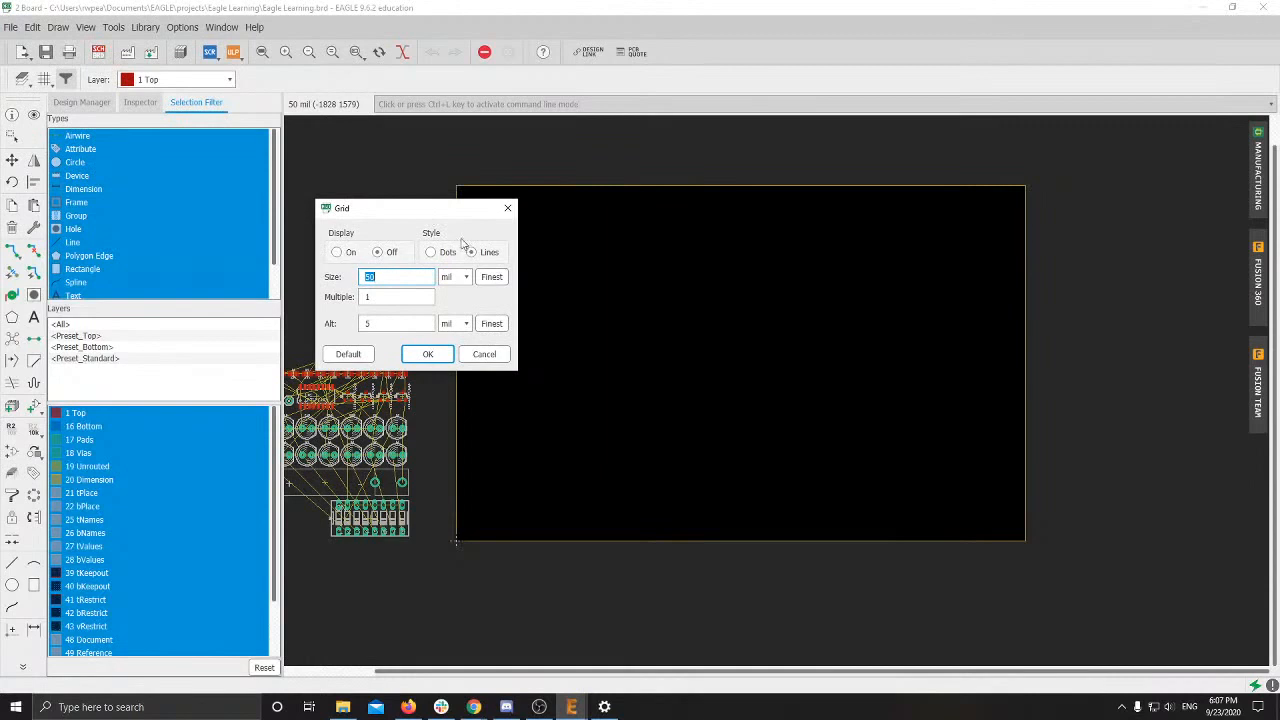
Step: Turn on the board grid display and set the grid size to 0.05 inch
click(338, 253)
click(458, 278)
click(447, 320)
double_click(395, 277)
click(394, 281)
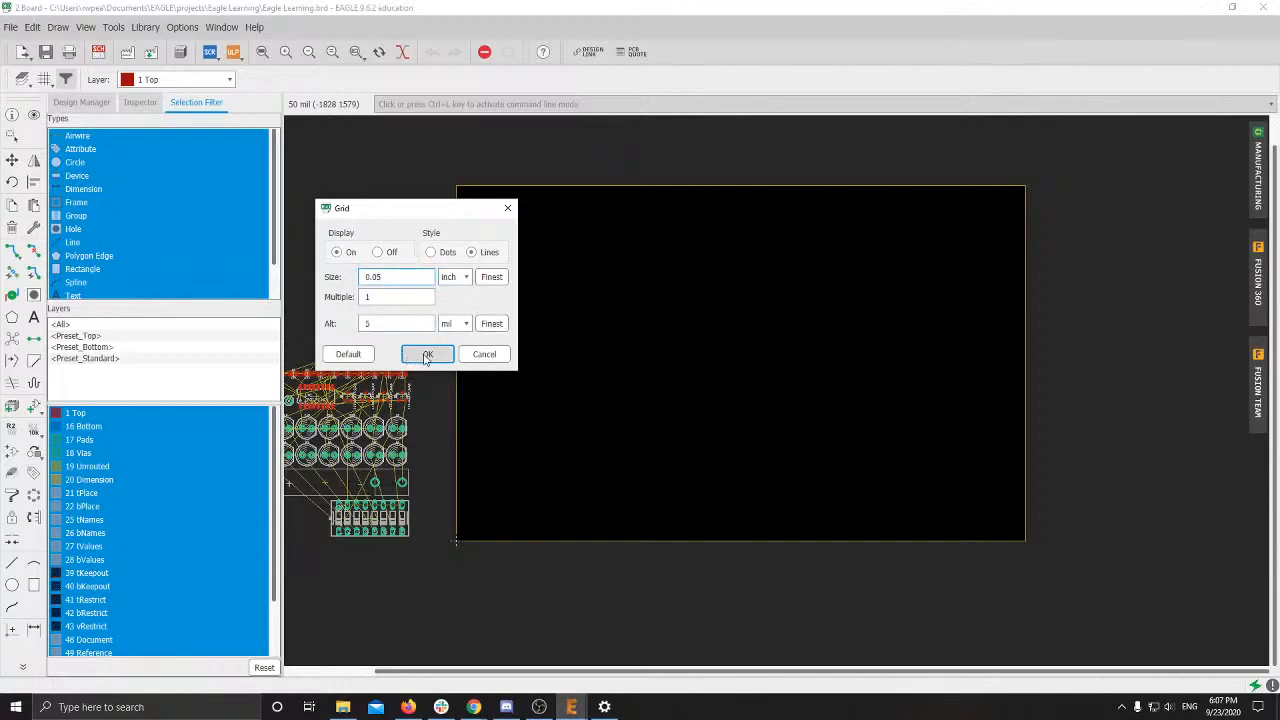
click(427, 357)
Step: Inspect the position coordinates in resistor R12's properties and close them without changes
scroll(515, 348, up, 4)
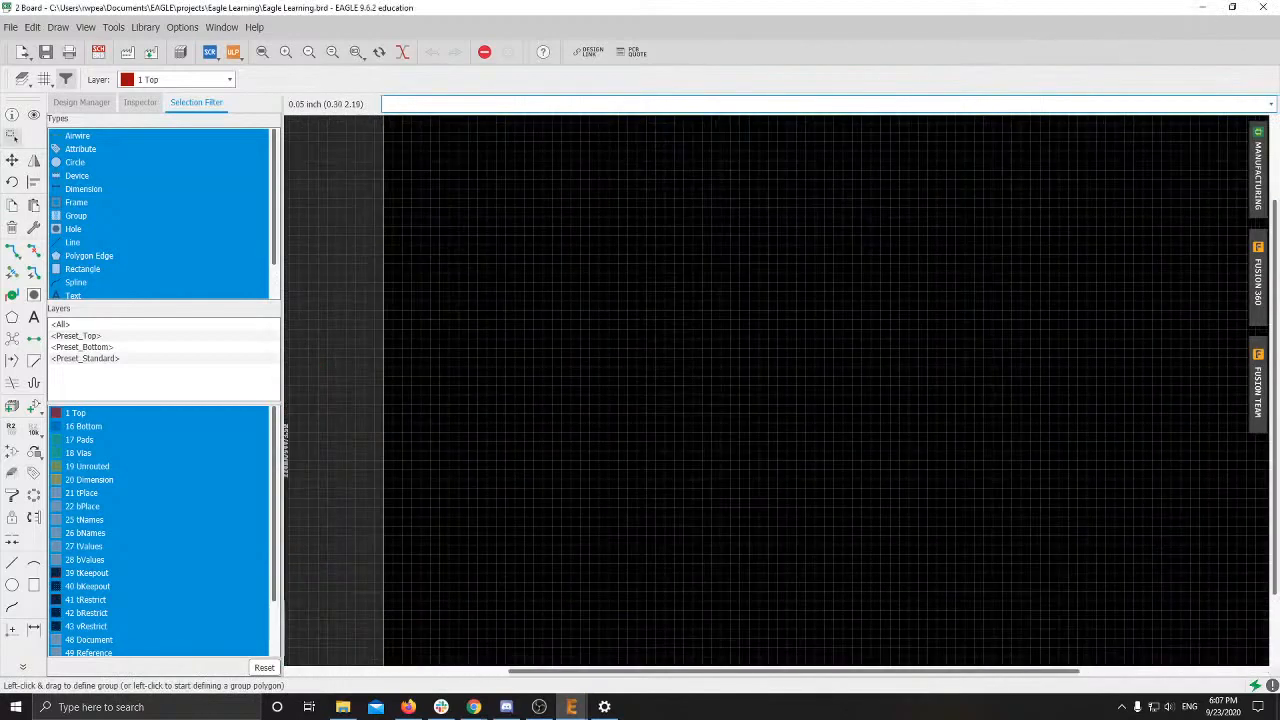
middle_drag(440, 338, 534, 337)
scroll(534, 337, up, 3)
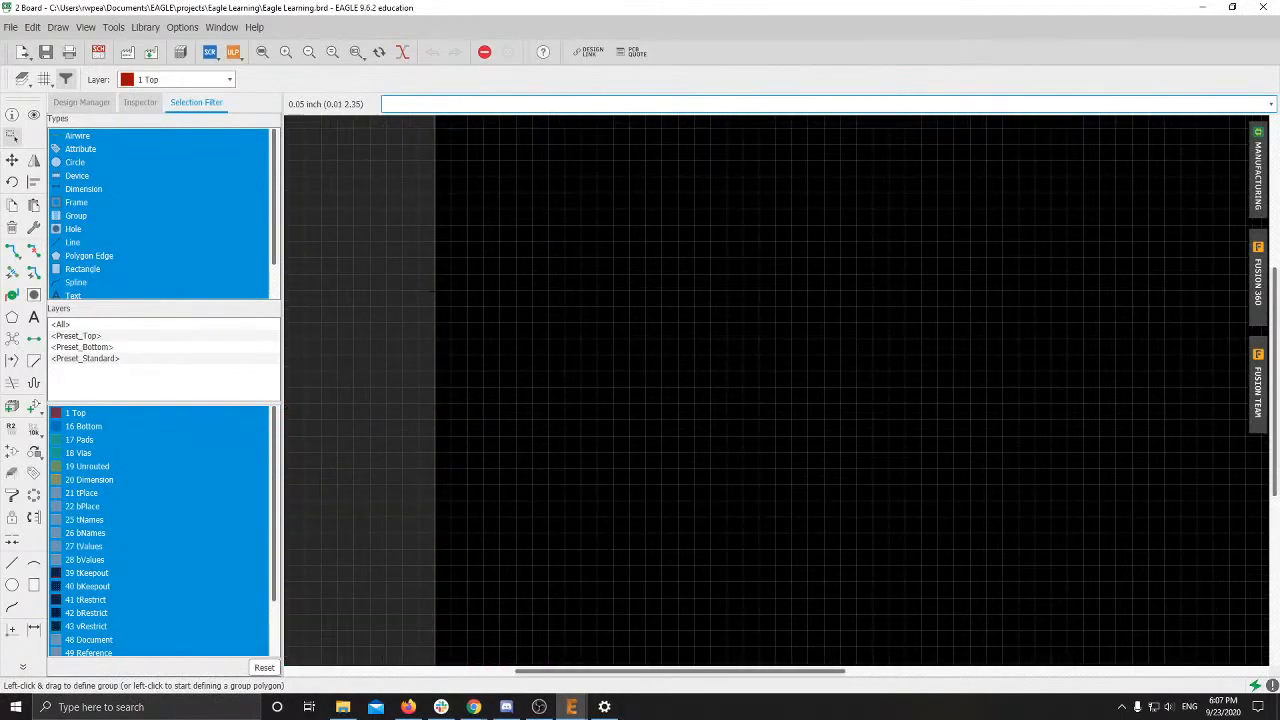
scroll(432, 293, down, 5)
scroll(432, 591, up, 2)
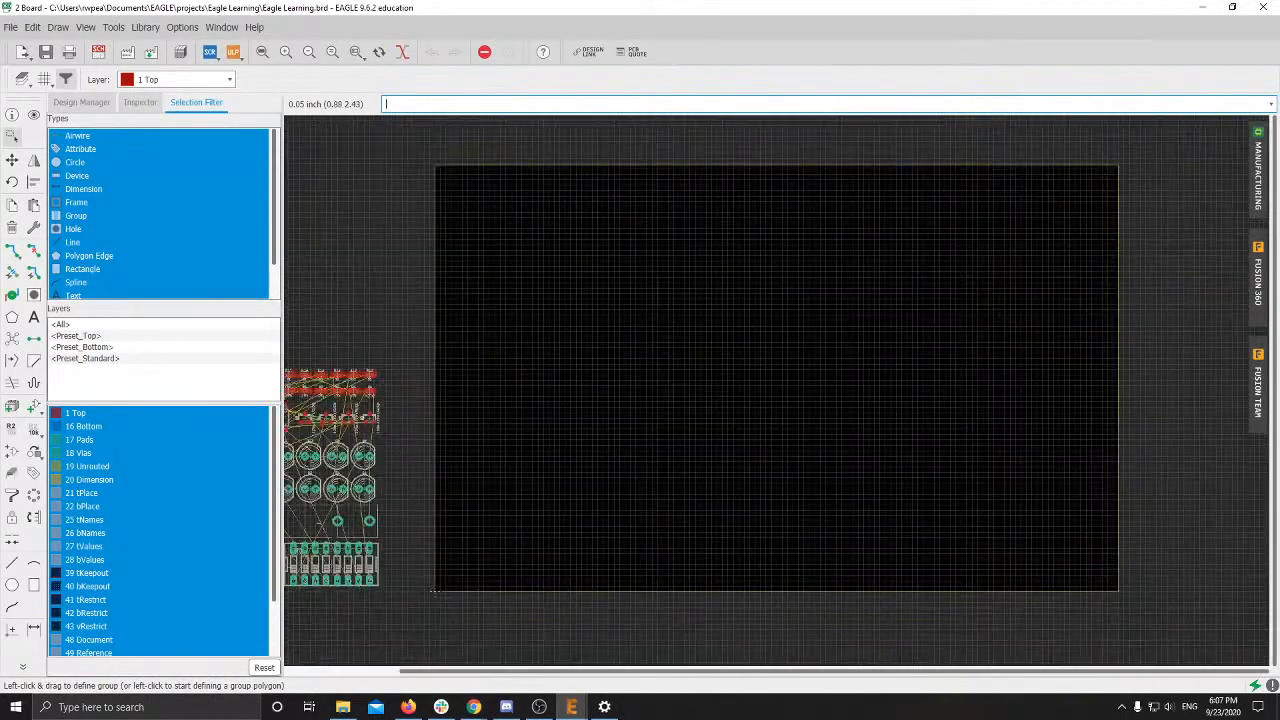
scroll(432, 591, up, 1)
scroll(457, 361, up, 8)
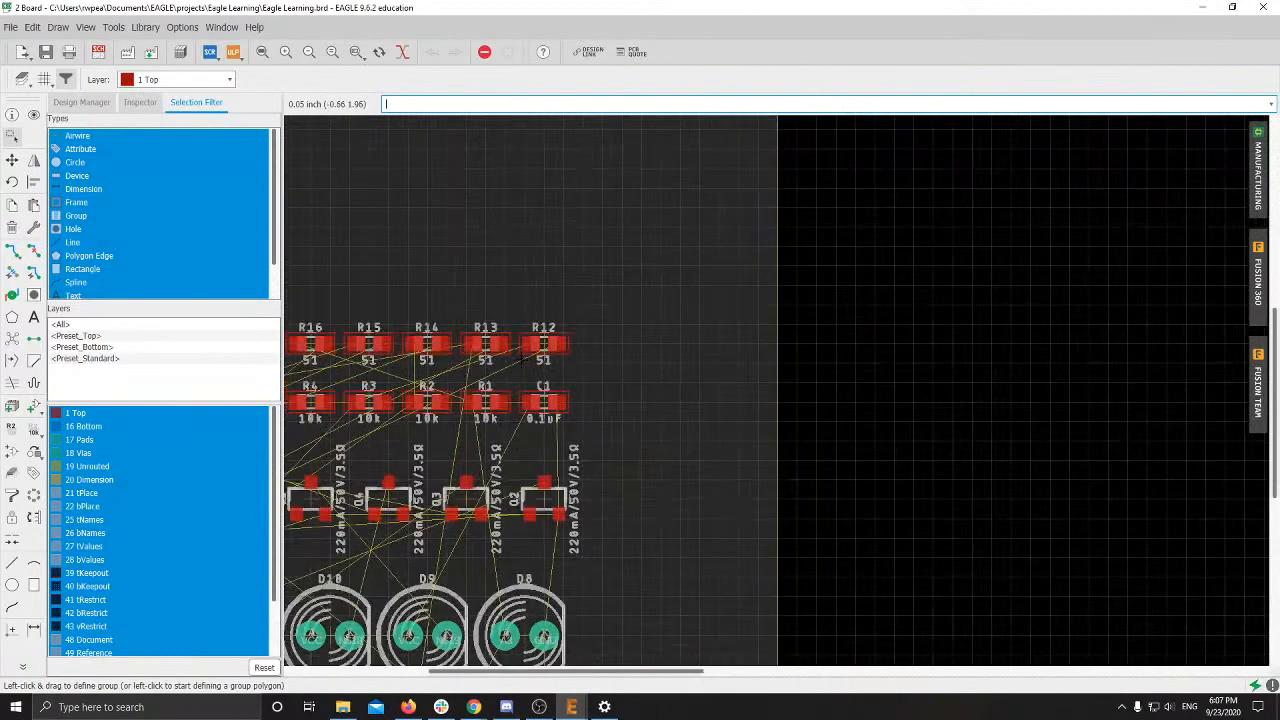
right_click(552, 350)
click(588, 406)
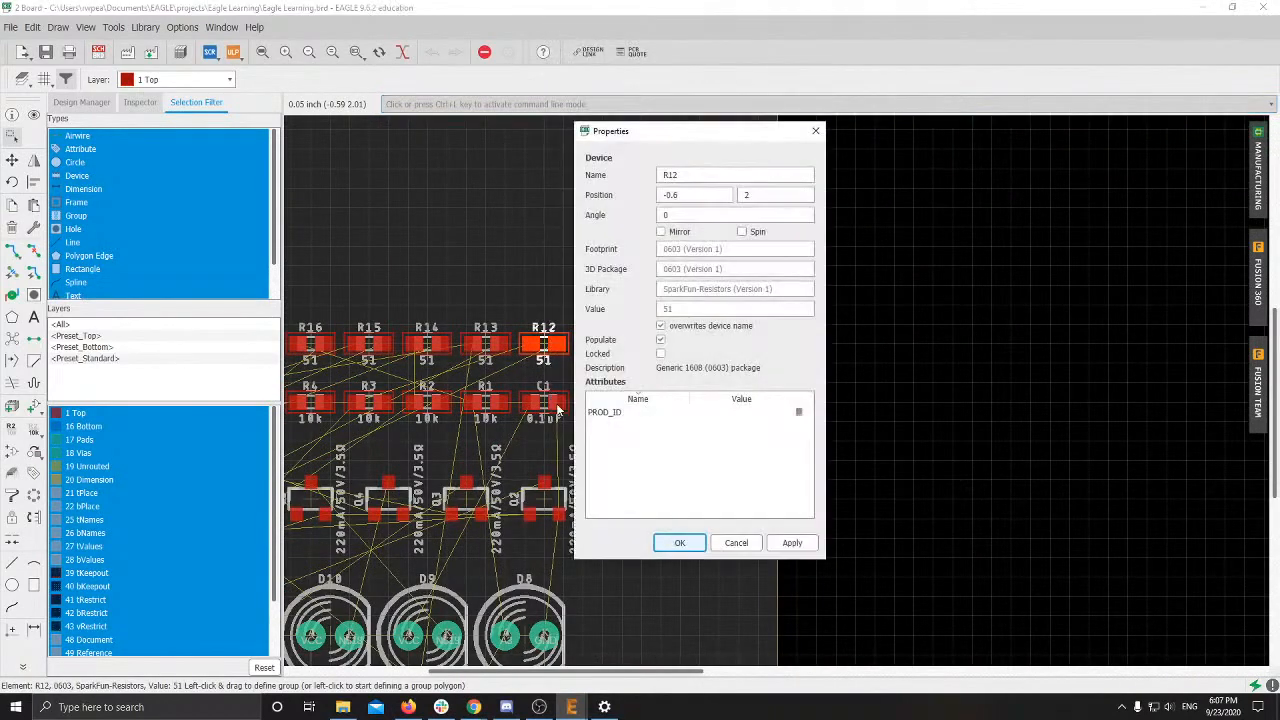
drag(686, 194, 652, 195)
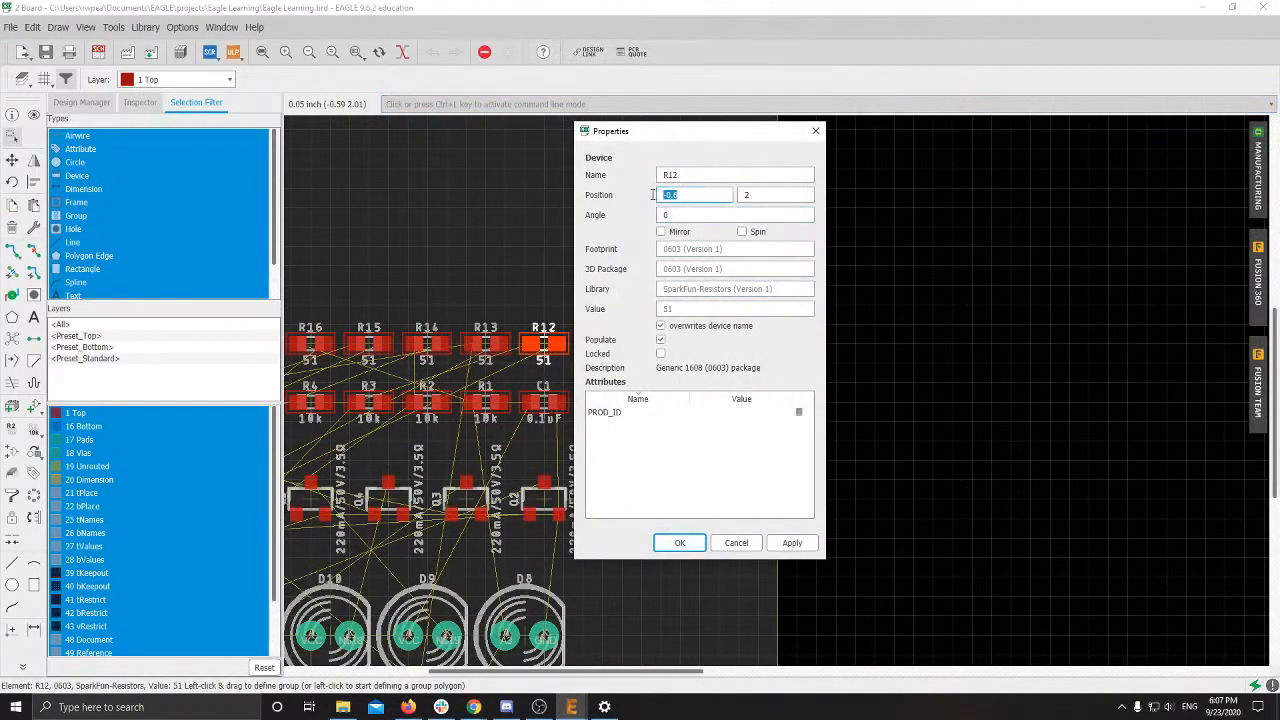
double_click(748, 195)
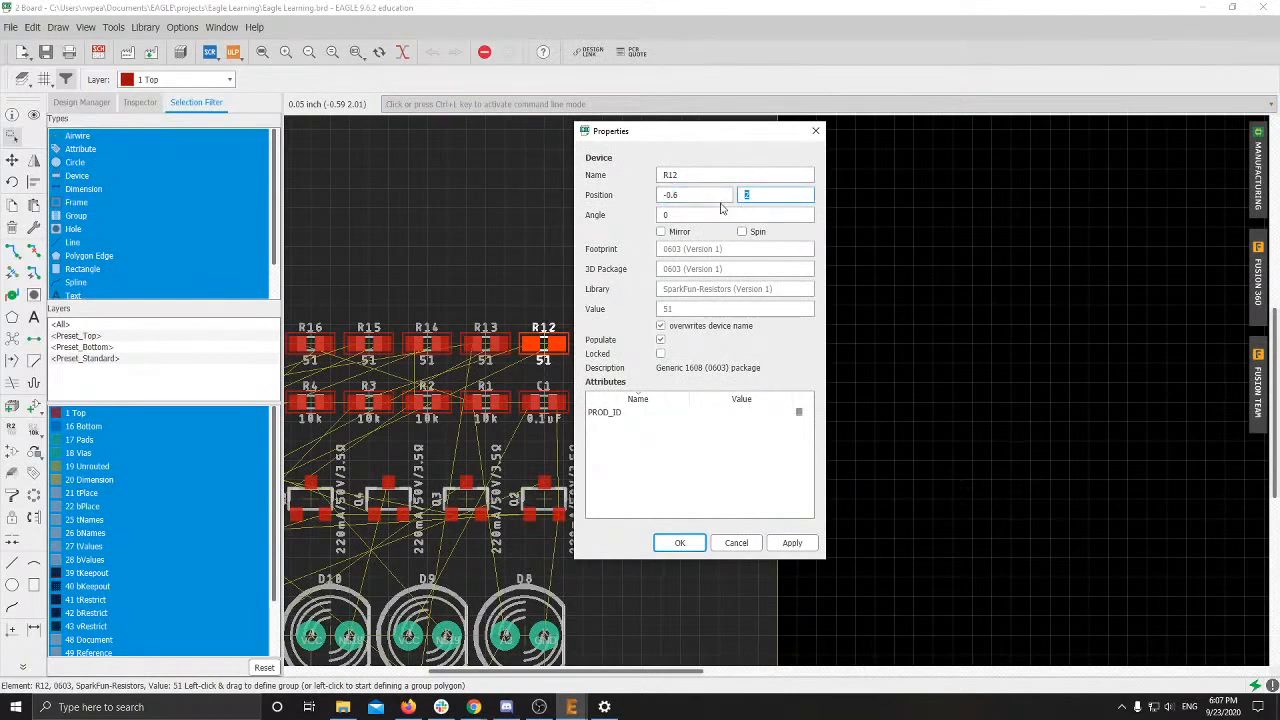
click(682, 196)
drag(682, 196, 658, 196)
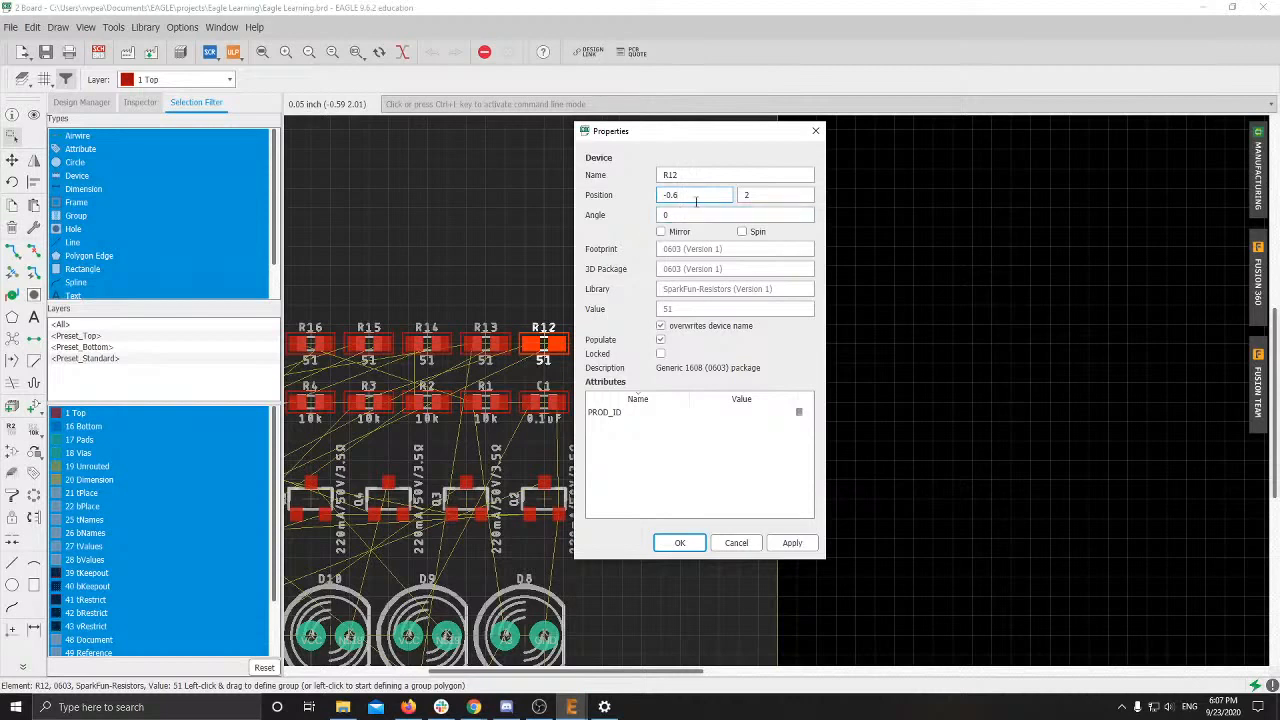
click(736, 543)
Step: Examine the board outline's edges and corners against the grid and the unplaced components
scroll(750, 463, down, 4)
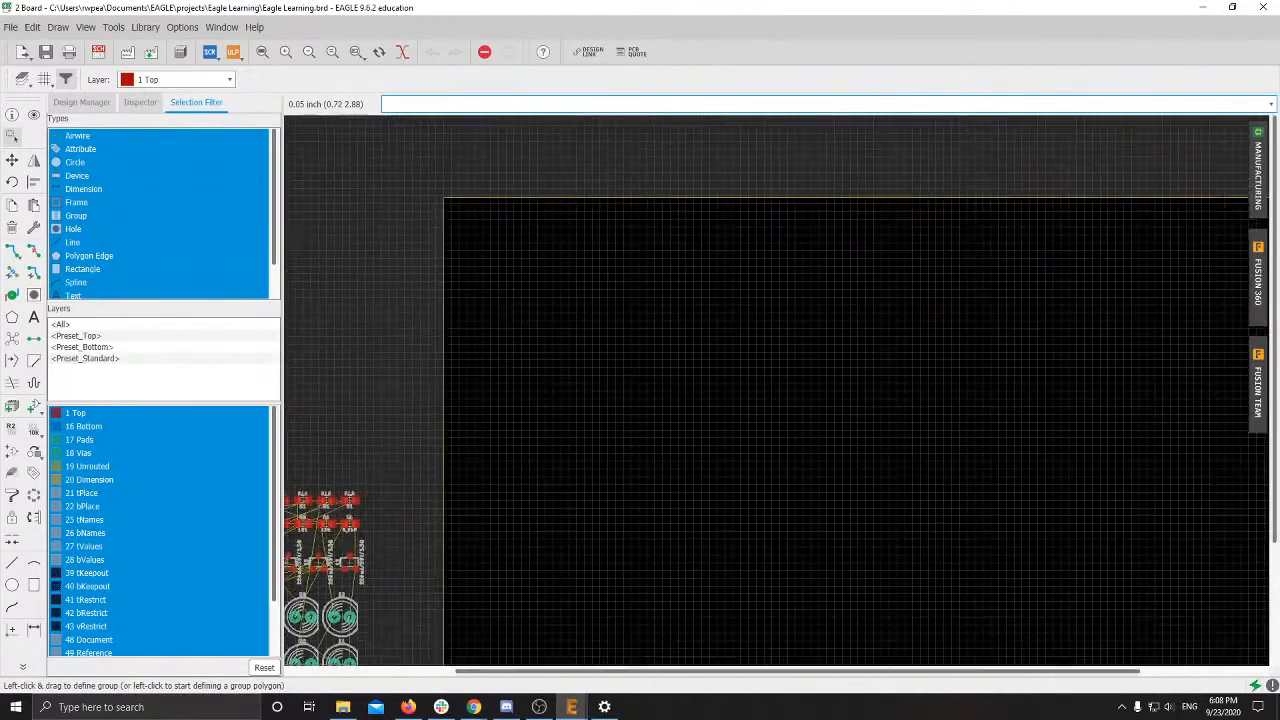
middle_drag(556, 362, 492, 368)
scroll(535, 288, up, 4)
scroll(535, 288, down, 3)
middle_drag(535, 288, 604, 207)
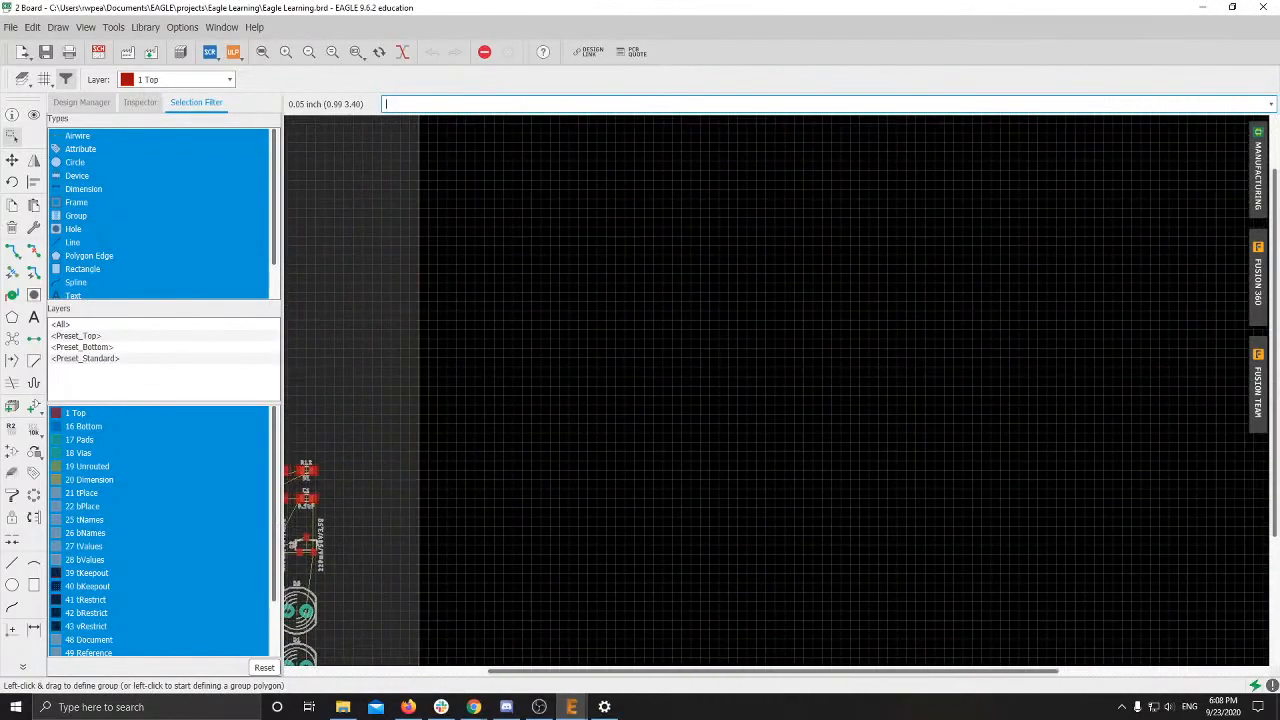
scroll(555, 402, down, 2)
middle_drag(722, 437, 729, 390)
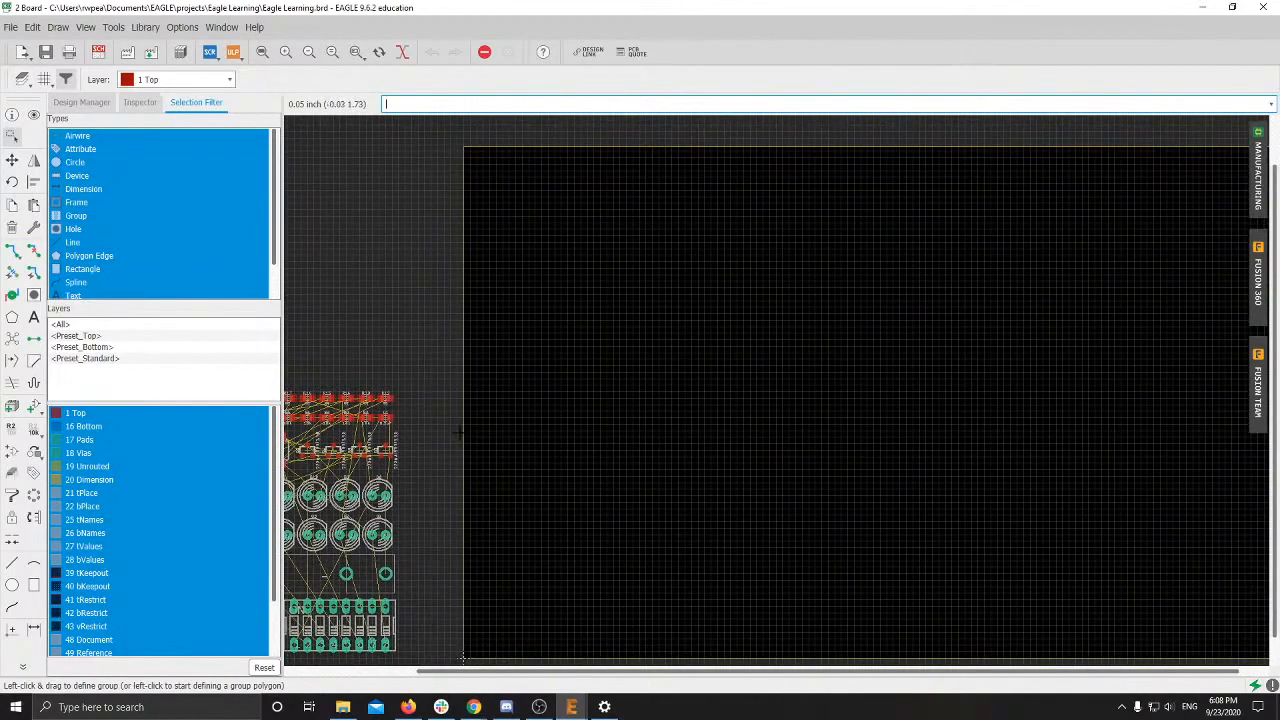
middle_drag(529, 449, 546, 394)
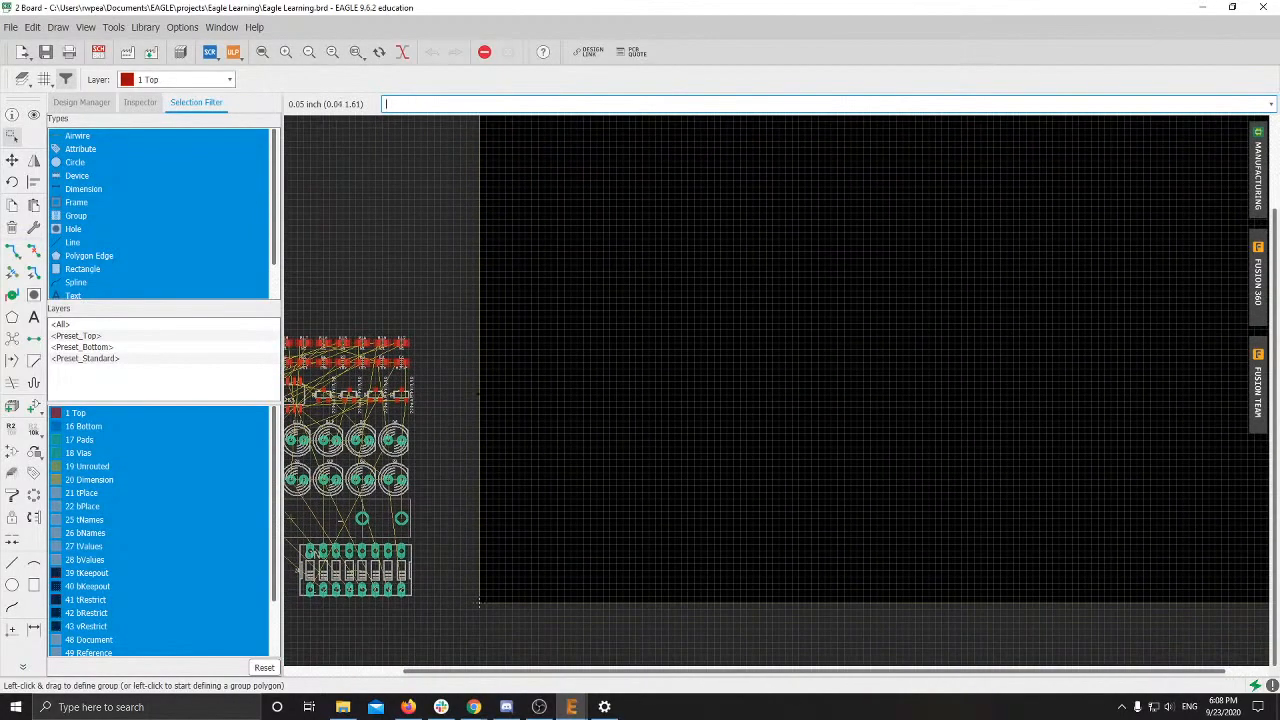
middle_drag(561, 120, 513, 342)
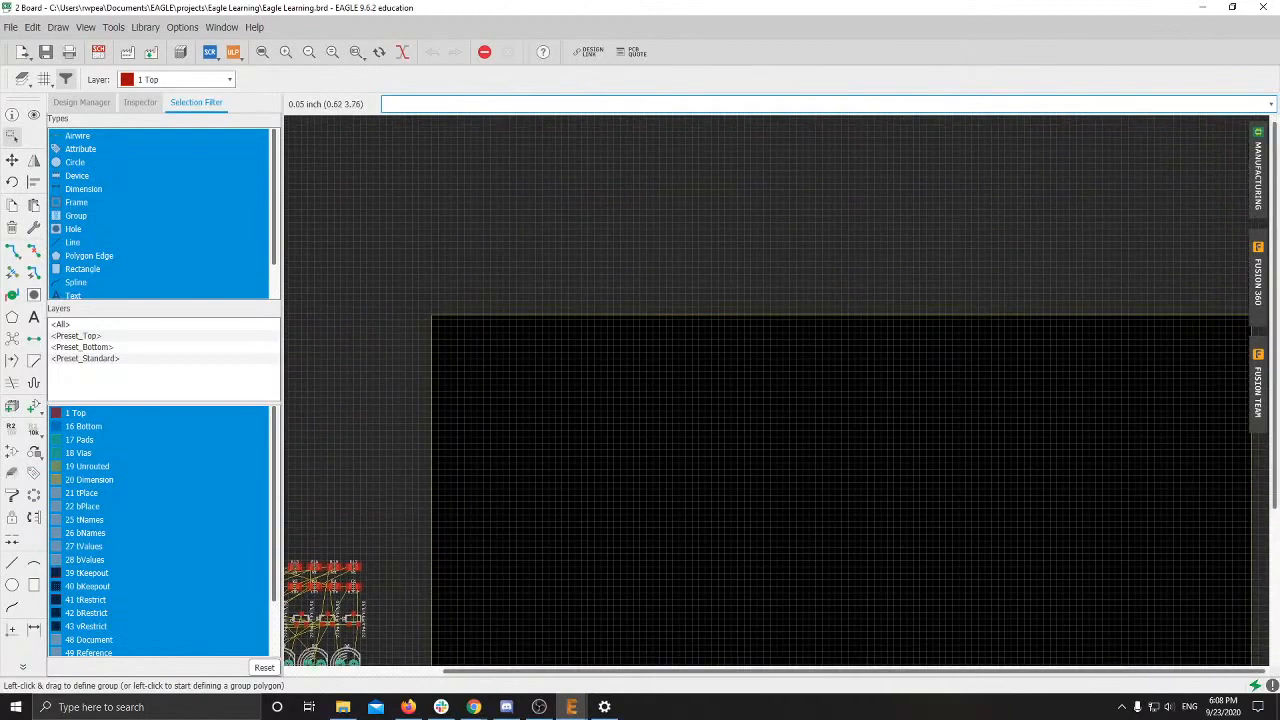
Step: Set the board outline's upper edge to start at X 4, Y 2 and set its end point's Y coordinate to 2
right_click(501, 318)
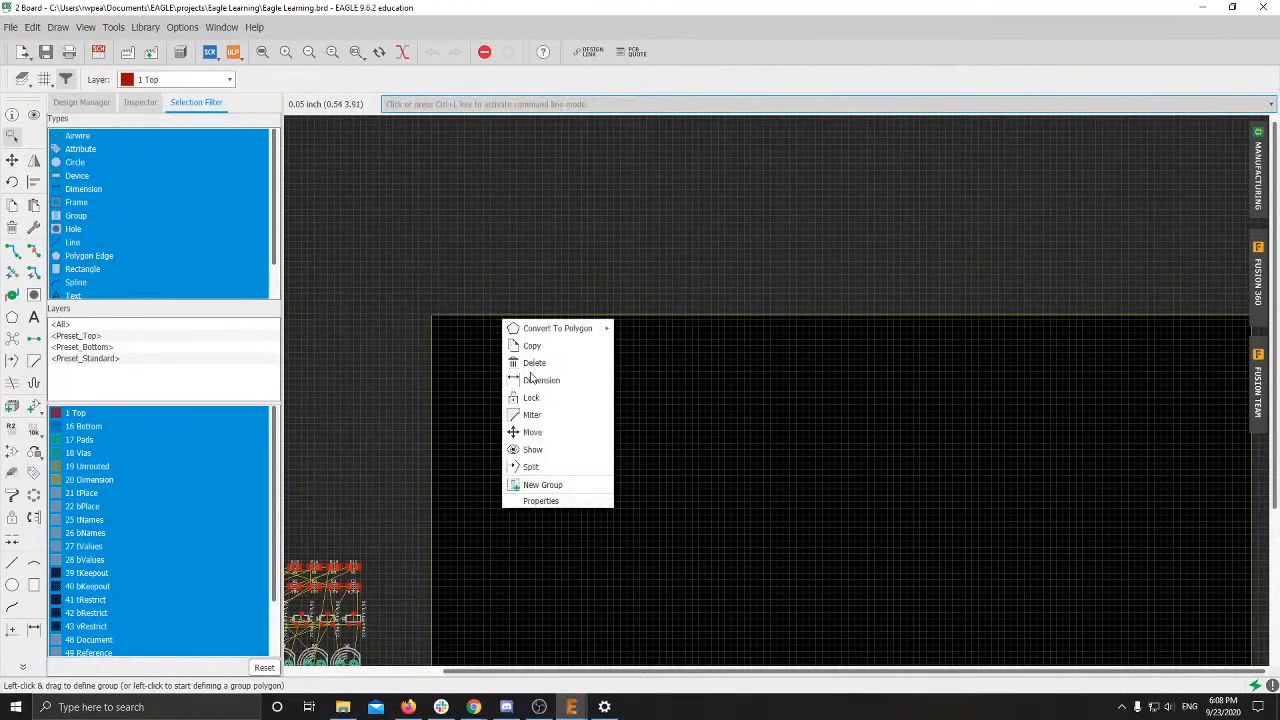
click(540, 501)
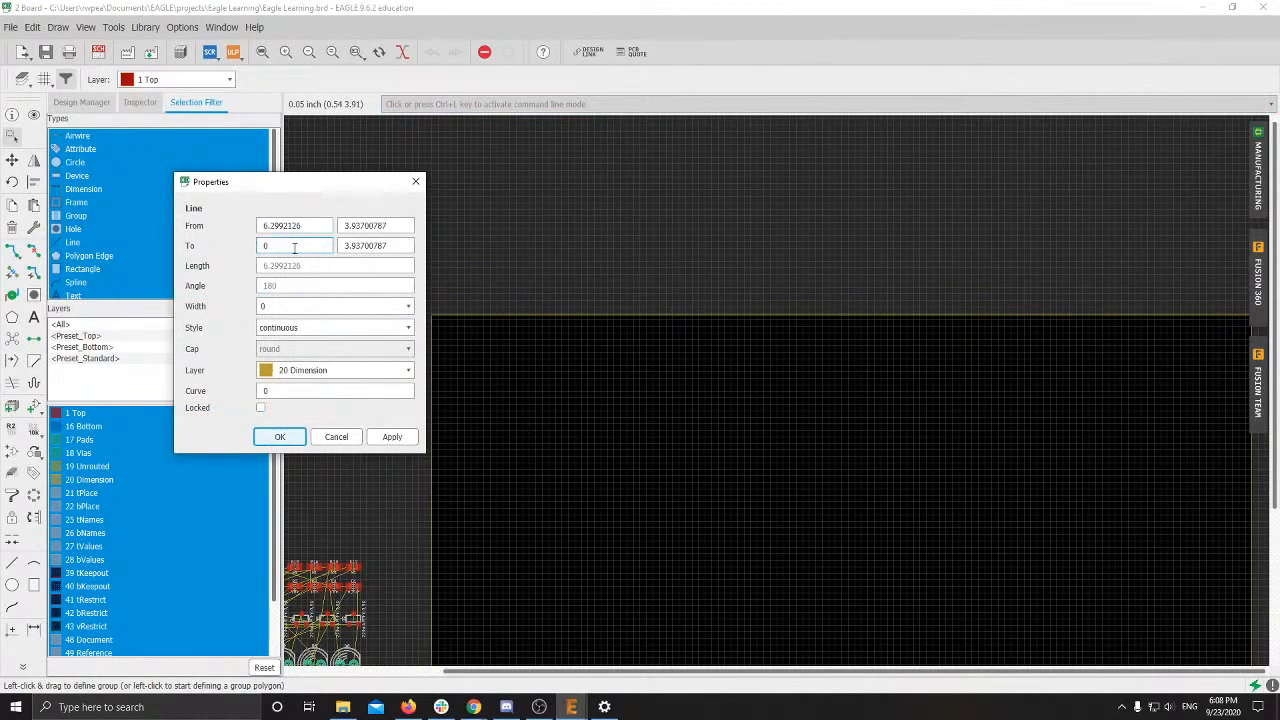
click(312, 225)
drag(312, 225, 256, 244)
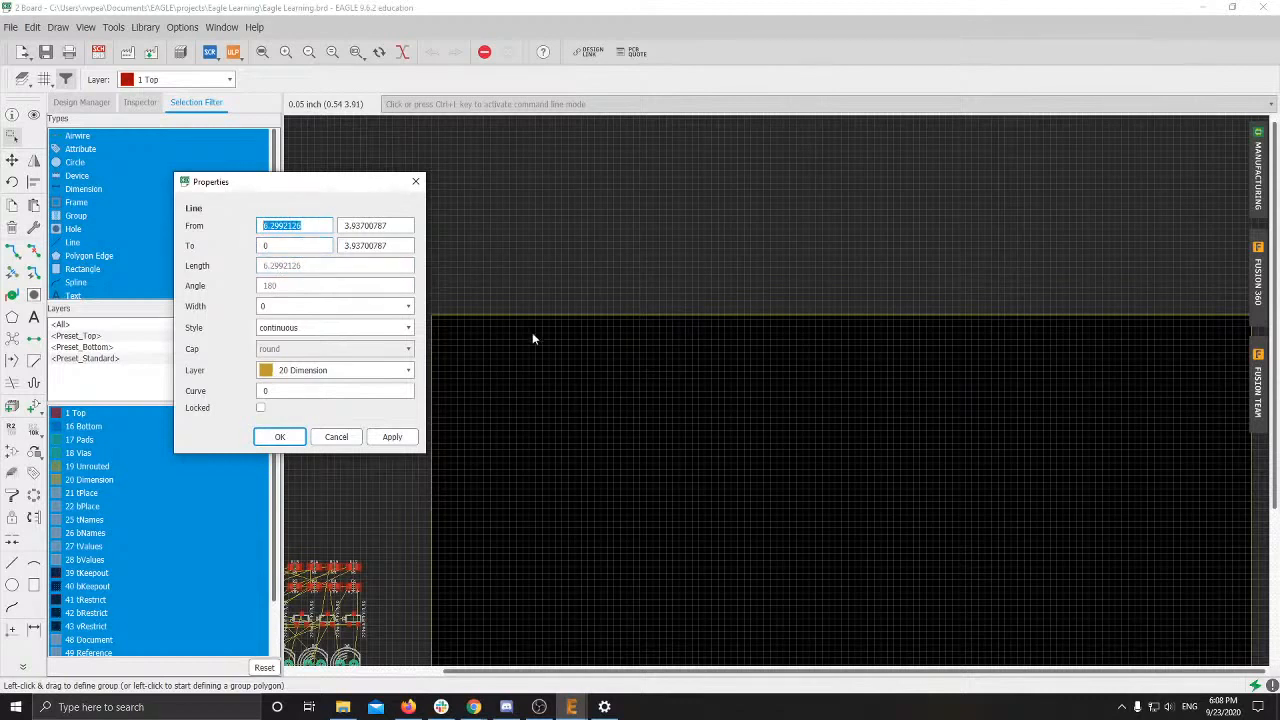
text(4)
key(Tab)
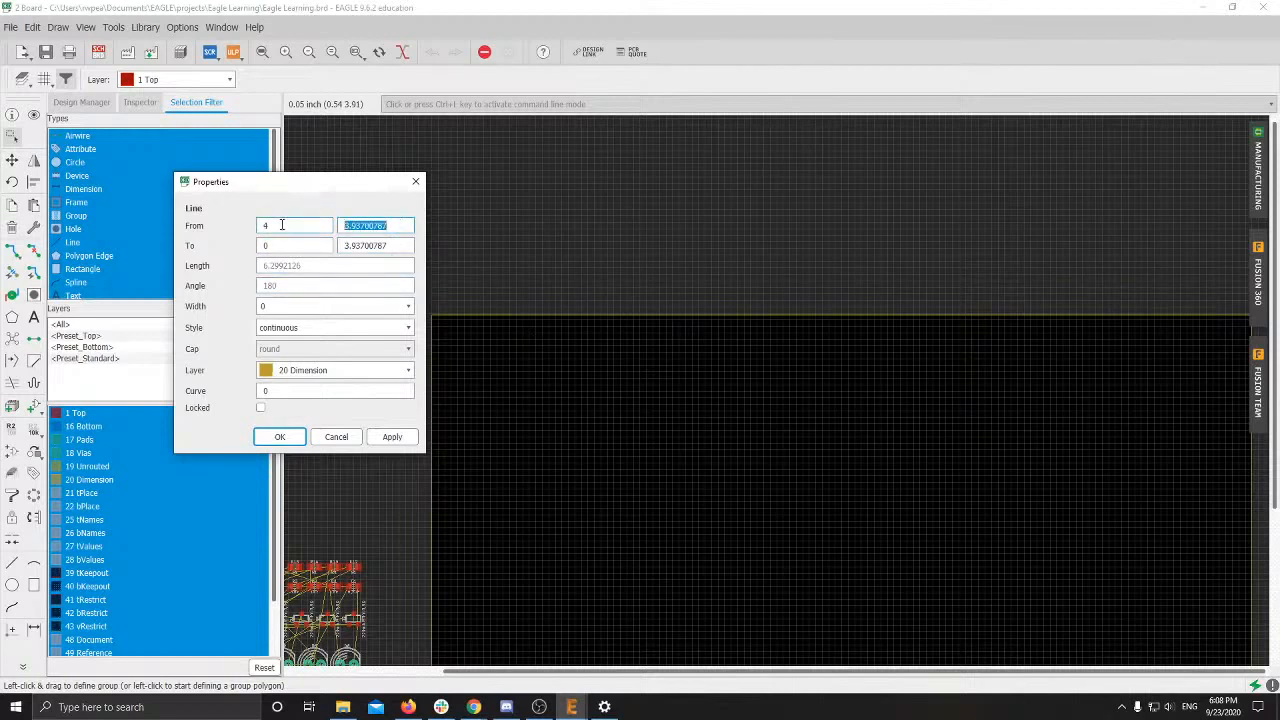
text(2)
key(Tab)
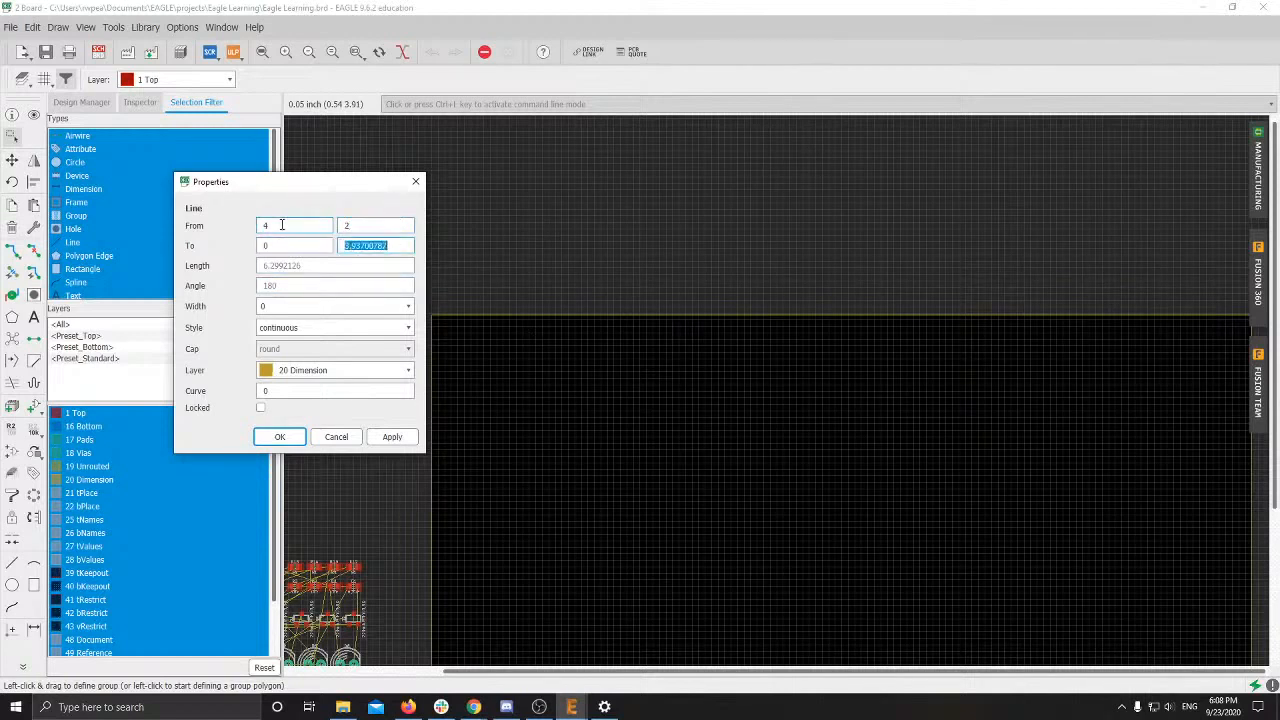
text(2)
key(Return)
Step: Set the end point X coordinate of the board outline's lower edge to 4
scroll(648, 370, down, 2)
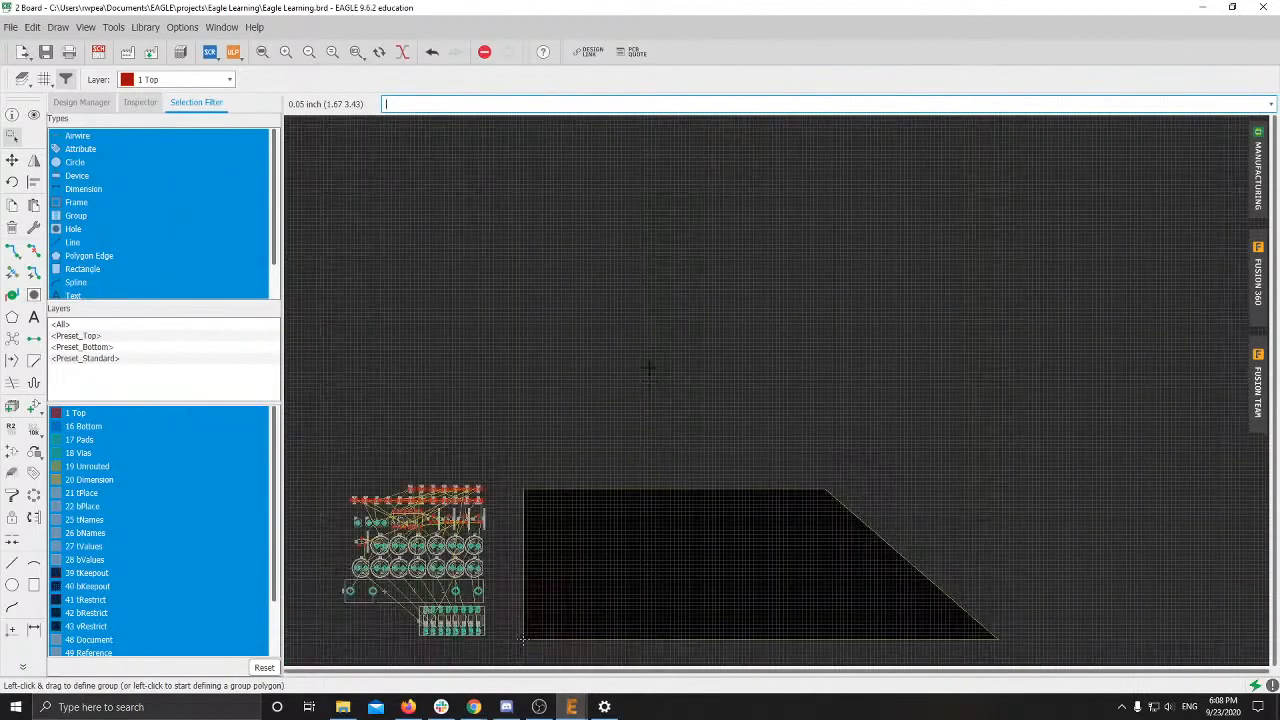
middle_drag(648, 370, 591, 117)
scroll(642, 260, up, 2)
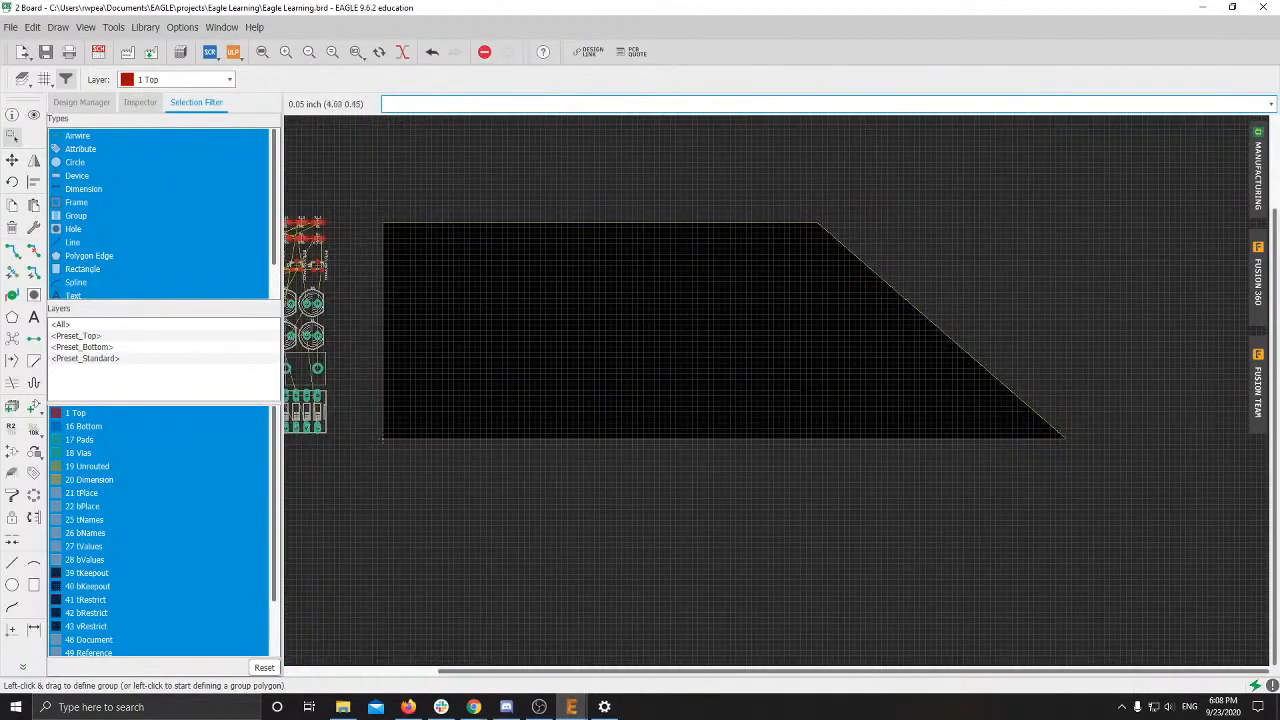
right_click(662, 443)
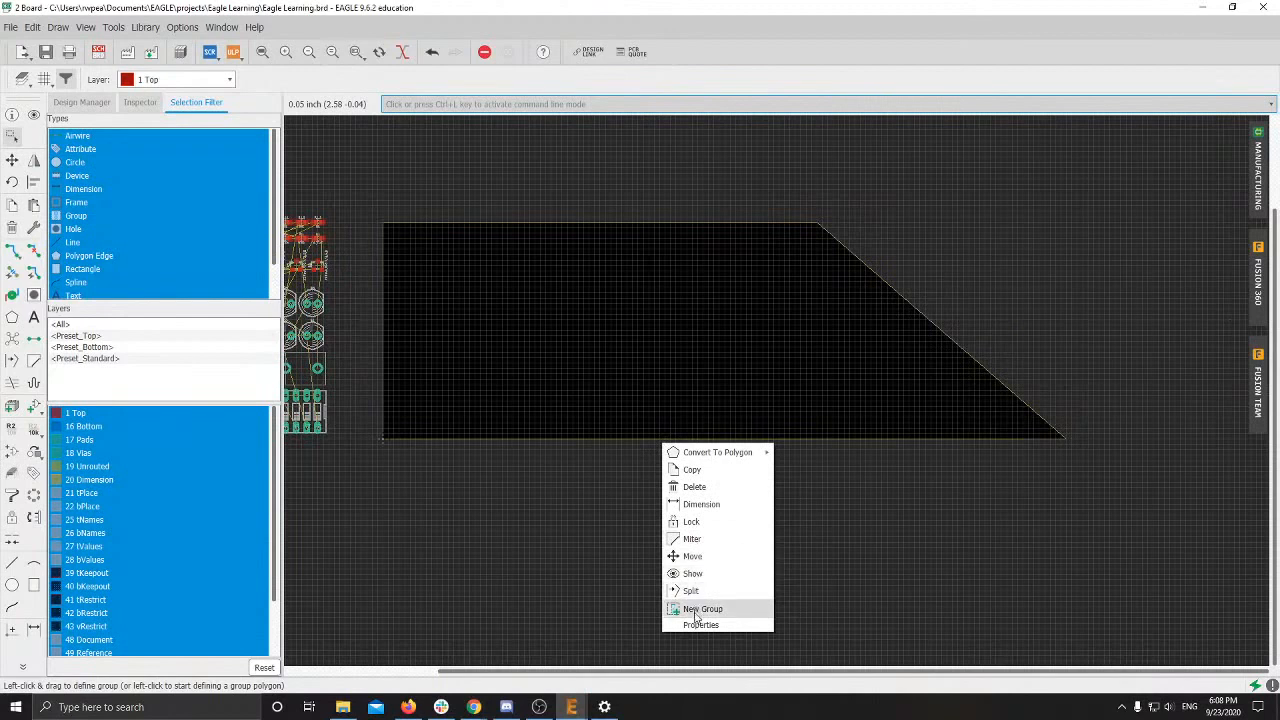
click(700, 624)
click(252, 350)
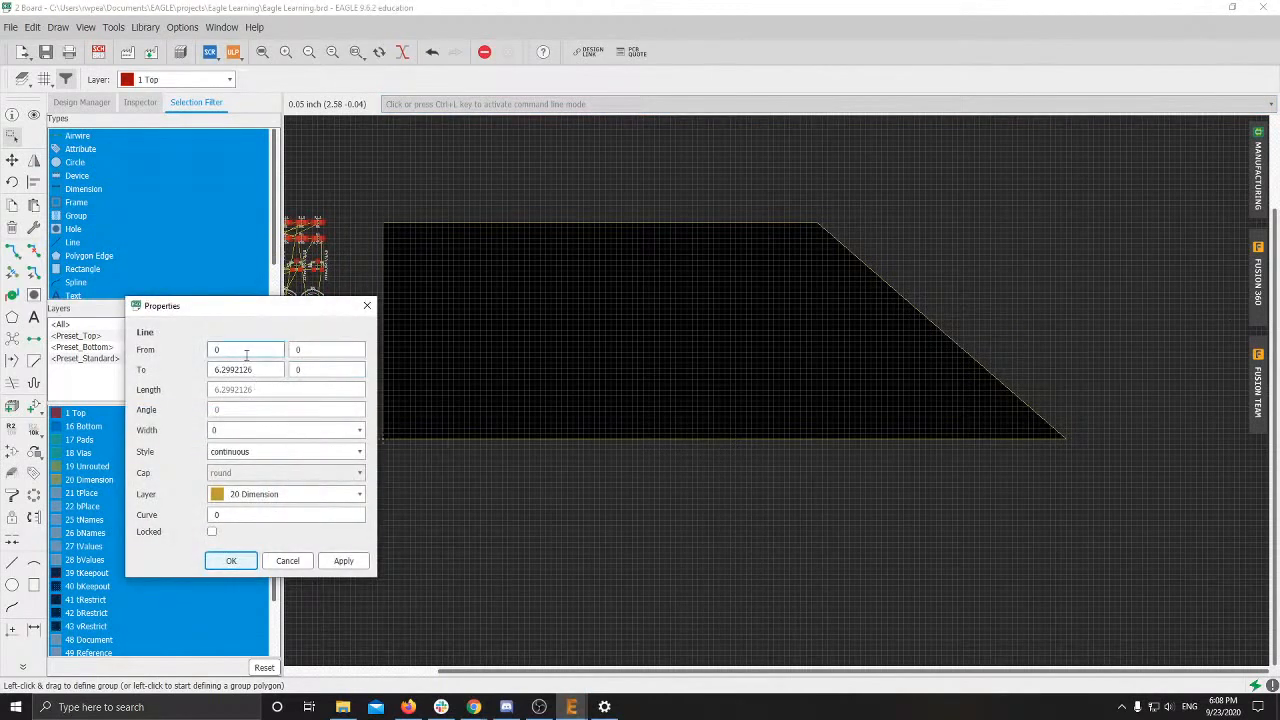
double_click(269, 370)
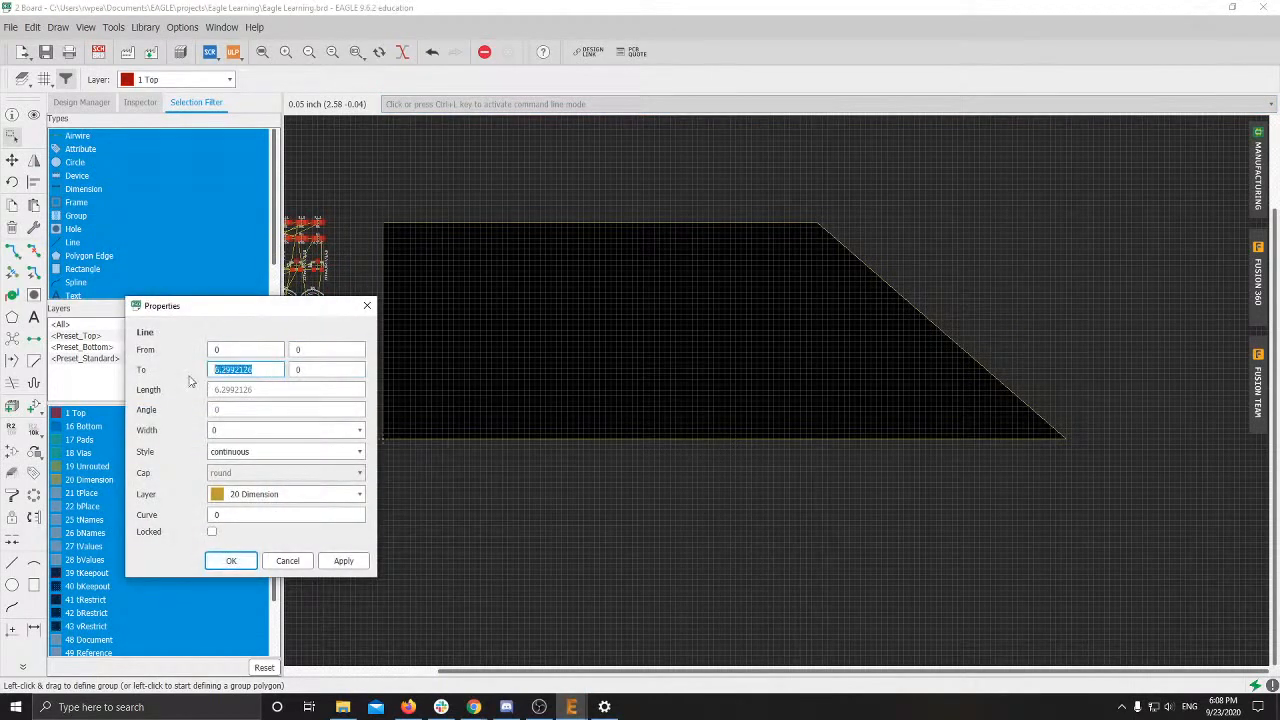
text(4)
key(Return)
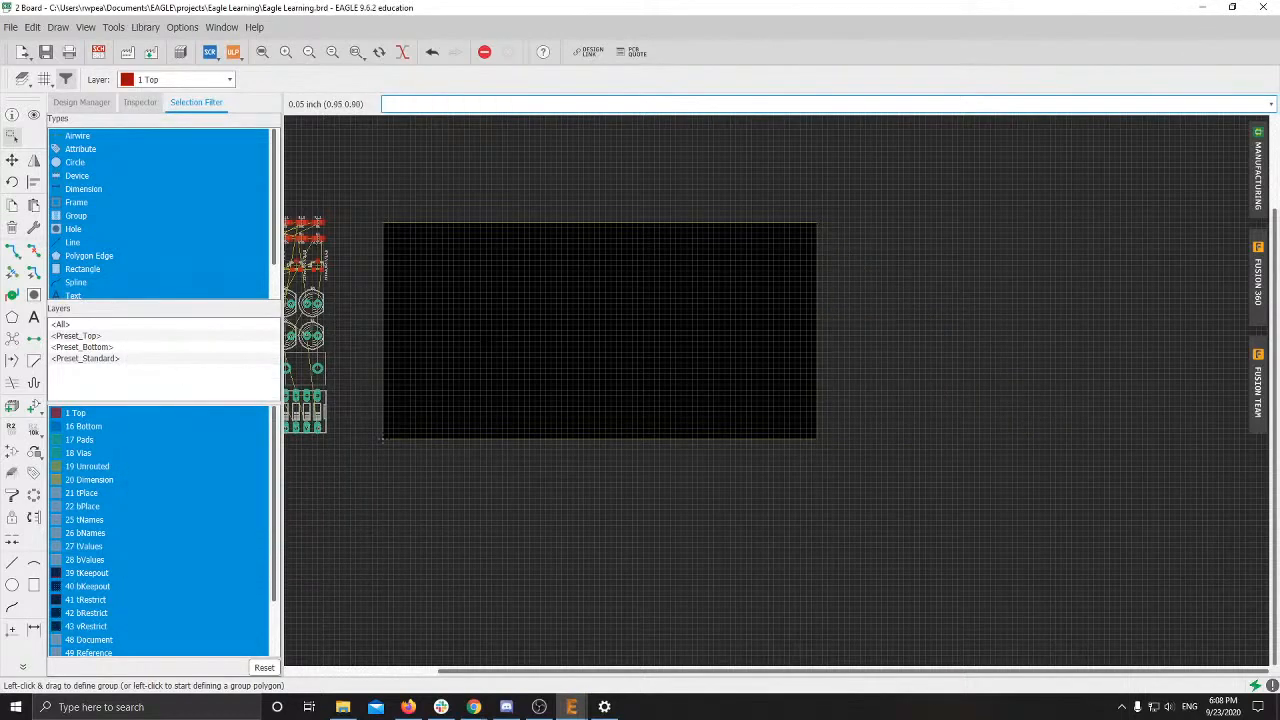
Step: Examine the resized rectangular board outline beside the unplaced components
middle_drag(450, 343, 701, 363)
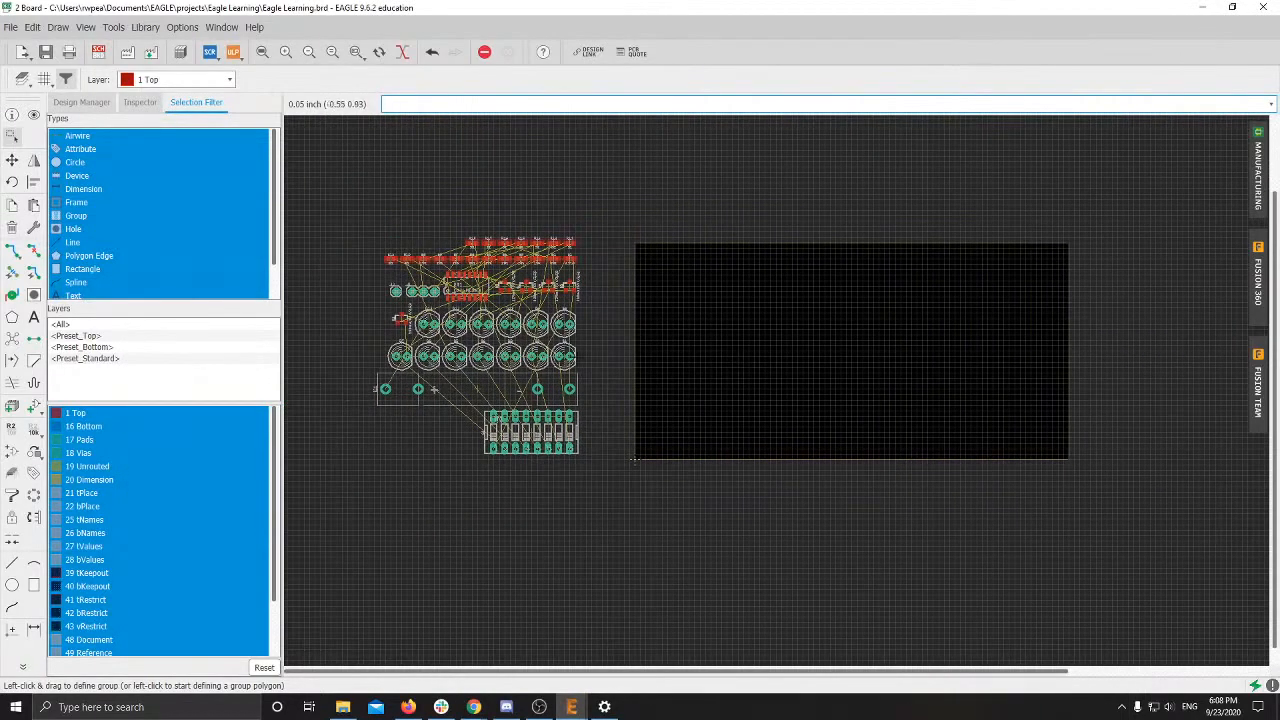
scroll(667, 435, down, 1)
scroll(828, 311, down, 2)
scroll(885, 309, up, 4)
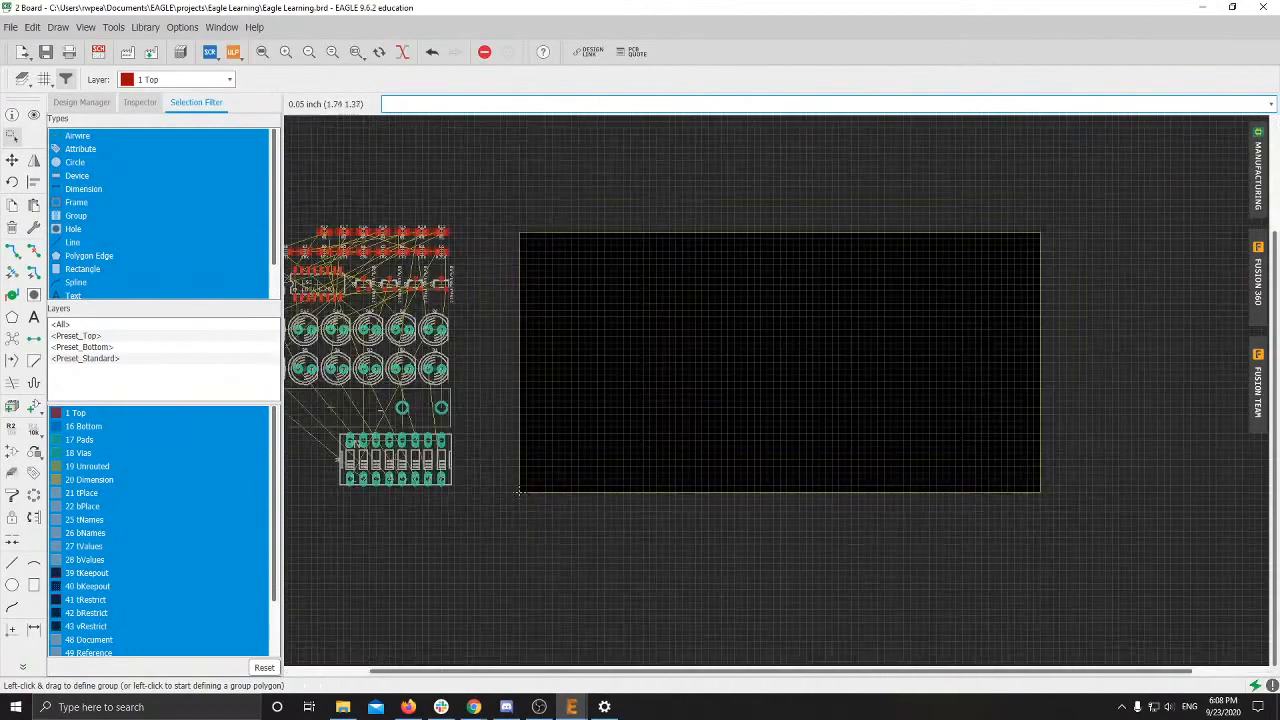
scroll(519, 491, down, 2)
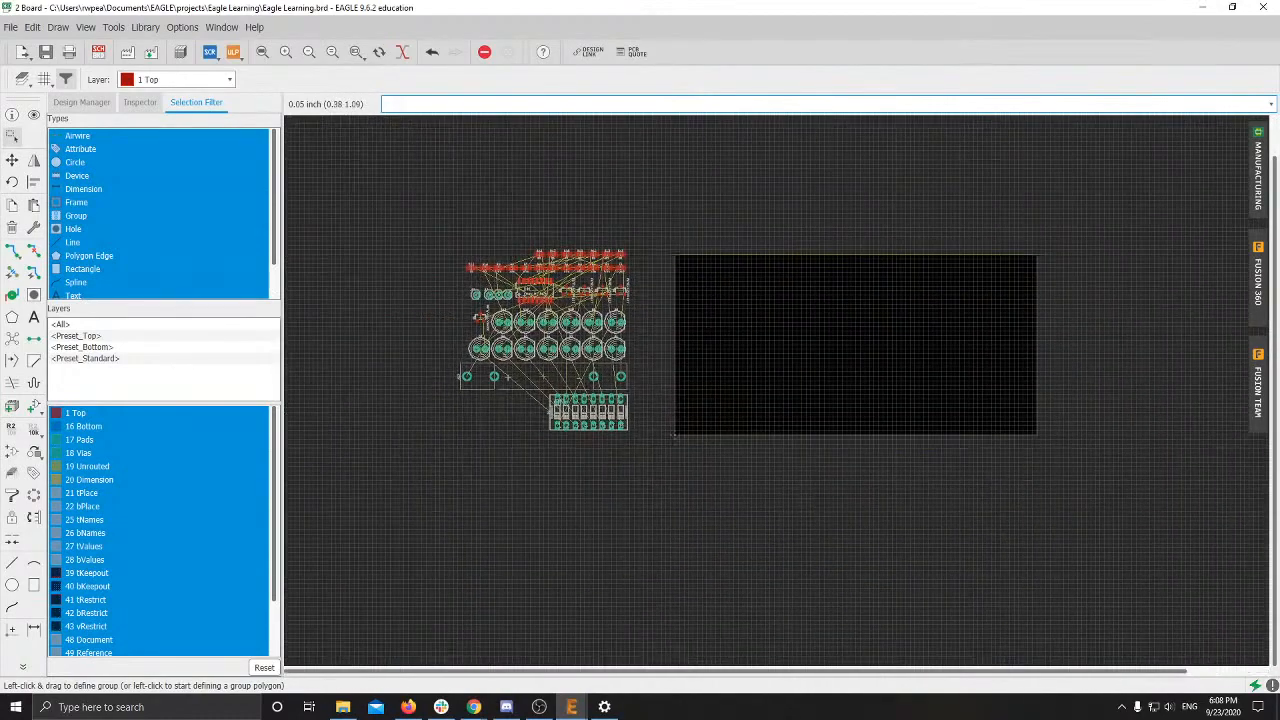
scroll(659, 504, up, 3)
scroll(662, 490, down, 2)
scroll(665, 476, up, 1)
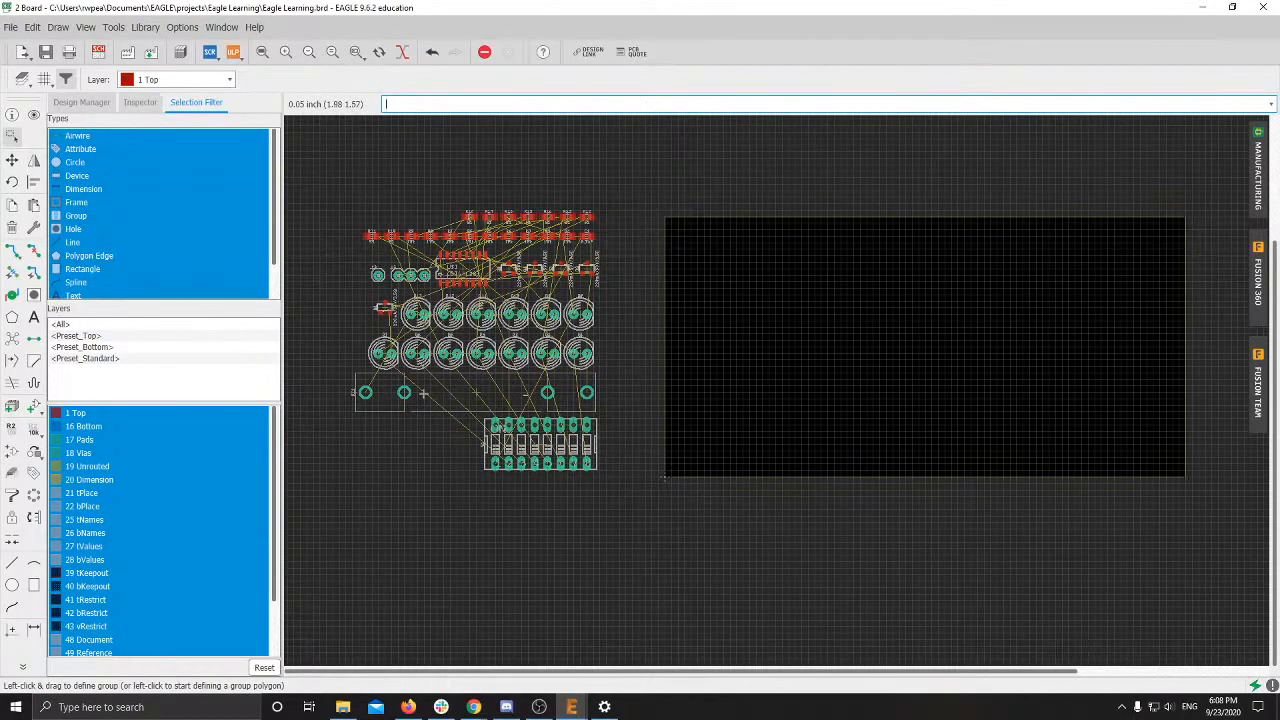
scroll(664, 477, down, 1)
middle_drag(913, 276, 869, 274)
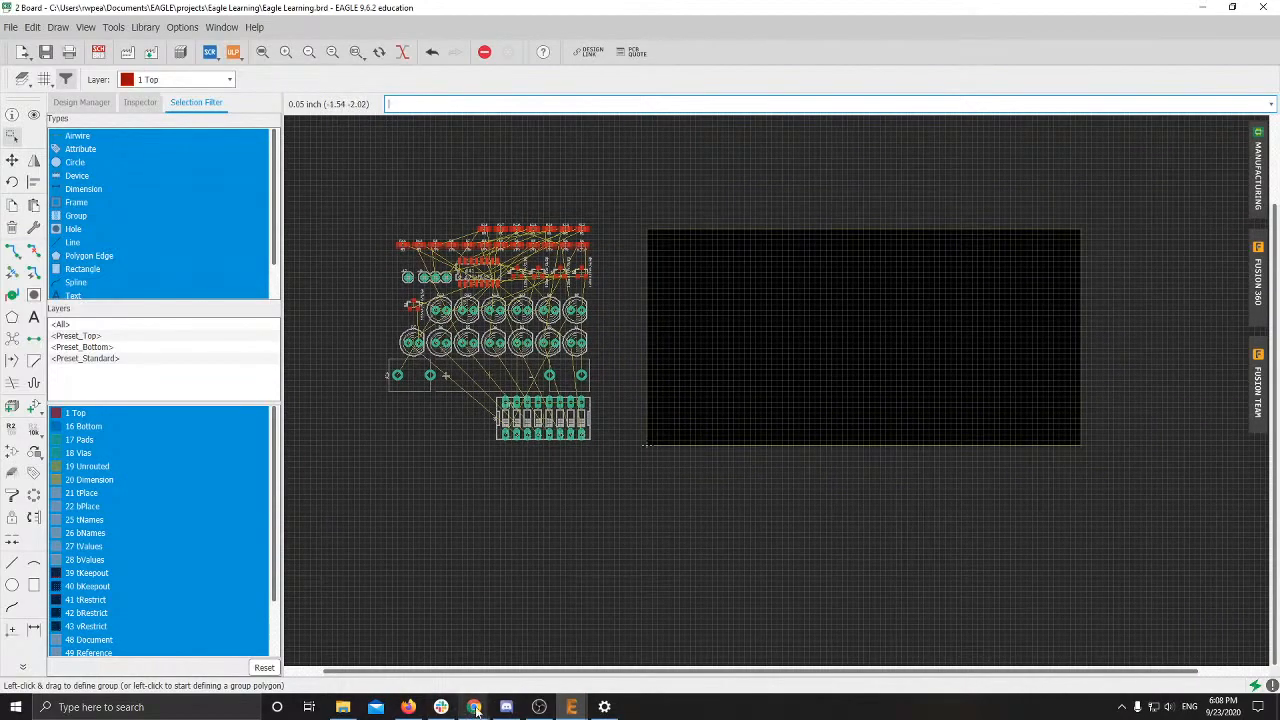
Step: Switch to Chrome to view the slide about grid size in the EAGLE TRAINING 2 presentation
mouse_move(473, 707)
click(448, 630)
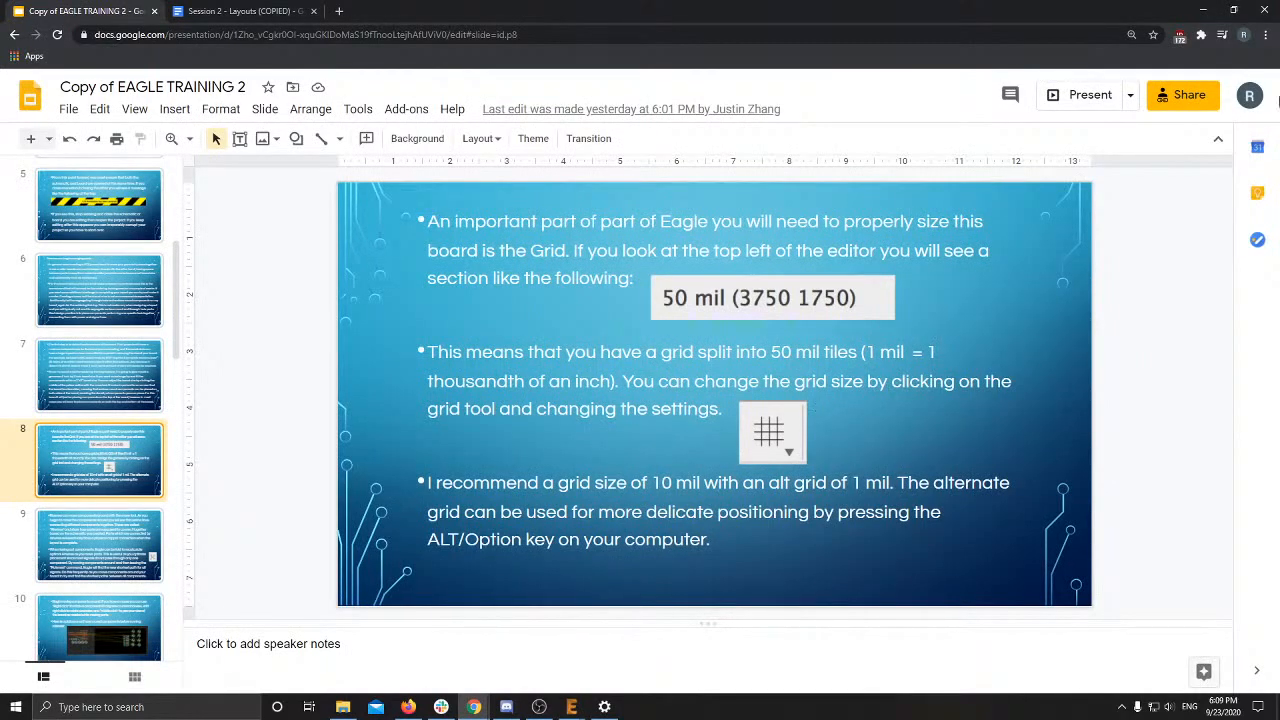
Step: Switch to the EAGLE schematic and go from it to its board layout for a closer look at the unplaced components
mouse_move(571, 707)
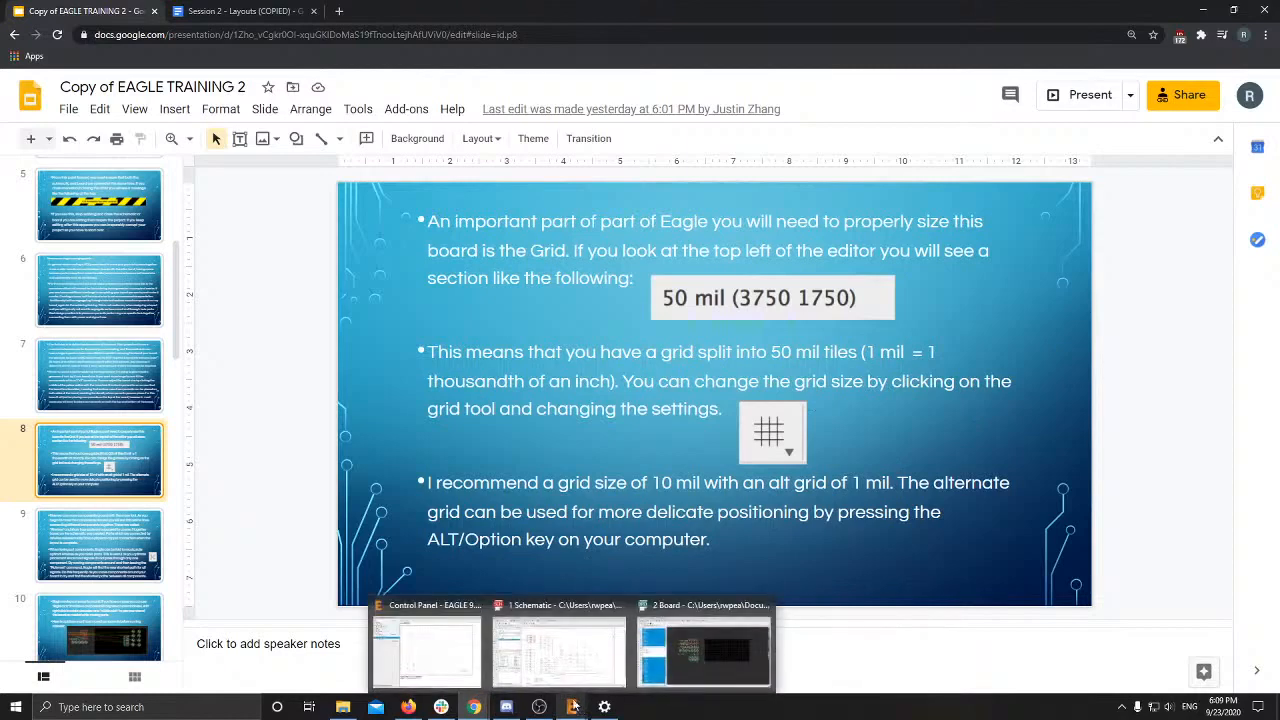
click(540, 637)
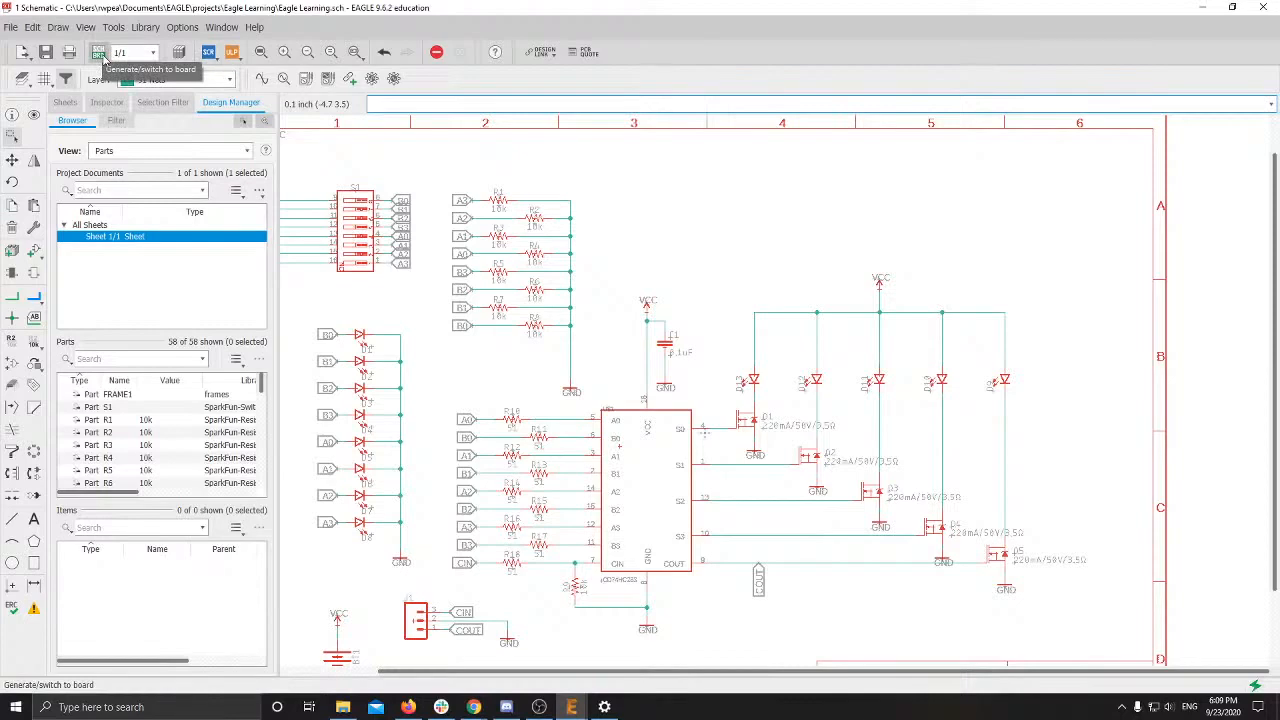
click(98, 52)
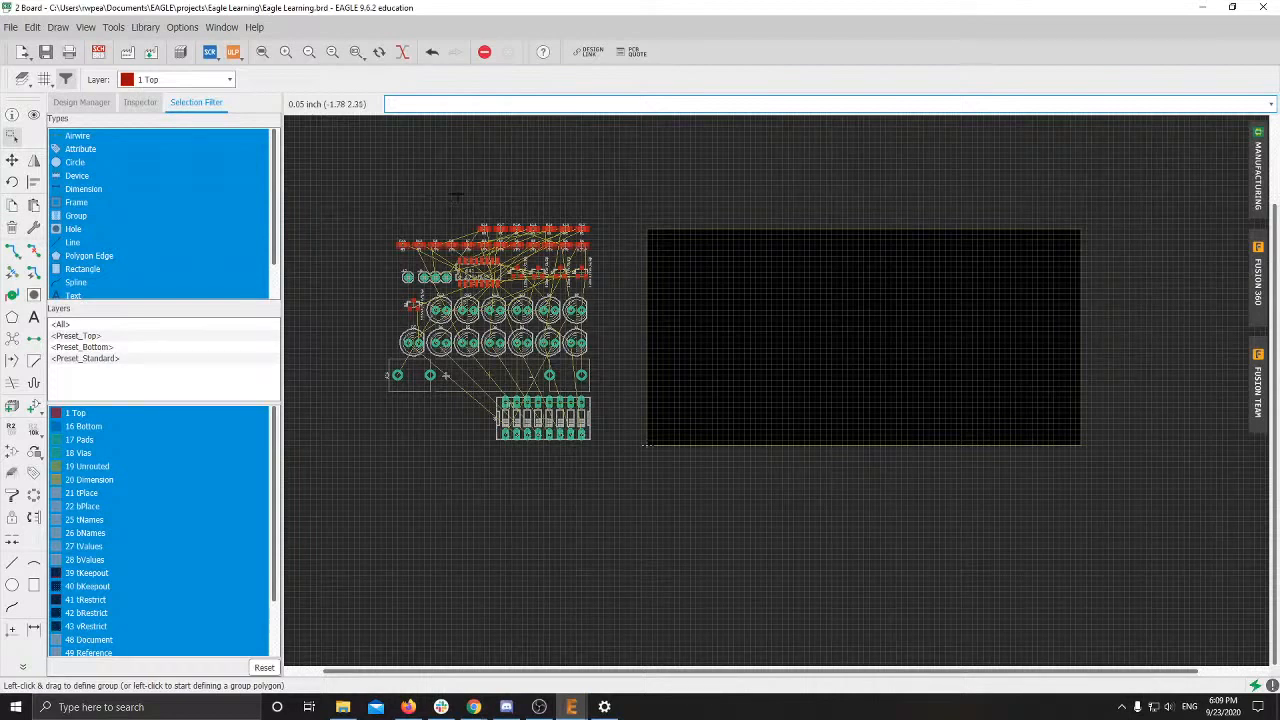
scroll(543, 281, up, 1)
scroll(453, 322, up, 1)
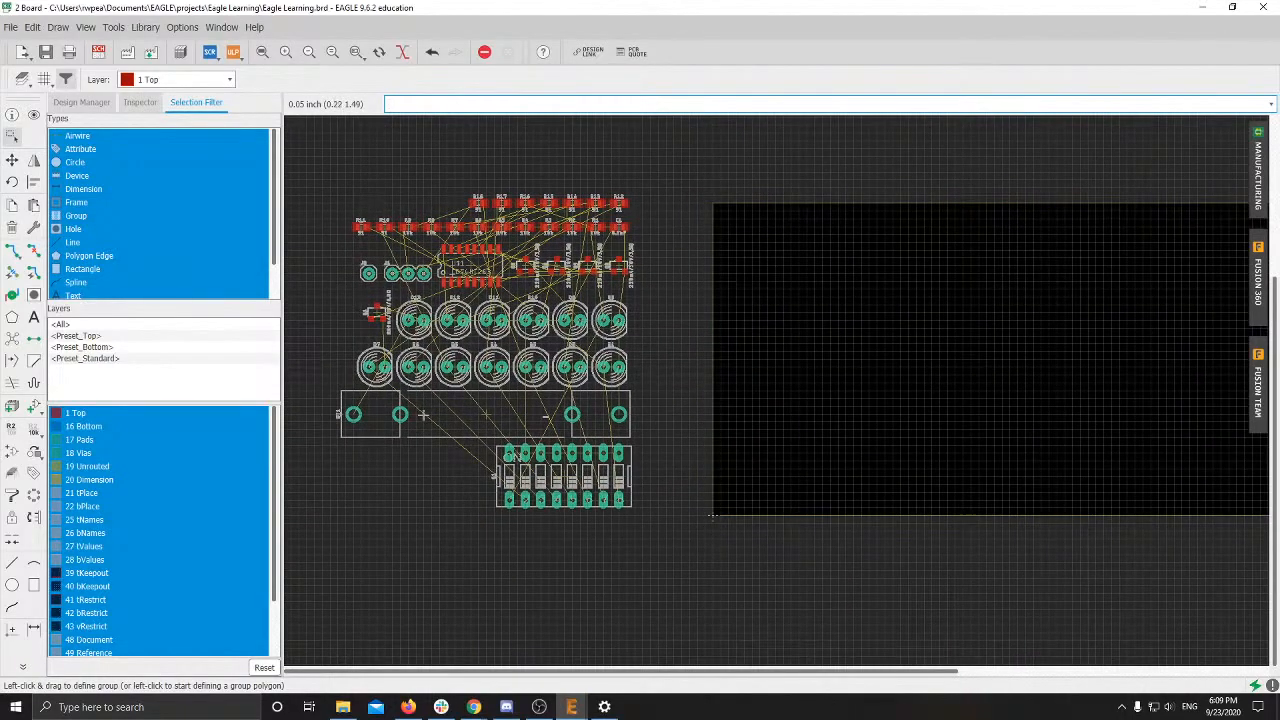
Step: Switch to Chrome and read the recommended grid and alternate grid sizes on the EAGLE TRAINING 2 grid slide
mouse_move(747, 283)
middle_down()
mouse_move(700, 327)
mouse_move(685, 296)
mouse_move(742, 281)
middle_up()
scroll(700, 327, down, 1)
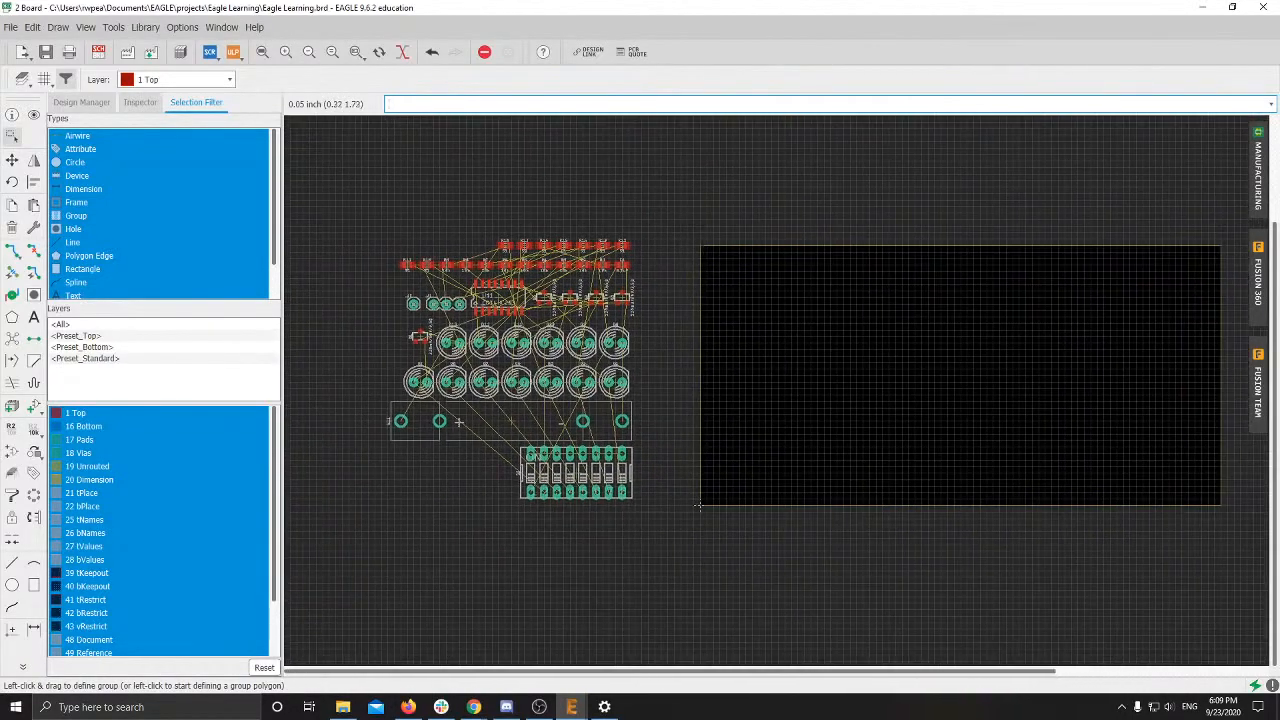
scroll(686, 288, down, 1)
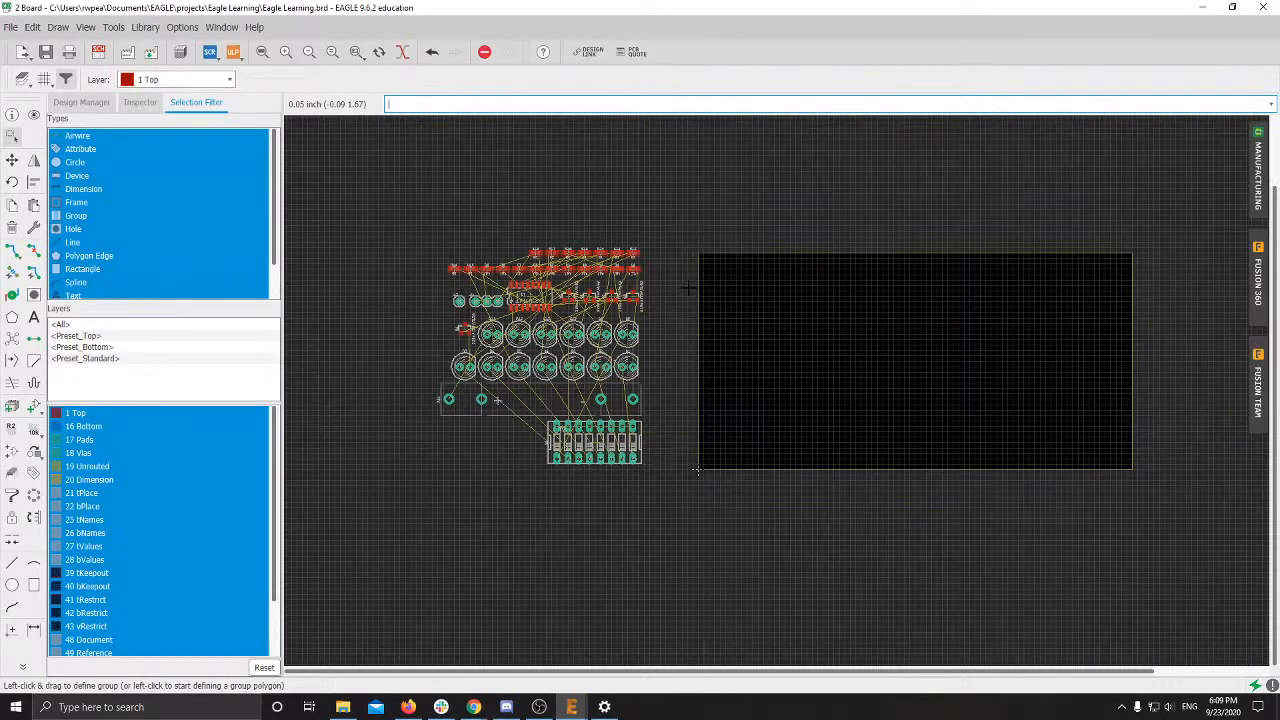
scroll(634, 282, up, 1)
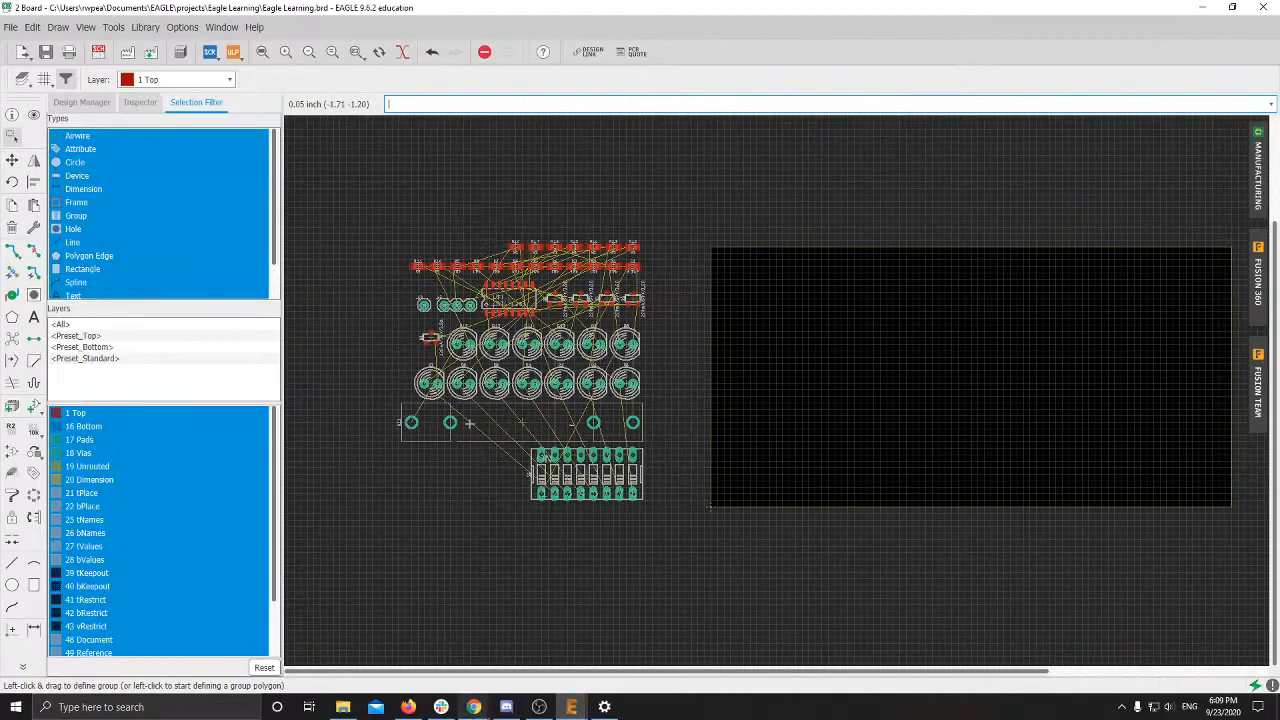
mouse_move(474, 707)
click(404, 650)
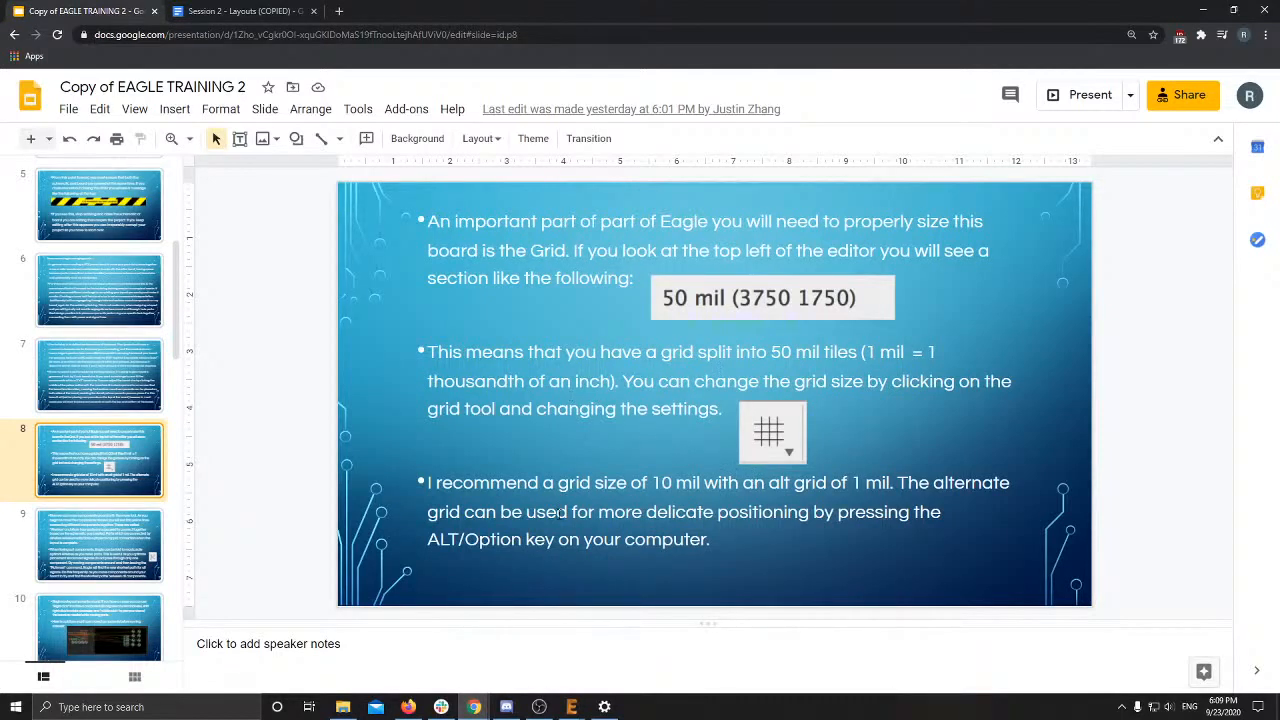
drag(428, 483, 1008, 474)
click(789, 490)
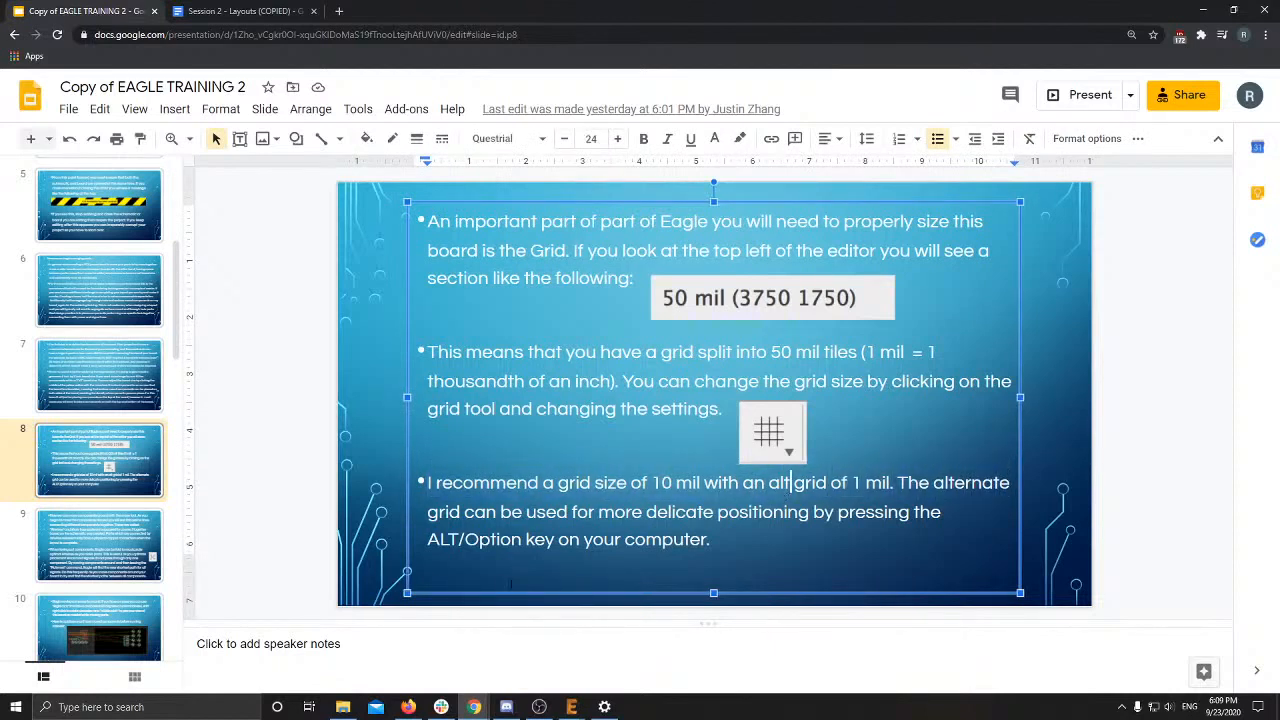
Step: Switch to the EAGLE board layout and set the grid size to 10 mil with an alternate grid of 1 mil
mouse_move(556, 712)
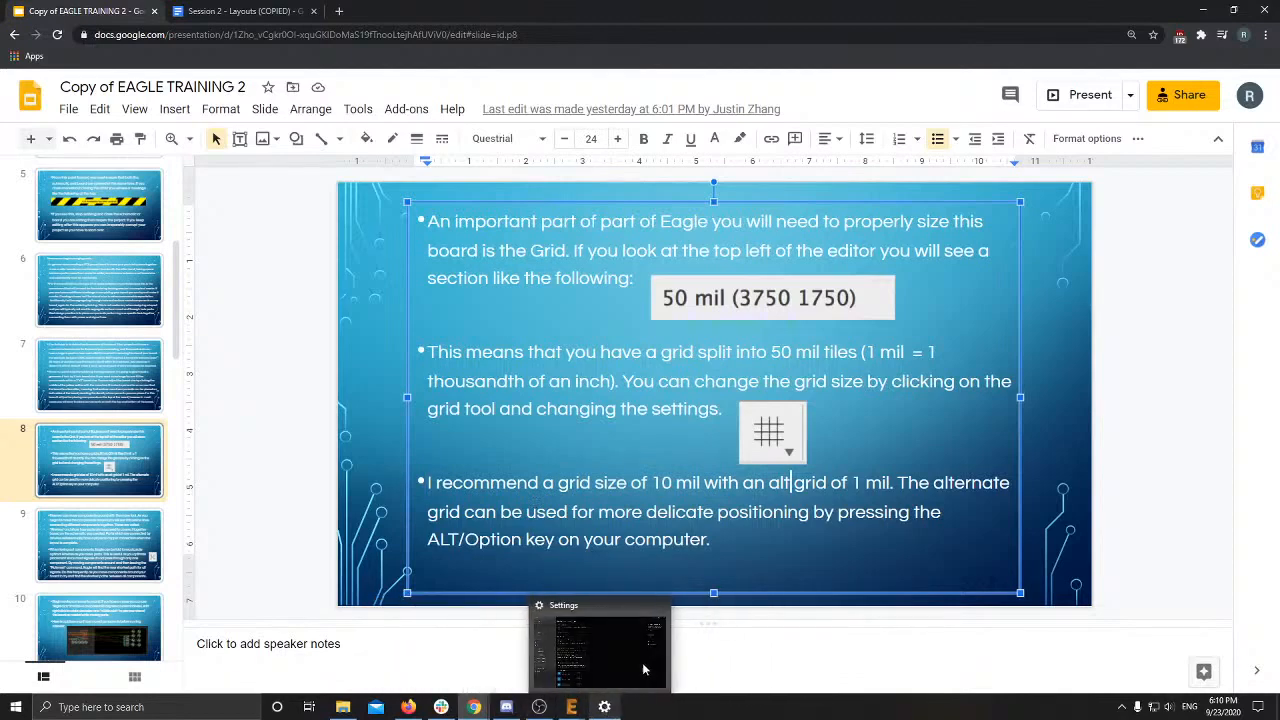
click(703, 650)
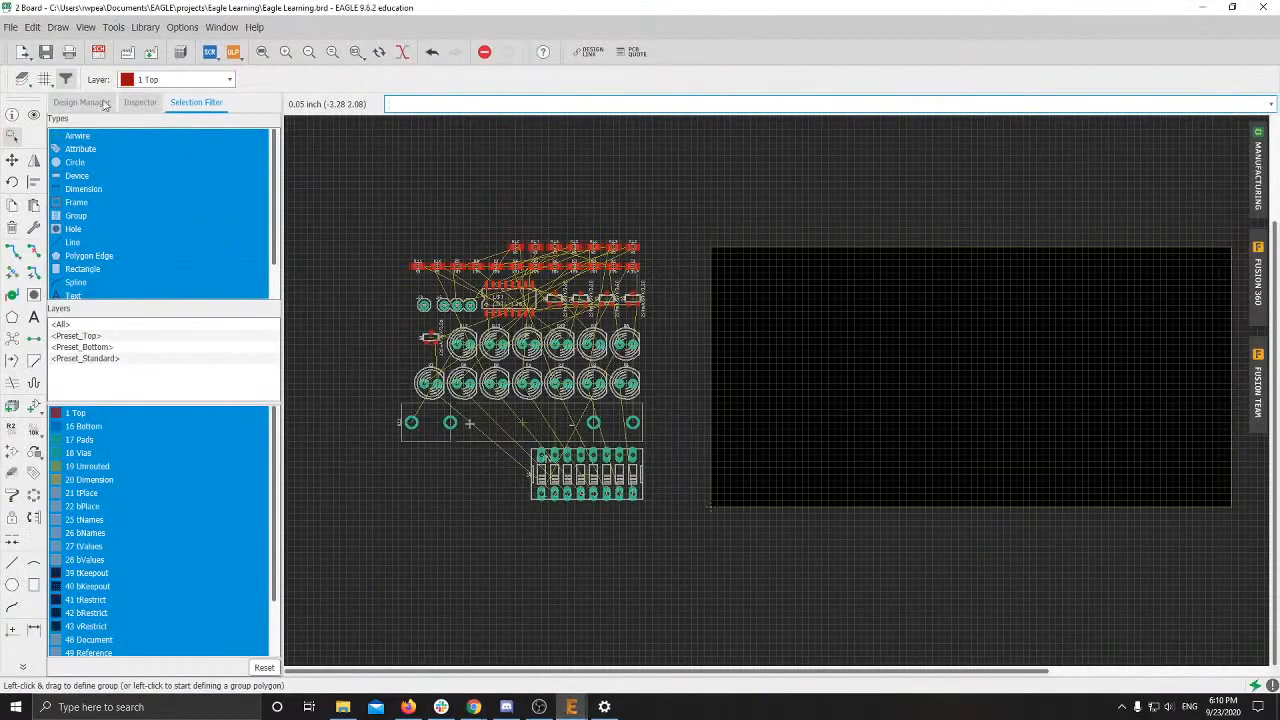
click(45, 82)
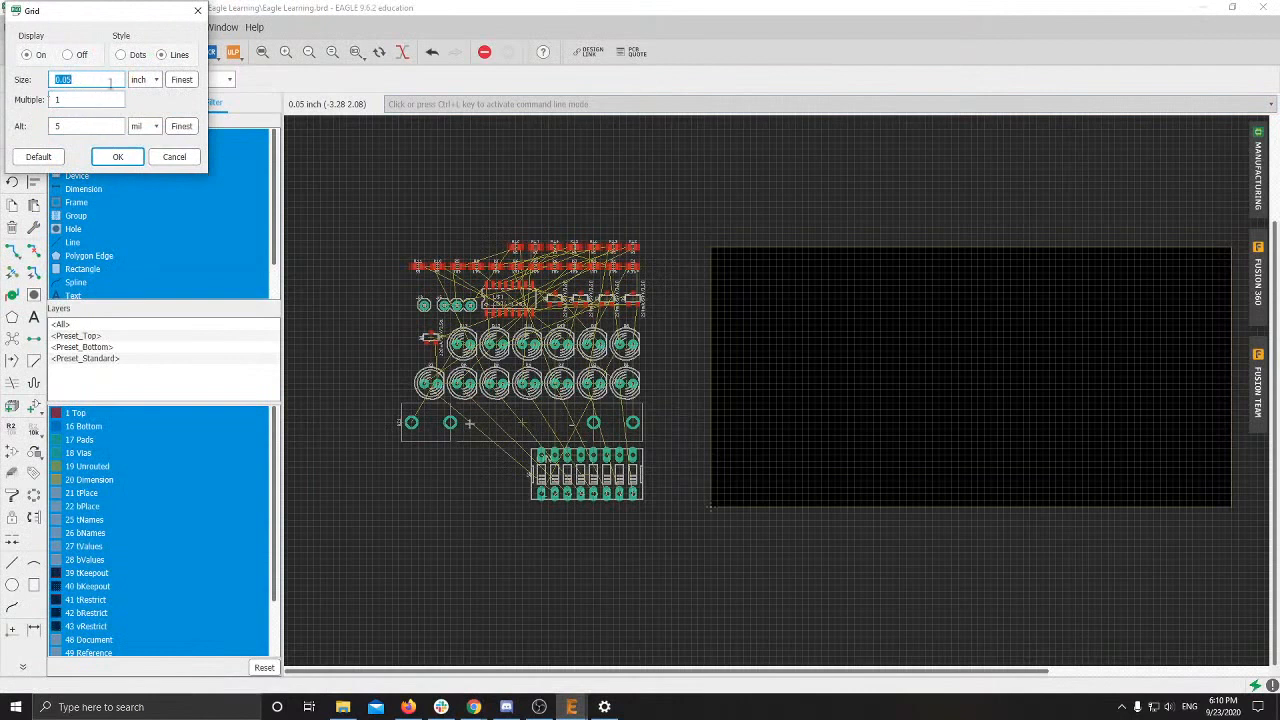
click(146, 79)
click(140, 113)
double_click(86, 76)
click(75, 127)
text(1)
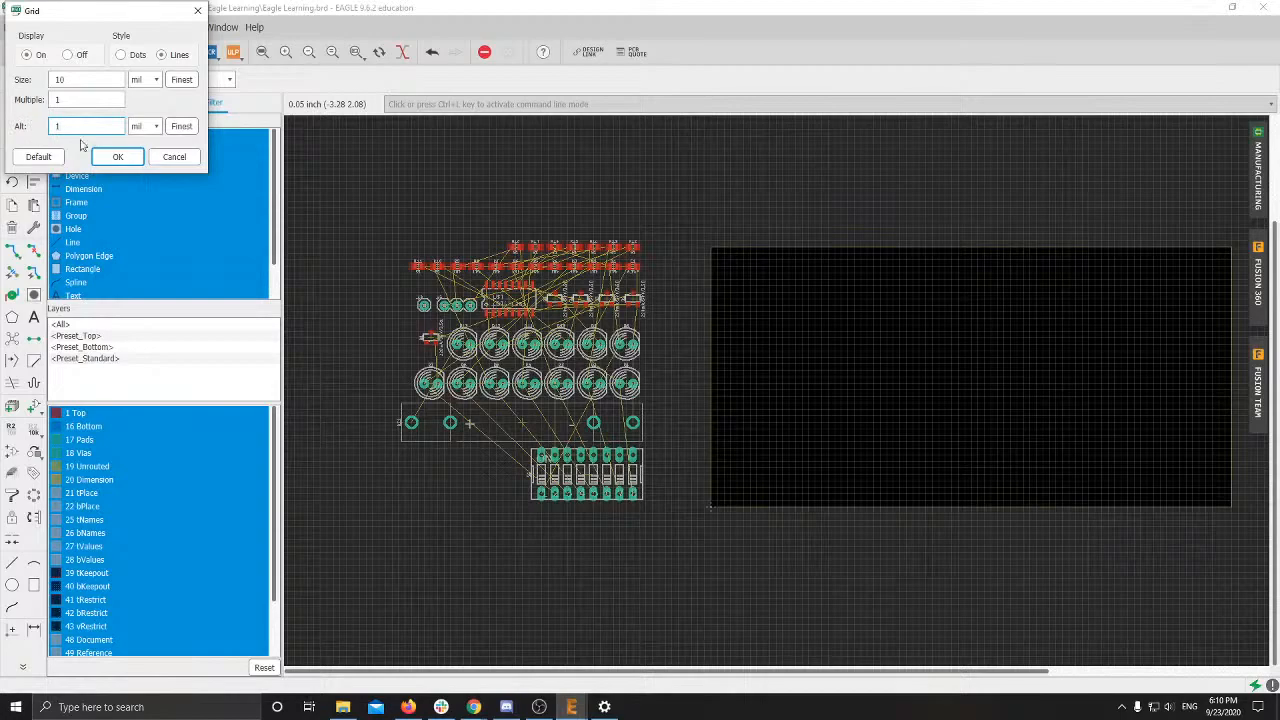
click(118, 157)
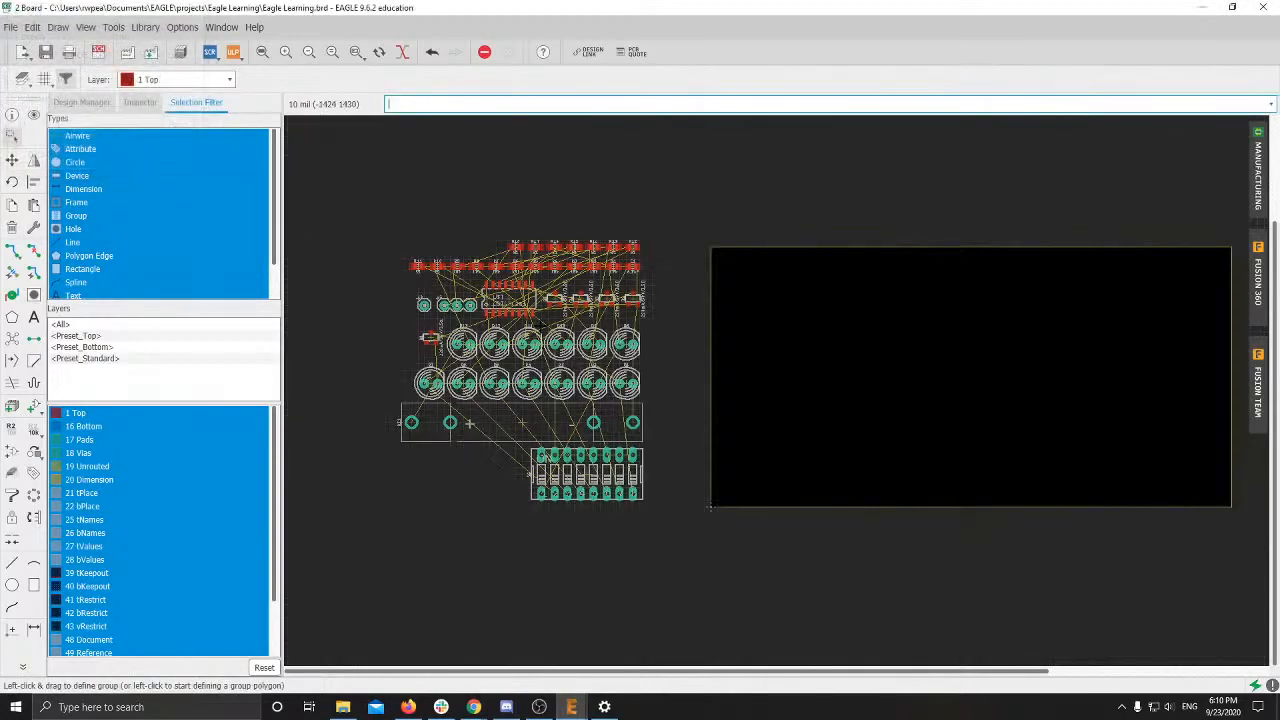
Step: Examine the finer grid close up inside the board outline, and return to an overview of the whole layout
scroll(731, 308, up, 4)
scroll(727, 306, up, 9)
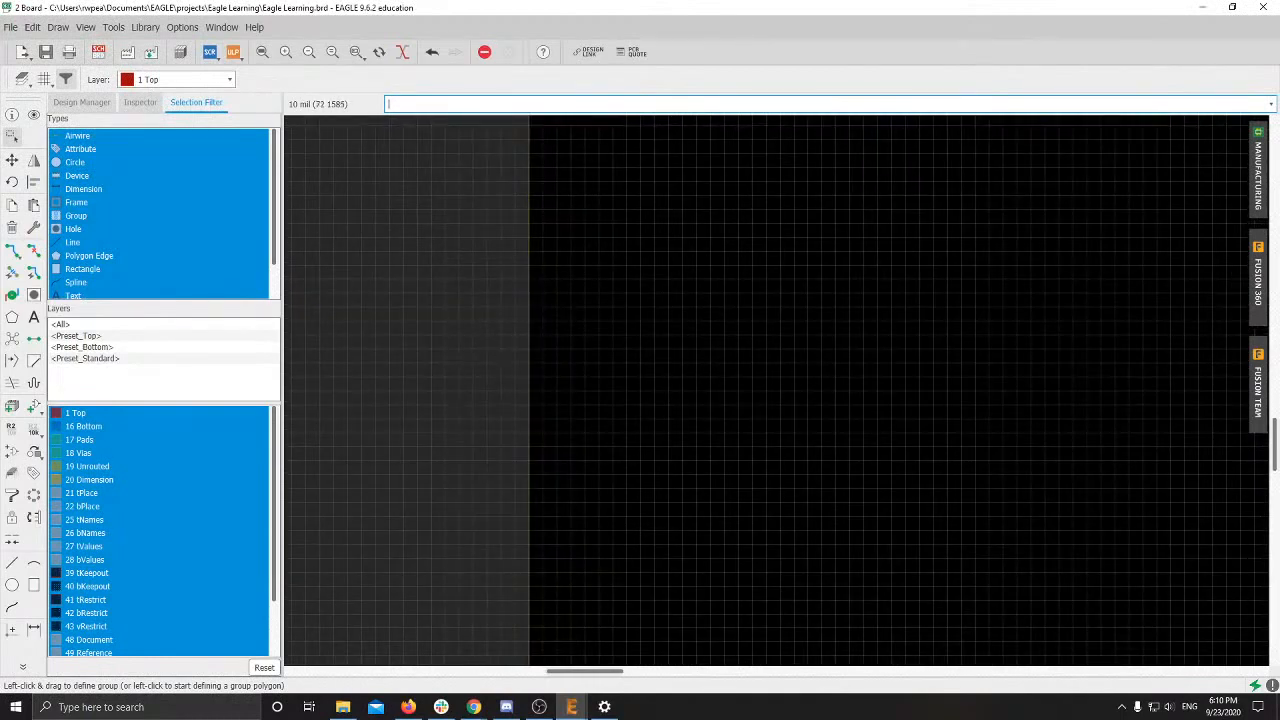
scroll(620, 617, down, 10)
middle_drag(743, 418, 681, 312)
scroll(680, 310, down, 3)
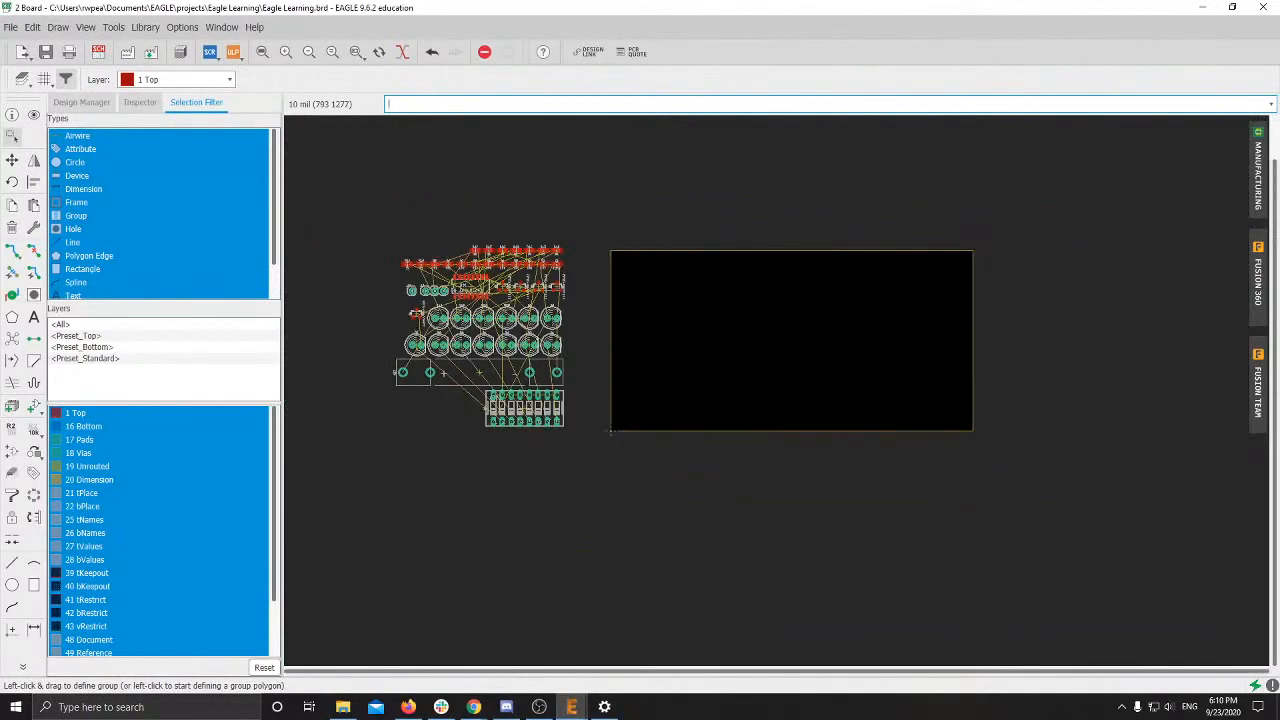
scroll(575, 242, up, 1)
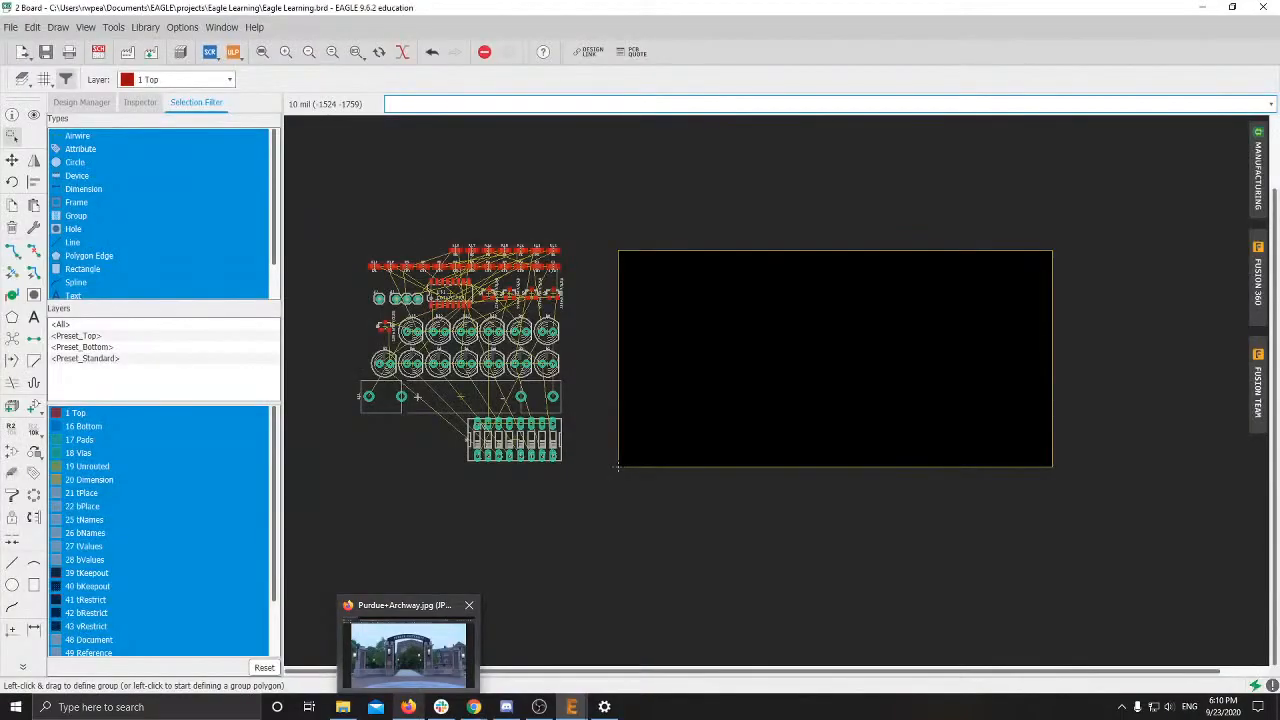
Step: Switch to Chrome and view the EAGLE TRAINING 2 slide on moving components, airwires and the Ratsnest command
mouse_move(472, 706)
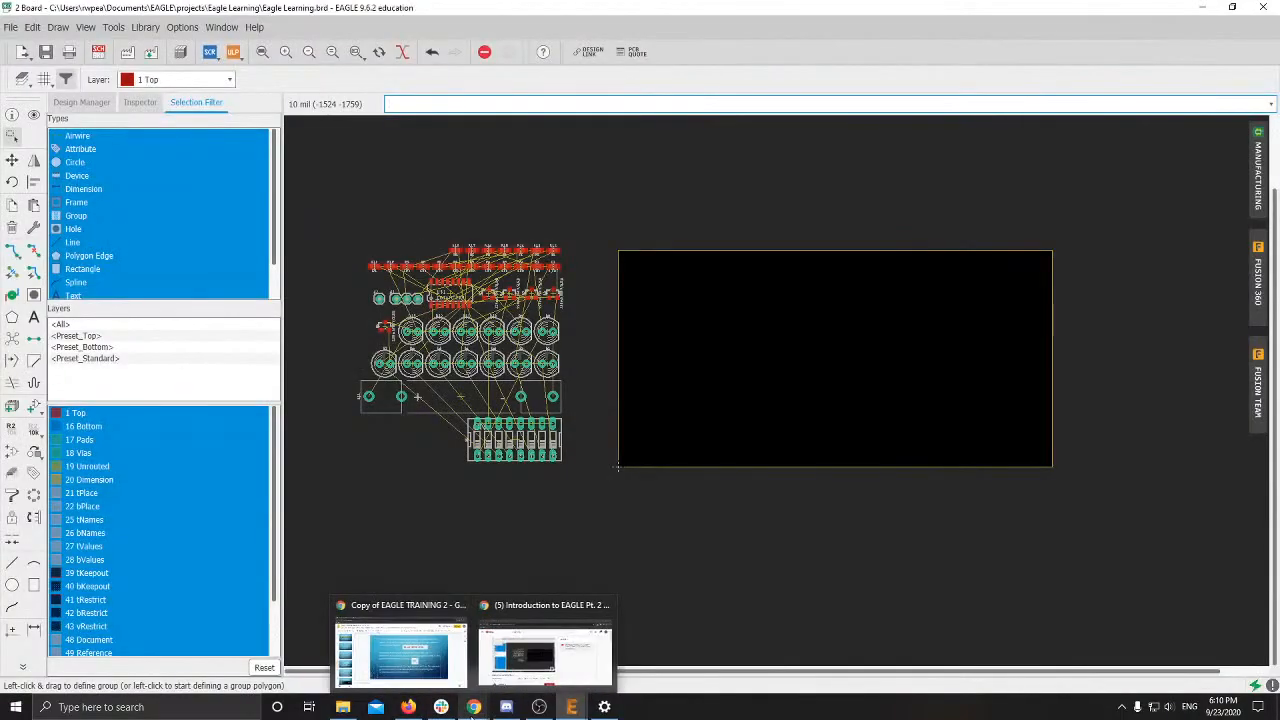
click(398, 640)
click(115, 420)
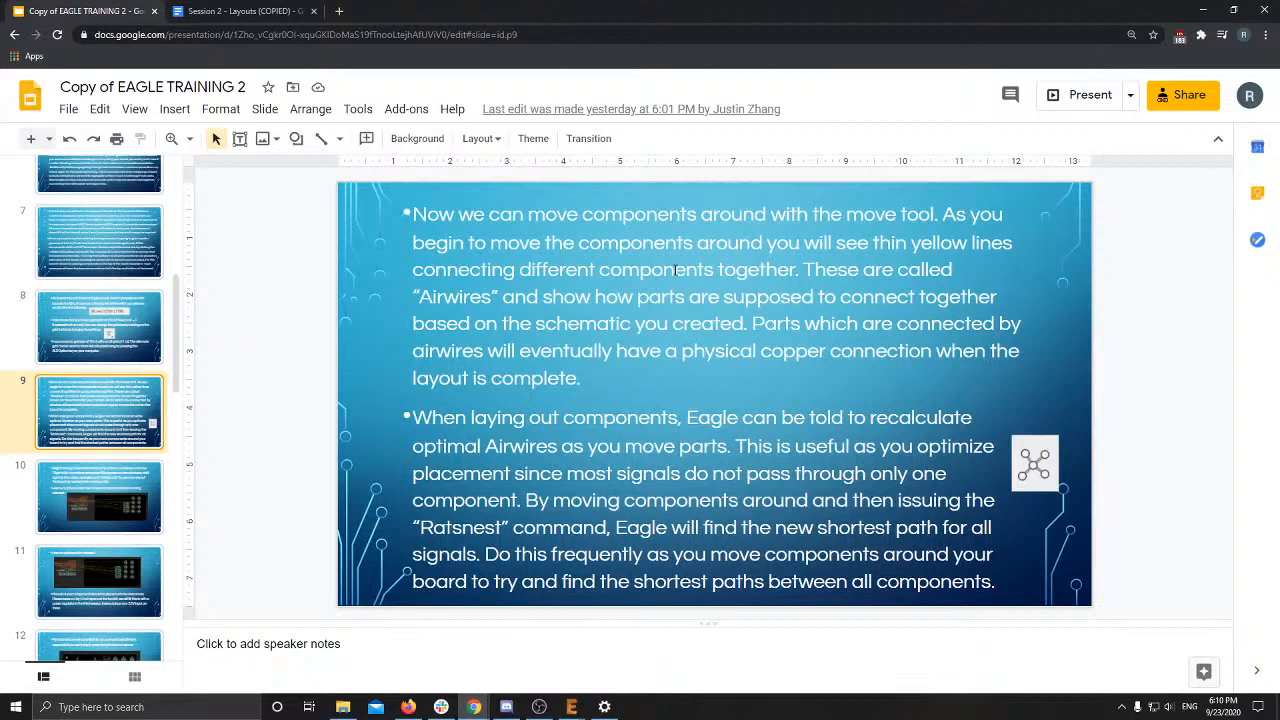
click(1033, 461)
click(852, 350)
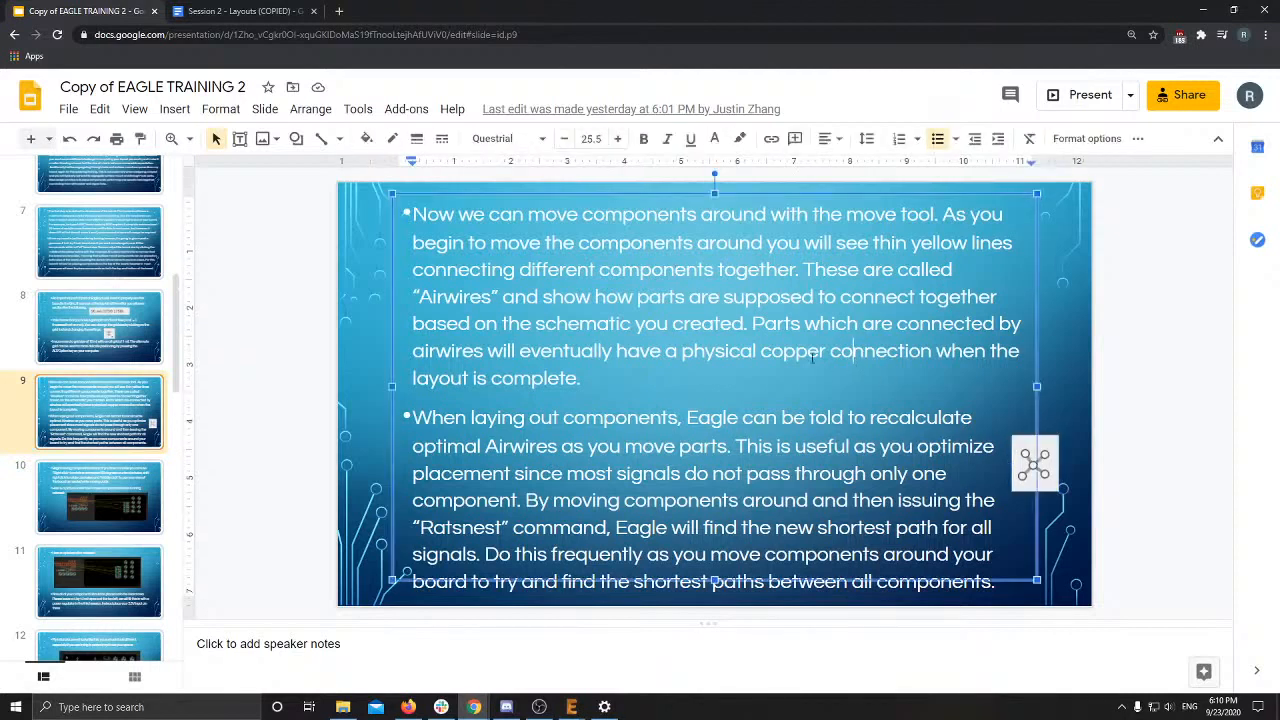
Step: Switch to the EAGLE board layout, activate the Move tool and examine the airwires at resistors R10 to R6 close up
mouse_move(571, 707)
click(687, 650)
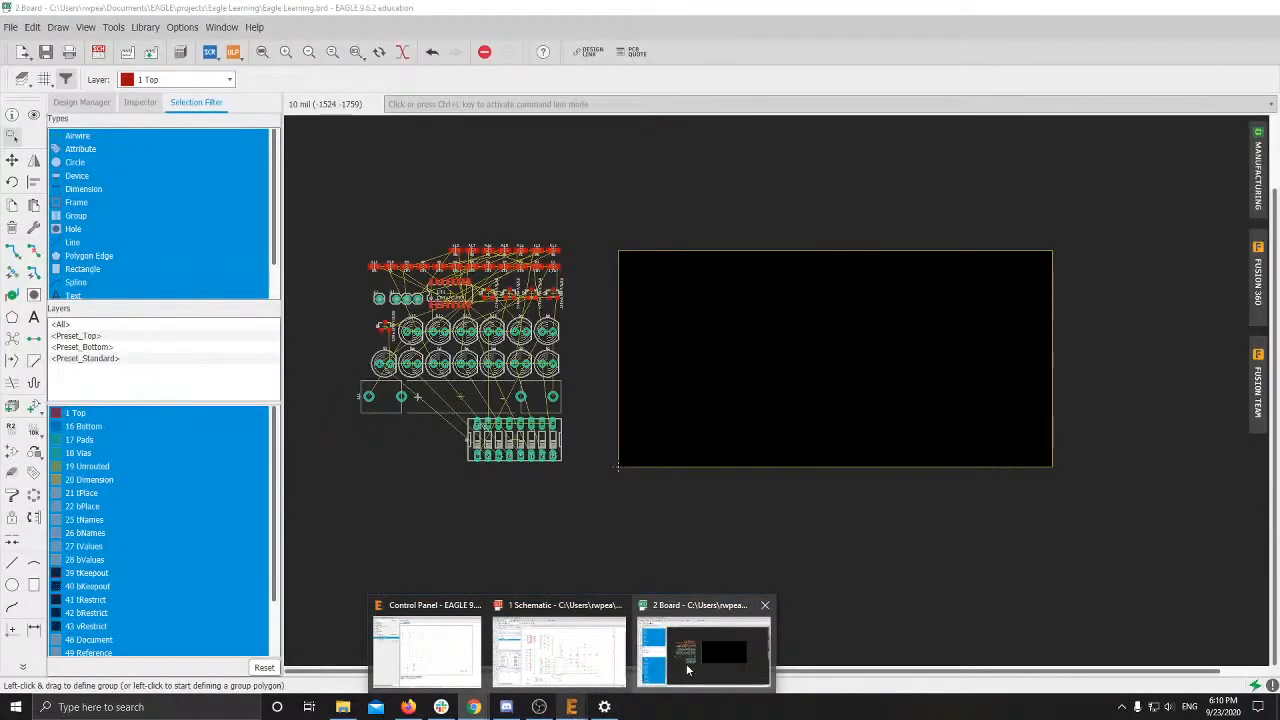
click(687, 670)
scroll(605, 456, up, 1)
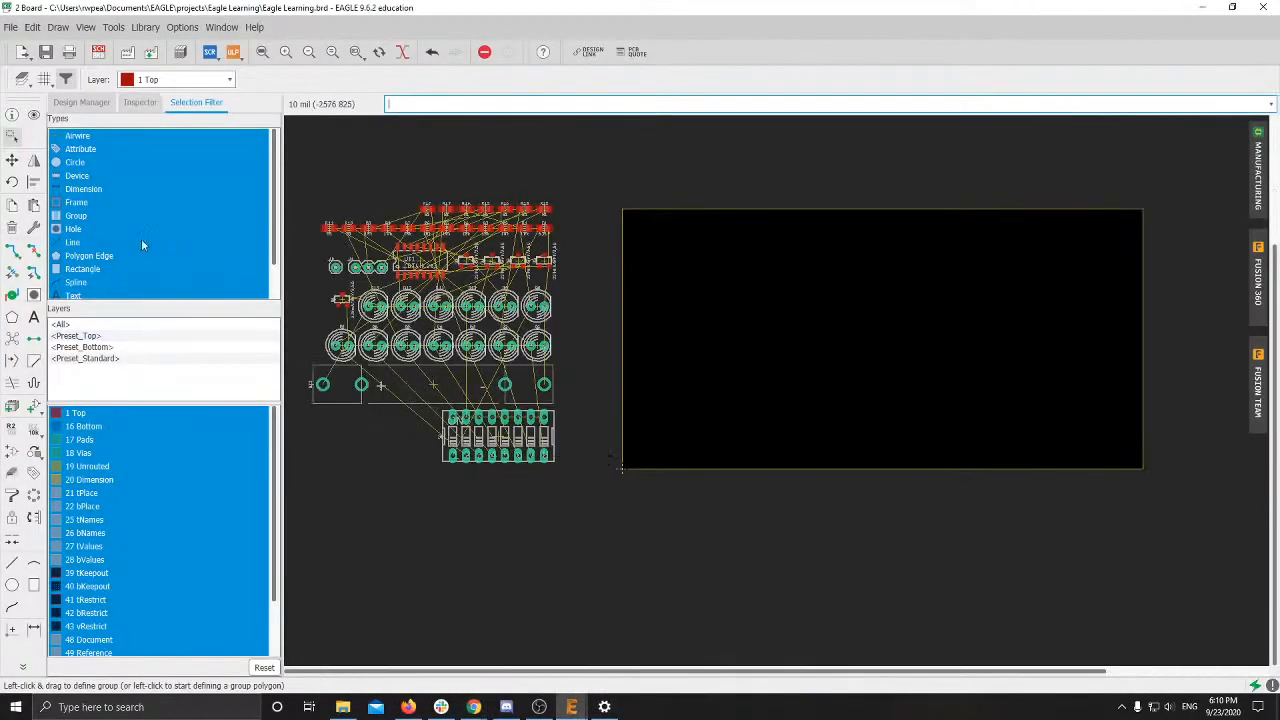
click(12, 160)
scroll(344, 256, up, 4)
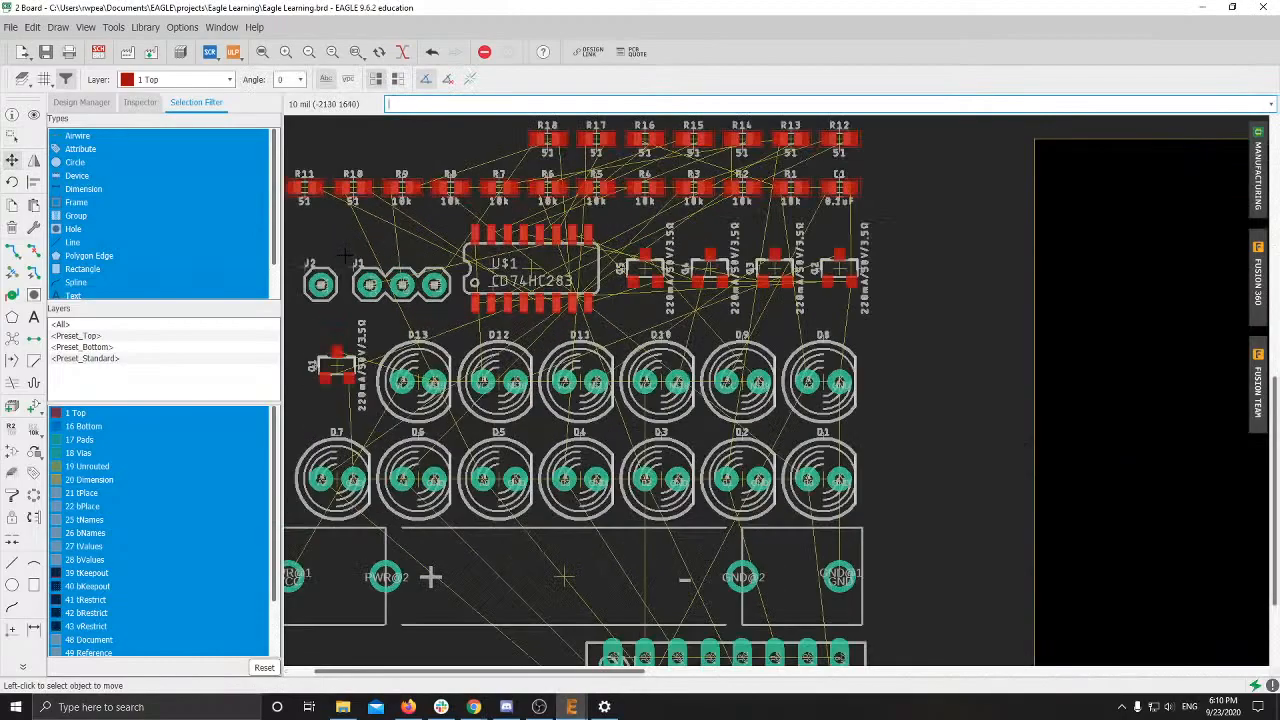
scroll(455, 245, up, 1)
middle_drag(456, 246, 562, 344)
scroll(476, 286, up, 3)
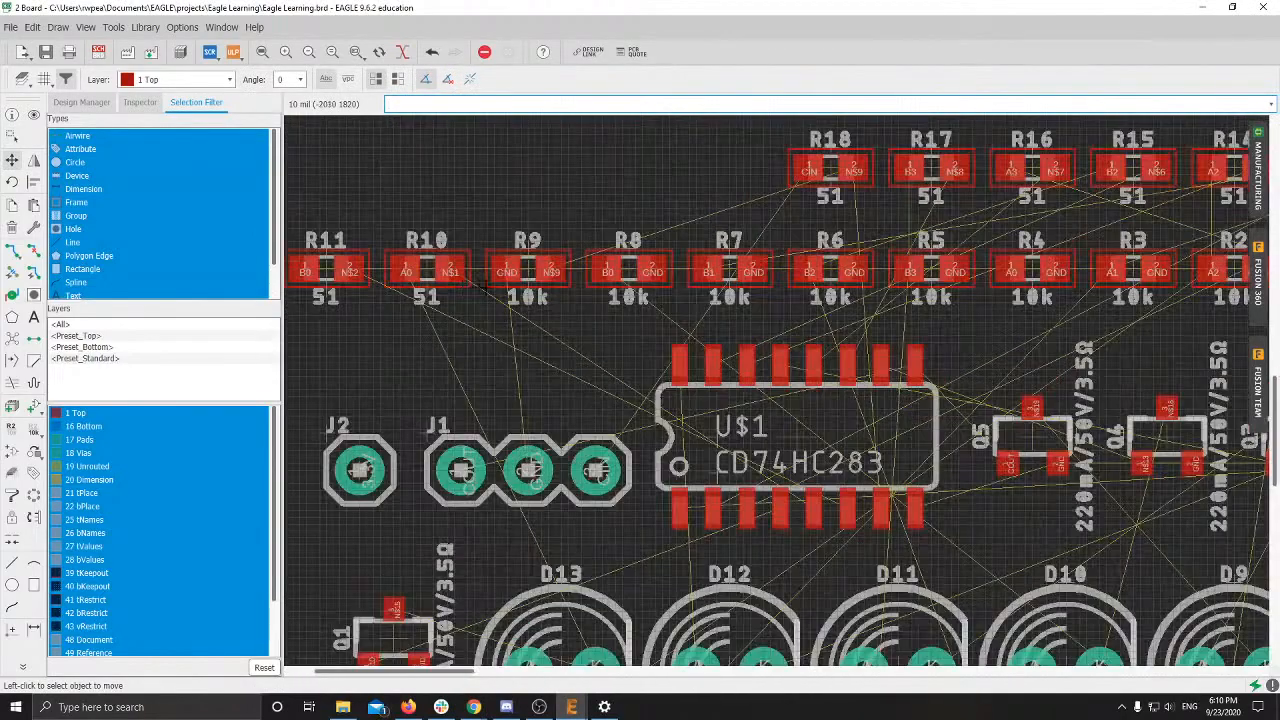
scroll(484, 286, up, 3)
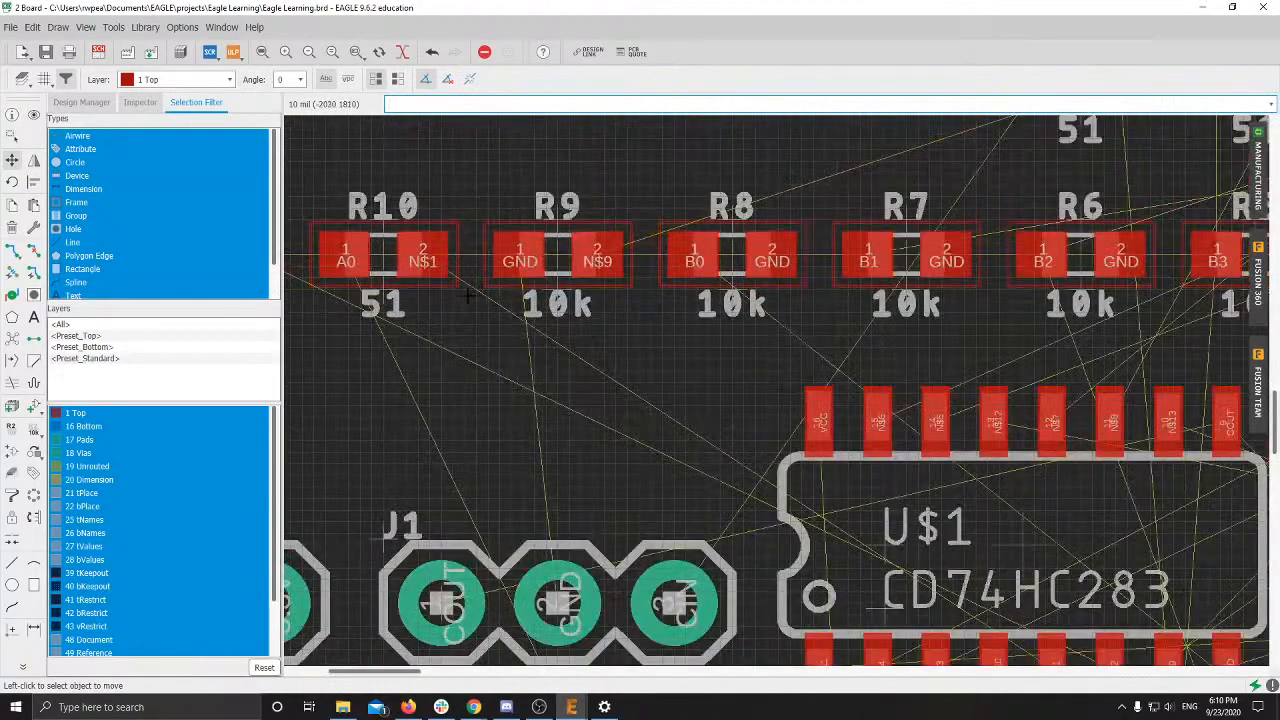
Step: Follow the airwires between the two resistor rows and the CD74HC283 chip
middle_drag(617, 281, 513, 385)
scroll(516, 390, down, 2)
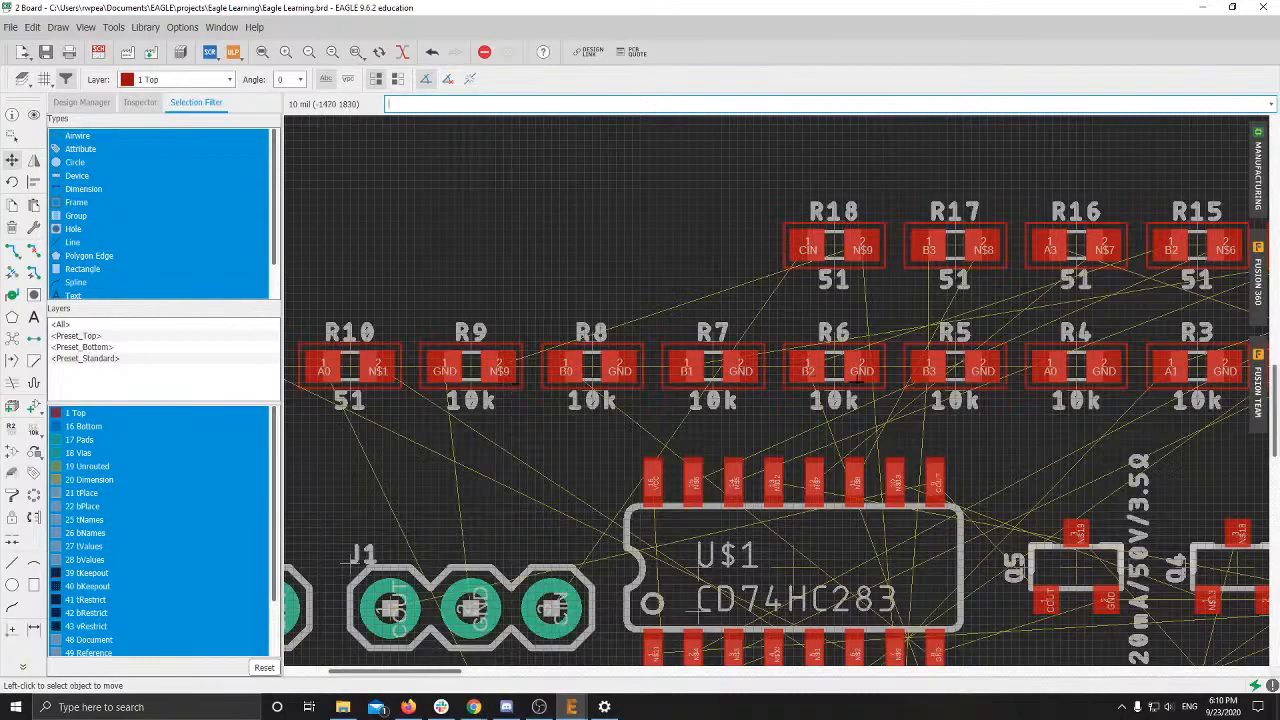
scroll(840, 390, down, 2)
middle_drag(808, 479, 589, 400)
scroll(618, 394, down, 1)
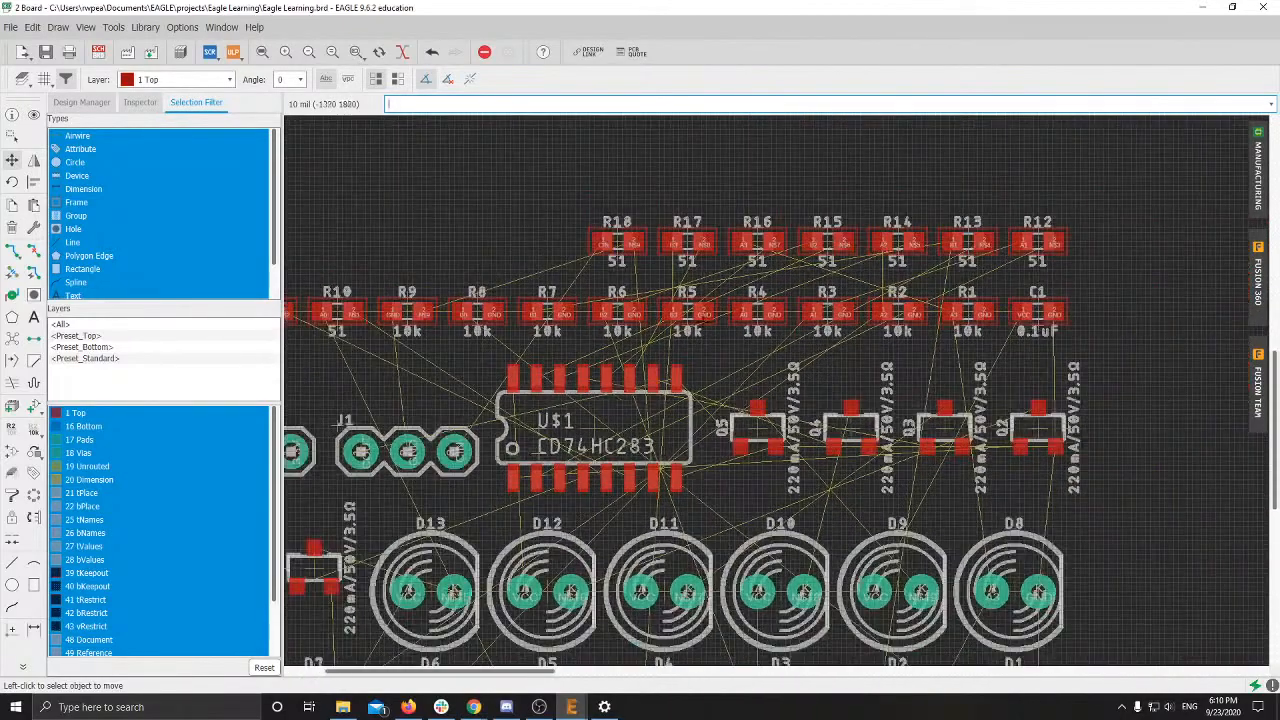
scroll(736, 263, up, 3)
scroll(736, 260, up, 1)
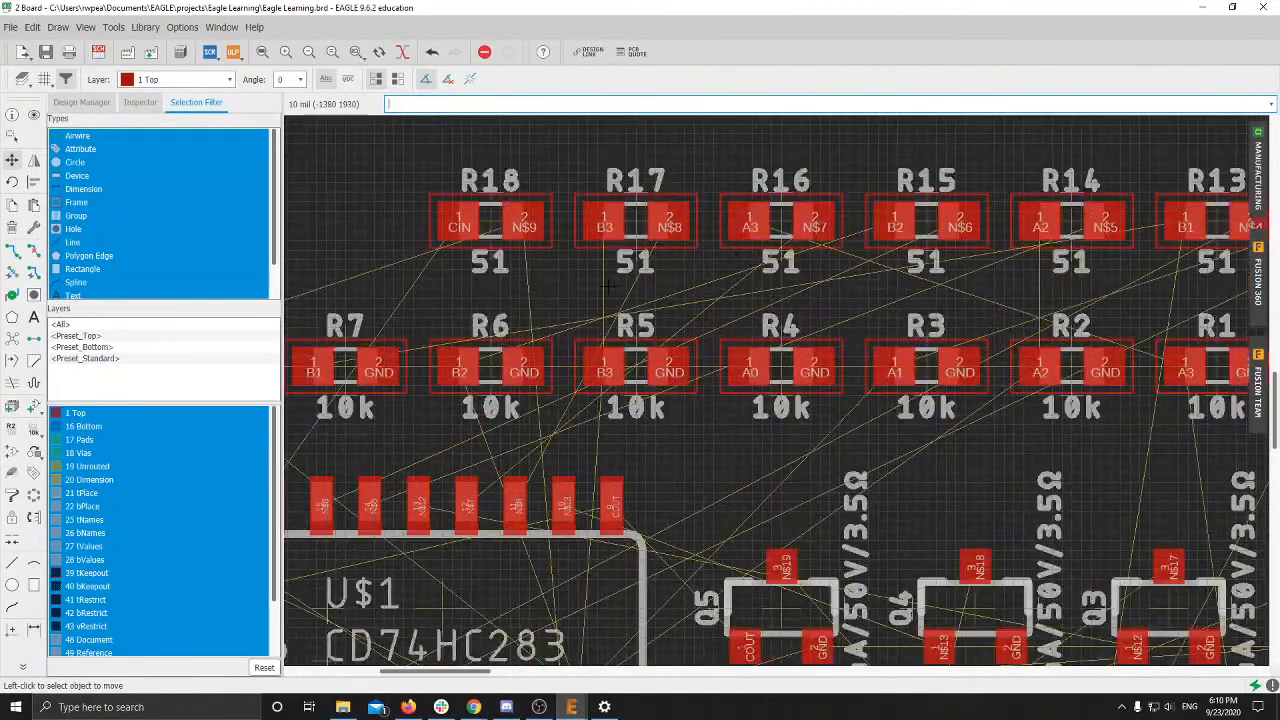
middle_drag(608, 287, 644, 279)
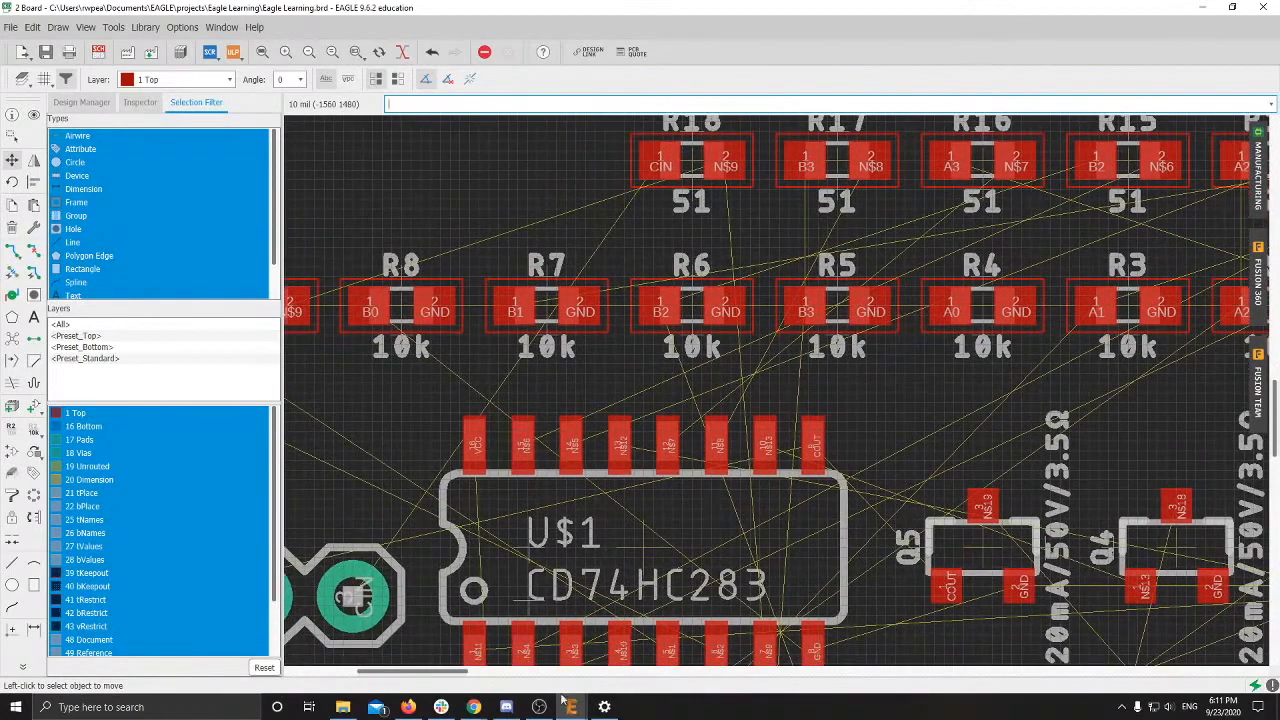
Step: Go to the schematic to examine the adder's output transistors and LEDs, and return to the board layout
click(99, 53)
scroll(708, 383, down, 1)
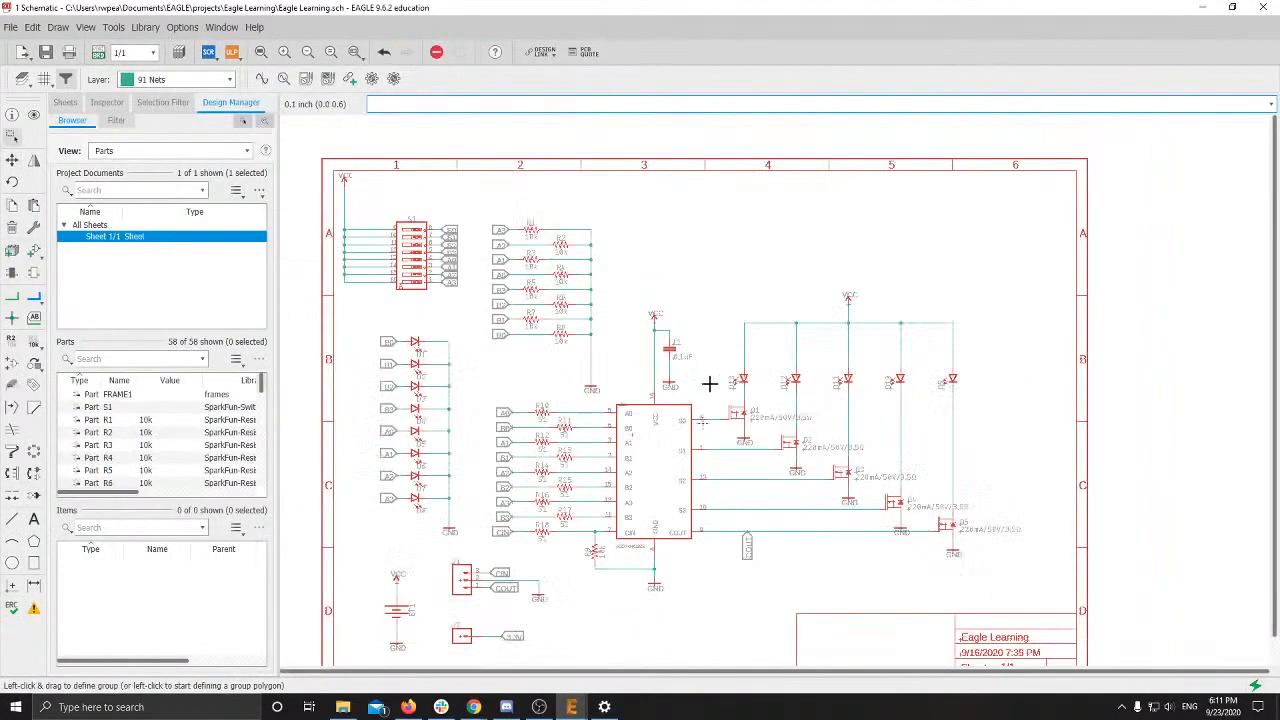
scroll(823, 400, up, 4)
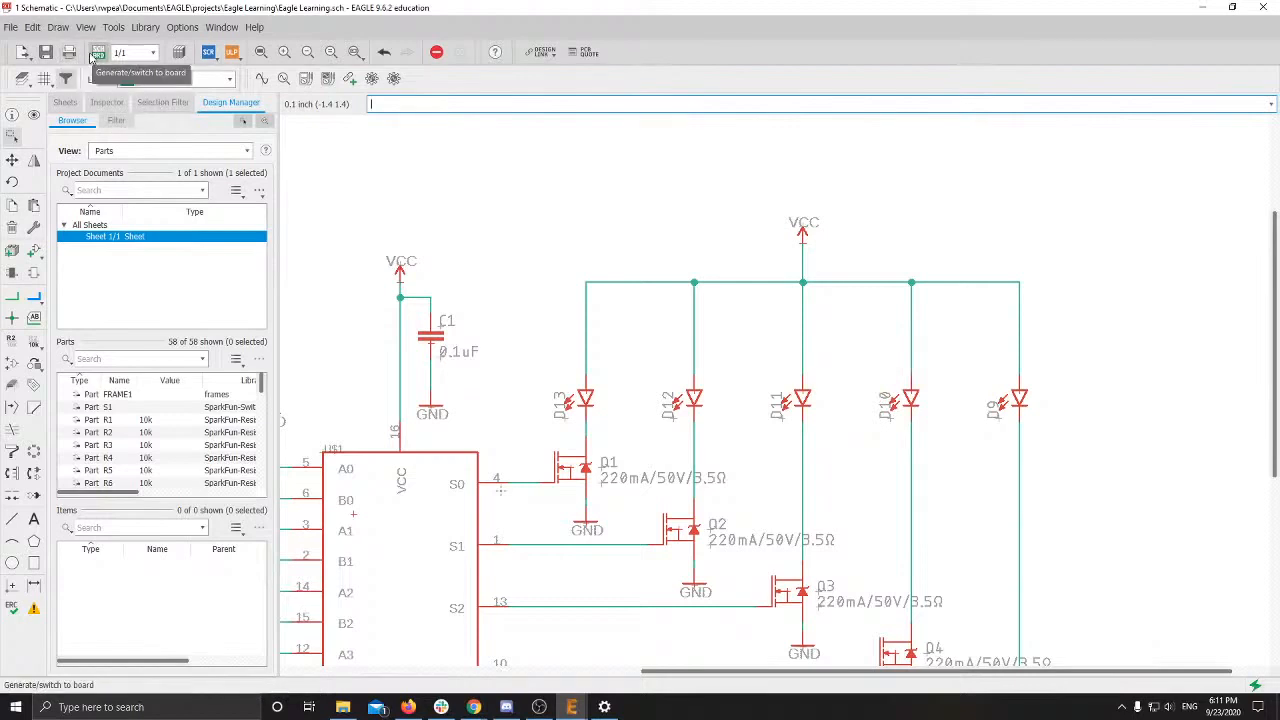
click(98, 55)
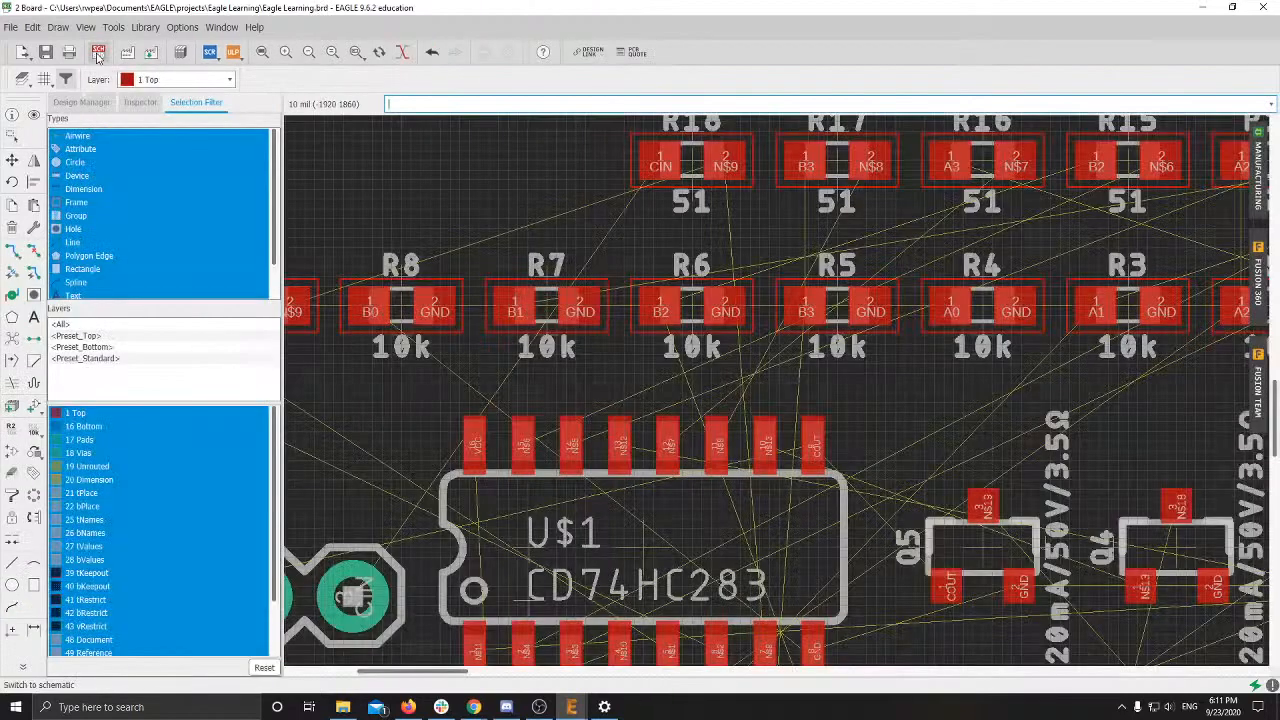
scroll(615, 605, down, 3)
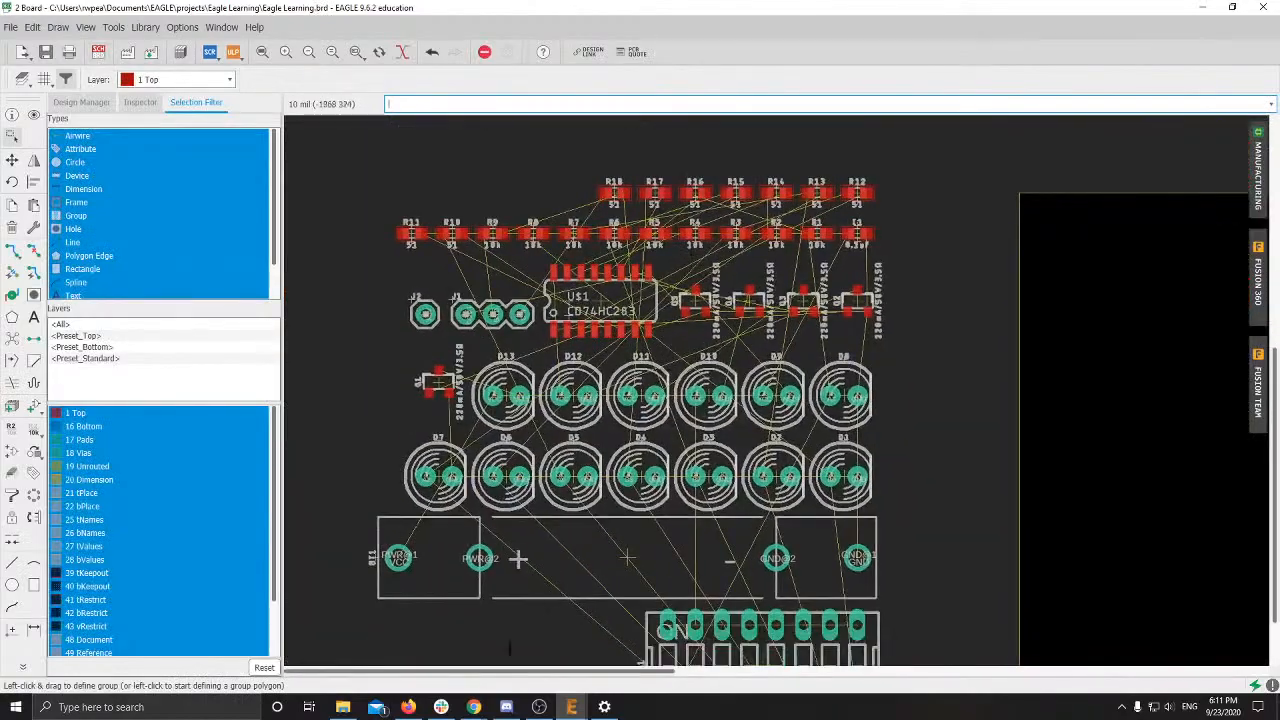
Step: Switch to Chrome and view the slide on rotating components and panning the board while moving parts
mouse_move(473, 705)
click(438, 664)
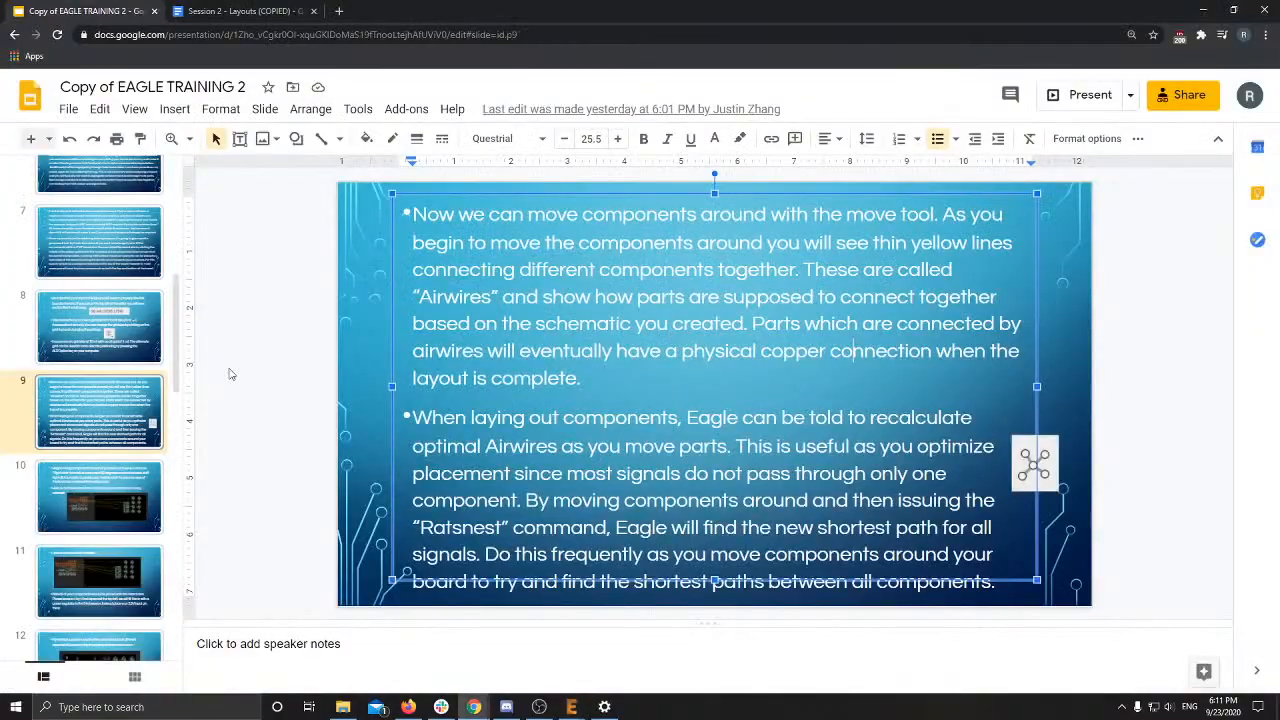
click(126, 502)
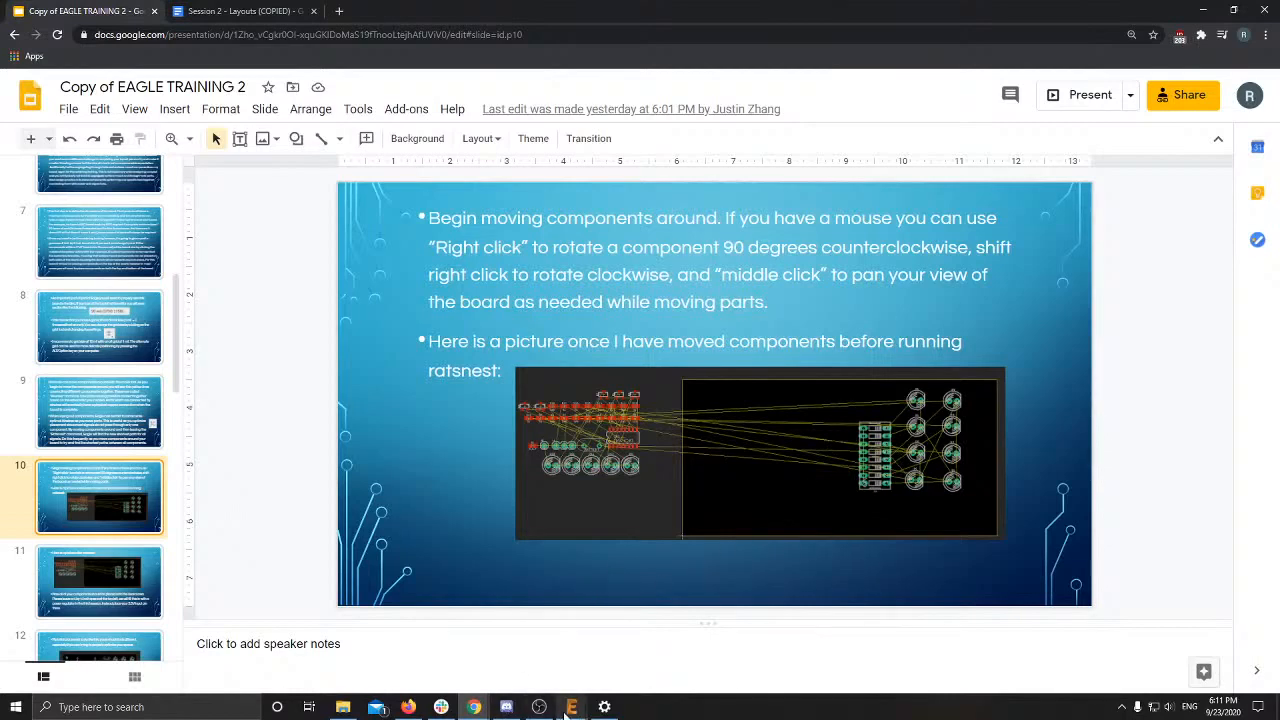
Step: Switch to the EAGLE board layout and move DIP switch S1, rotated 90 degrees counterclockwise, into the right half of the board outline
mouse_move(571, 707)
click(657, 669)
scroll(657, 660, down, 4)
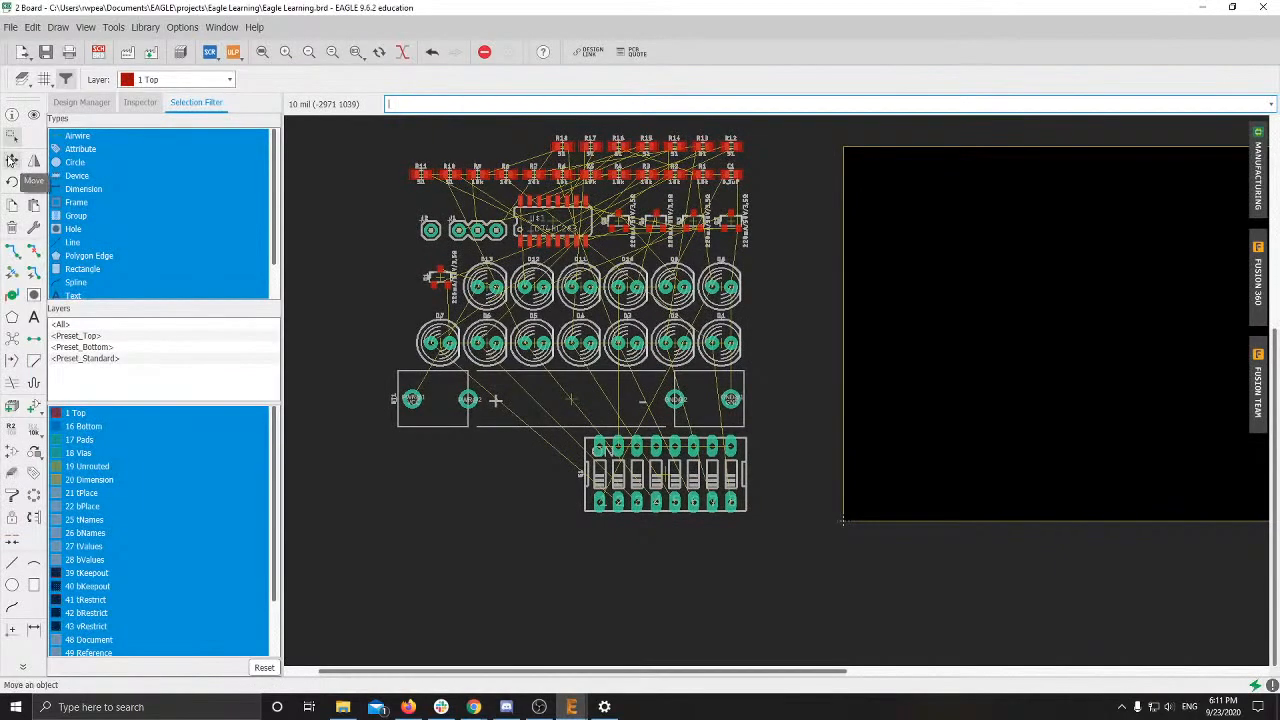
click(12, 160)
scroll(669, 503, up, 2)
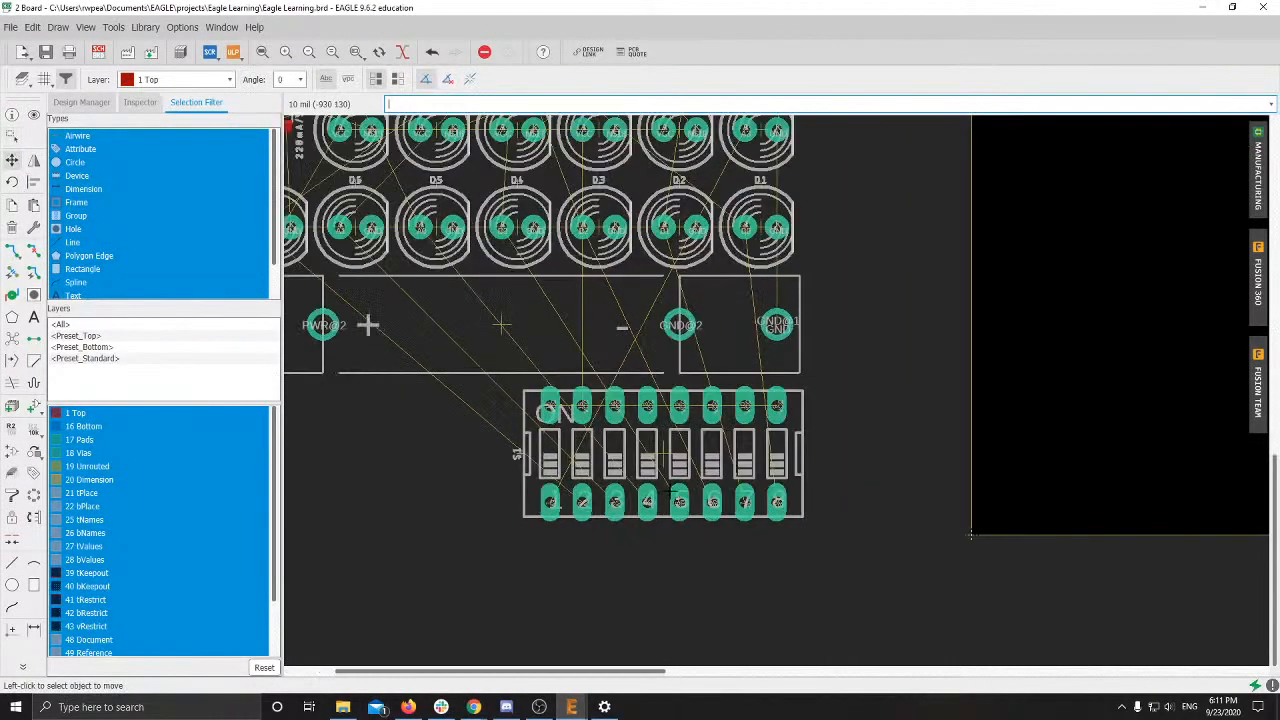
click(660, 450)
right_click(1025, 360)
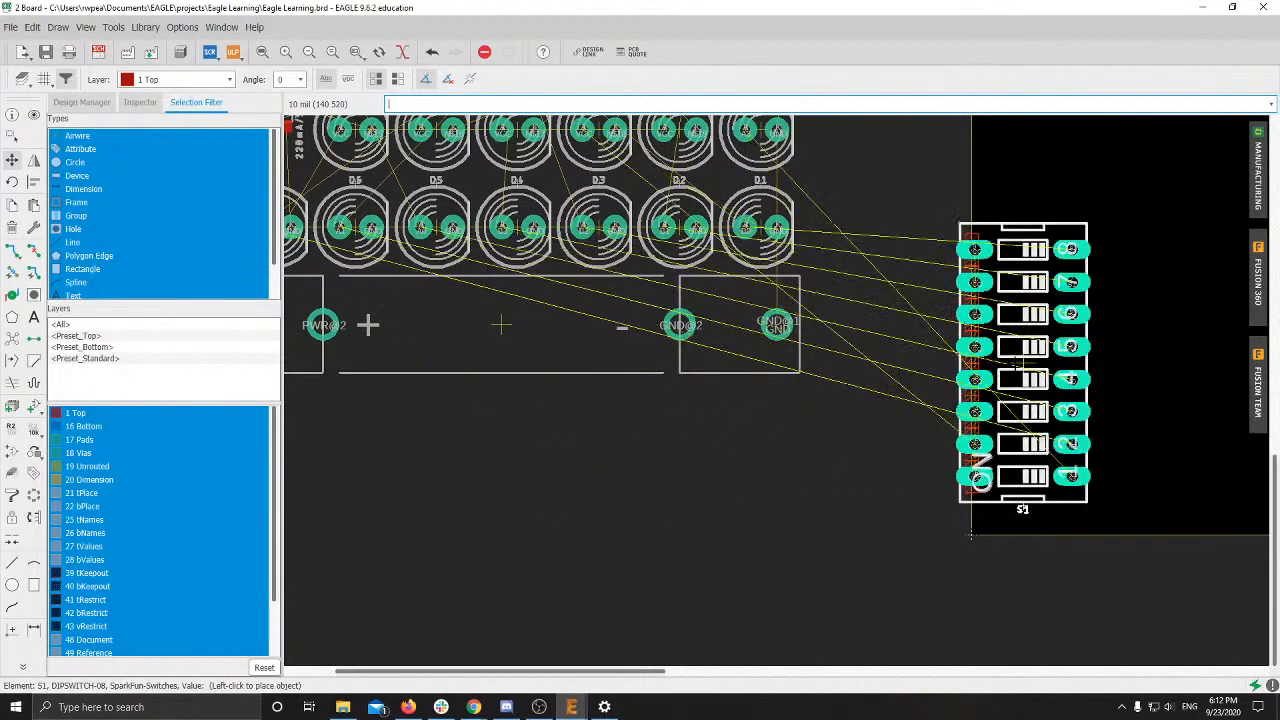
middle_drag(1023, 360, 489, 386)
scroll(943, 267, down, 4)
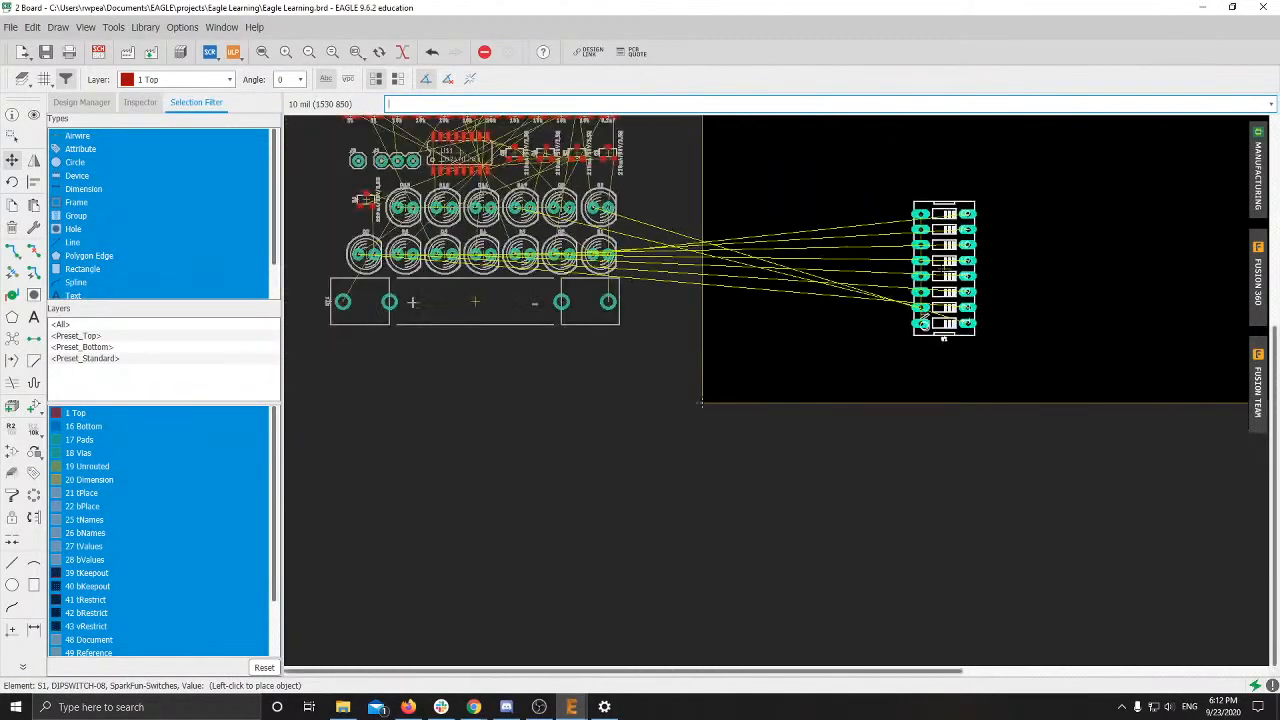
middle_drag(943, 267, 406, 372)
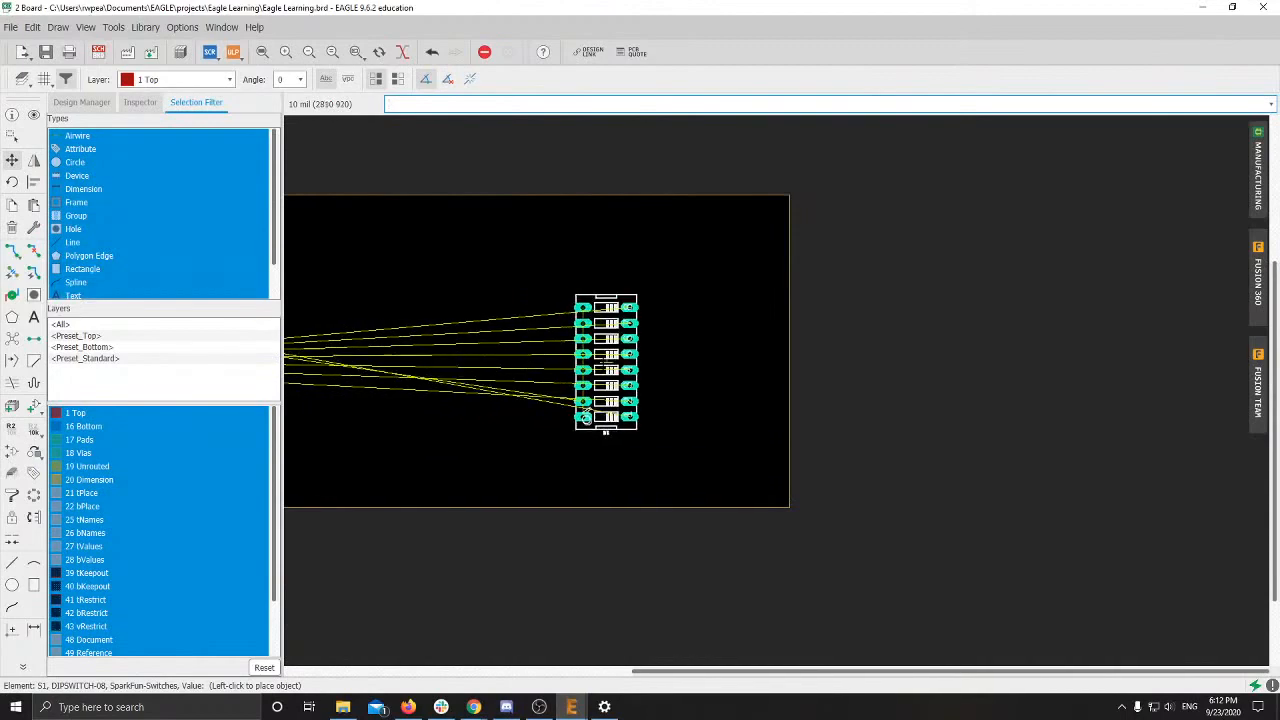
scroll(612, 372, up, 4)
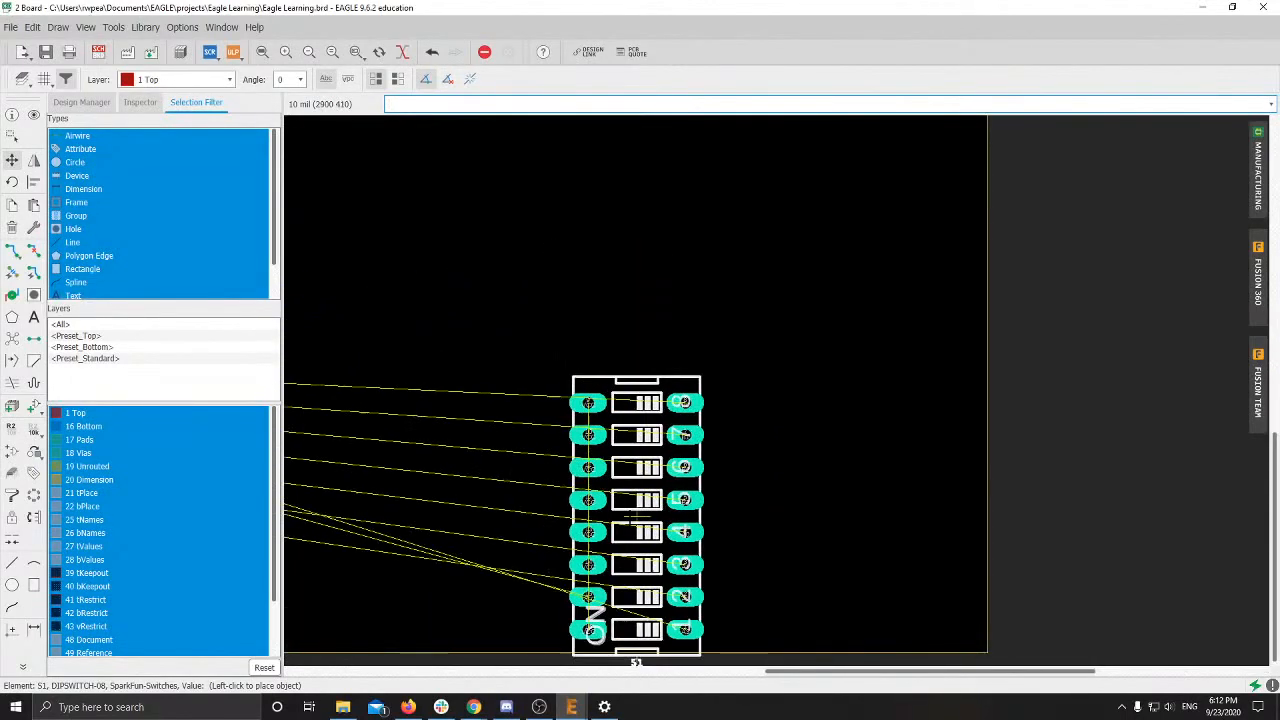
middle_drag(636, 517, 635, 261)
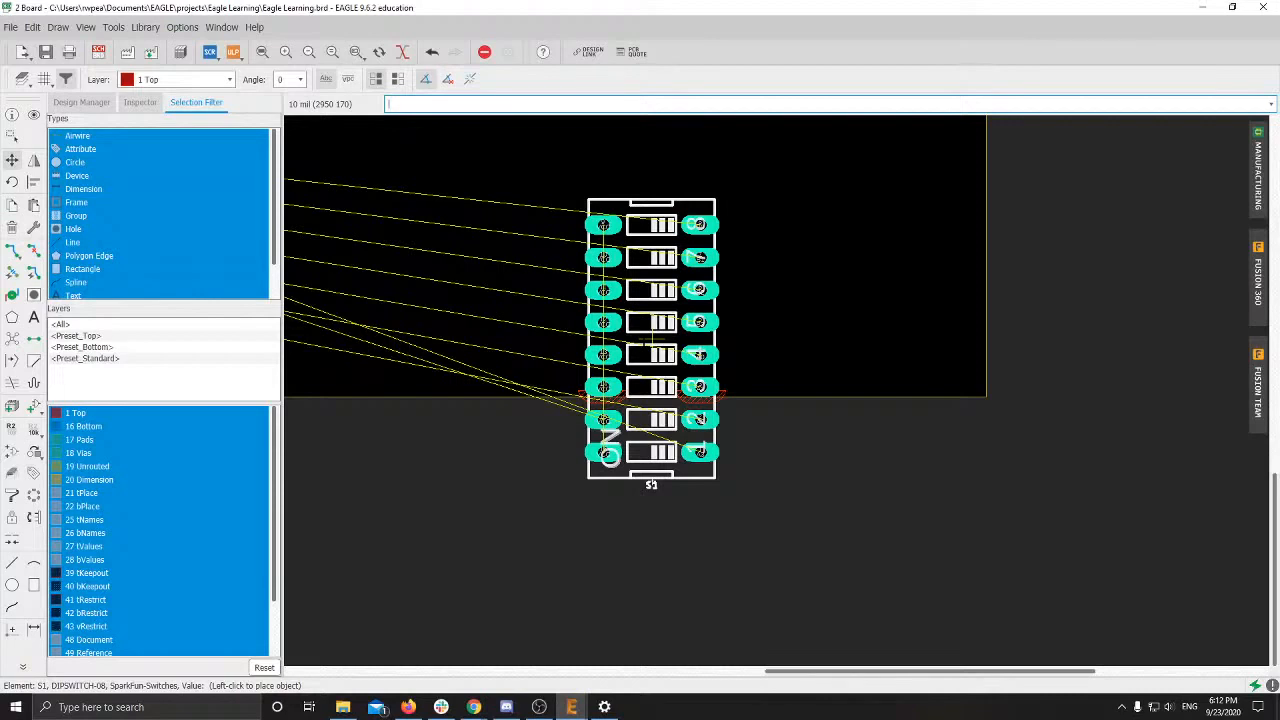
scroll(652, 340, down, 4)
middle_drag(577, 260, 571, 488)
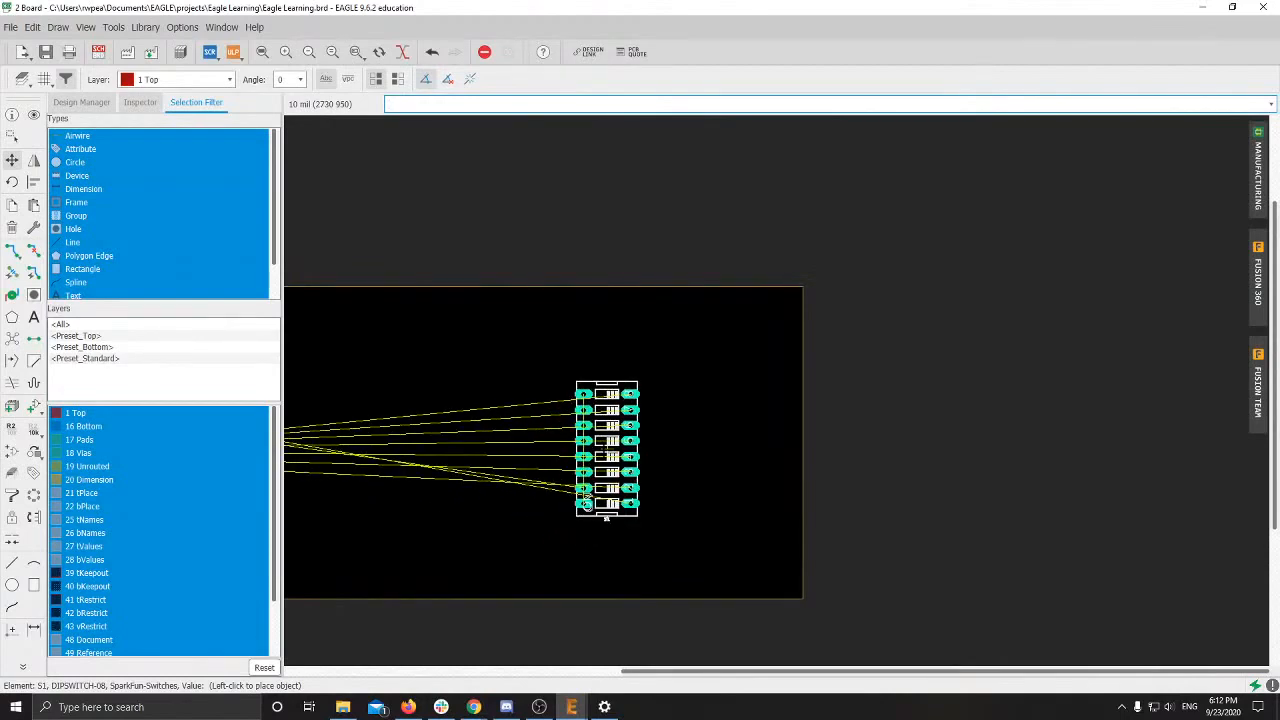
click(610, 451)
Step: Examine DIP switch S1's pads and the airwires running from them to the unplaced LEDs
scroll(545, 480, down, 4)
middle_drag(533, 476, 648, 443)
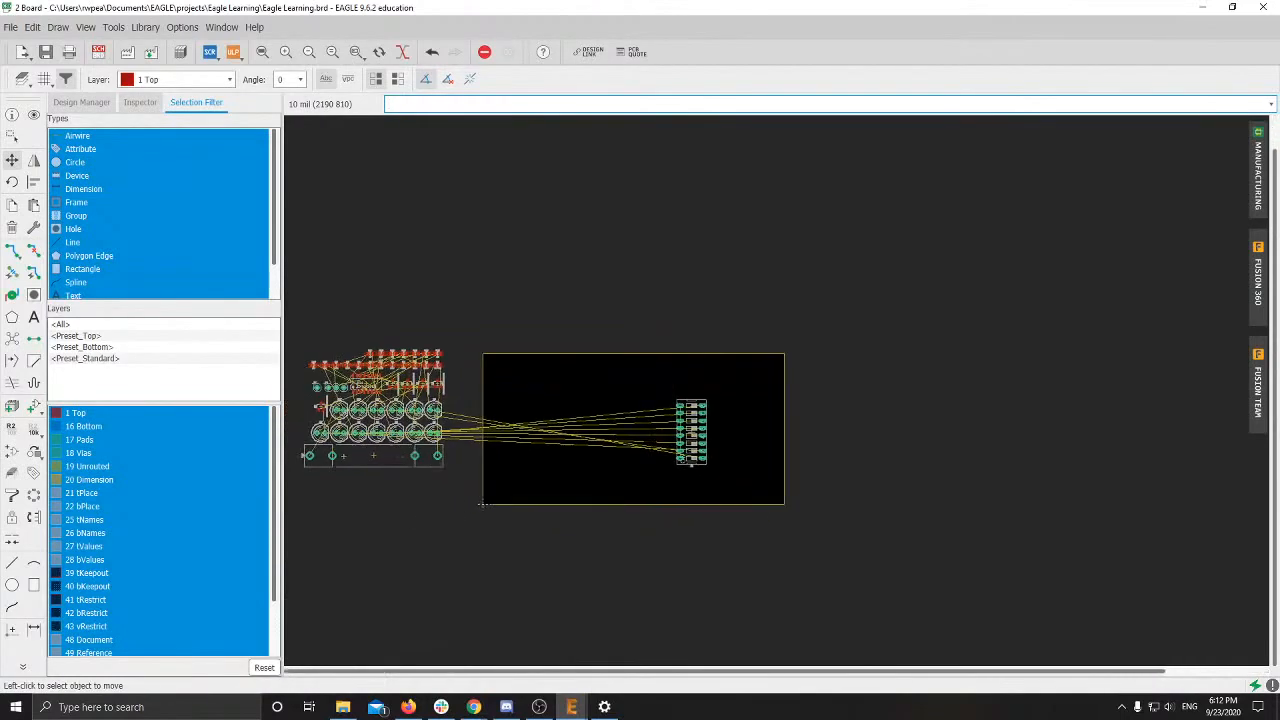
scroll(483, 505, up, 3)
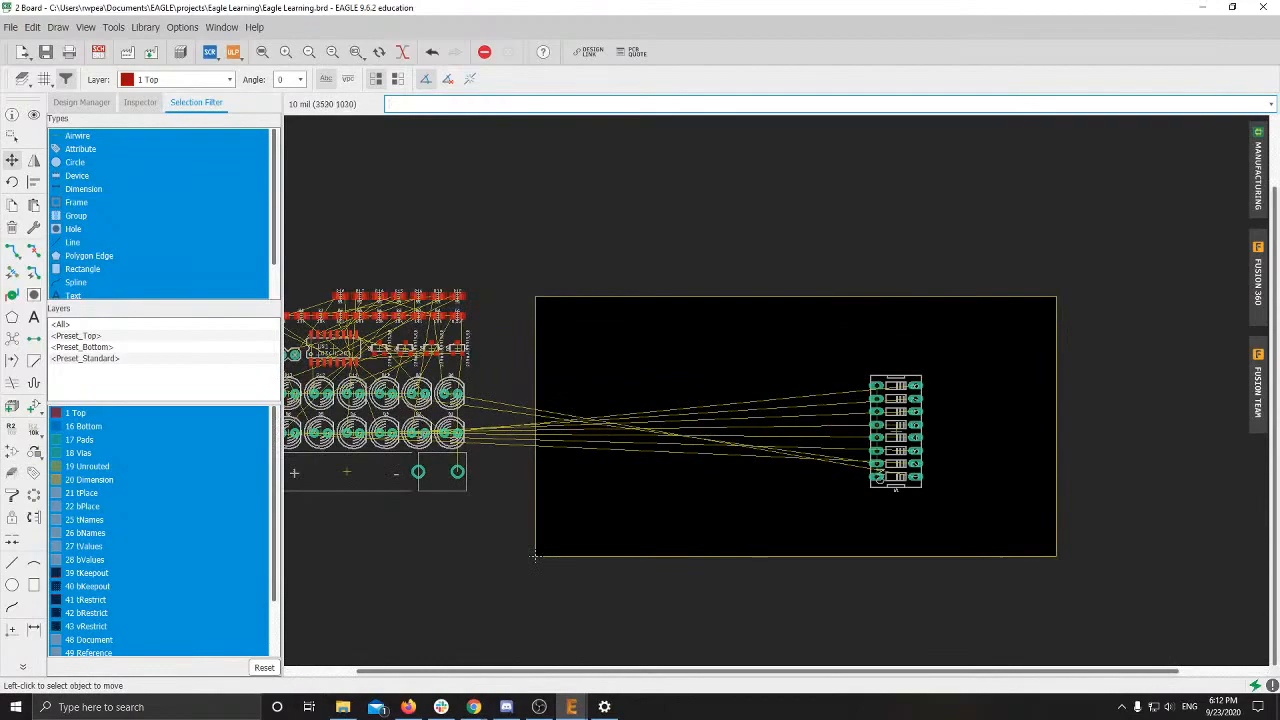
scroll(980, 420, up, 5)
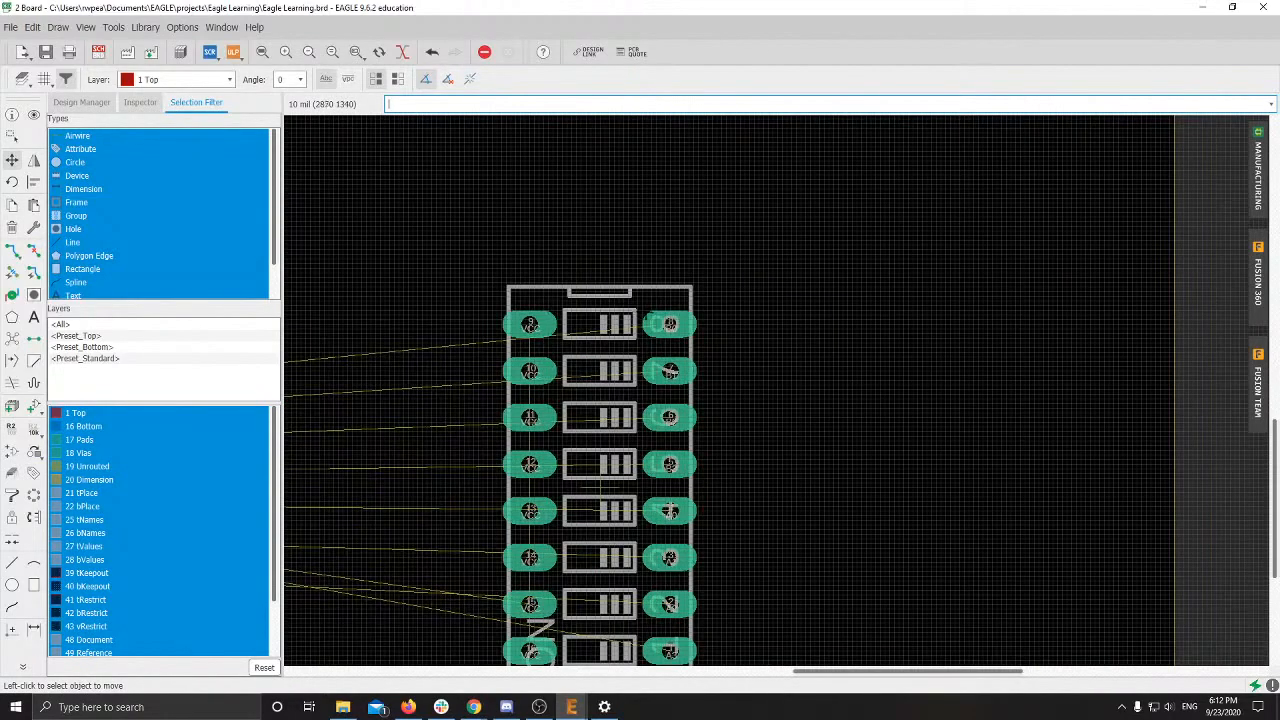
middle_drag(676, 609, 707, 456)
middle_drag(318, 326, 639, 363)
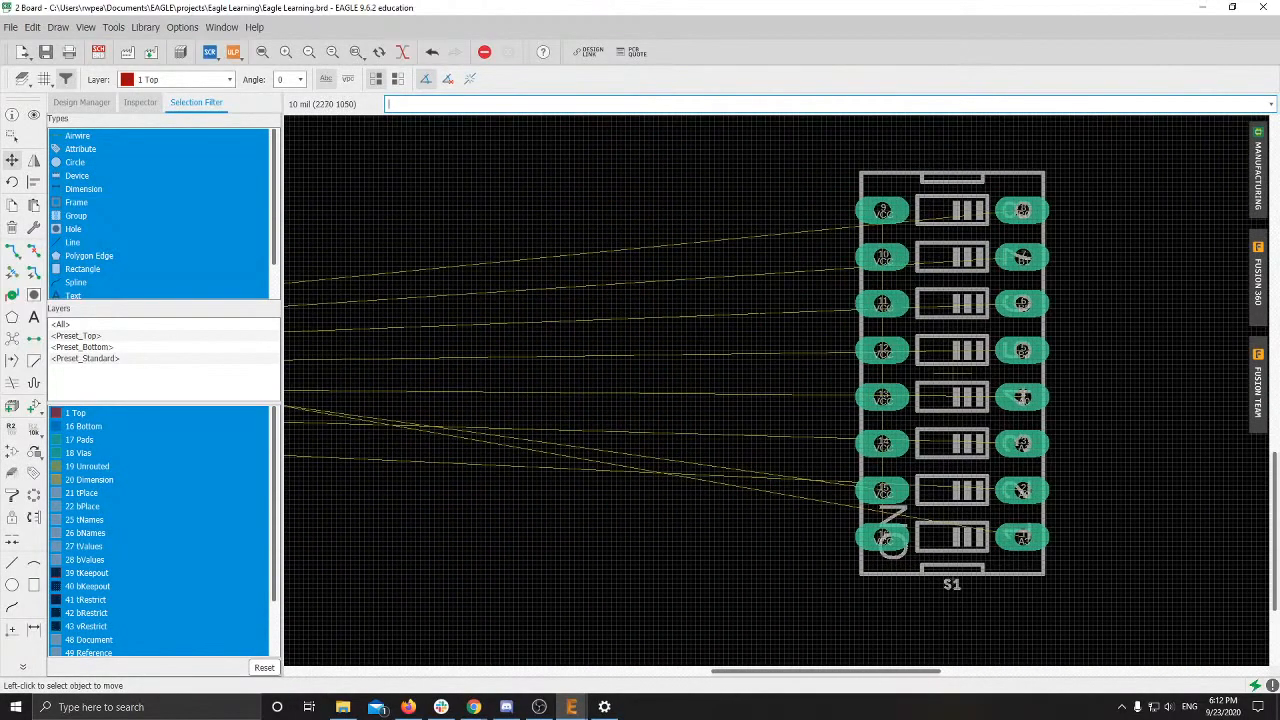
scroll(639, 363, down, 5)
middle_drag(464, 398, 846, 376)
Step: Move LED D1 into the board outline and place it, rotated 180 degrees, just right of S1's upper pads
click(512, 347)
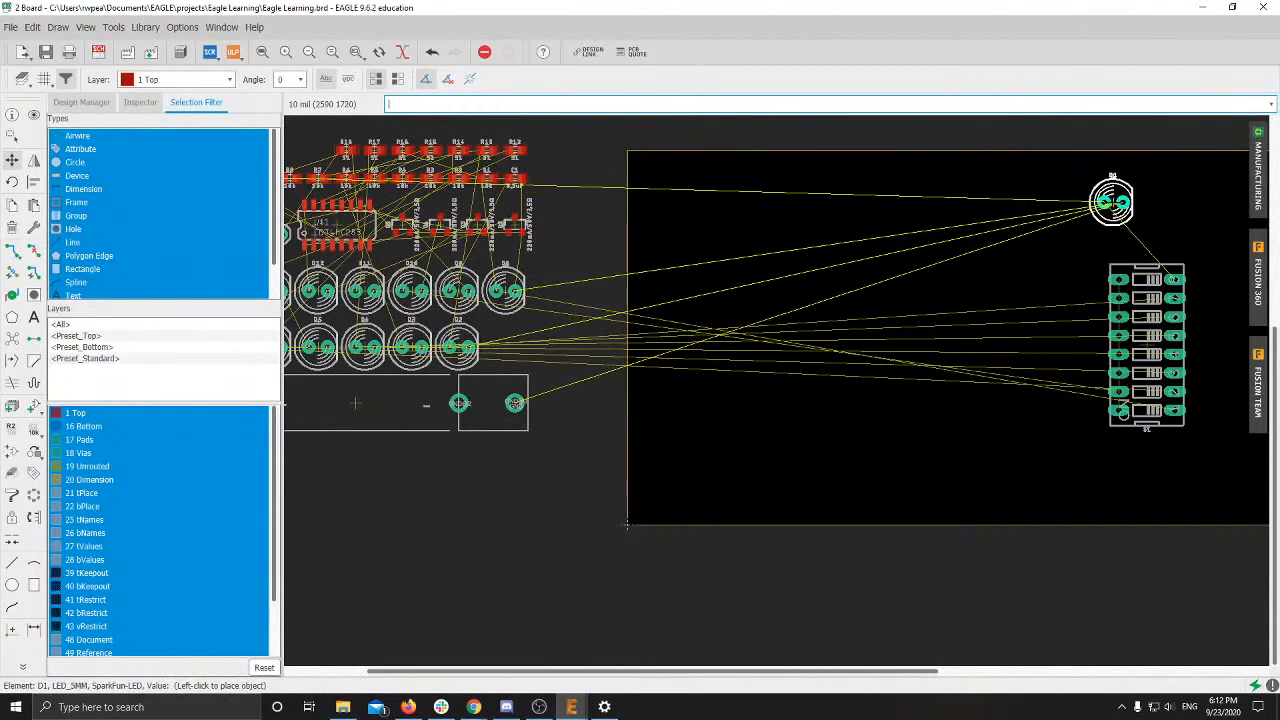
middle_drag(1112, 202, 589, 264)
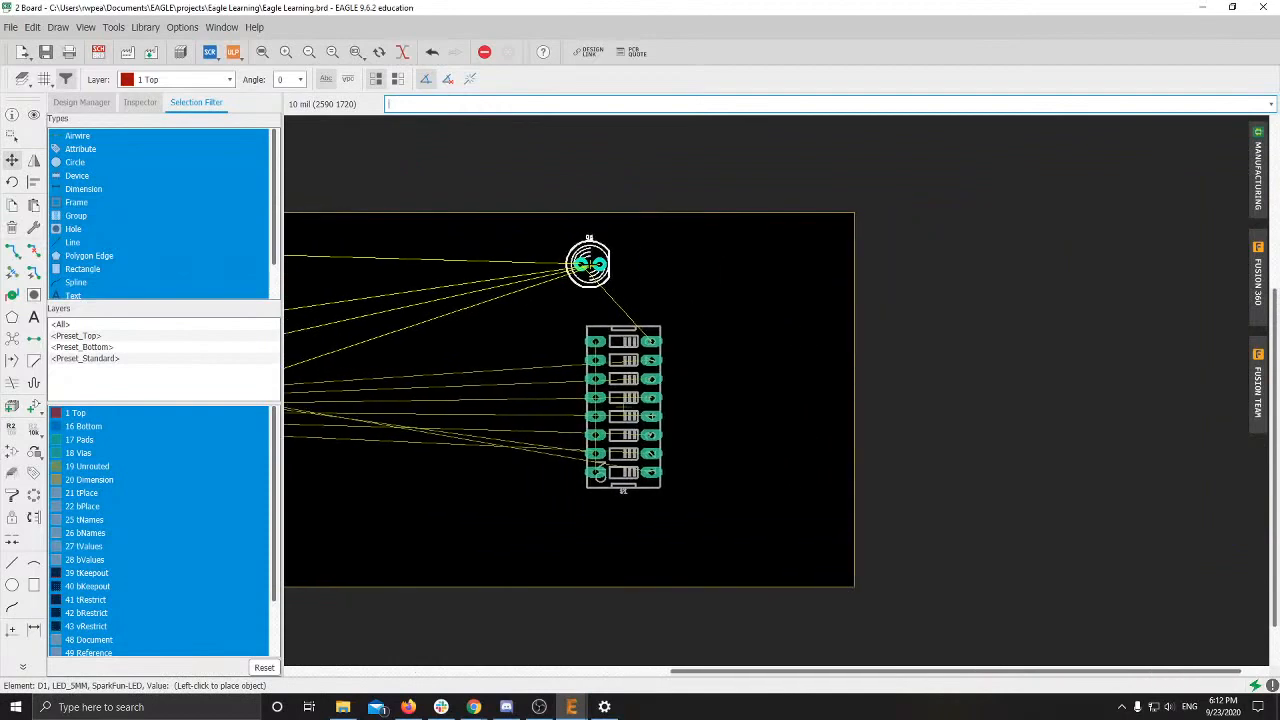
scroll(590, 270, down, 2)
middle_drag(598, 309, 700, 270)
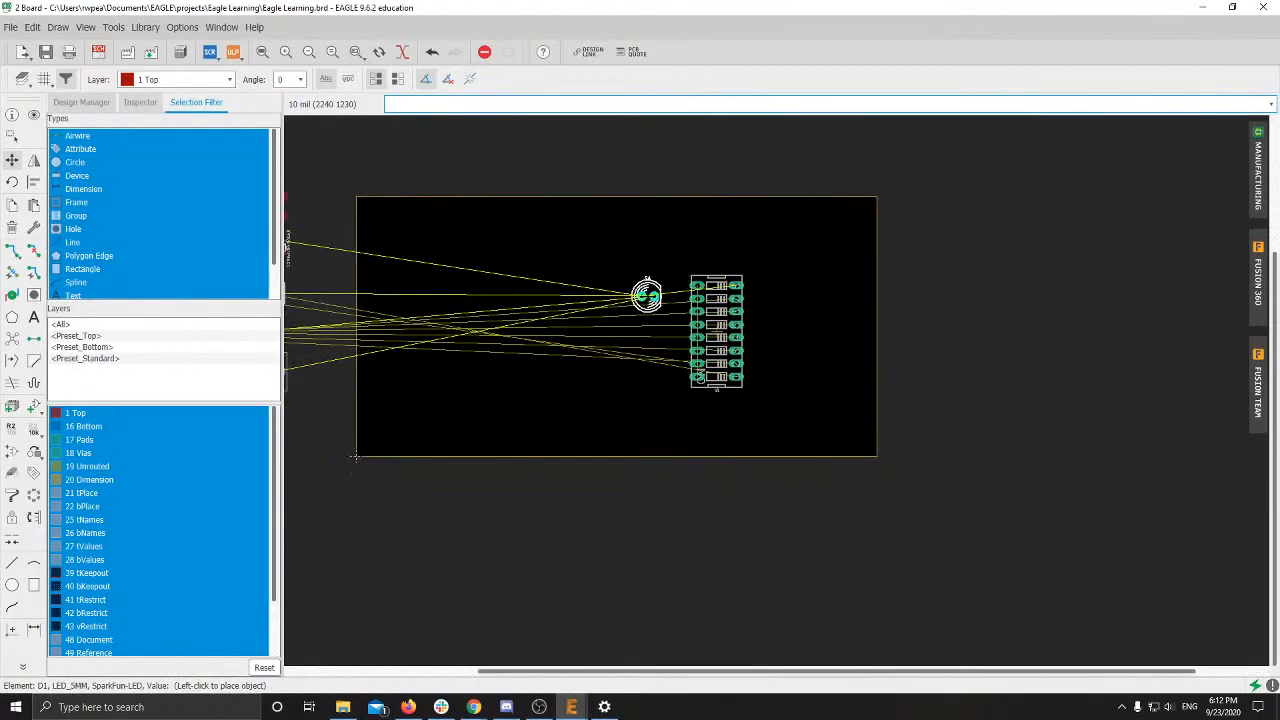
scroll(519, 255, up, 2)
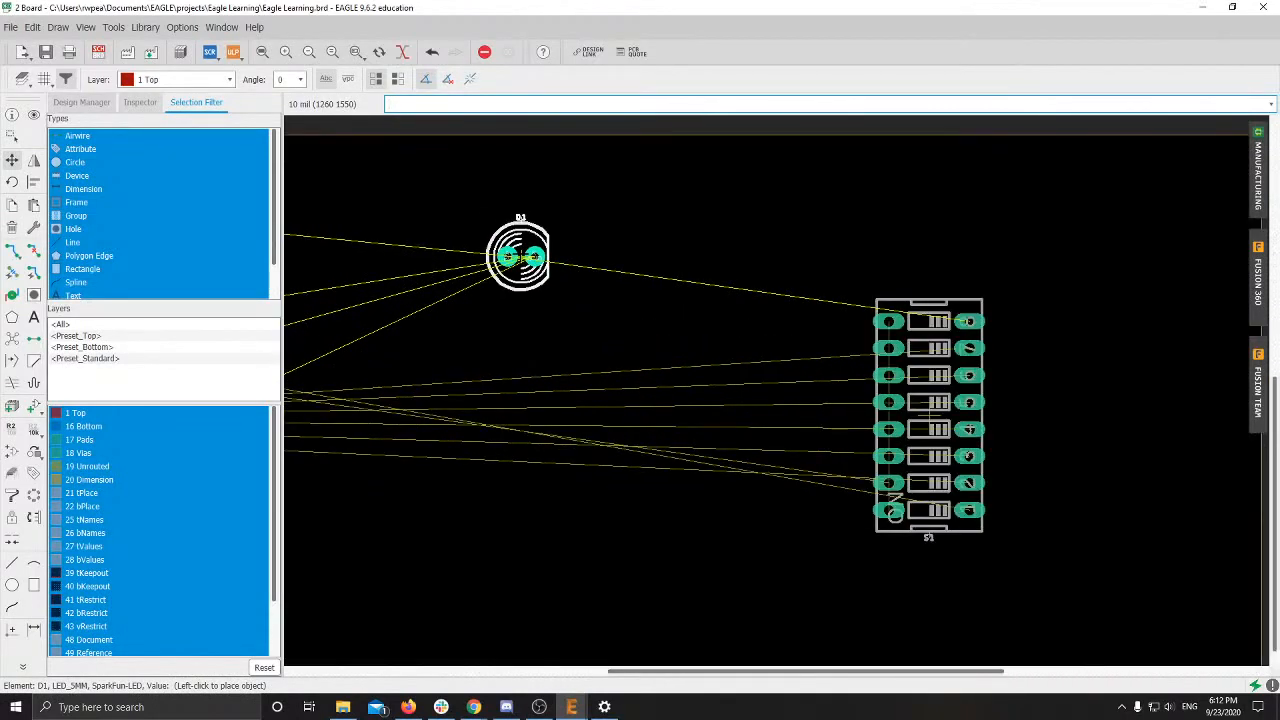
middle_drag(608, 271, 510, 368)
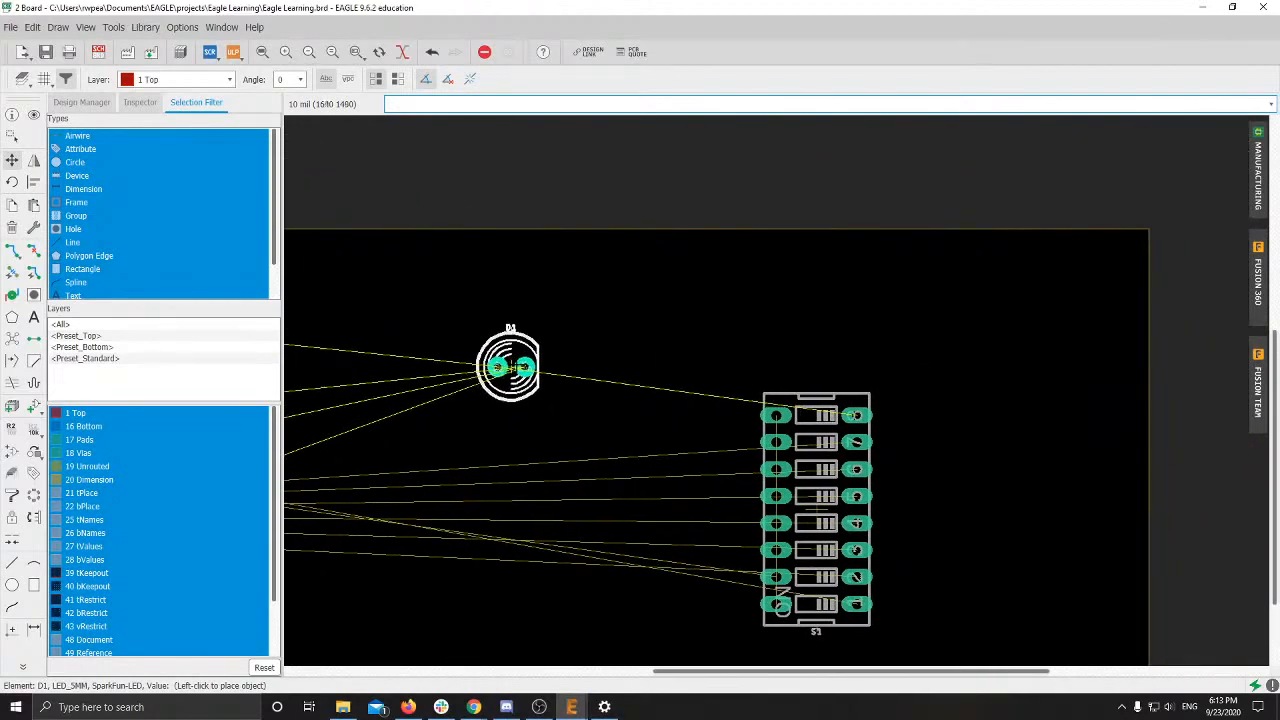
middle_drag(674, 349, 880, 229)
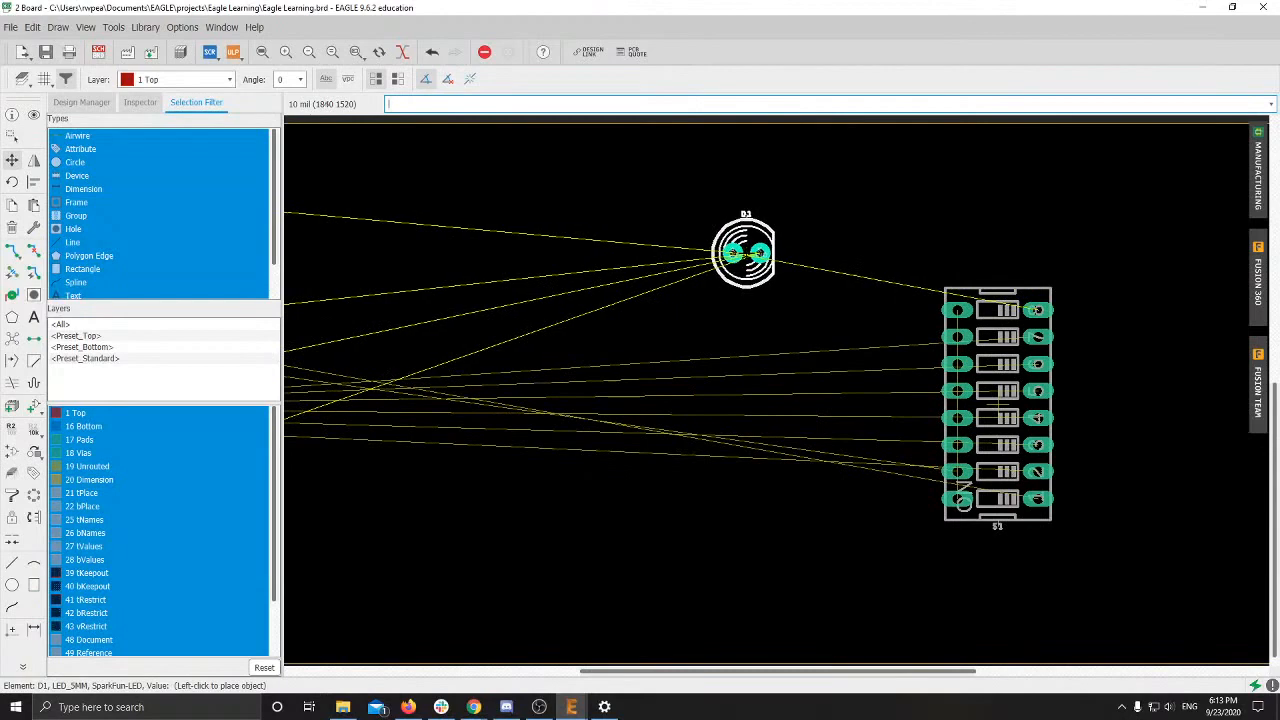
scroll(746, 252, down, 3)
scroll(746, 254, up, 4)
scroll(746, 252, down, 3)
scroll(880, 266, up, 2)
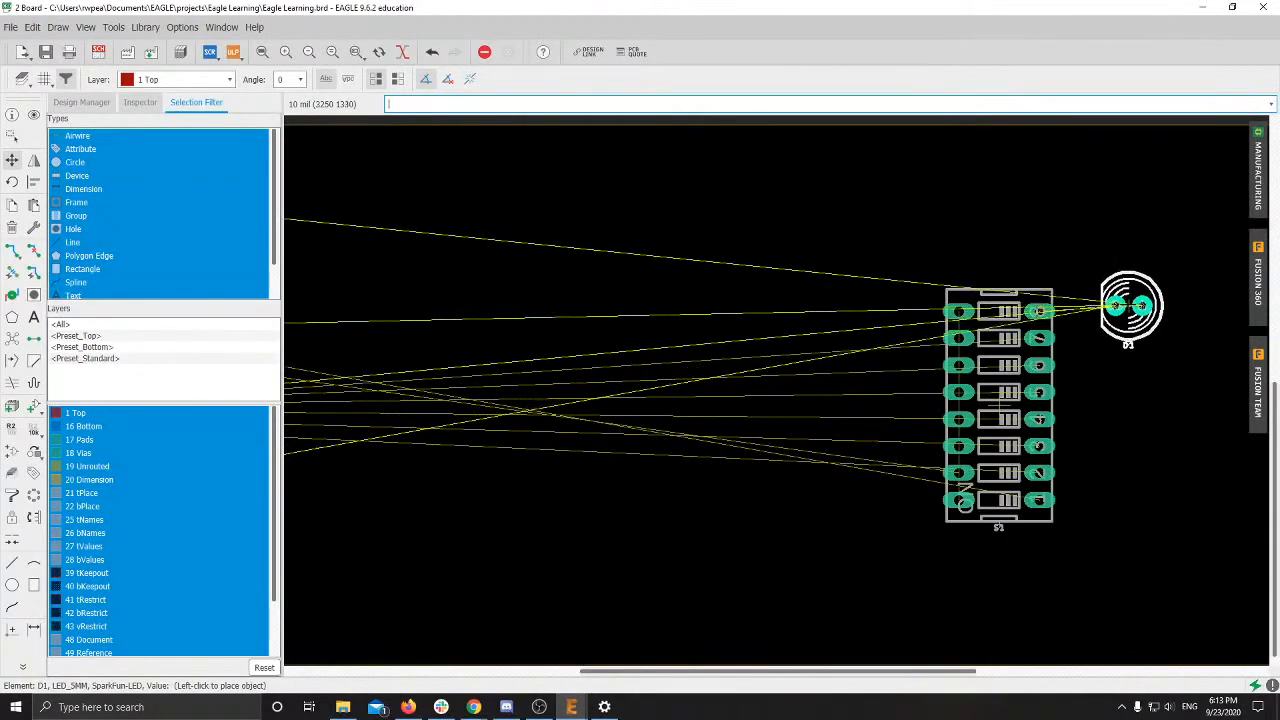
click(1120, 305)
Step: Move LED D2 into the board outline and place it, rotated 180 degrees, directly below D1 at about (3200, 1040) mil
scroll(1000, 350, down, 3)
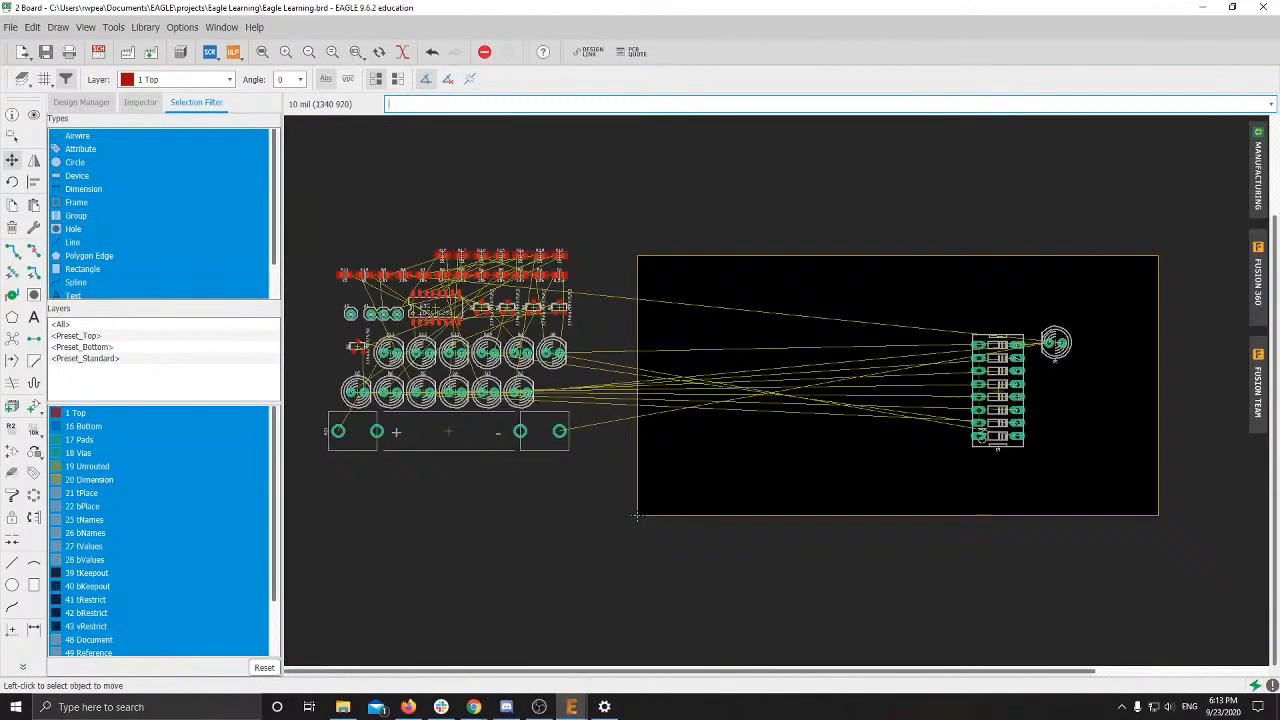
scroll(751, 570, up, 2)
scroll(751, 570, up, 1)
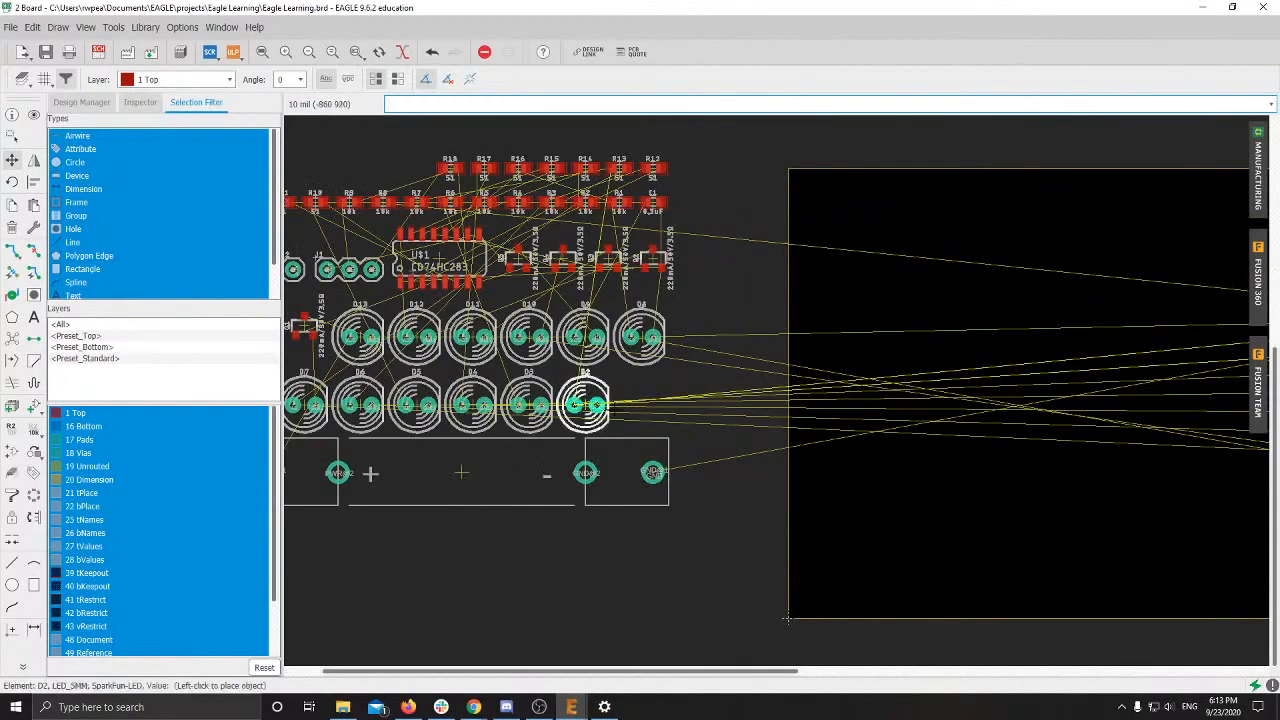
click(613, 408)
middle_drag(1022, 381, 431, 369)
right_click(920, 371)
right_click(919, 371)
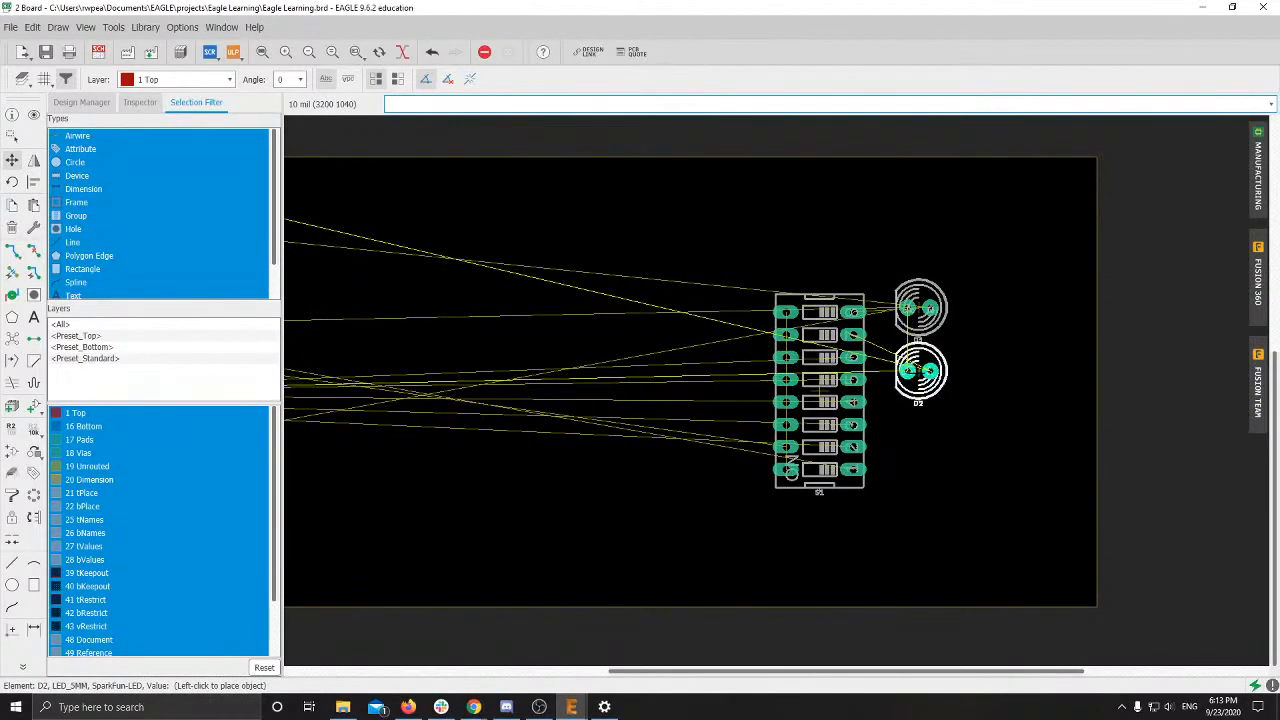
click(920, 371)
Step: Switch to the Google Slides presentation in Chrome to view the example component placement, and return to the EAGLE board layout
mouse_move(473, 707)
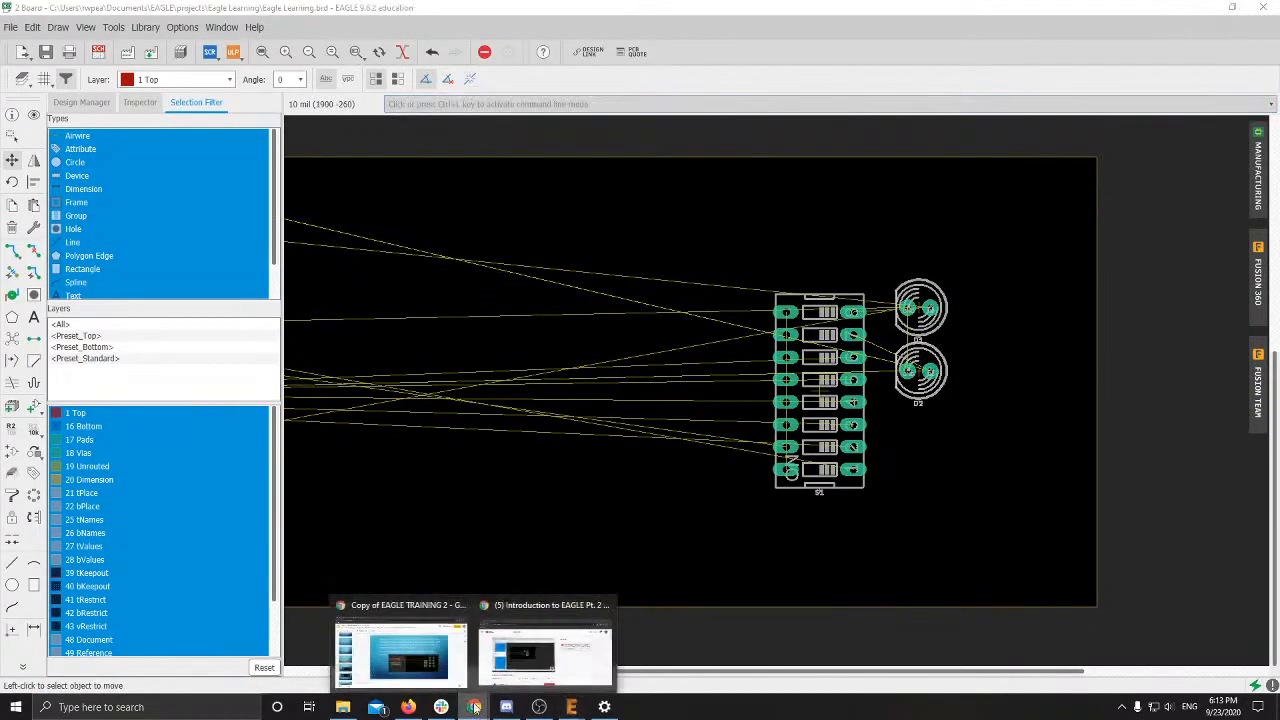
click(445, 648)
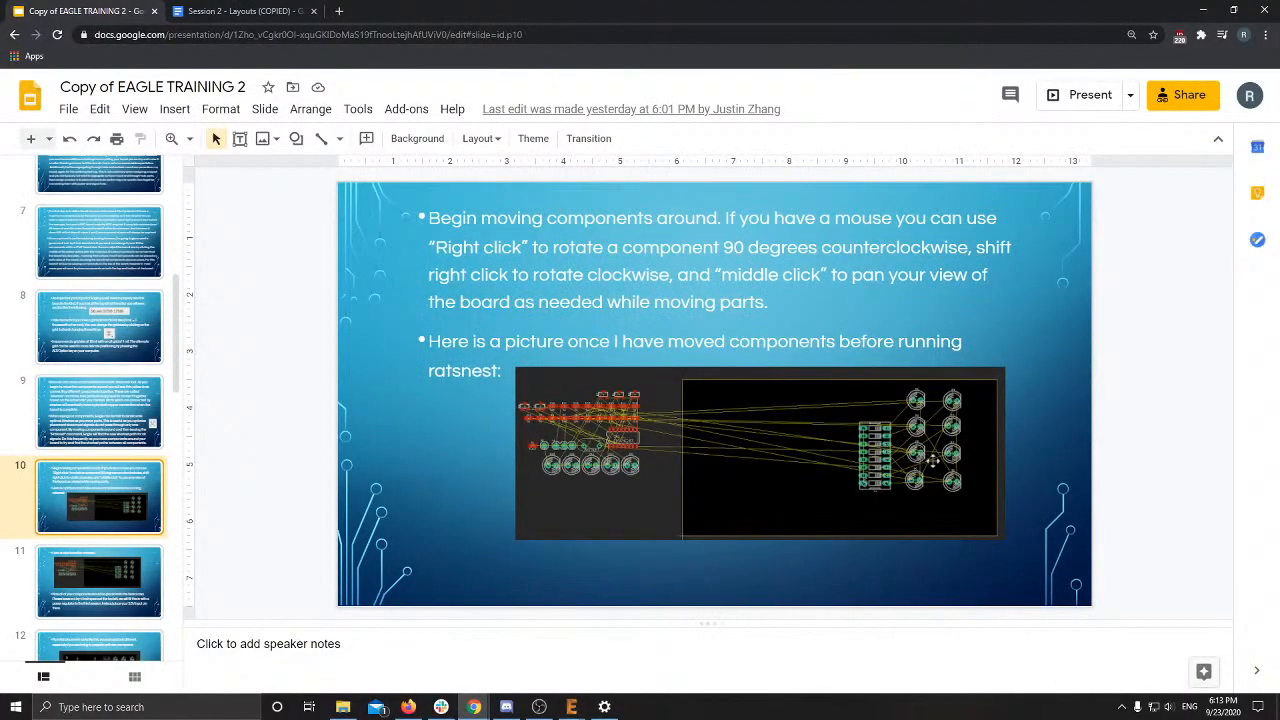
click(1203, 10)
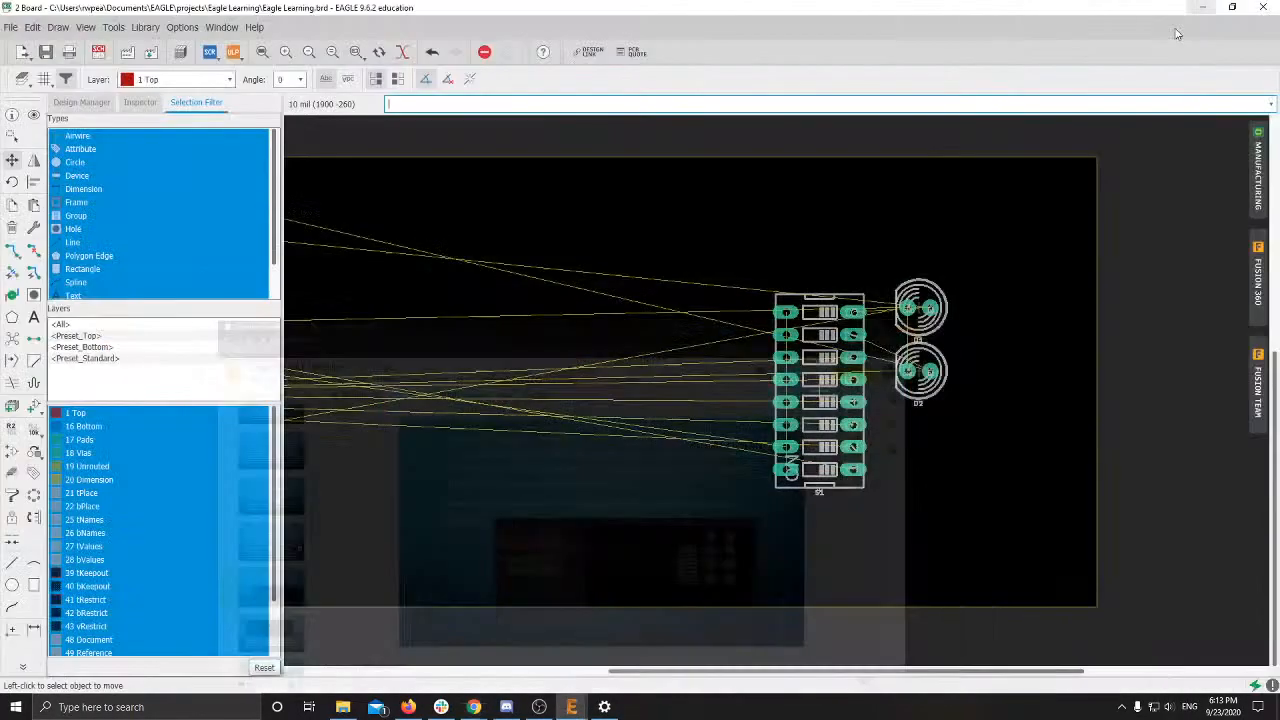
Step: Move D1 up to about (3210, 1700) mil and D2 up to the spot beside S1's top pads, directly below D1
click(917, 305)
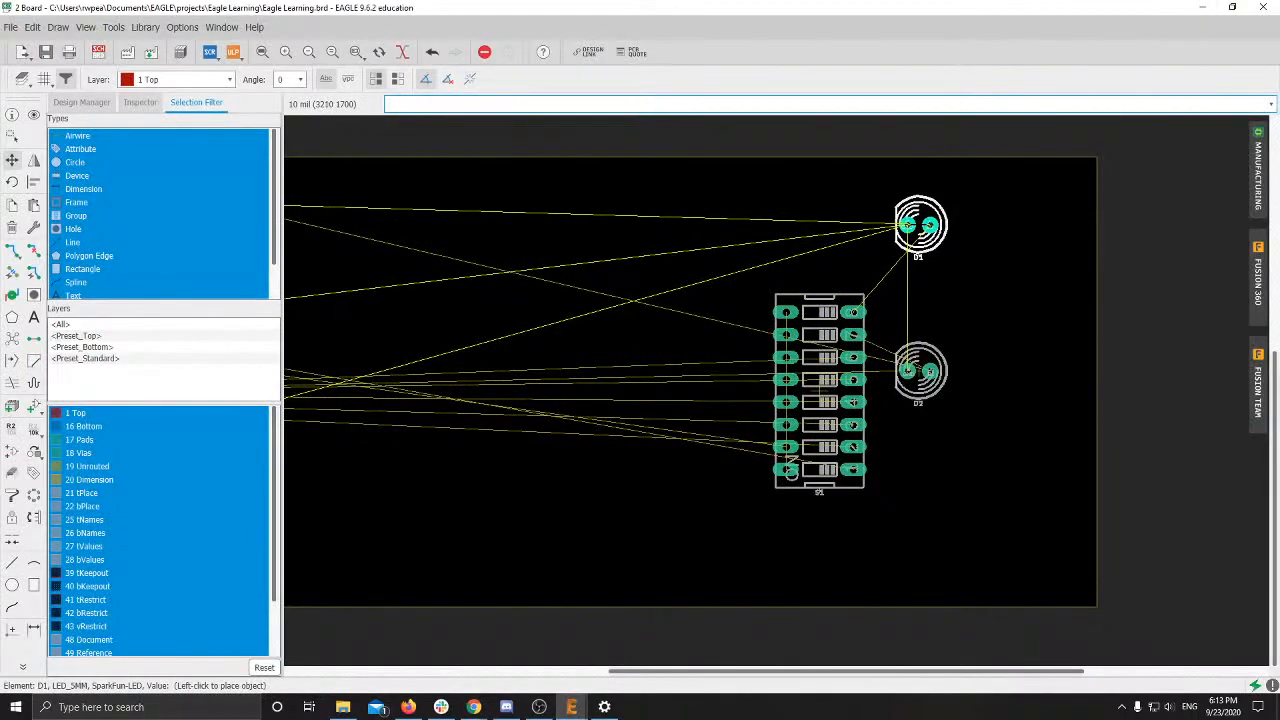
click(919, 225)
click(920, 371)
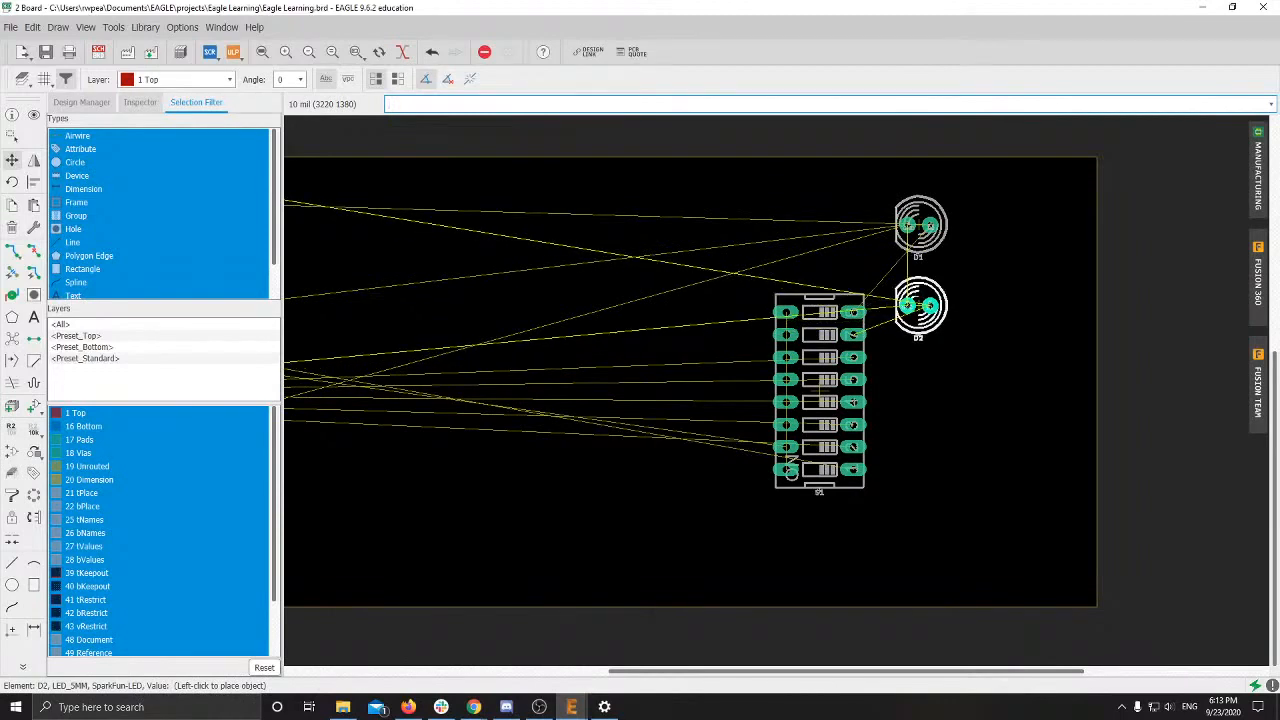
click(920, 305)
Step: Open D1's properties to examine its position and angle, and close them without changes
scroll(826, 222, up, 3)
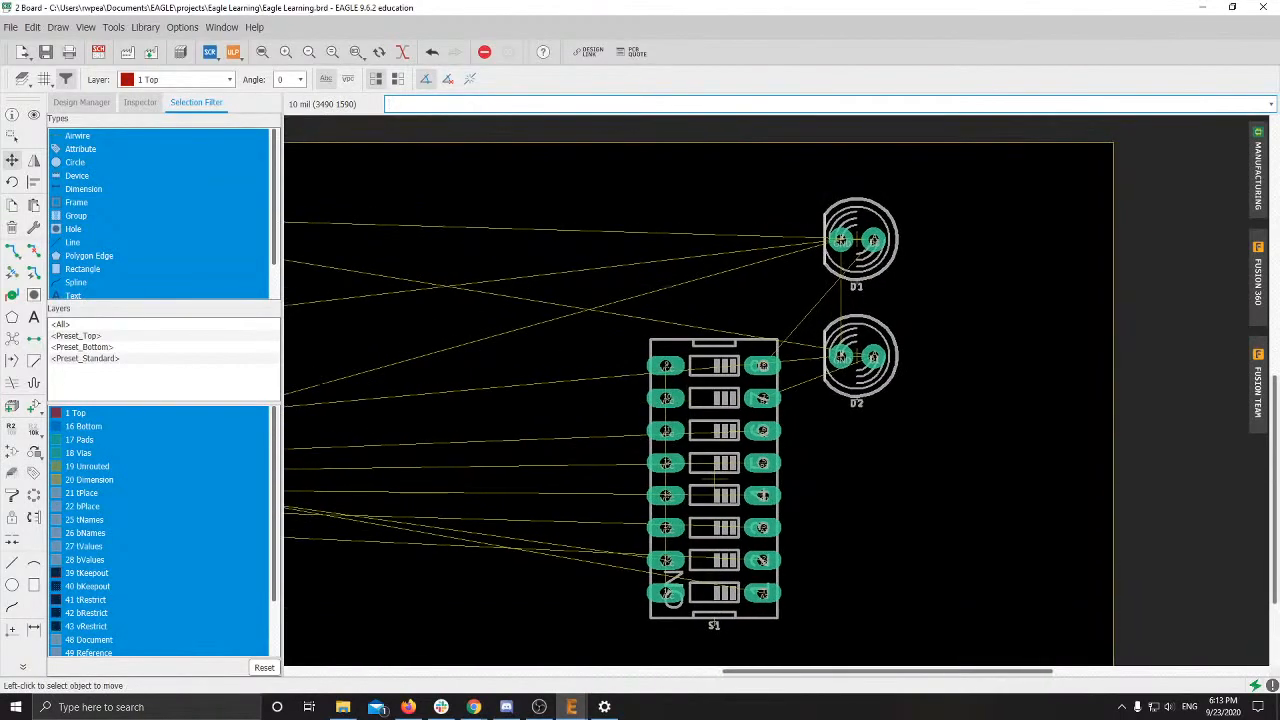
scroll(915, 335, up, 3)
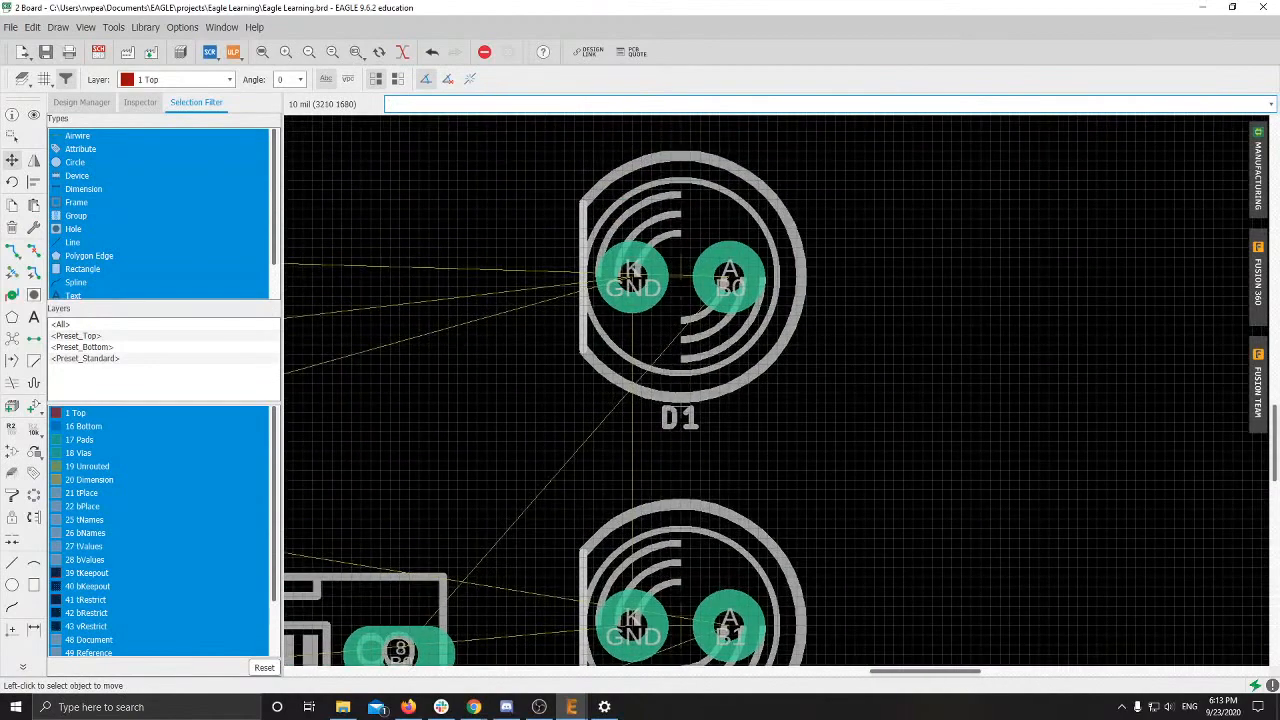
right_click(682, 287)
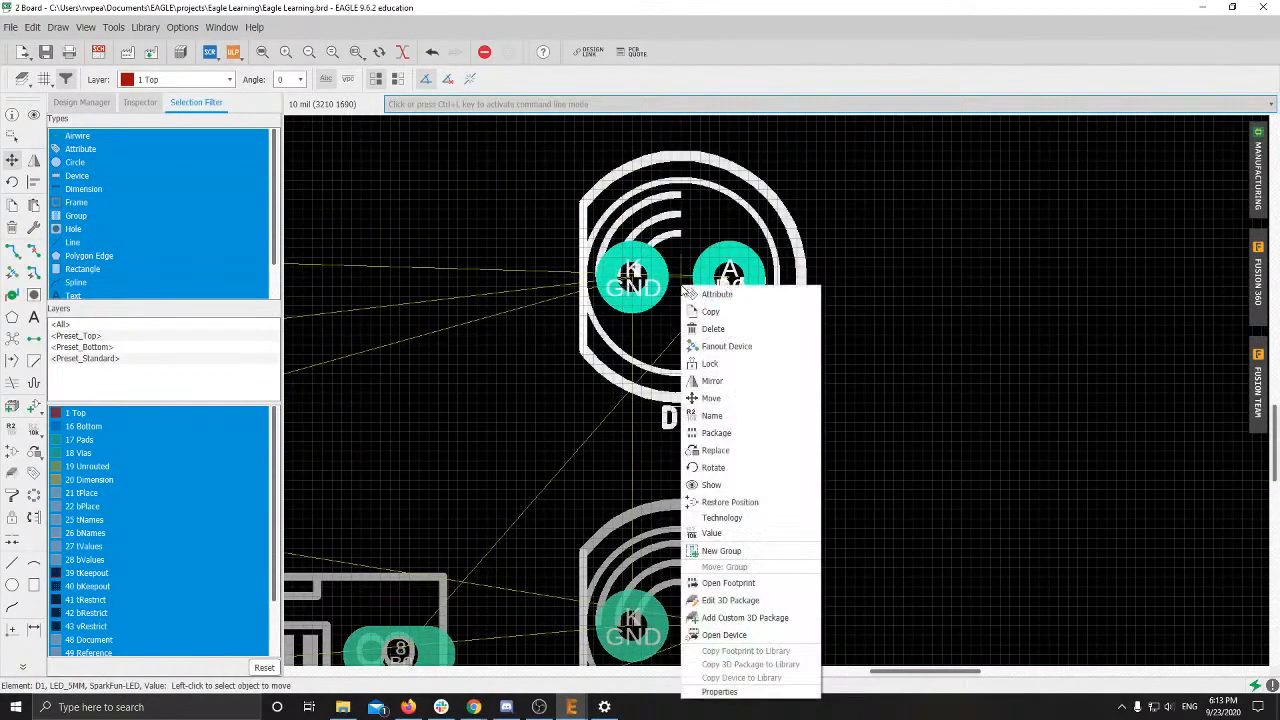
click(710, 691)
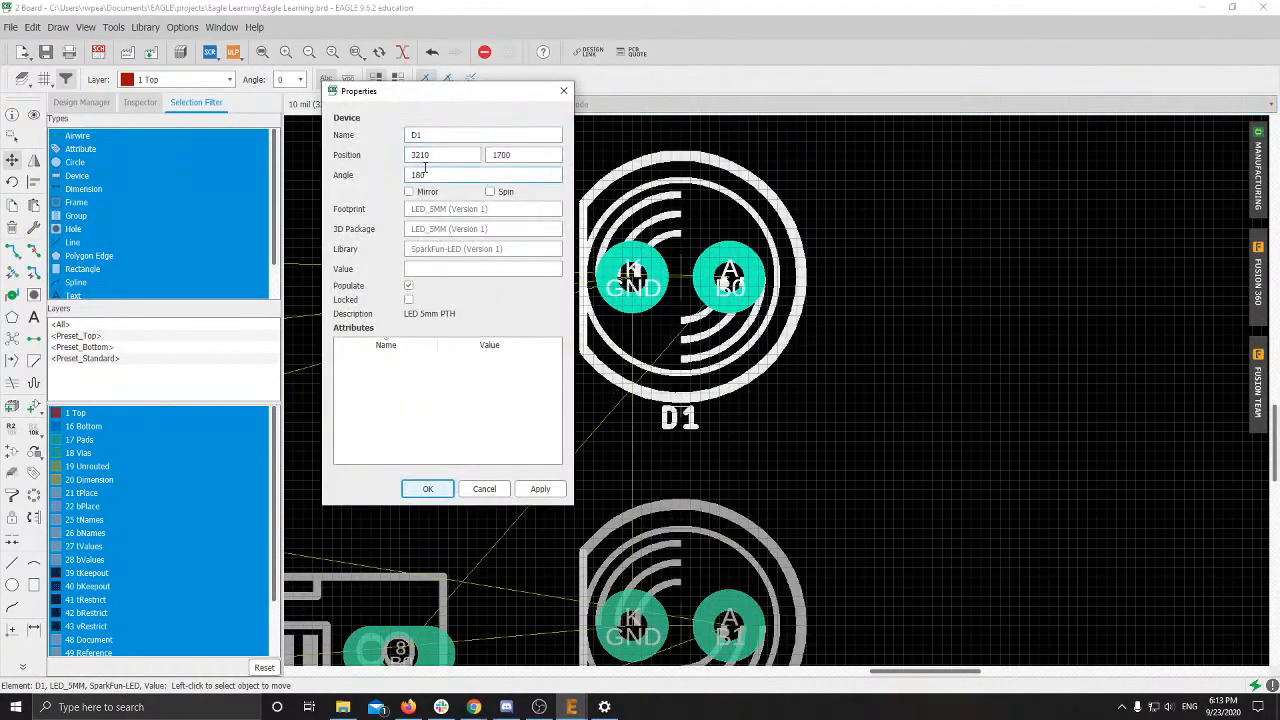
click(442, 157)
click(563, 91)
middle_drag(644, 505, 719, 436)
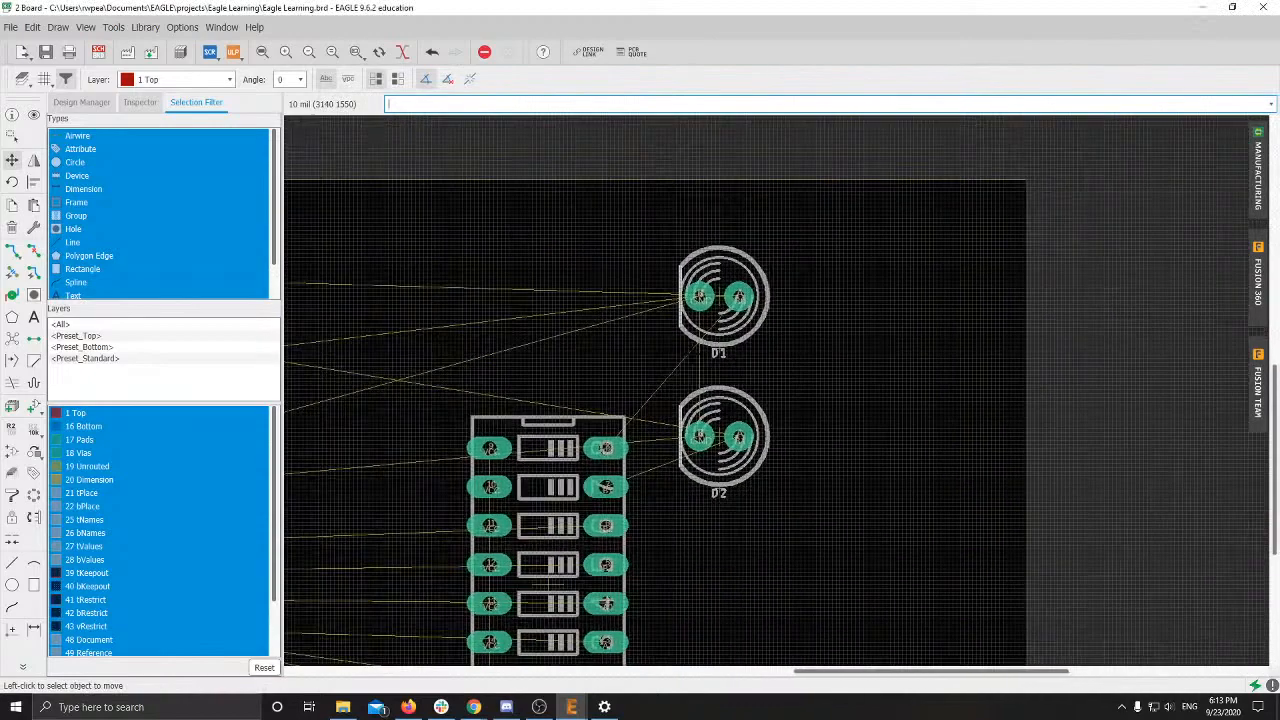
Step: Rotate LED D2 by 180 degrees and set it back down directly below D1 at about (3210, 1330) mil
scroll(642, 523, up, 2)
click(772, 382)
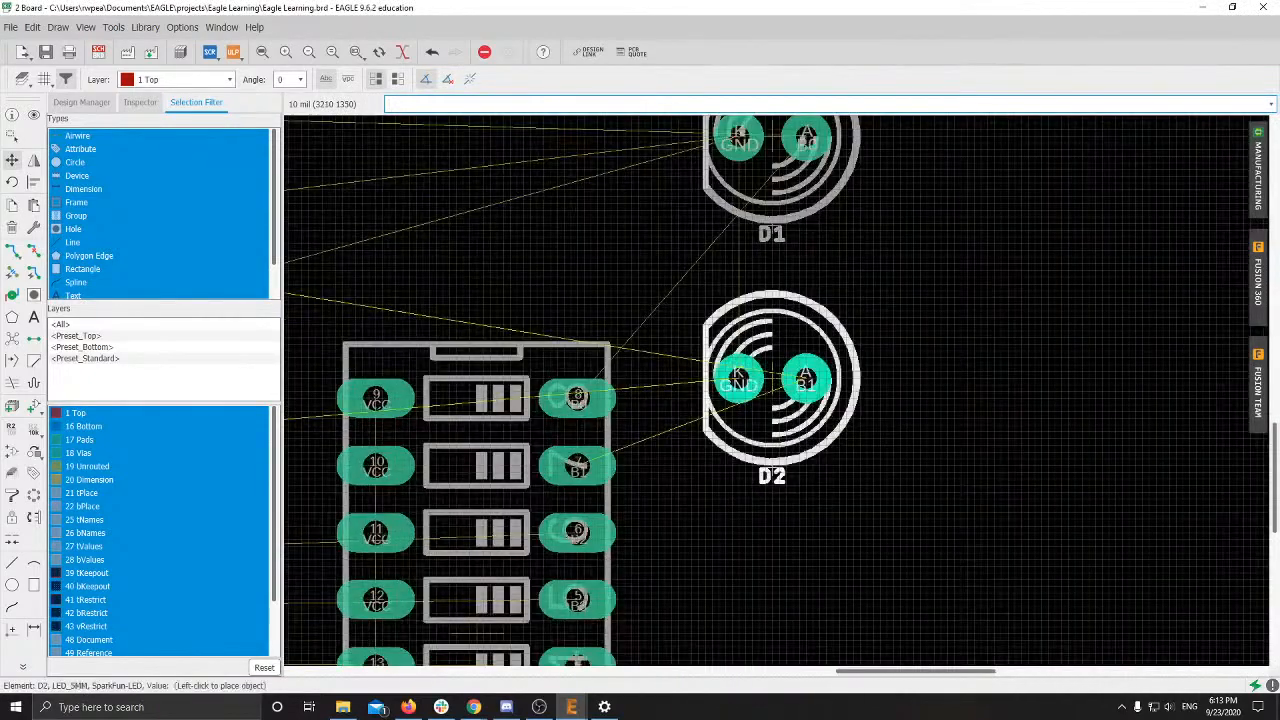
right_click(772, 377)
right_click(770, 370)
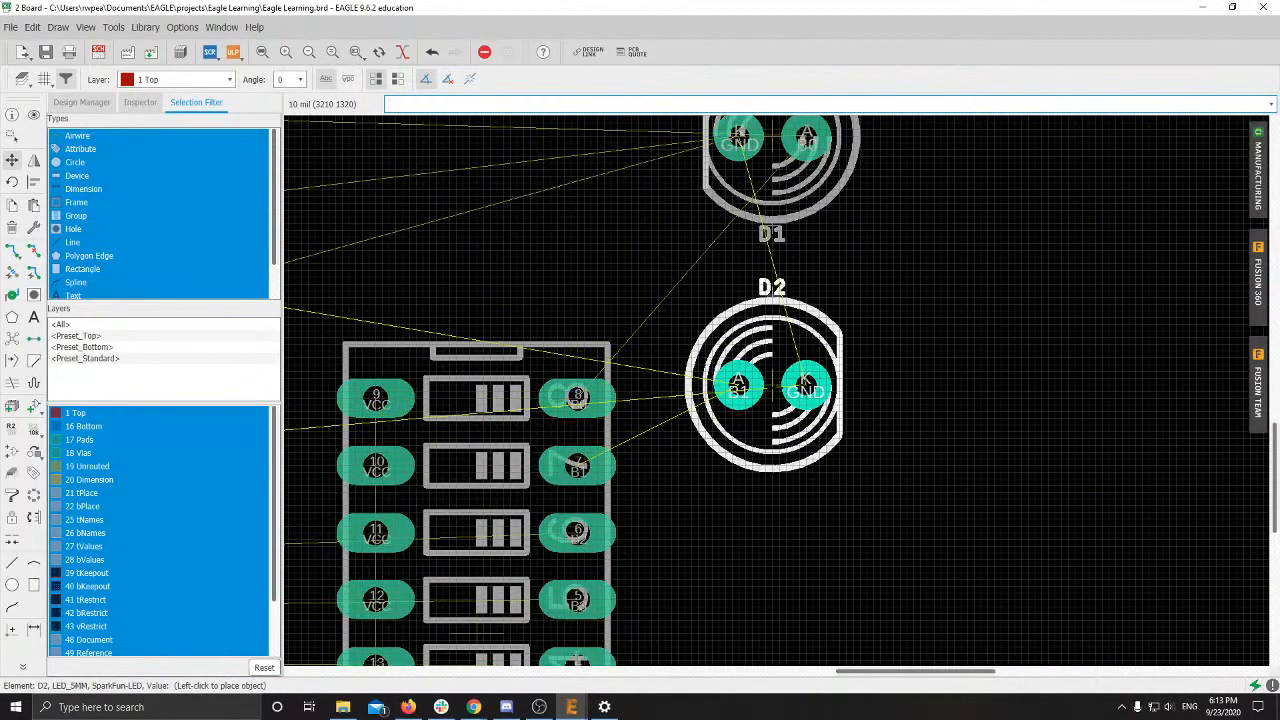
click(772, 387)
Step: Rotate LED D1 by 180 degrees and set it back down in line above D2
click(770, 126)
right_click(771, 124)
right_click(771, 124)
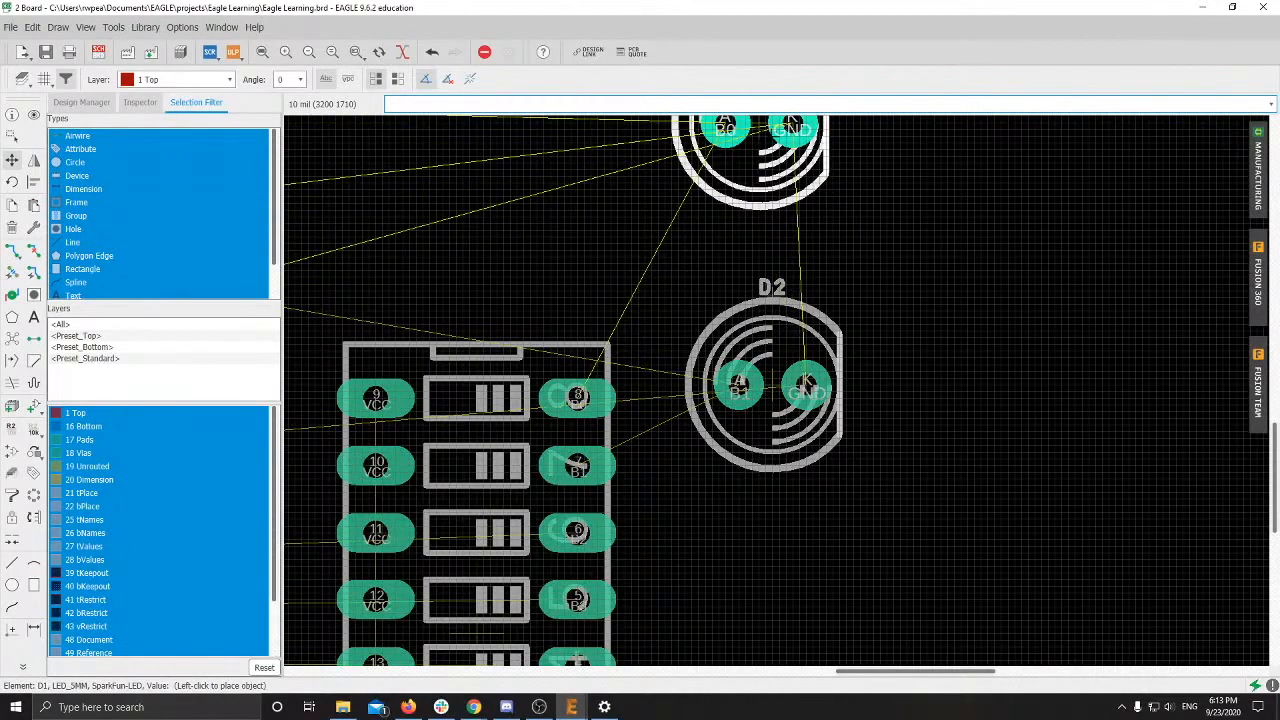
click(767, 144)
click(768, 144)
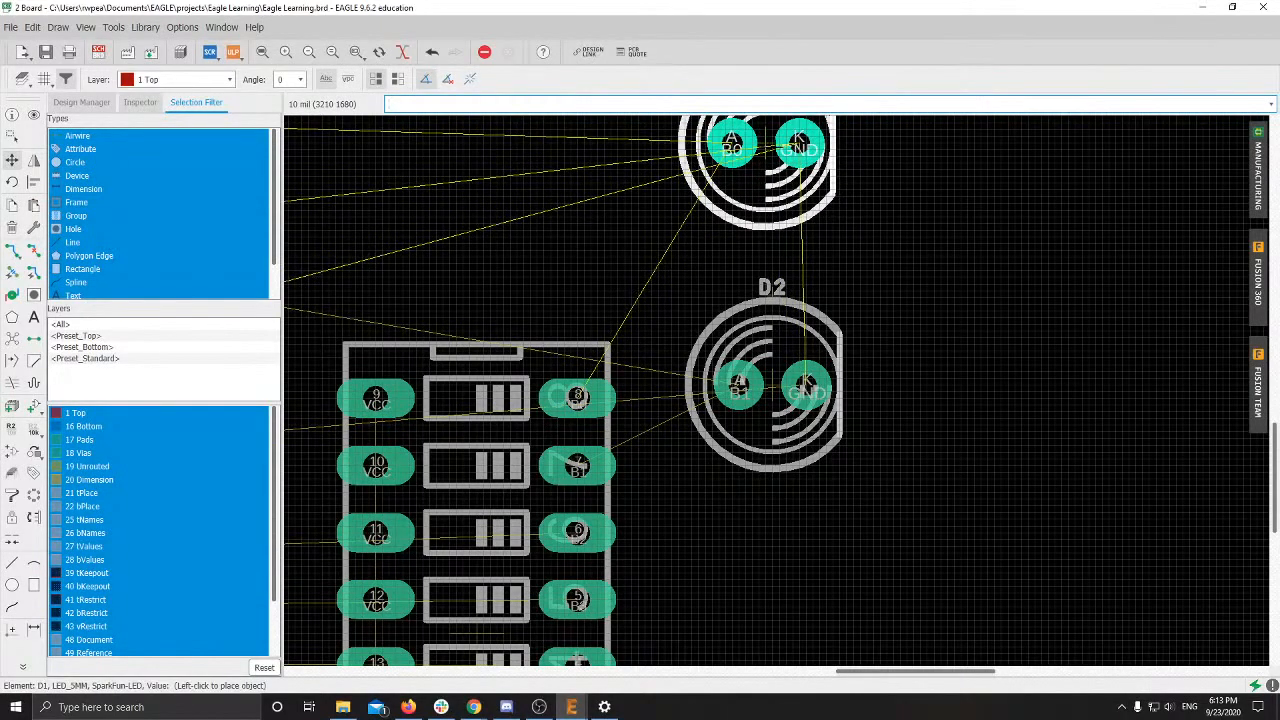
click(773, 145)
Step: Move LED D3 into the board outline and place it directly below D2 at about (3210, 1000) mil
scroll(776, 187, down, 2)
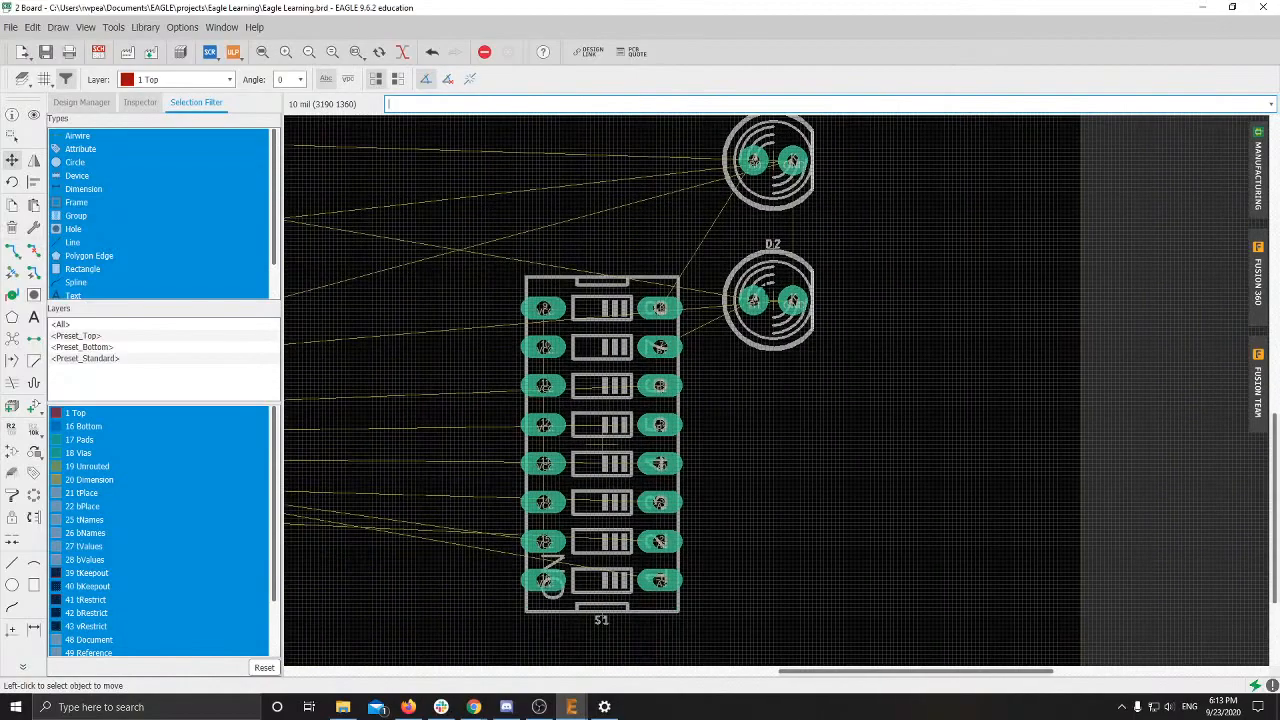
scroll(765, 302, up, 5)
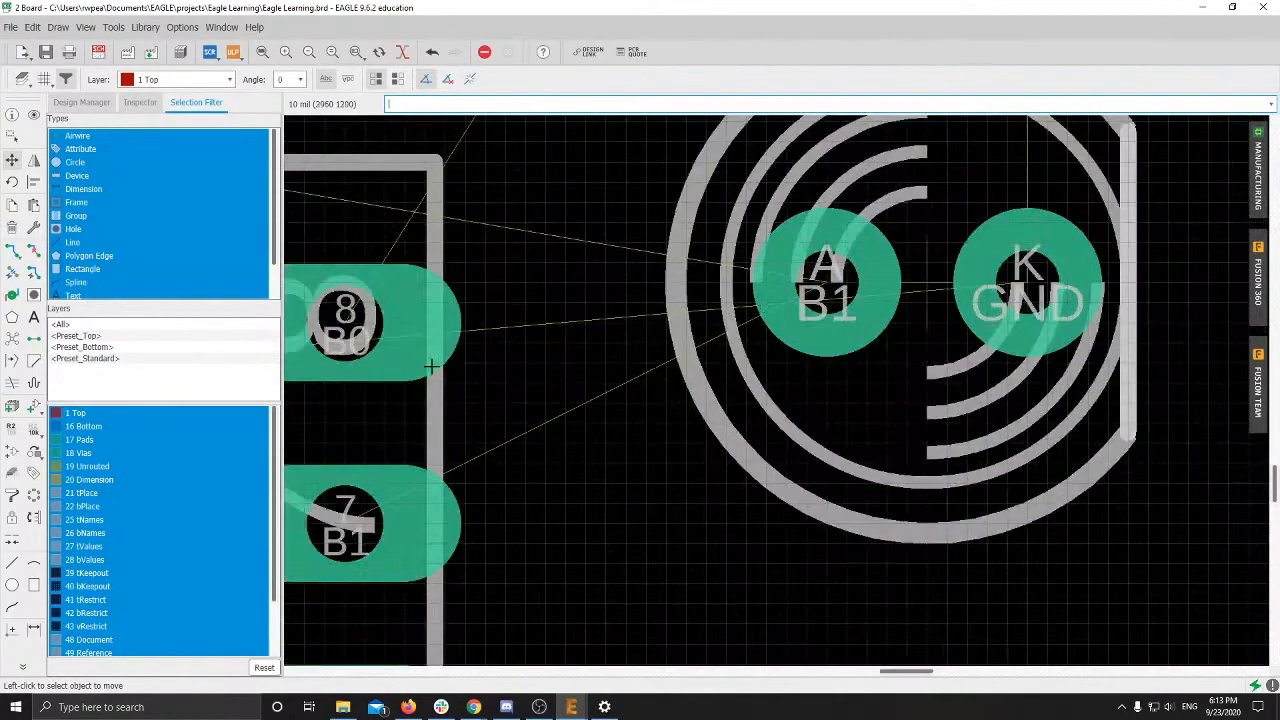
scroll(432, 368, down, 3)
scroll(584, 310, down, 6)
middle_drag(674, 296, 1117, 324)
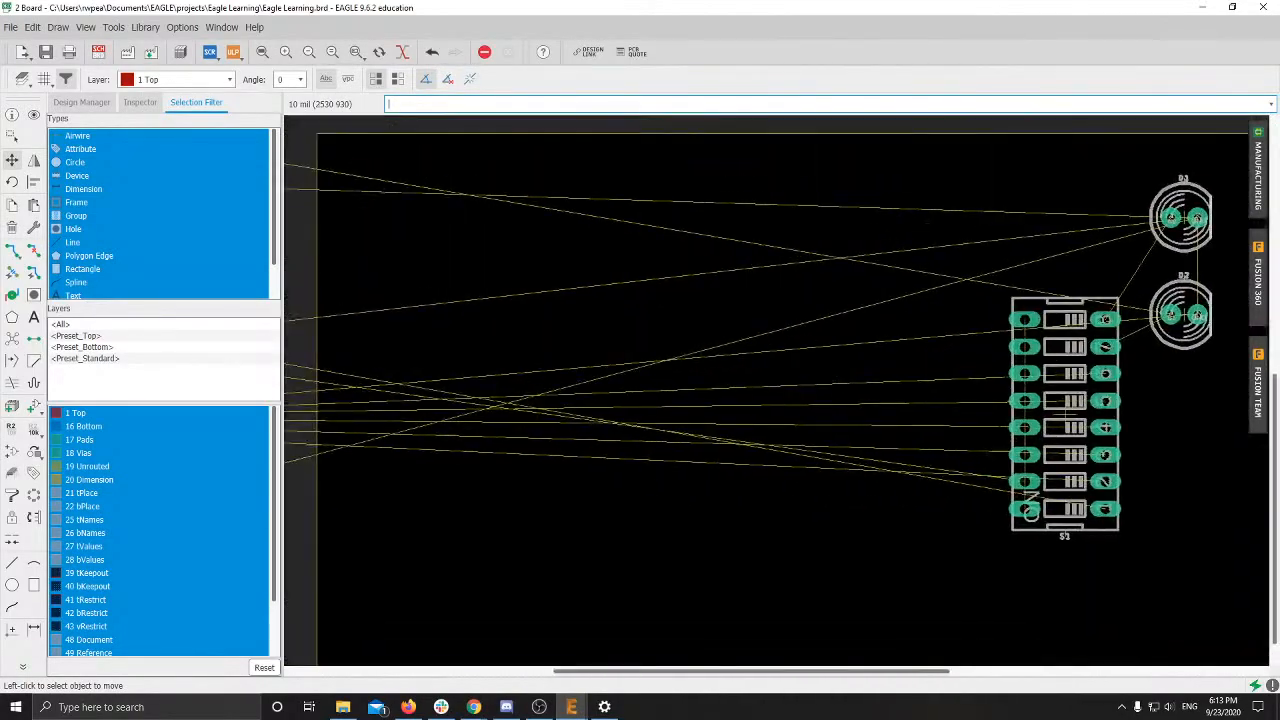
scroll(988, 421, down, 4)
scroll(502, 414, up, 3)
click(516, 421)
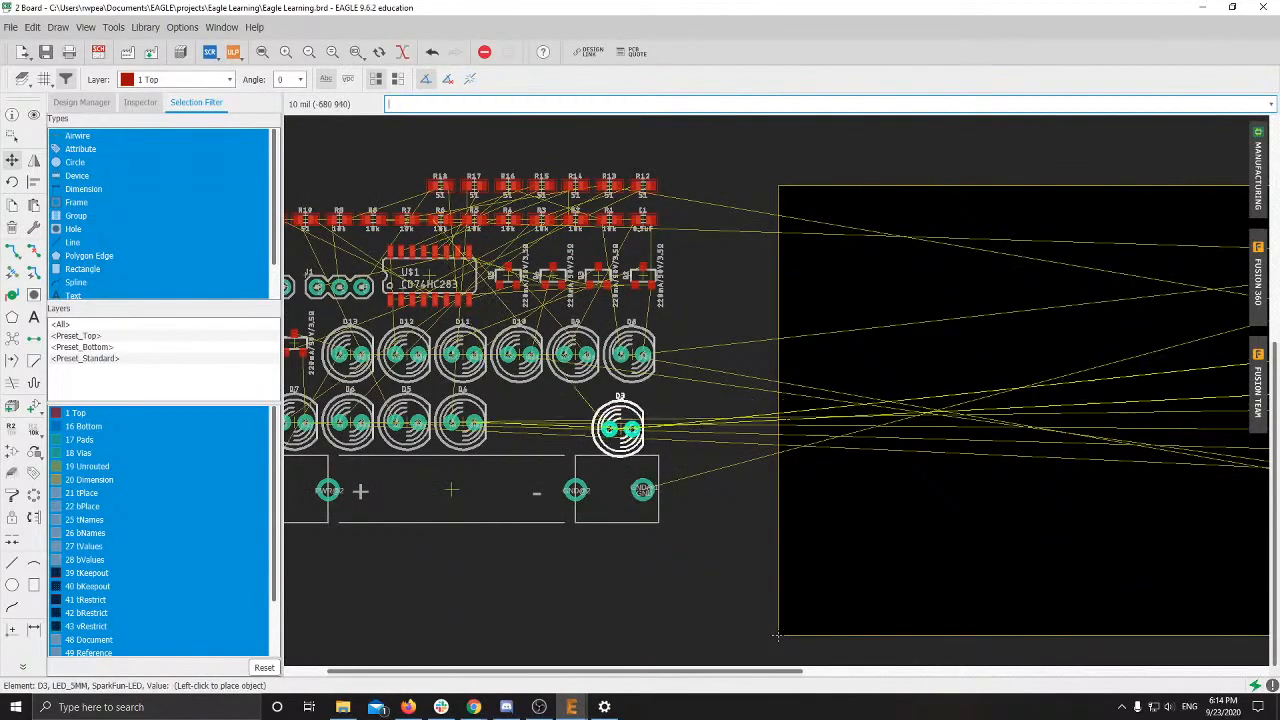
middle_drag(962, 415, 775, 416)
middle_drag(873, 385, 577, 391)
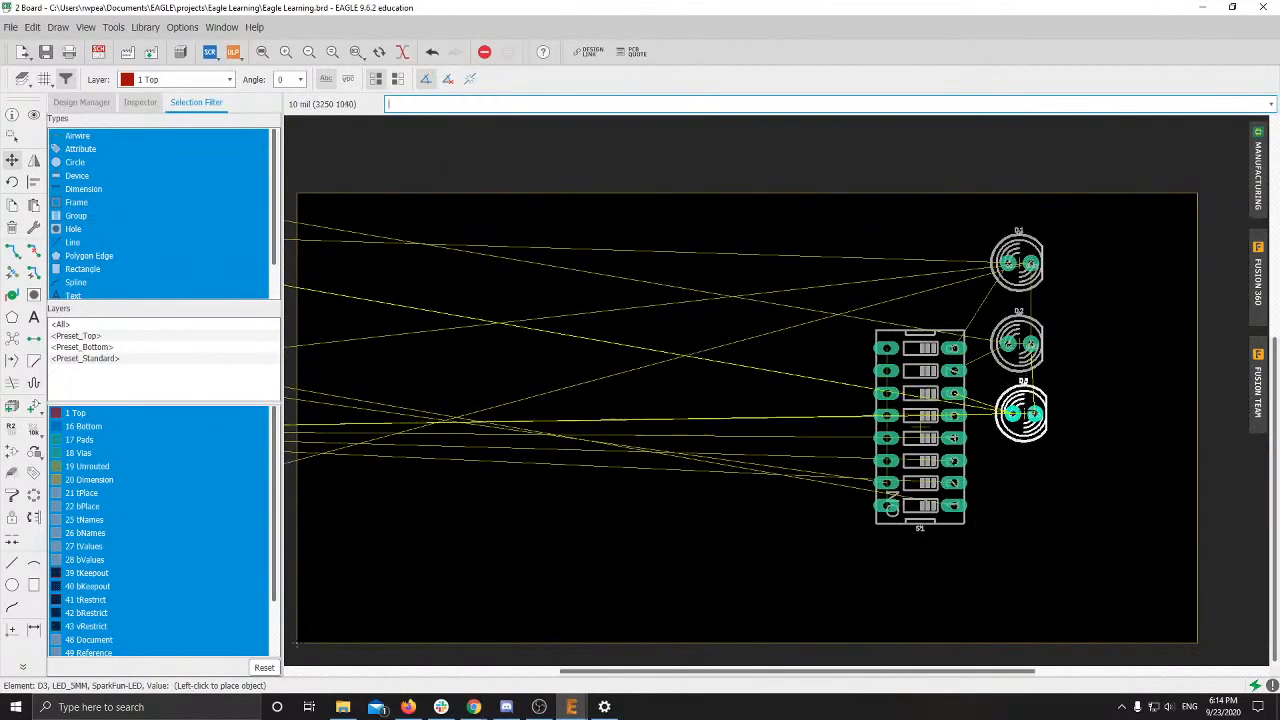
click(1017, 418)
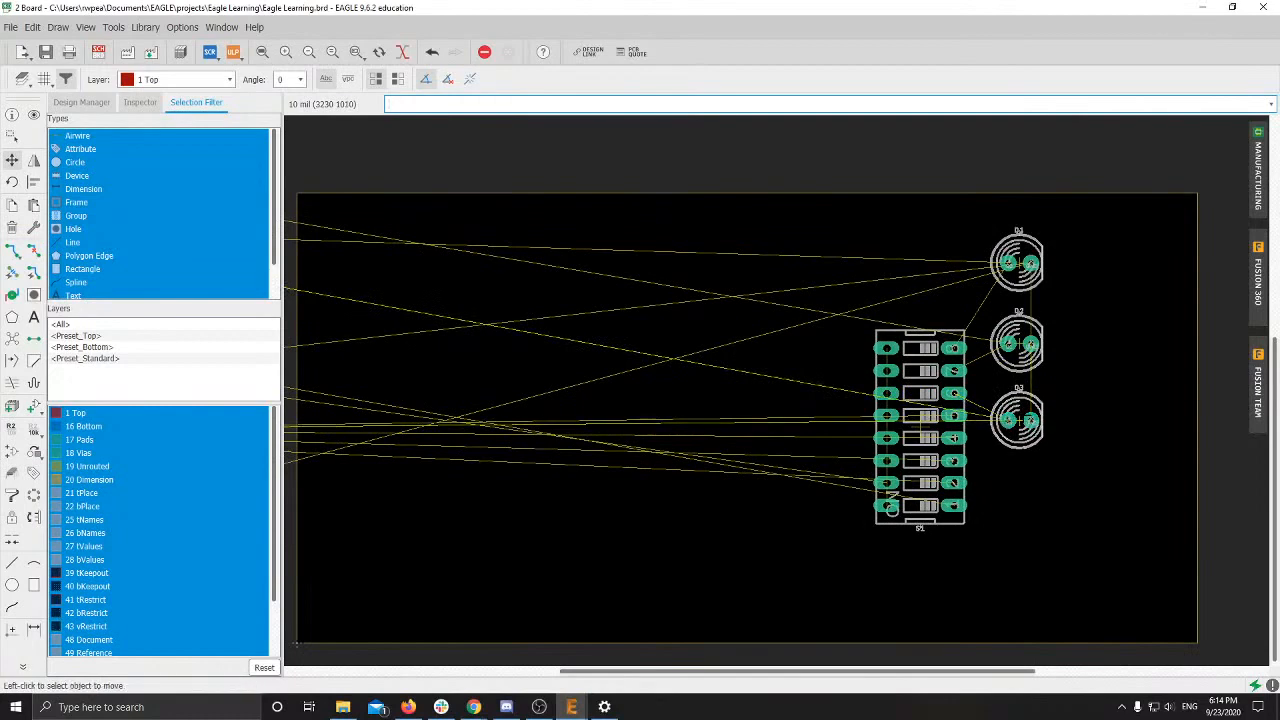
Step: Move LED D4 into the board outline and place it directly below D3 at about (3210, 640) mil
middle_drag(1017, 418, 1278, 398)
middle_drag(934, 397, 431, 402)
click(415, 400)
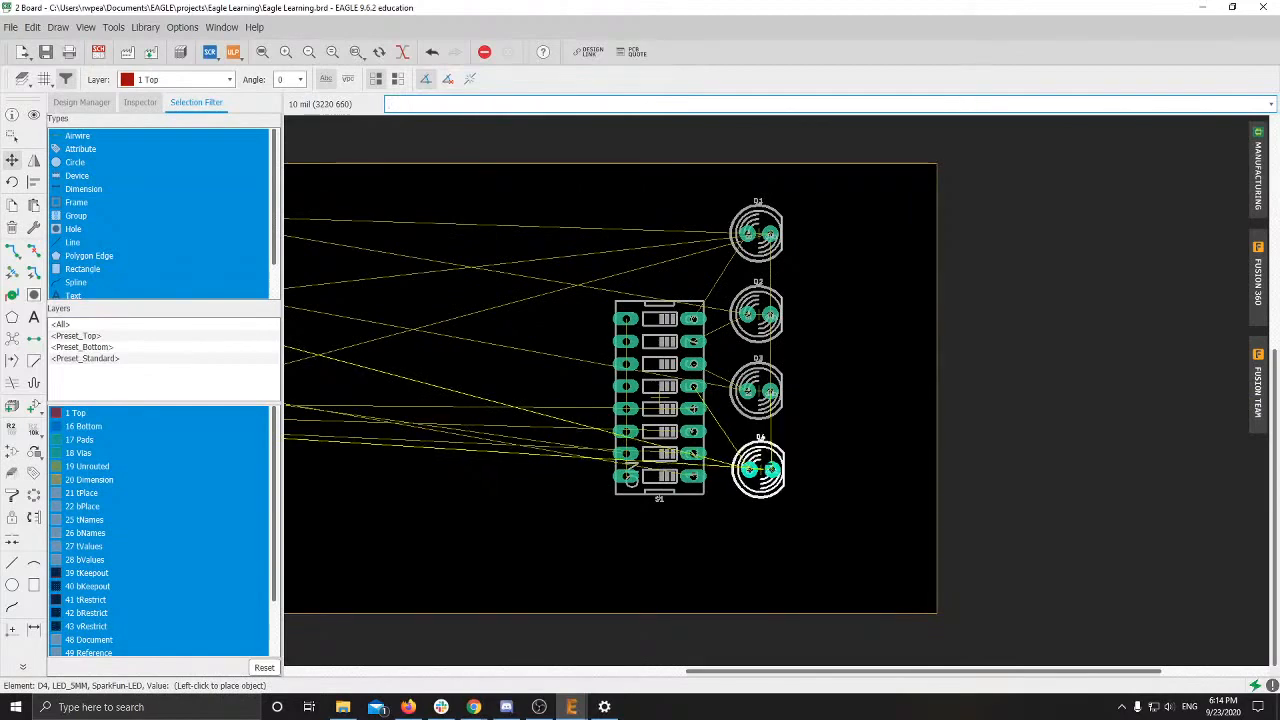
click(758, 470)
Step: Move LED D5 into the board outline and start a second column level with D1 at about (3600, 1700) mil
scroll(720, 483, down, 3)
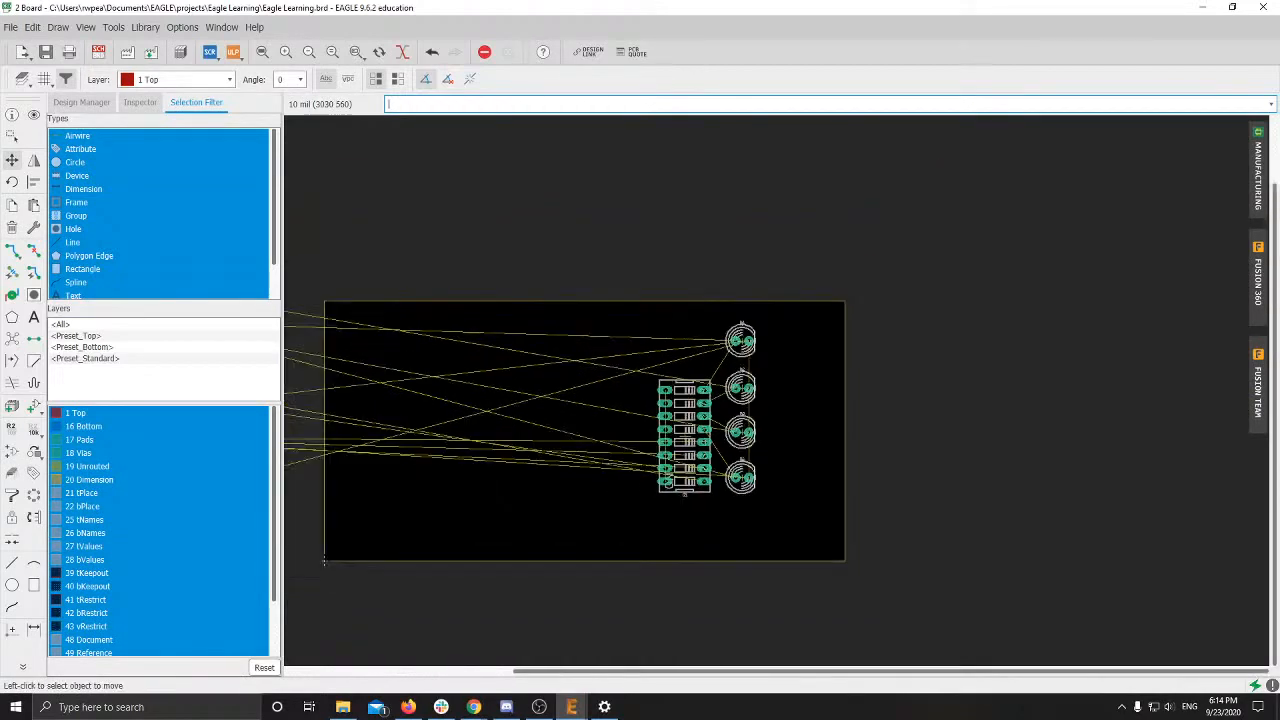
middle_drag(720, 483, 1256, 470)
scroll(1178, 471, up, 1)
scroll(640, 452, up, 4)
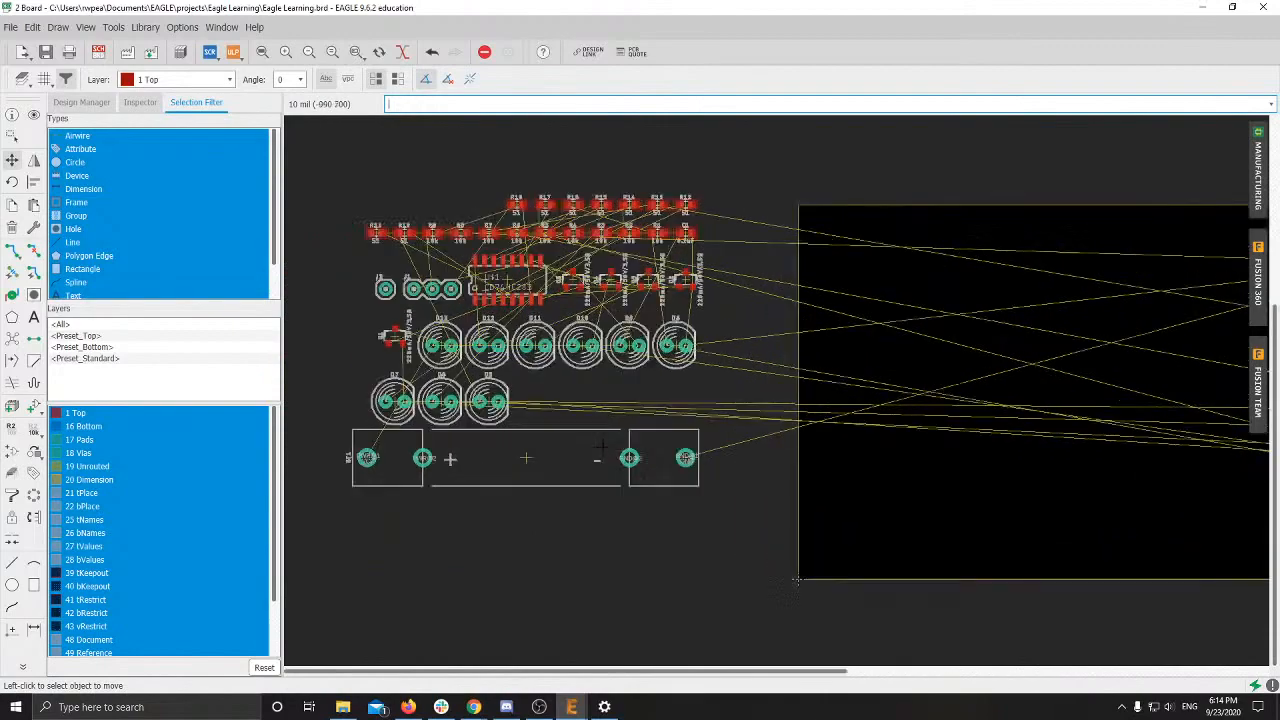
click(405, 370)
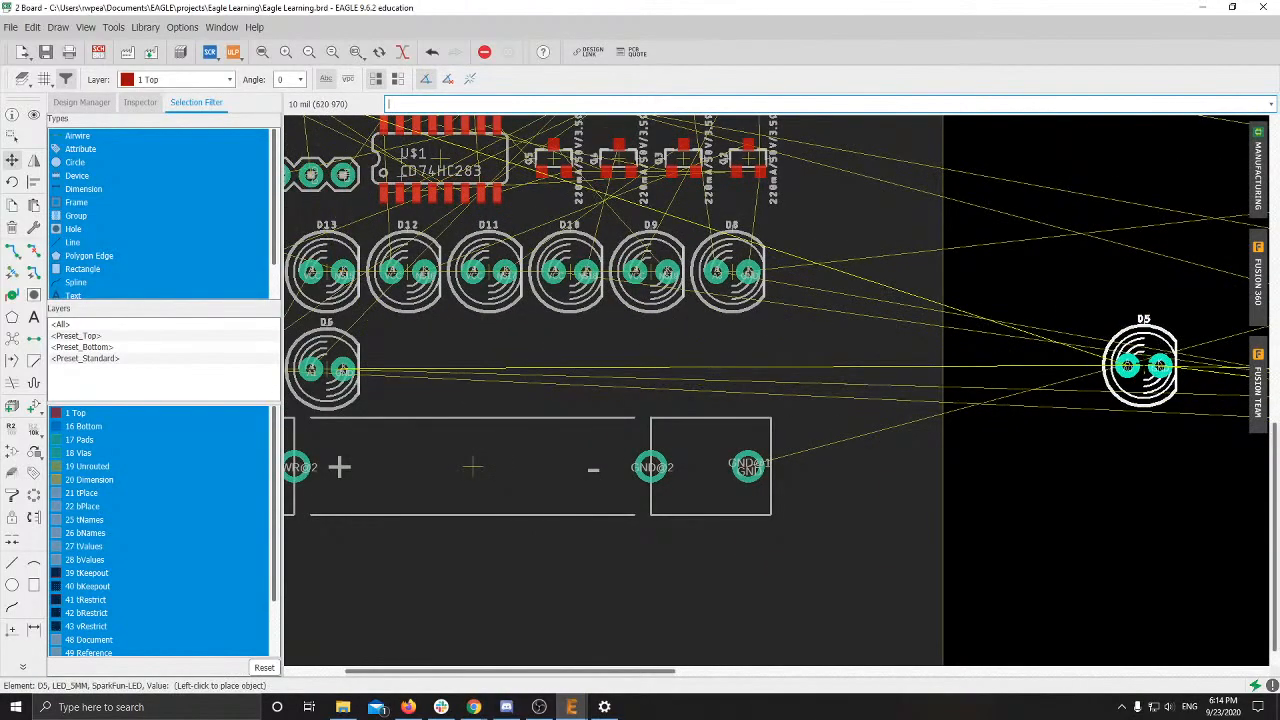
scroll(1143, 366, down, 2)
middle_drag(643, 423, 297, 380)
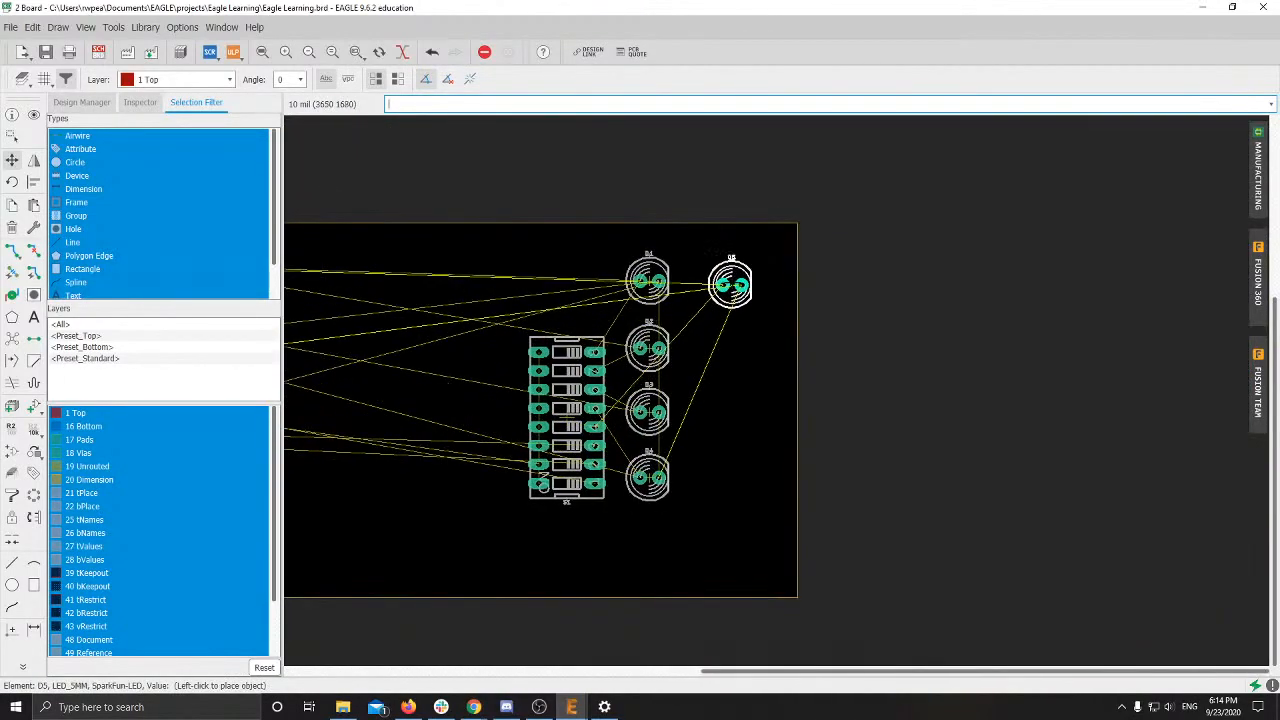
scroll(745, 288, up, 3)
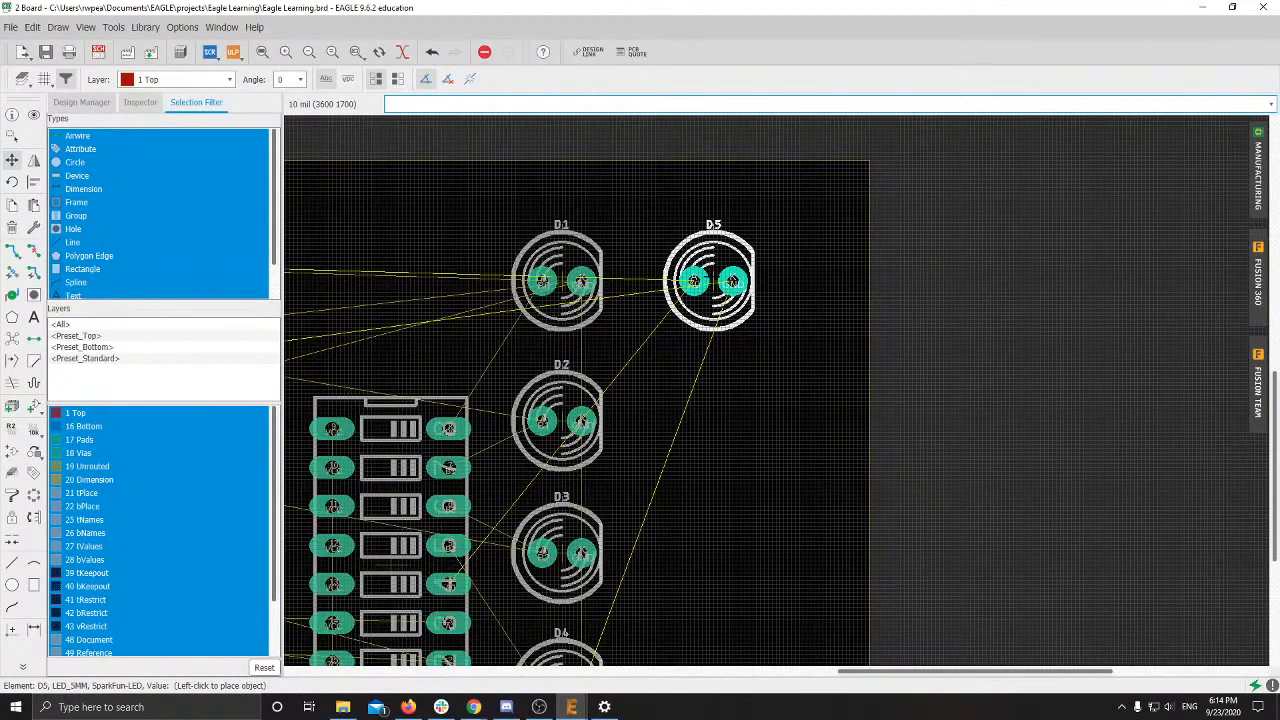
click(713, 281)
Step: Move LED D6 into the second column, directly below D5 and beside D2 at about (3600, 1320) mil
scroll(715, 285, up, 3)
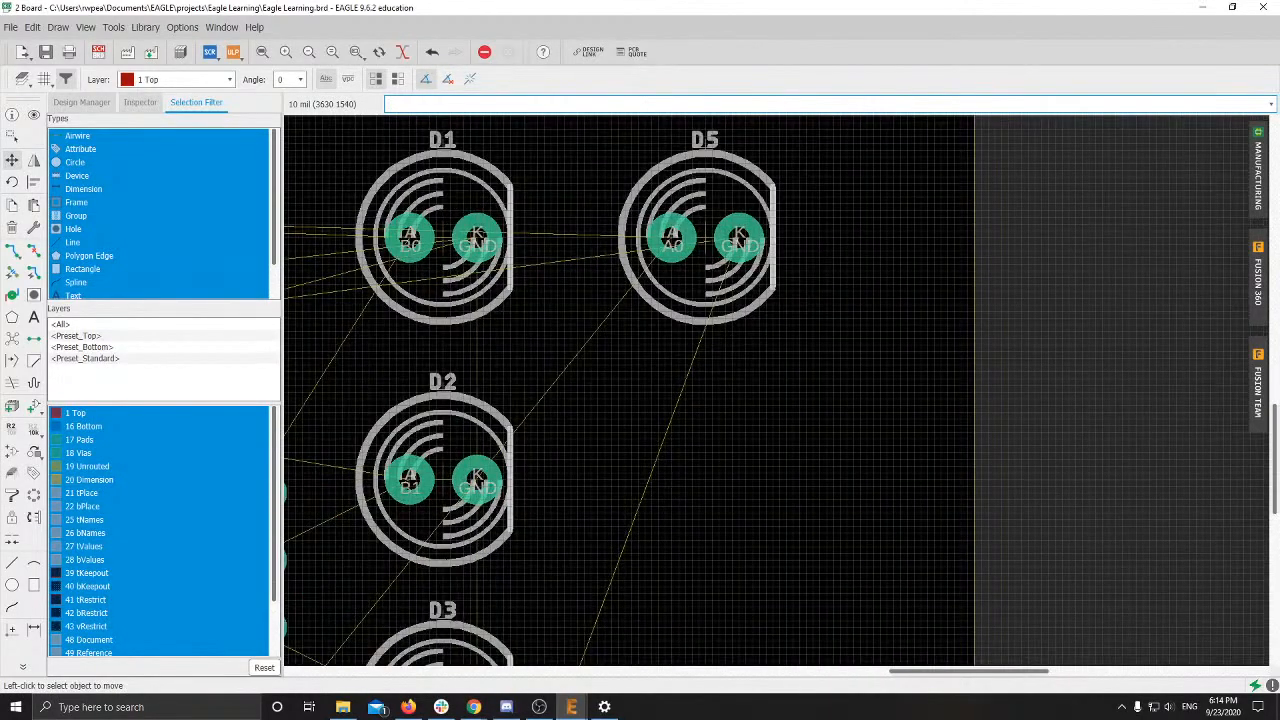
scroll(720, 300, down, 2)
scroll(725, 343, down, 7)
middle_drag(830, 303, 1212, 241)
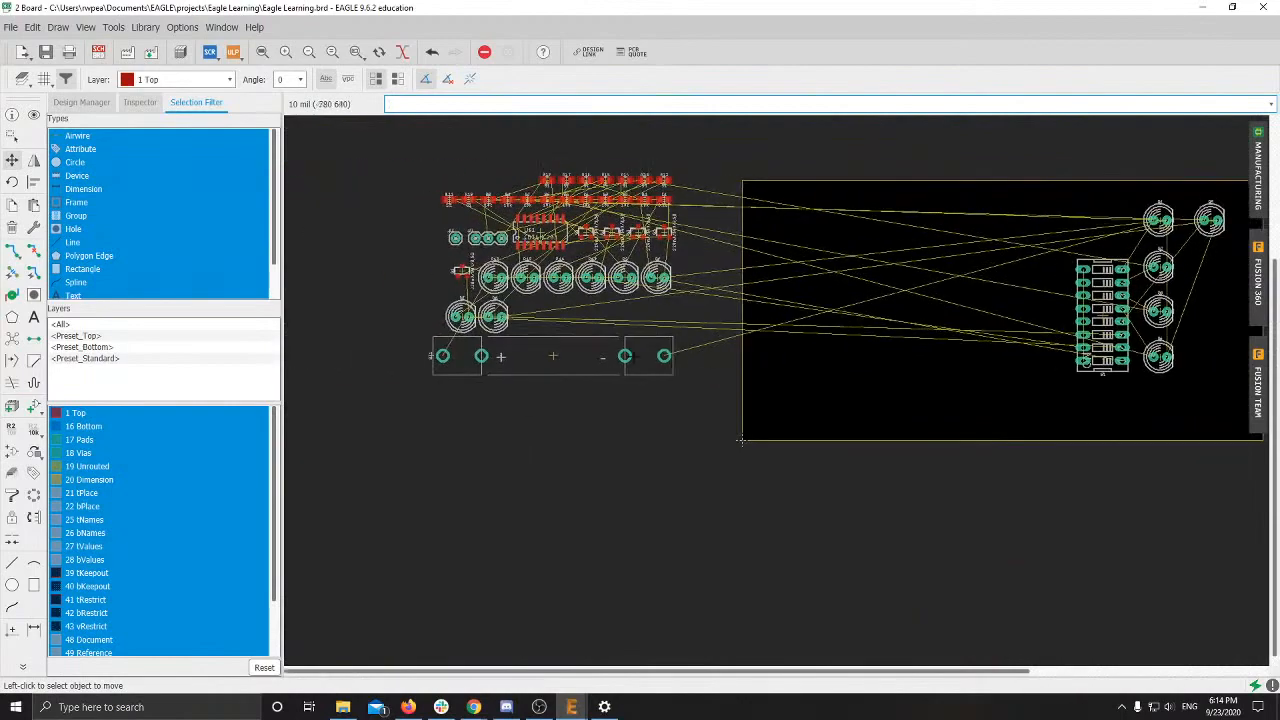
scroll(556, 343, up, 4)
click(422, 284)
middle_drag(925, 322, 237, 437)
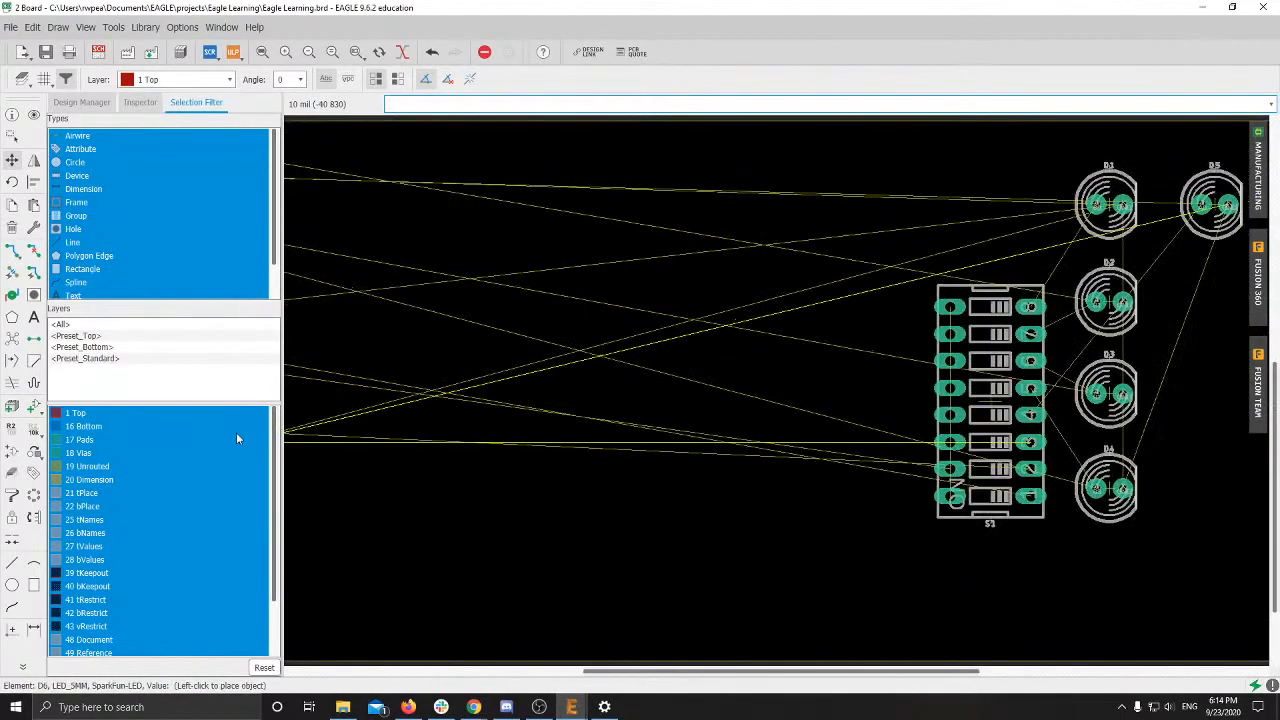
scroll(239, 437, down, 3)
scroll(360, 423, down, 1)
middle_drag(834, 394, 588, 399)
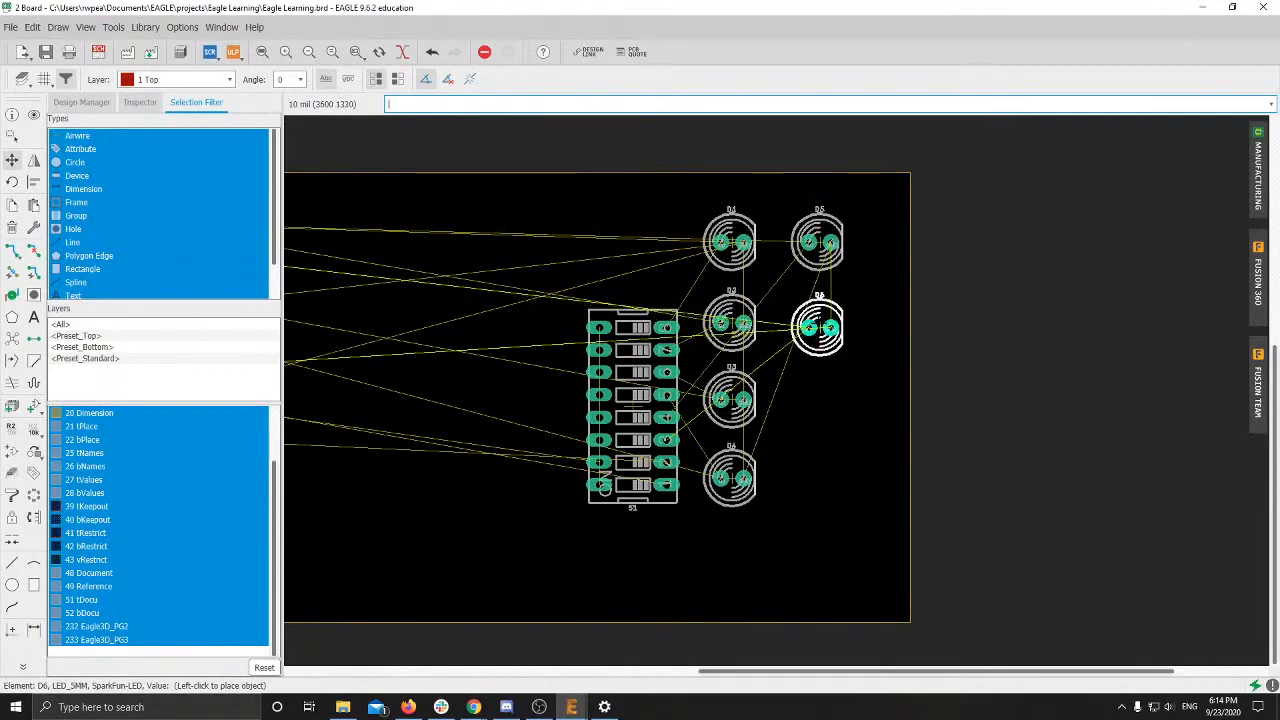
click(819, 325)
Step: Move LED D7 into the second column, below D6 and level with D3 at about (3600, 980) mil
scroll(832, 364, down, 4)
middle_drag(420, 394, 1080, 344)
scroll(722, 408, up, 5)
click(563, 263)
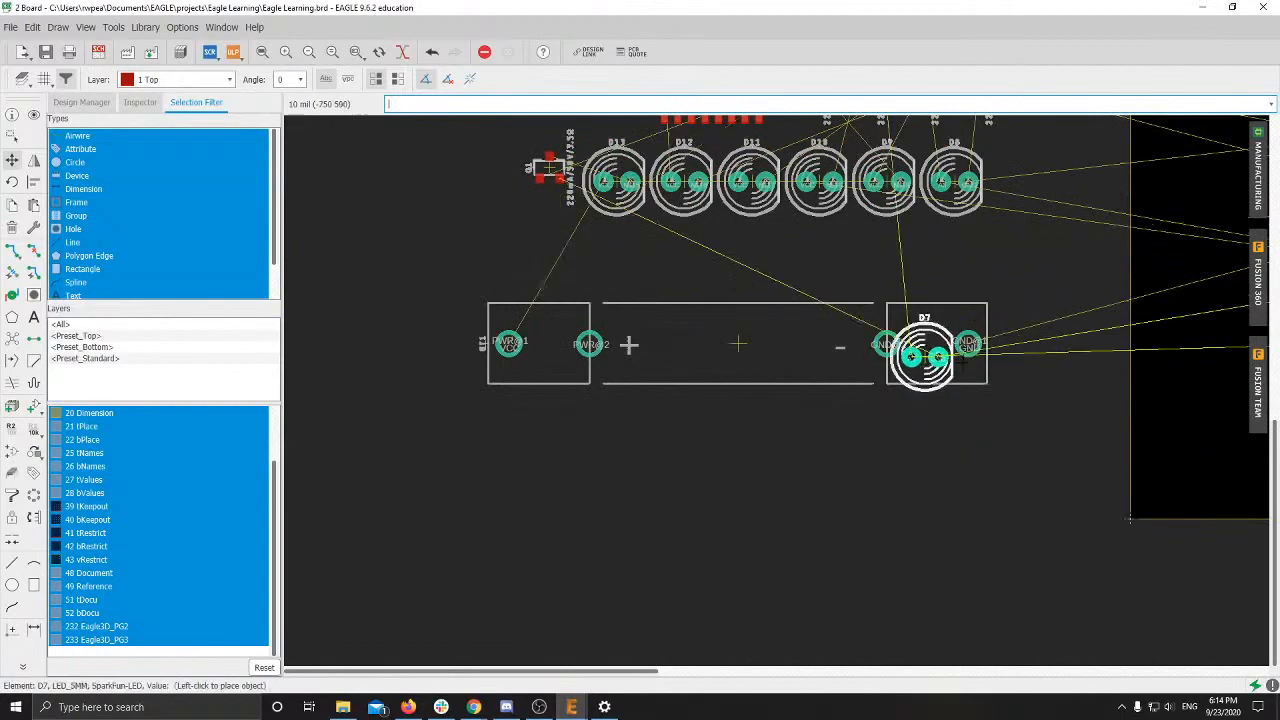
middle_drag(1130, 280, 543, 443)
scroll(543, 443, down, 4)
middle_drag(772, 423, 430, 277)
scroll(582, 313, up, 4)
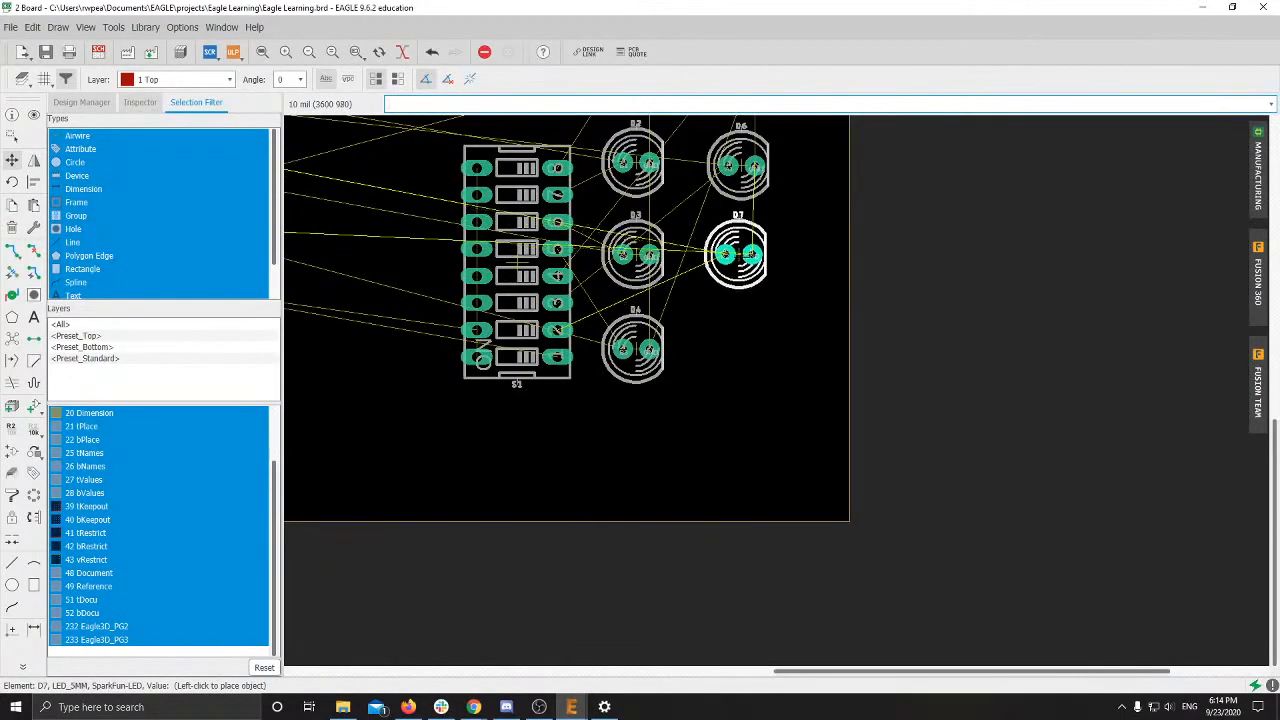
click(738, 254)
Step: Move LED D8 into the second column, directly below D7 and beside D4 at about (3590, 610) mil
mouse_move(474, 707)
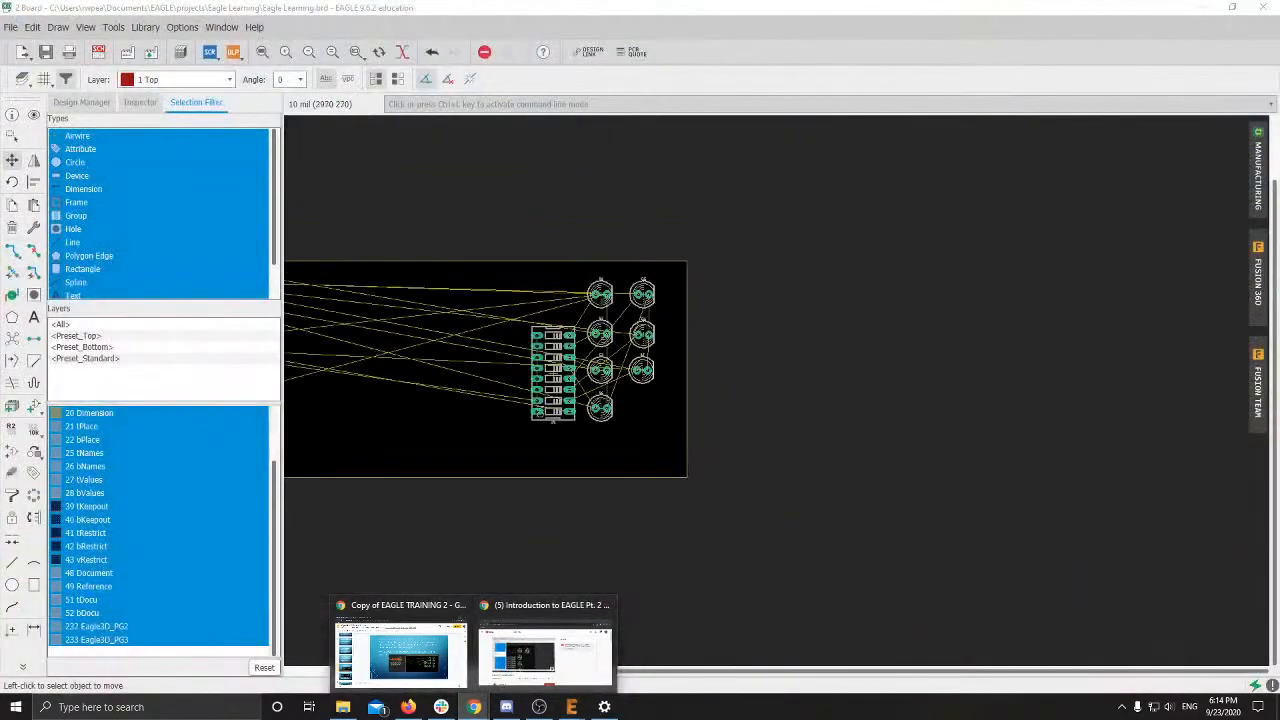
middle_drag(736, 470, 1106, 468)
scroll(534, 446, up, 4)
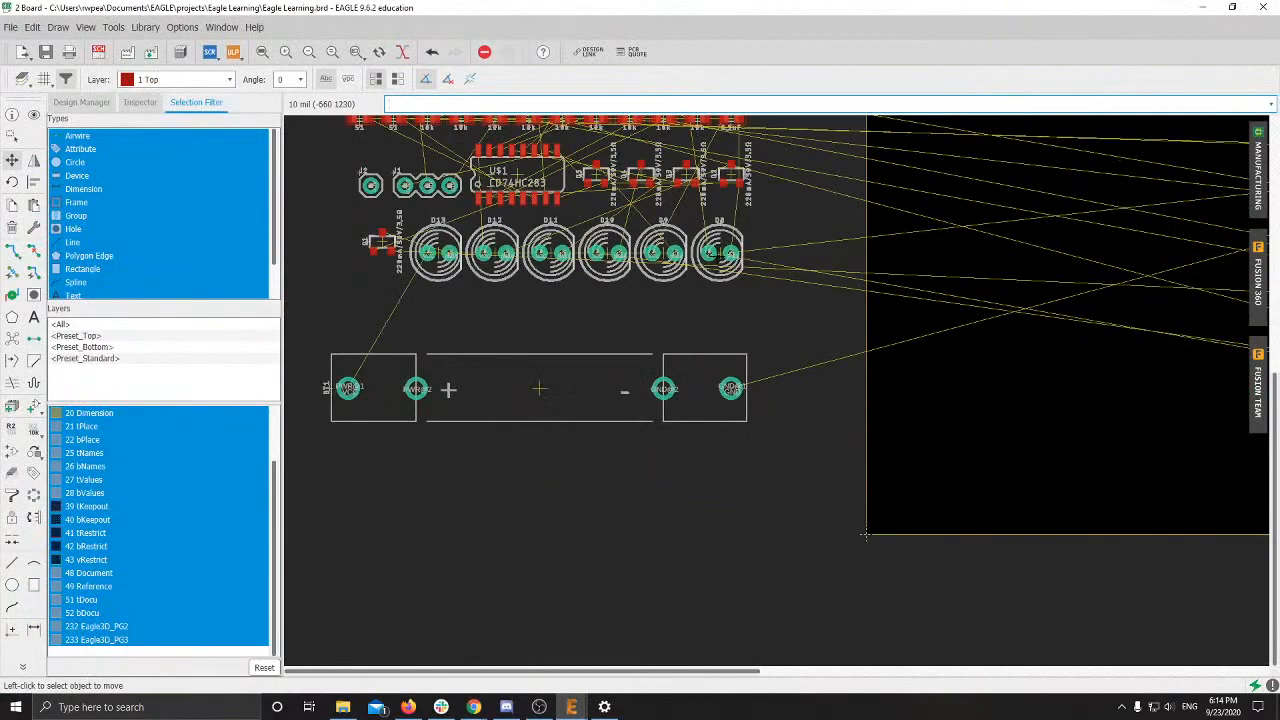
click(714, 249)
scroll(1040, 400, down, 2)
middle_drag(1040, 400, 182, 370)
scroll(614, 415, up, 3)
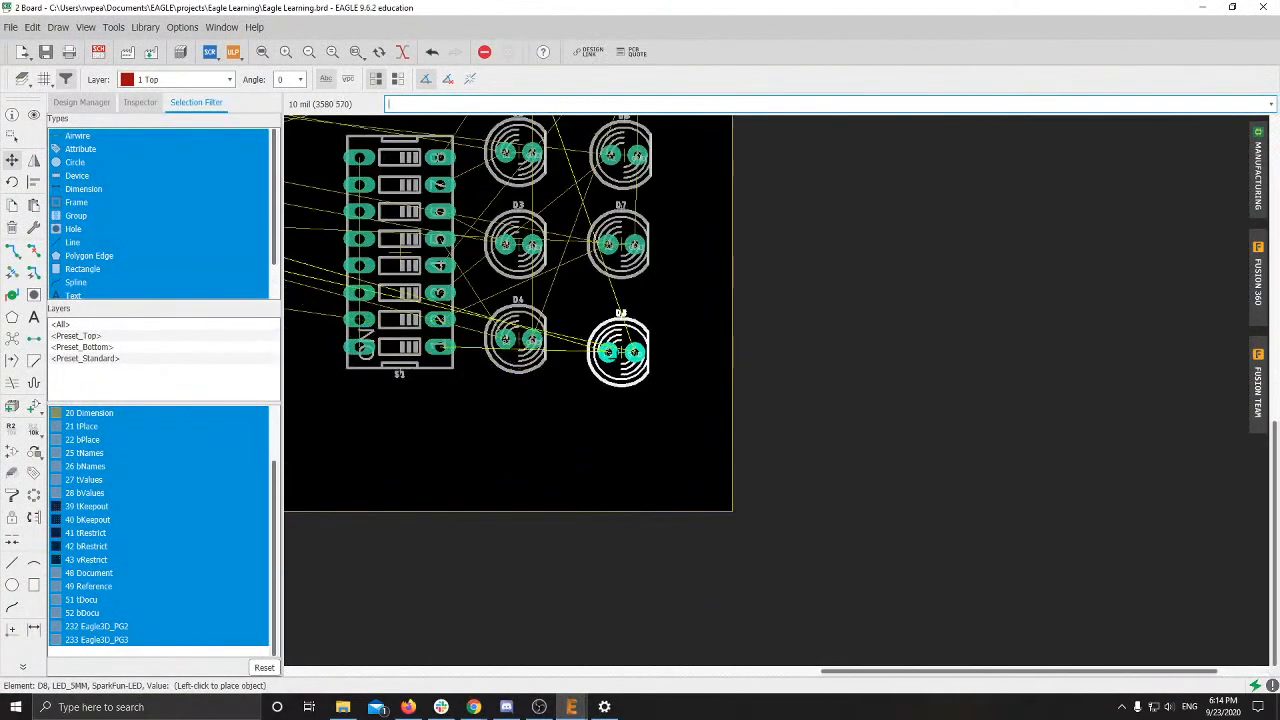
click(621, 347)
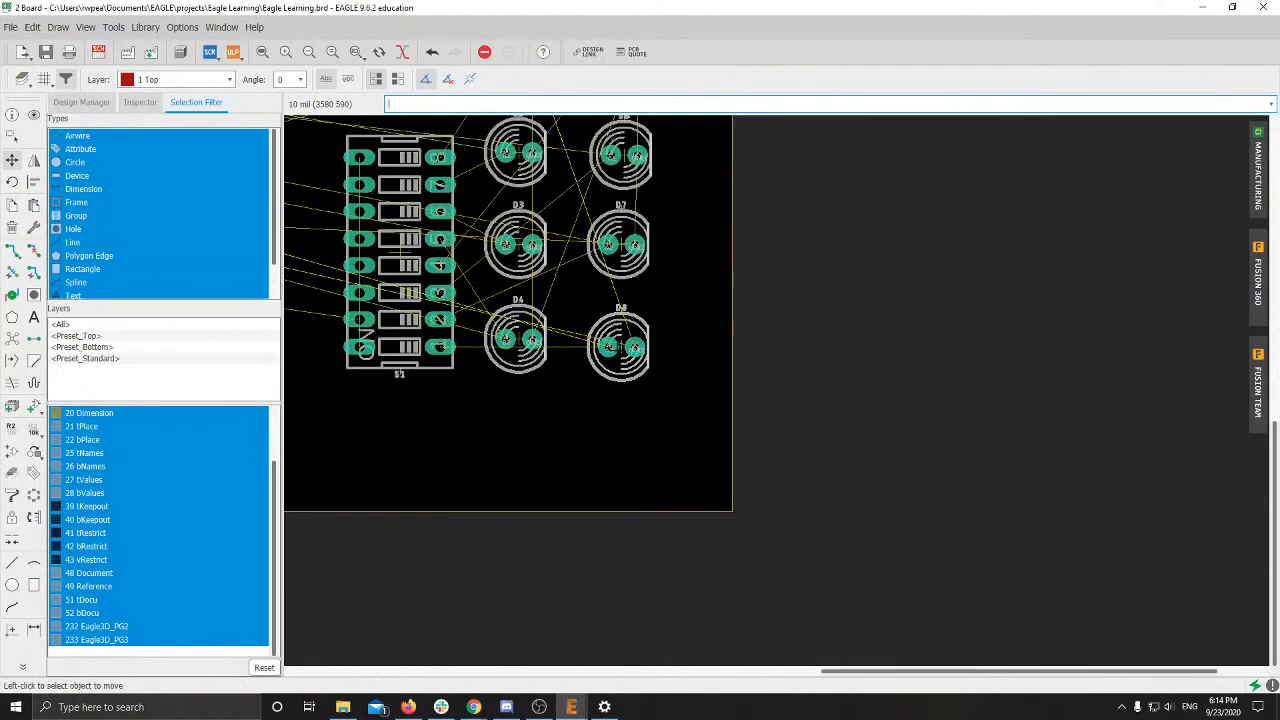
Step: Nudge LED D8 up beside D4 to about (3590, 630) mil
scroll(628, 320, up, 4)
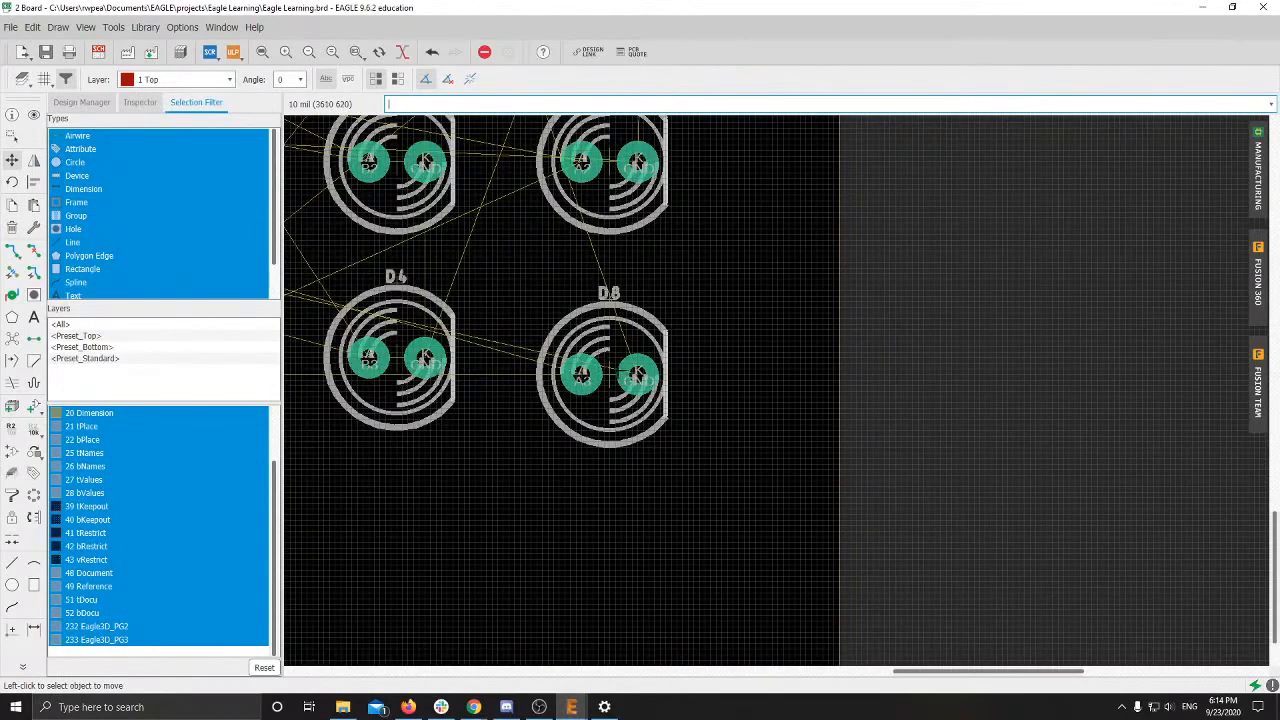
click(632, 372)
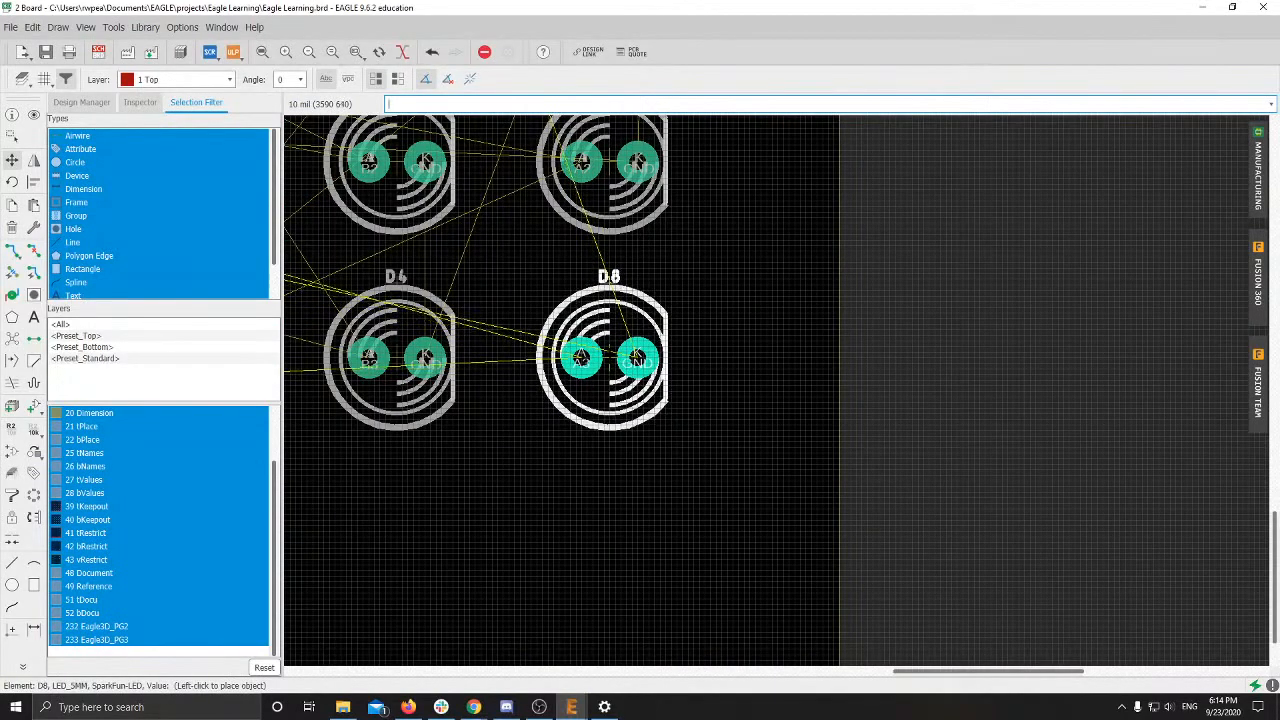
click(609, 362)
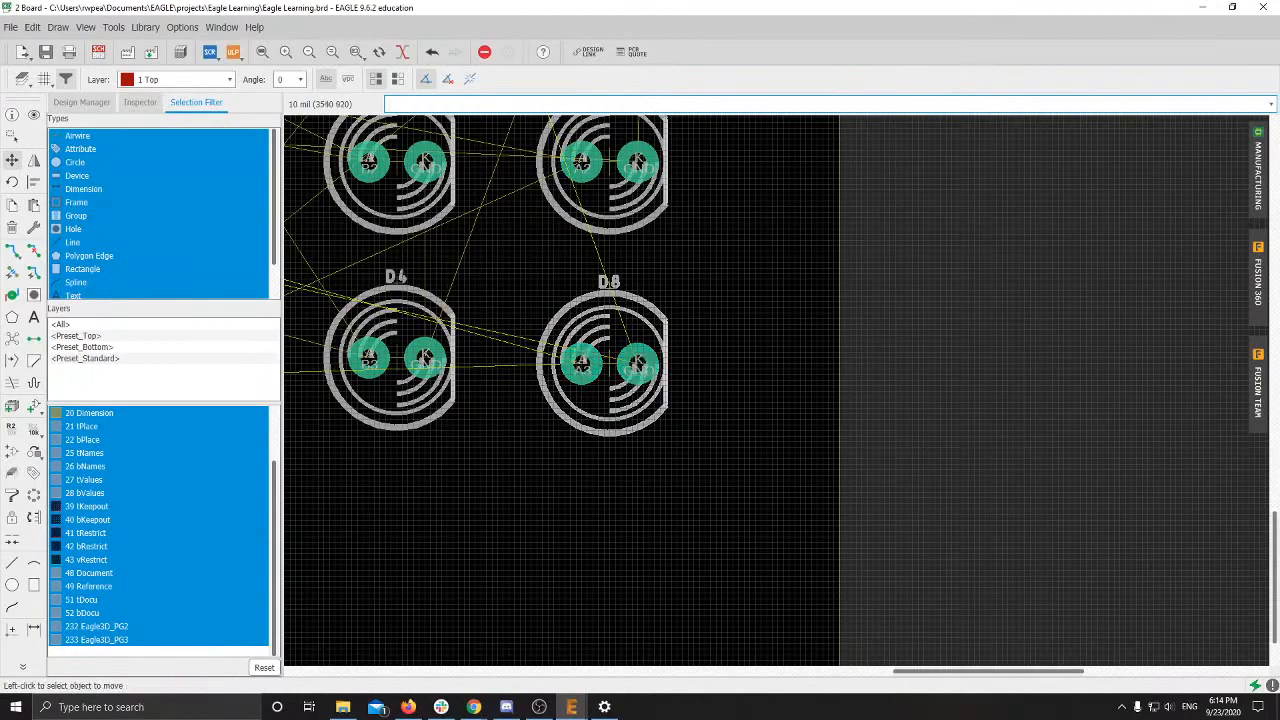
Step: Try to shift LED D6 so that it lines up with D2
scroll(609, 362, up, 3)
scroll(600, 340, up, 4)
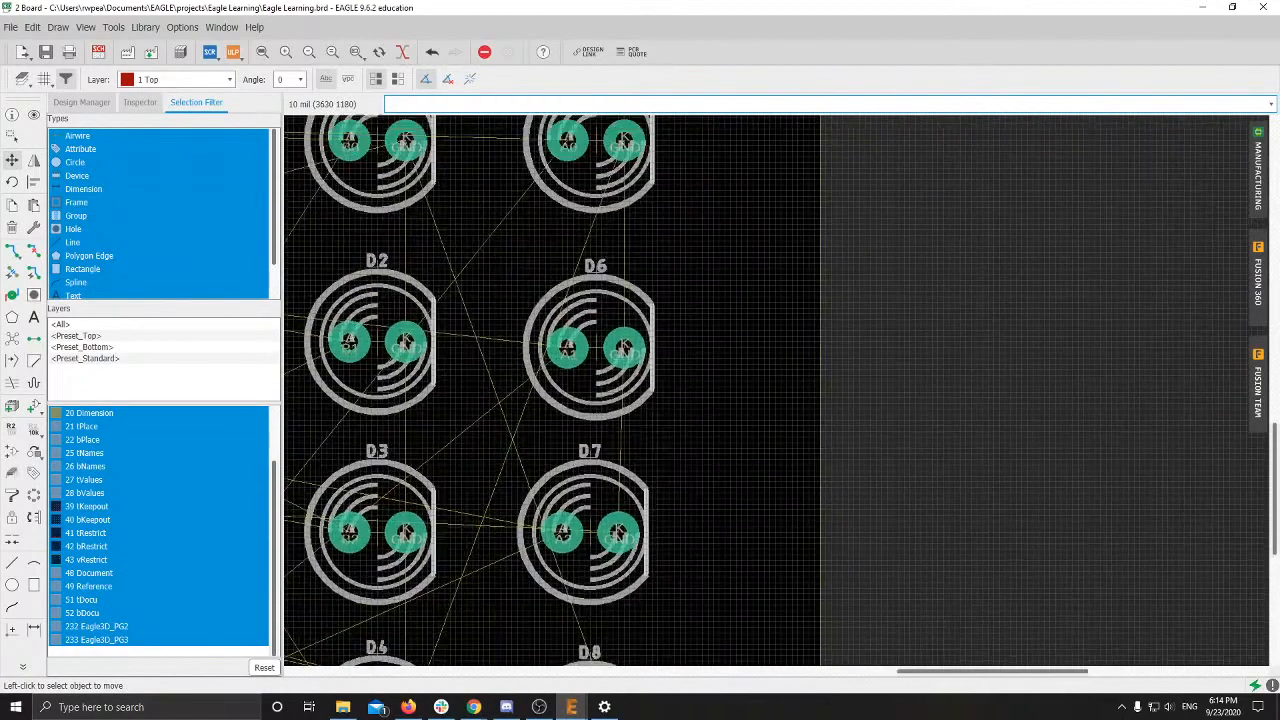
click(600, 340)
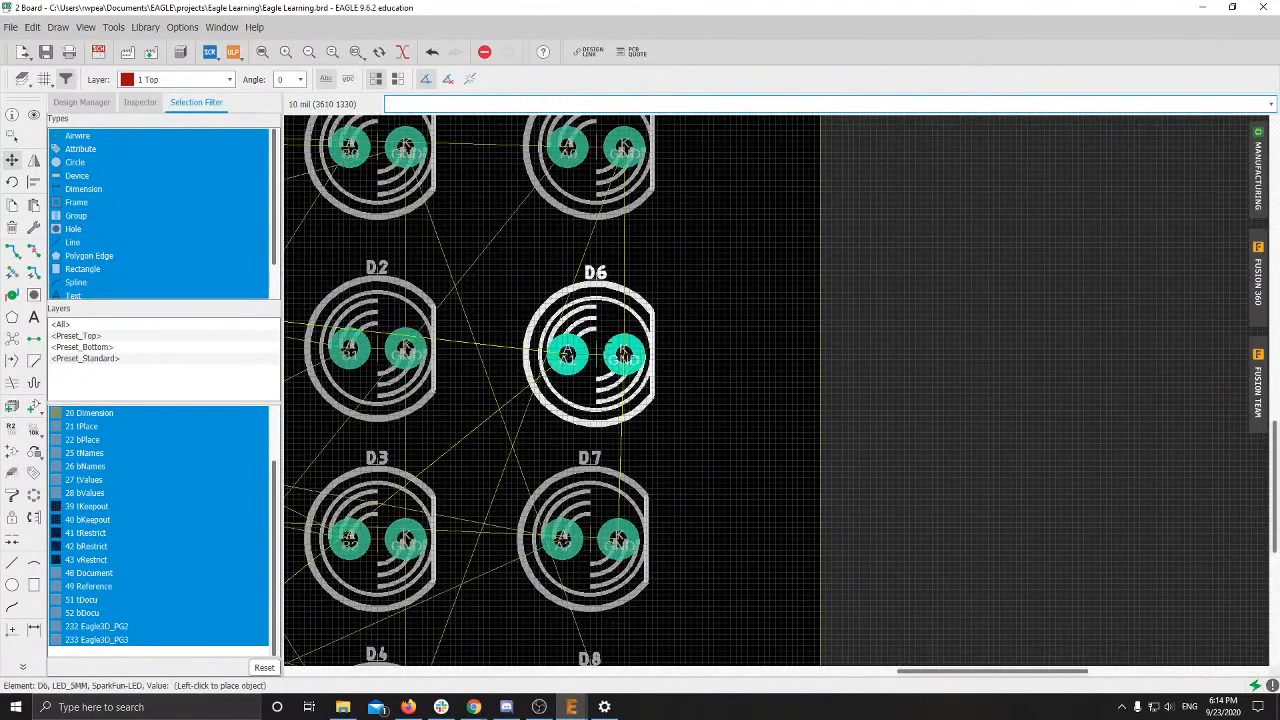
click(615, 342)
Step: Open D6's properties to examine its position, and close them without changes
scroll(615, 342, down, 4)
scroll(615, 342, up, 1)
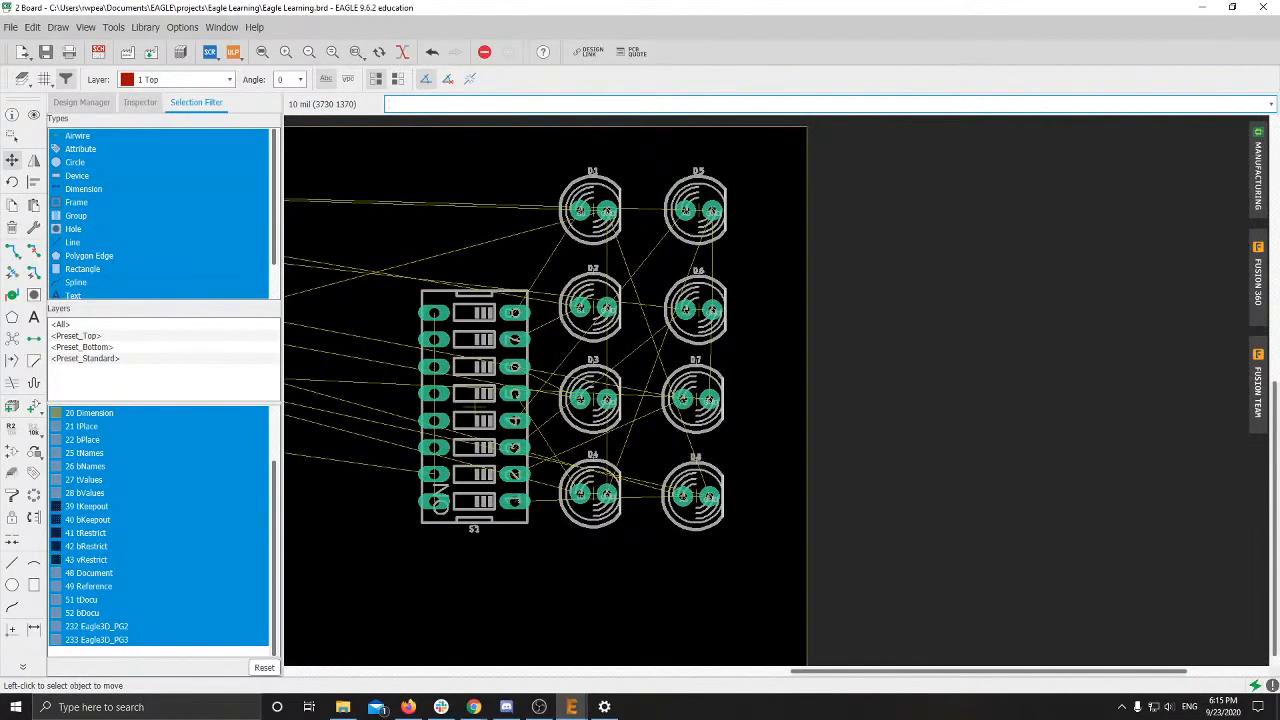
scroll(719, 294, up, 4)
scroll(700, 330, down, 2)
right_click(682, 416)
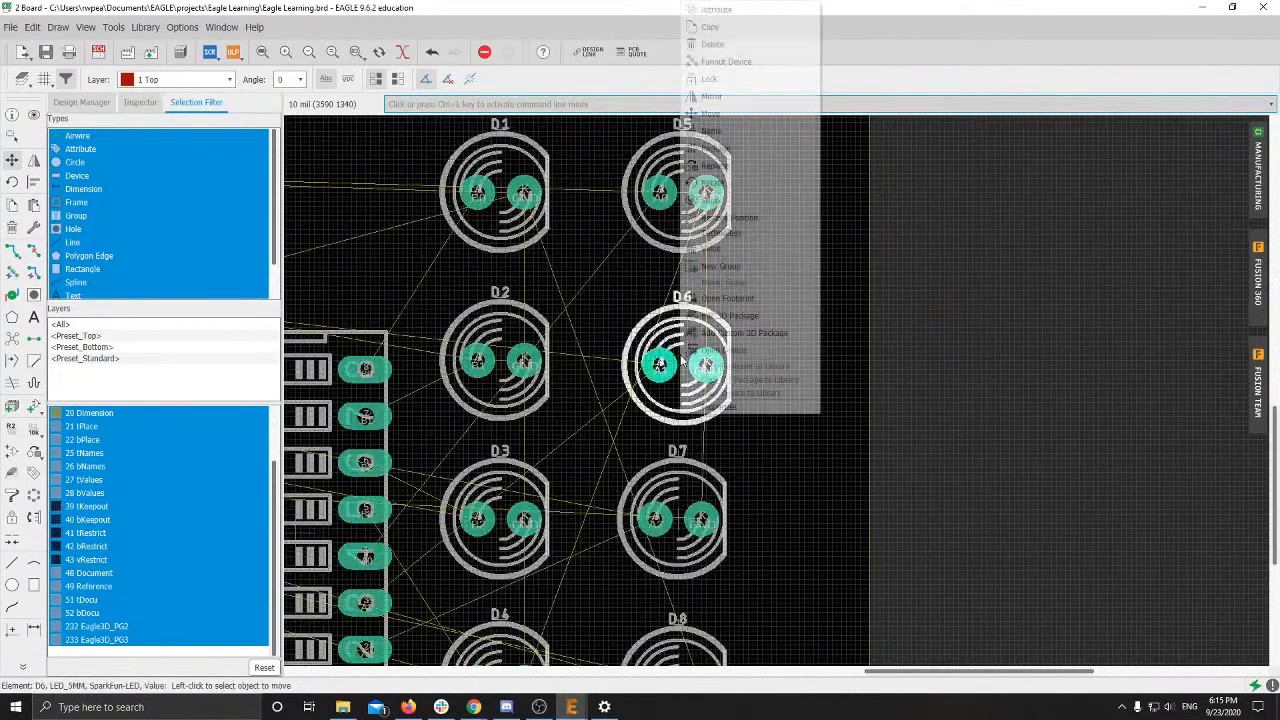
click(719, 407)
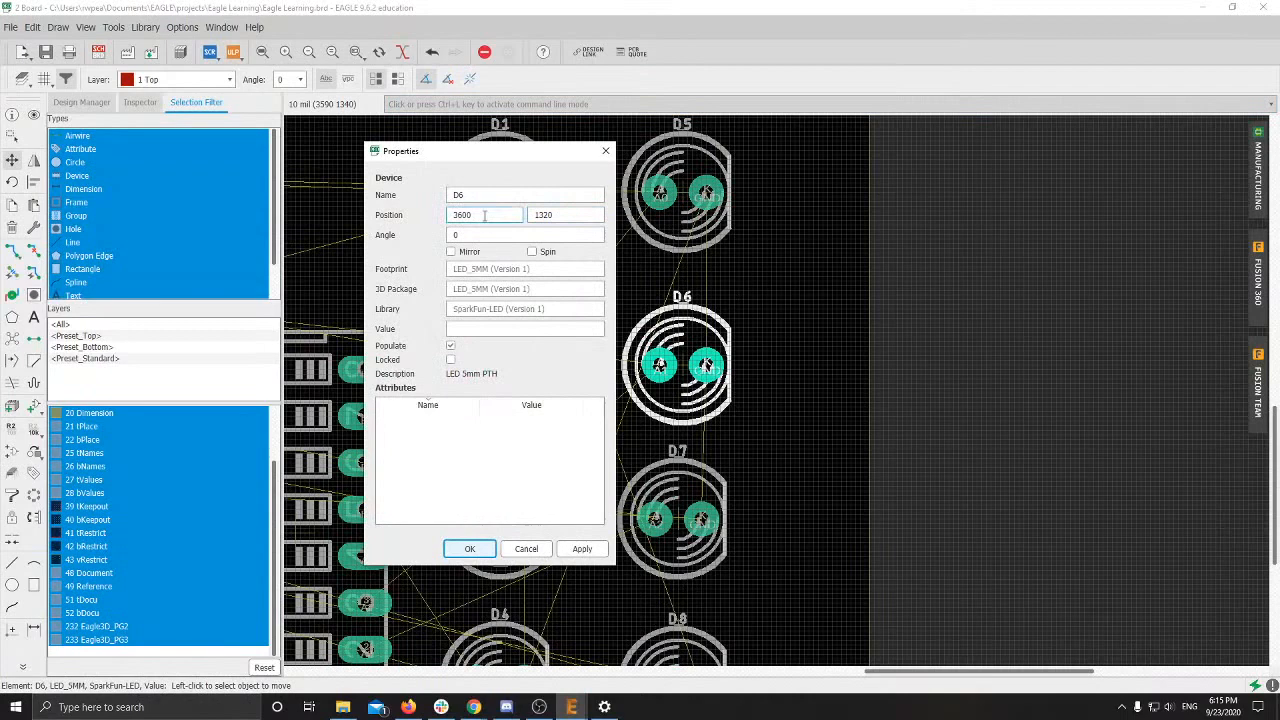
click(605, 150)
scroll(889, 236, down, 3)
scroll(708, 284, down, 3)
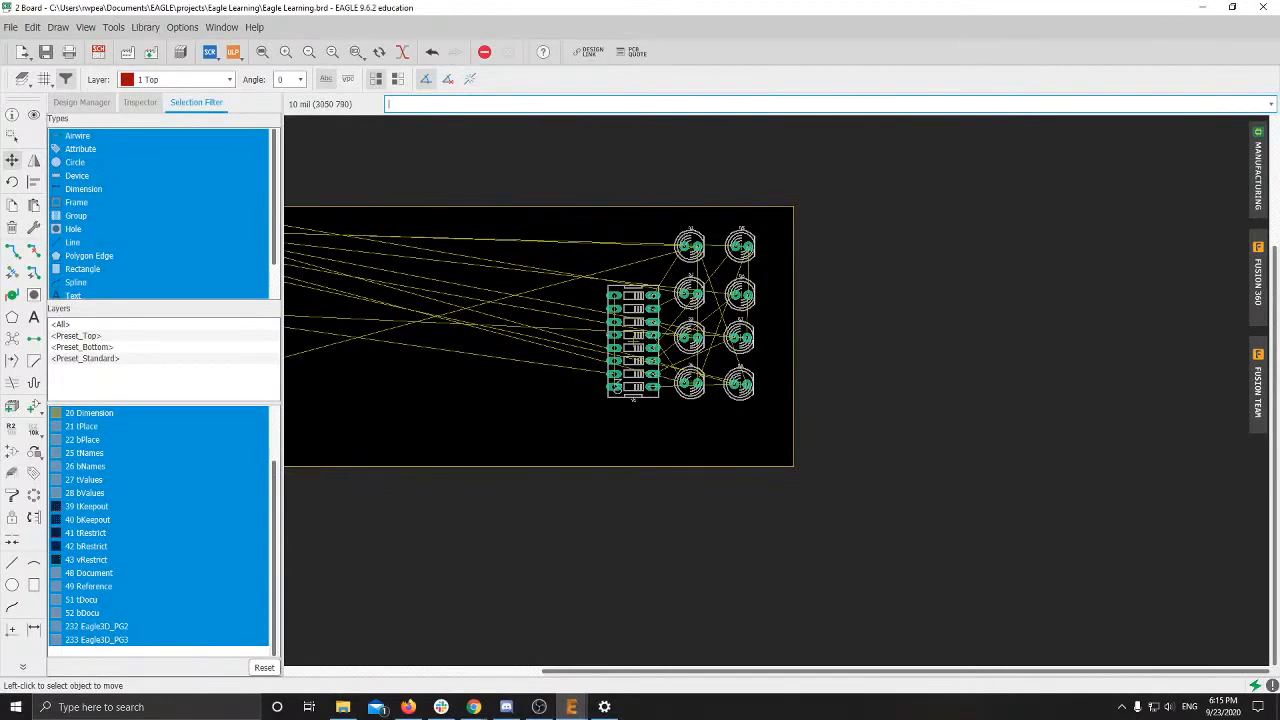
Step: Run Ratsnest to recalculate the shortest airwires for the rearranged DIP switch and LEDs
scroll(729, 355, up, 3)
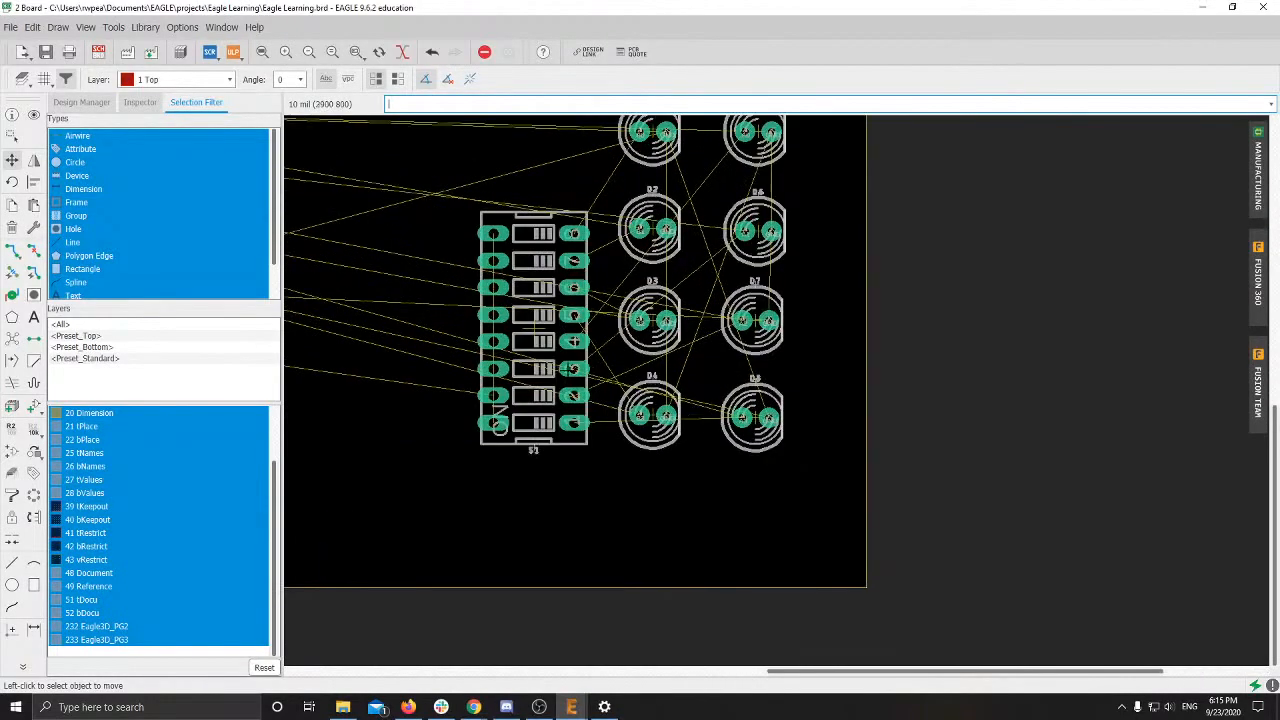
middle_drag(679, 302, 631, 428)
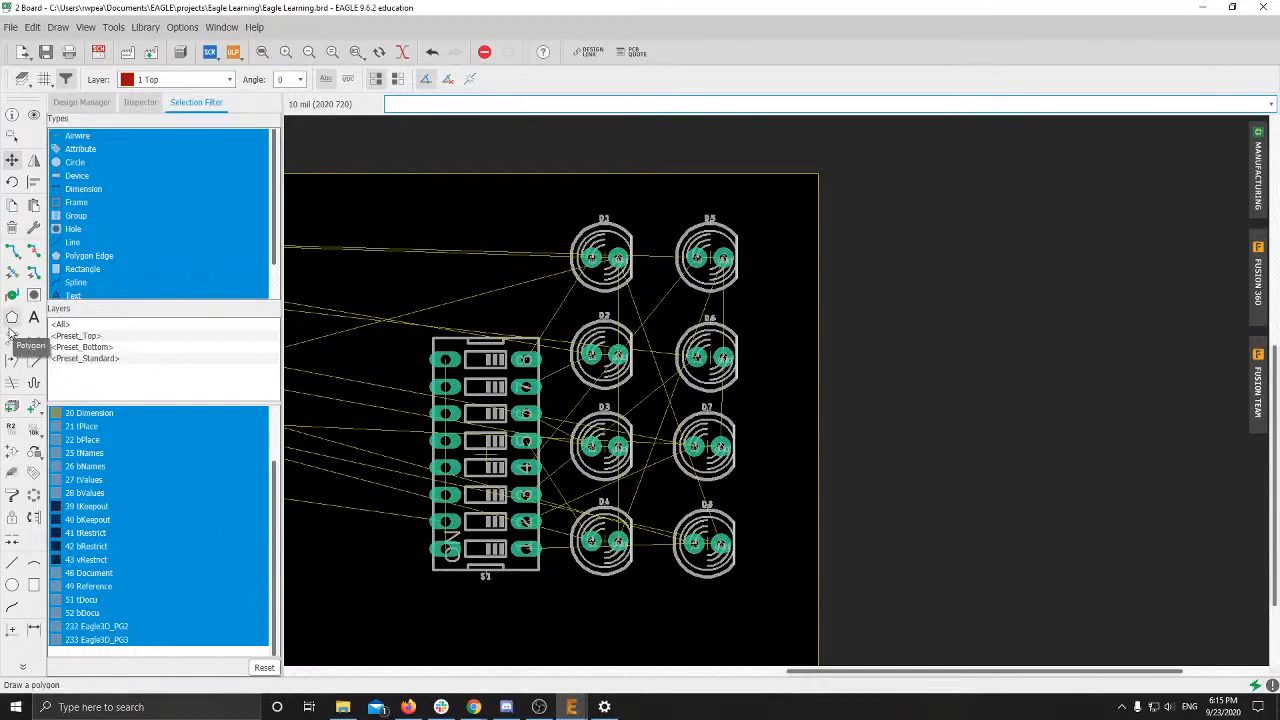
click(11, 339)
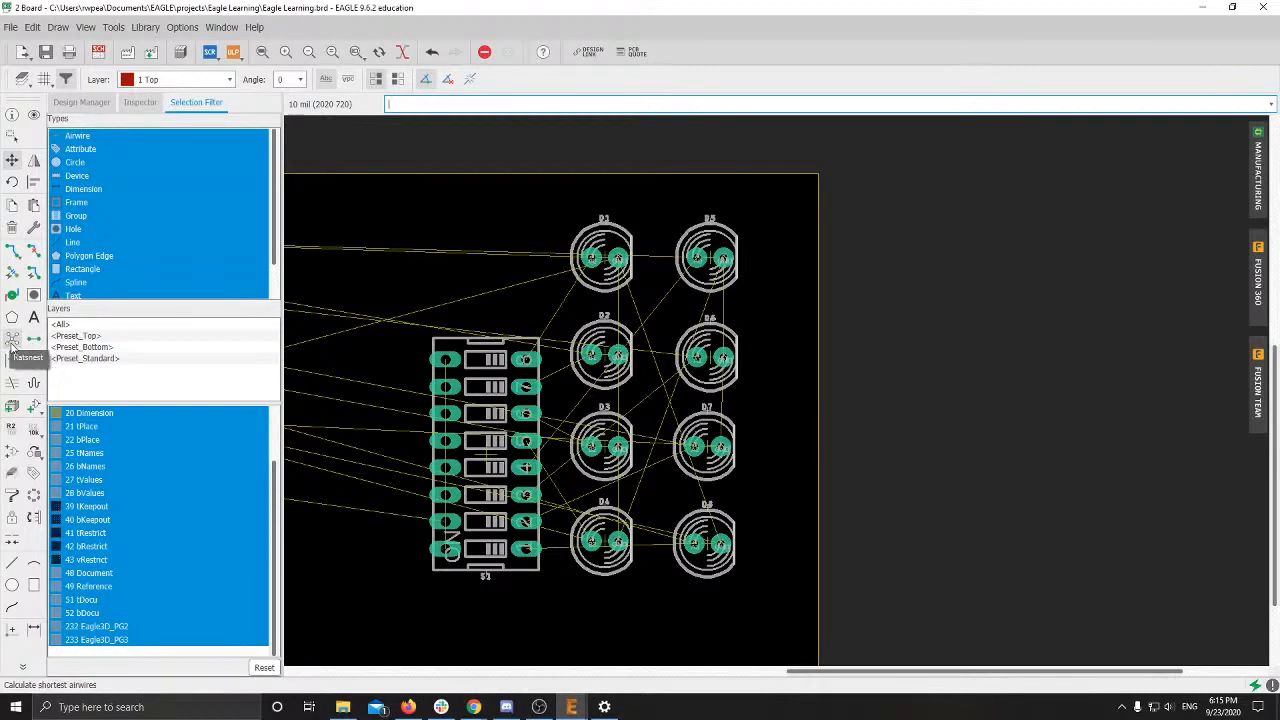
click(11, 340)
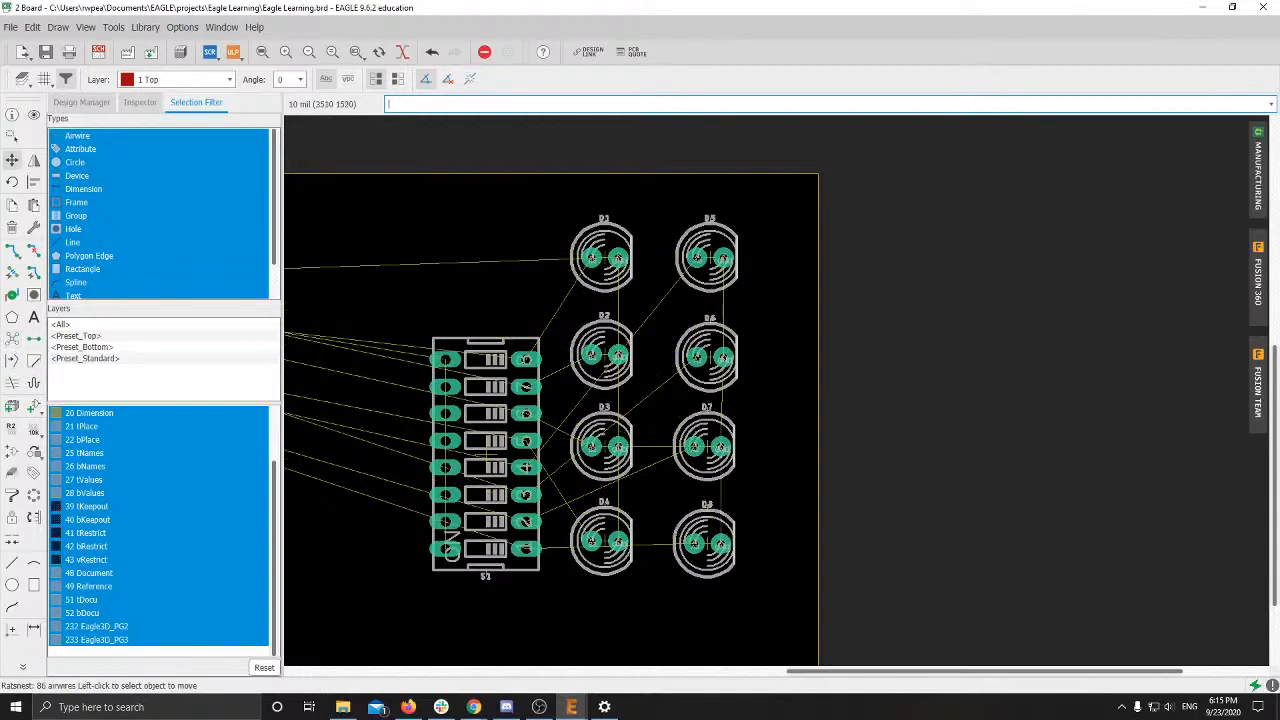
Step: Examine the recalculated airwires between DIP switch S1 and LEDs D1 to D8, including the full board outline
scroll(653, 455, up, 2)
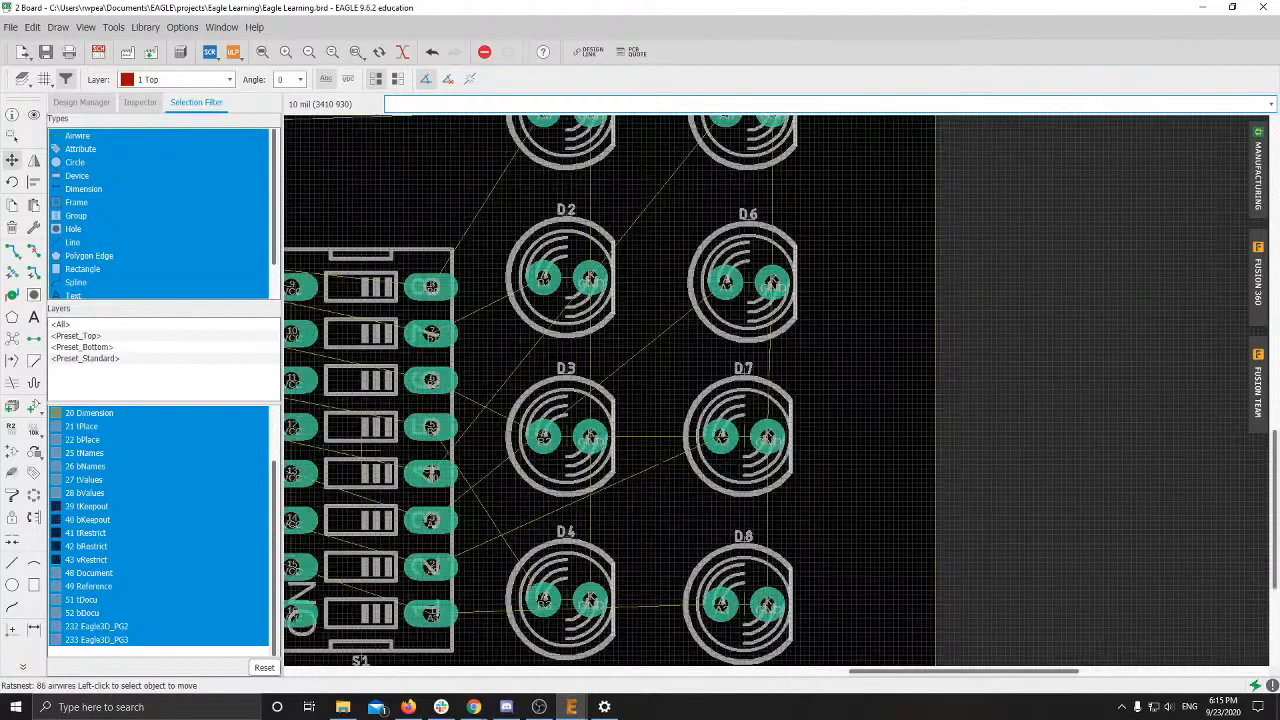
scroll(629, 489, down, 2)
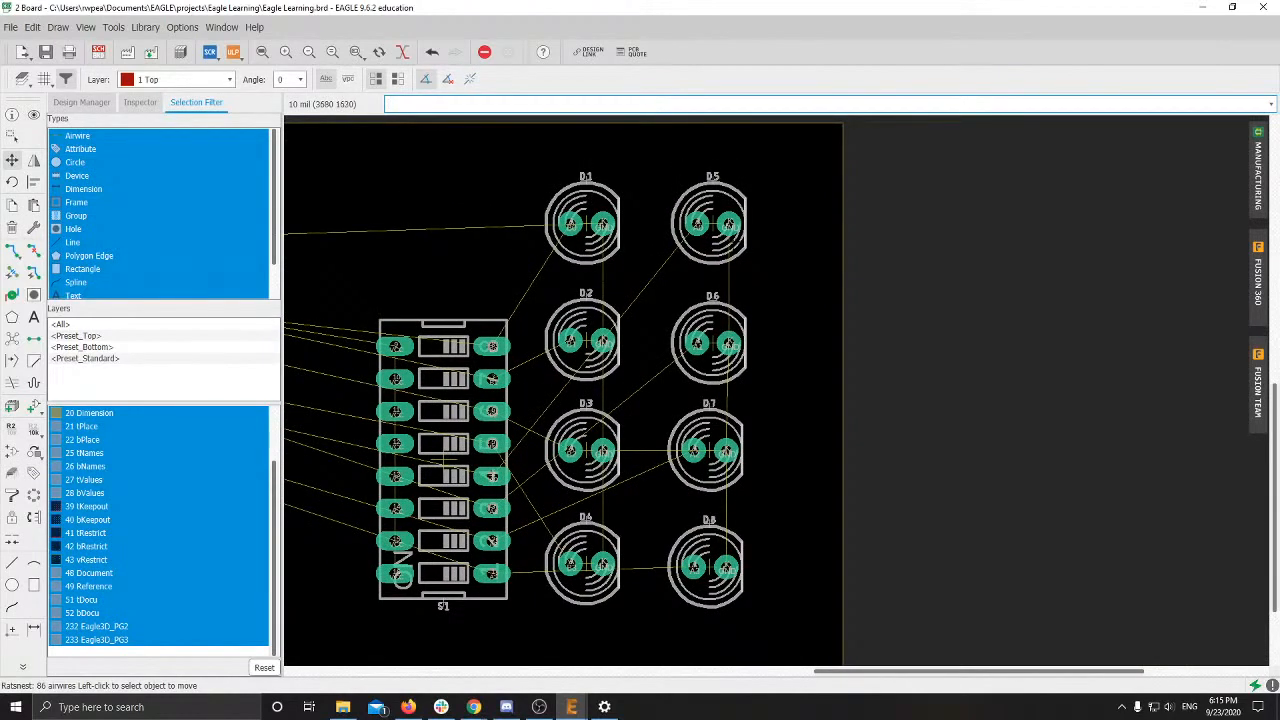
scroll(586, 231, up, 2)
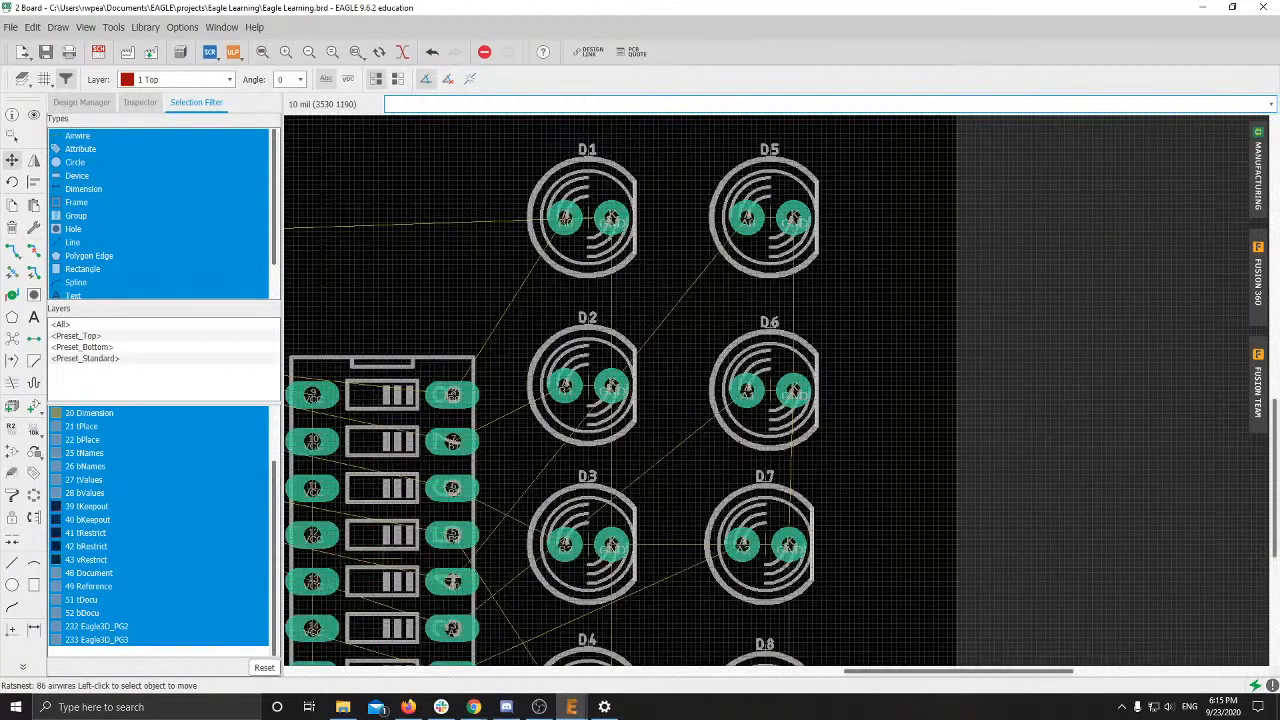
scroll(755, 170, down, 2)
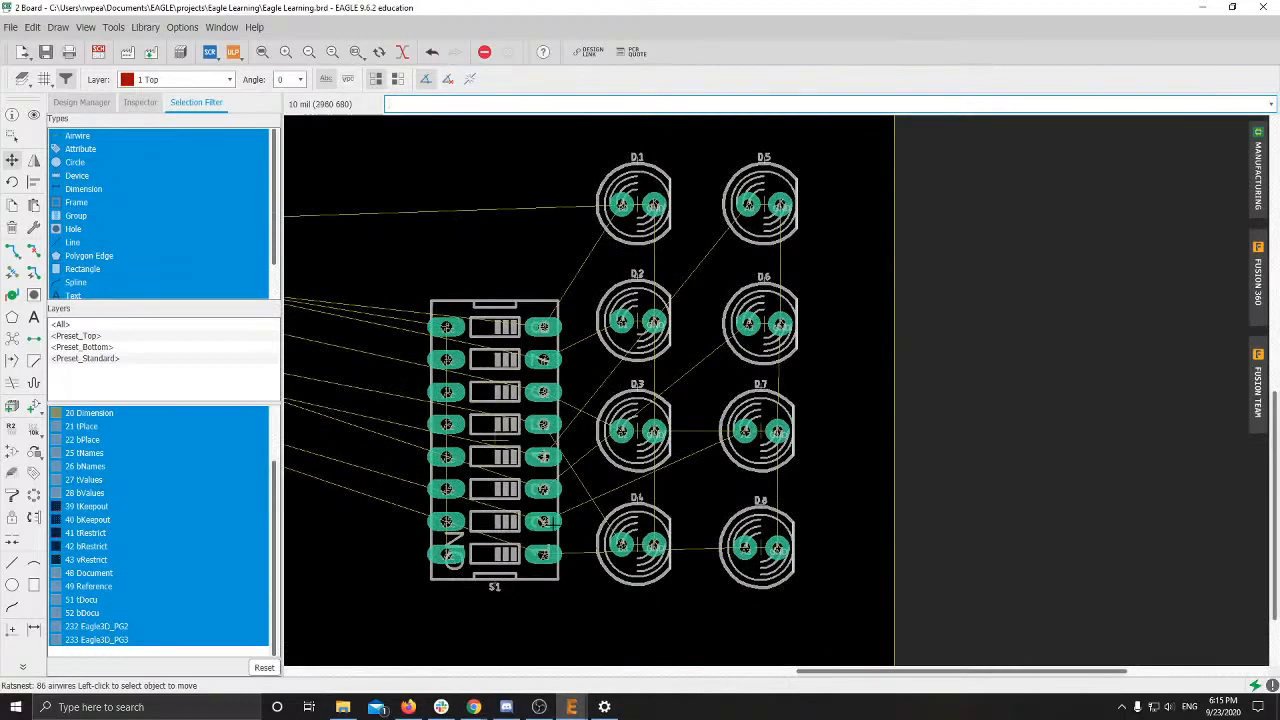
scroll(548, 460, up, 2)
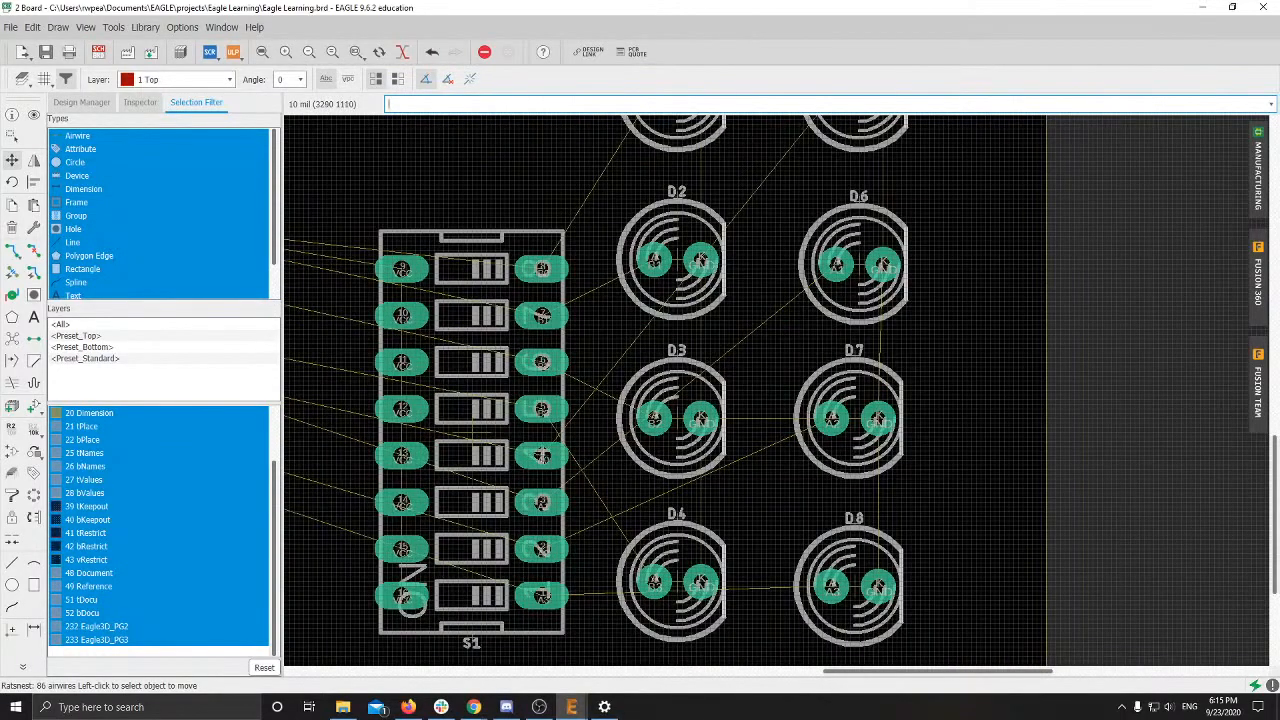
middle_drag(719, 359, 832, 365)
scroll(636, 405, down, 5)
scroll(597, 398, down, 1)
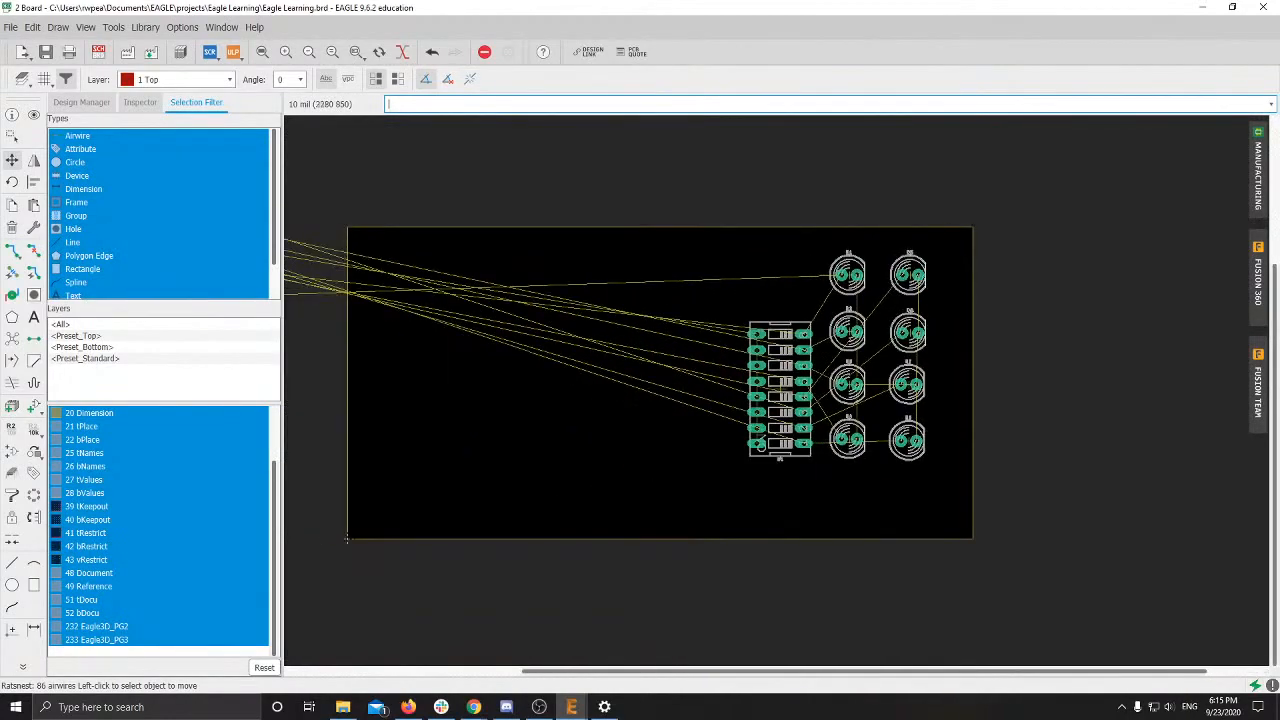
Step: Switch to the EAGLE TRAINING 2 presentation in Google Slides and open slide 11 for the component placement instructions
click(474, 707)
click(433, 657)
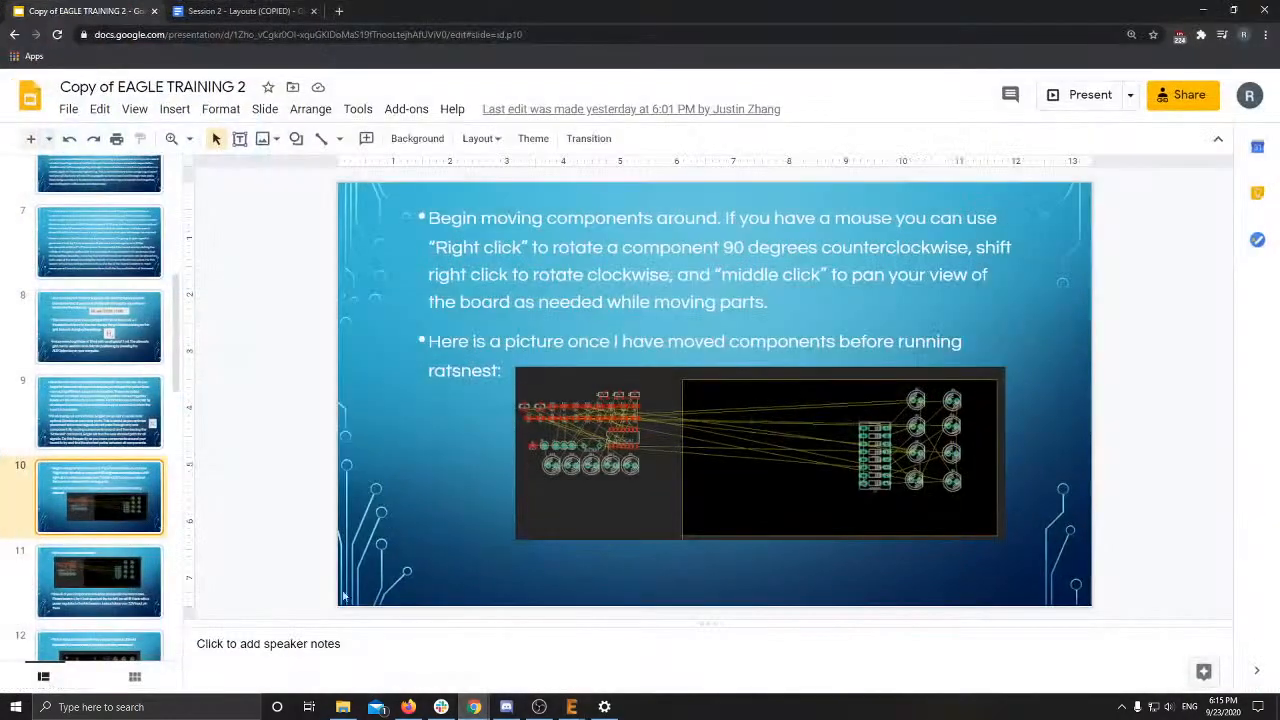
click(113, 582)
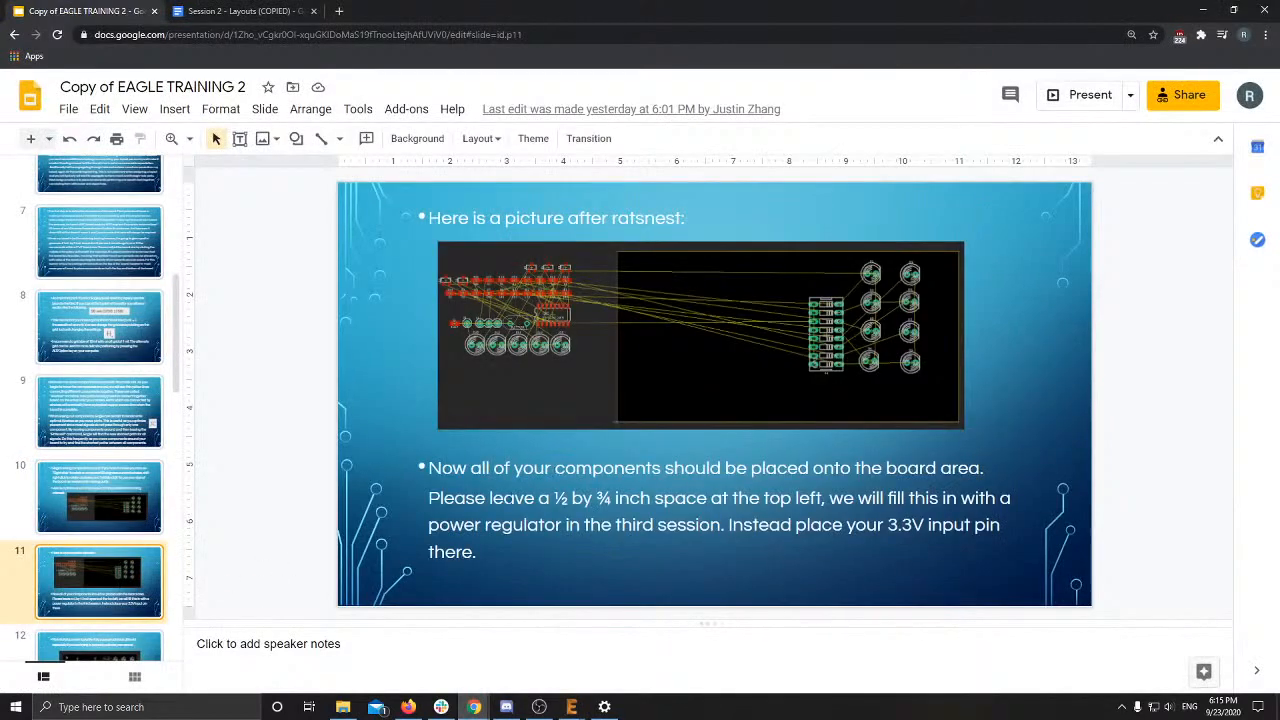
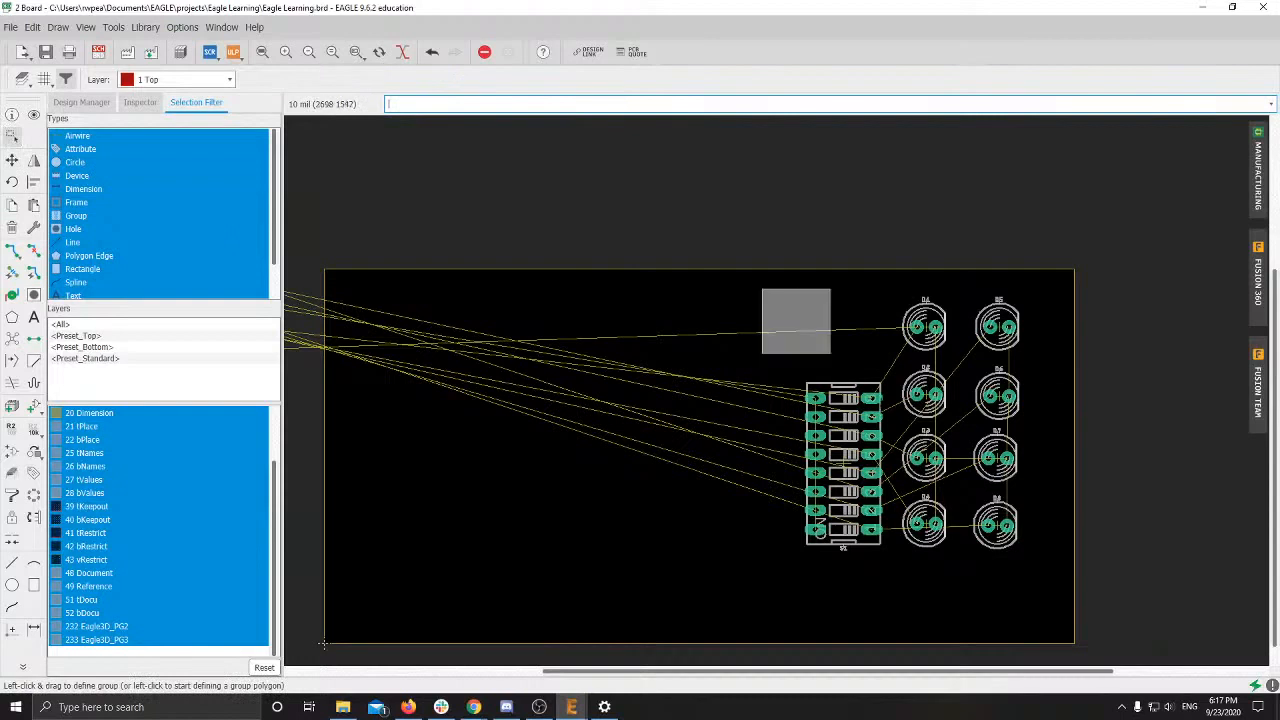
Step: Move the grouped DIP switch and LEDs D1 to D8 about 230 mil away from the board's right edge
click(12, 160)
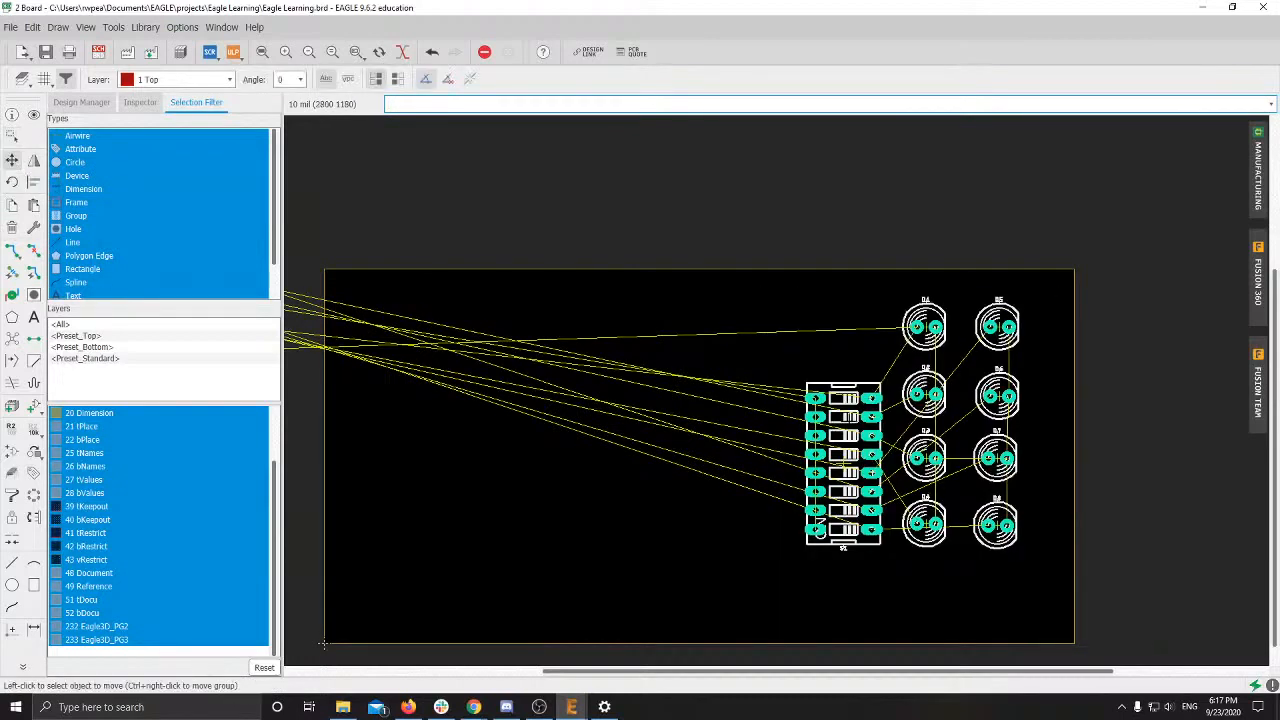
click(876, 472)
click(876, 472)
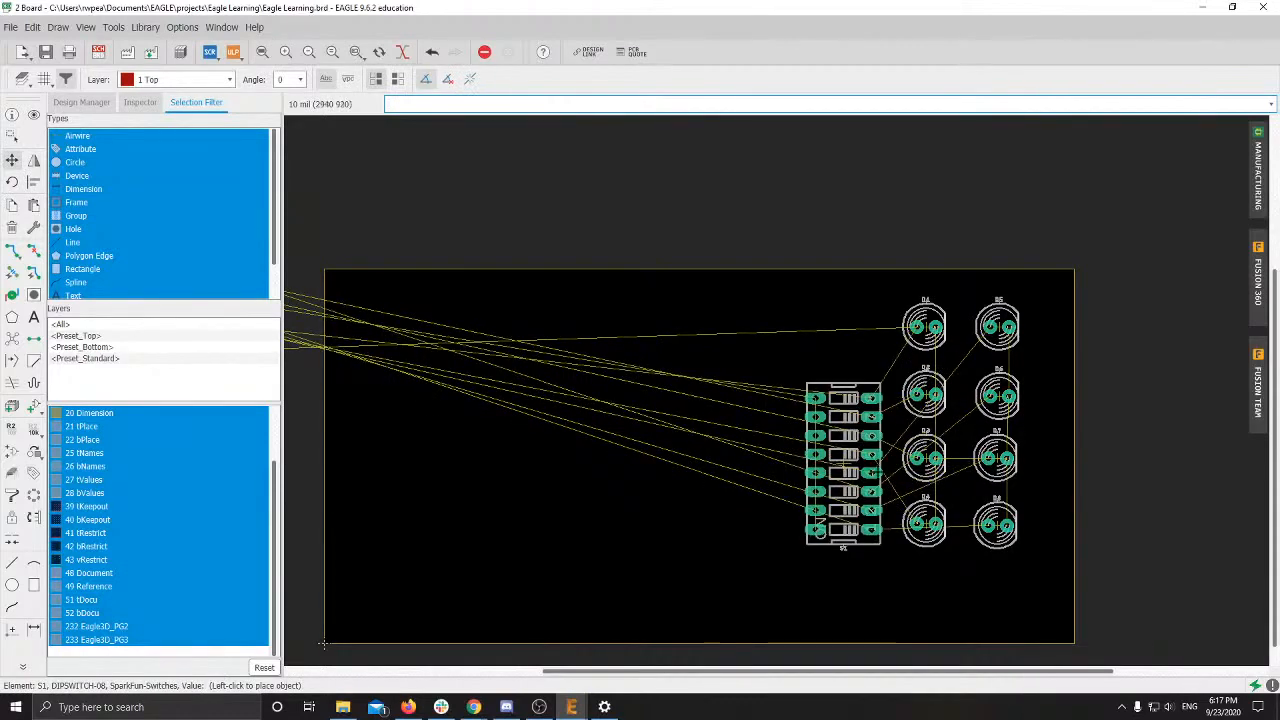
right_click(1037, 408)
click(1054, 416)
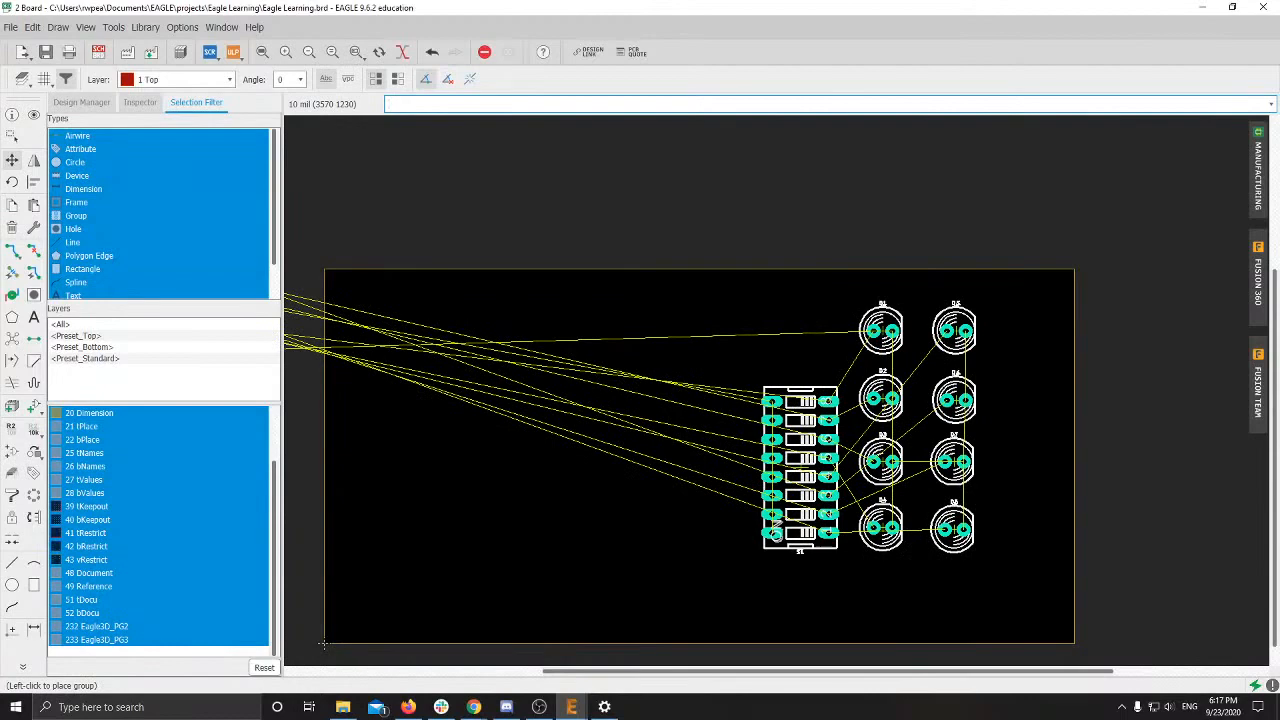
click(994, 412)
scroll(843, 411, down, 4)
middle_drag(677, 411, 846, 397)
scroll(846, 396, up, 4)
middle_drag(336, 337, 503, 337)
click(515, 397)
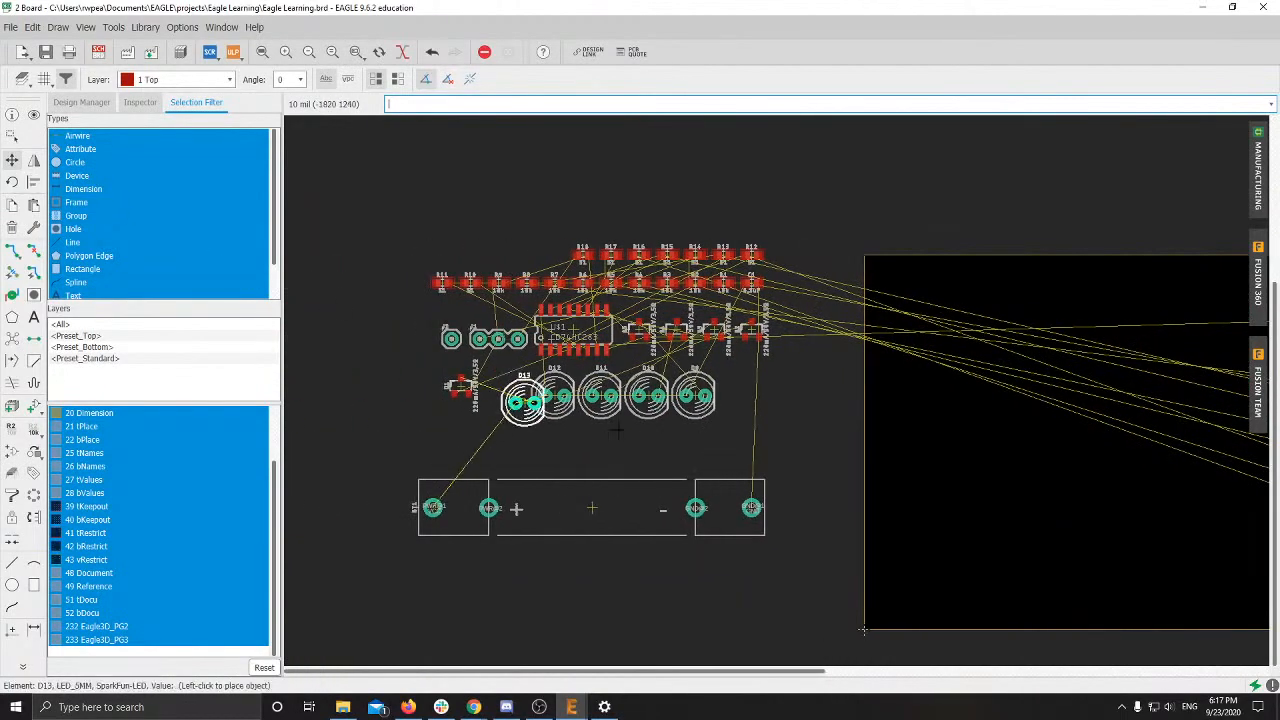
middle_drag(1023, 480, 889, 443)
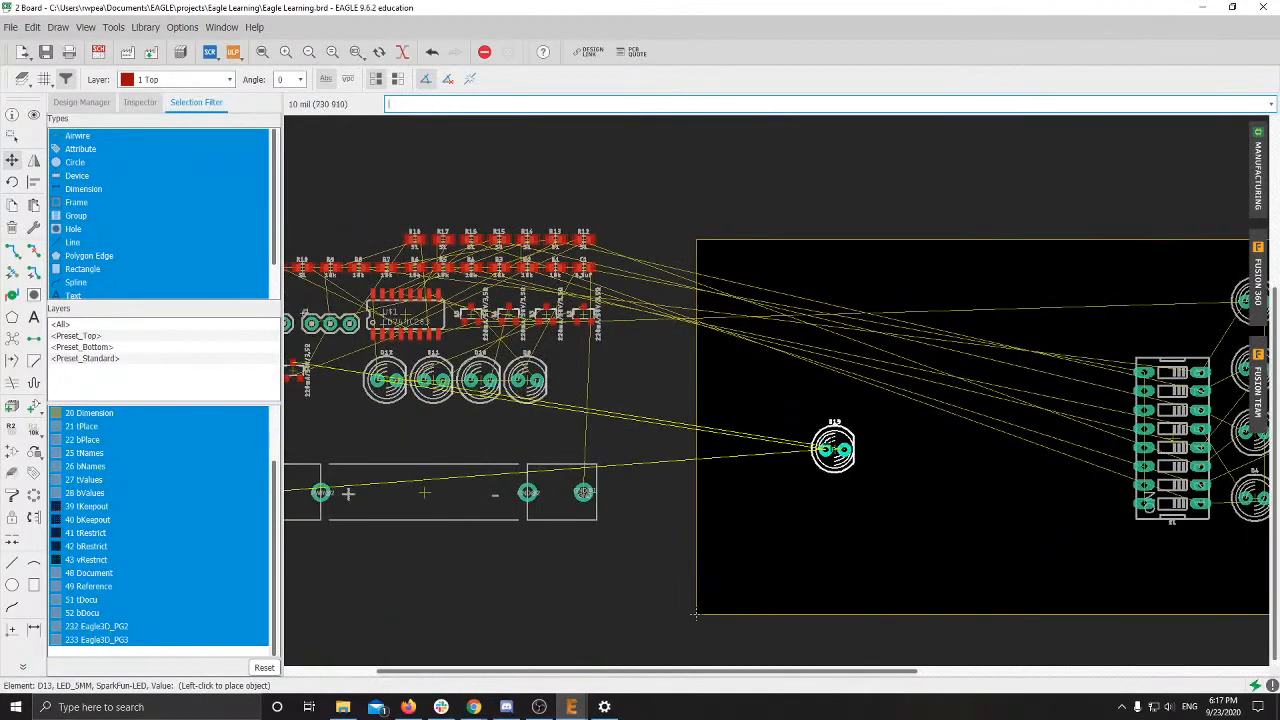
key(Escape)
Step: Move LED D9 into the board's upper right corner at about (3830, 1760) mil to start a third LED column
middle_drag(696, 614, 680, 608)
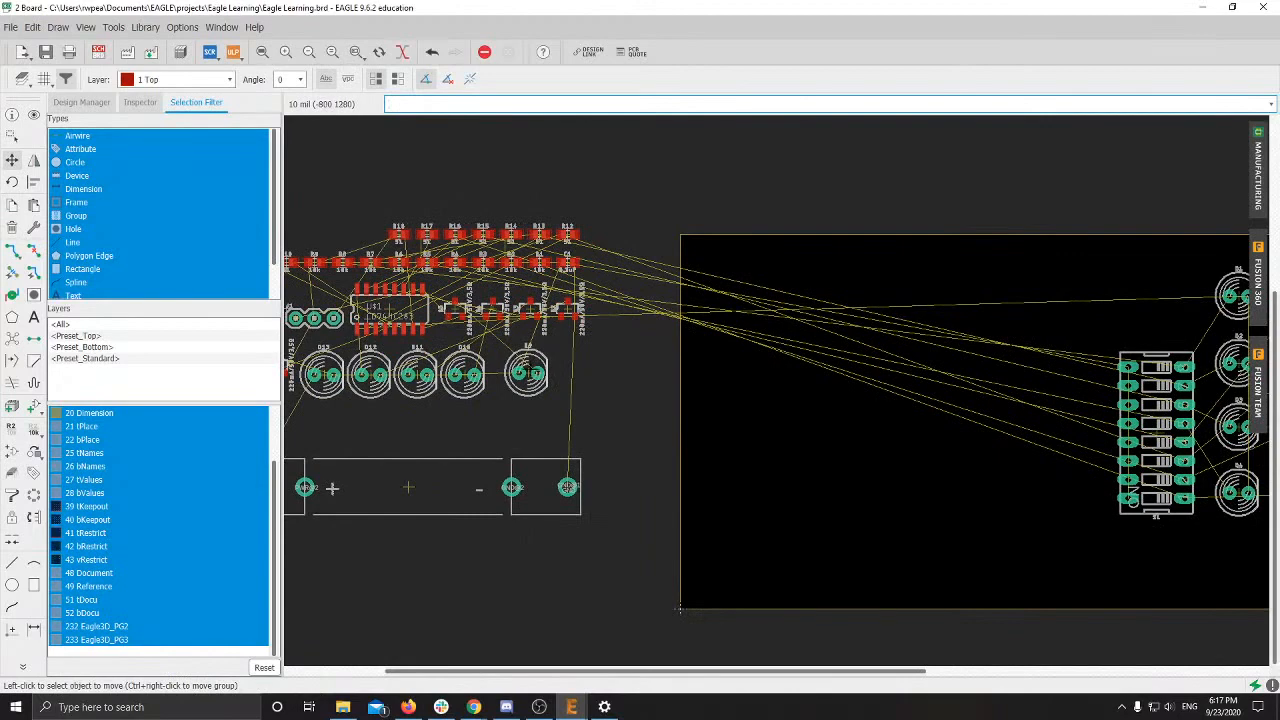
click(530, 371)
middle_drag(950, 410, 242, 428)
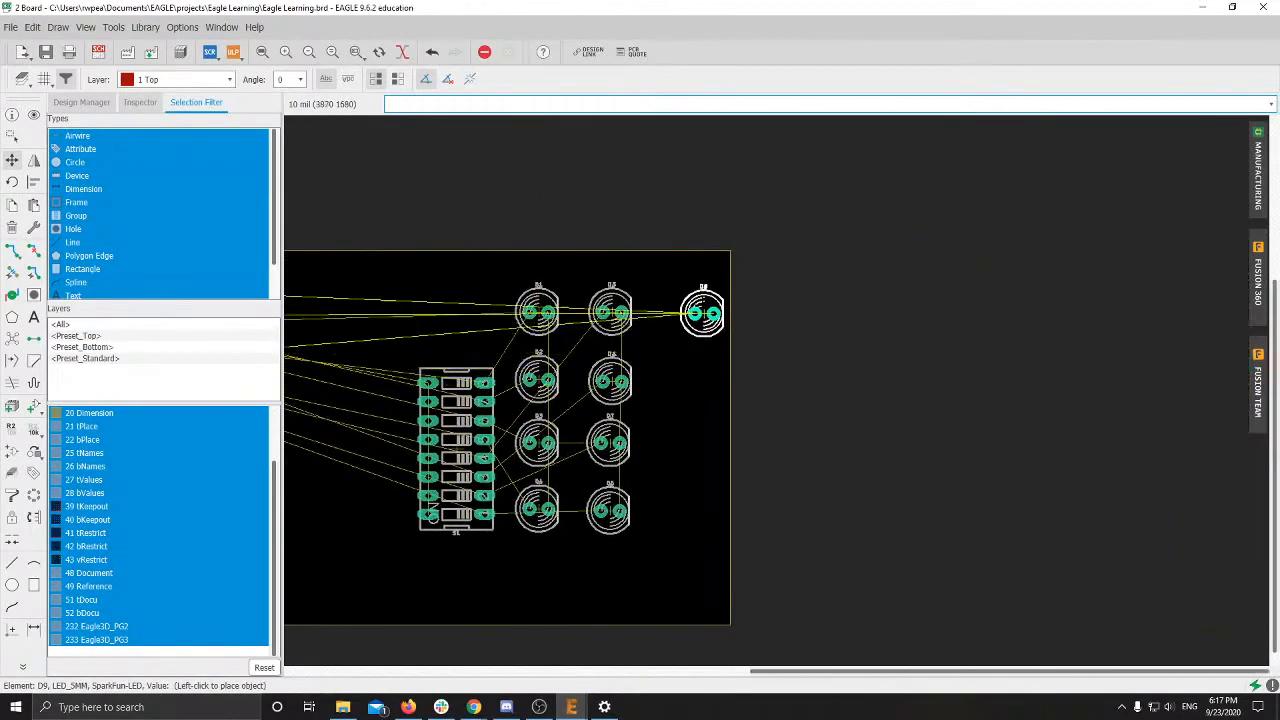
click(701, 294)
Step: Move LED D10 directly below D9 along the board's right edge, at about (3830, 1440) mil
middle_drag(361, 336, 909, 373)
scroll(909, 373, down, 2)
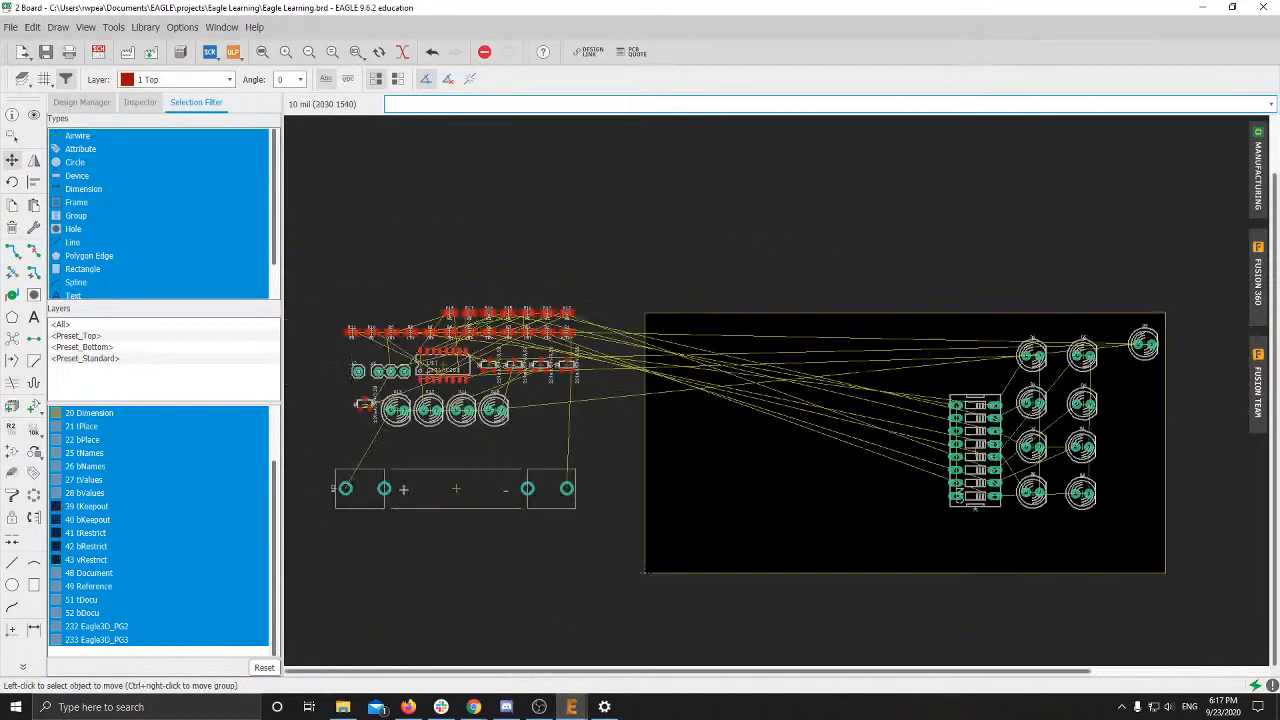
middle_drag(505, 397, 757, 392)
scroll(753, 392, up, 3)
click(744, 406)
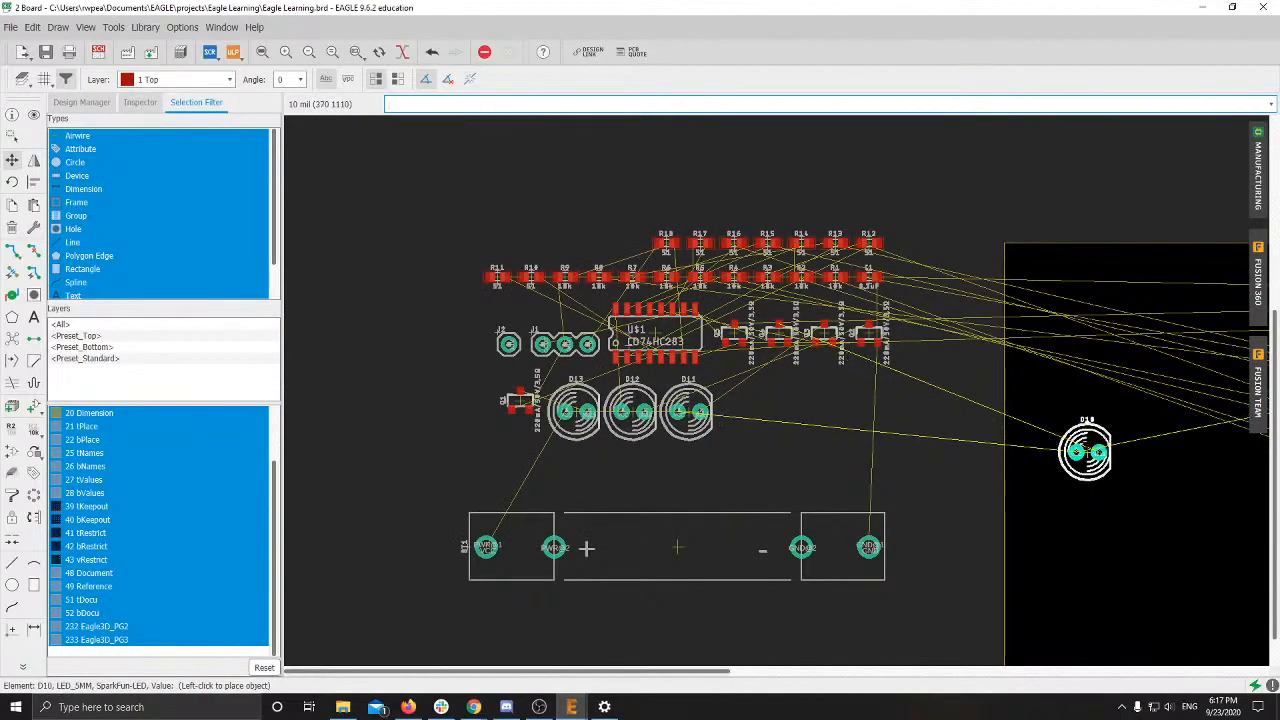
middle_drag(1087, 452, 211, 391)
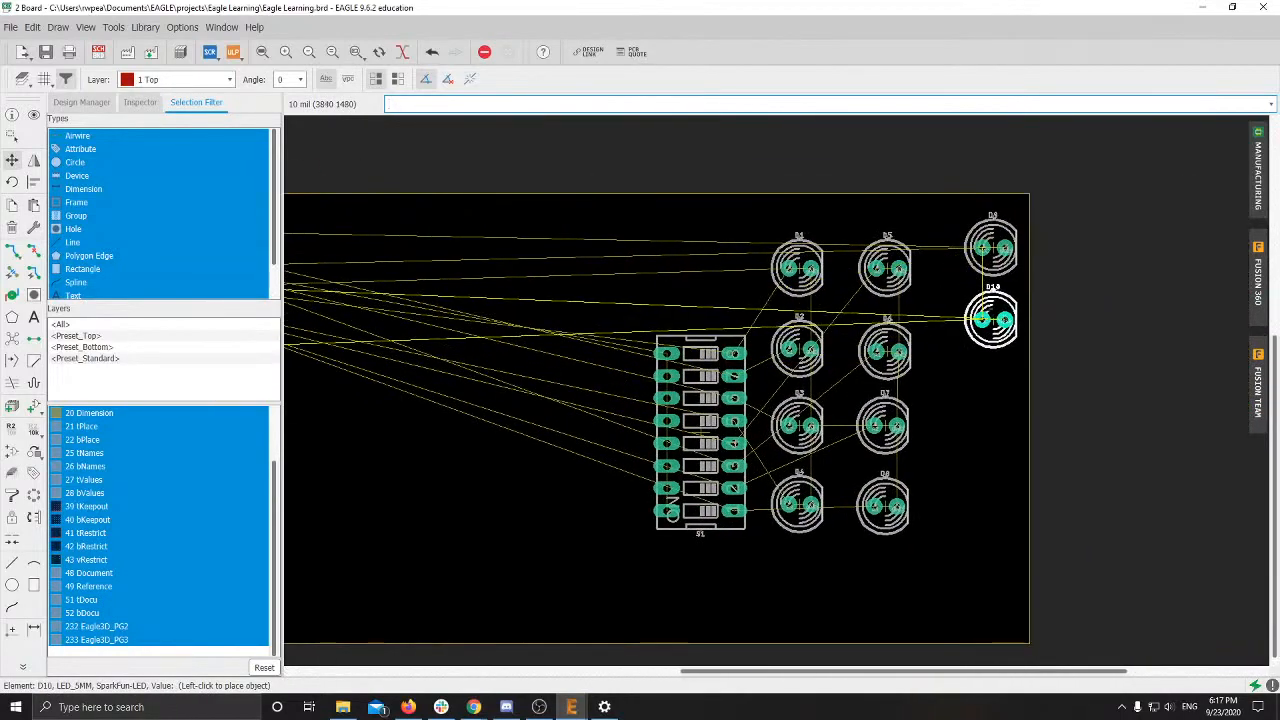
click(992, 320)
Step: Move LED D11 directly below D10 in the third column, at about (3840, 1110) mil
scroll(425, 377, left, 5)
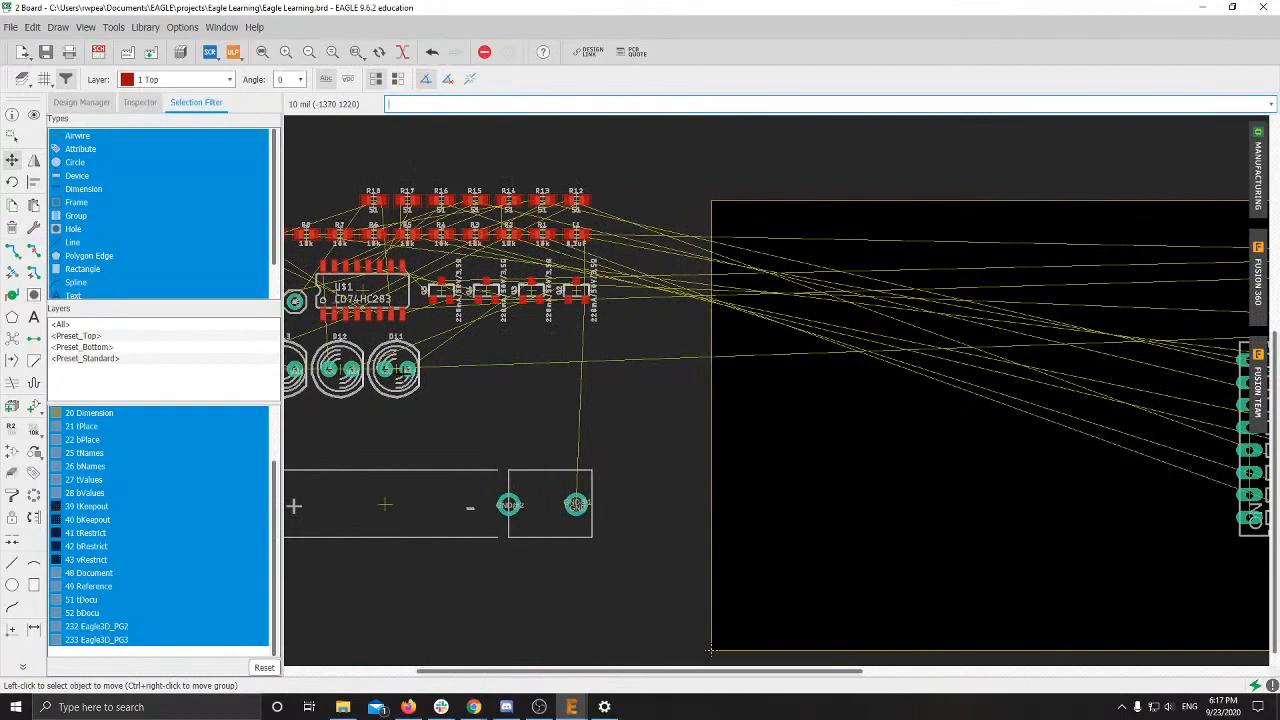
click(400, 371)
middle_drag(1001, 377, 366, 334)
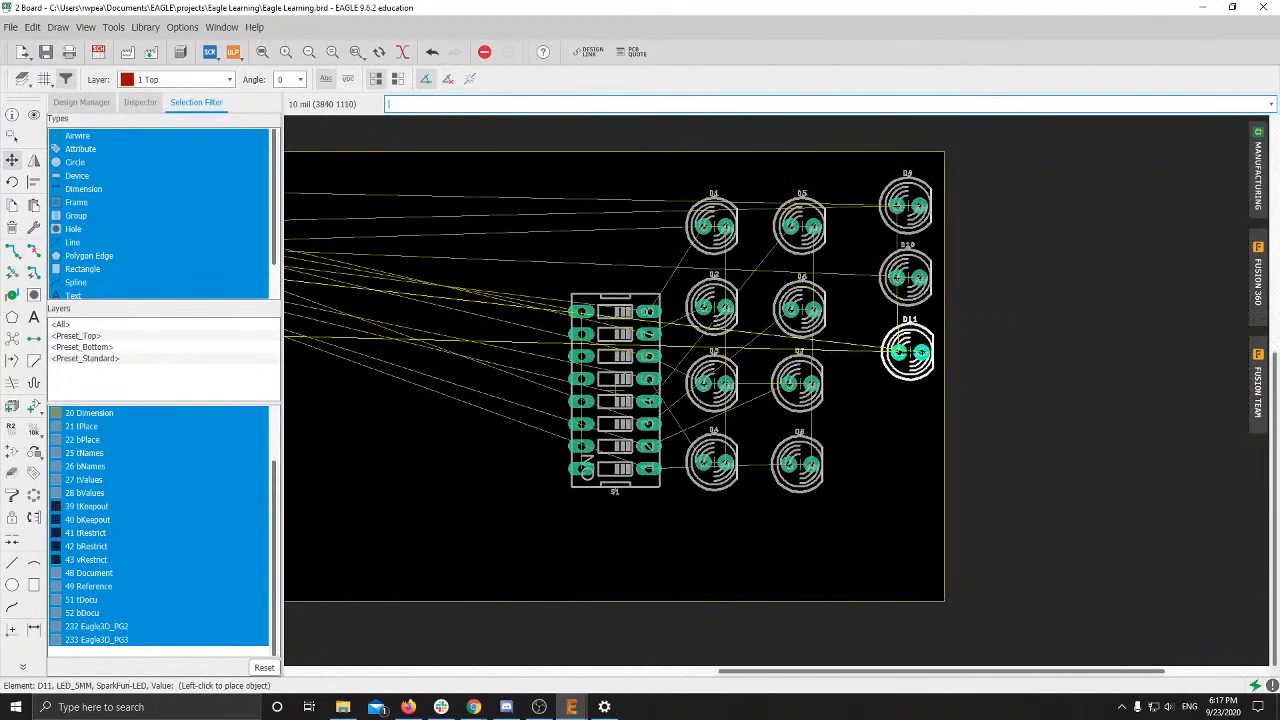
click(907, 352)
Step: Move LED D12 directly below D11 in the third column, at about (3830, 740) mil
scroll(907, 352, left, 5)
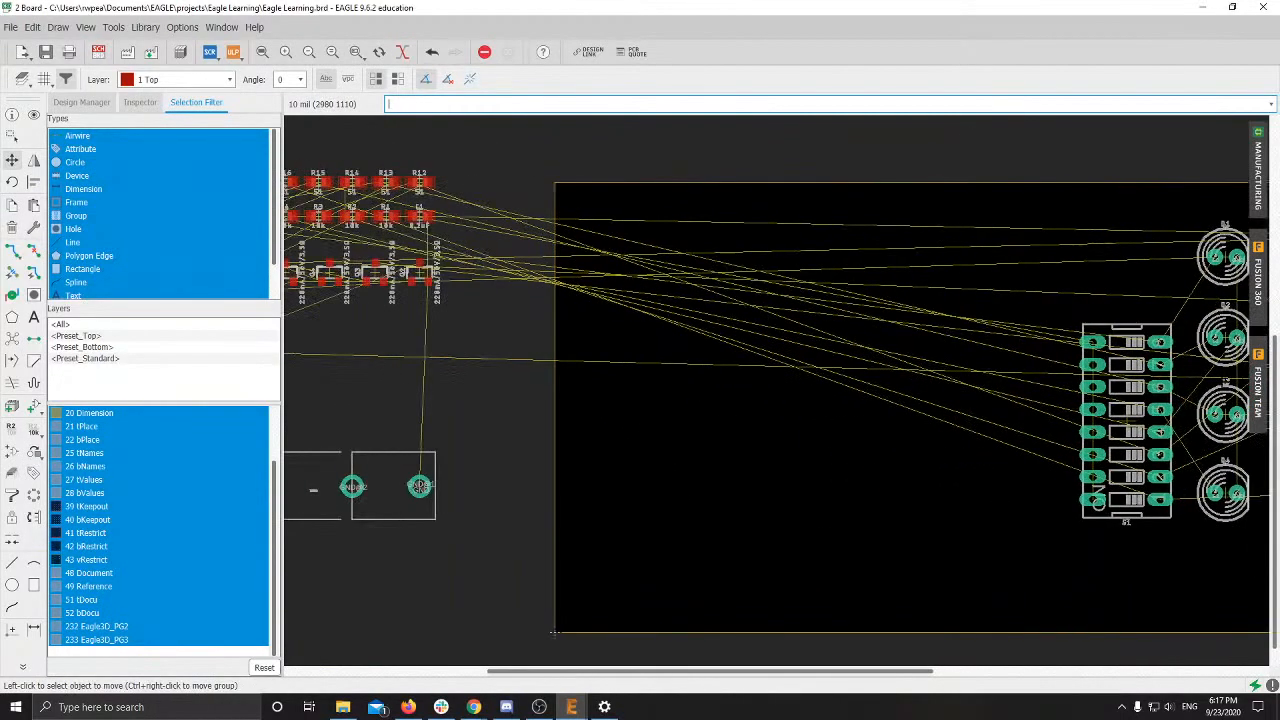
middle_drag(598, 625, 704, 604)
click(335, 324)
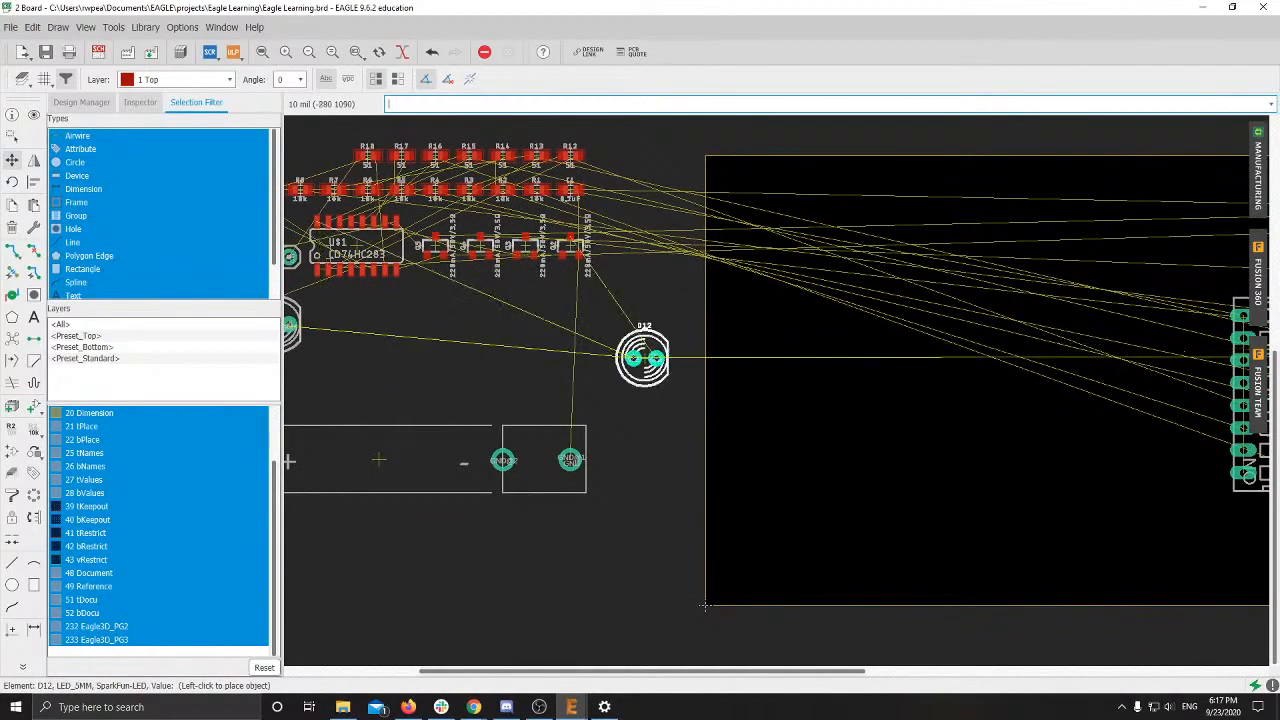
middle_drag(939, 380, 40, 287)
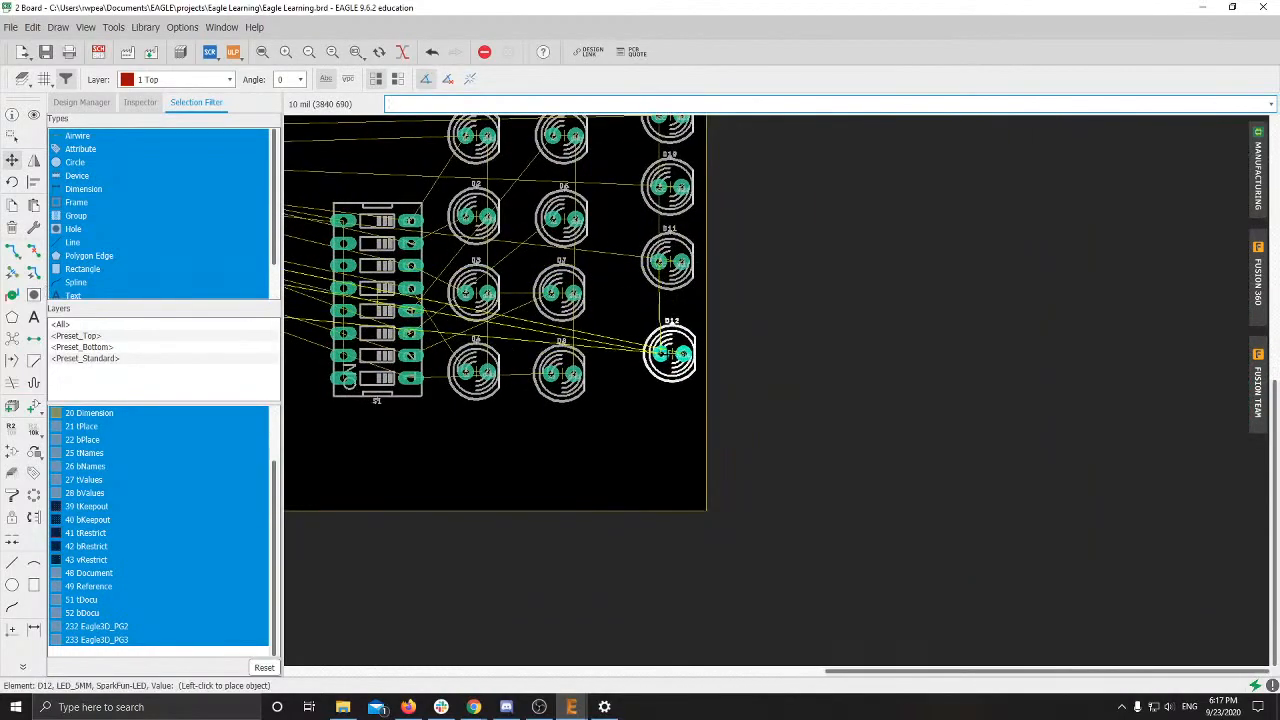
click(670, 342)
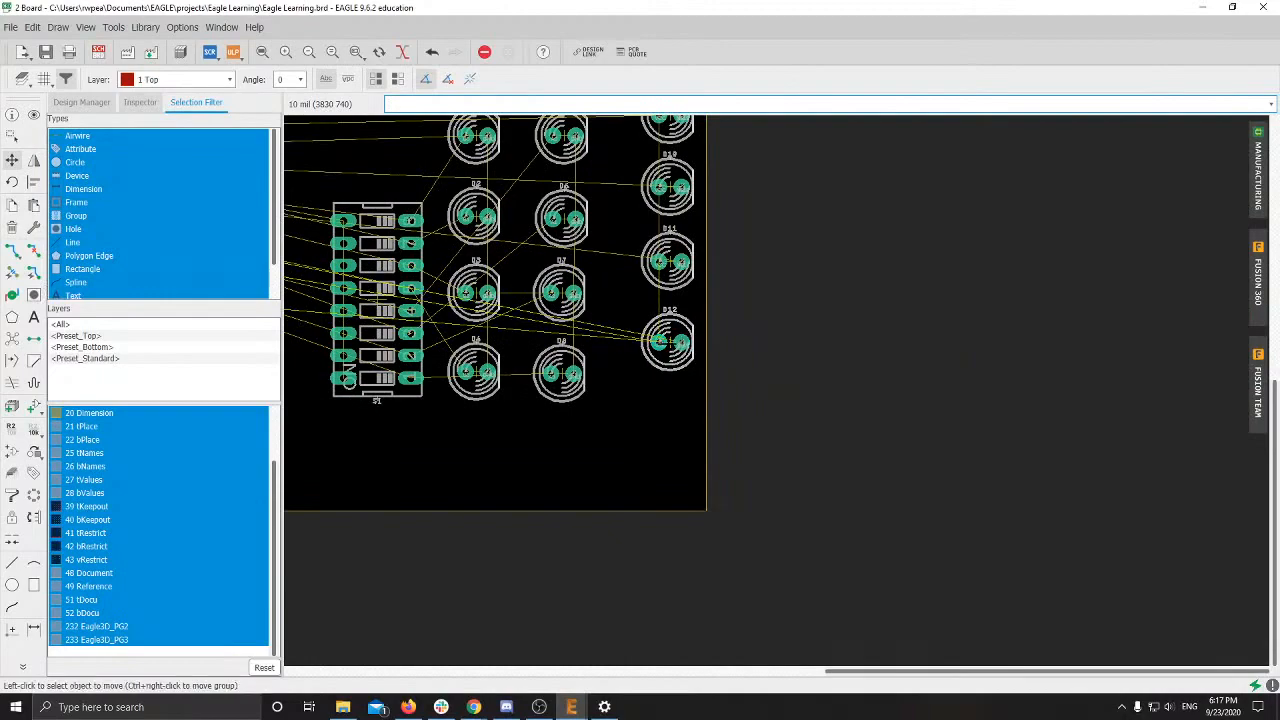
Step: Move LED D13 below D12 to finish the third column near the board's lower right corner, at about (3830, 380) mil
middle_drag(618, 416, 1102, 508)
scroll(1102, 508, down, 2)
middle_drag(384, 371, 600, 369)
scroll(600, 369, up, 2)
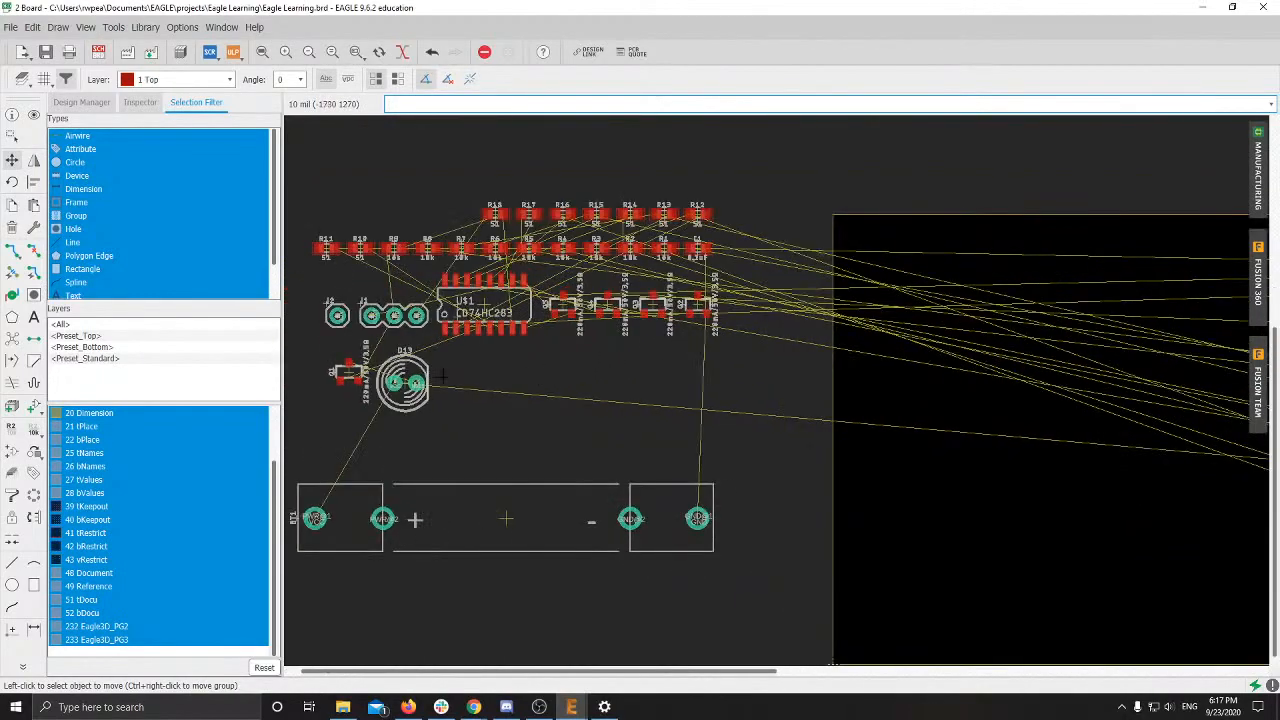
click(404, 382)
middle_drag(1019, 480, 391, 394)
scroll(643, 460, up, 1)
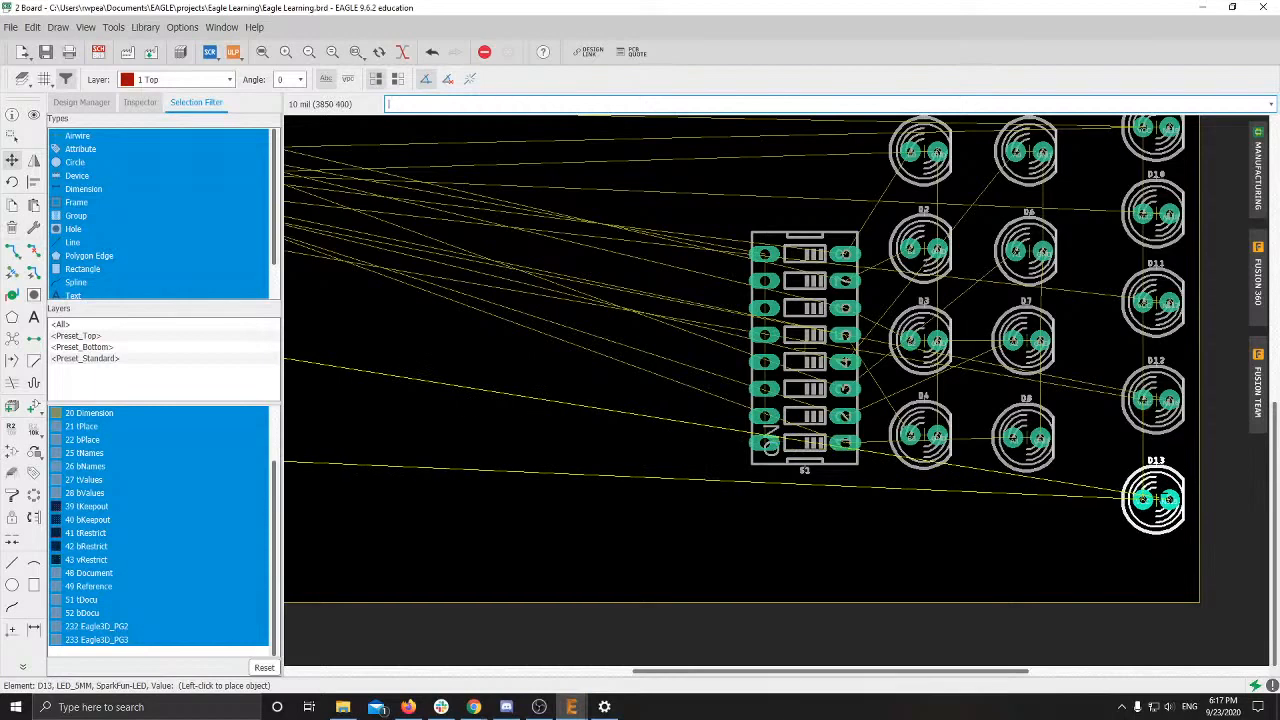
click(1156, 505)
Step: Run Ratsnest again to recalculate the airwires with LEDs D9 to D13 on the board
scroll(1156, 505, down, 5)
scroll(969, 459, up, 3)
scroll(918, 458, down, 1)
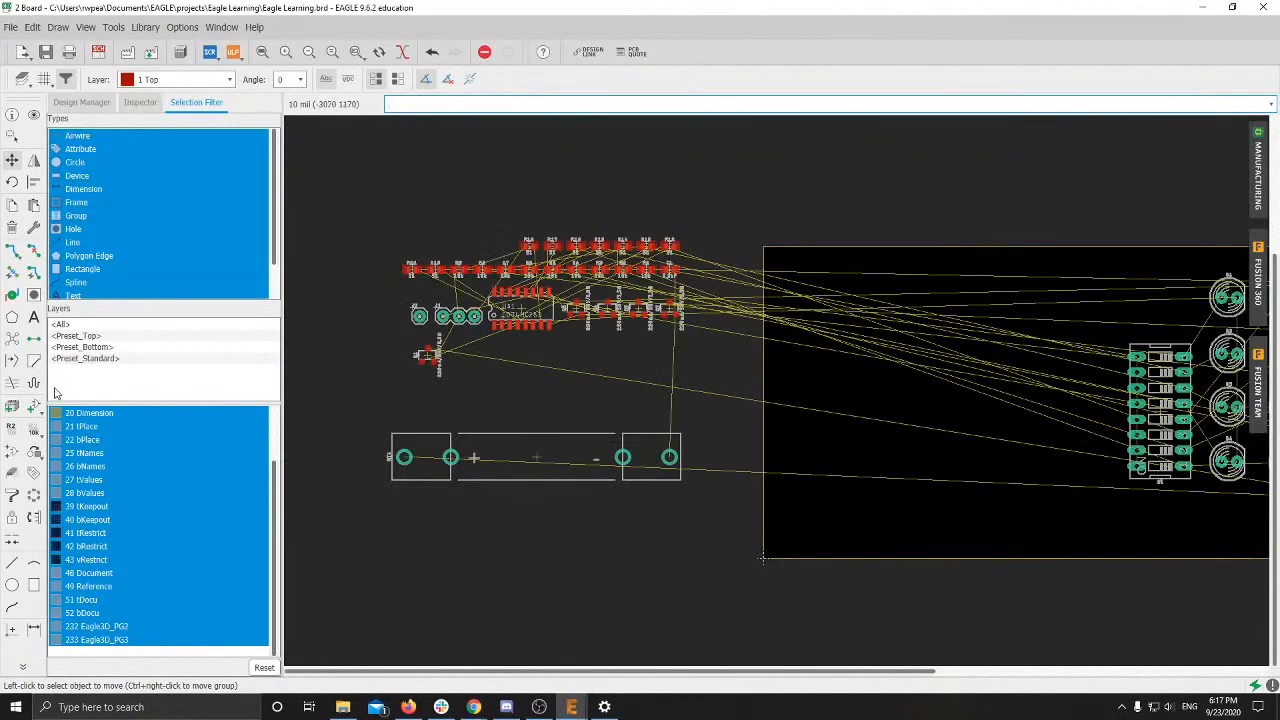
click(12, 340)
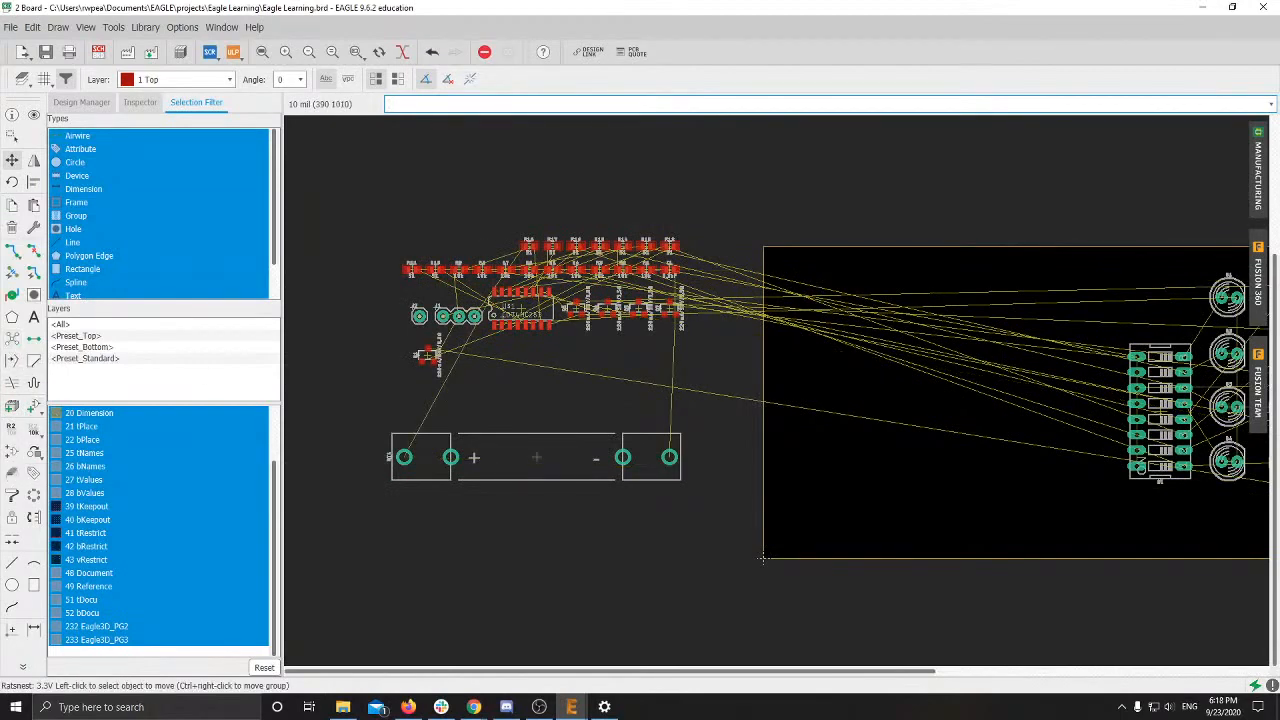
middle_drag(762, 558, 490, 562)
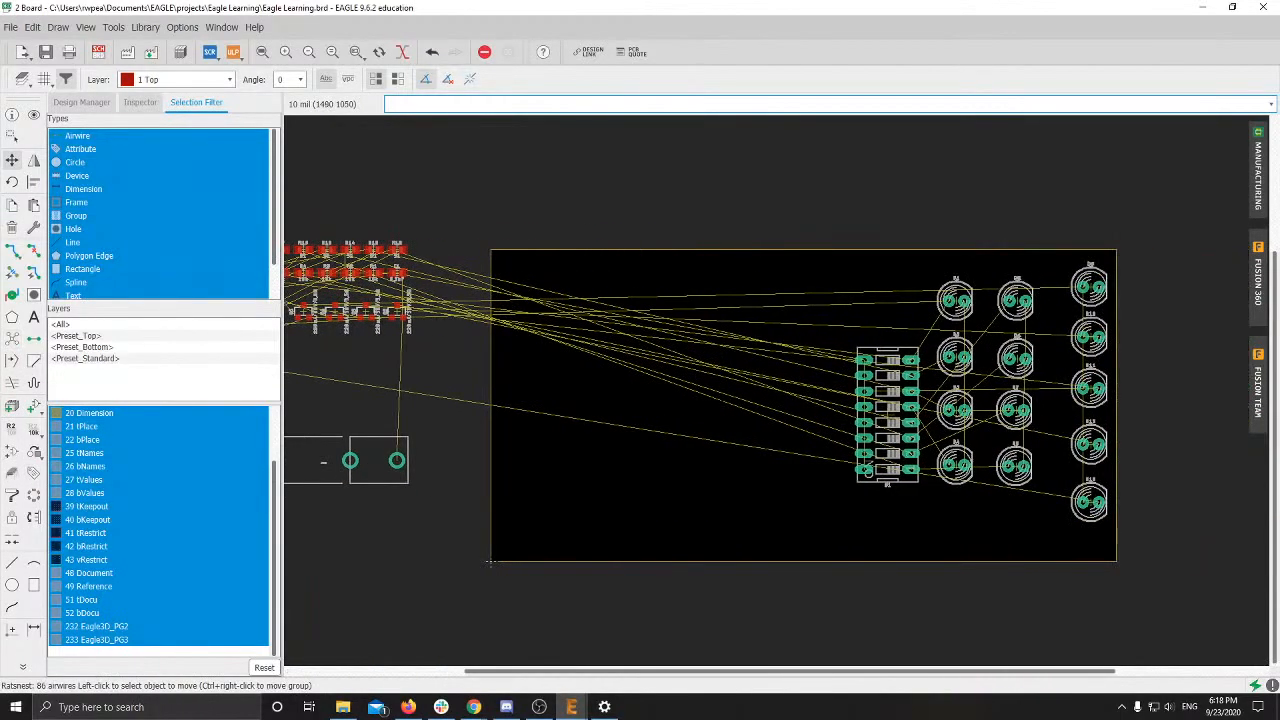
scroll(1066, 395, up, 3)
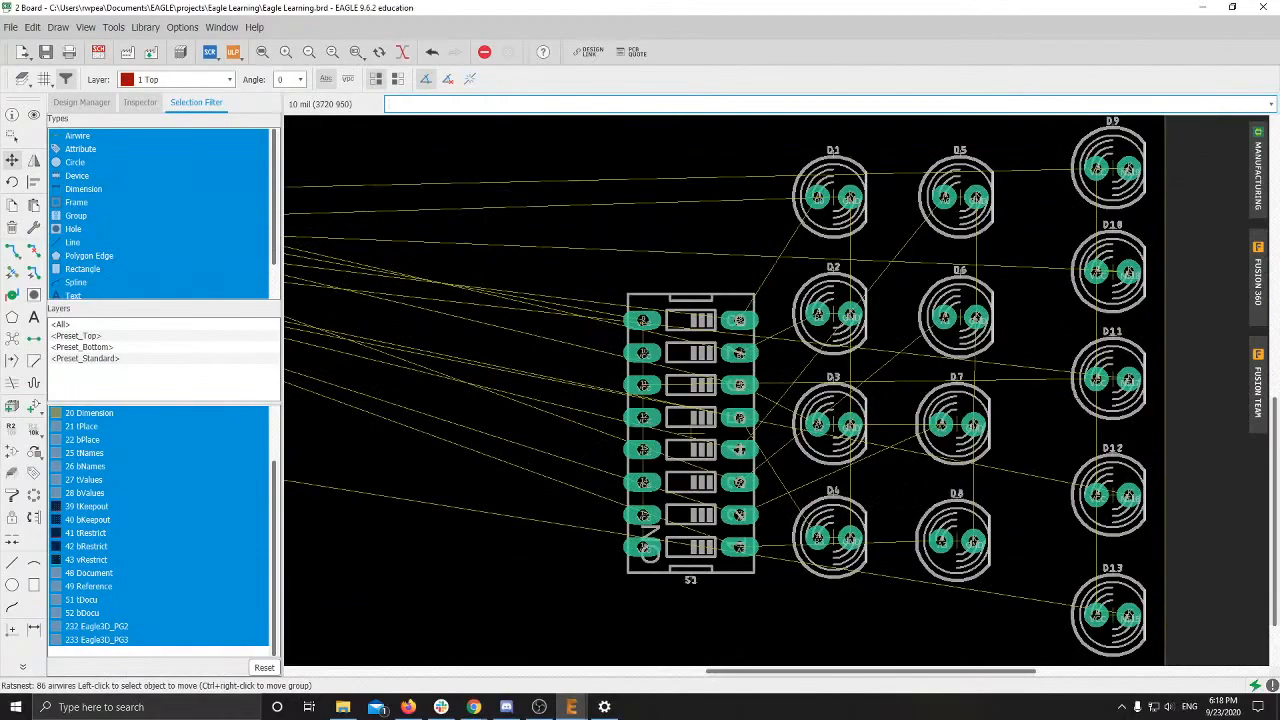
Step: Consult the example placement slide in Google Slides for where the remaining components go, and return to the board
scroll(1100, 420, up, 3)
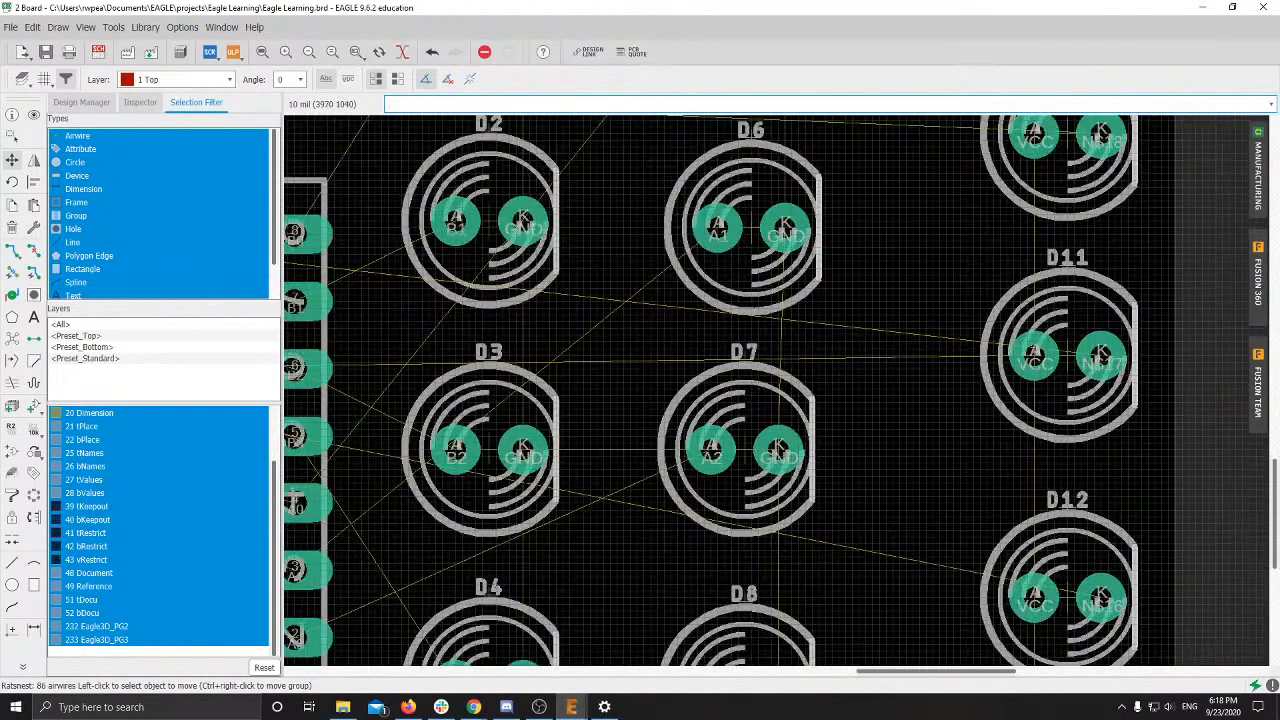
scroll(1072, 405, down, 5)
middle_drag(648, 278, 1003, 313)
middle_drag(360, 290, 752, 324)
scroll(752, 324, down, 1)
click(459, 319)
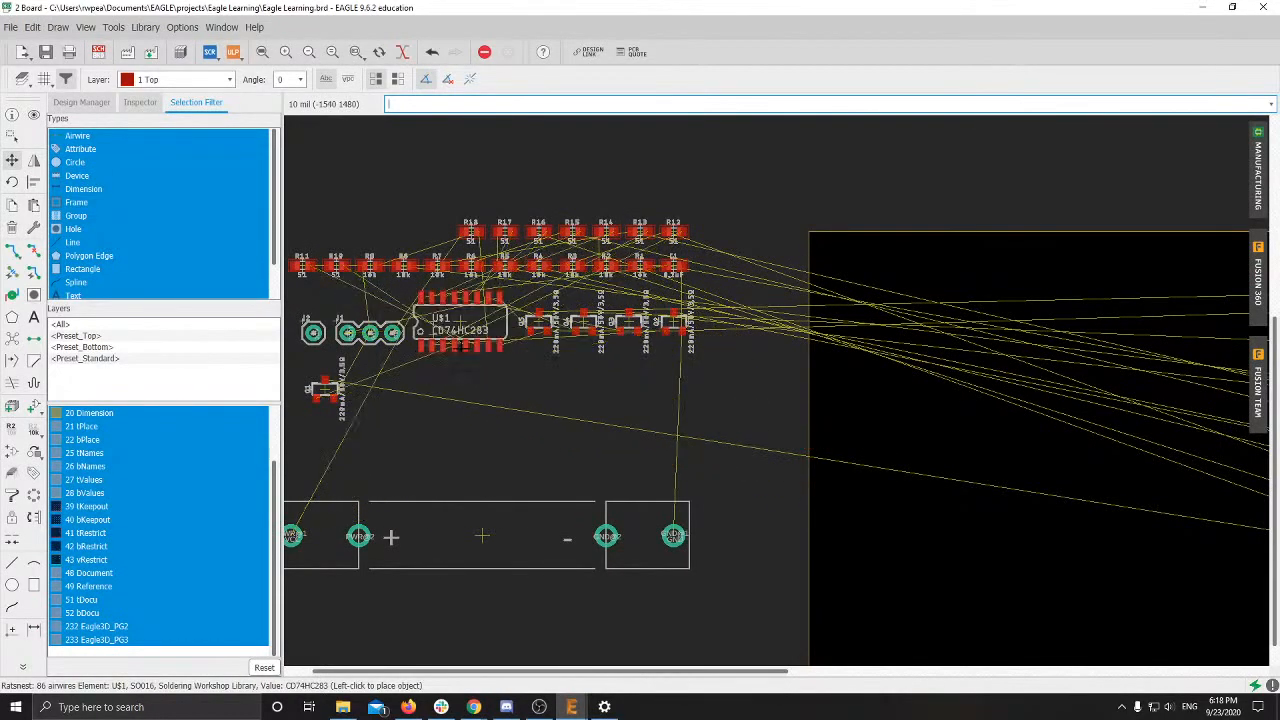
key(alt+Tab)
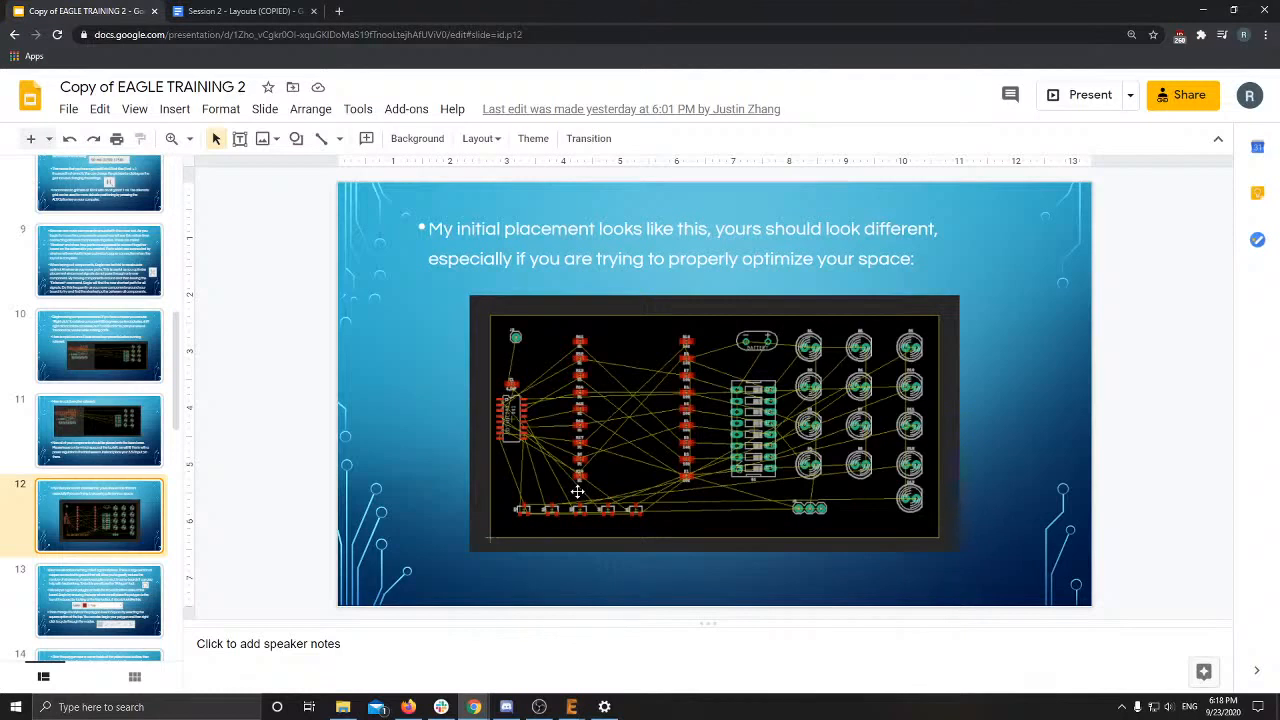
key(alt+Tab)
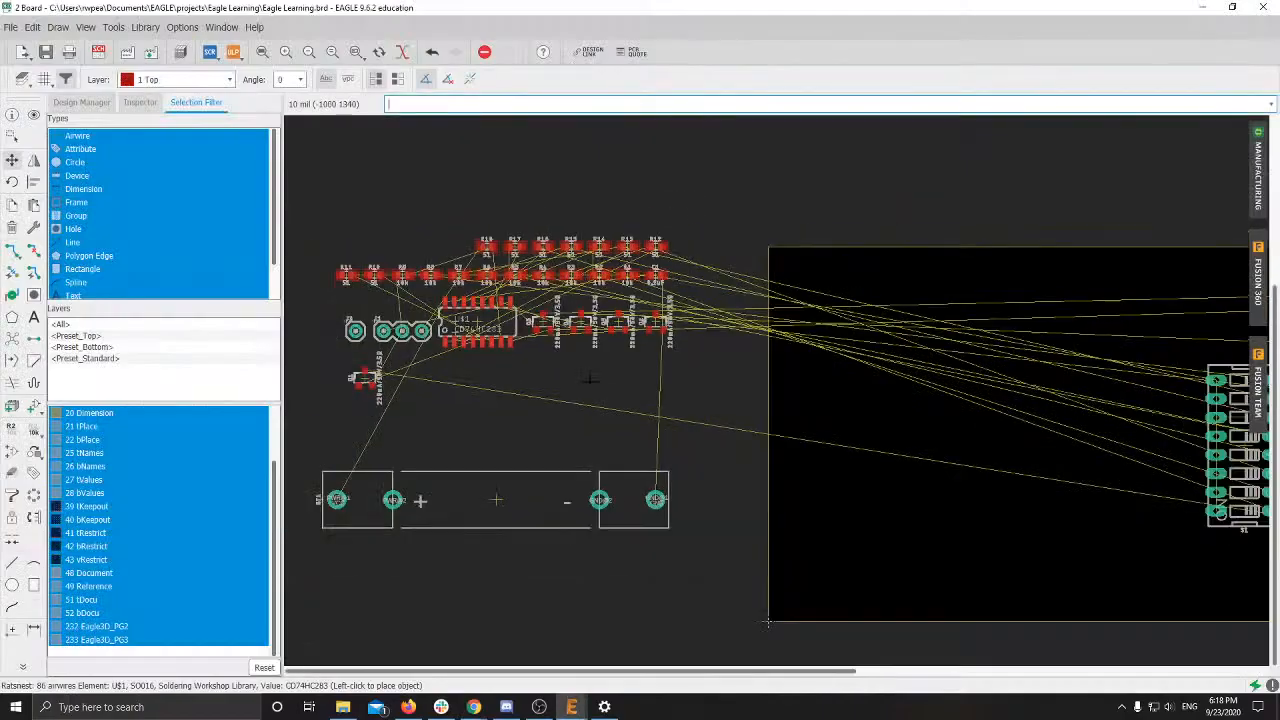
Step: Move transistor Q2 below LED D4 near the board's lower edge, at about (2990, 160) mil
scroll(716, 409, up, 3)
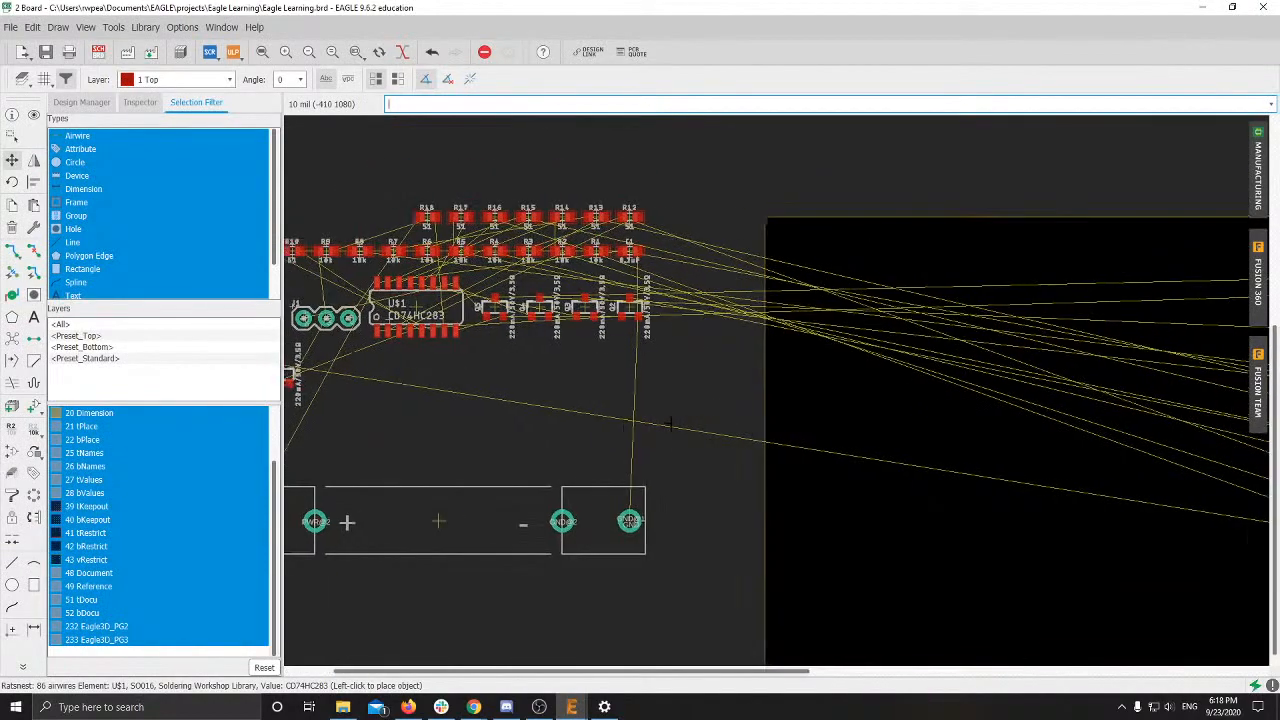
click(628, 307)
middle_drag(1066, 534, 529, 408)
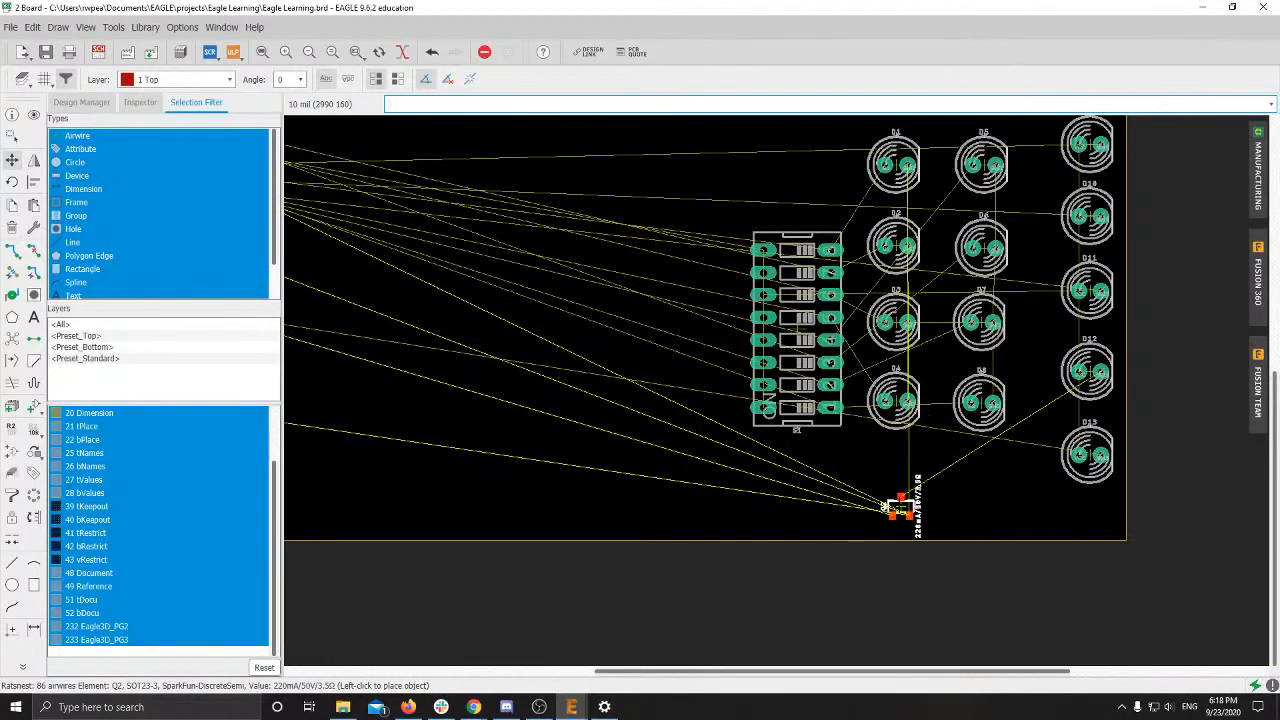
click(901, 507)
Step: Move transistor Q3 directly to the right of Q2 along the board's lower edge, at about (3230, 150) mil
middle_drag(500, 480, 1070, 488)
scroll(1070, 488, down, 2)
scroll(712, 302, up, 3)
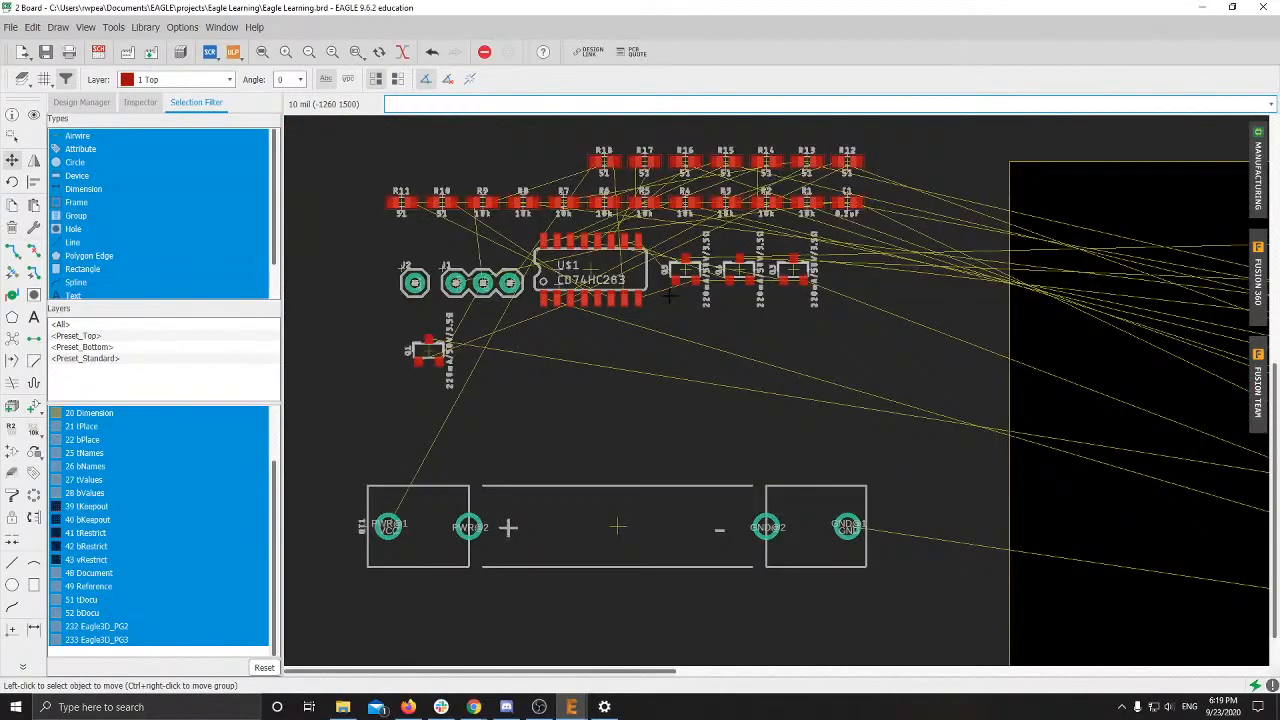
scroll(670, 296, up, 1)
click(818, 268)
middle_drag(1086, 474, 412, 305)
scroll(440, 312, up, 1)
scroll(745, 425, down, 4)
middle_drag(820, 445, 371, 348)
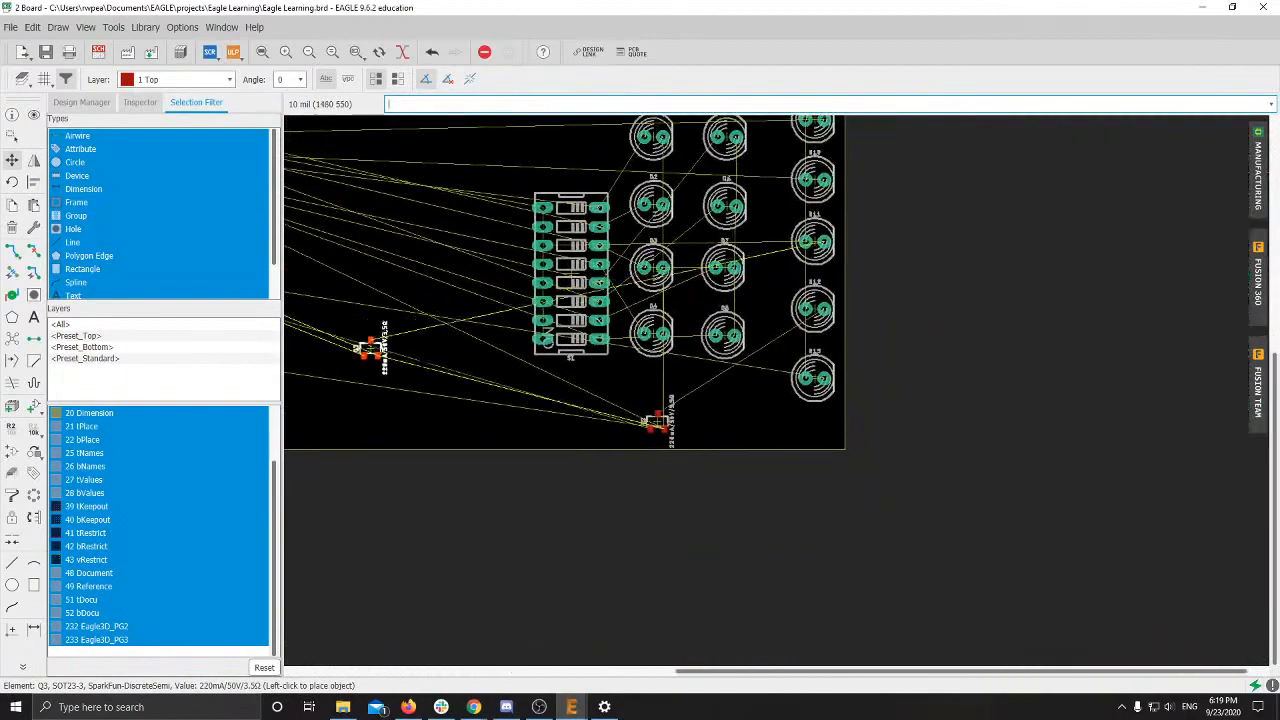
scroll(711, 425, up, 2)
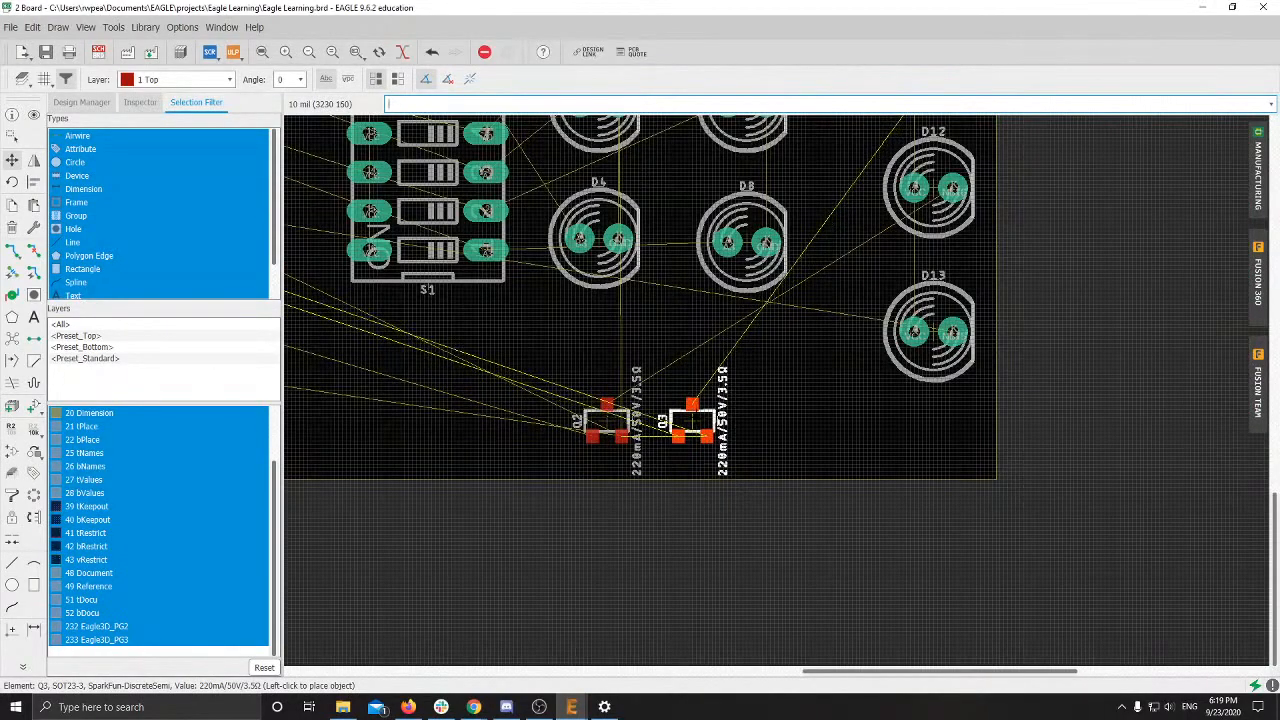
click(692, 421)
Step: Move transistor Q4 to the right of Q3 in the row along the lower edge, at about (3420, 160) mil
scroll(608, 408, down, 6)
middle_drag(410, 291, 601, 296)
scroll(594, 281, up, 5)
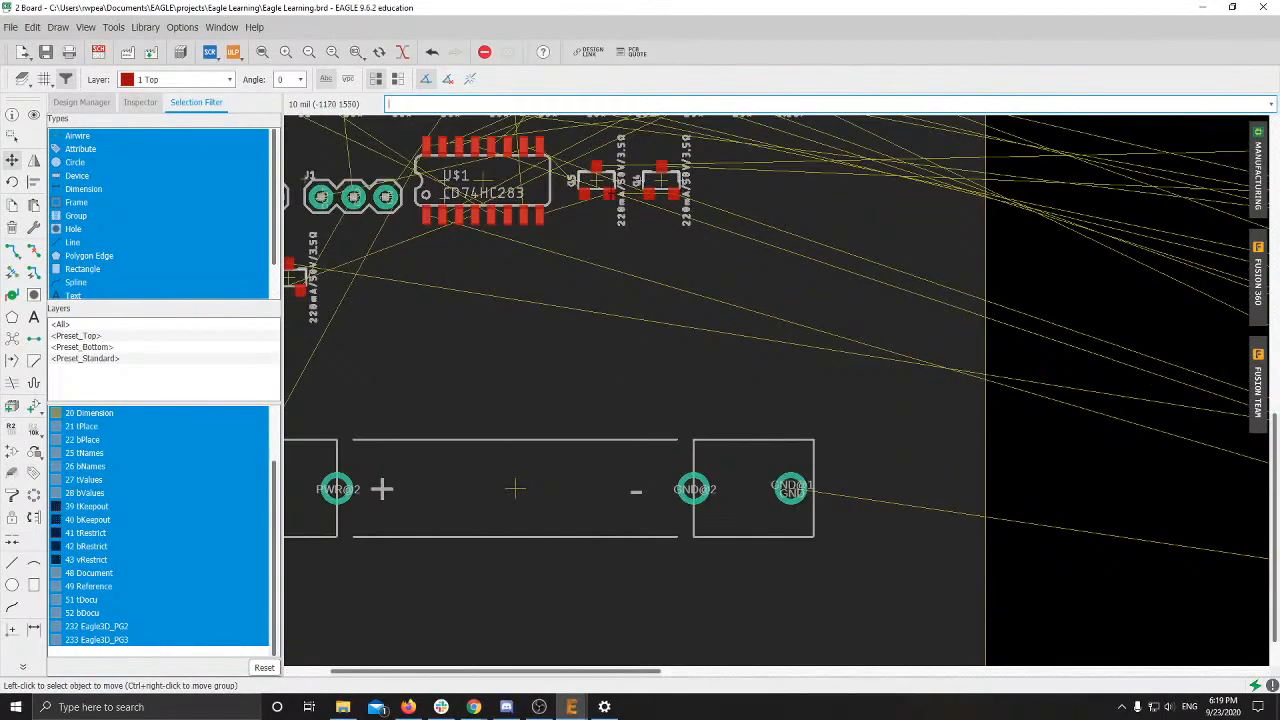
click(662, 178)
middle_drag(999, 446, 254, 310)
scroll(250, 292, down, 1)
scroll(500, 350, down, 1)
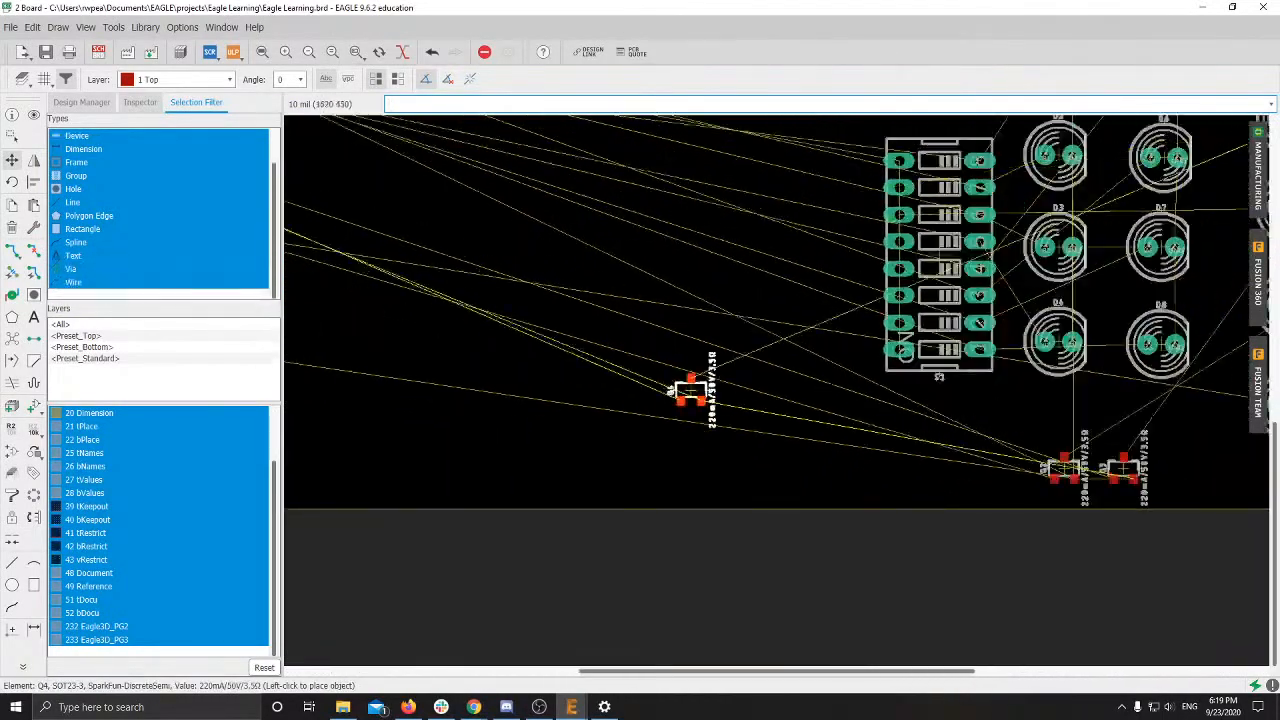
middle_drag(737, 394, 137, 306)
scroll(577, 387, up, 1)
scroll(560, 384, up, 1)
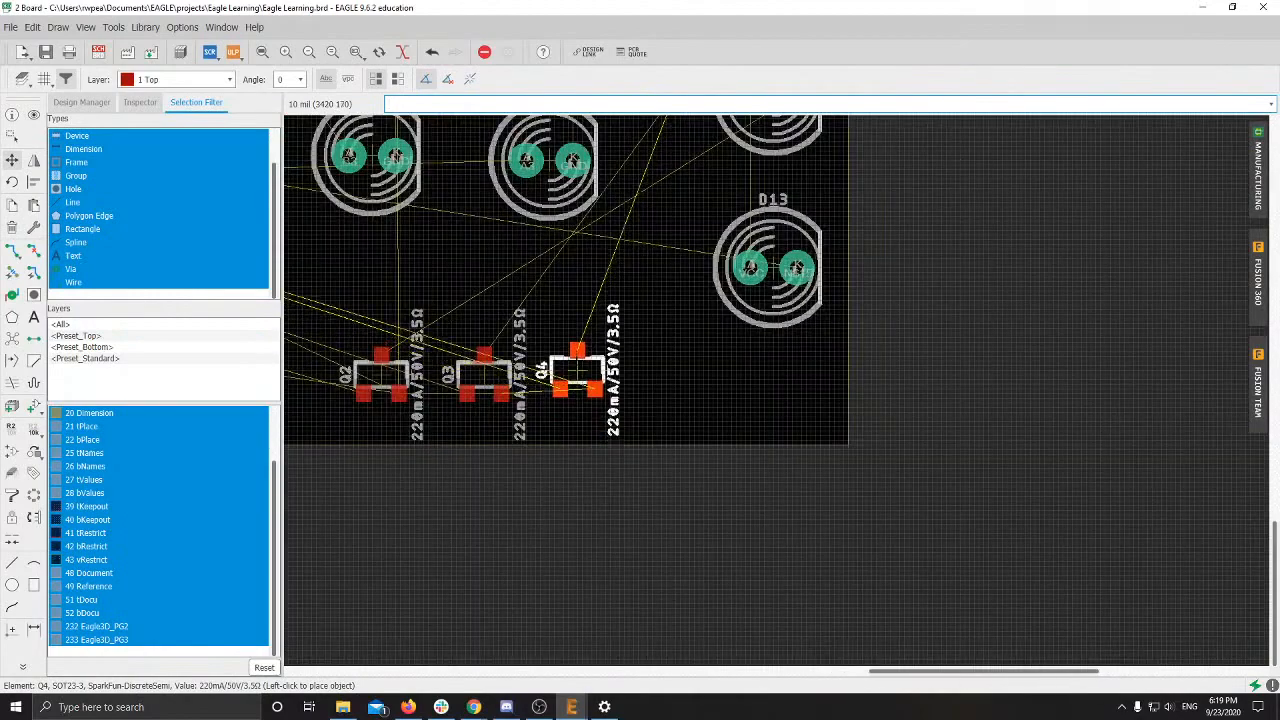
click(577, 376)
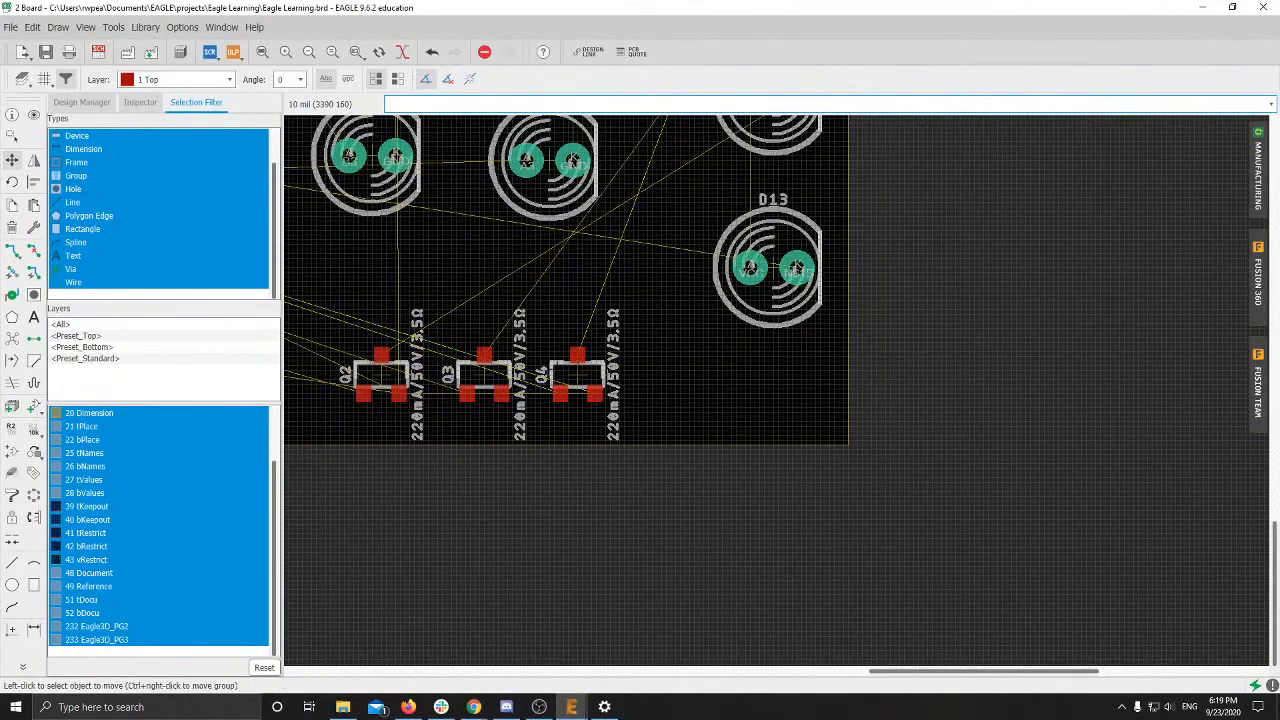
Step: Move transistor Q5 to the right of Q4 in line with the other transistors, at about (3650, 160) mil
scroll(482, 364, down, 3)
middle_drag(340, 355, 1015, 372)
scroll(563, 289, down, 4)
middle_drag(397, 252, 697, 463)
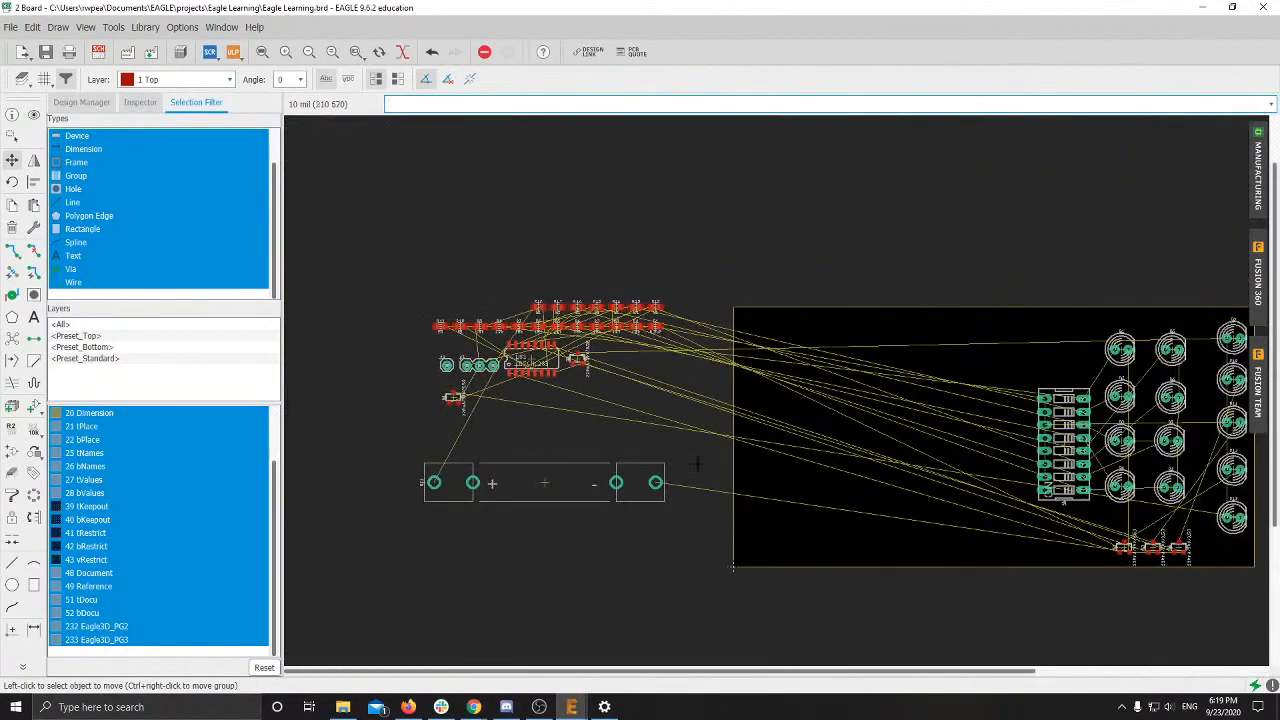
scroll(569, 435, up, 4)
click(583, 280)
scroll(1052, 465, down, 3)
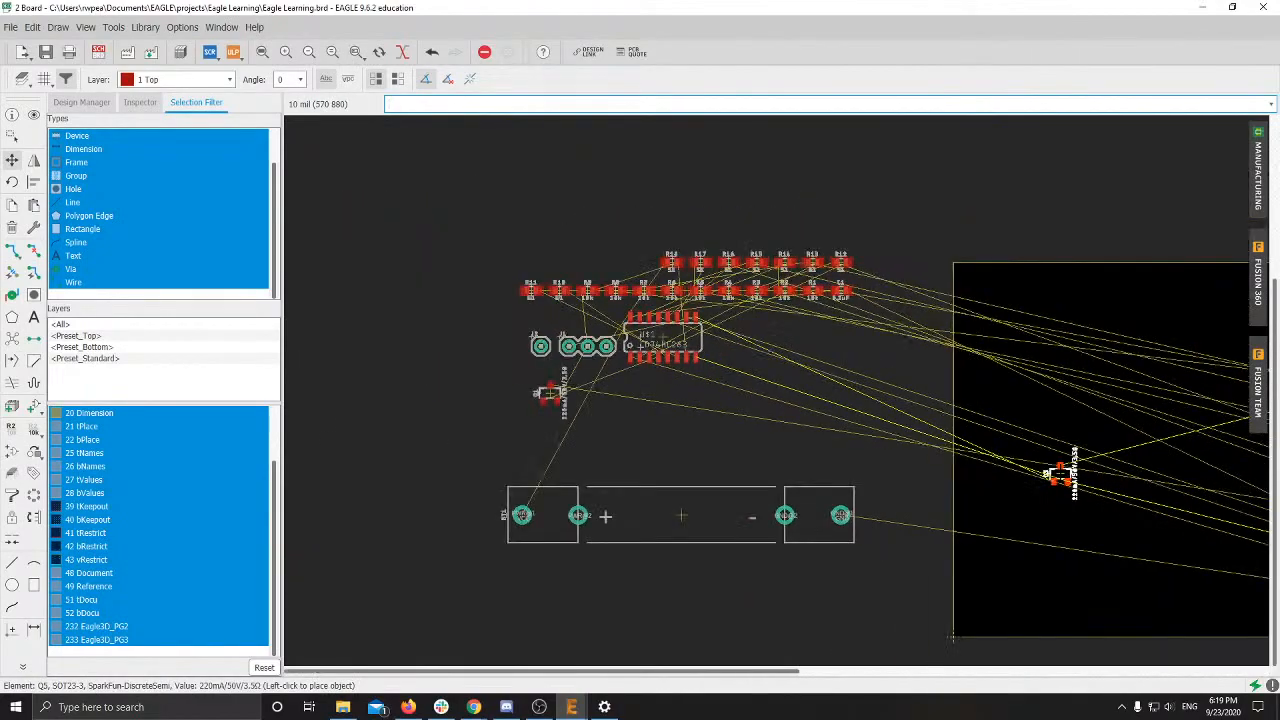
middle_drag(1056, 473, 343, 337)
scroll(700, 437, up, 1)
scroll(775, 478, up, 5)
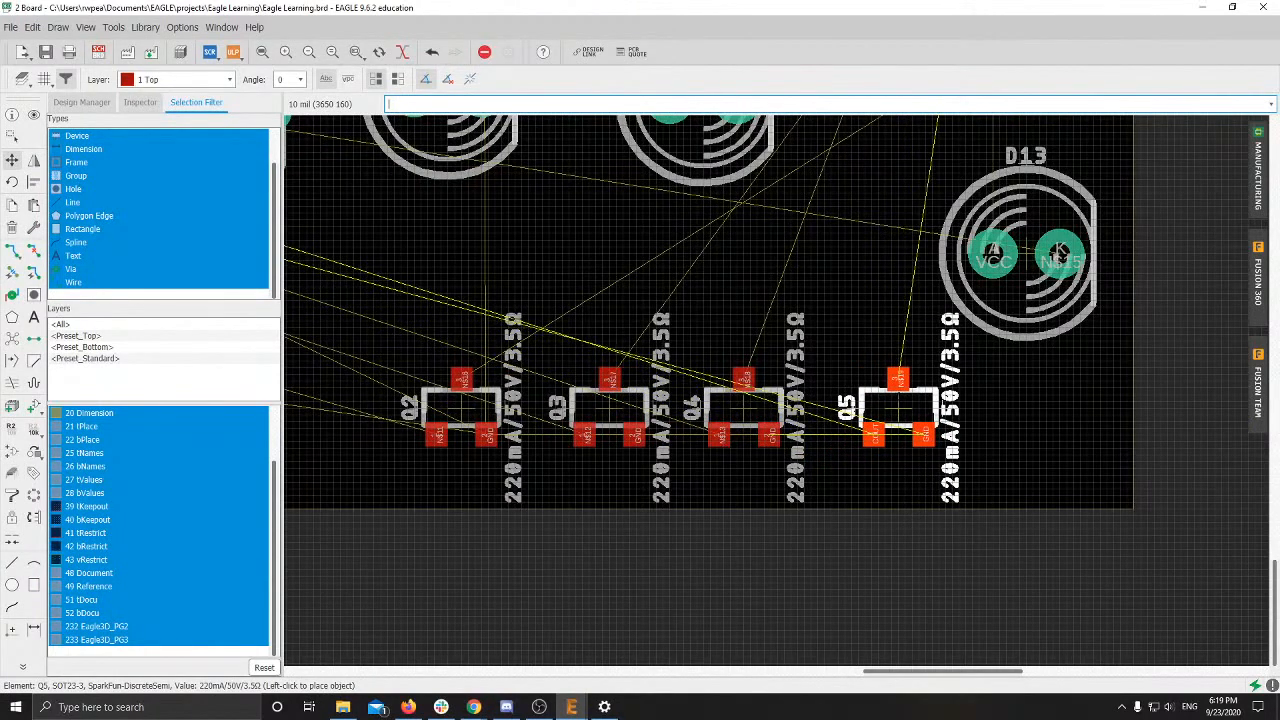
click(898, 406)
Step: Nudge Q4 slightly right to even out the transistor row, and run Ratsnest to recalculate the airwires
click(743, 406)
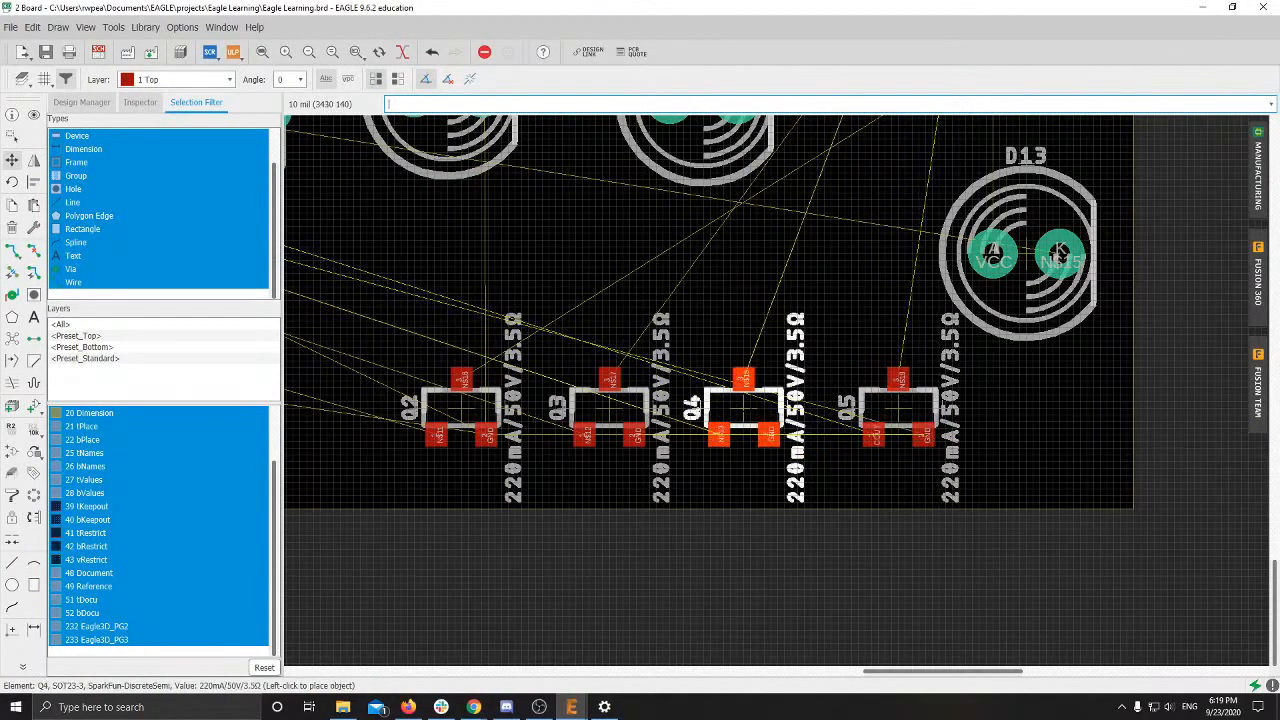
click(750, 406)
scroll(750, 414, down, 5)
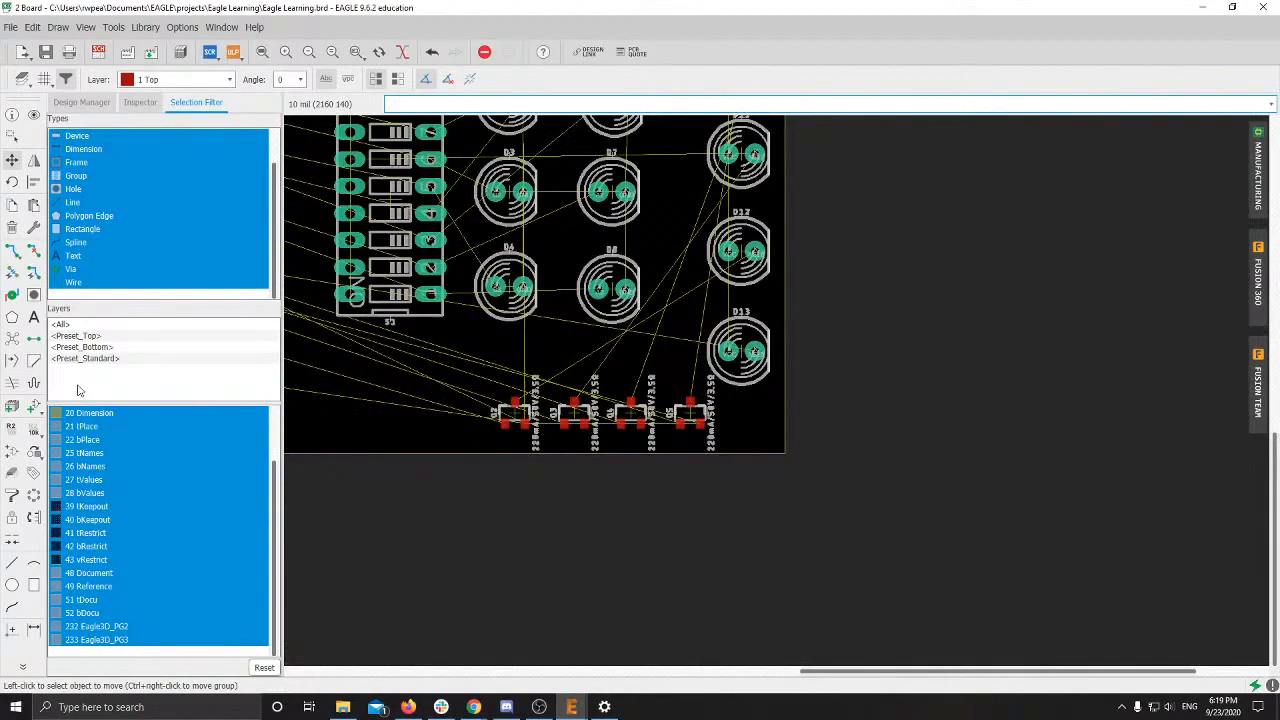
click(12, 339)
Step: Check the example placement slide in Google Slides for the position and orientation of the CD74HC283 chip
scroll(540, 300, down, 4)
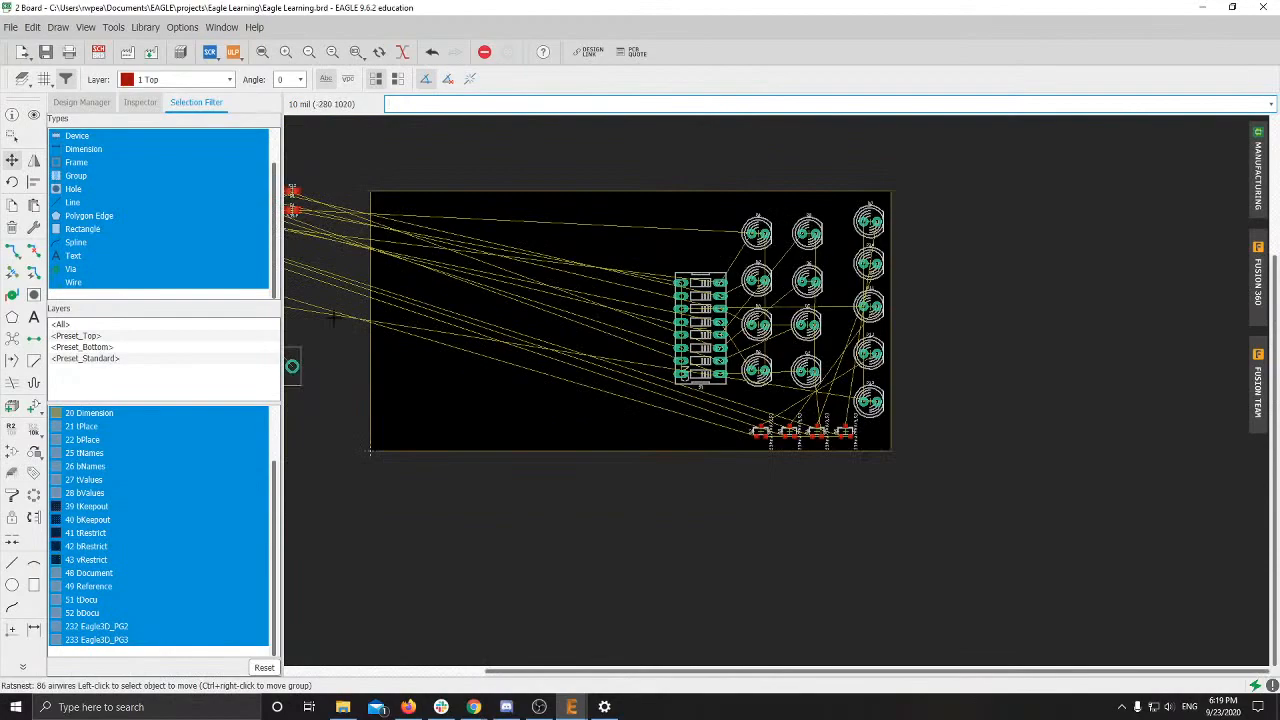
middle_drag(334, 320, 797, 367)
scroll(797, 367, up, 3)
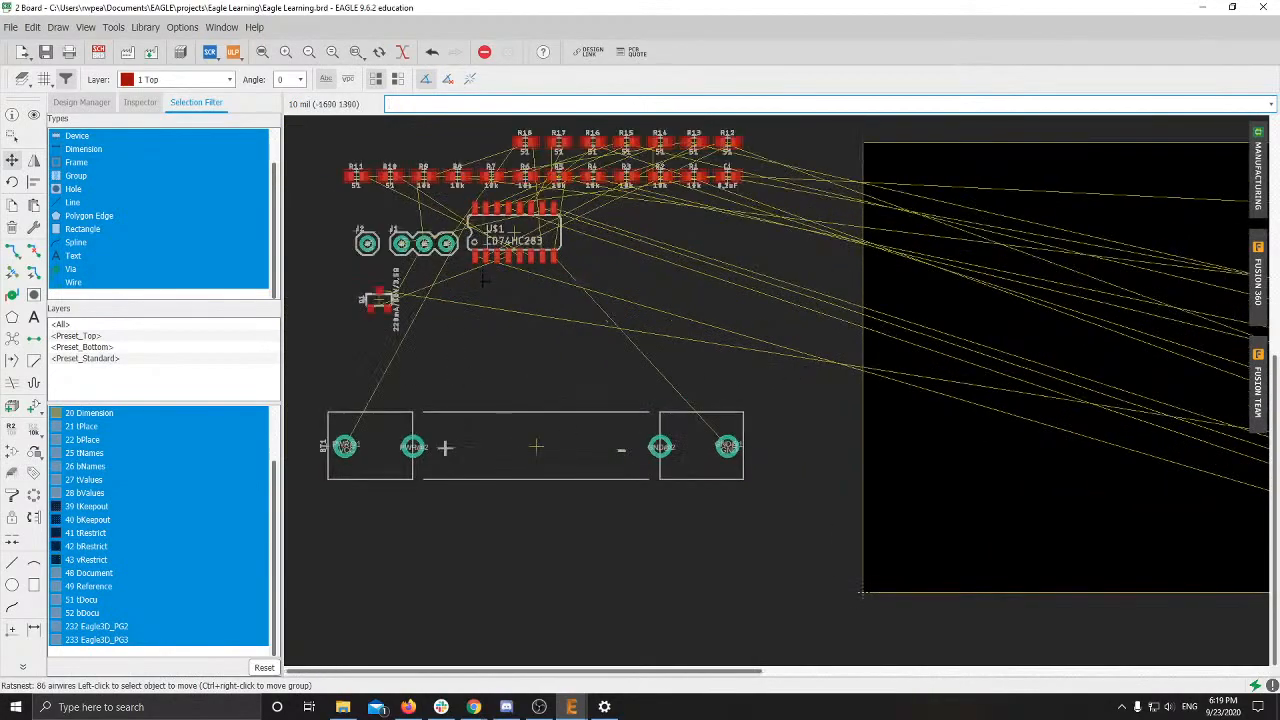
key(alt+Tab)
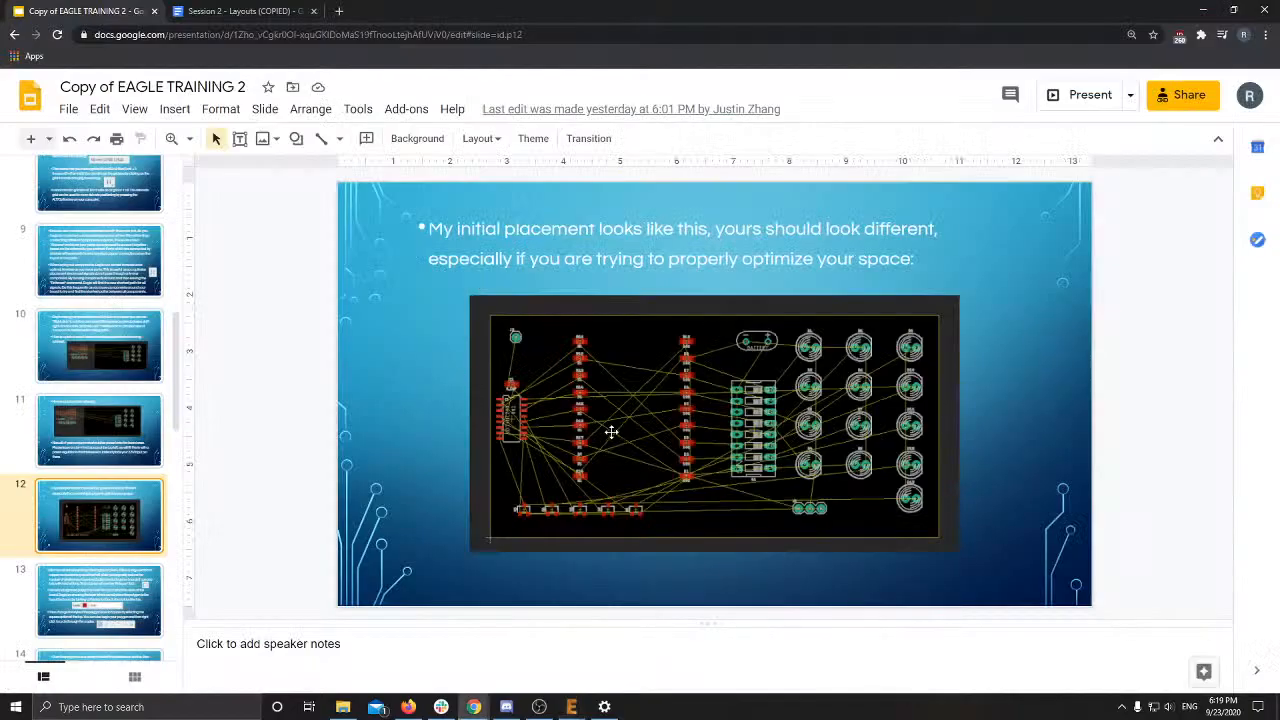
key(alt+Tab)
Step: Try placing the CD74HC283 chip U$1 upright near the board's left edge, mirrored to the bottom layer
click(517, 240)
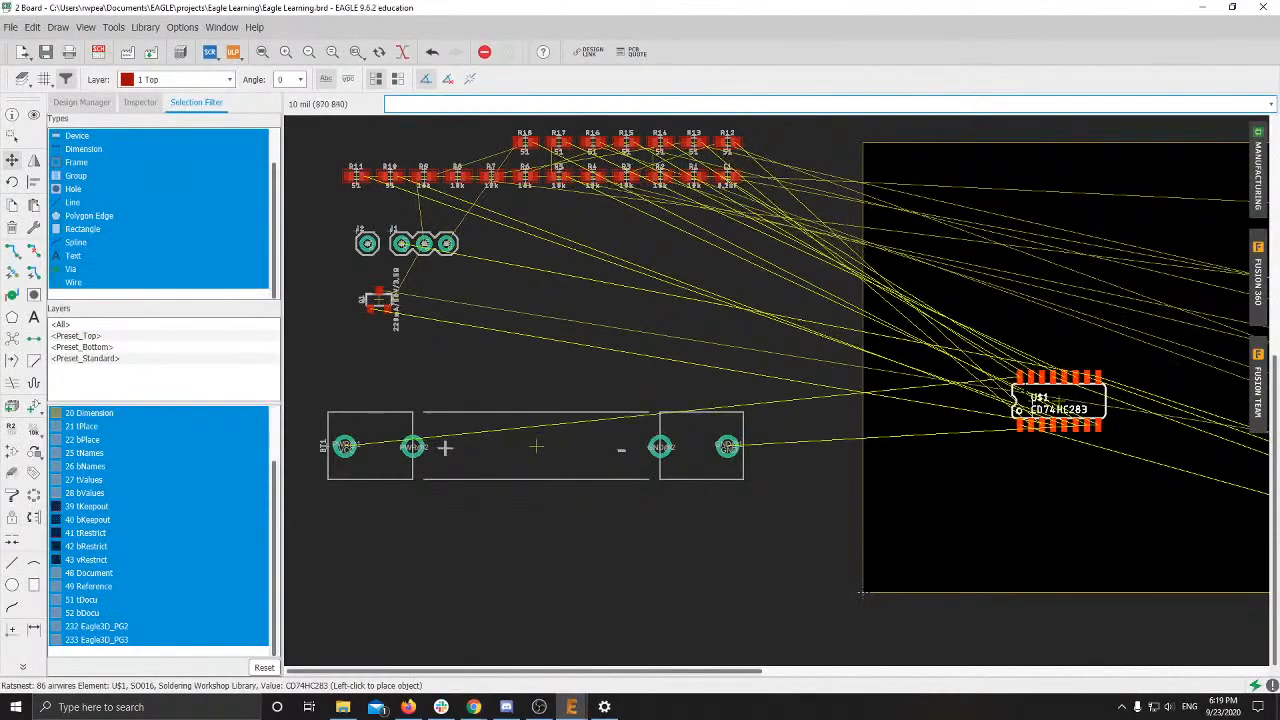
middle_click(1005, 383)
middle_click(994, 383)
text(ratsnest)
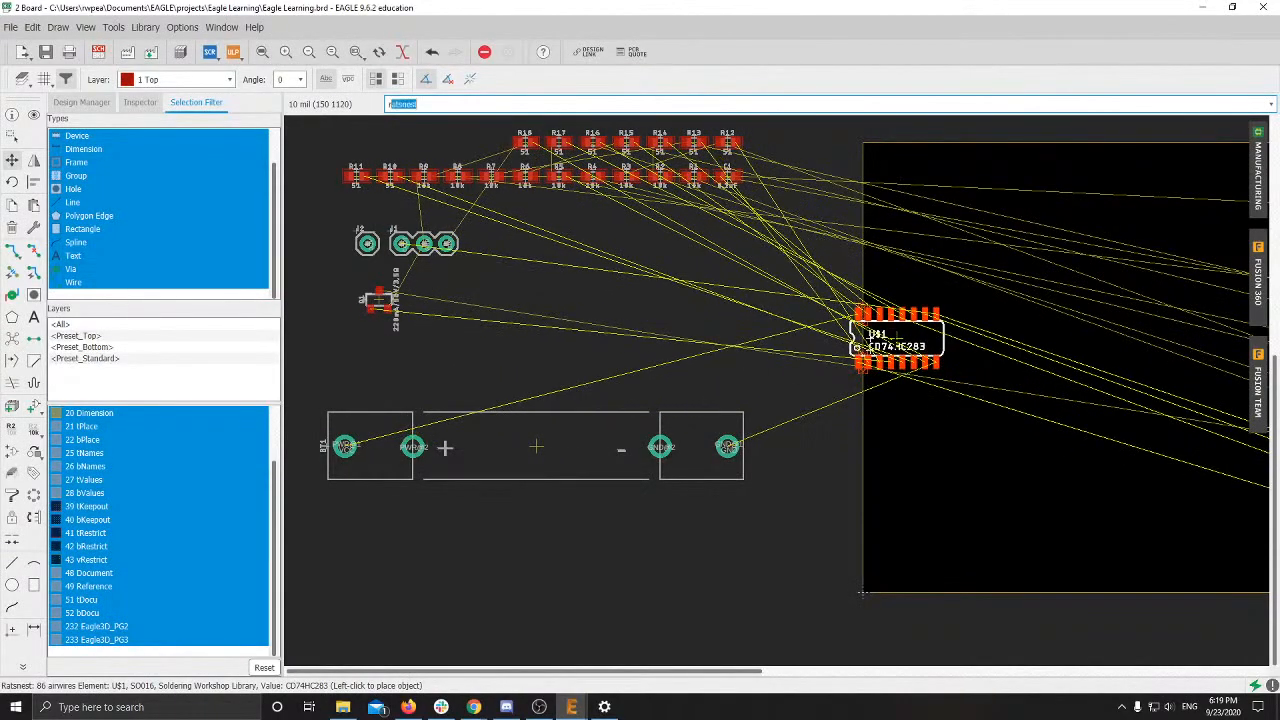
text(r)
right_click(910, 340)
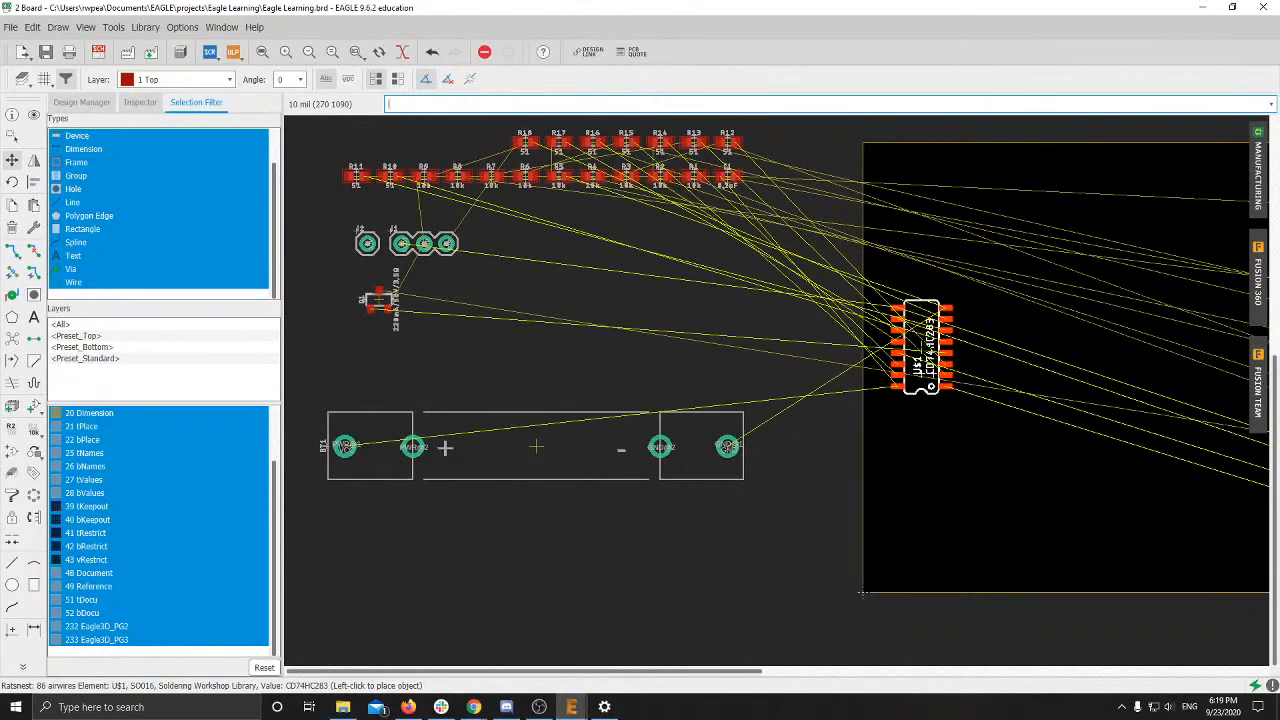
right_click(920, 345)
right_click(920, 345)
middle_drag(935, 361, 645, 396)
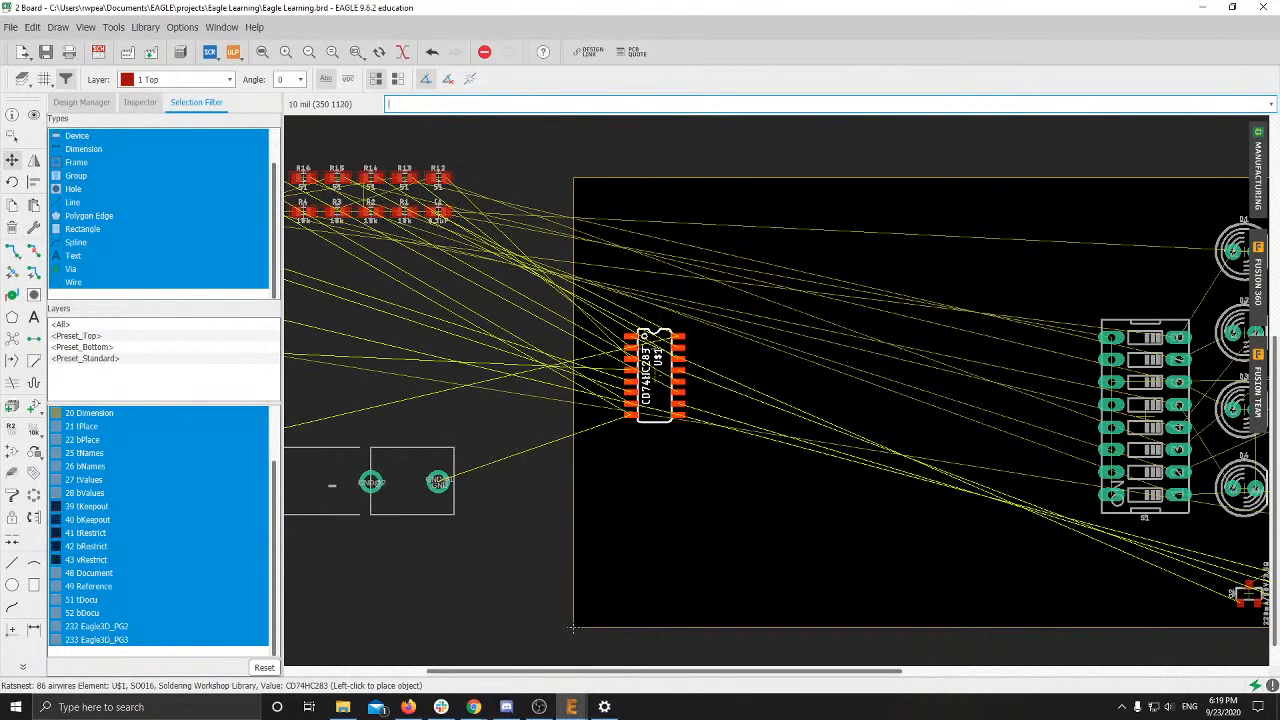
middle_click(654, 375)
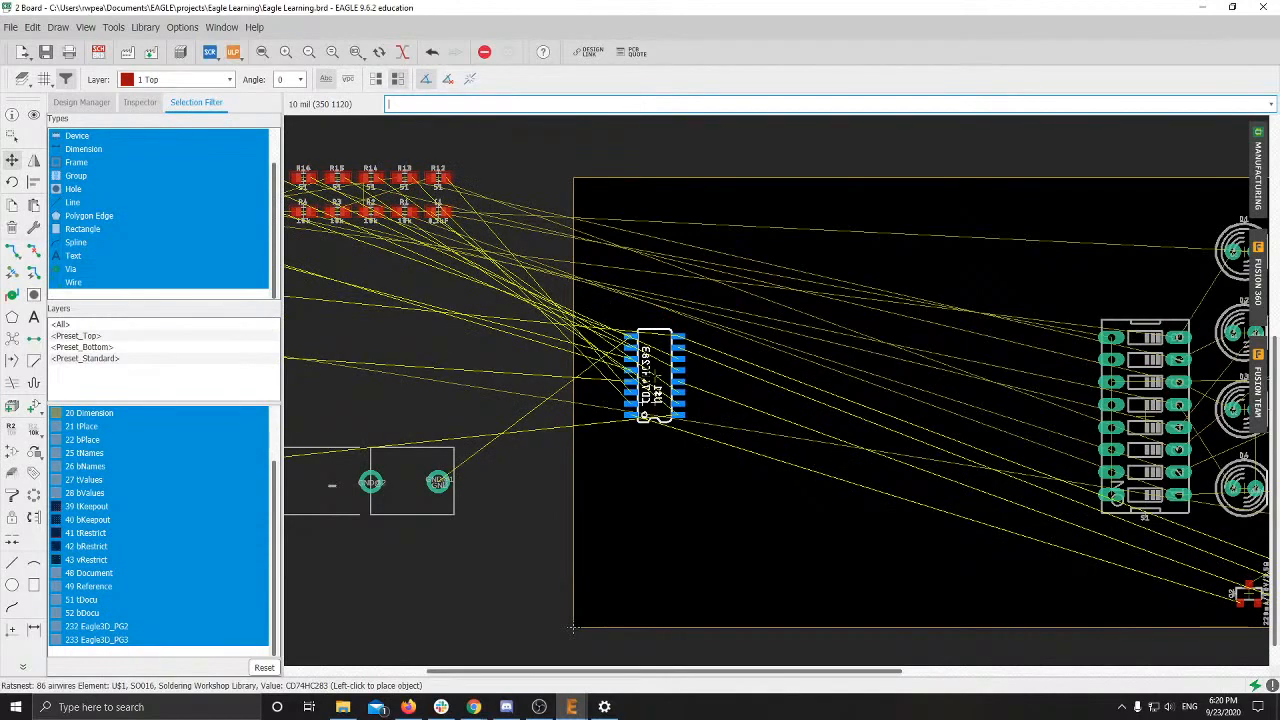
click(648, 368)
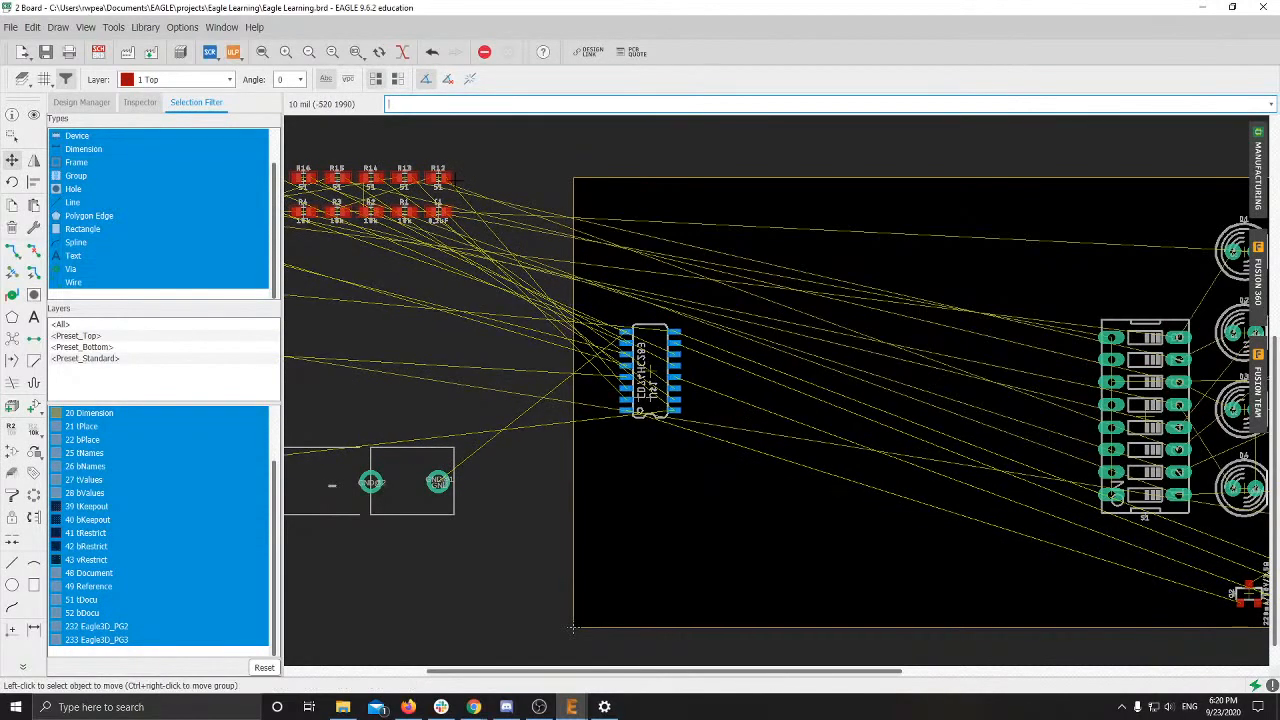
Step: Place resistor R12 on top of the mirrored chip U$1, and undo both component moves
click(449, 179)
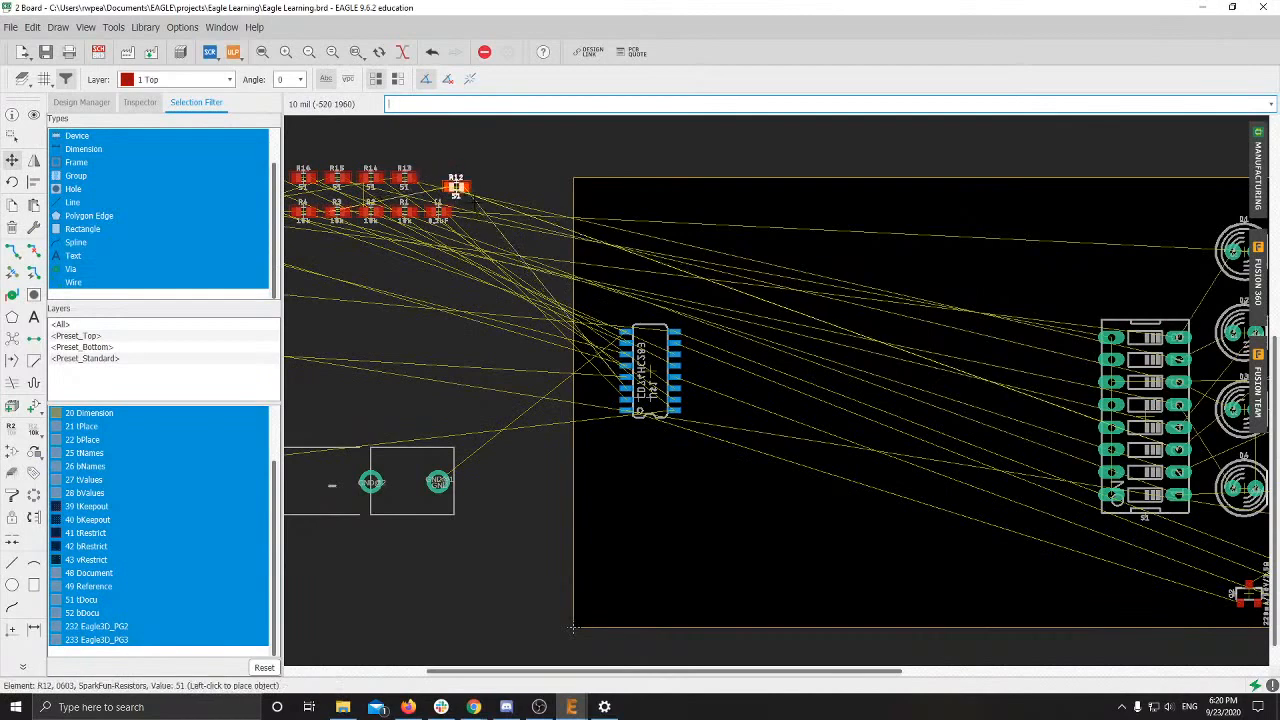
click(653, 342)
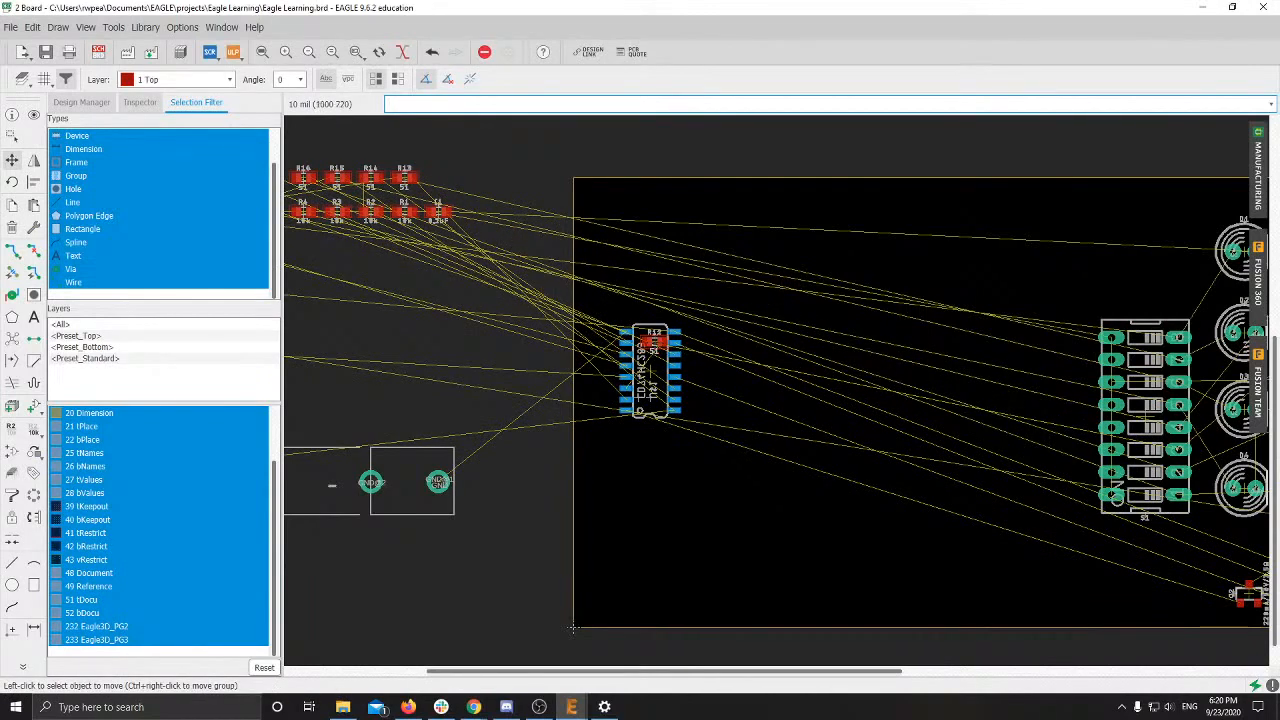
key(ctrl+z)
key(ctrl+z)
Step: Move chip U$1 near the middle of the board's left edge on the top layer, rotated upright with its notch facing up
middle_drag(505, 352, 857, 403)
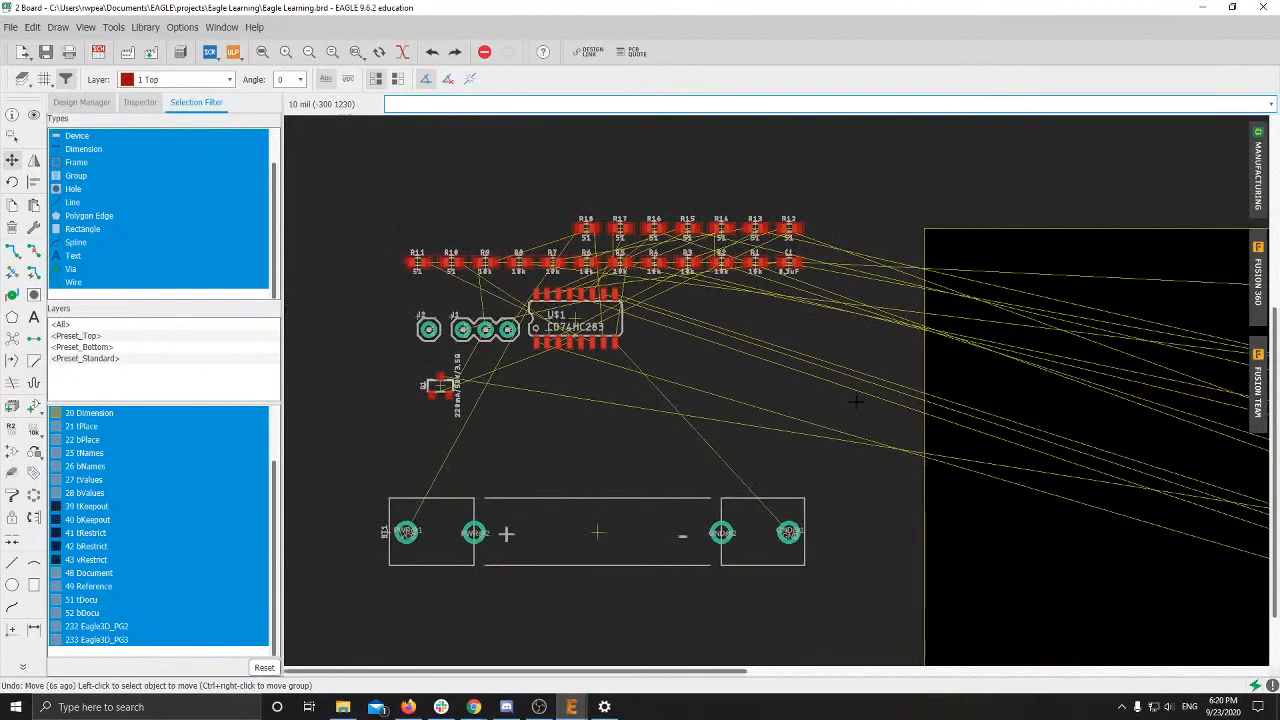
click(576, 313)
right_click(971, 449)
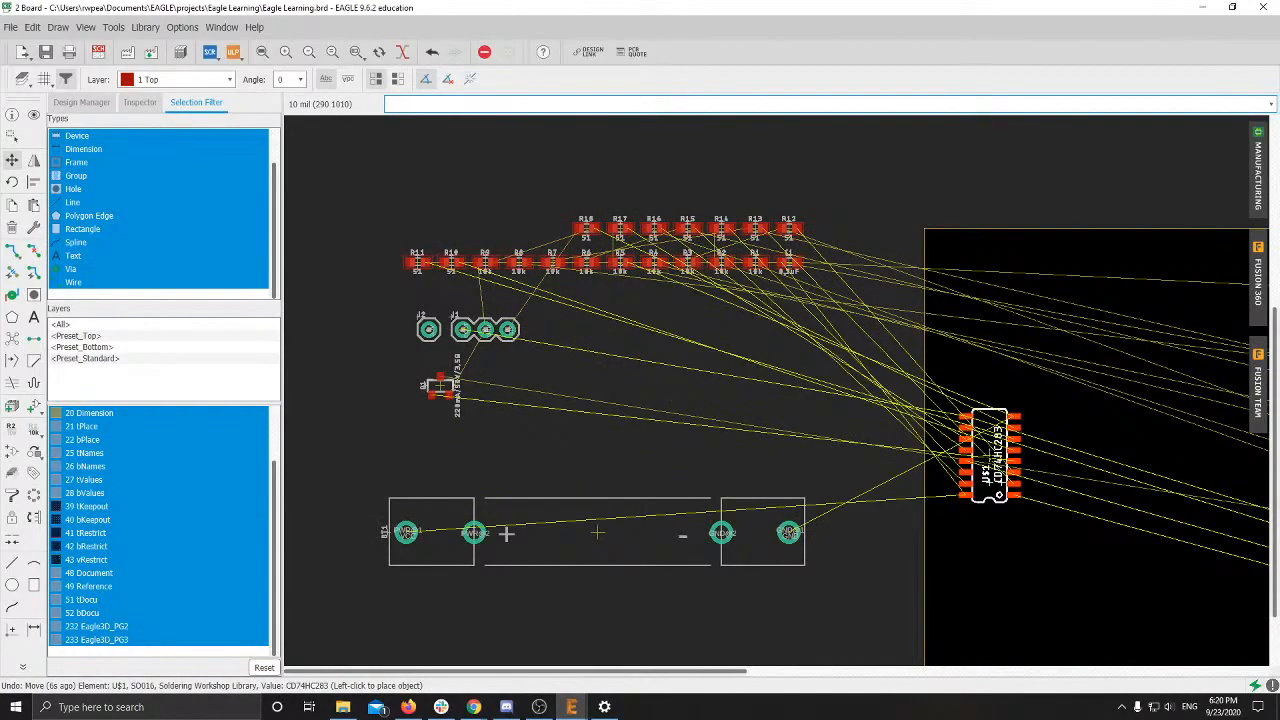
right_click(1000, 451)
right_click(992, 452)
middle_drag(995, 455, 700, 366)
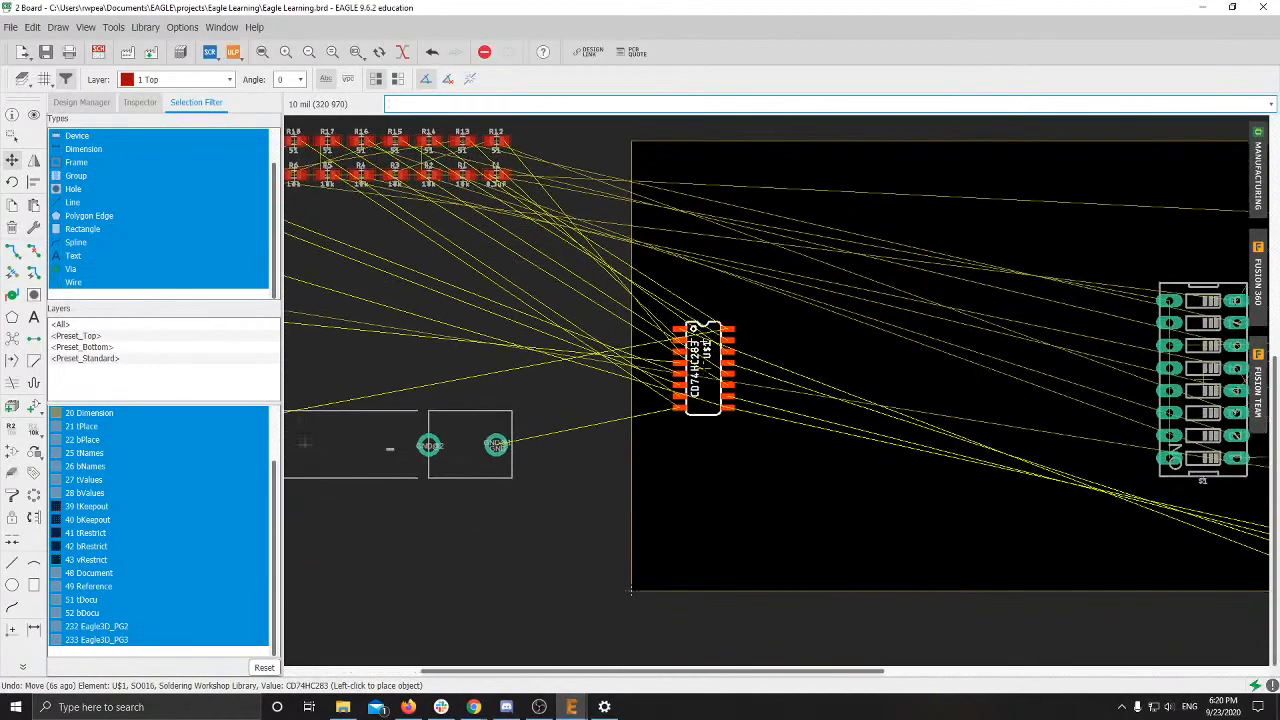
click(730, 352)
Step: Move battery BT1 to the board's lower-left corner, rotated 180 degrees so its positive end faces the switch
scroll(648, 369, down, 4)
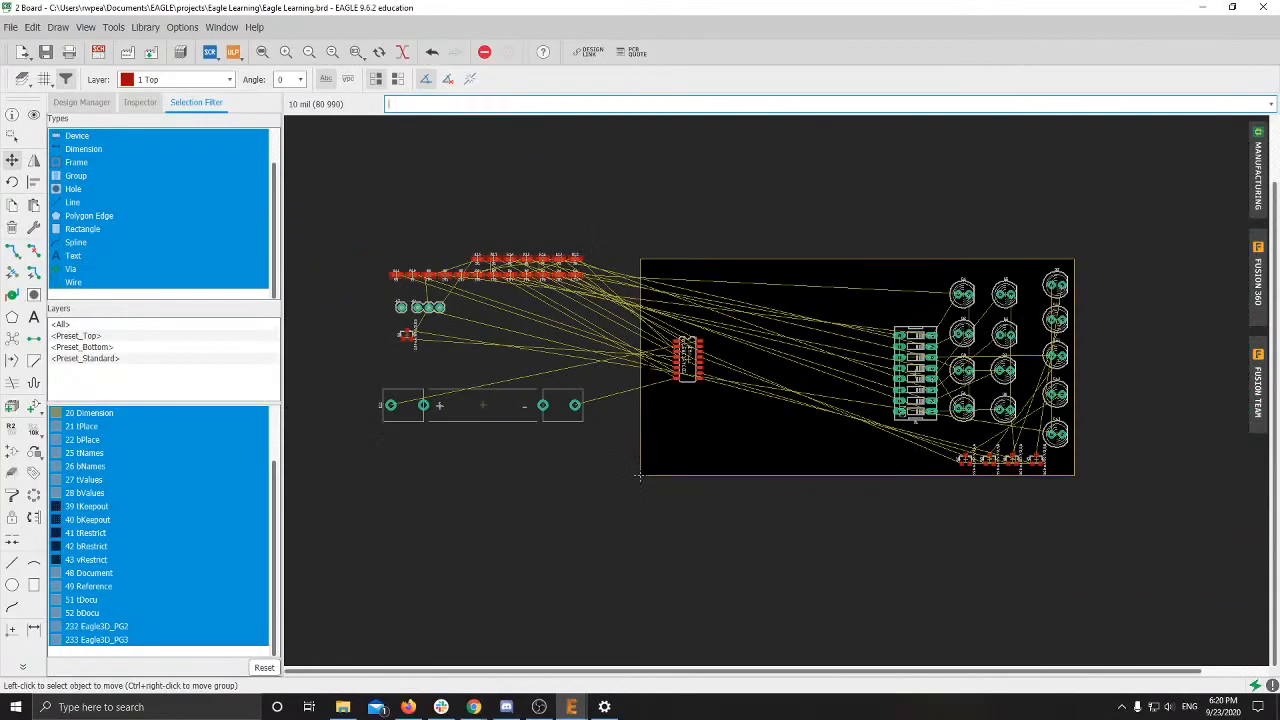
key(alt+Tab)
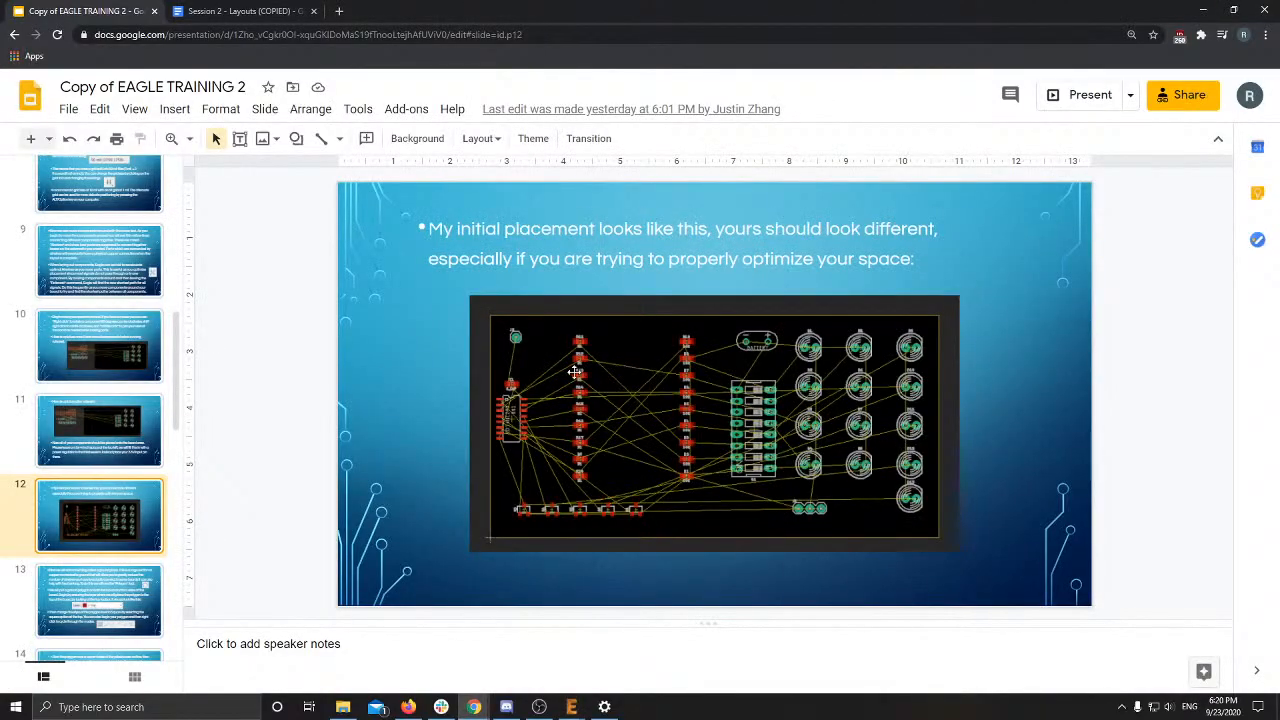
key(alt+Tab)
click(485, 404)
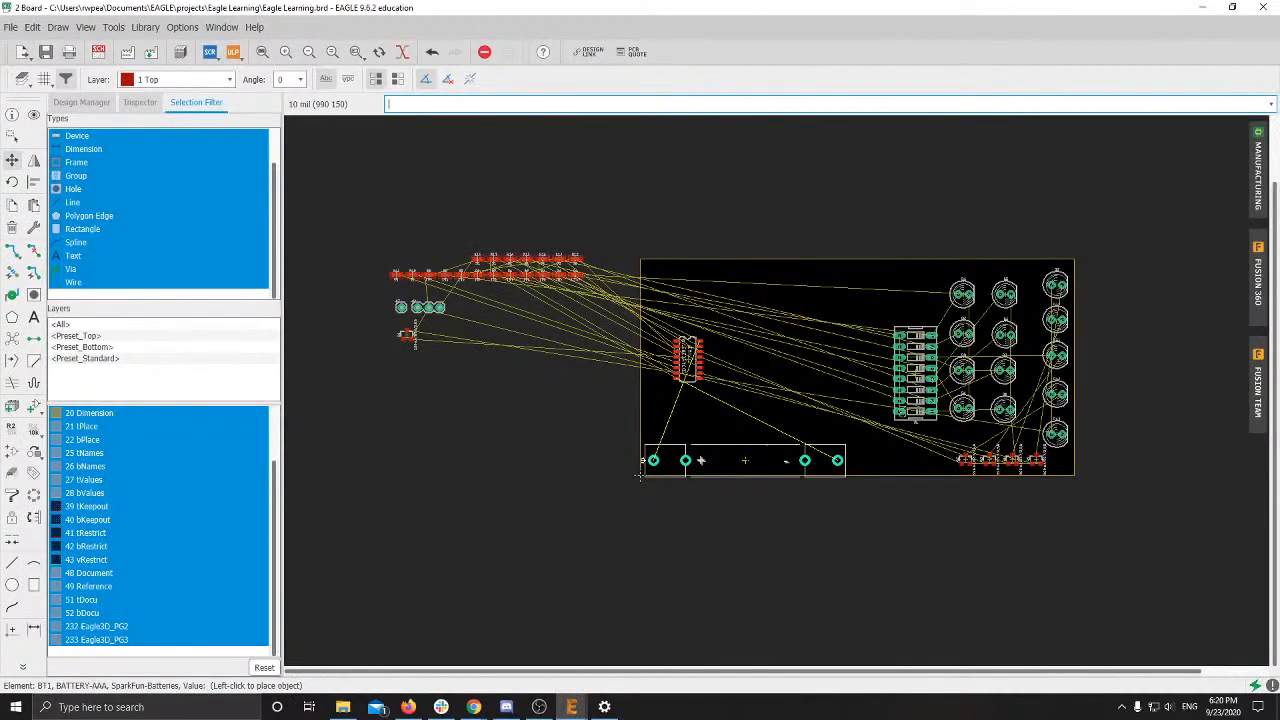
right_click(640, 476)
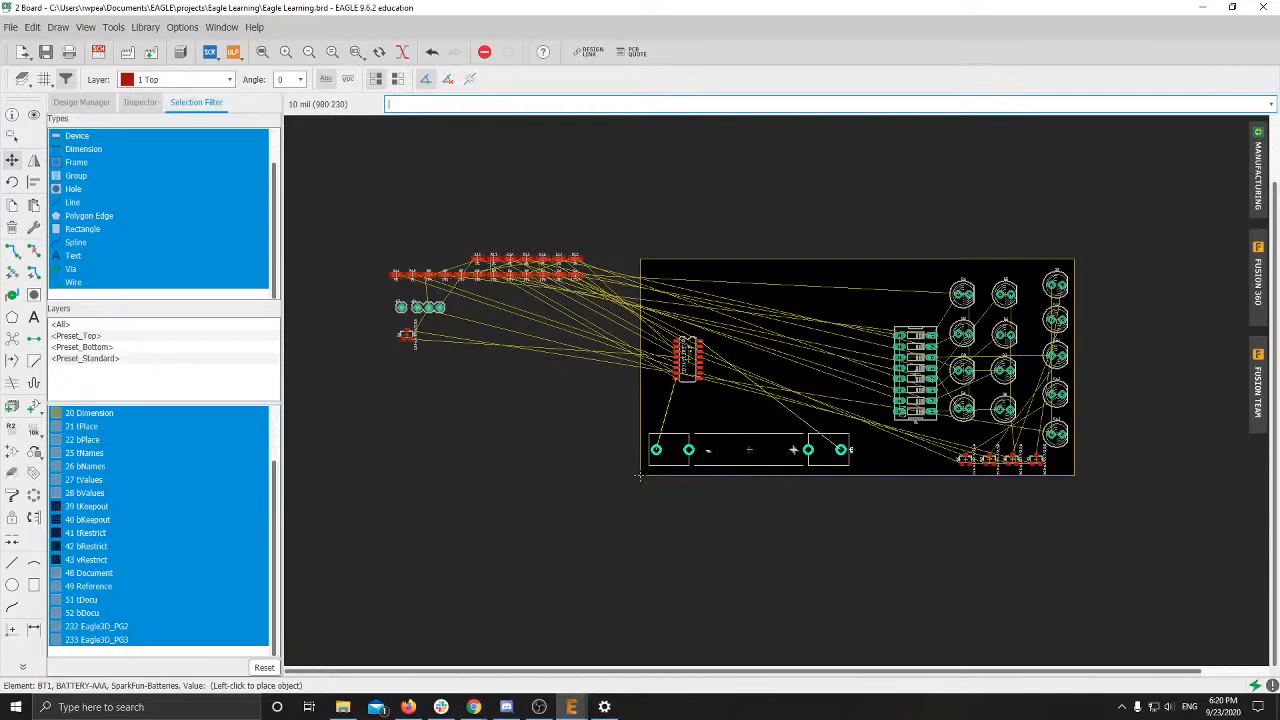
Step: Move the three-pin connector J1 to about (2500, 100) mil, near the board's bottom edge between the battery and the transistors
scroll(551, 378, up, 2)
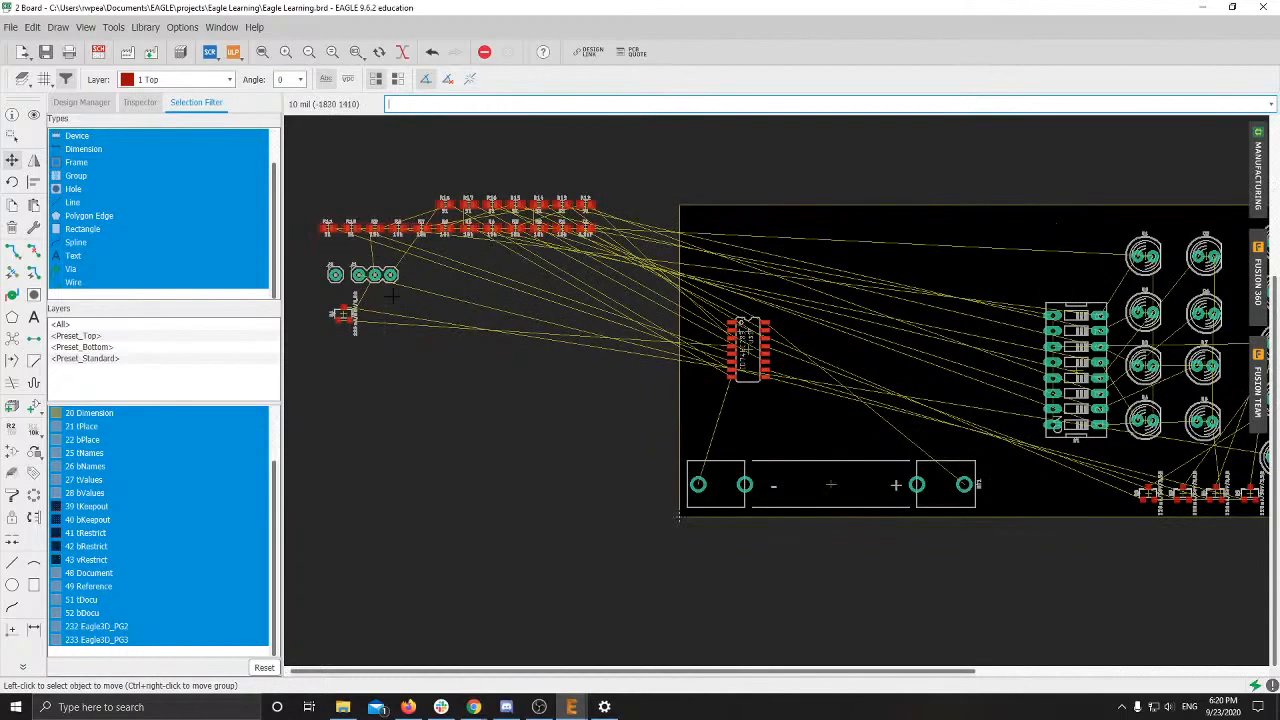
click(362, 274)
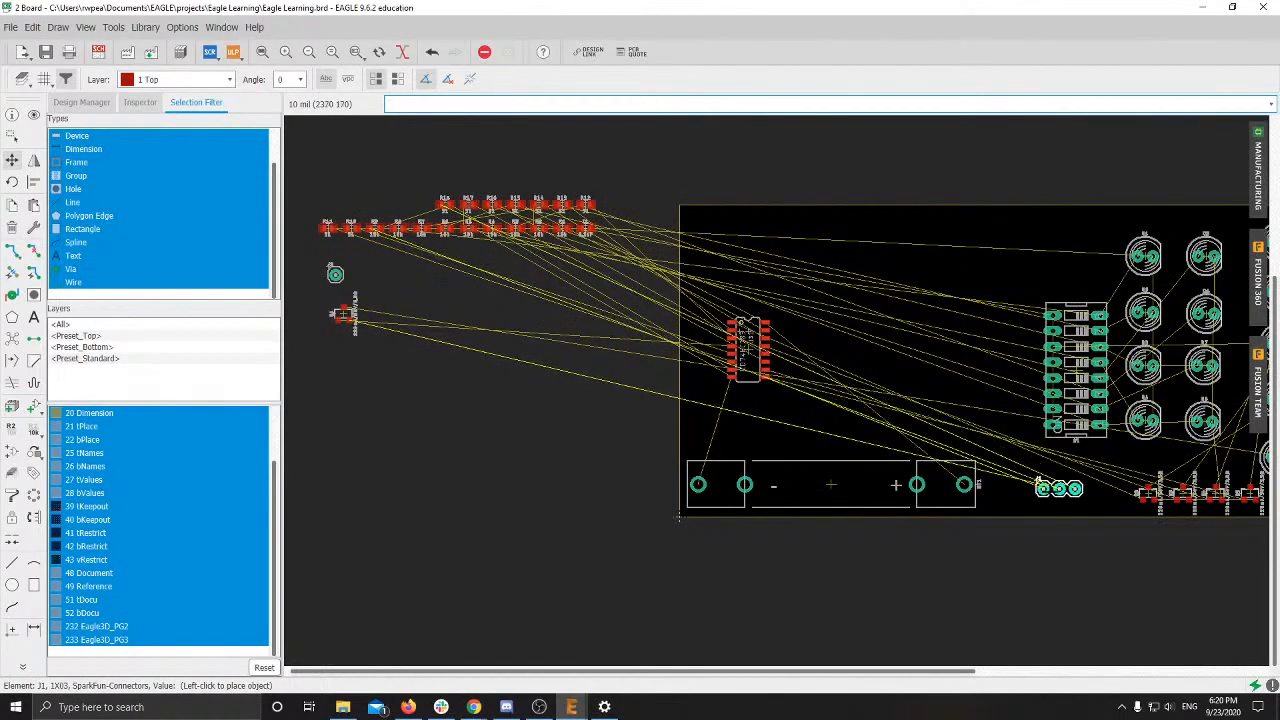
click(1058, 490)
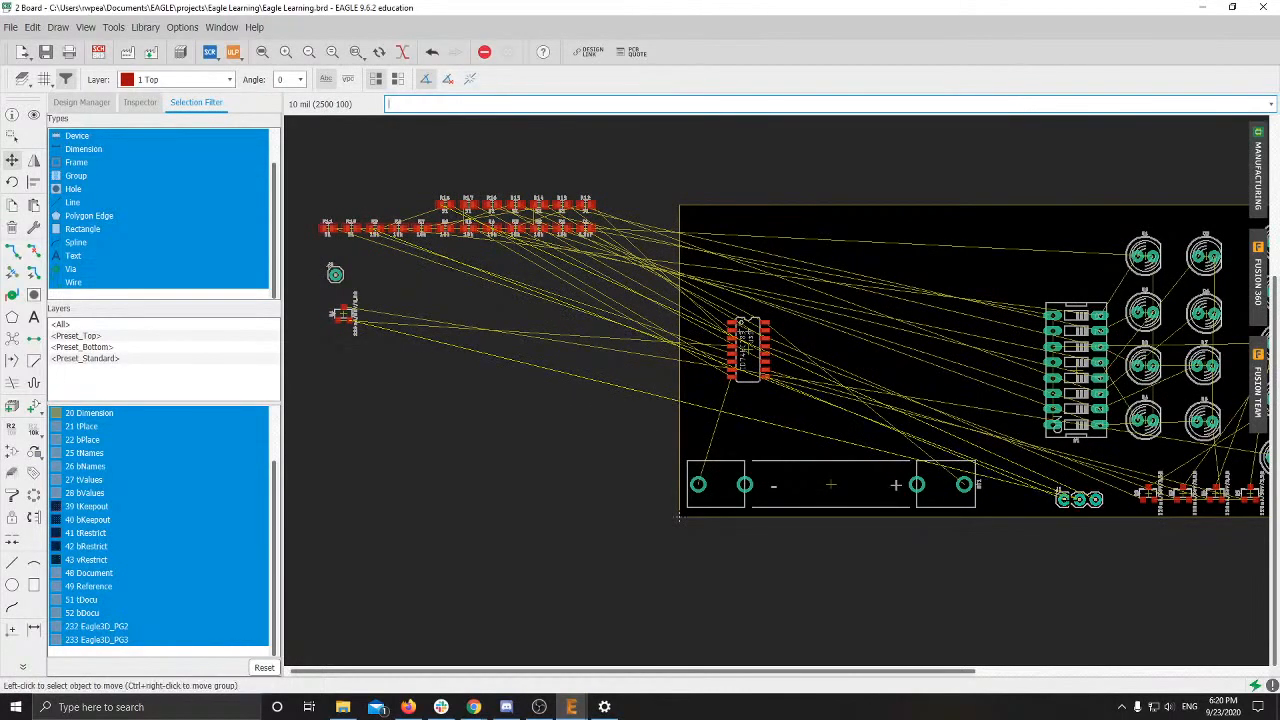
Step: Move transistor Q1 onto the board between switch S1 and connector J1
click(373, 324)
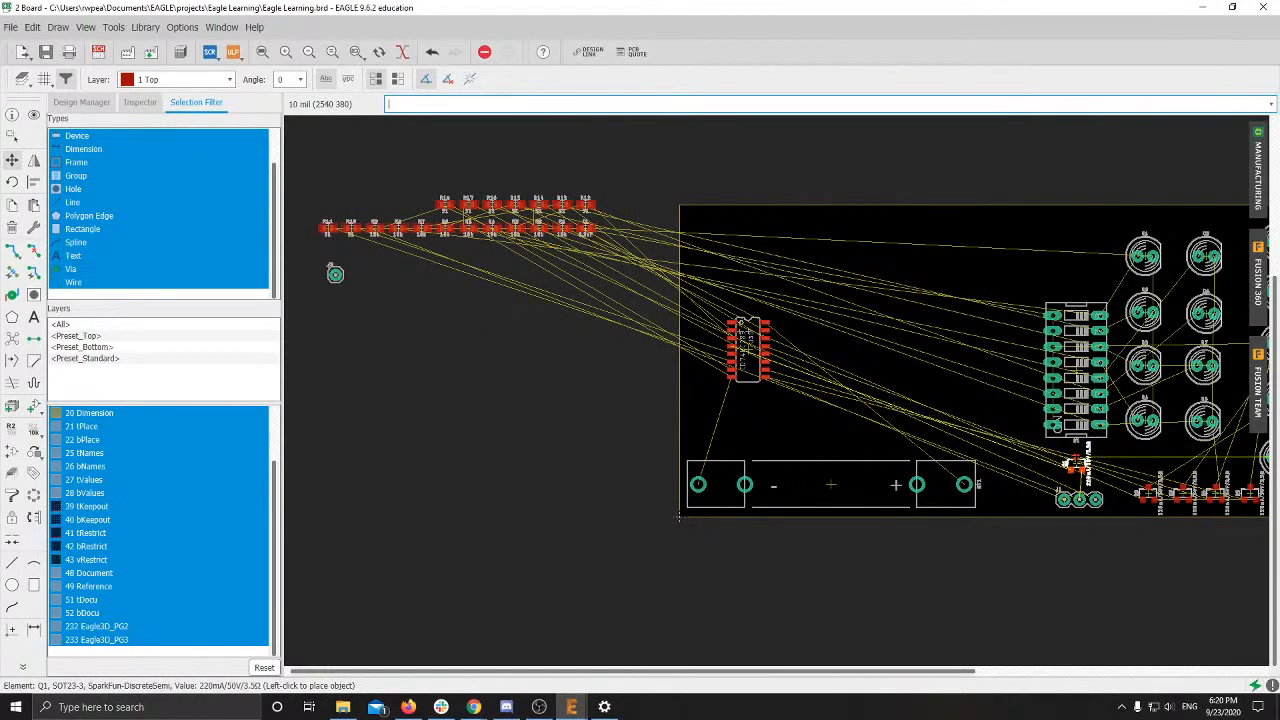
scroll(1075, 463, up, 5)
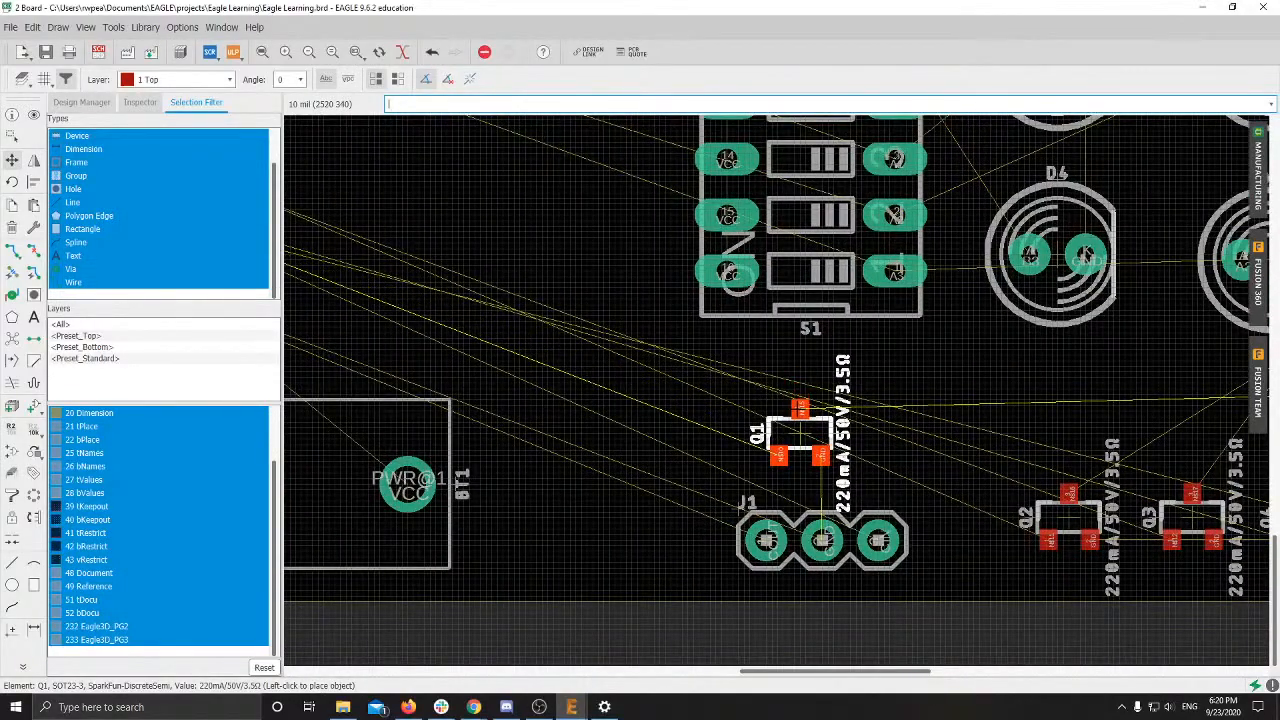
click(795, 440)
Step: Move the single-pin connector J2 to the board's upper-left corner, at about (100, 1900) mil
scroll(828, 467, down, 8)
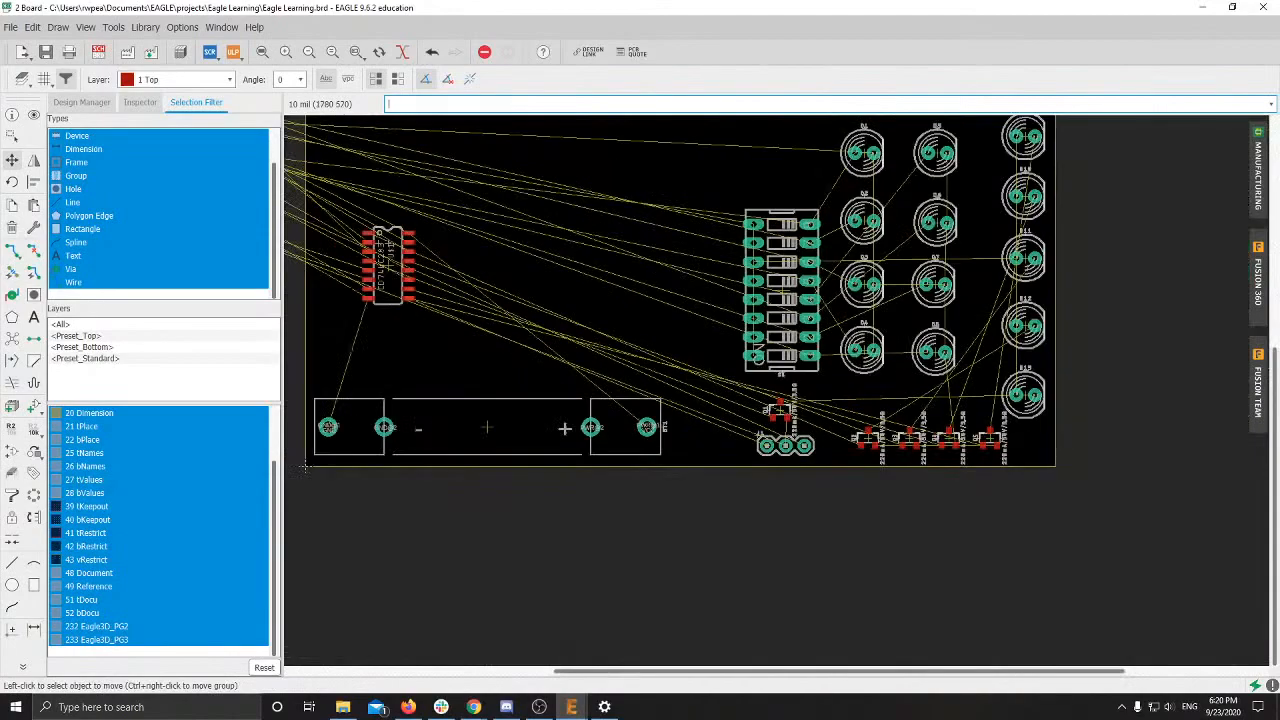
middle_drag(349, 297, 543, 328)
scroll(541, 327, up, 5)
scroll(450, 299, down, 3)
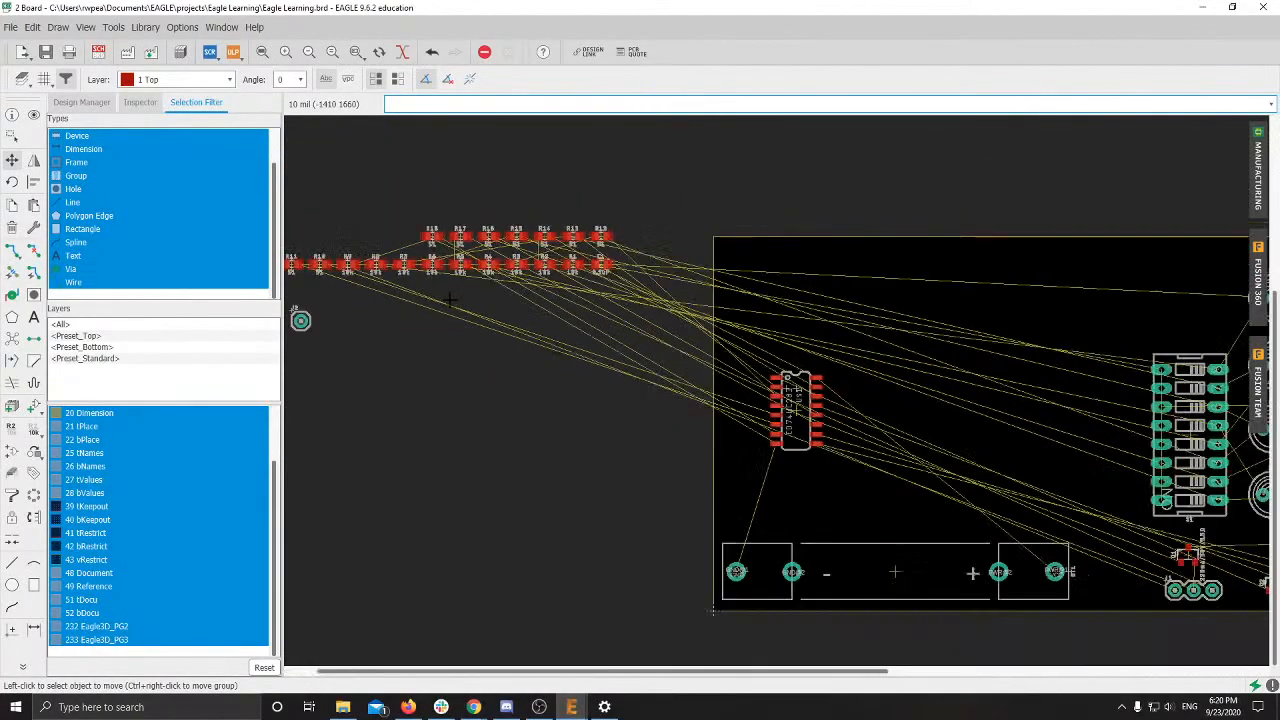
click(301, 320)
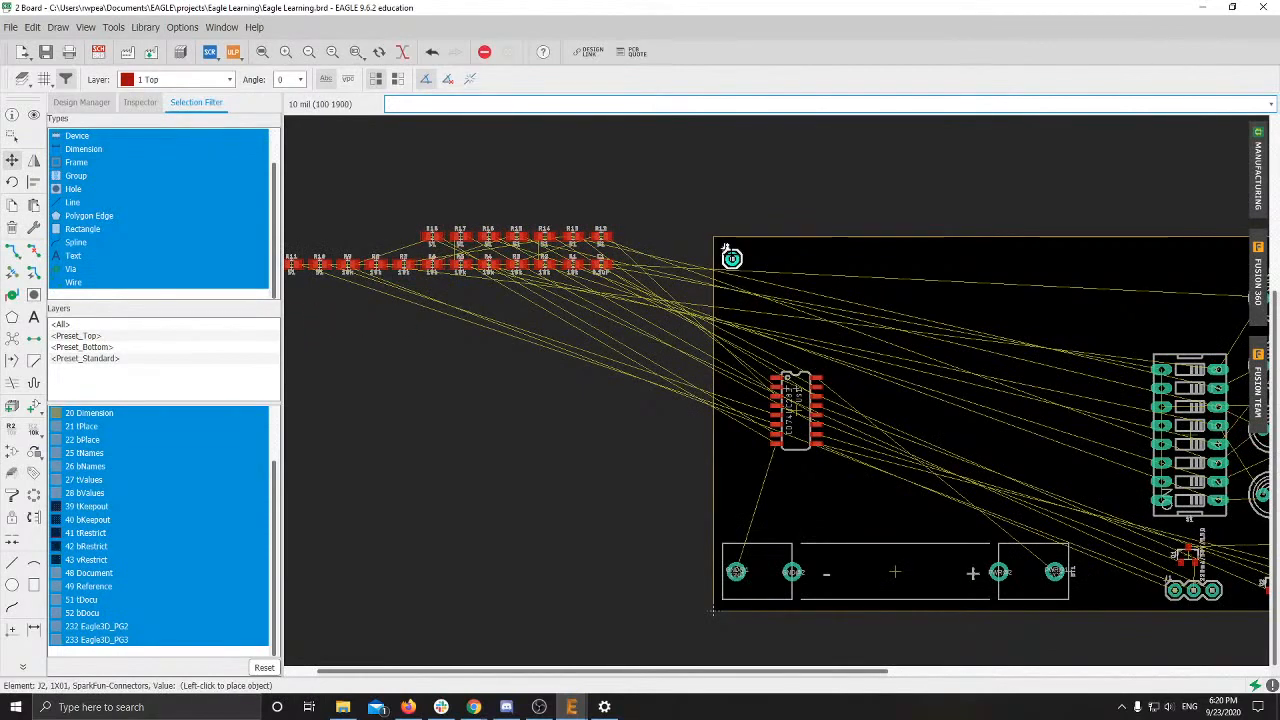
click(733, 258)
Step: Look over the unplaced resistors and capacitor C1, and compare with the example placement slide in Google Slides
scroll(578, 250, up, 3)
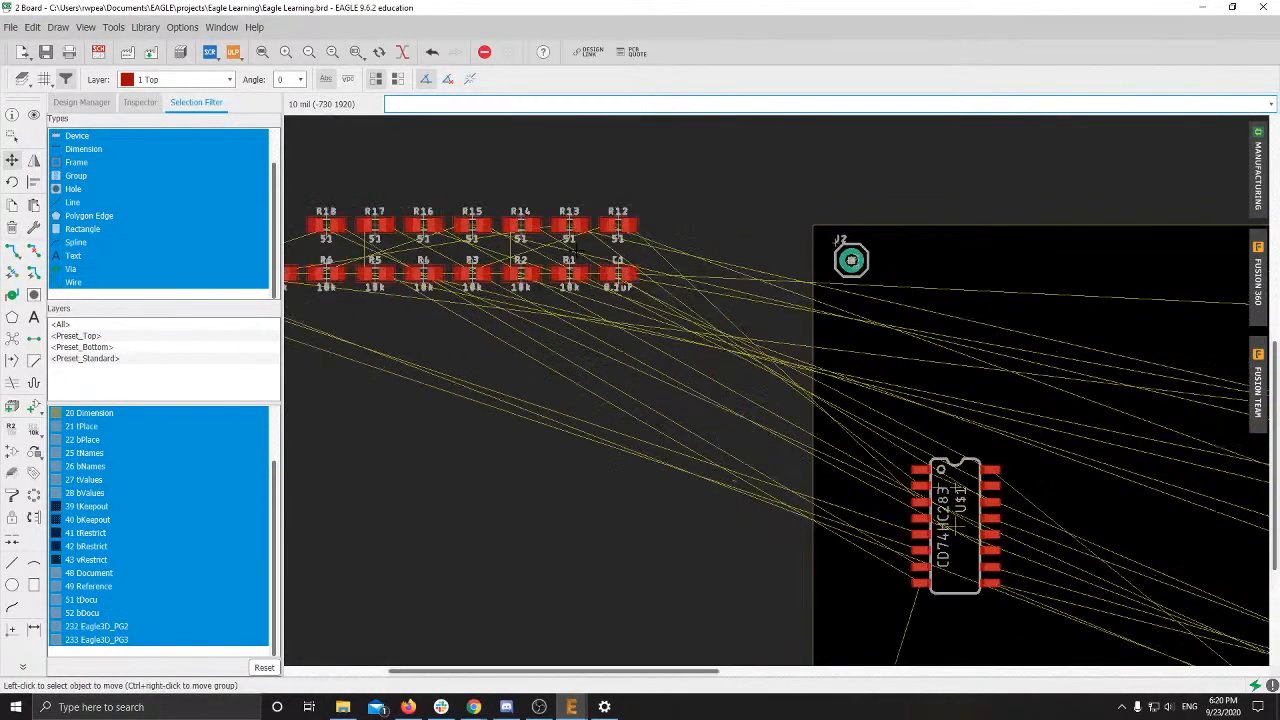
ctrl+scroll(578, 250, up, 2)
middle_drag(568, 330, 753, 330)
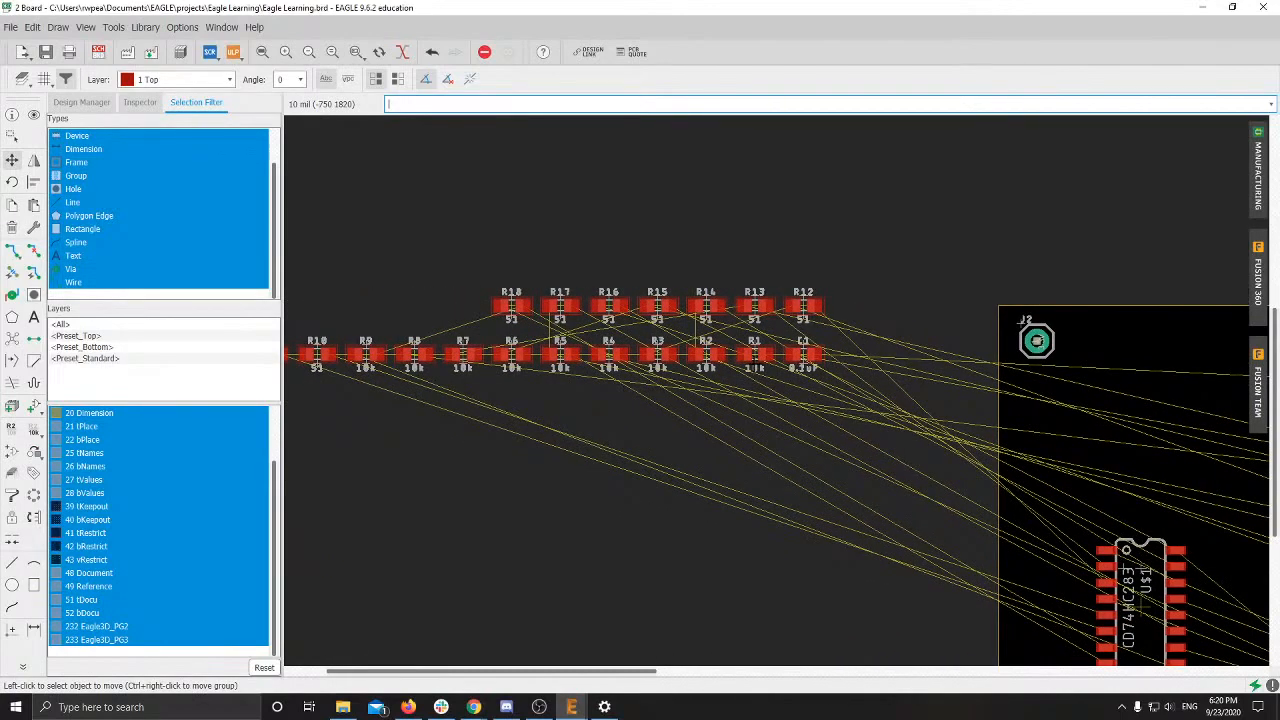
scroll(754, 360, down, 1)
key(alt+Tab)
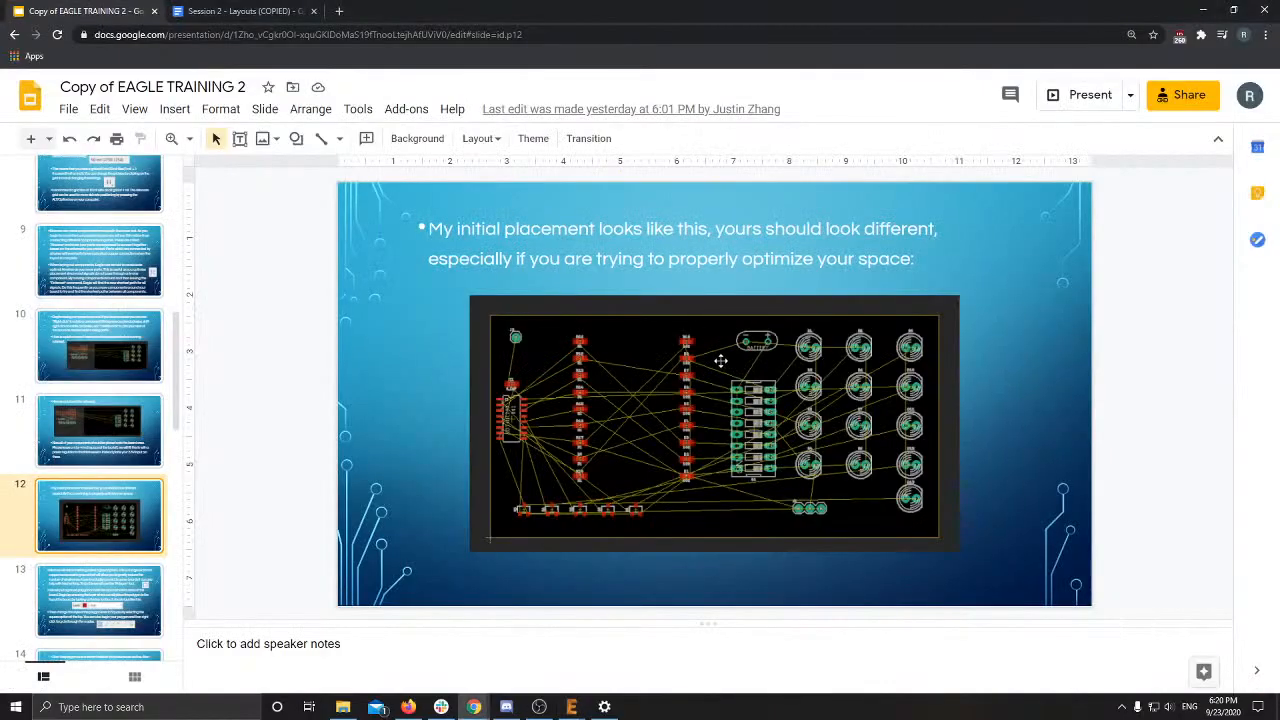
Step: Switch to the EAGLE schematic and examine how capacitor C1 connects to VCC, GND and pin 16 of the CD74HC283 chip
key(alt+Tab)
key(alt+Tab)
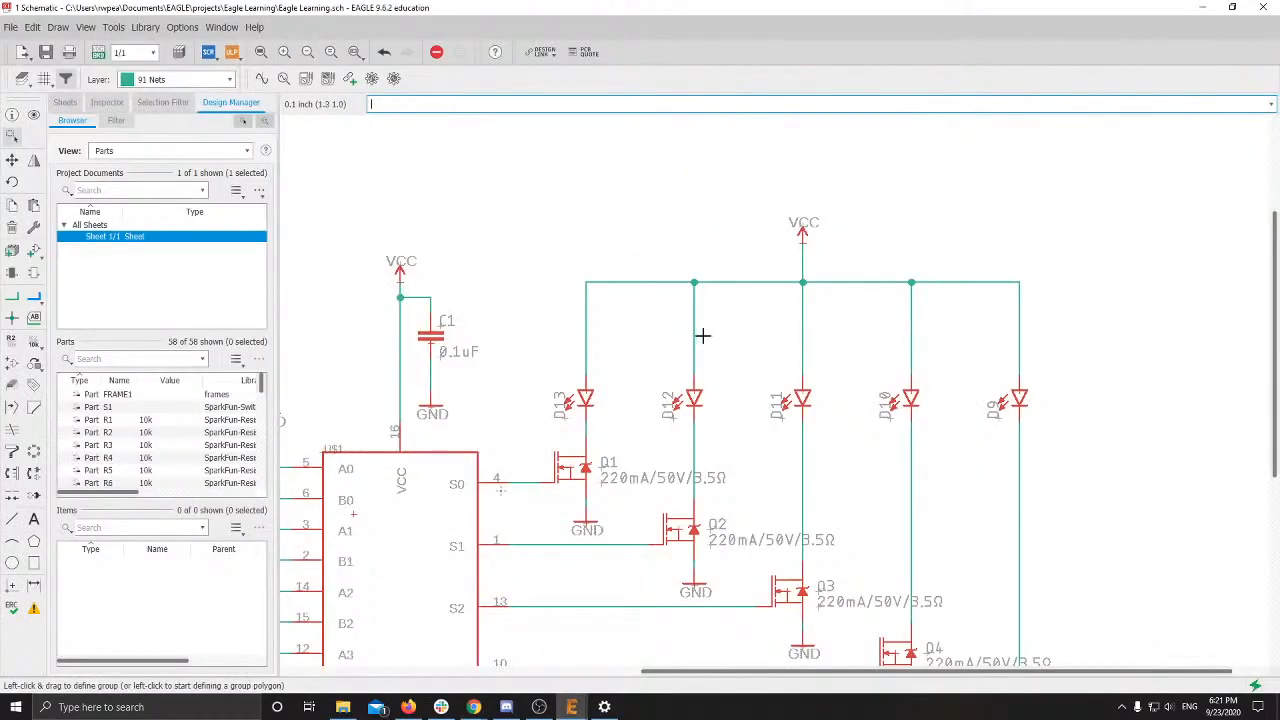
scroll(633, 387, up, 3)
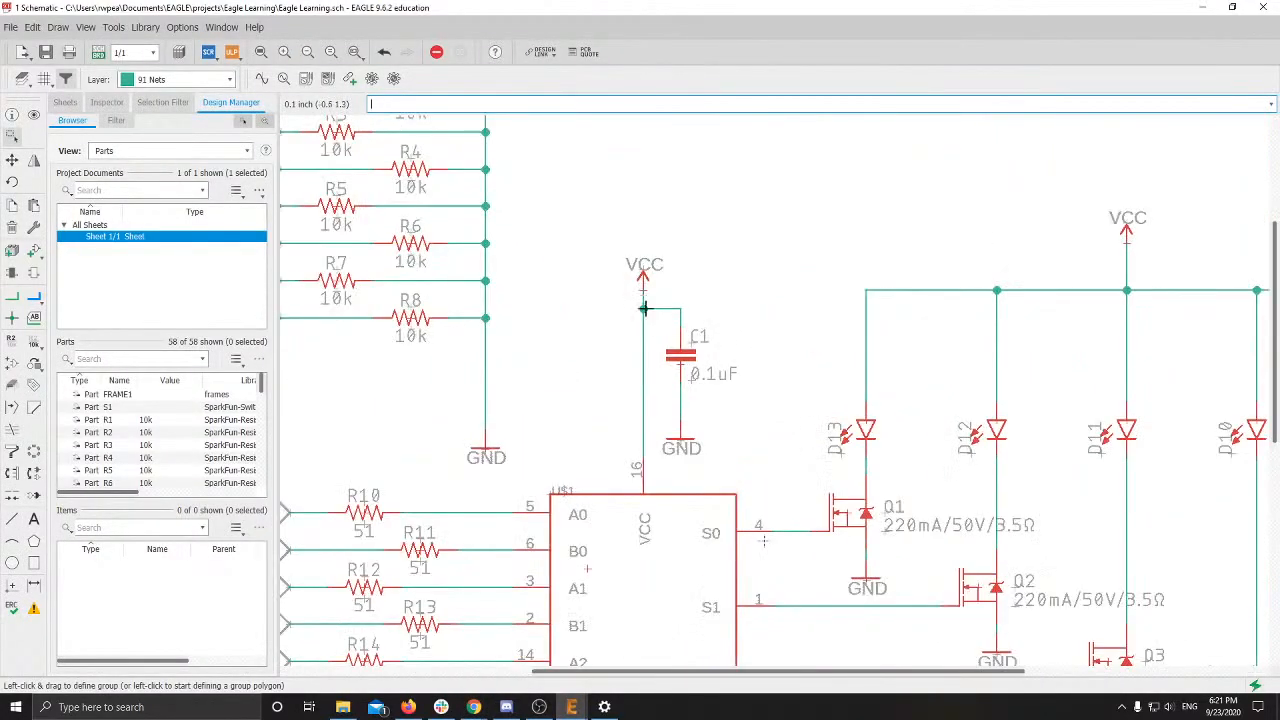
scroll(742, 316, up, 2)
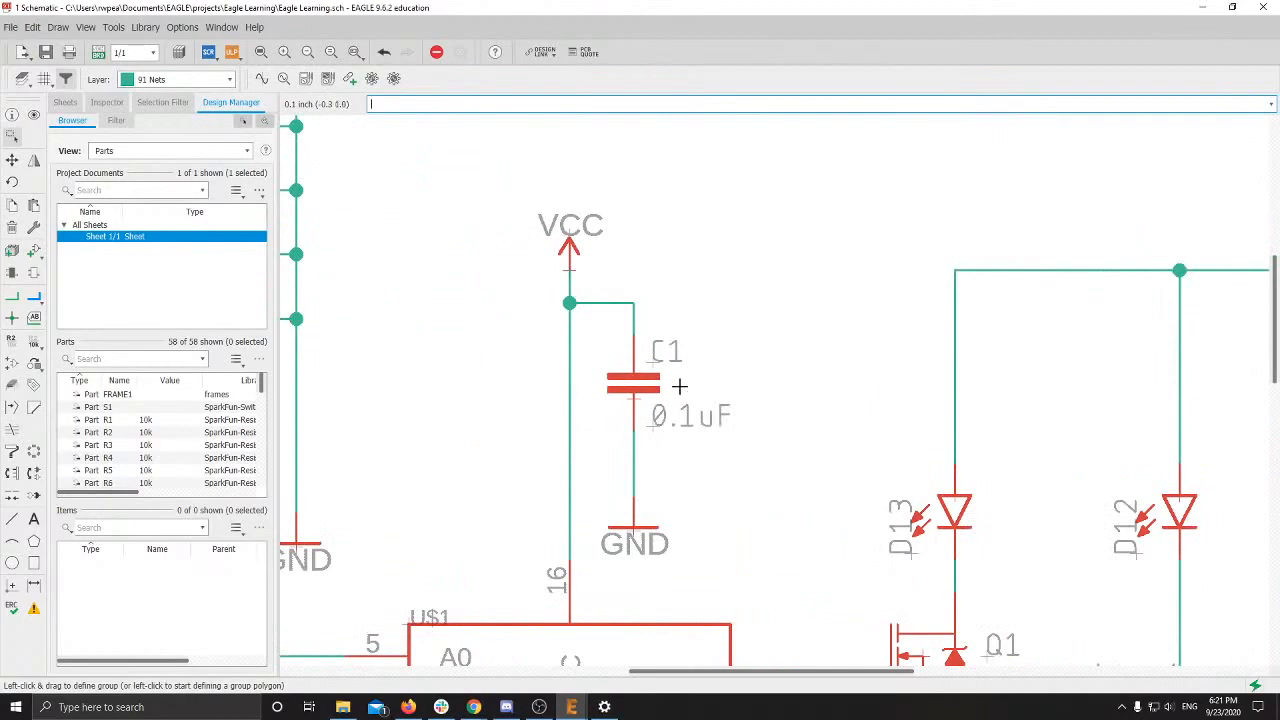
scroll(636, 364, down, 1)
scroll(636, 364, down, 3)
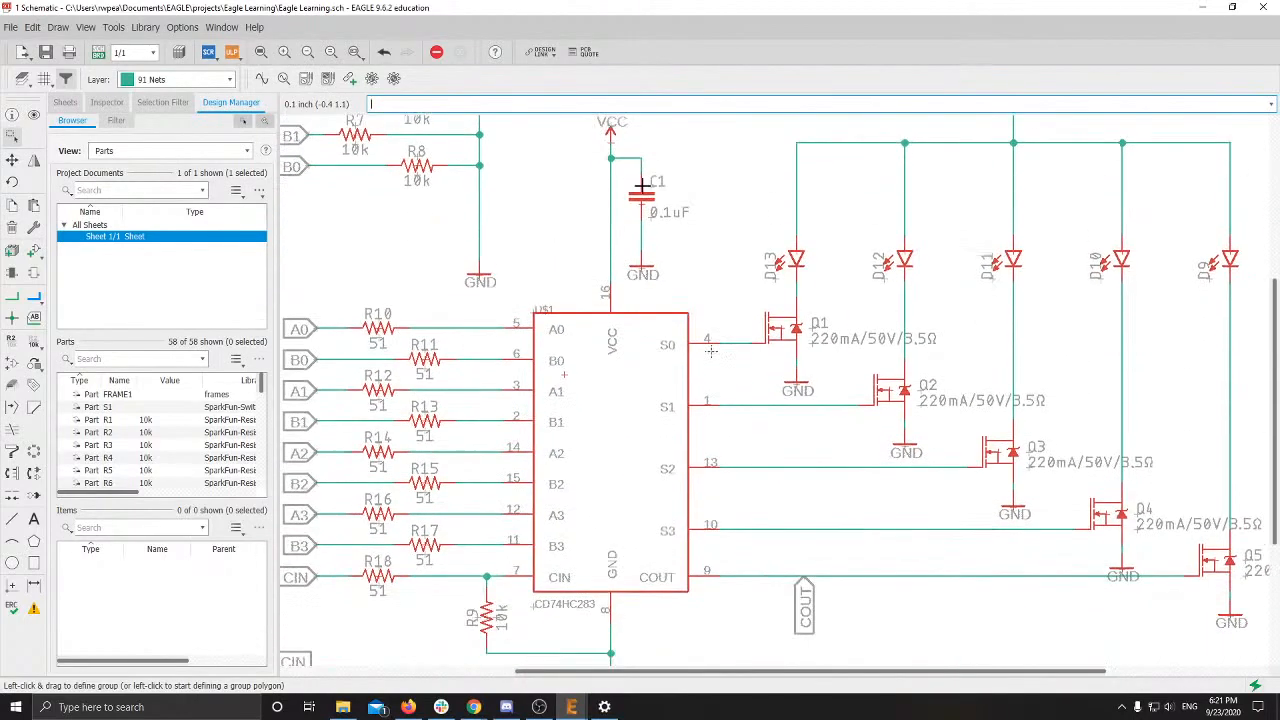
scroll(675, 271, up, 1)
scroll(675, 271, up, 3)
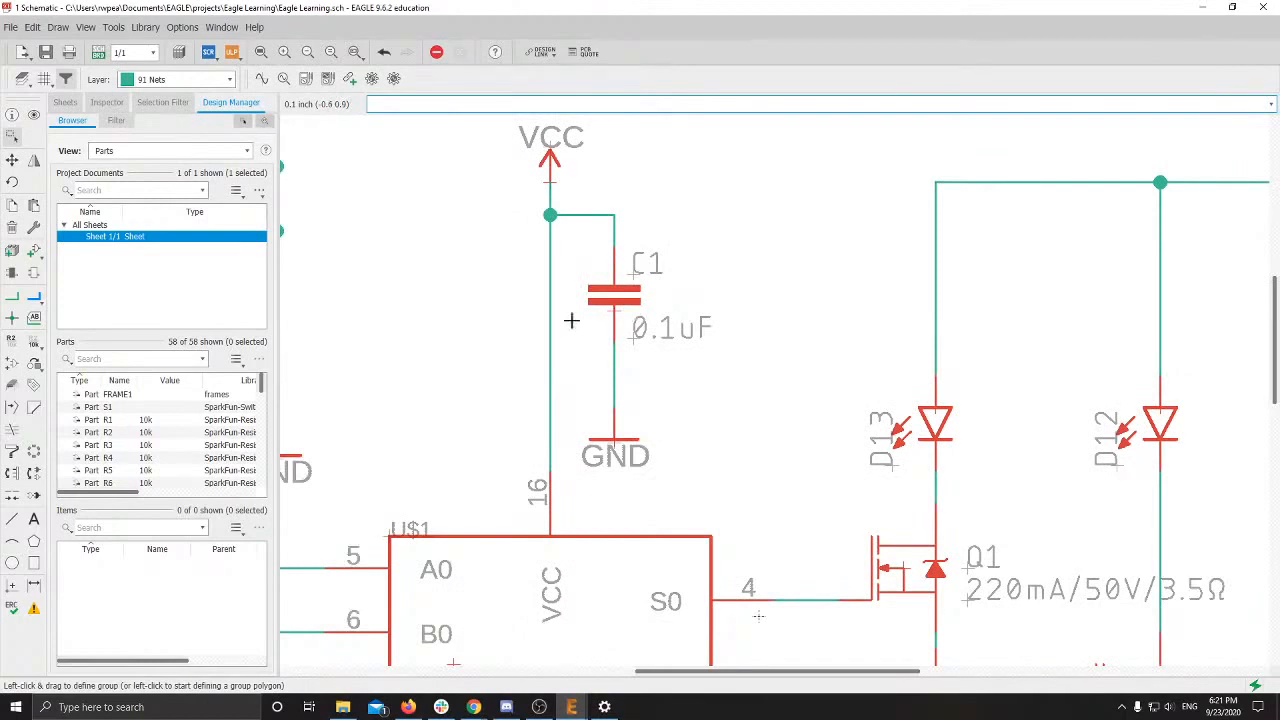
click(549, 333)
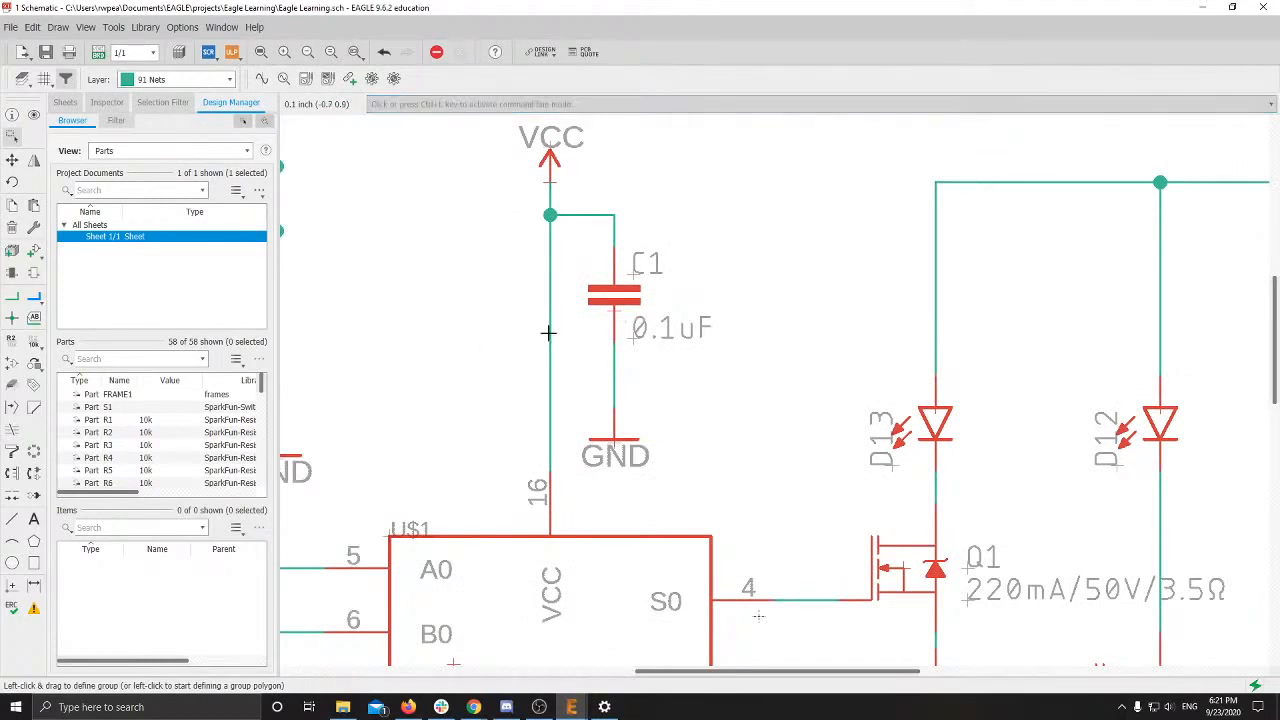
Step: Return to the board layout and place the 0.1uF capacitor C1 just above VCC pin 16 of chip U$1
key(alt+Tab)
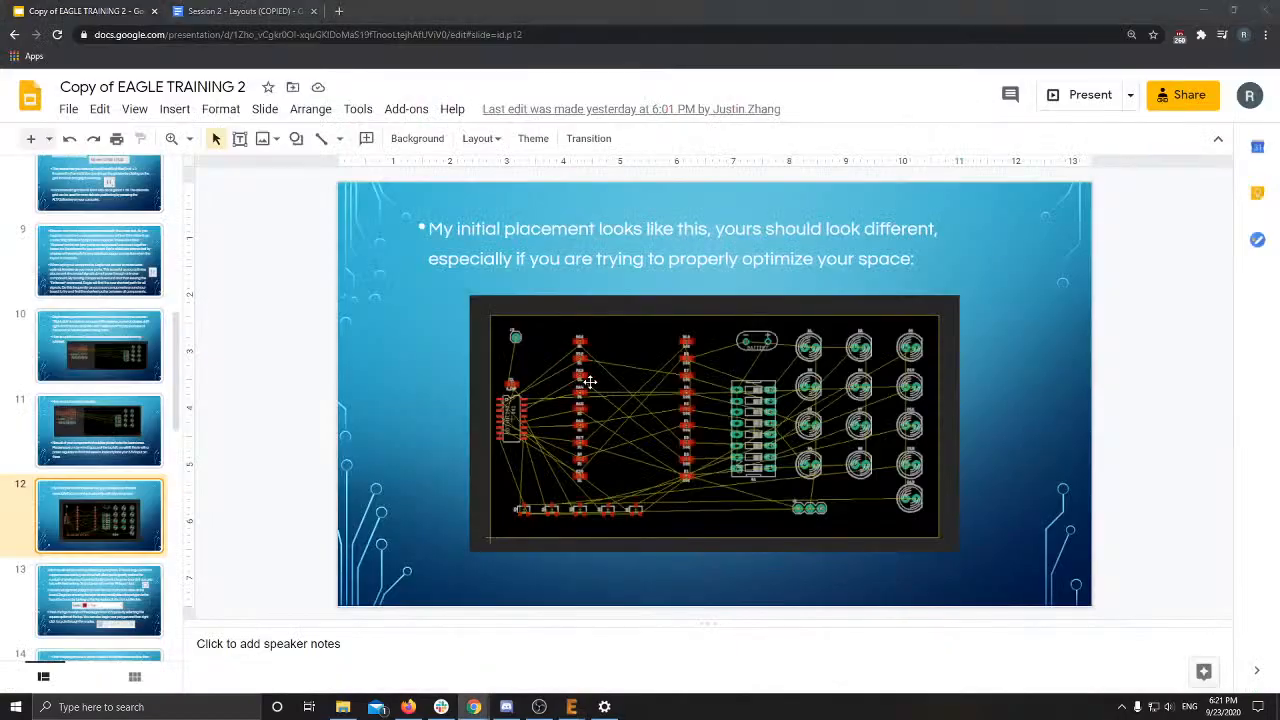
key(alt+Tab)
key(alt+Tab)
scroll(770, 345, up, 3)
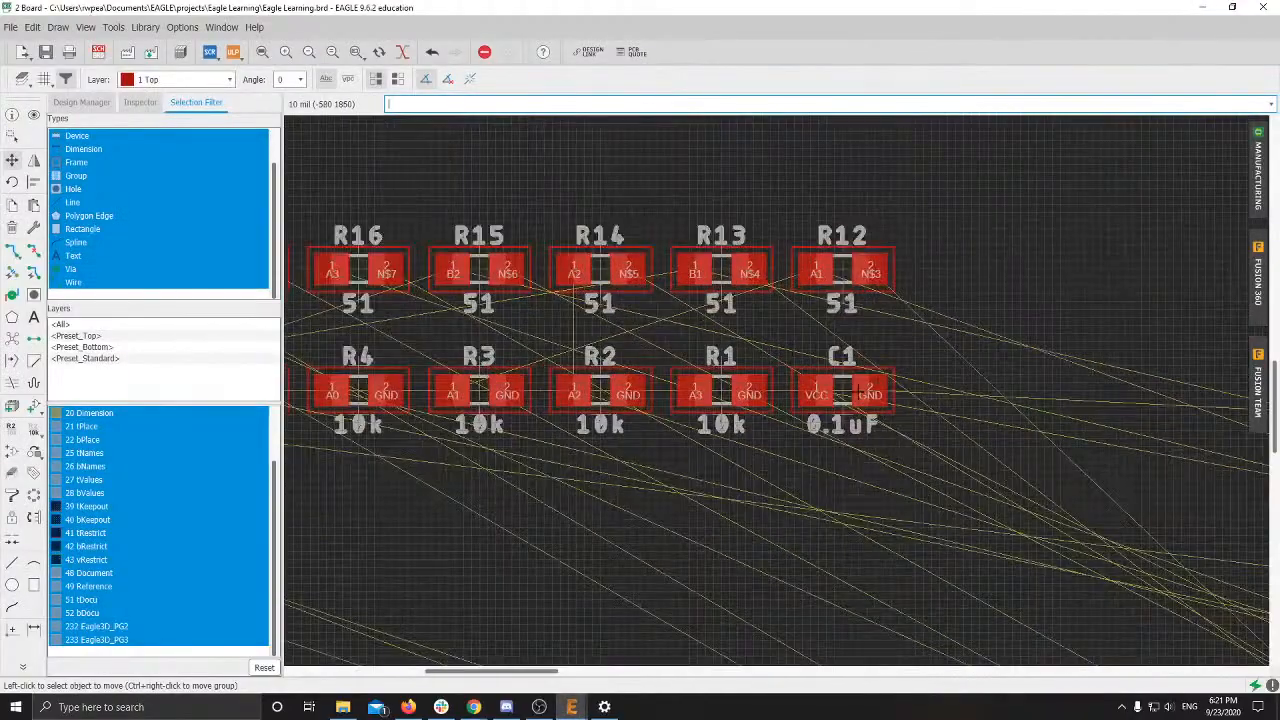
click(845, 391)
scroll(952, 413, down, 4)
middle_drag(952, 413, 558, 303)
middle_drag(1051, 437, 657, 286)
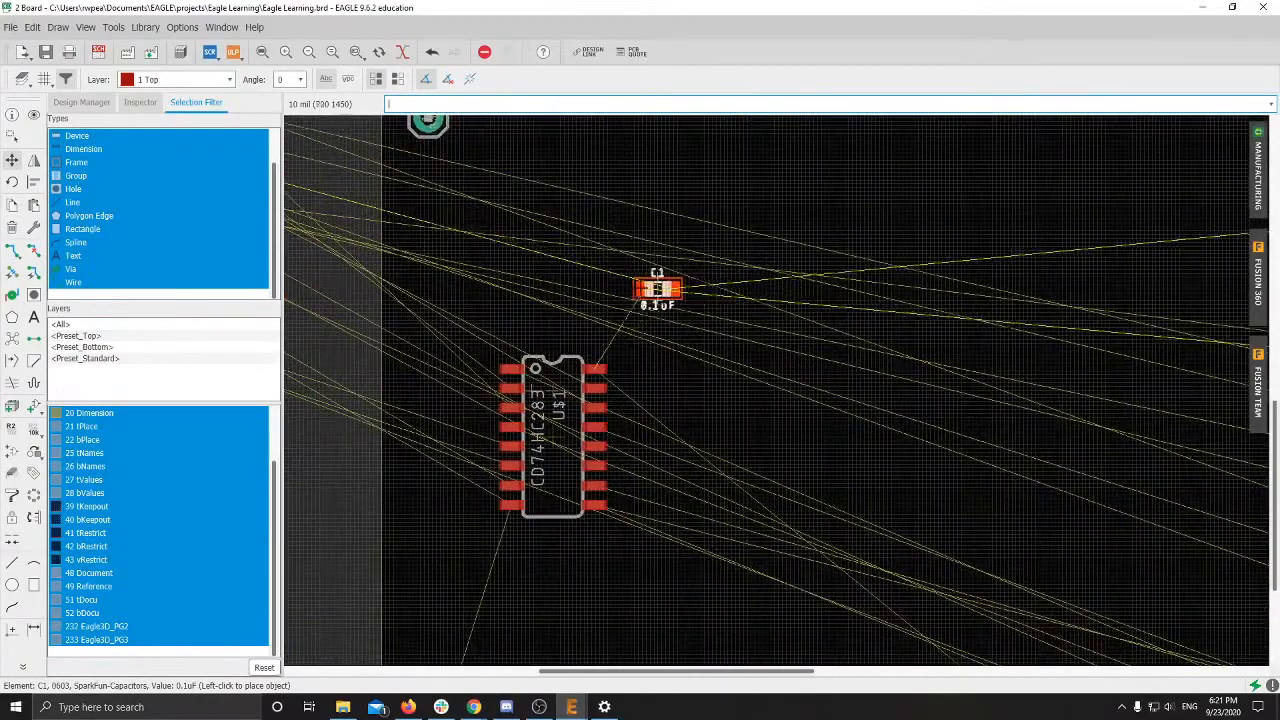
scroll(608, 290, up, 3)
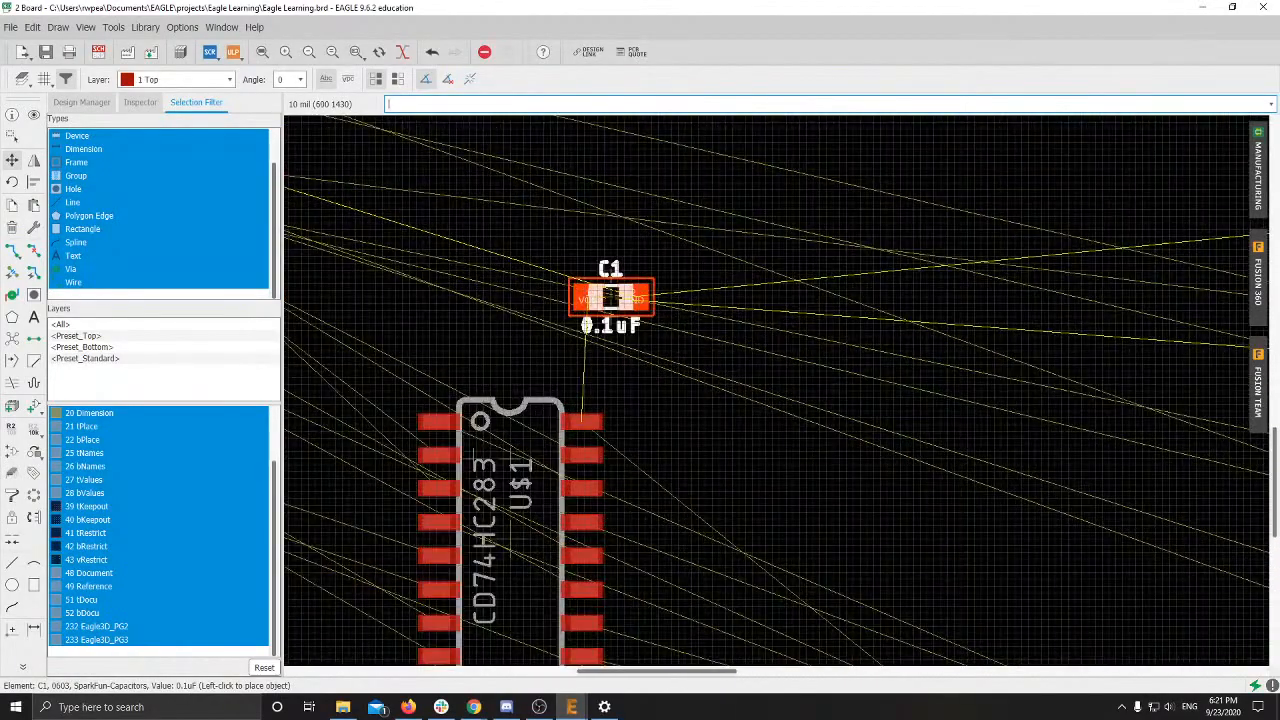
scroll(608, 298, down, 1)
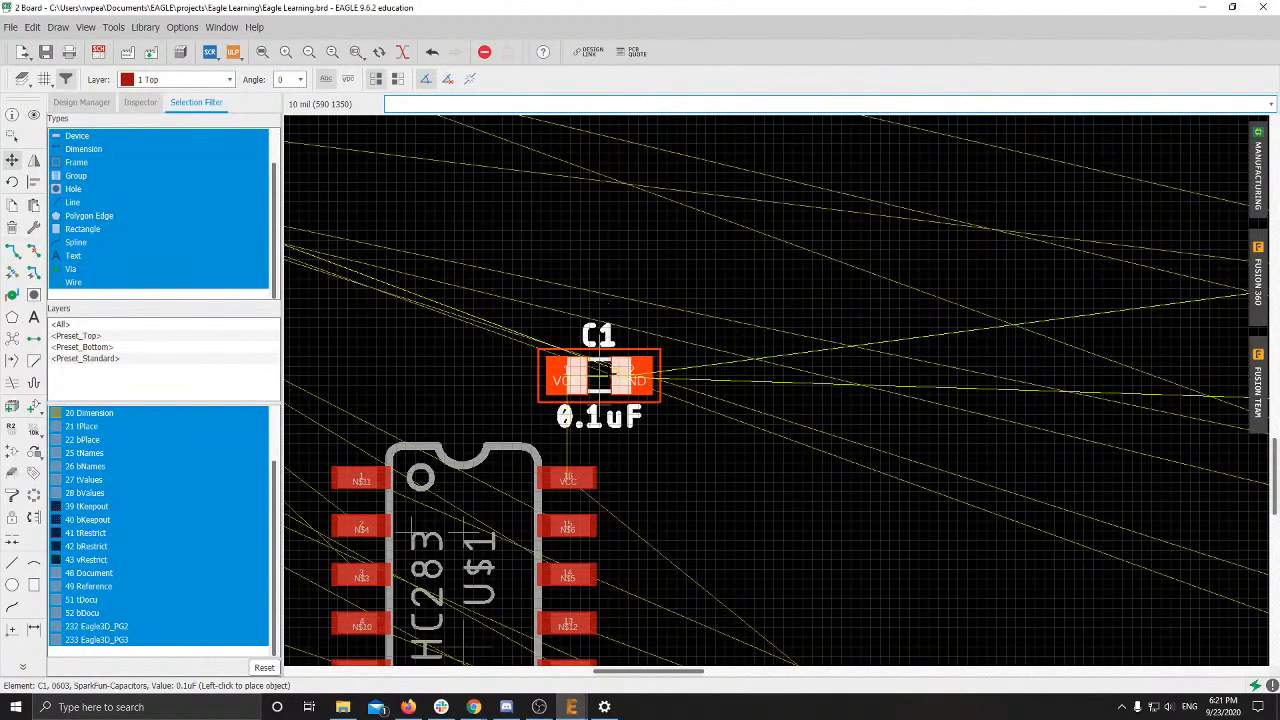
click(598, 386)
Step: Recalculate the board's airwires with the Ratsnest command
scroll(675, 318, down, 5)
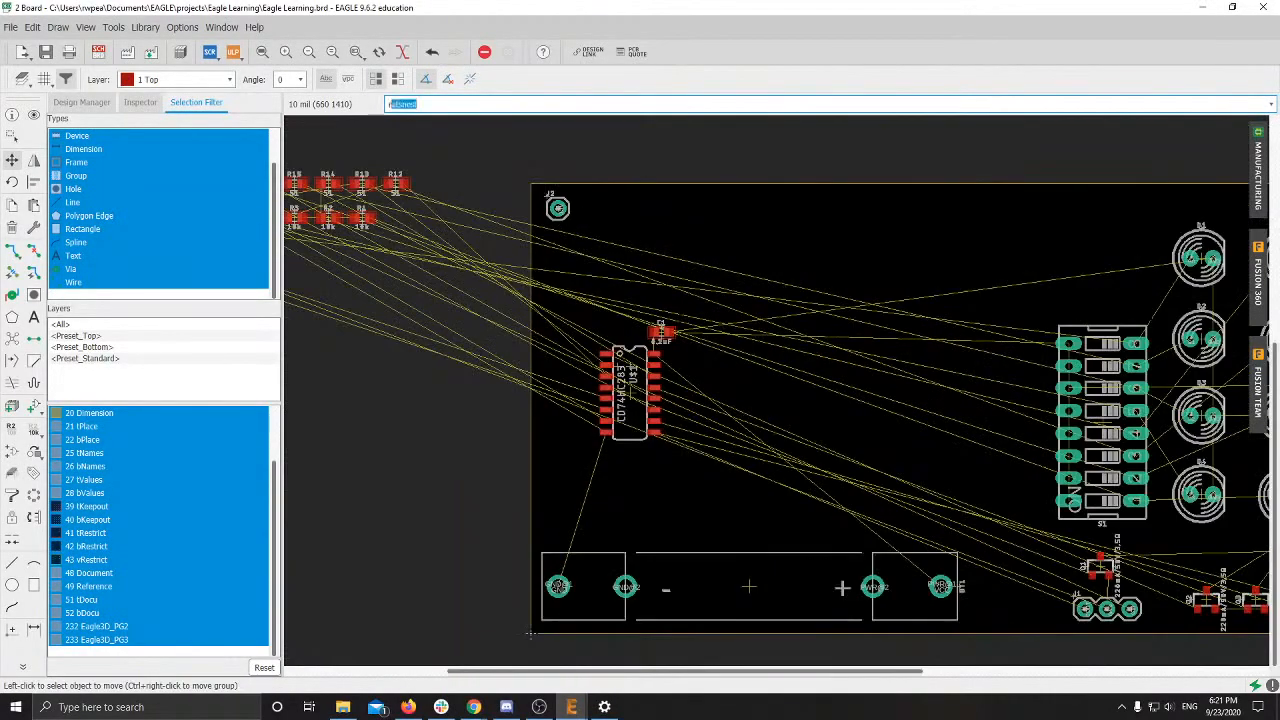
key(BackSpace)
key(BackSpace)
text(atsnest)
key(Return)
scroll(641, 334, down, 1)
middle_drag(548, 584, 594, 556)
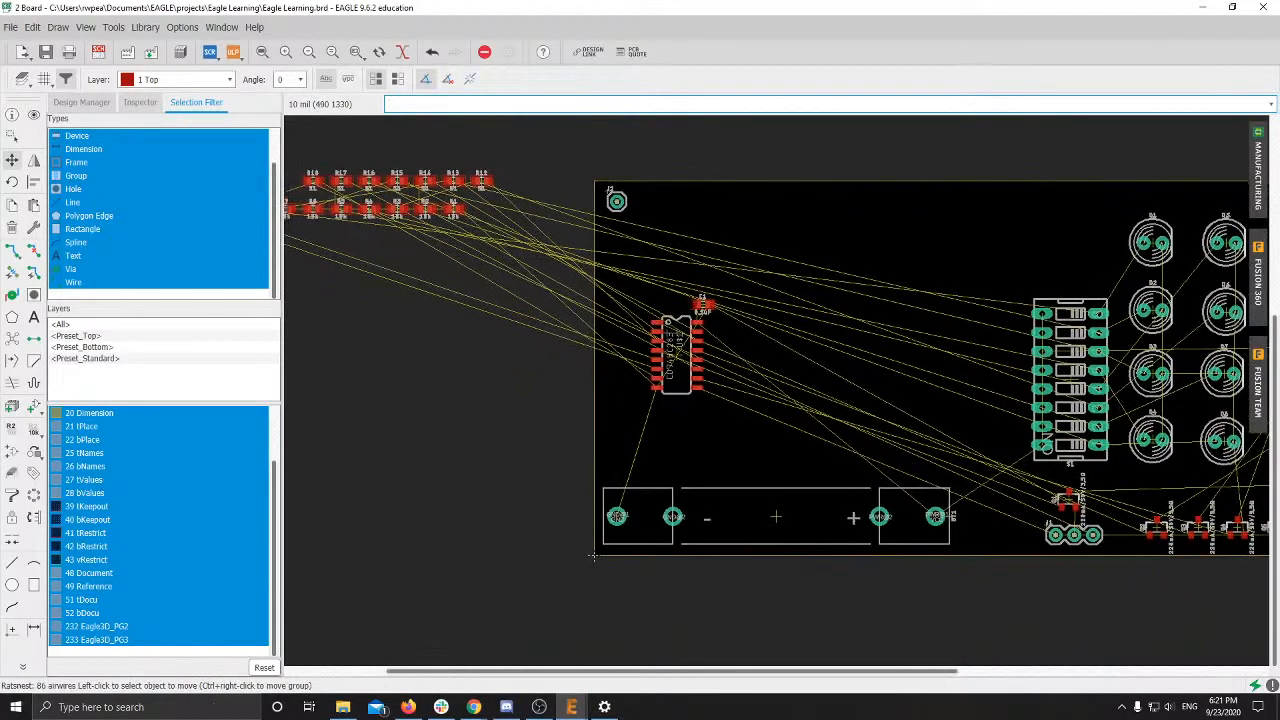
Step: Rotate capacitor C1 by 180 degrees and place it centred above the notch of chip U$1
scroll(678, 336, up, 4)
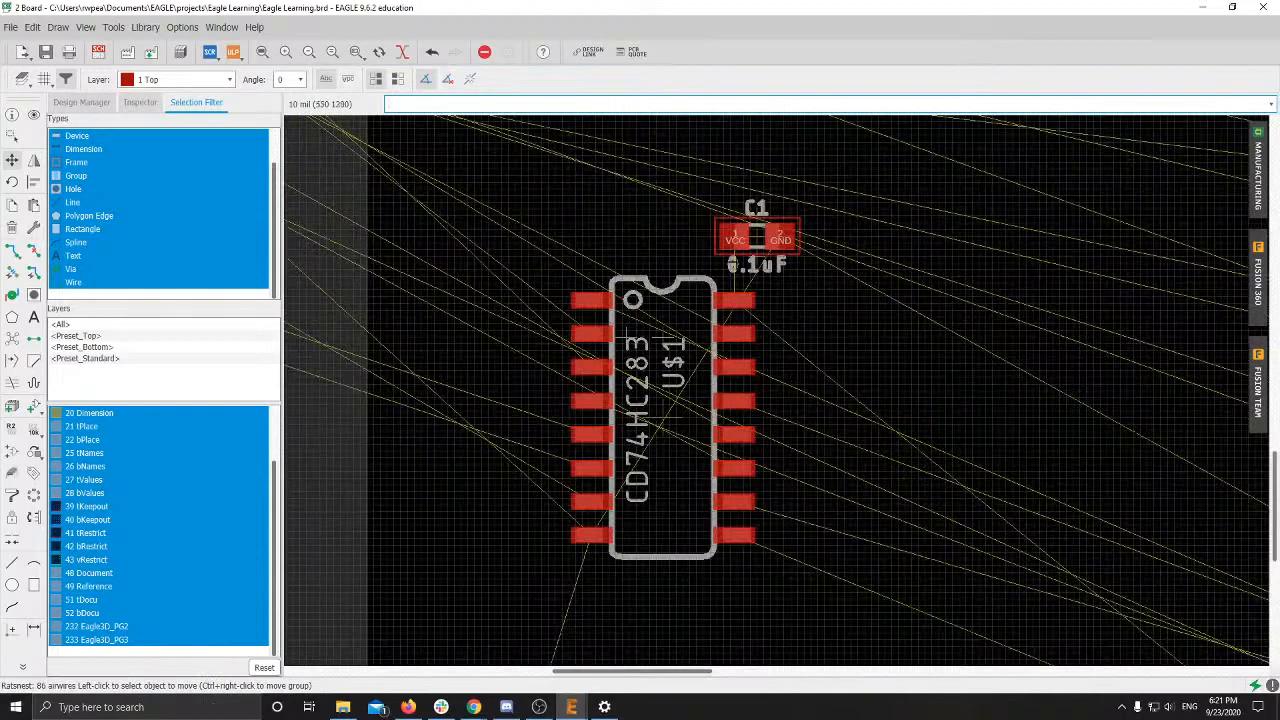
click(768, 228)
right_click(740, 231)
right_click(690, 232)
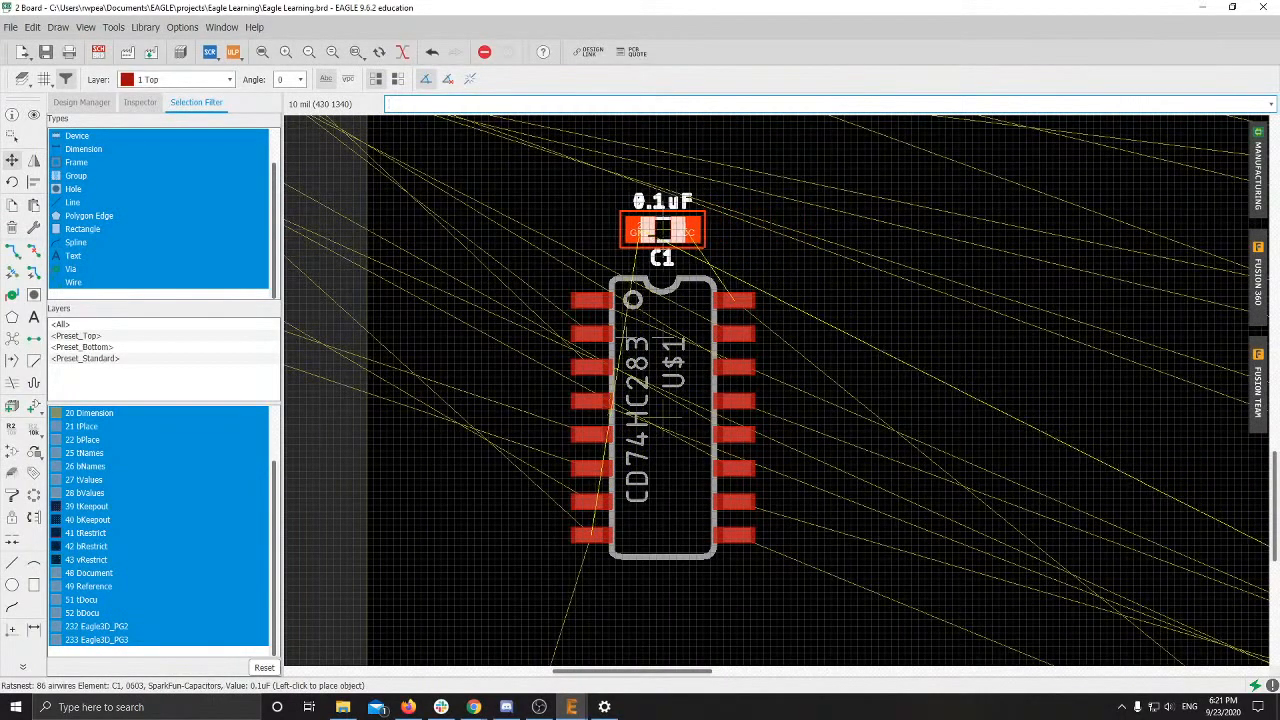
click(663, 231)
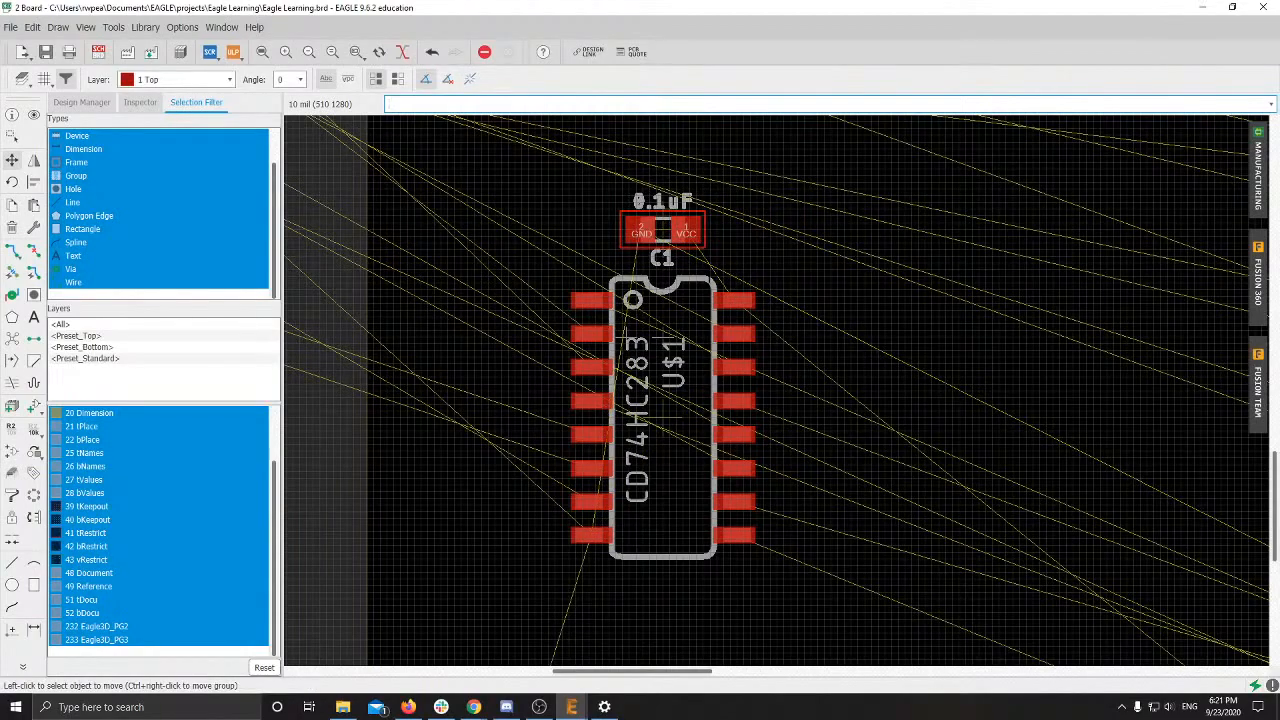
scroll(710, 278, down, 6)
middle_drag(578, 300, 820, 450)
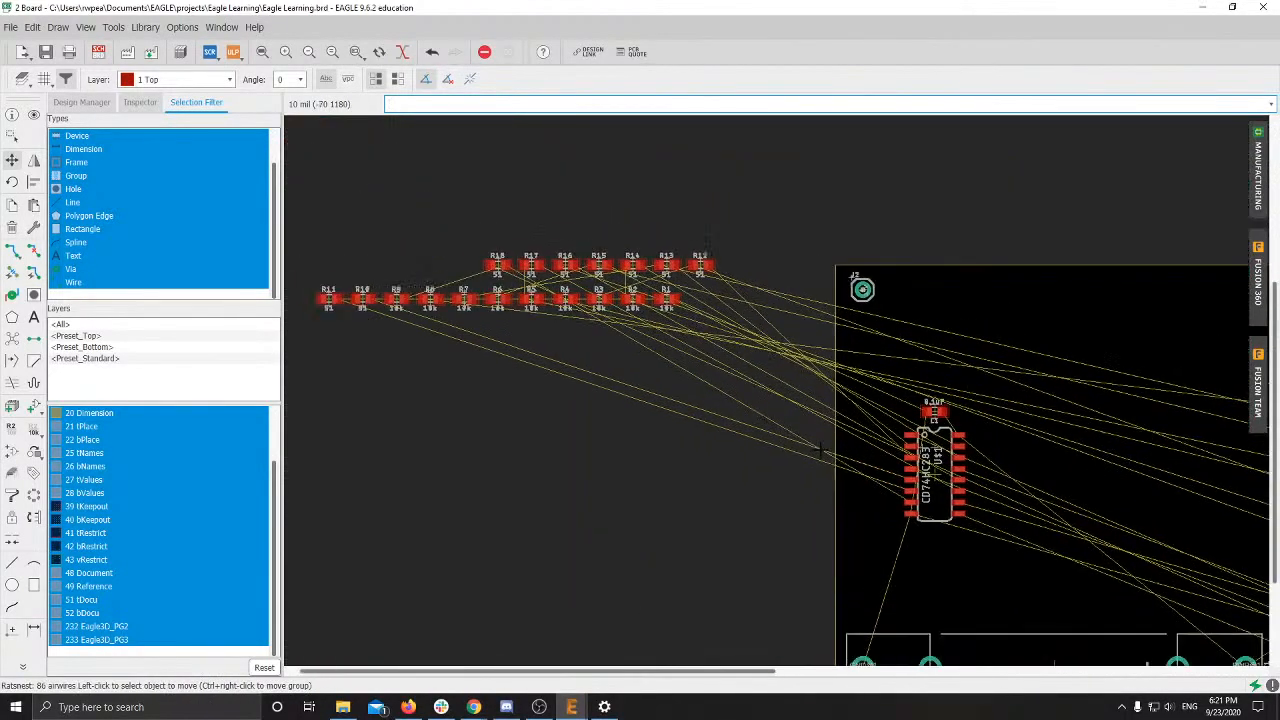
scroll(790, 432, up, 4)
scroll(755, 392, down, 6)
middle_drag(807, 368, 842, 390)
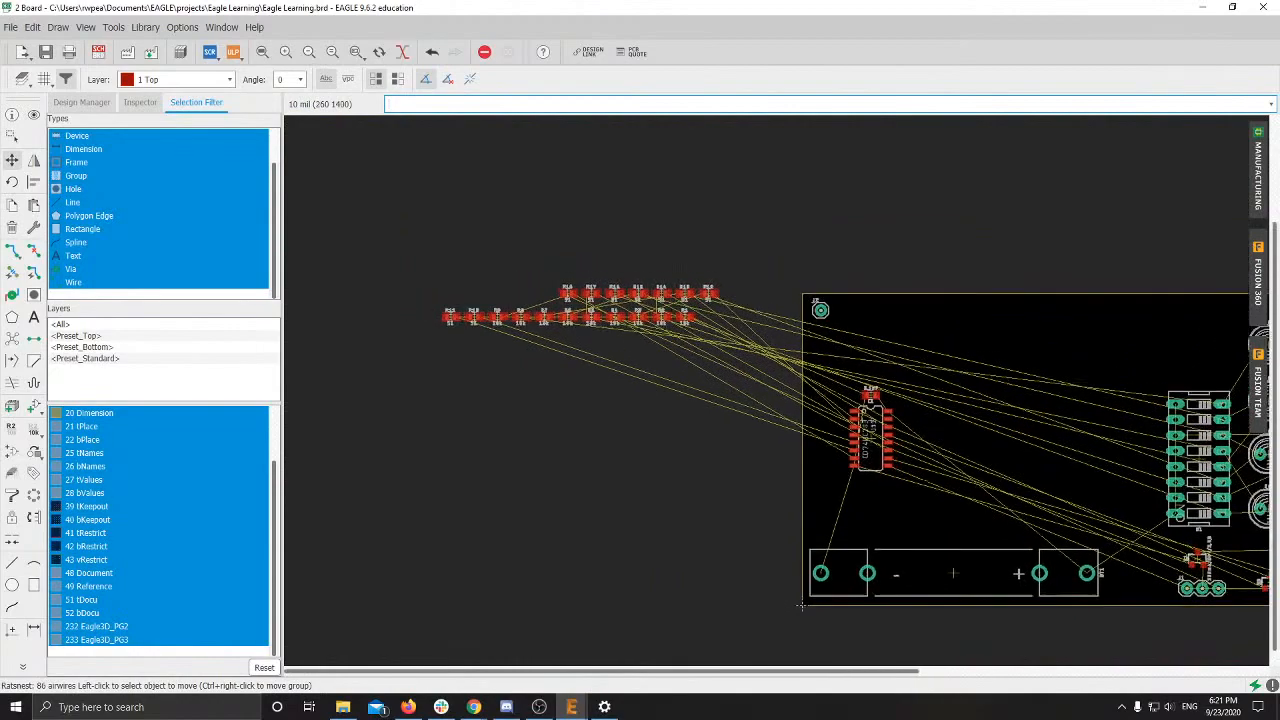
scroll(800, 340, up, 7)
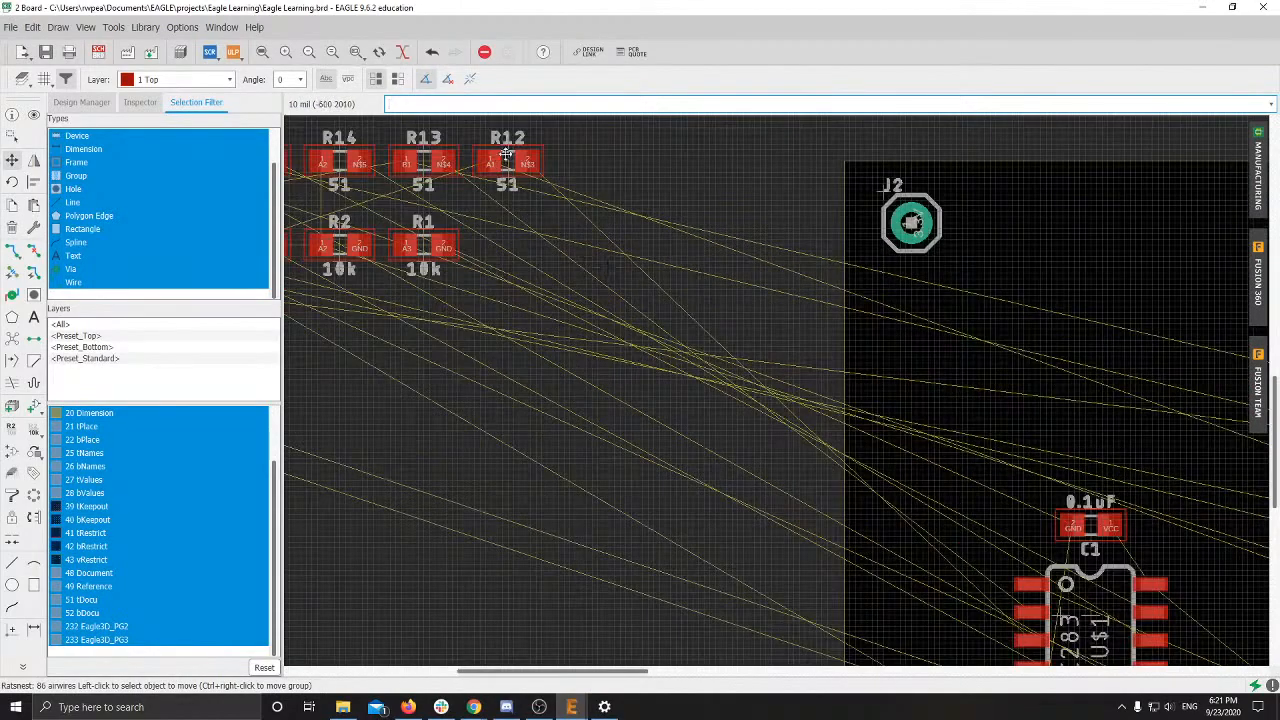
click(506, 153)
click(507, 164)
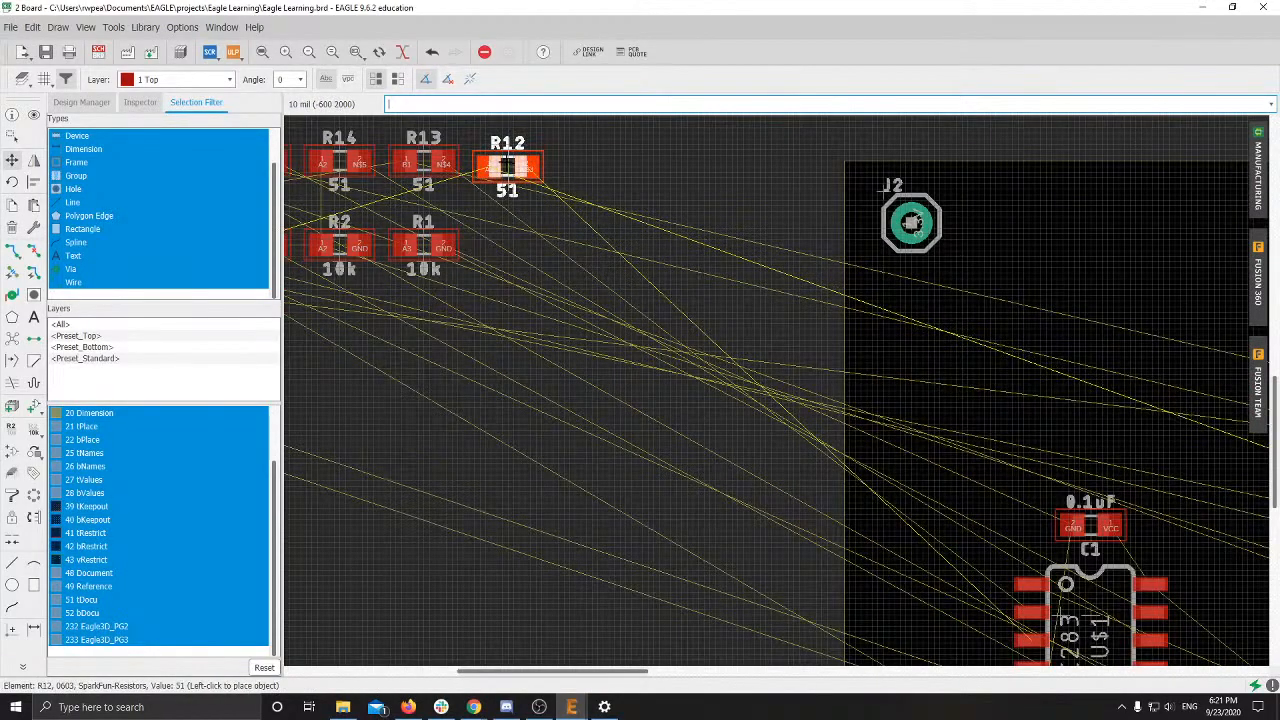
click(507, 164)
Step: Switch to the Google Slides presentation, examine the resistor arrangement in the initial placement picture, and return to the EAGLE board layout
key(alt+Tab)
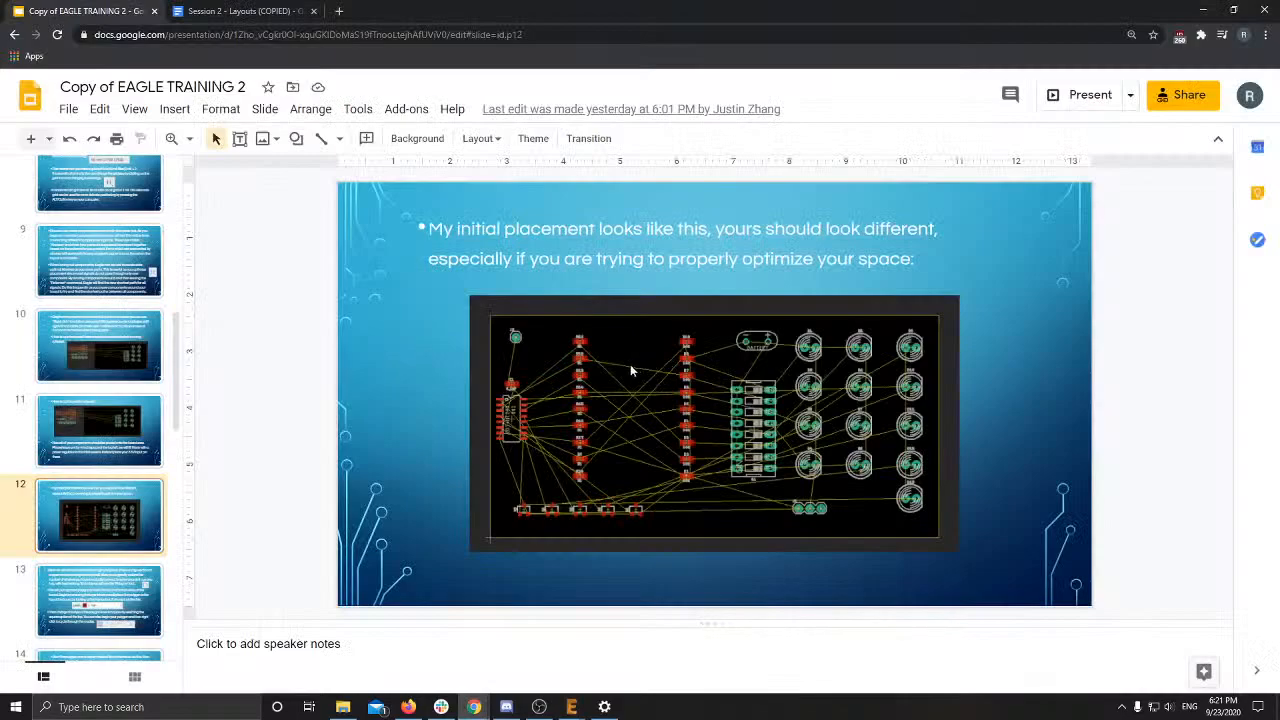
key(alt+Tab)
scroll(593, 325, down, 3)
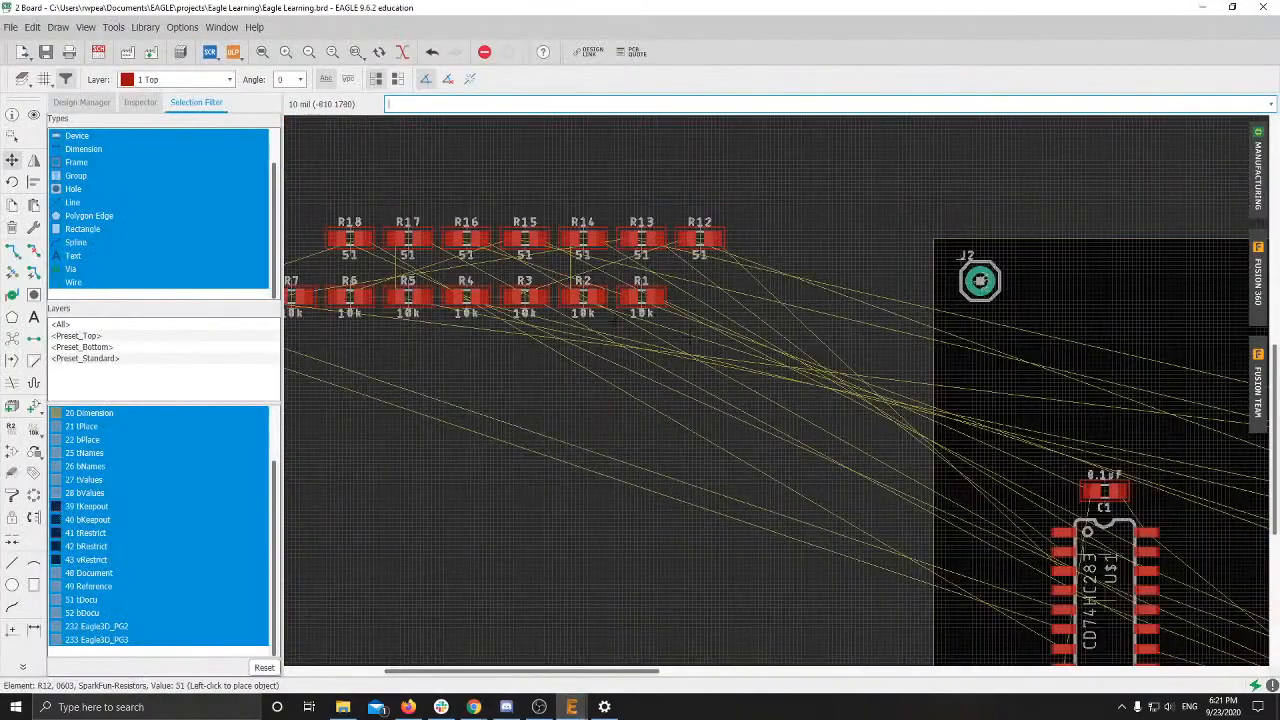
Step: Place the 10k resistor R1 inside the board to the left of DIP switch S1, level with pin 16
click(651, 296)
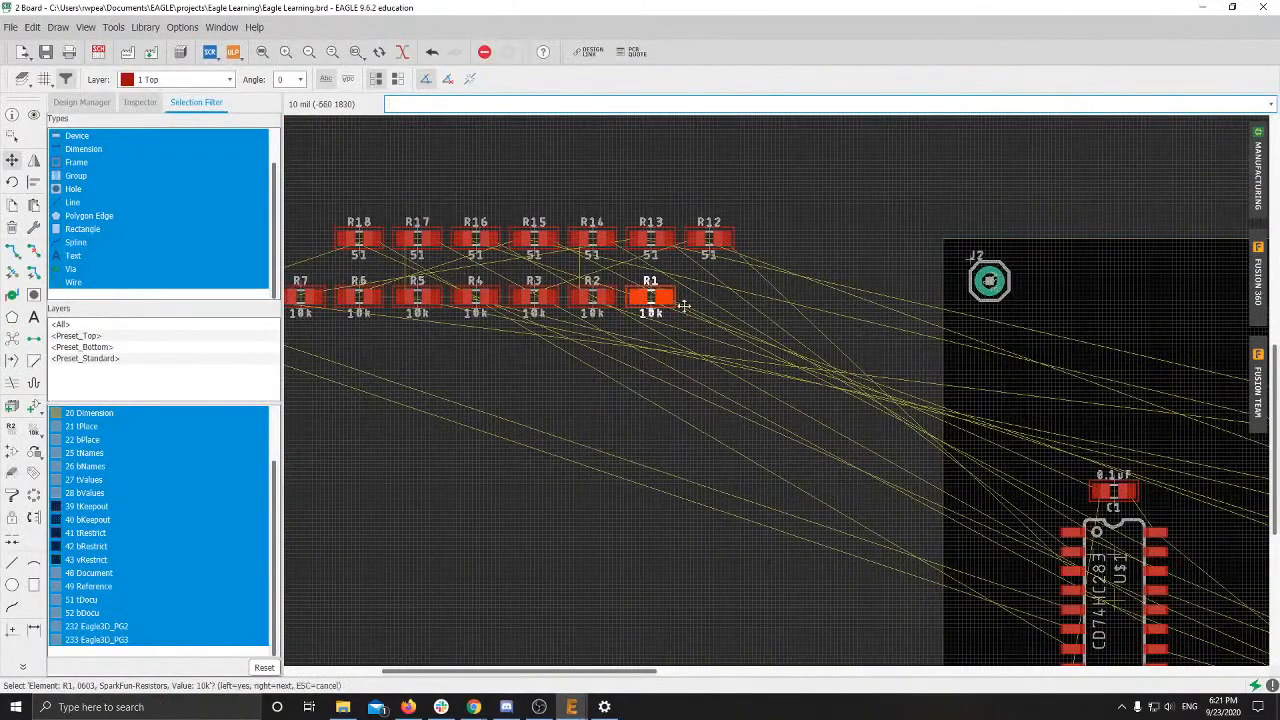
click(651, 296)
middle_drag(986, 371, 259, 238)
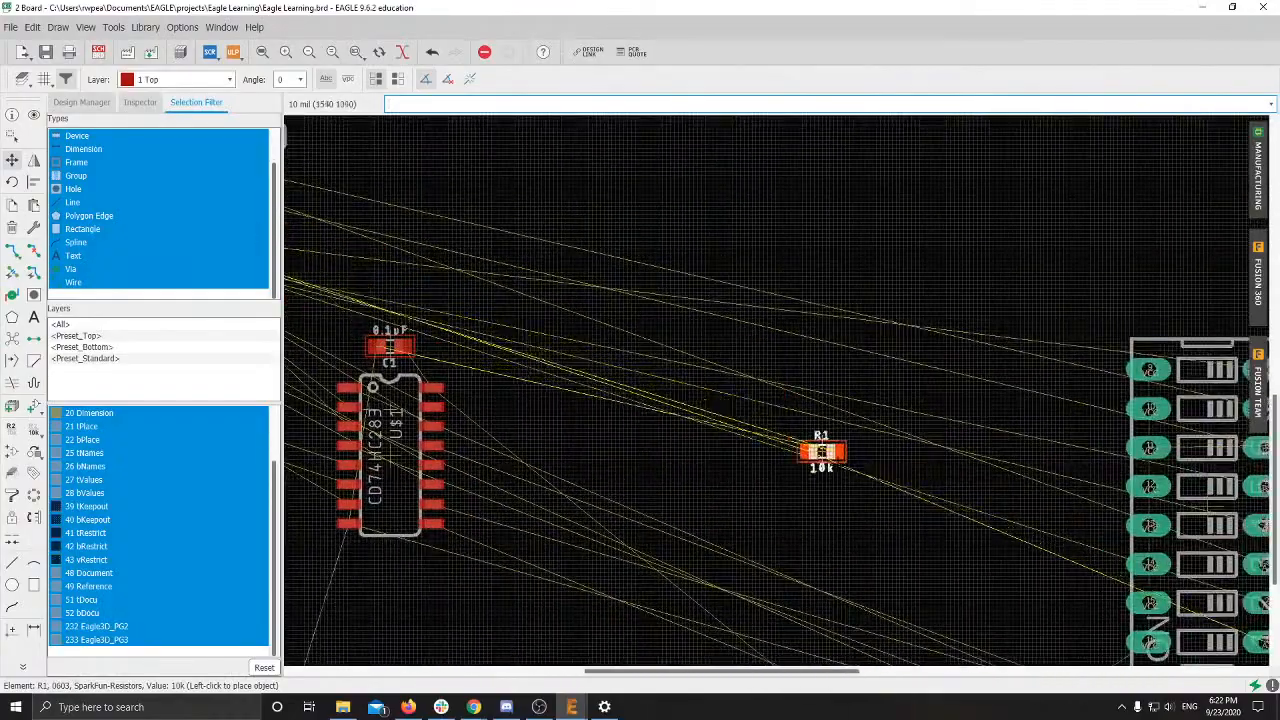
middle_drag(860, 563, 542, 316)
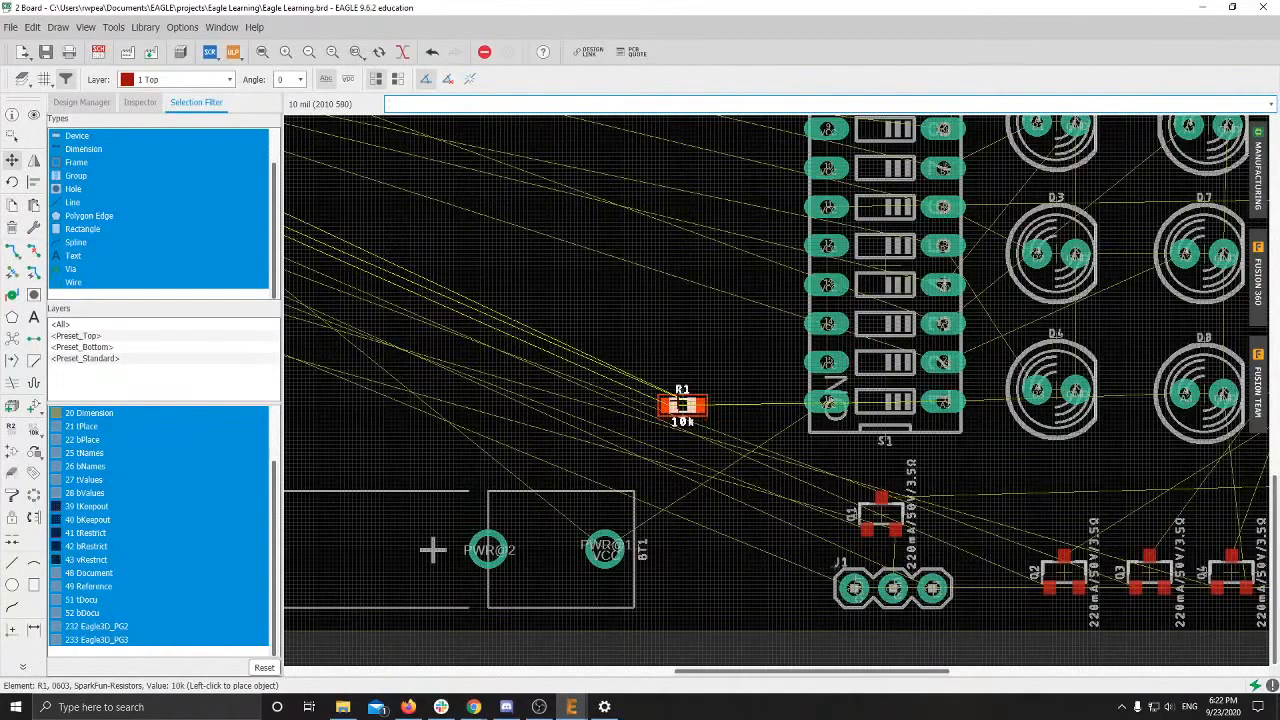
click(682, 401)
Step: Place the 10k resistor R2 directly above R1, level with pin 15 of DIP switch S1
middle_drag(428, 295, 779, 484)
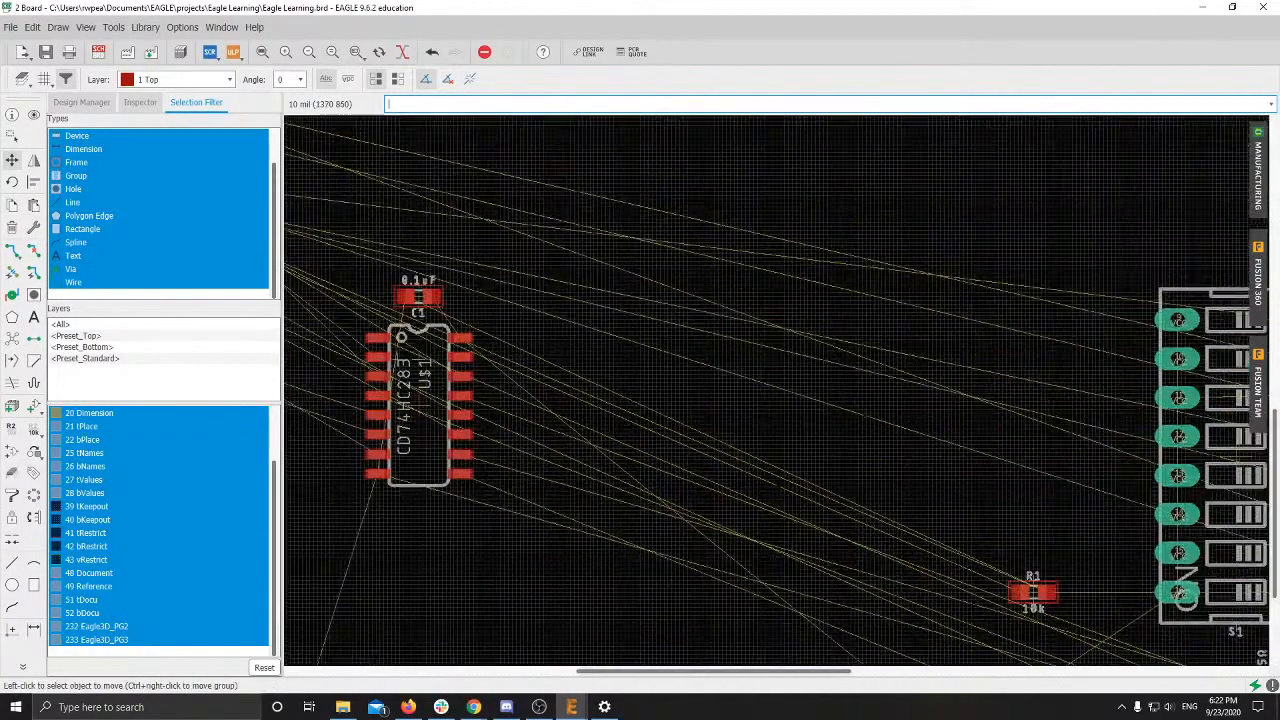
scroll(777, 484, down, 5)
scroll(449, 297, up, 4)
scroll(475, 316, up, 4)
middle_drag(479, 322, 764, 337)
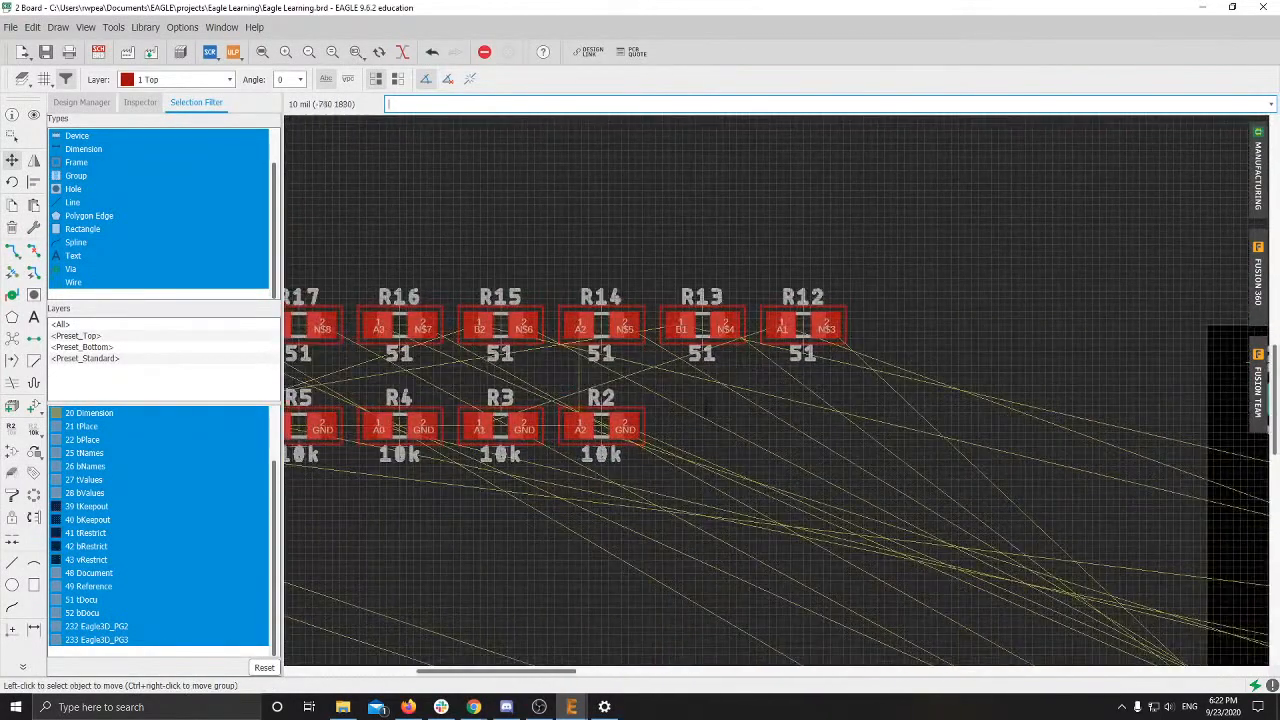
click(599, 427)
scroll(860, 452, down, 1)
middle_drag(860, 452, 90, 113)
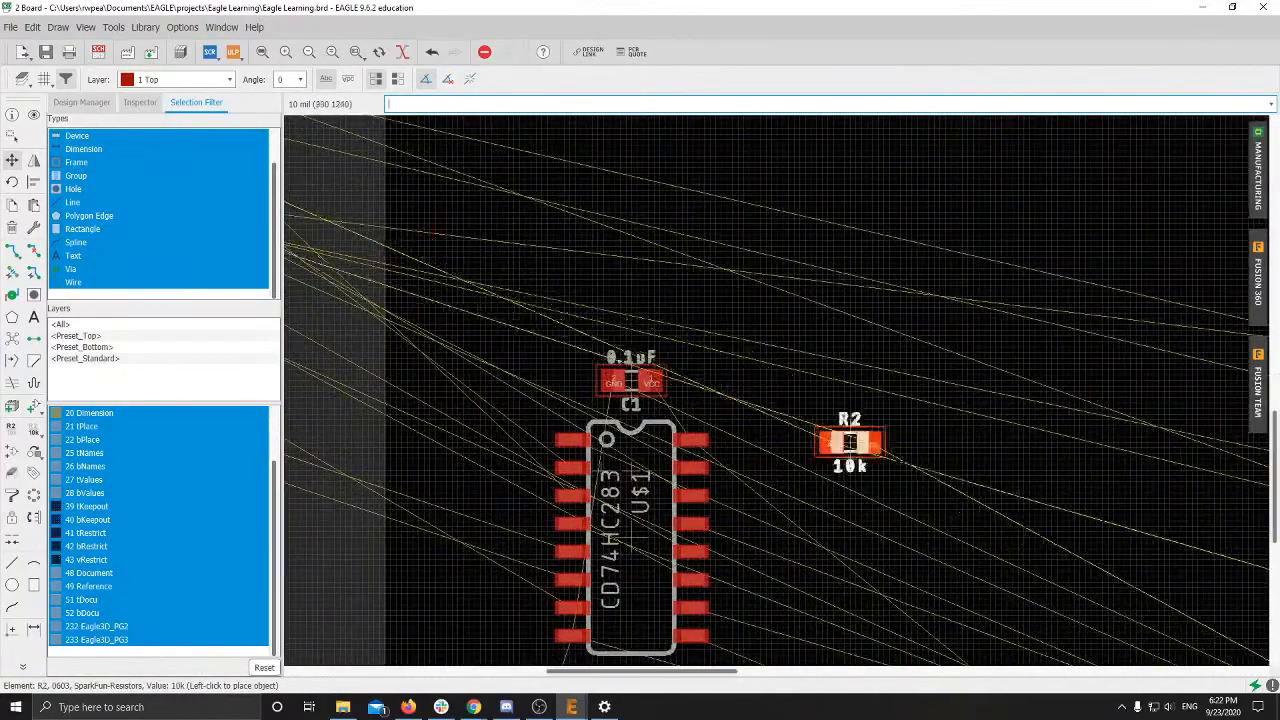
middle_drag(830, 545, 120, 138)
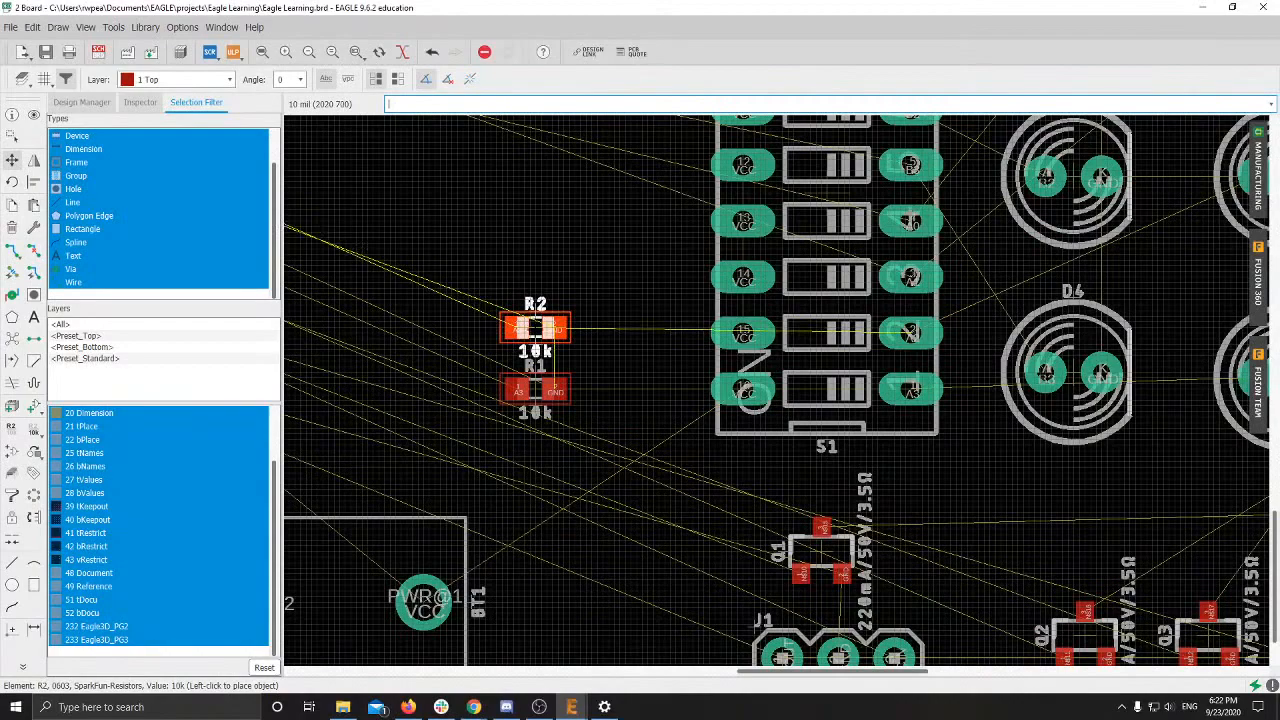
click(535, 330)
Step: Examine the A2, A3 and GND pads of resistors R2 and R1 against the matching pins of DIP switch S1
scroll(540, 355, down, 1)
scroll(540, 355, up, 2)
scroll(540, 355, up, 1)
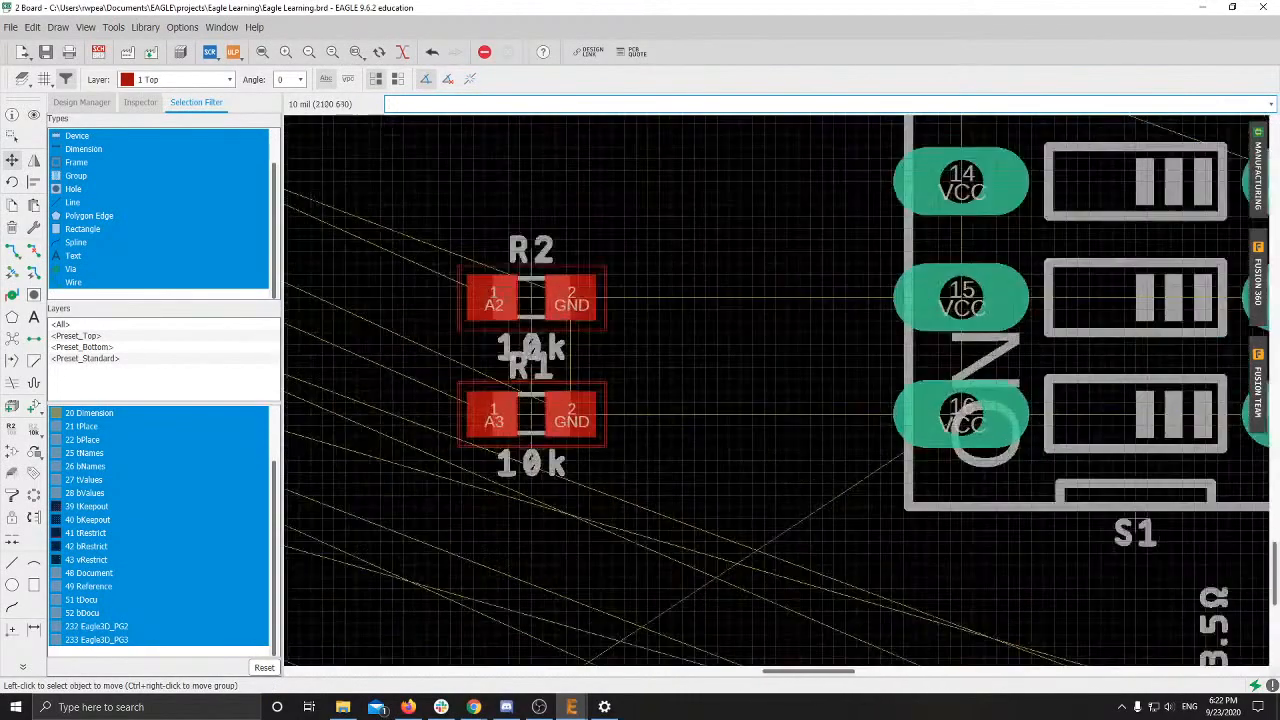
middle_drag(800, 390, 547, 379)
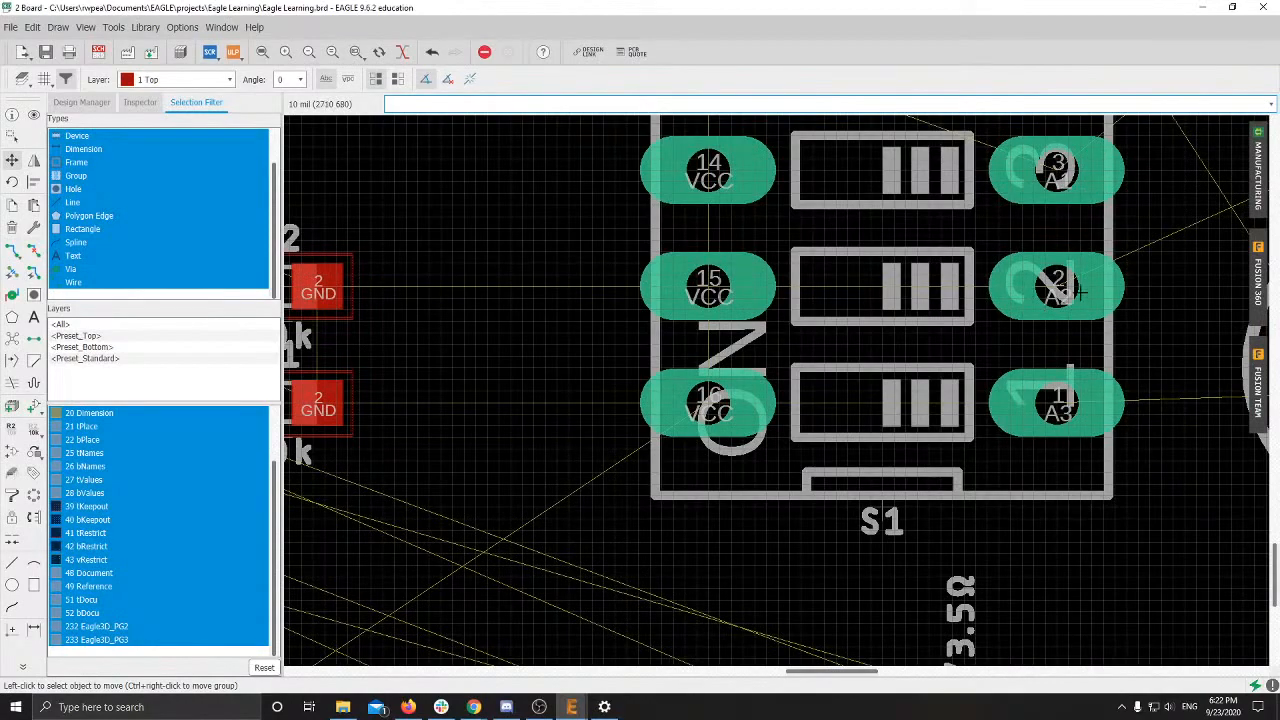
scroll(1078, 291, down, 1)
scroll(460, 320, up, 3)
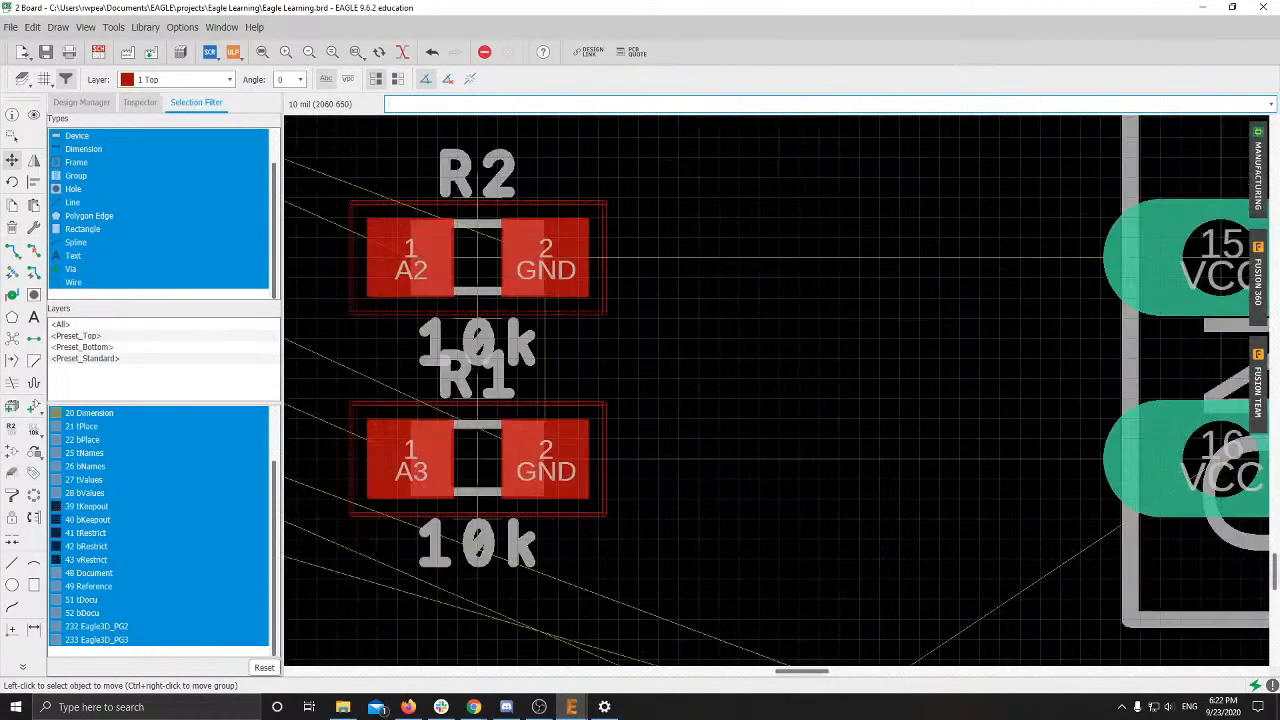
scroll(440, 367, up, 3)
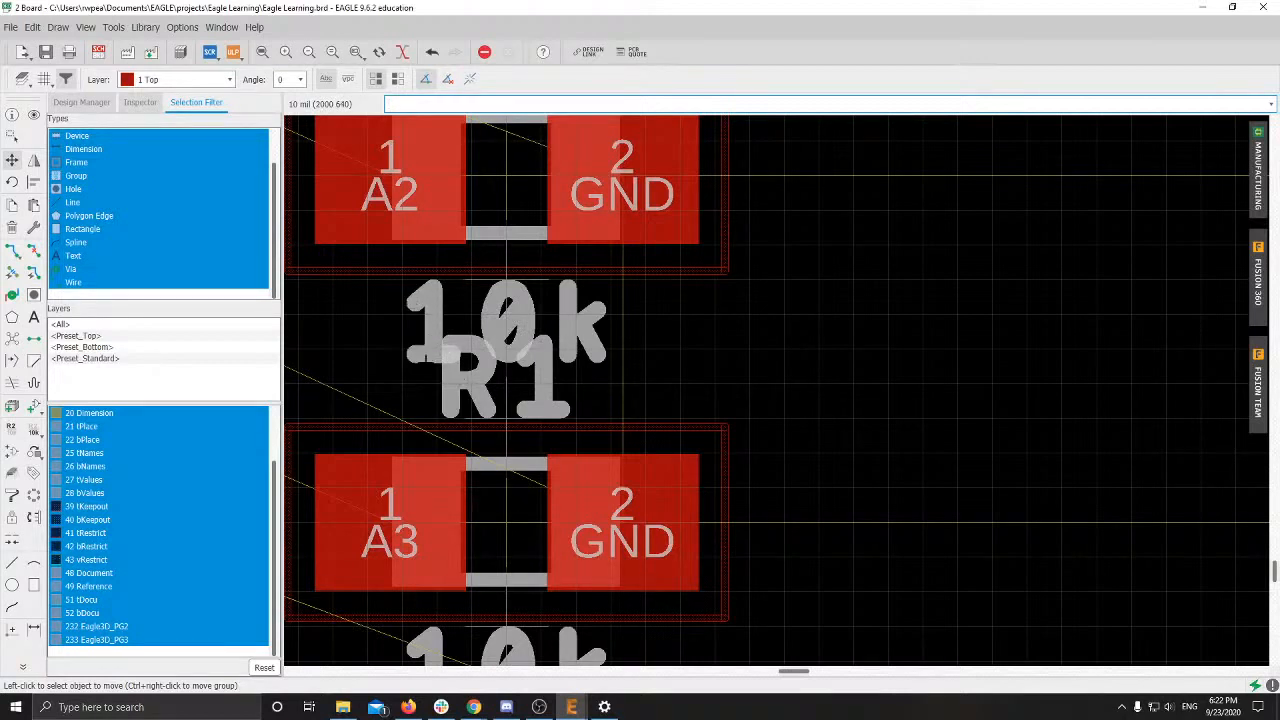
scroll(590, 446, down, 2)
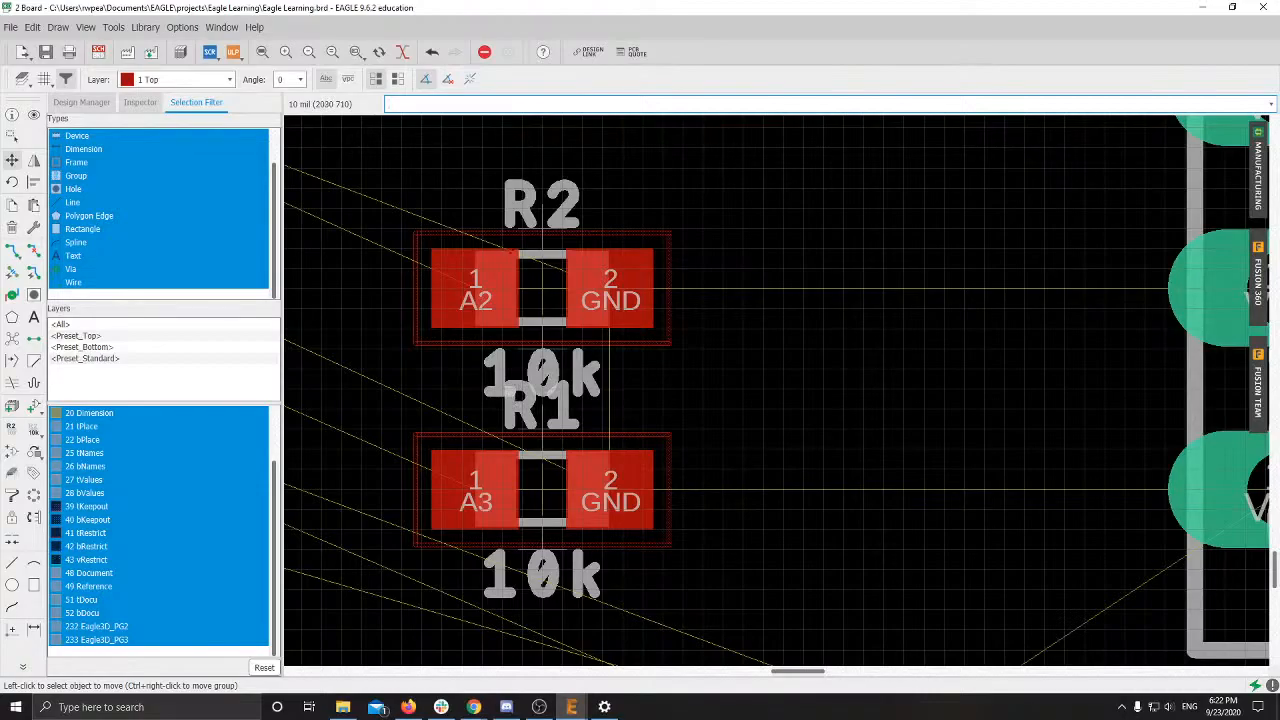
Step: Place the 10k resistor R3 directly above R2, level with pin 14 of DIP switch S1, and recalculate the airwires with Ratsnest
scroll(660, 241, down, 11)
middle_drag(400, 130, 953, 397)
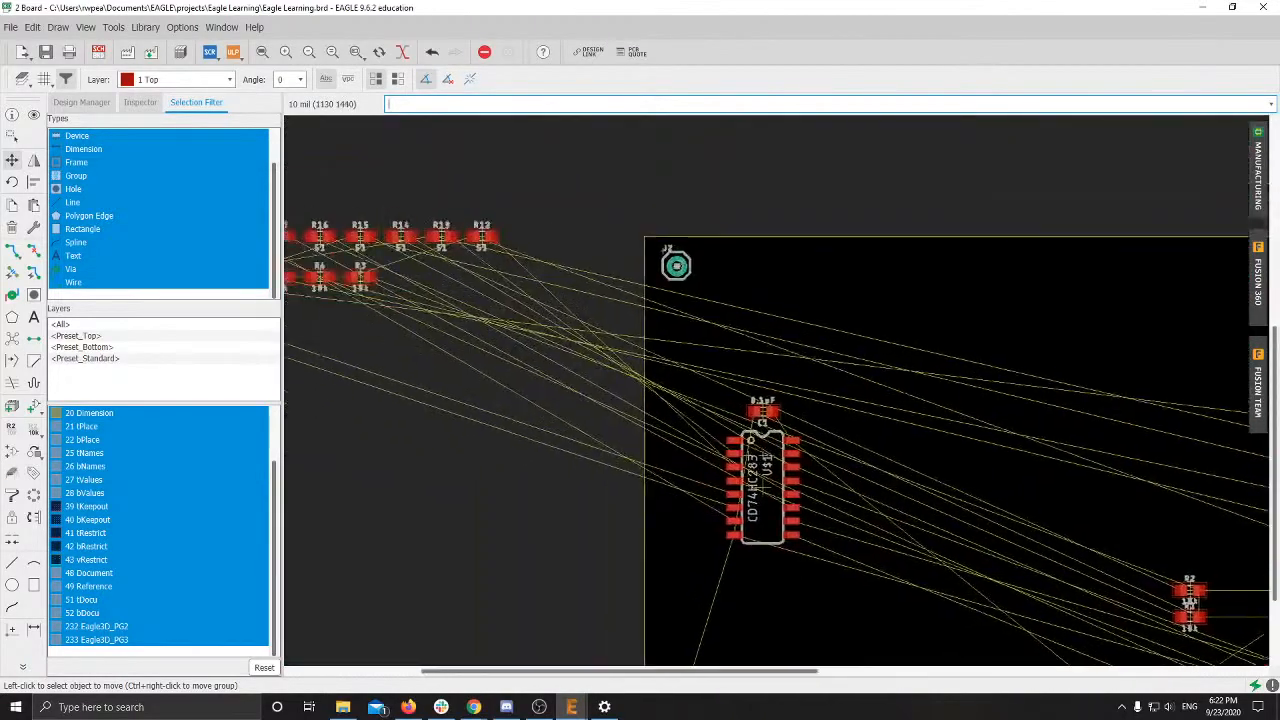
scroll(358, 257, up, 5)
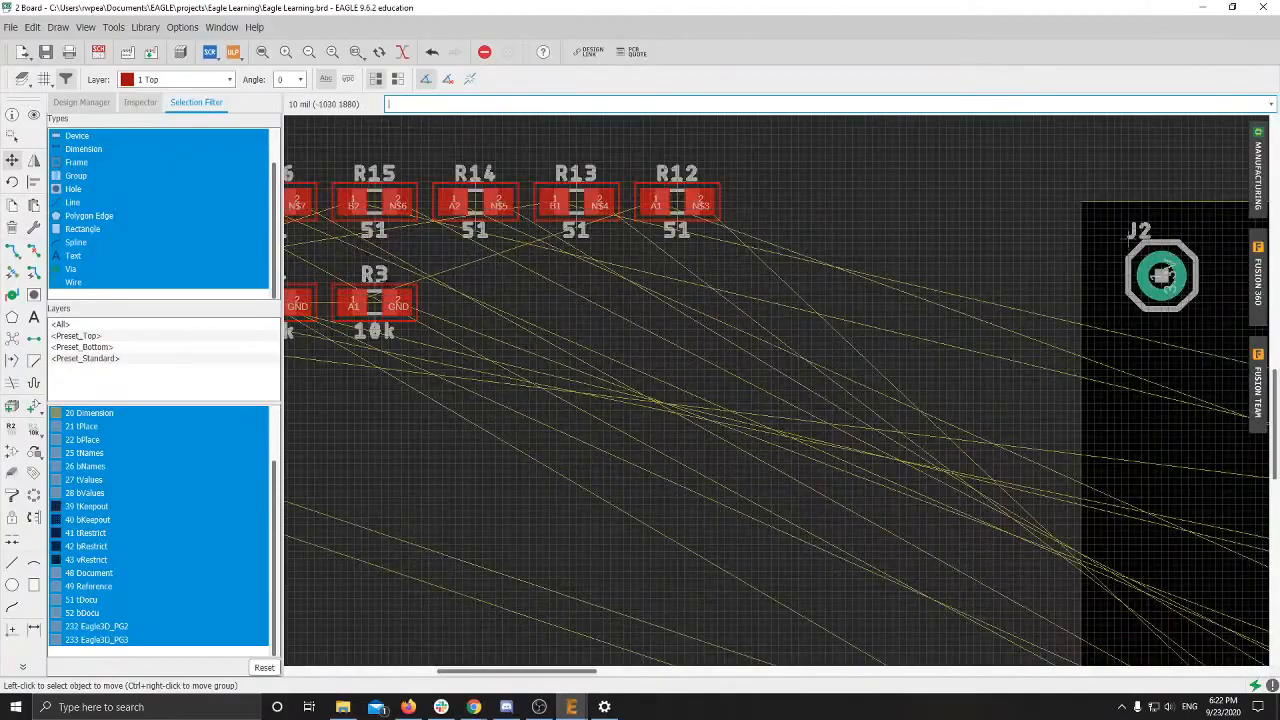
click(375, 300)
middle_drag(1200, 625, 450, 165)
scroll(657, 326, down, 3)
middle_drag(765, 368, 193, 120)
scroll(682, 271, up, 5)
middle_drag(647, 186, 668, 416)
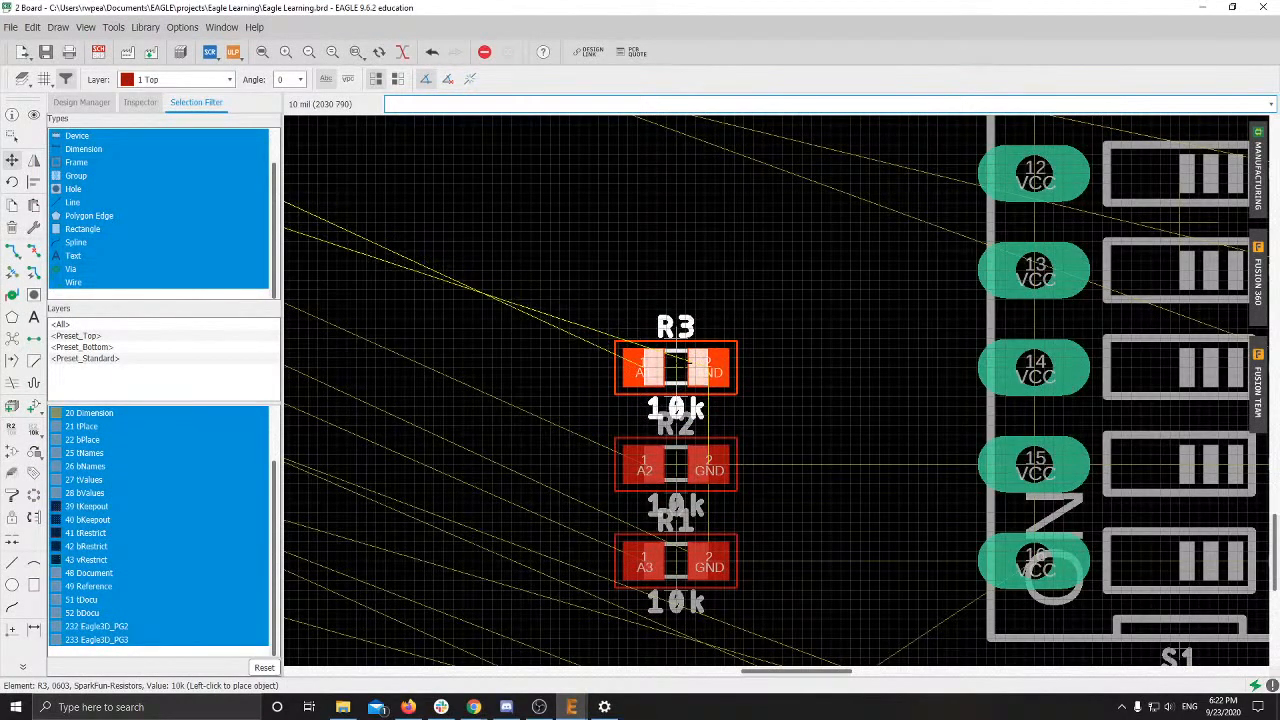
click(676, 372)
key(Return)
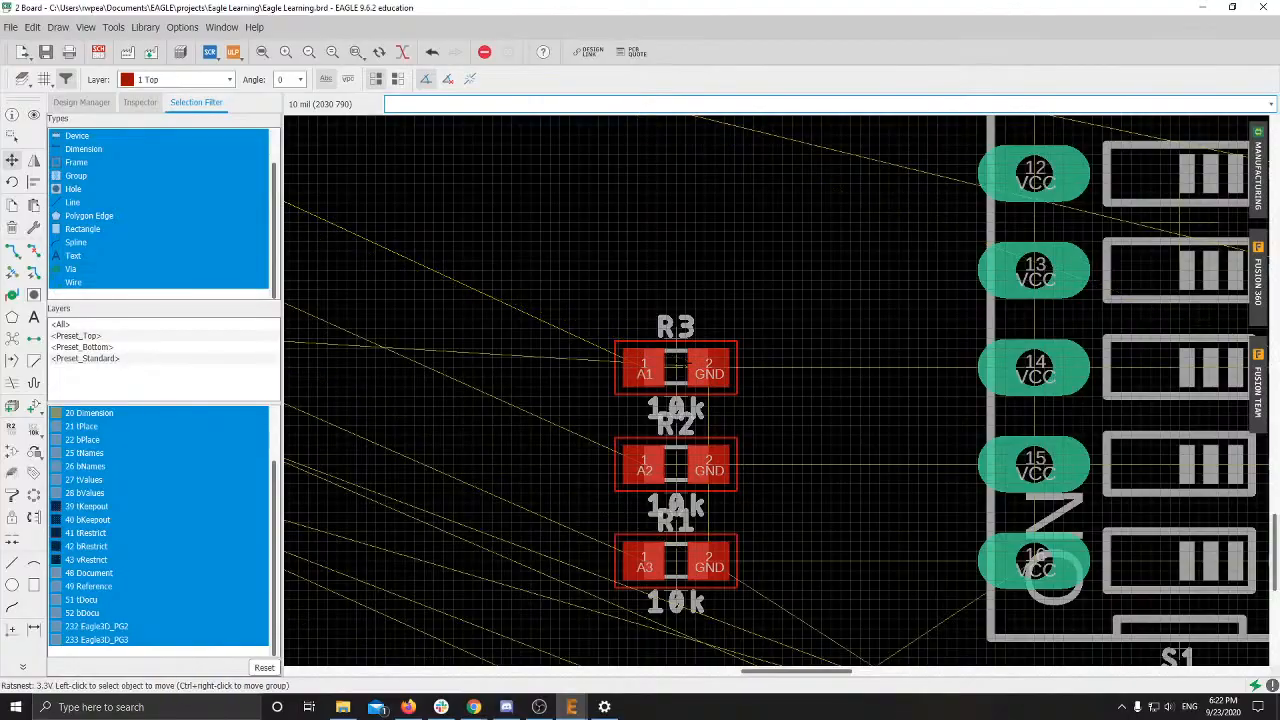
Step: Place the 10k resistor R4 directly above R3, level with pin 13 of DIP switch S1
scroll(674, 345, down, 8)
middle_drag(650, 325, 1009, 490)
middle_drag(534, 295, 673, 335)
scroll(673, 335, up, 3)
middle_drag(457, 222, 763, 273)
scroll(574, 332, up, 3)
click(526, 310)
scroll(978, 425, down, 5)
middle_drag(791, 394, 277, 255)
middle_drag(1110, 463, 440, 335)
scroll(440, 335, up, 5)
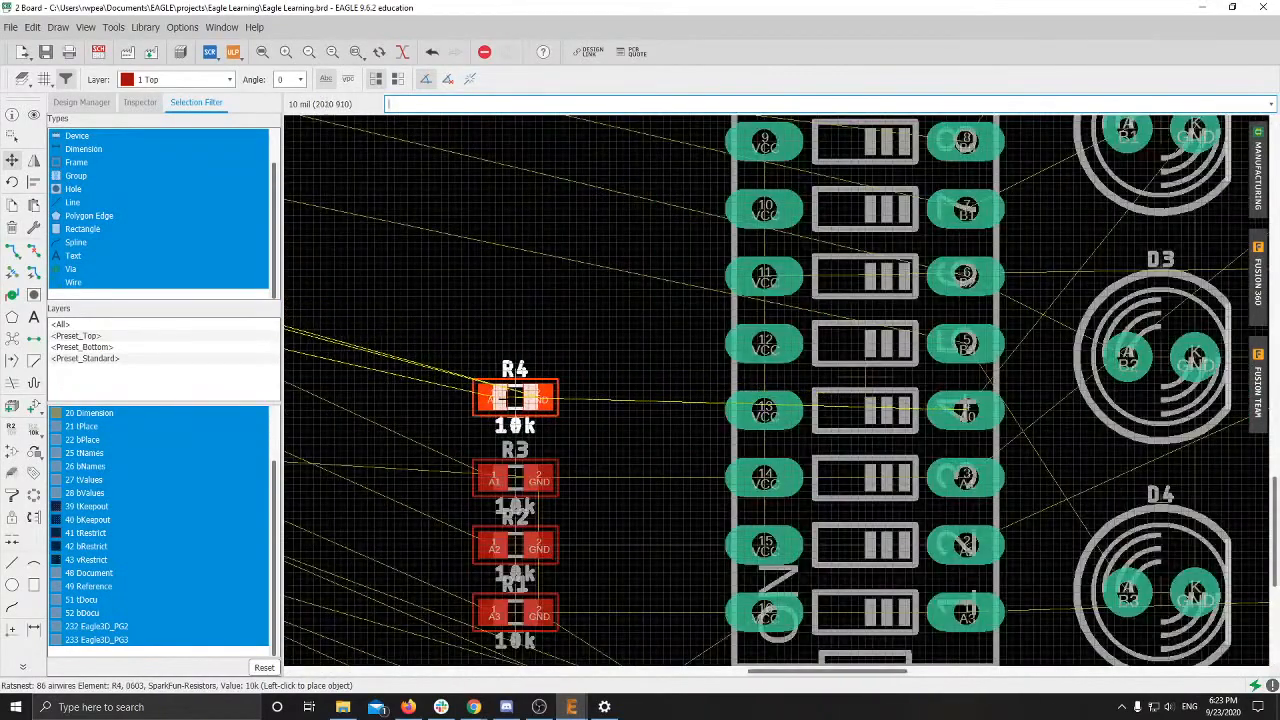
click(502, 408)
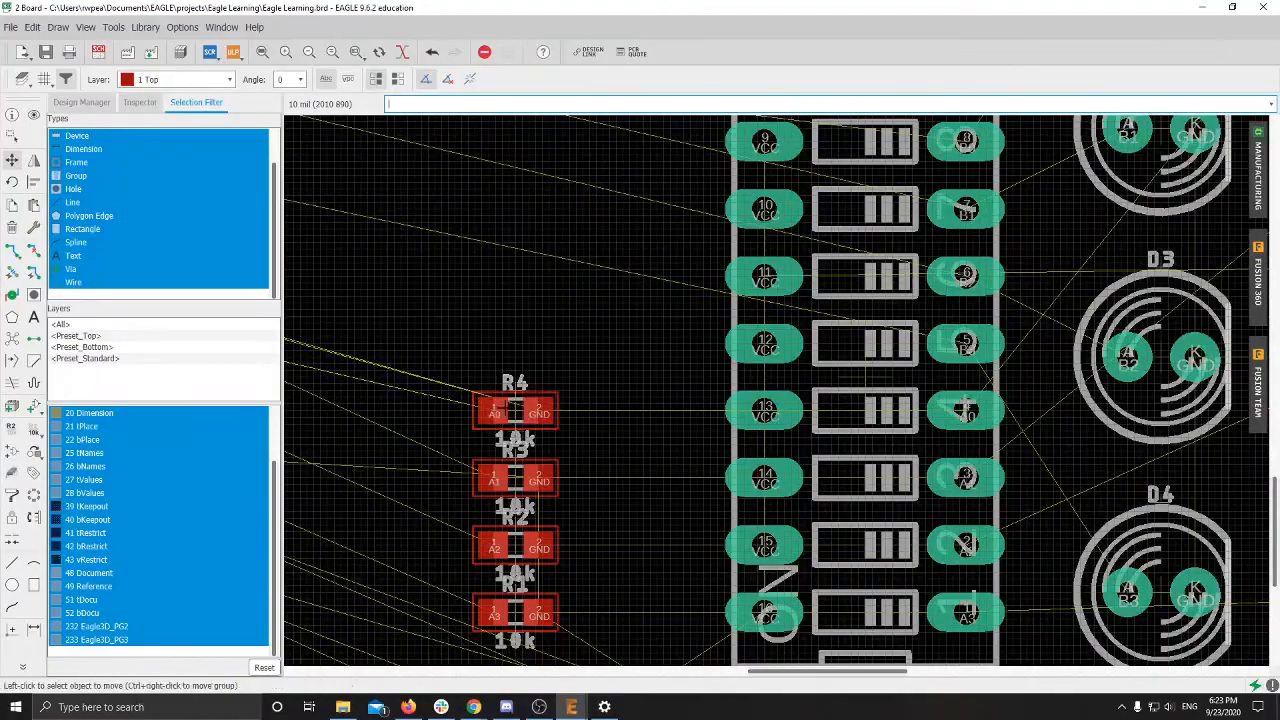
Step: Place the 10k resistor R5 directly above R4, level with pin 12 of DIP switch S1
scroll(405, 255, down, 5)
middle_drag(405, 255, 1005, 386)
middle_drag(290, 217, 587, 298)
scroll(587, 298, up, 1)
scroll(534, 283, up, 2)
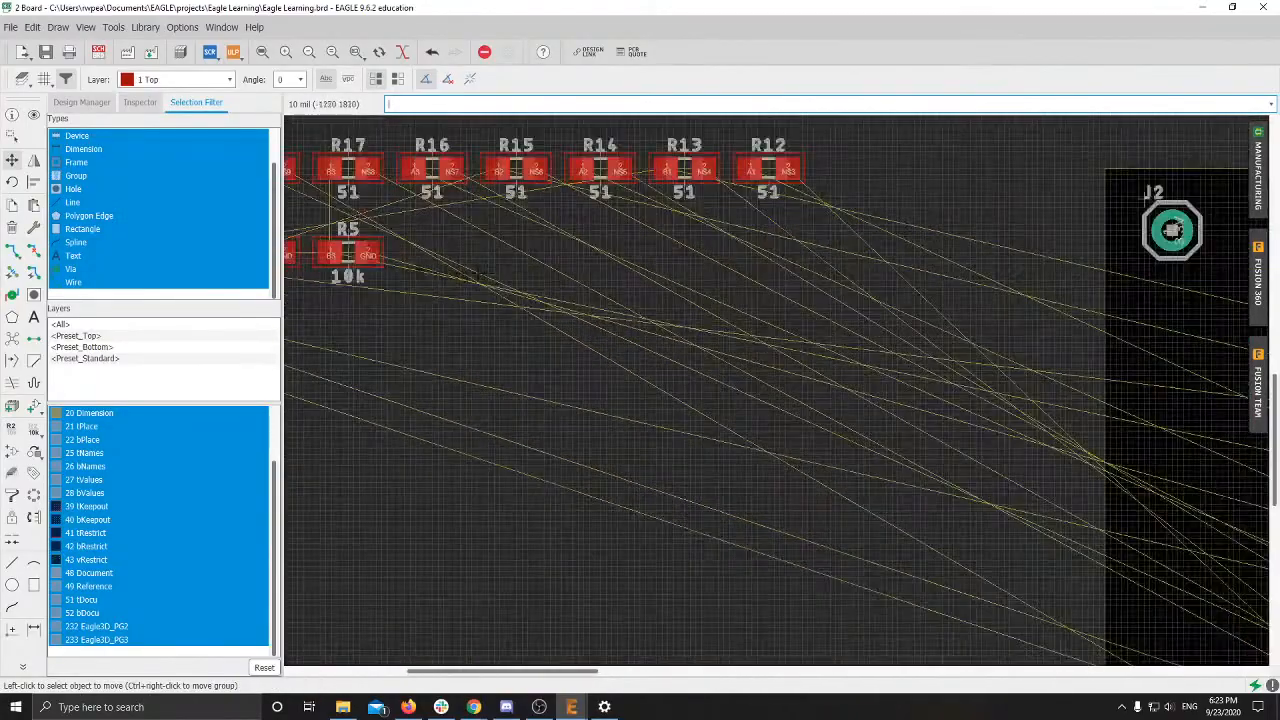
click(348, 254)
middle_drag(1129, 410, 323, 323)
middle_drag(836, 474, 115, 210)
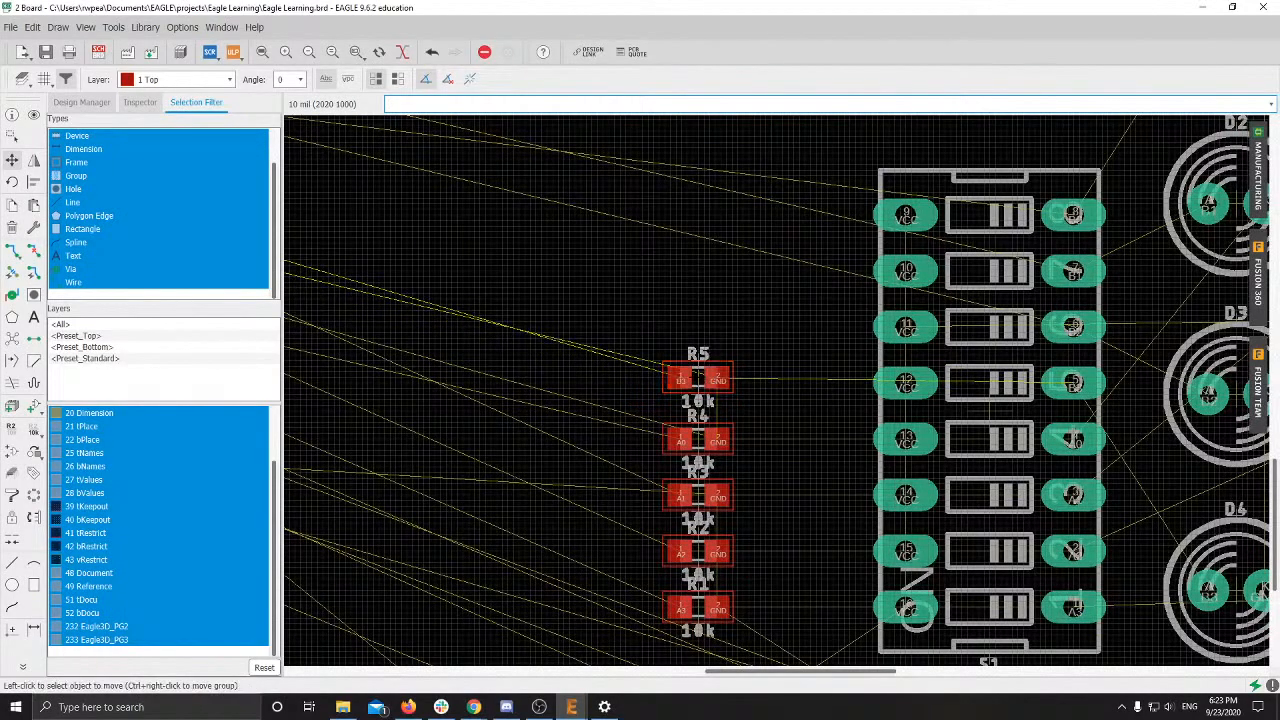
click(698, 383)
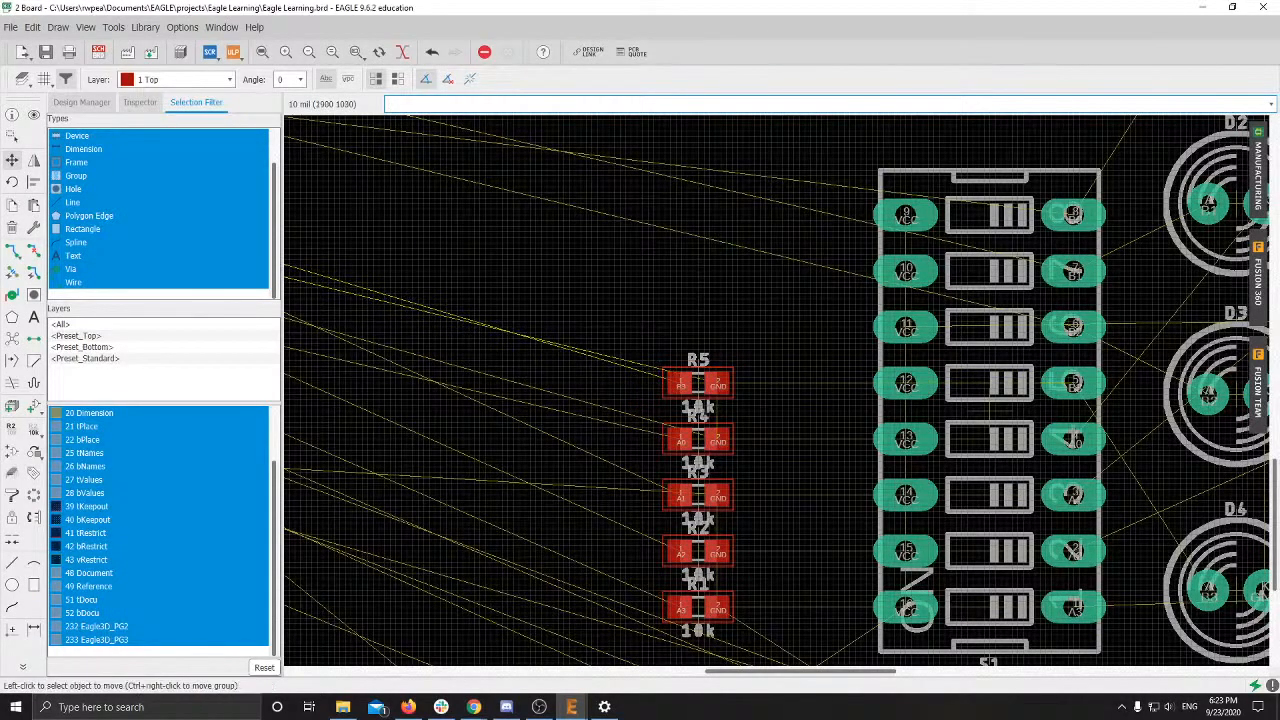
Step: Place the 10k resistor R6 above R5 in the resistor column, beside pin 11 of DIP switch S1
scroll(655, 390, down, 4)
middle_drag(649, 391, 1206, 528)
middle_drag(469, 340, 880, 373)
scroll(715, 358, up, 3)
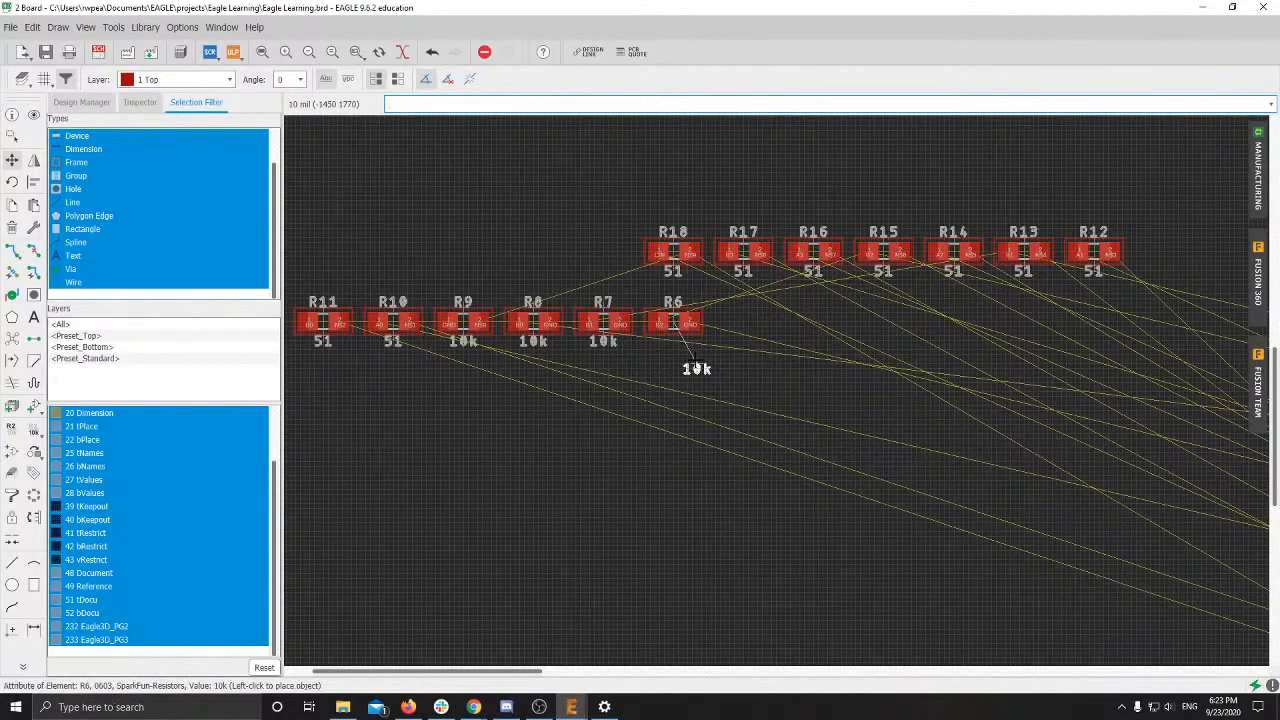
scroll(697, 366, up, 5)
click(692, 287)
scroll(871, 391, down, 5)
middle_drag(871, 391, 218, 220)
middle_drag(1043, 420, 528, 345)
middle_drag(1098, 441, 531, 297)
scroll(686, 306, up, 5)
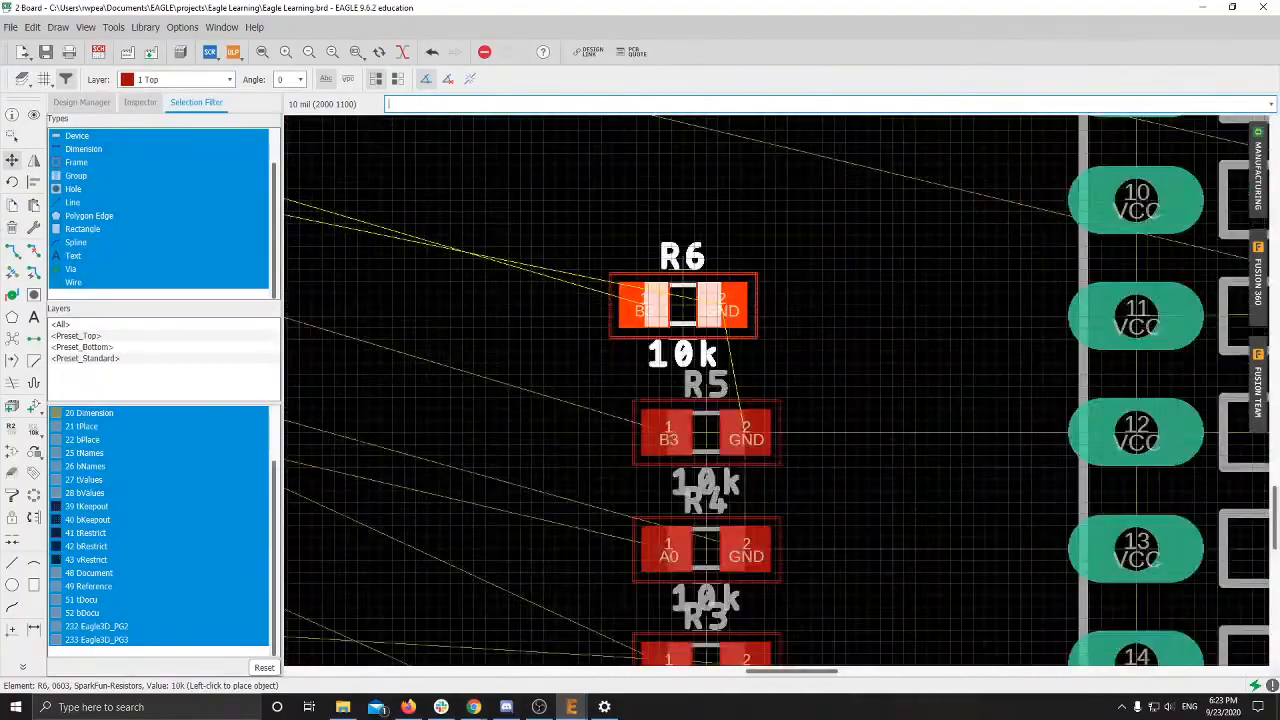
click(706, 305)
Step: Place the 10k resistor R7 above R6 in the resistor column, beside pin 10 of DIP switch S1
scroll(653, 292, down, 5)
middle_drag(640, 297, 1097, 438)
scroll(1093, 440, down, 6)
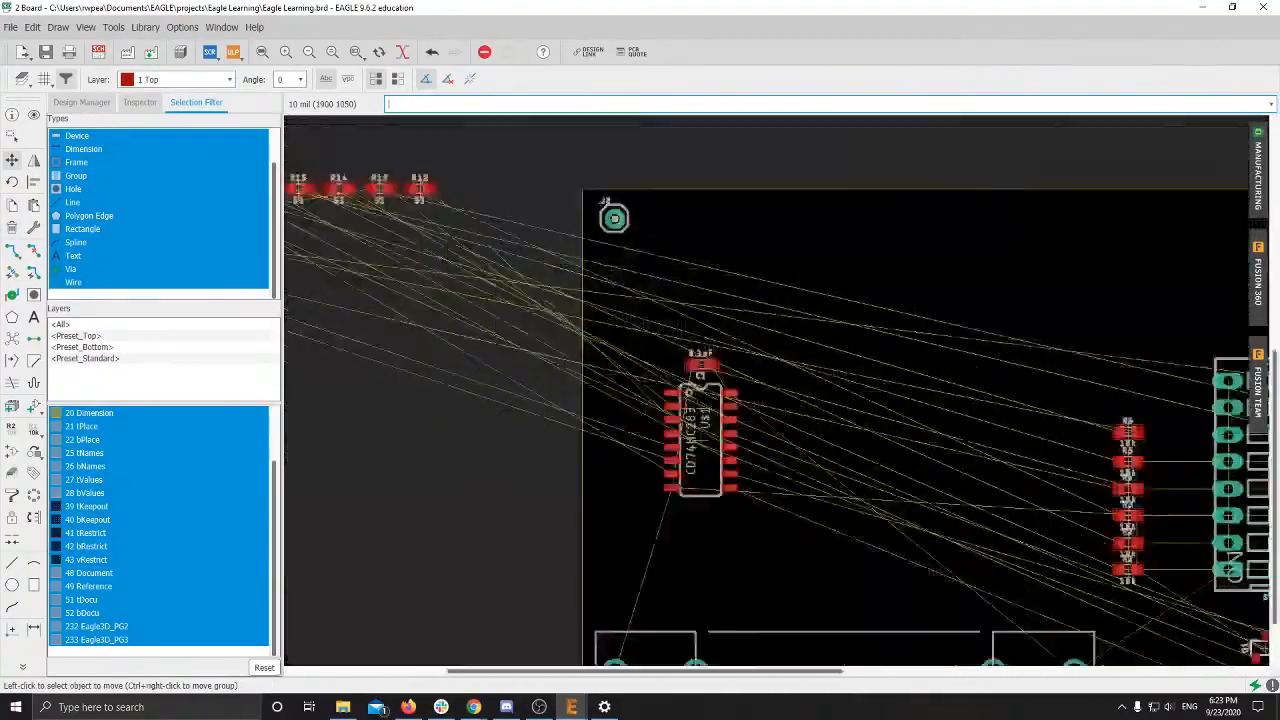
scroll(522, 313, up, 5)
scroll(600, 340, up, 4)
click(514, 322)
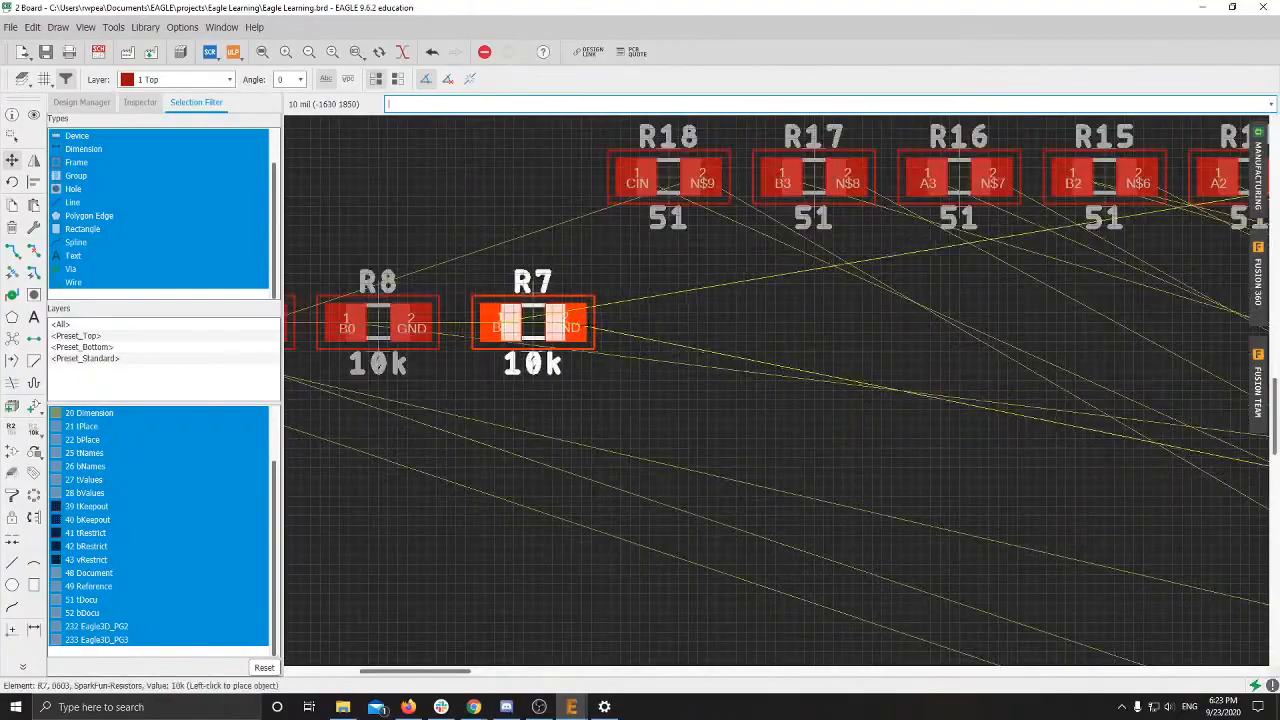
scroll(1080, 429, down, 5)
middle_drag(1080, 429, 314, 326)
middle_drag(1010, 450, 327, 298)
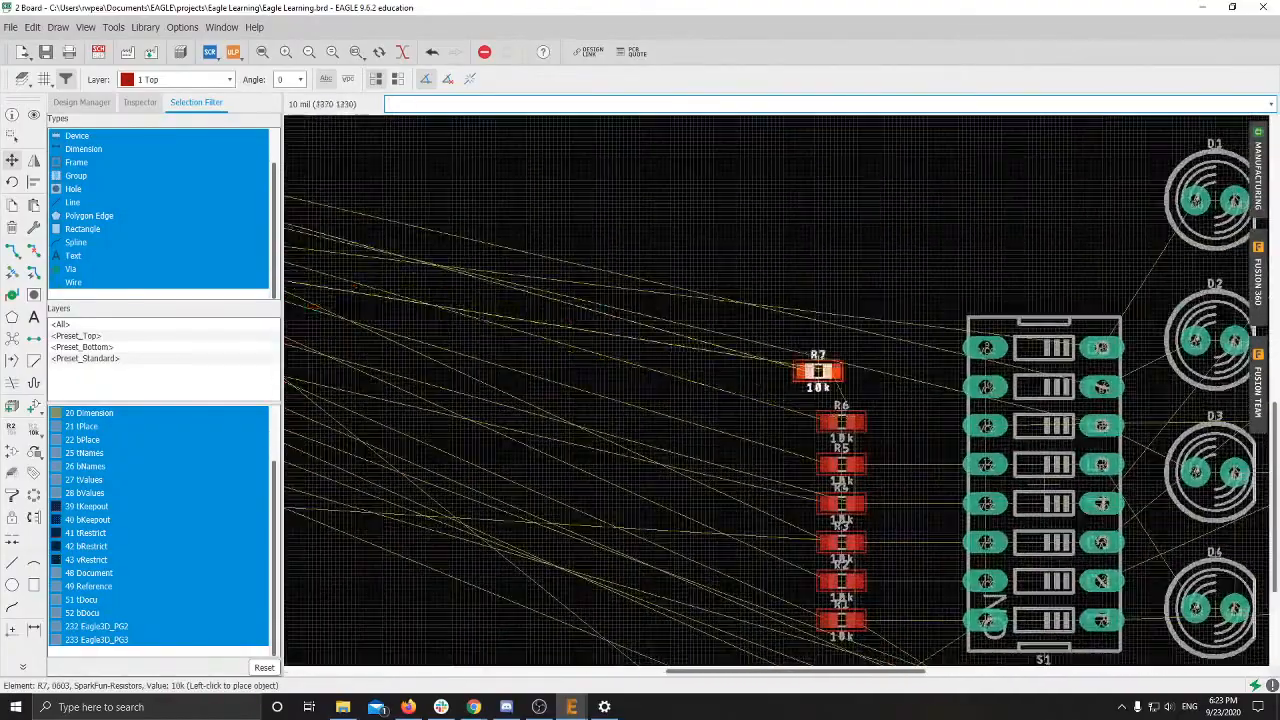
scroll(900, 395, up, 5)
click(745, 368)
scroll(745, 368, down, 3)
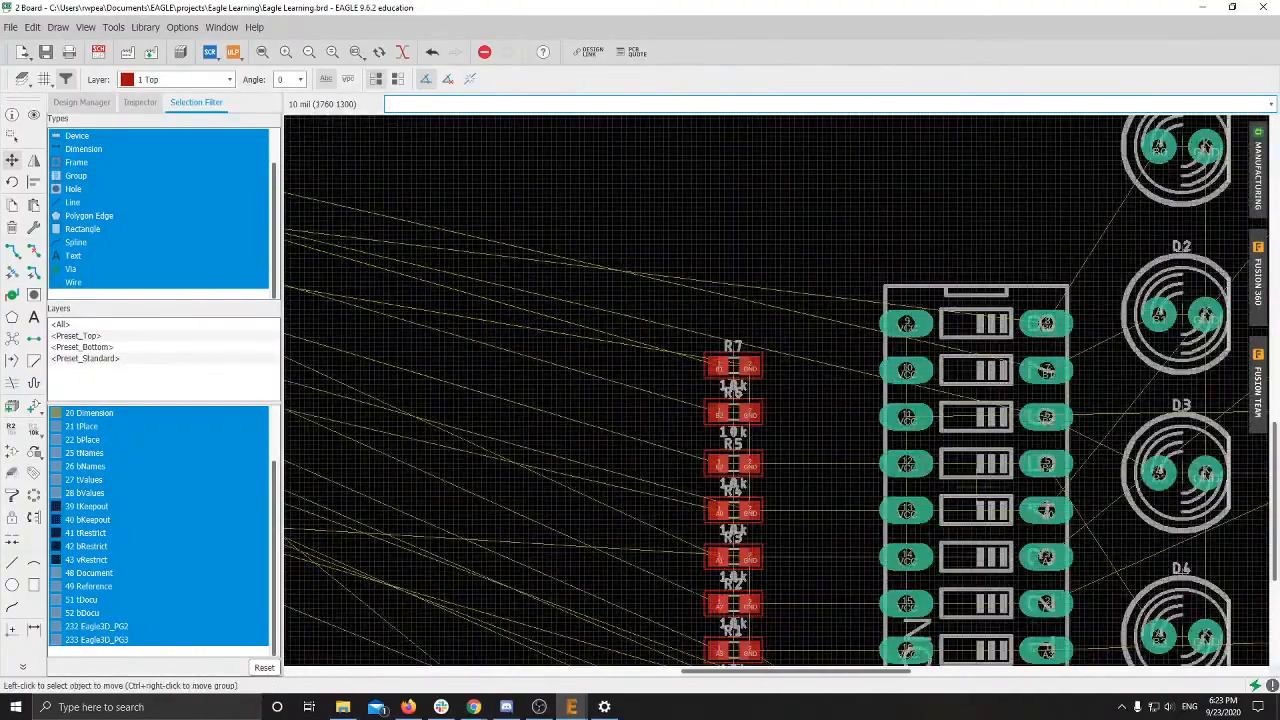
Step: Recalculate the airwires with the Ratsnest command and examine how resistors R6 and R7 line up with pins 11 and 10 of S1
text(ratsnest)
key(Return)
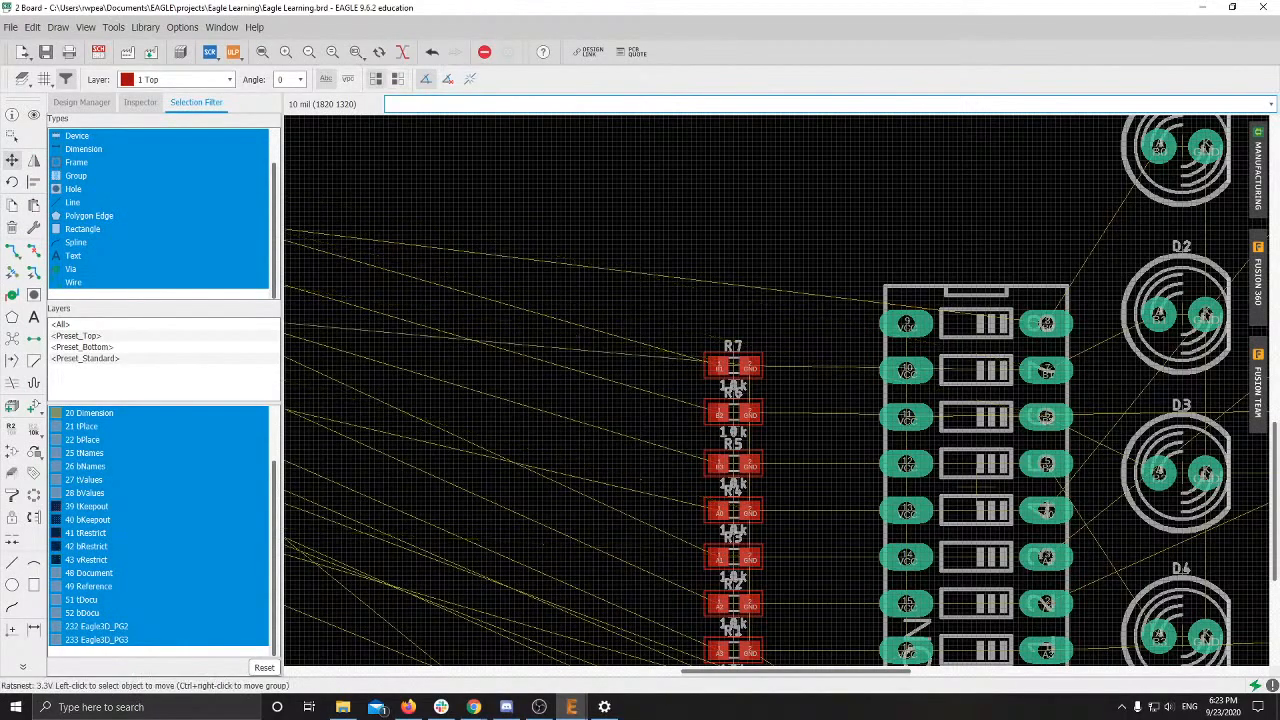
scroll(630, 317, up, 5)
middle_drag(757, 514, 523, 259)
middle_drag(692, 307, 662, 281)
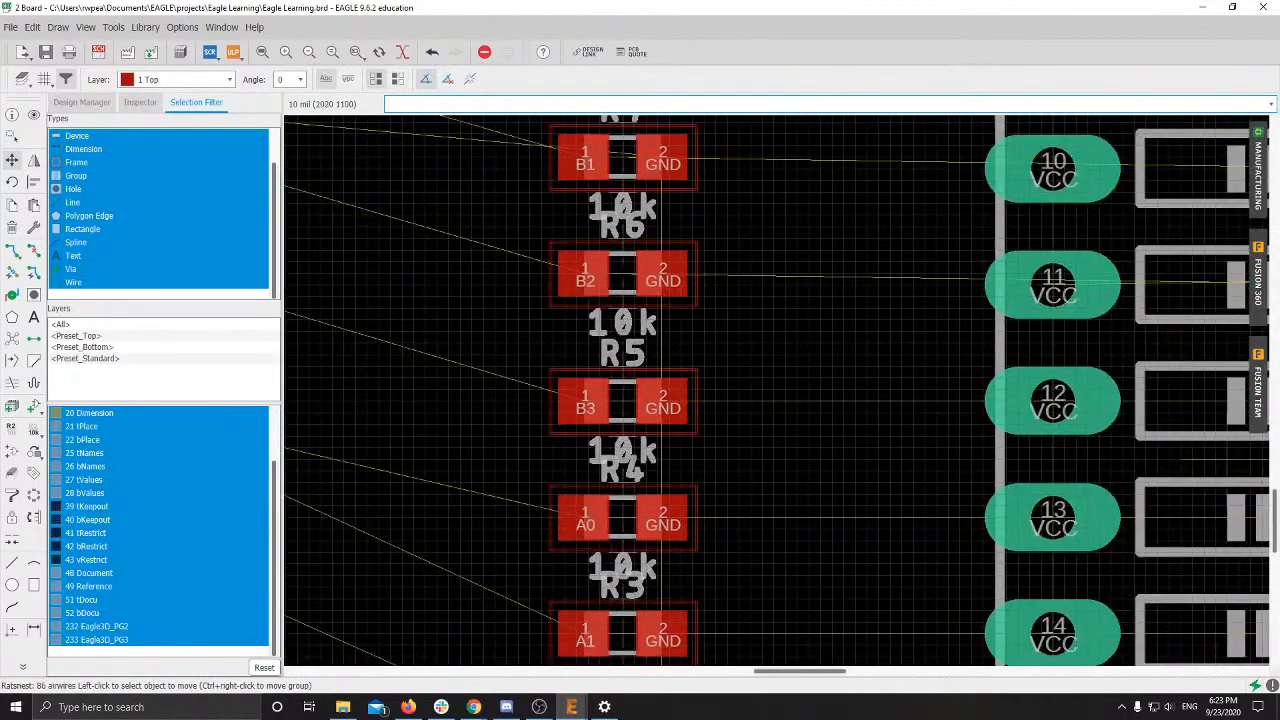
Step: Nudge resistors R6 and R7 down one grid step to line up with pins 11 and 10 of DIP switch S1
click(692, 307)
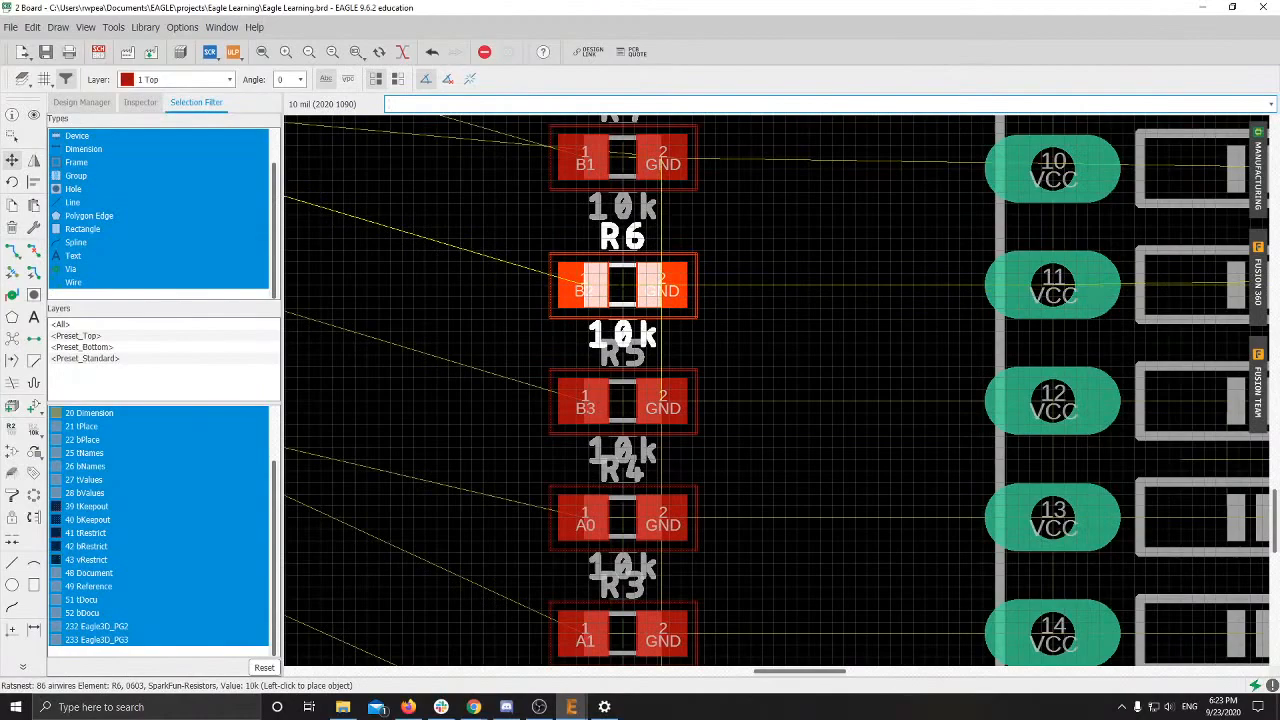
click(660, 288)
click(660, 160)
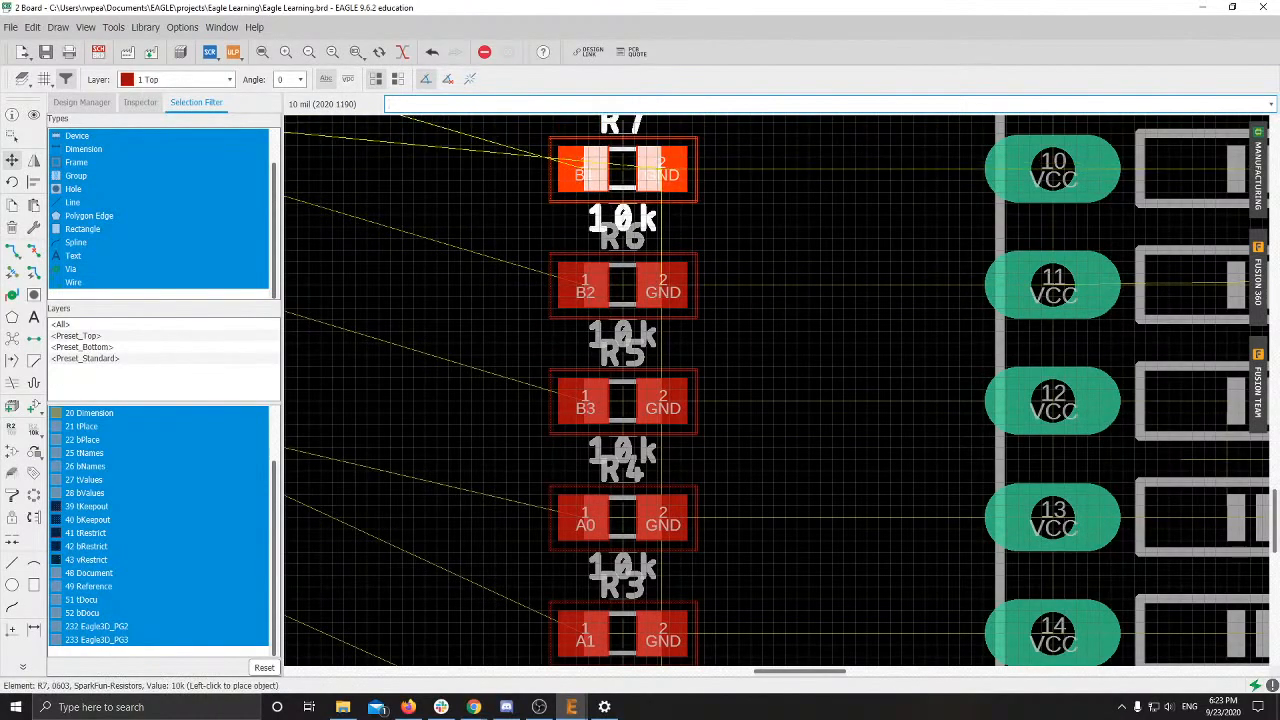
click(660, 161)
Step: Place the 10k resistor R8 above R7 at the head of the resistor column, level with the uppermost pin of DIP switch S1
scroll(660, 250, down, 6)
middle_drag(505, 301, 836, 403)
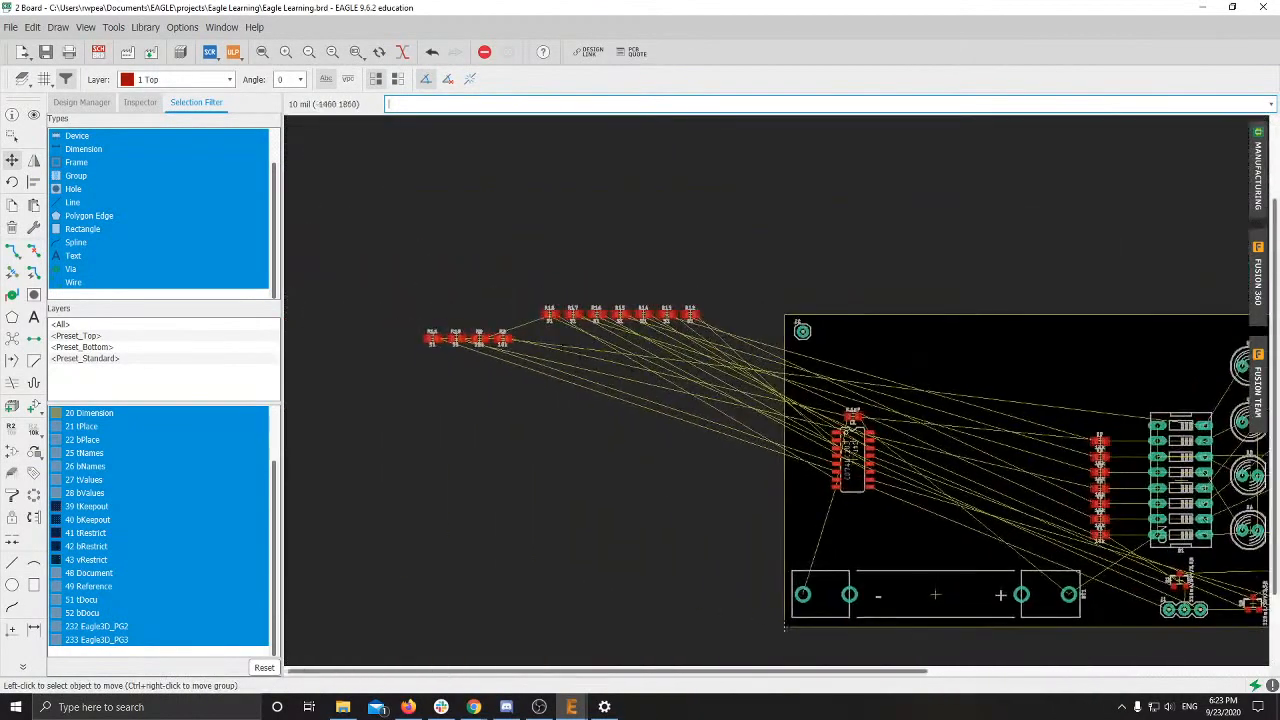
scroll(554, 340, up, 7)
click(372, 329)
scroll(969, 420, down, 7)
middle_drag(974, 425, 272, 294)
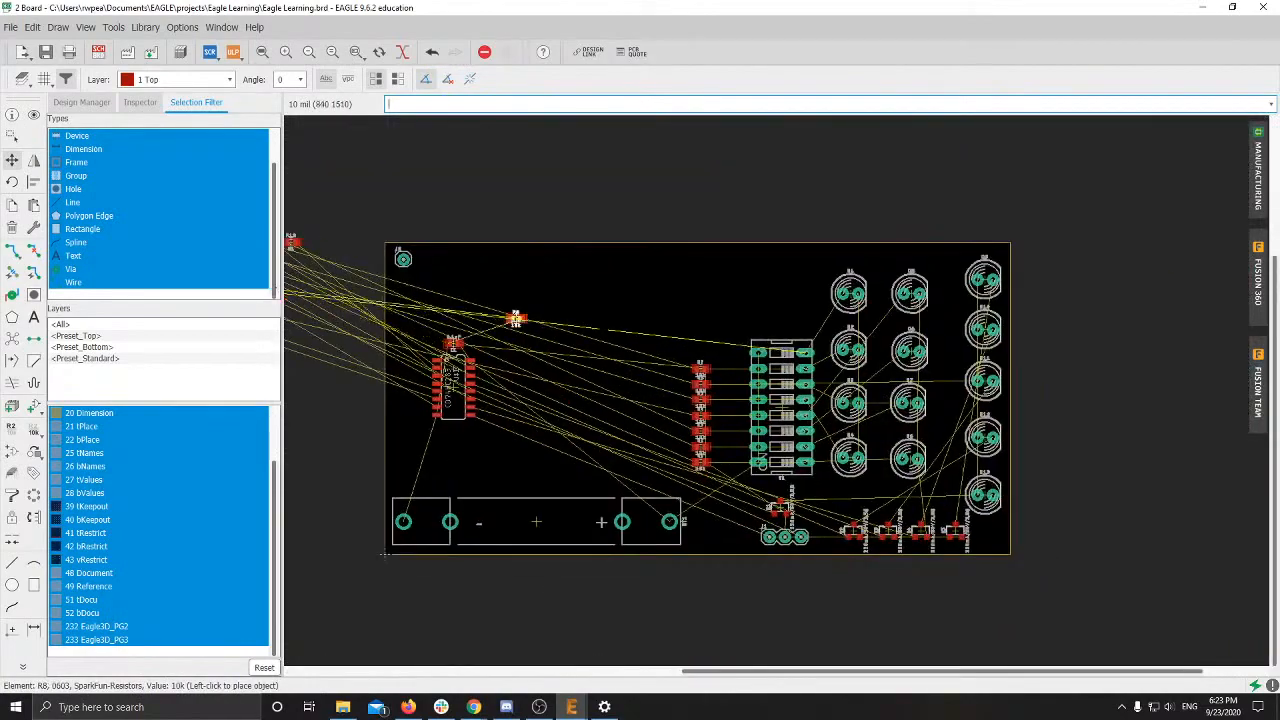
scroll(838, 380, up, 5)
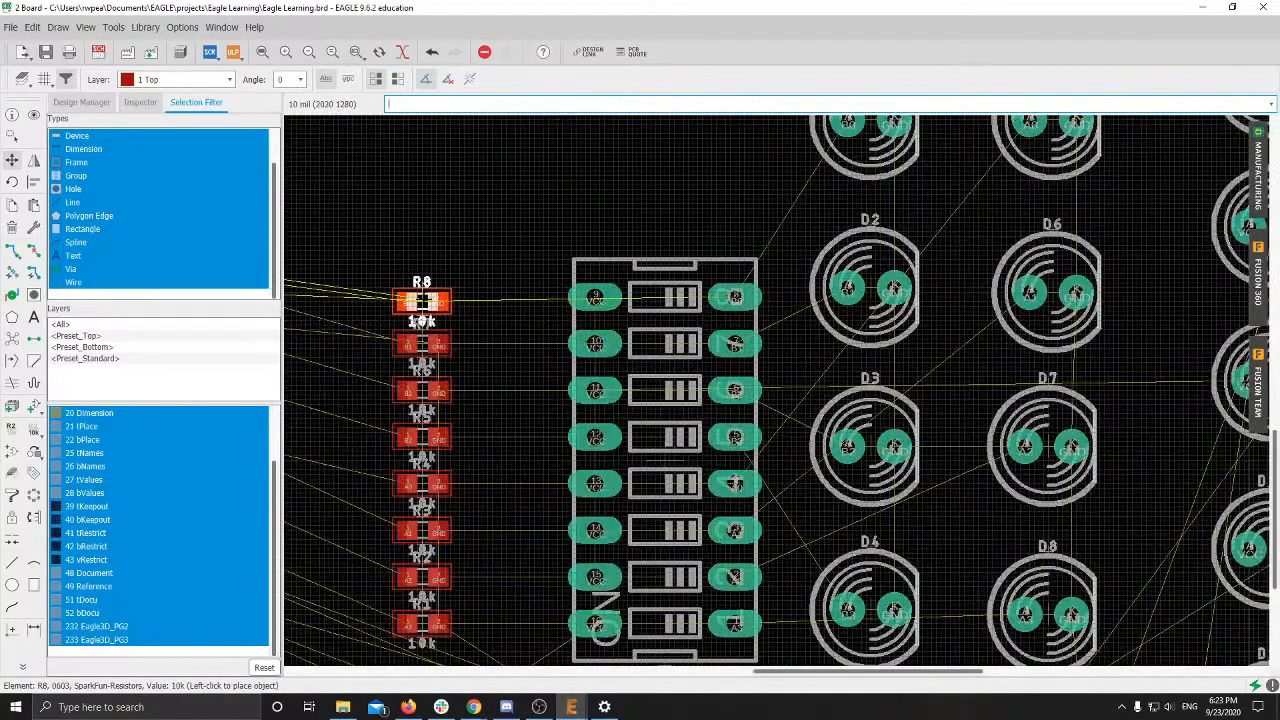
click(422, 297)
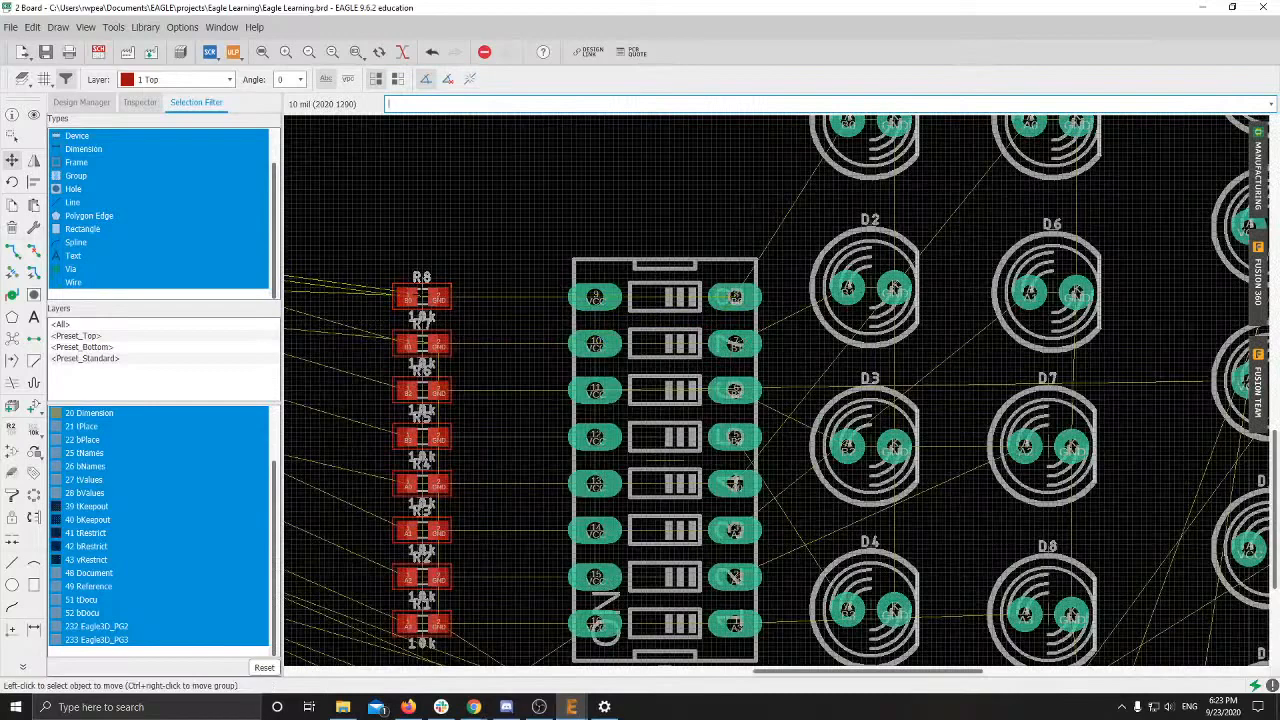
Step: Place the 51 ohm resistor R12 on the board to the left of R3, level with it
scroll(490, 292, down, 5)
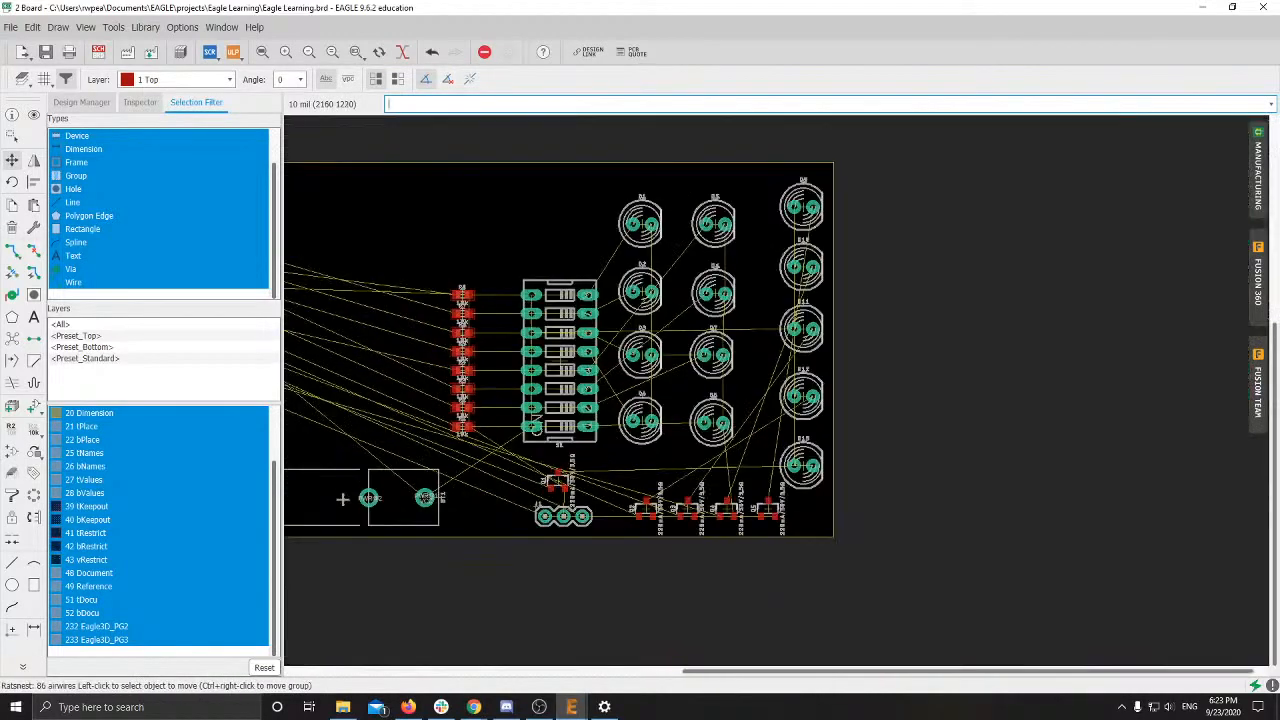
middle_drag(490, 292, 957, 384)
click(442, 248)
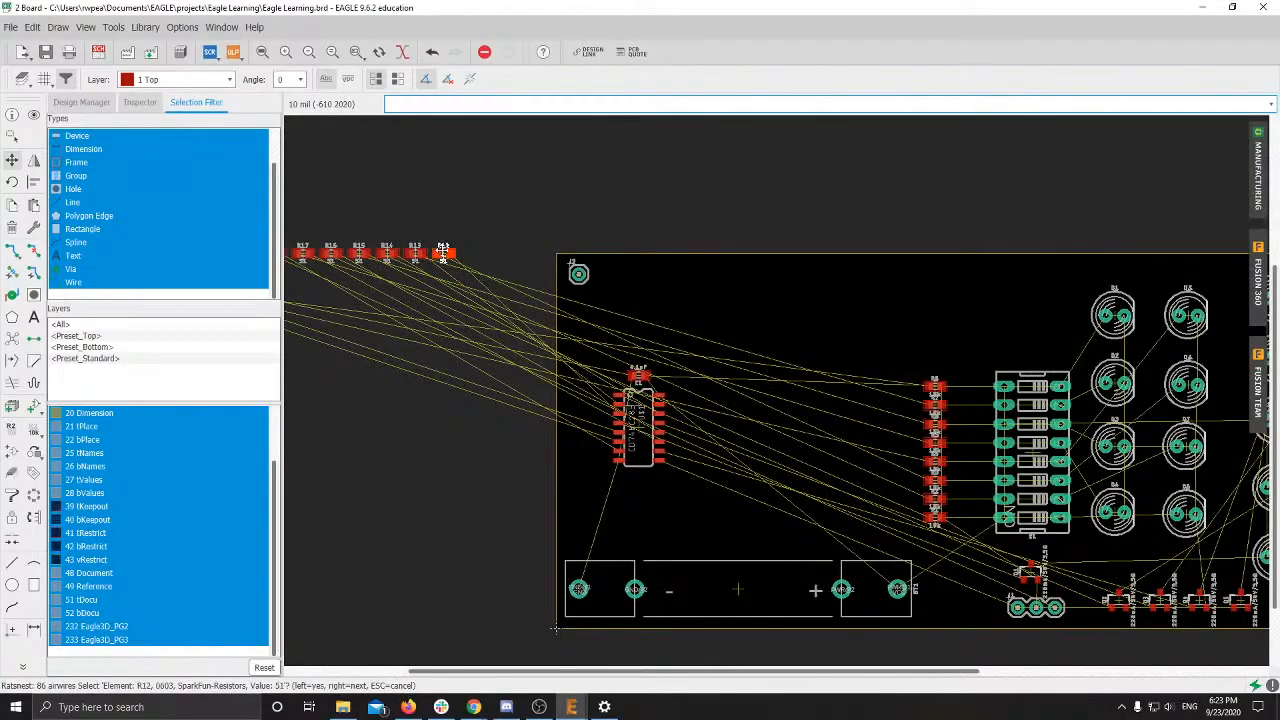
scroll(442, 248, up, 5)
click(430, 262)
scroll(833, 457, down, 2)
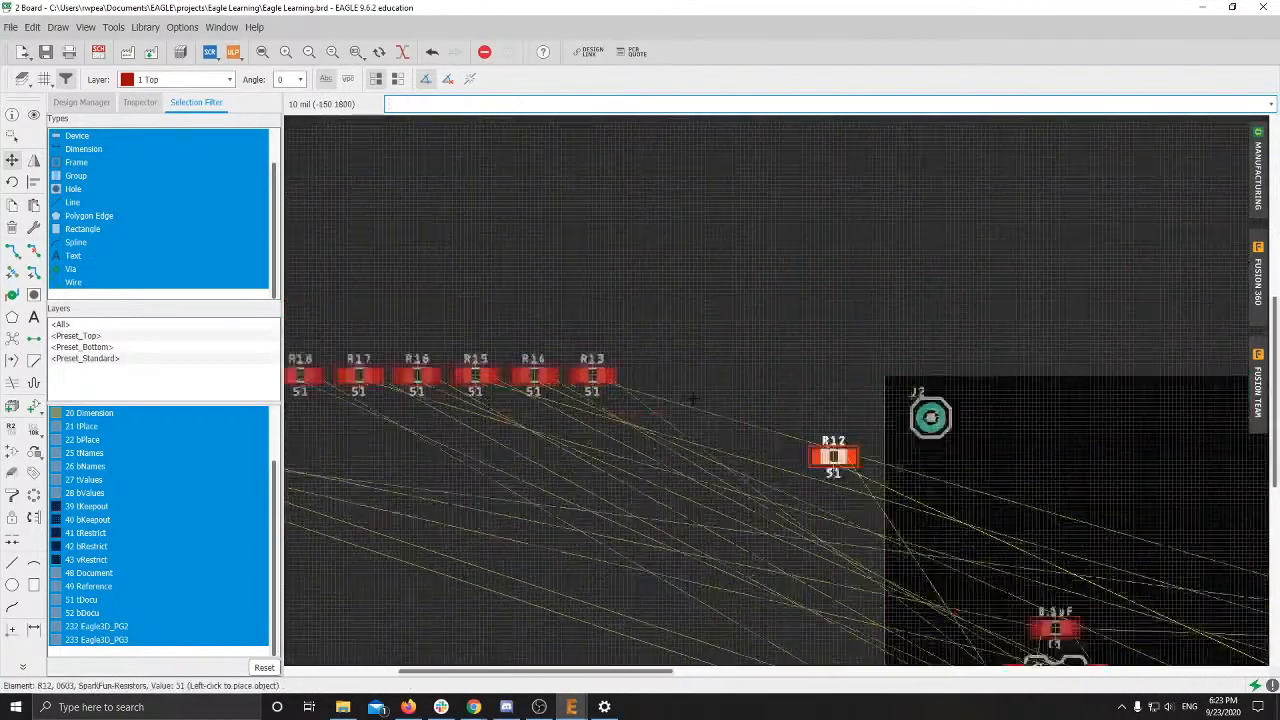
middle_drag(995, 560, 463, 311)
middle_drag(797, 623, 629, 448)
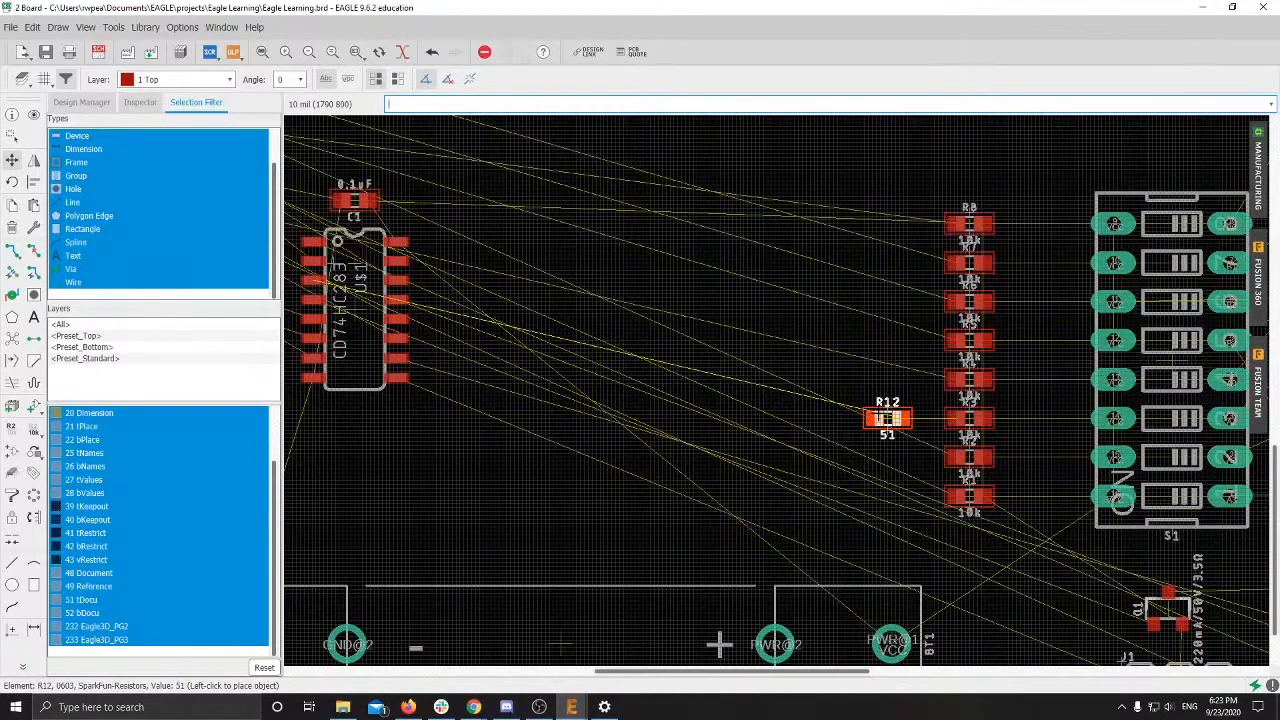
click(887, 418)
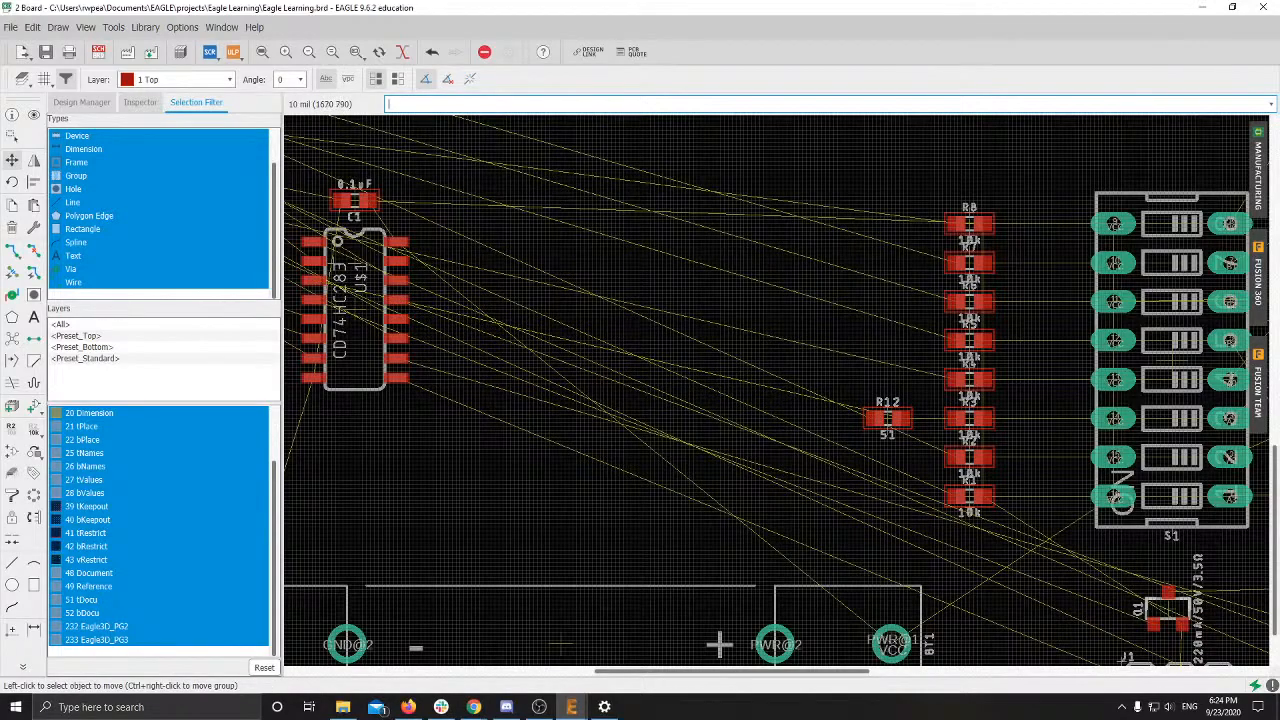
Step: Try mirroring resistor R12 to the bottom layer and flip it back to the top layer at the same spot
scroll(887, 418, up, 4)
scroll(890, 420, down, 4)
scroll(900, 422, up, 3)
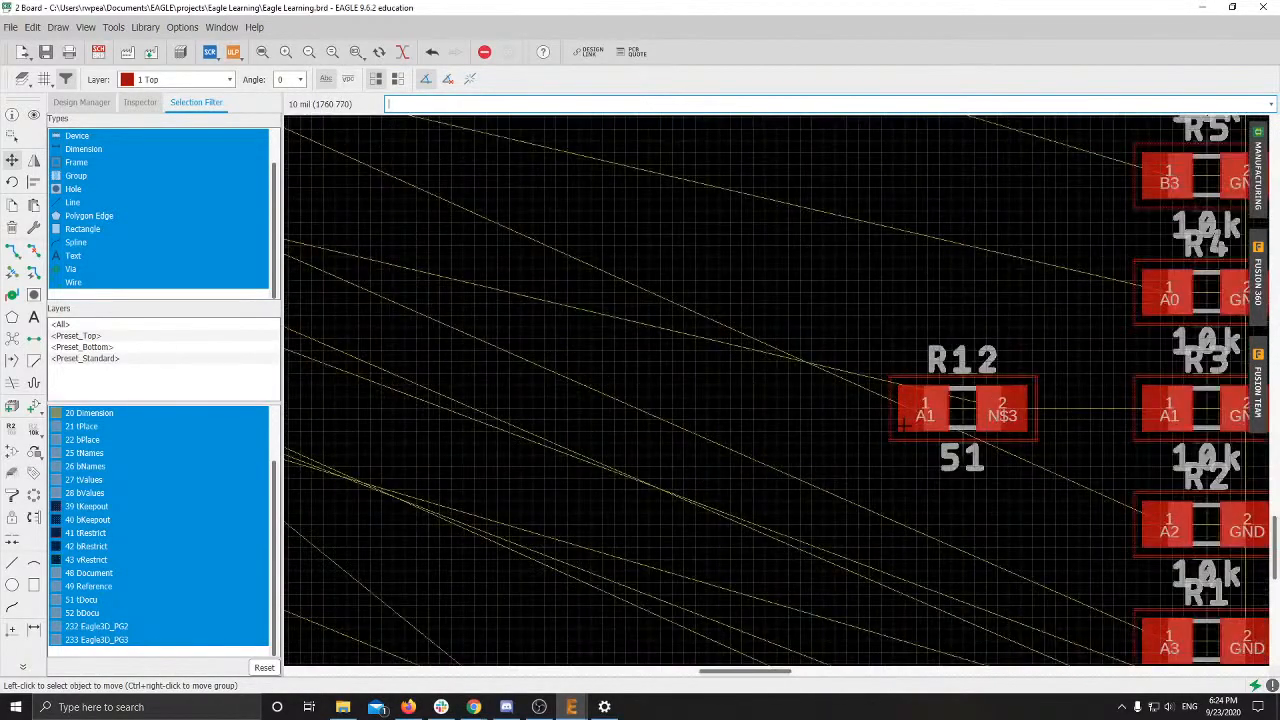
click(900, 420)
middle_click(963, 408)
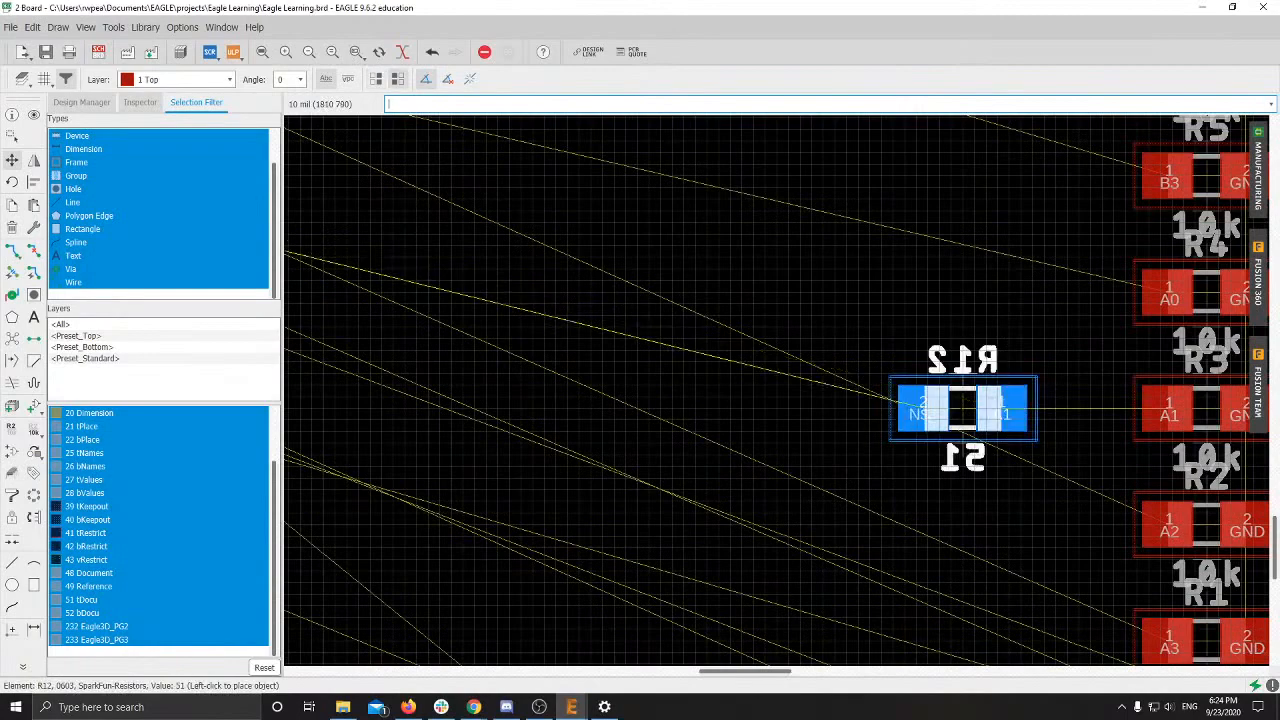
middle_click(963, 408)
click(965, 405)
scroll(731, 393, up, 4)
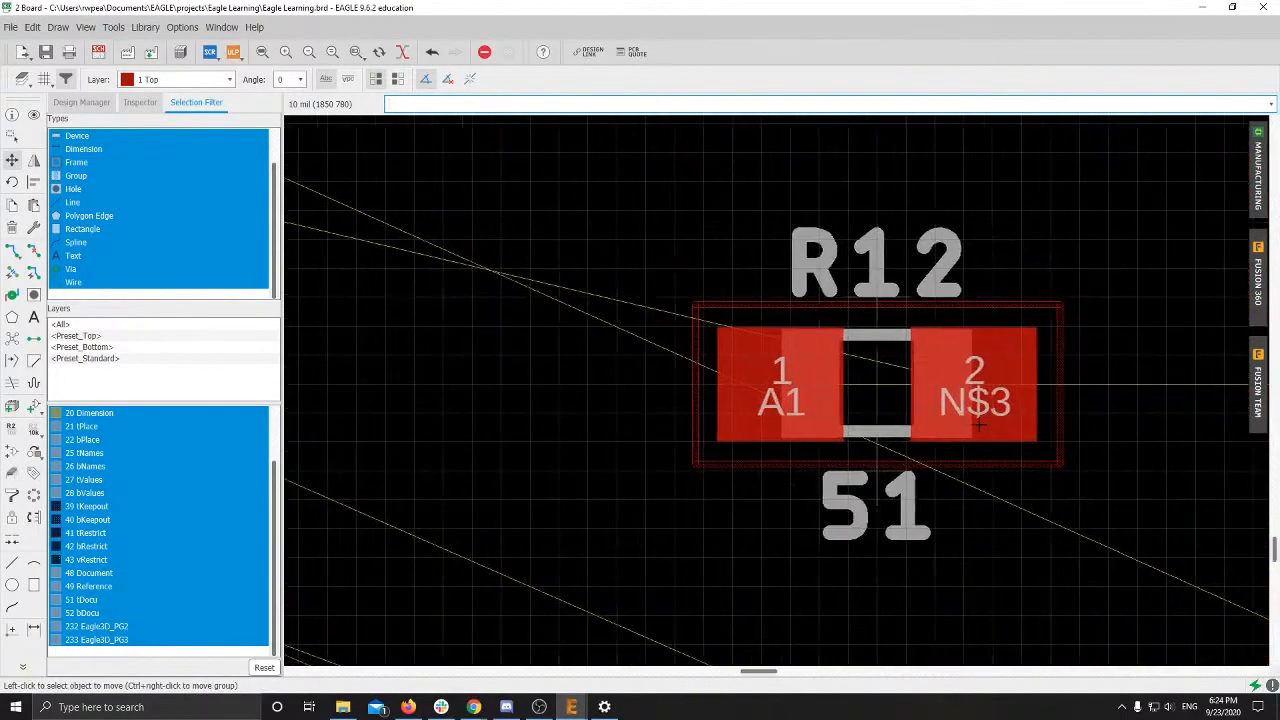
scroll(762, 393, down, 2)
middle_drag(810, 401, 717, 388)
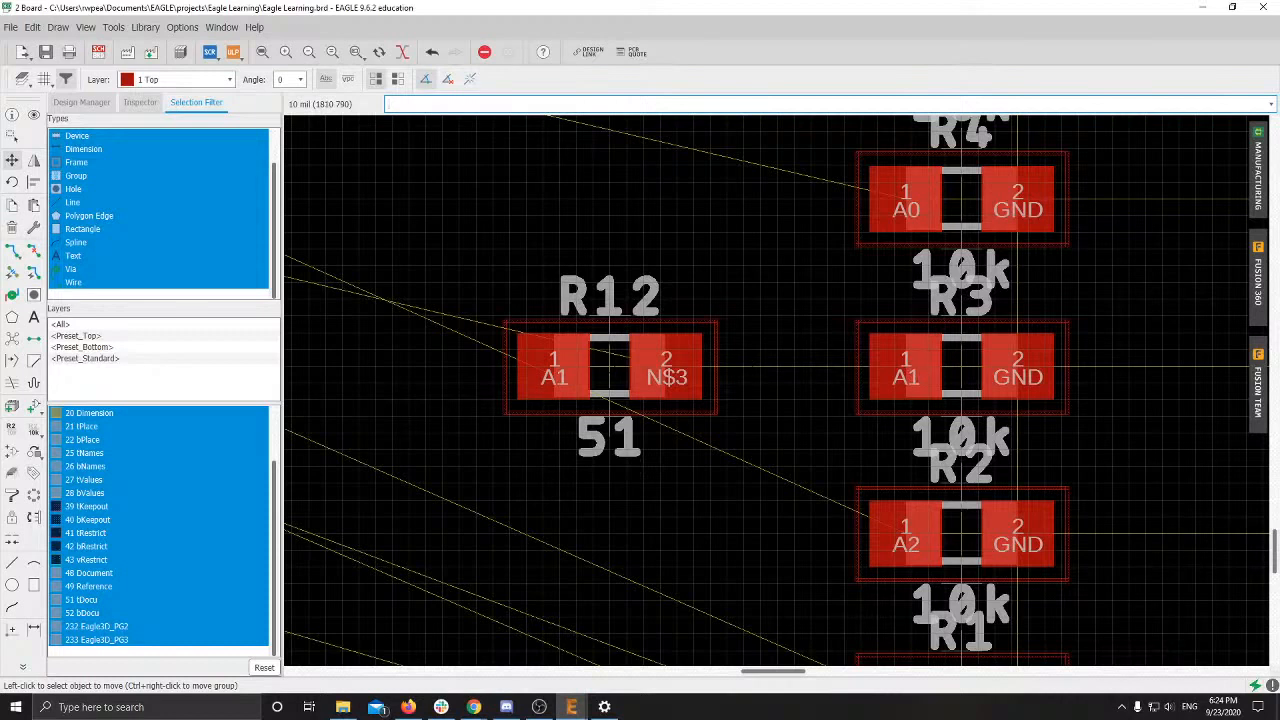
click(614, 374)
right_click(614, 374)
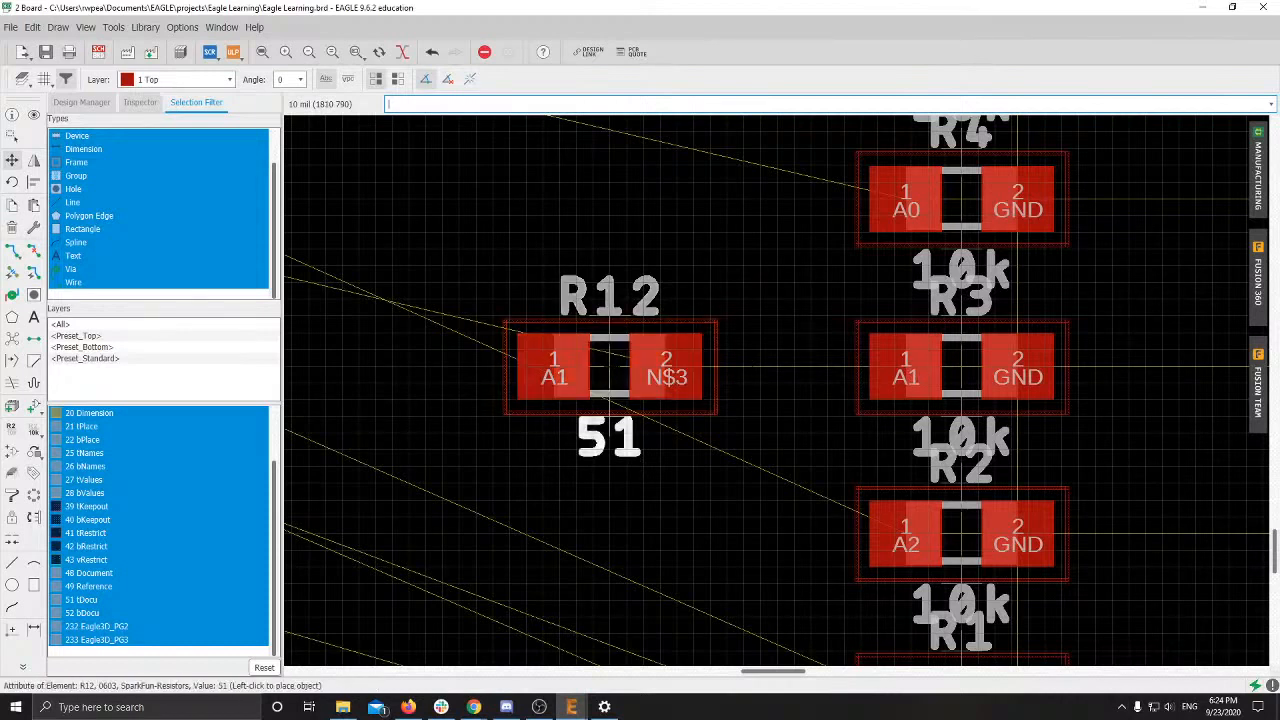
key(Escape)
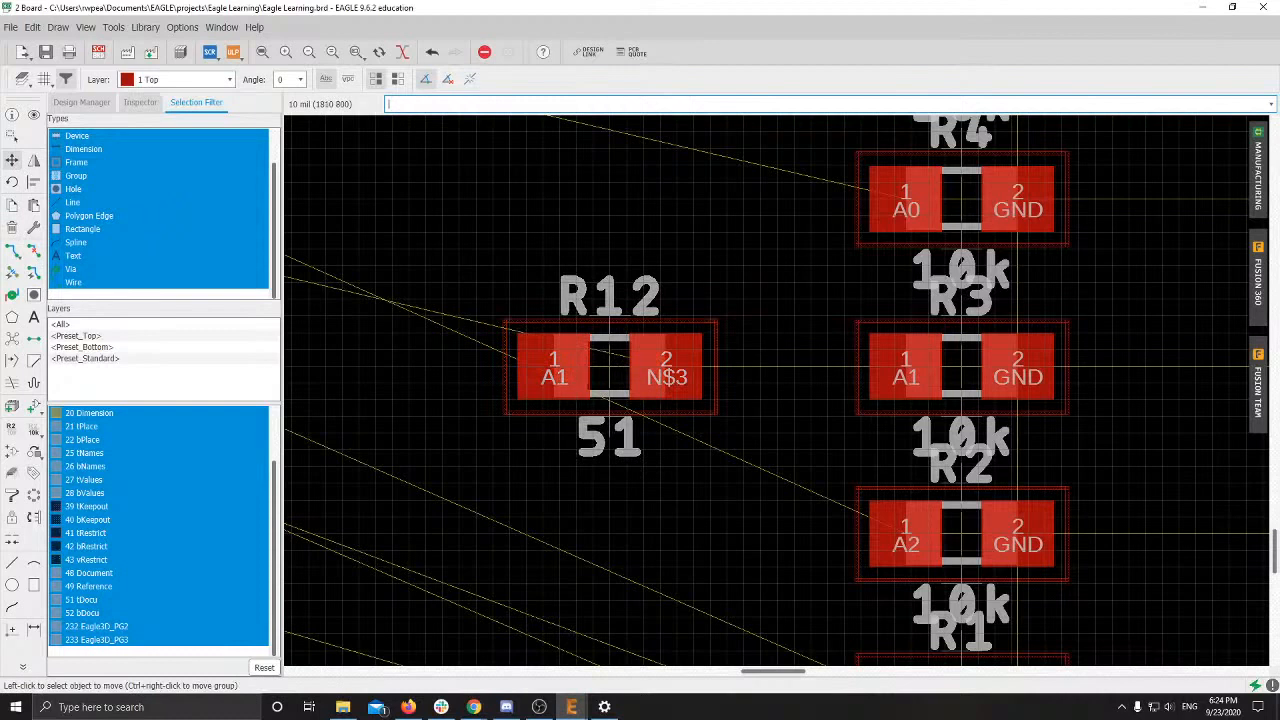
click(607, 363)
right_click(607, 363)
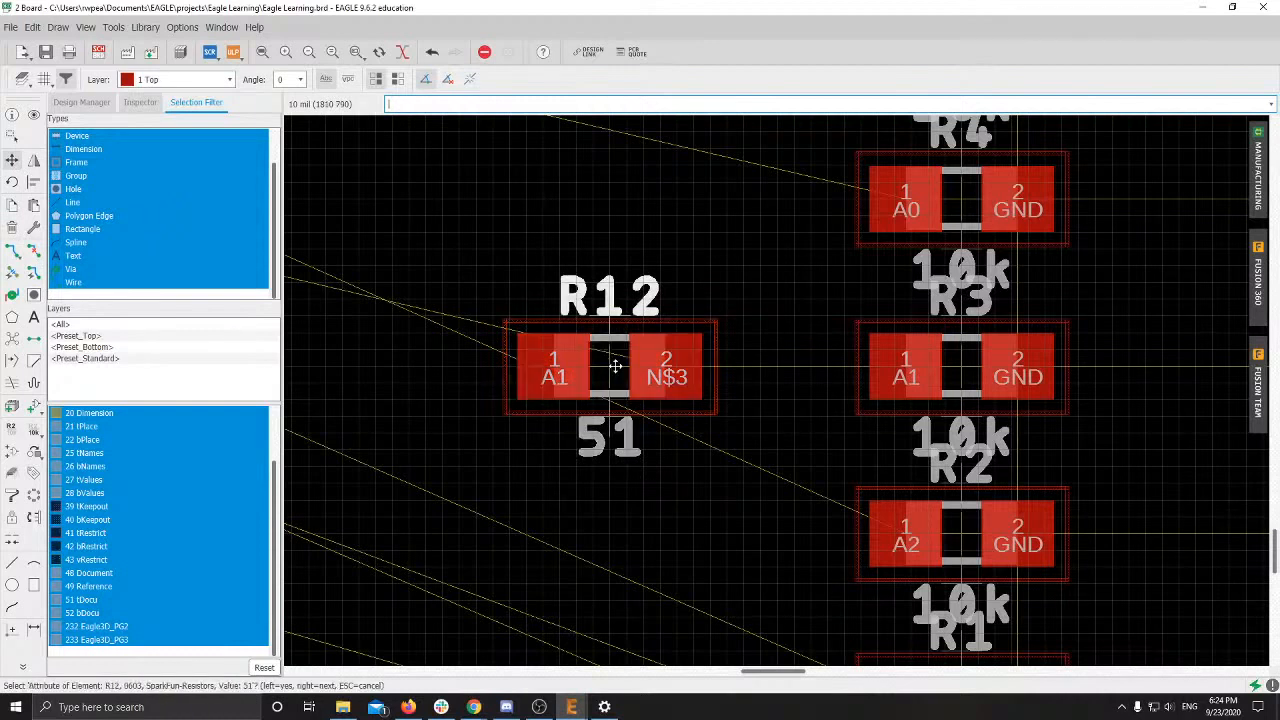
key(Escape)
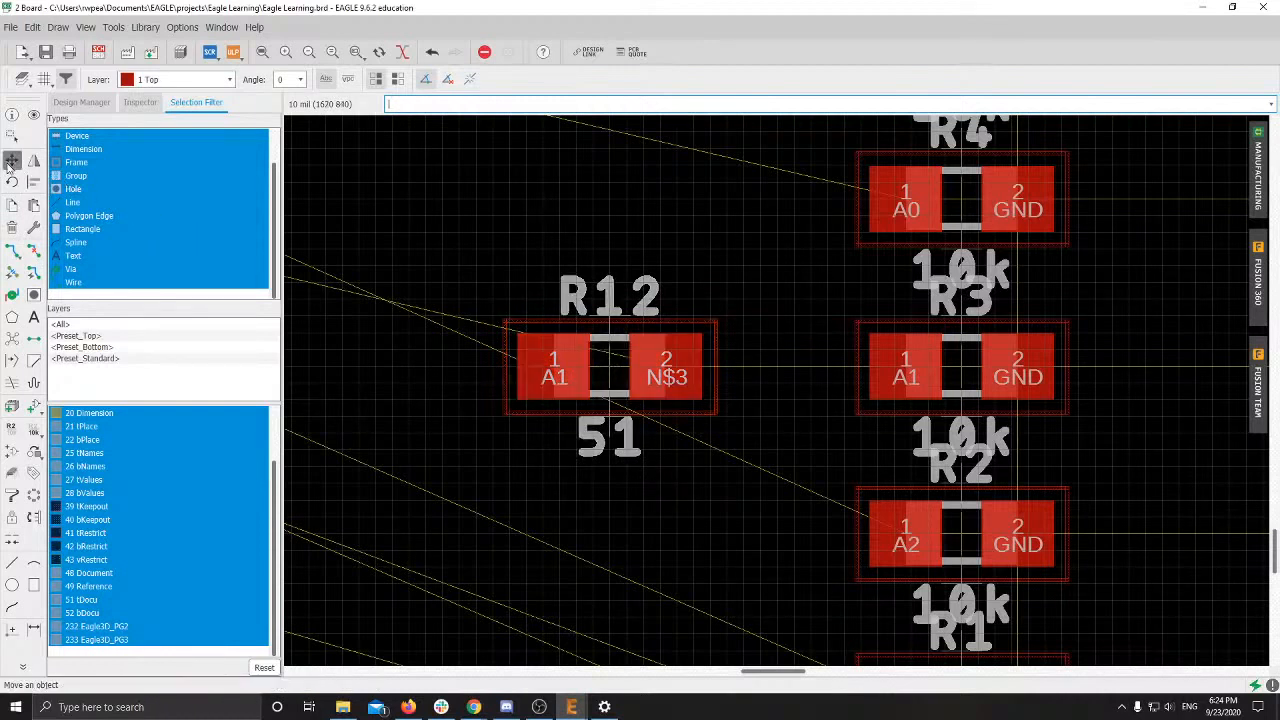
Step: Rotate resistor R12 by 180 degrees in place so its A1 pad faces resistor R3
click(645, 374)
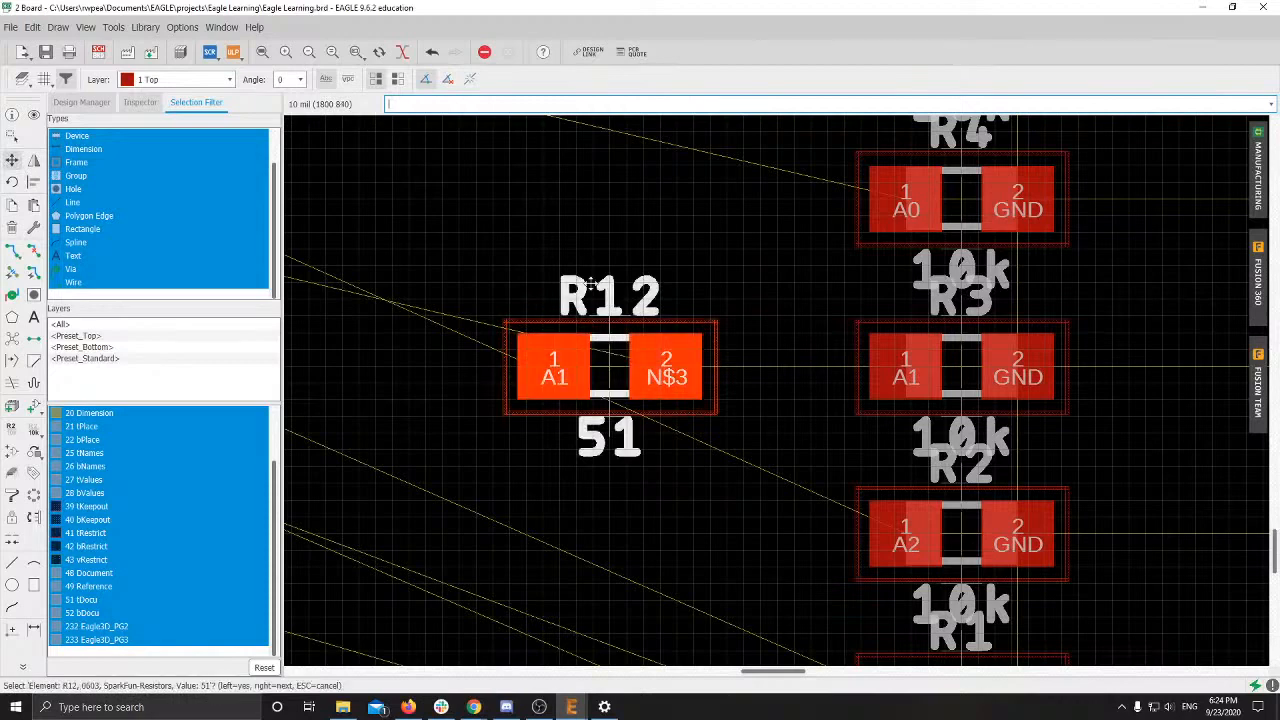
click(610, 381)
right_click(610, 370)
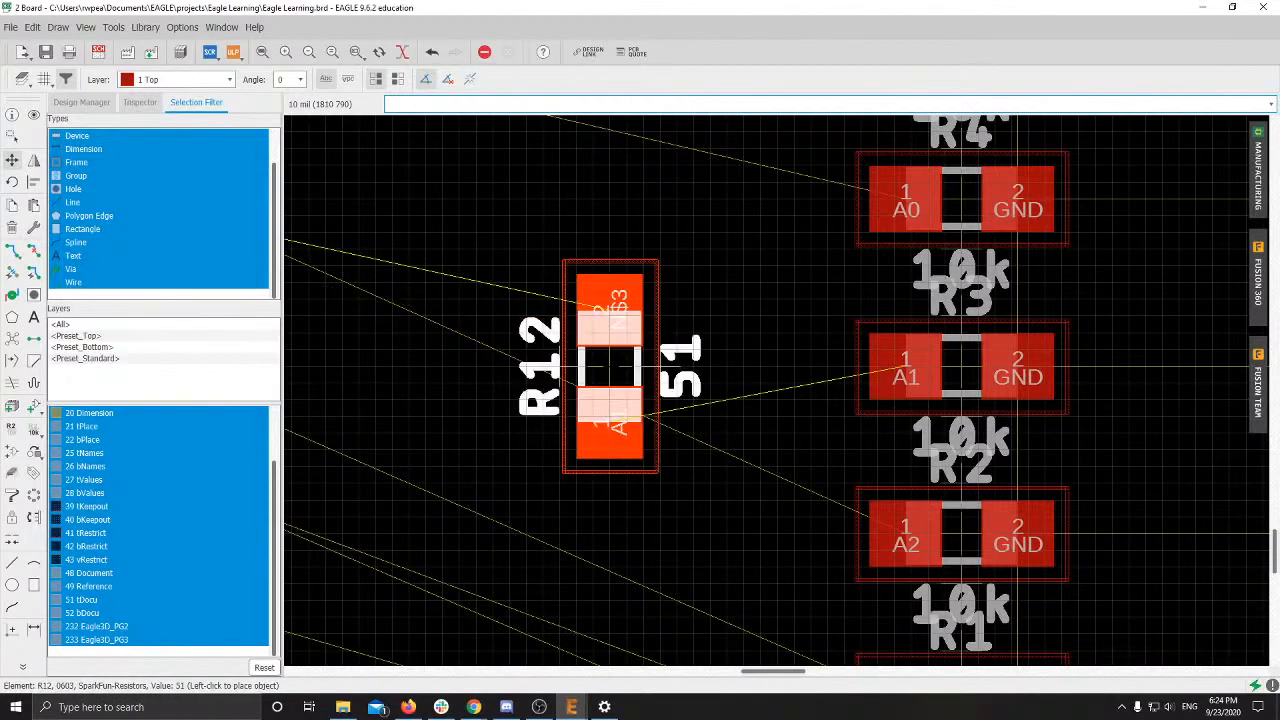
right_click(610, 370)
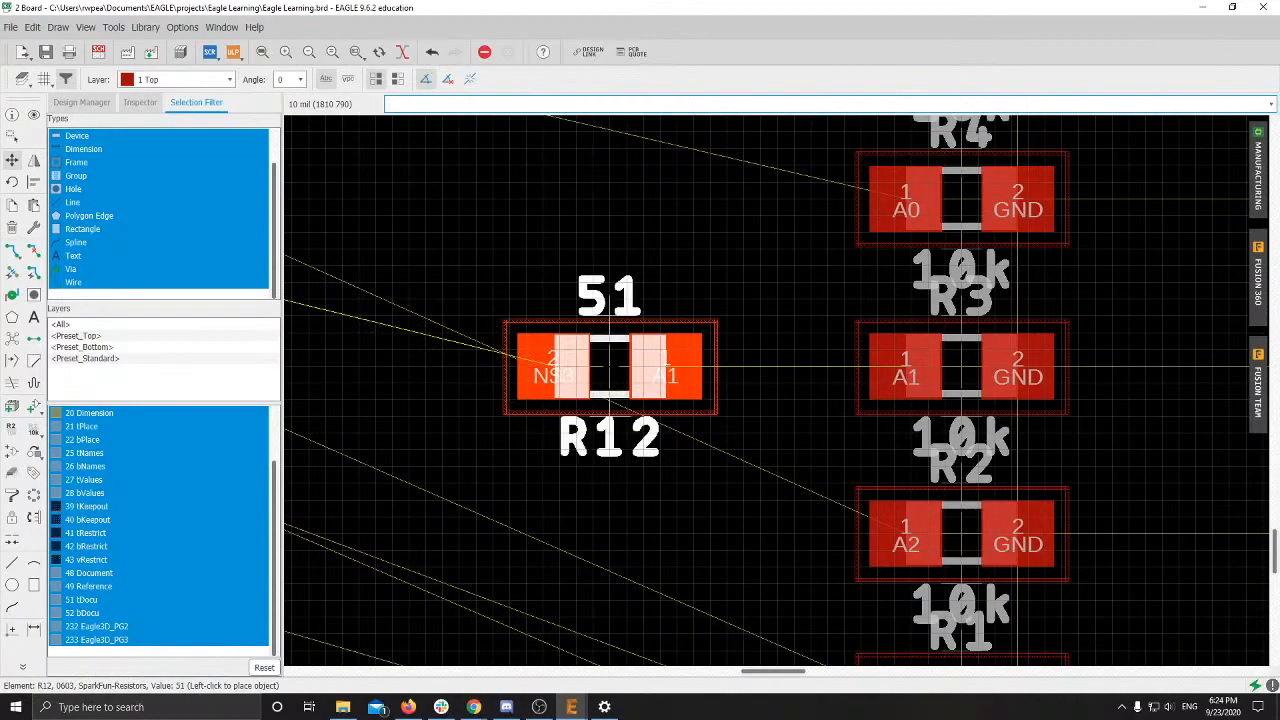
click(610, 370)
Step: Pick up the 51 ohm resistor R13 from the row outside the board and move it toward the board area
scroll(745, 373, down, 9)
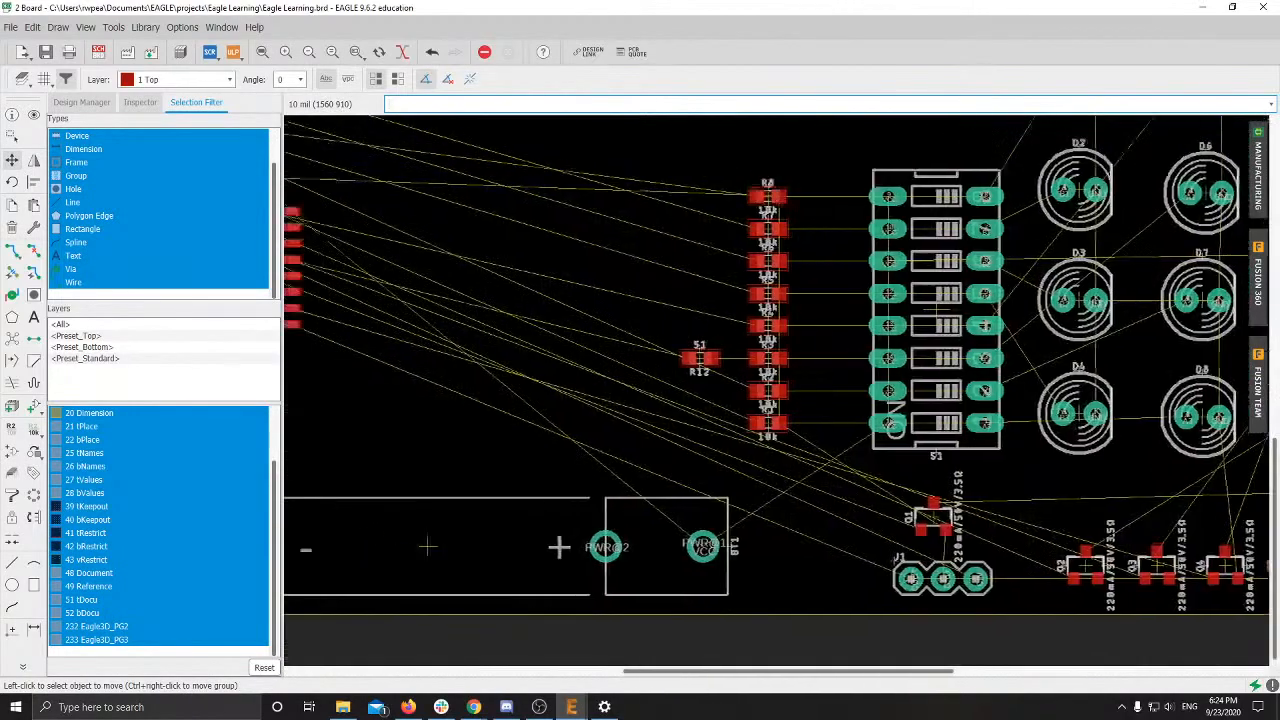
middle_drag(682, 343, 976, 386)
middle_drag(430, 240, 919, 401)
scroll(650, 268, up, 5)
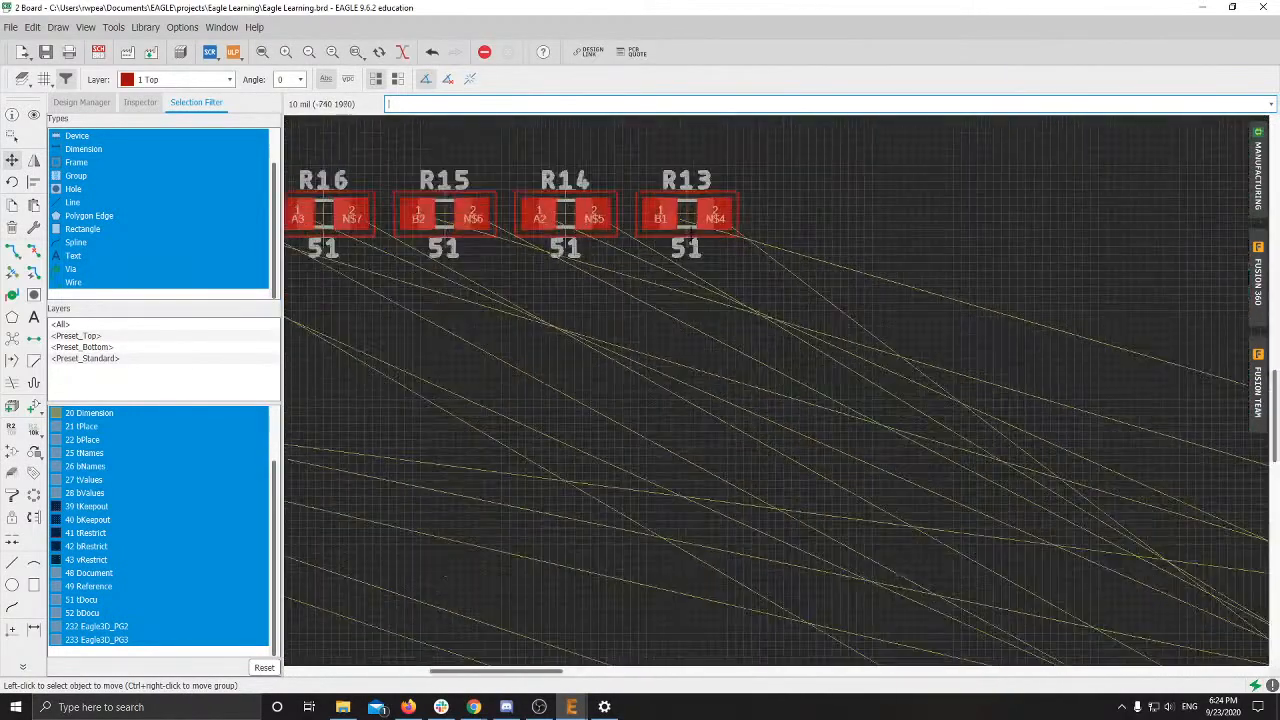
click(689, 212)
middle_drag(1132, 423, 294, 191)
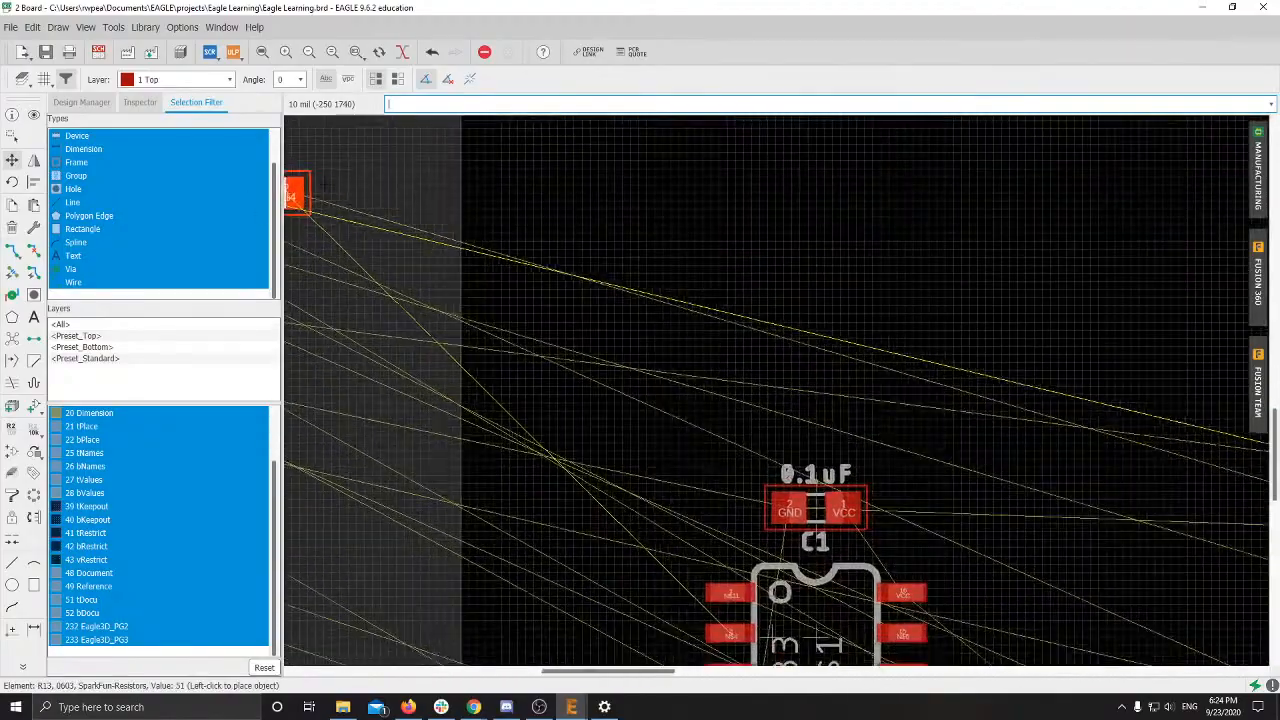
Step: Move resistor R13 onto the board just left of R7 and rotate it so its B1 pad faces R7
scroll(873, 402, down, 4)
middle_drag(942, 430, 287, 182)
right_click(646, 248)
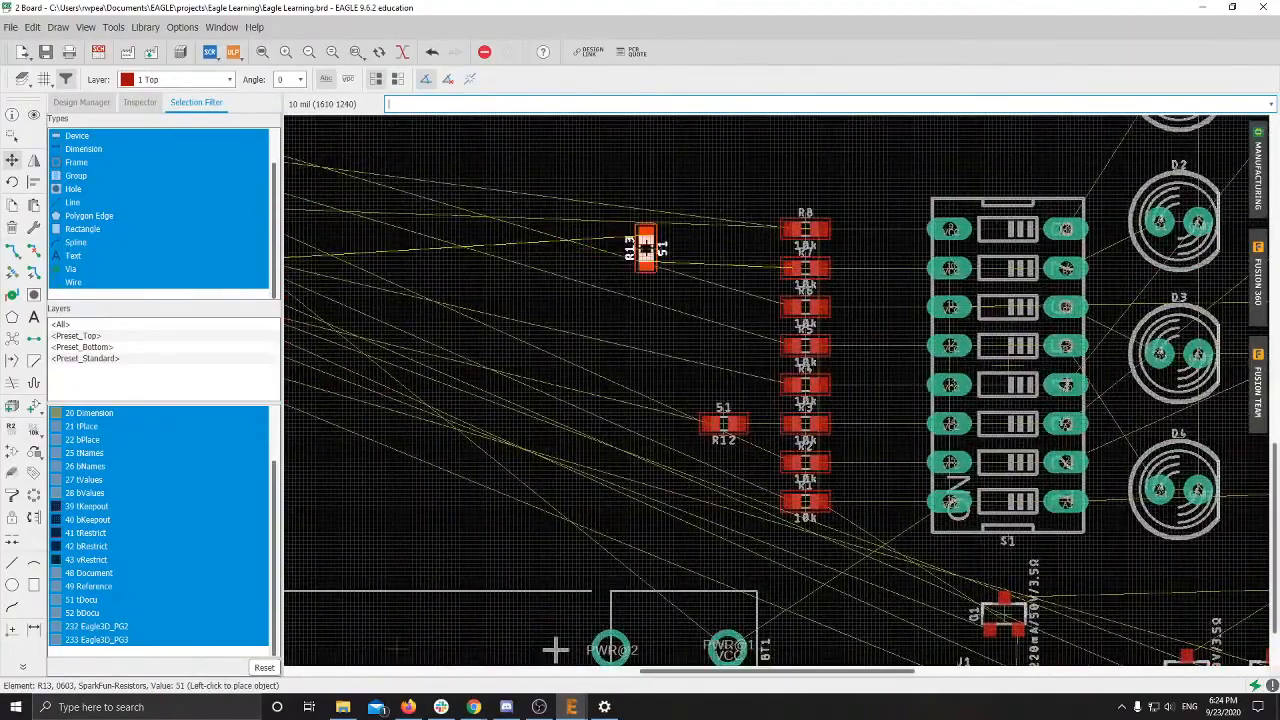
right_click(645, 248)
scroll(700, 265, up, 5)
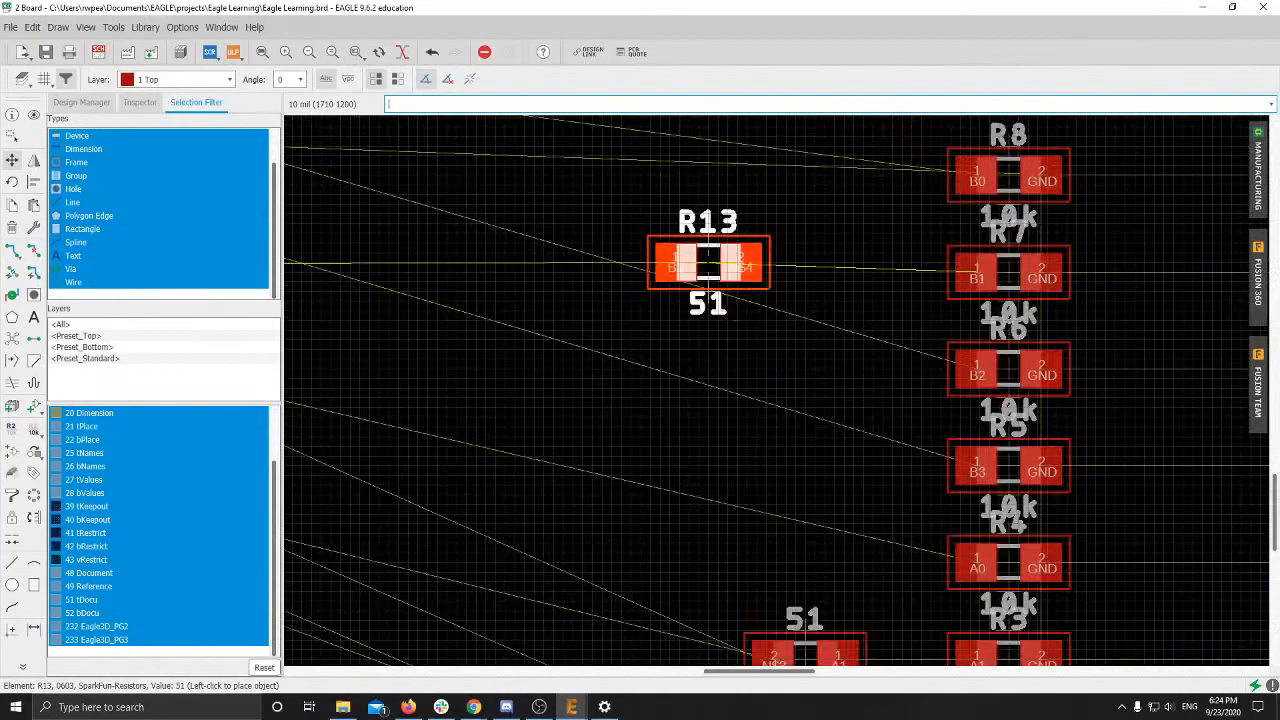
scroll(708, 262, up, 2)
right_click(686, 271)
right_click(689, 271)
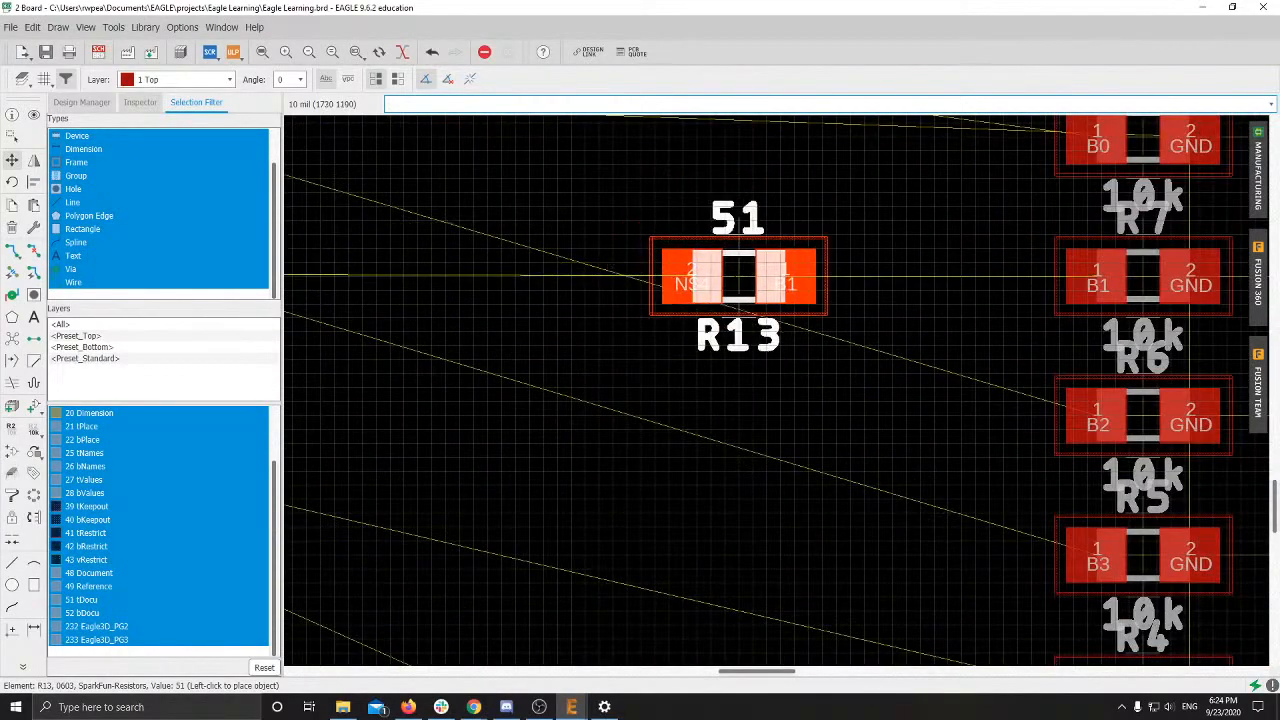
click(793, 277)
Step: Shift R13 horizontally to line up with R12's column while keeping it level with R7
scroll(764, 257, down, 3)
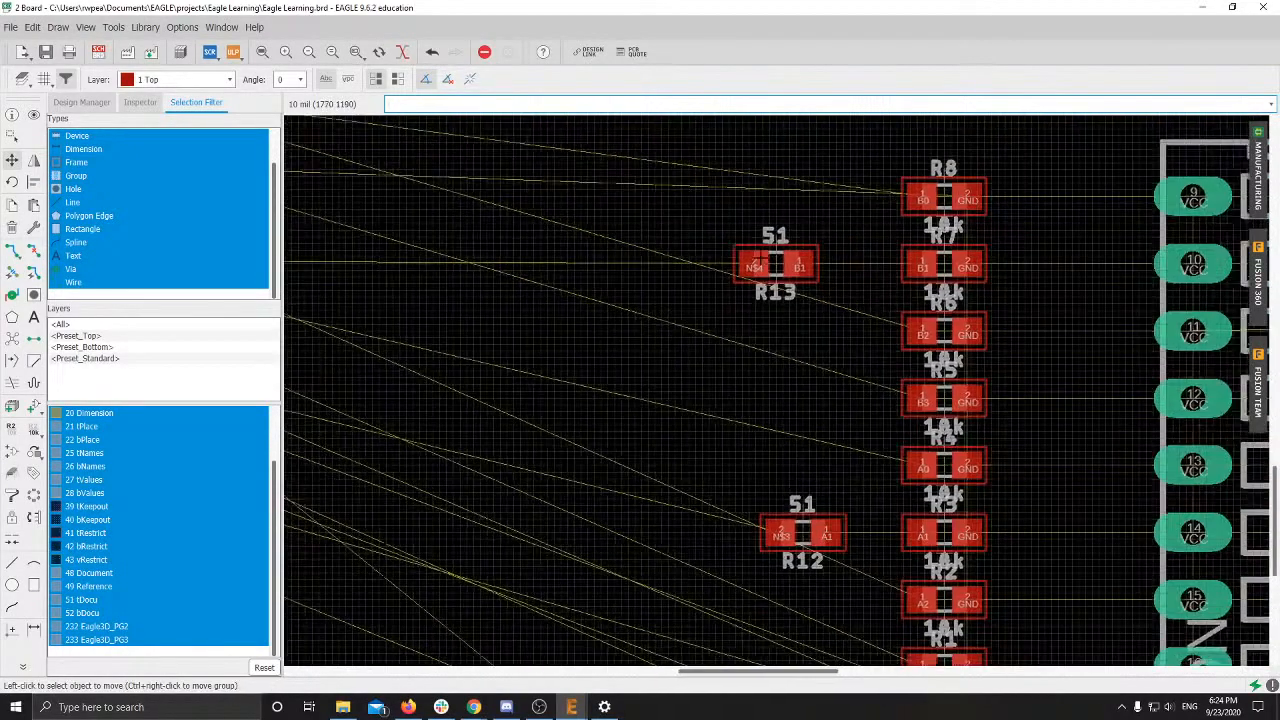
middle_drag(764, 257, 475, 223)
scroll(488, 231, up, 3)
scroll(488, 231, down, 2)
click(488, 231)
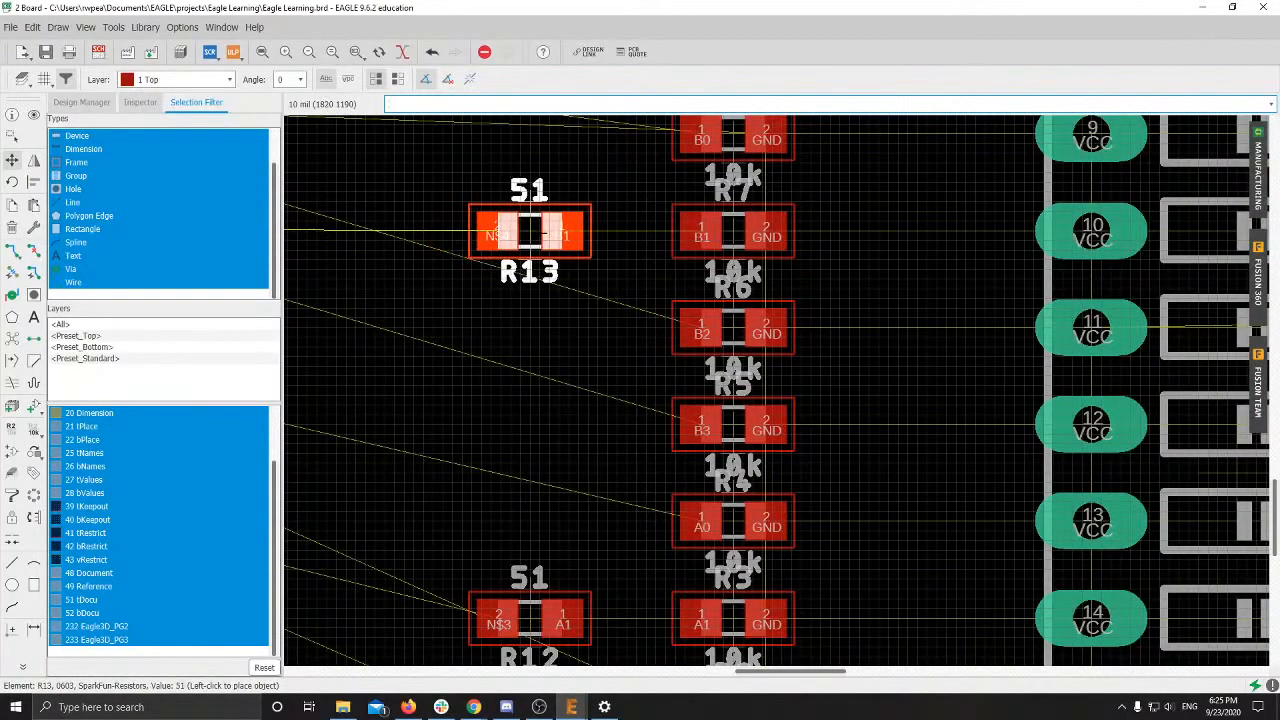
click(497, 232)
Step: Move resistor R14 below R12, level with R2, with its A2 pad turned toward R2
scroll(500, 232, down, 5)
scroll(427, 283, up, 2)
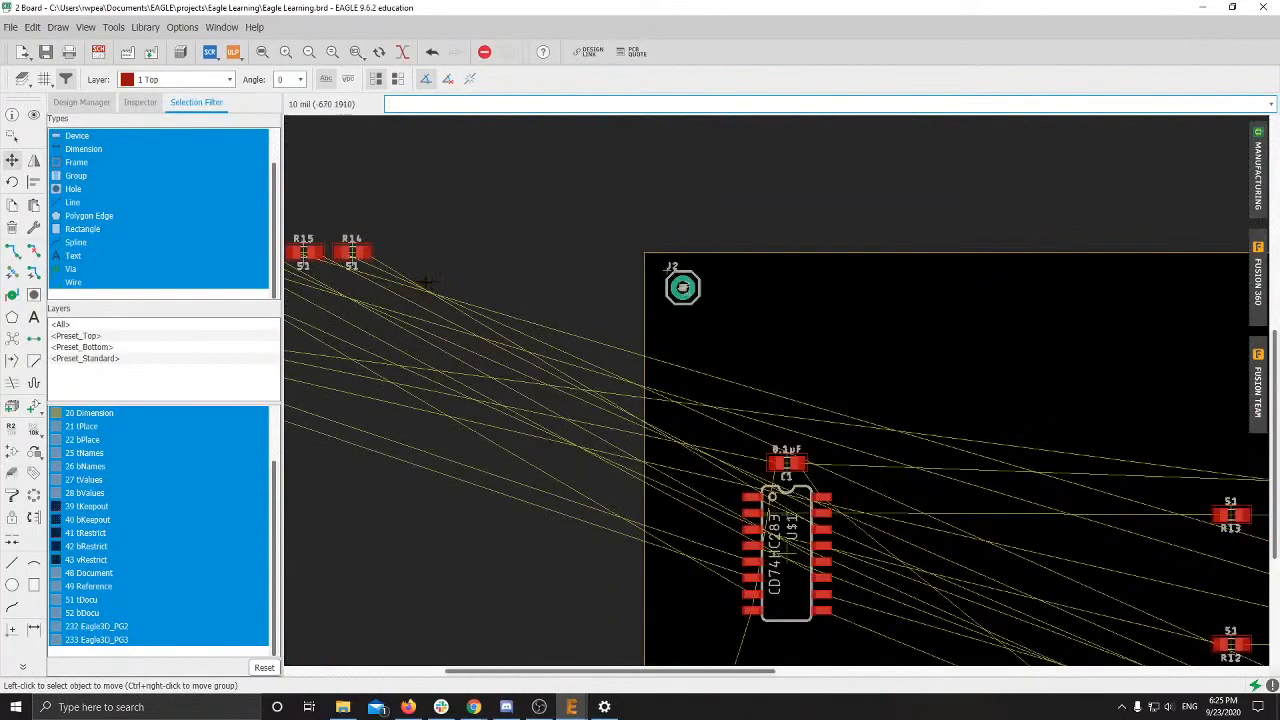
click(355, 254)
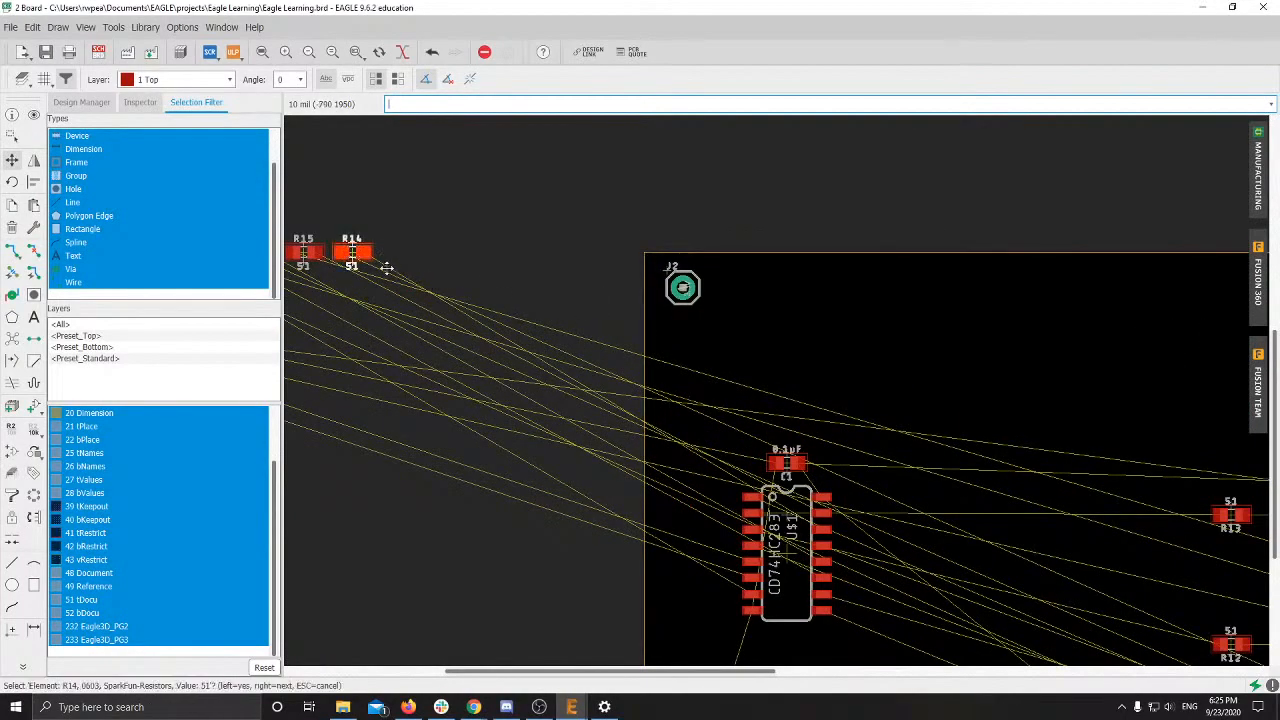
click(352, 251)
scroll(900, 430, down, 3)
scroll(600, 360, up, 4)
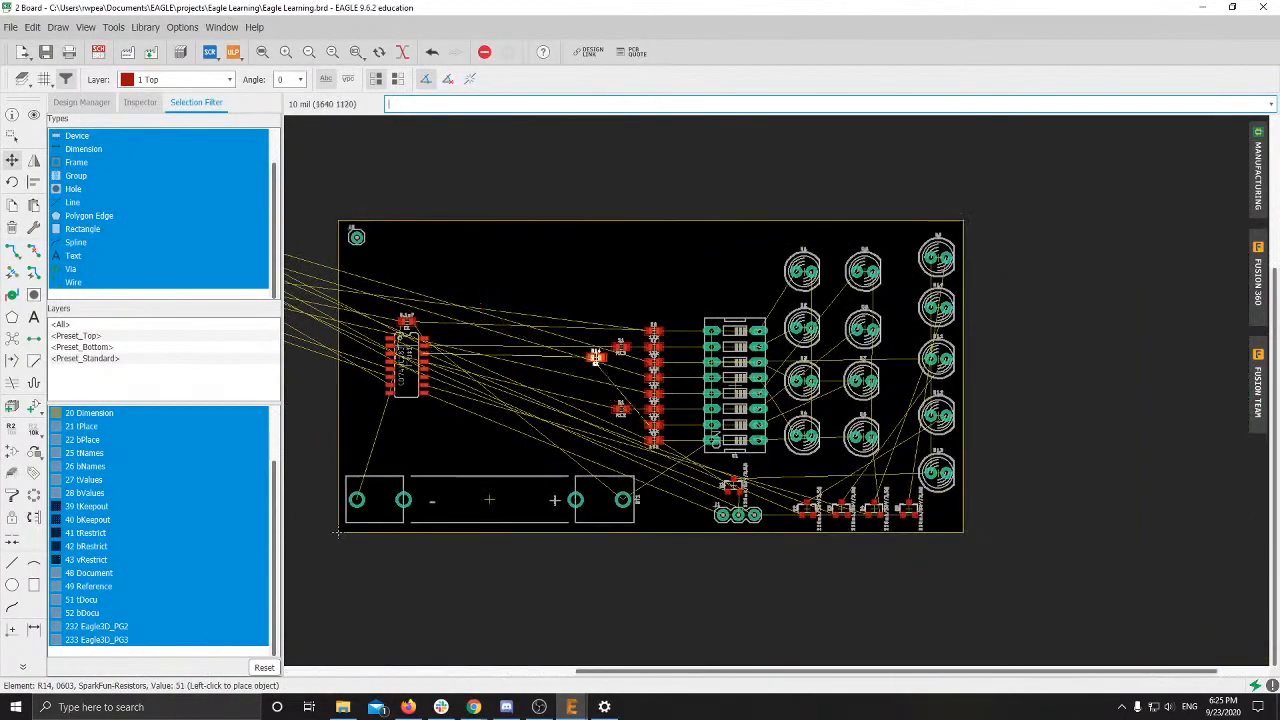
scroll(445, 420, up, 2)
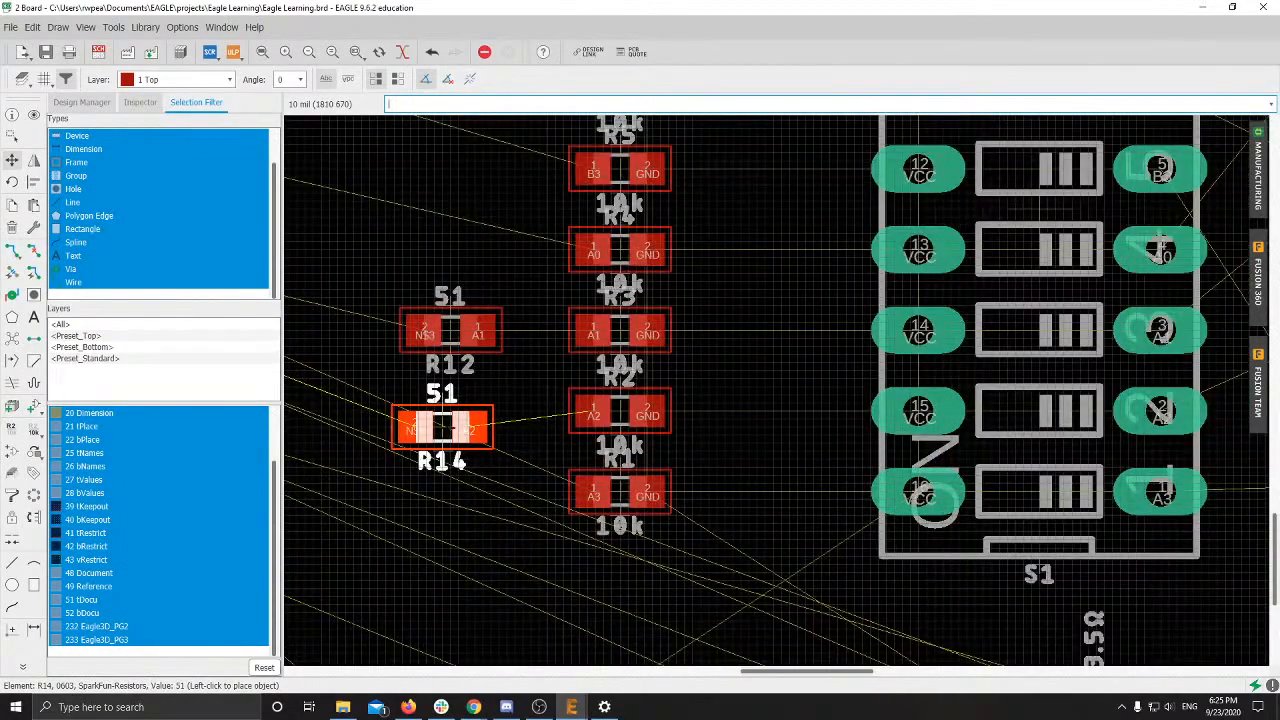
click(450, 412)
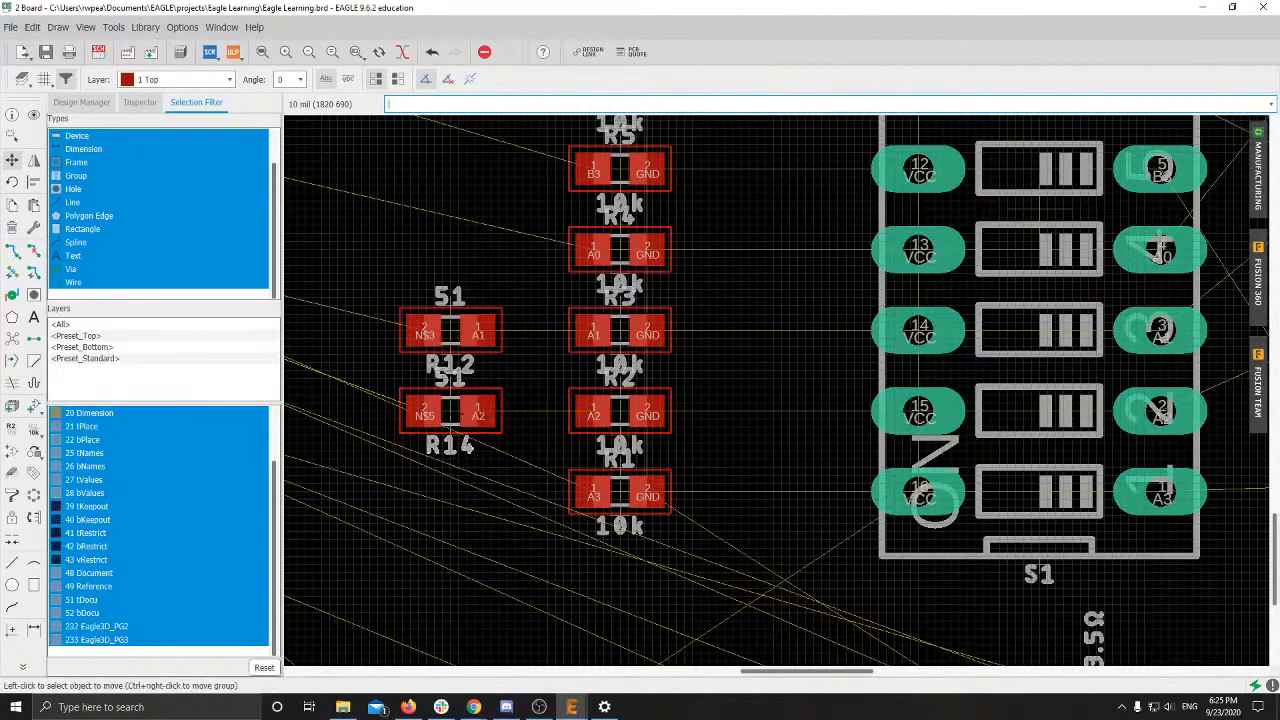
Step: Move resistor R15 below R13, level with R6, and rotate it so its B2 pad faces R6
scroll(430, 350, down, 4)
scroll(415, 290, up, 3)
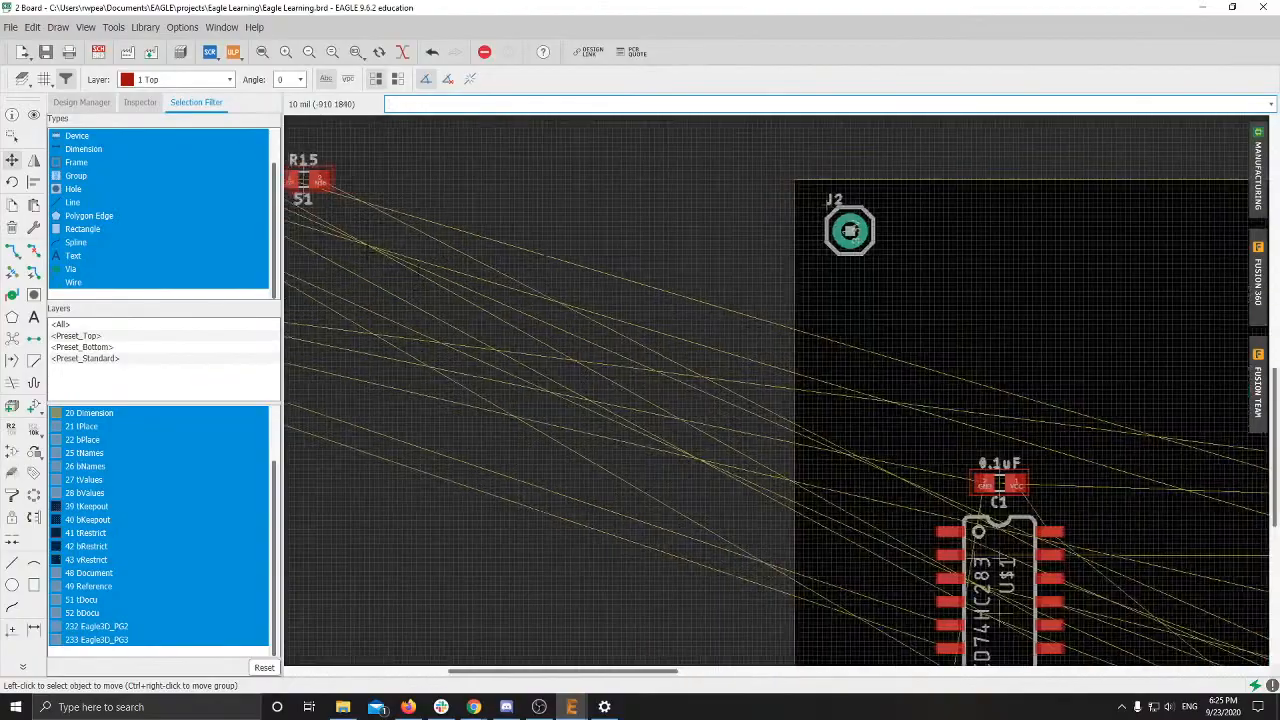
scroll(555, 270, up, 3)
click(566, 271)
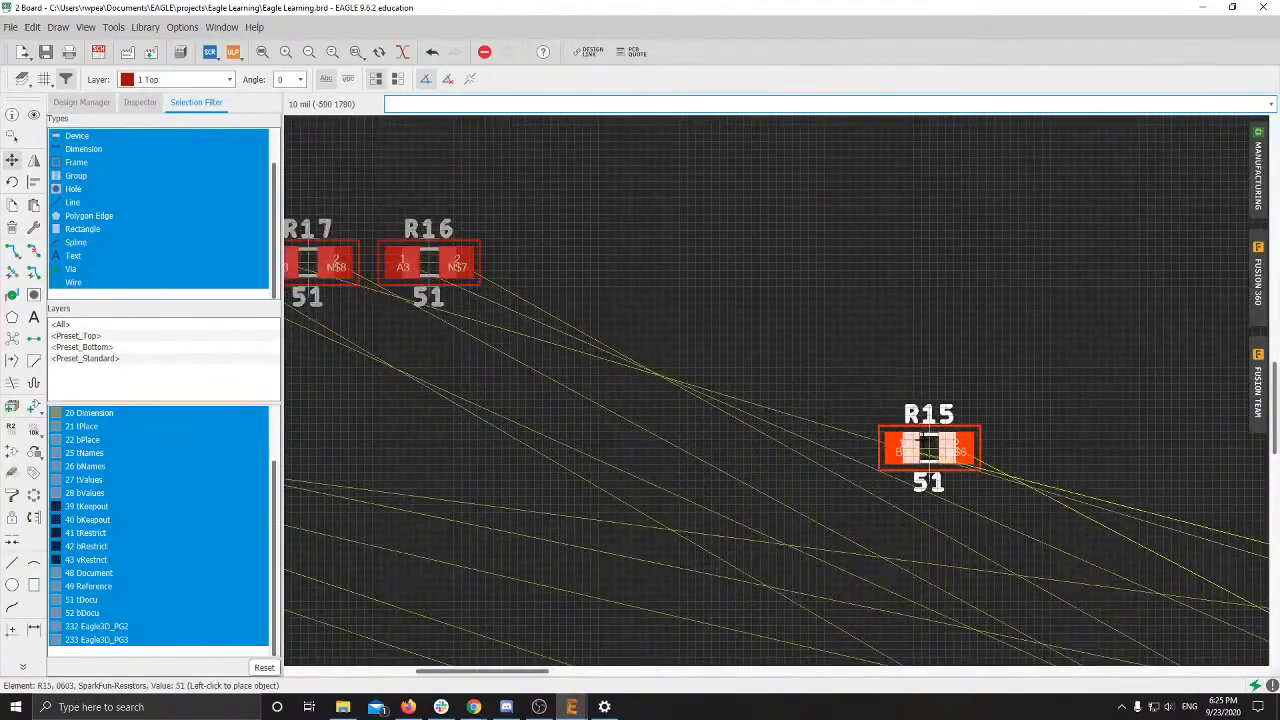
scroll(928, 448, down, 4)
middle_drag(925, 445, 211, 240)
middle_drag(834, 448, 450, 304)
scroll(702, 392, up, 3)
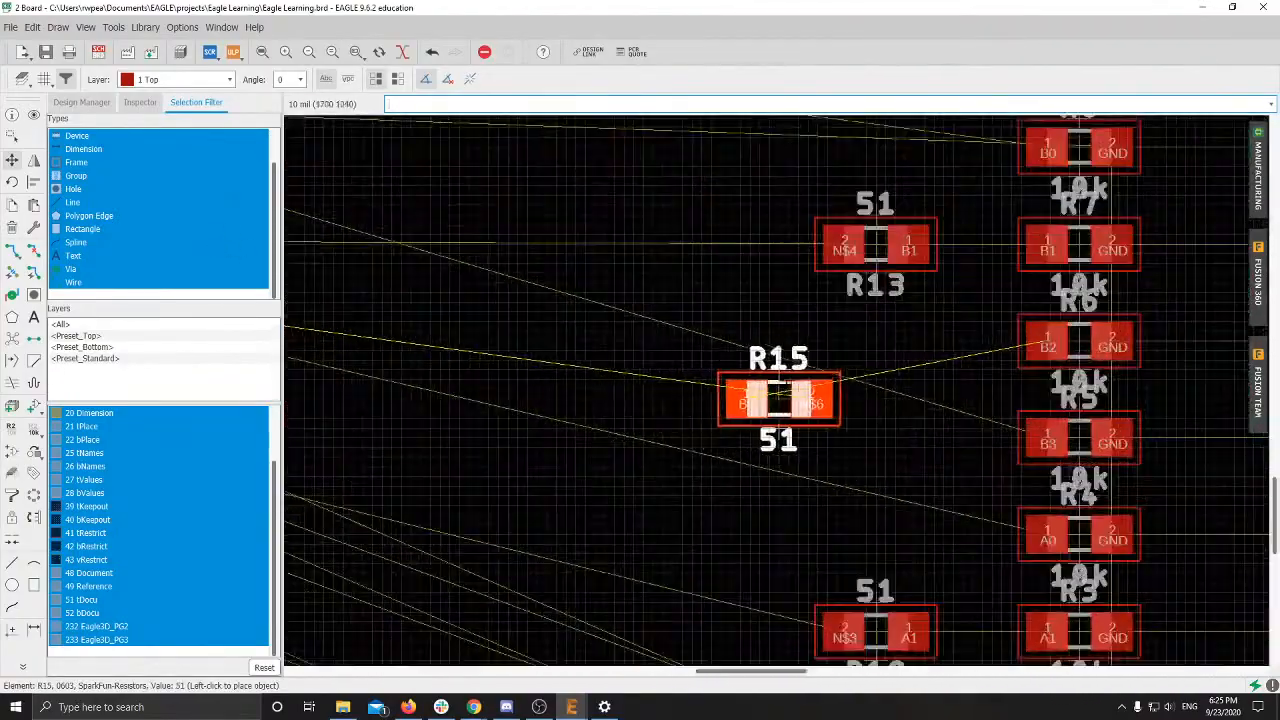
right_click(867, 346)
right_click(868, 344)
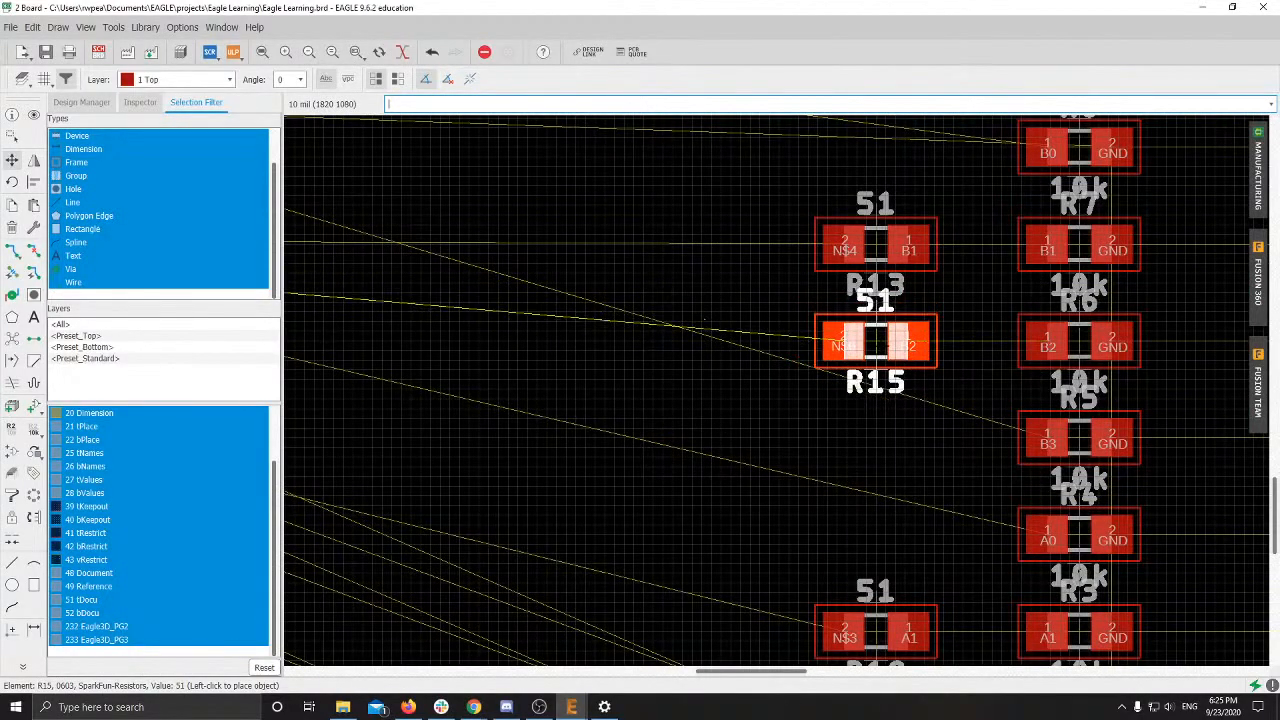
click(876, 341)
Step: Move resistor R16 below R14, level with R1, and rotate it so its A3 pad faces R1
scroll(880, 380, down, 6)
middle_drag(400, 255, 440, 295)
scroll(568, 249, up, 4)
click(415, 168)
scroll(1020, 400, down, 4)
middle_drag(1068, 568, 620, 366)
scroll(620, 365, up, 3)
right_click(766, 557)
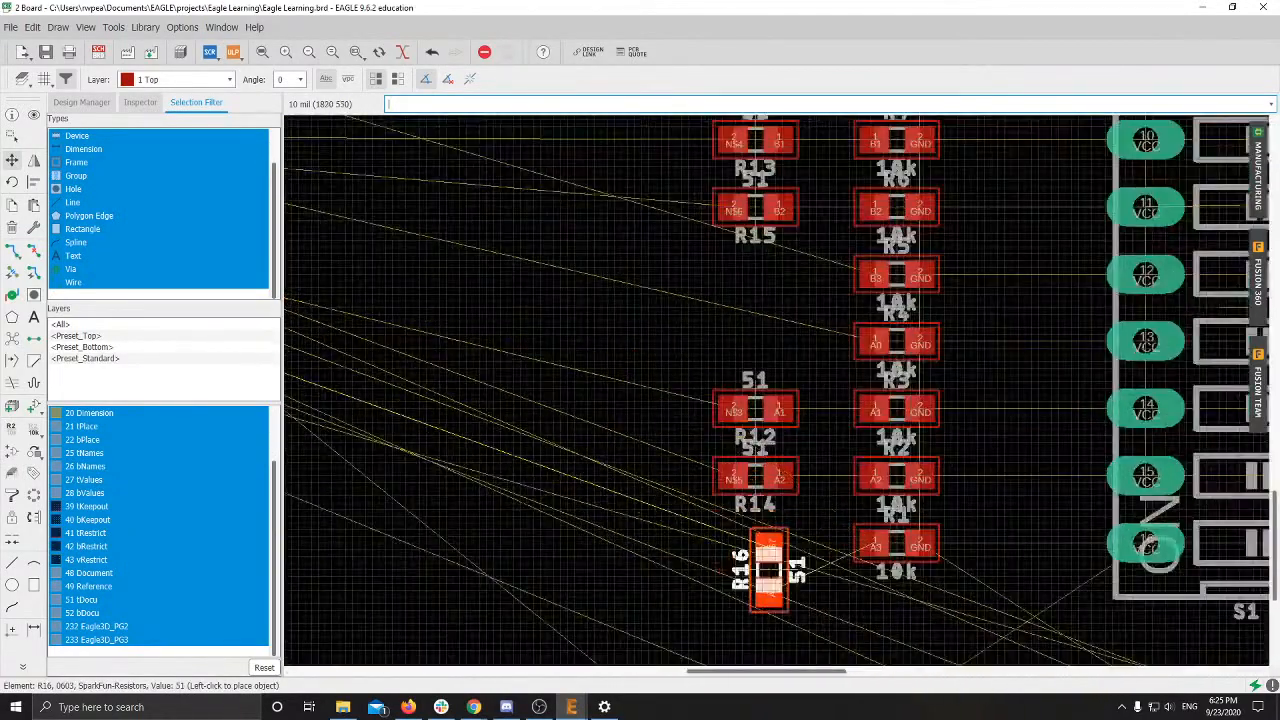
right_click(766, 562)
scroll(766, 563, up, 2)
scroll(710, 500, up, 2)
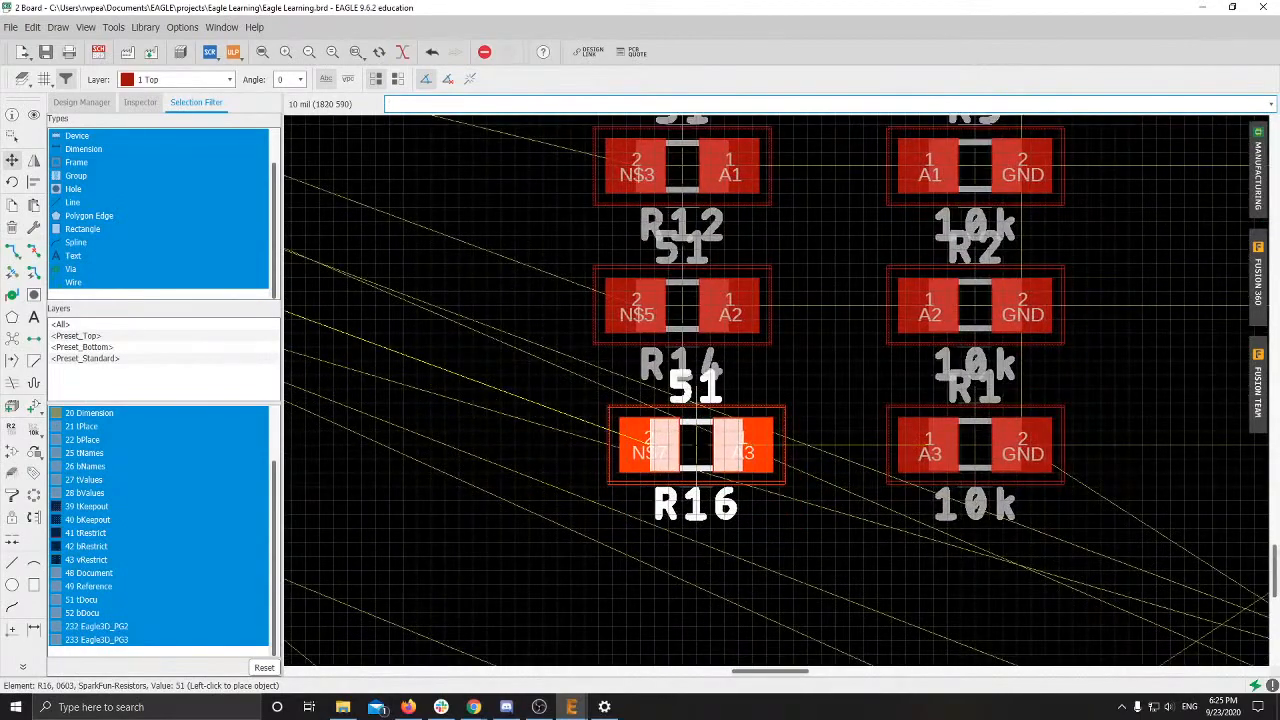
scroll(696, 445, down, 3)
scroll(690, 440, up, 3)
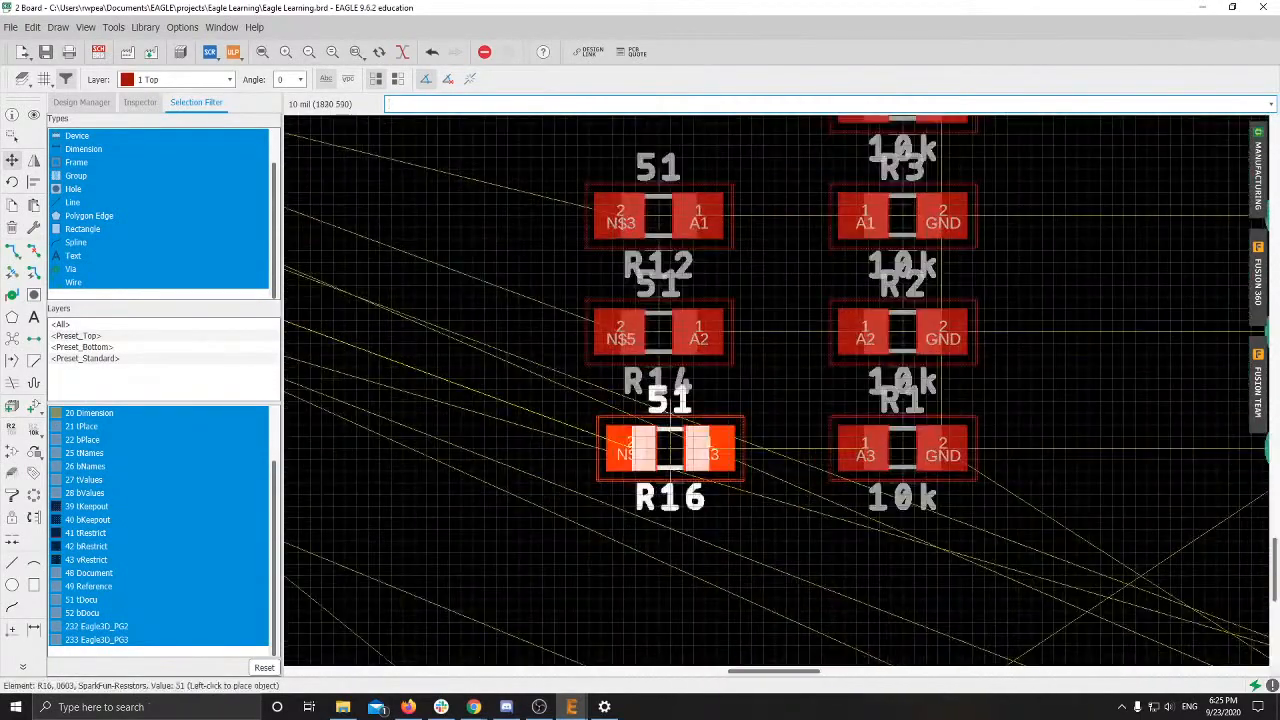
click(658, 455)
Step: Move resistor R17 below R15, level with R5, with its B3 pad turned toward R5
scroll(658, 455, down, 5)
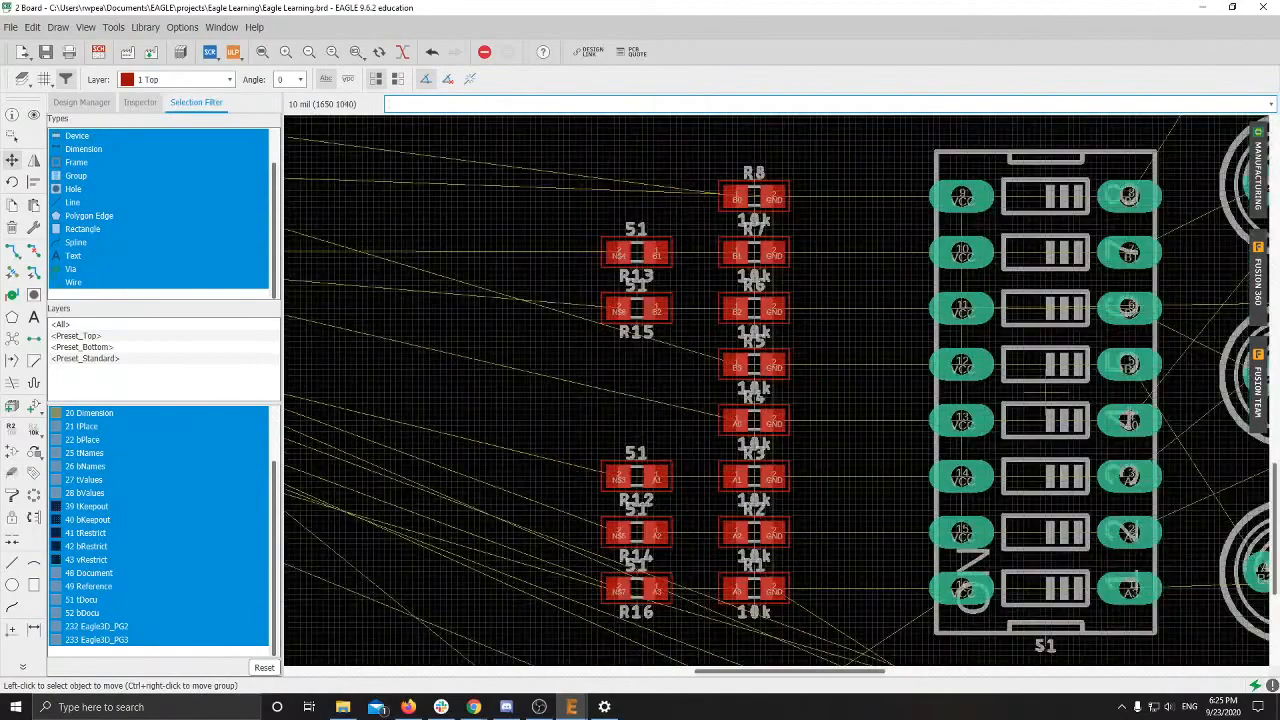
scroll(958, 429, down, 5)
scroll(470, 290, up, 6)
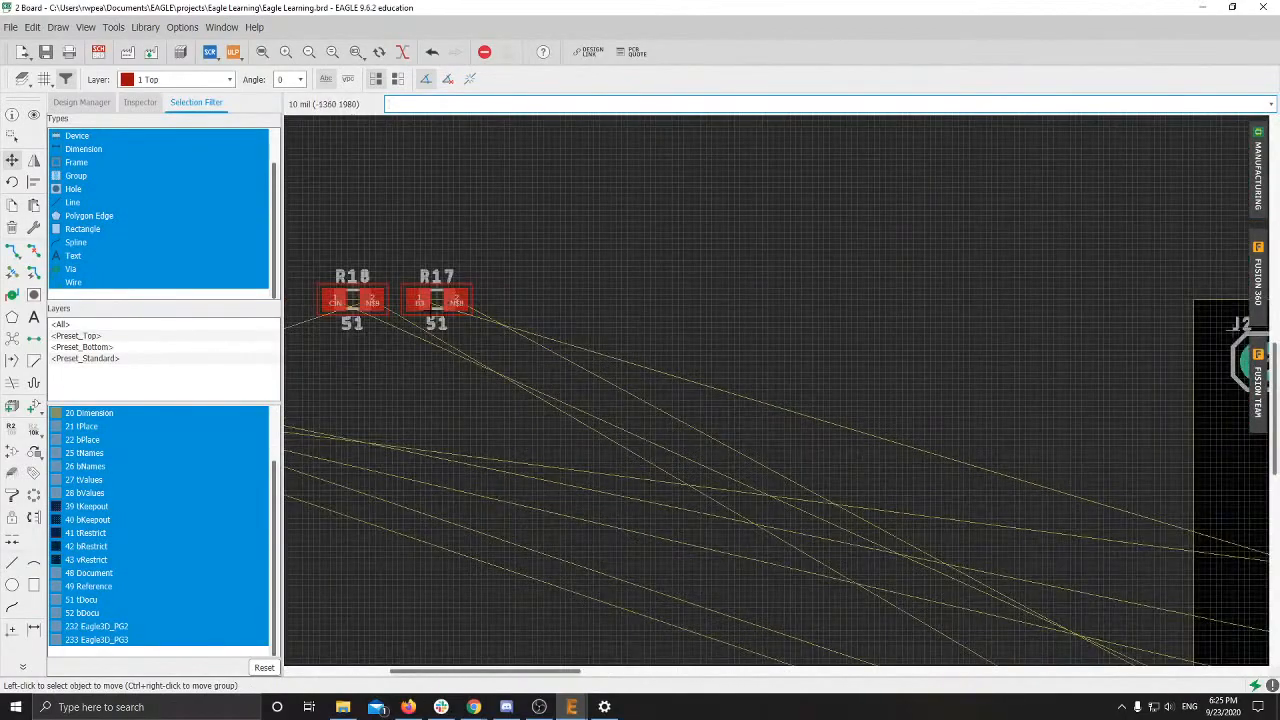
click(437, 300)
scroll(600, 350, down, 5)
scroll(663, 414, up, 3)
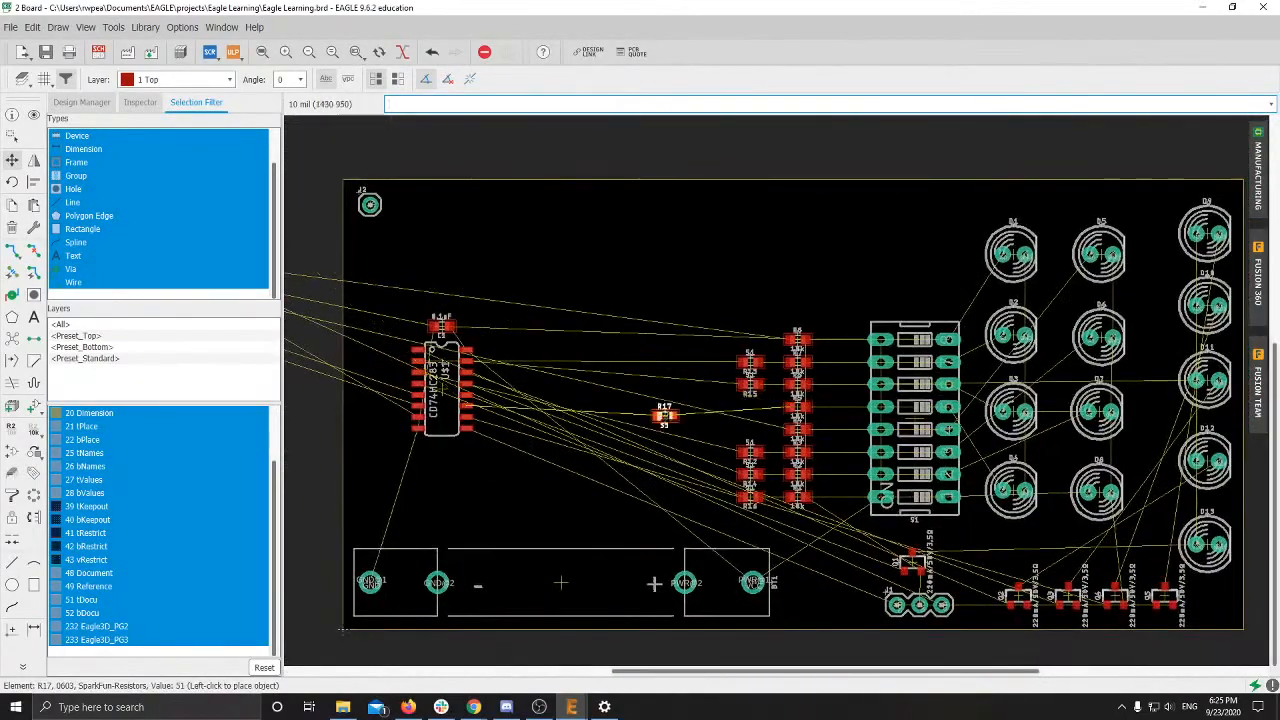
scroll(727, 427, up, 7)
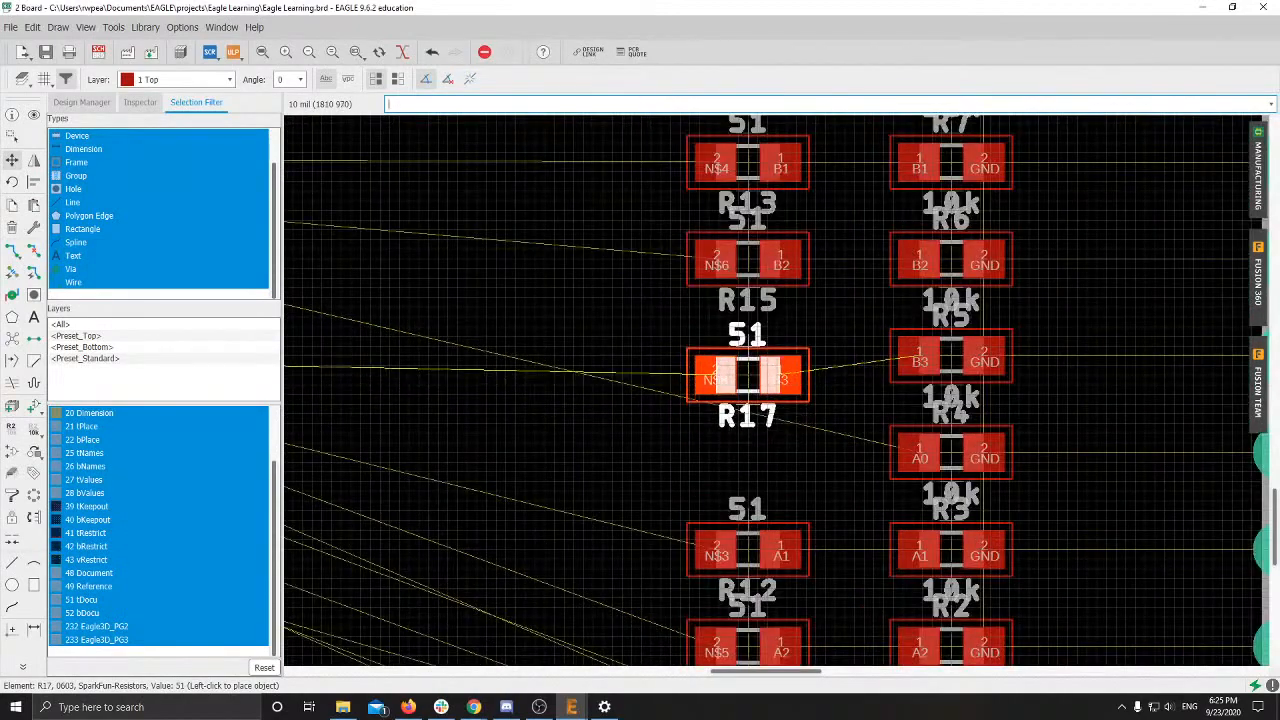
click(742, 372)
Step: Move resistor R18 into the open area below R16 and R1, above battery holder BT1's edge, with its CIN pad facing right
scroll(740, 375, down, 6)
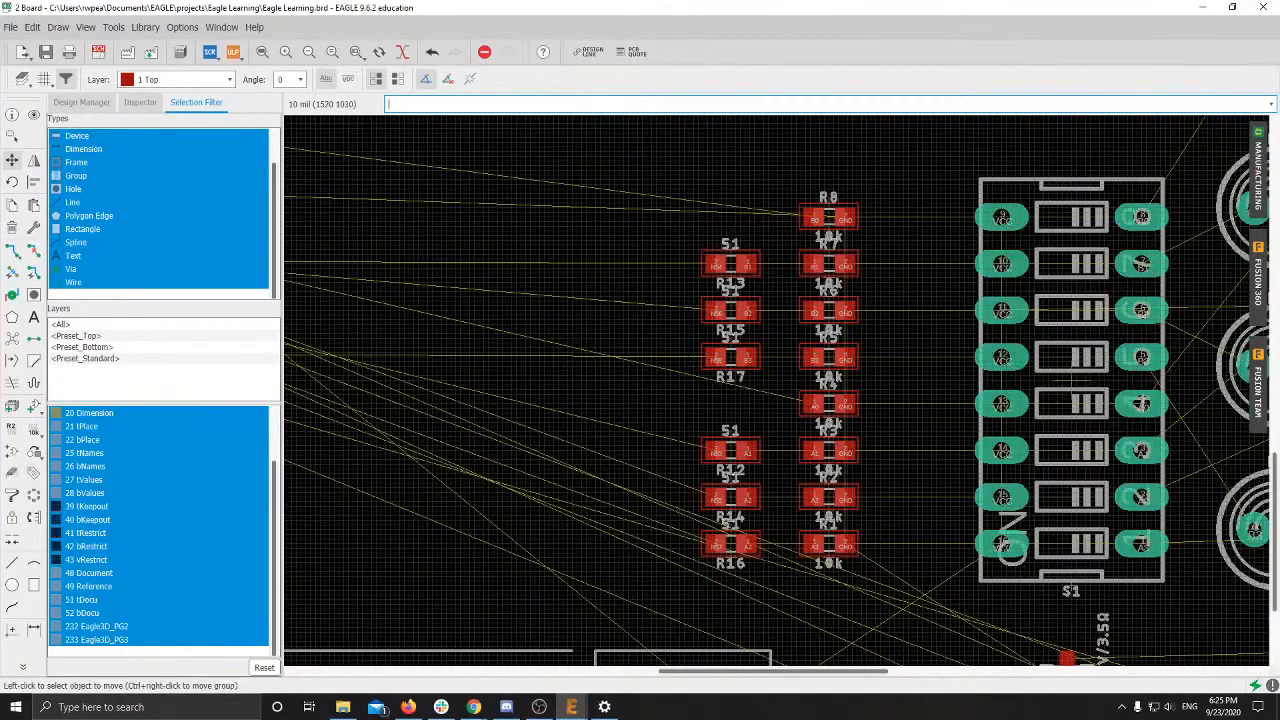
middle_drag(557, 332, 842, 433)
scroll(434, 317, up, 9)
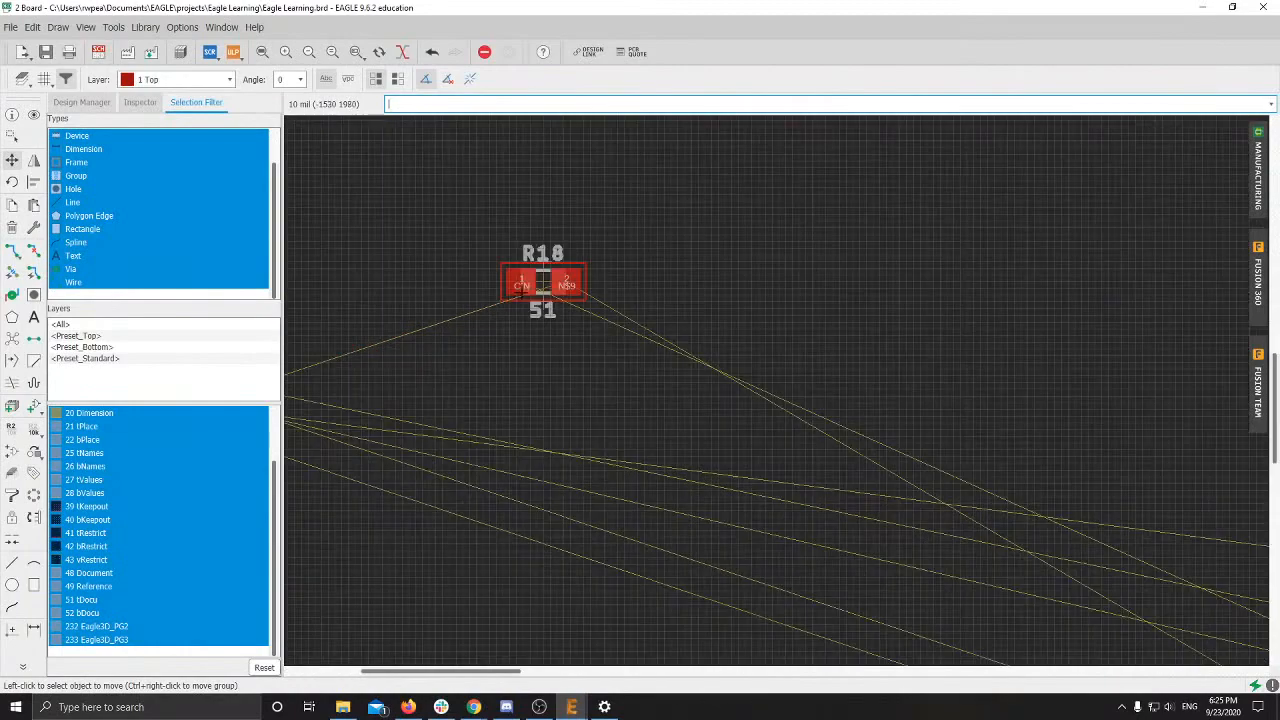
click(541, 283)
scroll(709, 434, down, 5)
scroll(991, 546, up, 5)
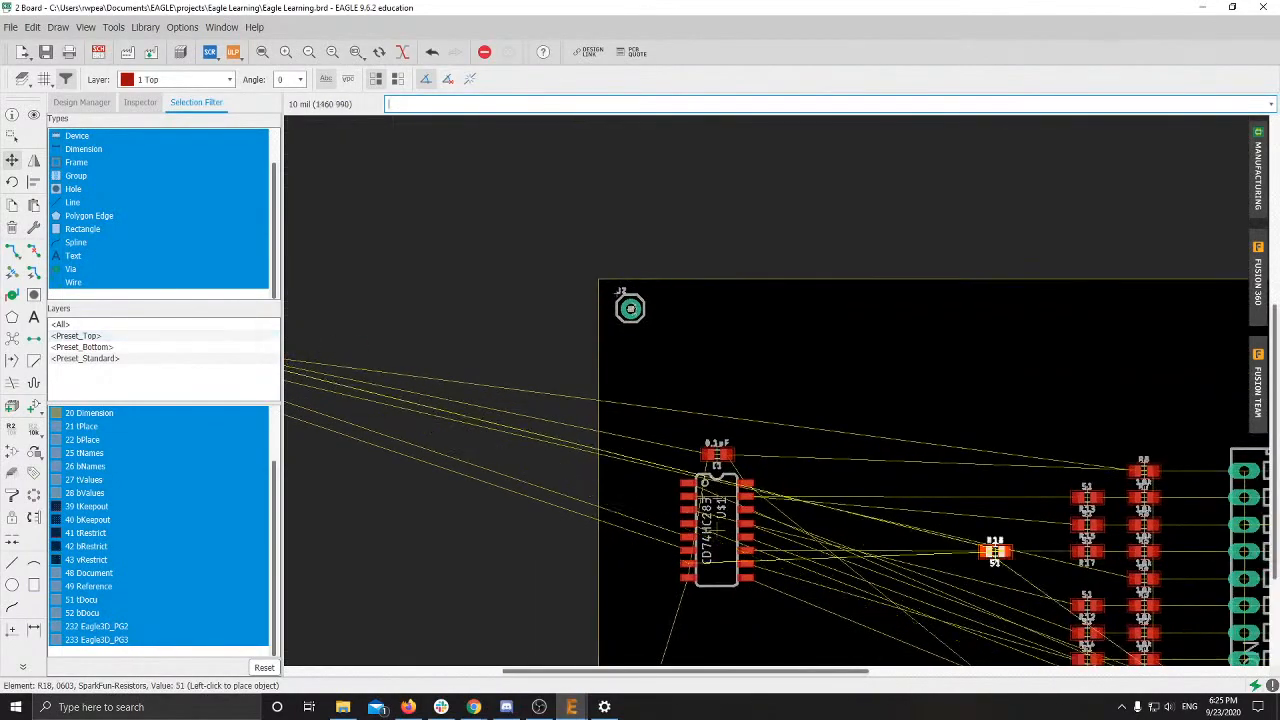
scroll(646, 408, up, 3)
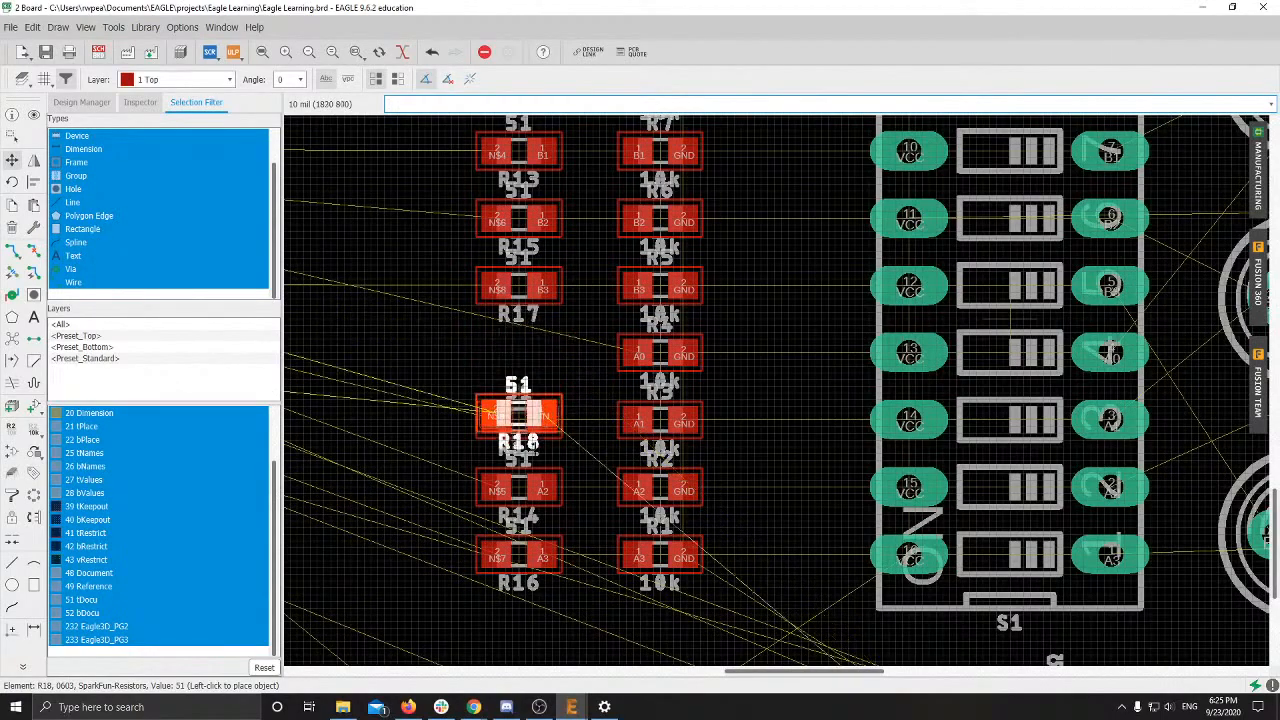
scroll(528, 488, down, 2)
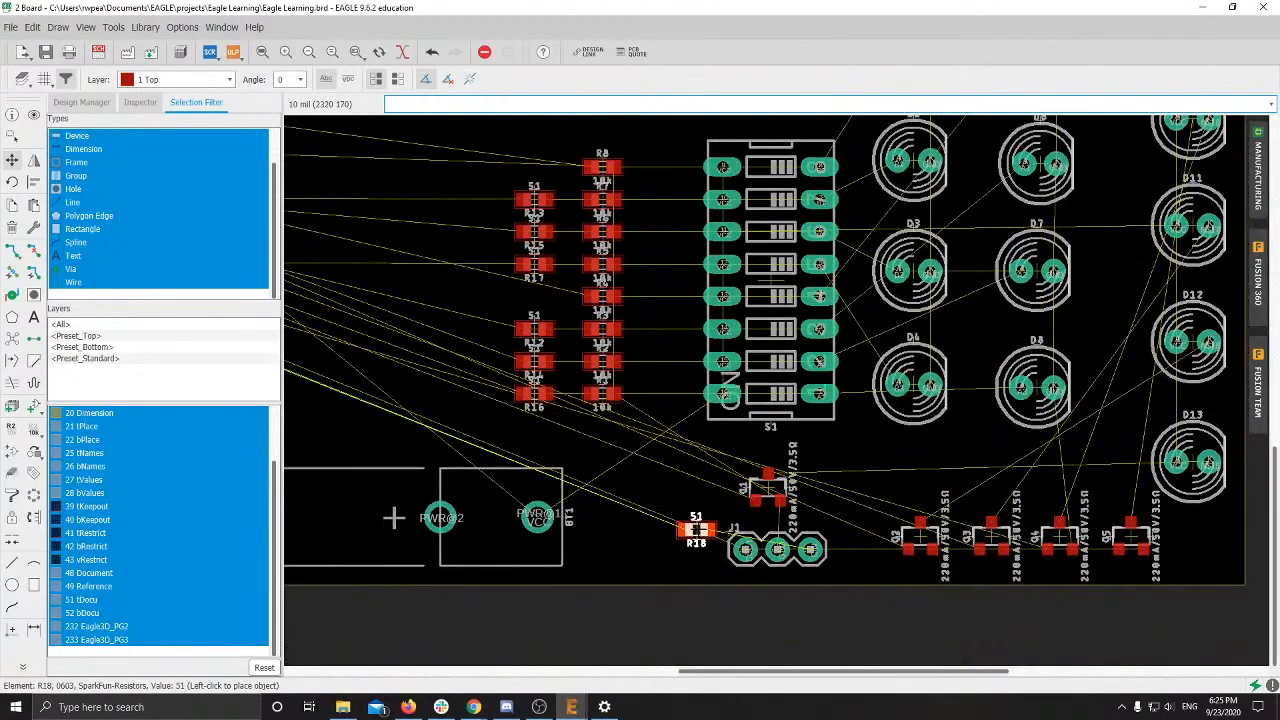
scroll(700, 557, up, 3)
scroll(640, 540, up, 5)
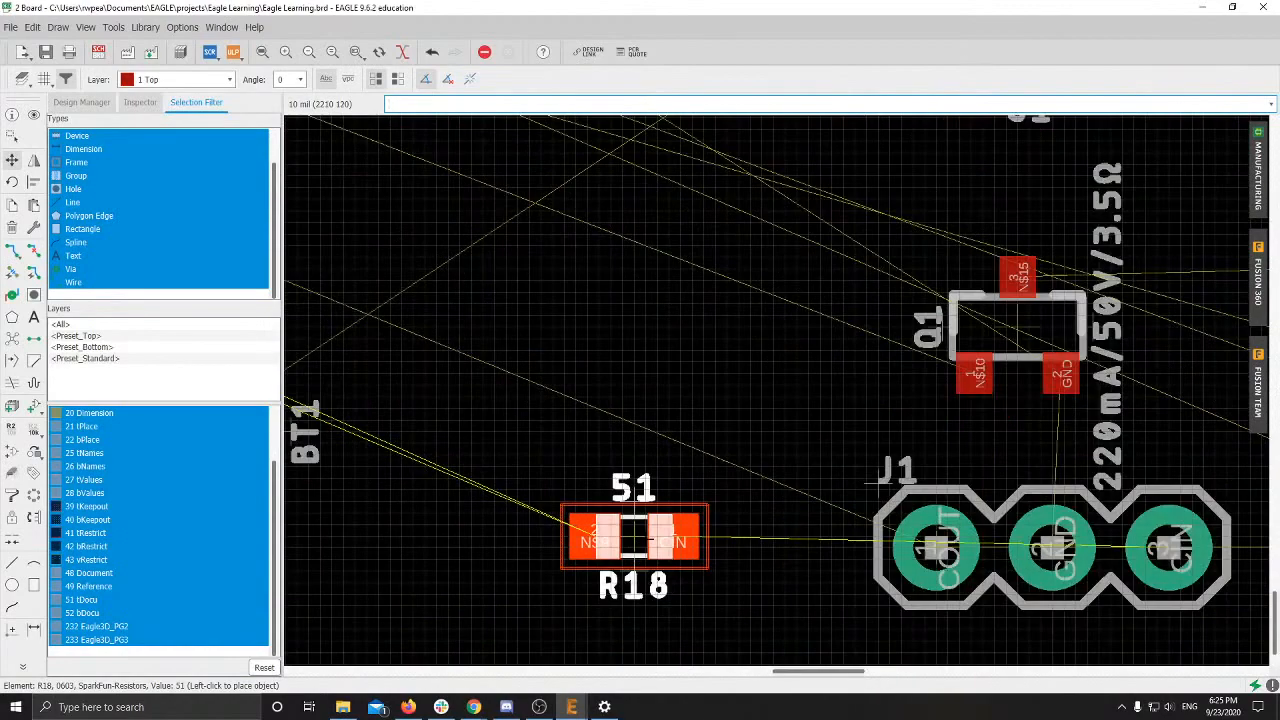
scroll(636, 540, down, 4)
scroll(636, 540, down, 3)
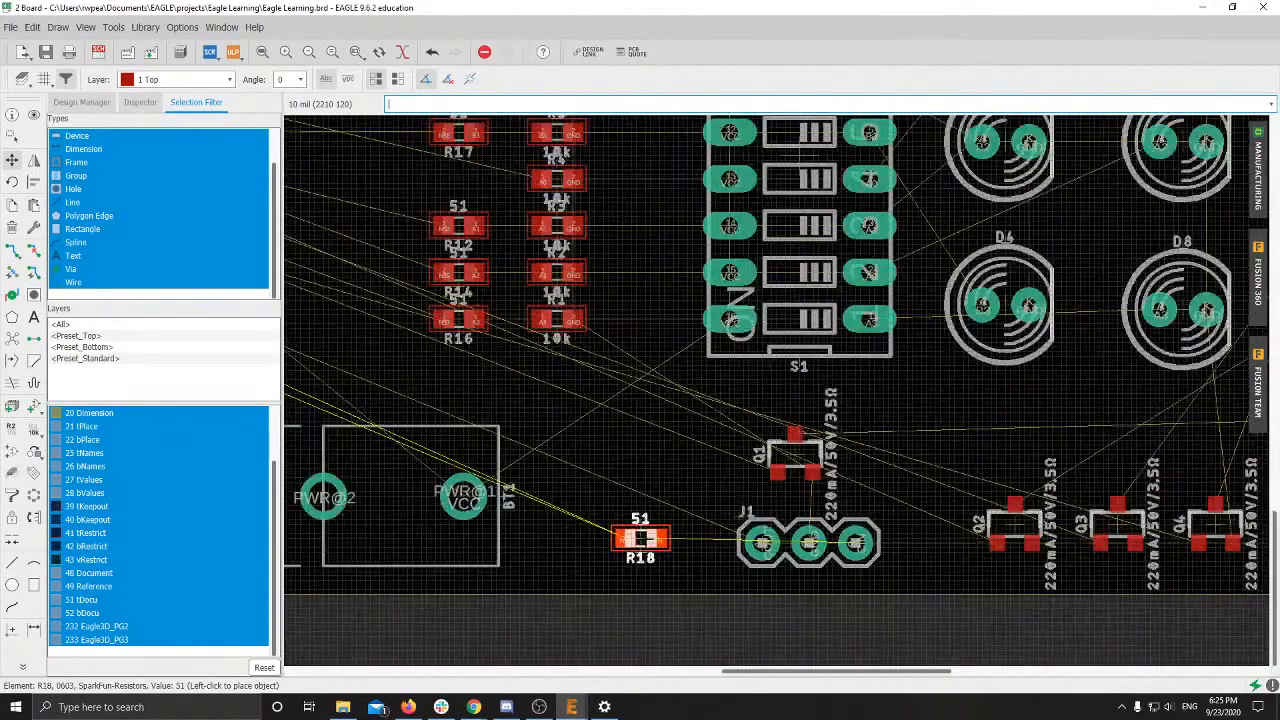
click(533, 395)
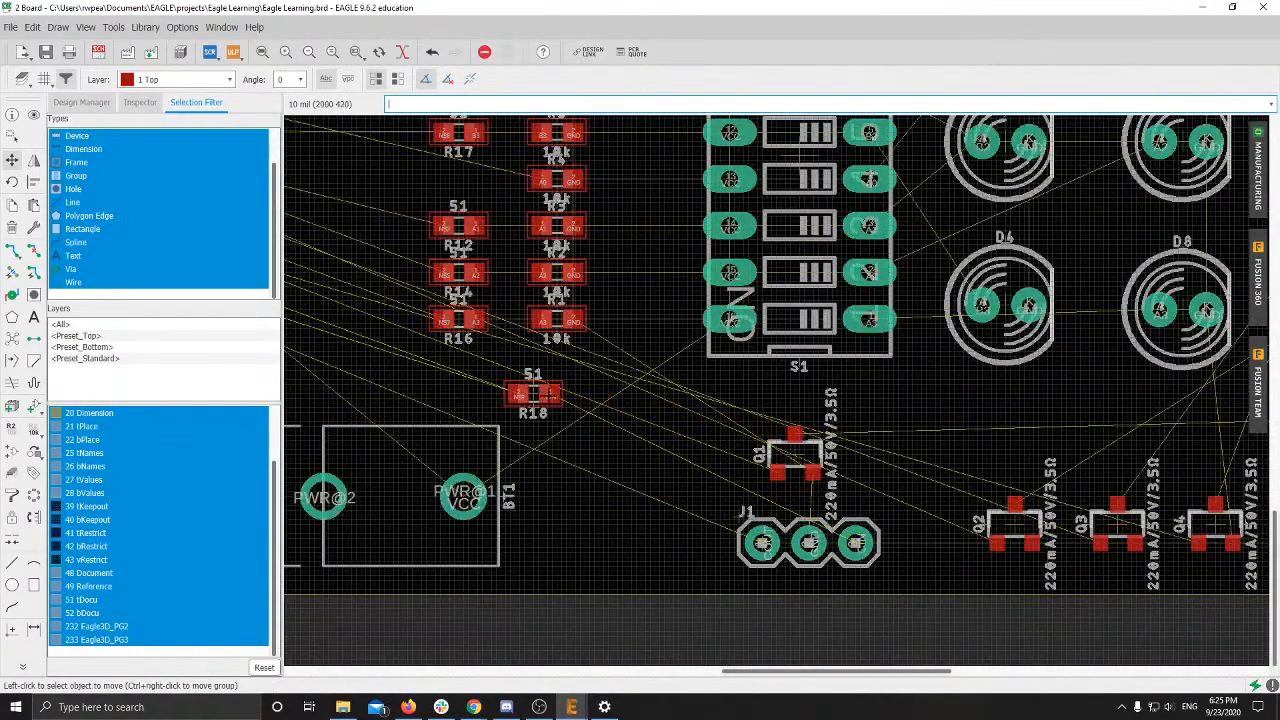
Step: Recalculate the board's airwires with the ratsnest command
text(ratsnest)
key(Return)
scroll(549, 397, up, 4)
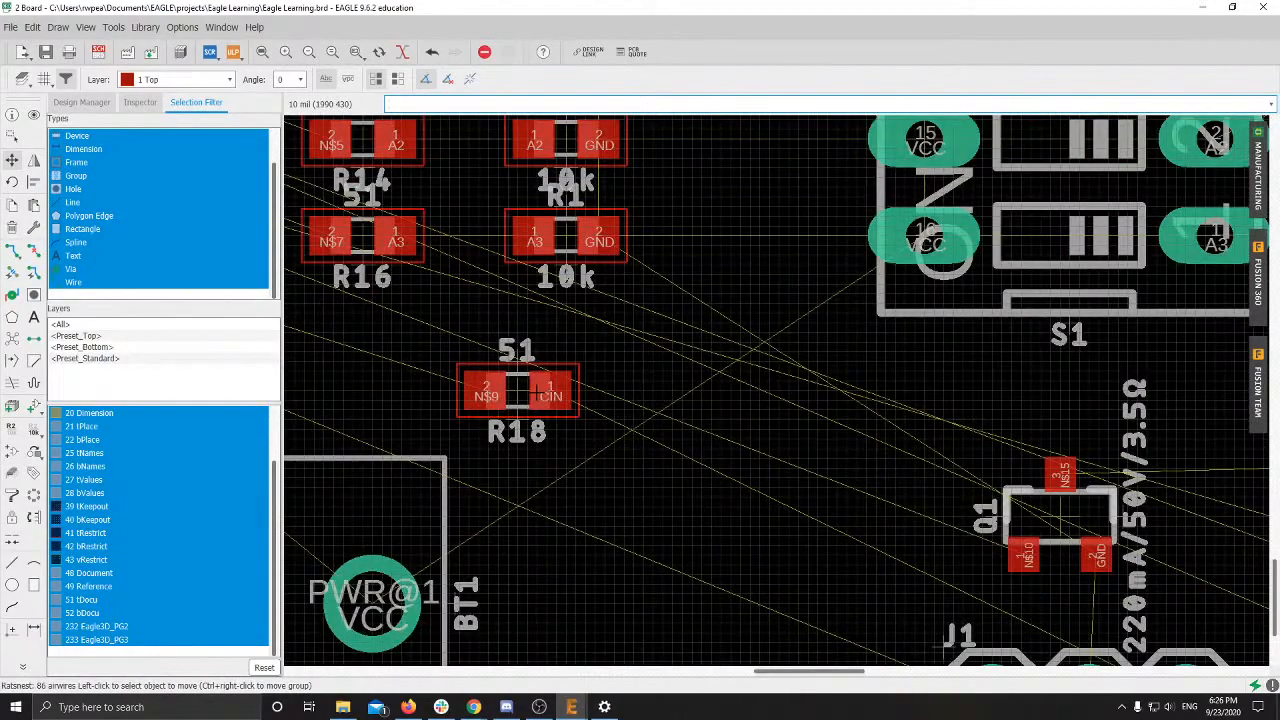
scroll(535, 394, down, 4)
middle_drag(535, 394, 402, 462)
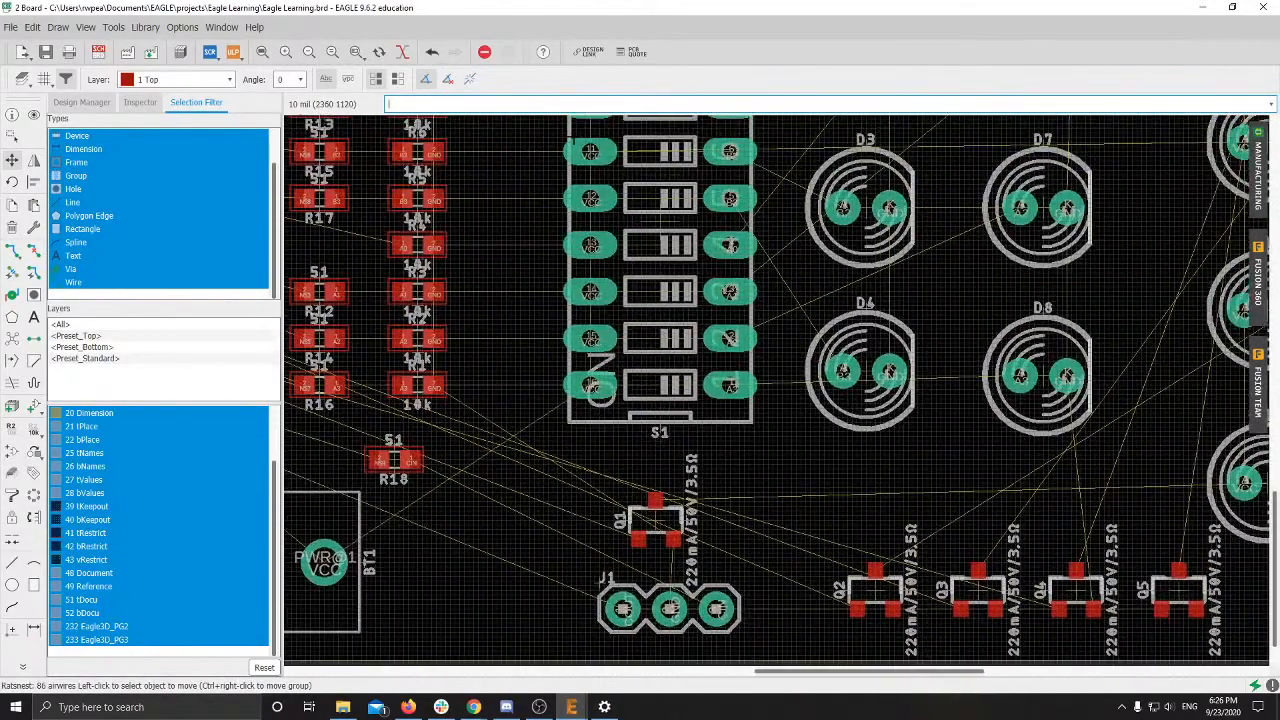
middle_drag(572, 138, 679, 88)
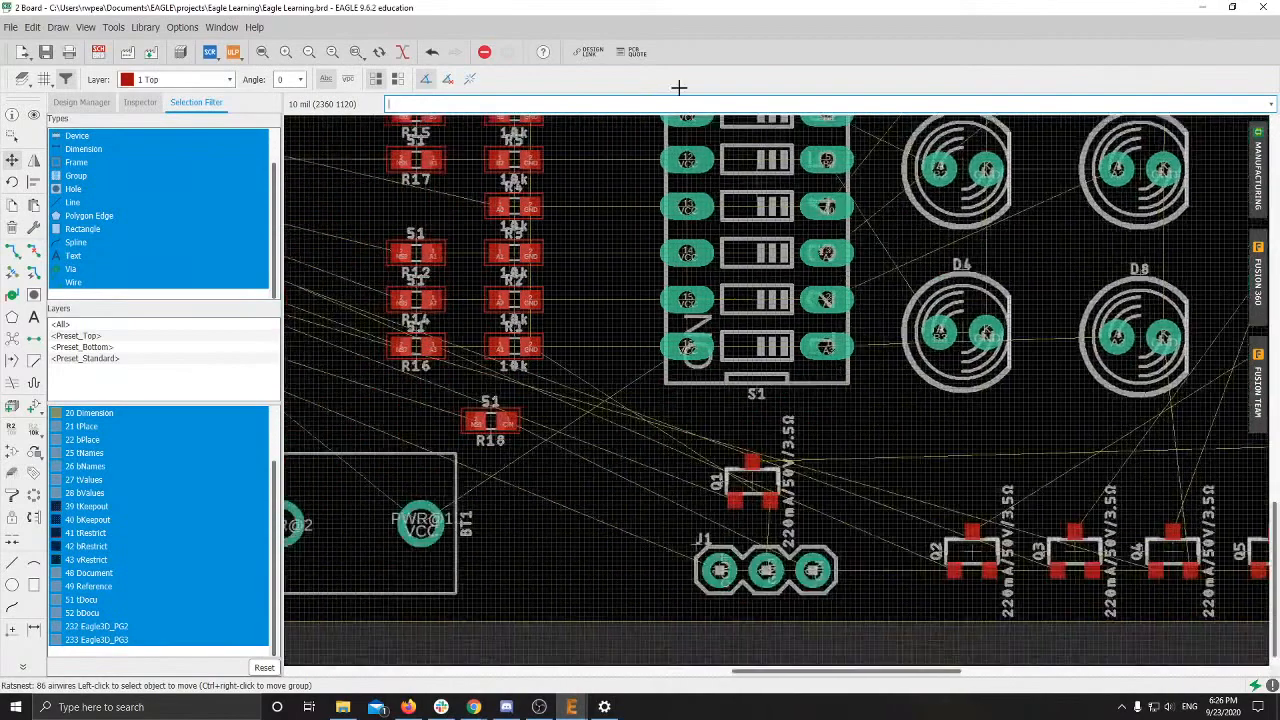
Step: Highlight the CIN signal with the show command and examine which parts on the board it connects to R18
scroll(520, 400, up, 5)
scroll(550, 360, up, 3)
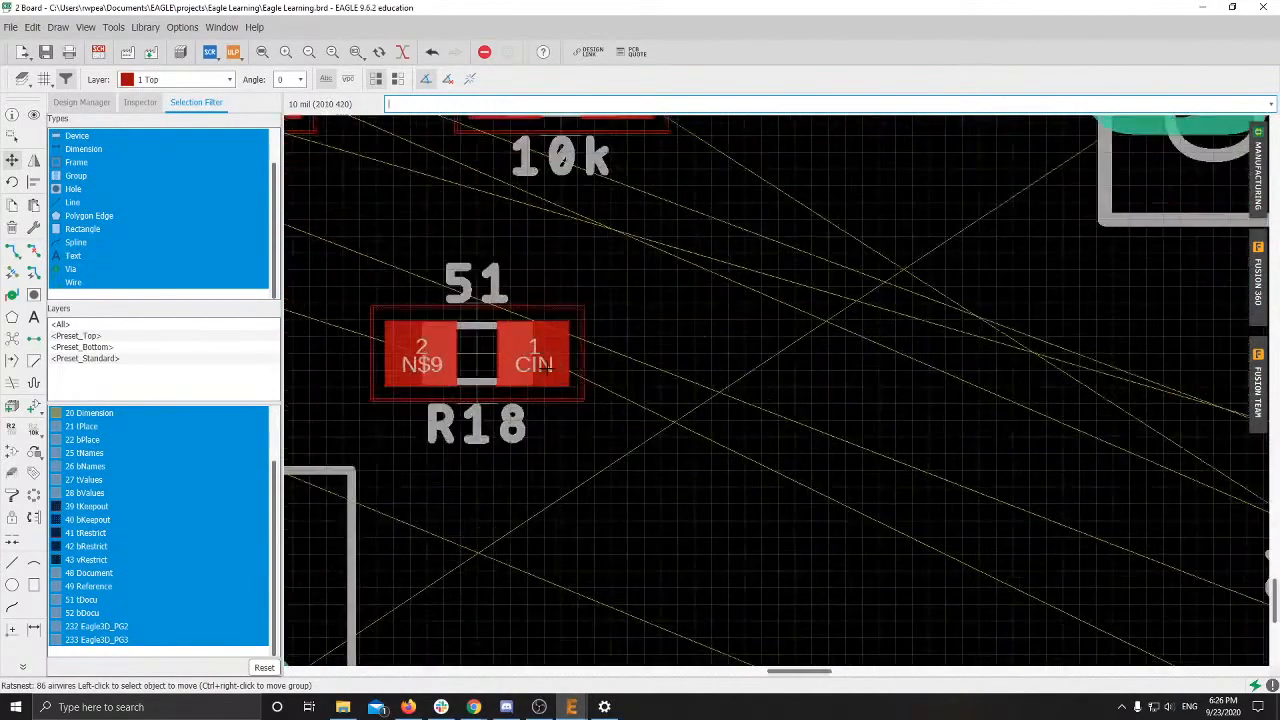
scroll(550, 364, down, 8)
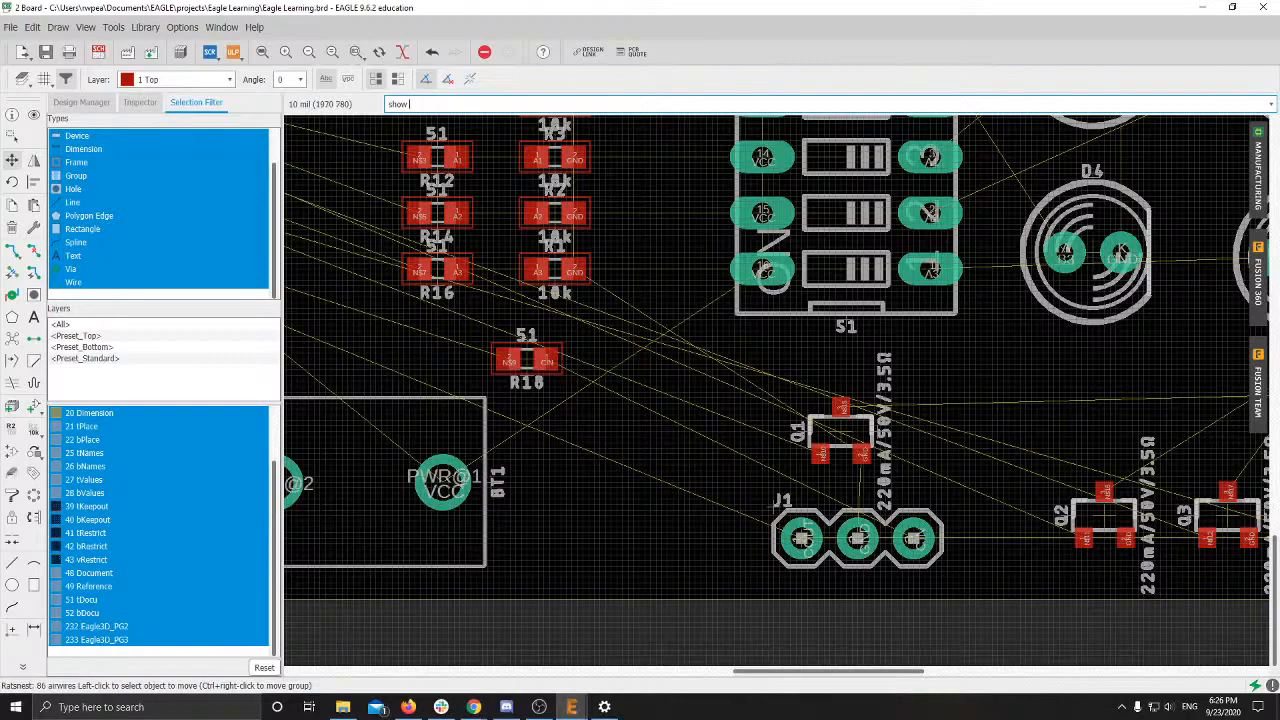
scroll(550, 355, up, 3)
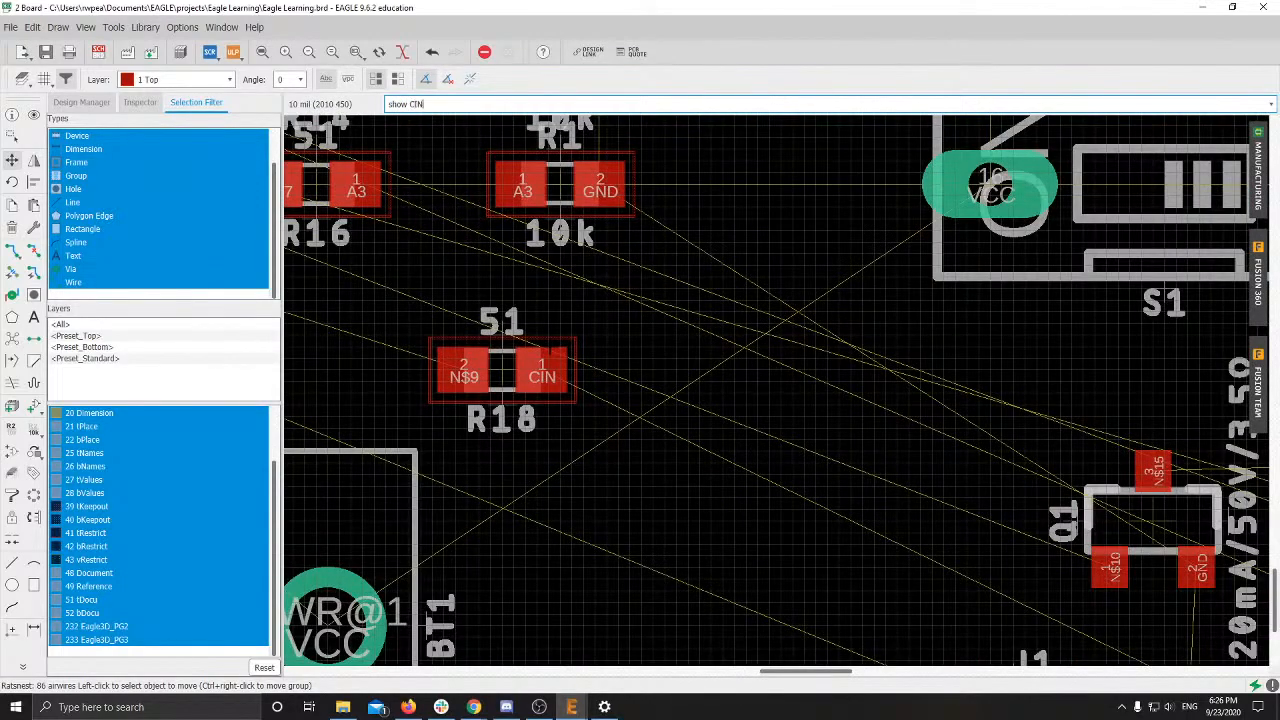
key(Return)
scroll(620, 378, down, 7)
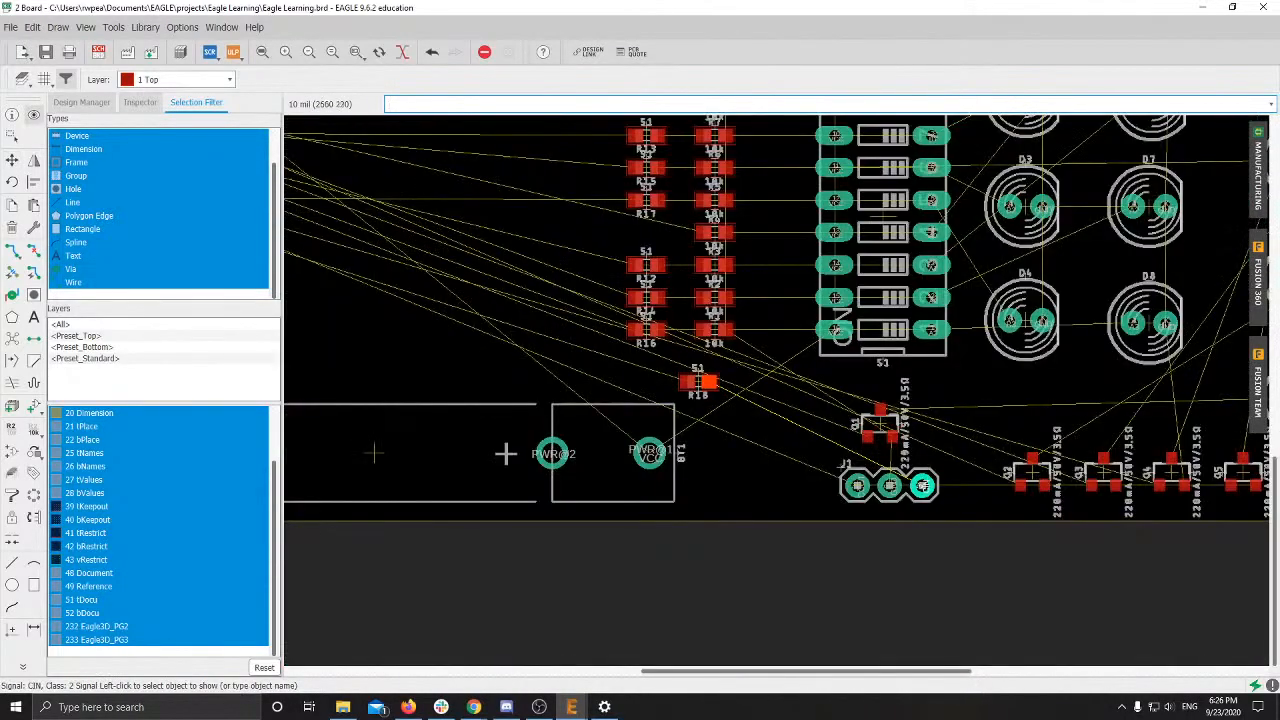
scroll(378, 572, down, 5)
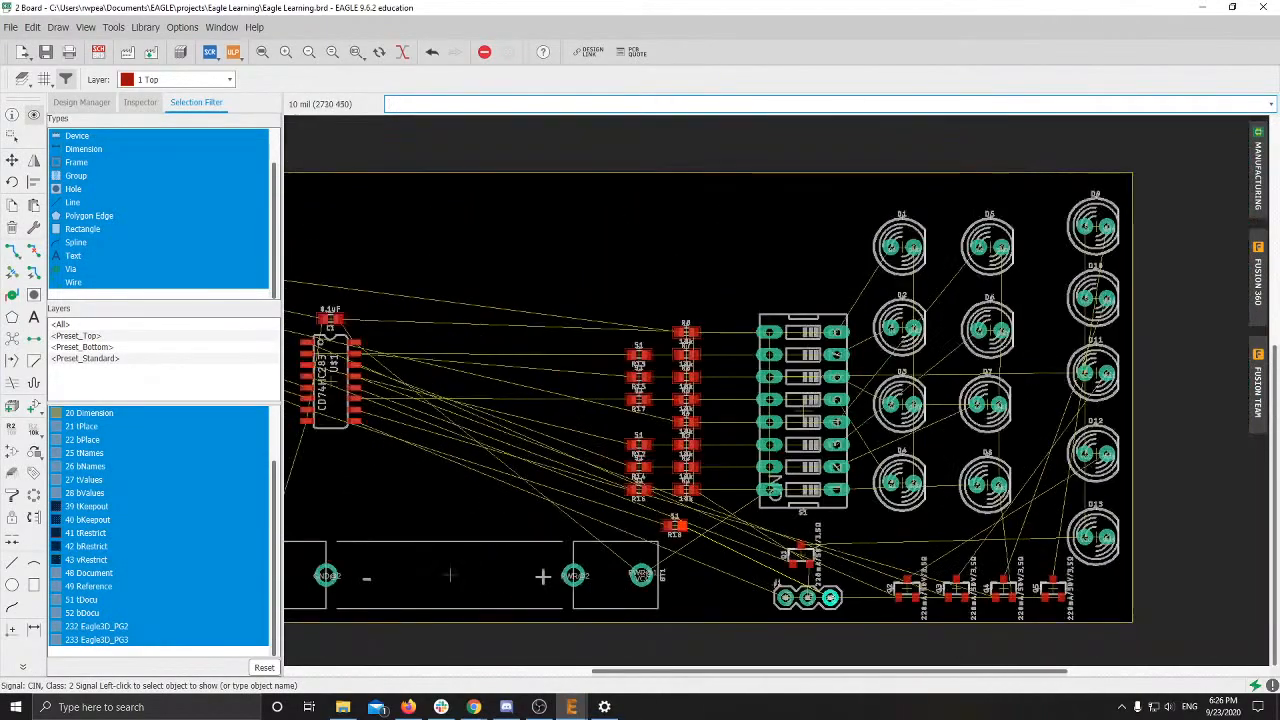
scroll(378, 572, up, 2)
middle_drag(990, 471, 880, 467)
scroll(1032, 455, down, 1)
scroll(880, 467, up, 4)
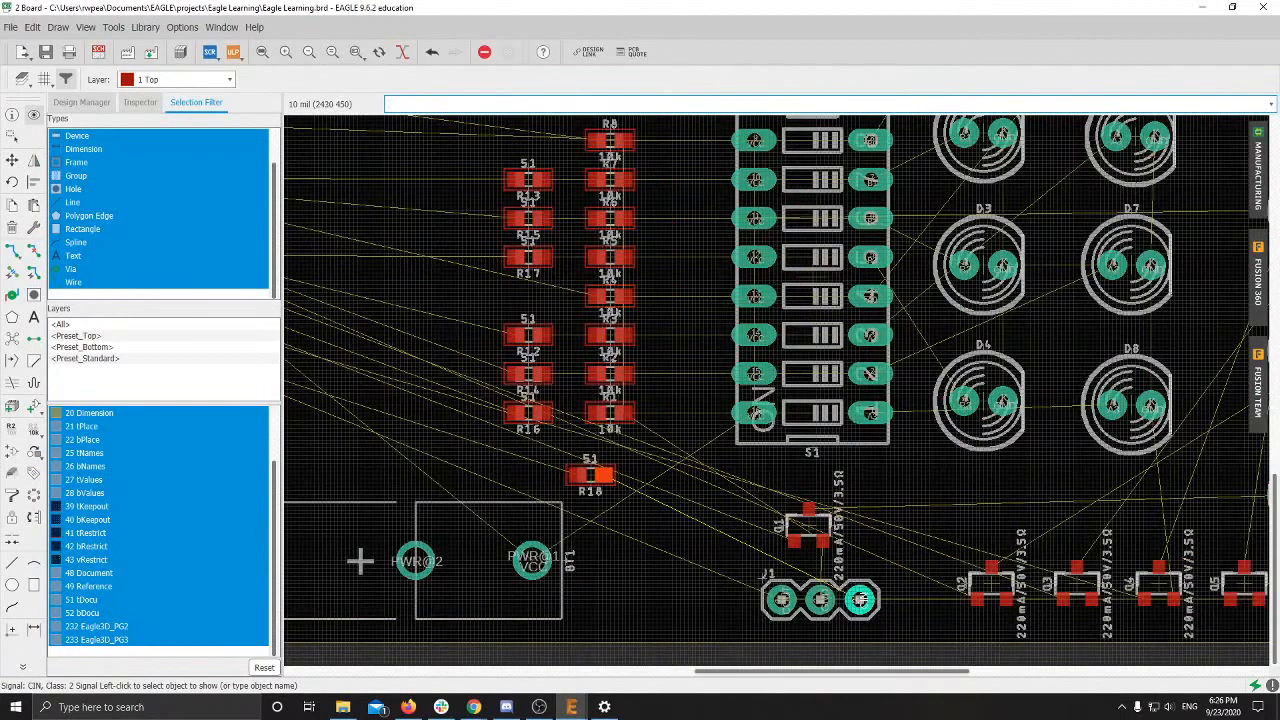
Step: Move resistor R18 beside Q1, directly above J1's CIN pin, and rotate it upright with its CIN pad facing J1
click(592, 474)
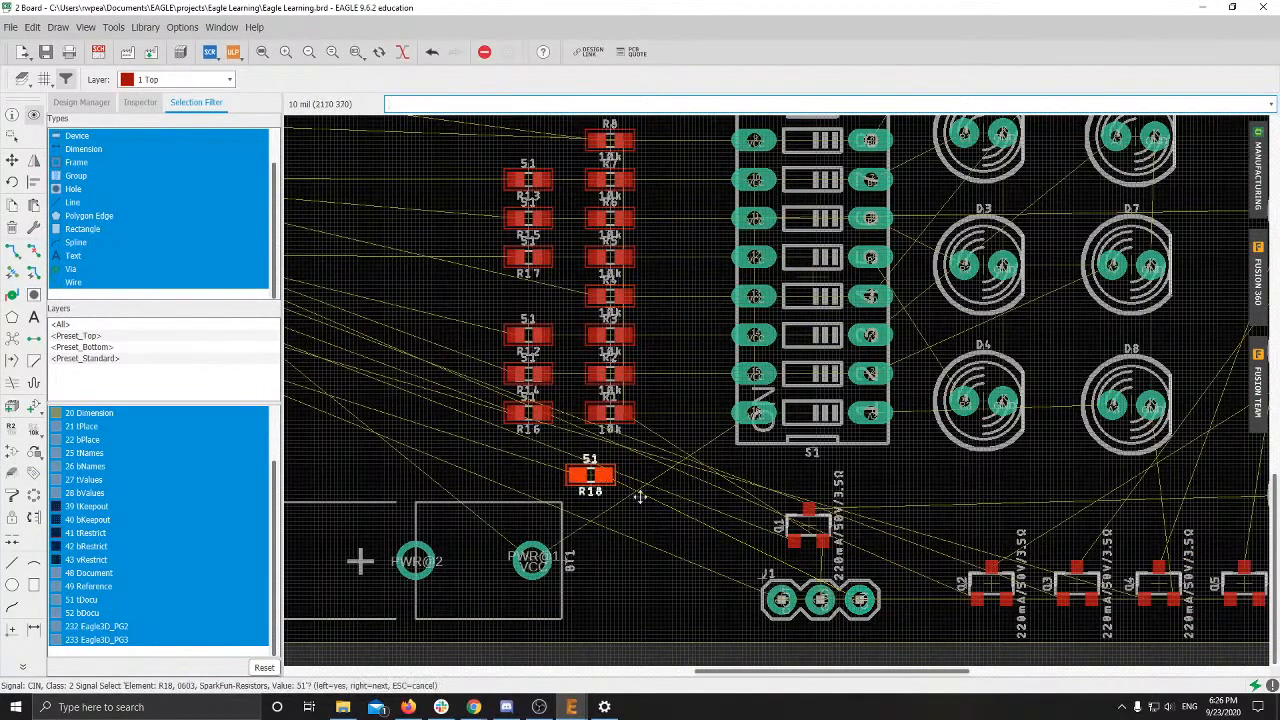
click(591, 478)
click(591, 477)
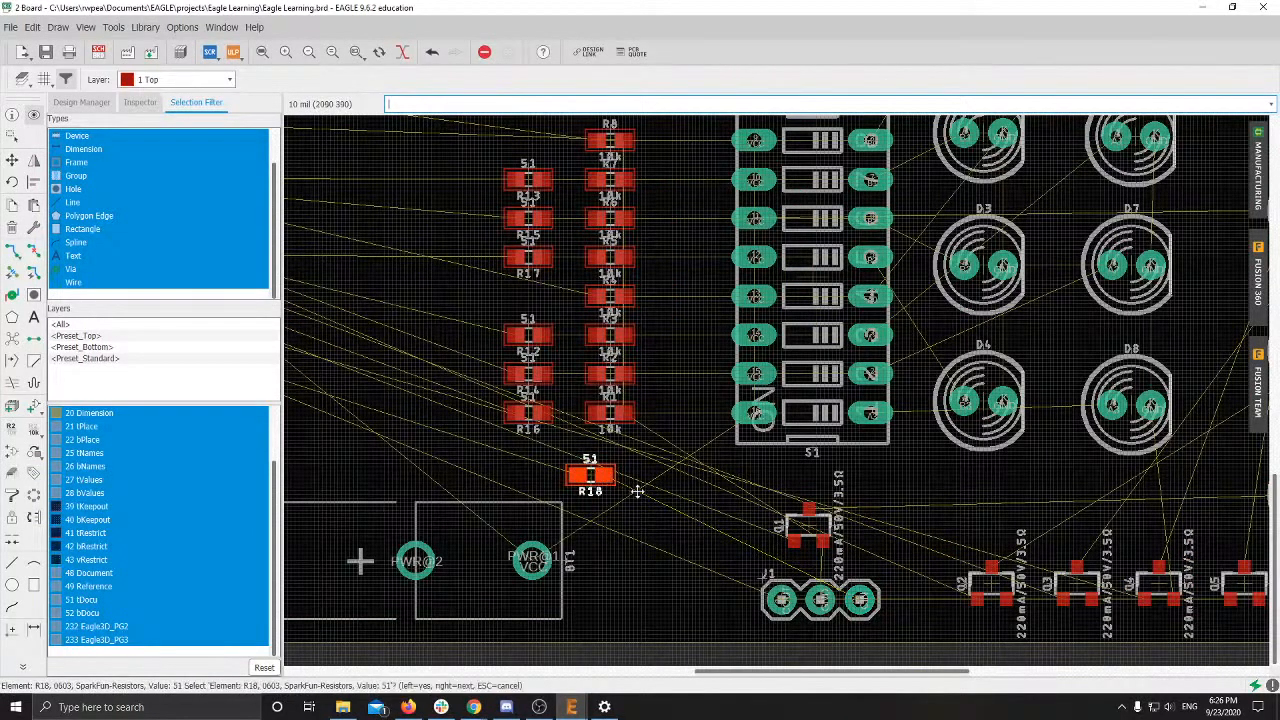
click(12, 160)
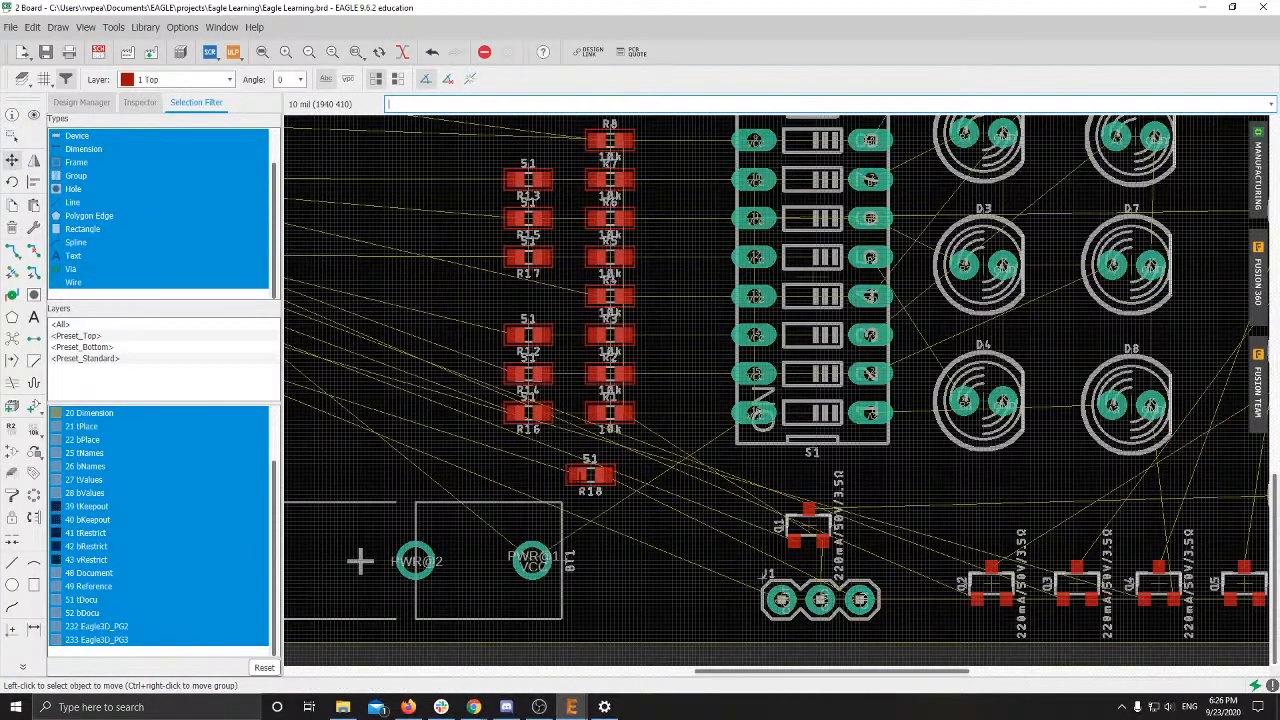
click(591, 474)
click(596, 477)
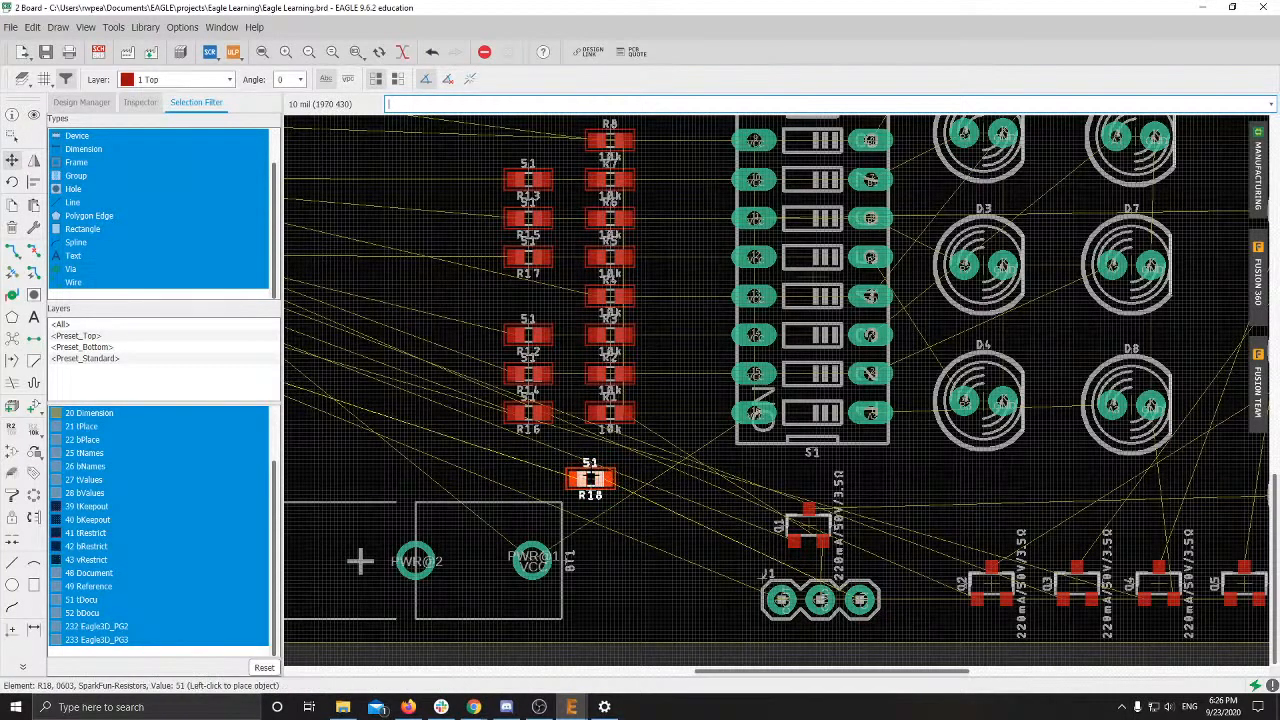
right_click(851, 520)
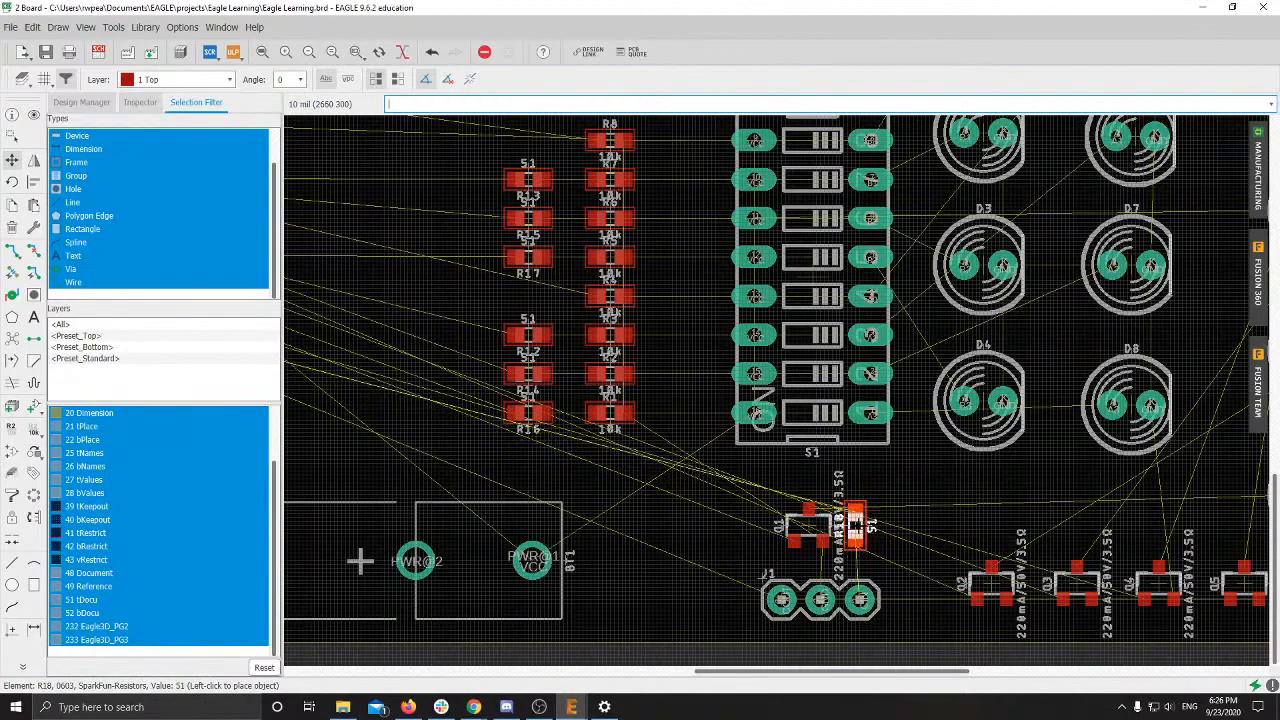
scroll(859, 525, up, 3)
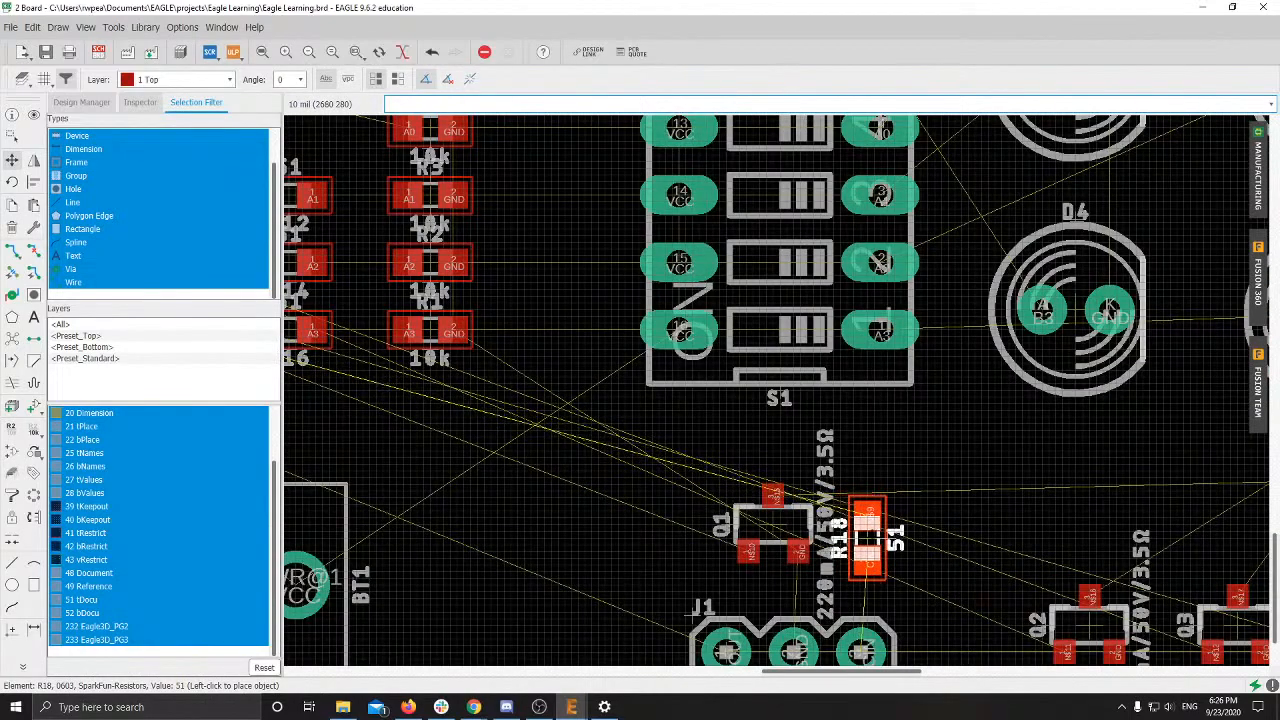
click(866, 540)
Step: Move the 10k resistor R9 onto the board left of U$1's lower pins, rotated upright with its GND pad facing down
scroll(866, 540, down, 3)
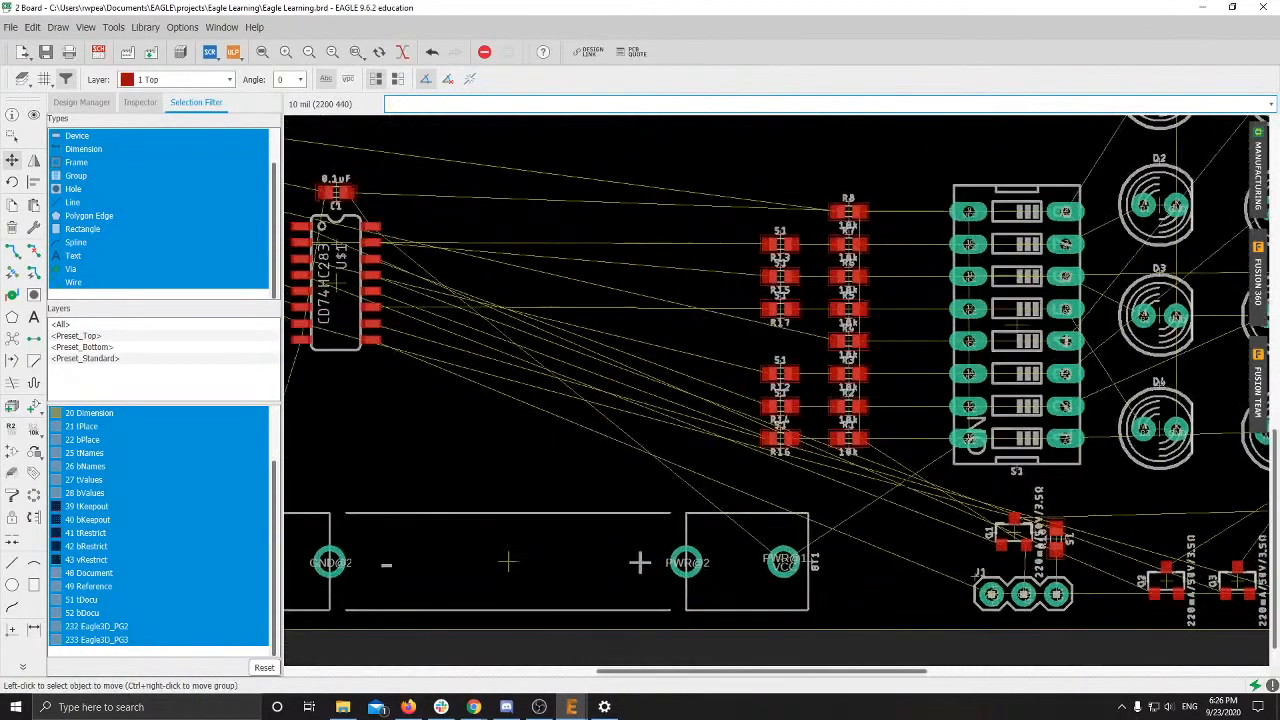
middle_drag(657, 391, 1093, 566)
middle_drag(600, 354, 1103, 468)
scroll(598, 331, up, 4)
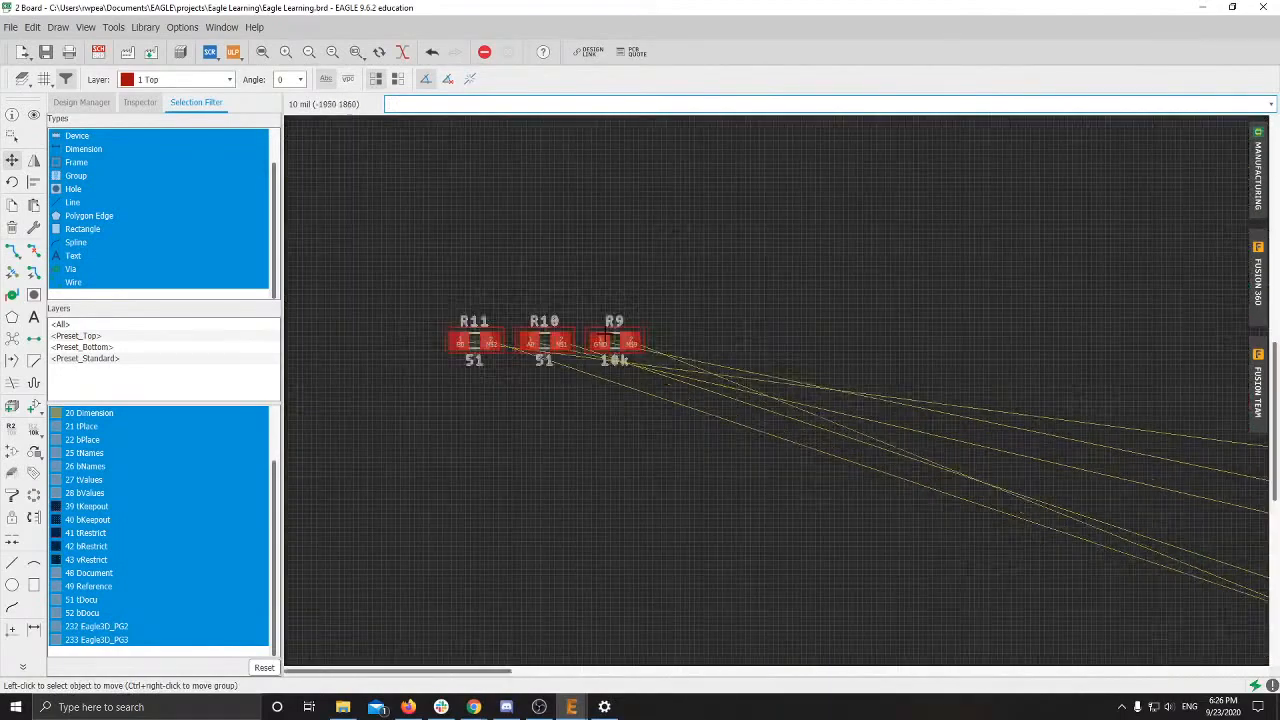
click(621, 343)
scroll(952, 489, down, 4)
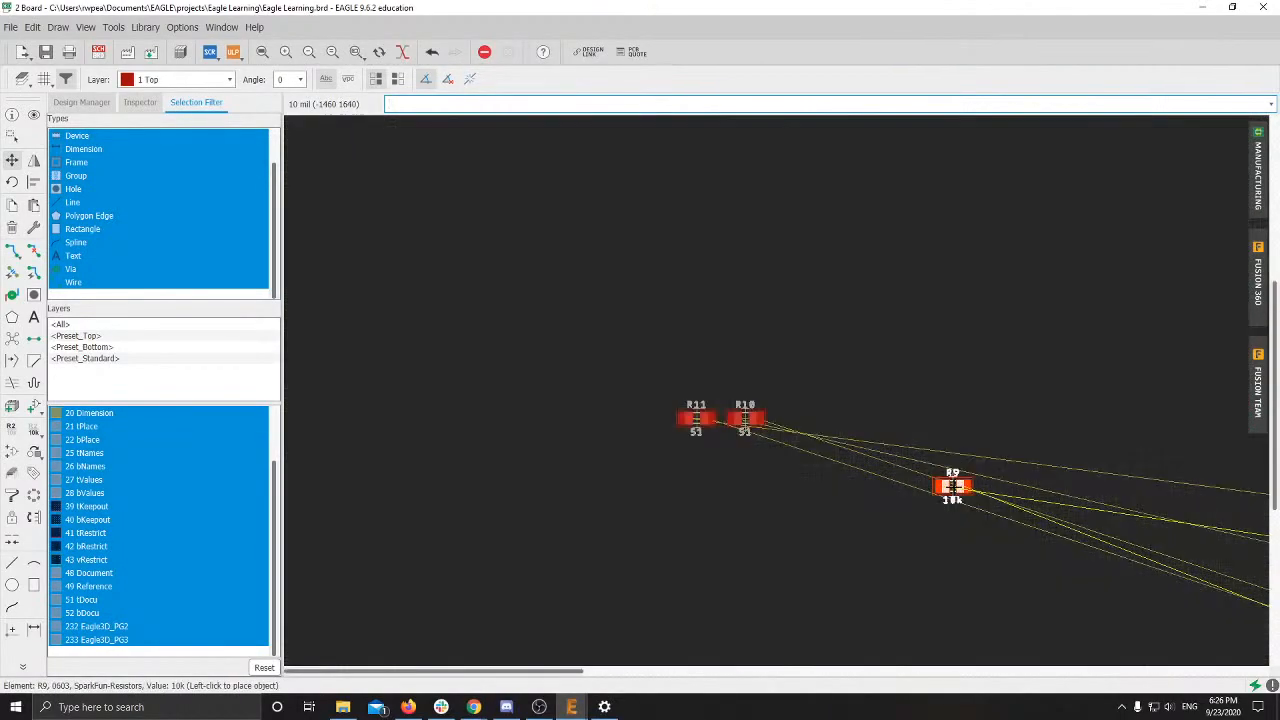
middle_drag(955, 490, 450, 335)
scroll(462, 340, up, 6)
scroll(464, 340, up, 1)
scroll(690, 376, down, 4)
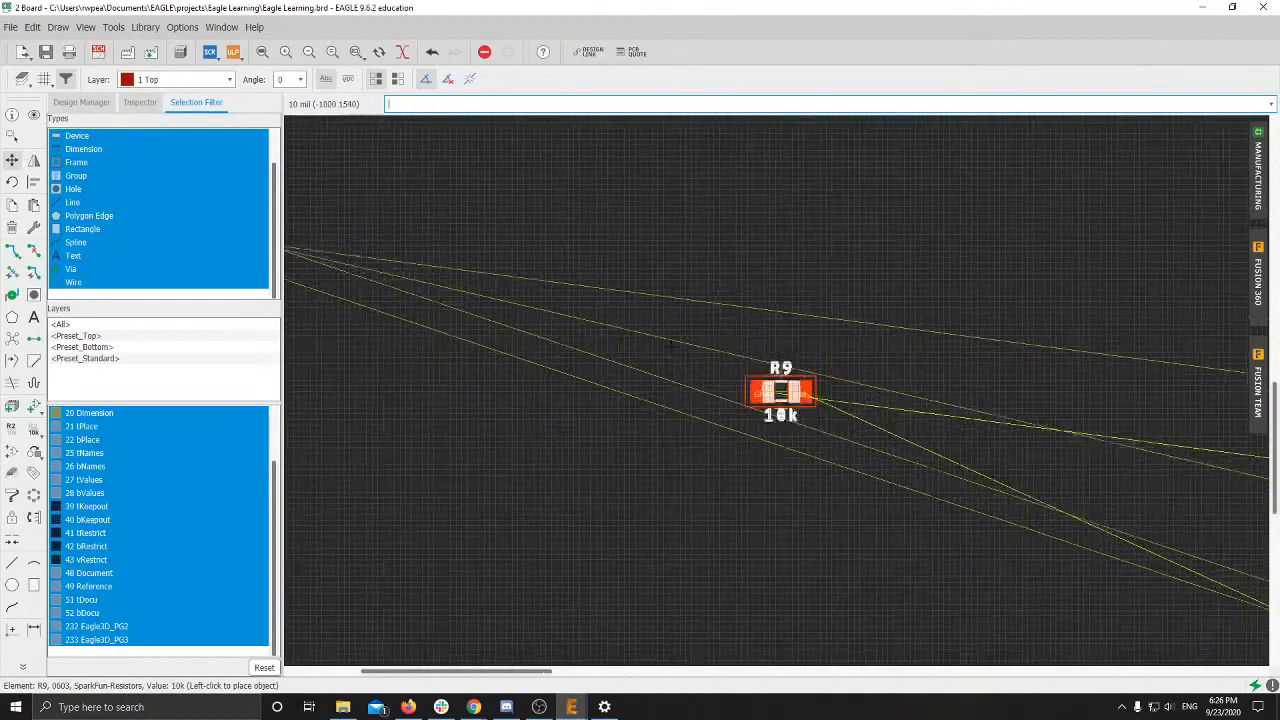
middle_drag(784, 391, 309, 235)
middle_drag(840, 400, 423, 310)
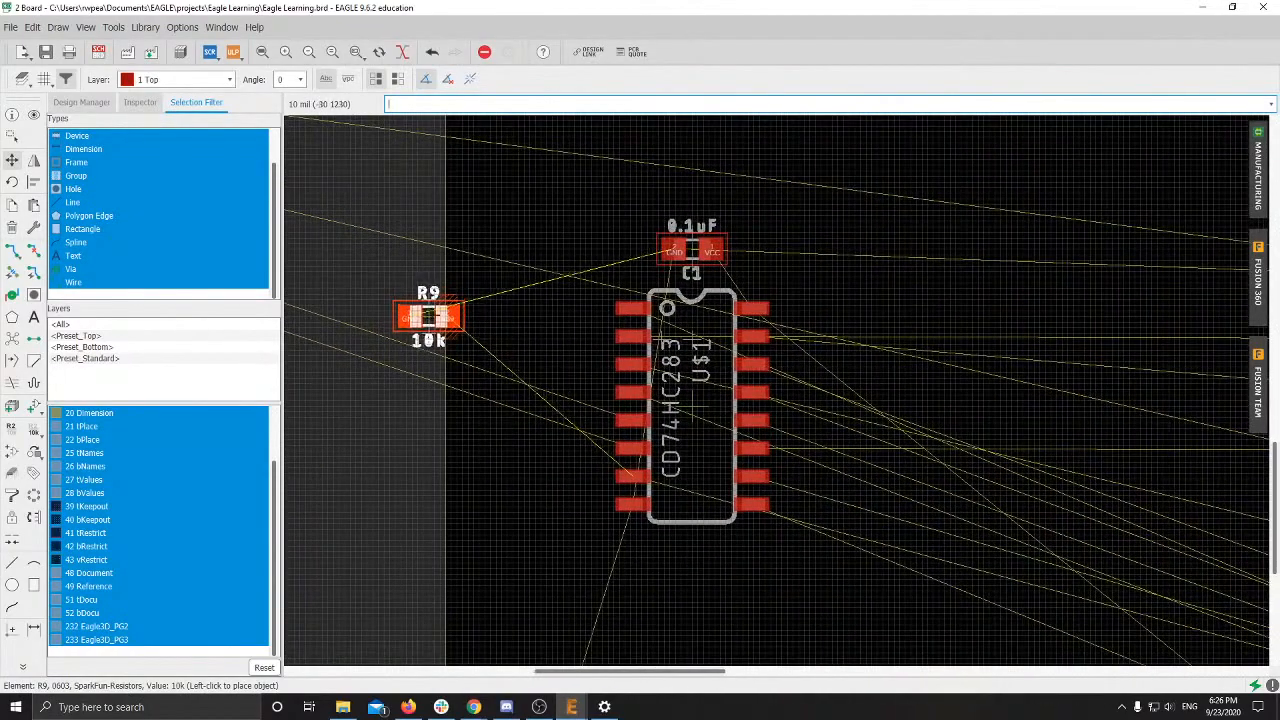
right_click(428, 309)
right_click(501, 340)
right_click(506, 346)
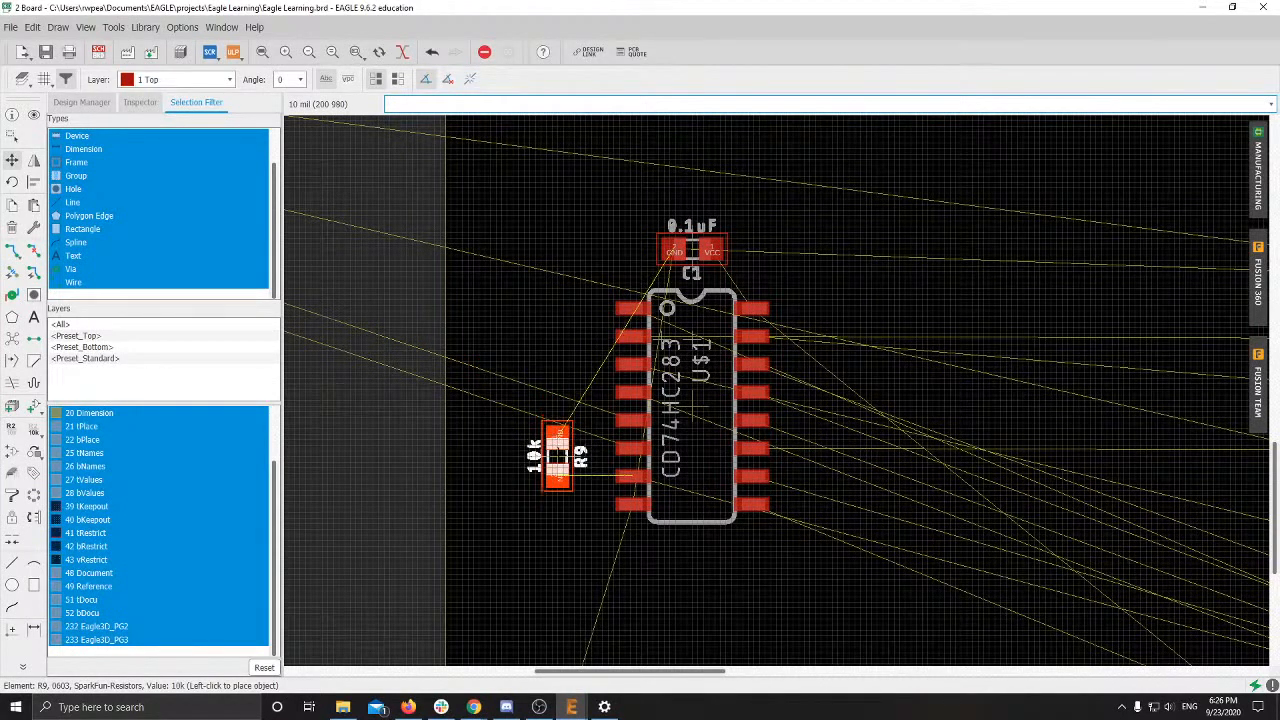
right_click(557, 455)
right_click(557, 460)
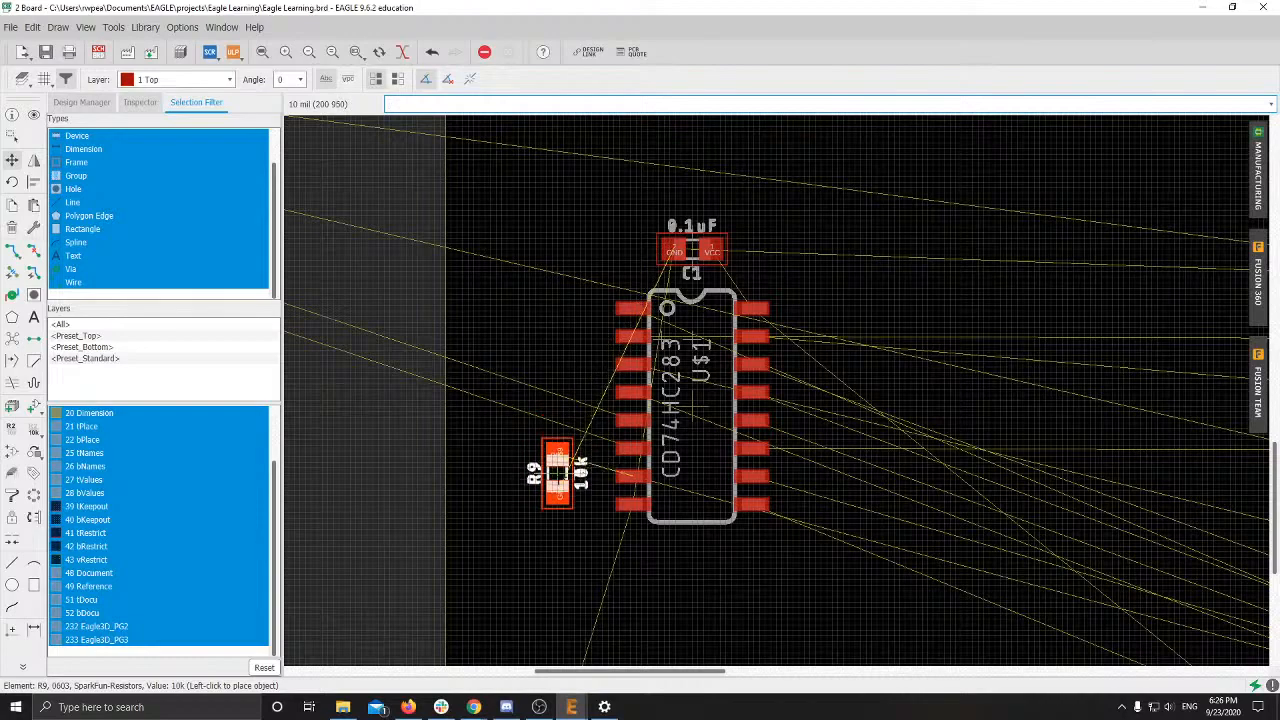
click(557, 490)
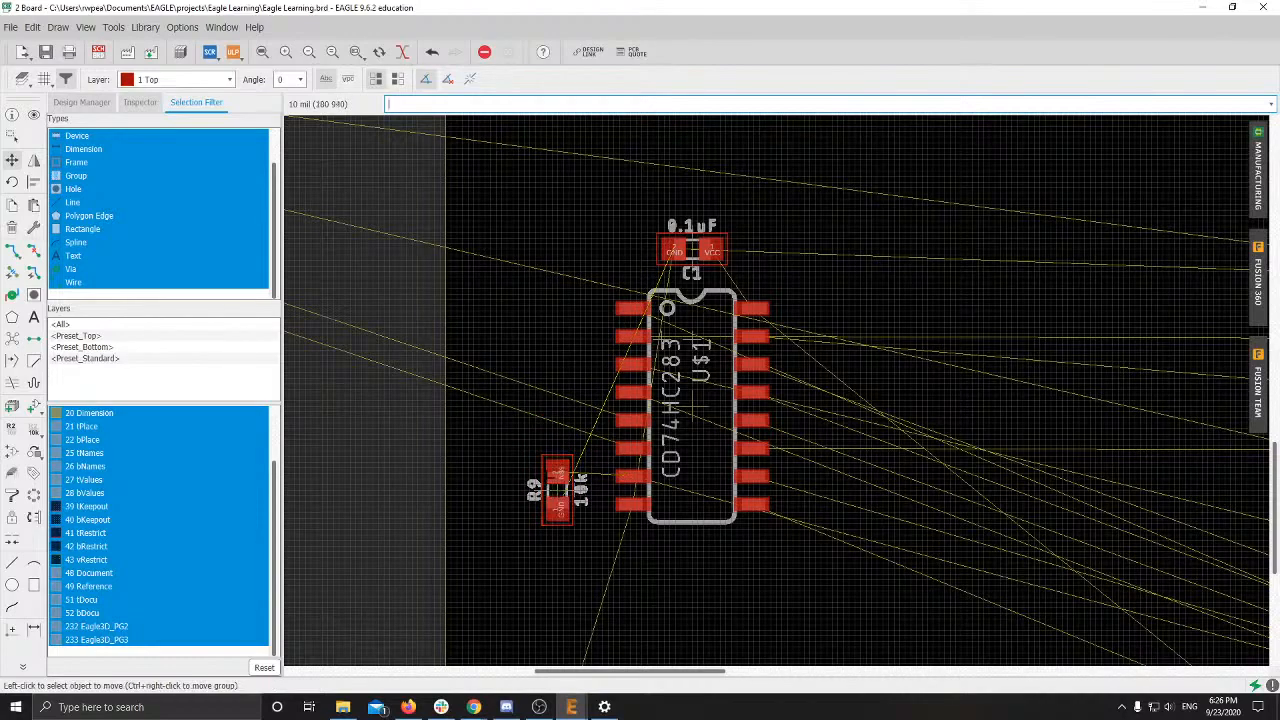
Step: Move resistor R10 into the gap between R17 and R12, level with R4, with its A0 pad turned toward R4
scroll(562, 472, down, 6)
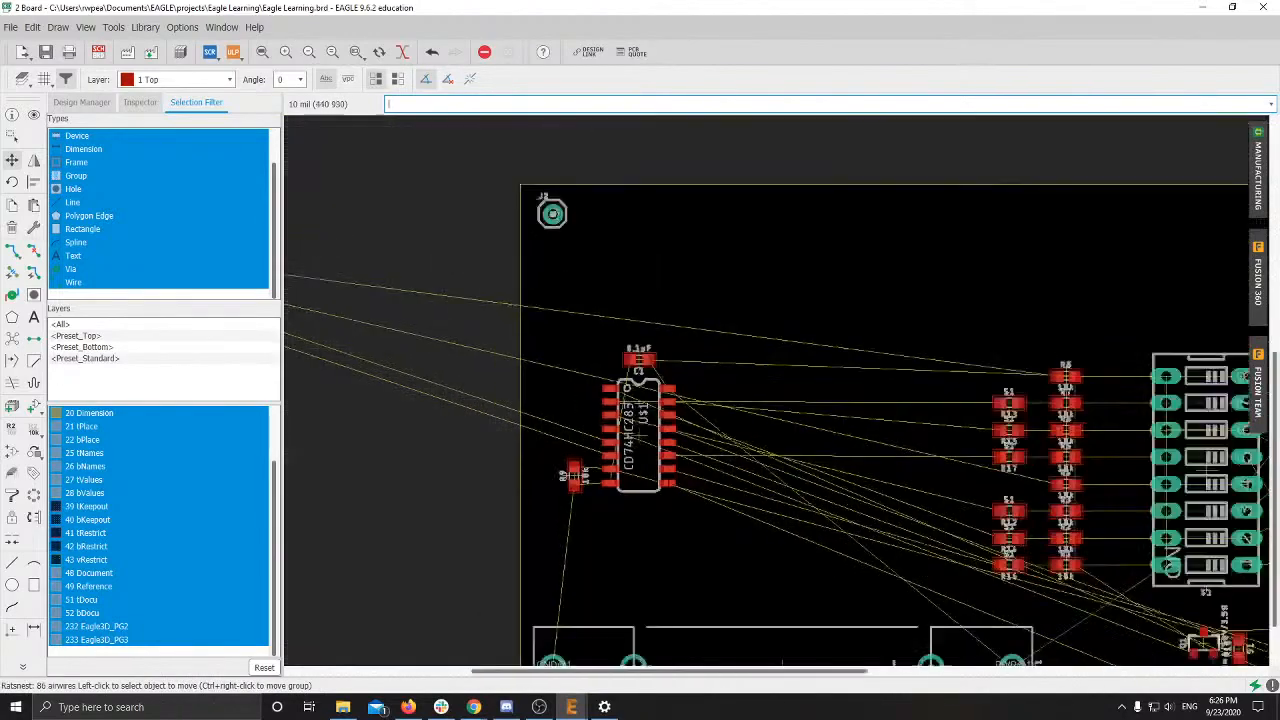
middle_drag(570, 475, 990, 550)
scroll(489, 342, up, 6)
scroll(688, 448, up, 3)
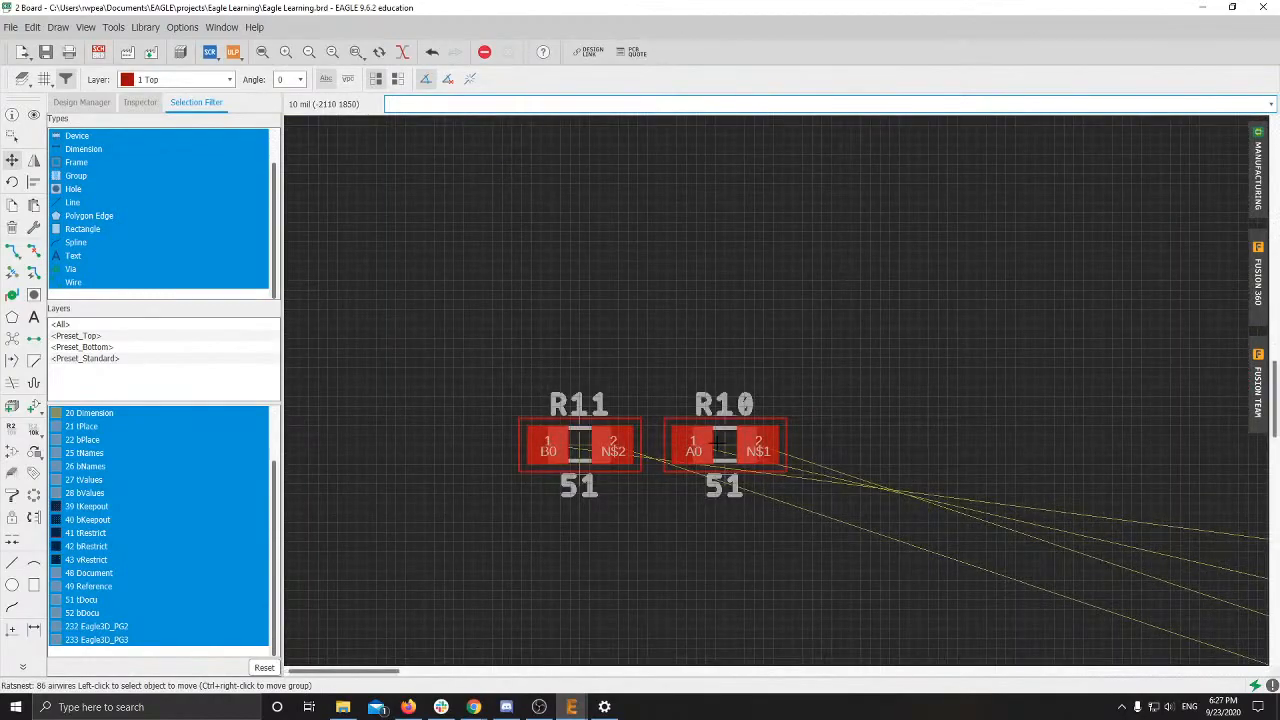
click(717, 445)
scroll(930, 500, down, 5)
middle_drag(950, 508, 251, 257)
middle_drag(1235, 497, 349, 297)
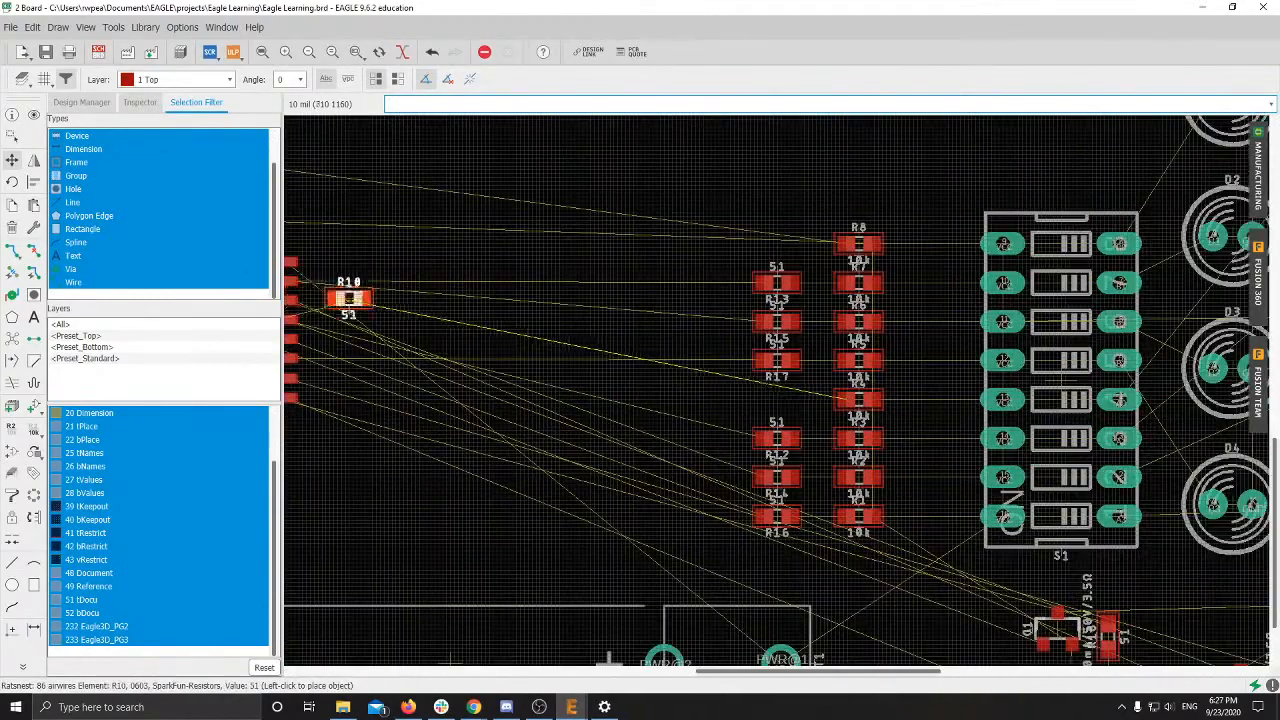
scroll(777, 412, up, 5)
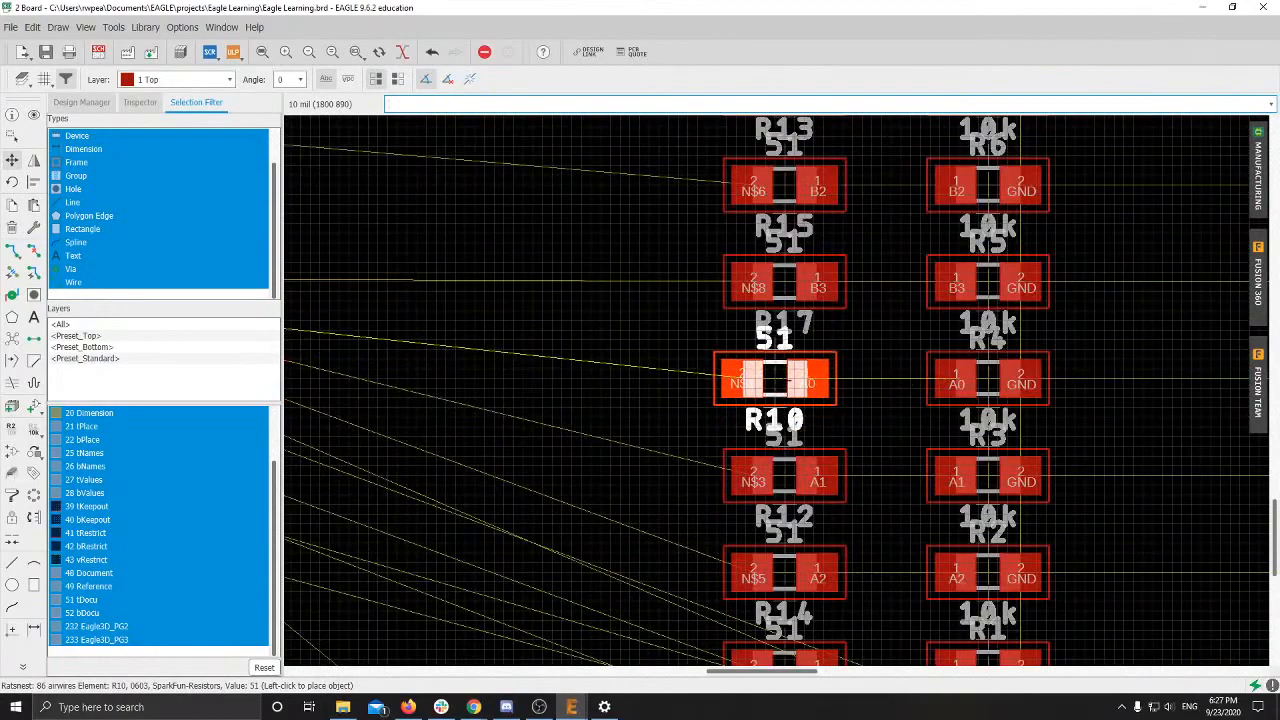
click(784, 386)
Step: Move resistor R11 above R13, level with R8, and rotate it so its B0 pad faces R8
scroll(650, 330, down, 3)
scroll(575, 300, down, 5)
middle_drag(575, 300, 962, 440)
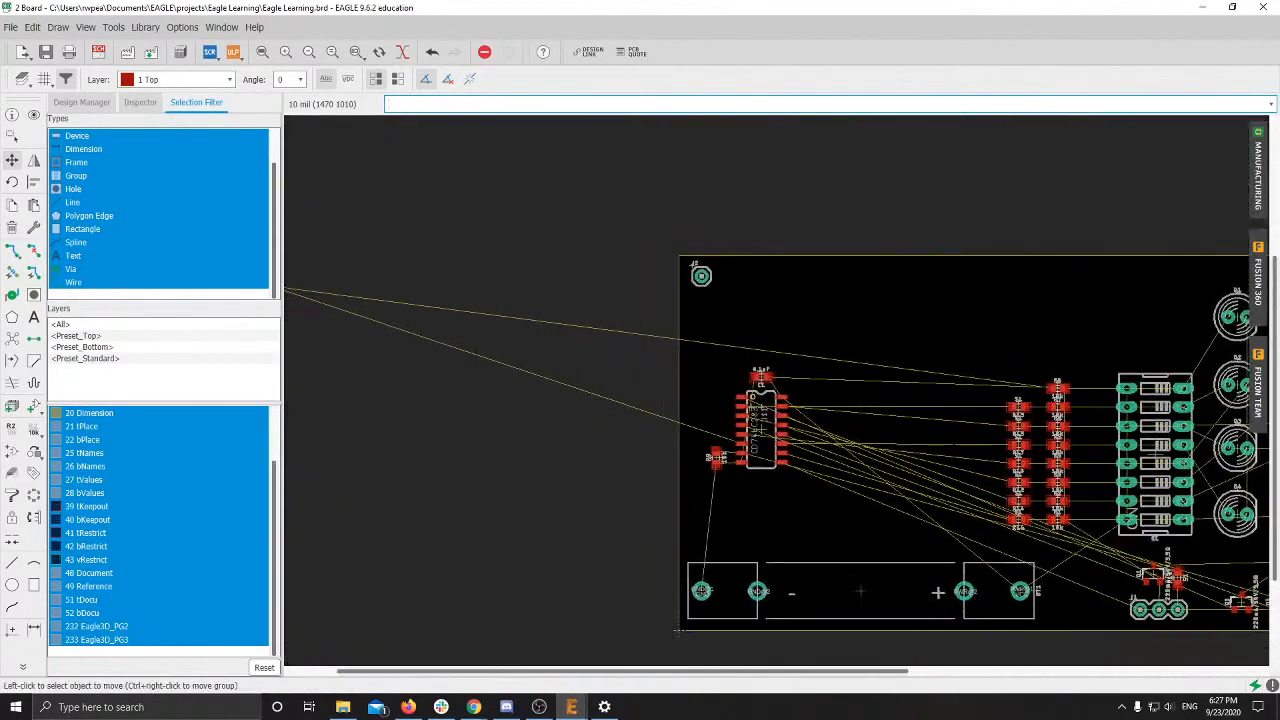
scroll(520, 368, up, 1)
middle_drag(406, 298, 824, 402)
scroll(610, 385, up, 5)
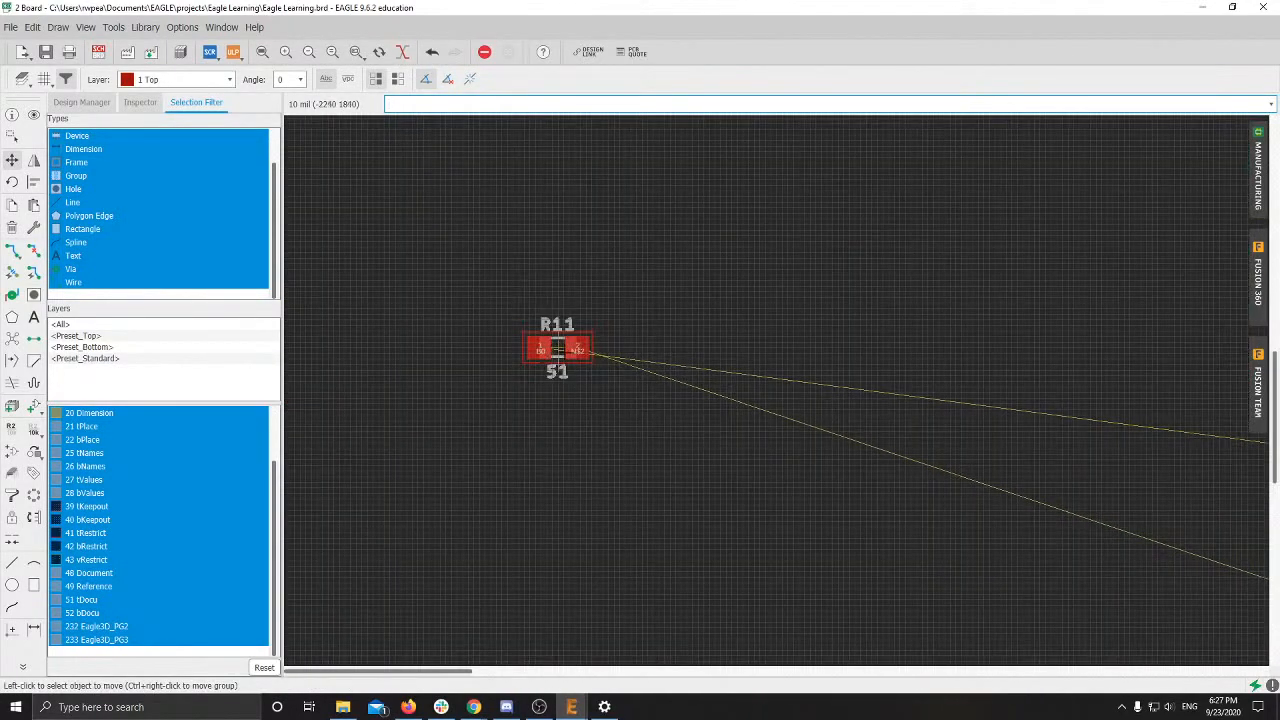
click(557, 349)
scroll(909, 431, down, 5)
scroll(760, 398, up, 5)
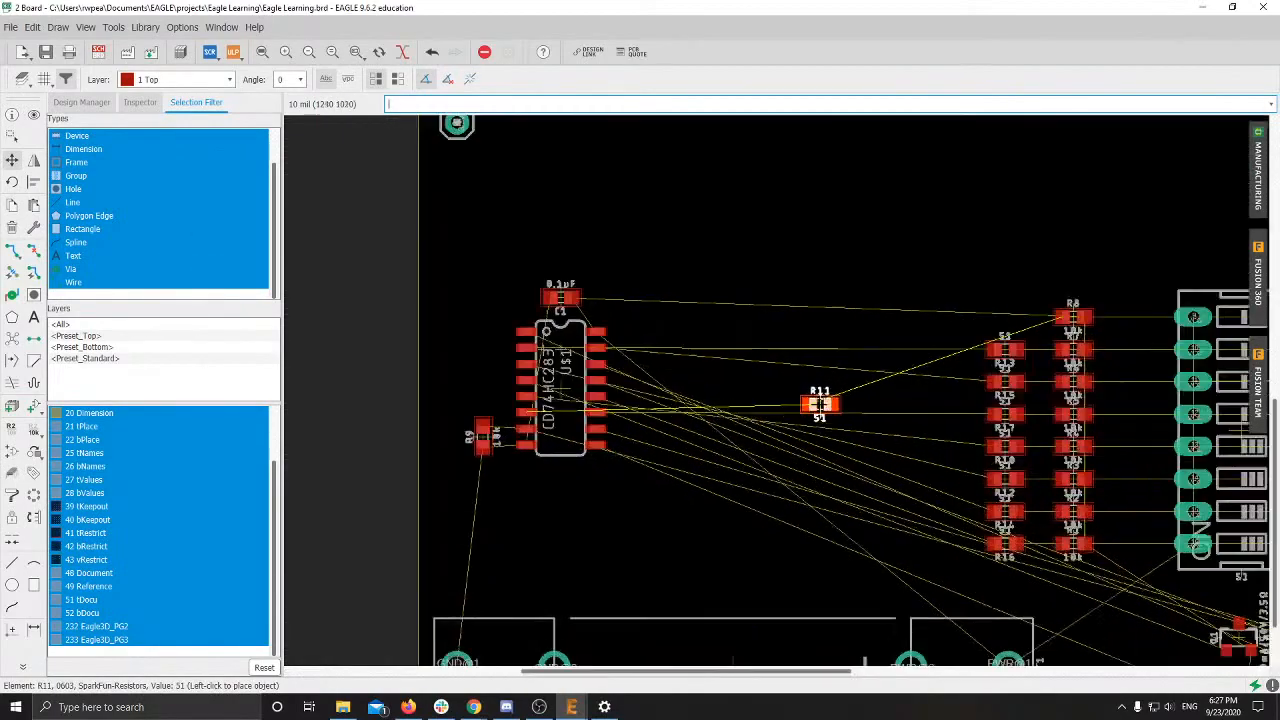
right_click(906, 377)
middle_drag(1130, 270, 857, 337)
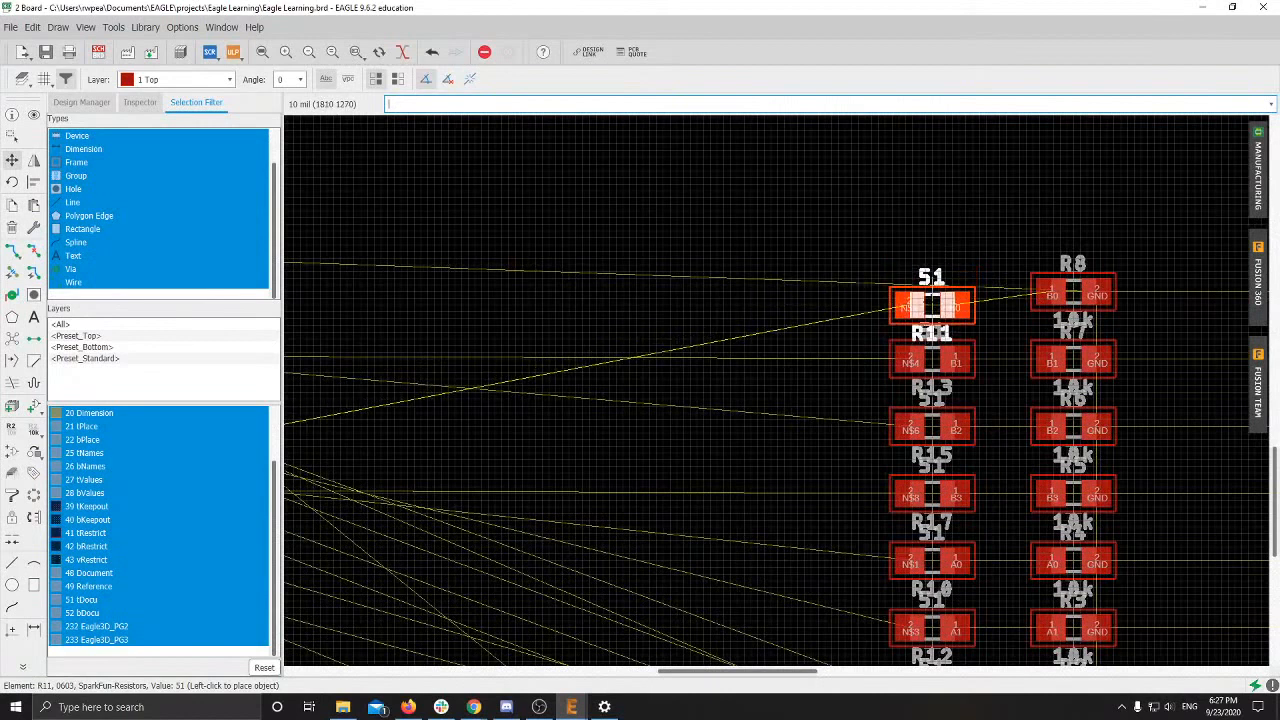
click(931, 298)
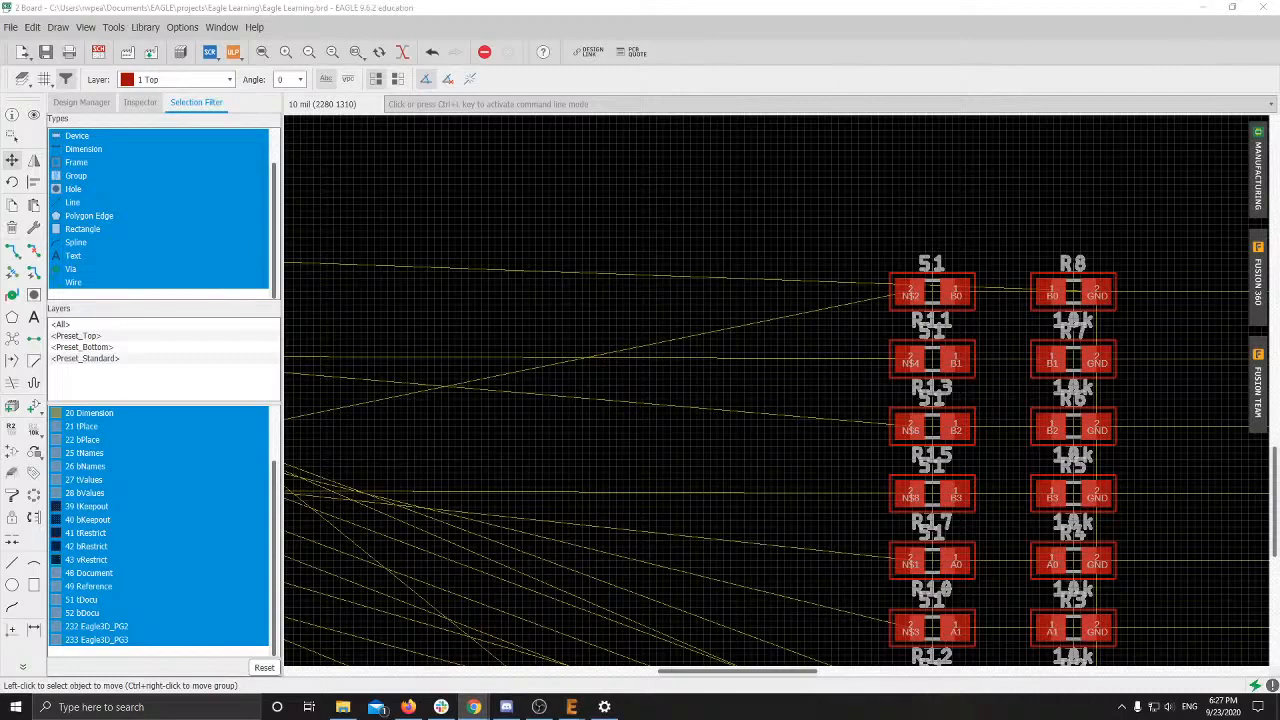
Step: Recalculate the airwires with ratsnest and examine the connections between U$1, the two resistor columns and switch S1
scroll(628, 541, down, 5)
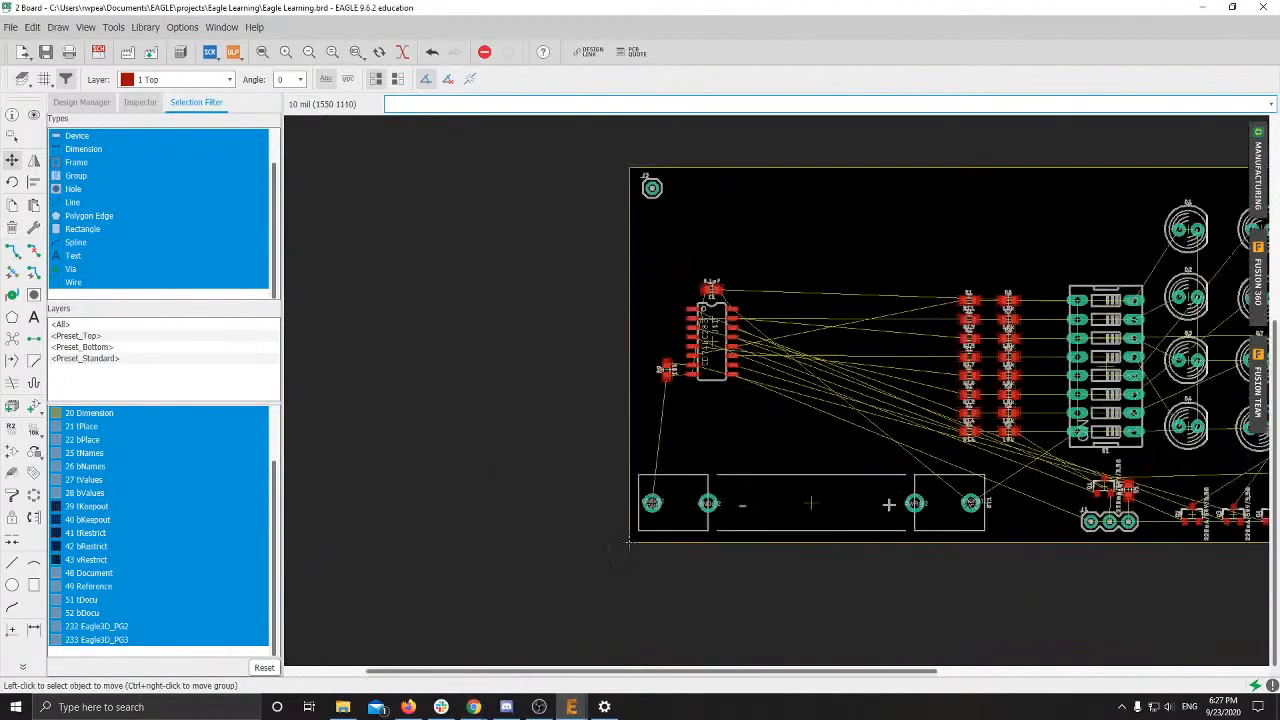
scroll(917, 336, down, 1)
middle_drag(922, 377, 808, 392)
scroll(730, 388, up, 6)
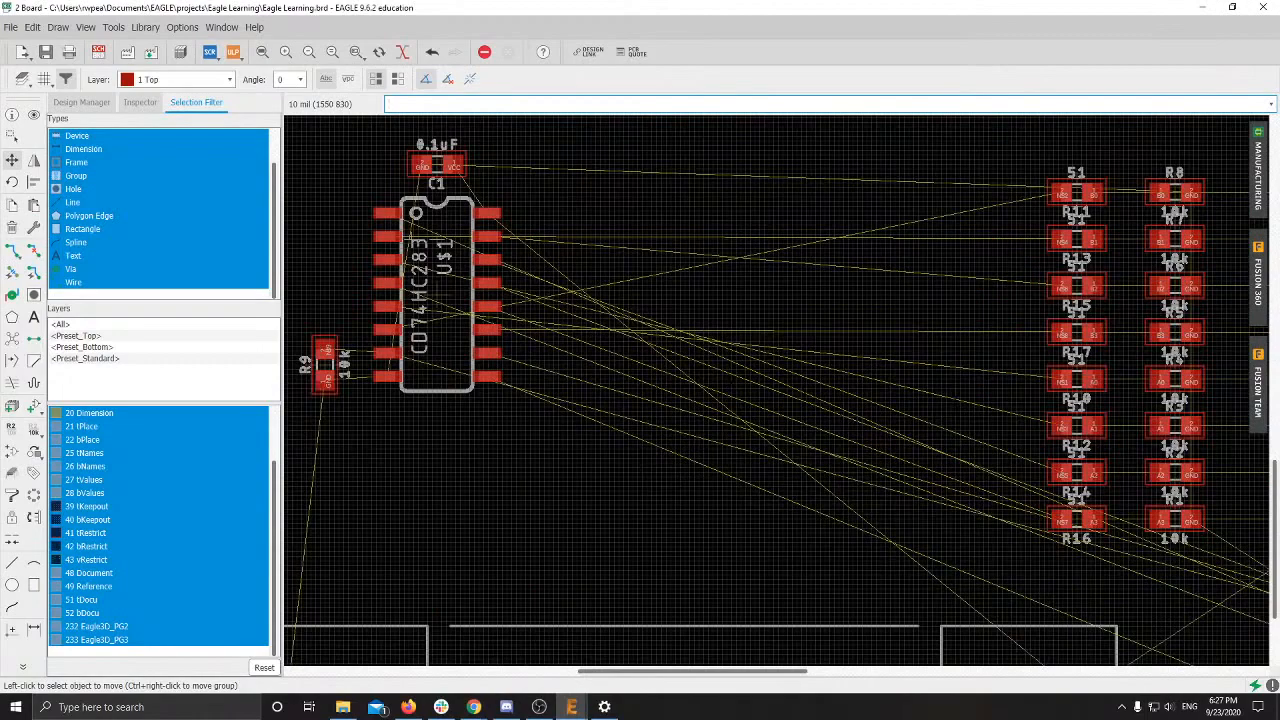
middle_drag(986, 402, 747, 408)
scroll(818, 418, down, 4)
scroll(747, 408, up, 4)
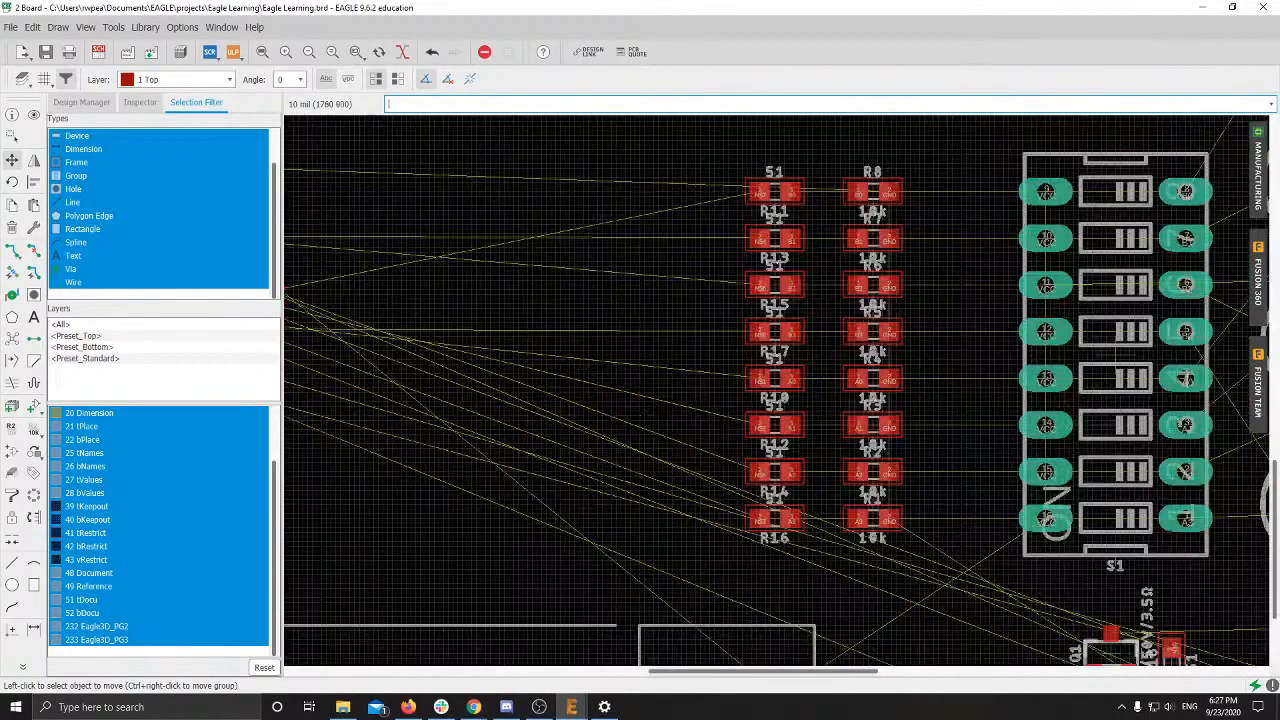
scroll(813, 225, up, 3)
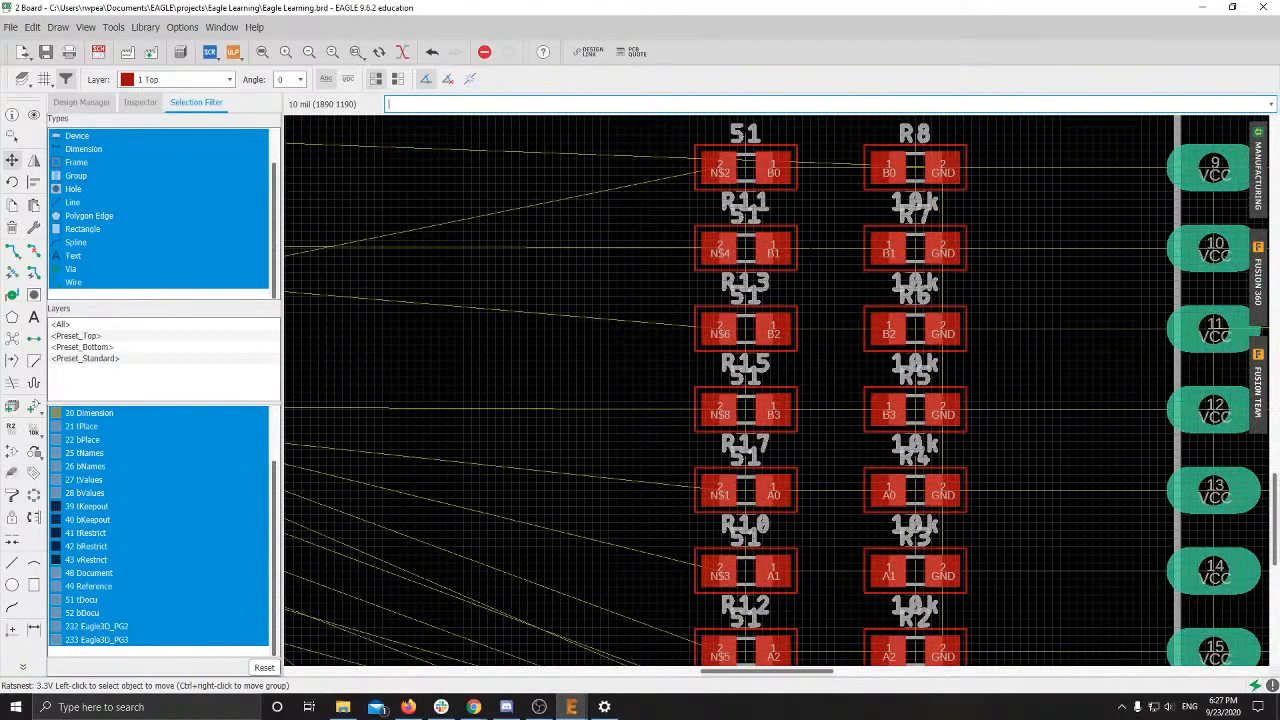
scroll(912, 205, up, 4)
middle_drag(950, 185, 922, 336)
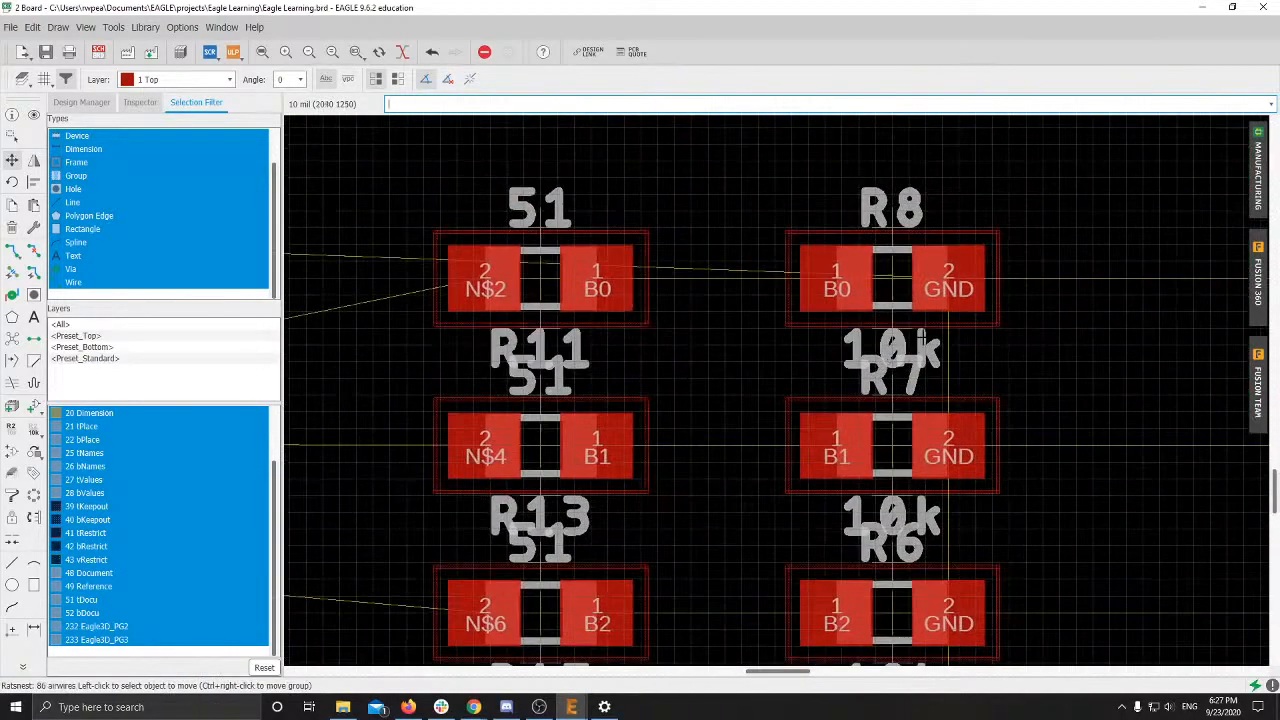
scroll(947, 278, down, 8)
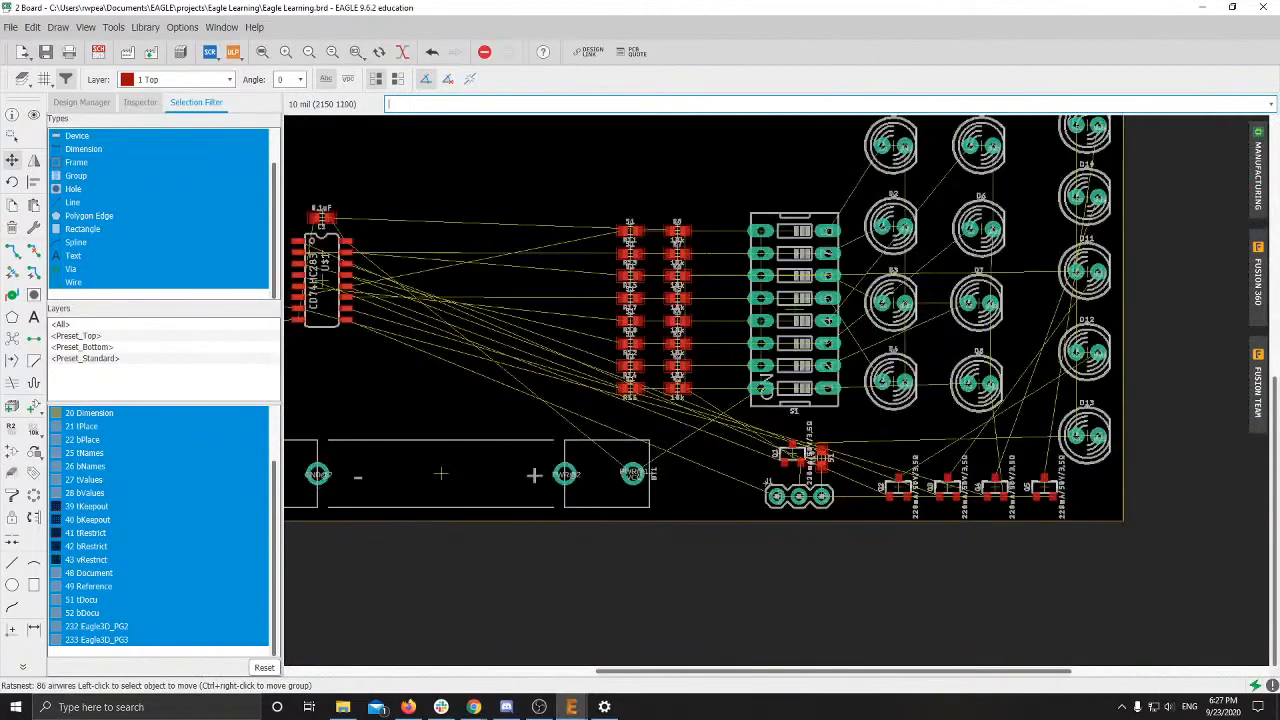
middle_drag(1015, 429, 986, 478)
scroll(986, 478, up, 5)
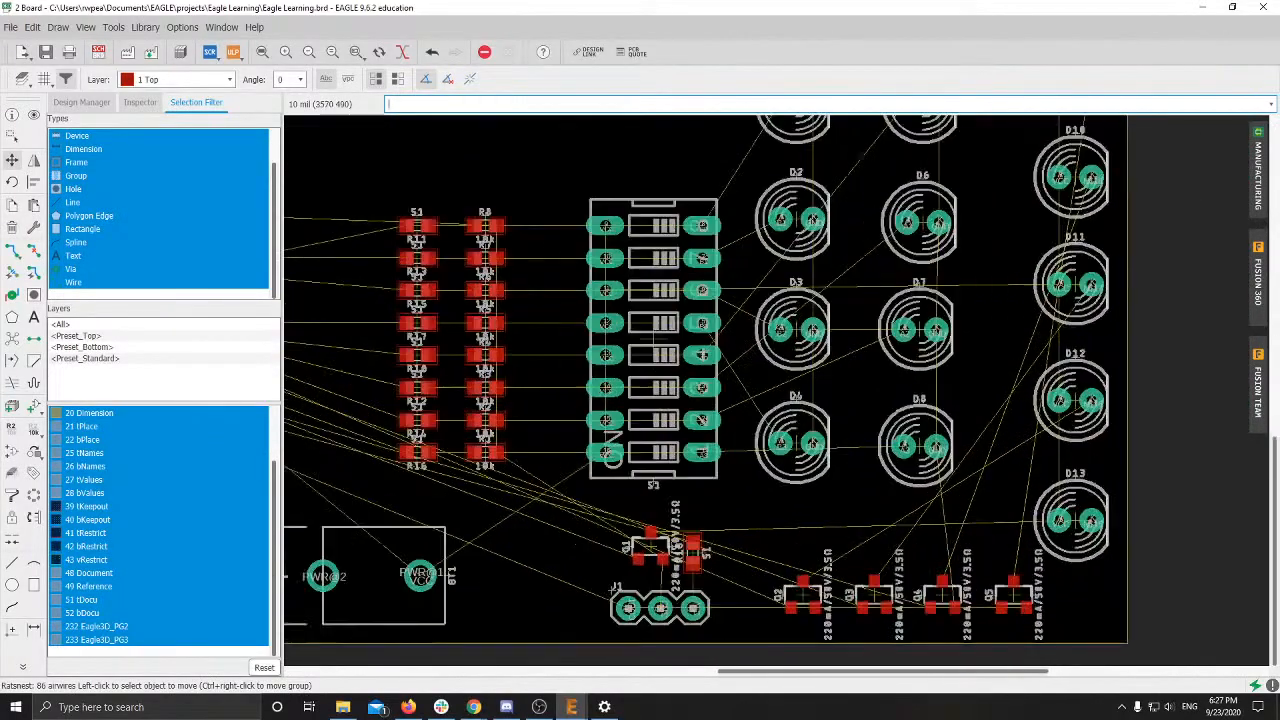
scroll(986, 478, down, 5)
middle_drag(446, 448, 640, 438)
middle_drag(374, 585, 410, 599)
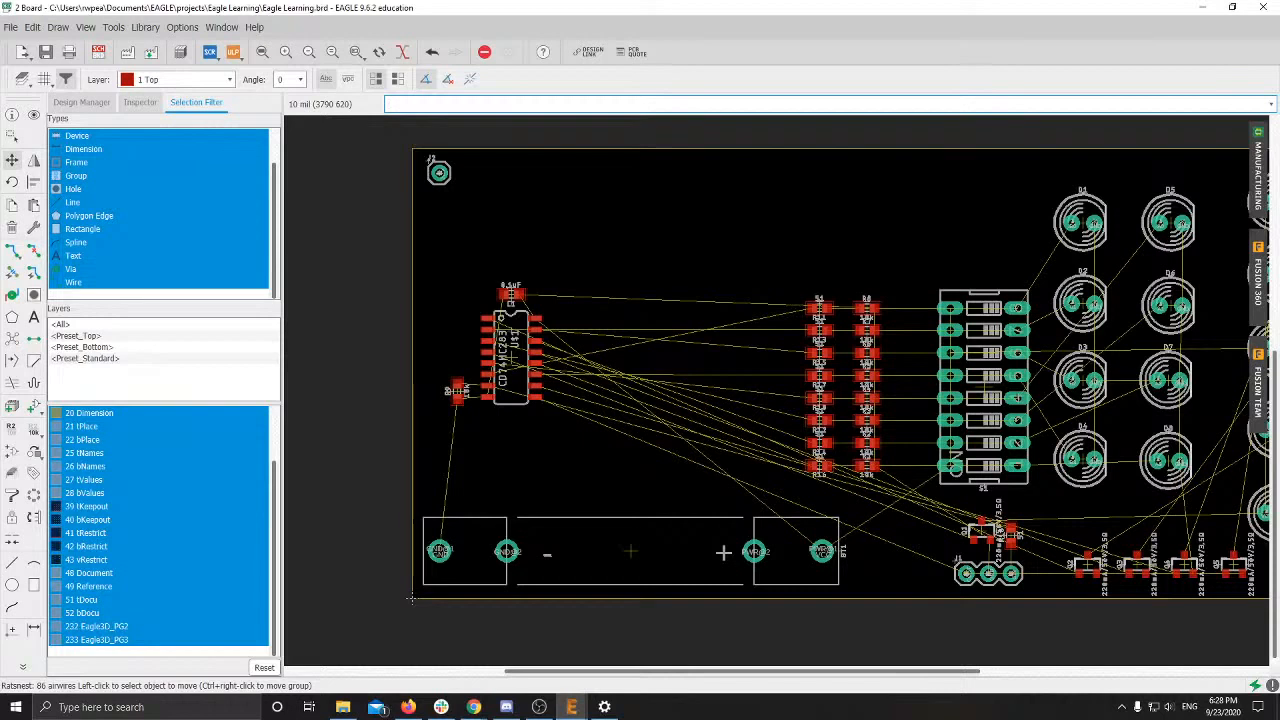
key(alt+Tab)
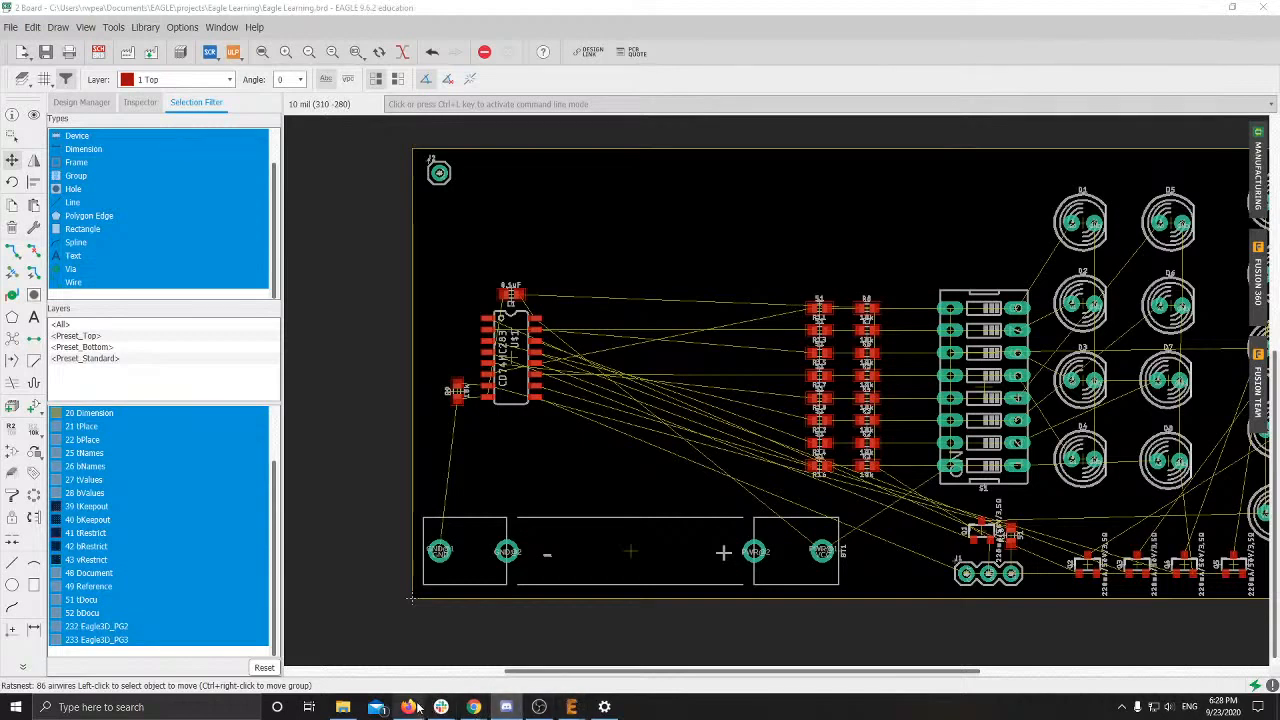
mouse_move(571, 708)
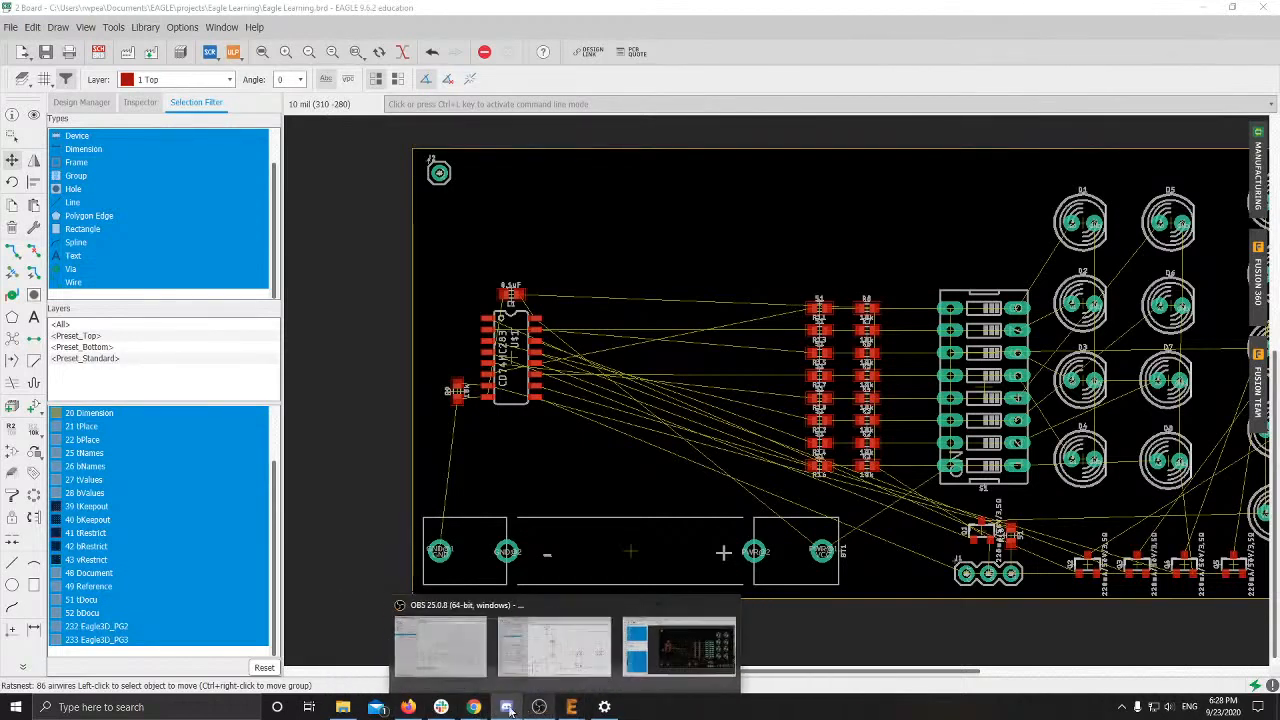
mouse_move(425, 712)
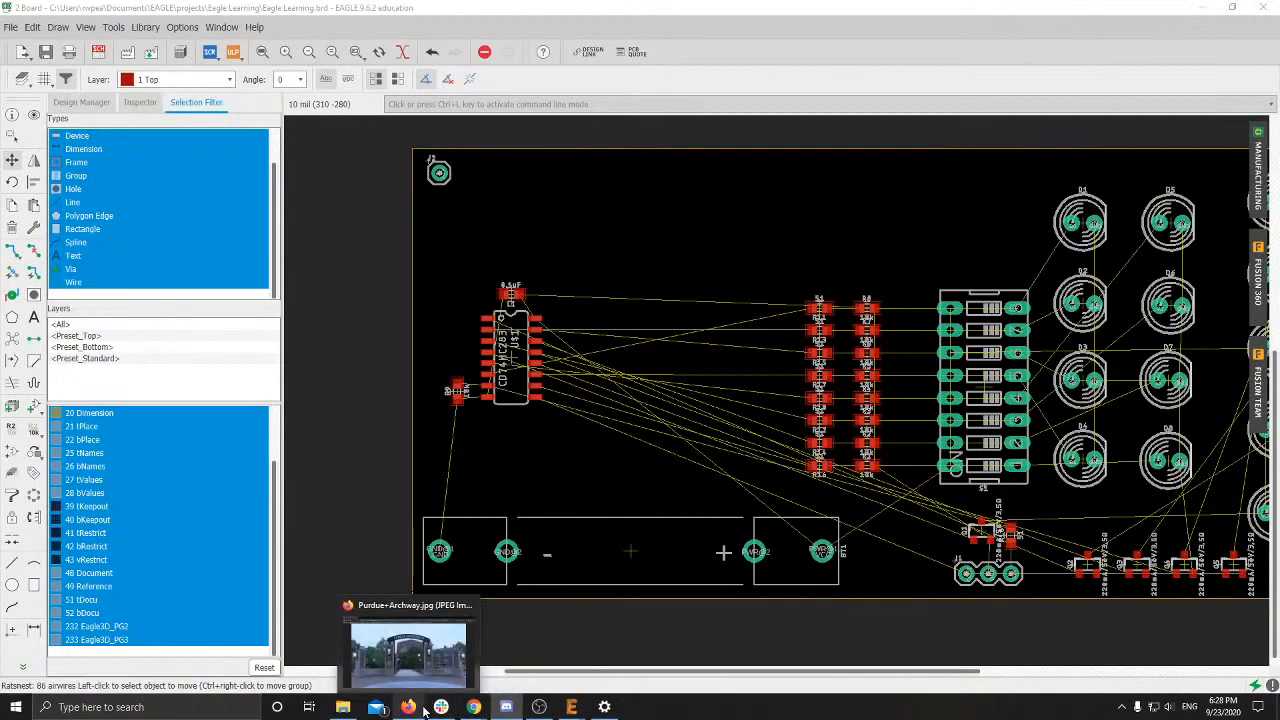
click(539, 707)
click(129, 528)
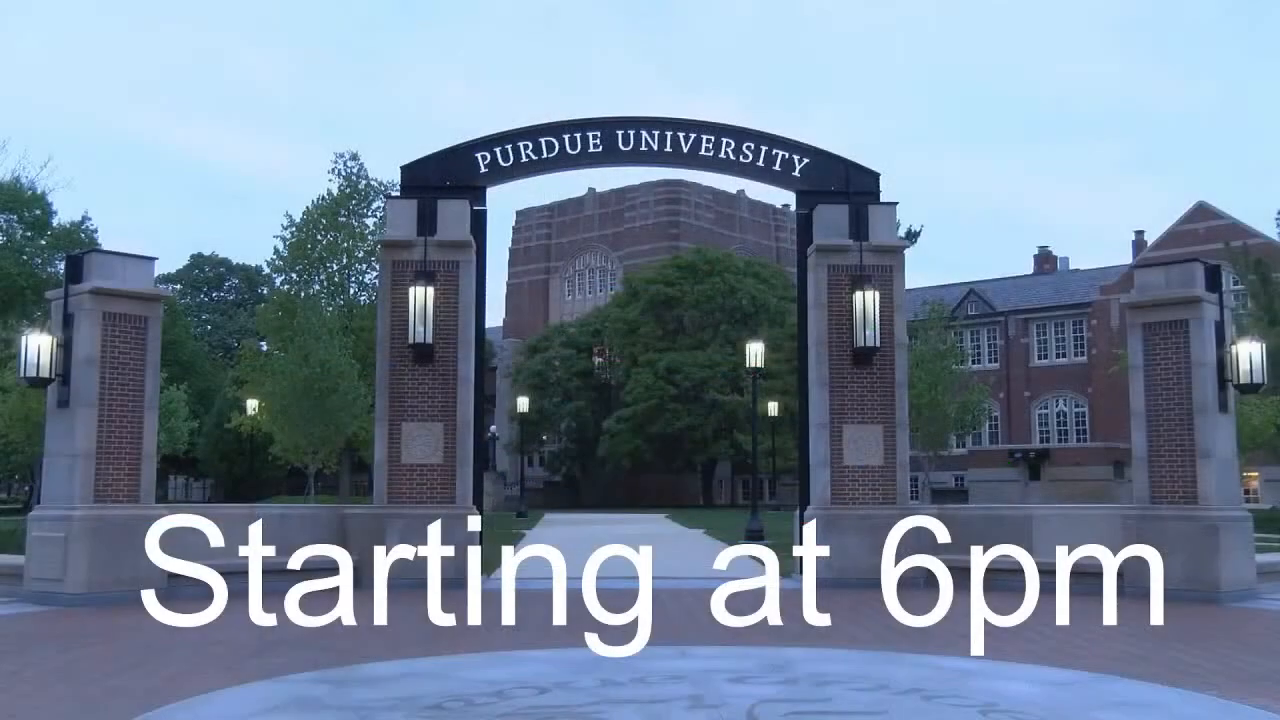
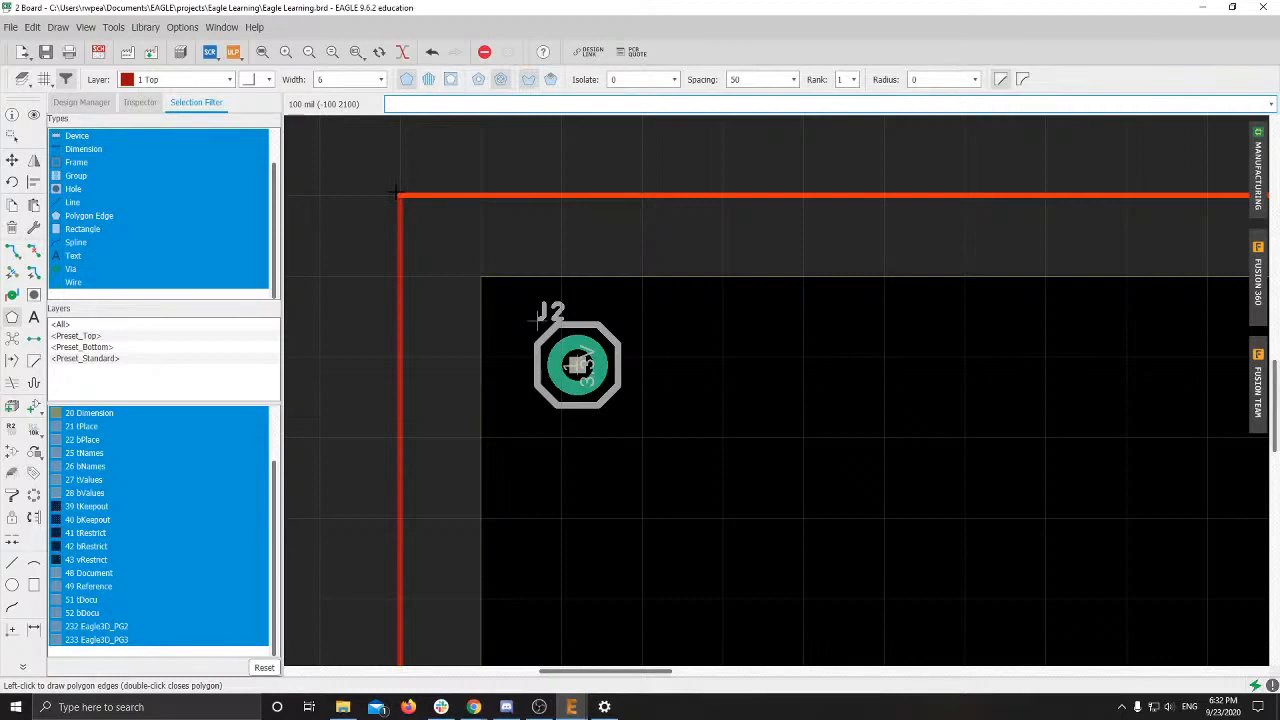
Step: Close the top-layer polygon at its starting corner outside the board outline near J2 and assign it to signal GND
scroll(397, 192, up, 10)
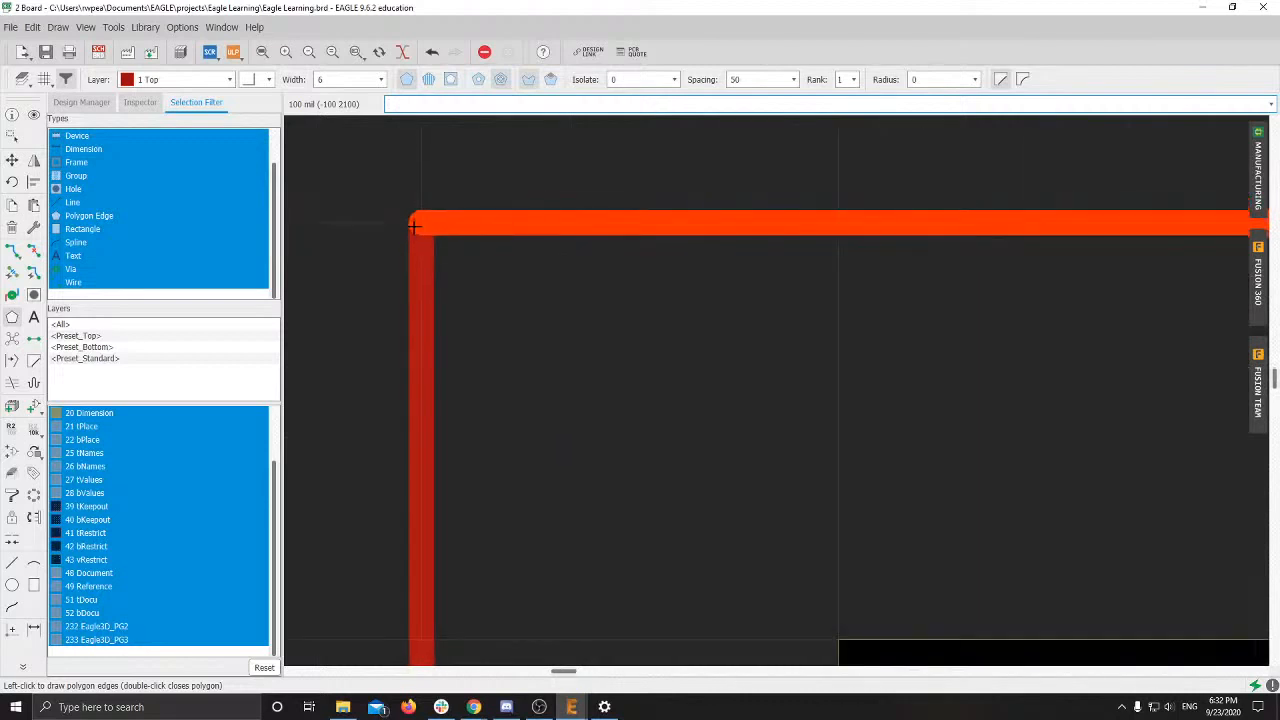
double_click(413, 226)
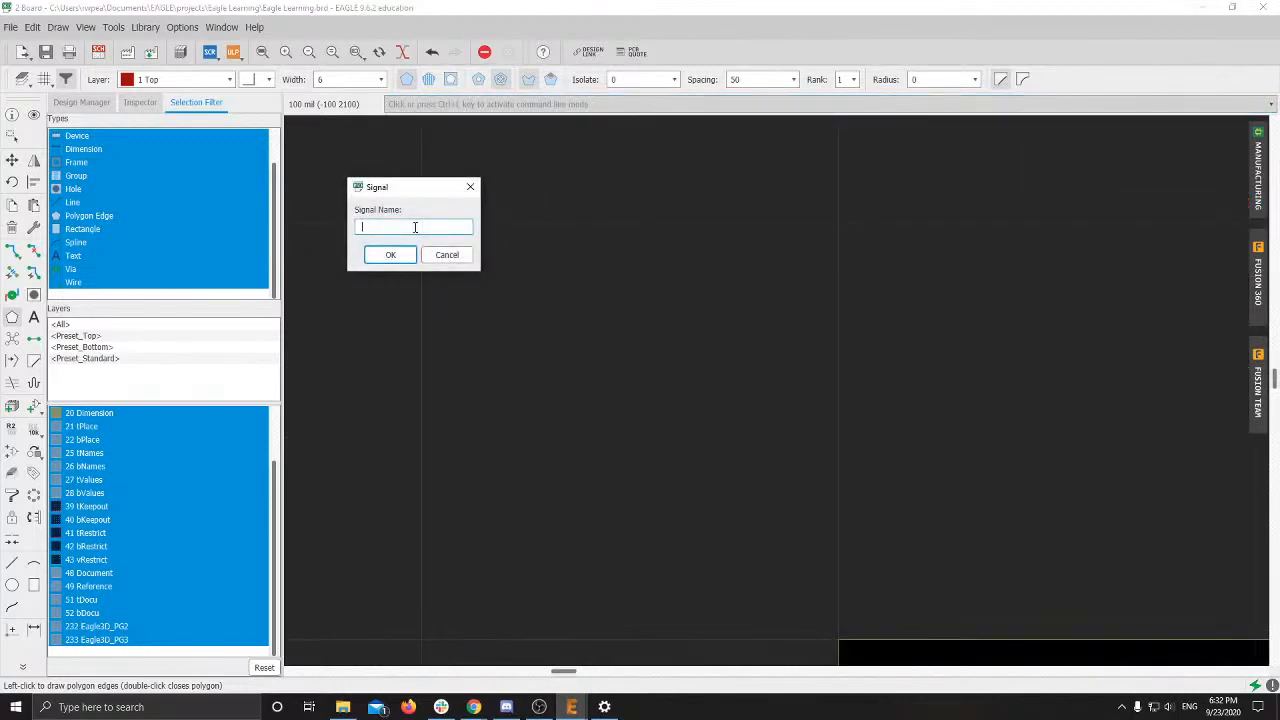
text(GND)
key(Return)
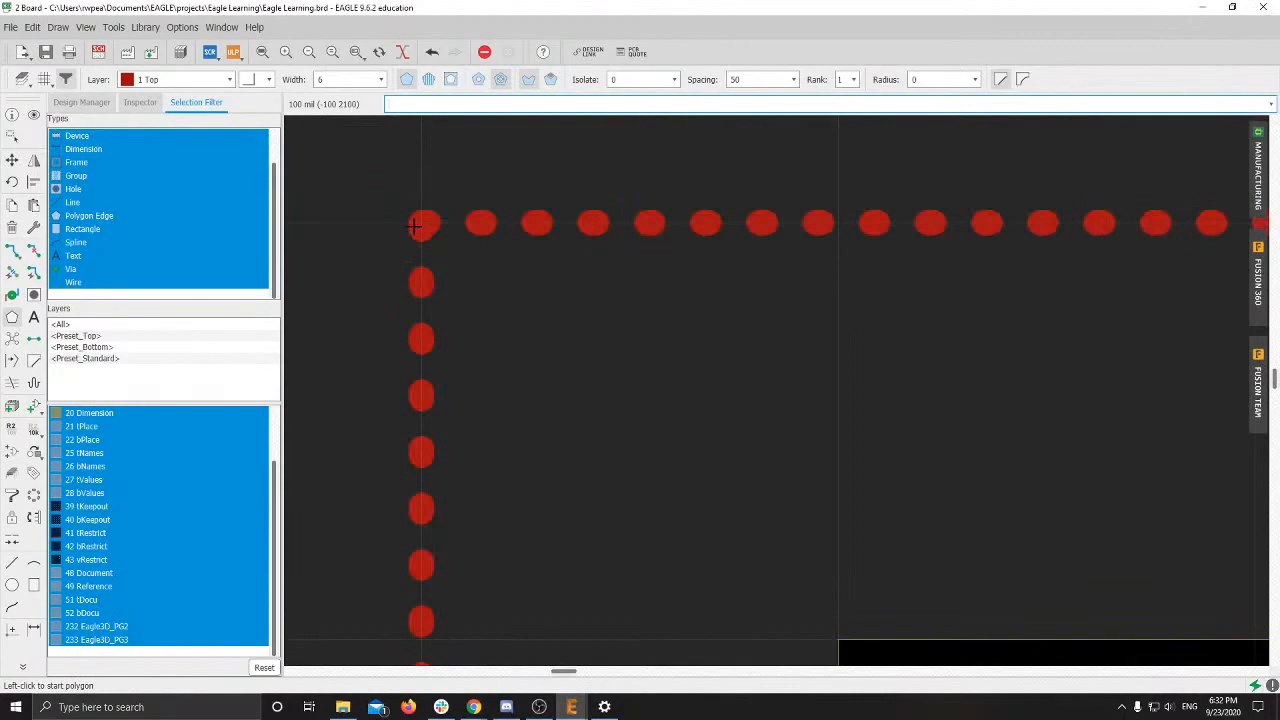
Step: Run ratsnest on the whole board to fill the GND polygon and recalculate the airwires
scroll(413, 226, down, 6)
middle_drag(672, 325, 469, 189)
scroll(746, 292, down, 5)
middle_drag(976, 378, 606, 238)
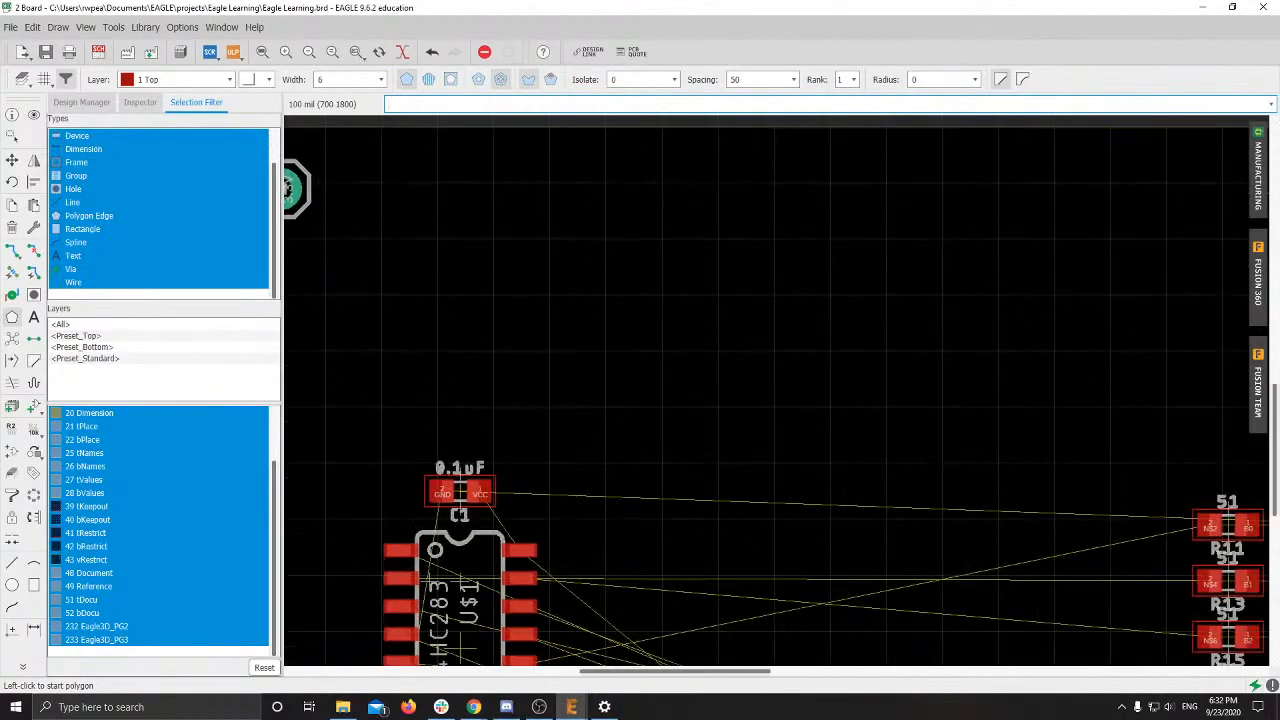
scroll(632, 264, down, 3)
scroll(884, 345, down, 3)
middle_drag(884, 345, 608, 264)
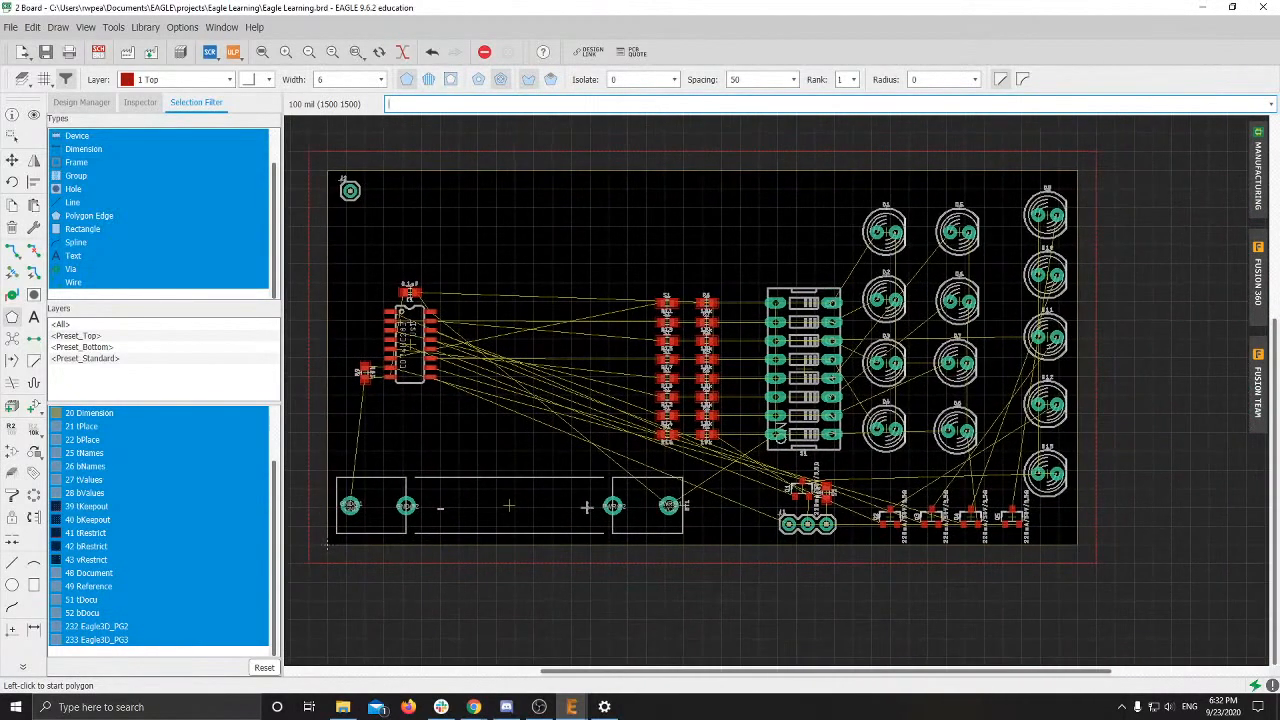
text(ratsnest)
key(Return)
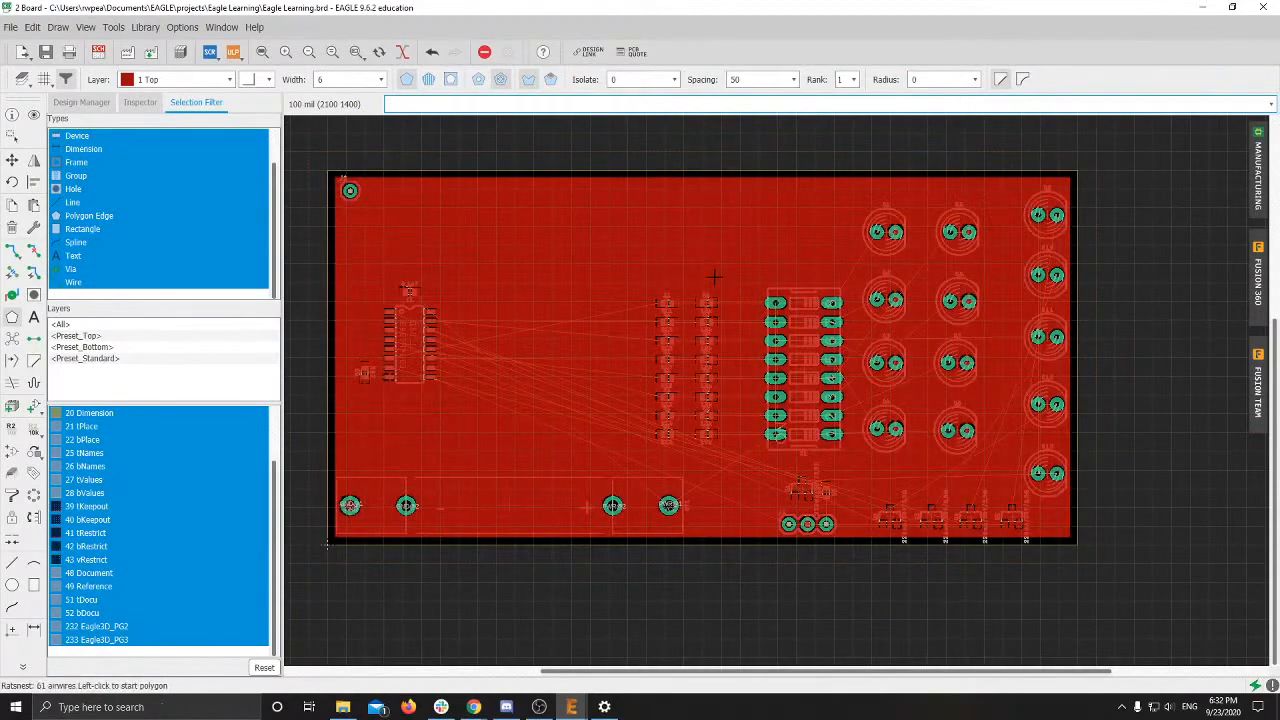
Step: Examine how the copper pour surrounds the R8 pads, comparing its GND pad with the B0 pad, and check the board-wide fill
scroll(772, 292, up, 4)
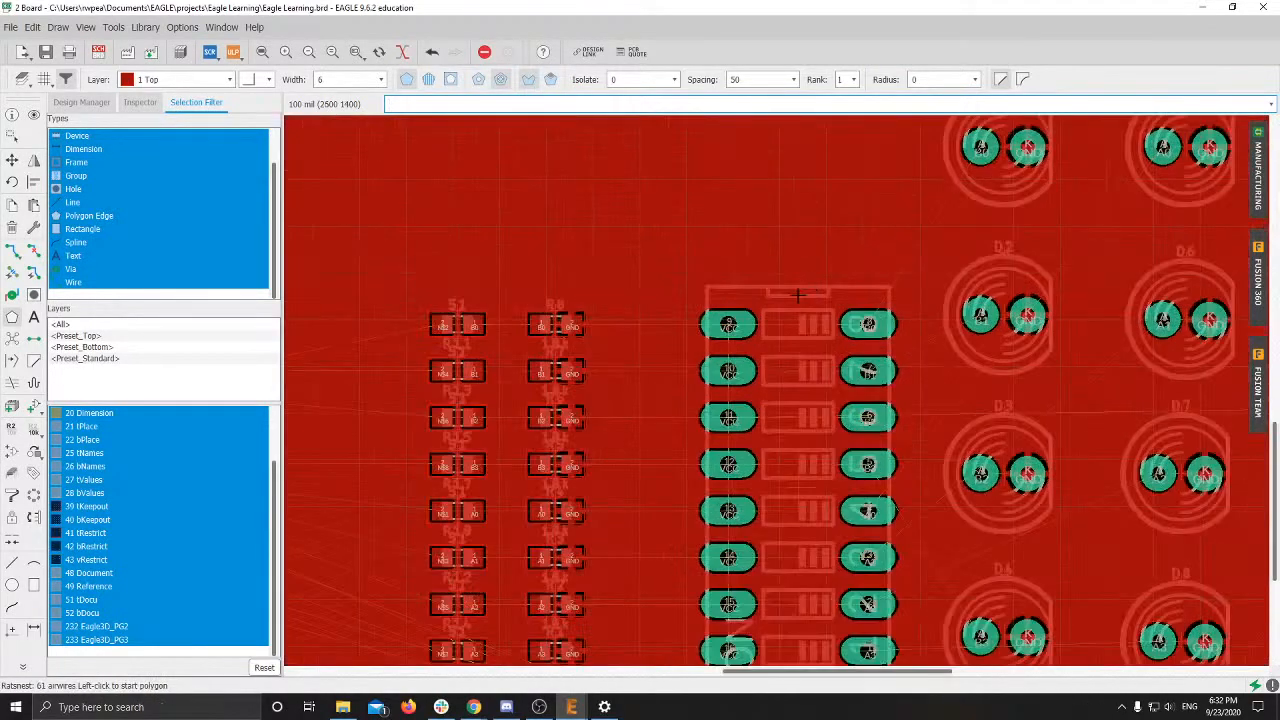
scroll(496, 322, up, 2)
scroll(640, 322, up, 2)
scroll(726, 306, up, 1)
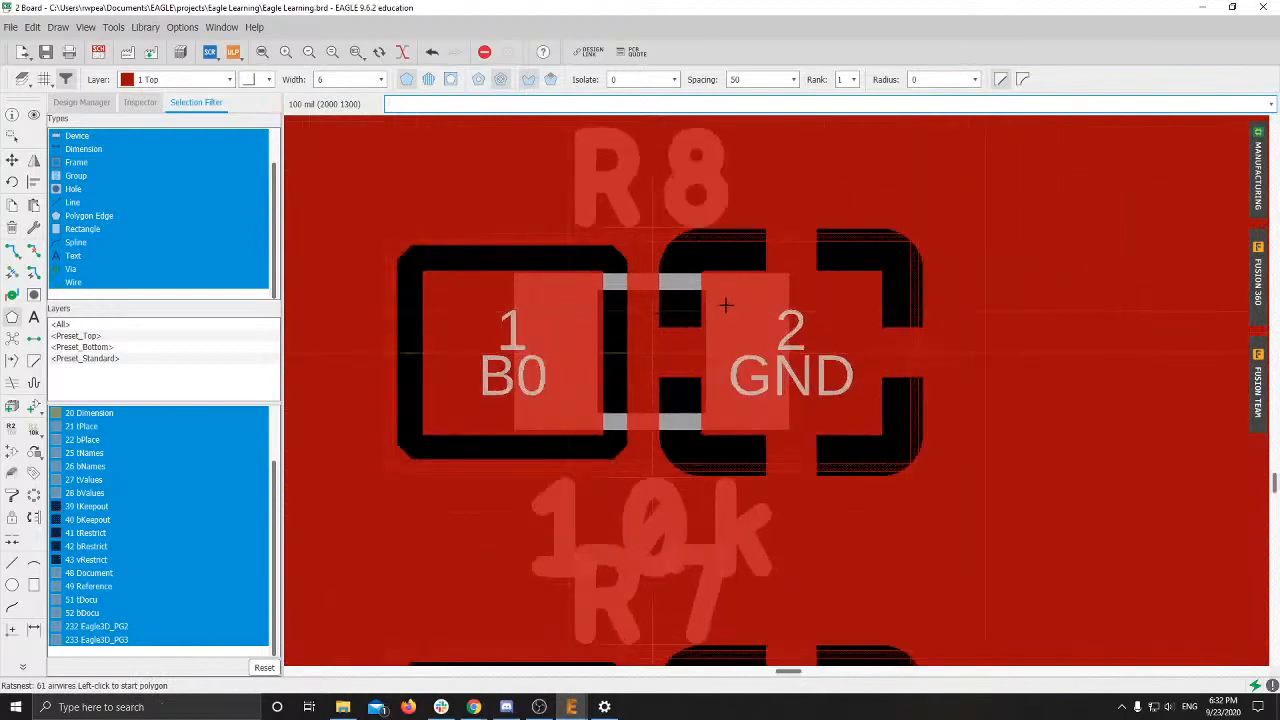
click(12, 160)
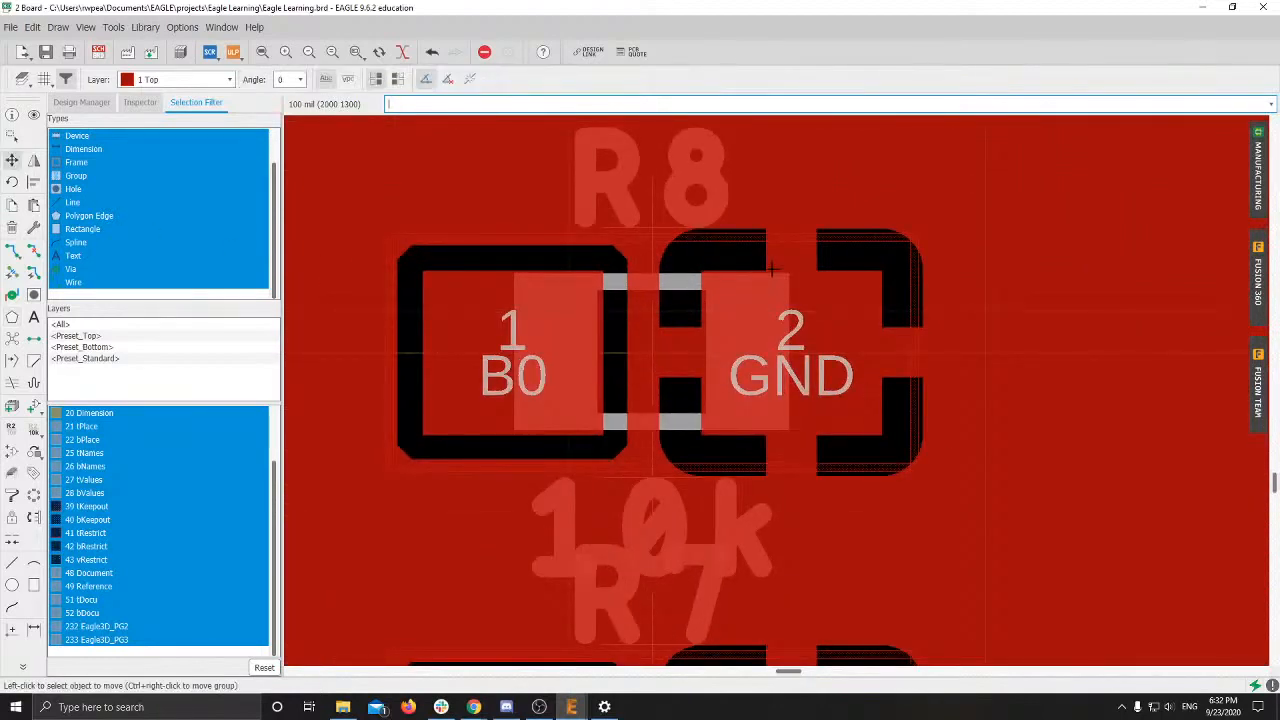
scroll(782, 261, down, 2)
scroll(793, 258, up, 3)
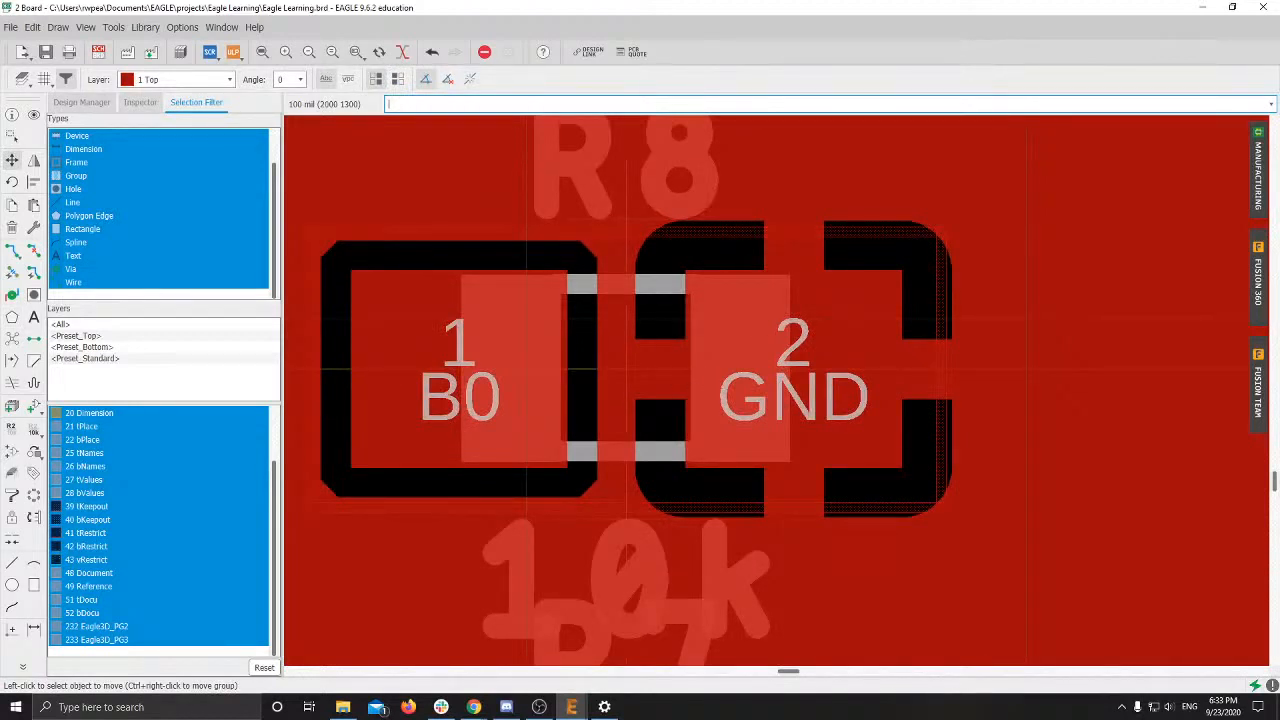
scroll(681, 368, up, 2)
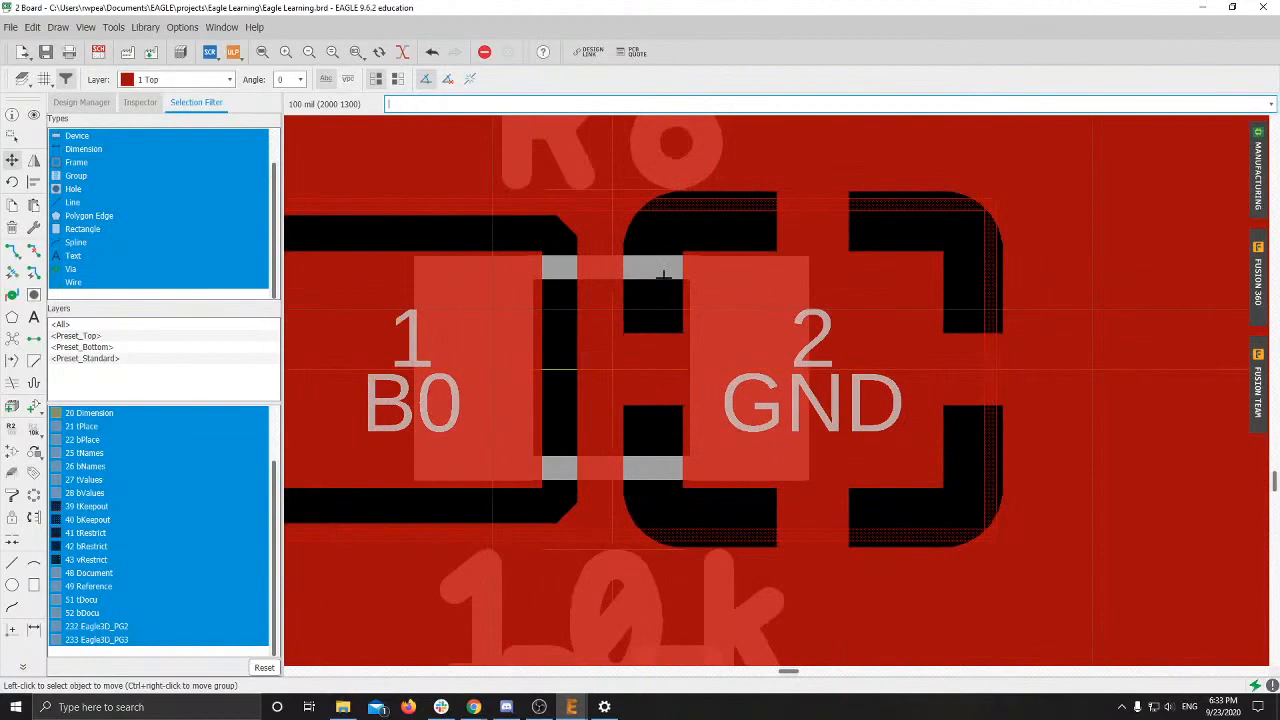
scroll(663, 275, down, 4)
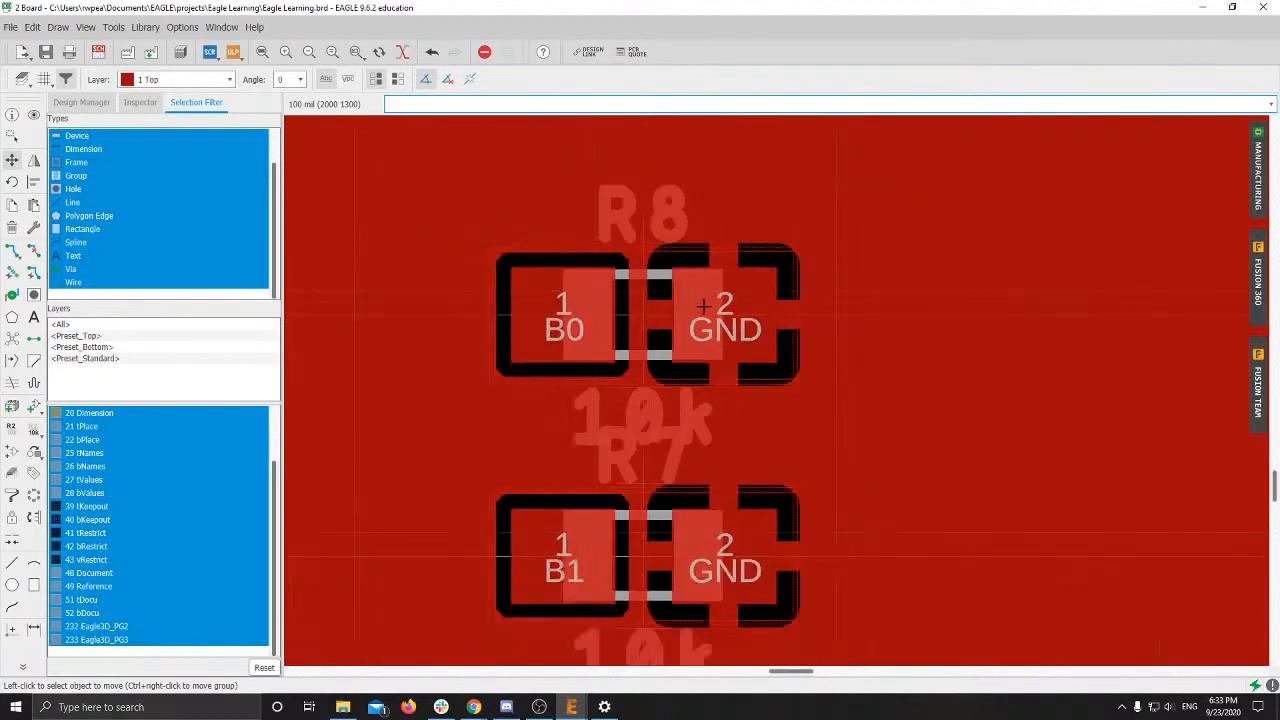
scroll(710, 305, up, 1)
scroll(776, 313, down, 10)
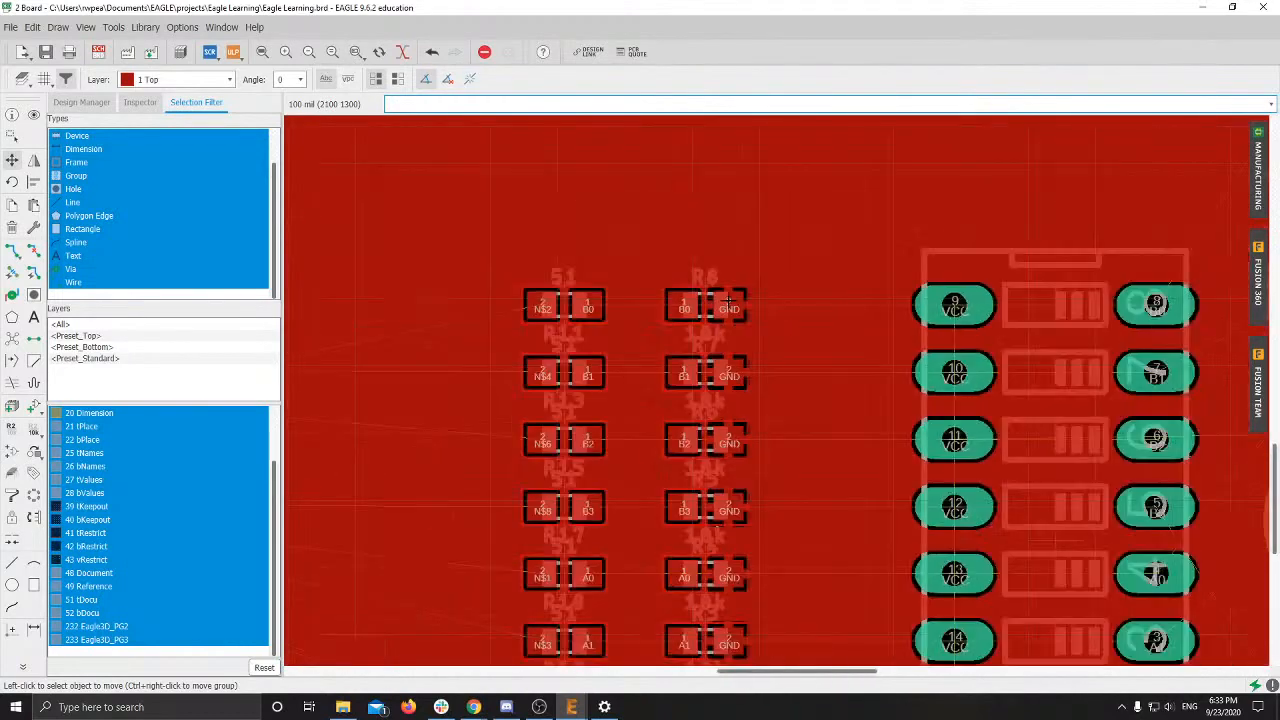
scroll(776, 313, down, 2)
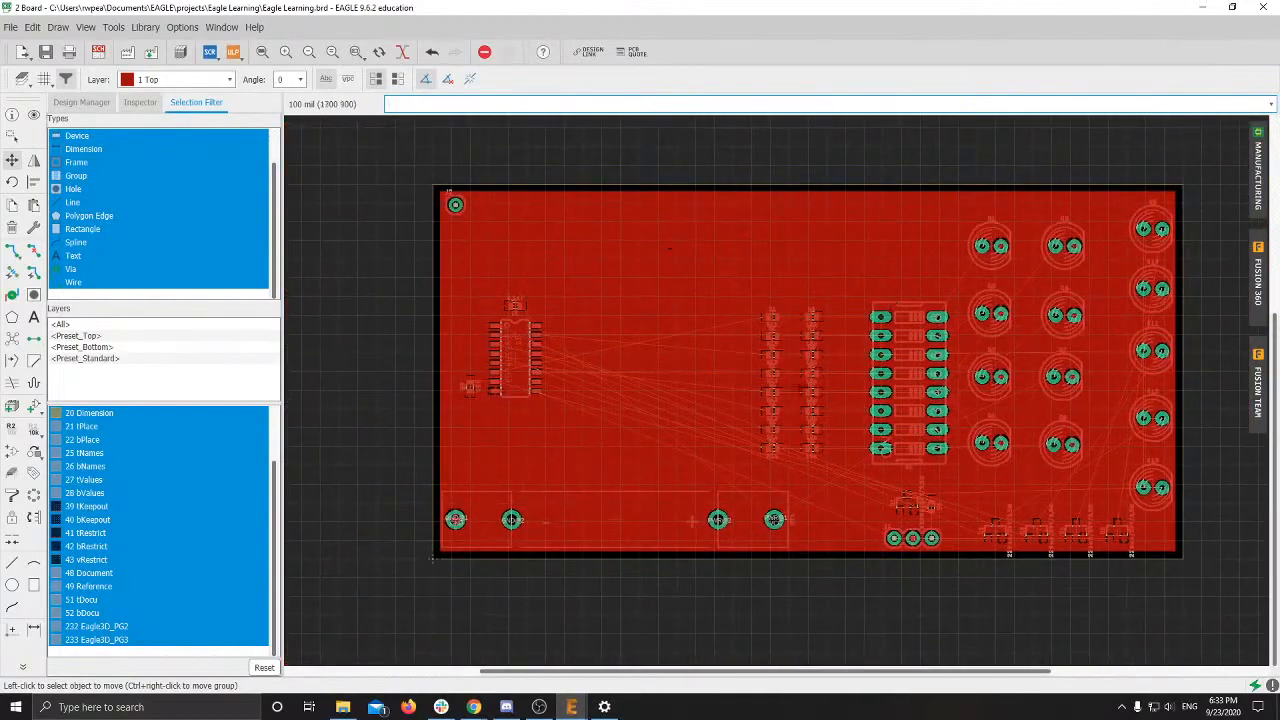
scroll(794, 330, up, 10)
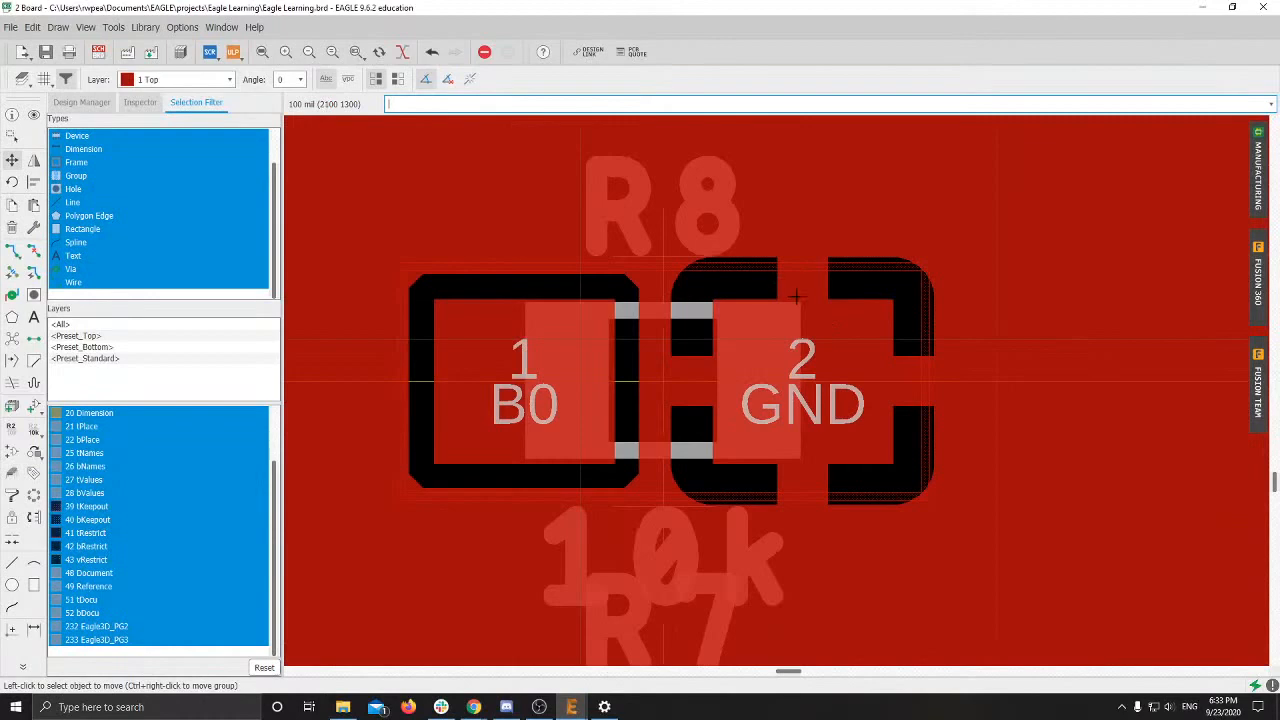
scroll(796, 296, down, 5)
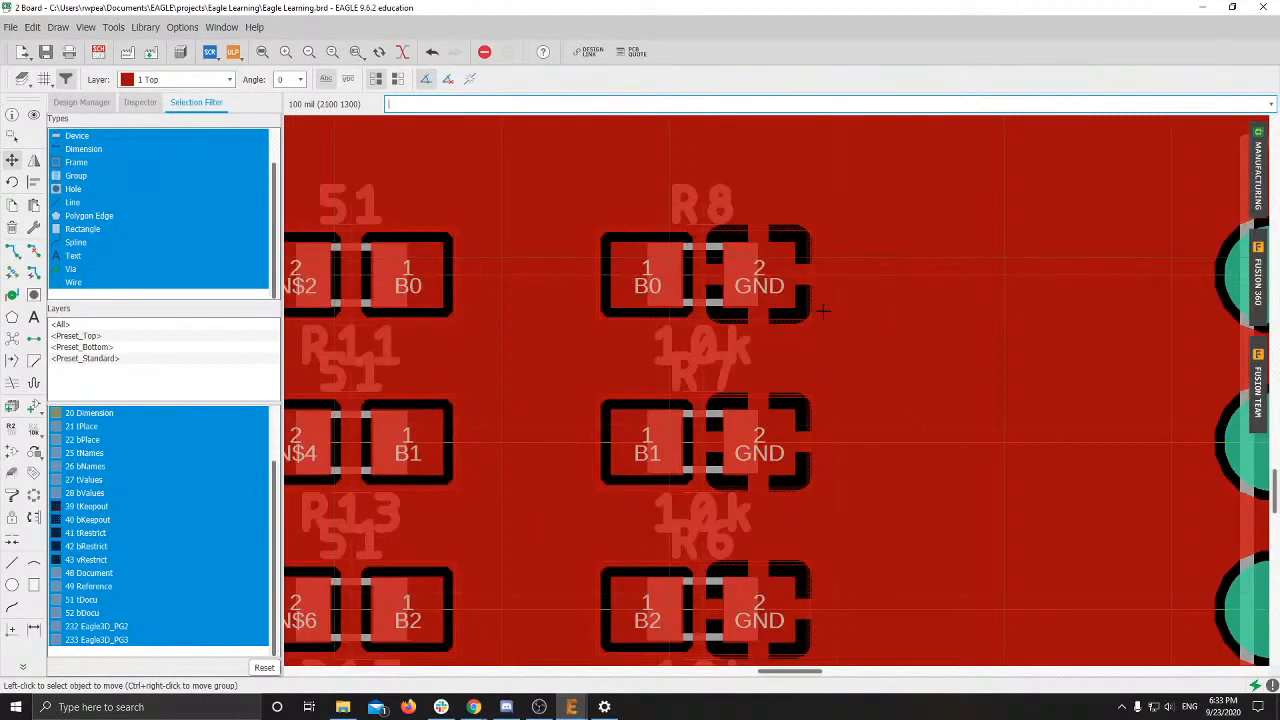
scroll(823, 311, down, 8)
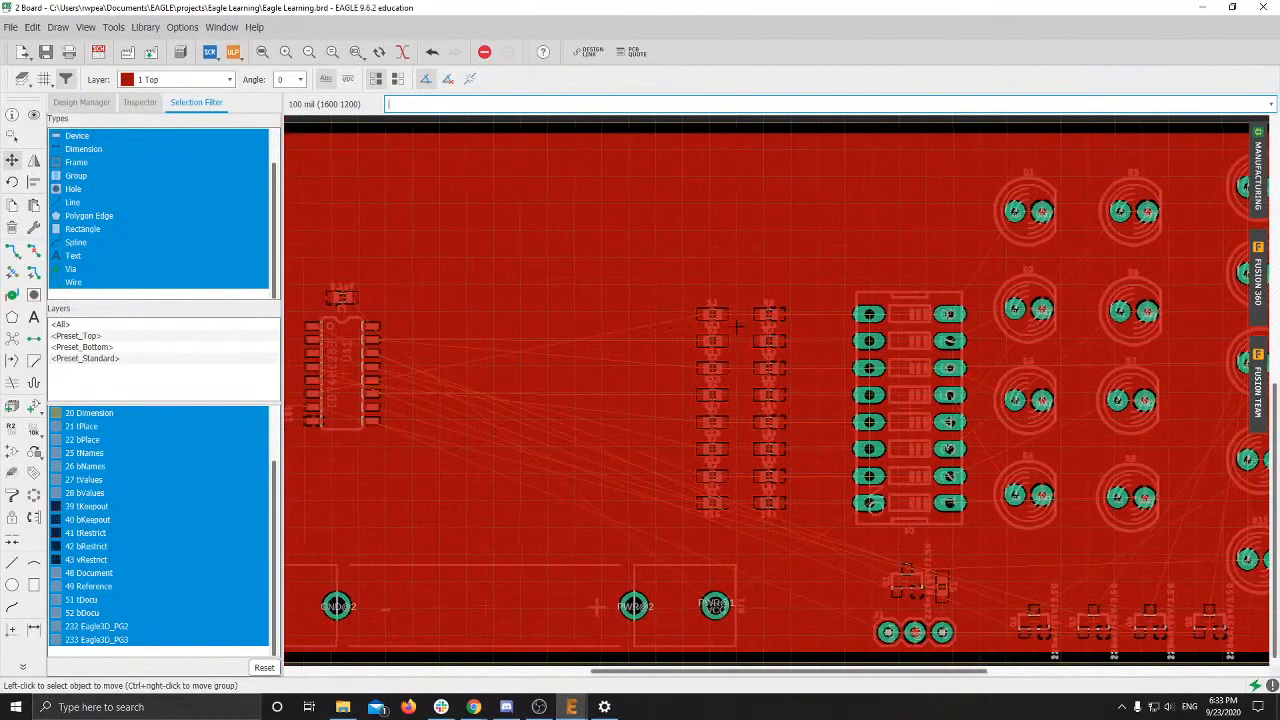
middle_drag(480, 318, 663, 318)
middle_drag(504, 263, 547, 359)
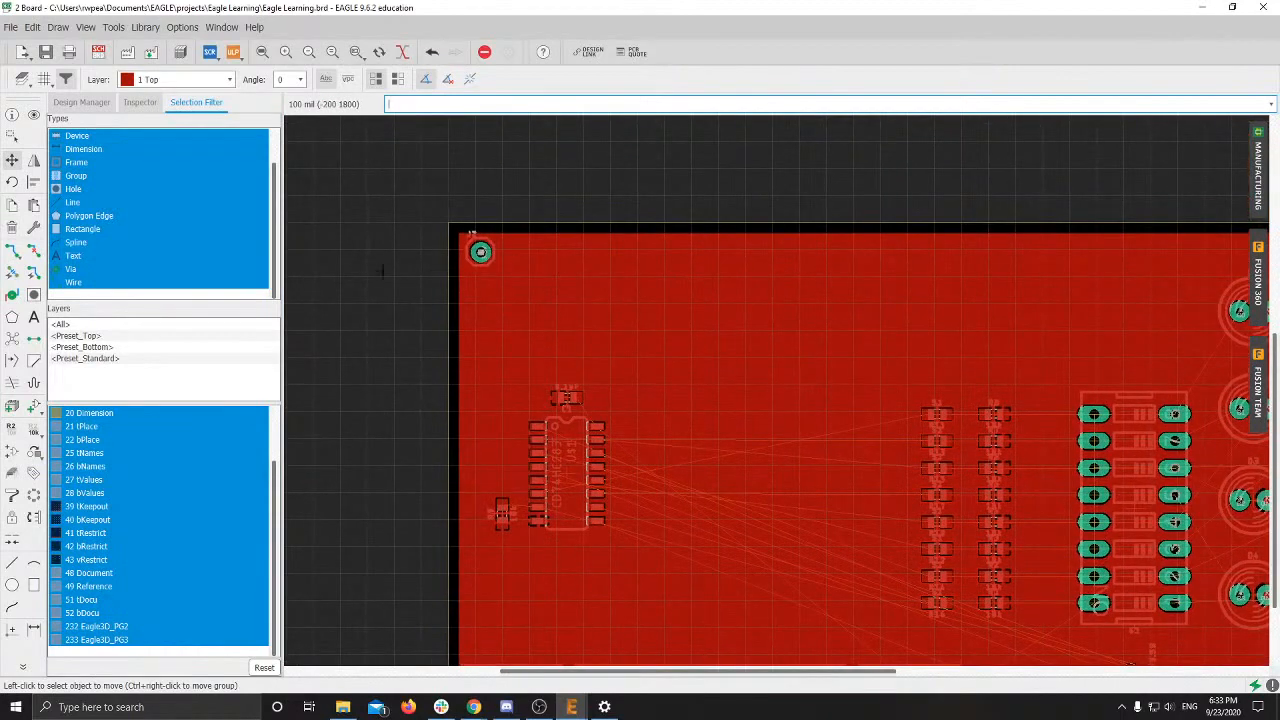
Step: Rip up the filled GND polygon on the top layer to show only its outline, and leave the ripup command
click(33, 253)
scroll(426, 230, up, 8)
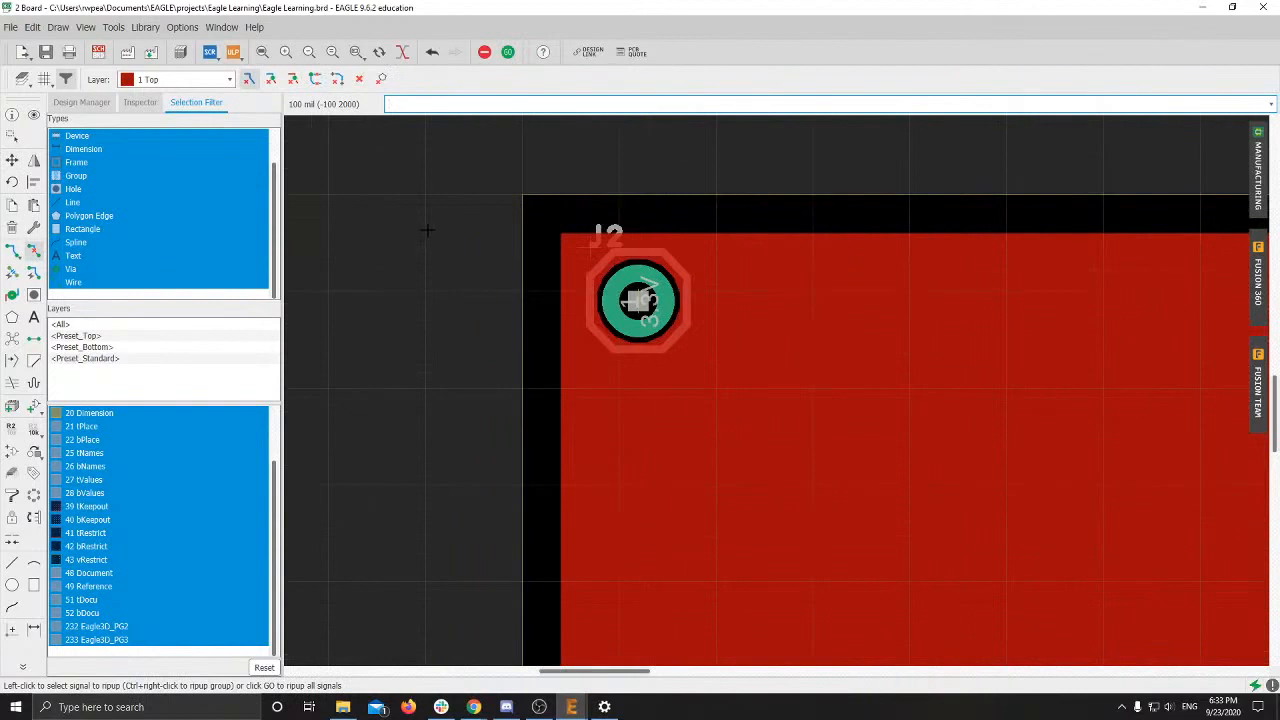
click(426, 230)
scroll(660, 300, down, 4)
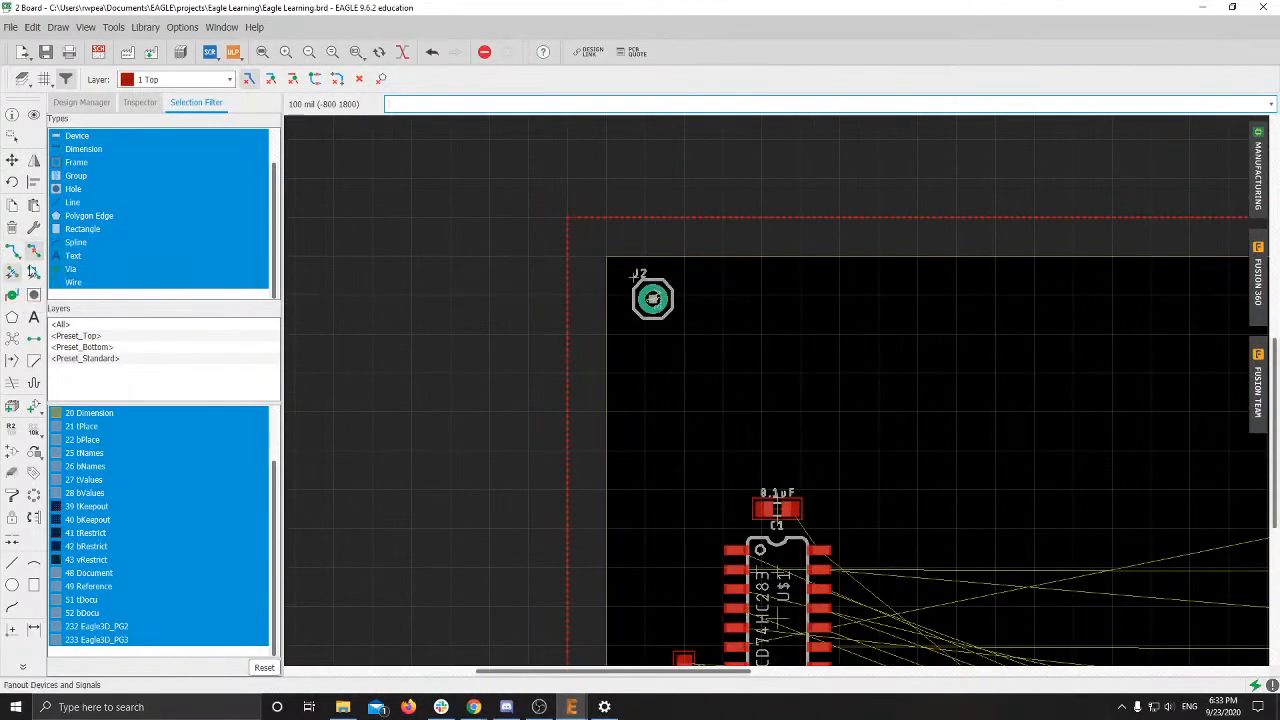
scroll(640, 408, down, 3)
middle_drag(560, 359, 368, 249)
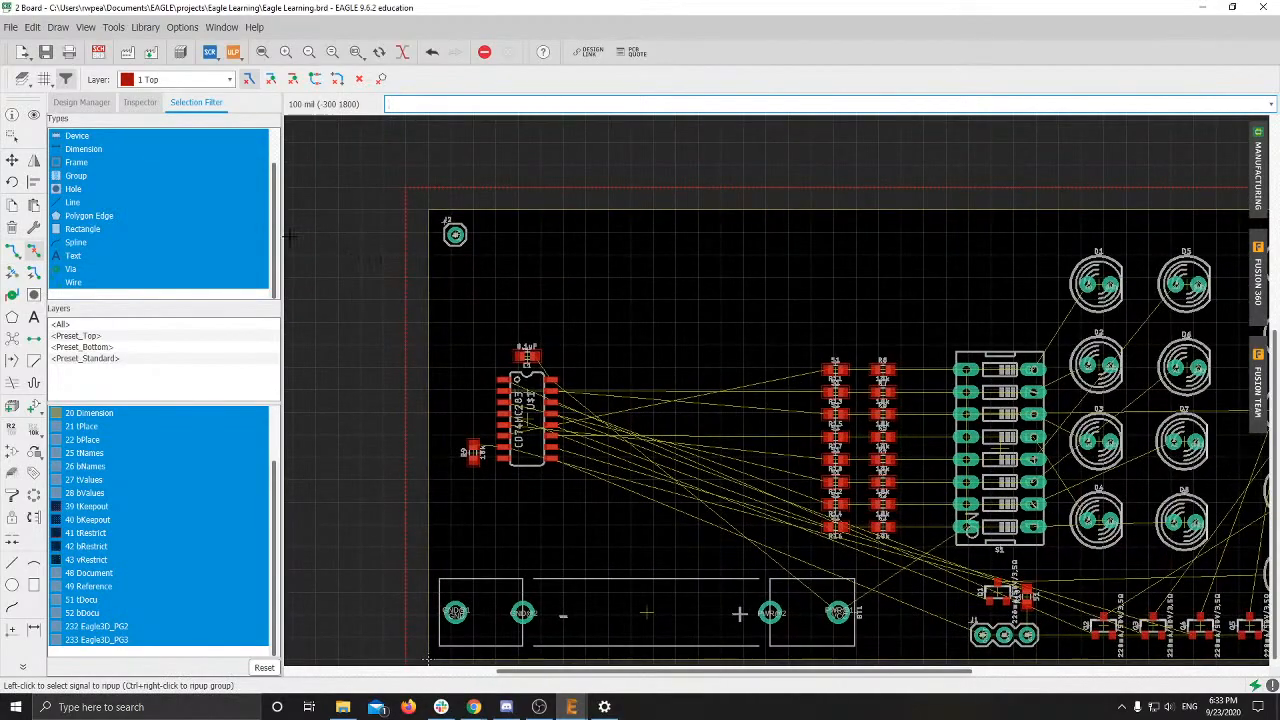
scroll(404, 243, up, 3)
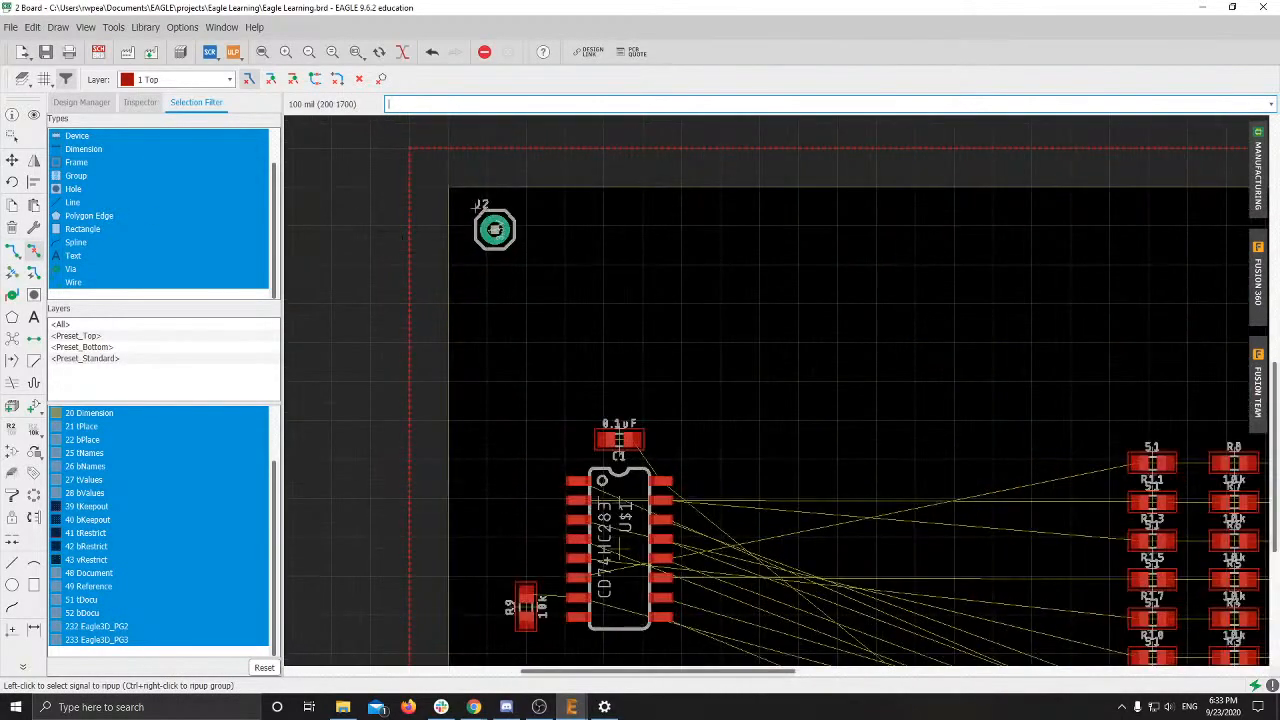
scroll(660, 346, down, 4)
middle_drag(660, 340, 475, 288)
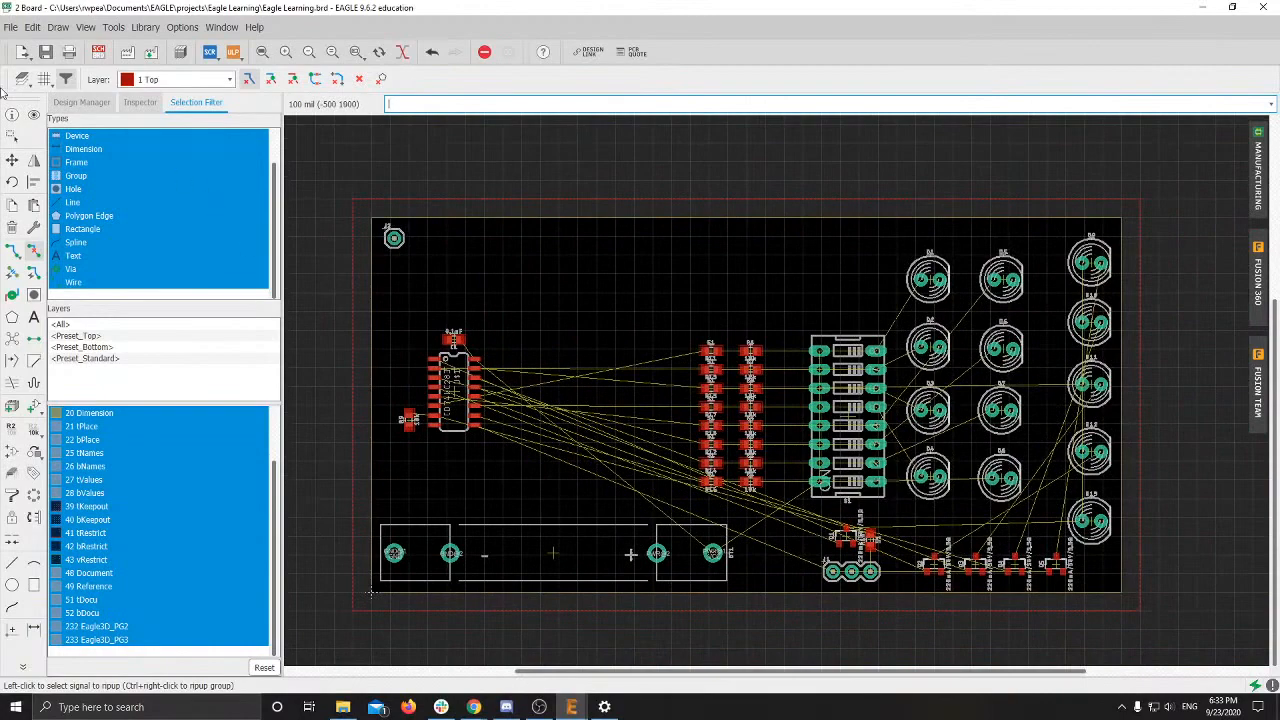
click(9, 157)
scroll(604, 218, down, 3)
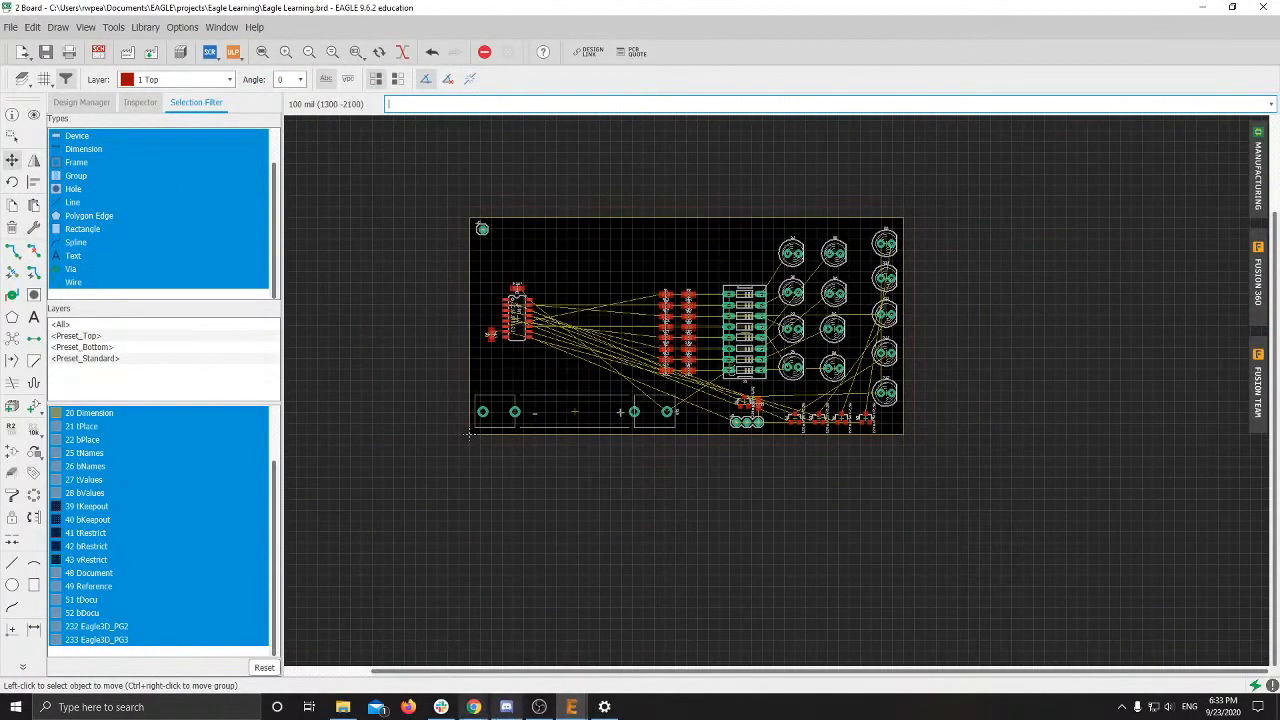
Step: Switch to the EAGLE TRAINING 2 slides in Chrome and review slides 14 and 15 on closing, naming and filling the ground polygon
mouse_move(473, 707)
click(403, 651)
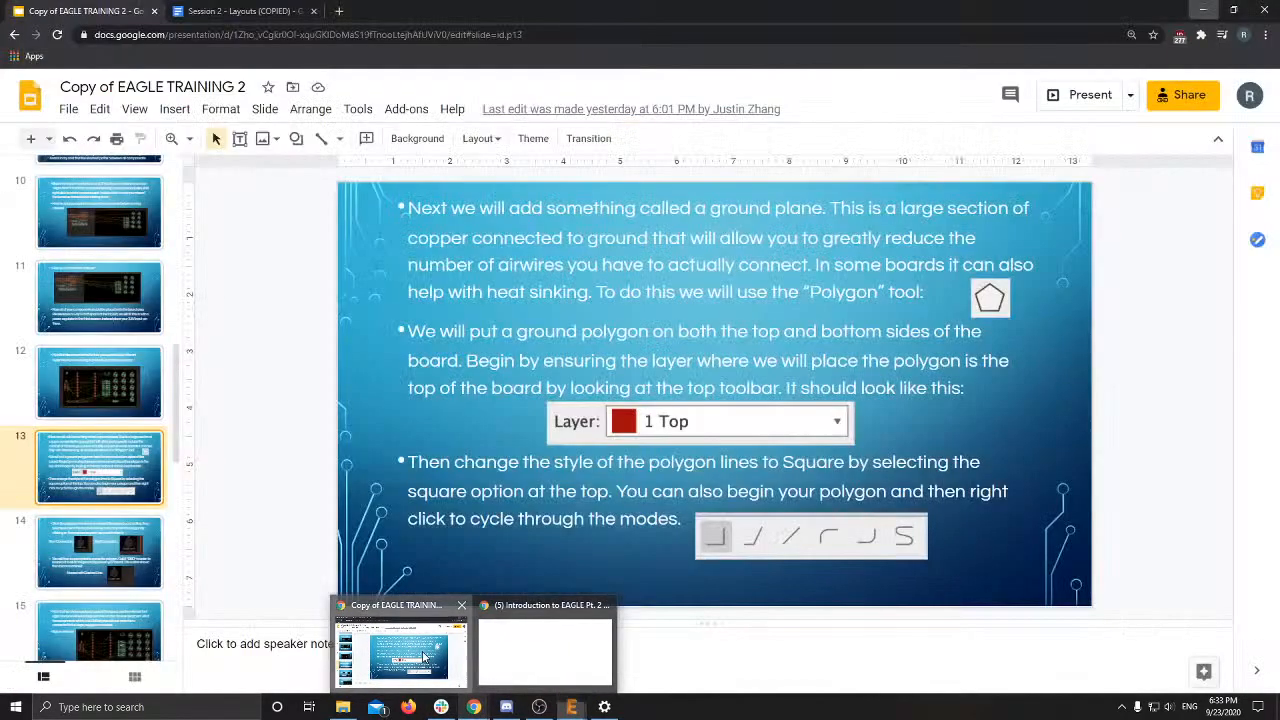
click(148, 564)
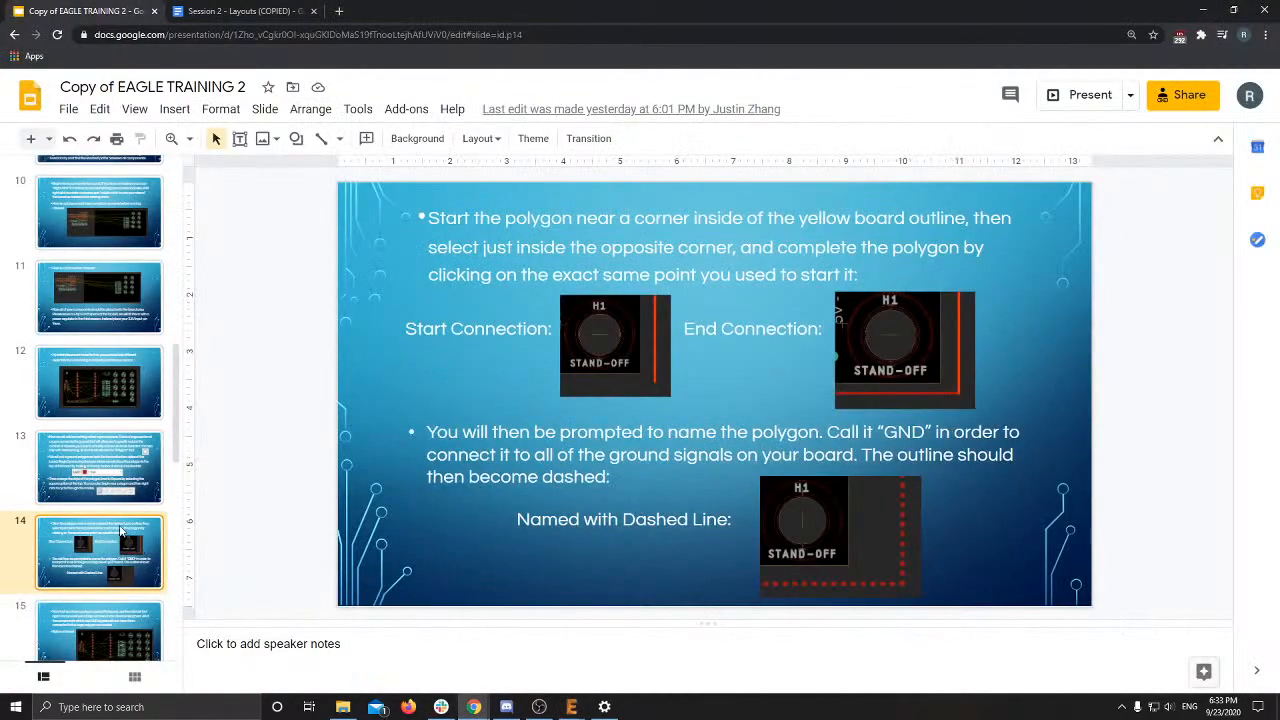
scroll(121, 531, down, 1)
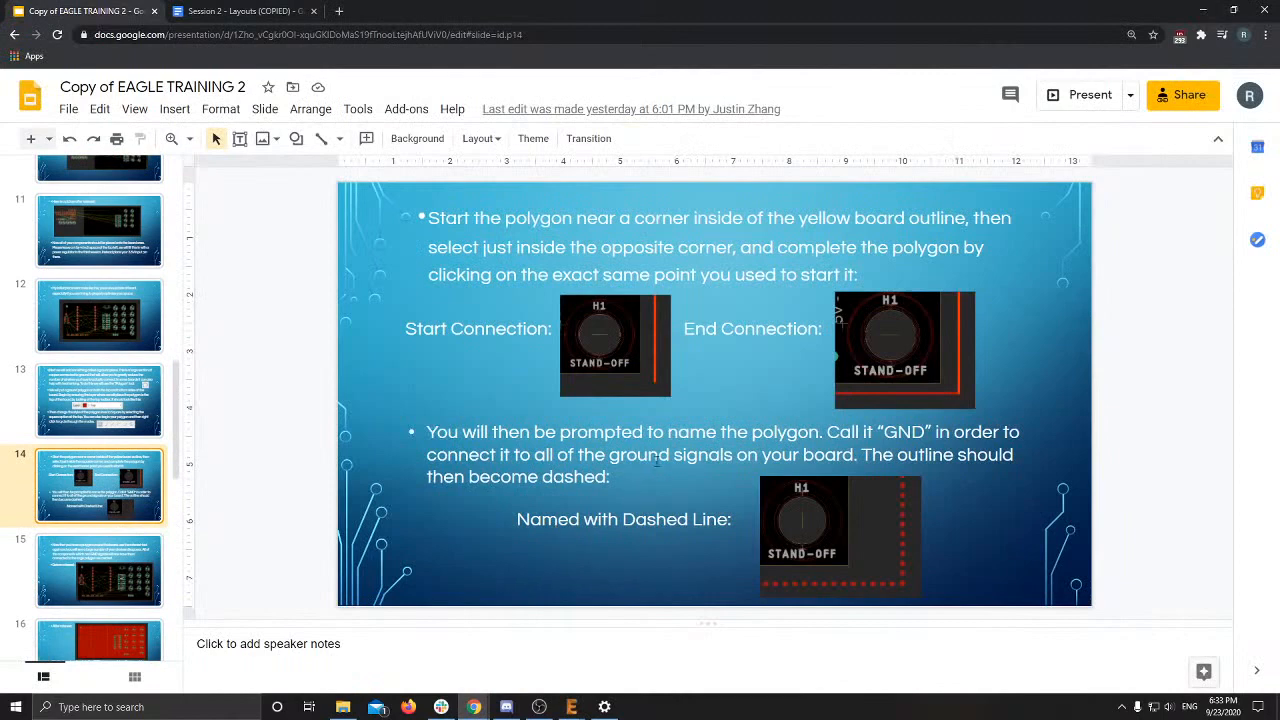
click(55, 575)
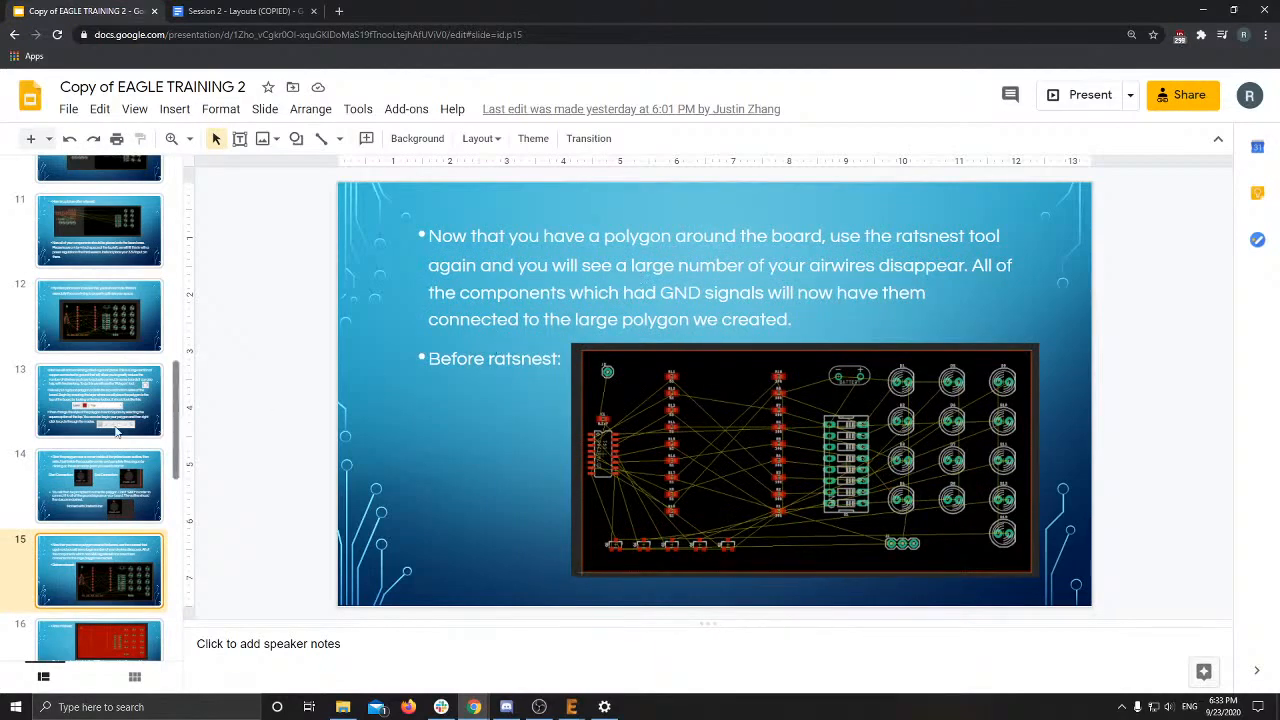
Step: Review slide 16, highlighting the "ripup @ GND" command, and switch to the EAGLE board to examine the GND polygon outline
key(Down)
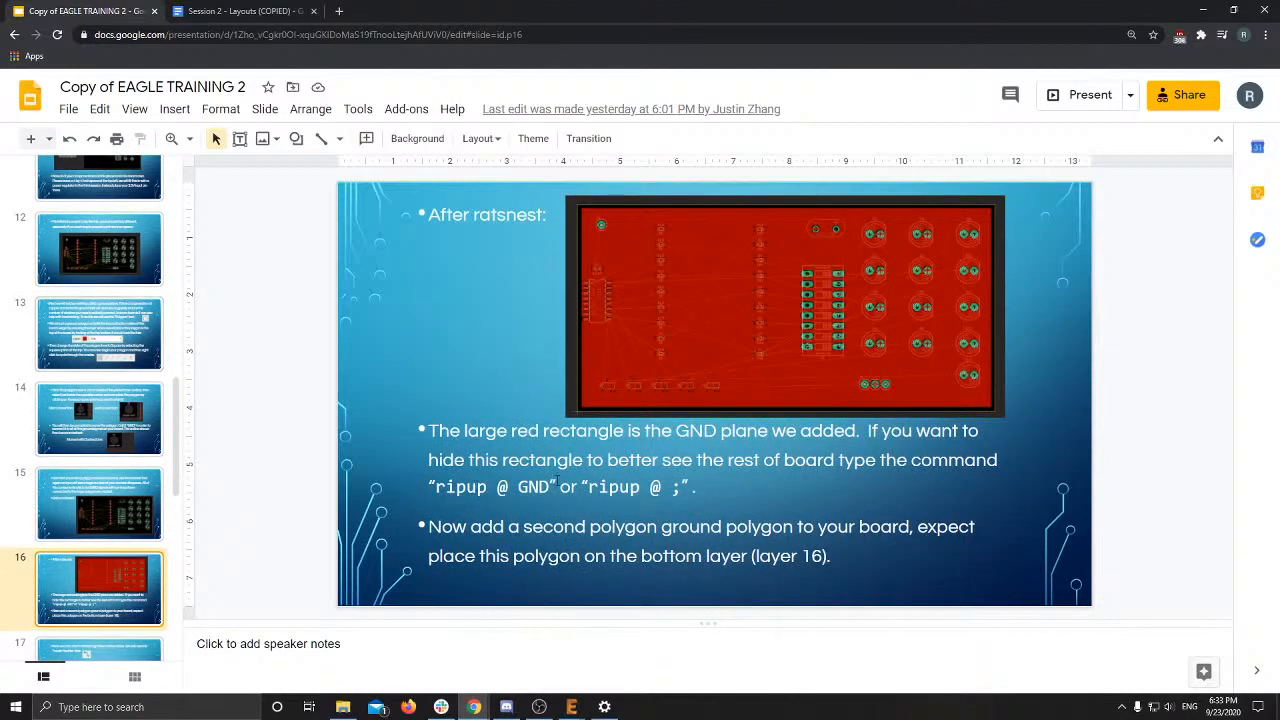
drag(436, 488, 549, 489)
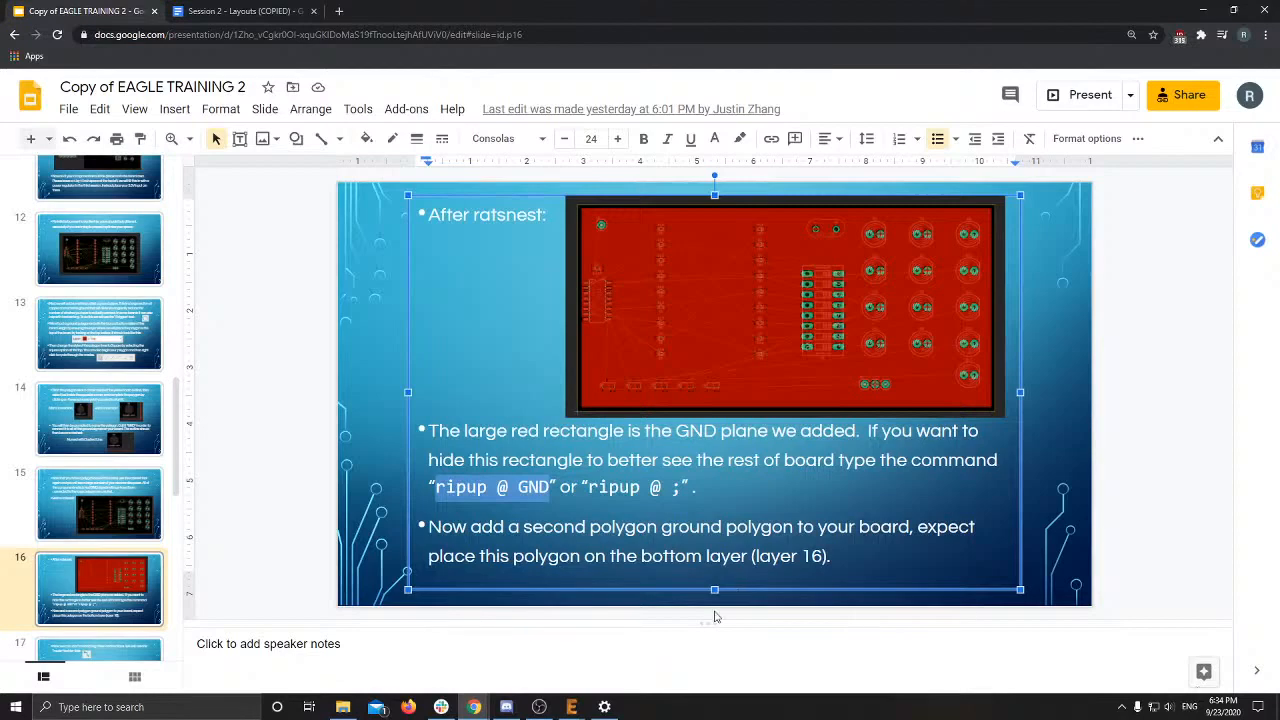
mouse_move(571, 707)
click(703, 645)
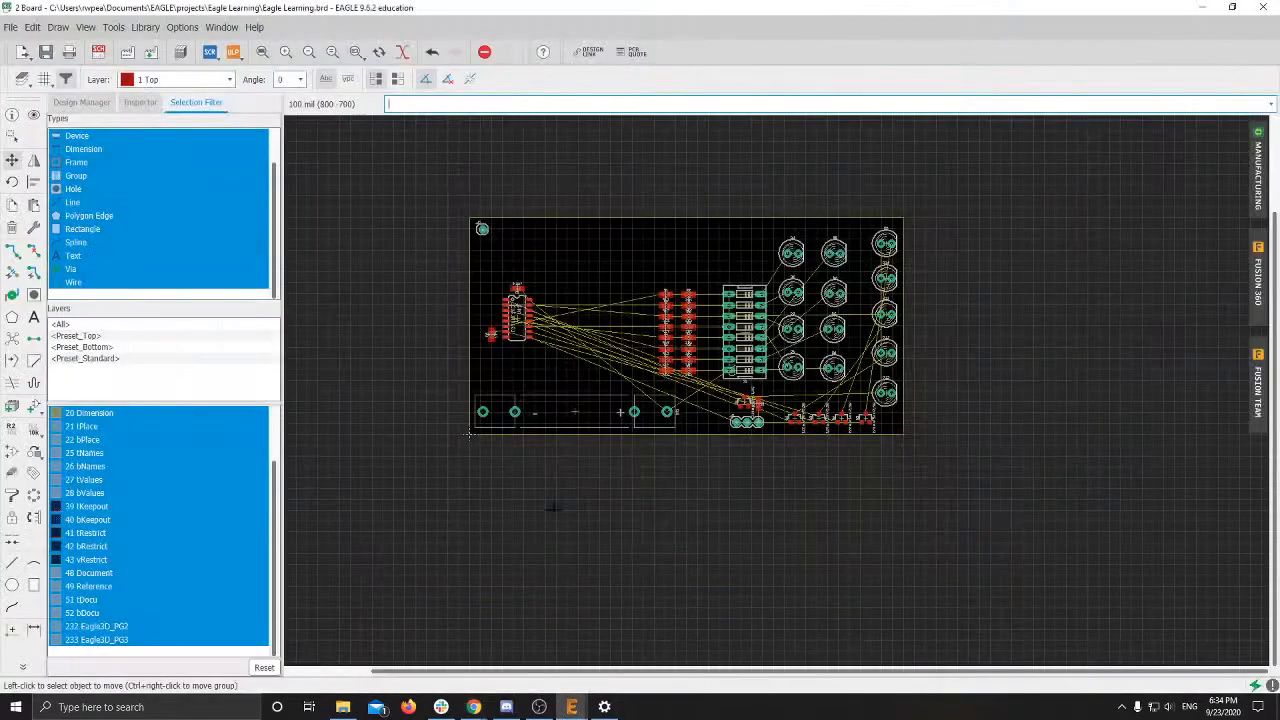
scroll(469, 433, up, 5)
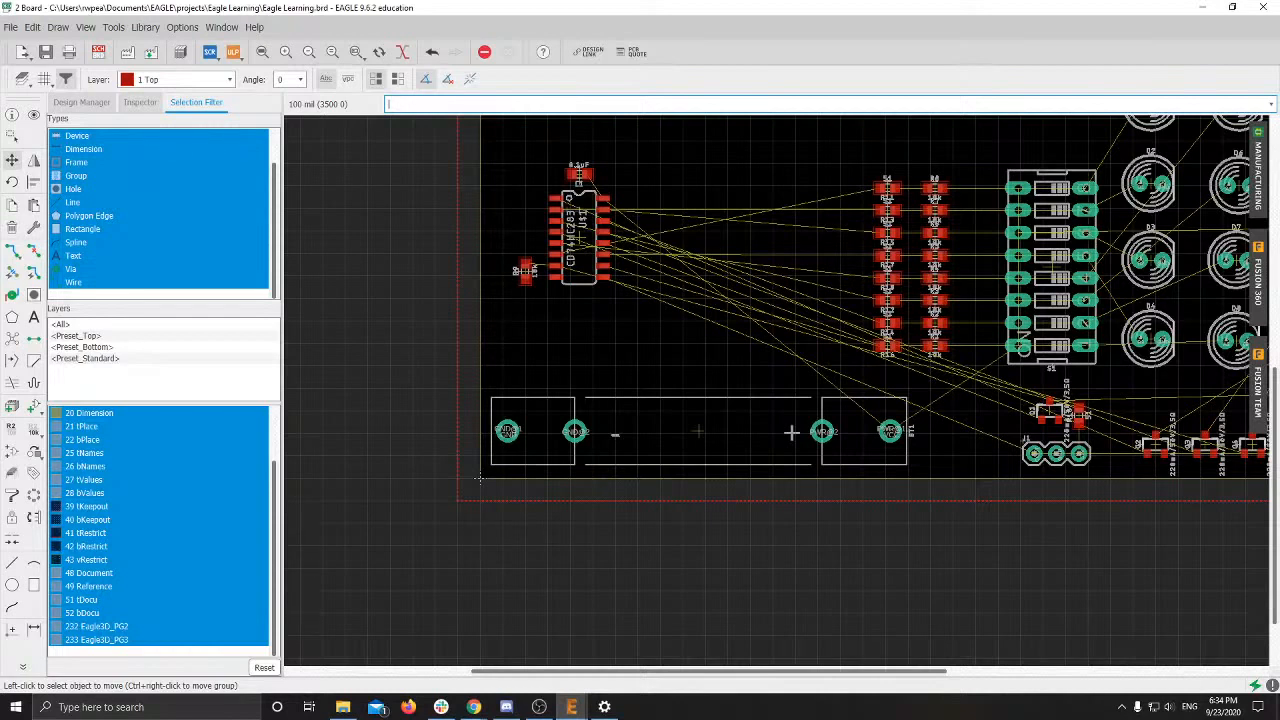
Step: Switch to OBS, mute the Mic/Aux audio and unmute it again
click(539, 707)
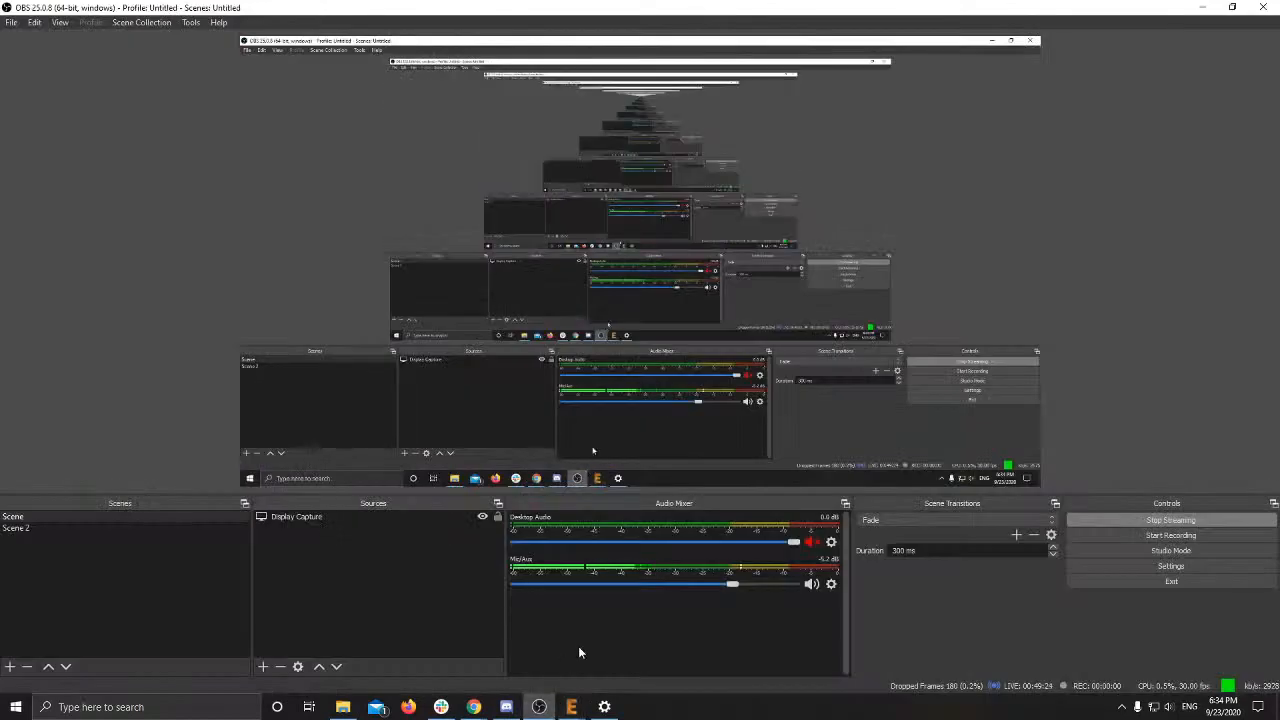
click(811, 584)
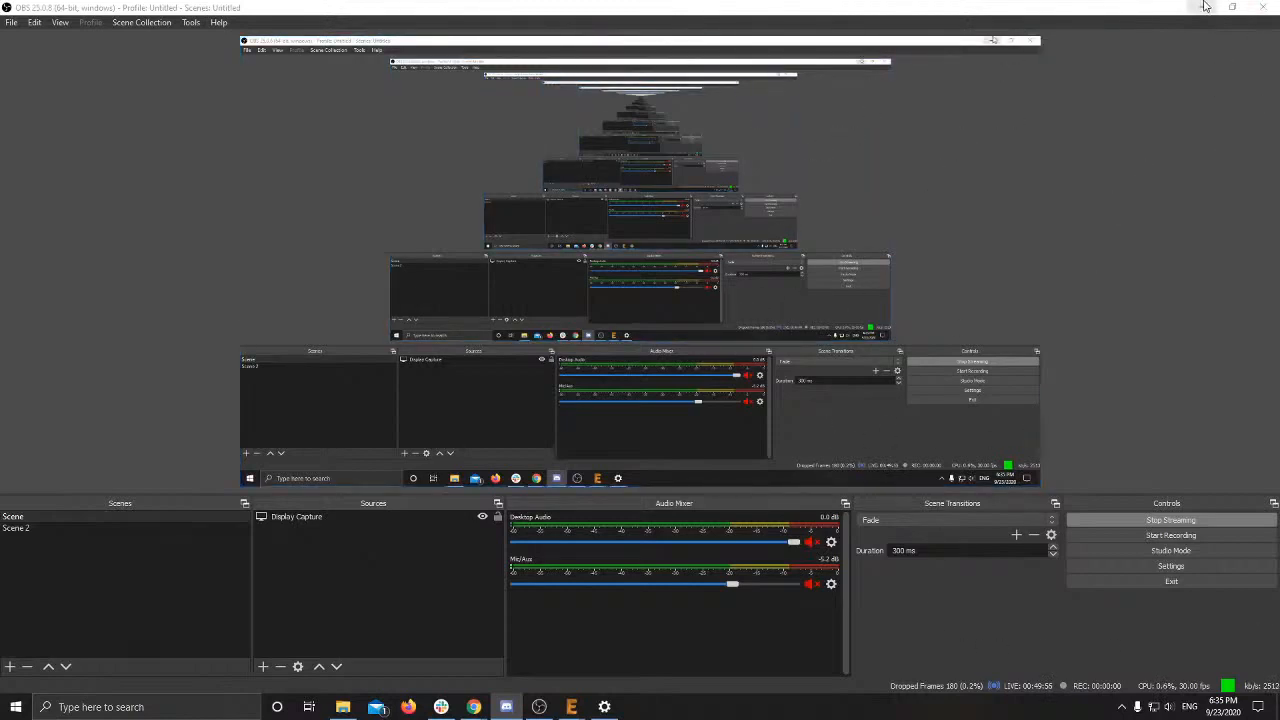
click(810, 583)
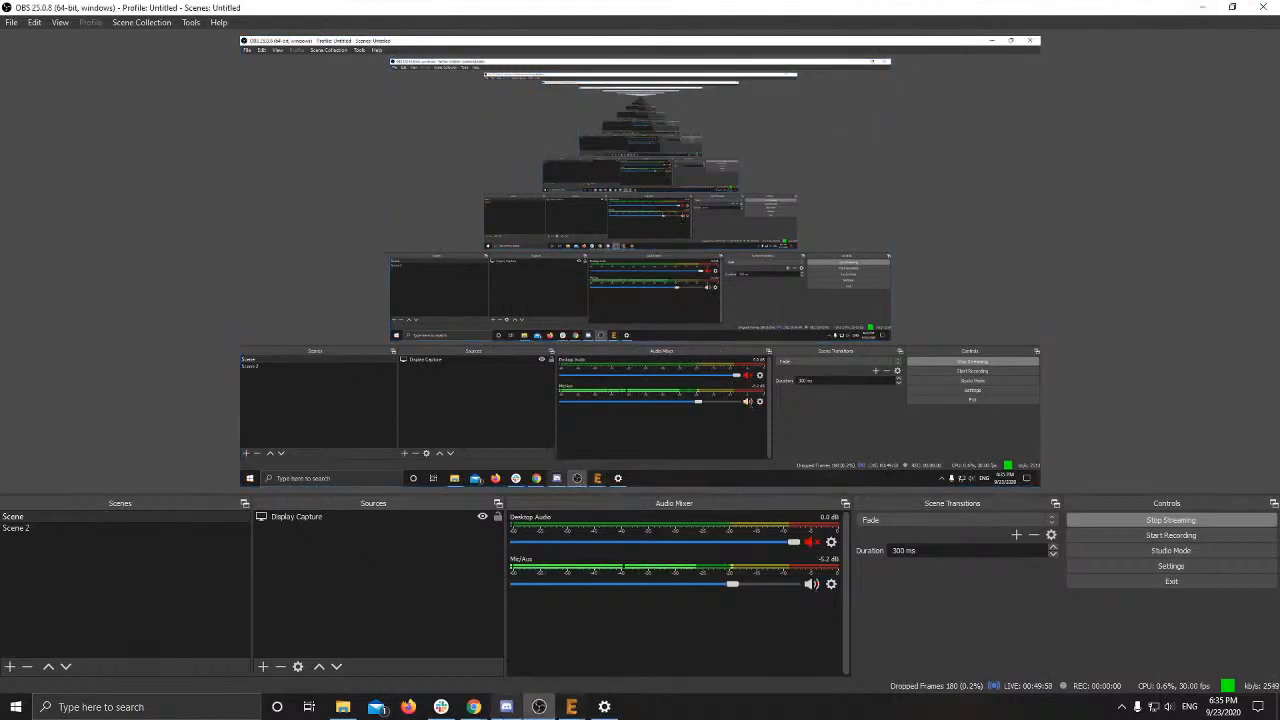
Step: Return to the EAGLE TRAINING 2 slides in Chrome and review slide 16's ripup commands and bottom-layer polygon instruction
mouse_move(506, 706)
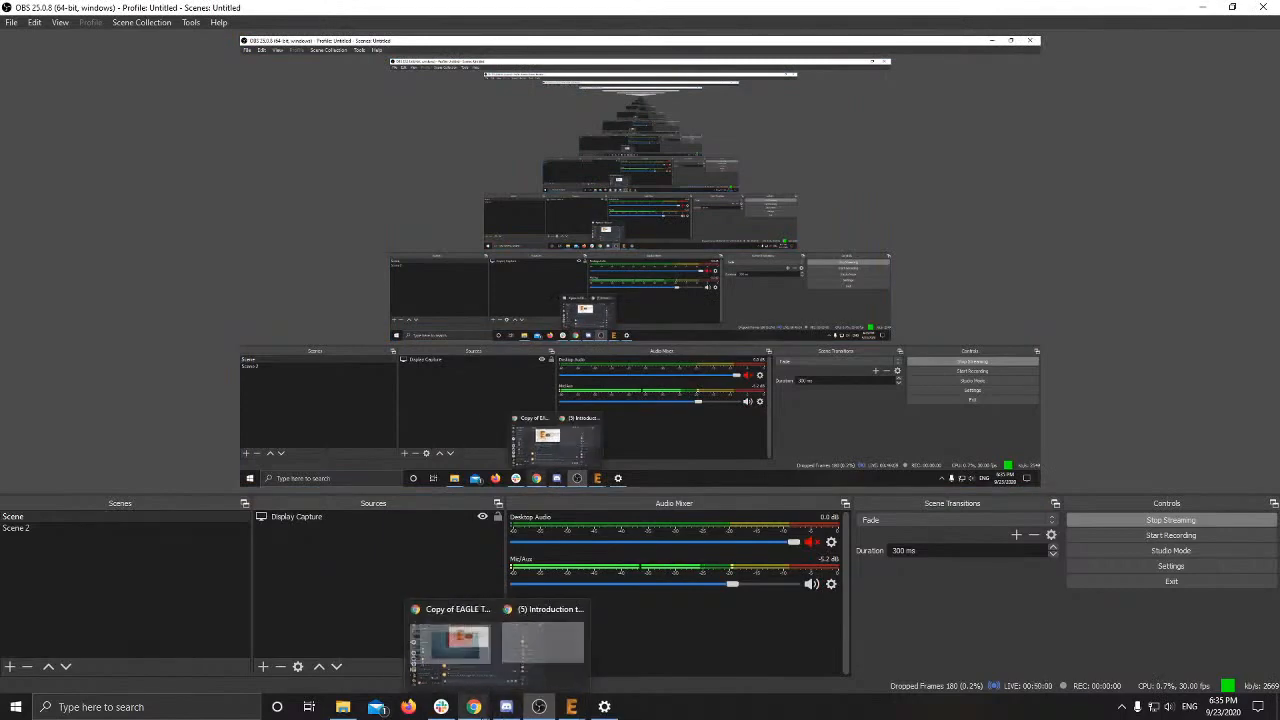
click(470, 665)
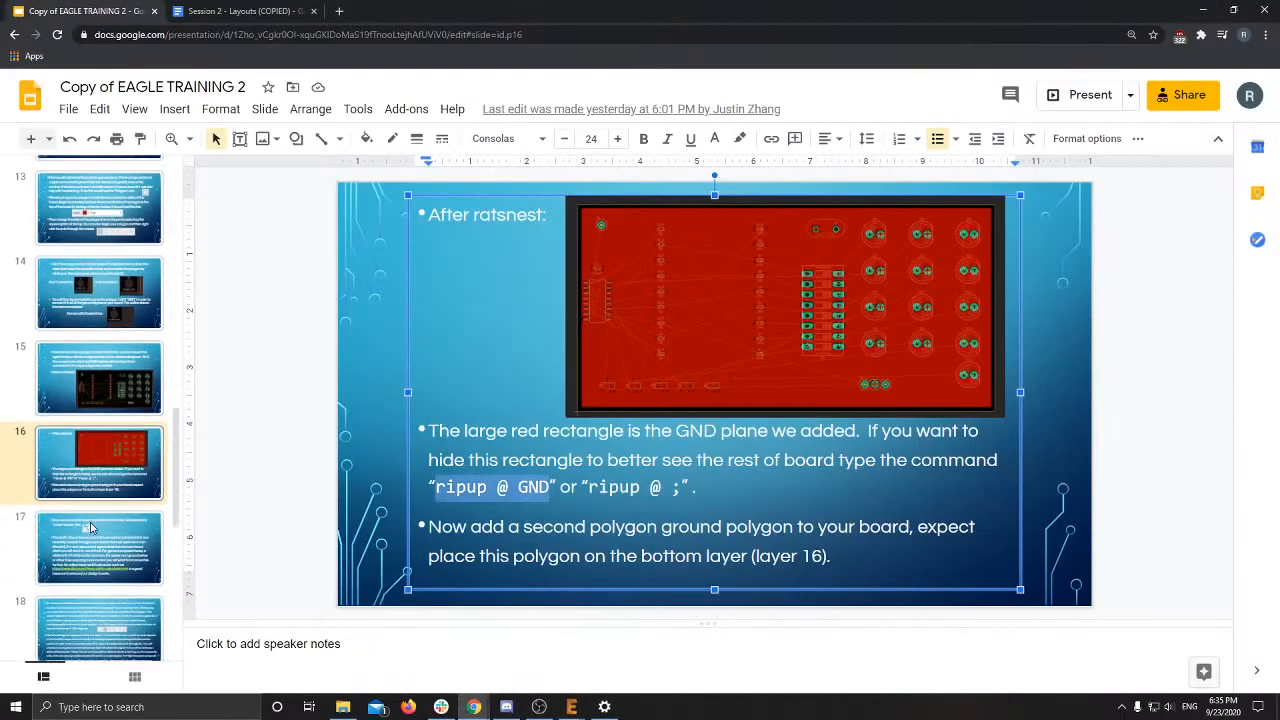
click(489, 493)
mouse_move(447, 490)
mouse_down()
mouse_move(536, 490)
mouse_move(434, 498)
mouse_up()
click(533, 491)
click(505, 527)
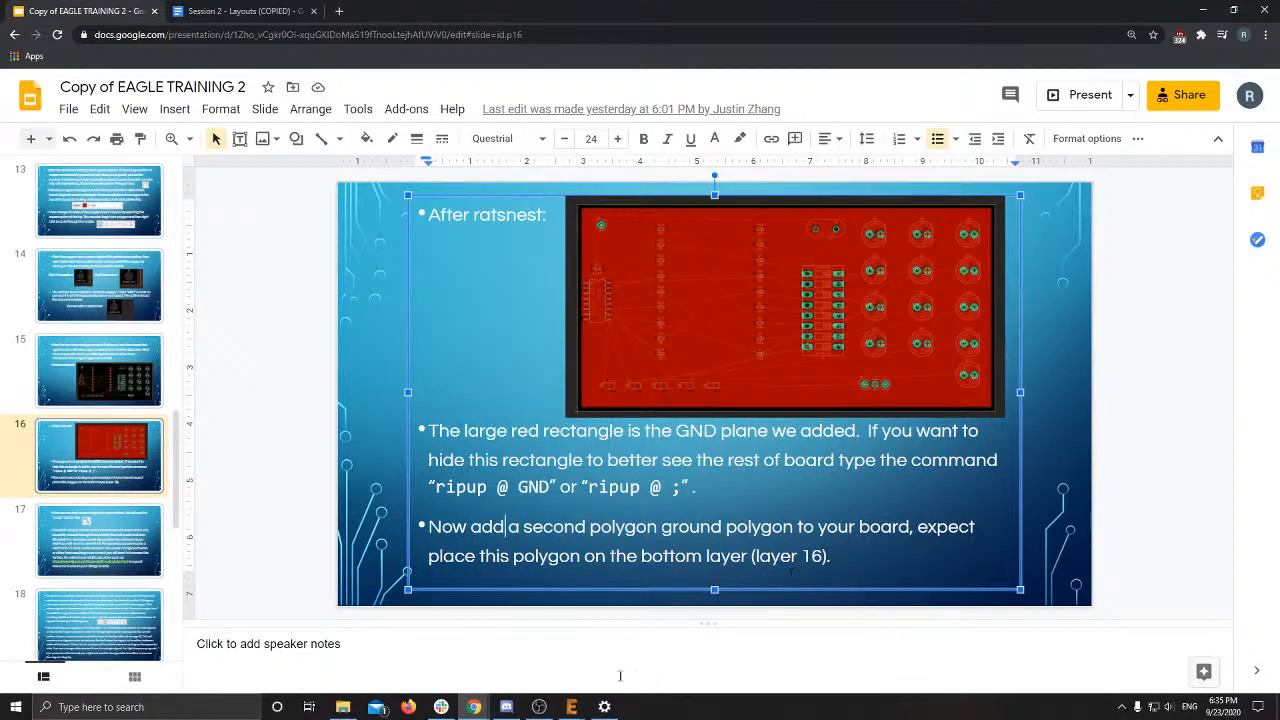
Step: Switch to the EAGLE board and start a polygon on layer 16 Bottom at the upper-left corner of the existing top-layer outline
mouse_move(579, 708)
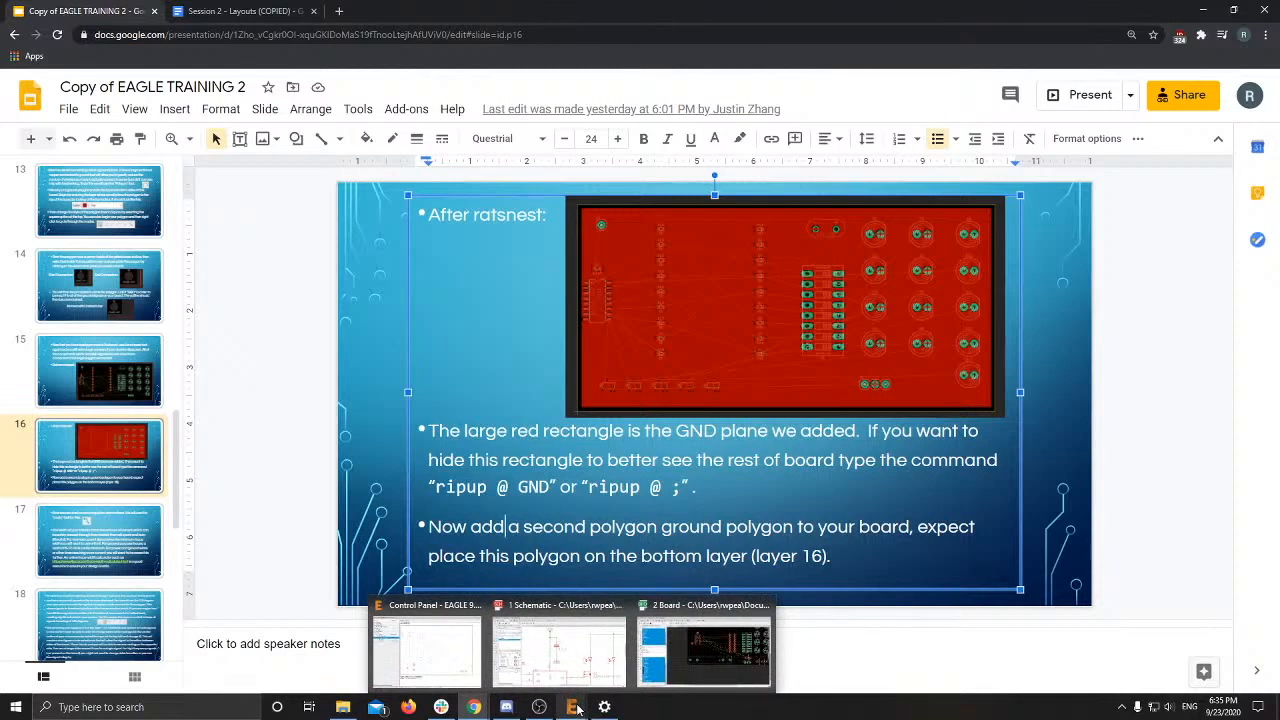
click(705, 650)
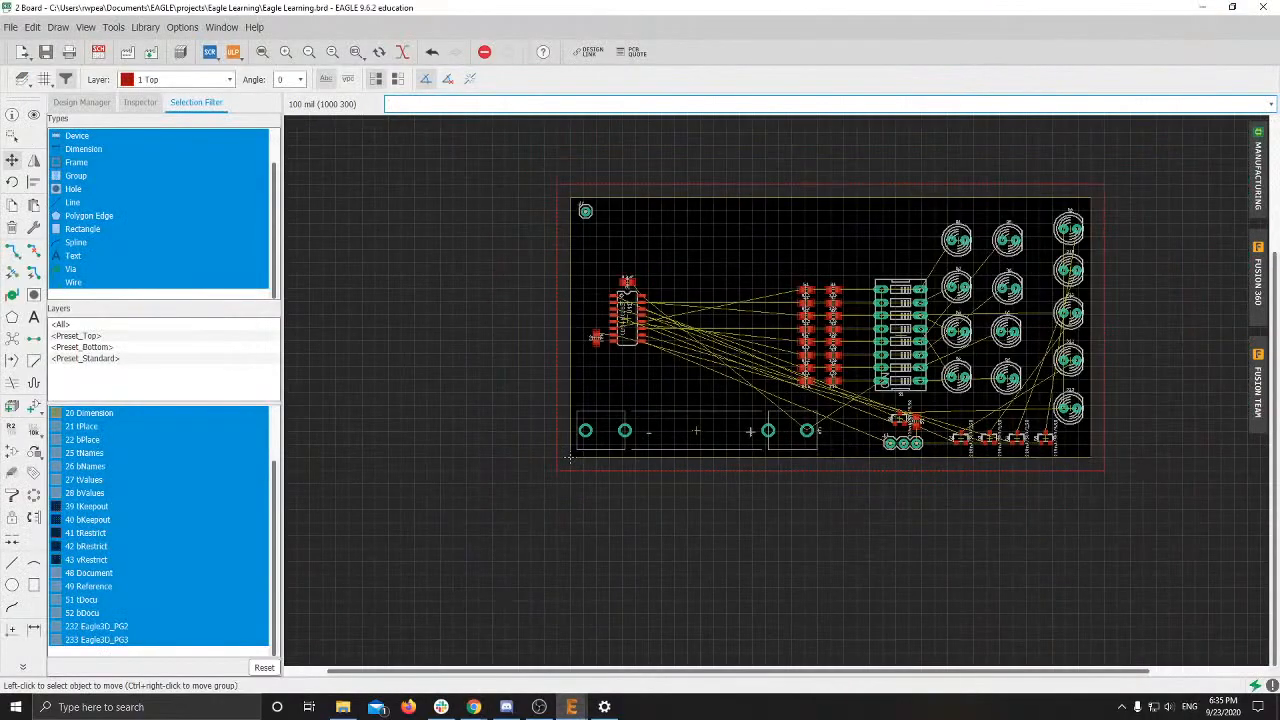
scroll(700, 419, up, 1)
middle_drag(700, 419, 656, 454)
scroll(332, 370, up, 4)
scroll(904, 351, down, 3)
middle_drag(904, 351, 540, 343)
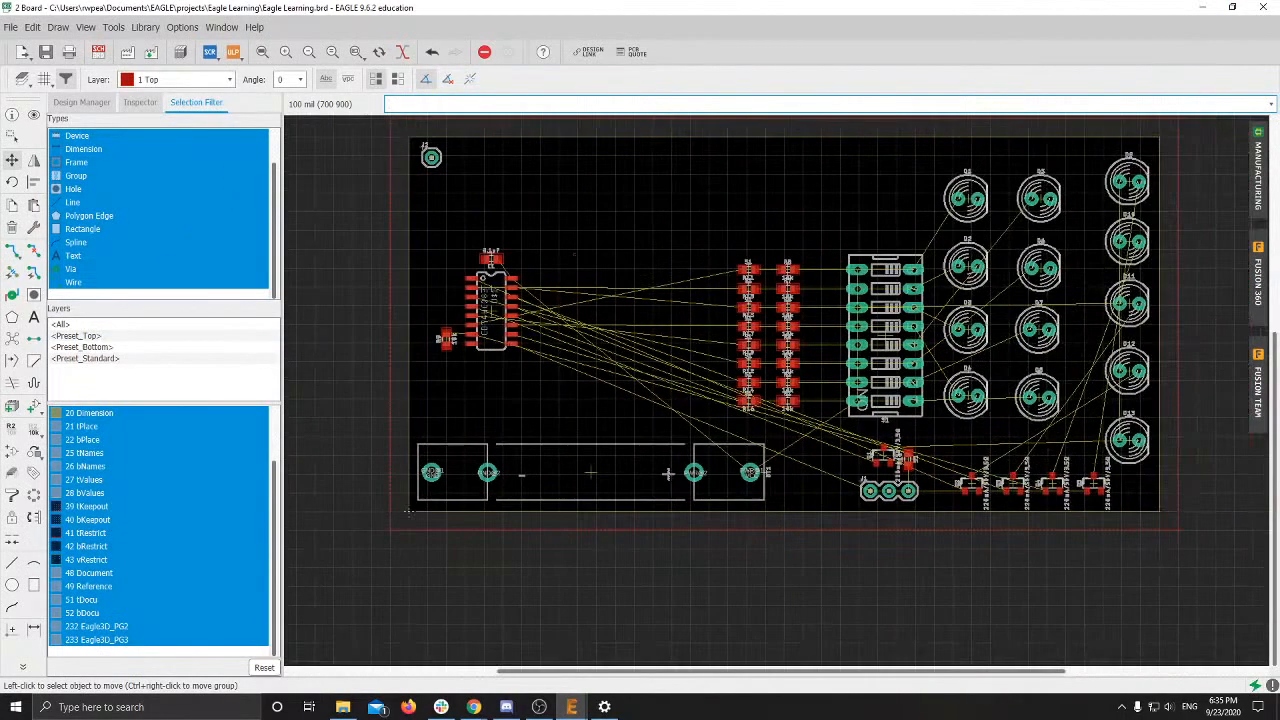
click(12, 316)
click(165, 80)
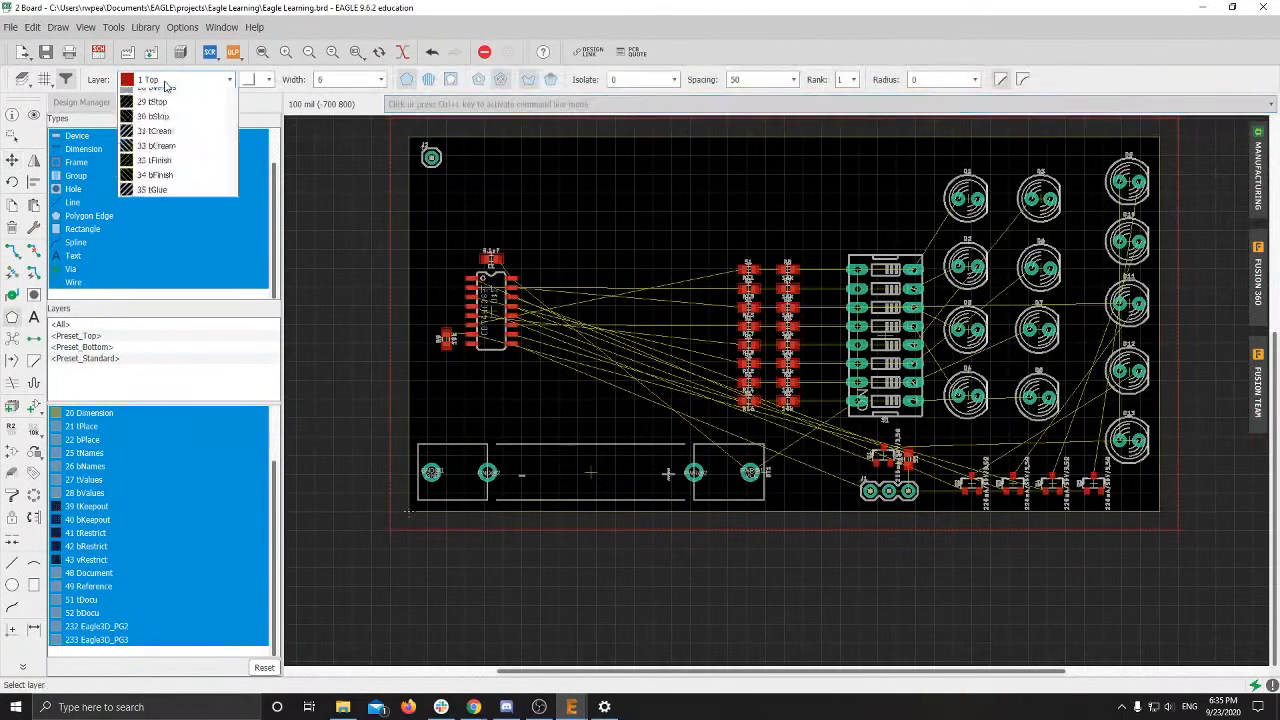
click(160, 108)
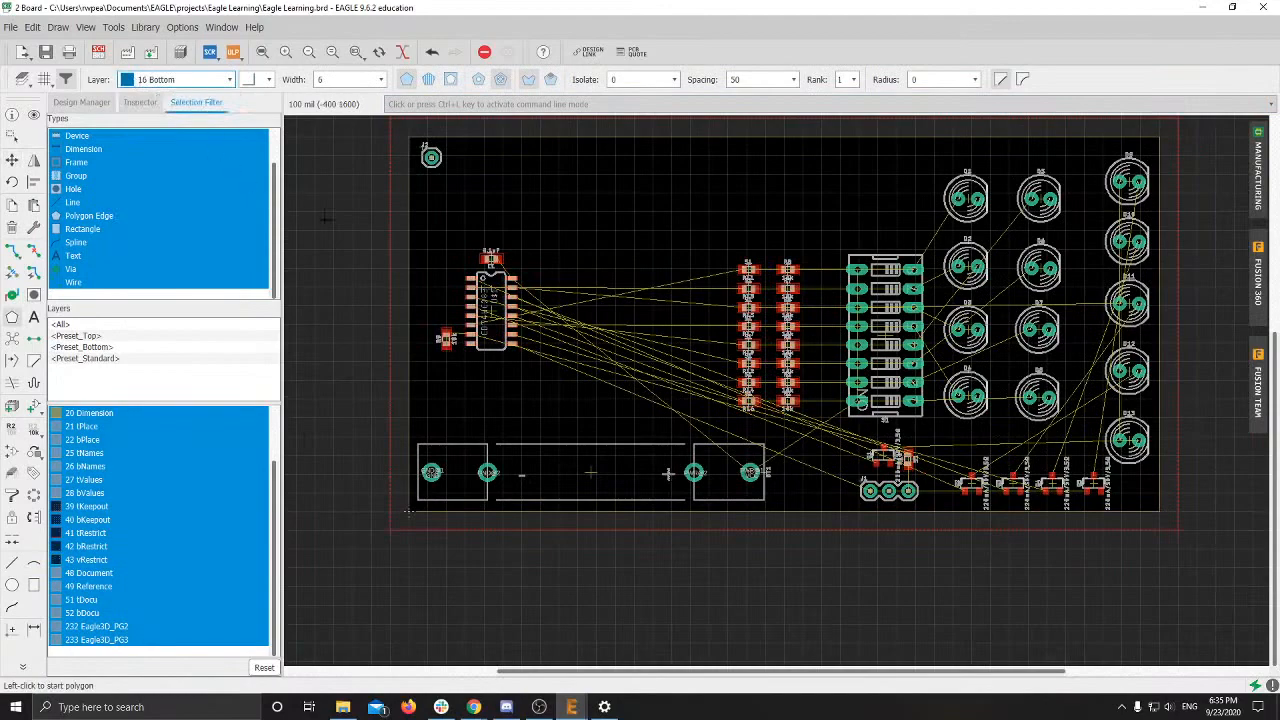
scroll(325, 217, up, 3)
middle_drag(379, 173, 385, 512)
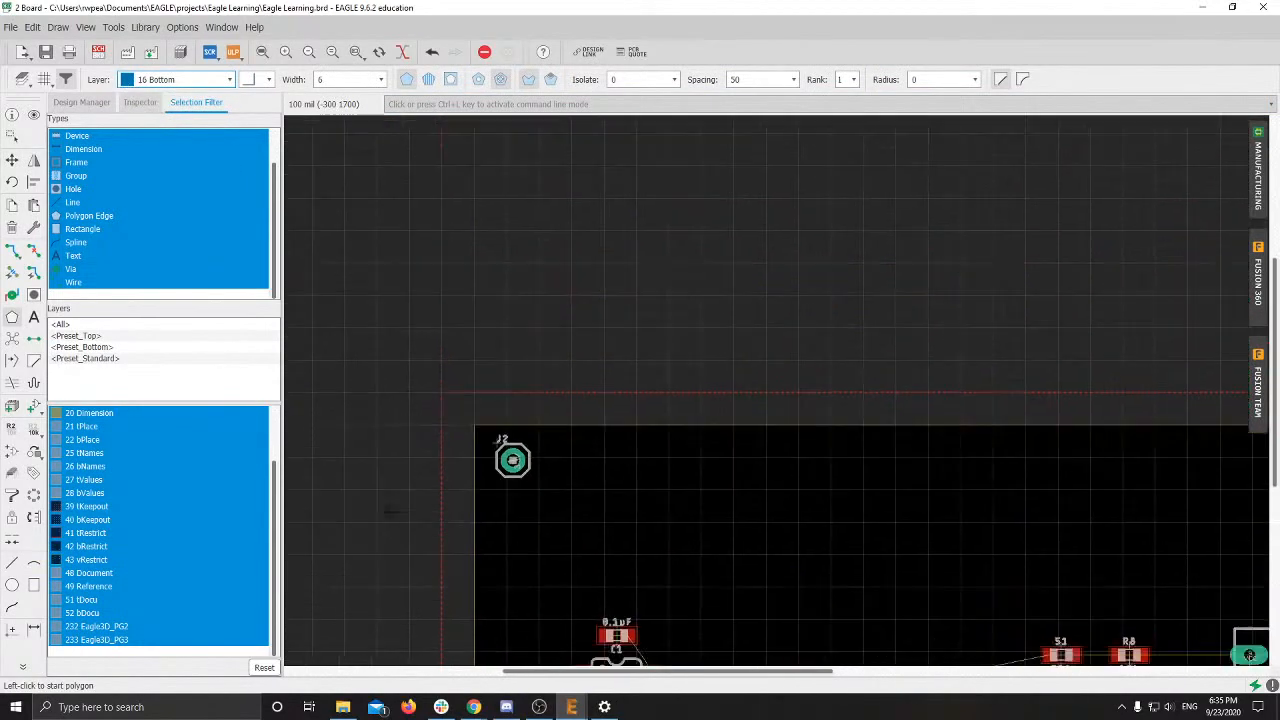
scroll(428, 418, up, 3)
click(453, 379)
Step: Draw the bottom-layer polygon's left and lower edges over the top-layer outline, placing the lower-left and lower-right corners
middle_drag(445, 640, 503, 320)
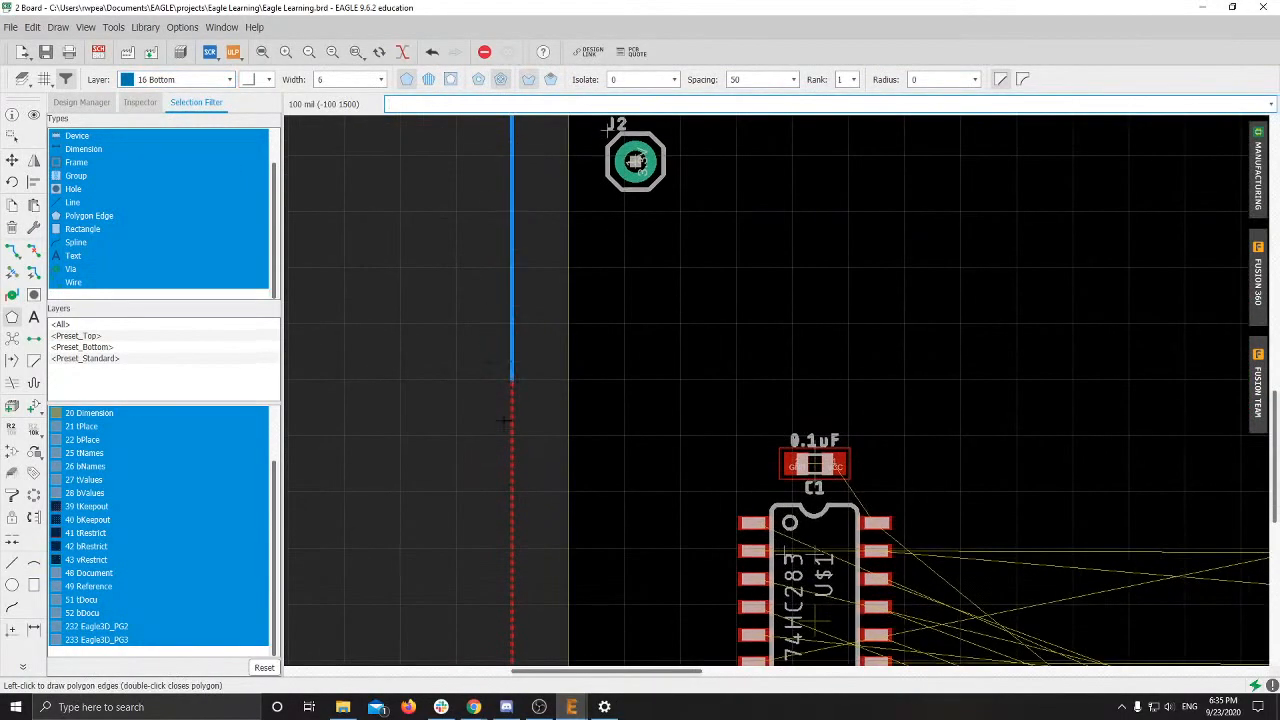
middle_drag(568, 546, 568, 325)
scroll(568, 325, down, 5)
middle_drag(589, 528, 519, 309)
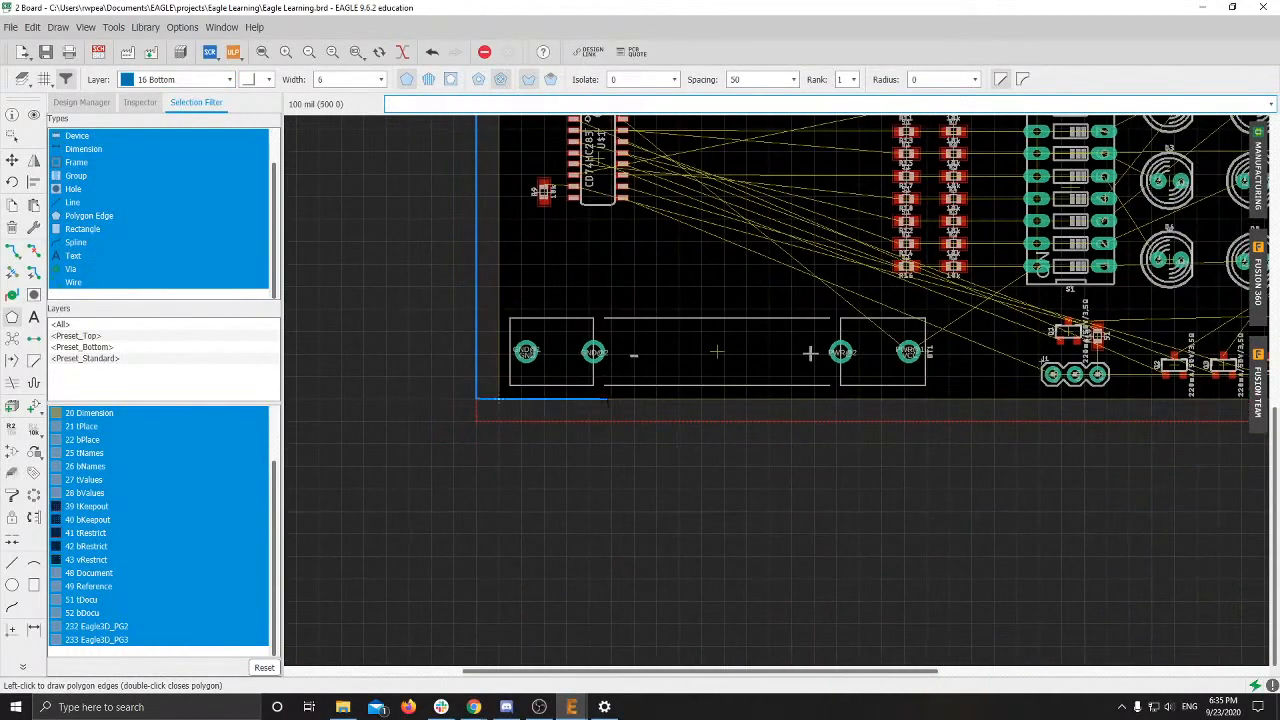
click(476, 421)
middle_drag(901, 422, 2, 425)
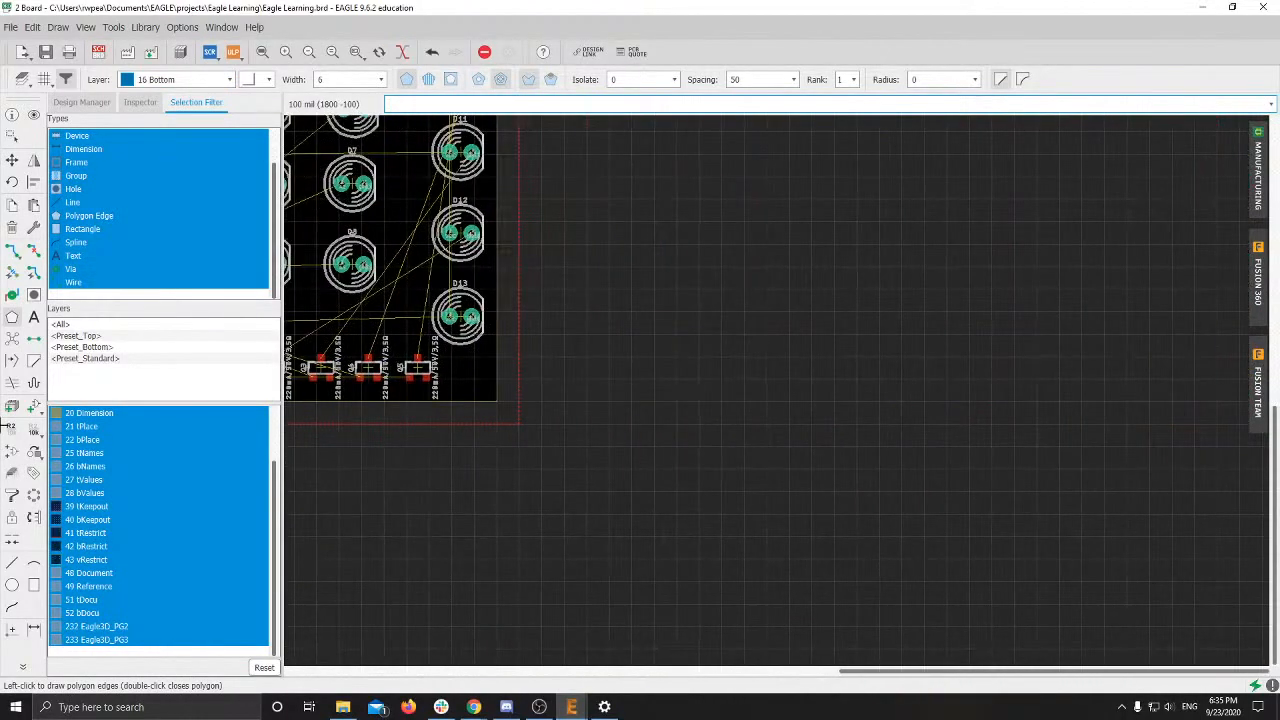
click(520, 425)
Step: Draw the polygon's right and upper edges, close it at its starting corner, and assign it the signal name GND
middle_drag(521, 208, 583, 563)
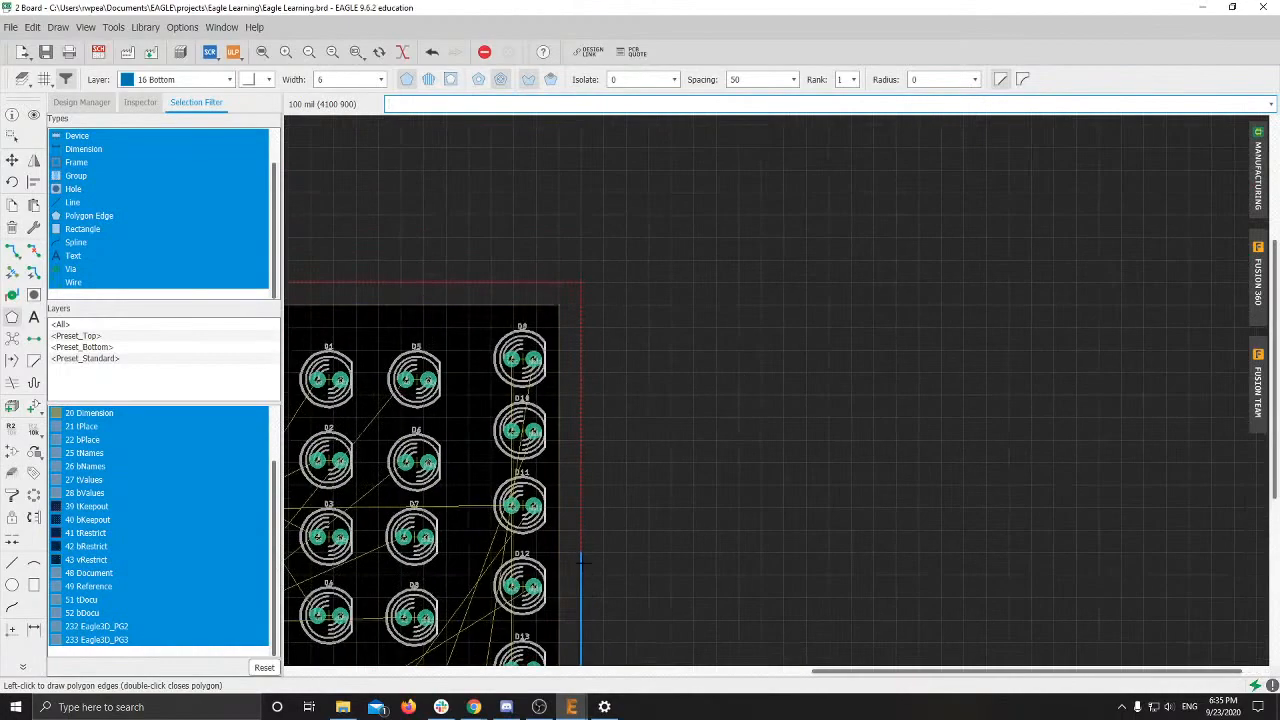
click(580, 283)
middle_drag(357, 274, 1005, 345)
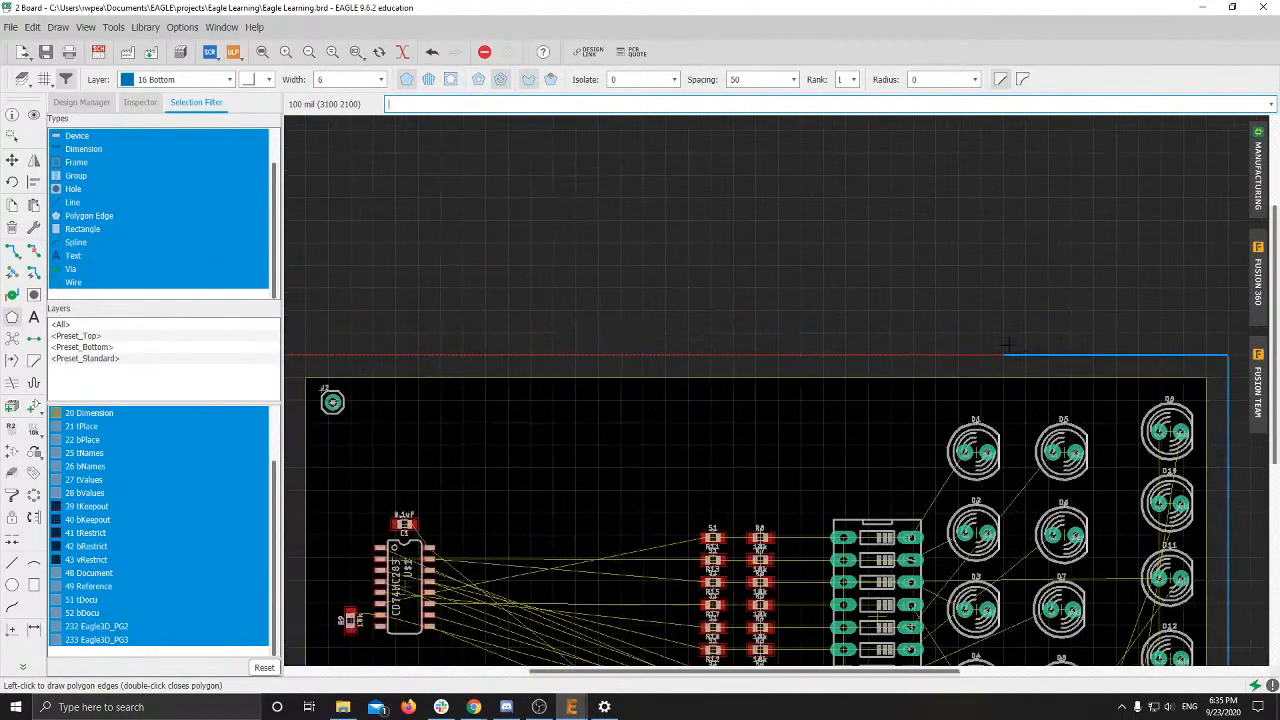
middle_drag(310, 355, 815, 368)
scroll(819, 381, up, 3)
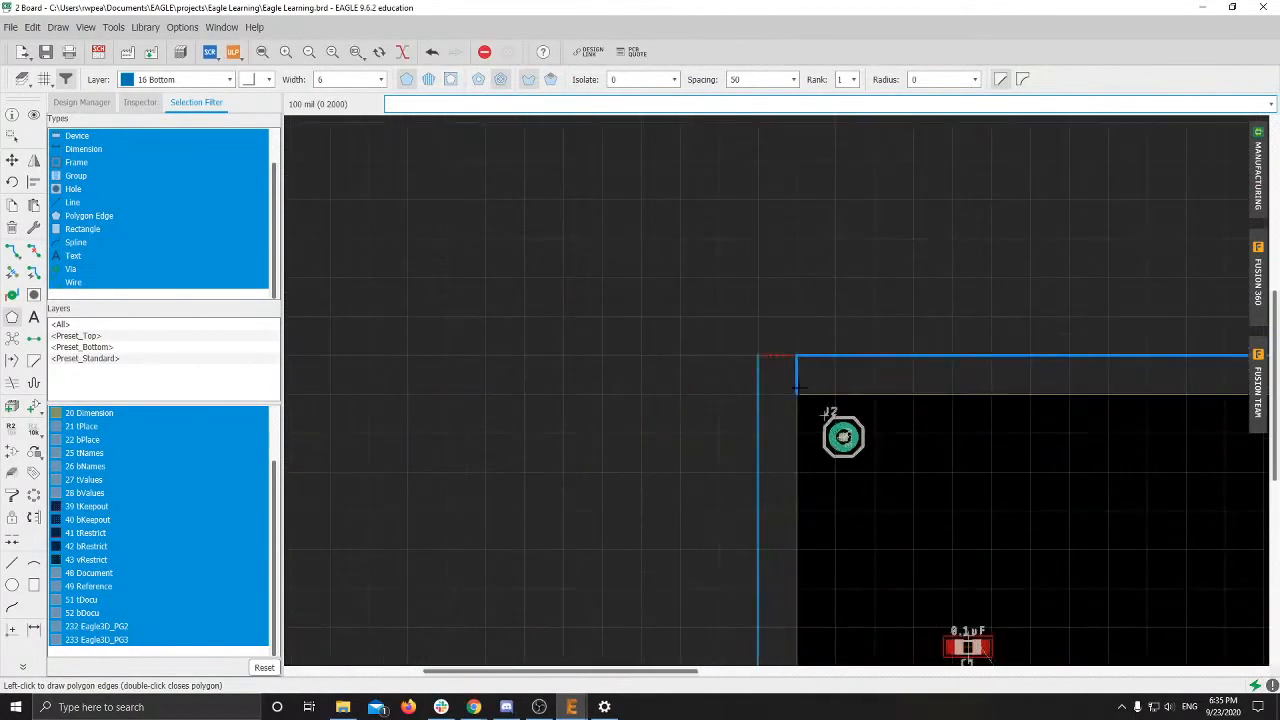
double_click(752, 352)
text(G)
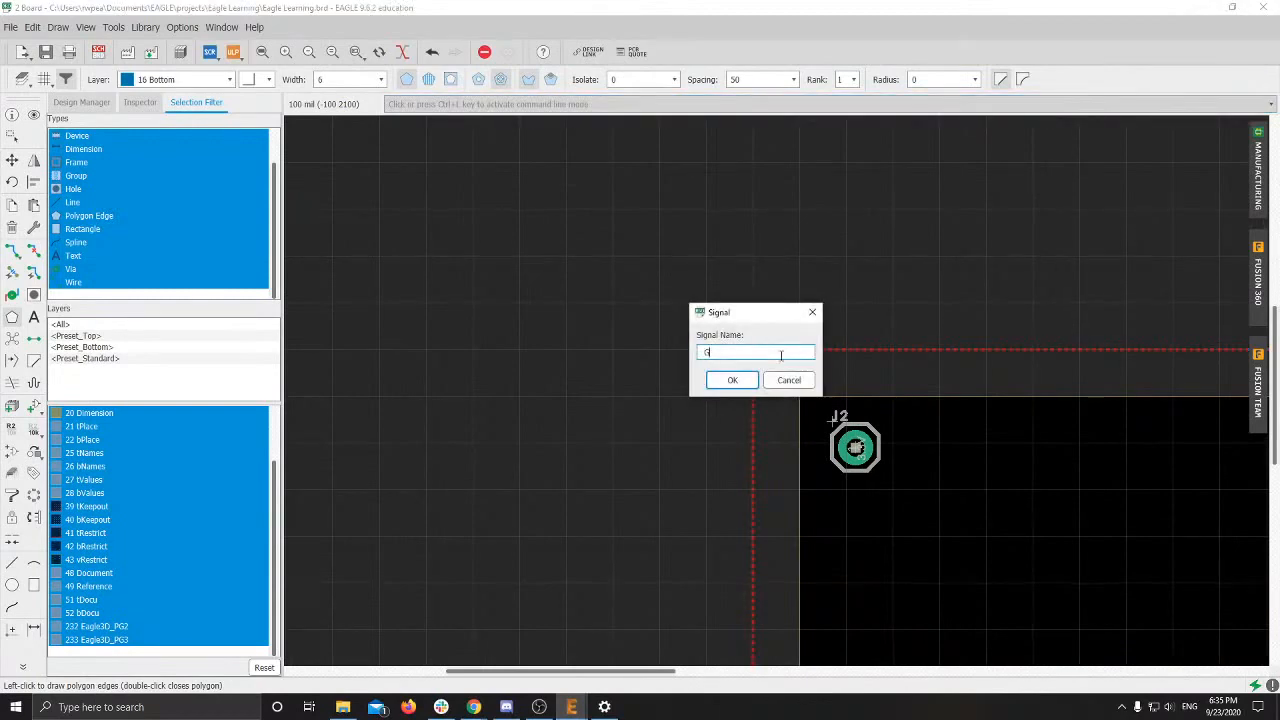
text(ND)
key(Return)
Step: Switch to the EAGLE TRAINING 2 slides in Chrome and review slide 17 on the route tool and trace widths
key(alt+Tab)
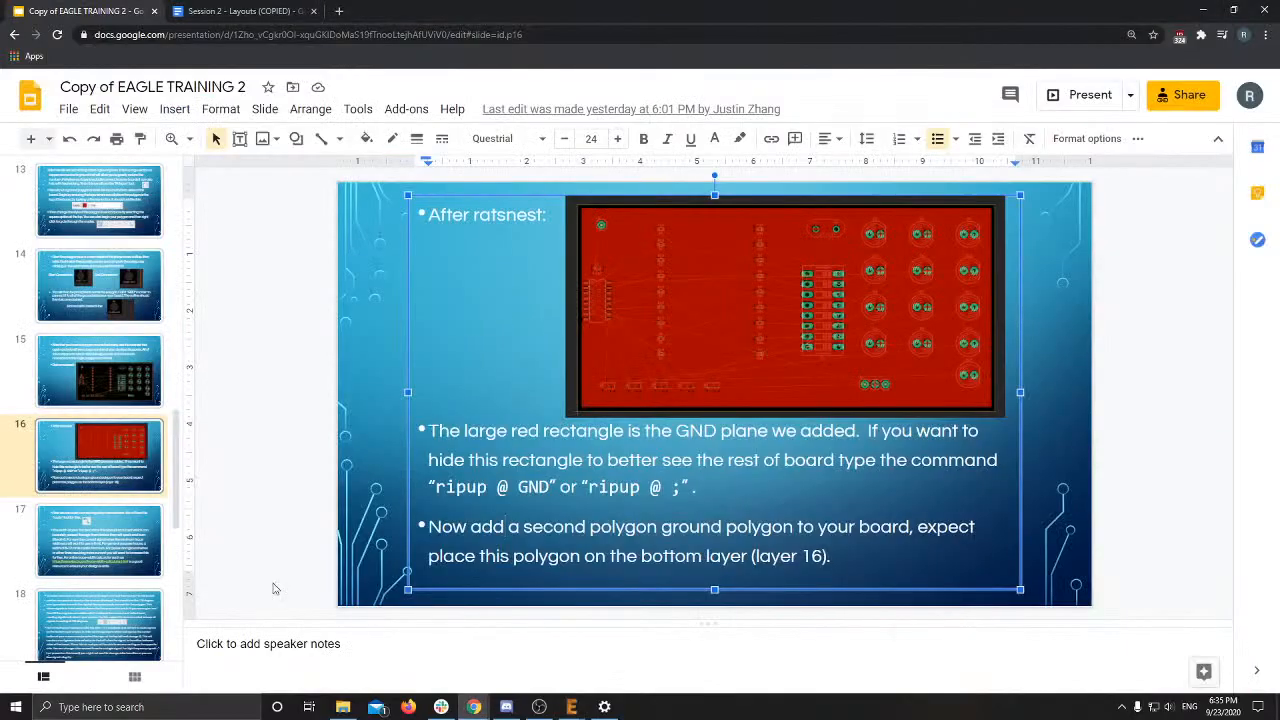
click(57, 561)
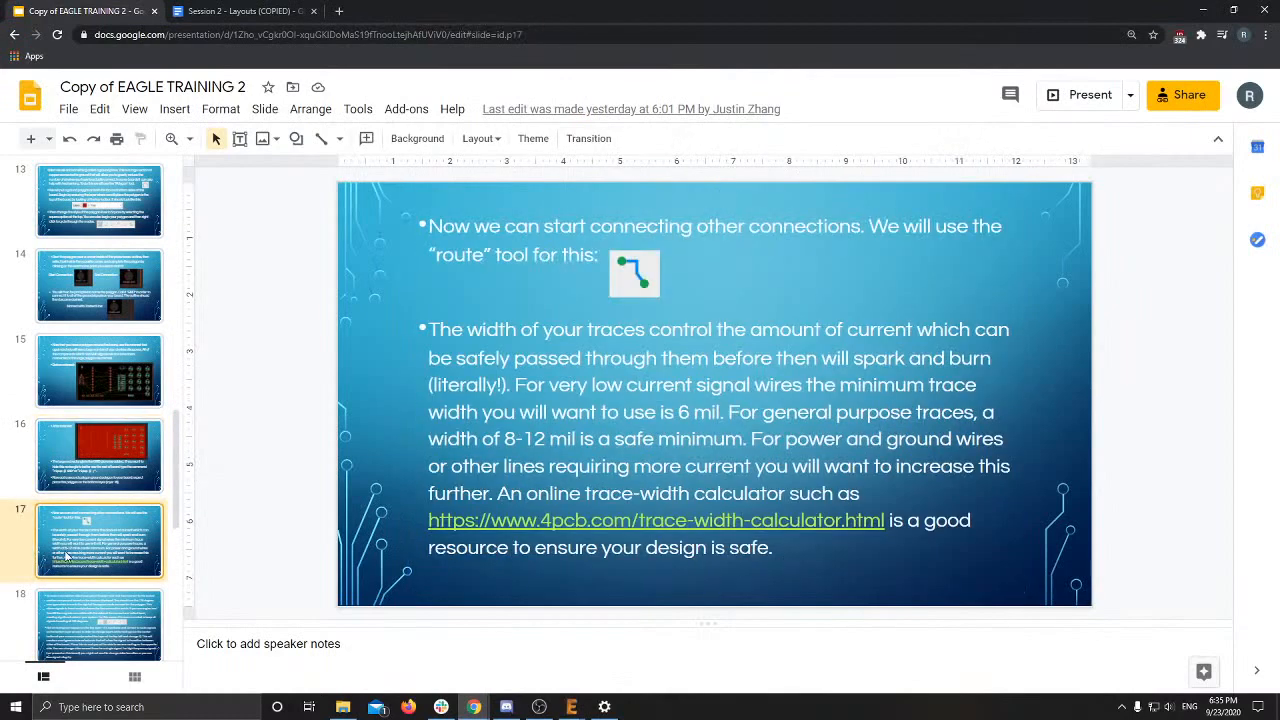
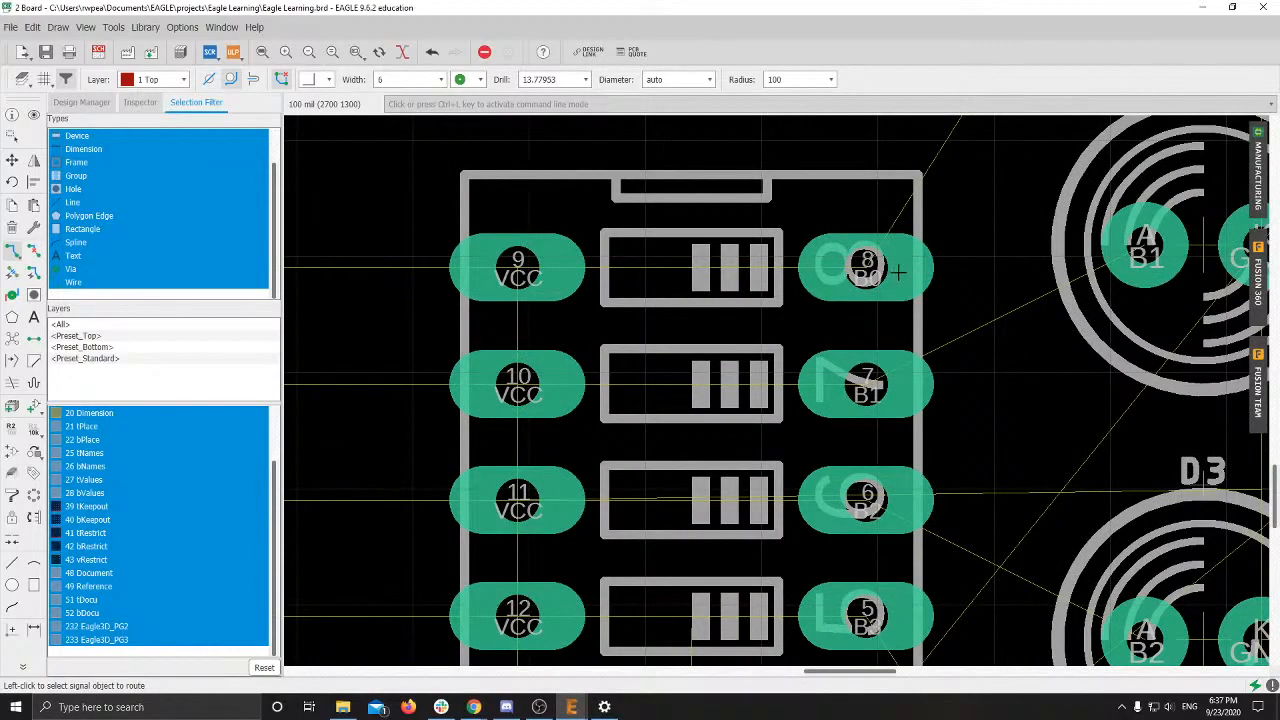
Step: Start routing signal B0 on the top layer from R11's B0 pad with a 10 mil trace width
scroll(895, 262, down, 5)
scroll(762, 290, down, 2)
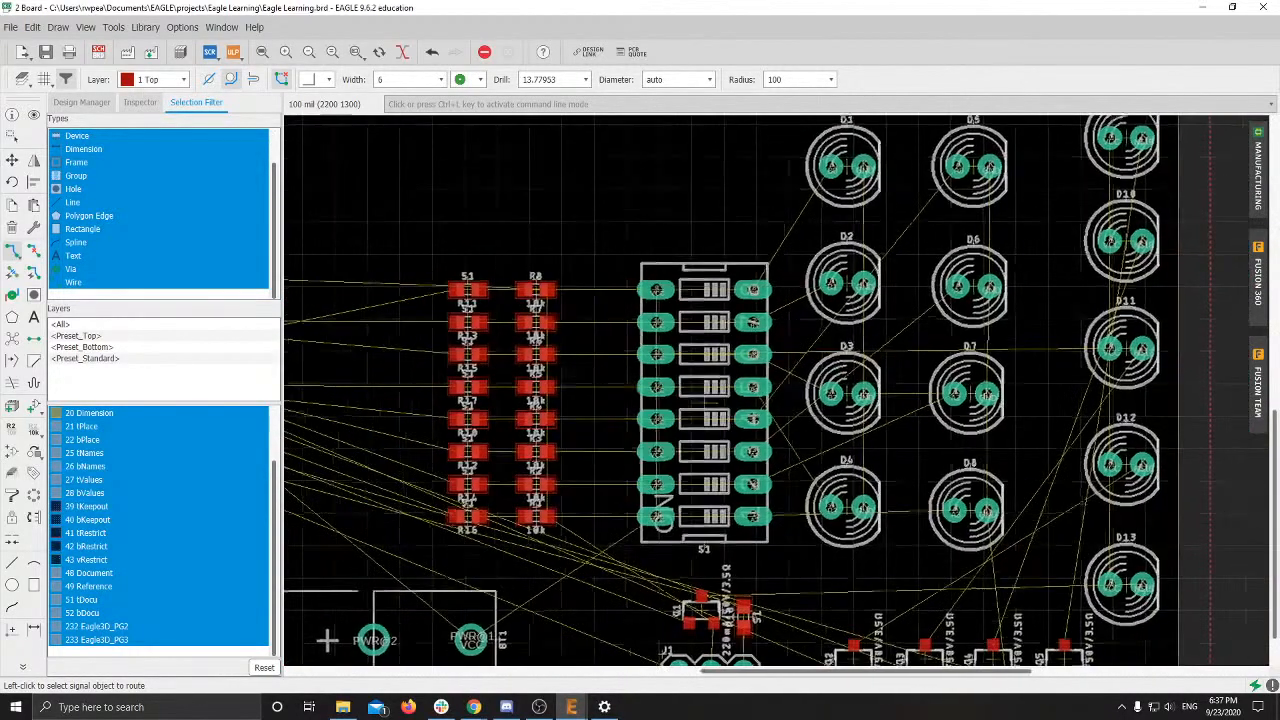
scroll(676, 281, up, 2)
middle_drag(1104, 200, 891, 231)
scroll(332, 307, up, 5)
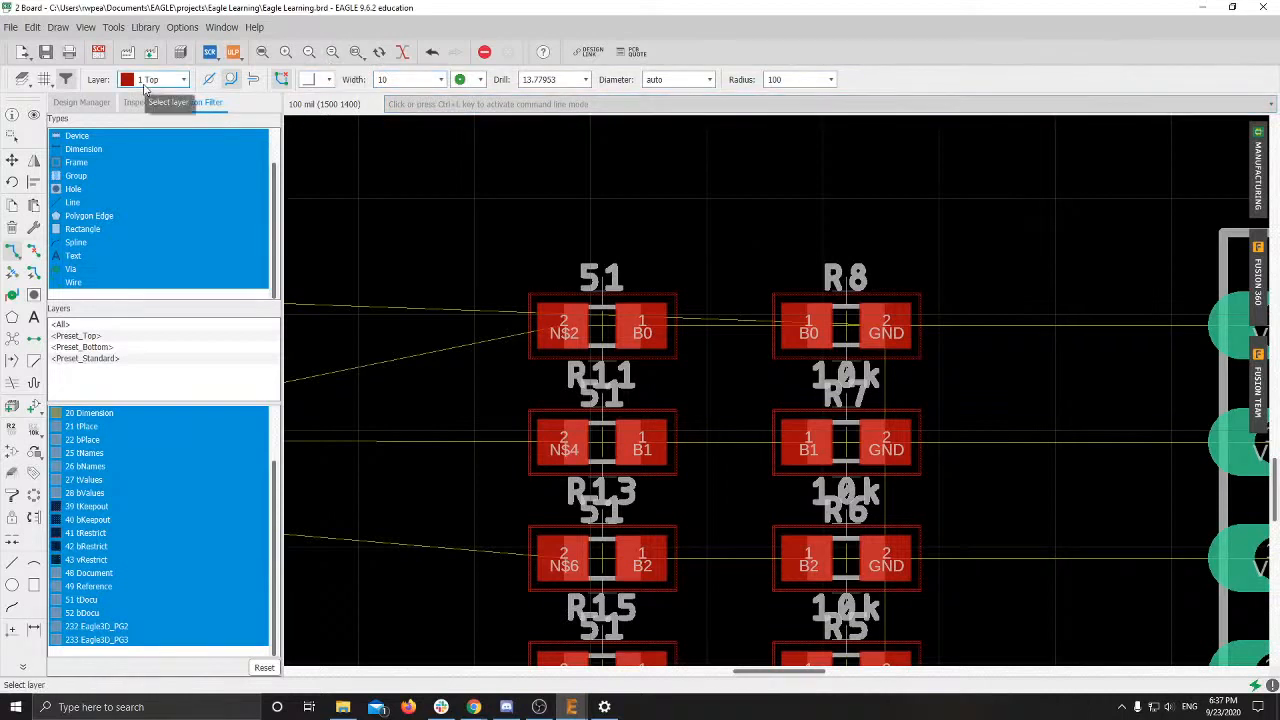
click(641, 318)
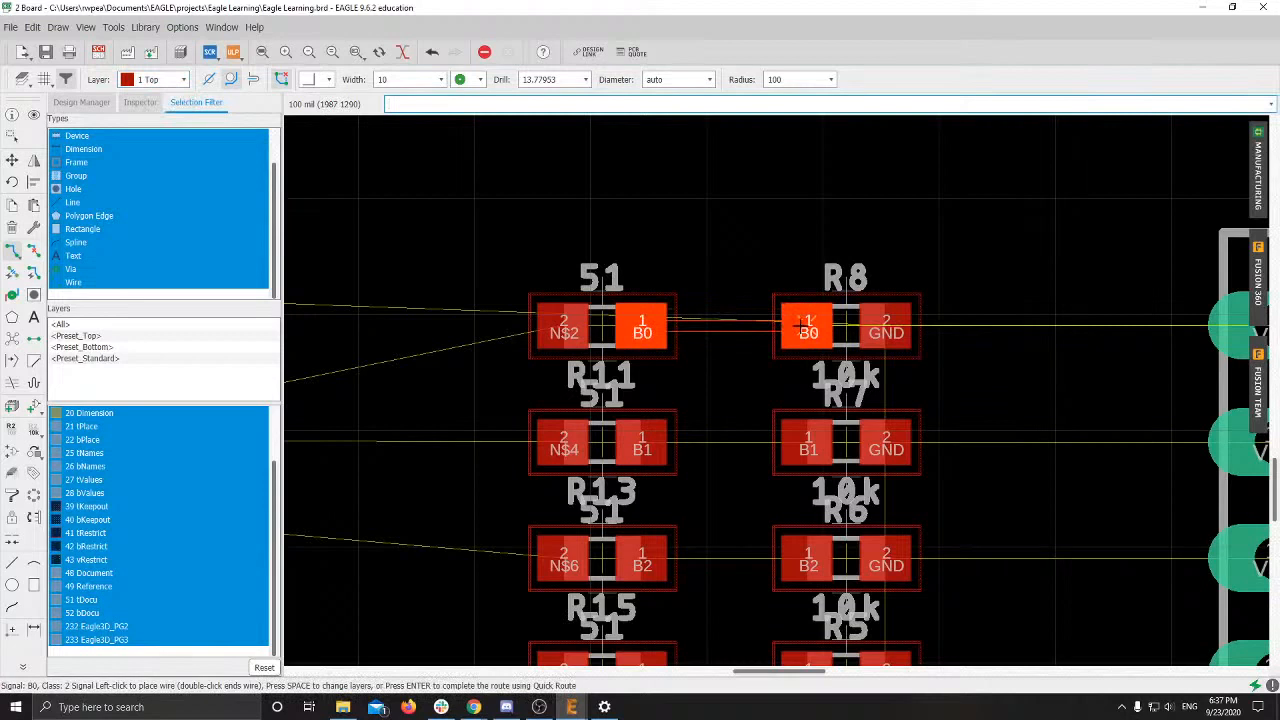
click(44, 79)
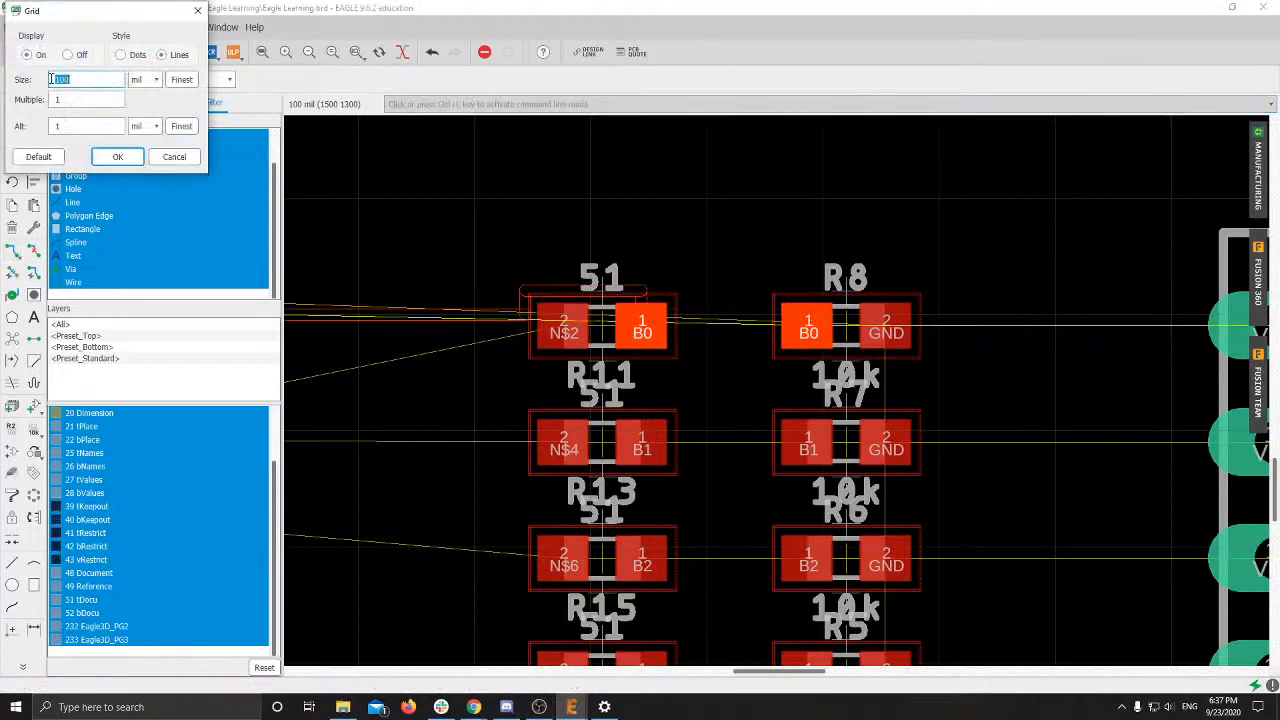
text(10)
click(174, 156)
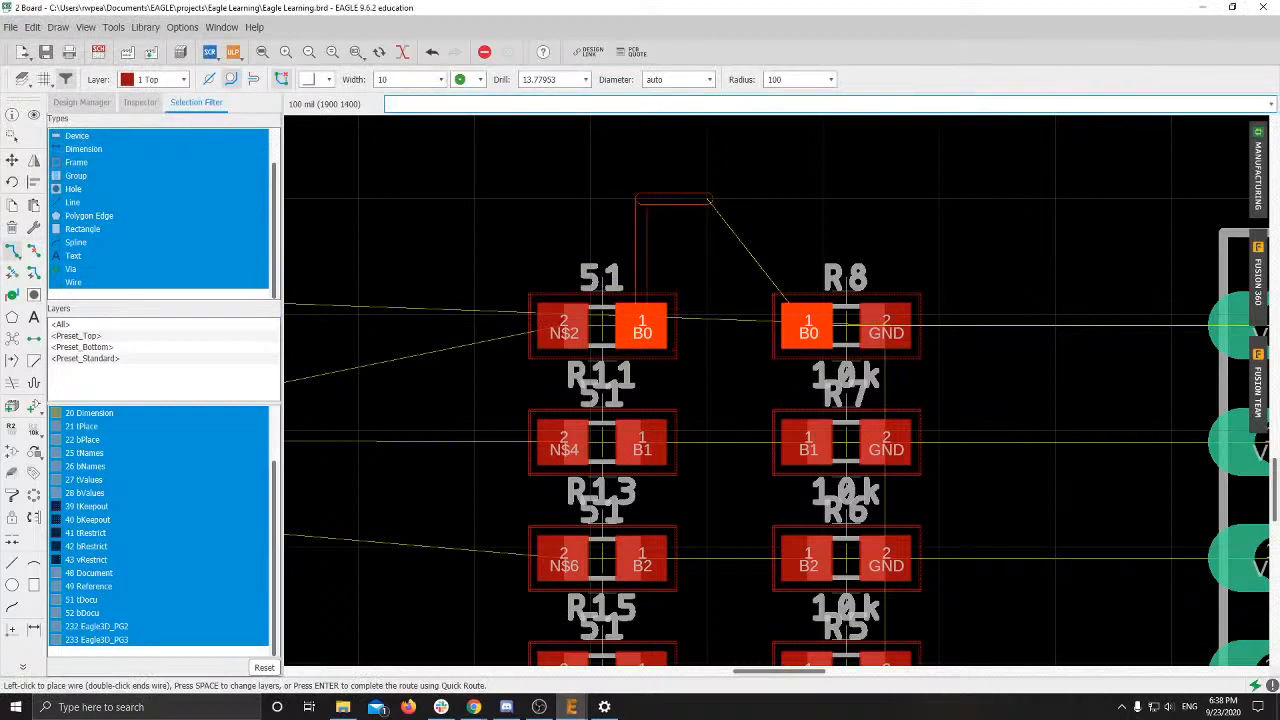
Step: Set the grid size to 10 mil and finish the B0 trace on R8's B0 pad
click(52, 81)
text(10)
key(Return)
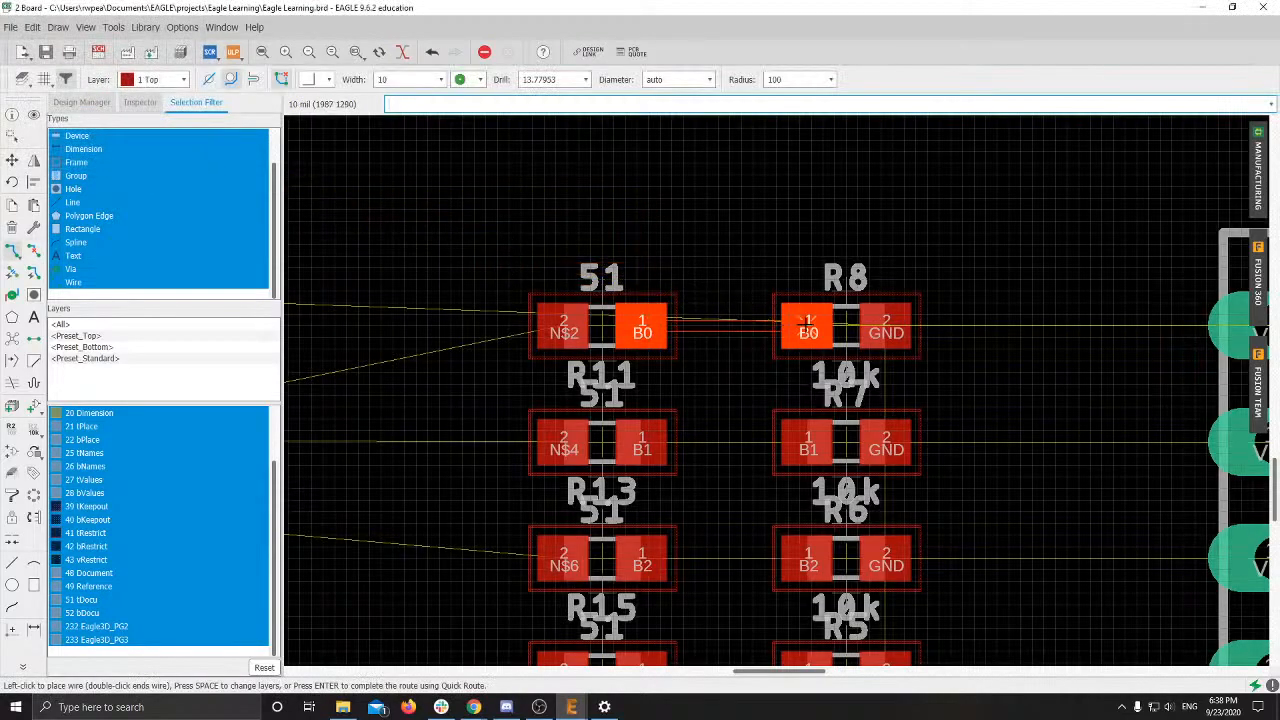
click(807, 326)
Step: Route B1 from R13 to R7 and B2 from R15 to R6 on the top layer
middle_drag(805, 328, 756, 200)
scroll(756, 200, up, 1)
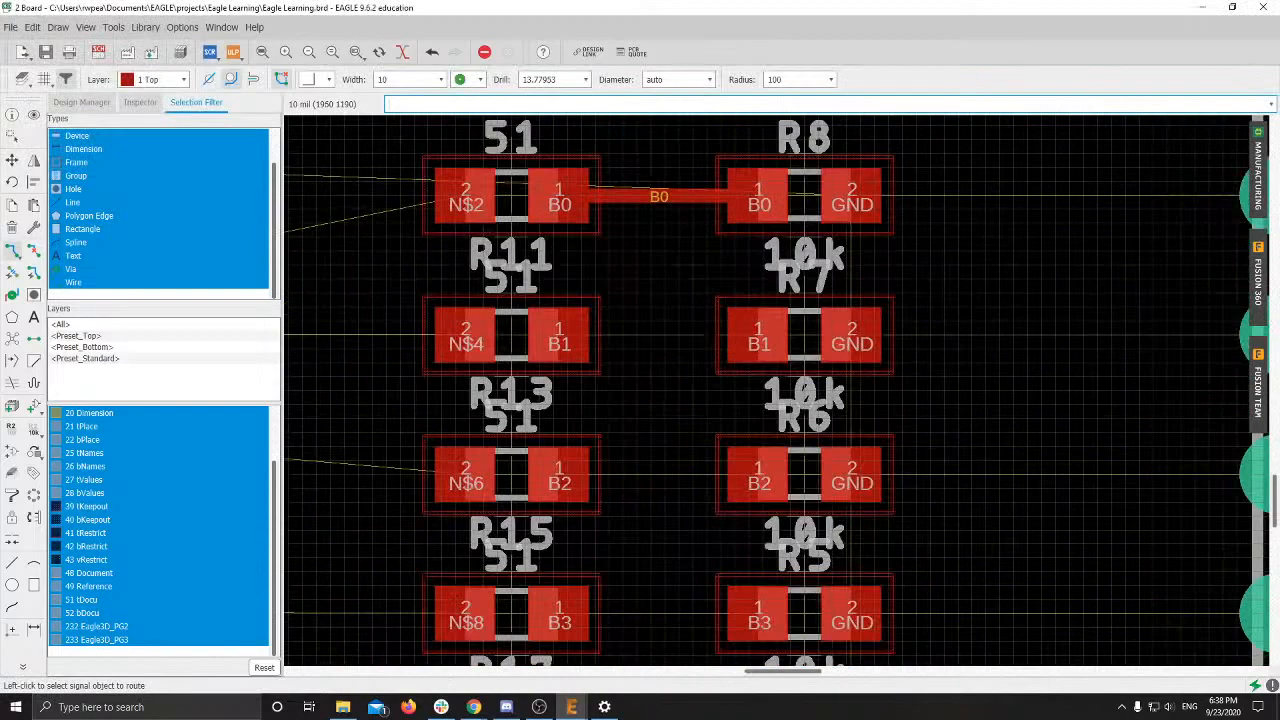
click(575, 342)
click(757, 343)
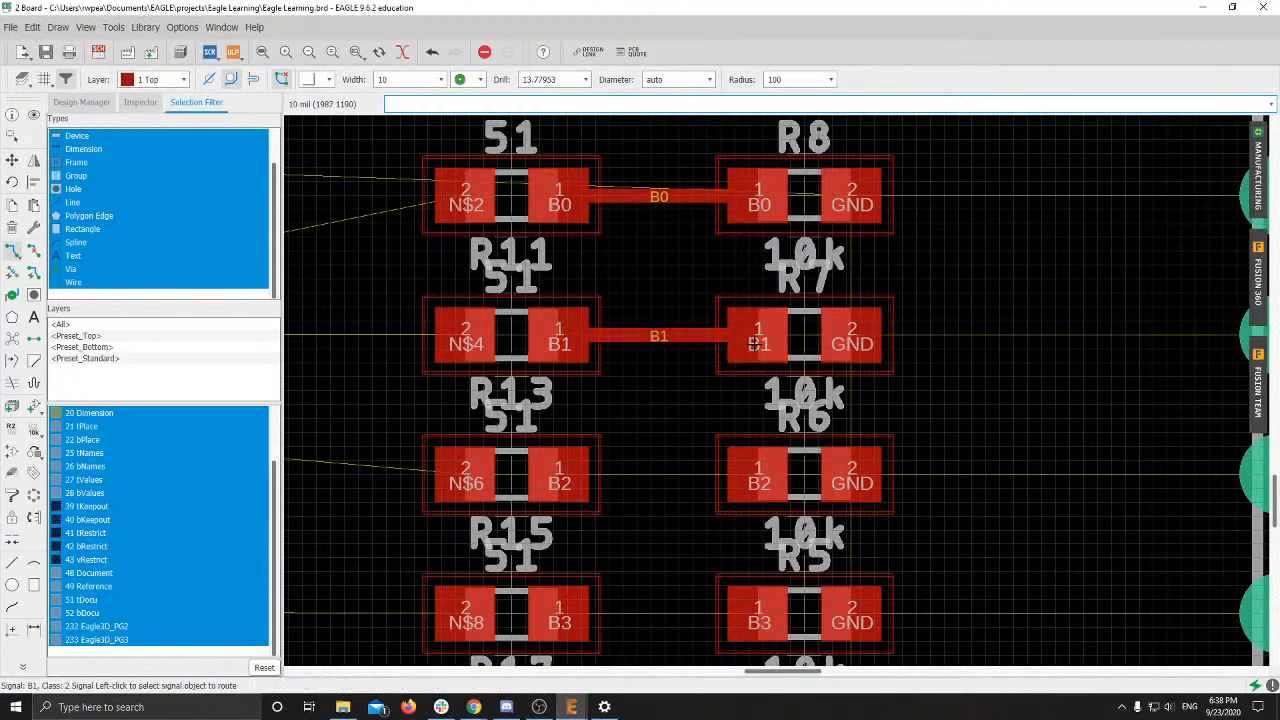
middle_drag(757, 343, 771, 240)
click(580, 364)
click(772, 372)
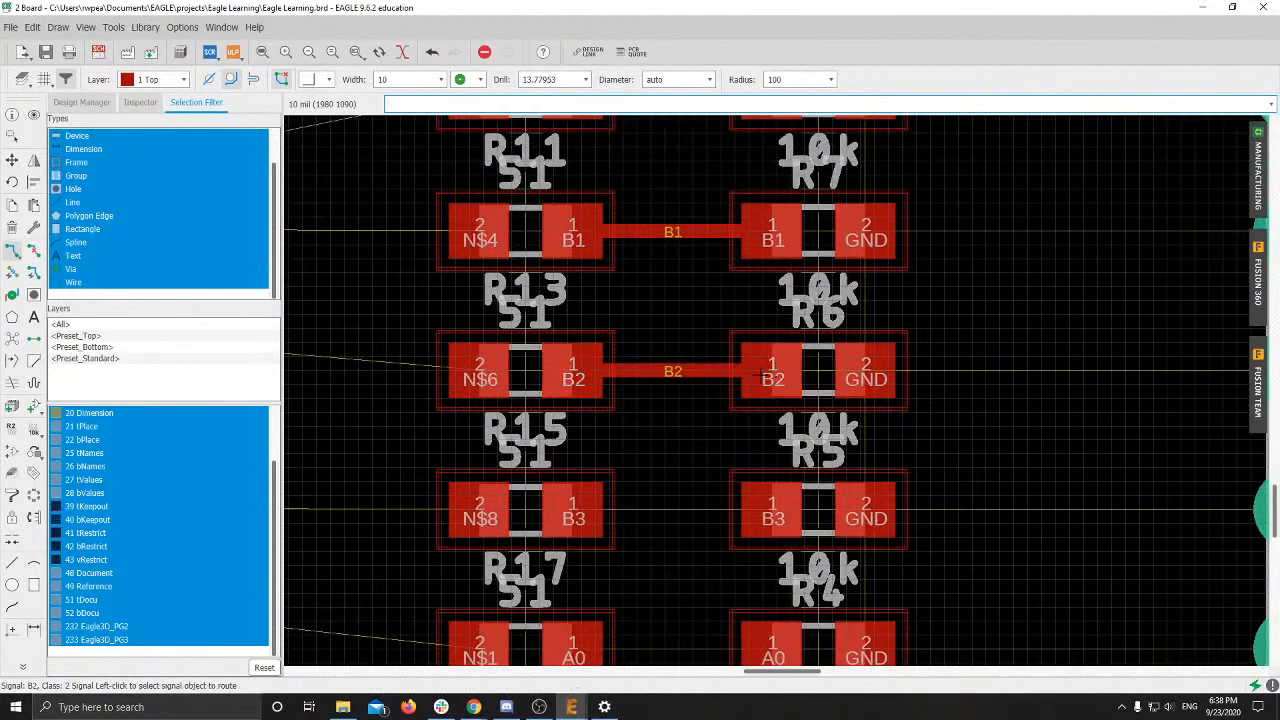
Step: Route B3 from R17 to R5 and A0 from R10 to R4 on the top layer
scroll(772, 372, down, 3)
scroll(772, 372, up, 1)
scroll(658, 382, up, 4)
click(620, 412)
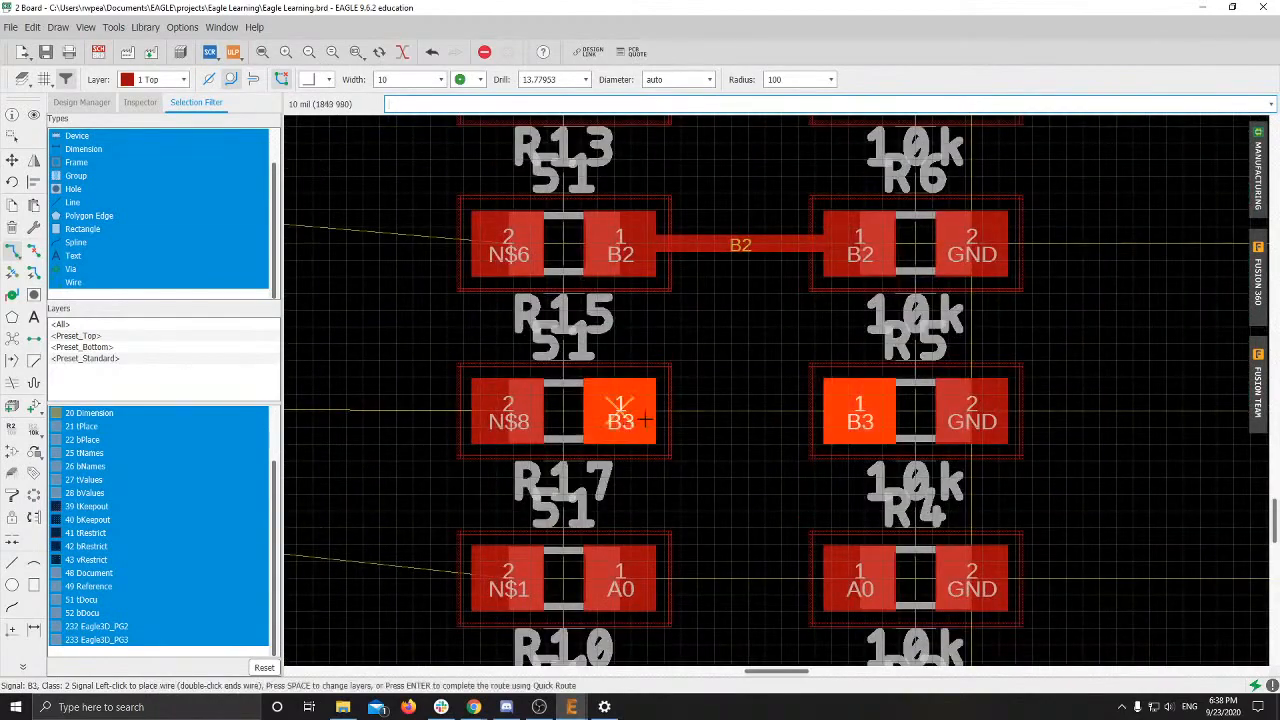
click(860, 412)
scroll(650, 570, down, 1)
middle_drag(650, 570, 618, 332)
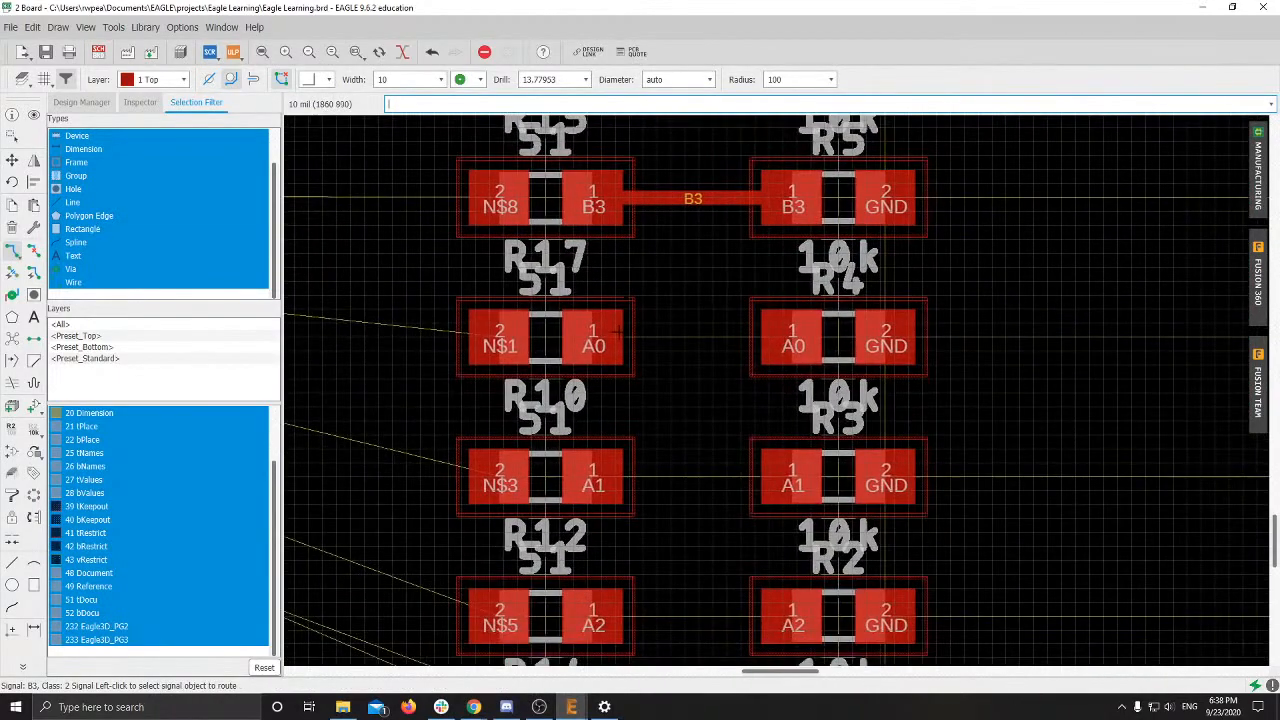
click(596, 335)
click(805, 341)
scroll(805, 341, down, 3)
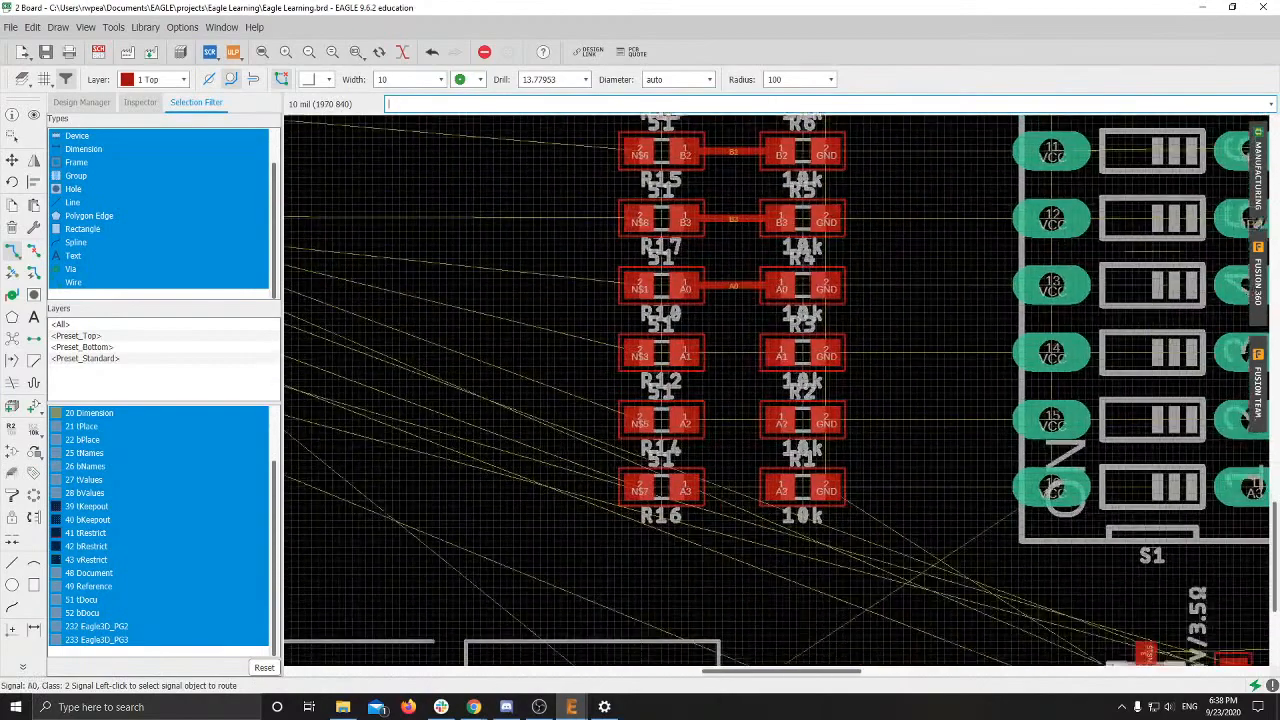
Step: Route A1 from R12 to R3, A2 from R14 to R2 and A3 from R16 to R1 on the top layer
scroll(630, 370, up, 2)
click(630, 372)
click(790, 376)
middle_drag(790, 376, 800, 218)
click(638, 336)
click(805, 336)
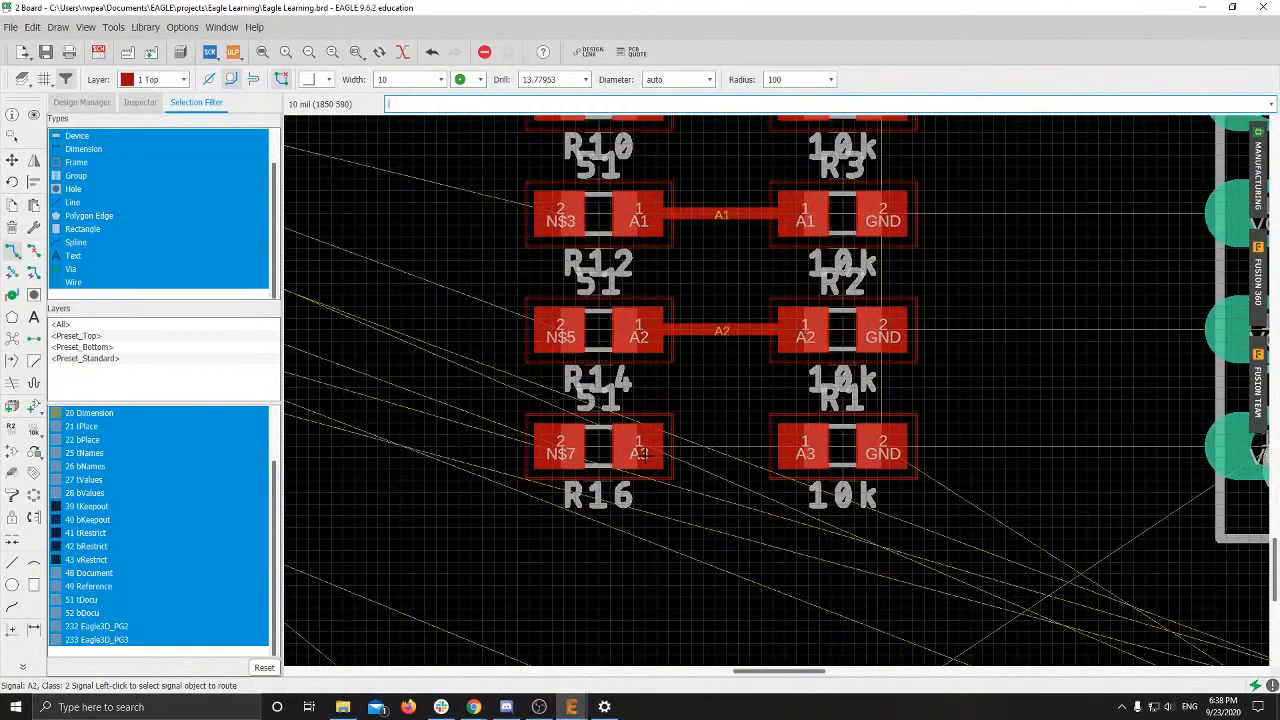
click(640, 453)
click(805, 453)
middle_drag(805, 453, 630, 494)
Step: Examine the unrouted airwires between the 10k resistors' GND pads and the pads of switch S1
scroll(609, 423, down, 2)
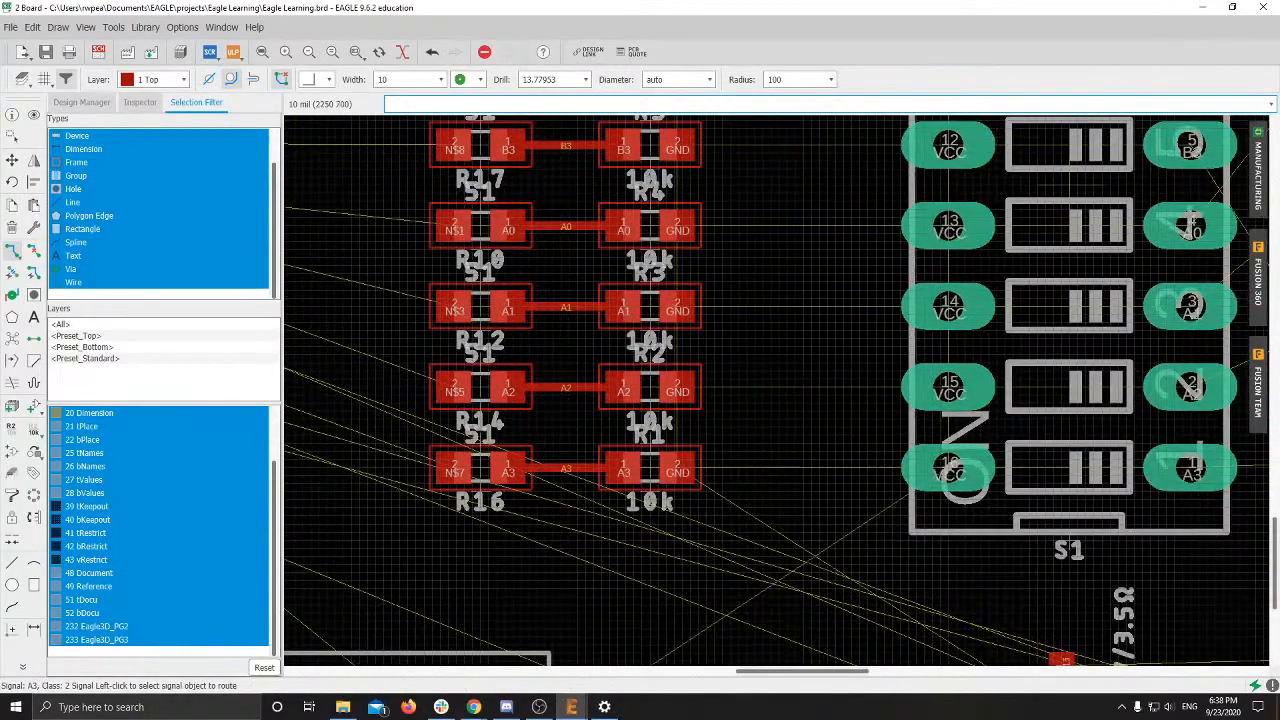
middle_drag(660, 420, 595, 448)
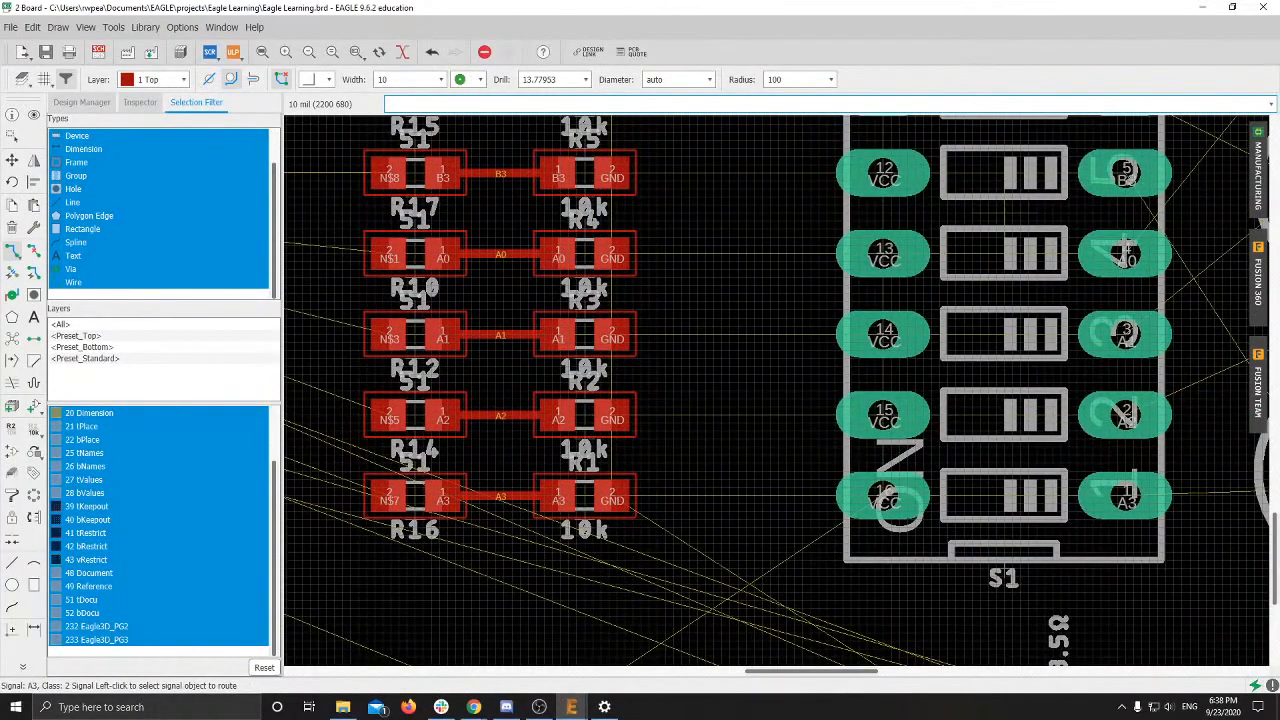
middle_drag(834, 328, 788, 498)
middle_drag(683, 175, 671, 329)
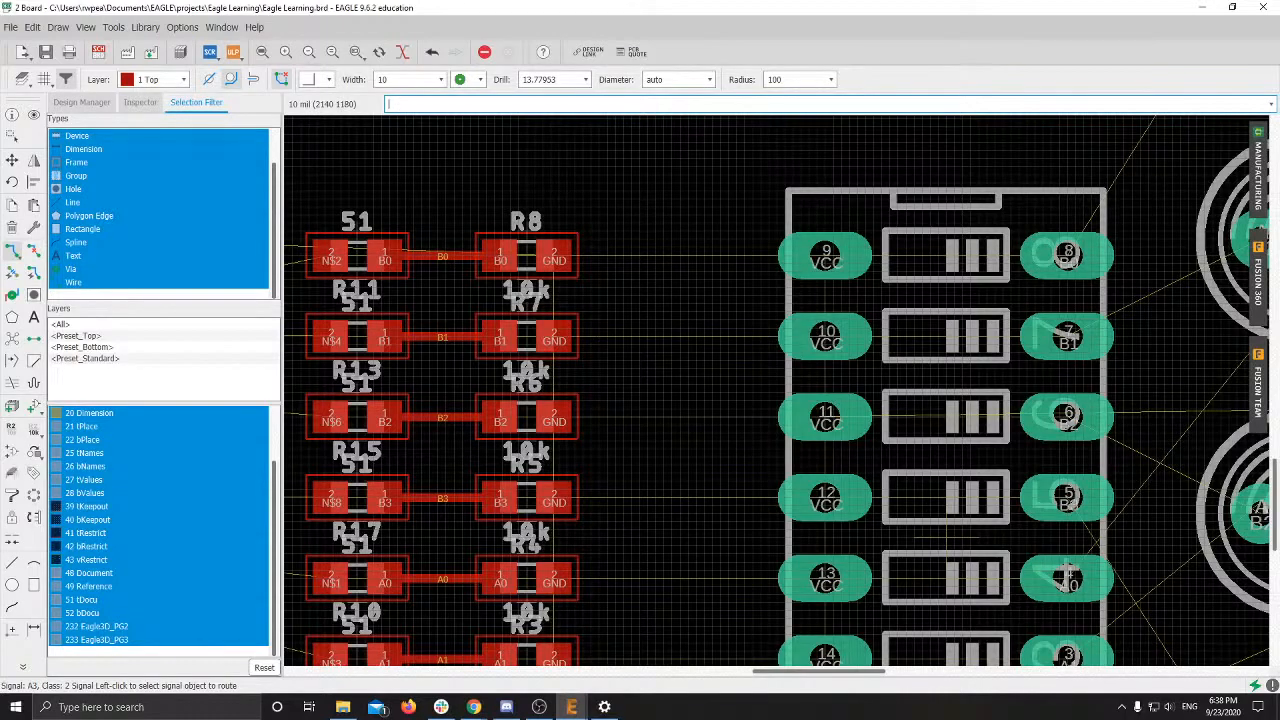
scroll(651, 362, up, 3)
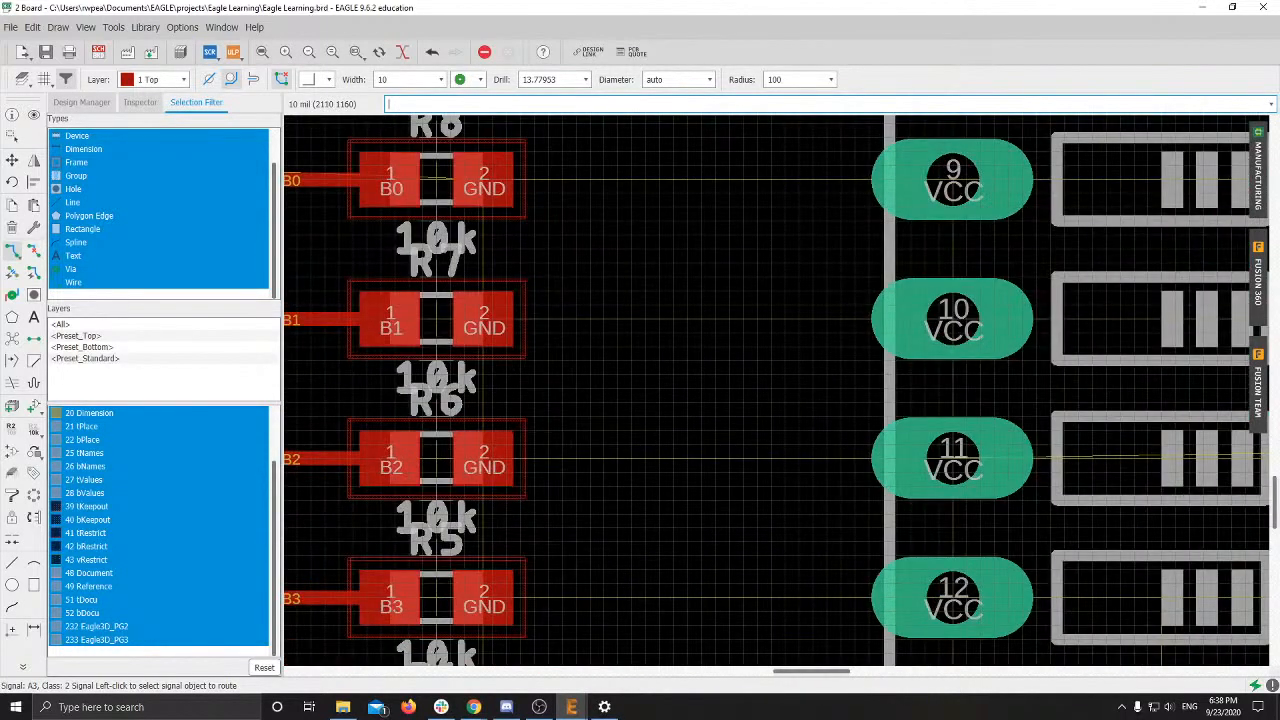
middle_drag(460, 175, 488, 277)
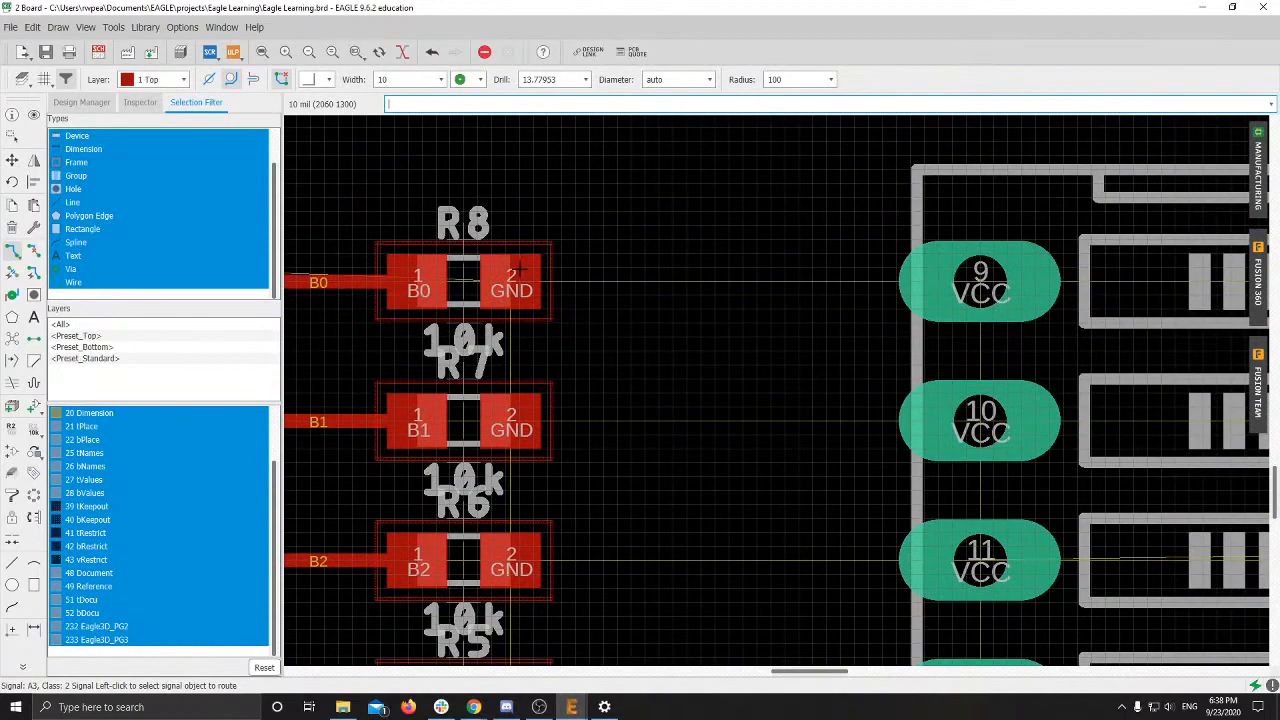
scroll(520, 269, down, 4)
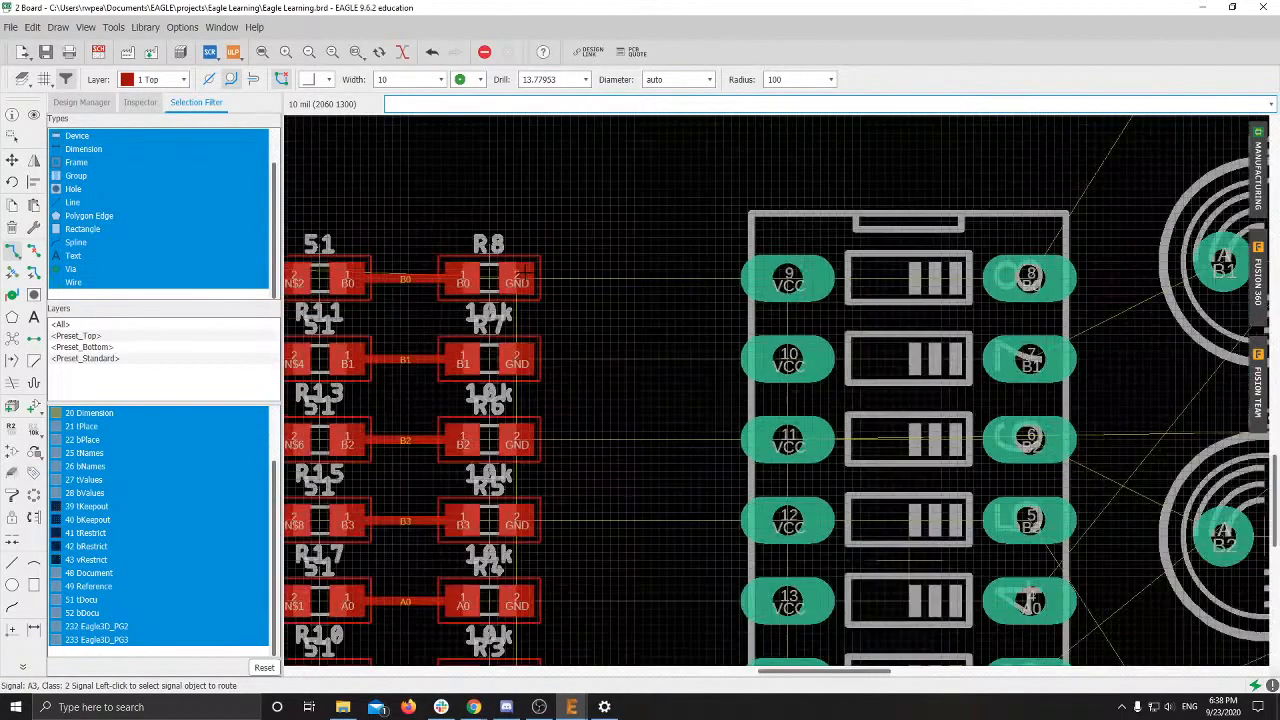
middle_drag(748, 332, 767, 399)
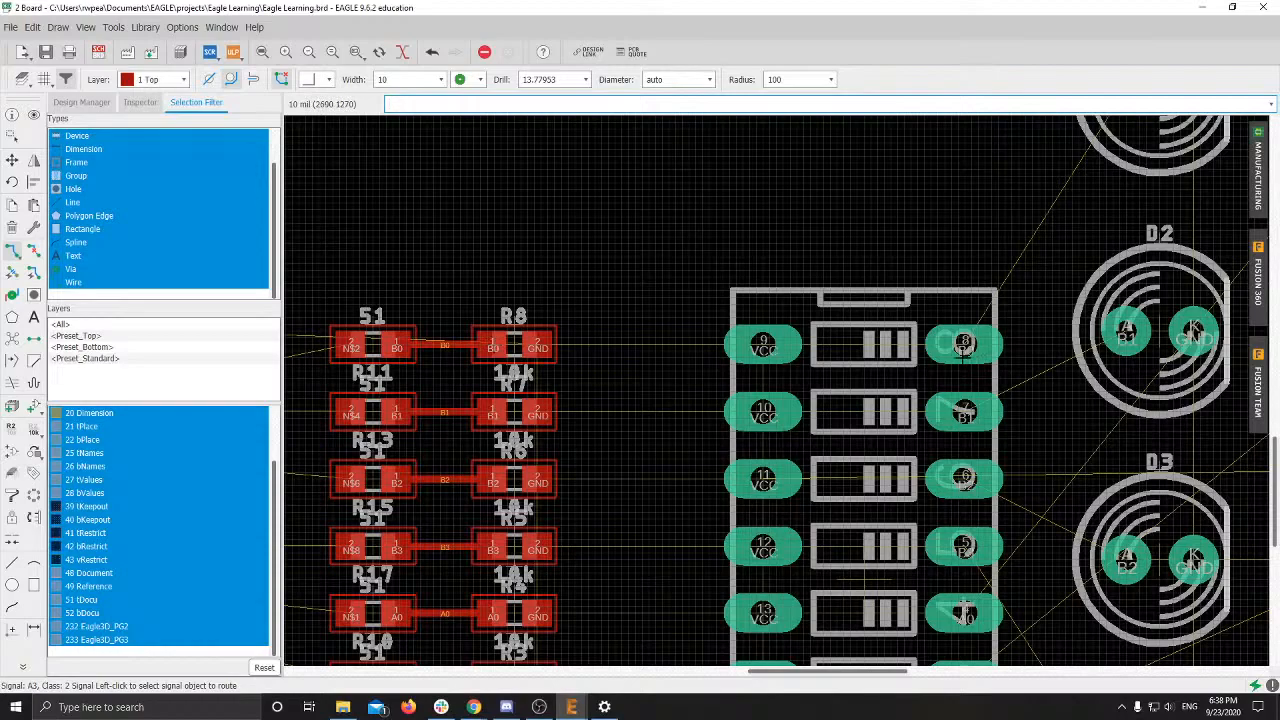
scroll(965, 345, up, 3)
scroll(912, 395, up, 1)
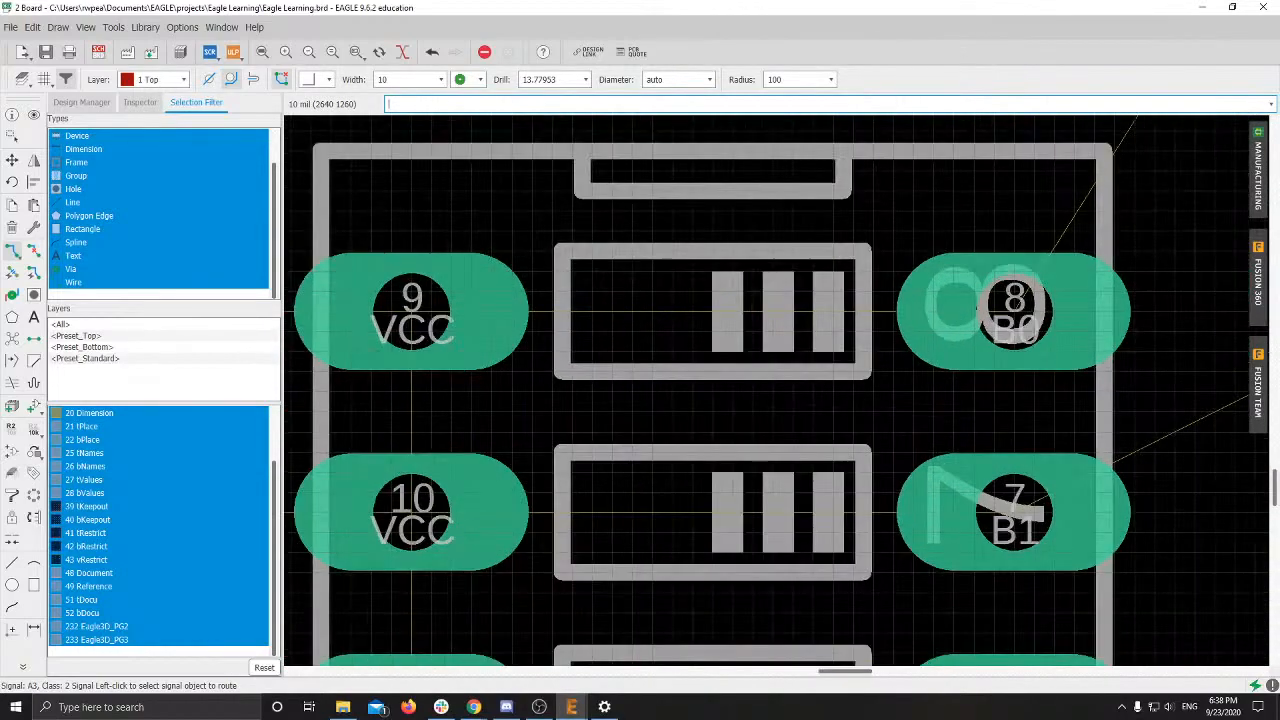
scroll(880, 373, down, 4)
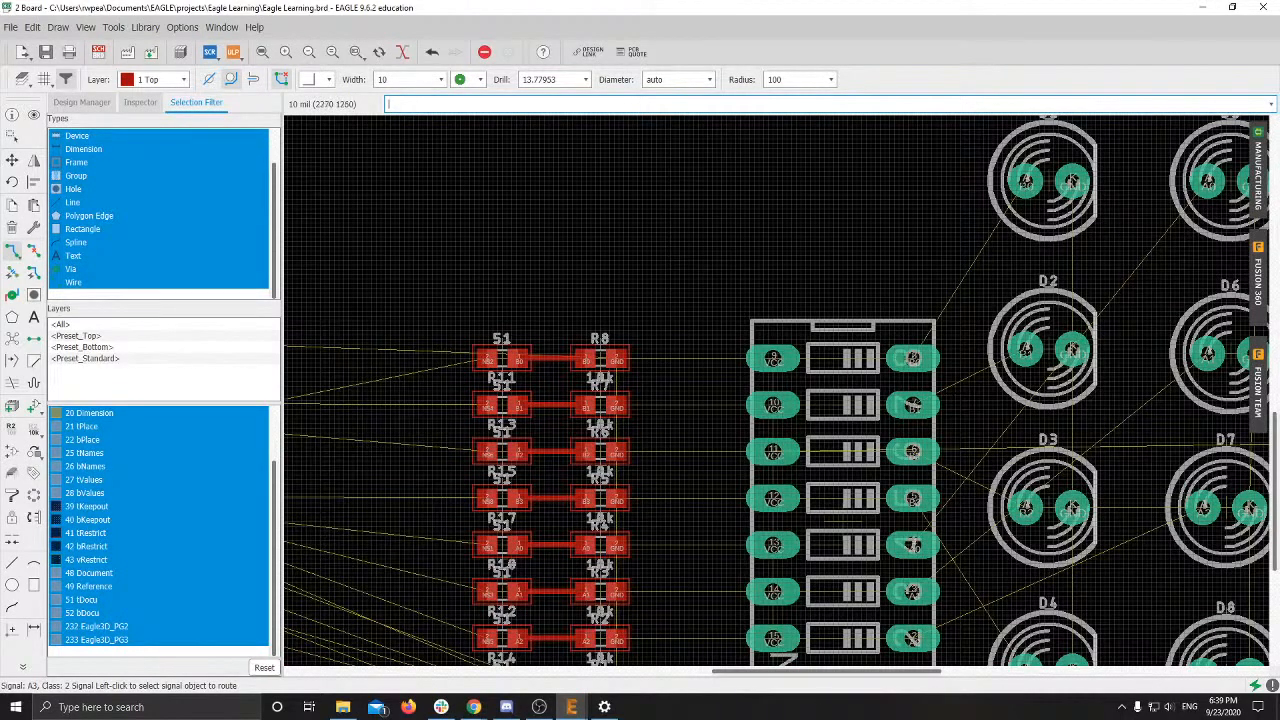
Step: Start routing GND from R8's GND pad and set the wire bend style to 45-degree corners
click(616, 360)
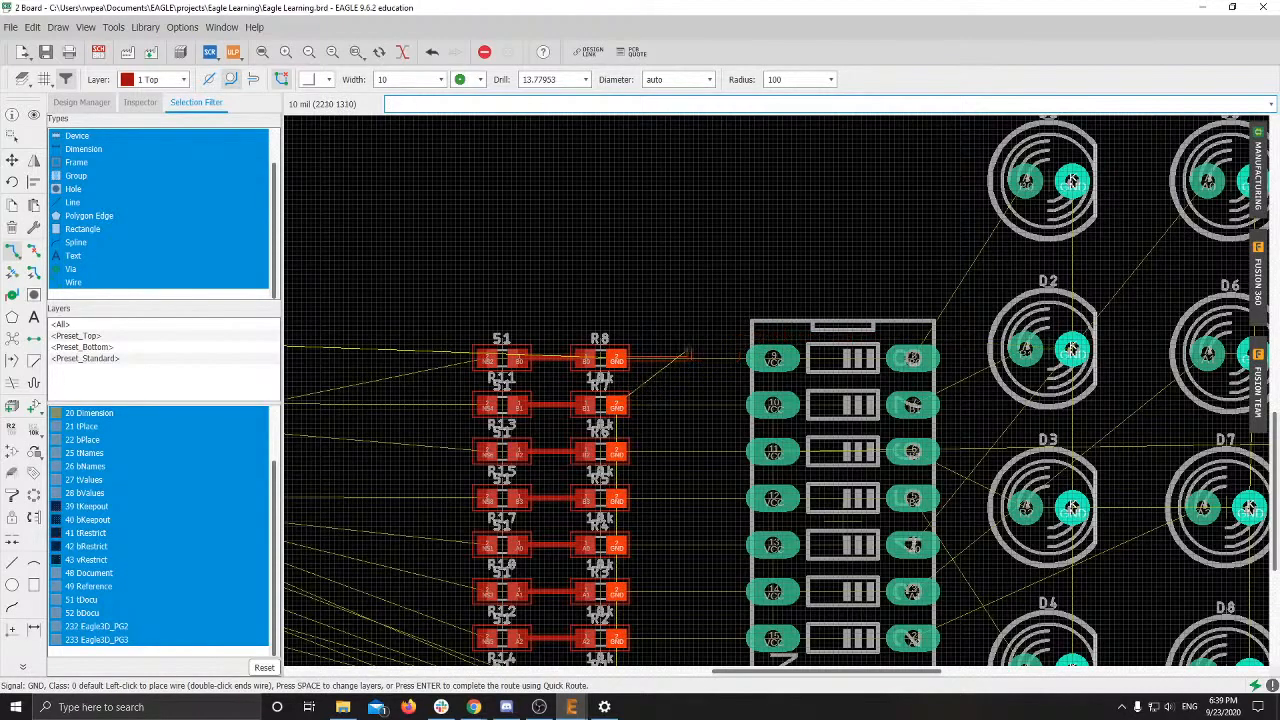
scroll(663, 364, up, 8)
scroll(663, 364, up, 1)
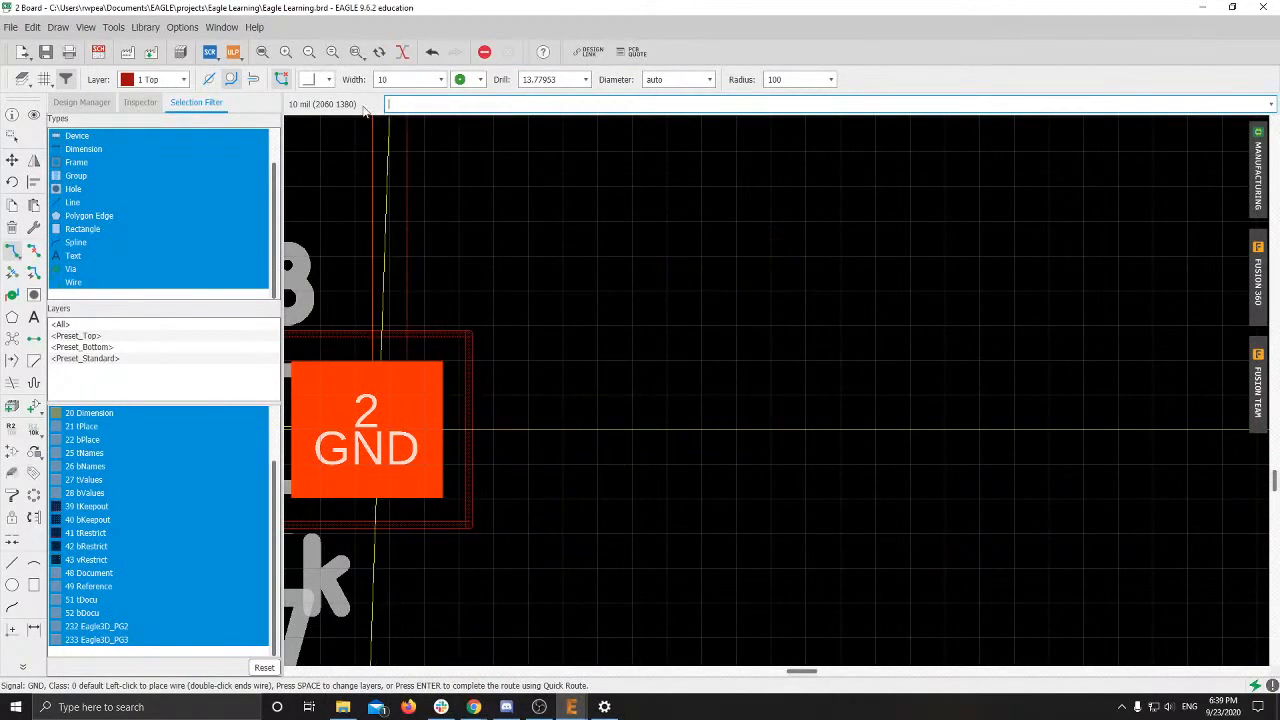
click(329, 80)
click(318, 106)
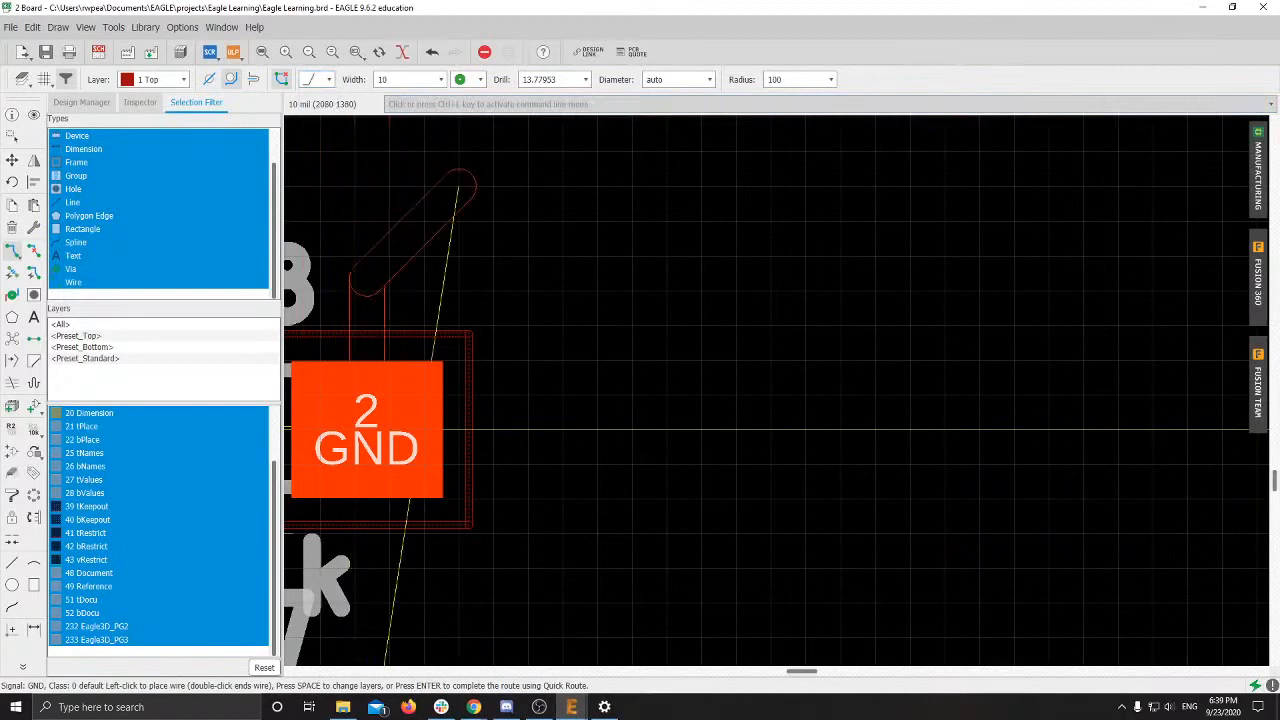
Step: Try a GND trace from R8's GND pad with a right-angle corner, and undo it
scroll(665, 262, down, 2)
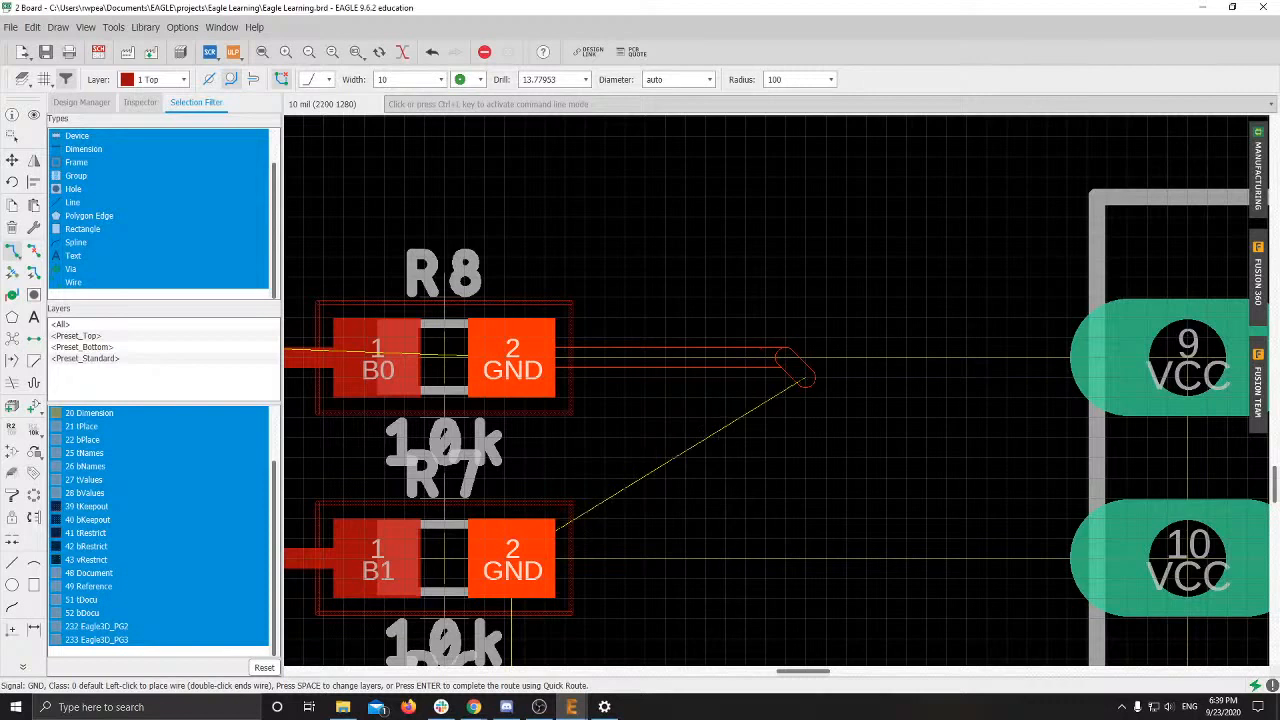
click(770, 357)
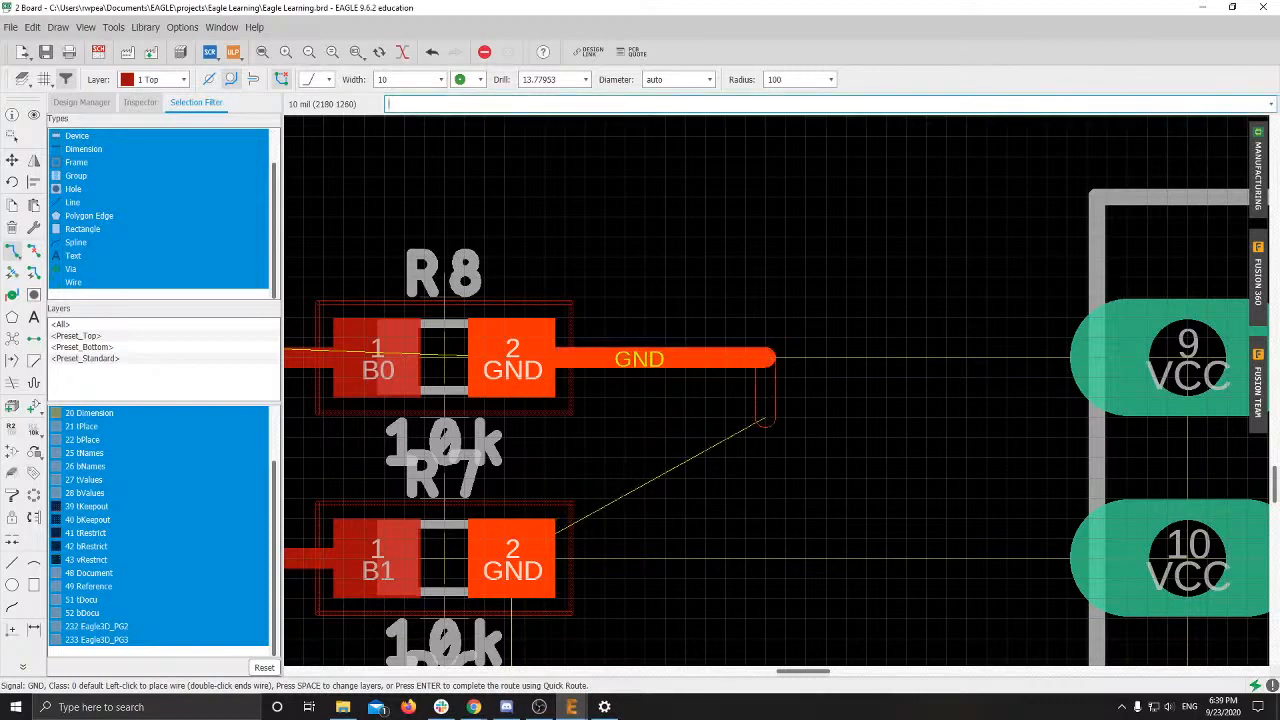
click(766, 444)
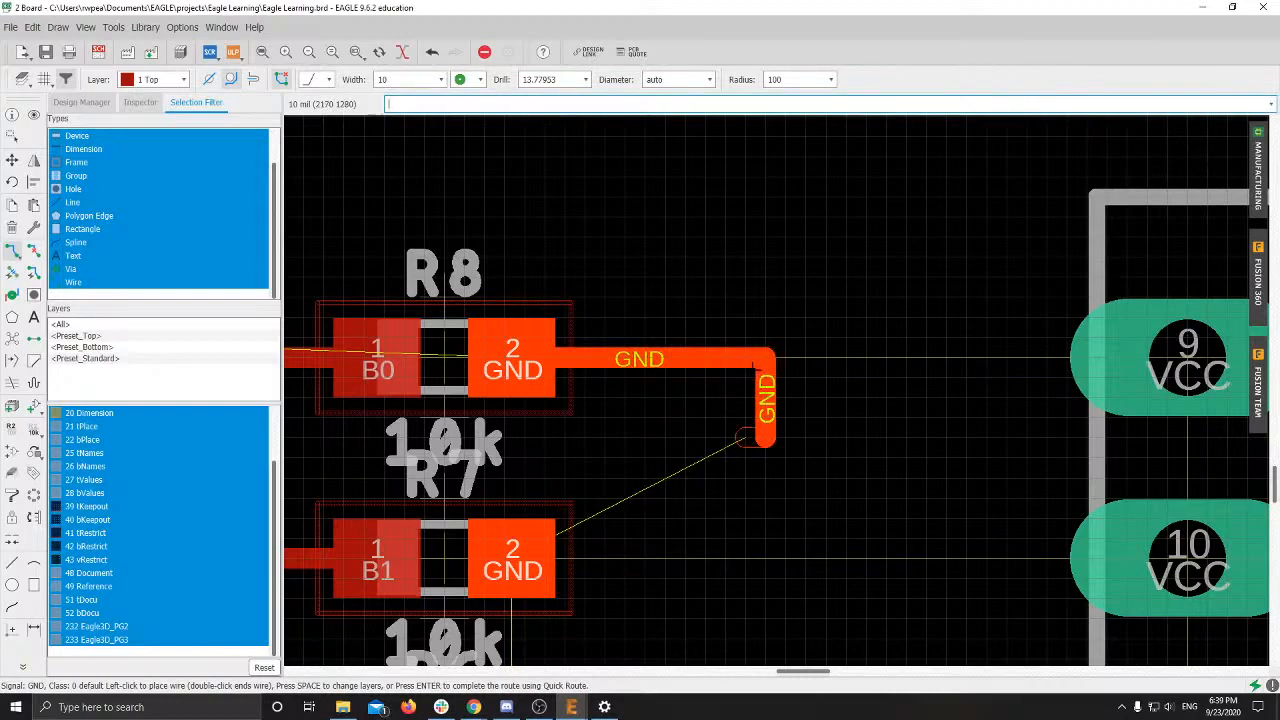
scroll(745, 355, up, 5)
scroll(737, 346, down, 5)
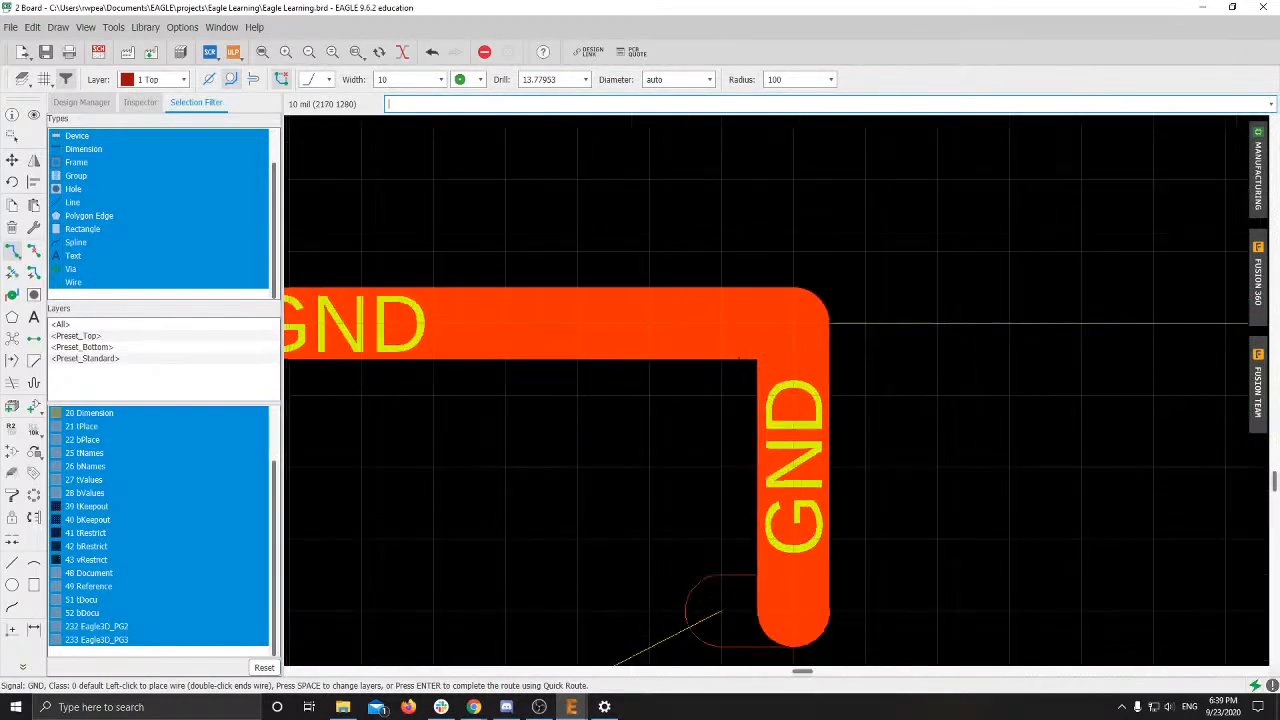
key(ctrl+z)
key(ctrl+z)
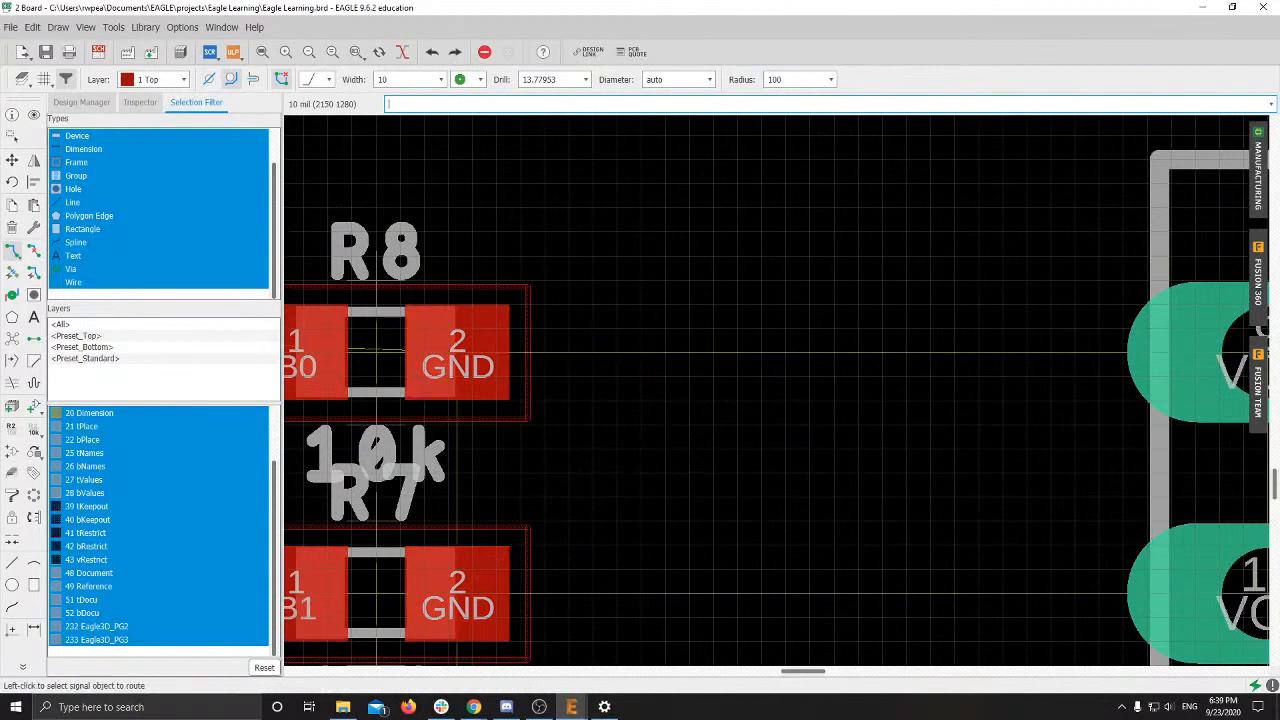
Step: Try a short GND trace from R8's GND pad ending in a 45-degree bend, and undo it
click(472, 355)
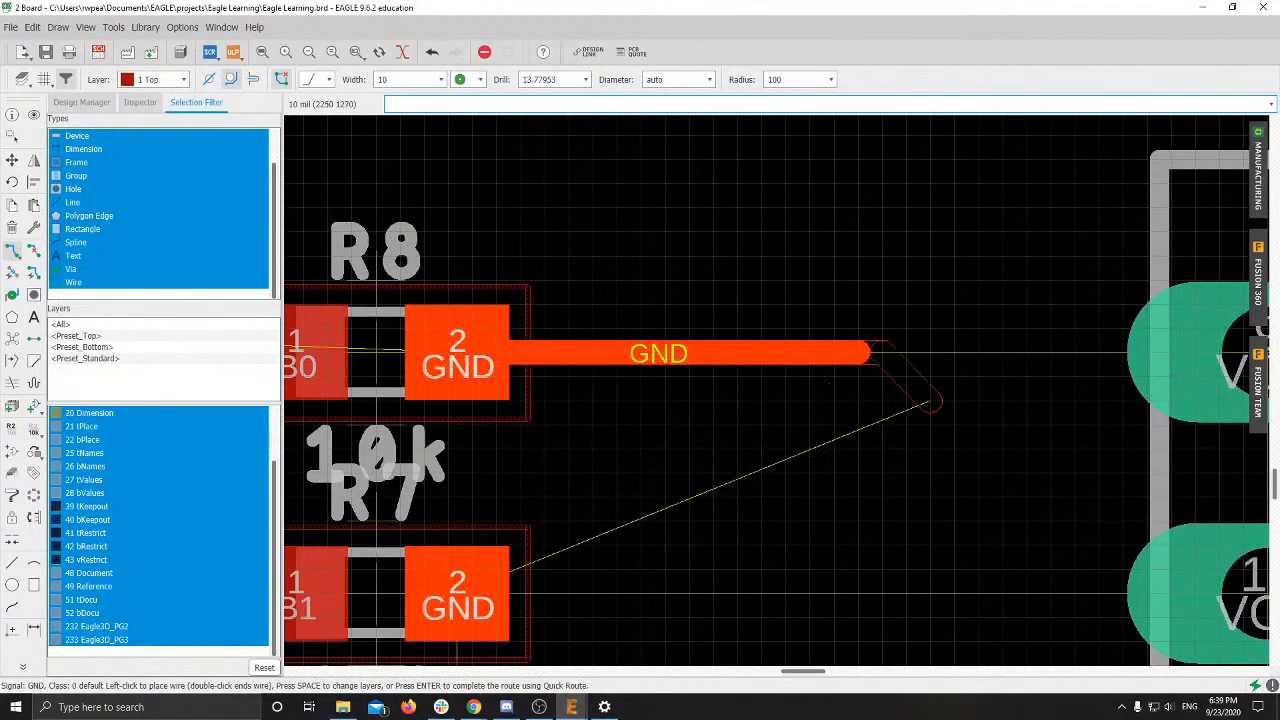
double_click(930, 400)
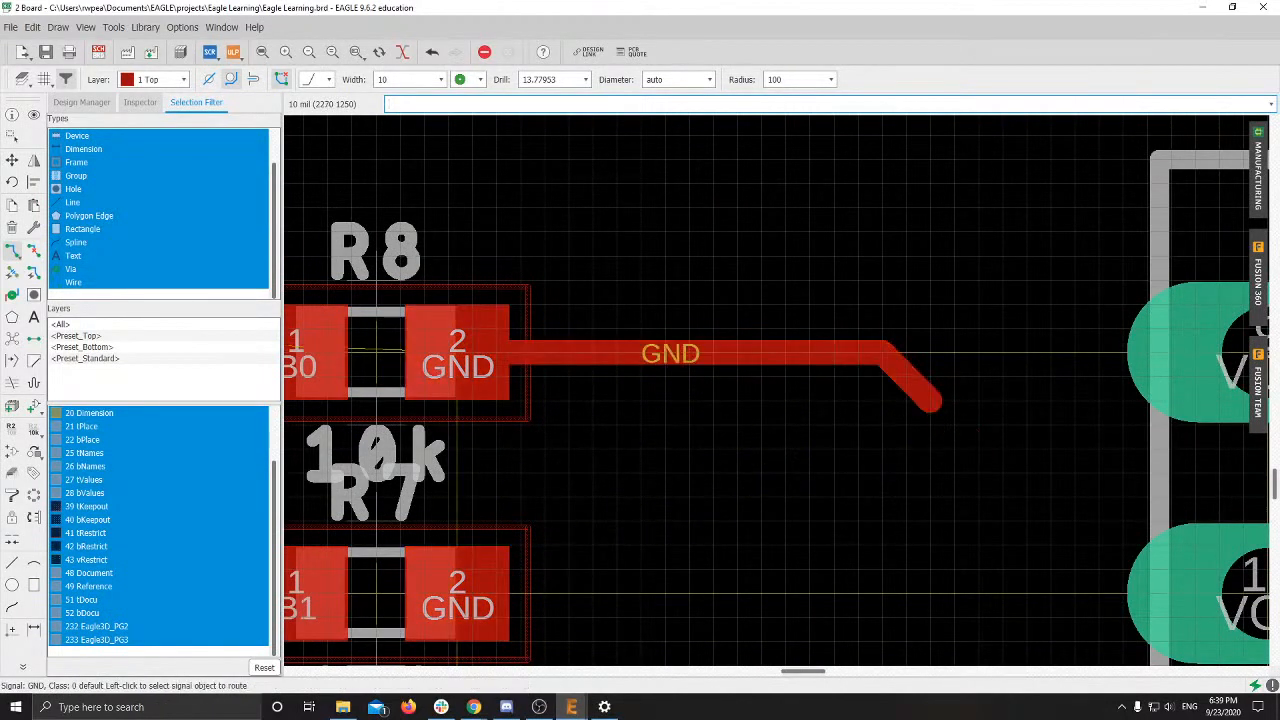
key(ctrl+z)
key(ctrl+z)
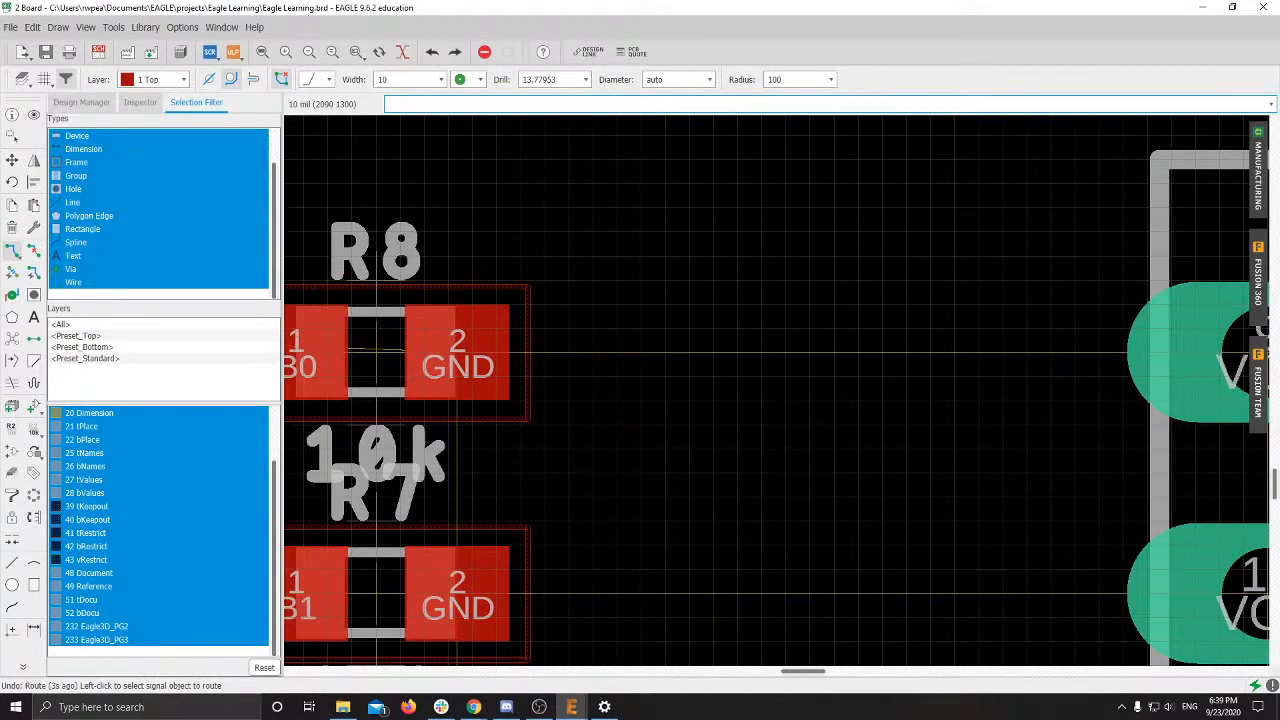
Step: Examine the pads and the B0 and B1 traces between R11, R13, R8 and R7
scroll(491, 359, down, 3)
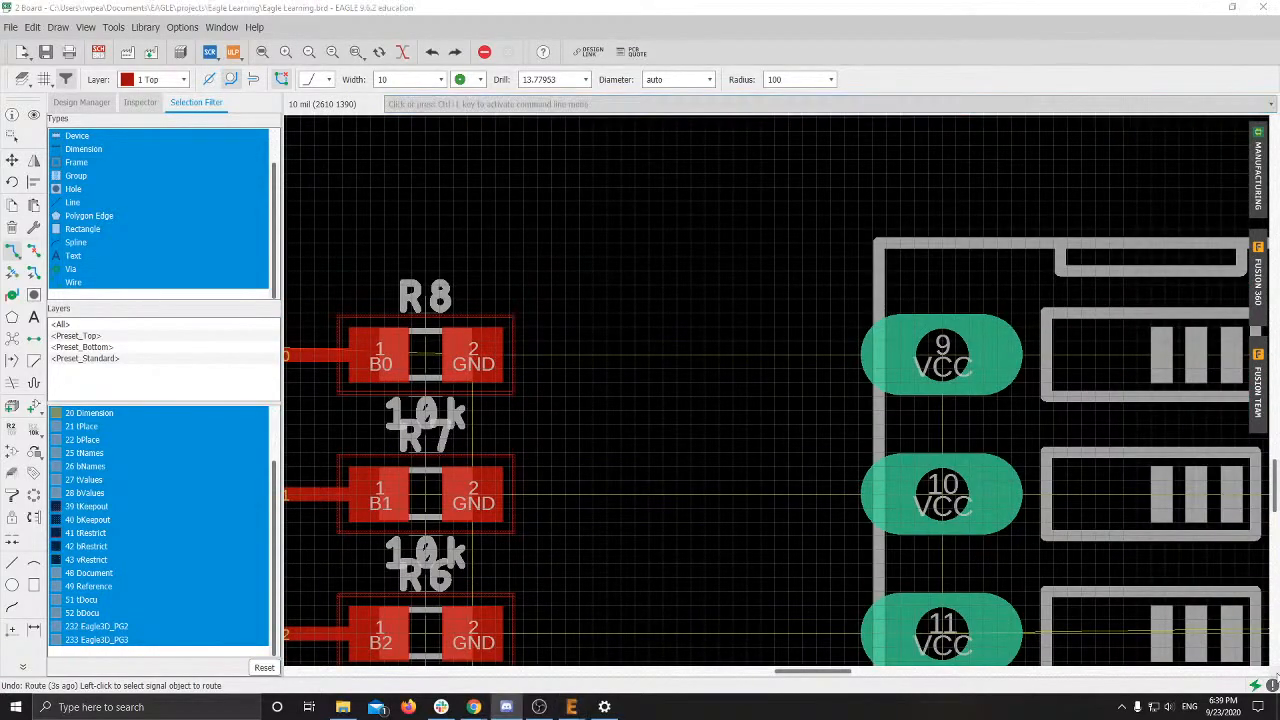
middle_drag(430, 517, 686, 504)
scroll(686, 504, down, 1)
scroll(604, 420, up, 2)
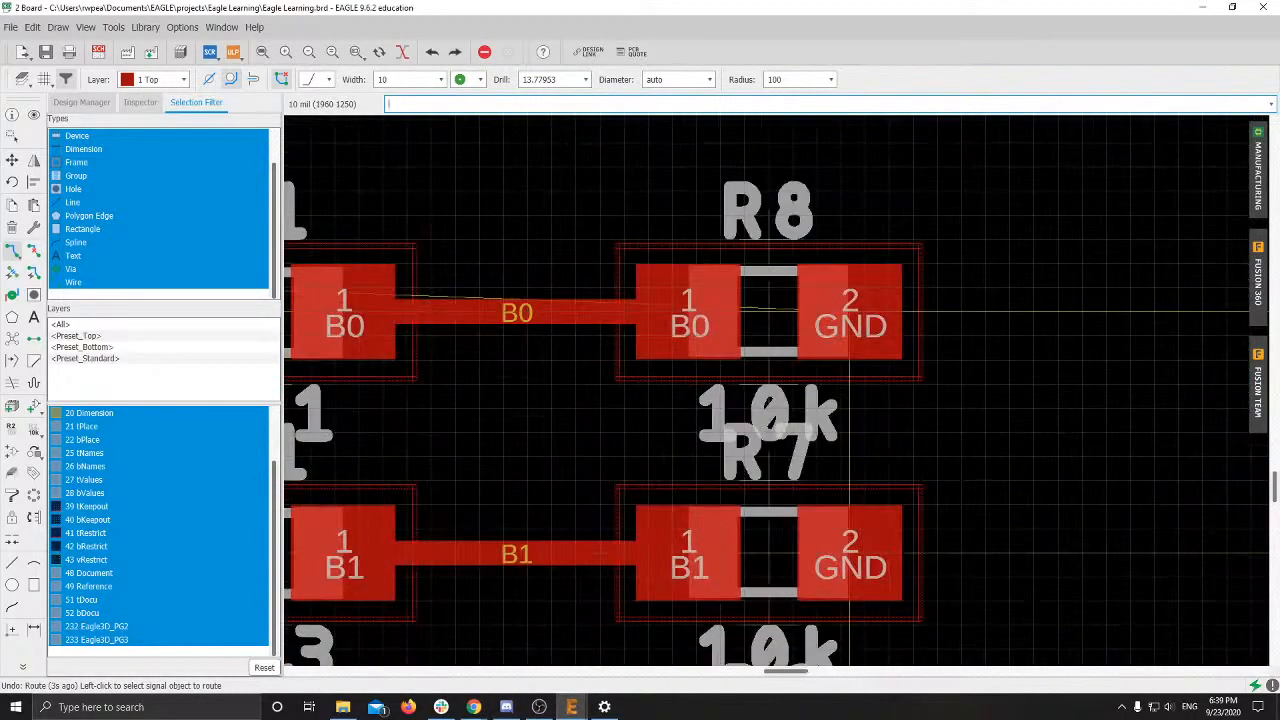
scroll(850, 313, down, 3)
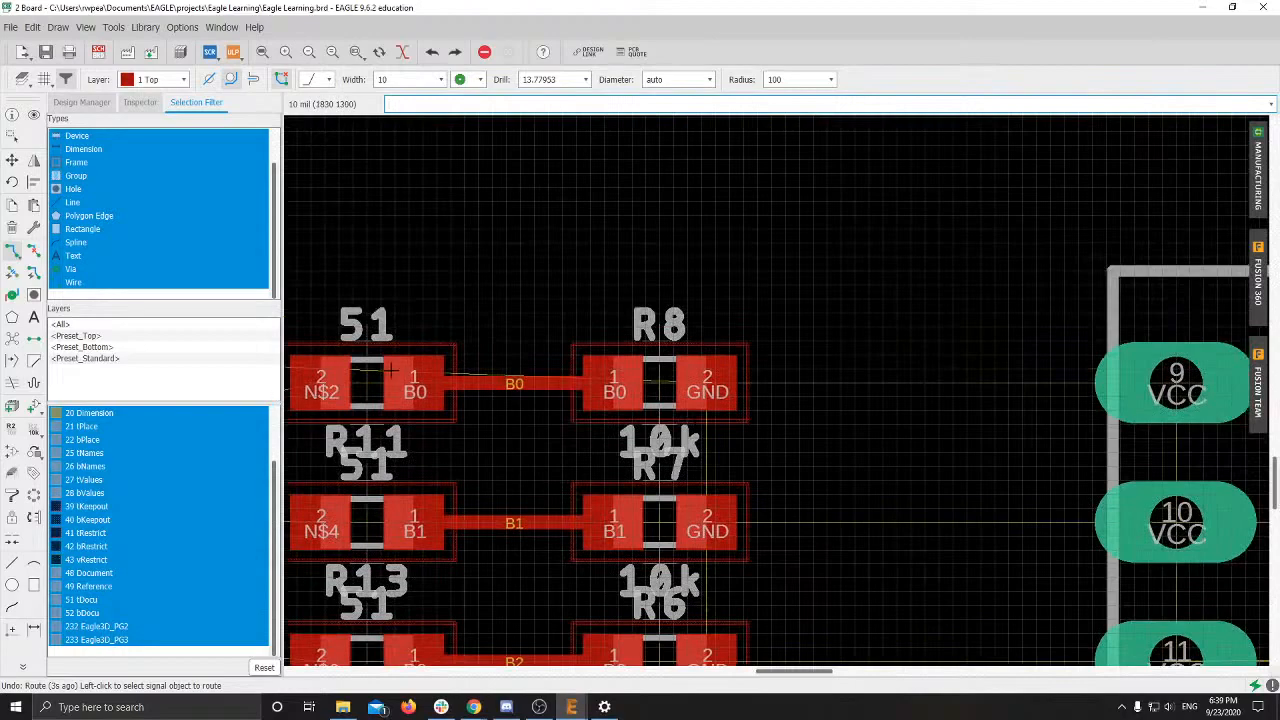
middle_drag(397, 370, 484, 371)
middle_drag(619, 377, 573, 369)
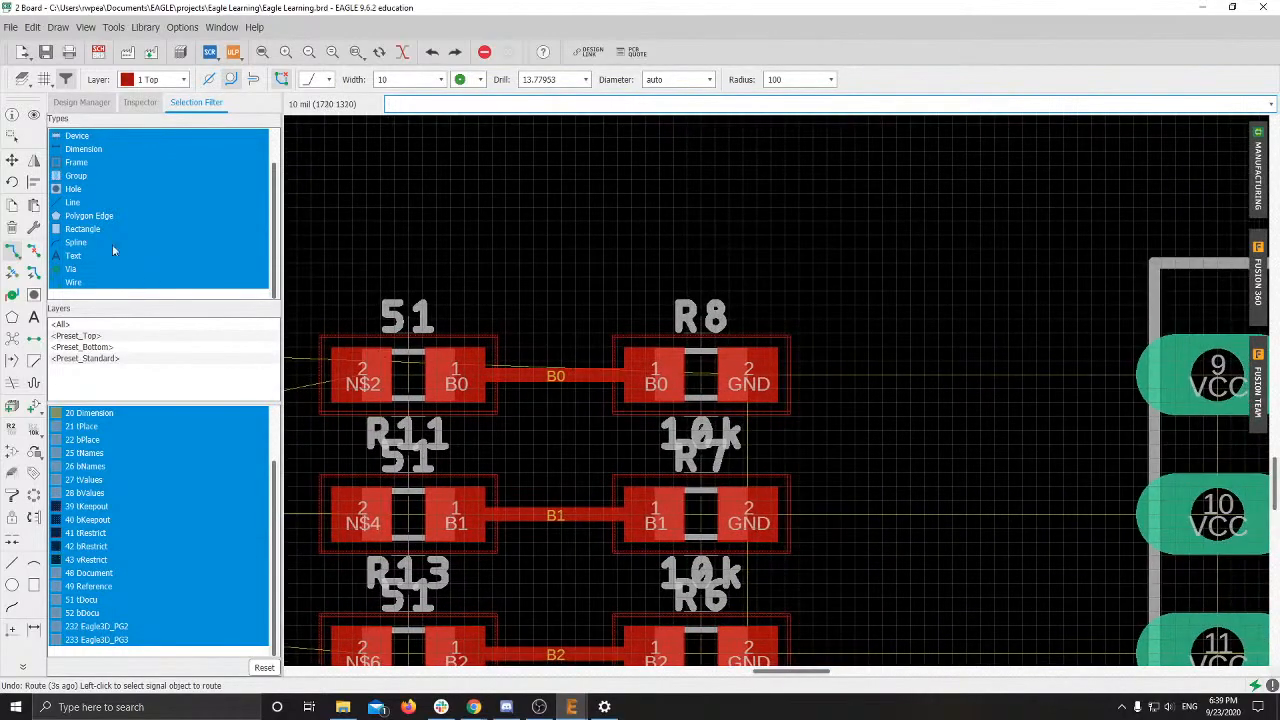
scroll(530, 326, up, 2)
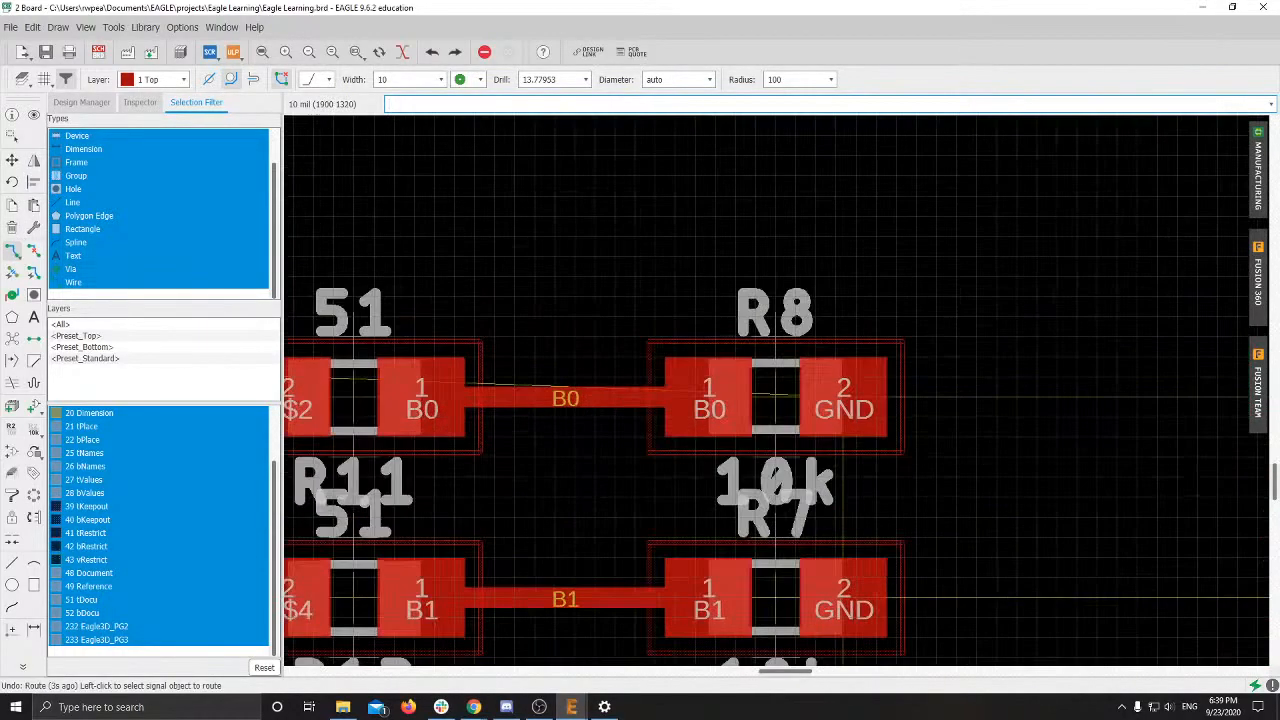
scroll(545, 345, up, 4)
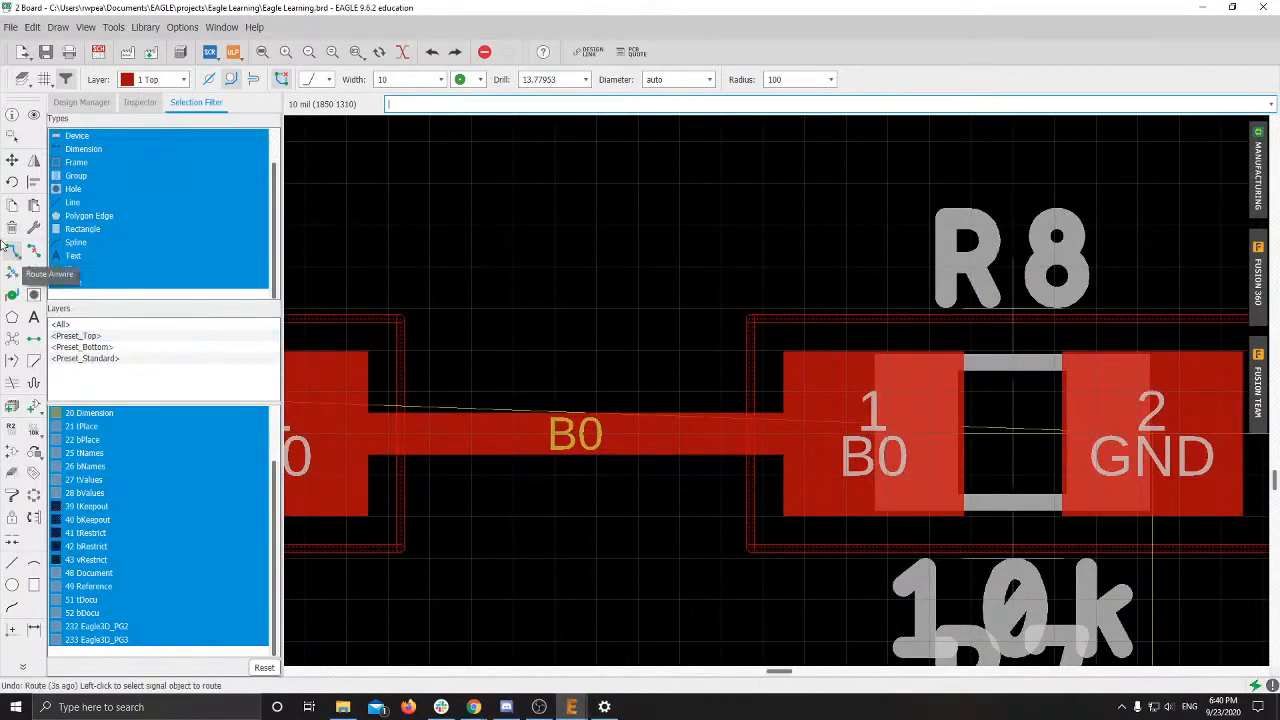
middle_drag(357, 335, 667, 333)
scroll(667, 333, down, 4)
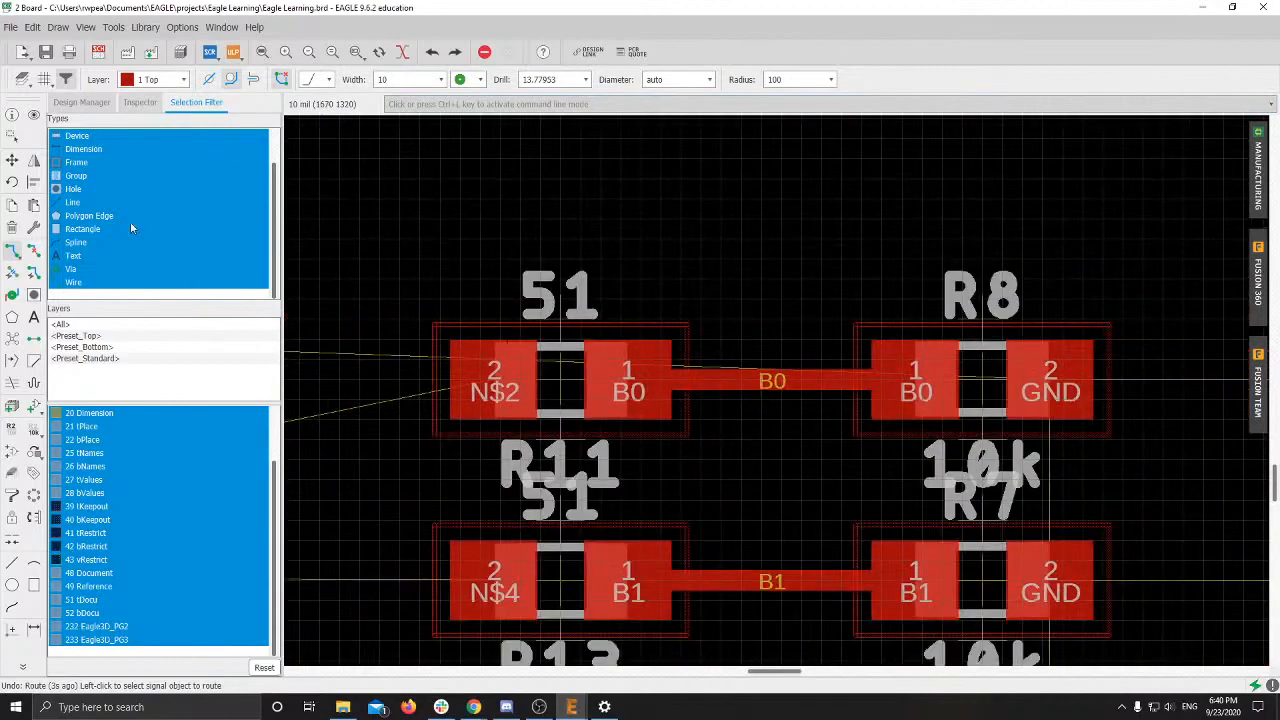
Step: Switch the routing layer to 16 Bottom and back to 1 Top
click(155, 80)
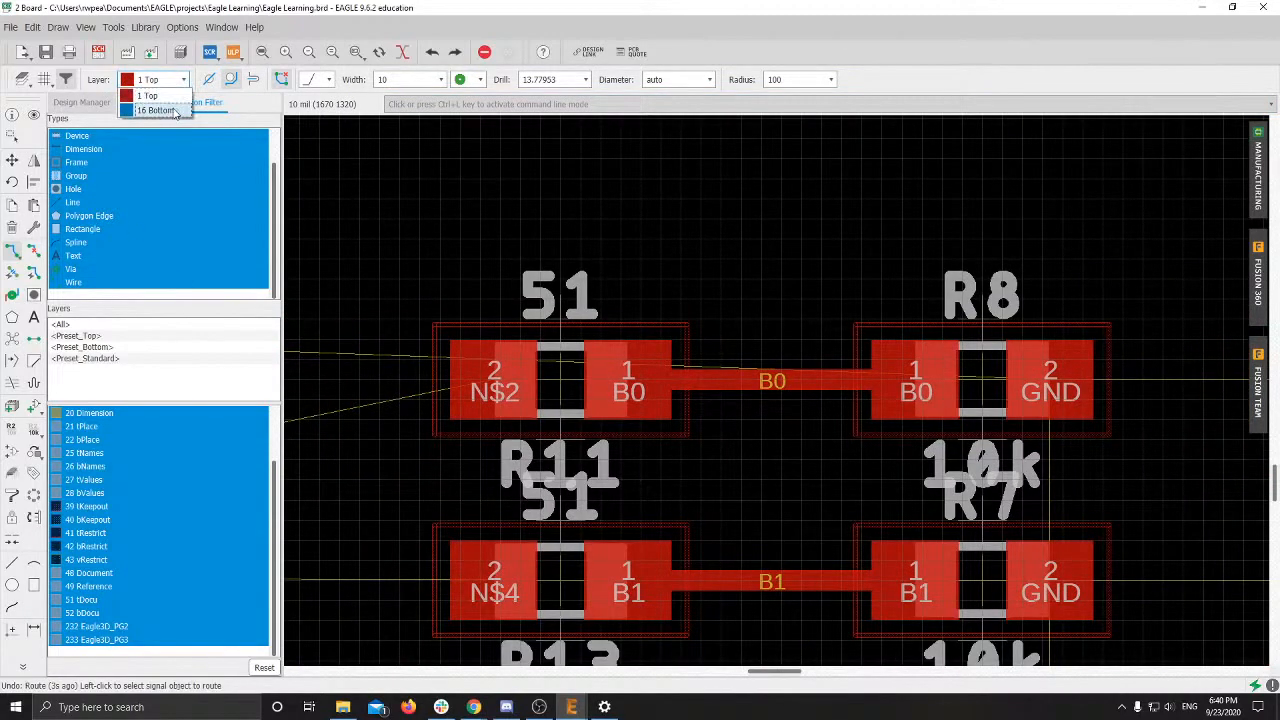
click(150, 104)
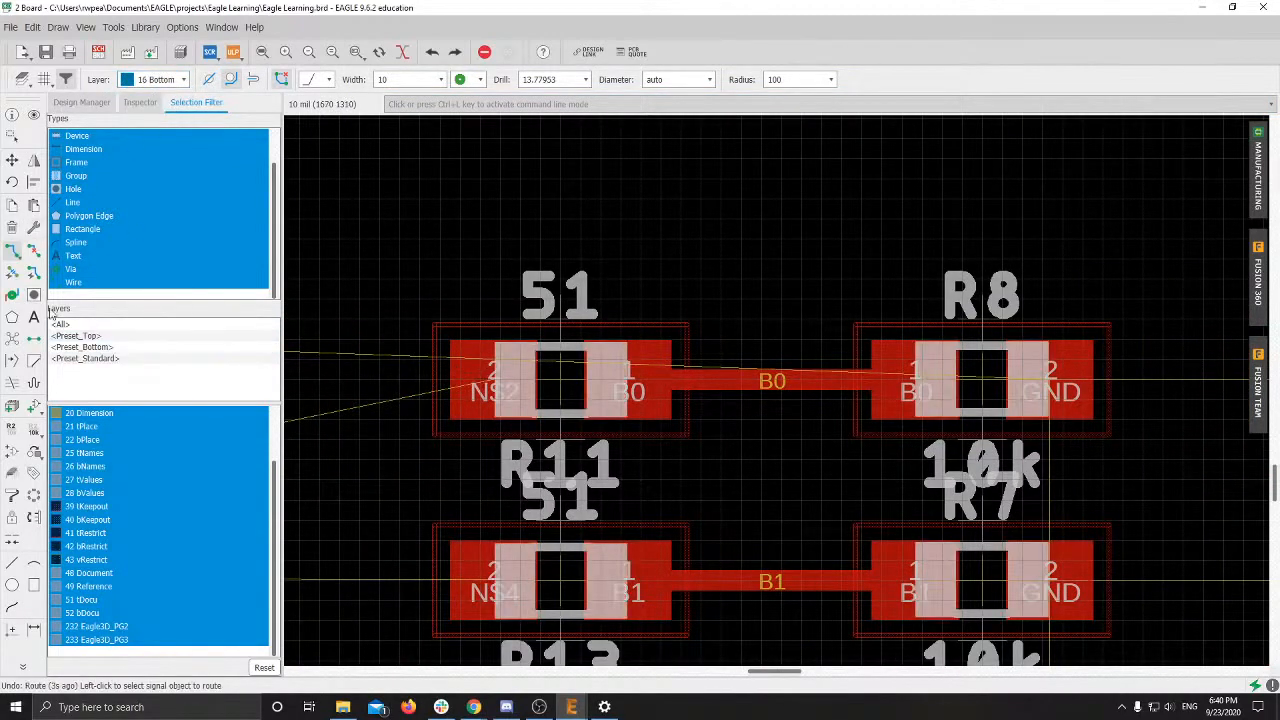
click(155, 80)
click(150, 96)
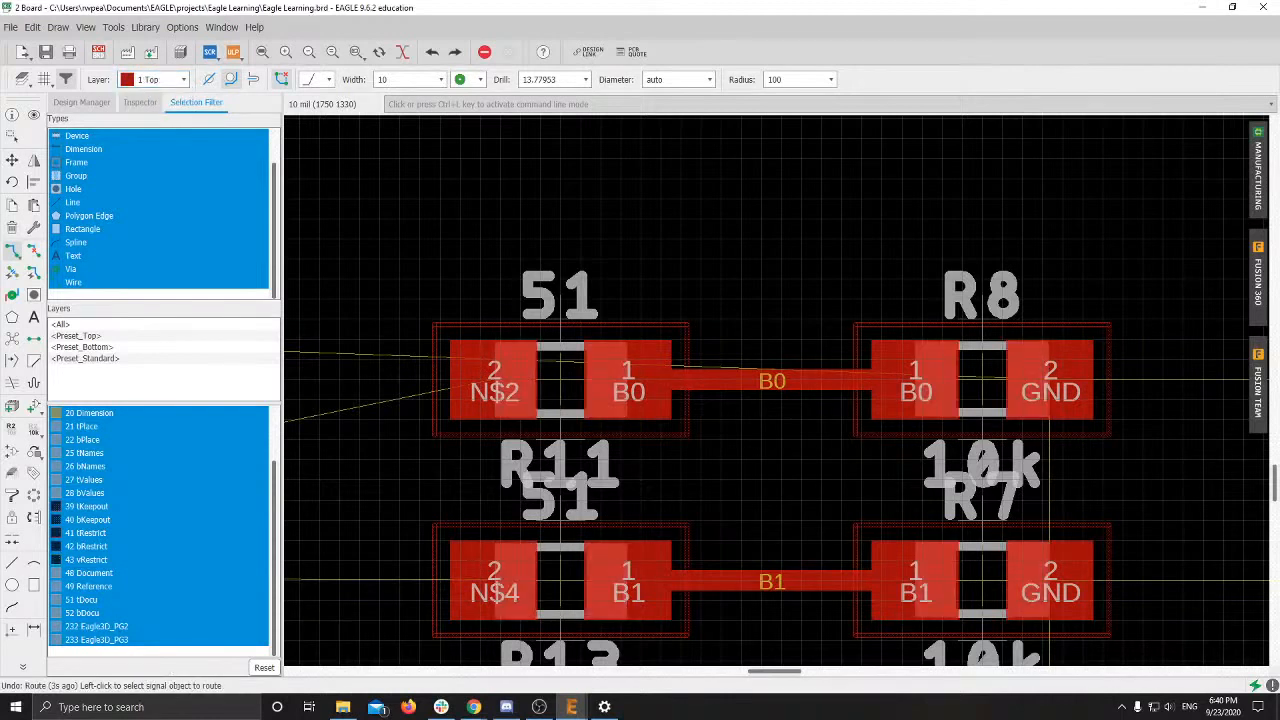
Step: Try routing N$2 from R11's pad through a 1-16 via into a bent bottom-layer trace over B0, and undo the bottom segments
click(486, 391)
key(space)
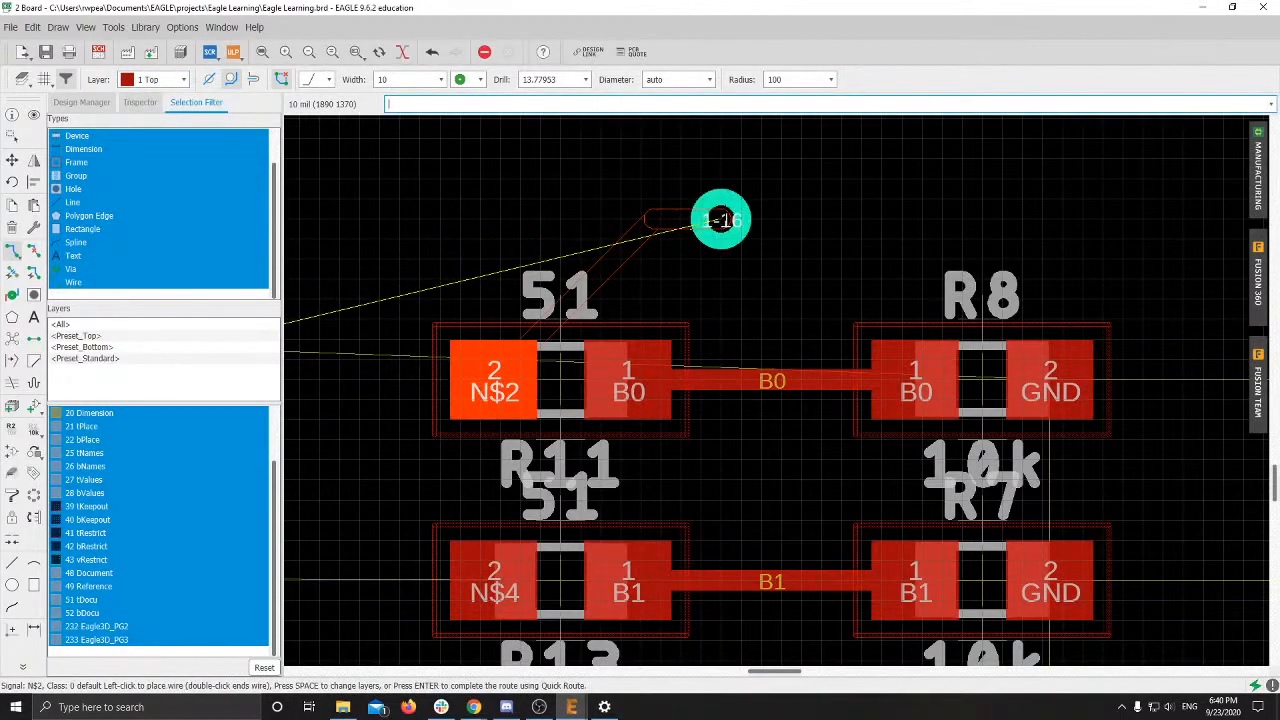
click(722, 220)
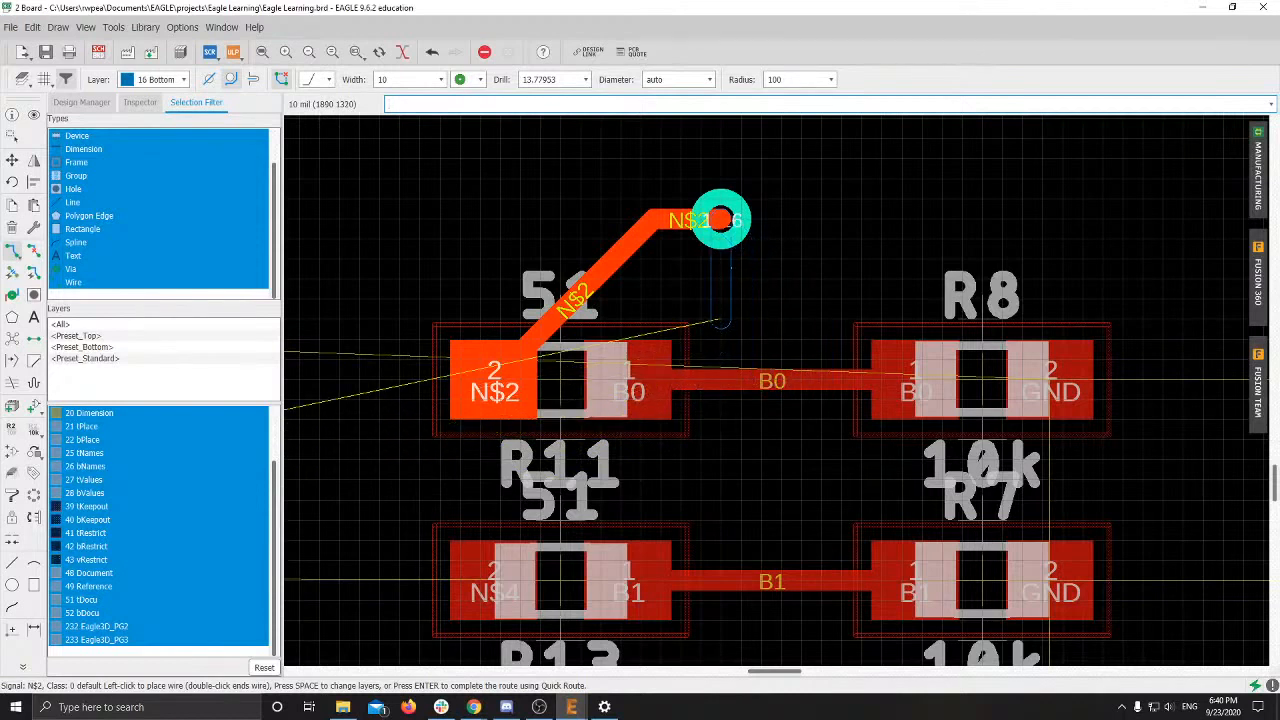
click(720, 342)
click(826, 377)
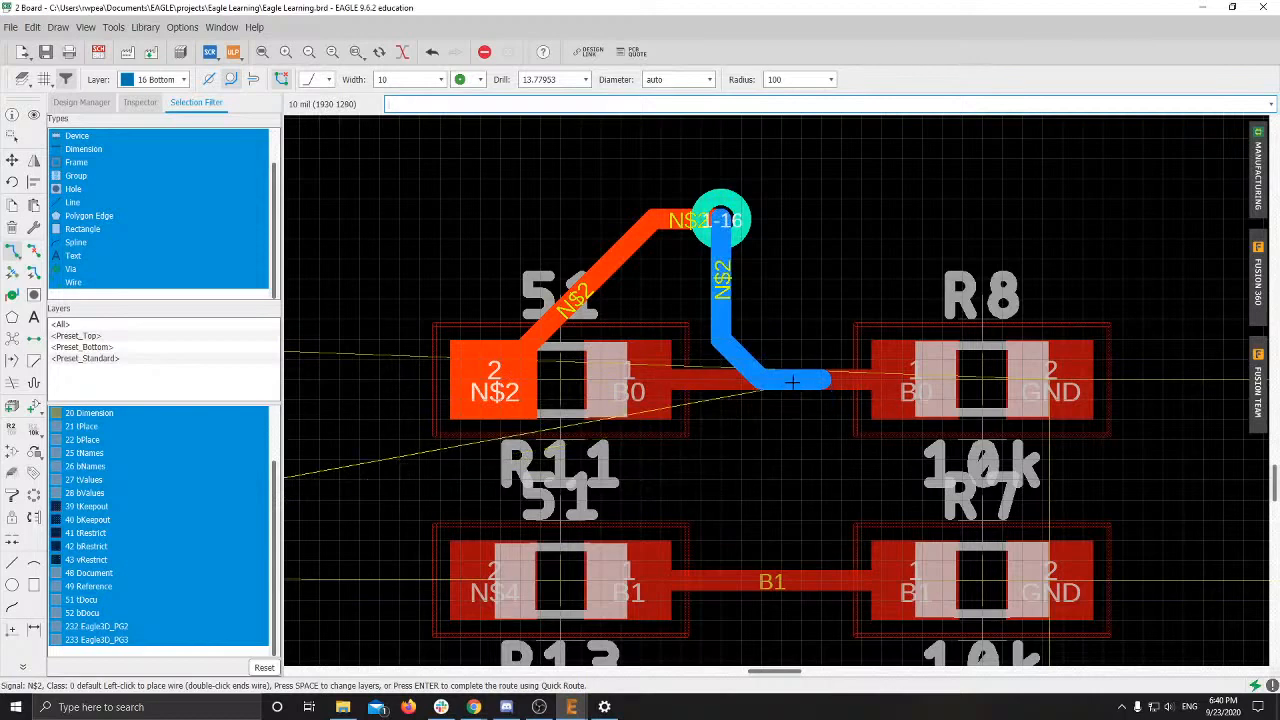
scroll(794, 382, up, 2)
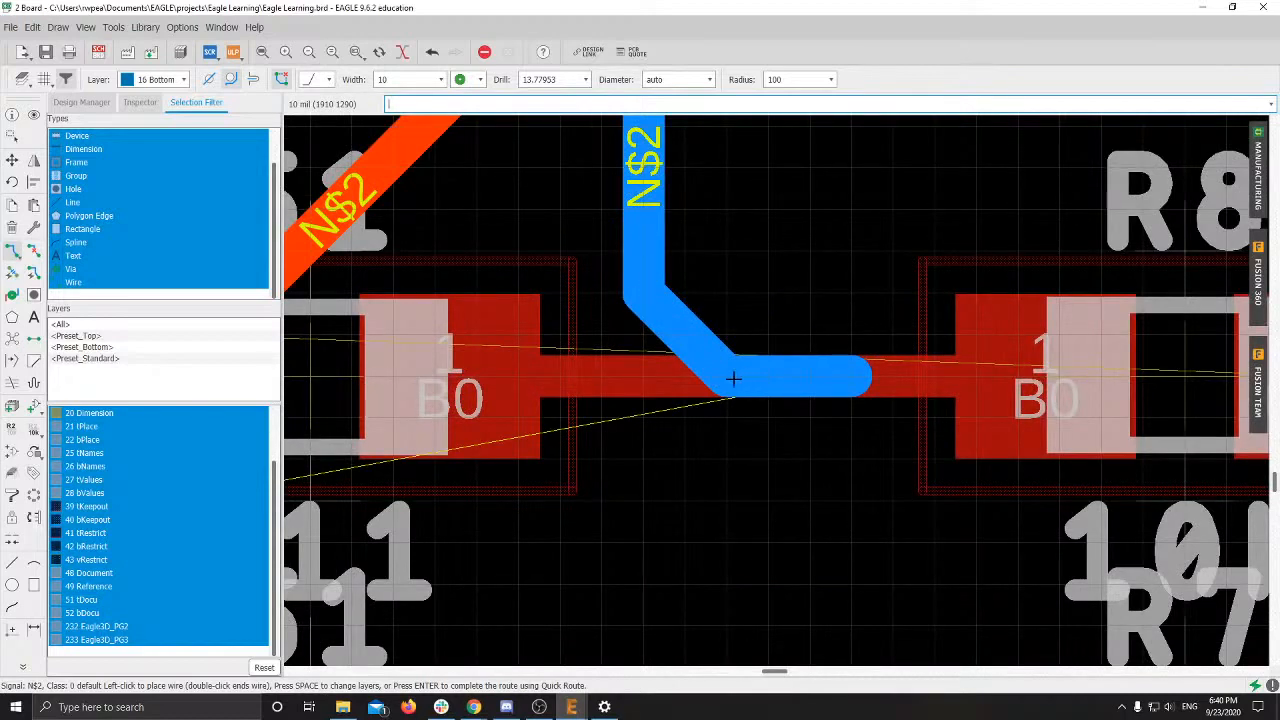
scroll(733, 378, up, 4)
scroll(733, 378, down, 6)
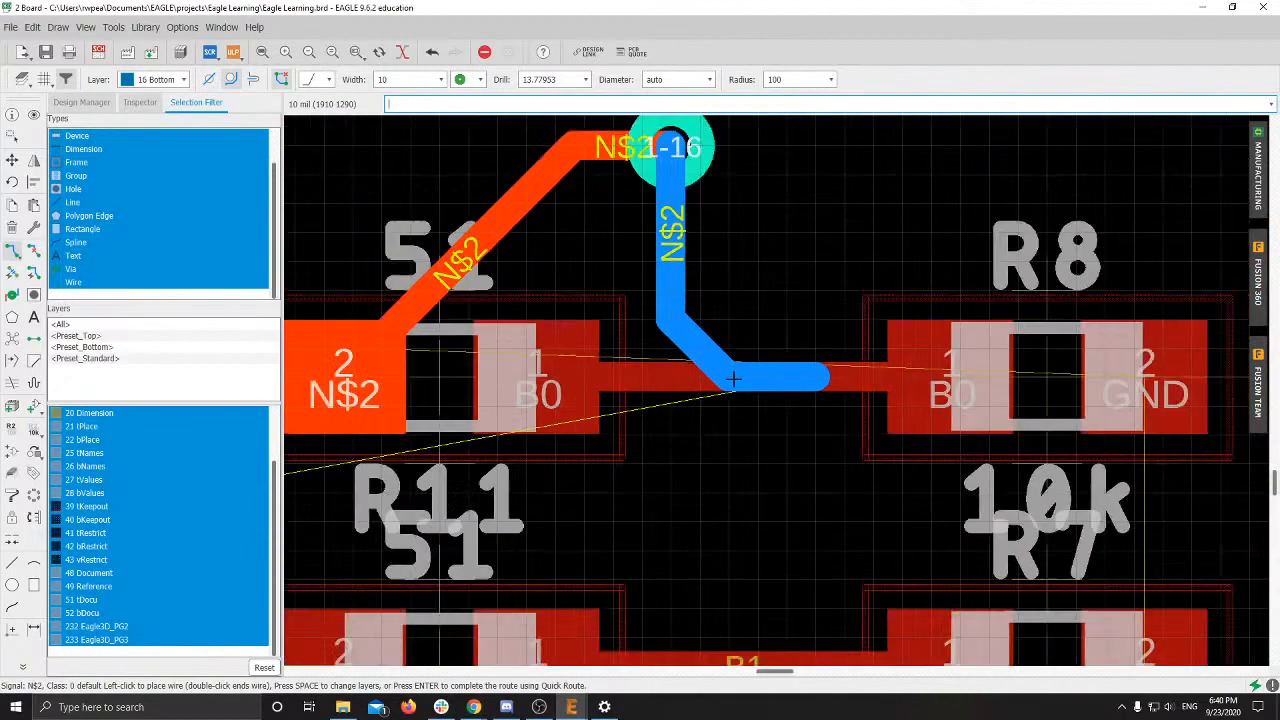
scroll(733, 378, down, 2)
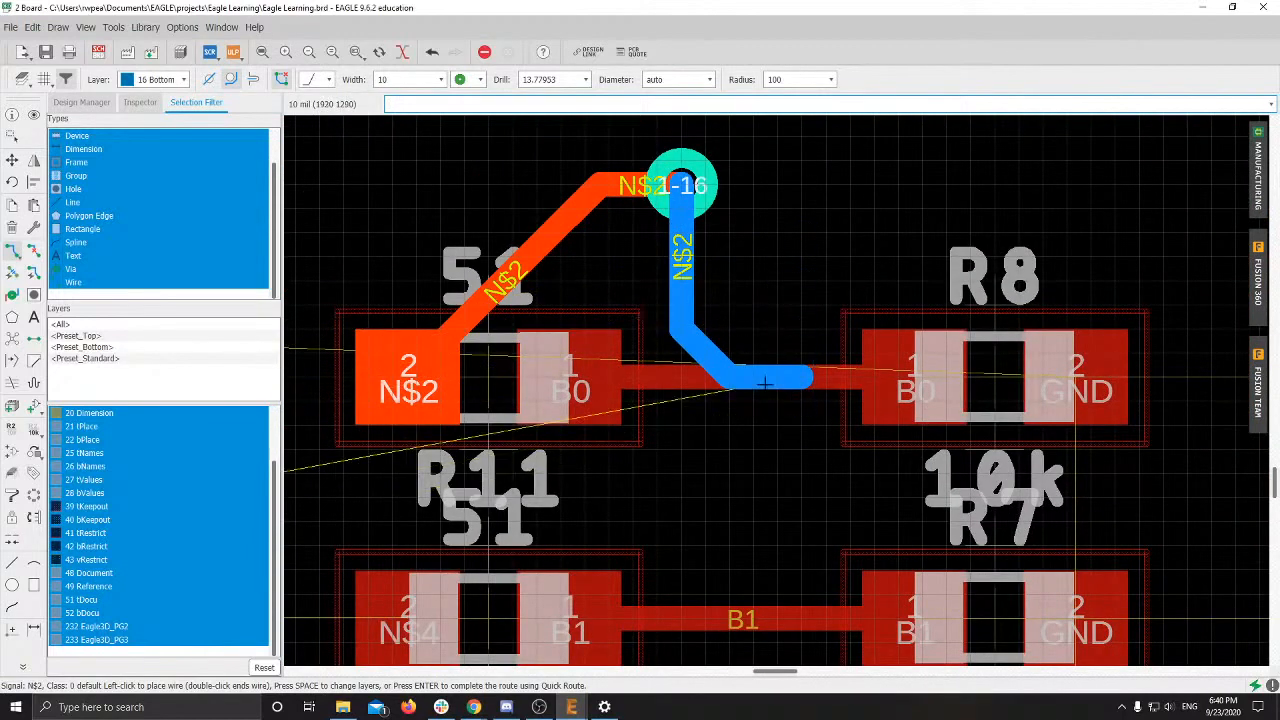
scroll(765, 383, up, 1)
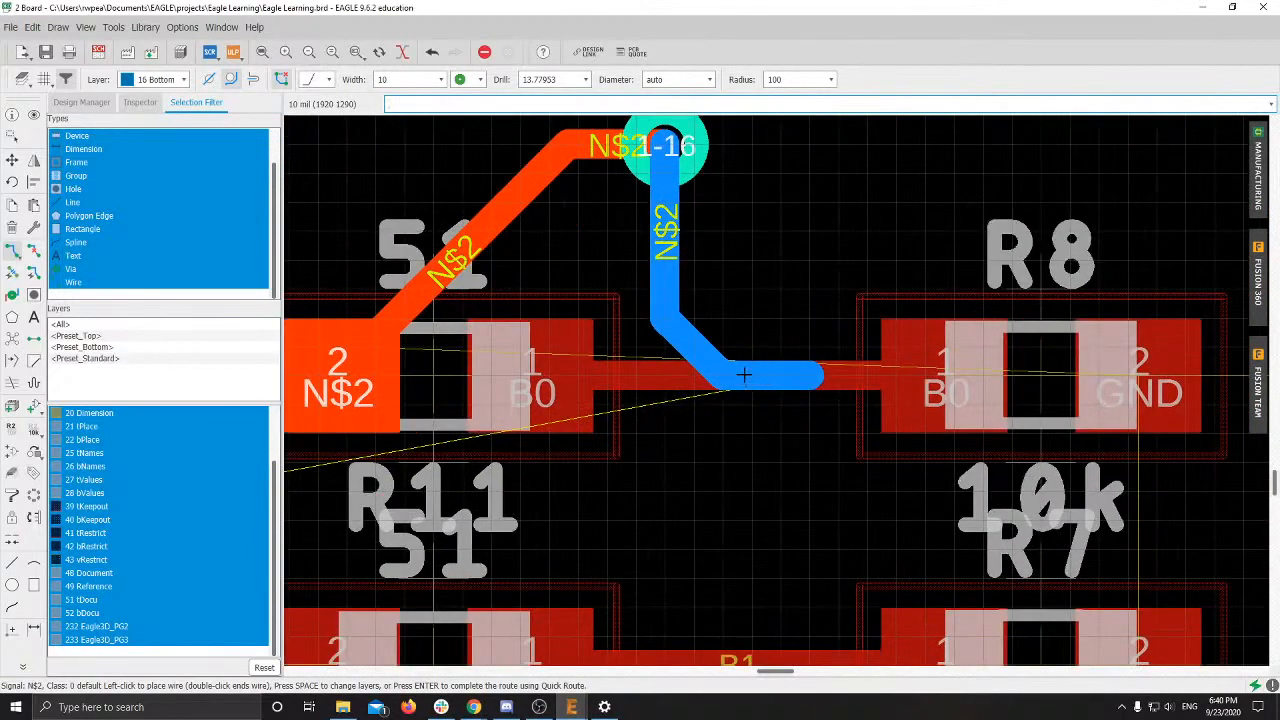
key(ctrl+z)
key(ctrl+z)
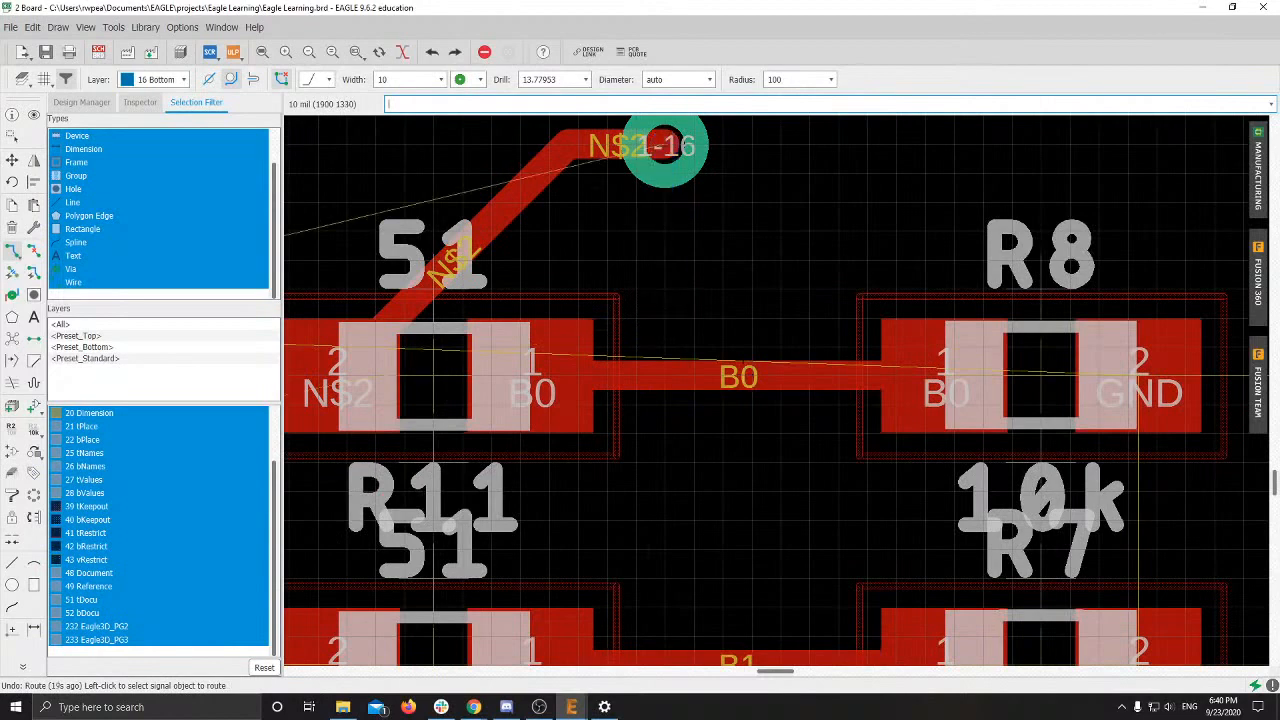
Step: Try a straight bottom-layer N$2 trace from the via across the B0 trace, and undo it together with the via
click(652, 160)
click(664, 406)
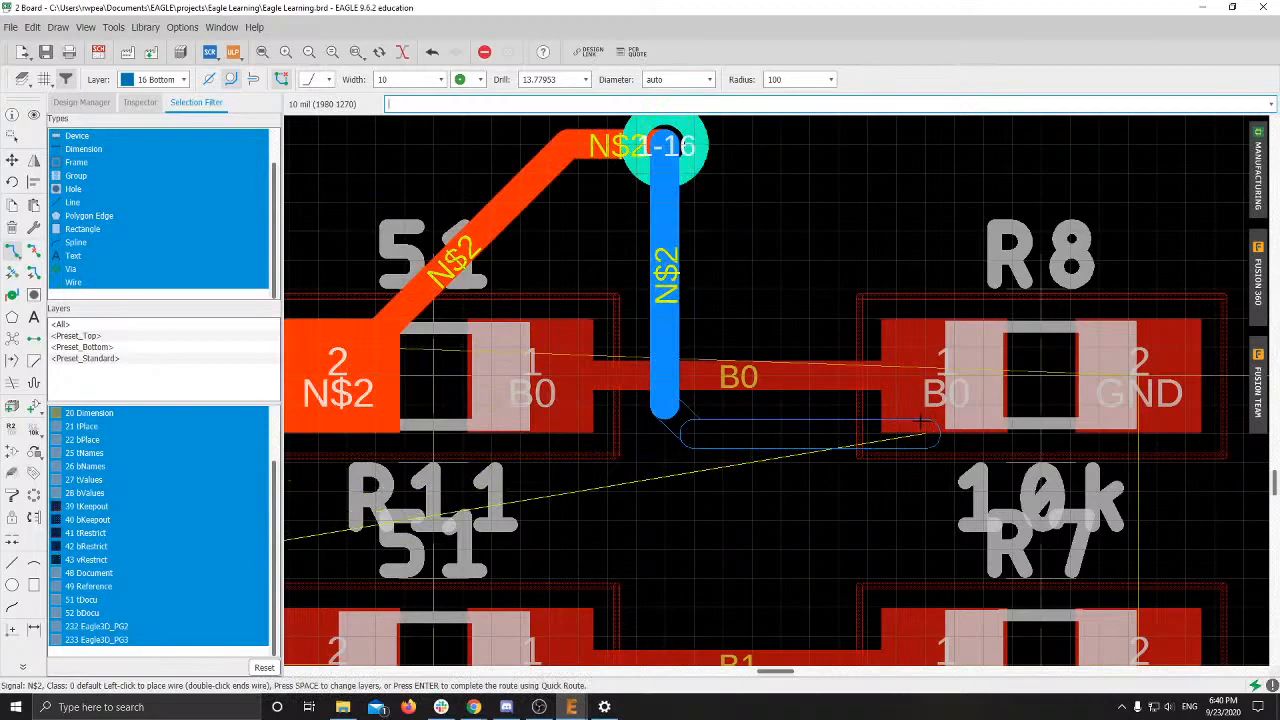
key(Escape)
key(ctrl+z)
Step: Set the routing layer back to 1 Top
middle_drag(396, 346, 691, 347)
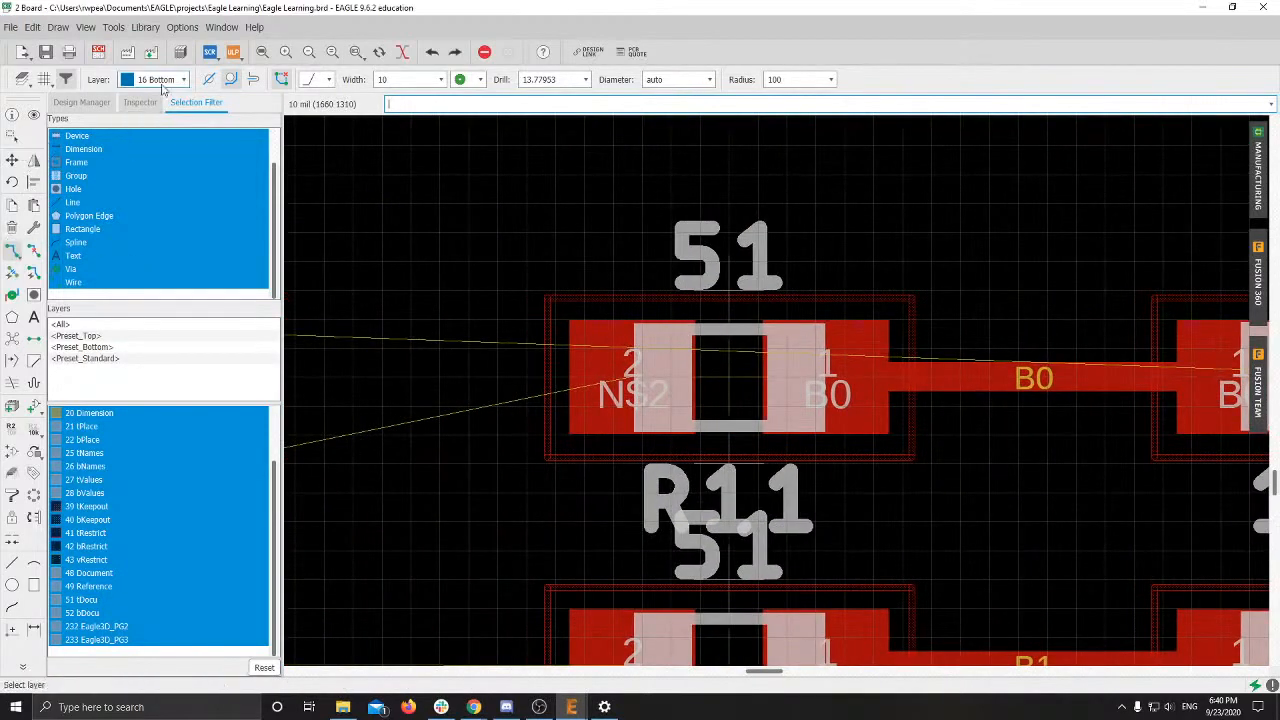
click(155, 79)
click(140, 94)
scroll(601, 360, down, 3)
scroll(601, 362, down, 3)
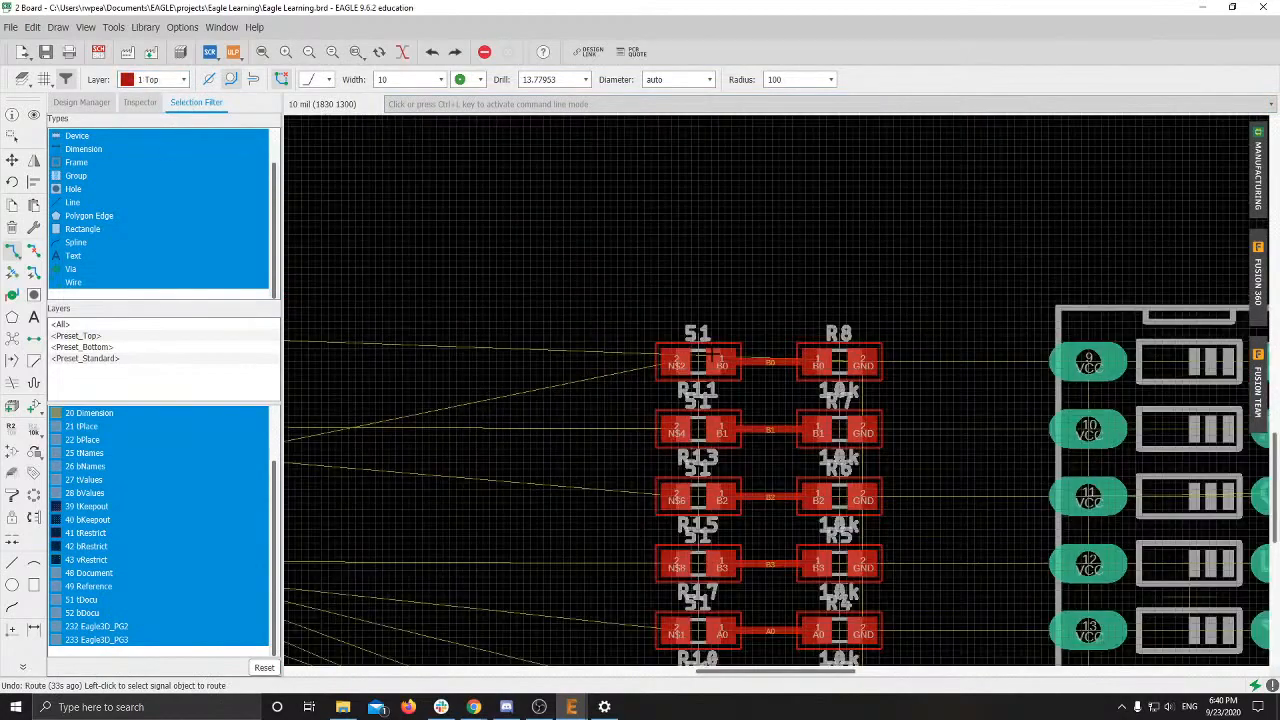
scroll(530, 375, up, 1)
click(505, 383)
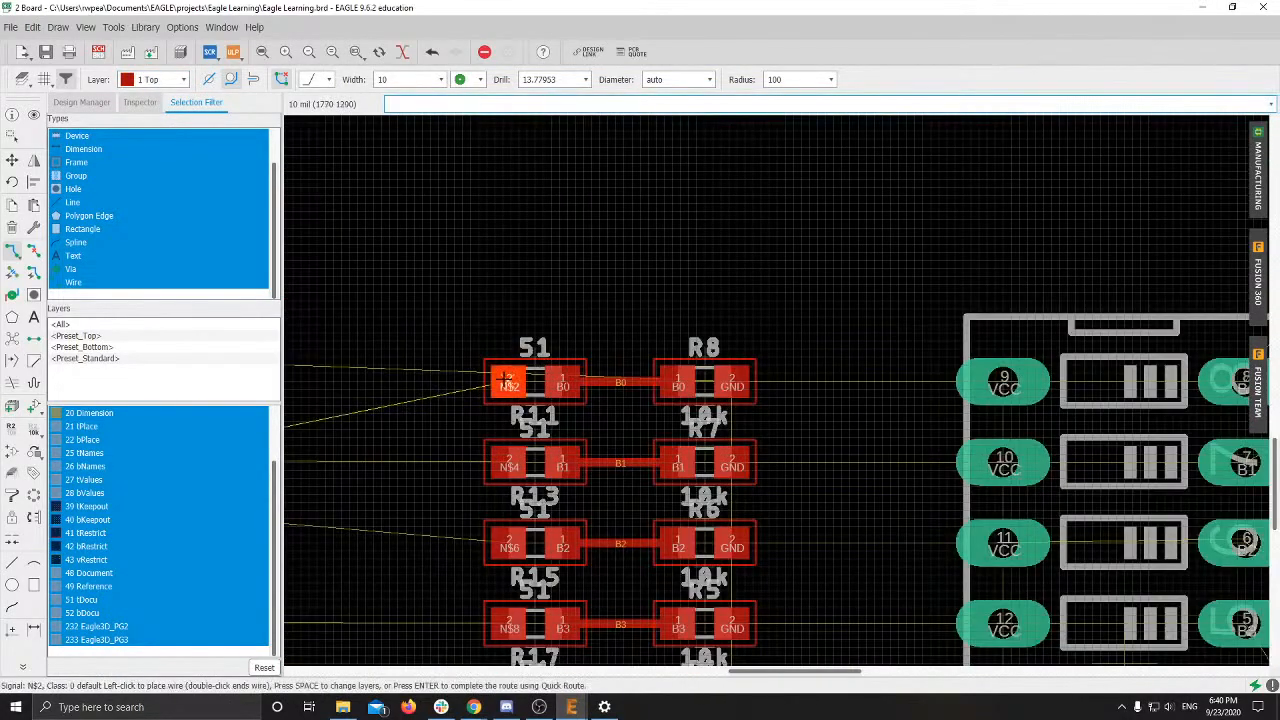
key(Escape)
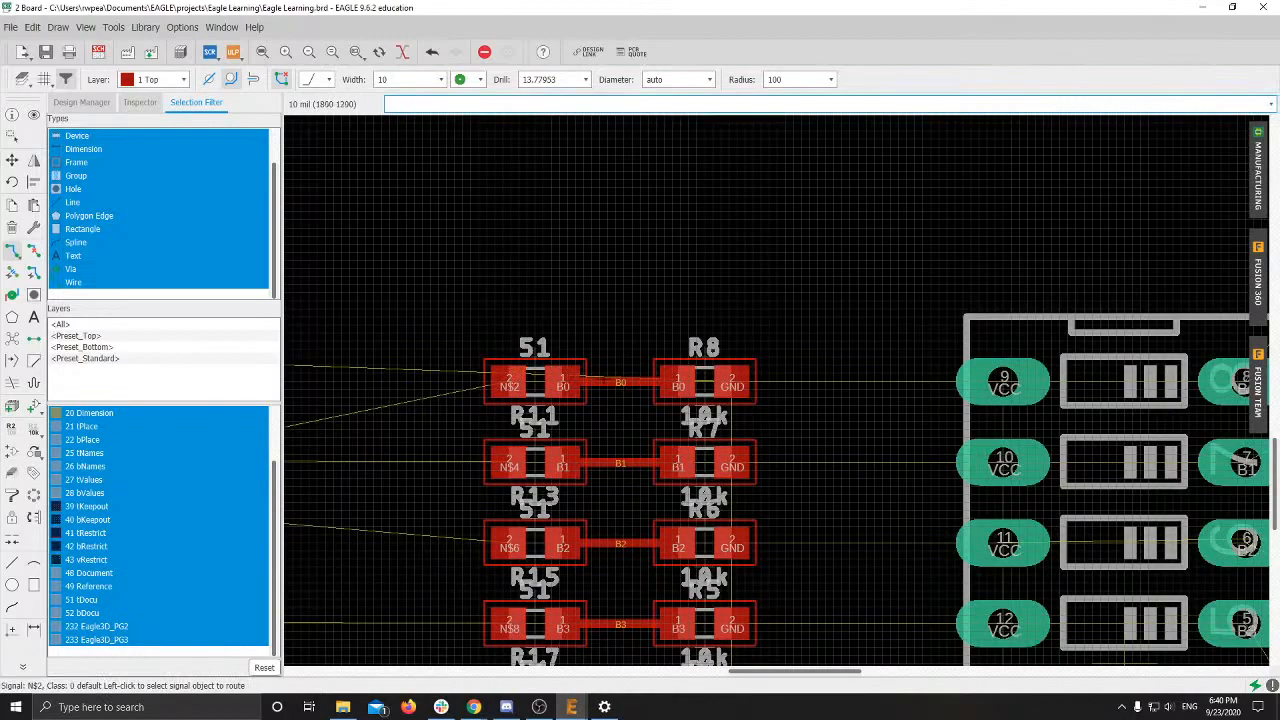
Step: Start the B0 trace at R8's B0 pad and examine possible paths around VCC pin 9 towards B0 pin 8 of switch S1
click(678, 378)
middle_drag(1240, 384, 784, 337)
middle_drag(632, 327, 630, 327)
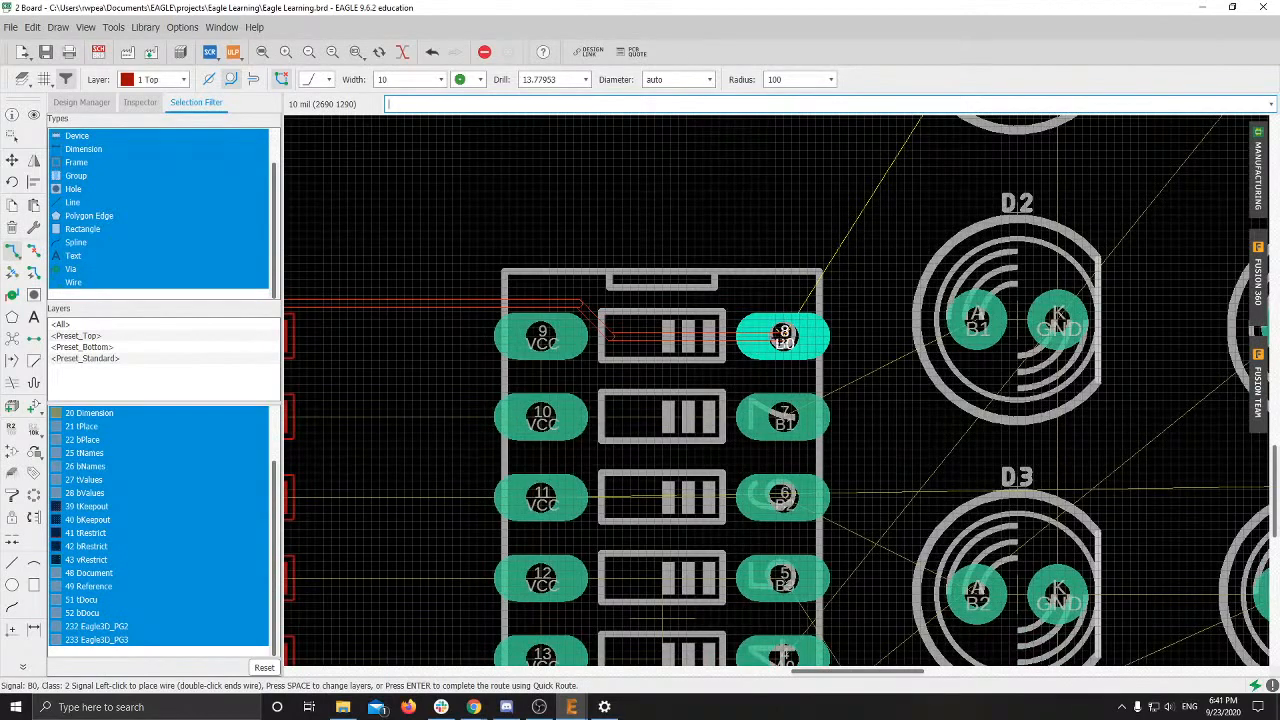
scroll(779, 337, up, 4)
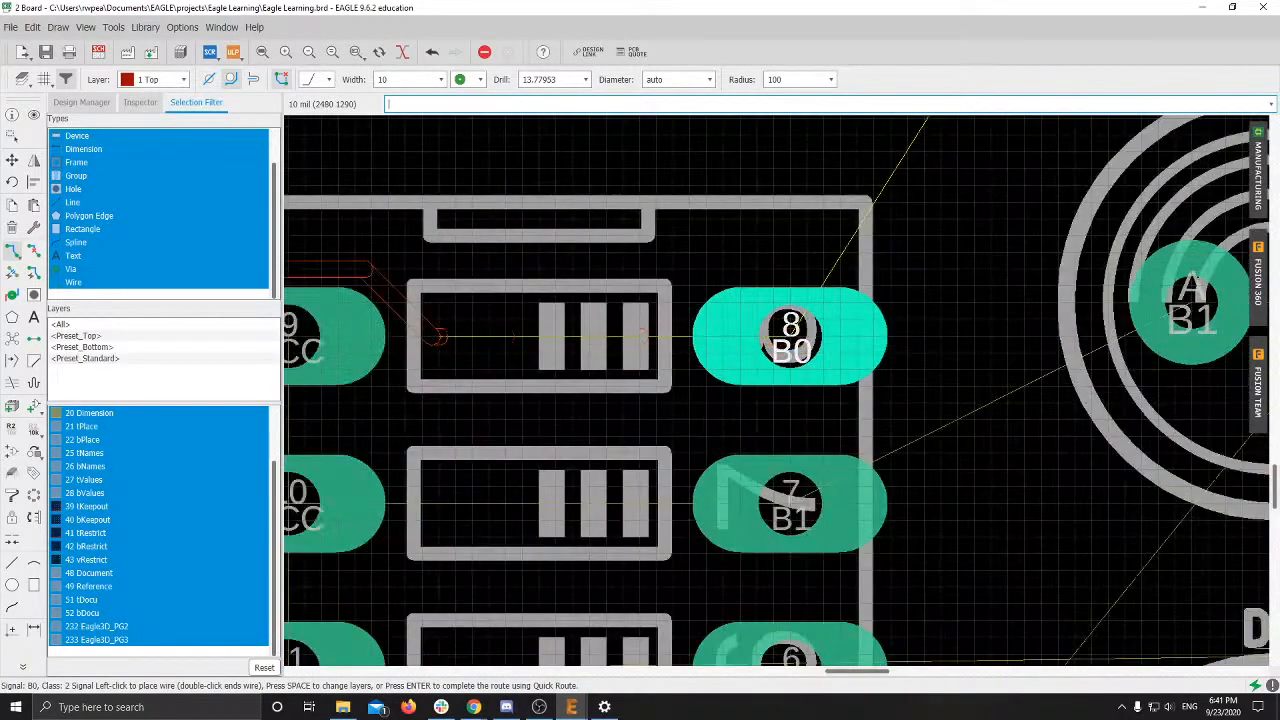
middle_drag(439, 338, 618, 351)
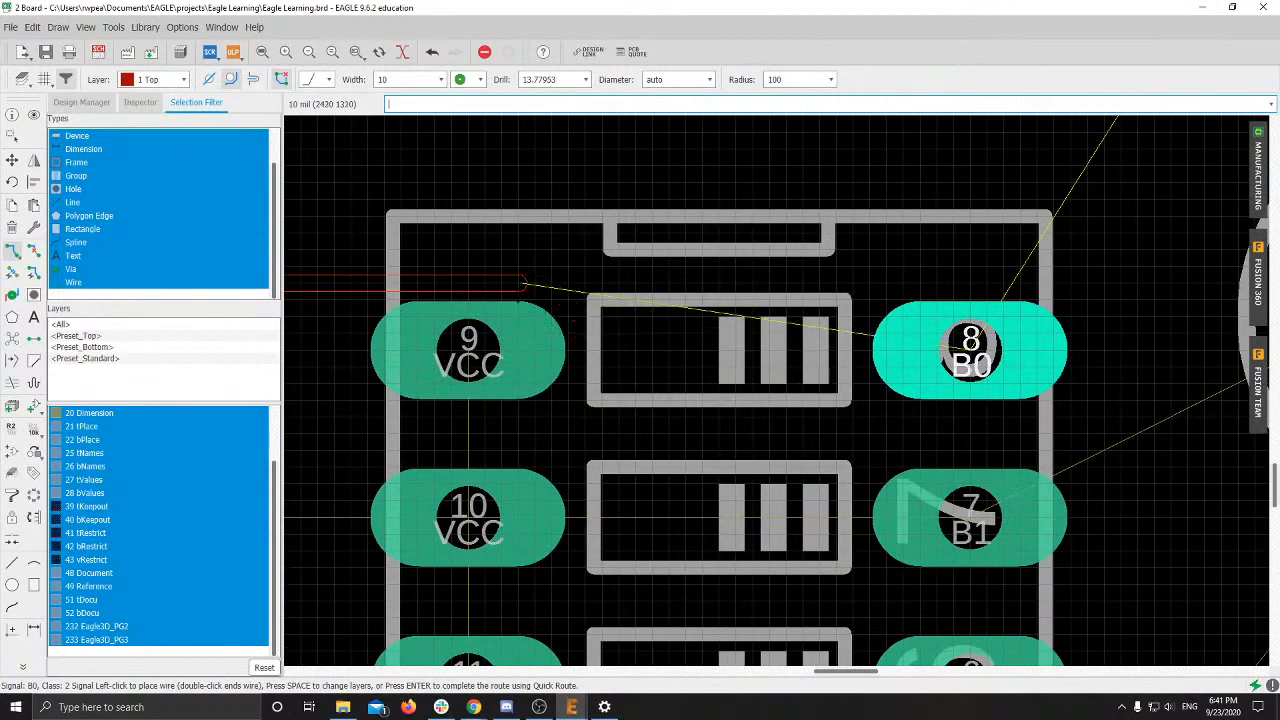
middle_drag(404, 285, 645, 285)
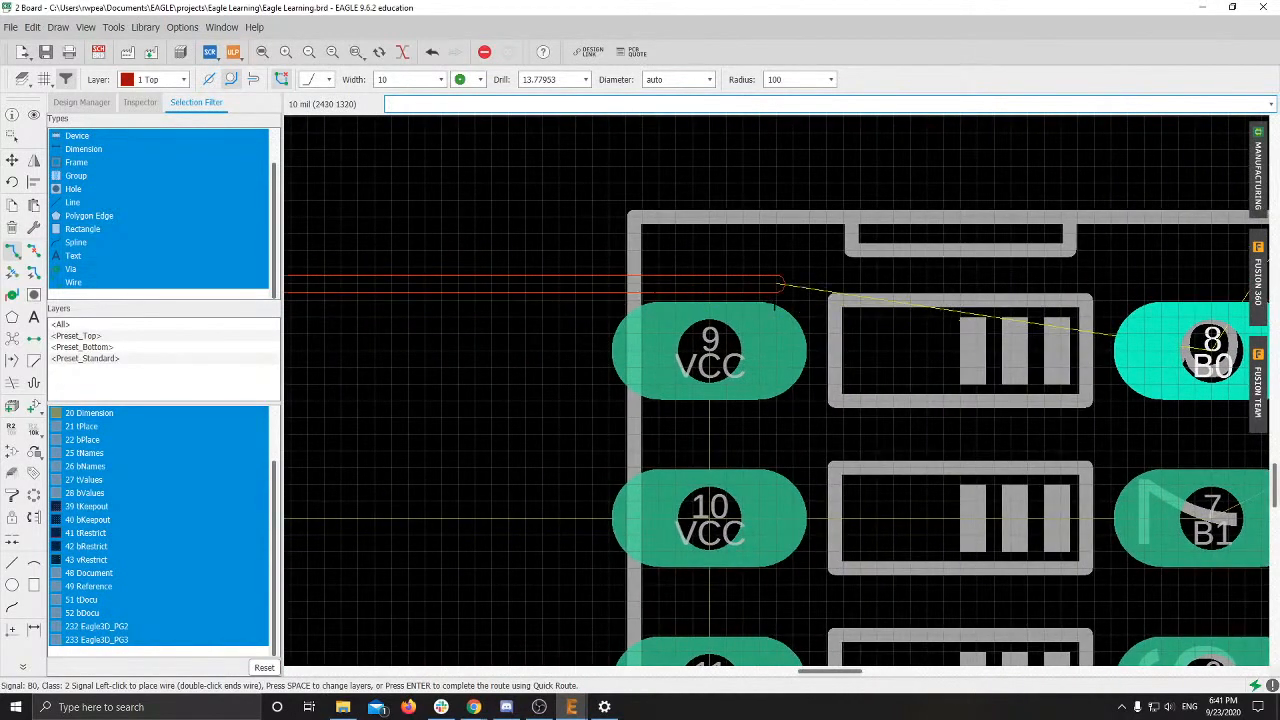
scroll(795, 322, up, 5)
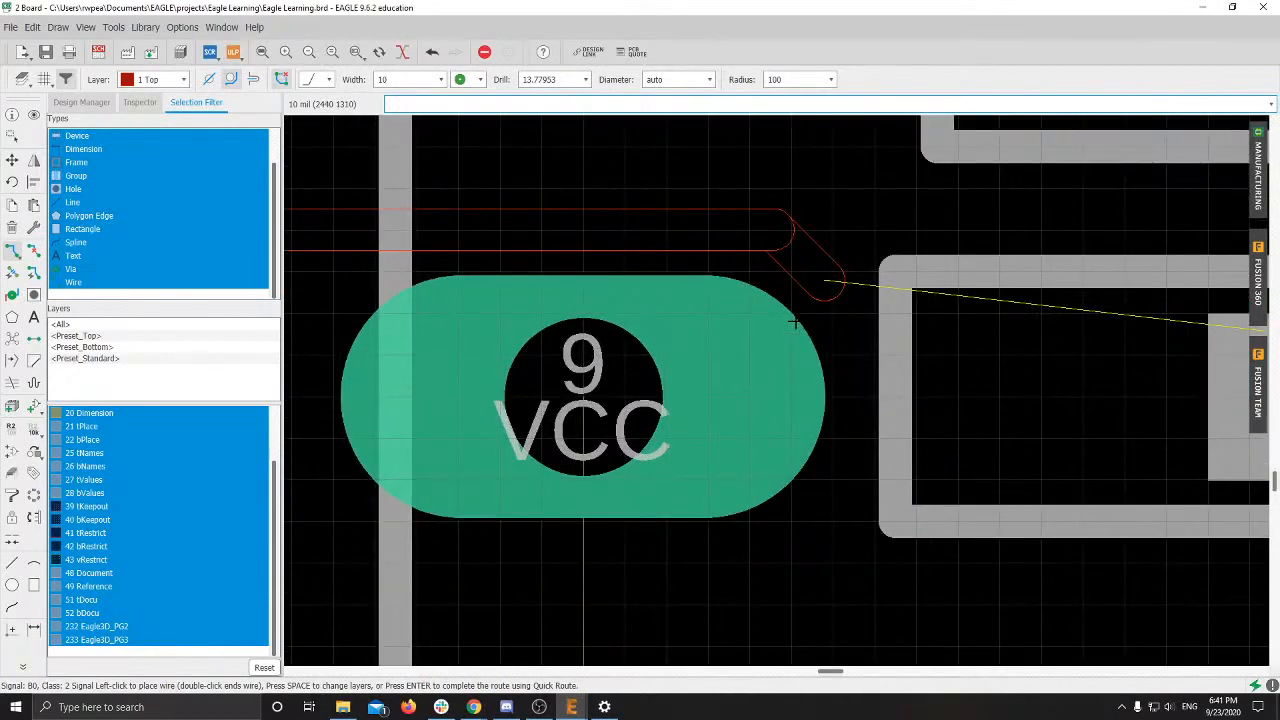
middle_drag(849, 301, 855, 334)
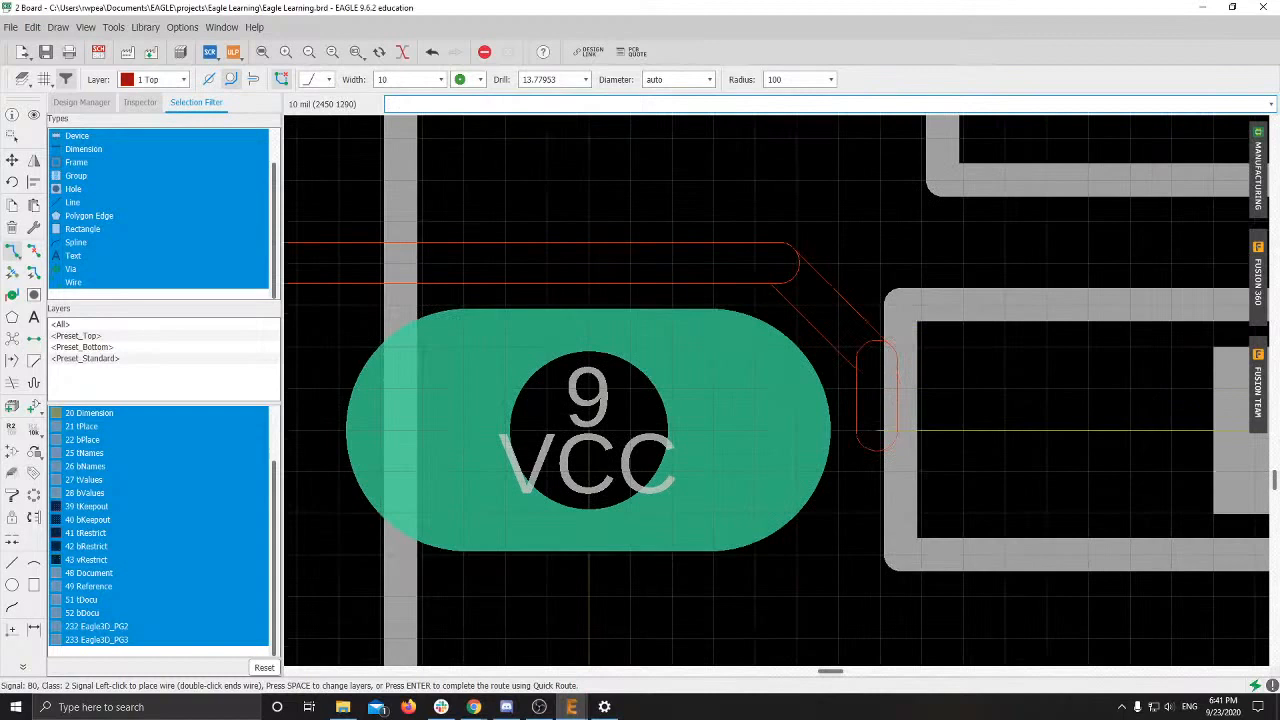
middle_drag(877, 432, 960, 429)
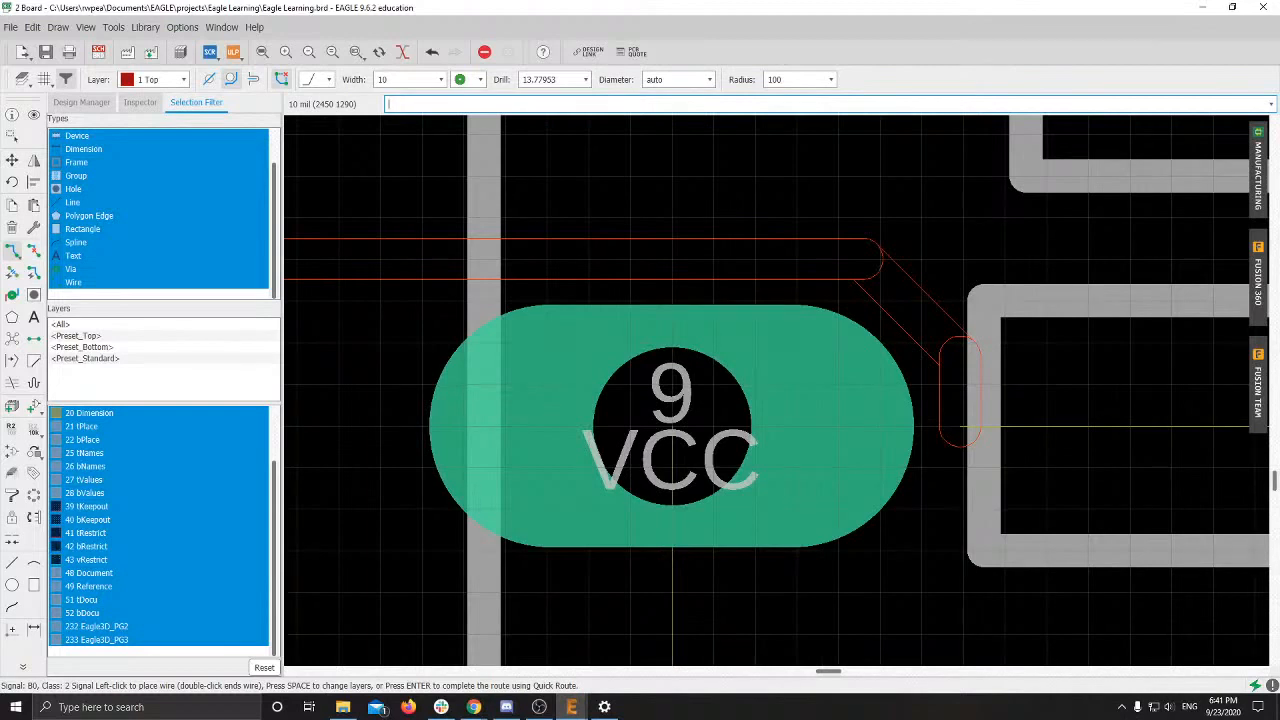
scroll(962, 430, down, 3)
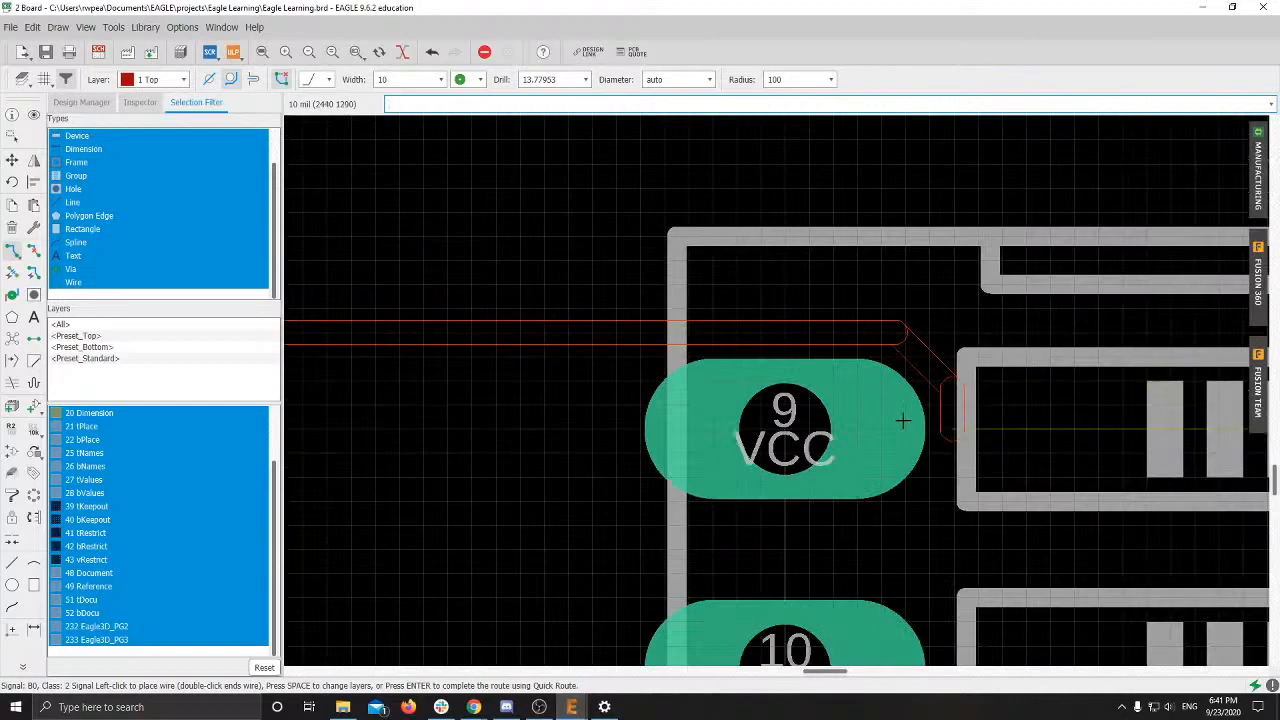
middle_drag(903, 420, 723, 421)
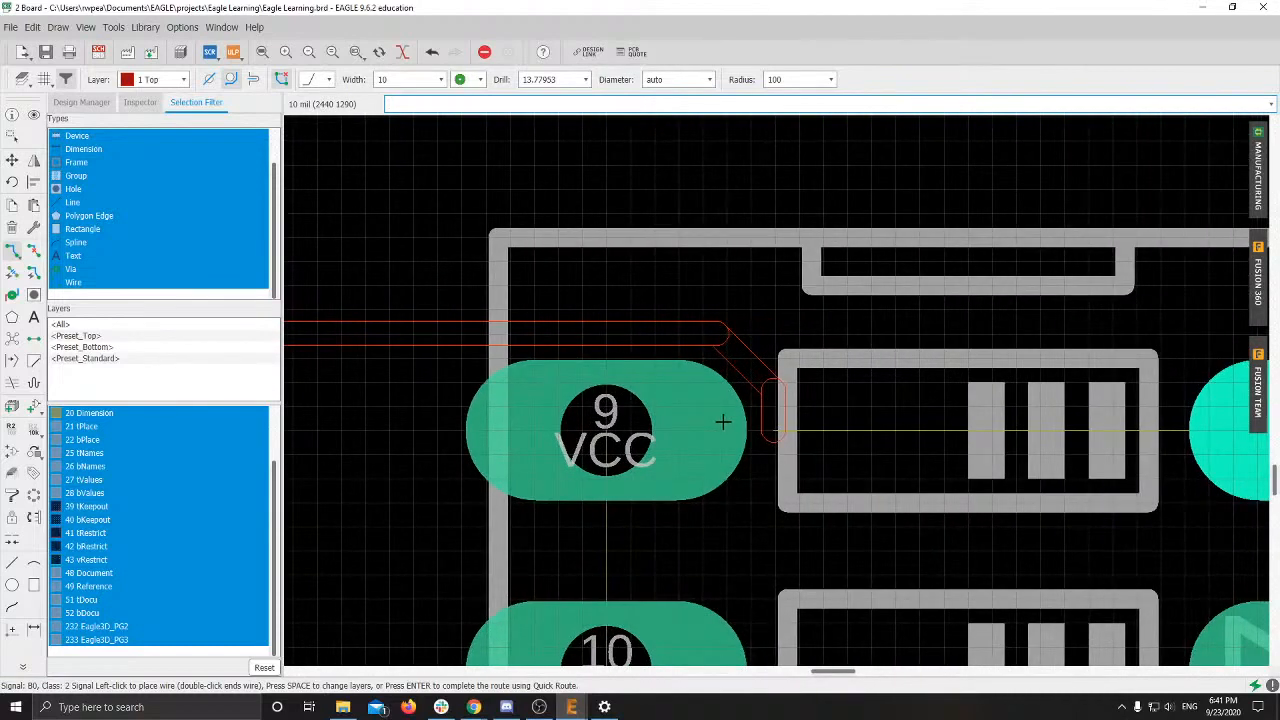
middle_drag(734, 351, 731, 352)
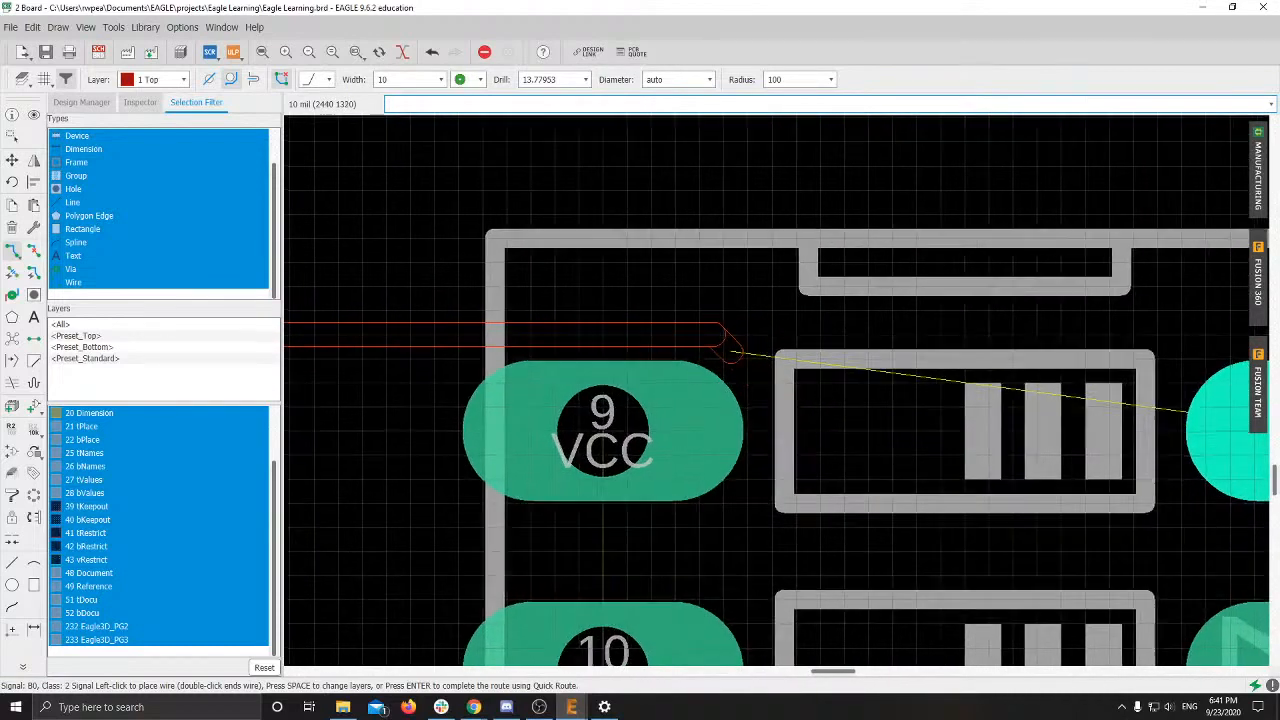
scroll(731, 352, down, 3)
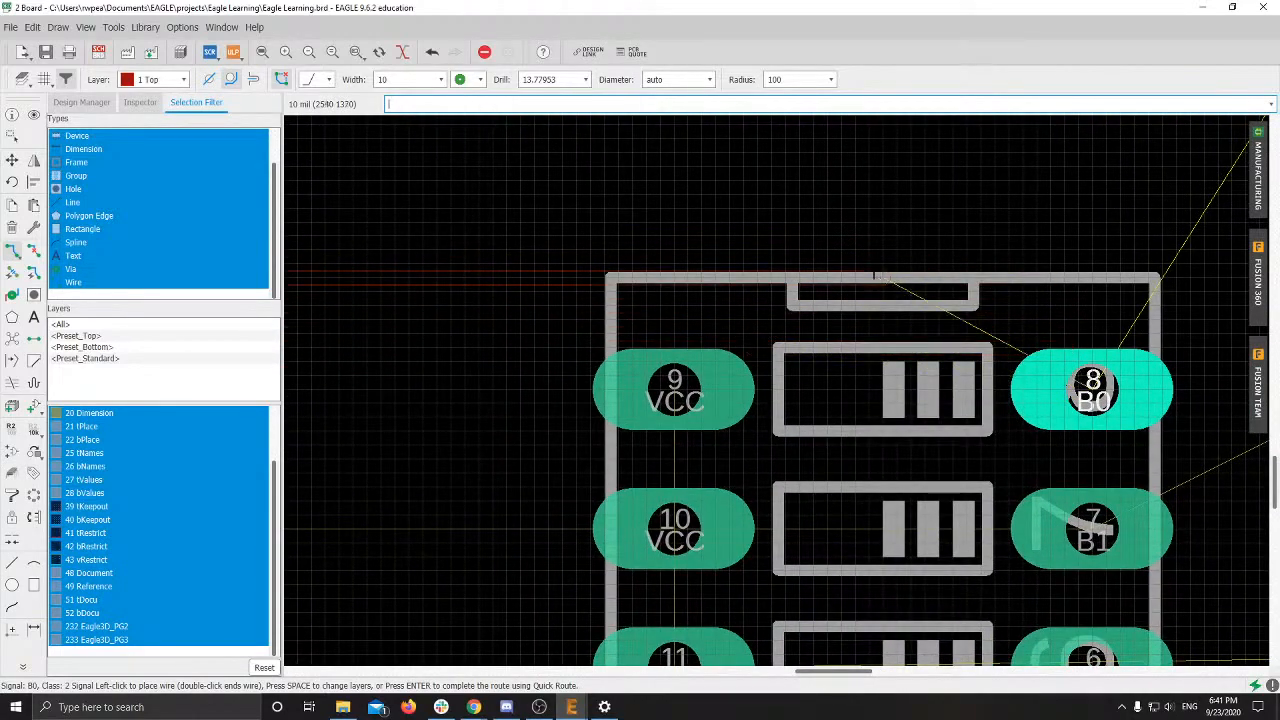
Step: Route B0 on the top layer above VCC pin 9 and finish it at pin 8 of S1 with a 45-degree bend
scroll(863, 282, down, 2)
middle_drag(584, 306, 548, 262)
click(588, 272)
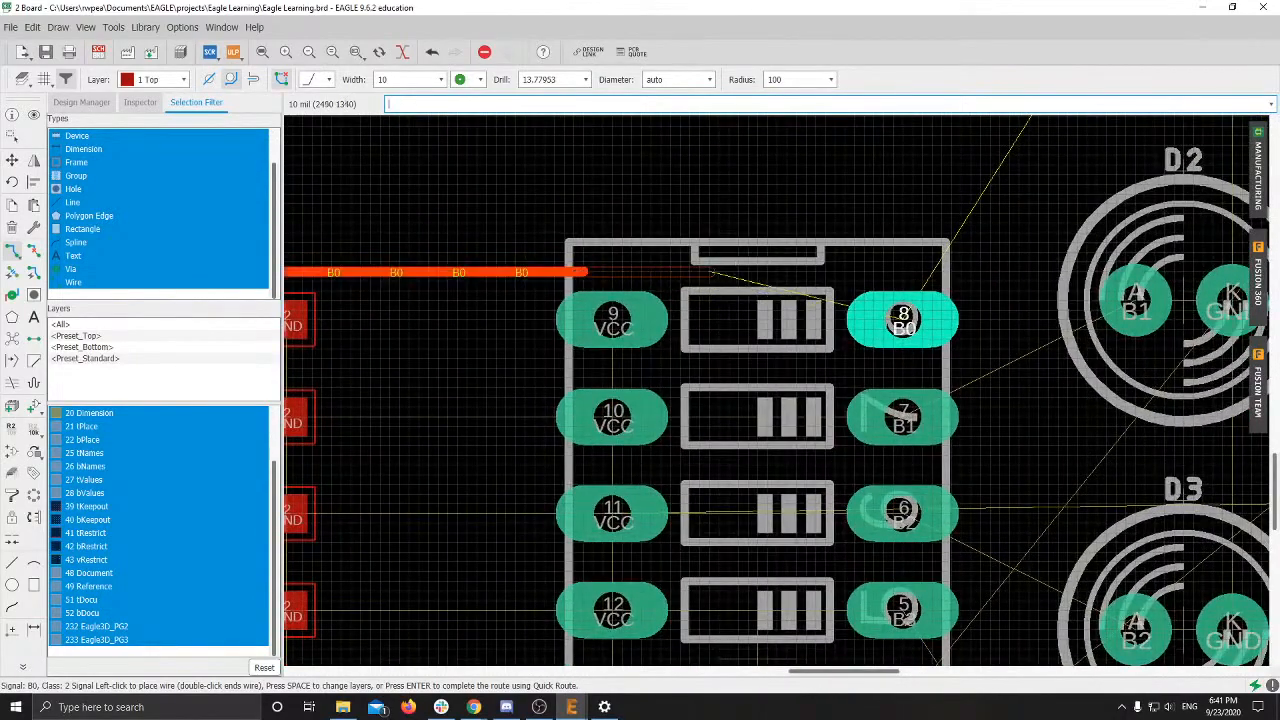
click(903, 318)
middle_drag(903, 318, 1196, 308)
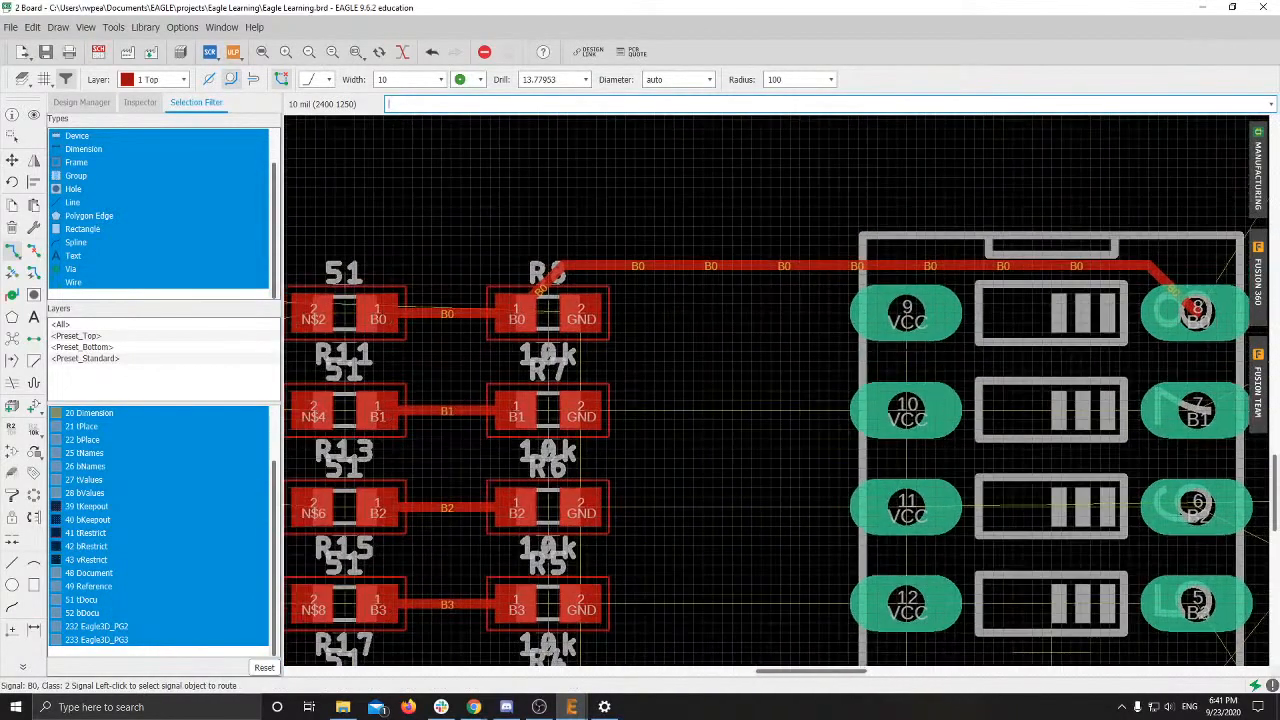
Step: Route B1 on the top layer from R7's B1 pad, between VCC pins 9 and 10, to pin 7 of S1
click(519, 407)
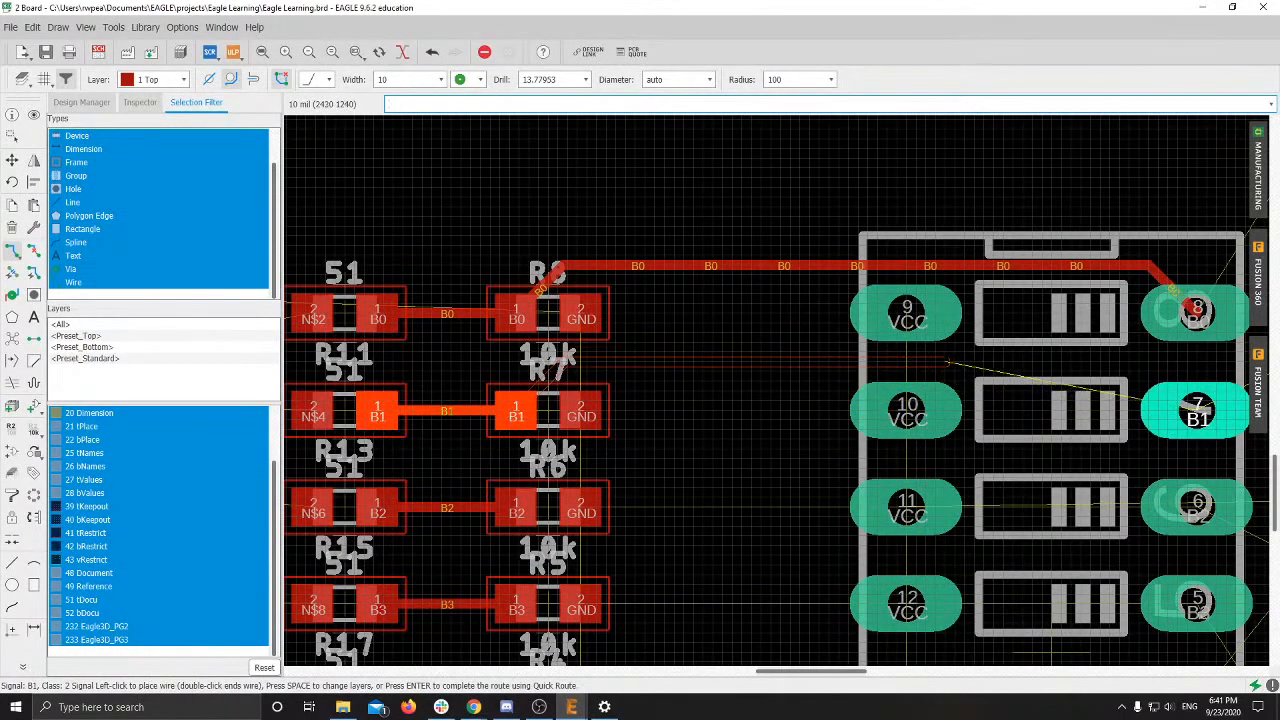
click(997, 362)
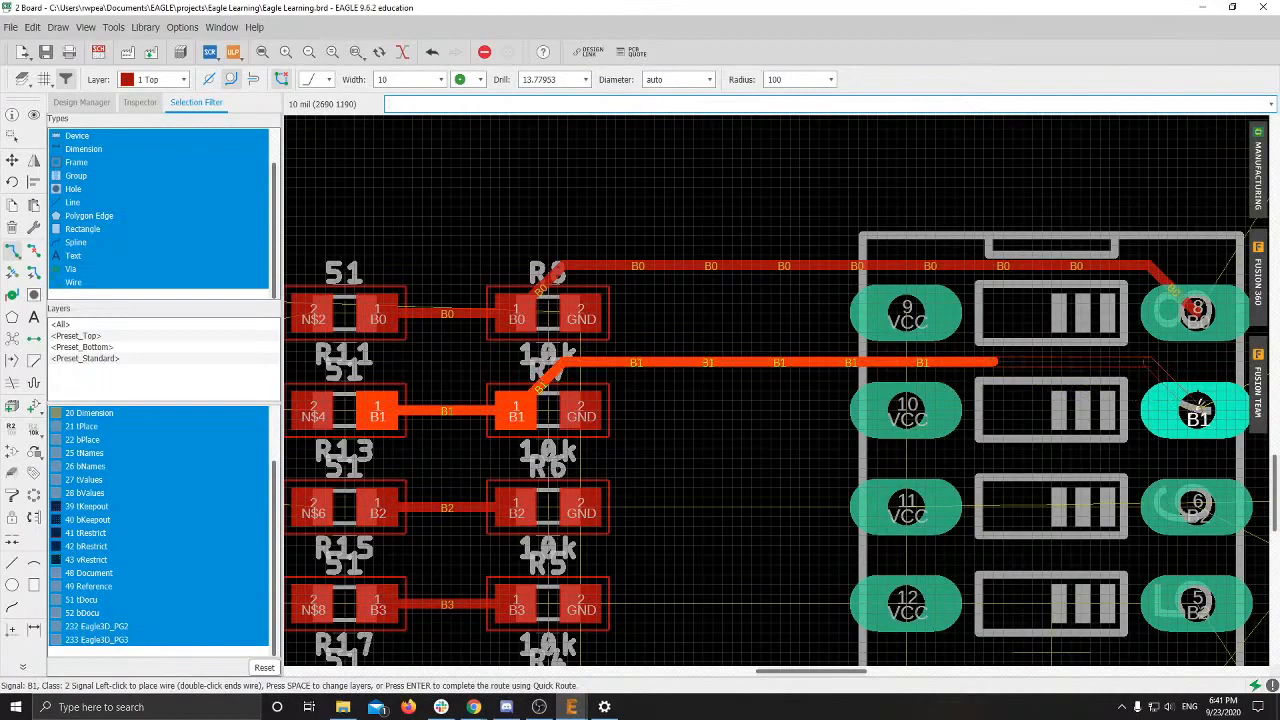
click(1197, 410)
Step: Route B2 on the top layer from R6's B2 pad, between VCC pins 10 and 11, to pin 6 of S1
scroll(870, 310, down, 3)
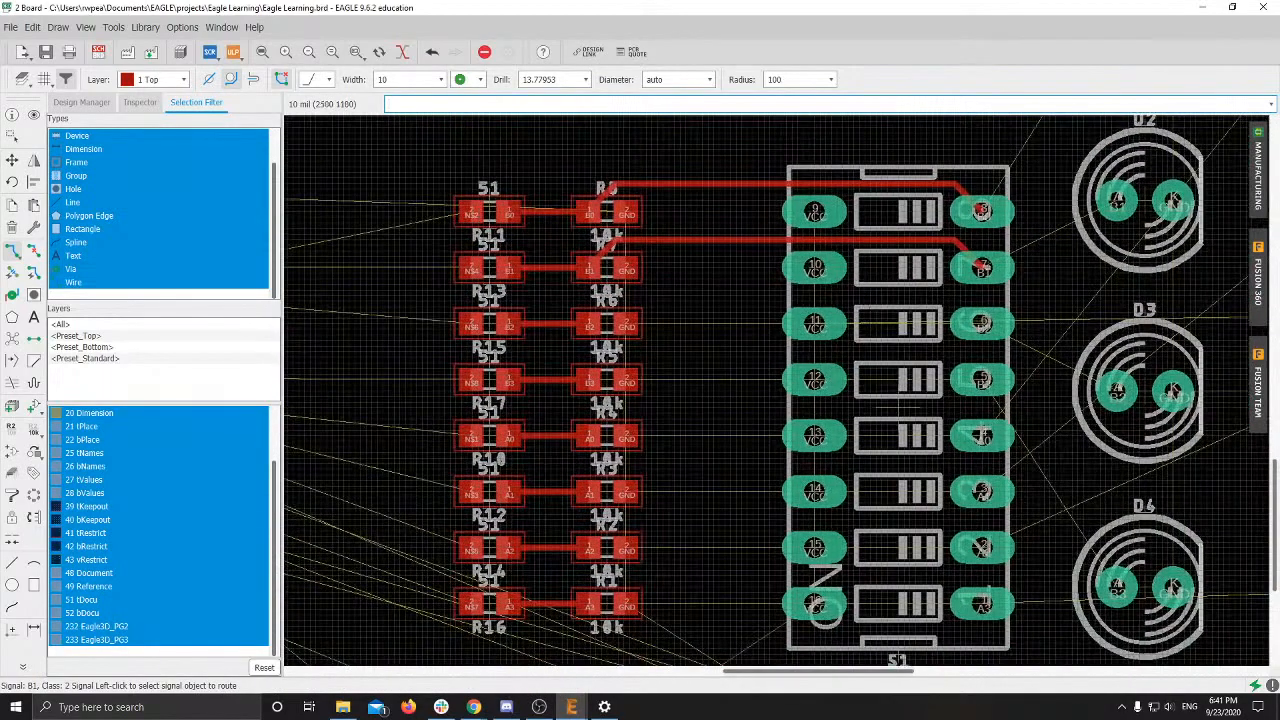
scroll(690, 292, up, 4)
click(484, 350)
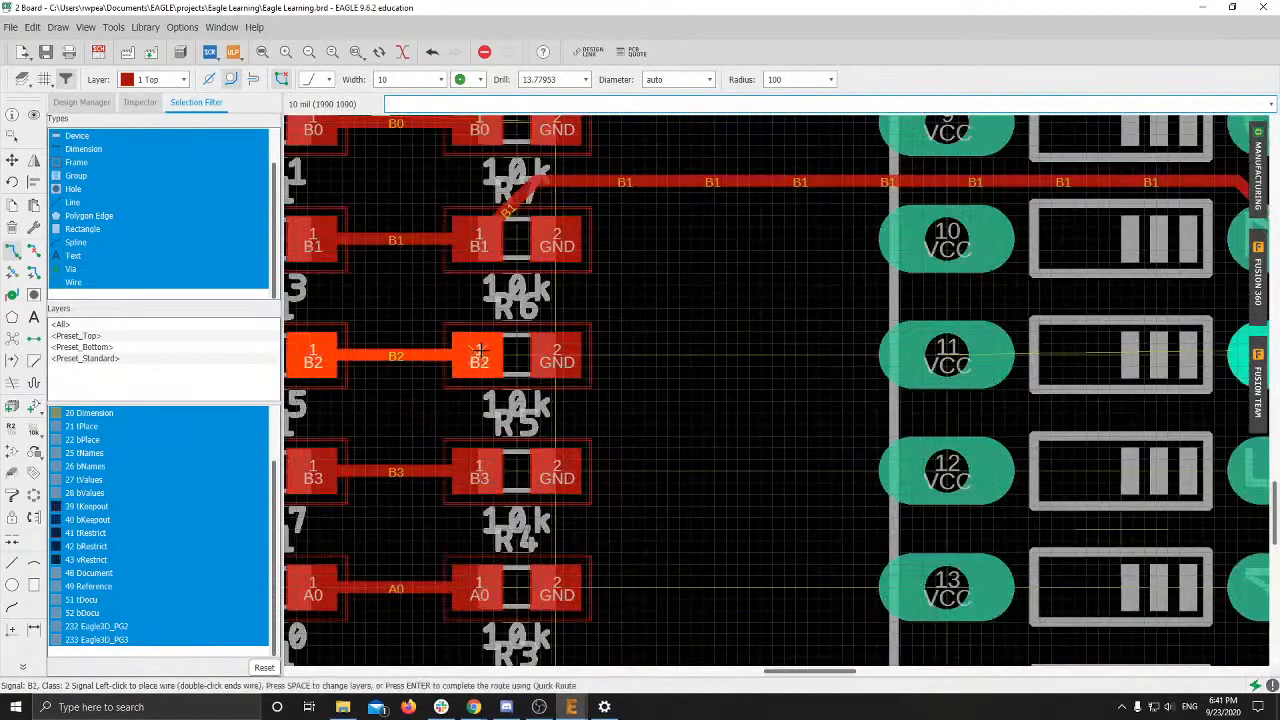
middle_drag(972, 297, 623, 342)
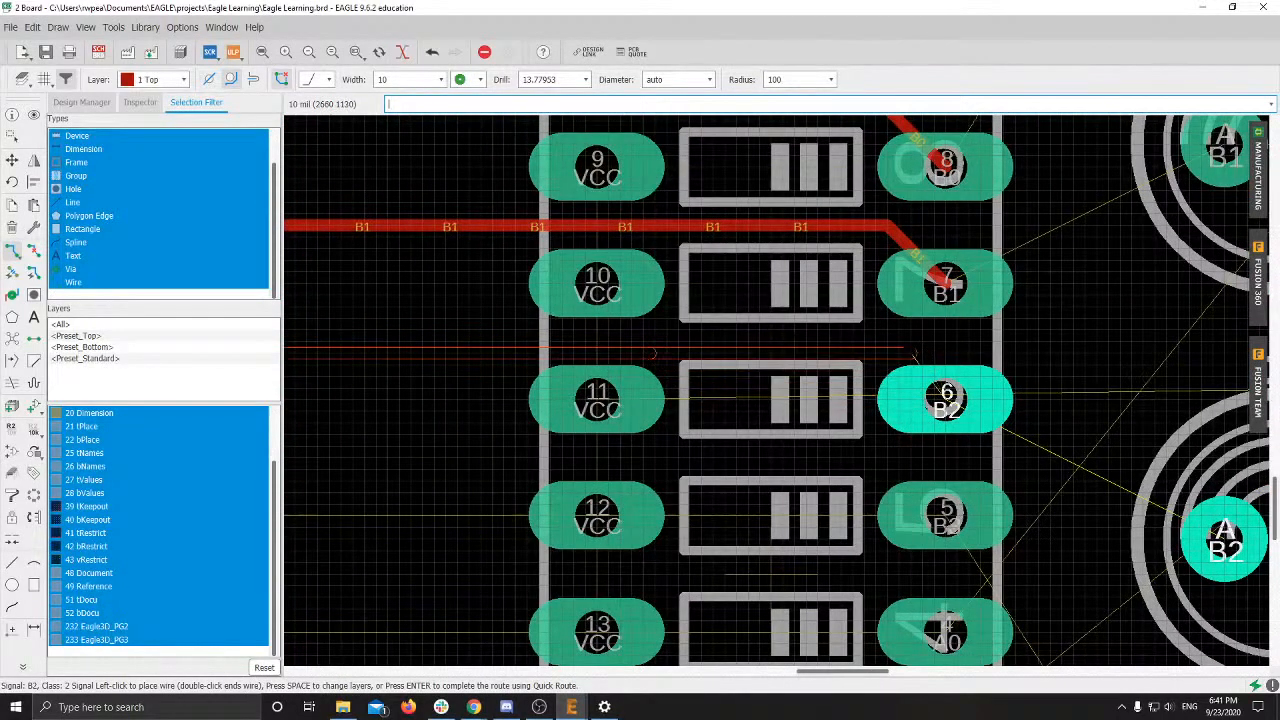
click(945, 398)
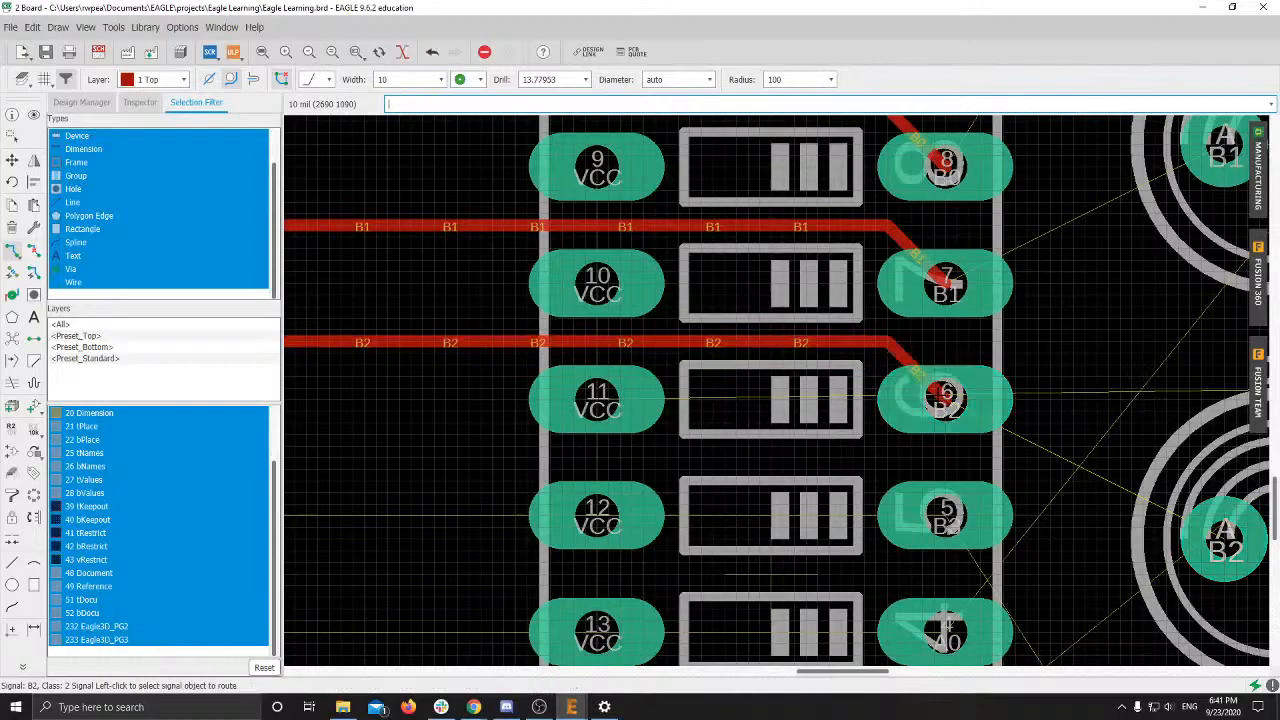
Step: Route B3 on the top layer from R5's B3 pad, between VCC pins 11 and 12, to pin 5 of S1
scroll(882, 325, down, 3)
scroll(687, 326, up, 3)
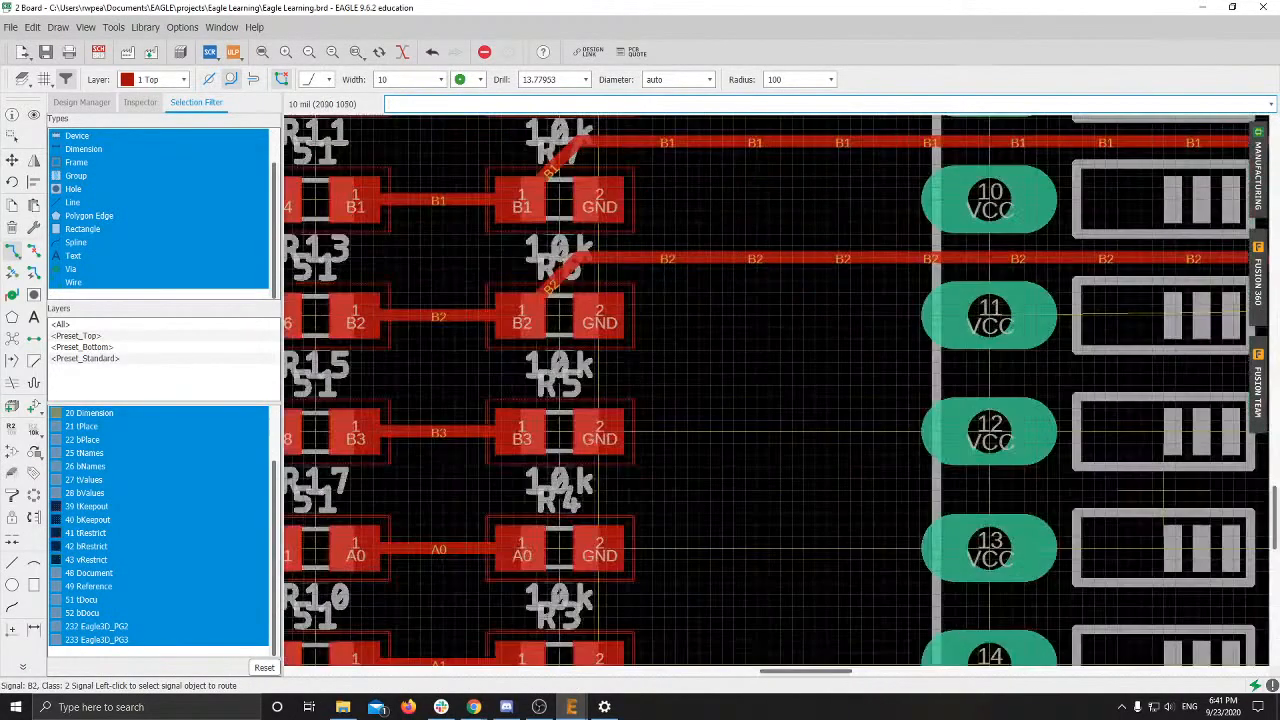
click(521, 424)
scroll(641, 374, up, 1)
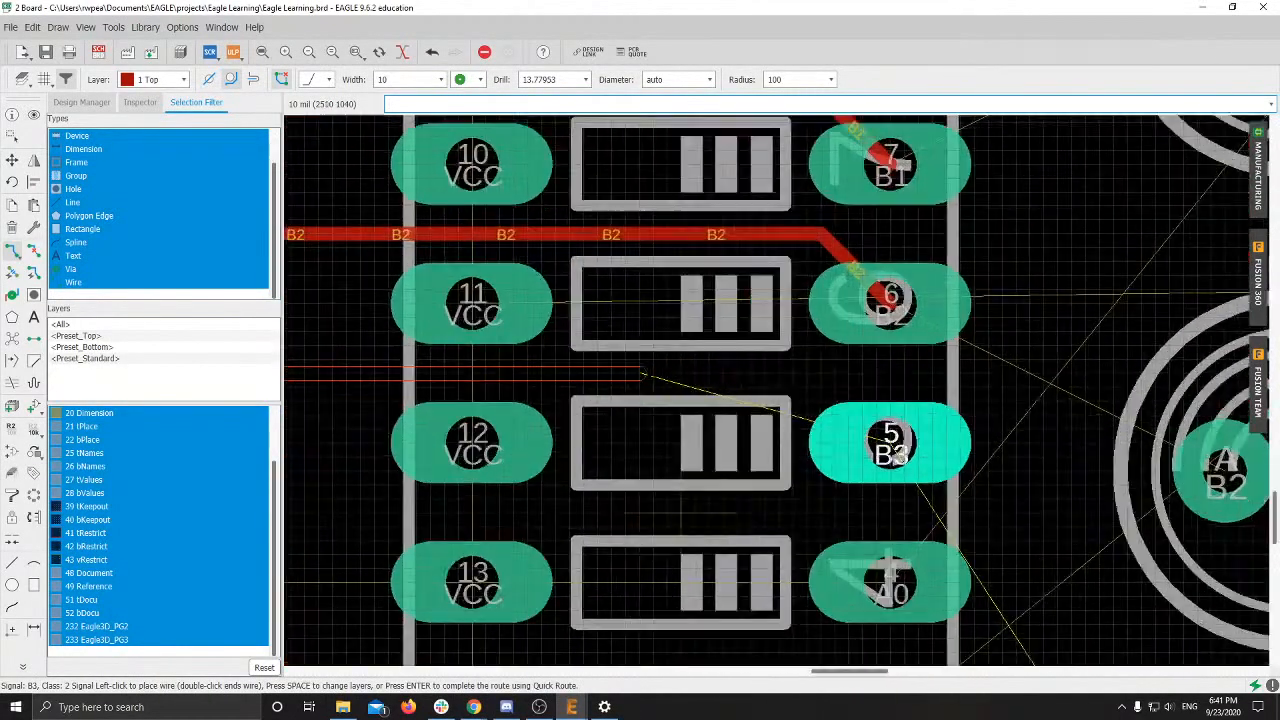
click(888, 443)
scroll(896, 296, down, 2)
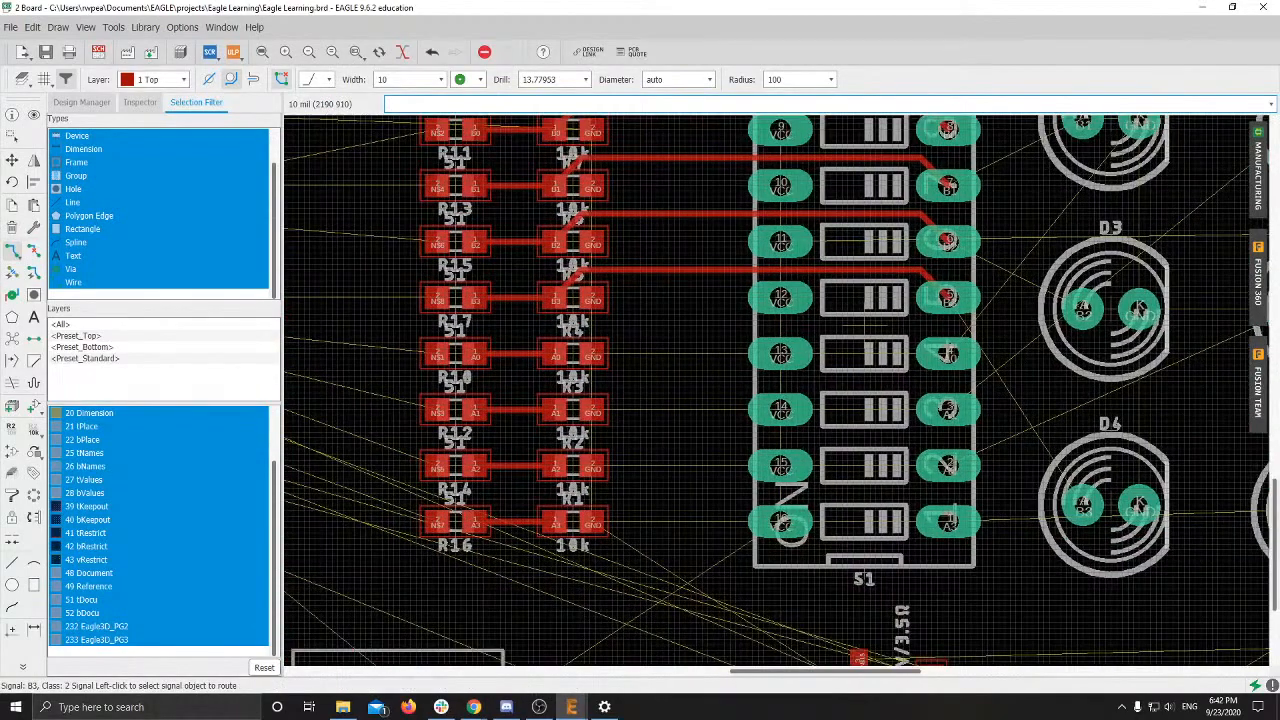
Step: Route A0 from R4's A0 pad to pin 4 of S1 and A1 from R3's A1 pad to pin 3, both on the top layer
scroll(665, 345, up, 1)
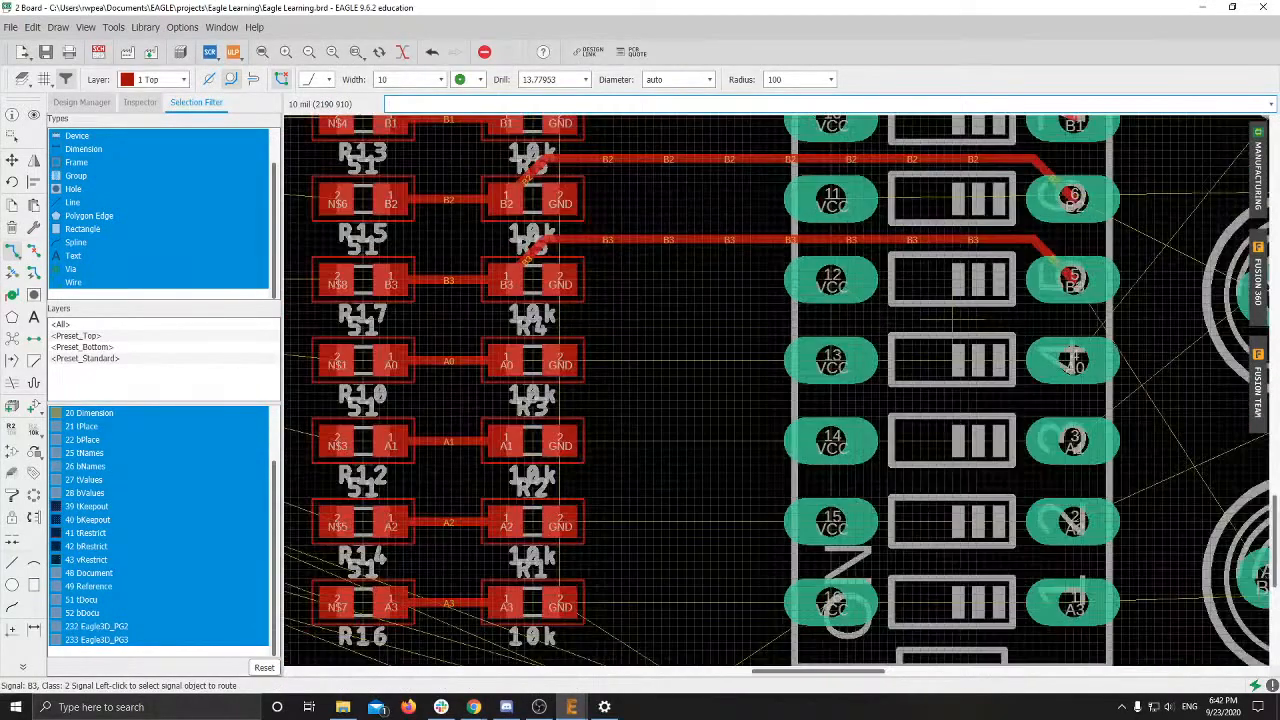
click(507, 360)
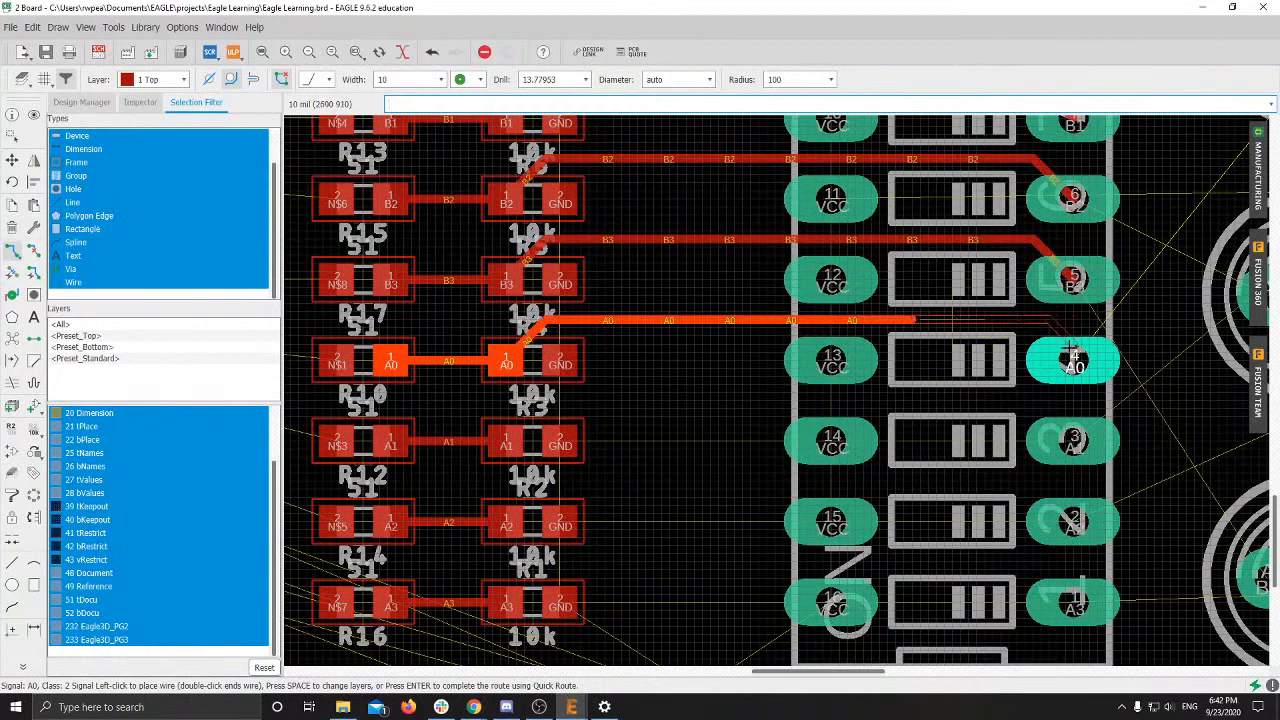
click(1073, 357)
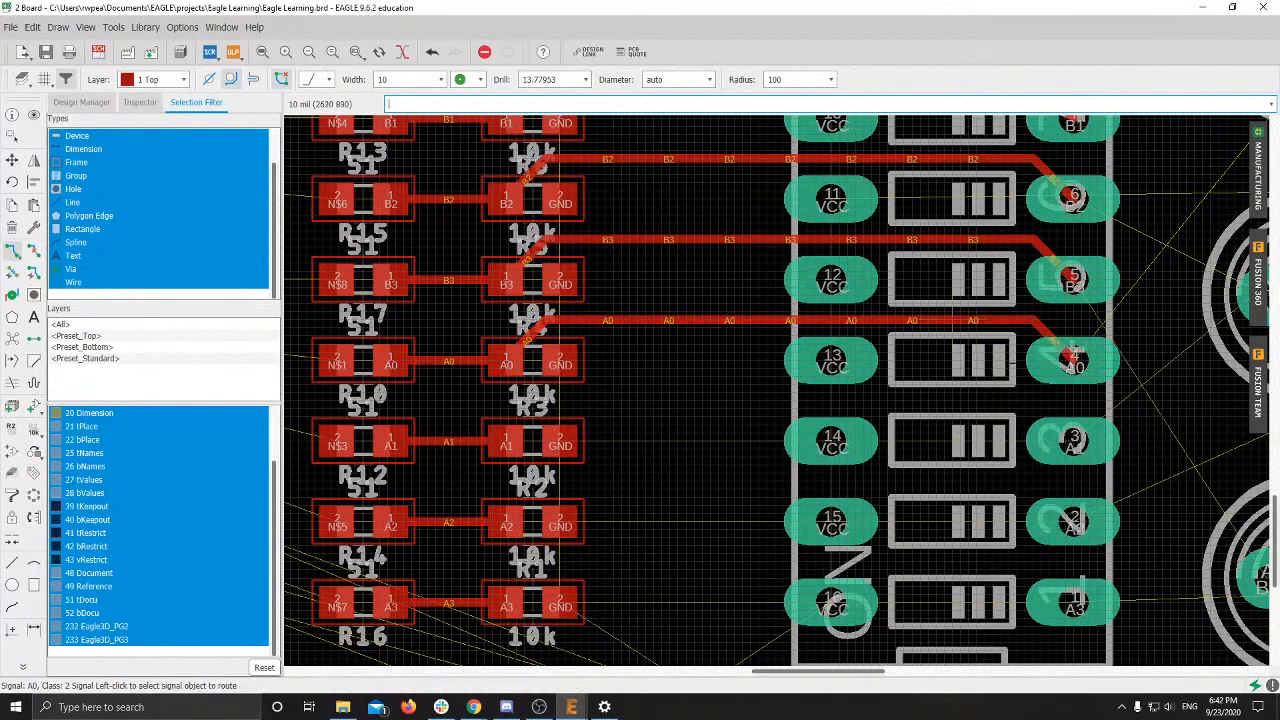
click(510, 436)
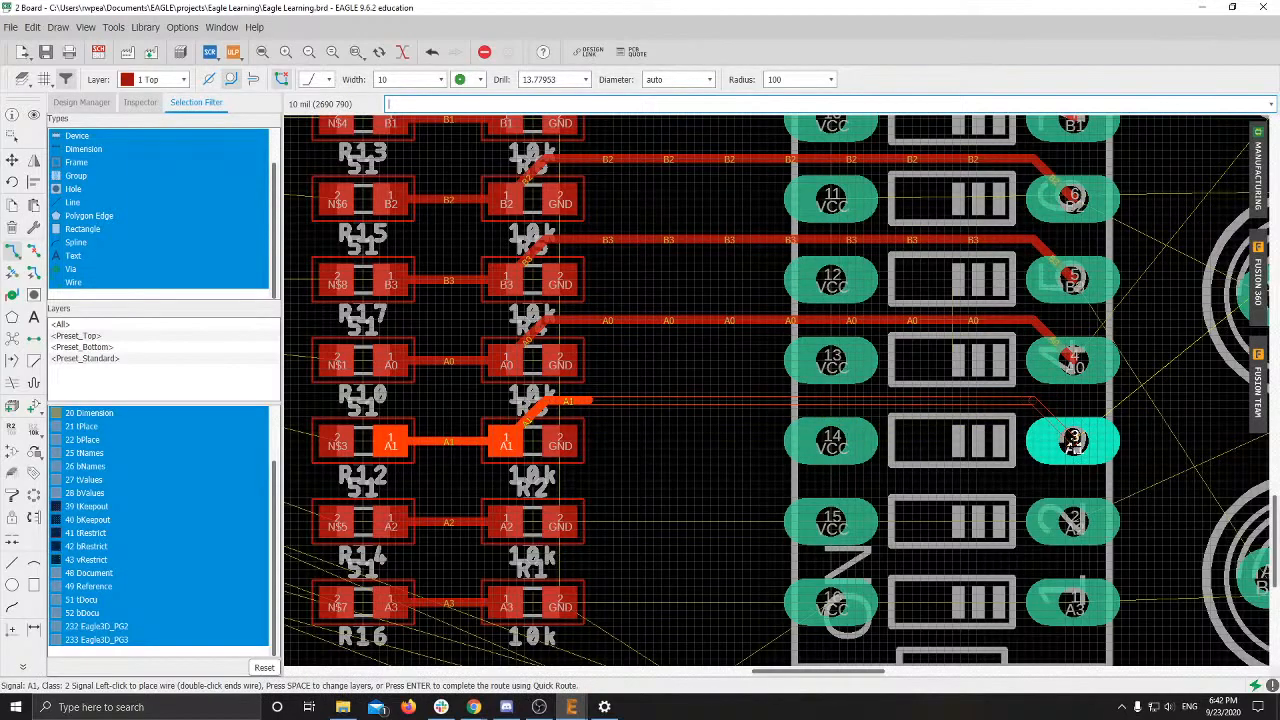
click(1075, 438)
Step: Route A2 on the top layer from R2's A2 pad, between VCC pins 14 and 15, to pin 2 of S1
scroll(520, 443, up, 3)
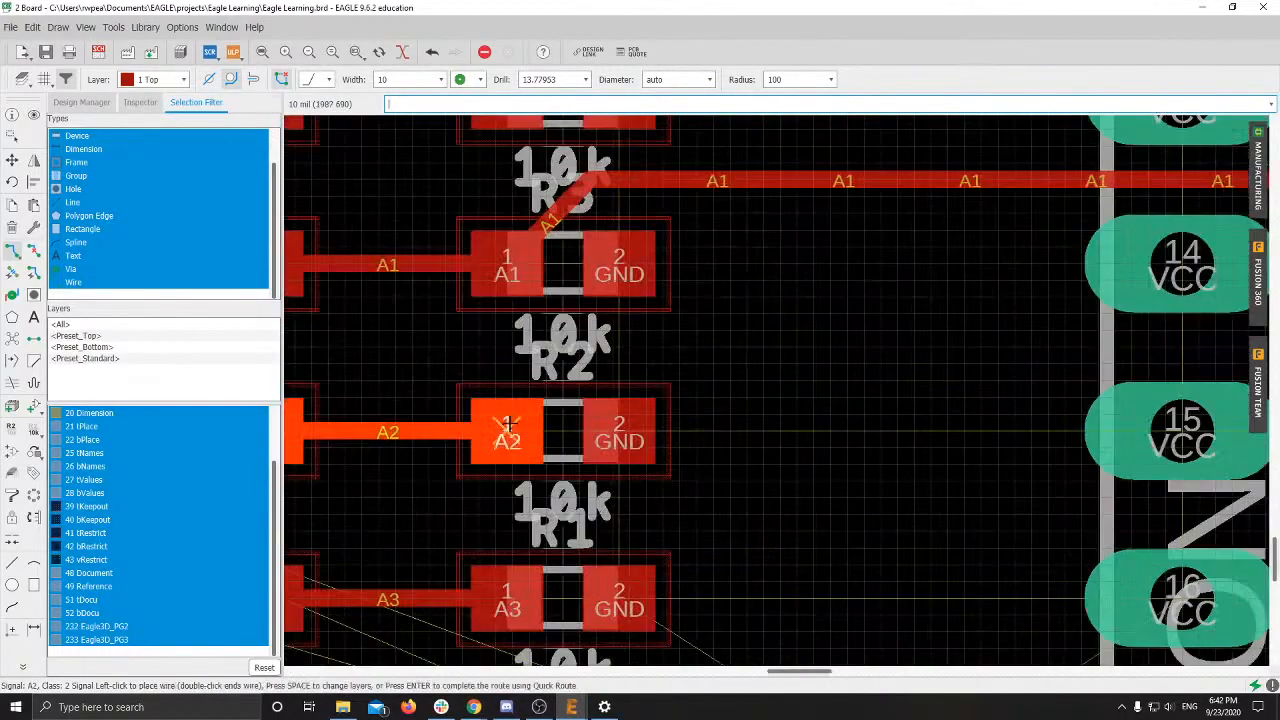
click(520, 443)
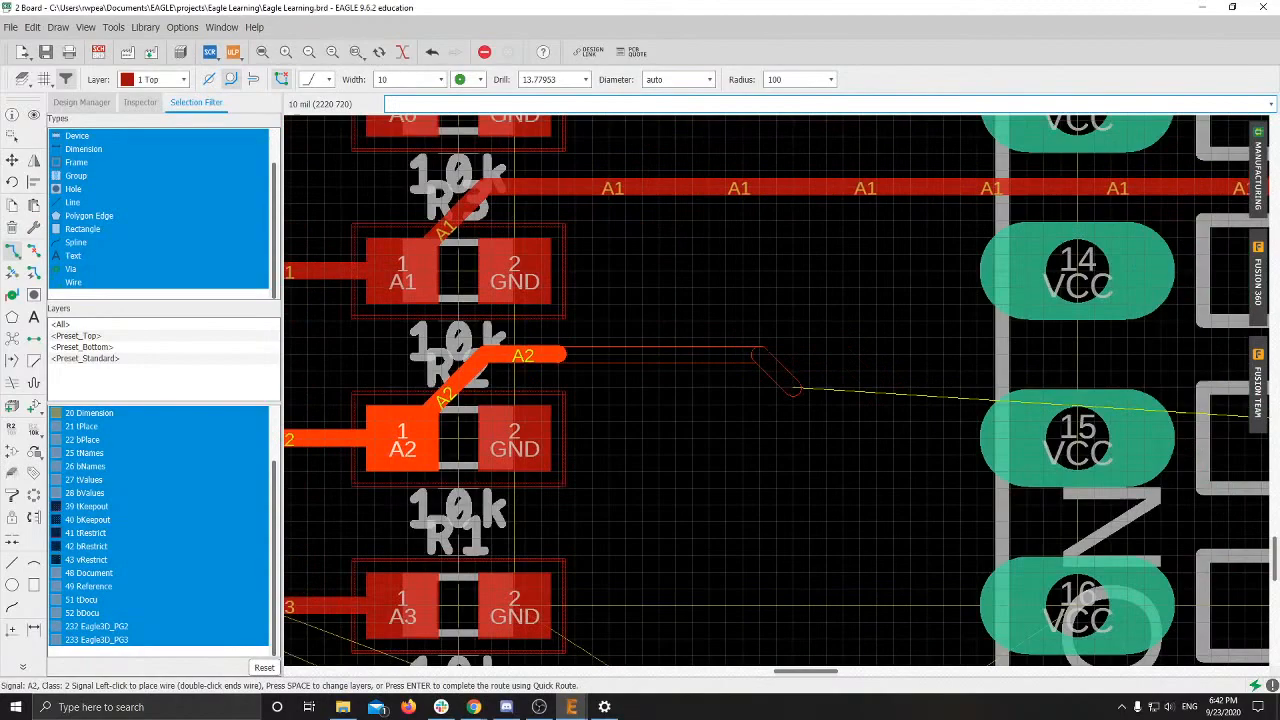
middle_drag(797, 388, 303, 403)
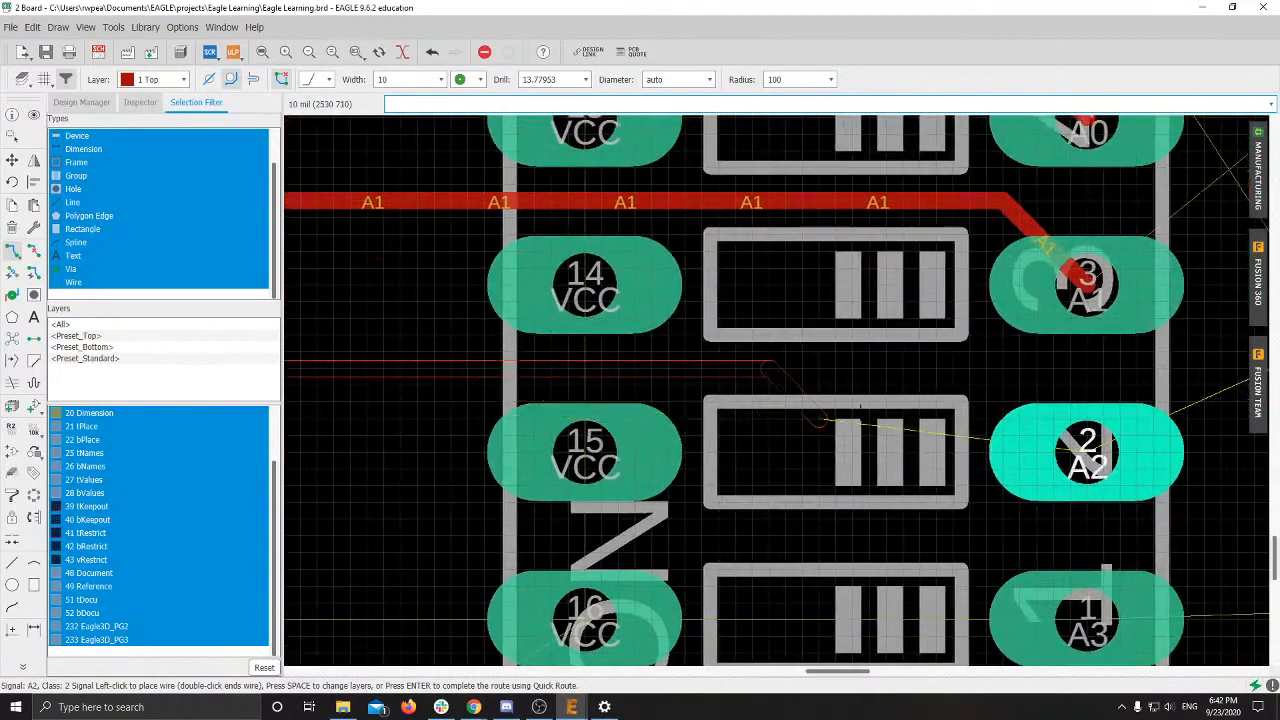
click(1085, 450)
Step: Route A3 on the top layer from R1's A3 pad, between VCC pins 15 and 16, to pin 1 of S1
scroll(1030, 340, down, 4)
scroll(500, 527, up, 3)
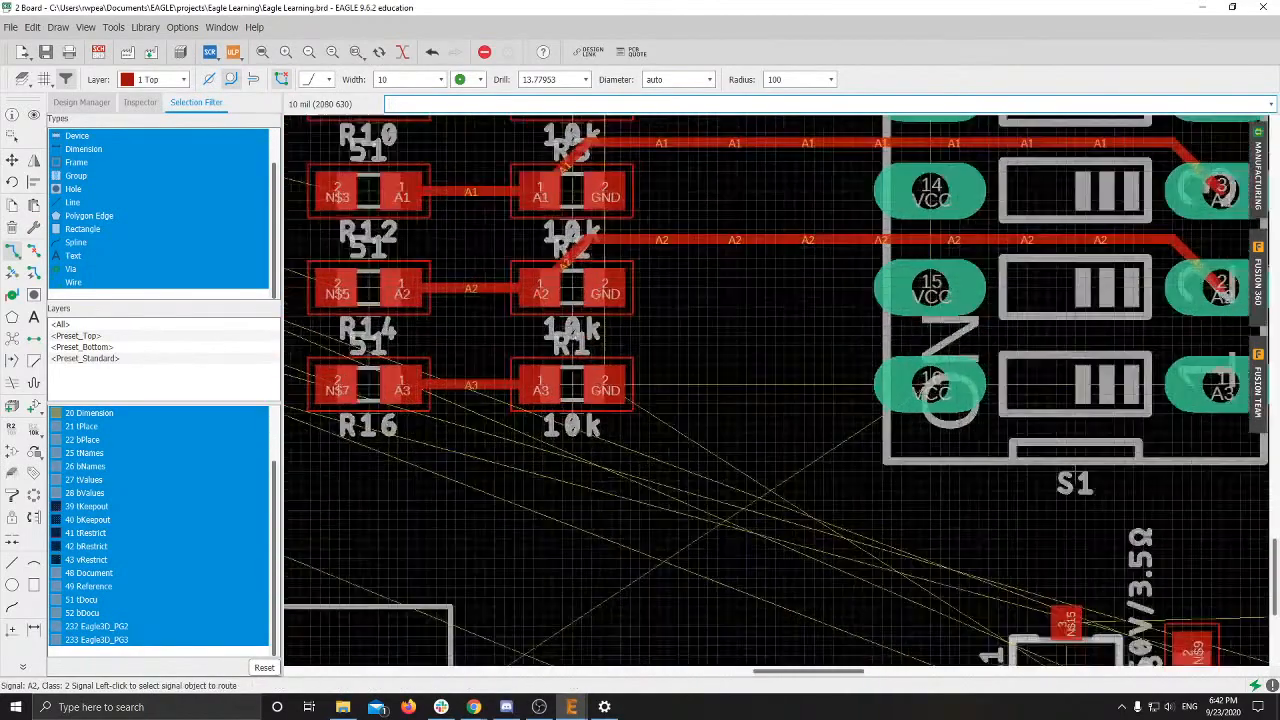
click(500, 410)
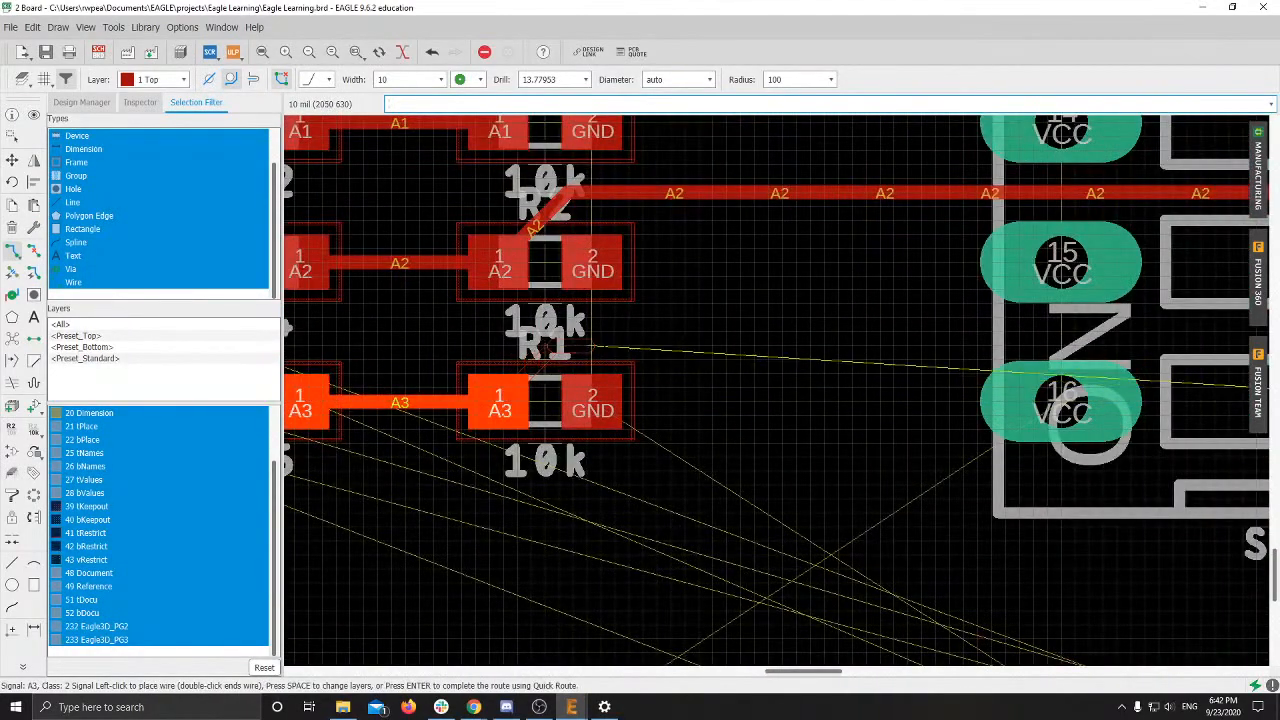
middle_drag(1046, 346, 368, 392)
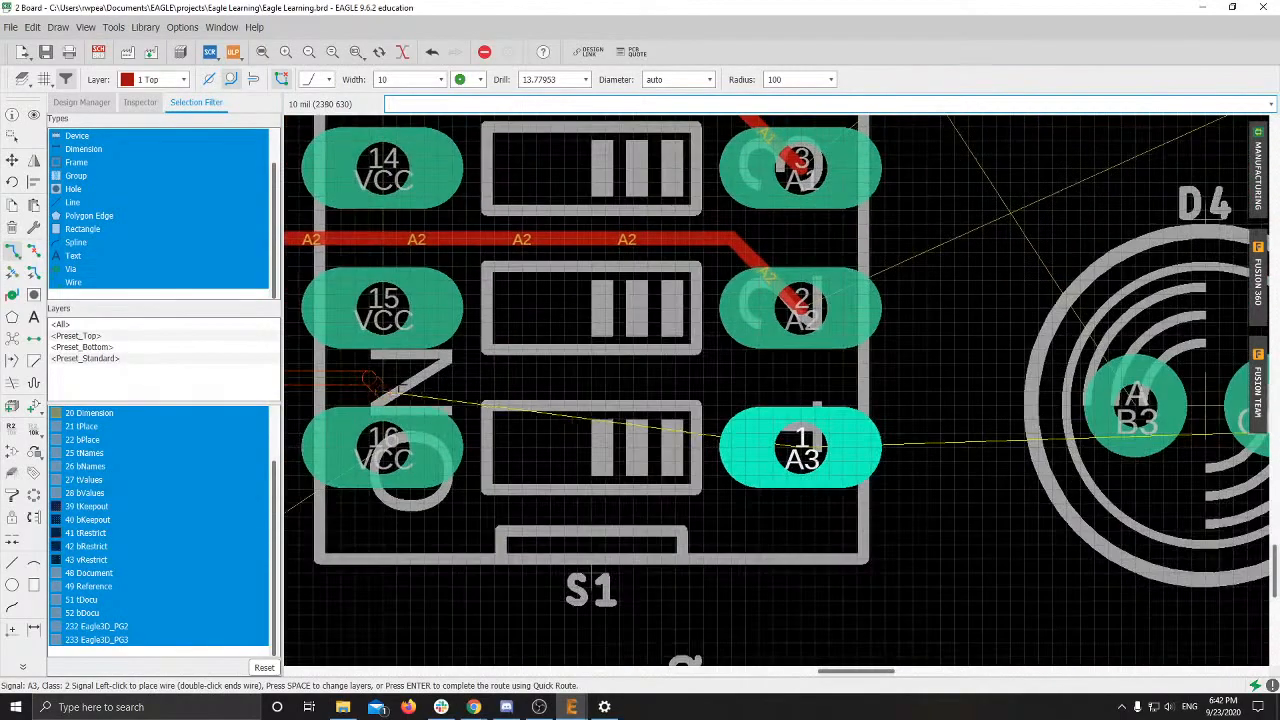
click(801, 447)
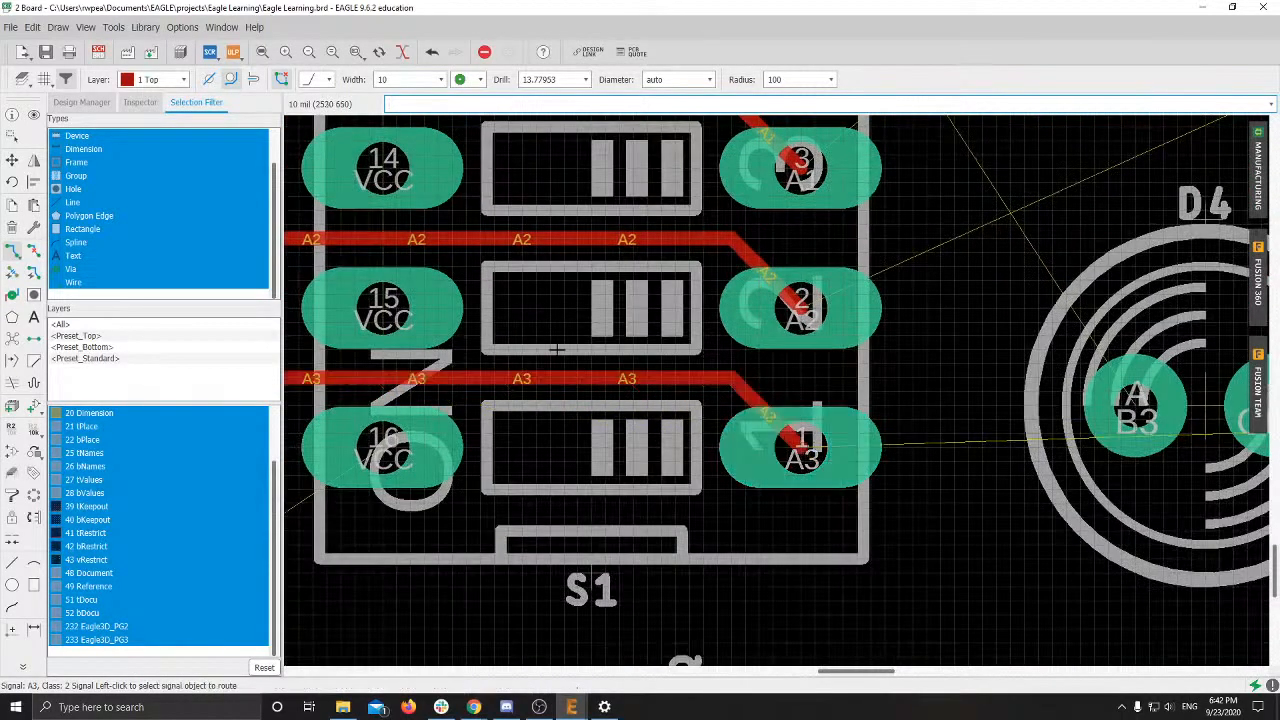
Step: Examine the VCC pin column of S1 and the top-layer traces passing between its pins
scroll(557, 349, down, 5)
scroll(634, 412, up, 3)
scroll(645, 152, up, 6)
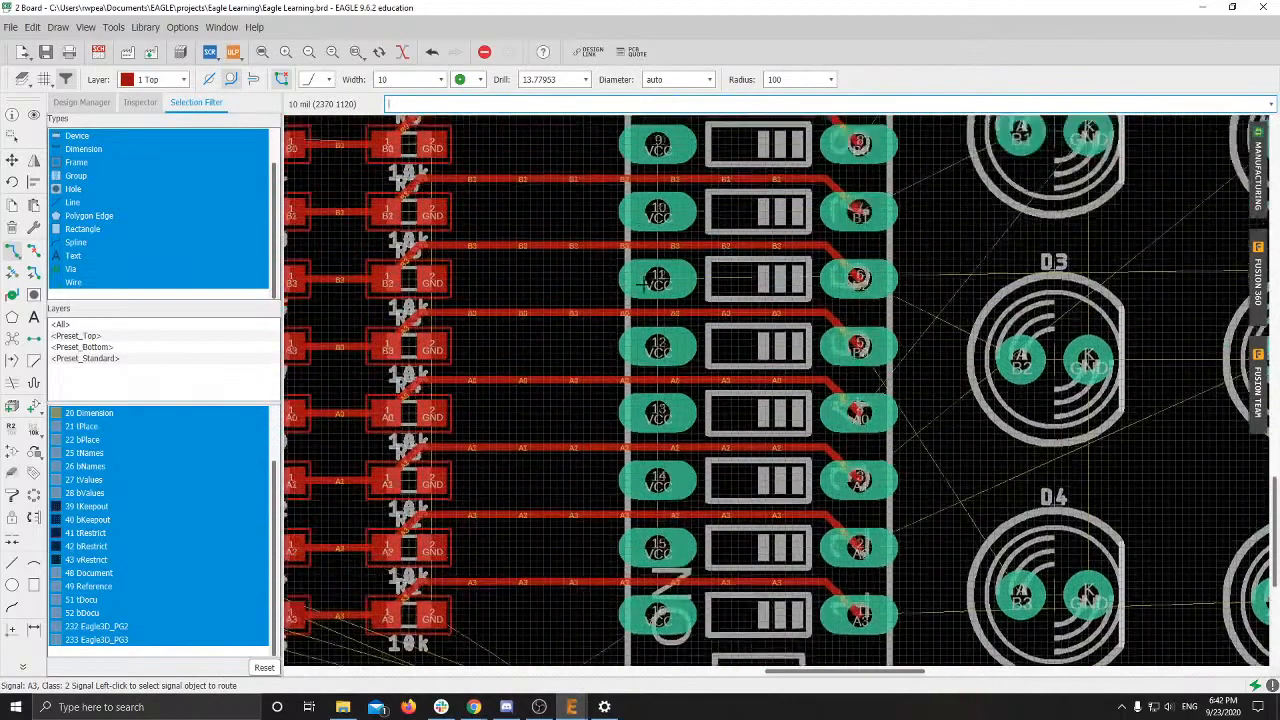
scroll(626, 262, down, 4)
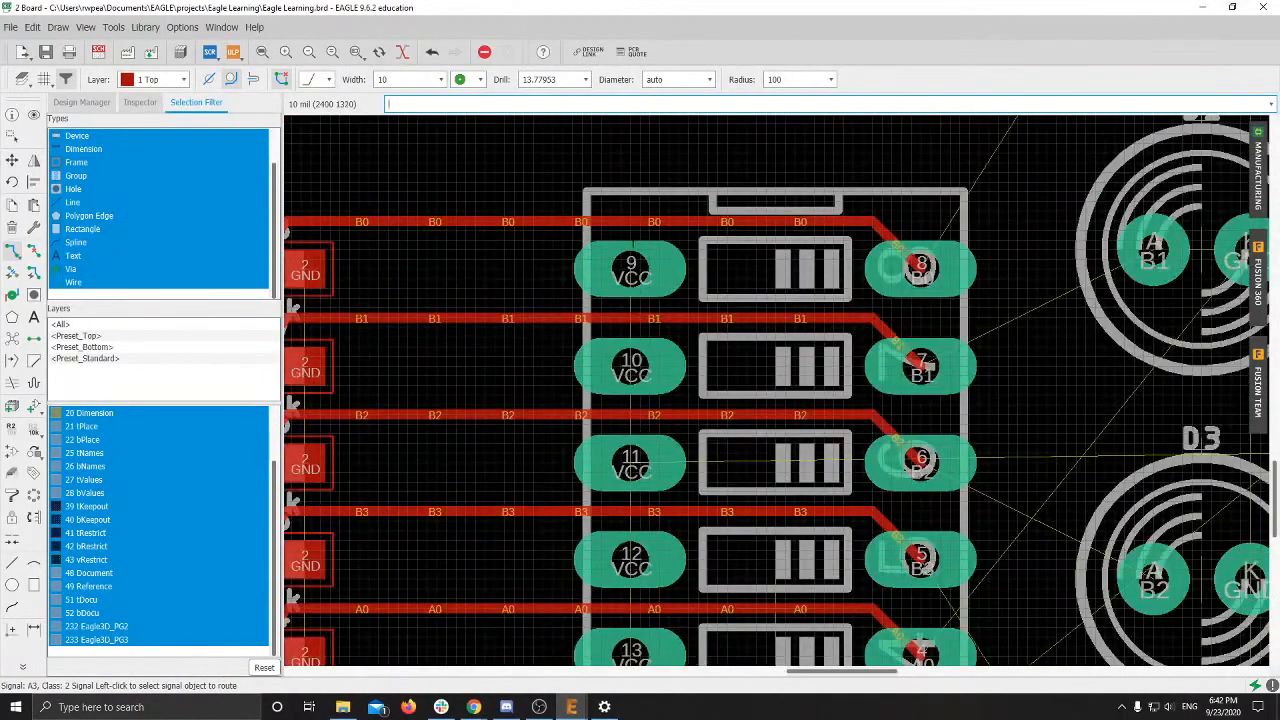
scroll(626, 300, down, 5)
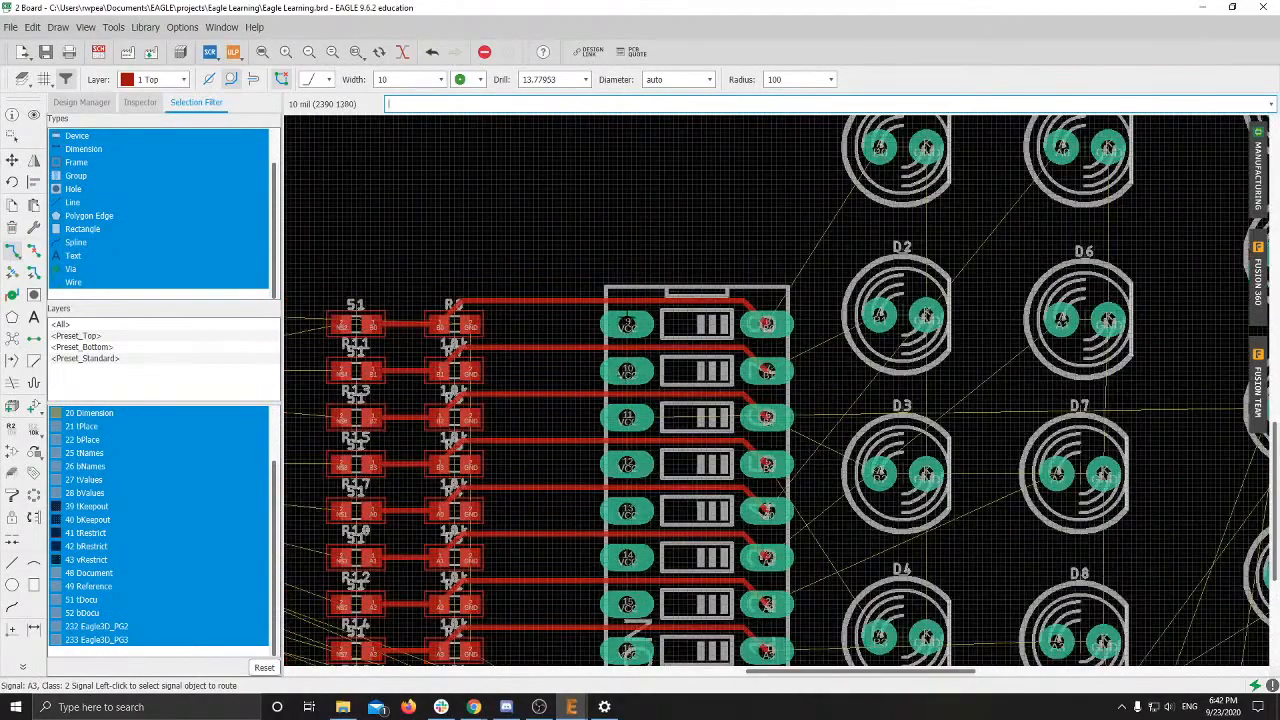
scroll(628, 321, up, 6)
middle_drag(630, 478, 630, 318)
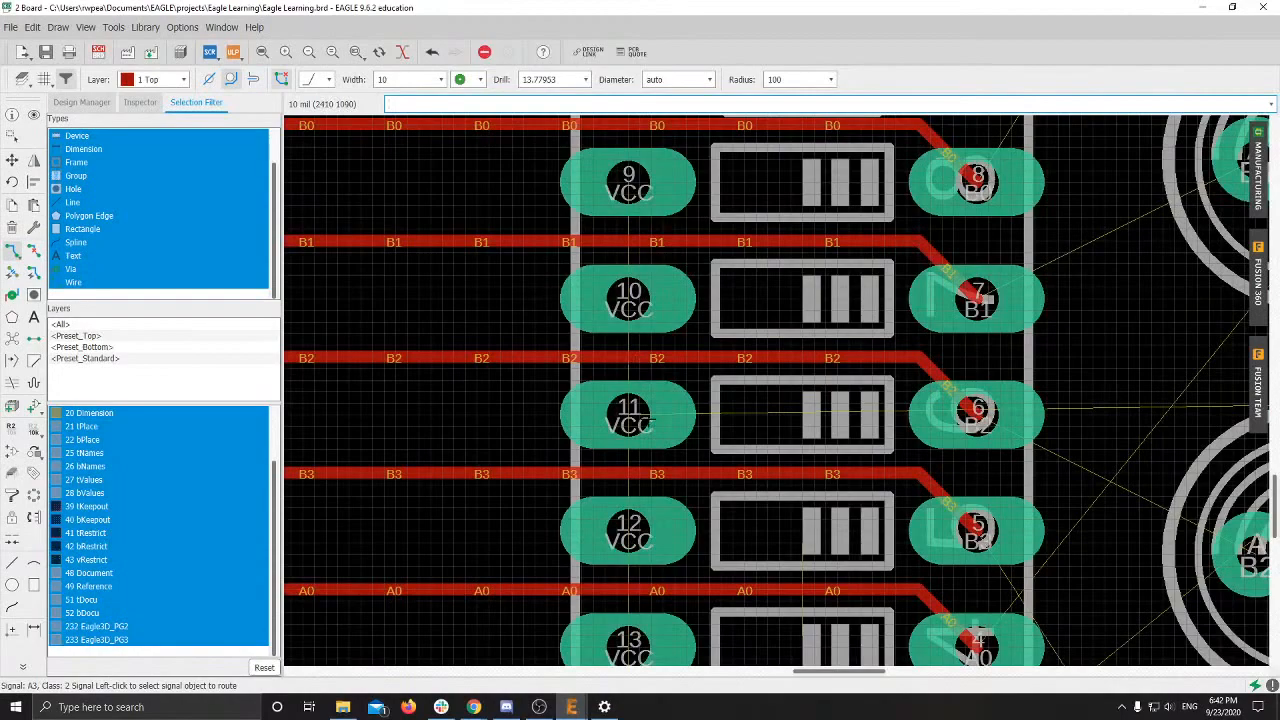
scroll(665, 292, down, 4)
scroll(716, 364, up, 2)
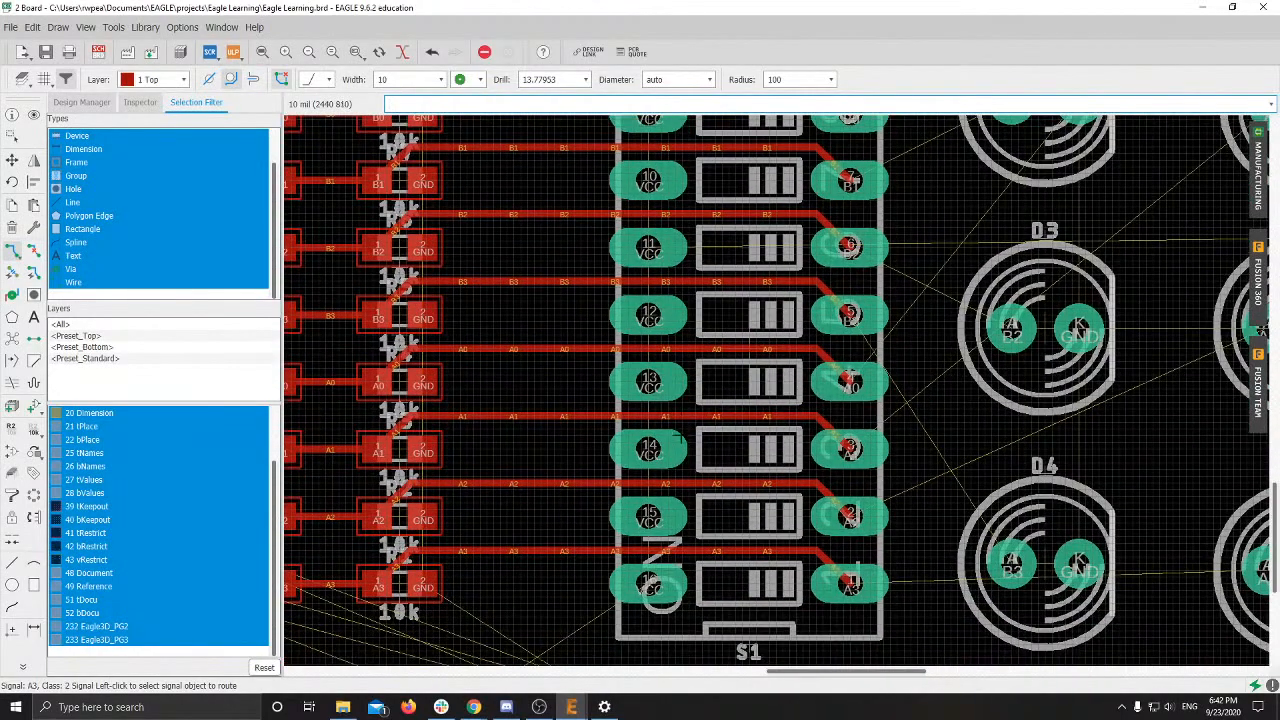
scroll(618, 166, up, 1)
middle_drag(618, 166, 604, 287)
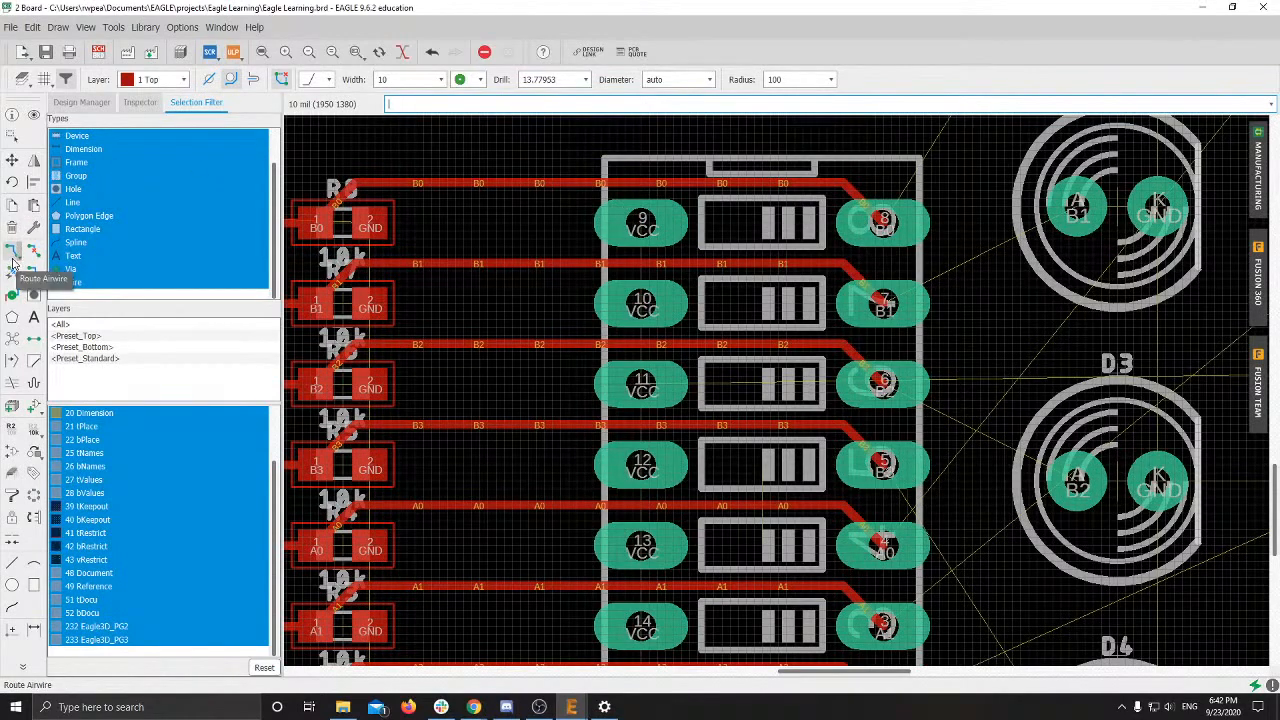
Step: Set airwire routing to the 16 Bottom layer with a trace width of 50
click(183, 80)
click(150, 101)
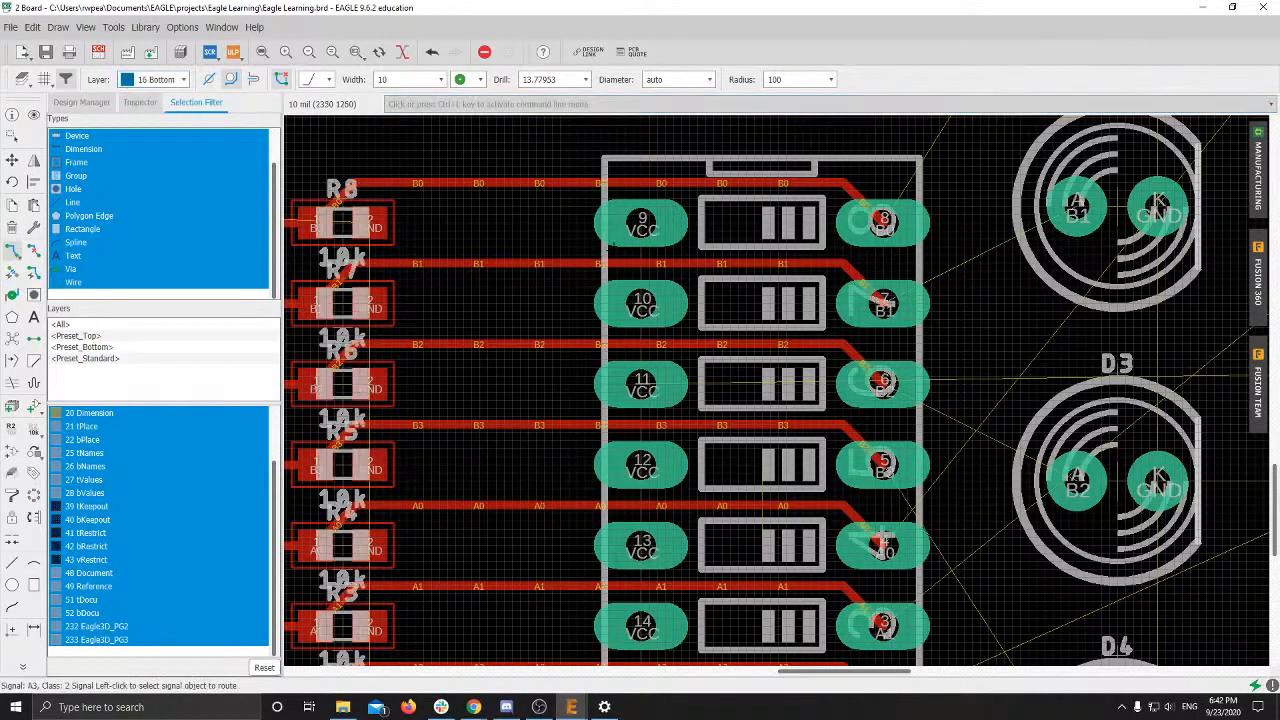
scroll(617, 236, up, 2)
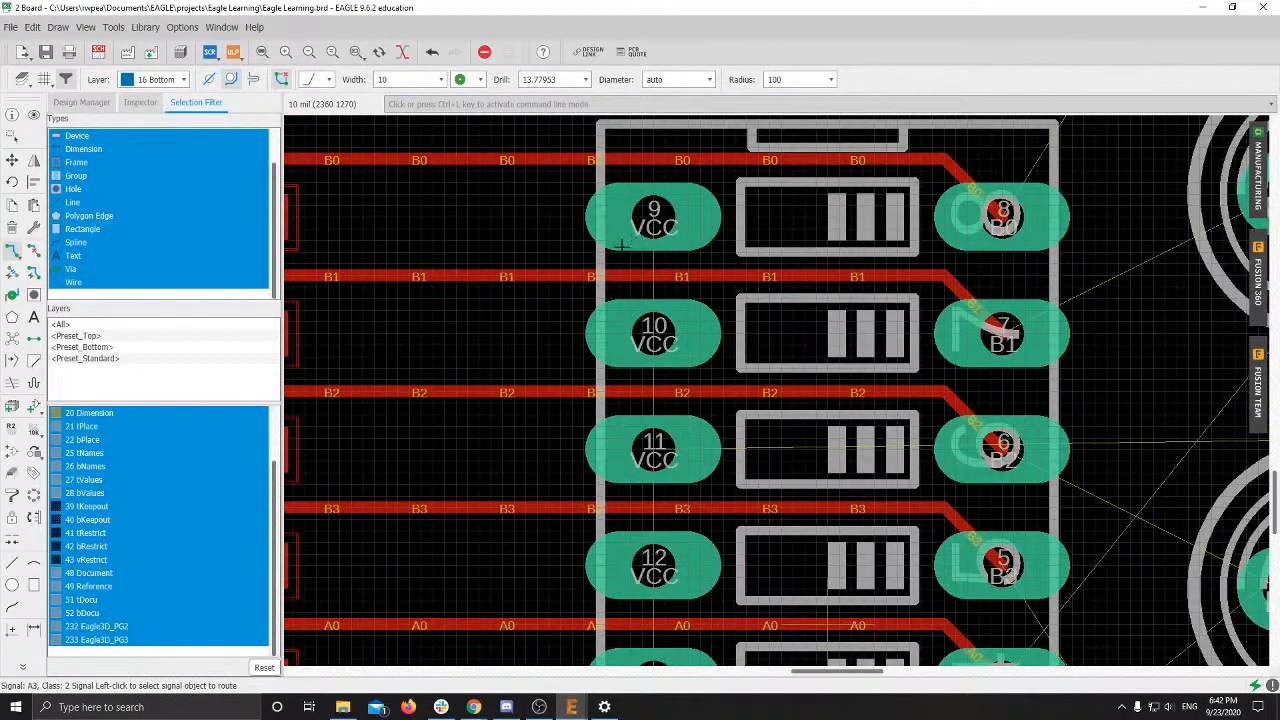
scroll(621, 244, down, 3)
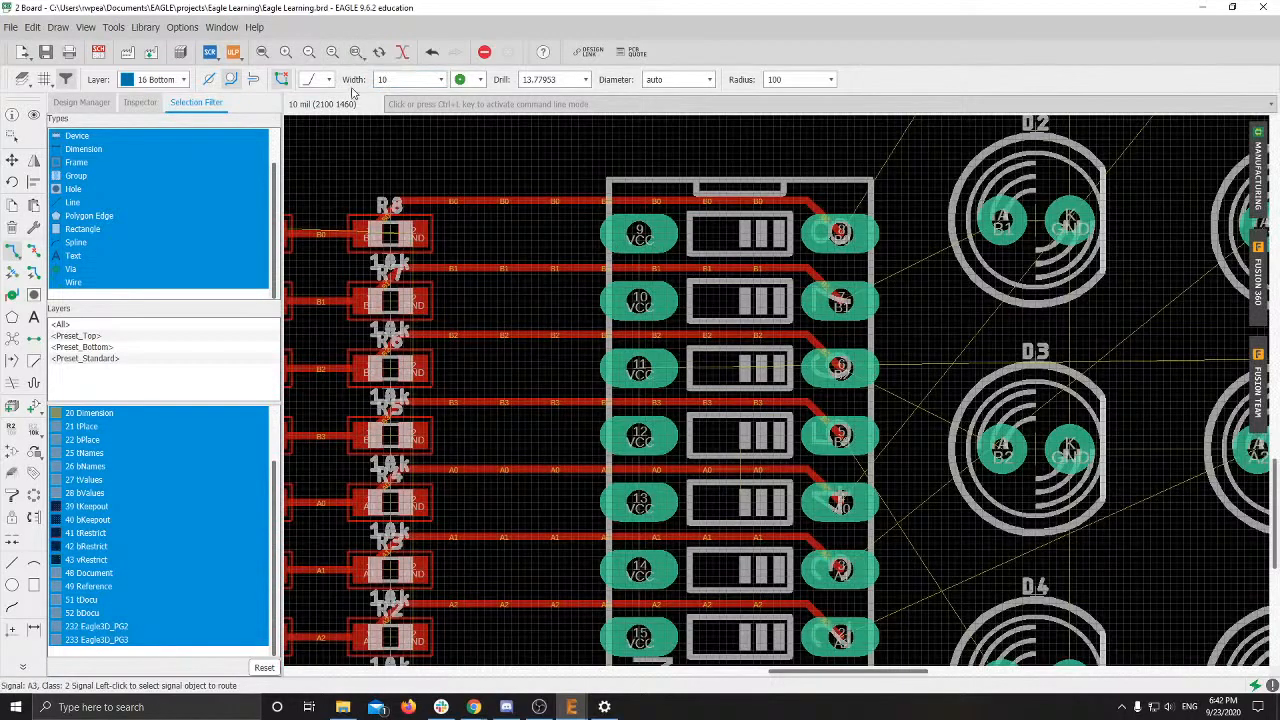
click(441, 80)
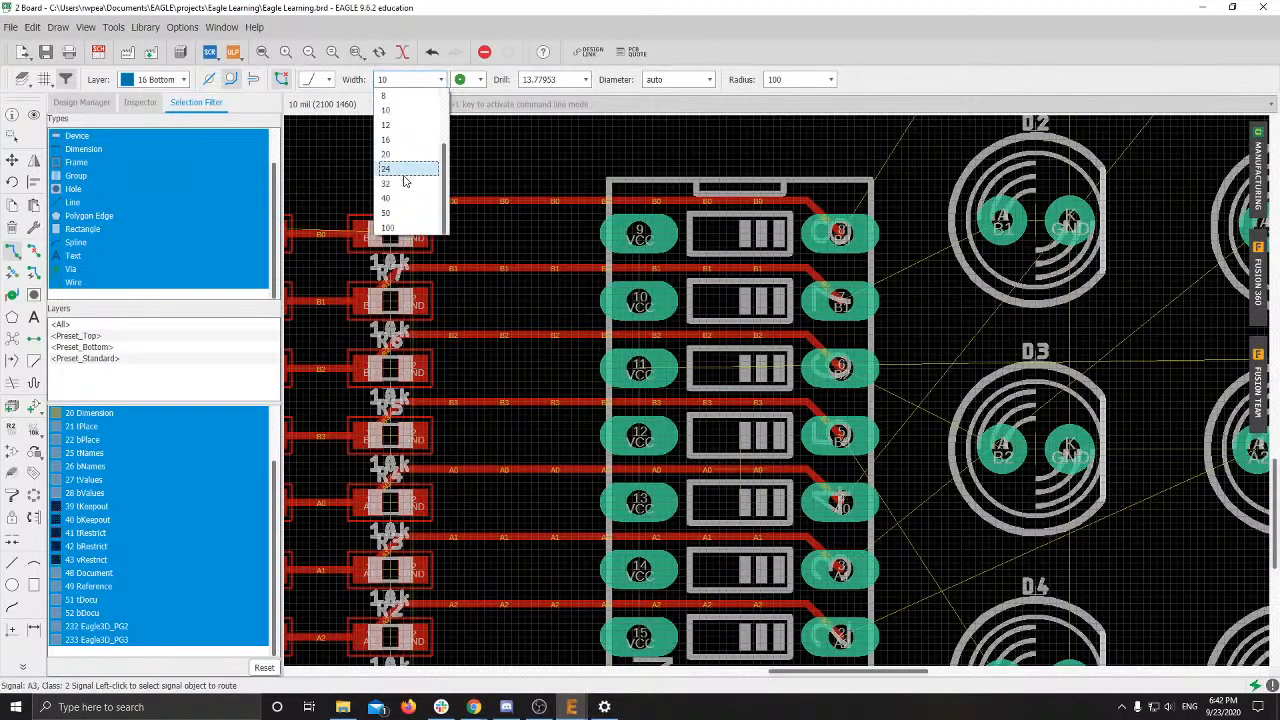
click(406, 203)
Step: Route VCC straight down the bottom layer from pin 9 of S1 through pin 10 to pin 11
click(640, 368)
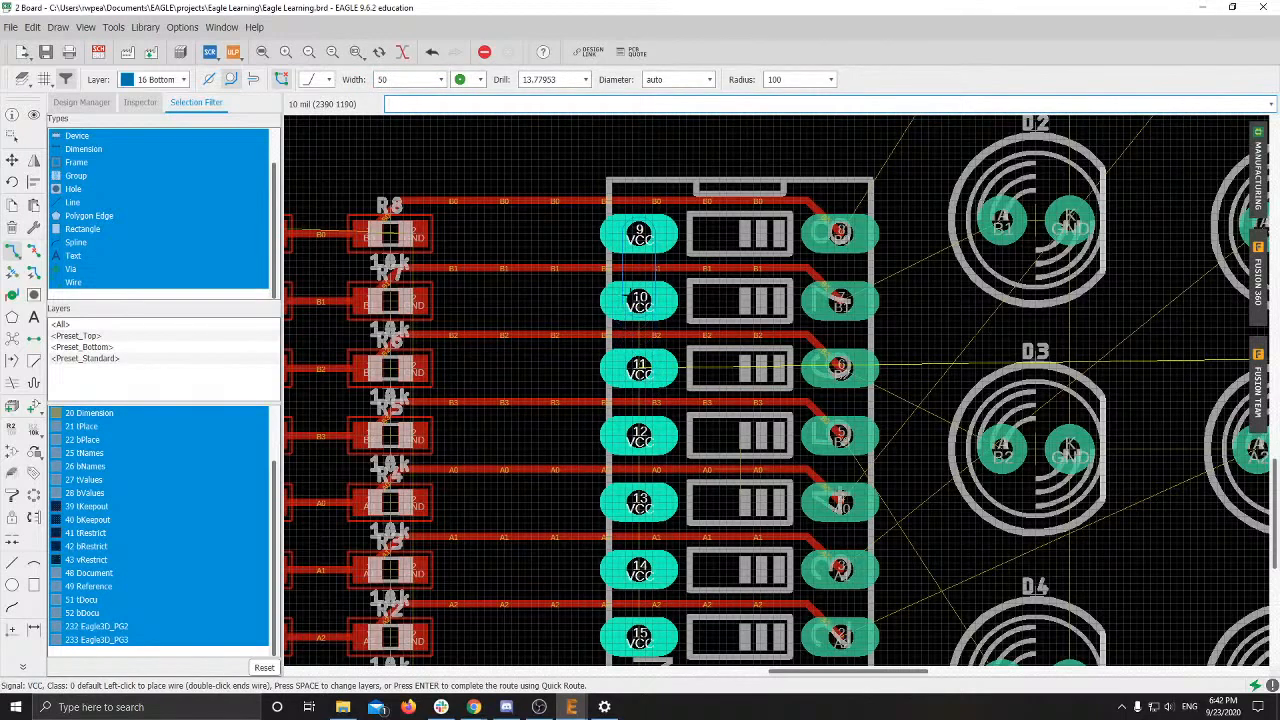
click(639, 300)
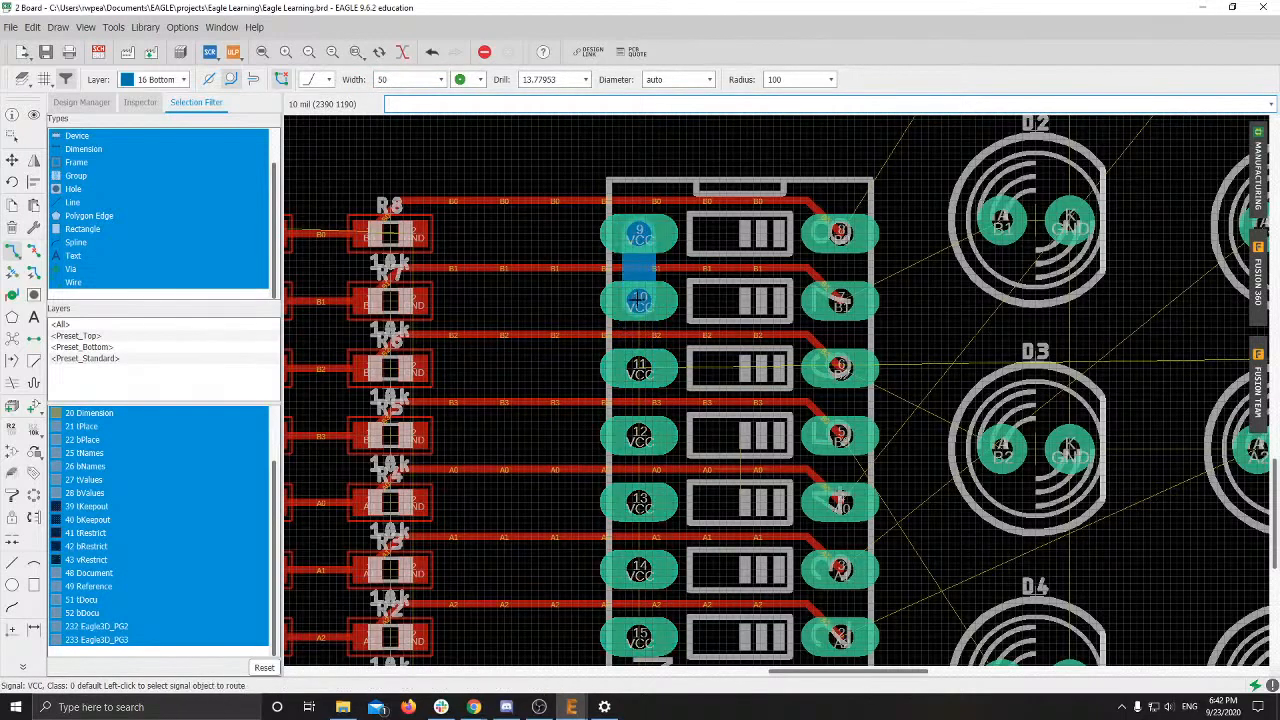
click(639, 302)
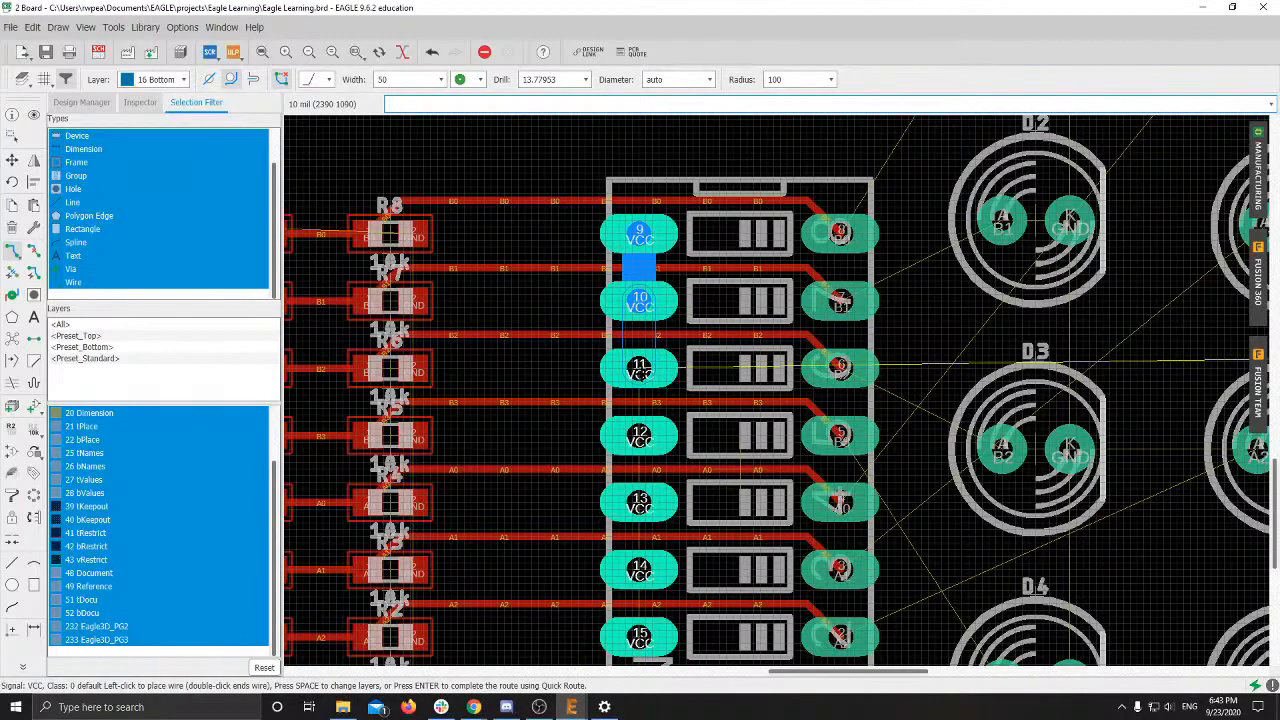
click(640, 368)
Step: Extend the bottom-layer VCC trace on S1 from pin 11 to pin 12
scroll(640, 368, up, 4)
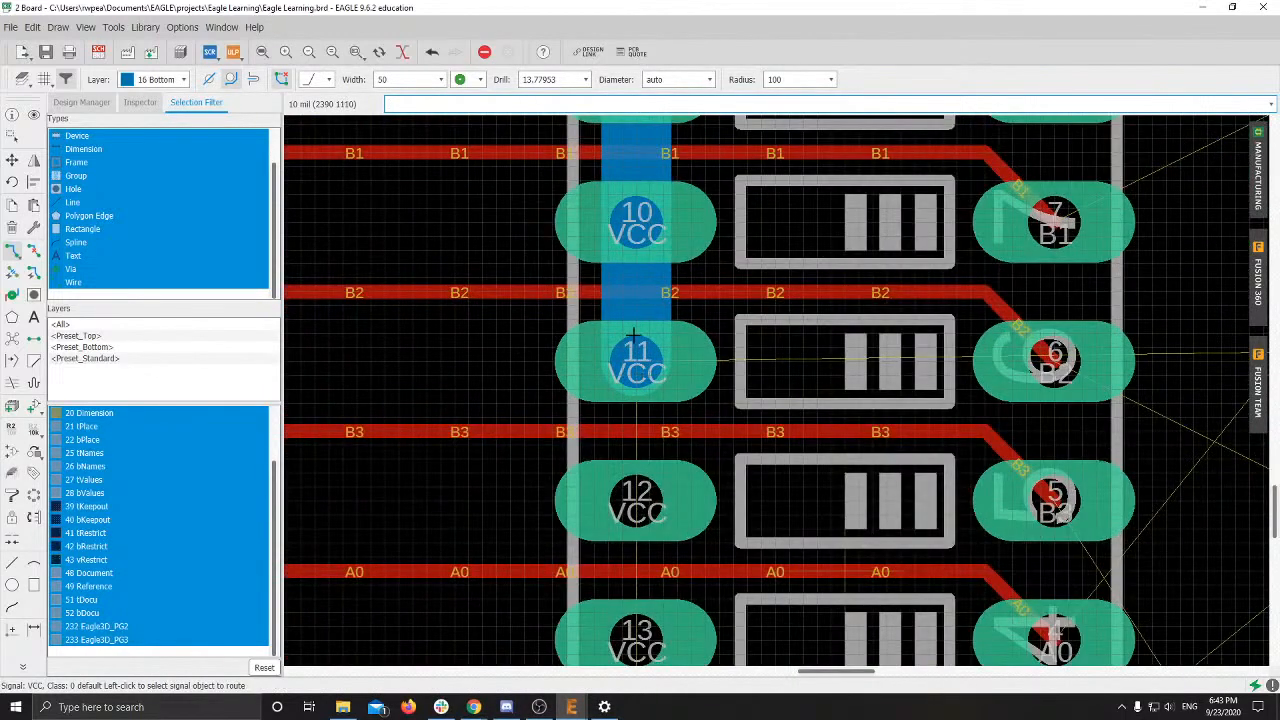
scroll(632, 336, up, 2)
scroll(665, 405, down, 1)
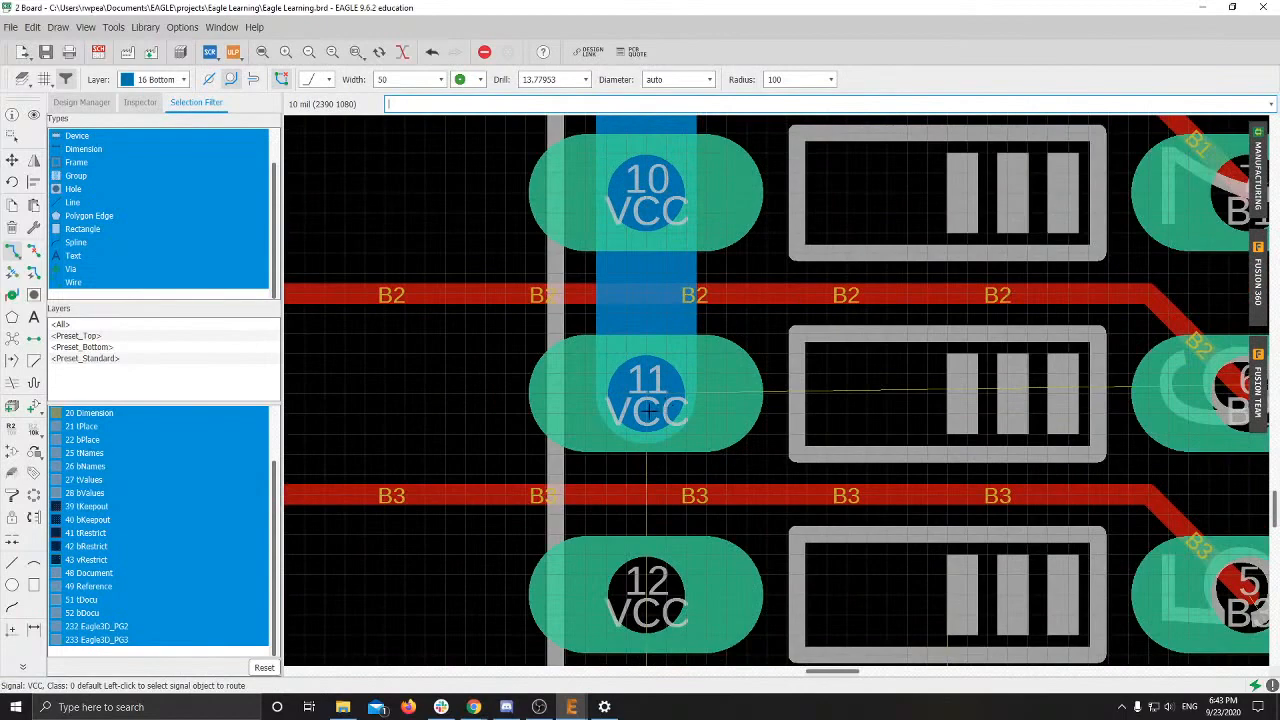
click(648, 401)
click(651, 591)
Step: Continue the bottom-layer VCC trace on S1 from pin 12 through pin 13 to pin 14
scroll(680, 598, down, 1)
middle_drag(680, 598, 674, 294)
scroll(665, 296, up, 1)
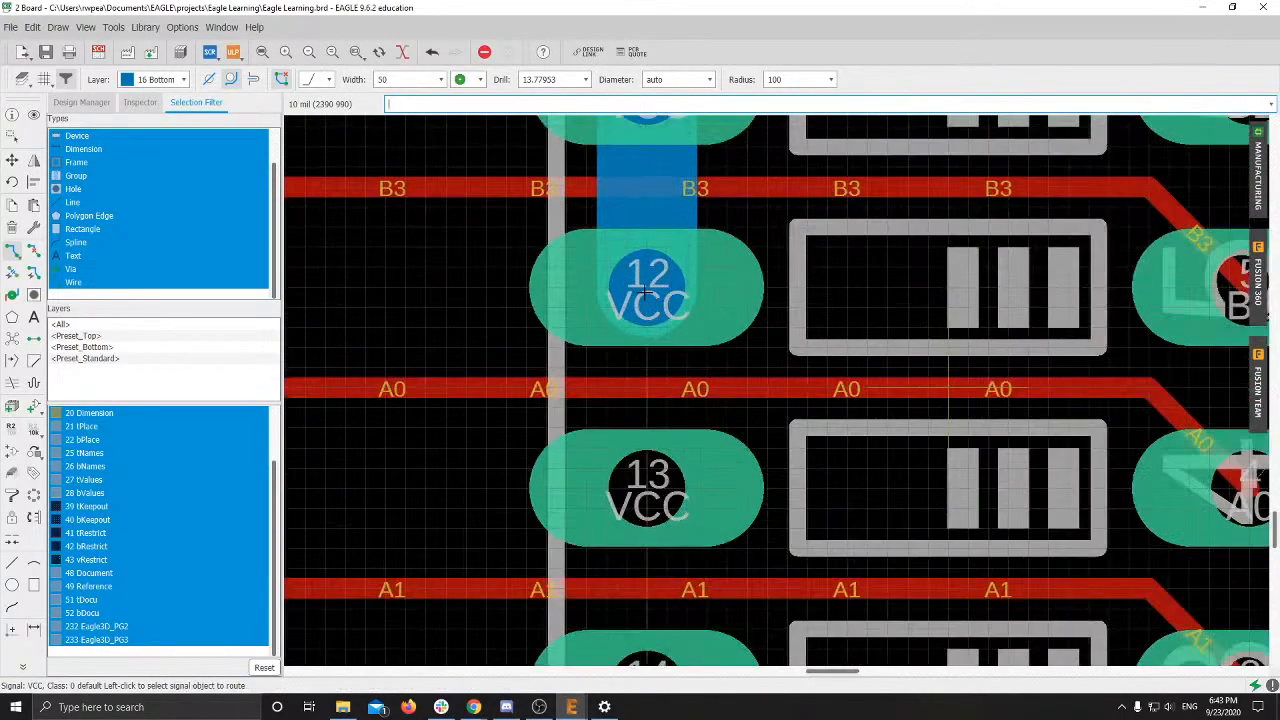
click(645, 293)
middle_drag(667, 490, 593, 123)
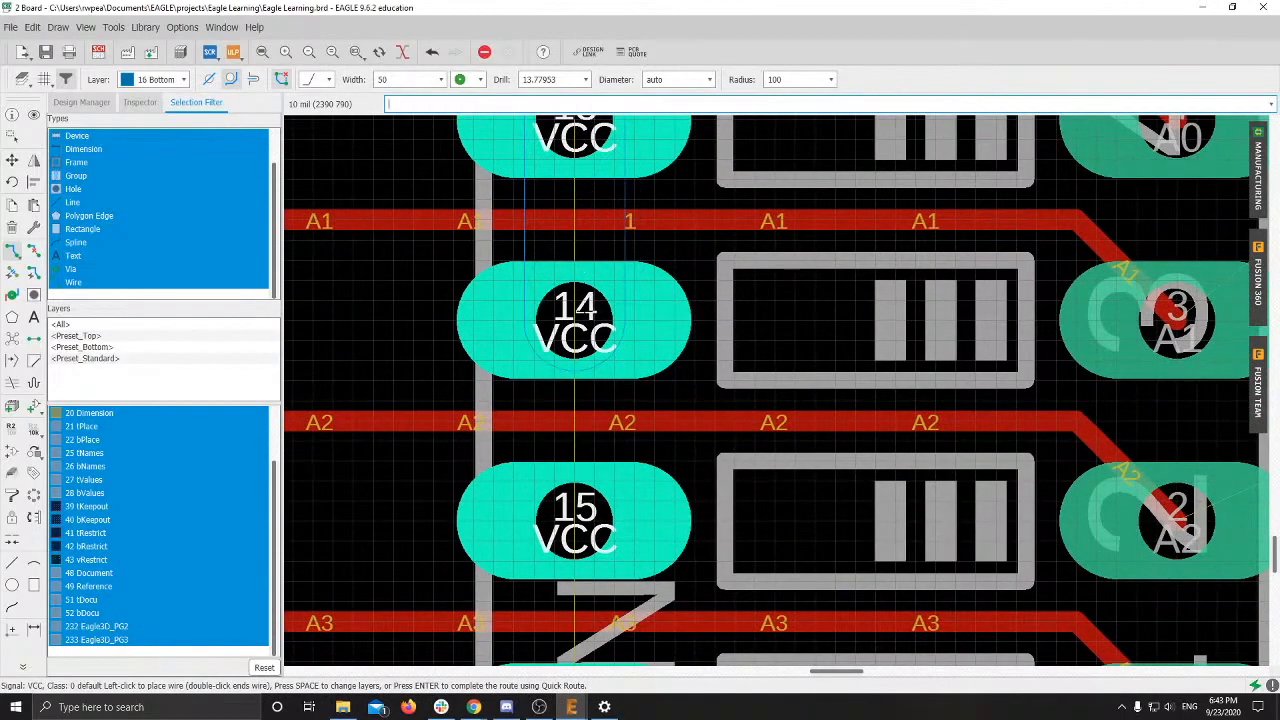
middle_drag(584, 328, 567, 463)
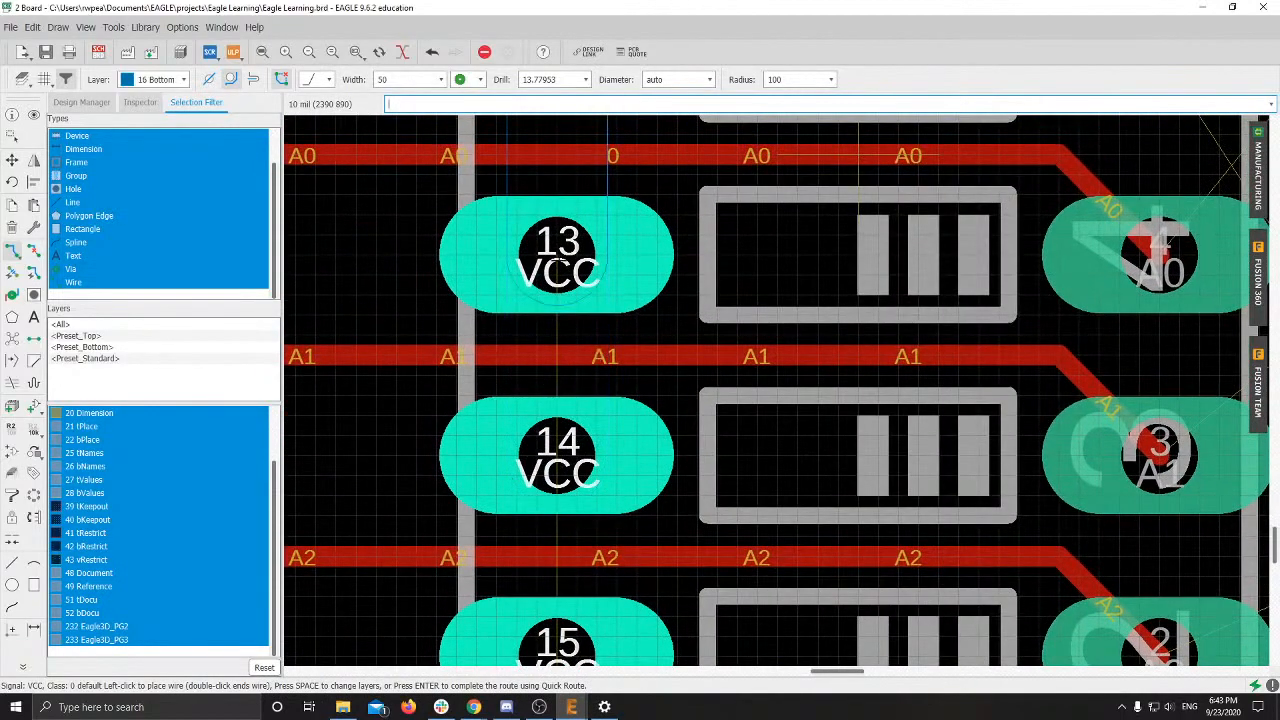
scroll(556, 466, down, 3)
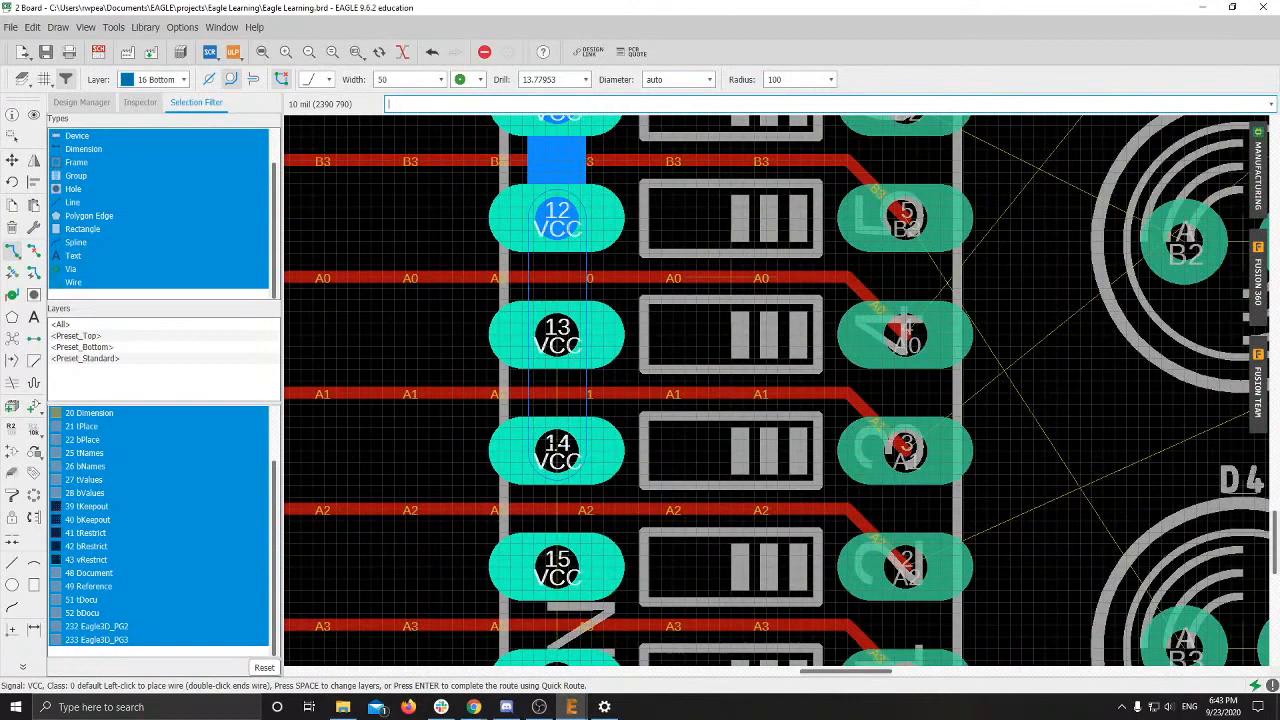
click(557, 214)
click(557, 335)
click(557, 335)
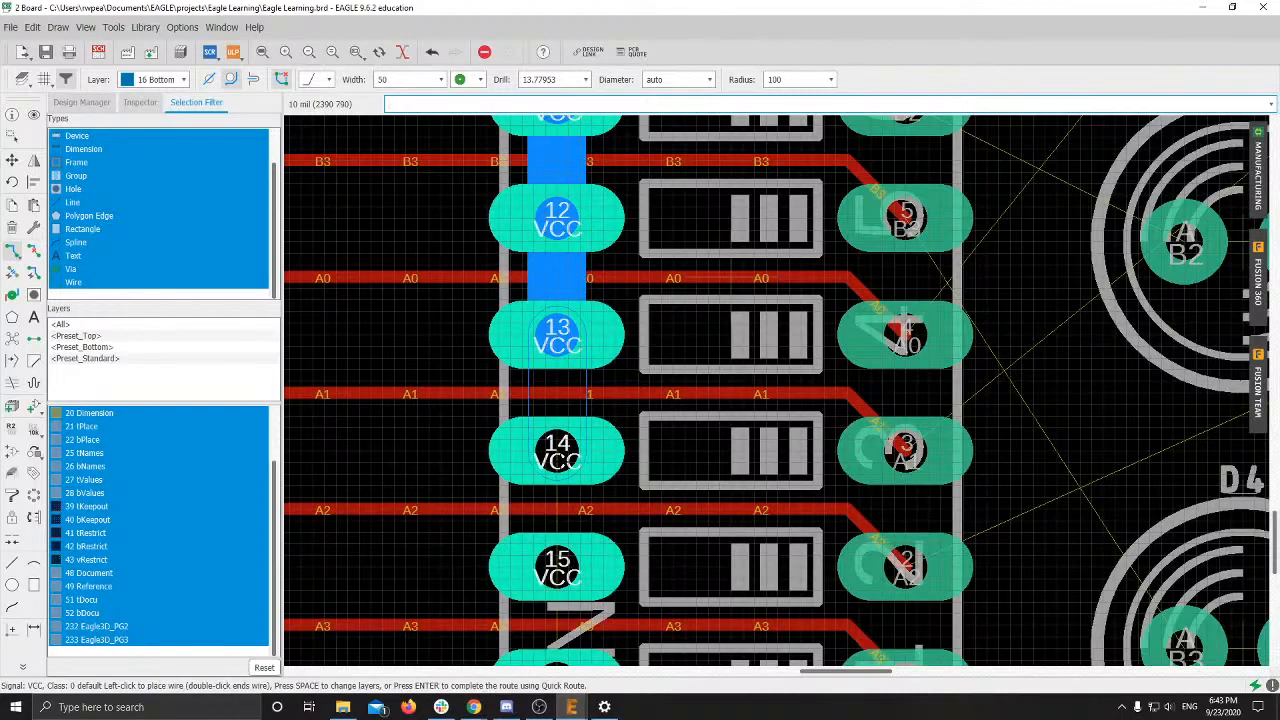
click(558, 455)
Step: Continue the bottom-layer VCC trace on S1 from pin 14 through pin 15 to pin 16
scroll(560, 470, down, 1)
middle_drag(566, 478, 580, 247)
click(580, 246)
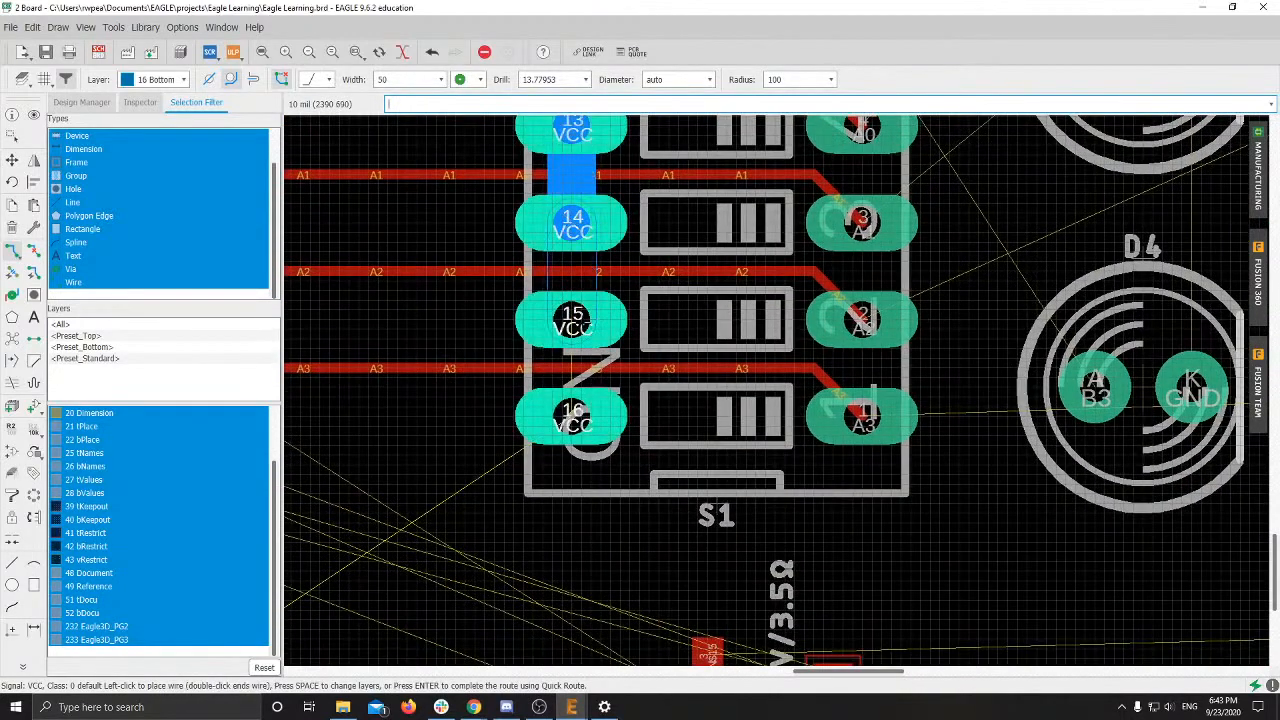
click(577, 421)
Step: Route VCC on the bottom layer from pin 16 of S1 to BT1's PWR@1 pad with a 45-degree bend
middle_drag(578, 423, 886, 233)
scroll(887, 233, down, 1)
click(882, 232)
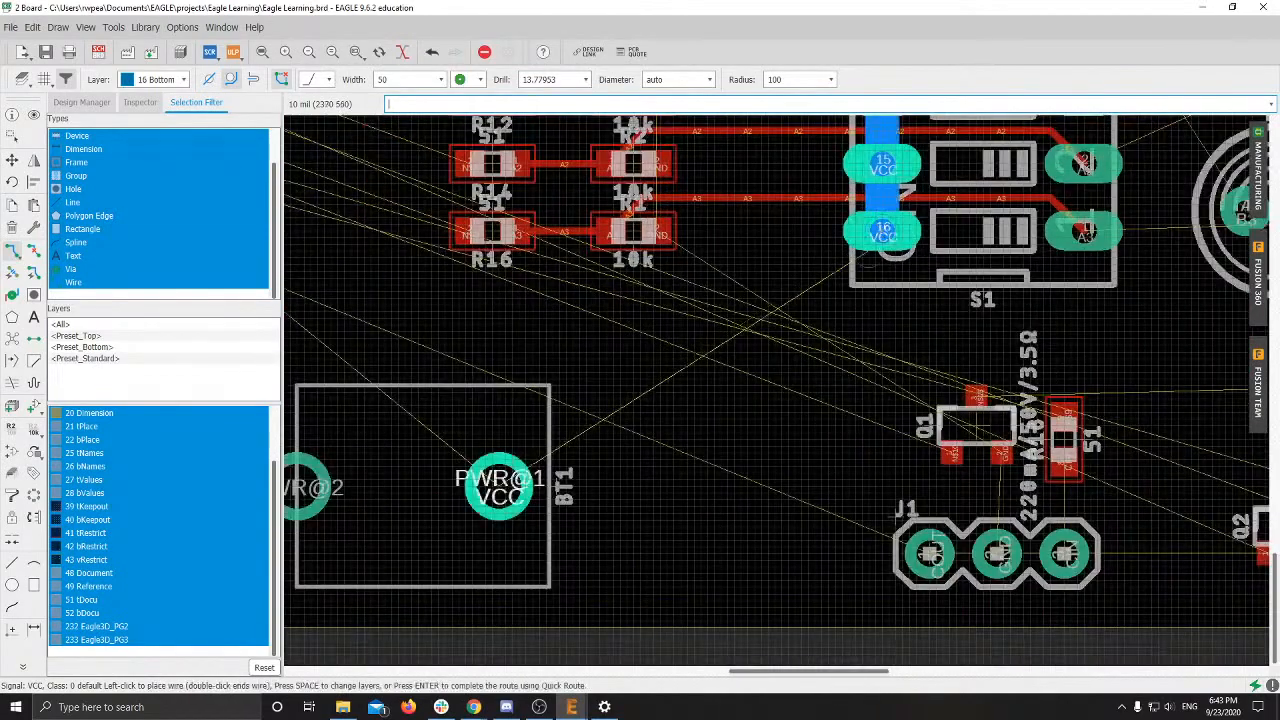
click(497, 486)
scroll(940, 331, down, 4)
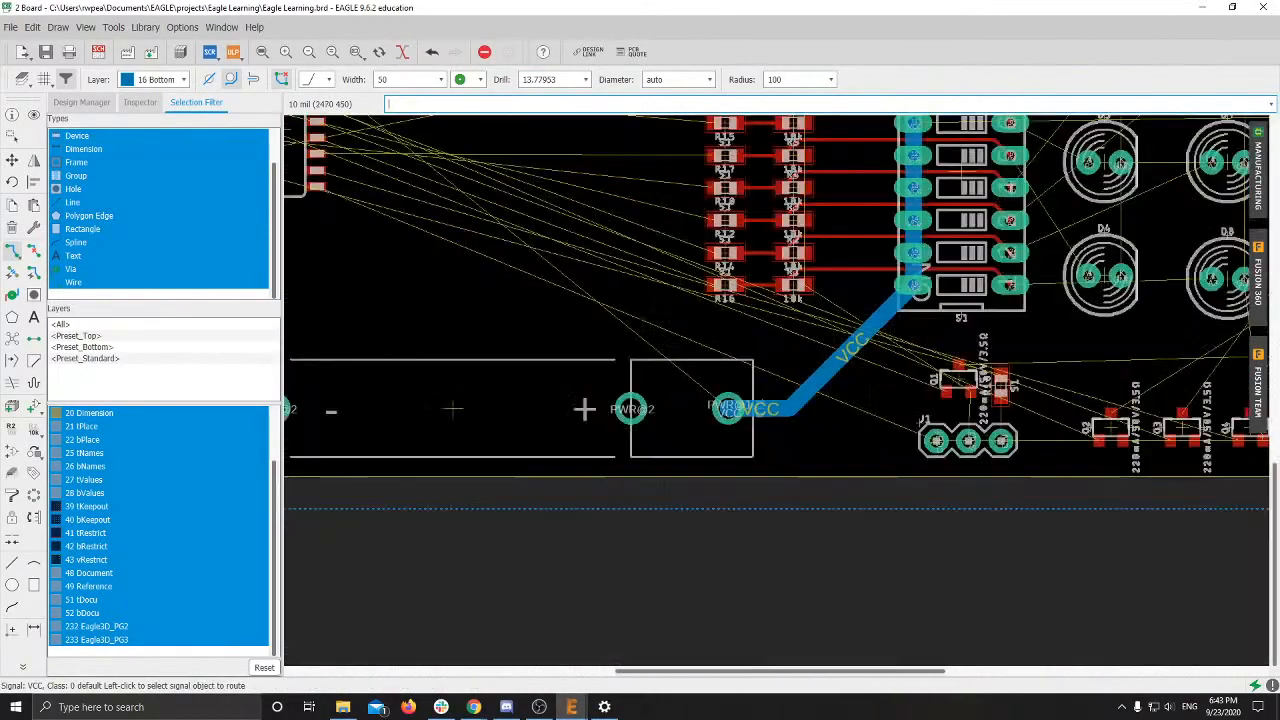
middle_drag(940, 331, 708, 449)
scroll(700, 292, up, 6)
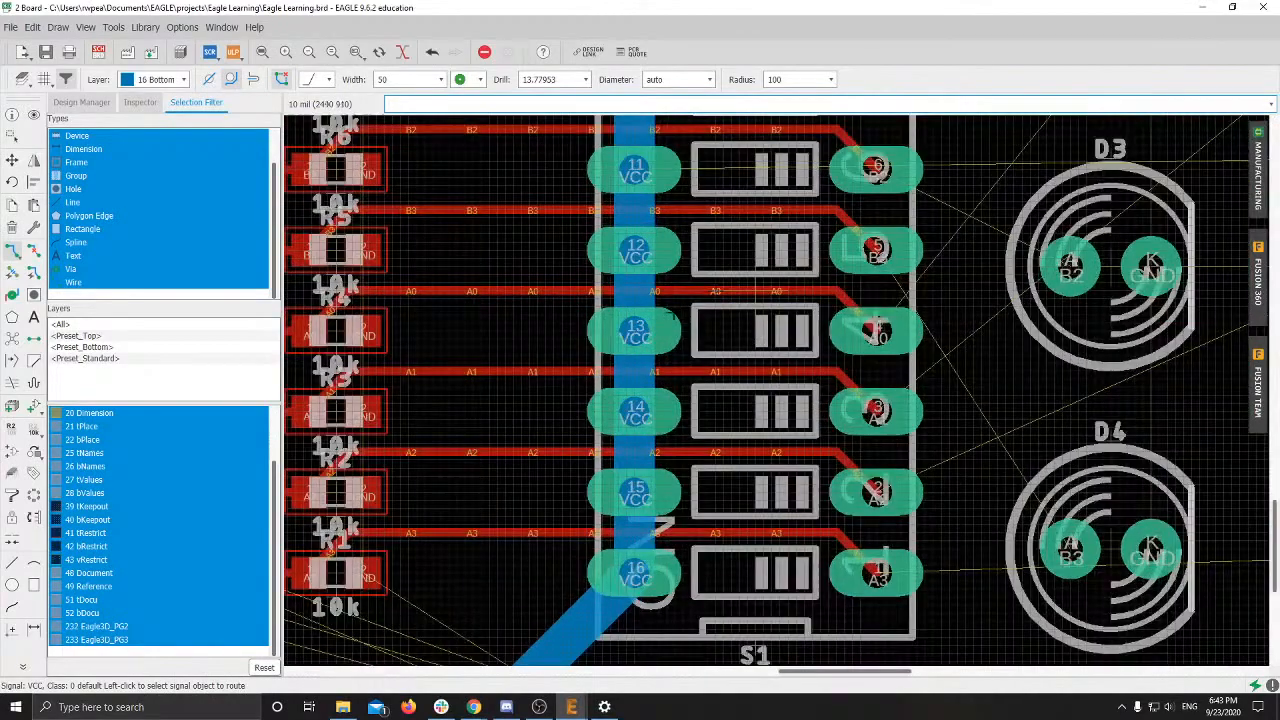
Step: Set up the Route tool for the 1 Top layer with a trace width of 10
scroll(843, 266, down, 3)
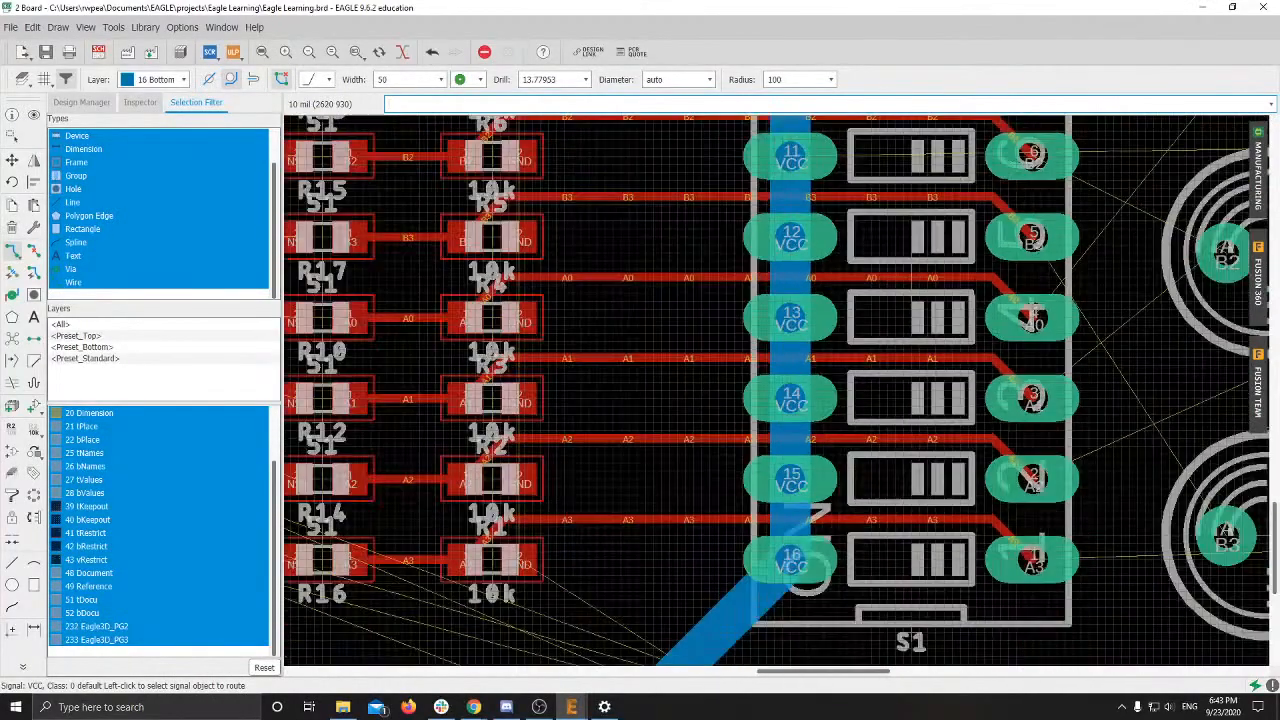
middle_drag(967, 292, 660, 360)
middle_drag(618, 222, 524, 272)
scroll(520, 268, down, 1)
middle_drag(798, 309, 798, 382)
scroll(797, 400, down, 4)
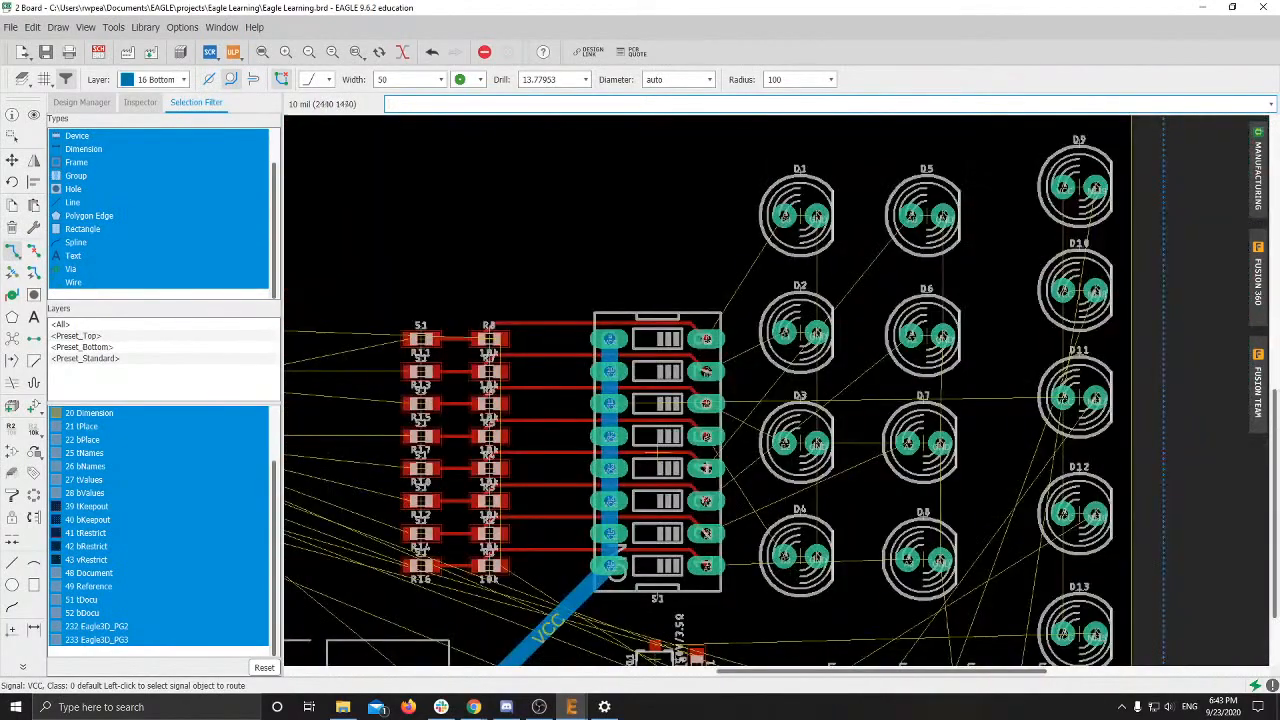
middle_drag(380, 343, 953, 277)
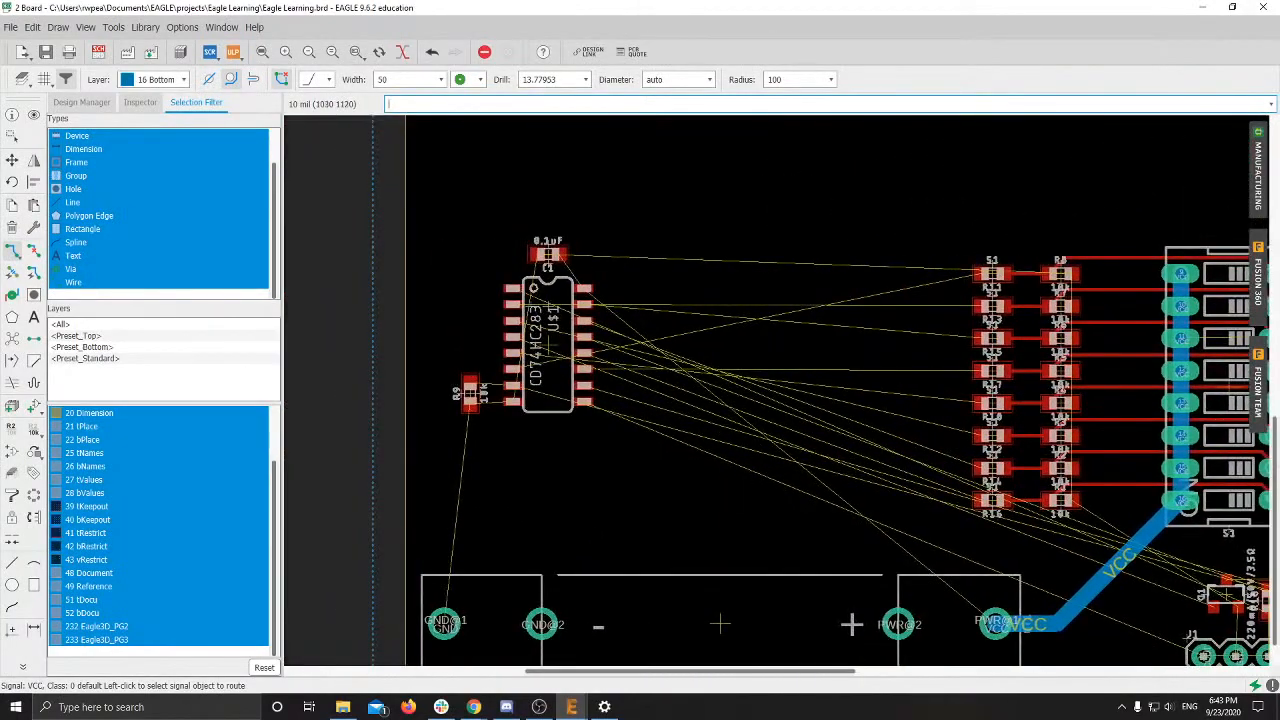
scroll(733, 330, up, 2)
click(155, 79)
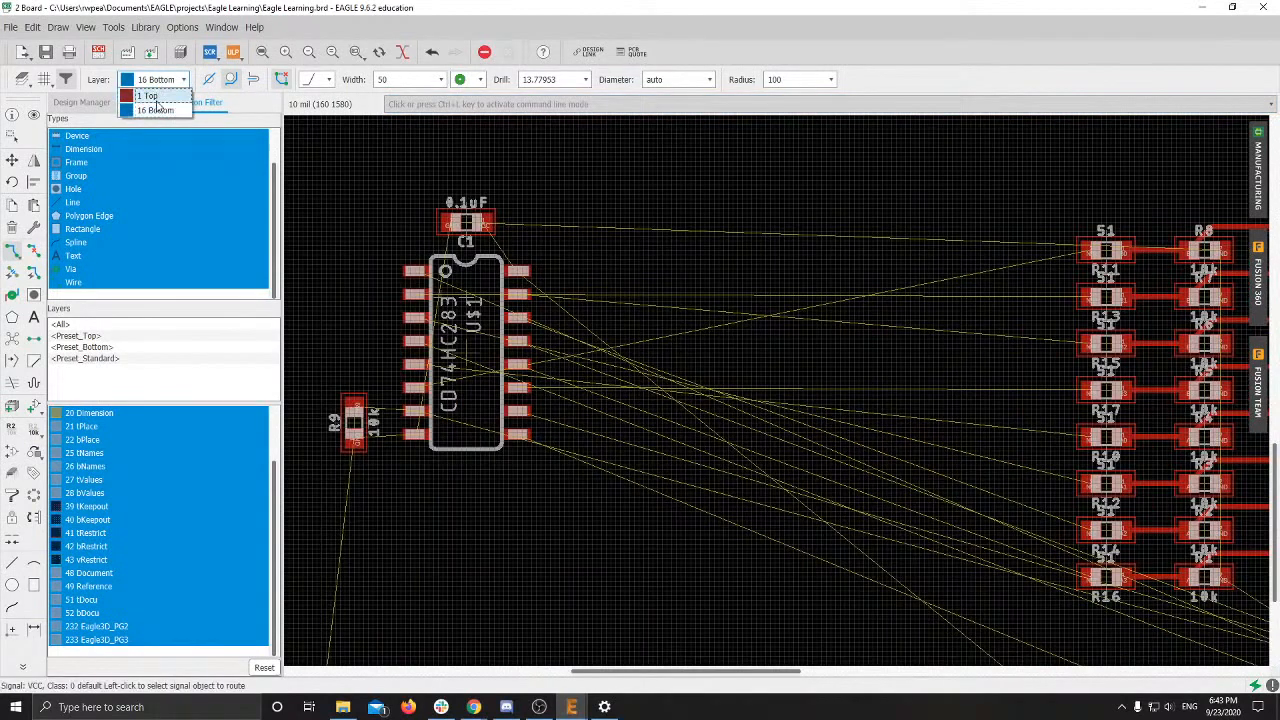
click(145, 90)
text(10)
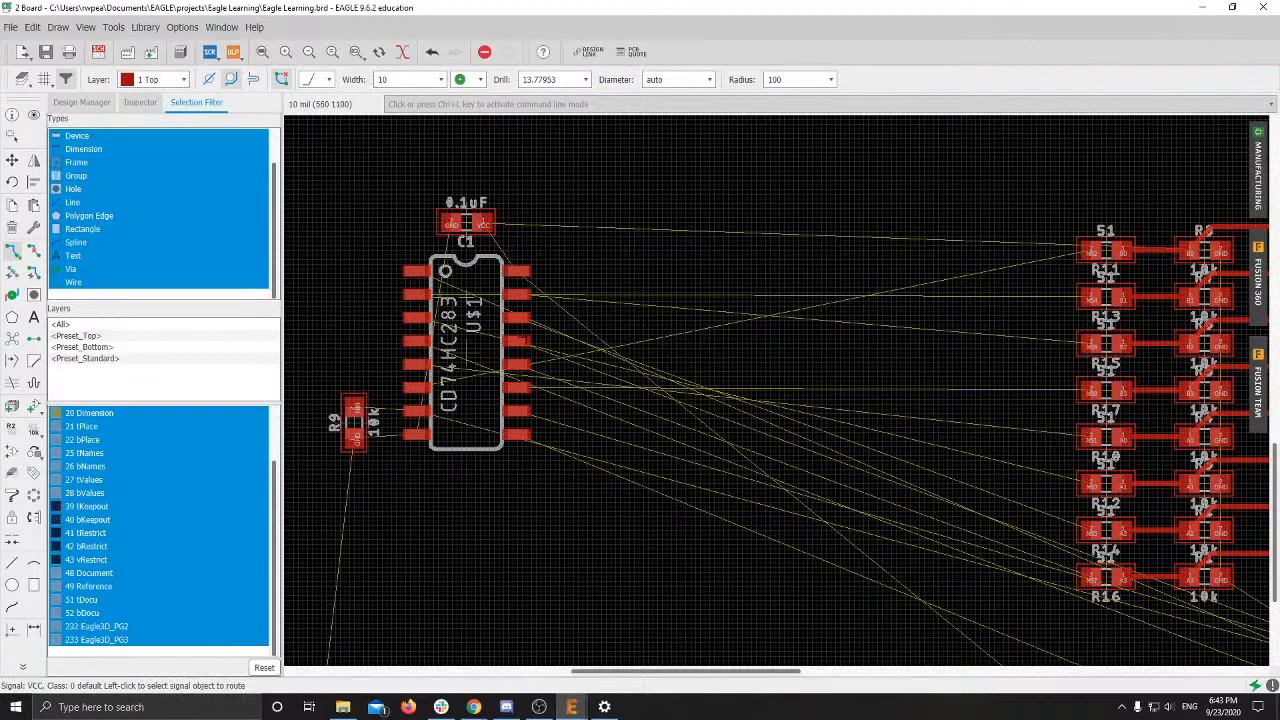
Step: Recalculate the airwires with the ratsnest command and clear the GND plane fills with "ripup @ GND;"
scroll(641, 343, down, 3)
middle_drag(1105, 366, 701, 291)
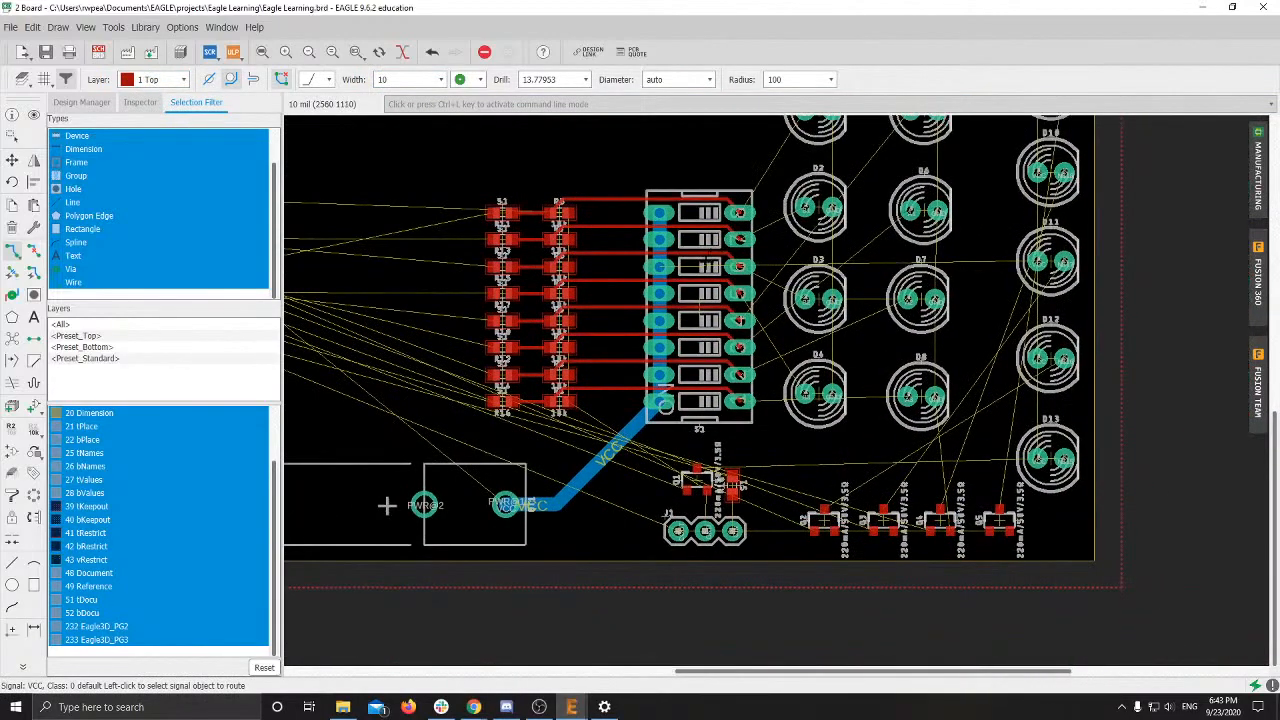
middle_drag(929, 306, 758, 341)
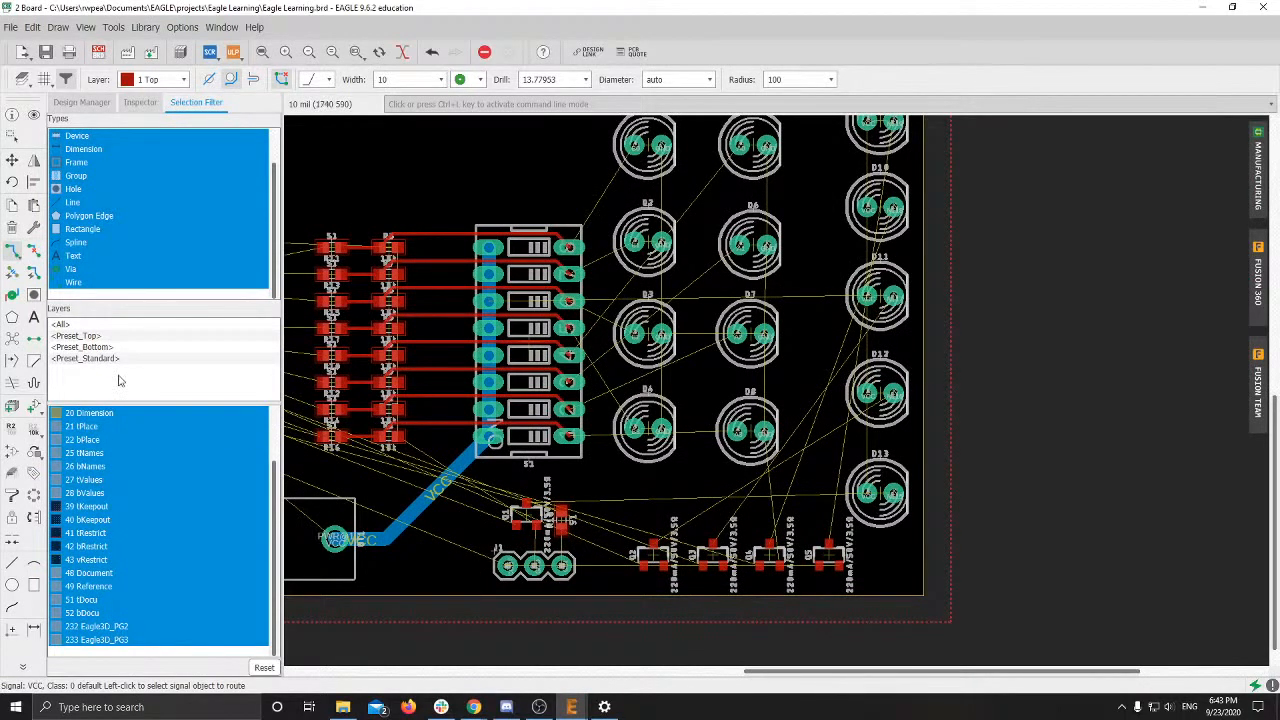
click(420, 104)
text(ratsnest)
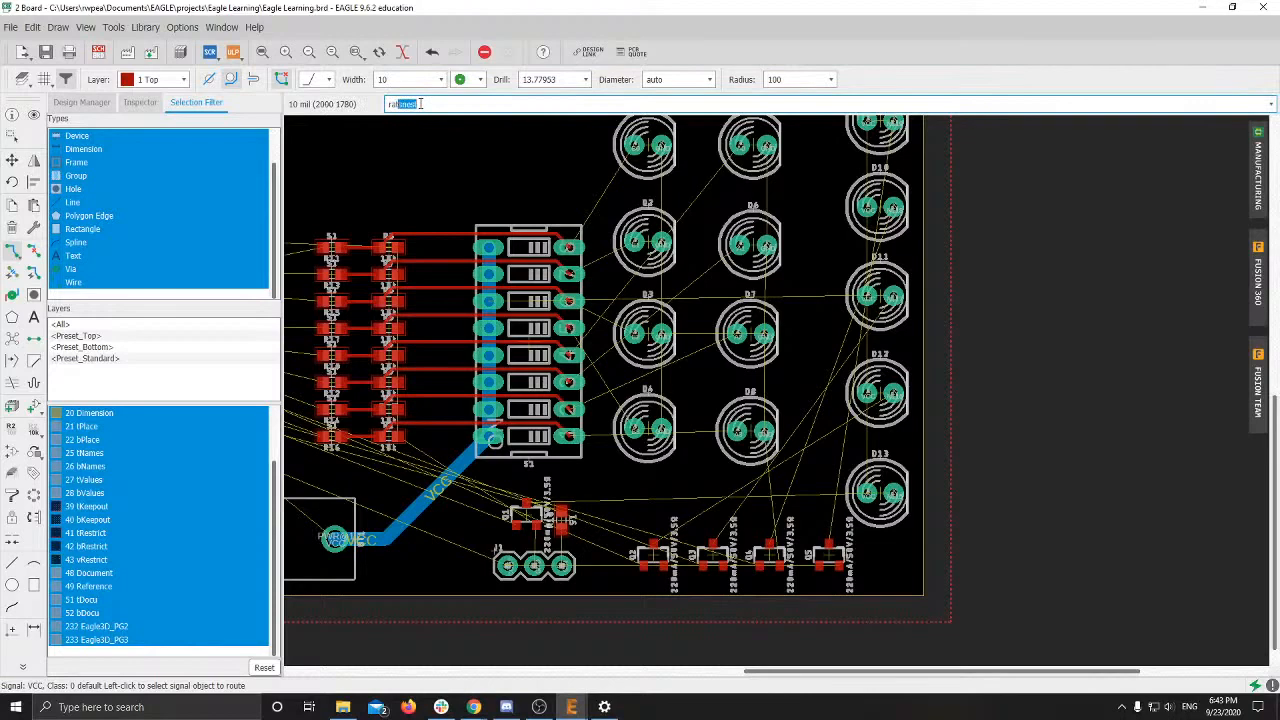
key(Return)
text(ripup @ GND;)
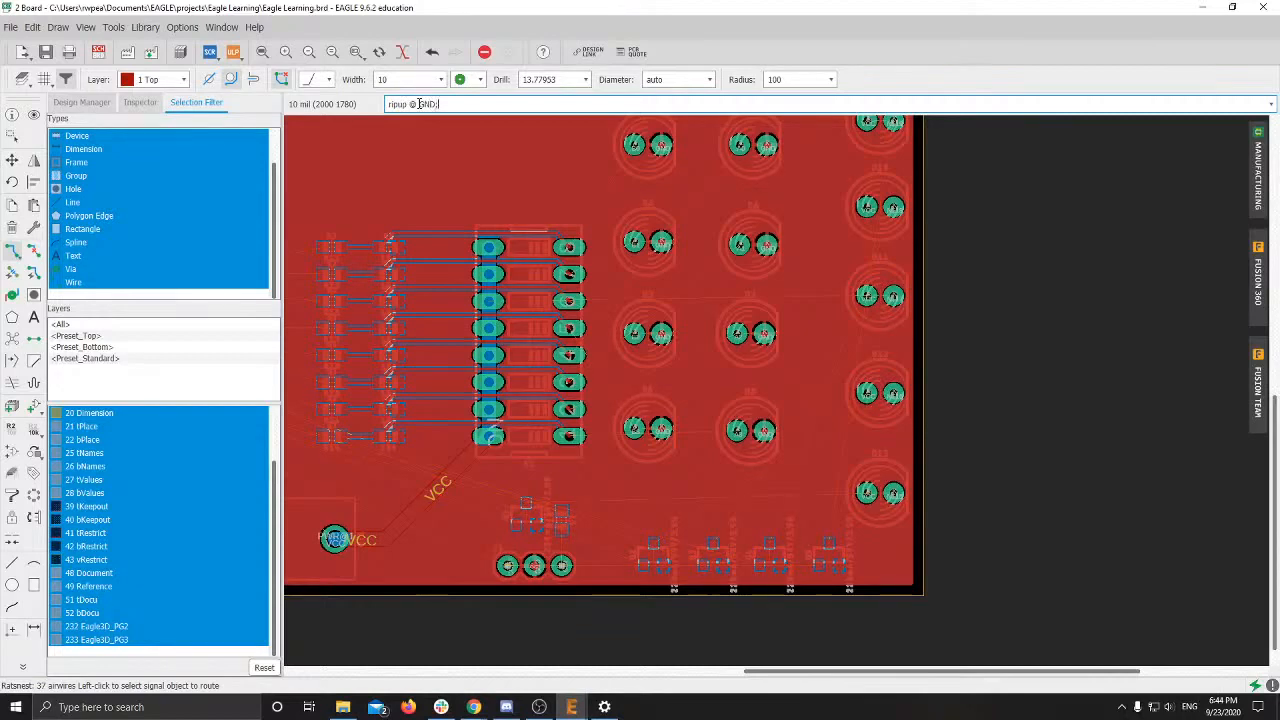
key(Return)
Step: Examine the unrouted airwires around transistors Q2 to Q5 and between S1 and LEDs D1 to D8
click(12, 137)
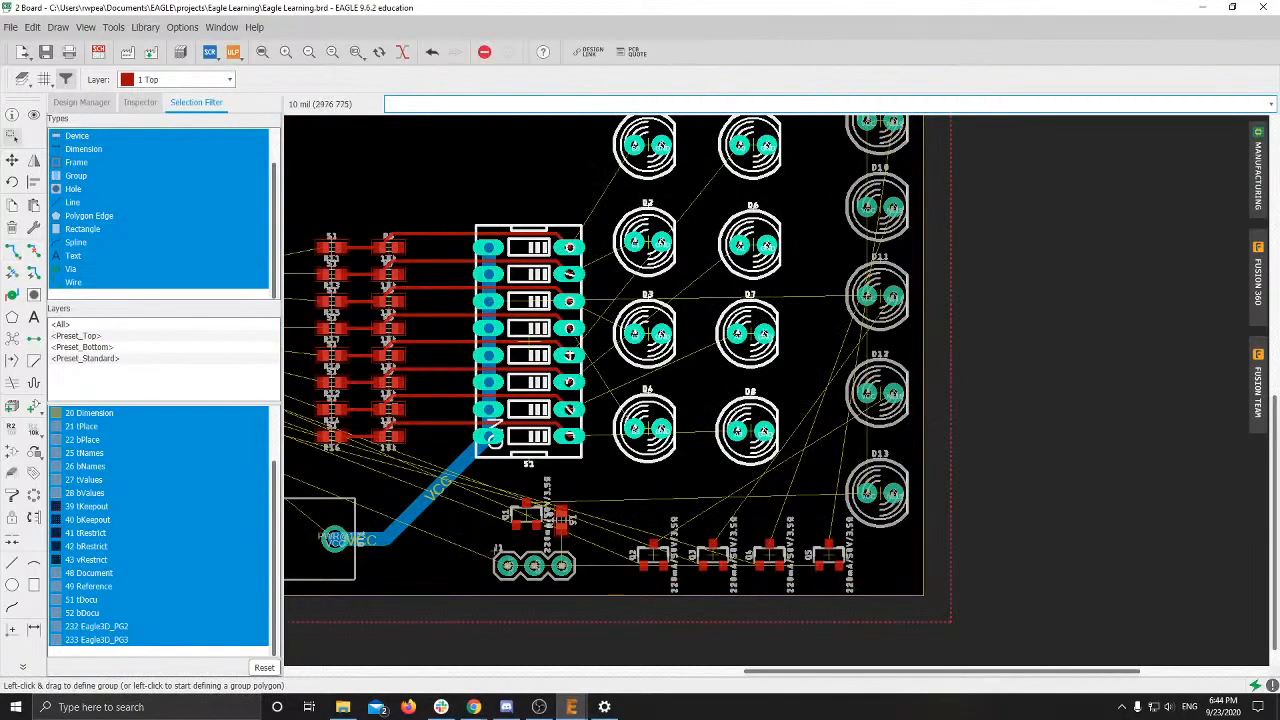
middle_drag(842, 504, 763, 480)
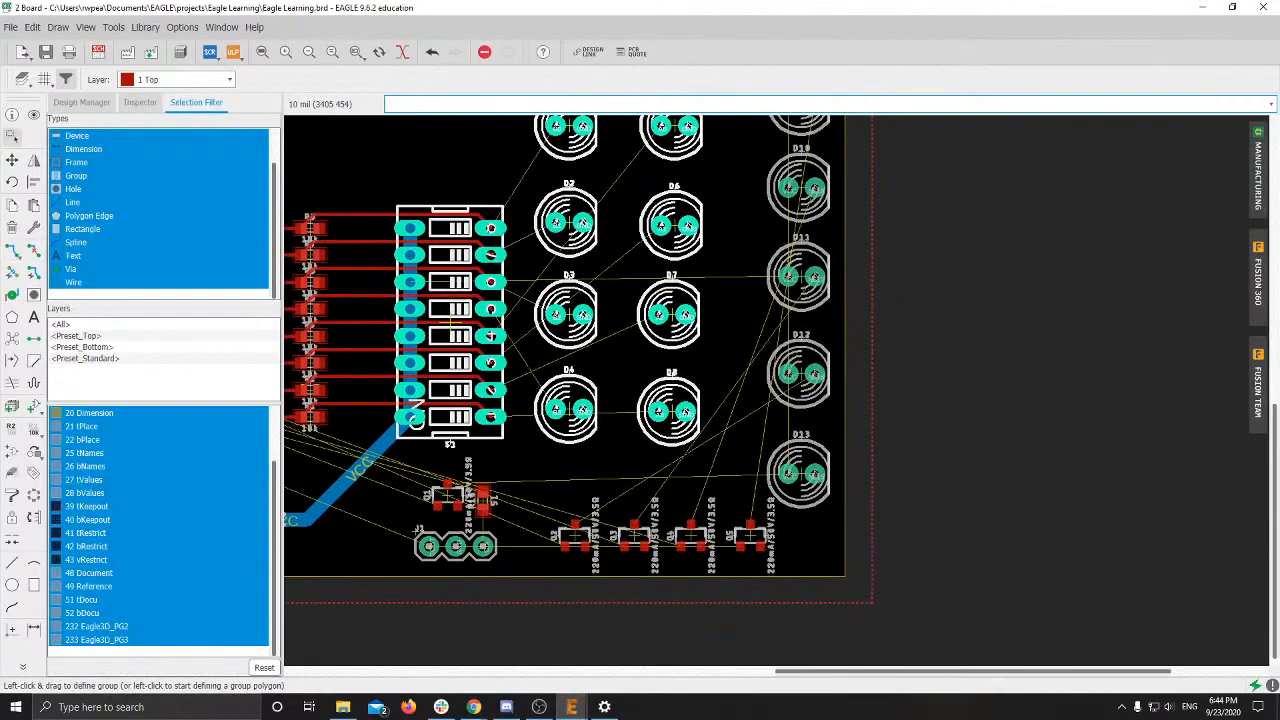
scroll(682, 585, up, 6)
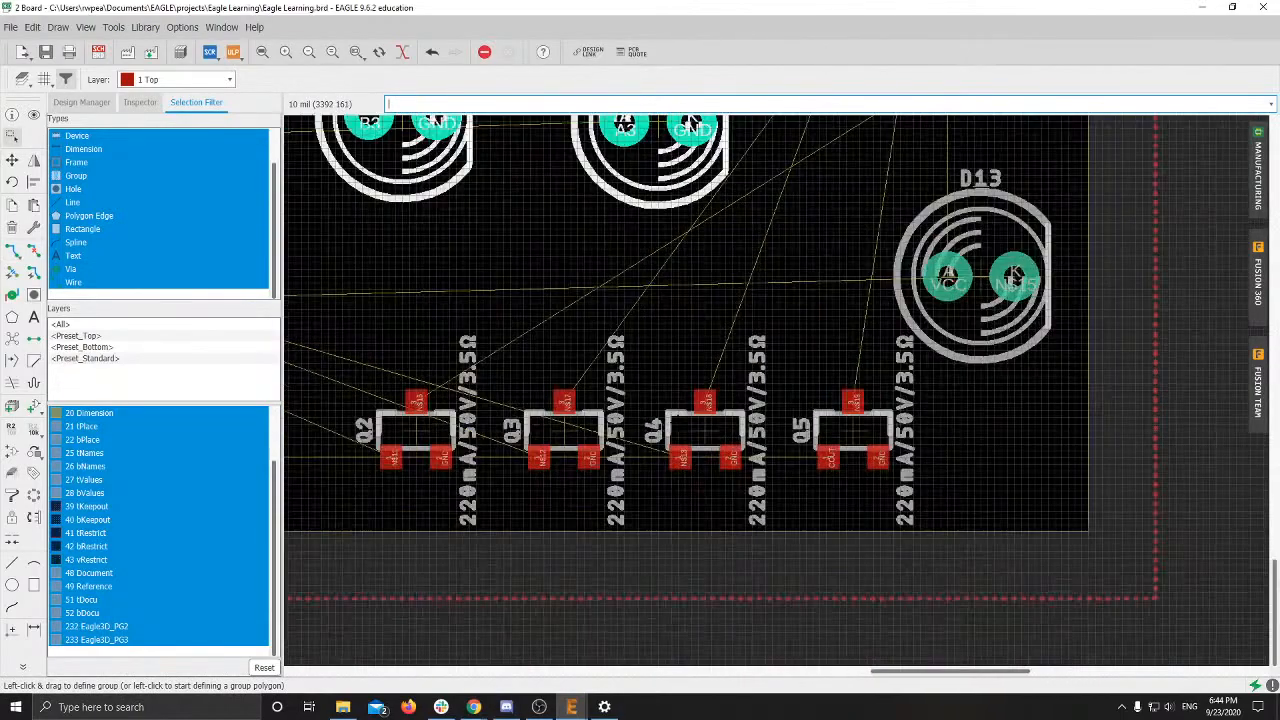
middle_drag(481, 425, 704, 385)
middle_drag(500, 342, 657, 375)
scroll(774, 479, up, 3)
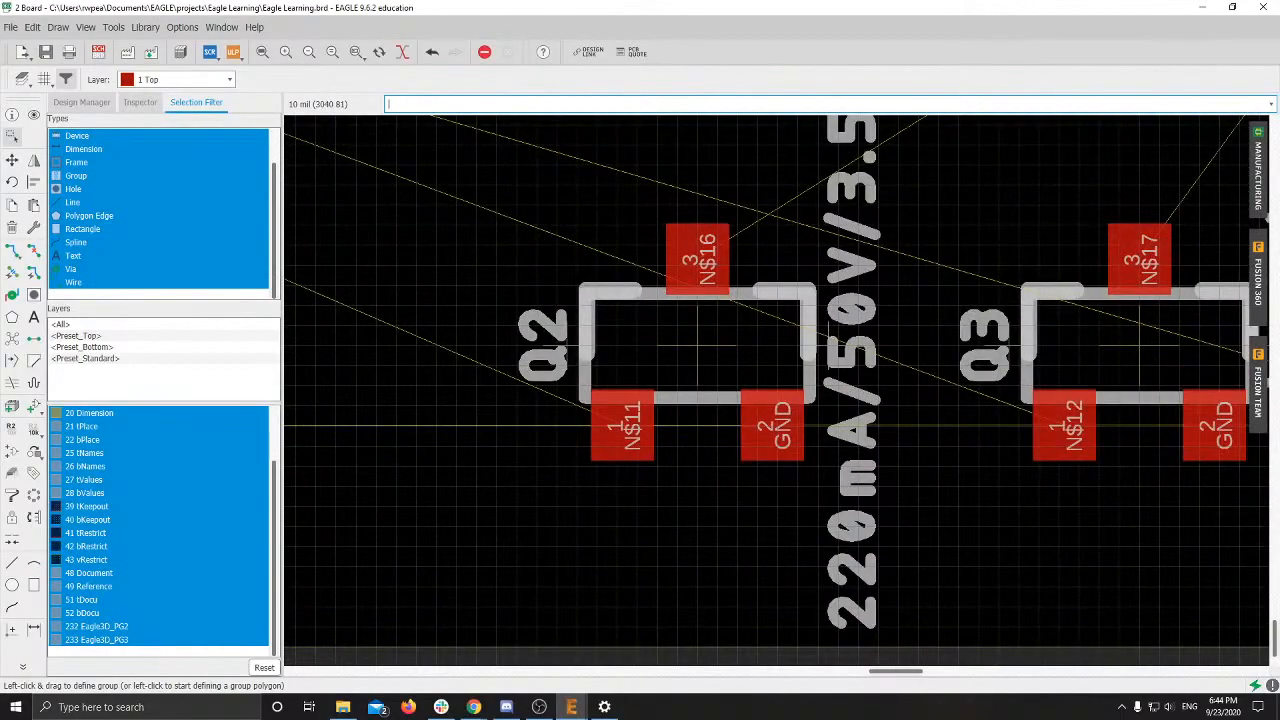
scroll(772, 482, down, 3)
middle_drag(523, 300, 731, 423)
scroll(731, 424, down, 4)
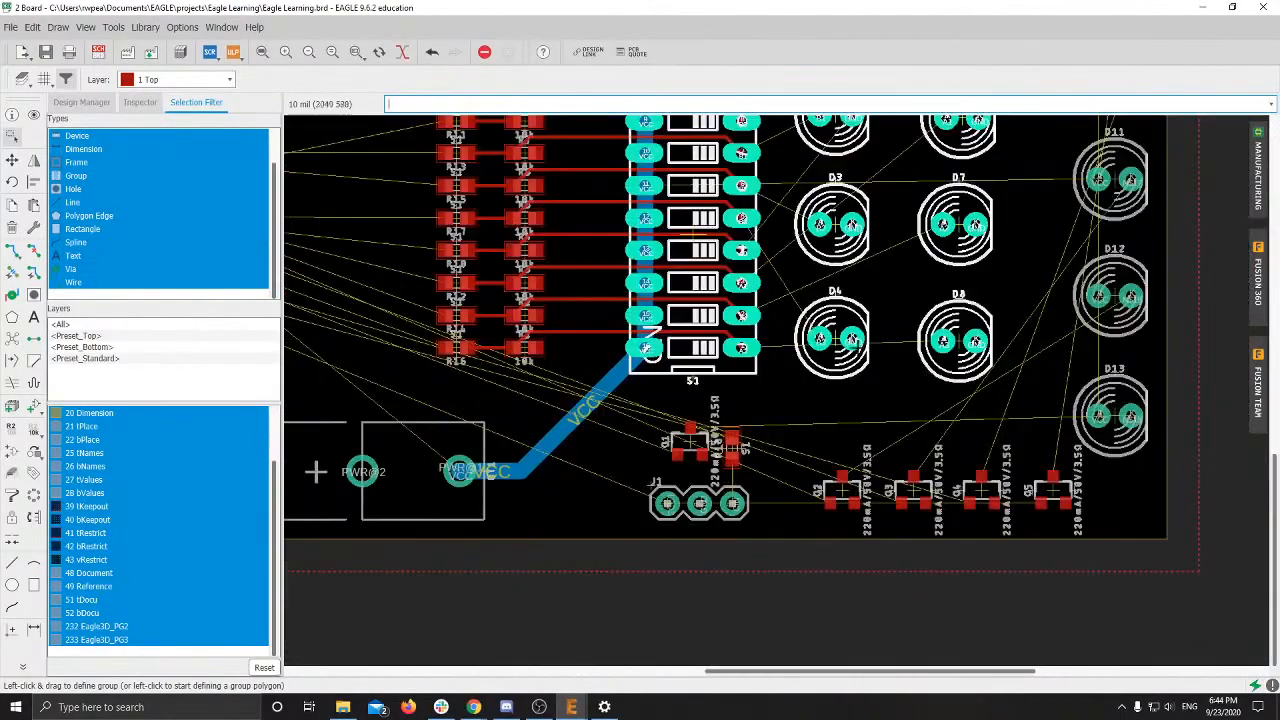
middle_drag(894, 178, 702, 317)
scroll(582, 327, up, 2)
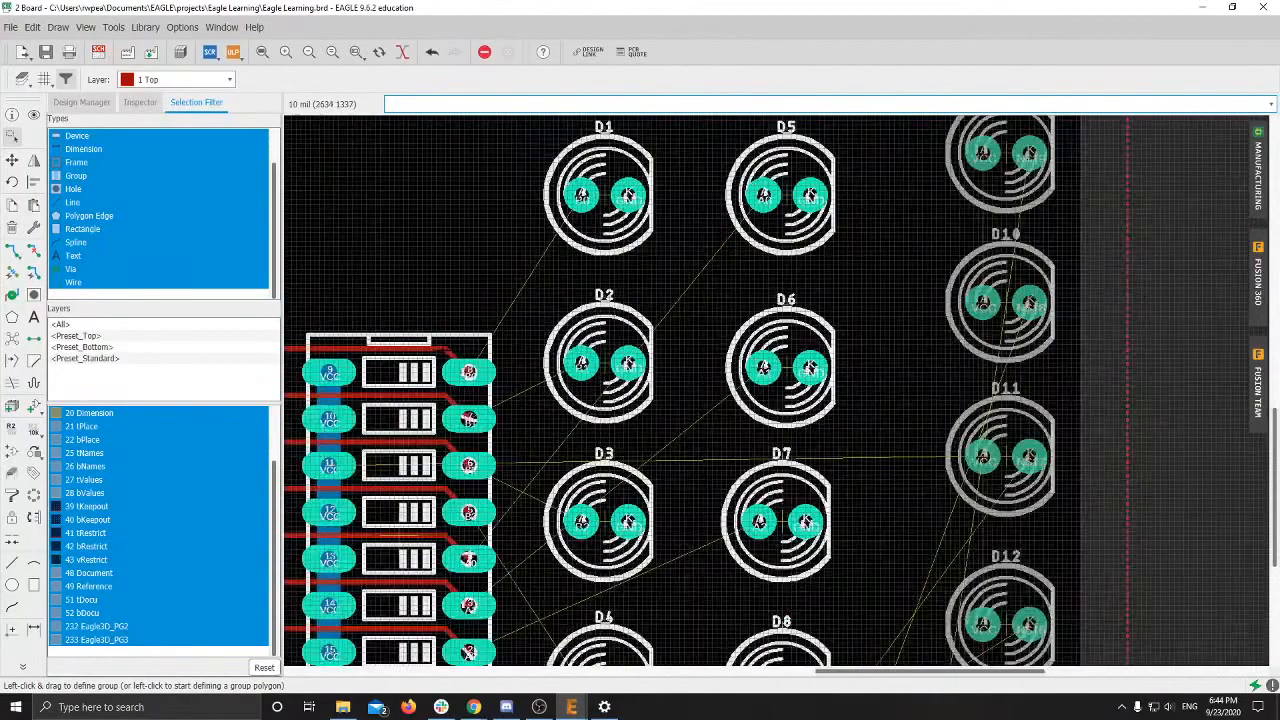
scroll(584, 265, up, 1)
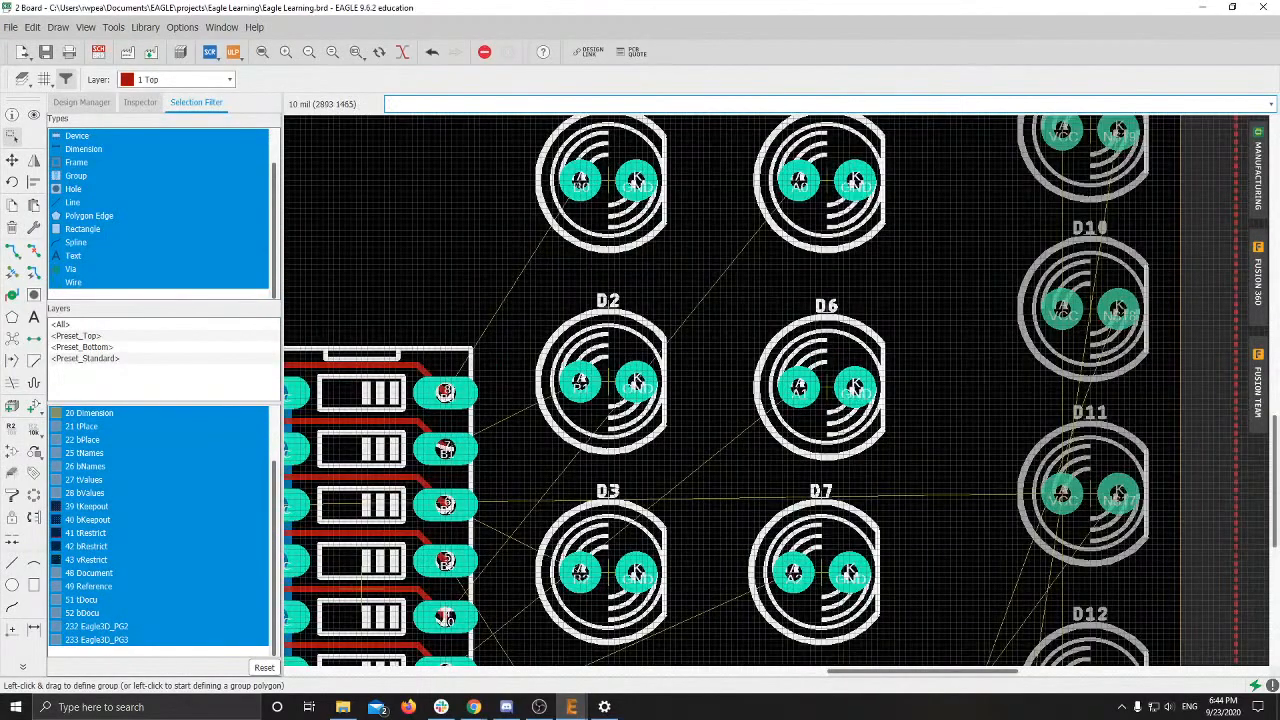
scroll(525, 318, up, 2)
scroll(525, 318, up, 1)
scroll(525, 318, down, 2)
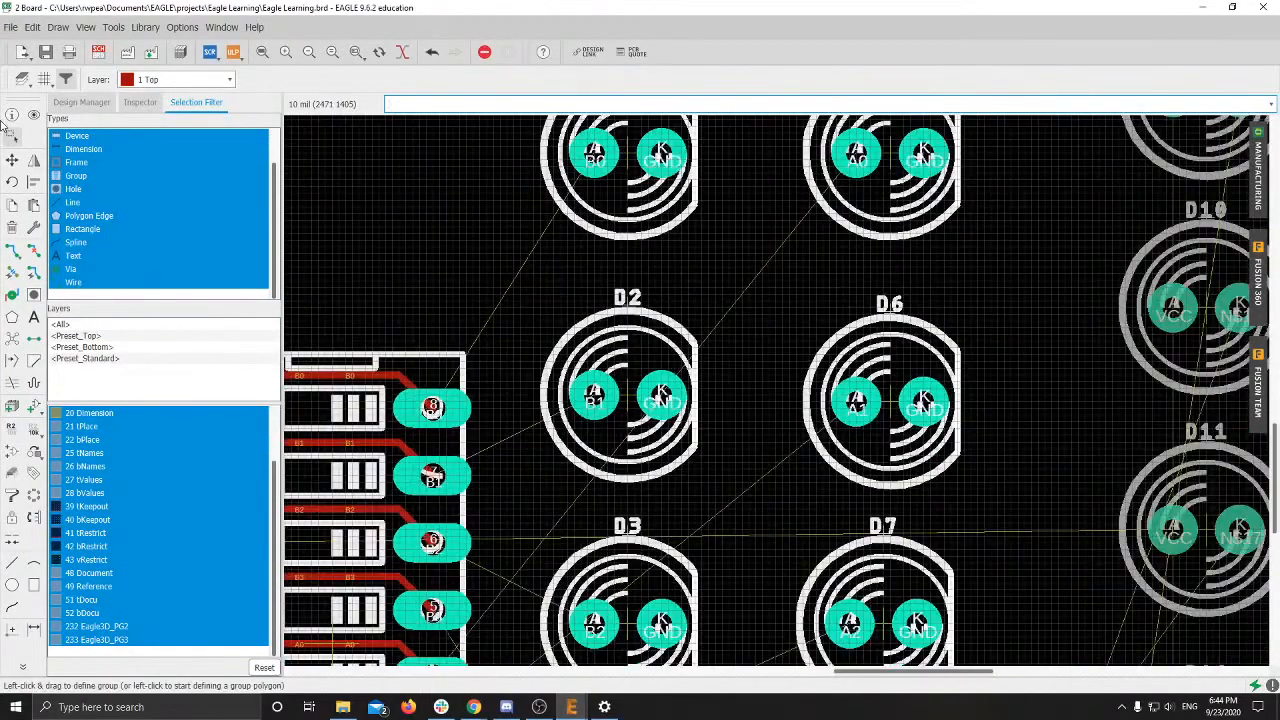
middle_drag(390, 240, 819, 240)
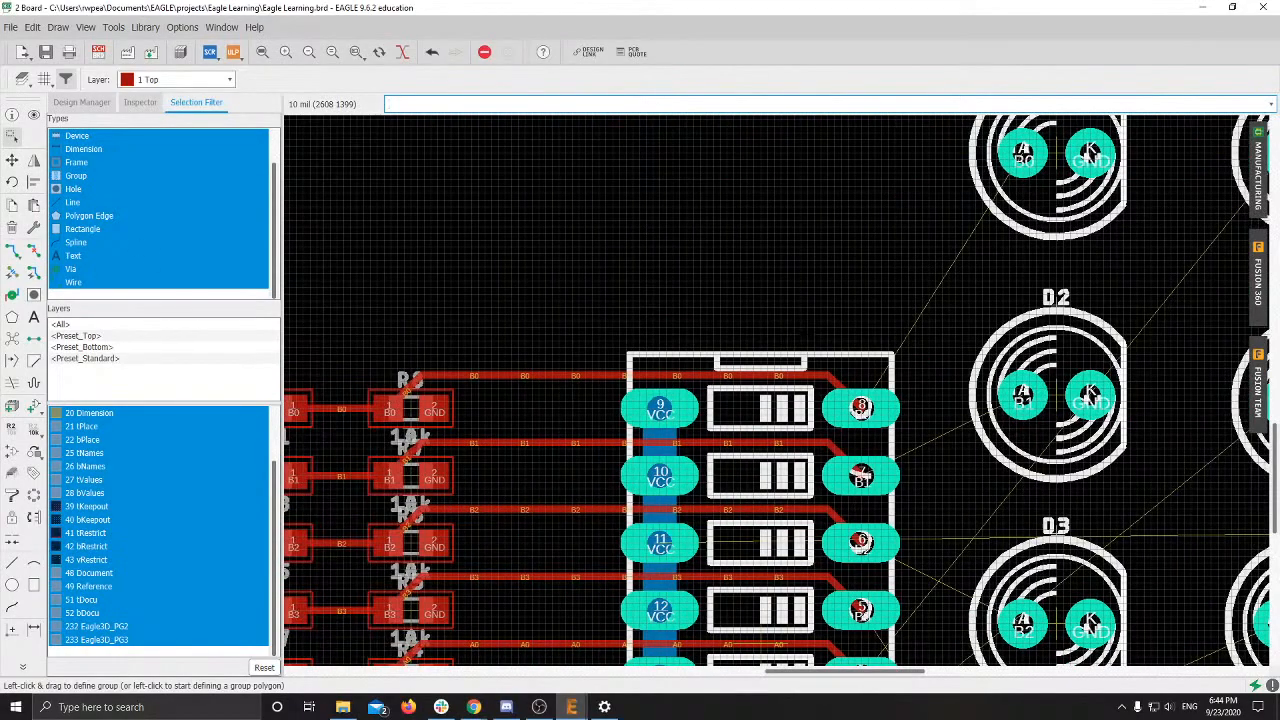
middle_drag(807, 336, 628, 342)
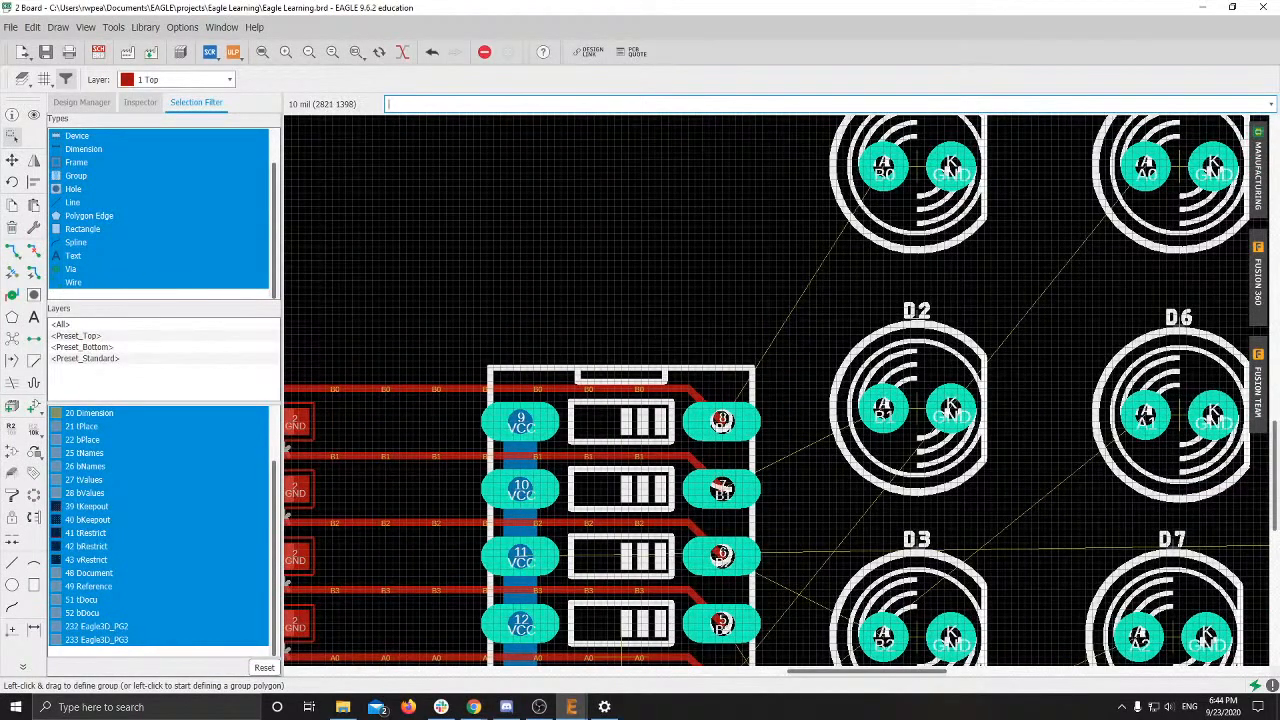
scroll(811, 351, up, 1)
middle_drag(811, 351, 586, 362)
Step: Route B0 on the top layer from pin 8 of S1 diagonally, with a vertical final segment into D1's anode
click(12, 250)
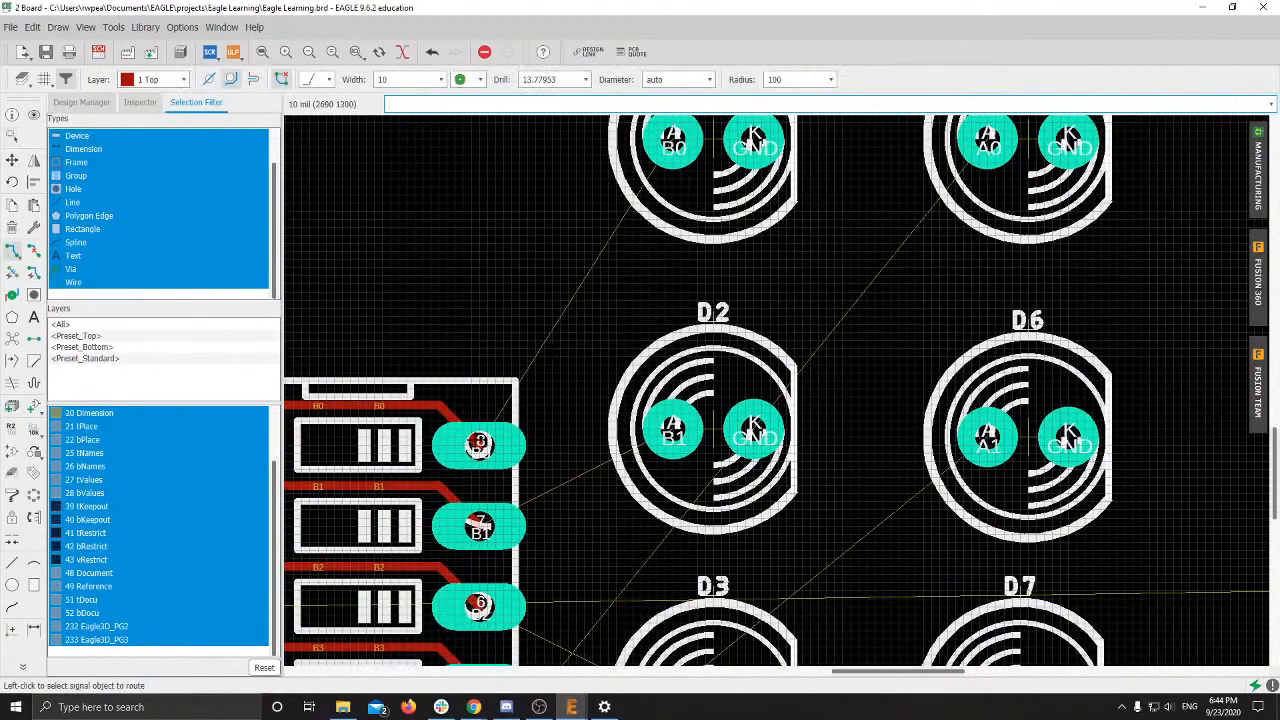
click(479, 443)
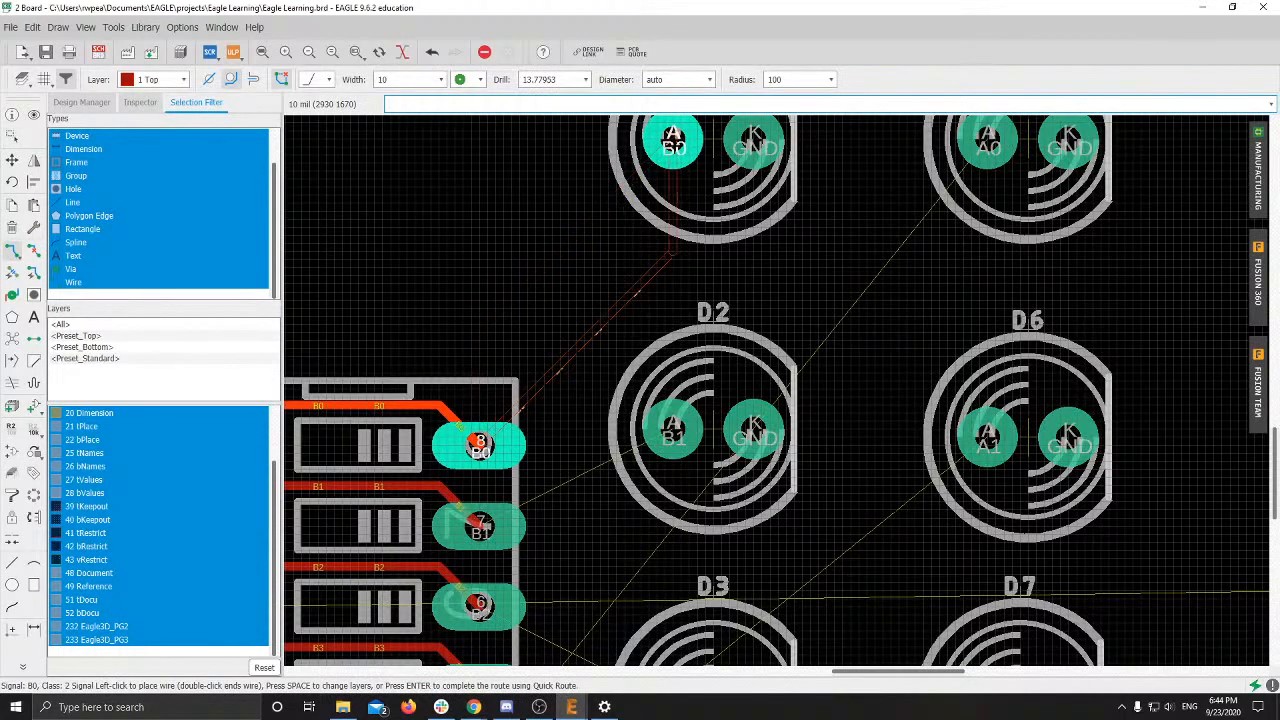
right_click(675, 143)
right_click(675, 143)
right_click(675, 143)
right_click(675, 143)
right_click(675, 143)
right_click(675, 143)
right_click(675, 143)
right_click(675, 143)
right_click(675, 143)
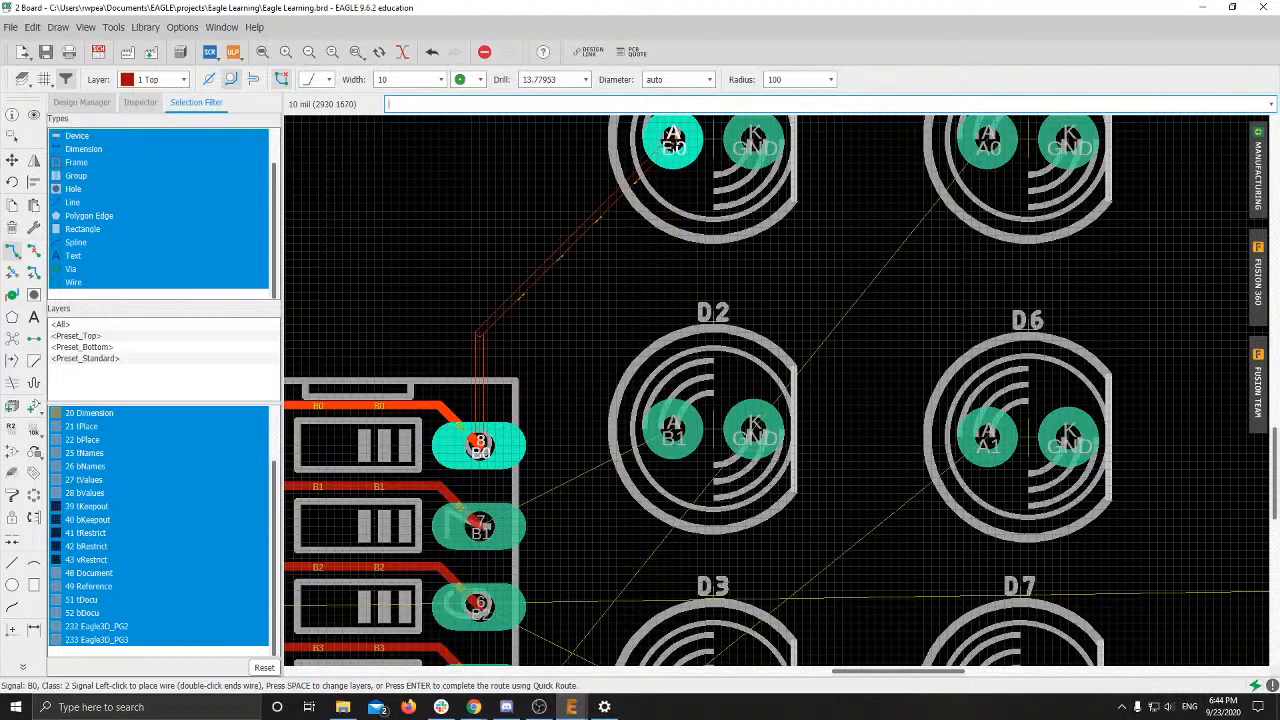
right_click(675, 143)
click(673, 143)
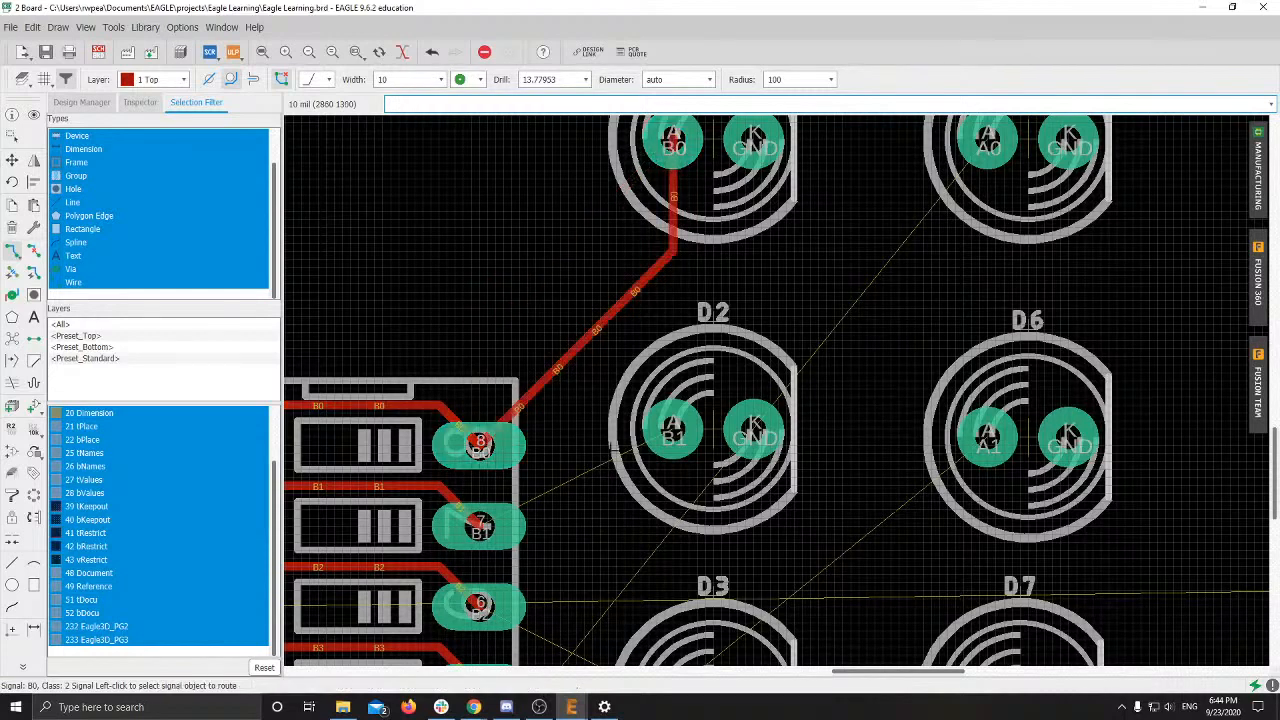
Step: Route B1 on the top layer from pin 7 of S1 horizontally, with a 45-degree bend up to D2's anode
click(480, 527)
right_click(677, 432)
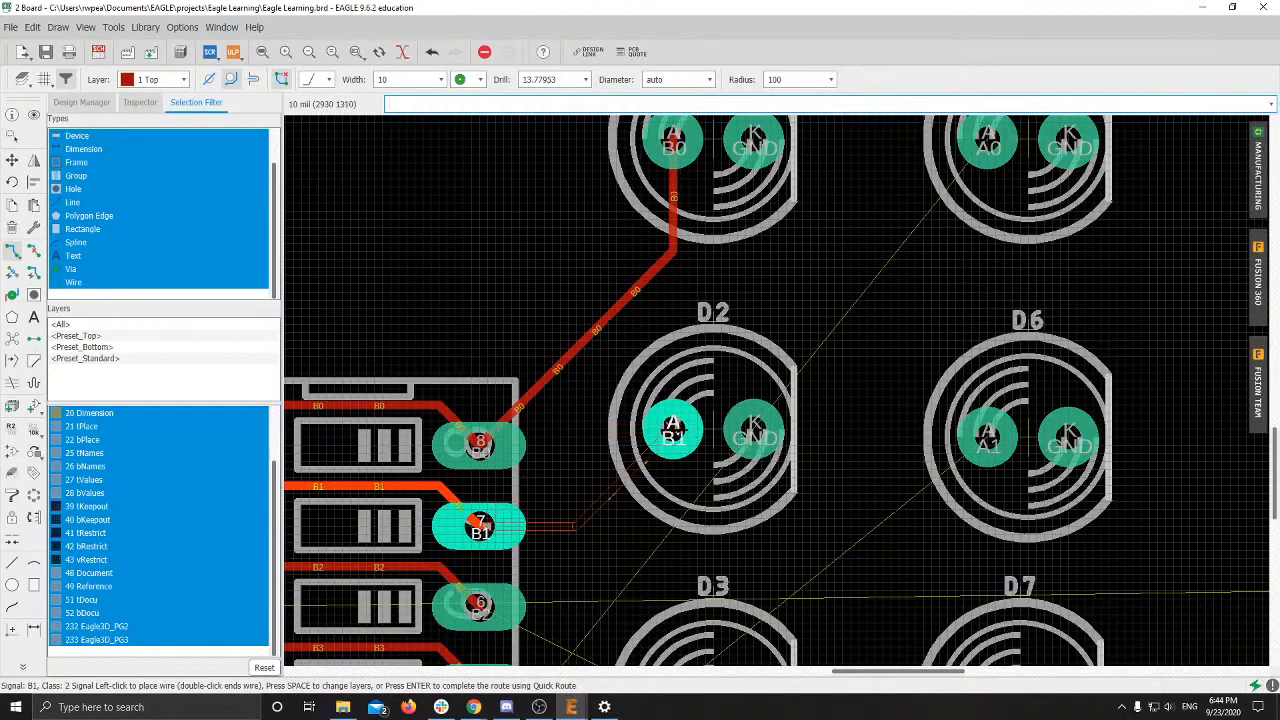
click(675, 431)
Step: Route B2 on the top layer from pin 6 of S1 horizontally, with a 45-degree bend down to D3's anode
scroll(648, 505, down, 4)
middle_drag(647, 505, 597, 309)
scroll(552, 388, up, 4)
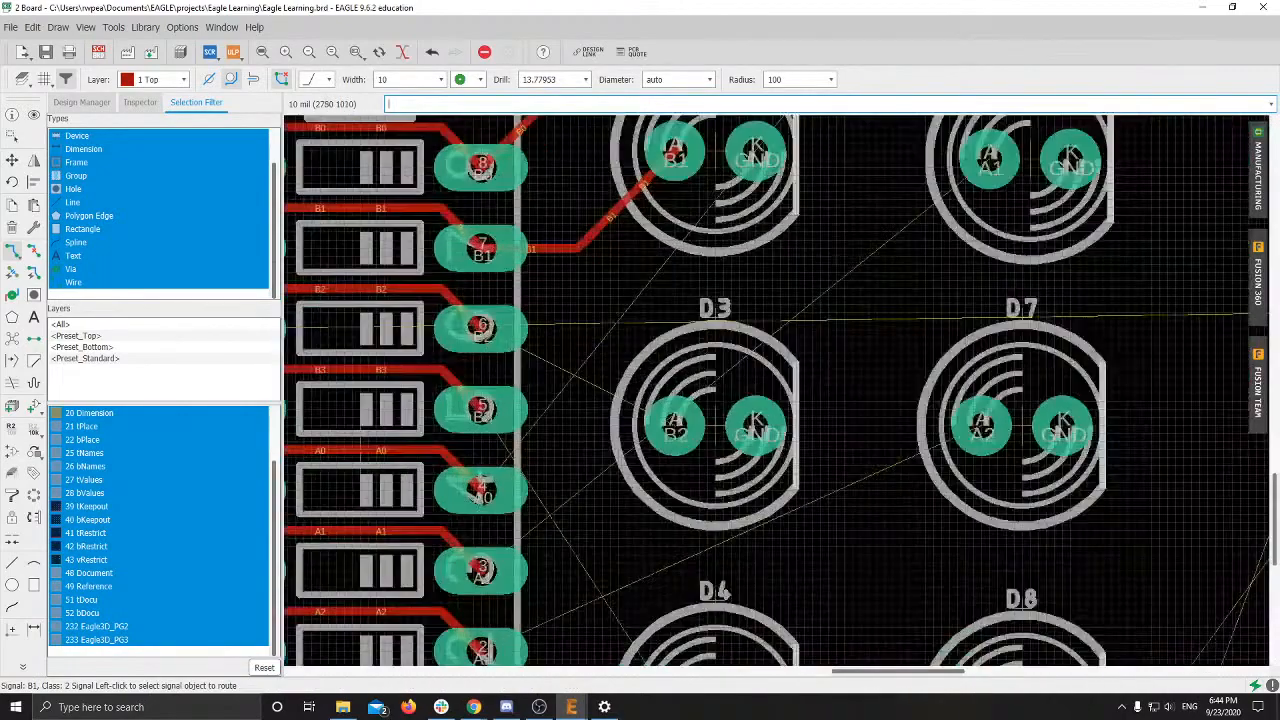
click(481, 328)
click(675, 428)
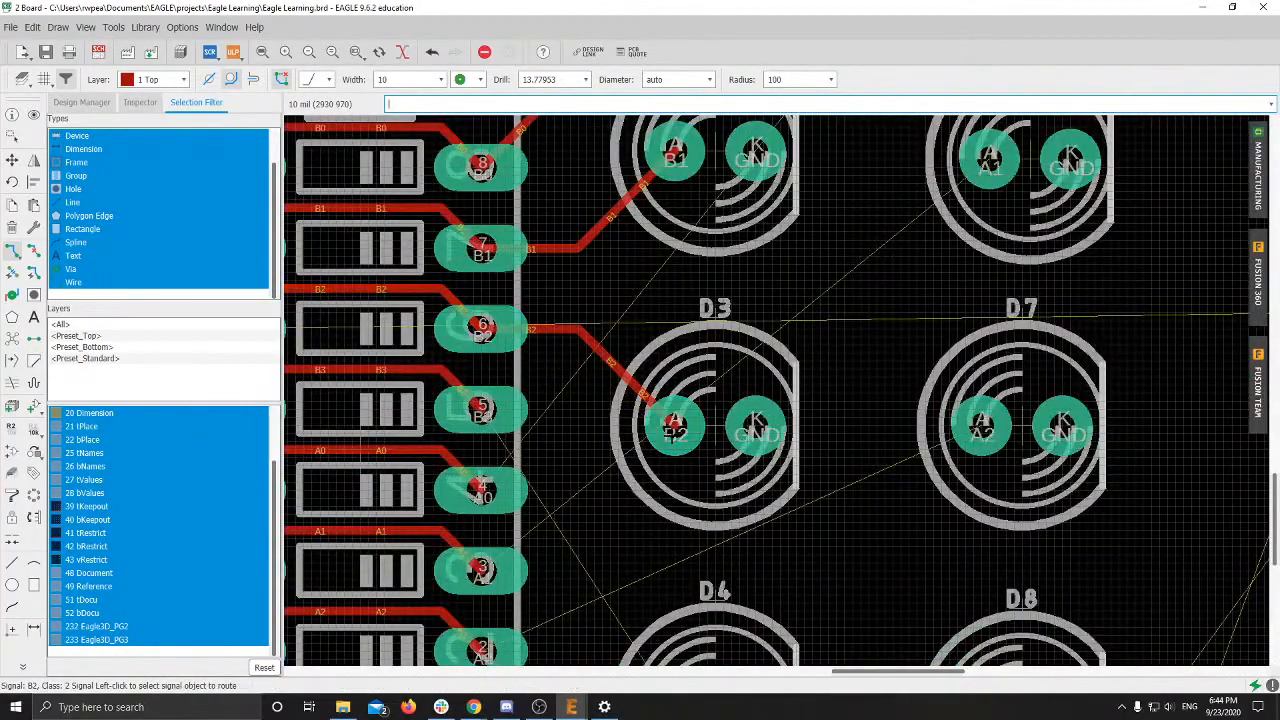
middle_drag(519, 483, 492, 375)
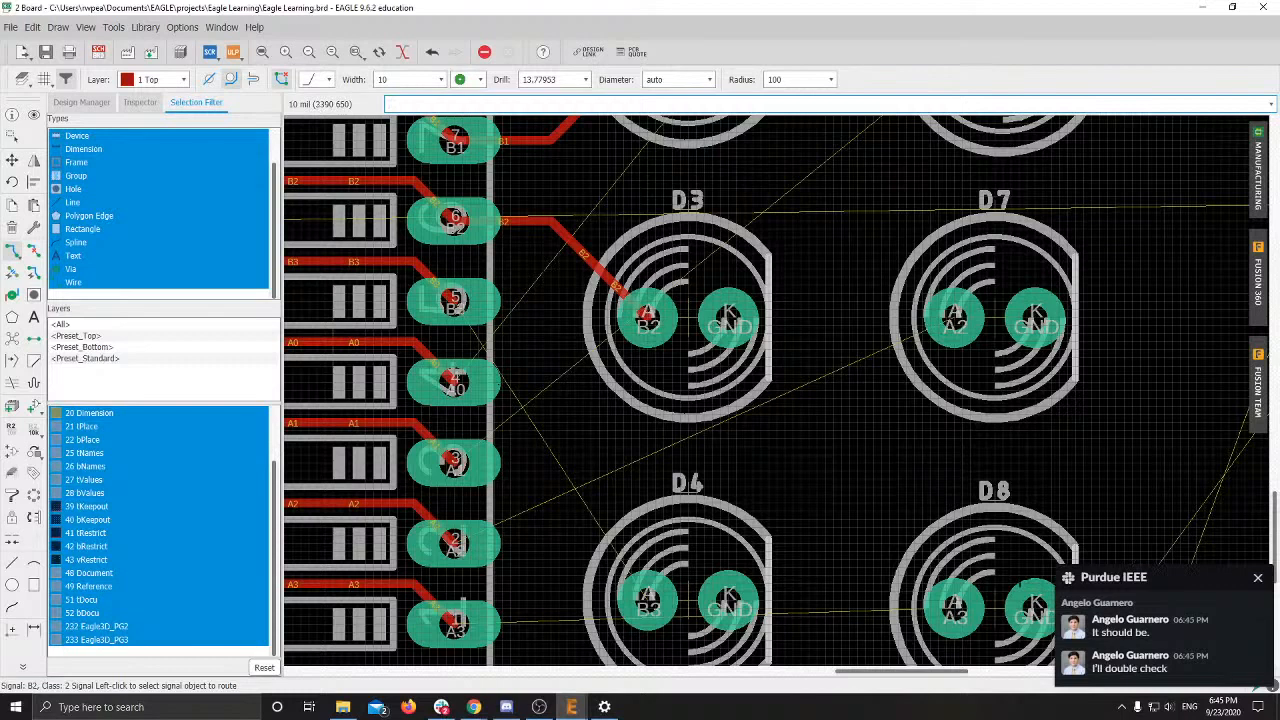
click(1257, 577)
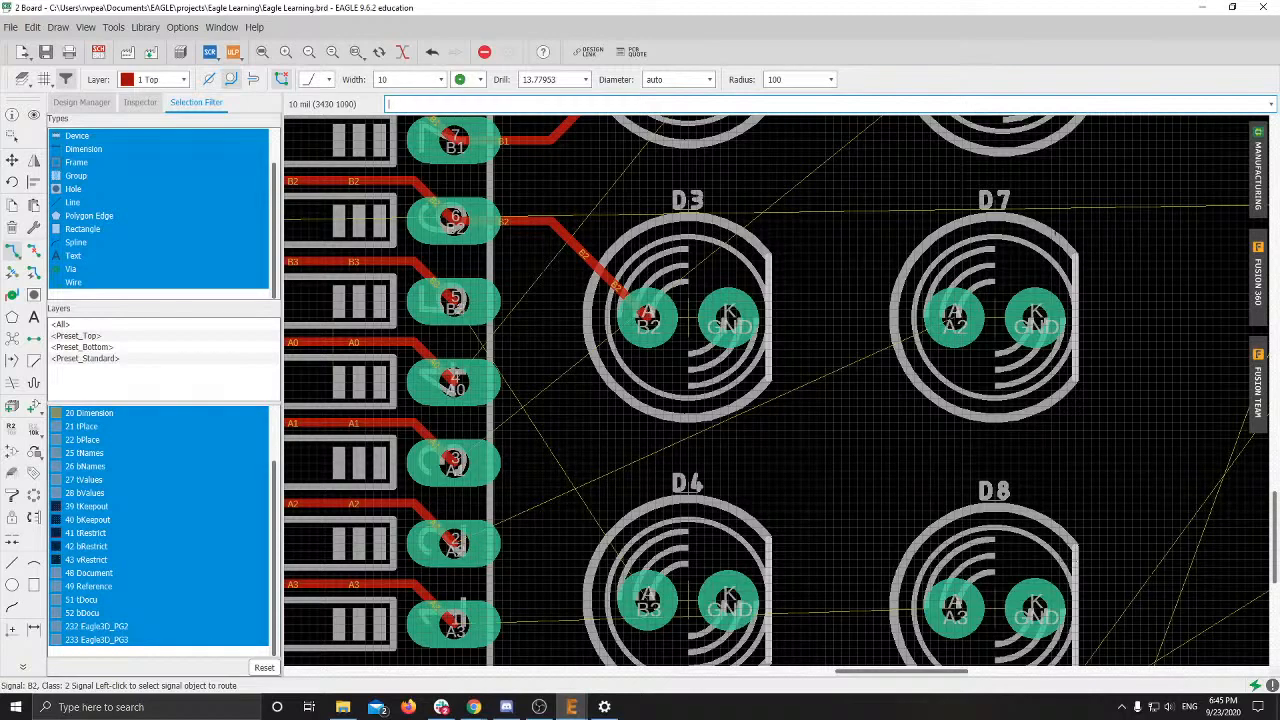
scroll(902, 342, down, 5)
middle_drag(795, 367, 780, 462)
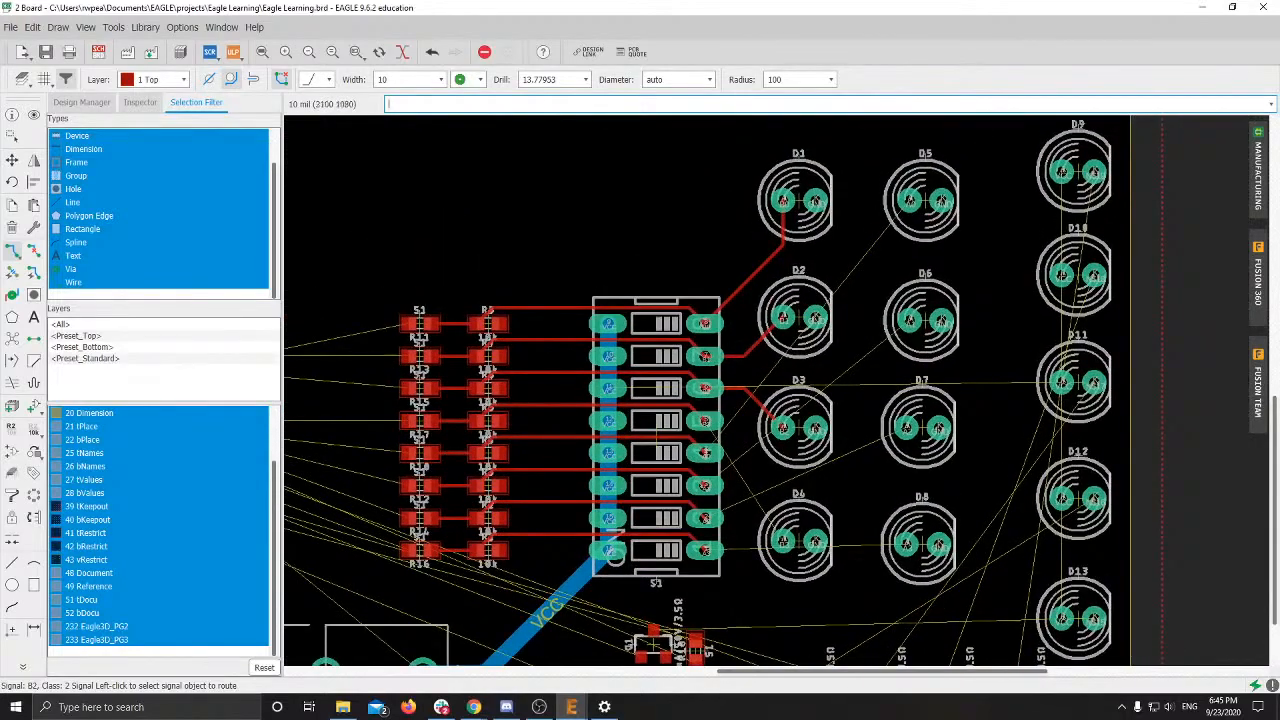
scroll(825, 395, up, 1)
scroll(831, 408, down, 2)
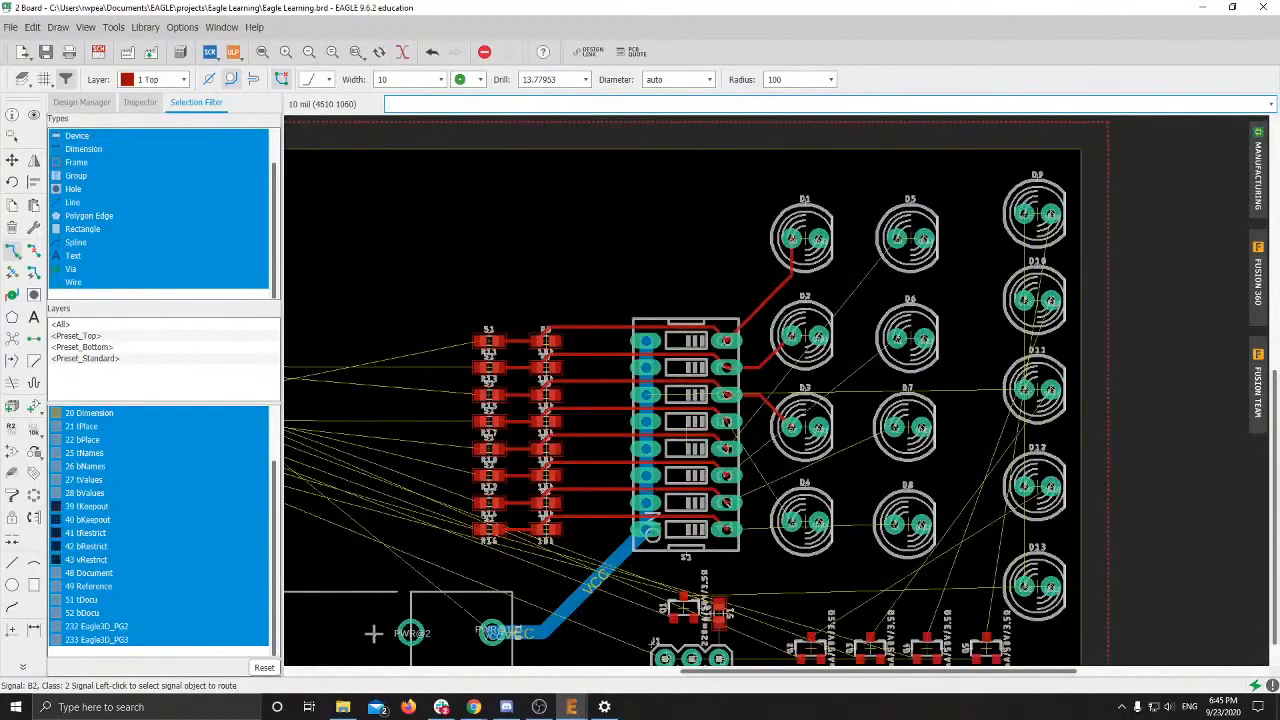
key(alt+Tab)
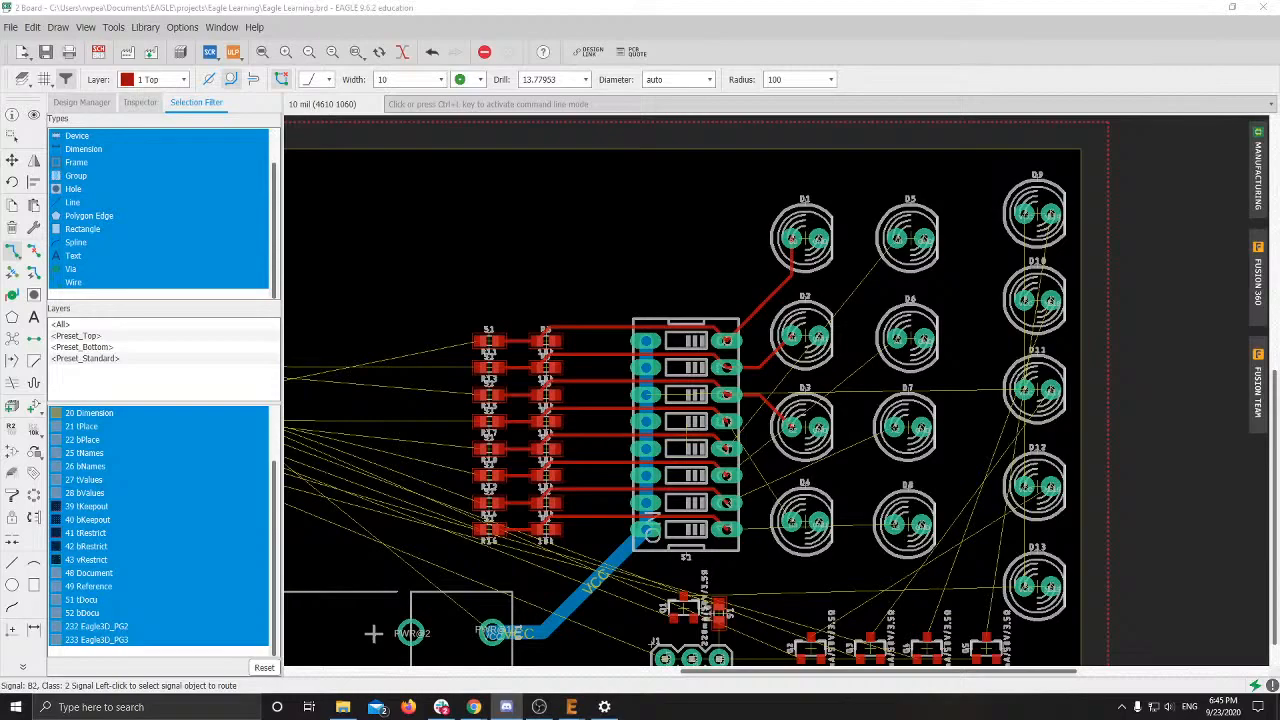
Step: Route B3 on the top layer from pin 5 of S1 diagonally, with a vertical final segment into D4's anode
middle_drag(784, 359, 598, 286)
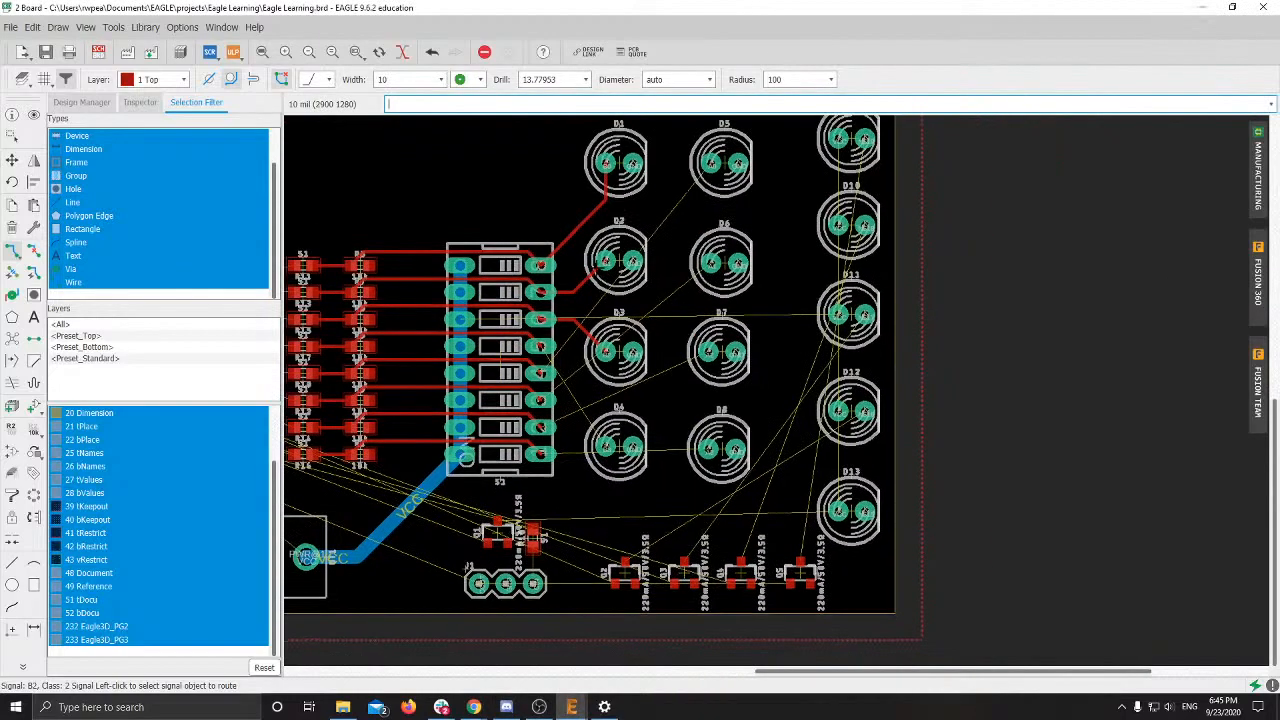
scroll(598, 286, up, 4)
middle_drag(598, 522, 598, 428)
scroll(500, 445, up, 3)
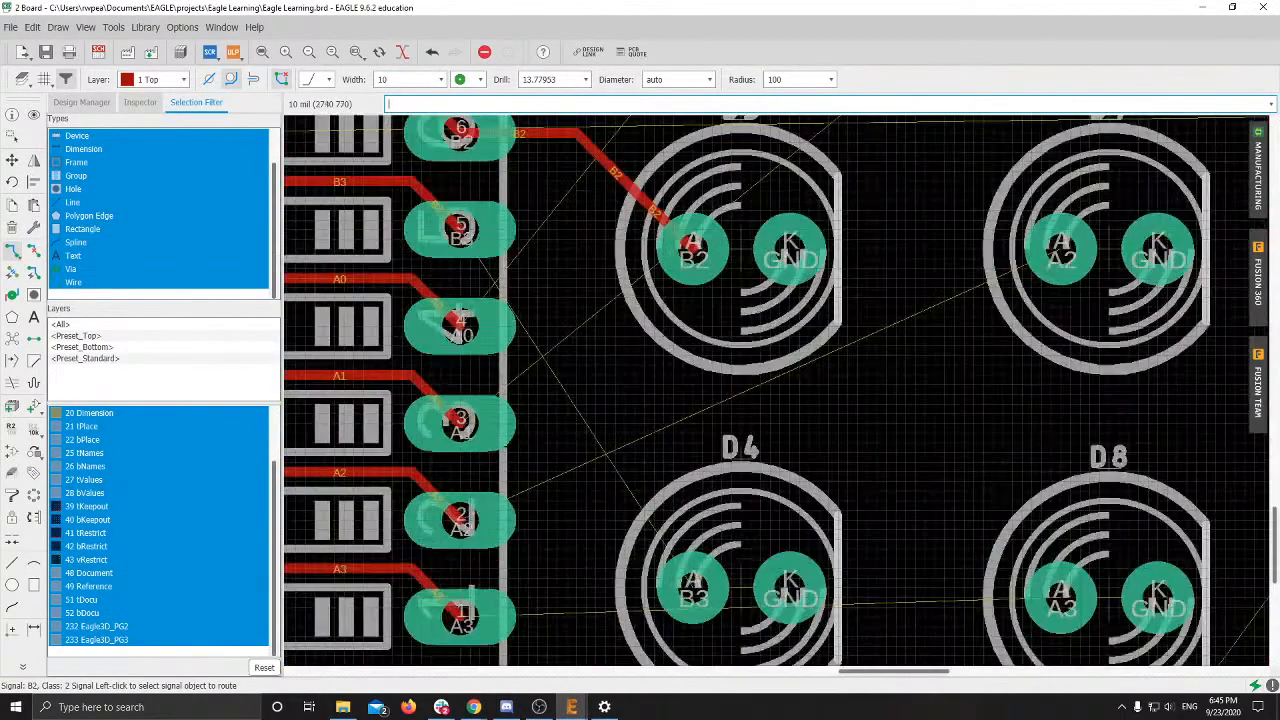
click(460, 233)
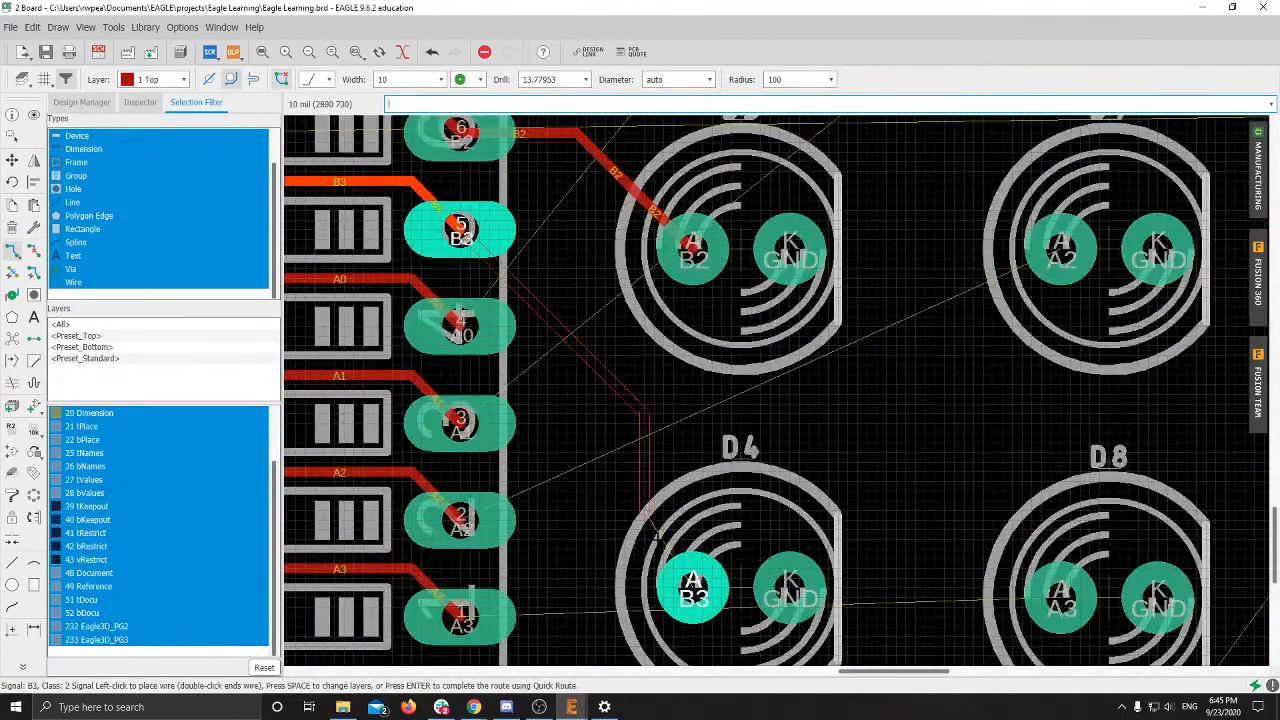
click(683, 579)
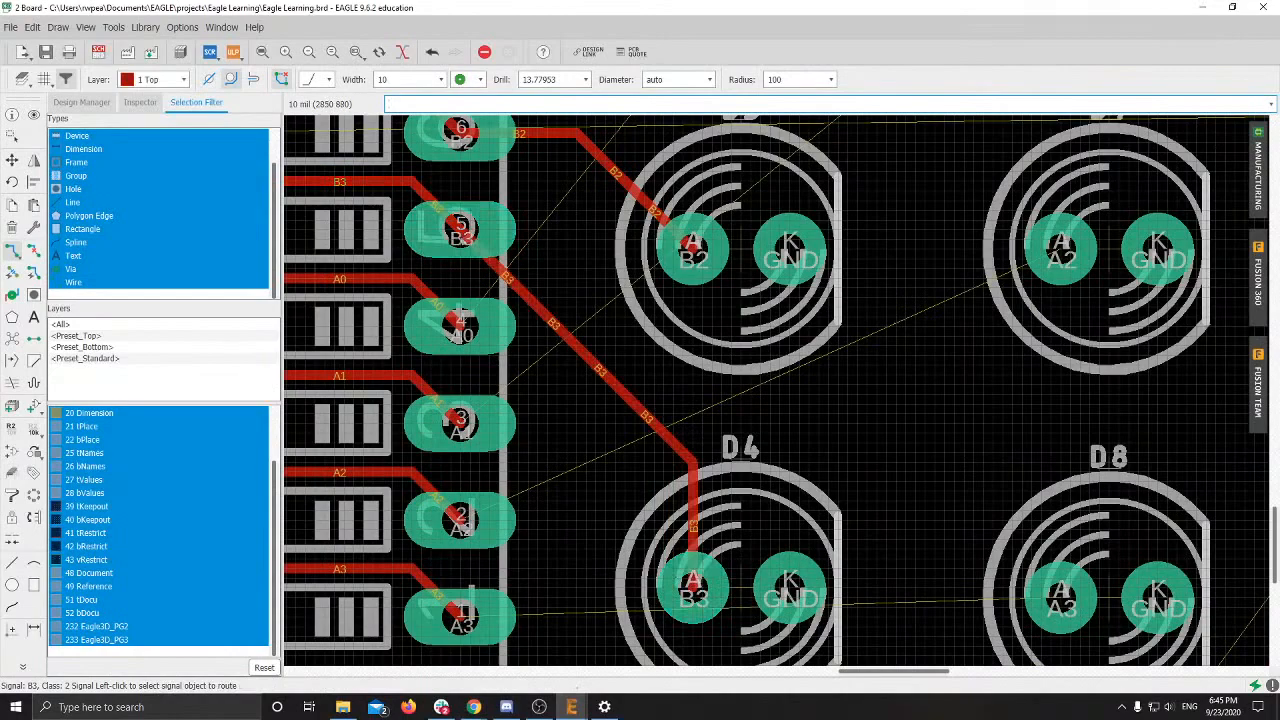
Step: Start routing A0 on layer 16 Bottom from pin 4 of S1 with a diagonal segment and a horizontal segment between D2 and D3
middle_drag(615, 336, 592, 433)
middle_drag(690, 268, 640, 411)
scroll(642, 412, down, 4)
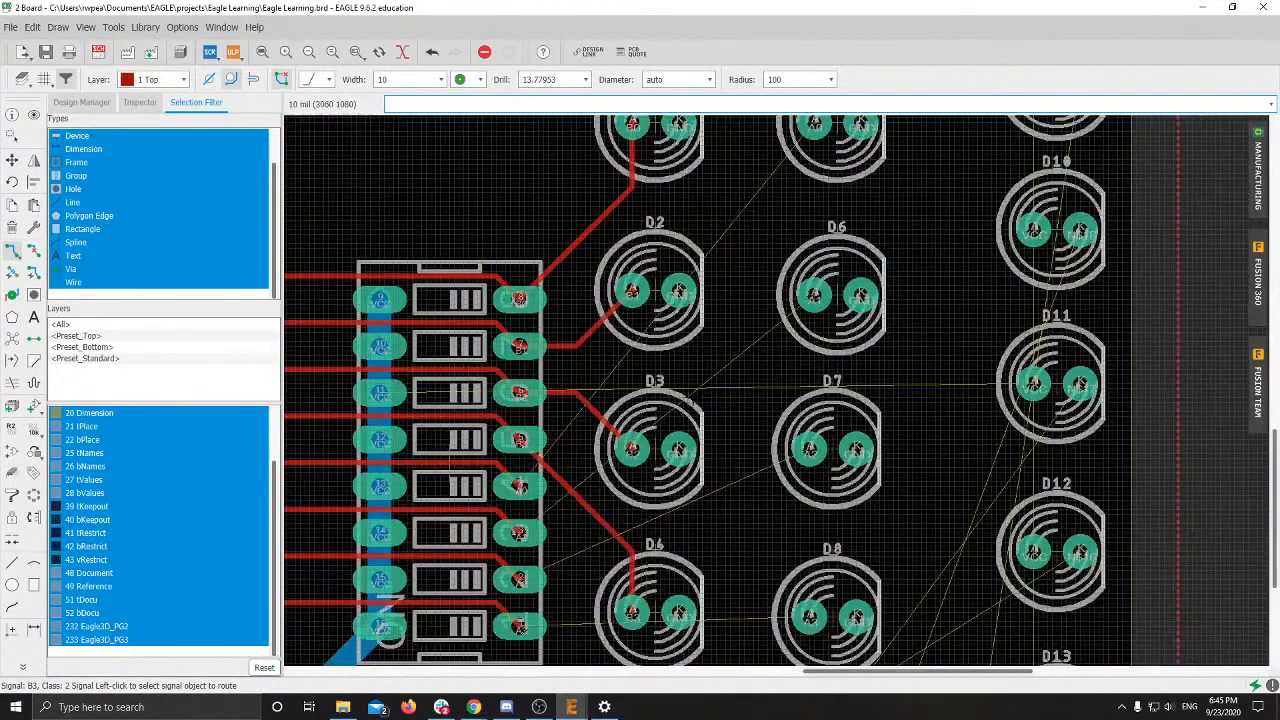
middle_drag(789, 258, 692, 346)
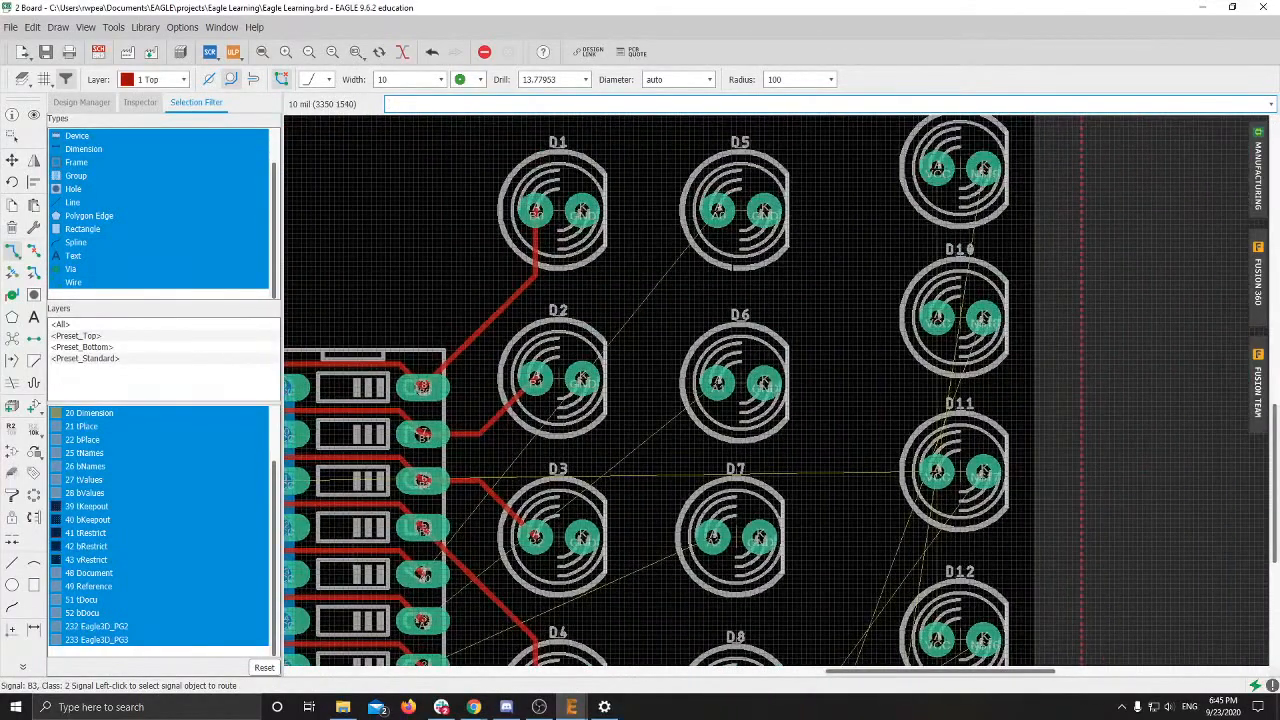
middle_drag(504, 362, 633, 314)
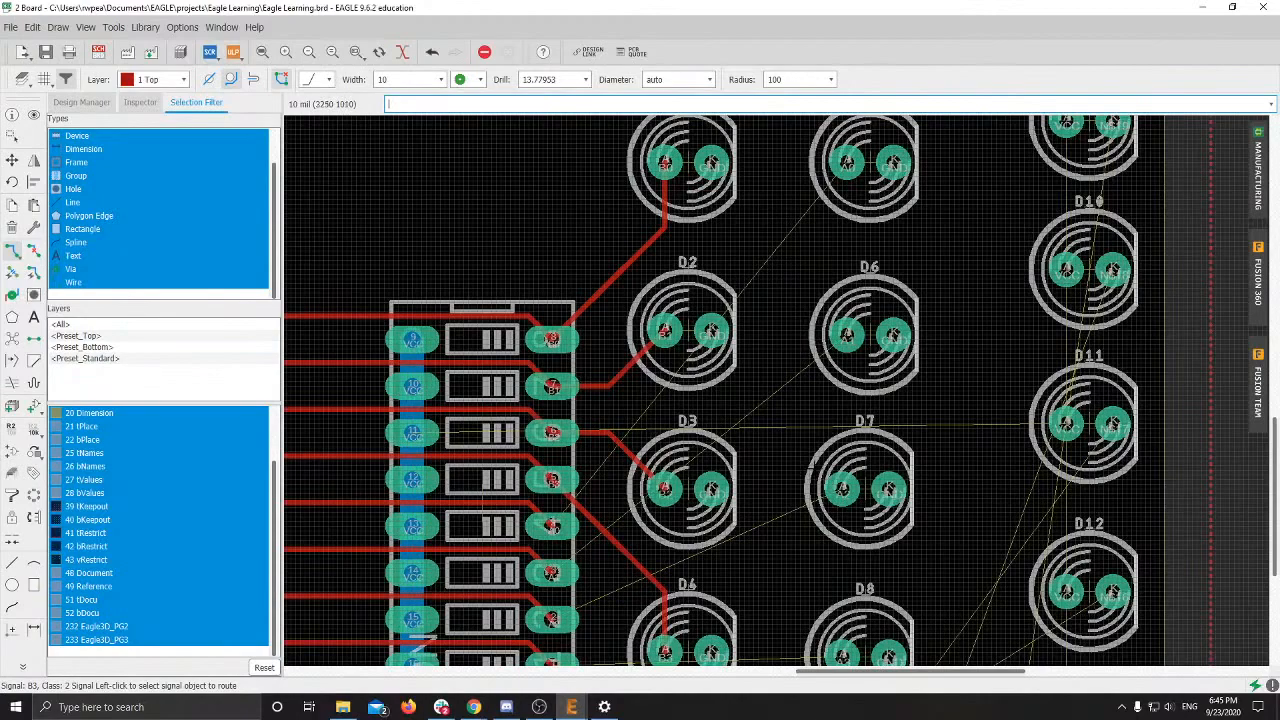
middle_drag(810, 464, 712, 480)
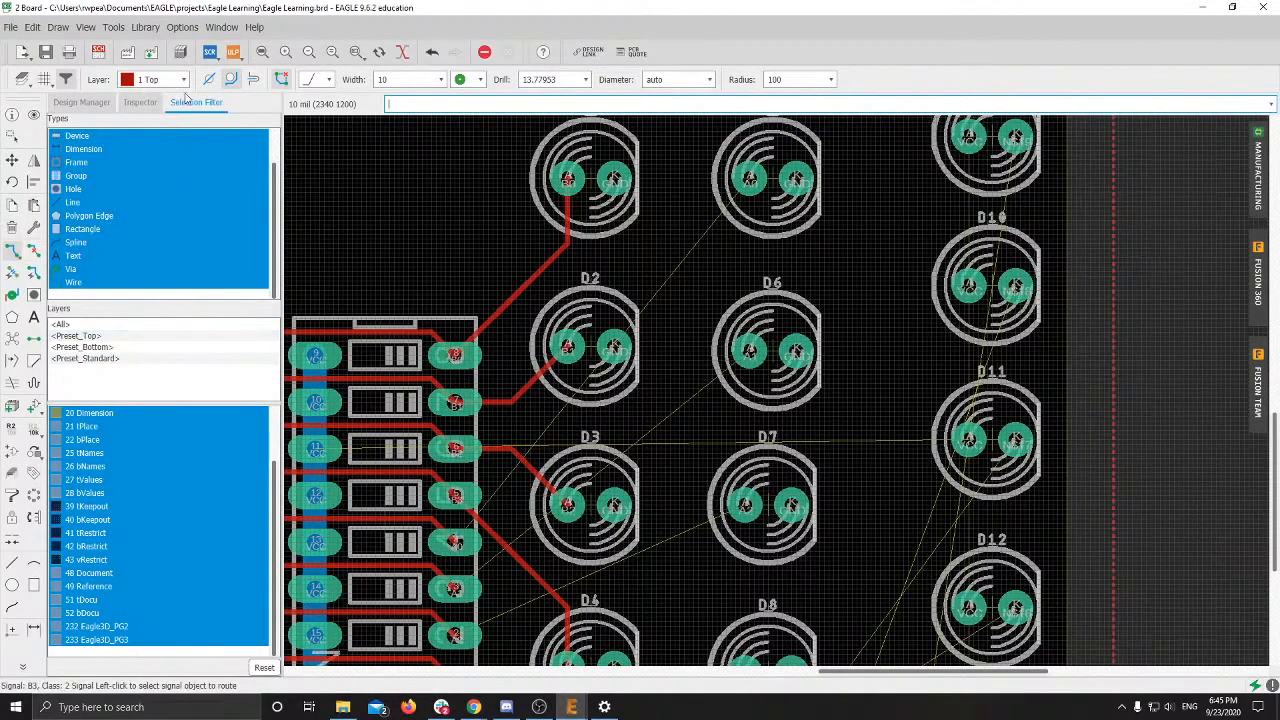
click(184, 82)
click(176, 105)
middle_drag(561, 516, 554, 343)
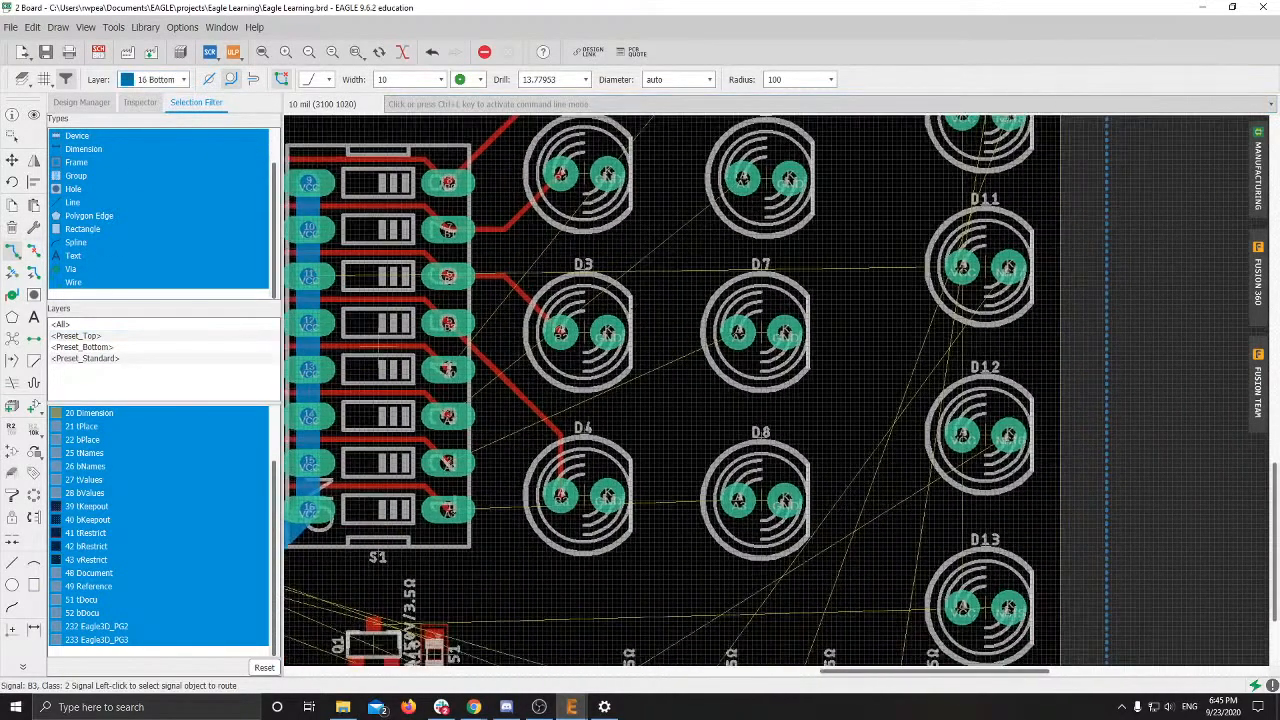
click(449, 370)
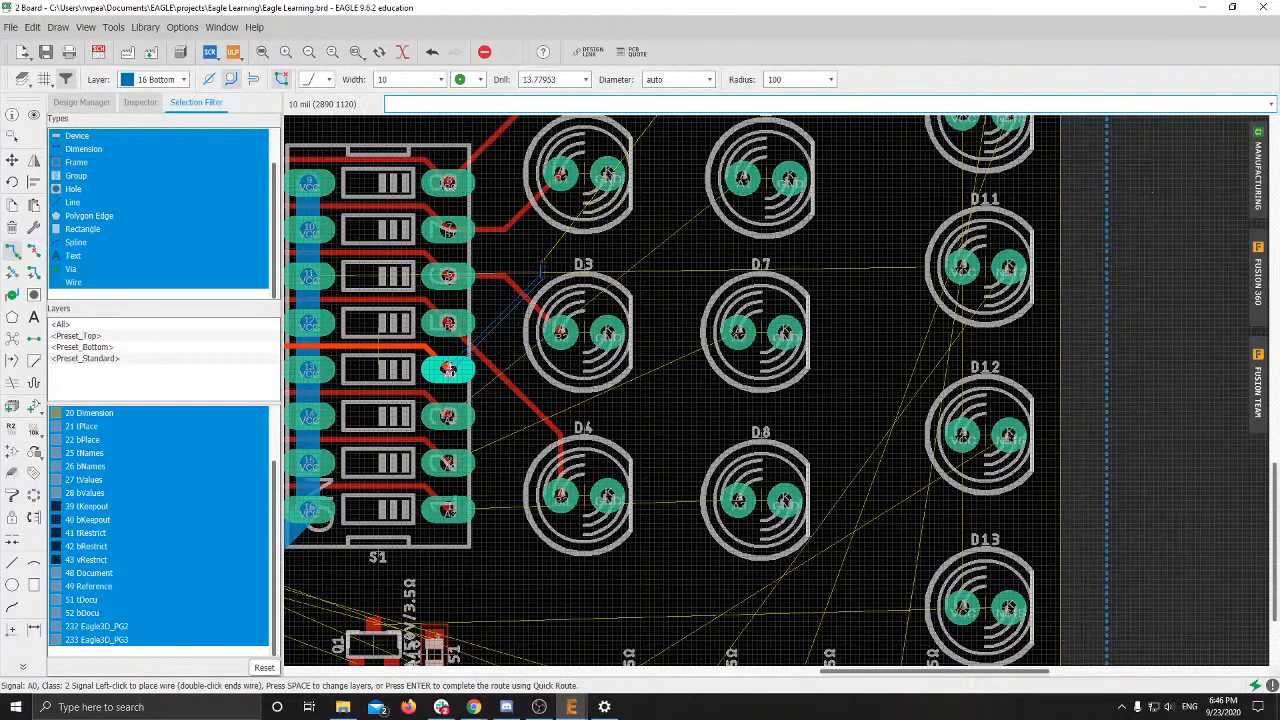
scroll(540, 268, up, 3)
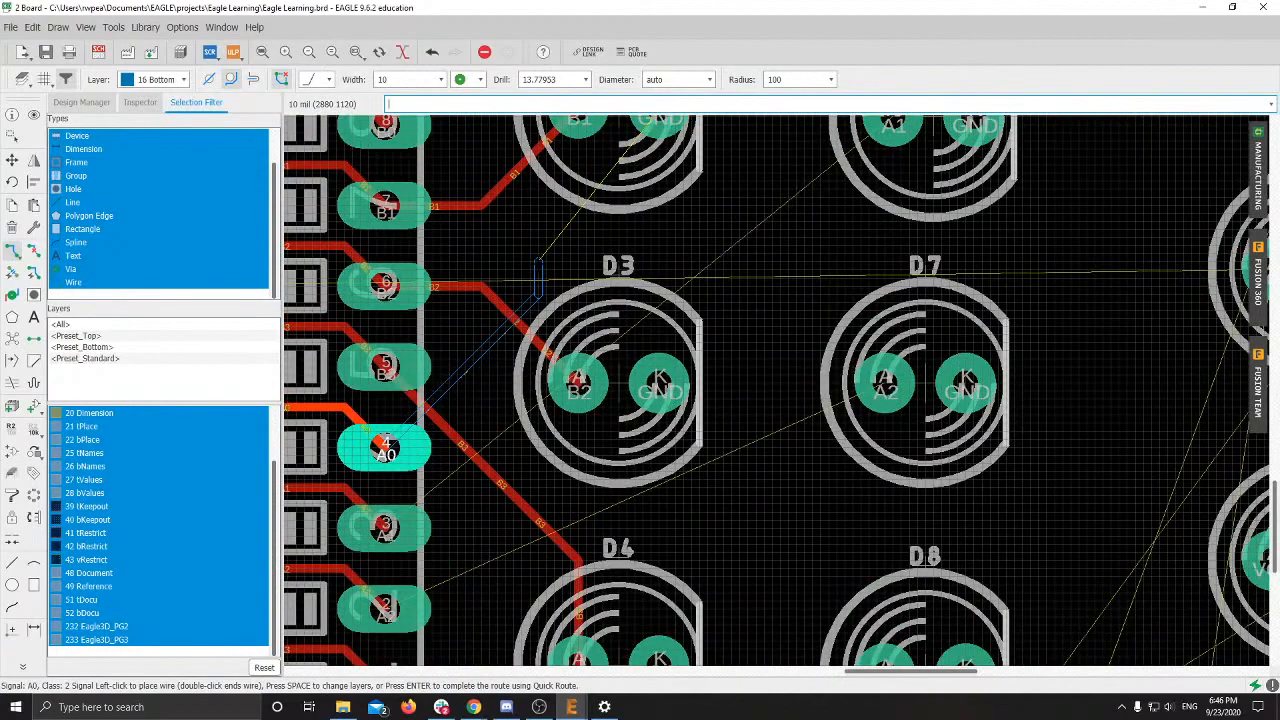
scroll(537, 275, up, 3)
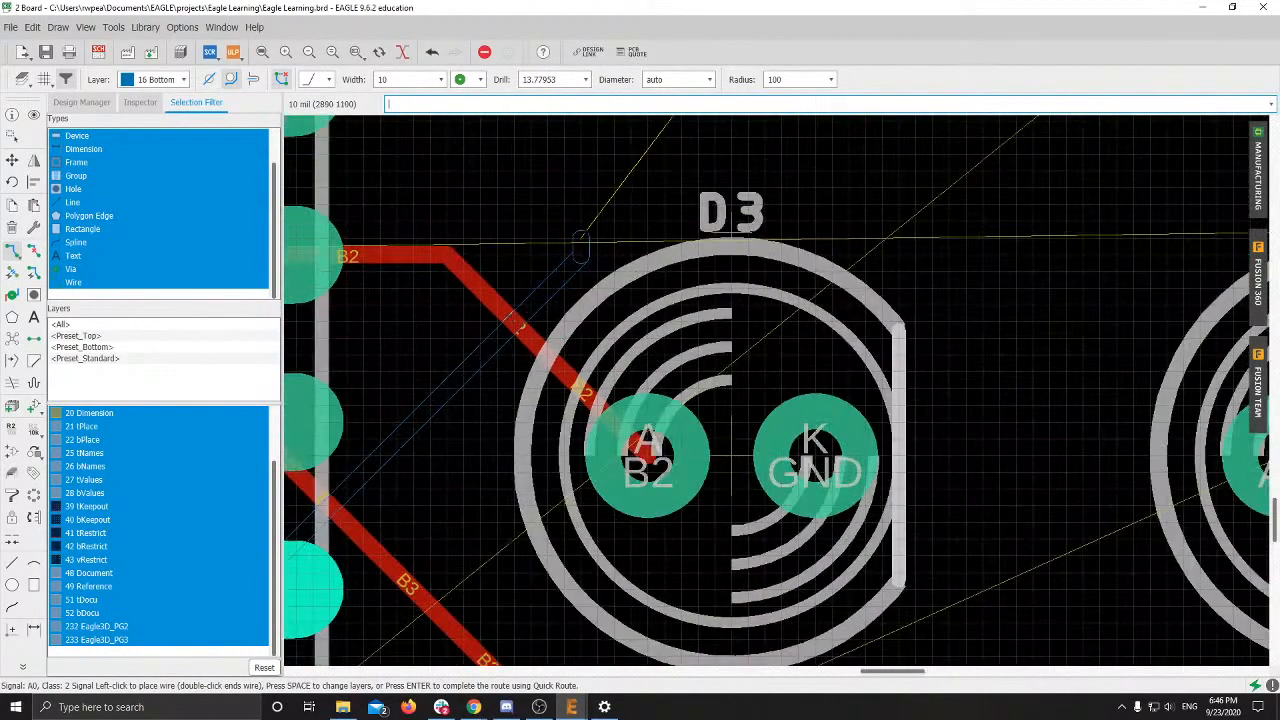
middle_drag(608, 200, 499, 323)
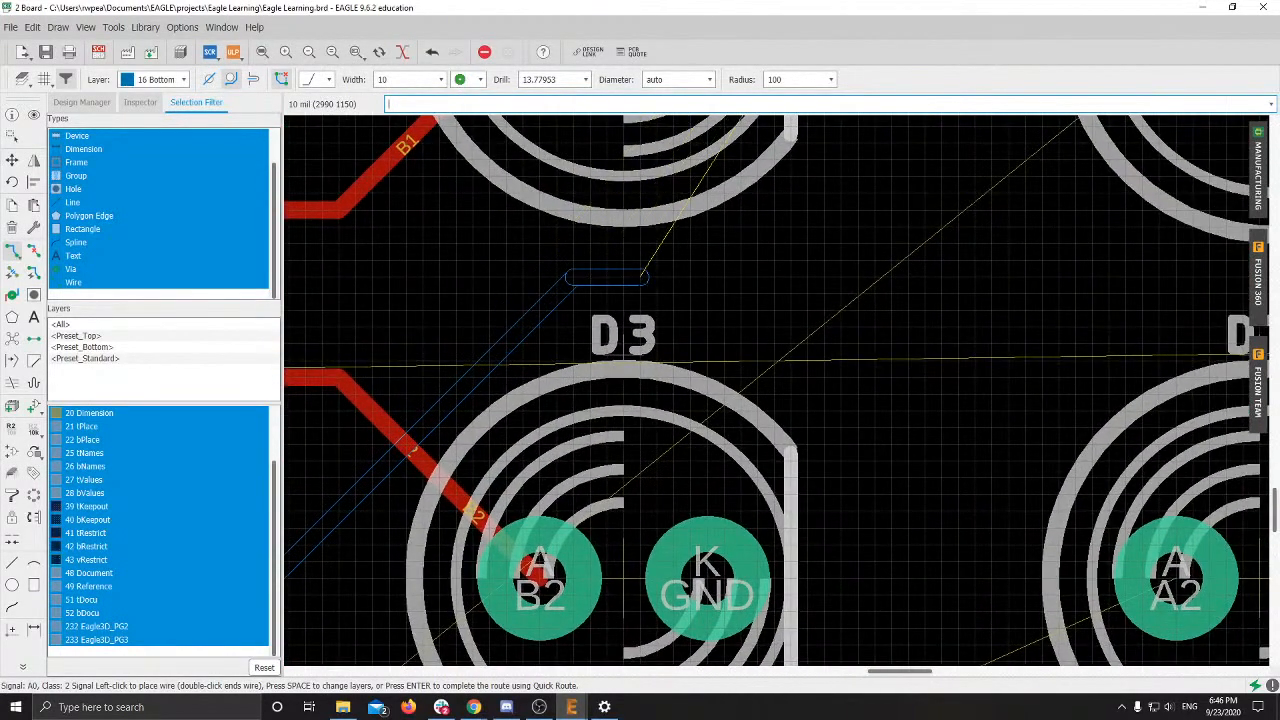
click(791, 277)
Step: Finish the A0 trace with a vertical segment between D2 and D6 and a 45-degree bend up into D5's anode
middle_drag(868, 232, 448, 534)
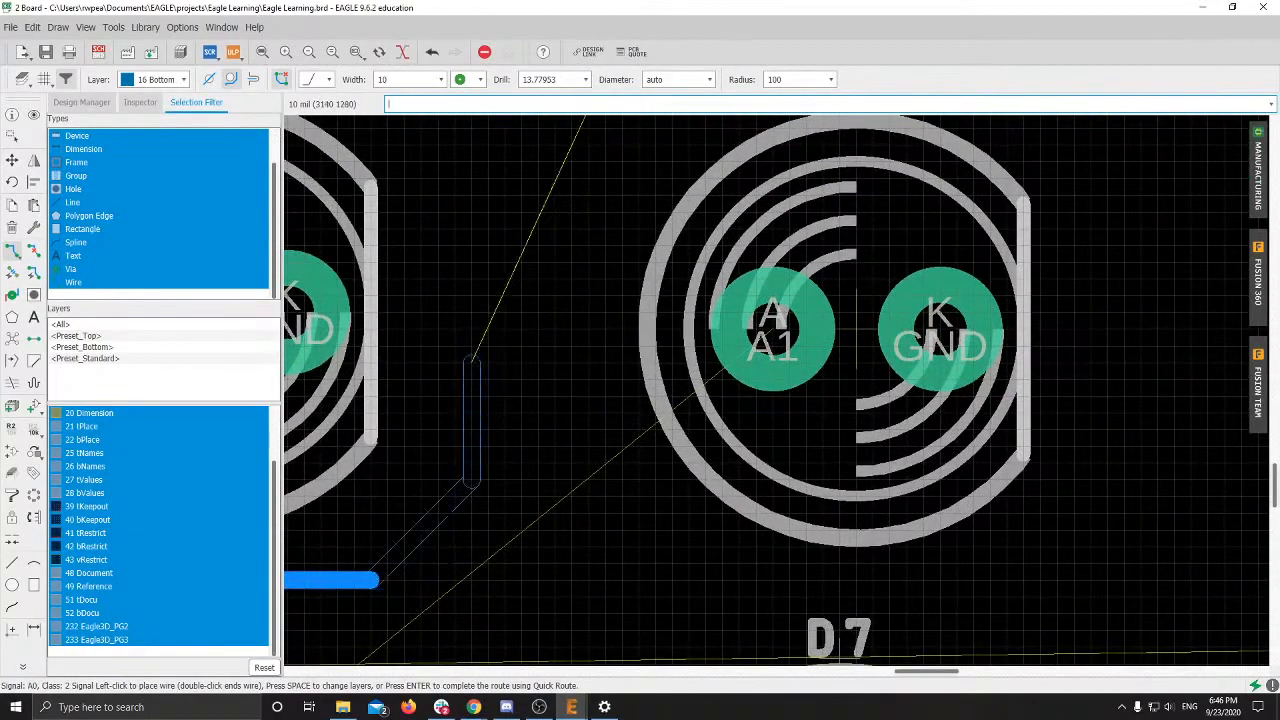
scroll(532, 382, down, 5)
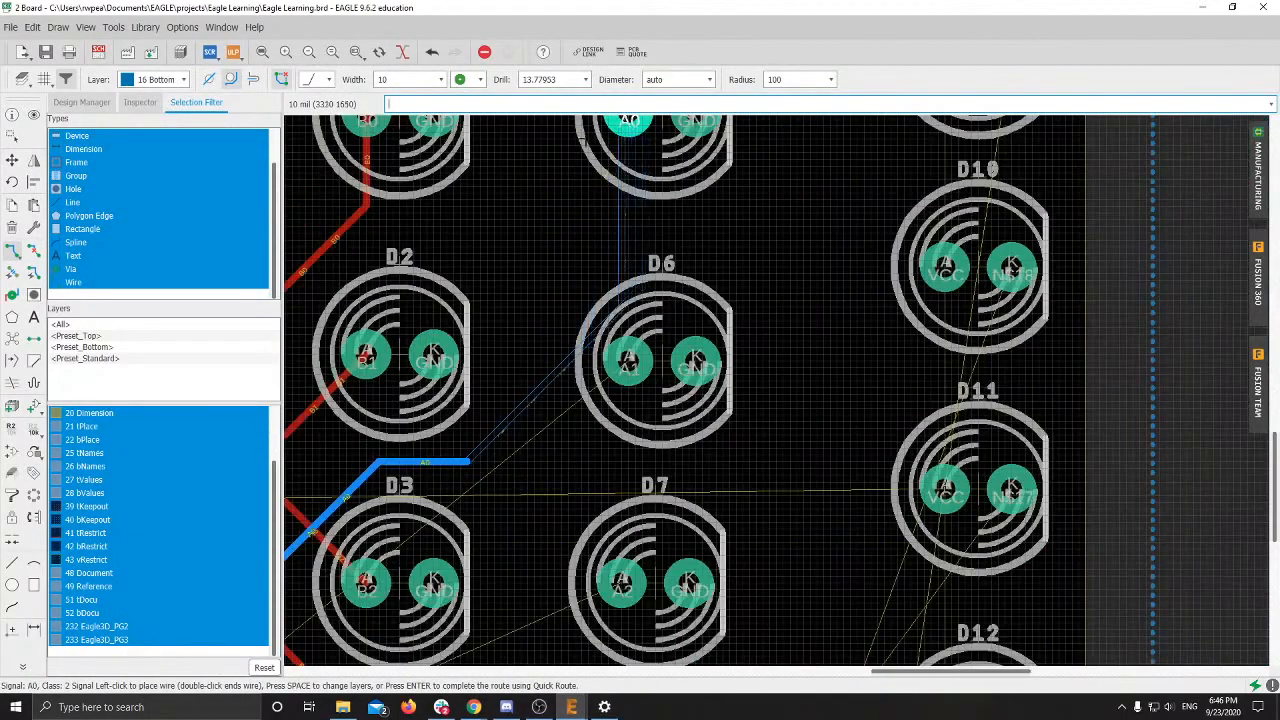
middle_drag(514, 161, 487, 268)
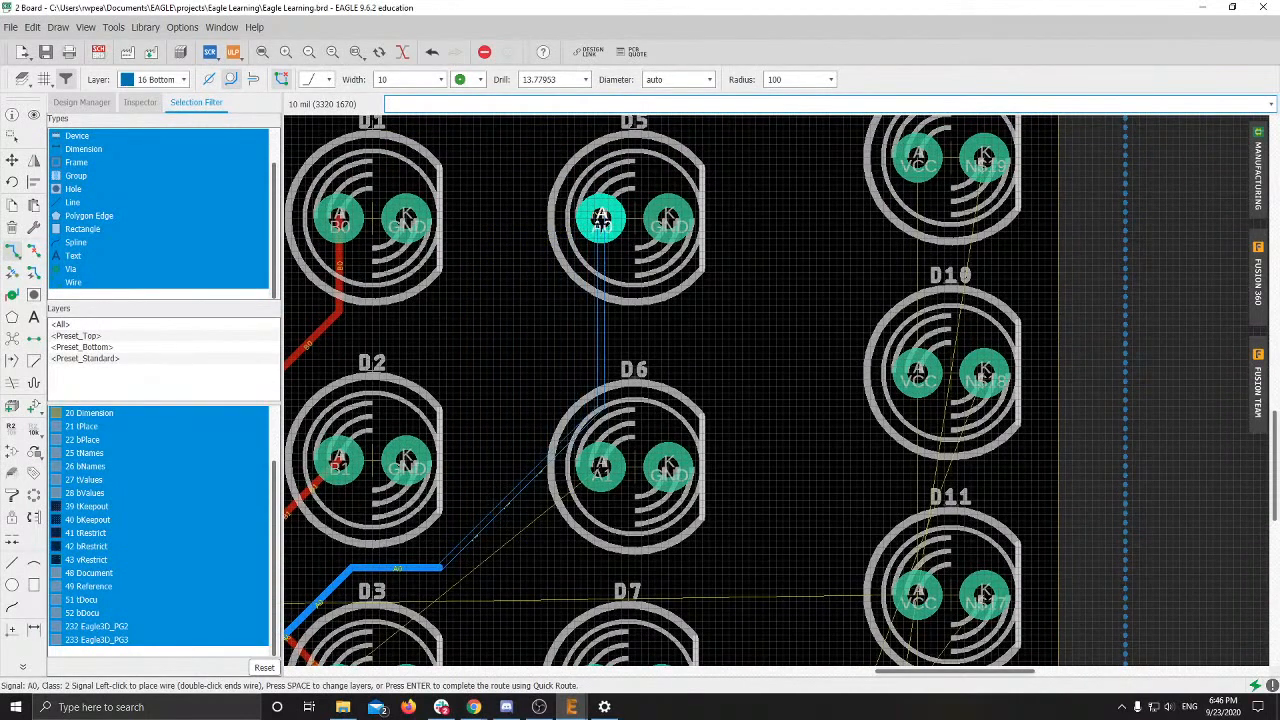
right_click(601, 218)
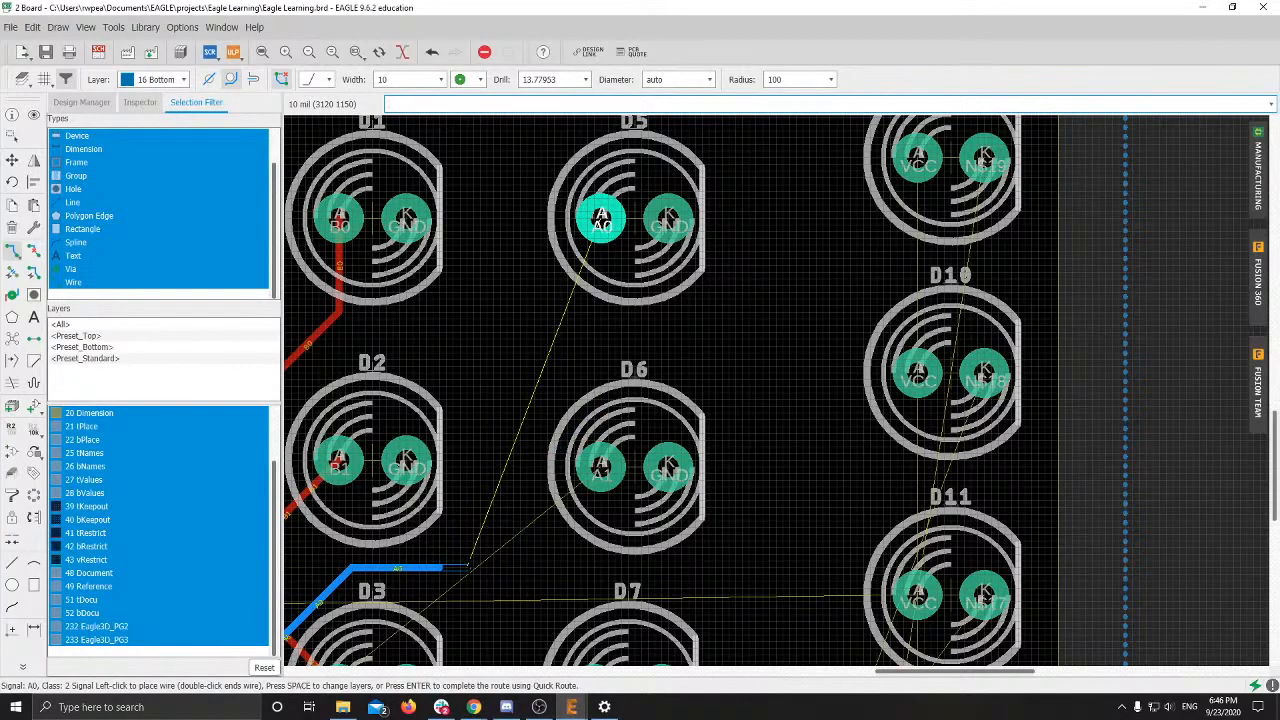
click(601, 218)
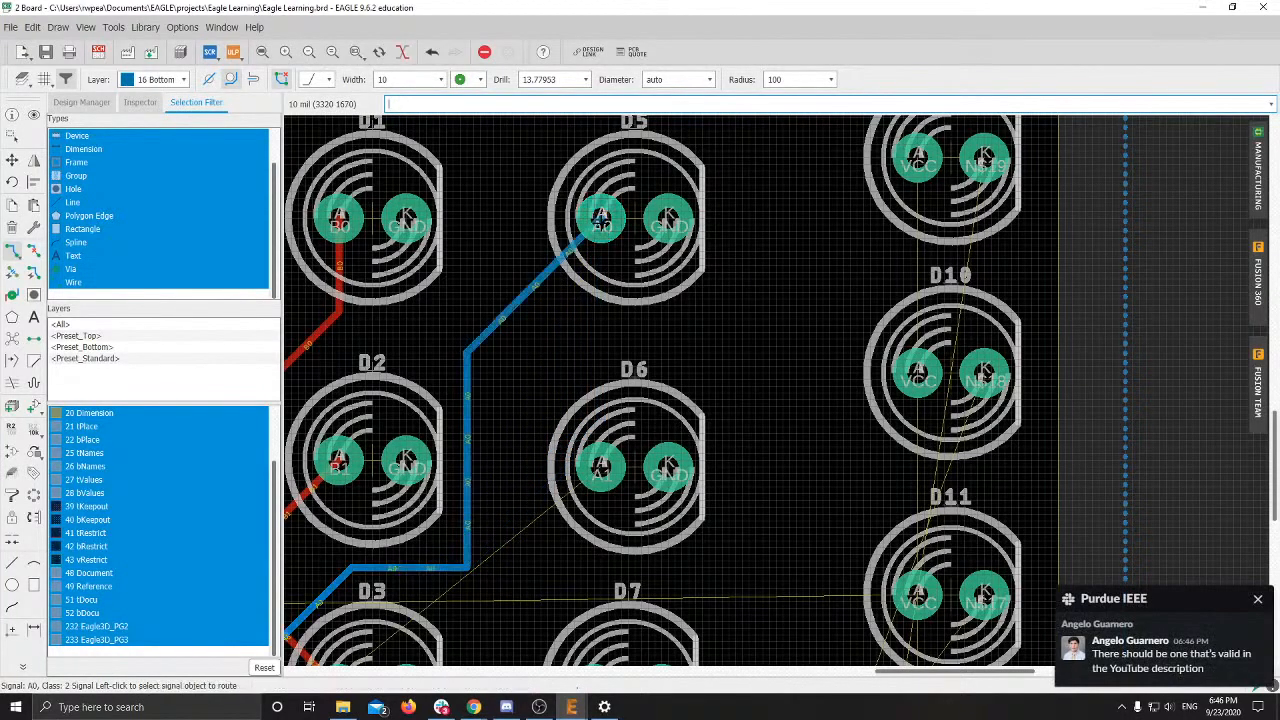
scroll(540, 436, down, 2)
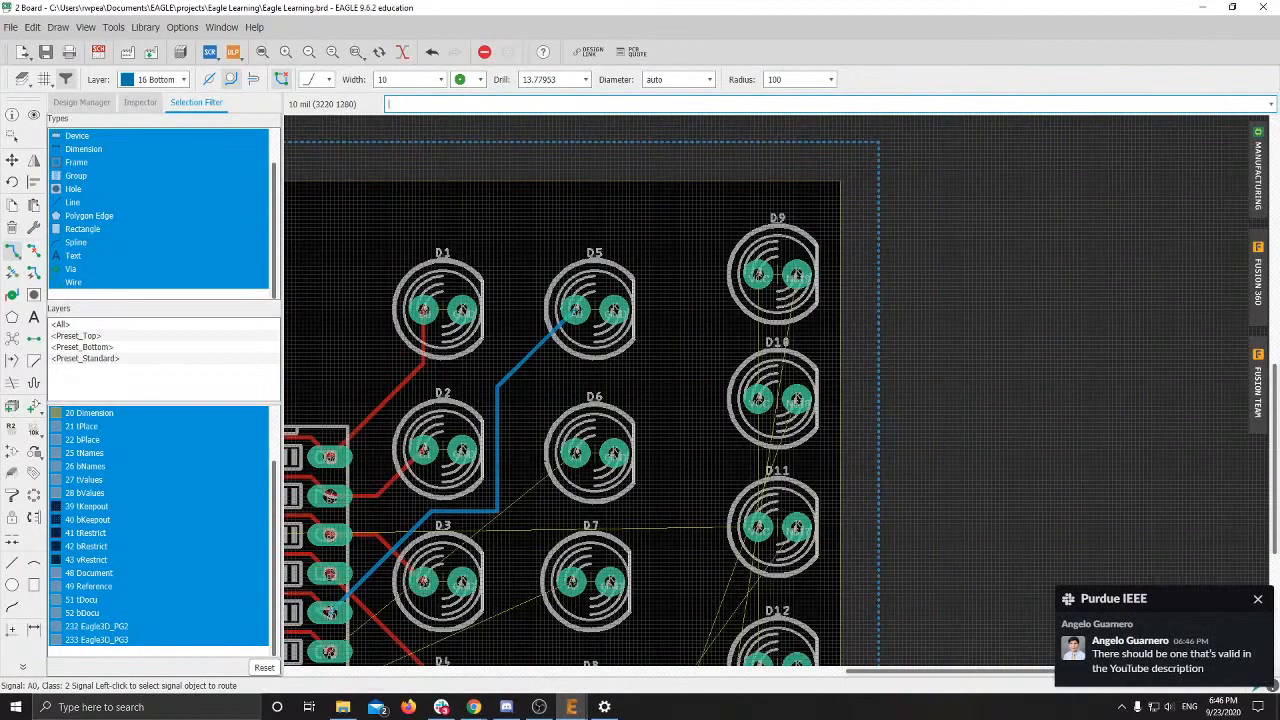
Step: Undo the bottom-layer A0 trace between switch S1 and LED D5 until the whole connection is unrouted
scroll(530, 515, down, 2)
middle_drag(515, 570, 571, 362)
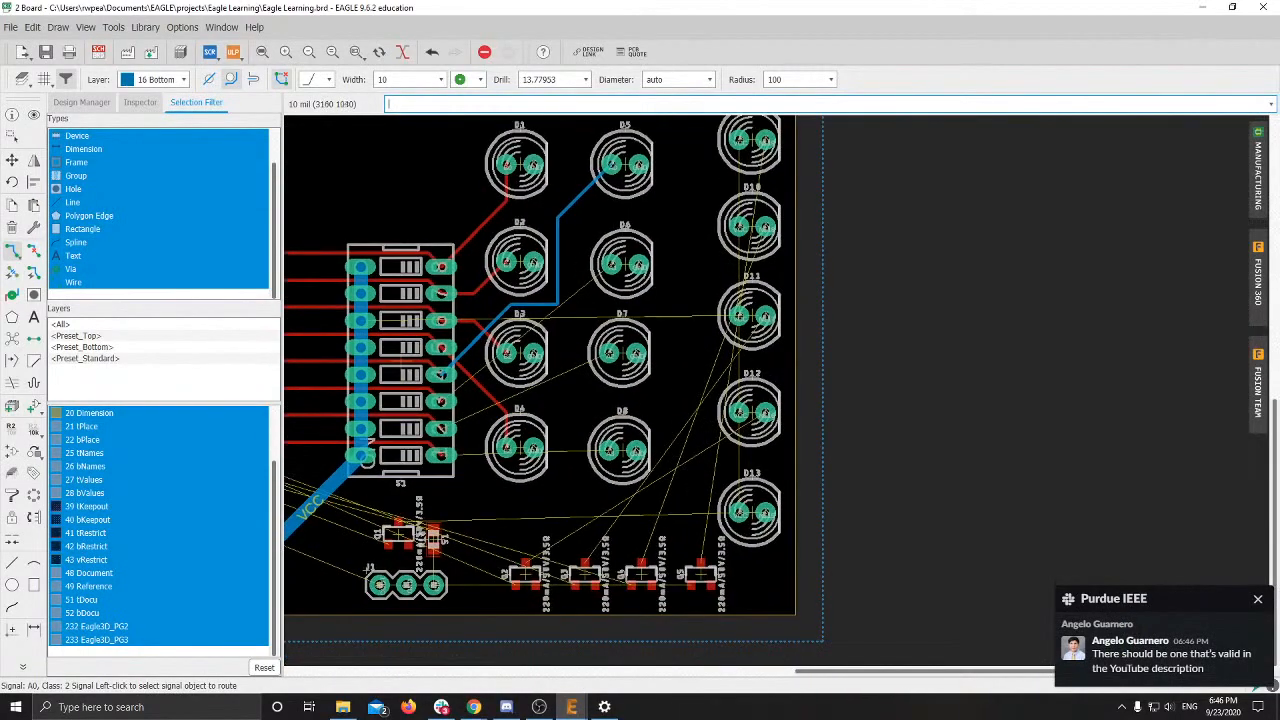
scroll(561, 376, up, 4)
scroll(562, 219, up, 4)
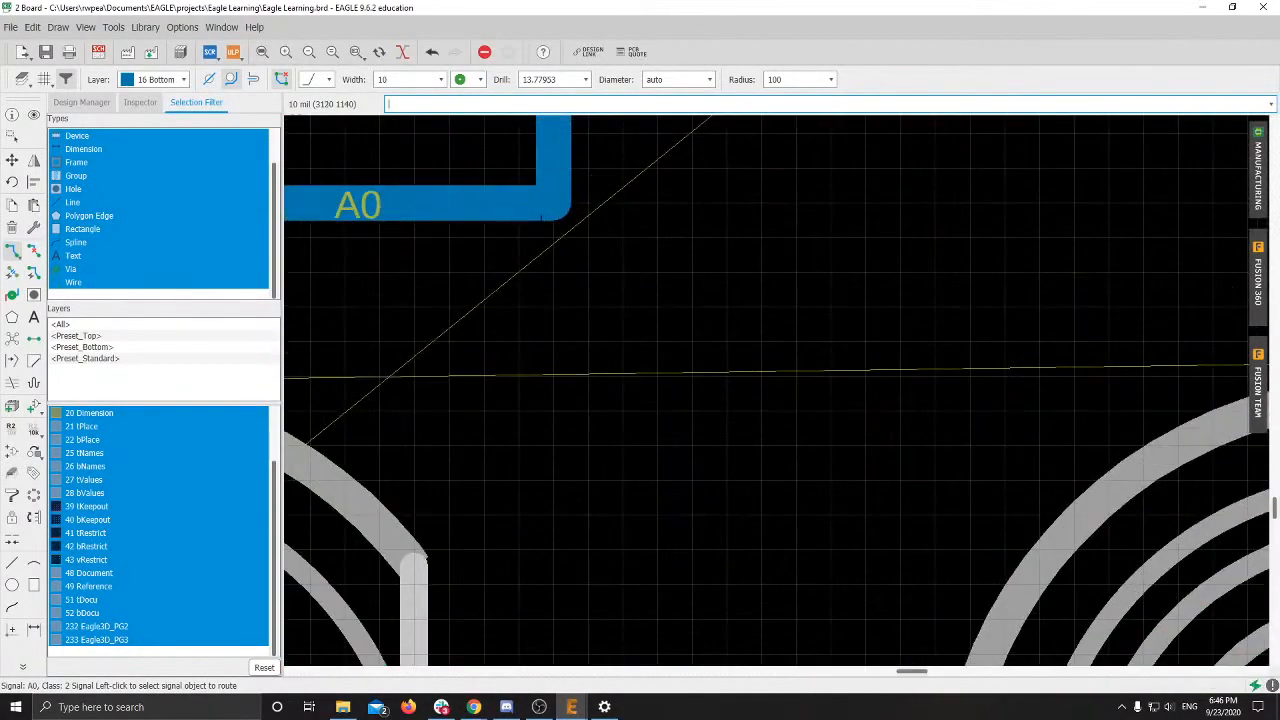
scroll(529, 318, down, 1)
scroll(529, 318, down, 3)
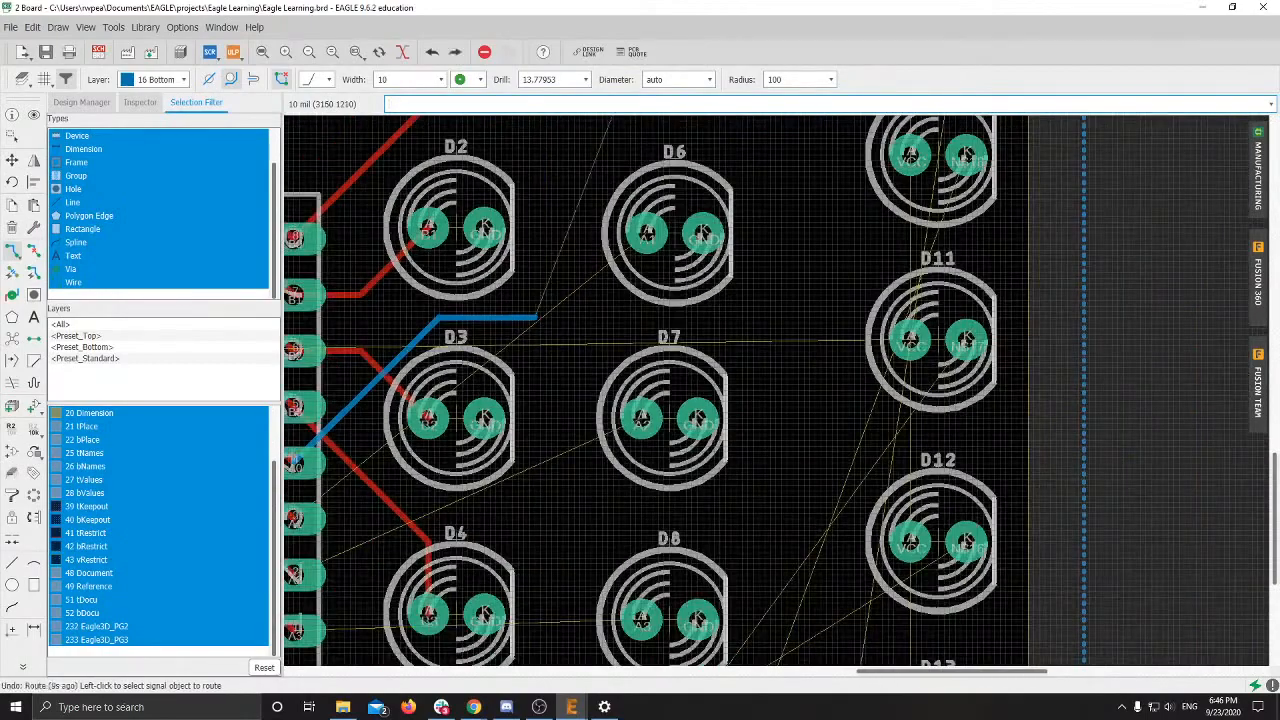
click(535, 318)
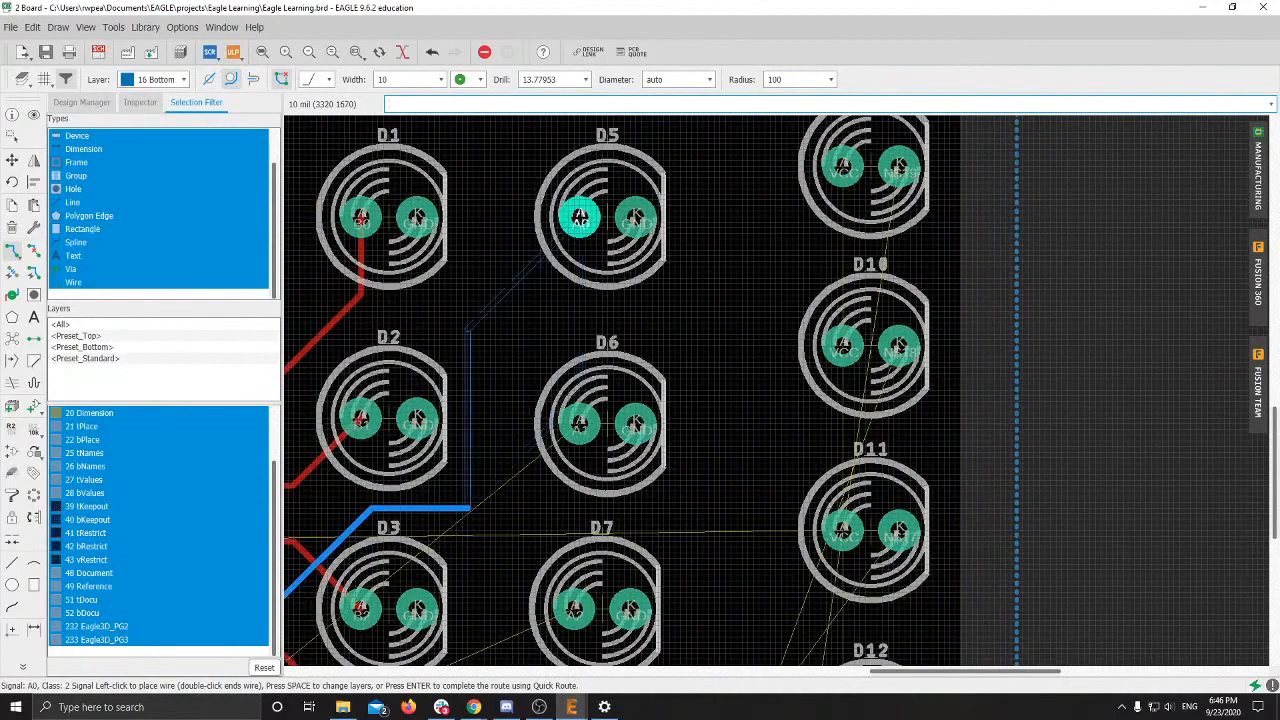
key(Escape)
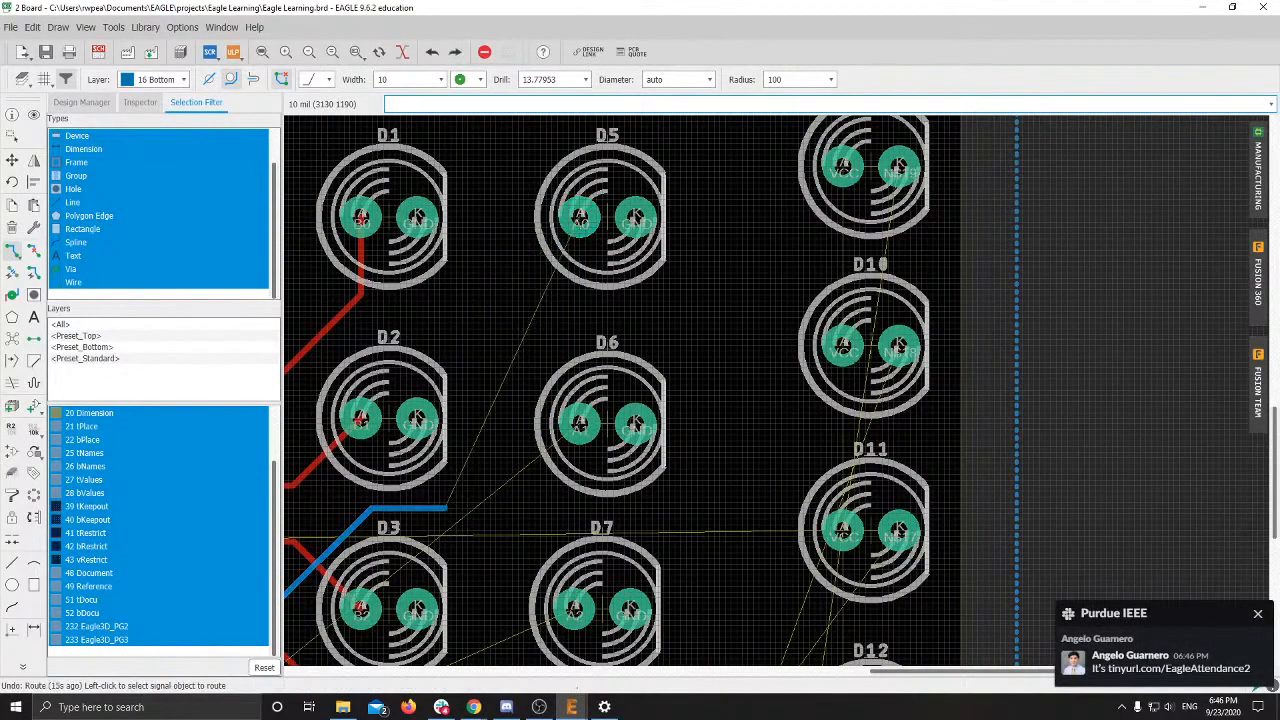
key(ctrl+z)
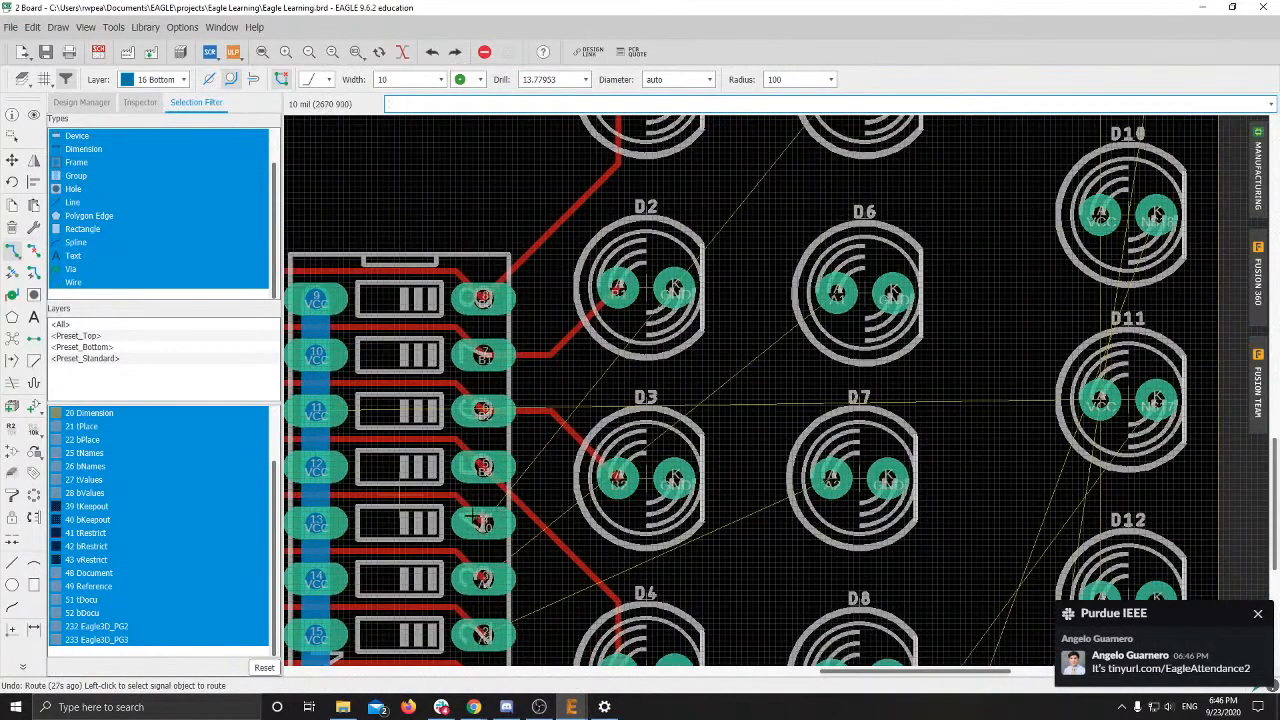
Step: Route signal A0 on the Bottom layer at width 10 from S1 pin 4, between D2 and D3, to D5's anode
click(484, 522)
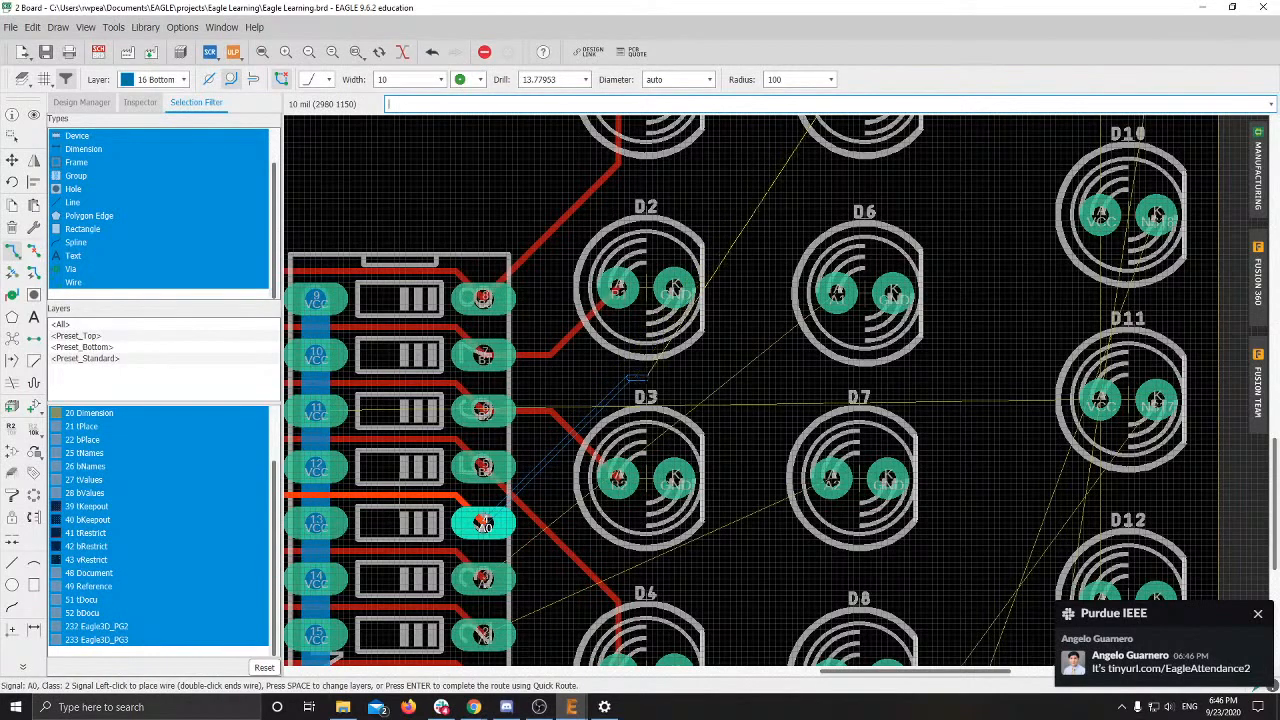
click(698, 377)
middle_drag(755, 242, 648, 407)
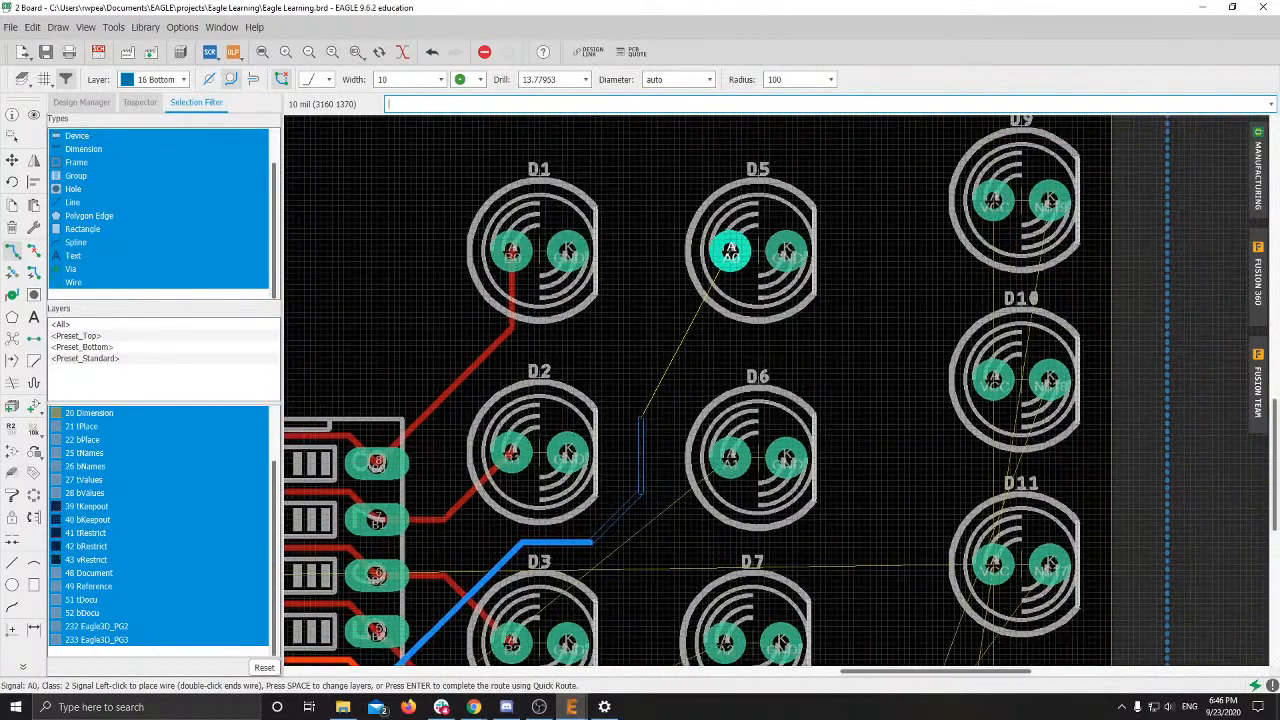
right_click(731, 252)
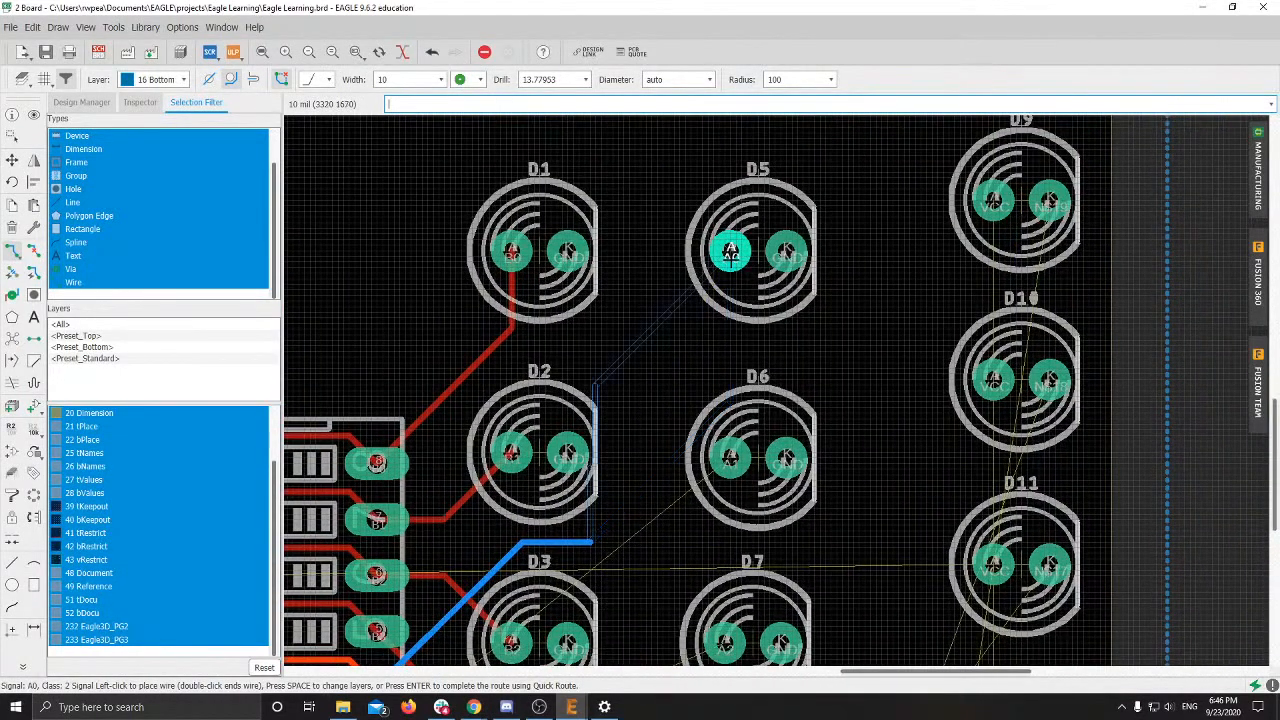
click(624, 509)
right_click(731, 252)
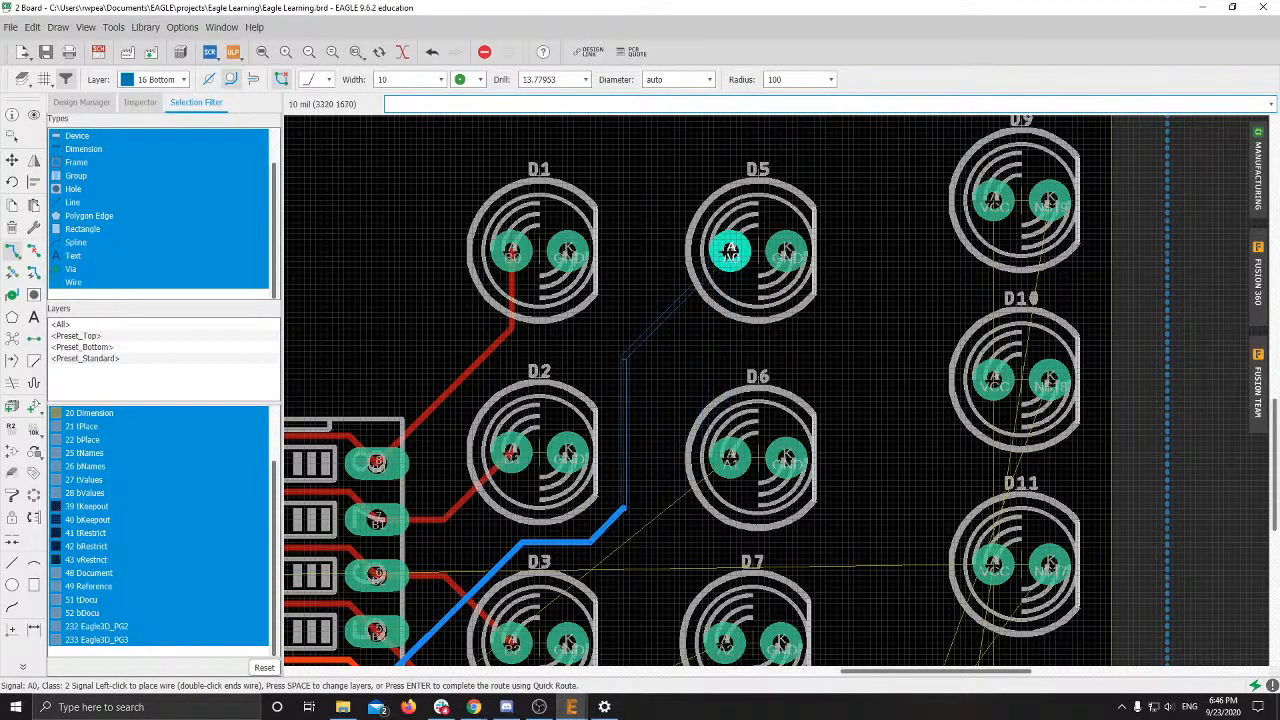
click(731, 252)
Step: Route signal A1 on the Bottom layer straight out from S1 pin 3, then up between D3 and D7 to D6's anode
middle_drag(714, 350, 671, 176)
scroll(671, 178, down, 3)
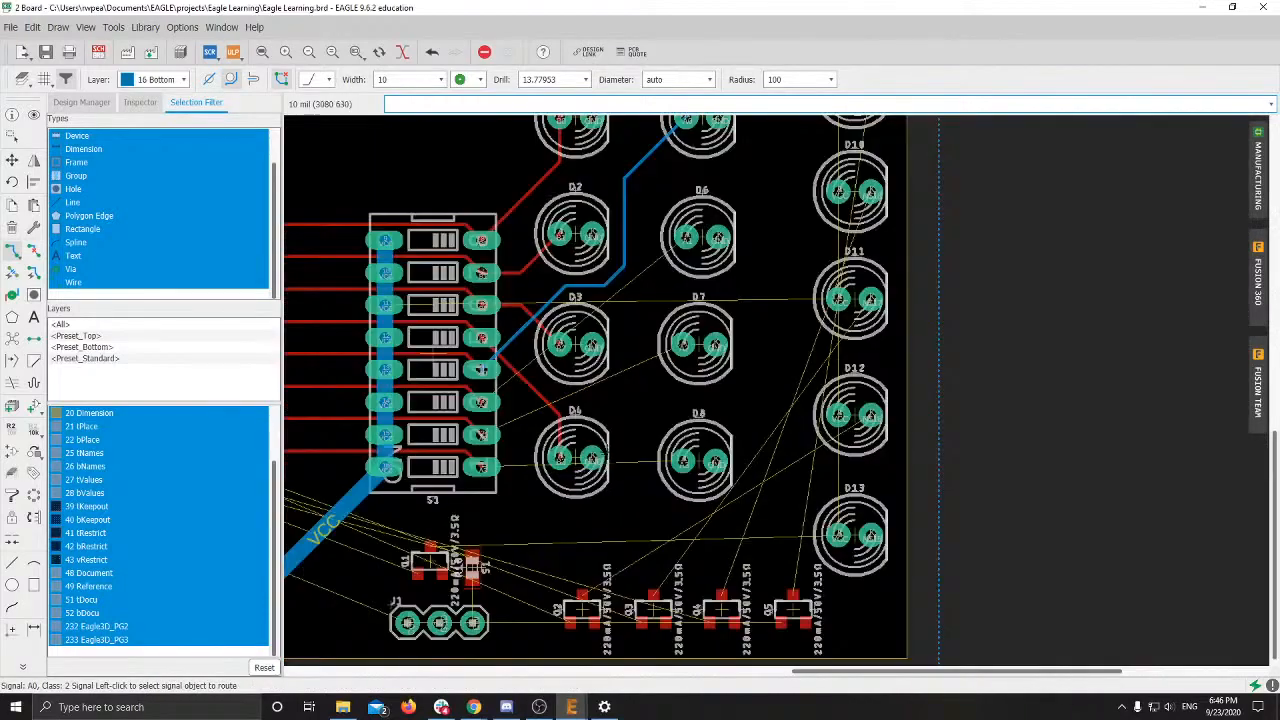
middle_drag(608, 456, 622, 418)
scroll(620, 418, up, 2)
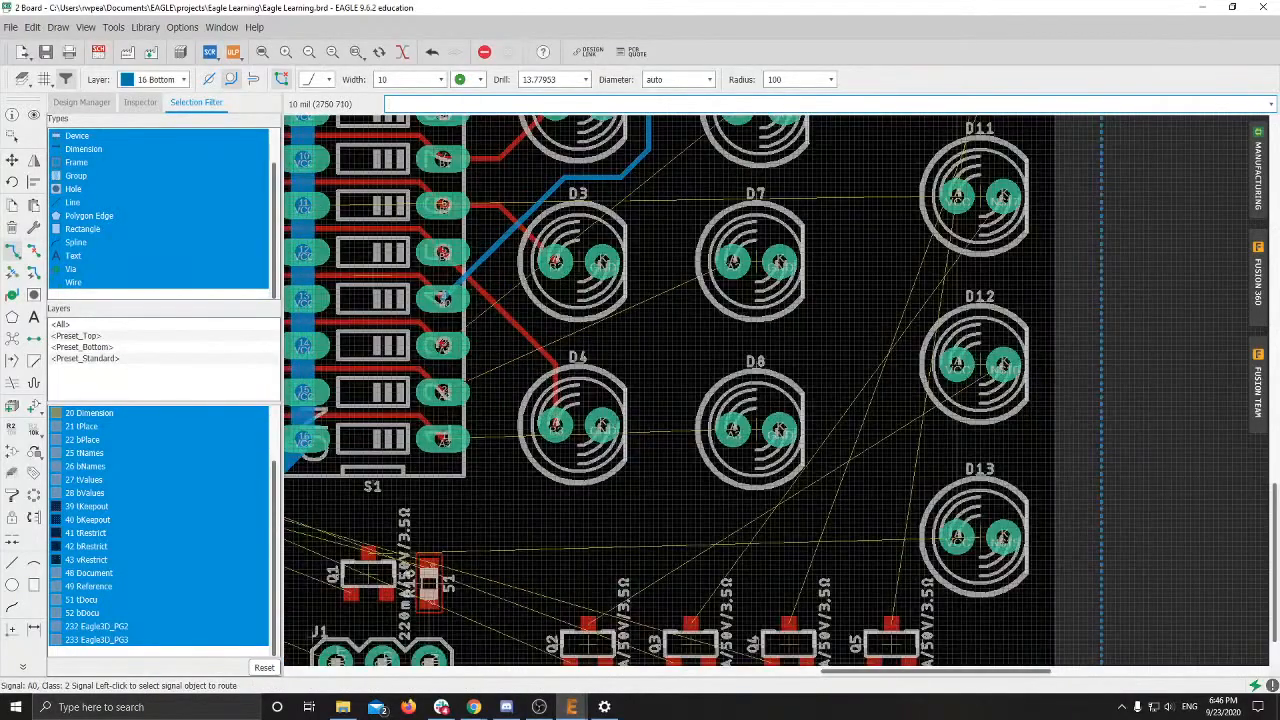
click(445, 348)
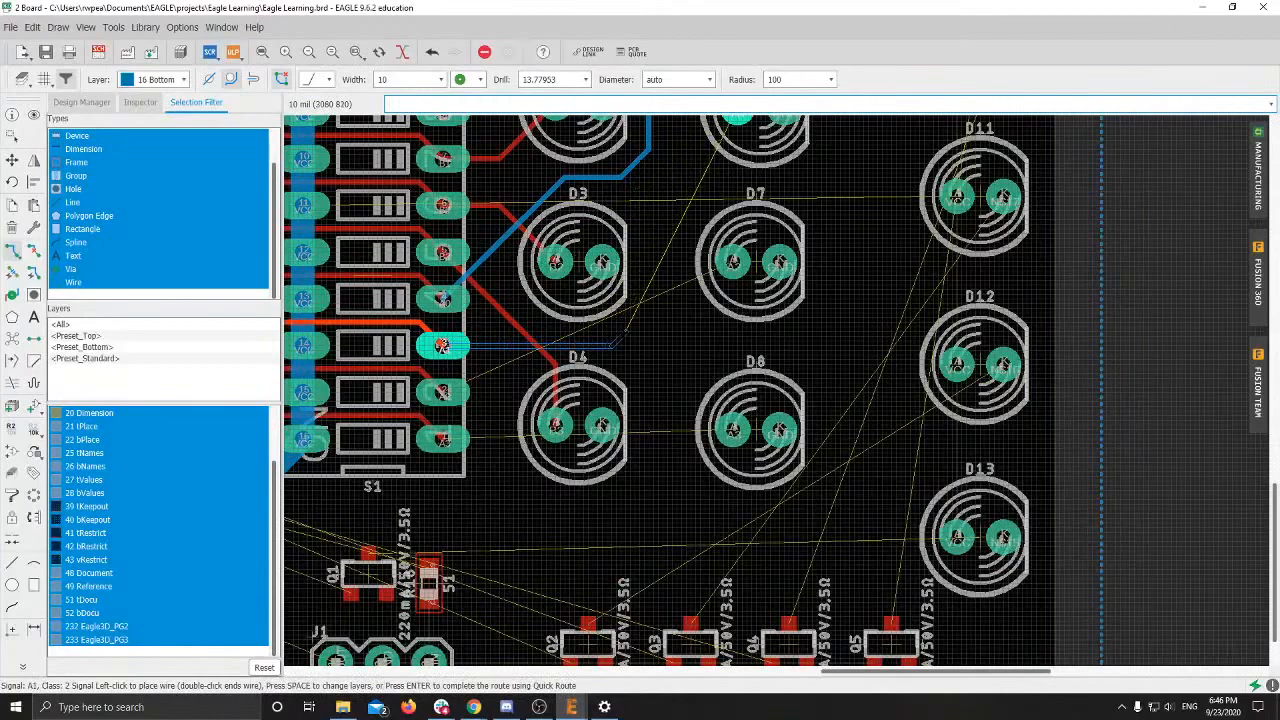
click(624, 326)
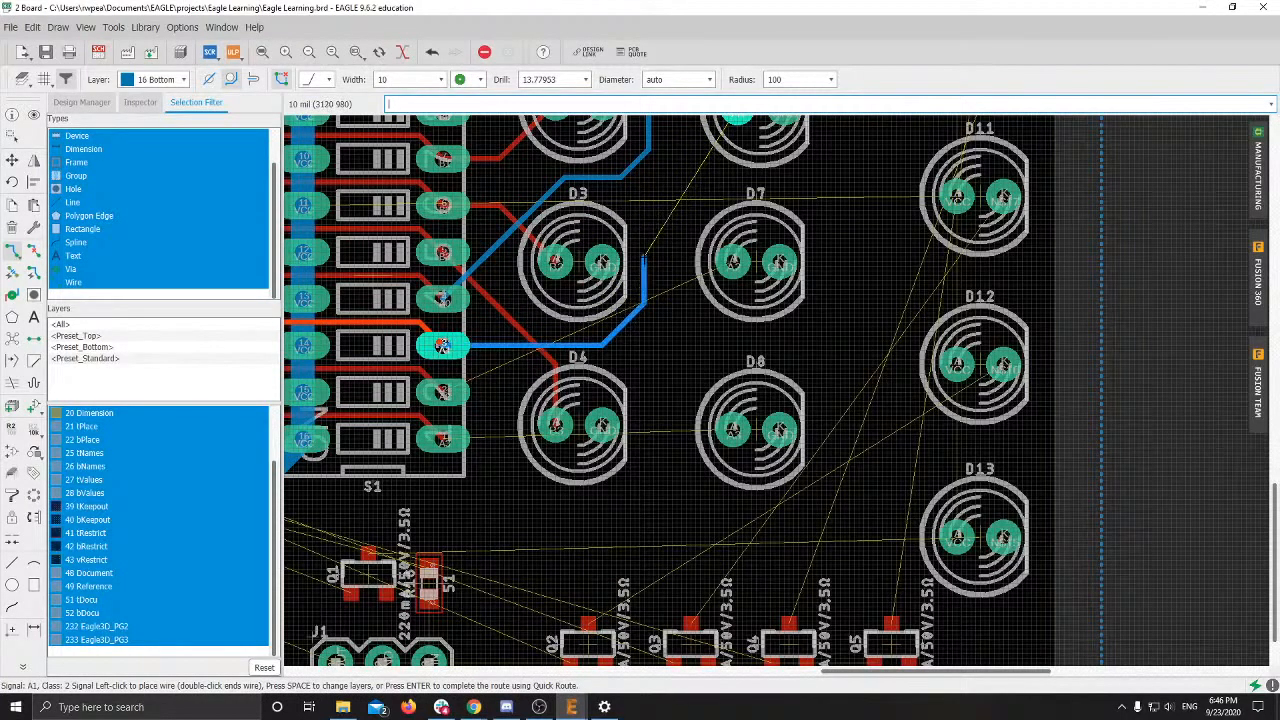
middle_drag(643, 259, 522, 493)
click(617, 341)
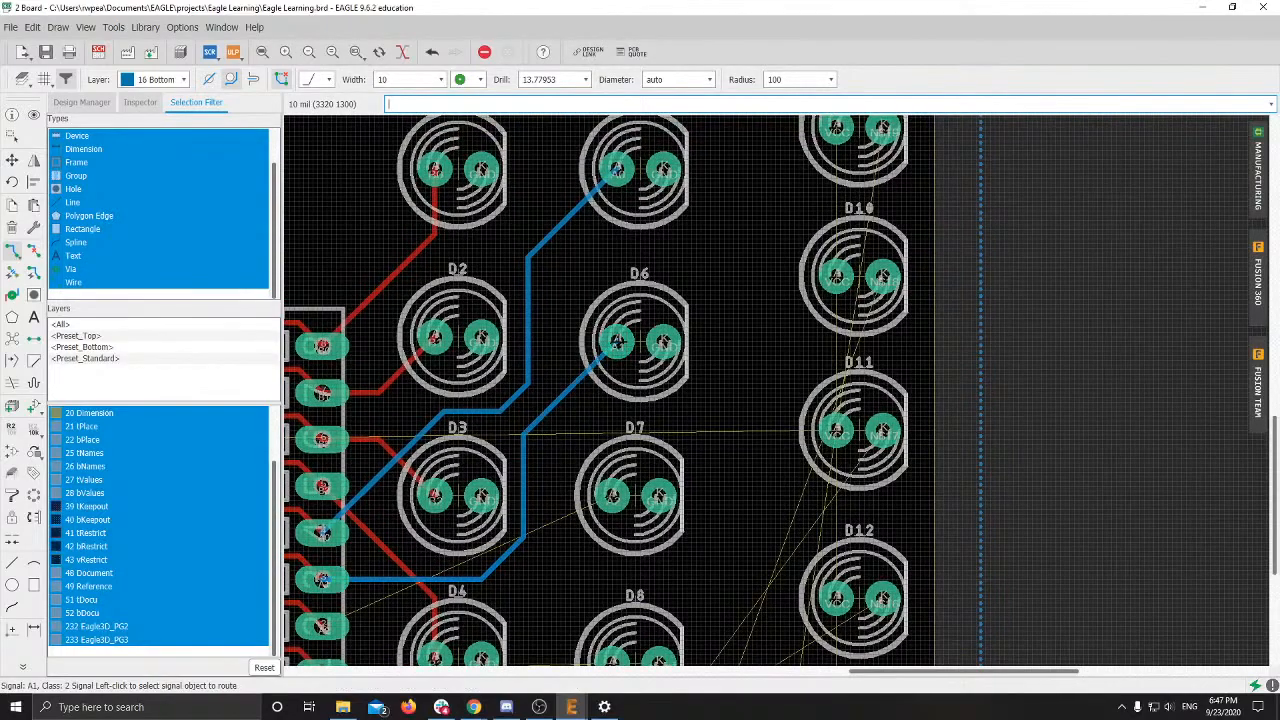
middle_drag(386, 600, 550, 438)
scroll(550, 438, up, 2)
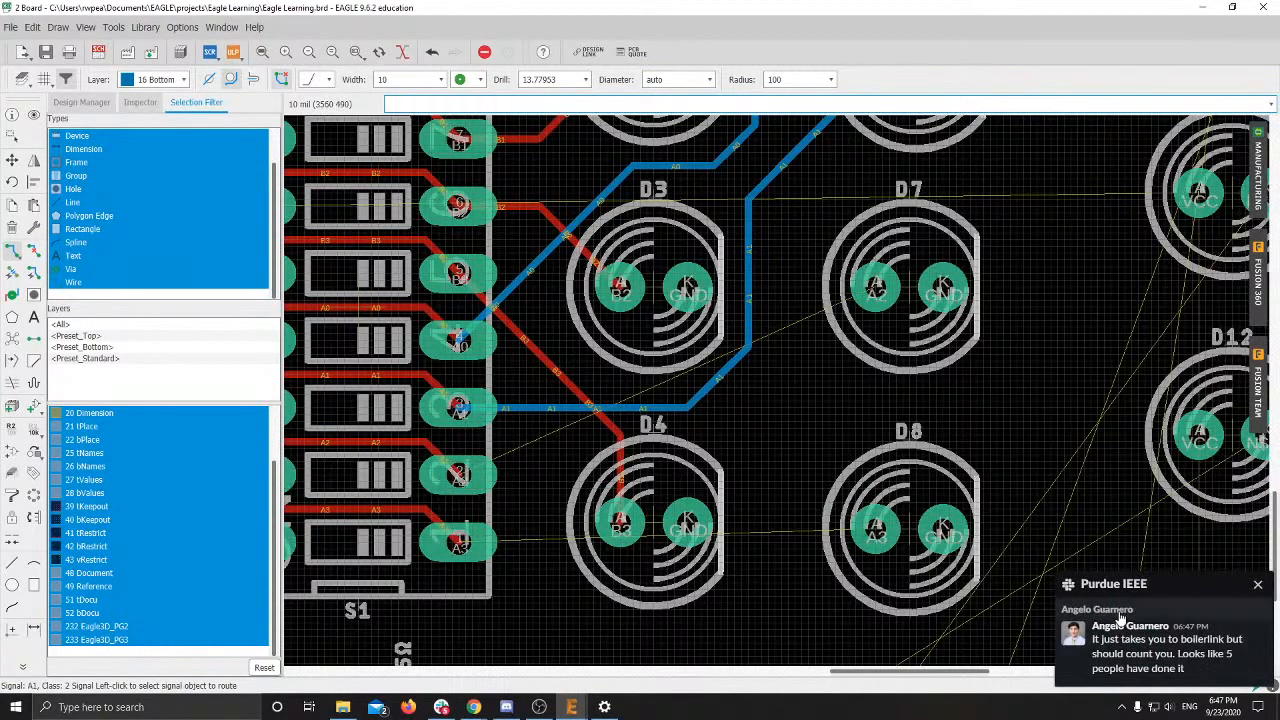
click(1257, 584)
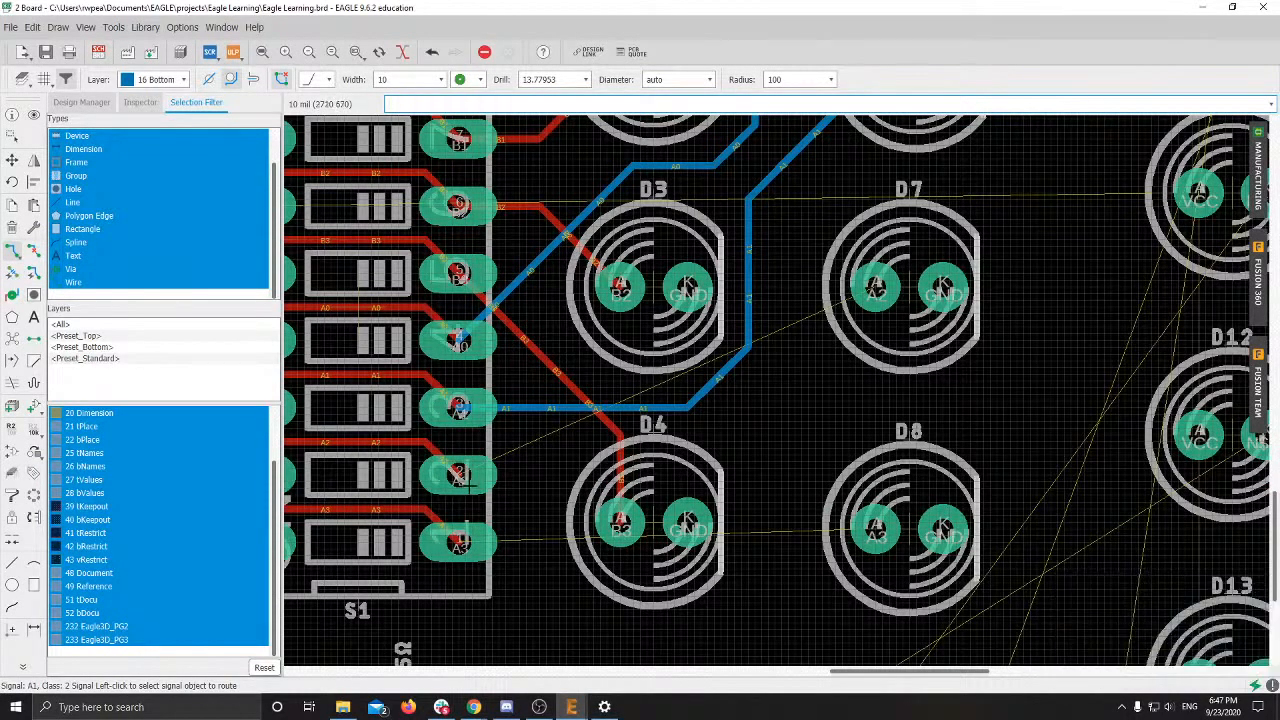
click(460, 476)
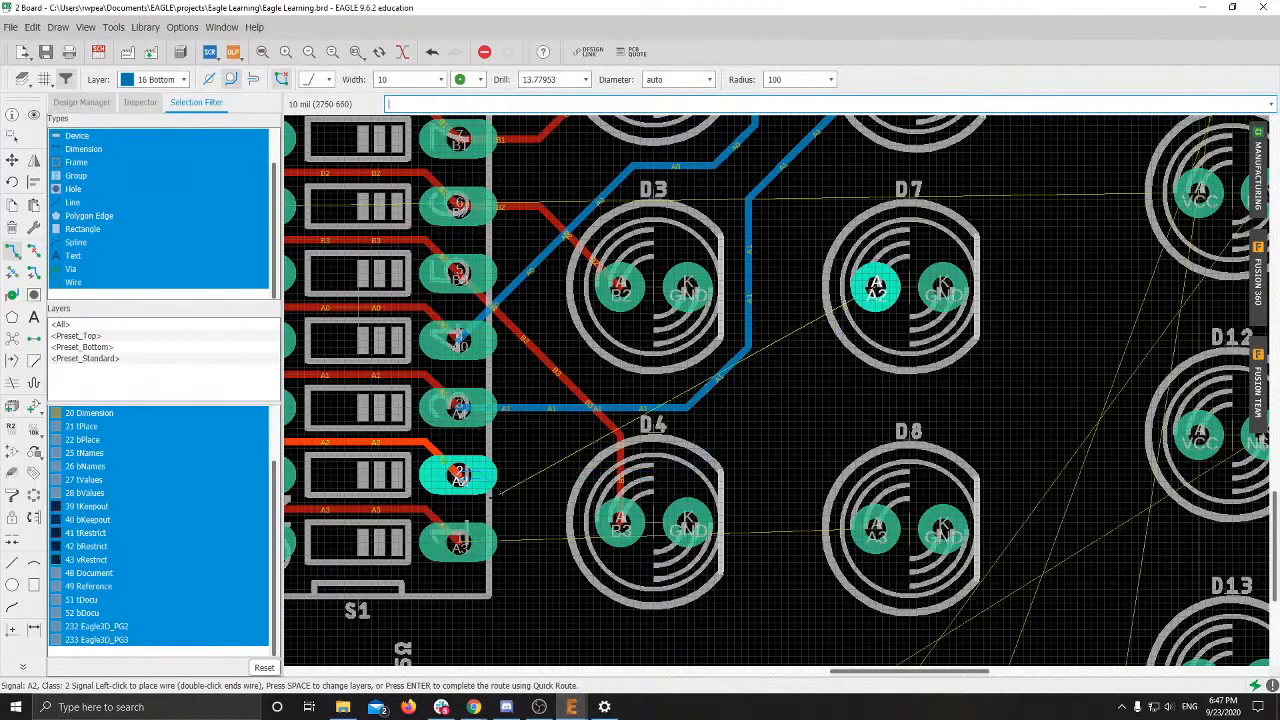
key(Escape)
Step: Undo the A1 trace between S1 pin 3 and D6's anode
scroll(600, 450, up, 4)
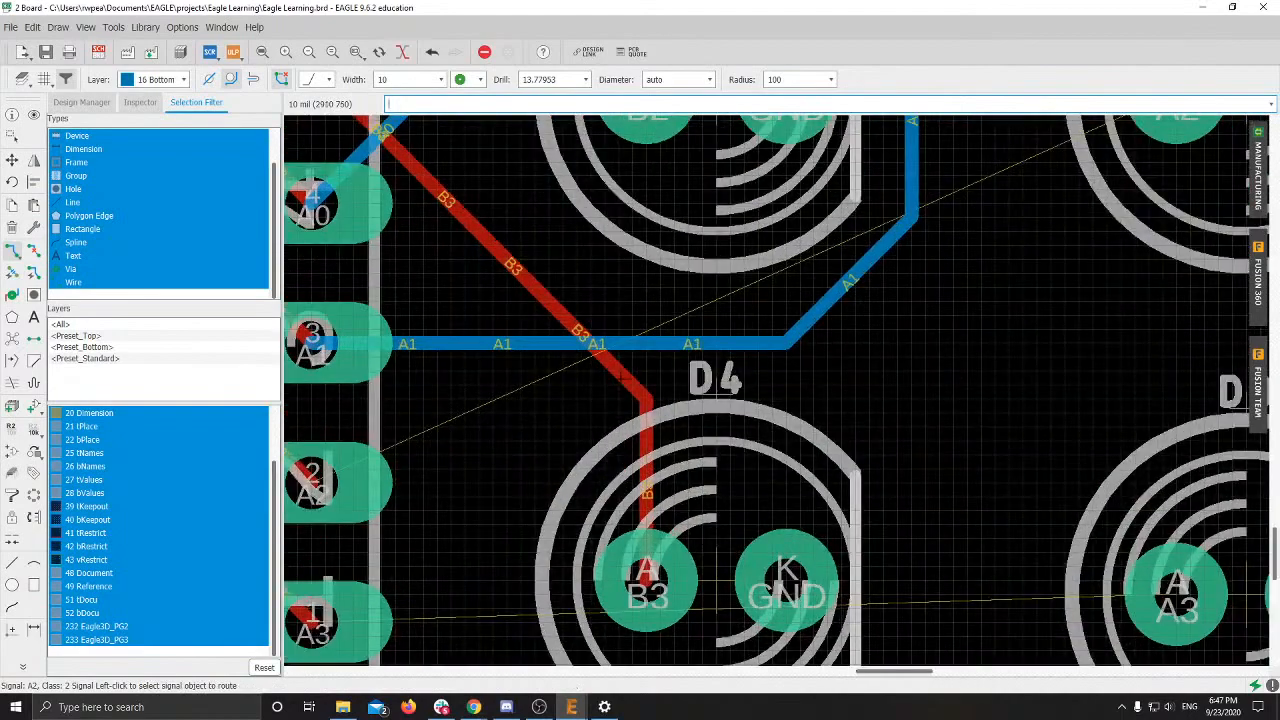
middle_drag(632, 341, 579, 371)
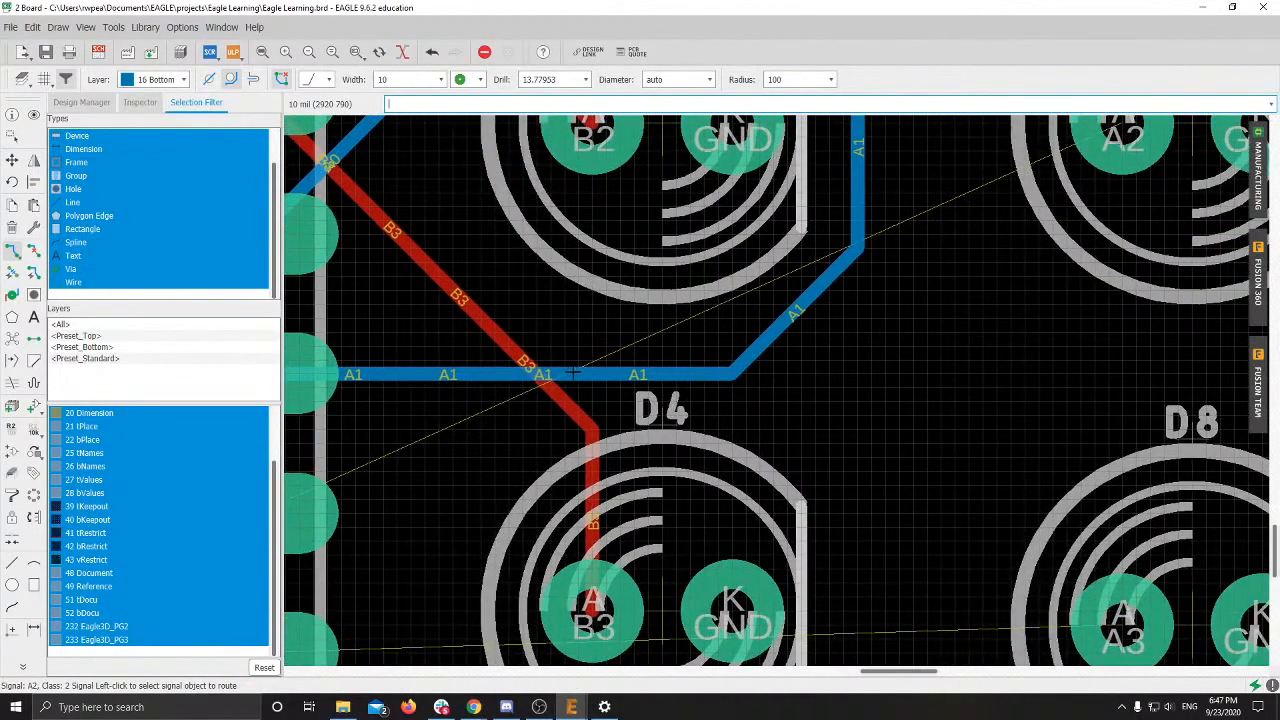
key(ctrl+z)
key(ctrl+z)
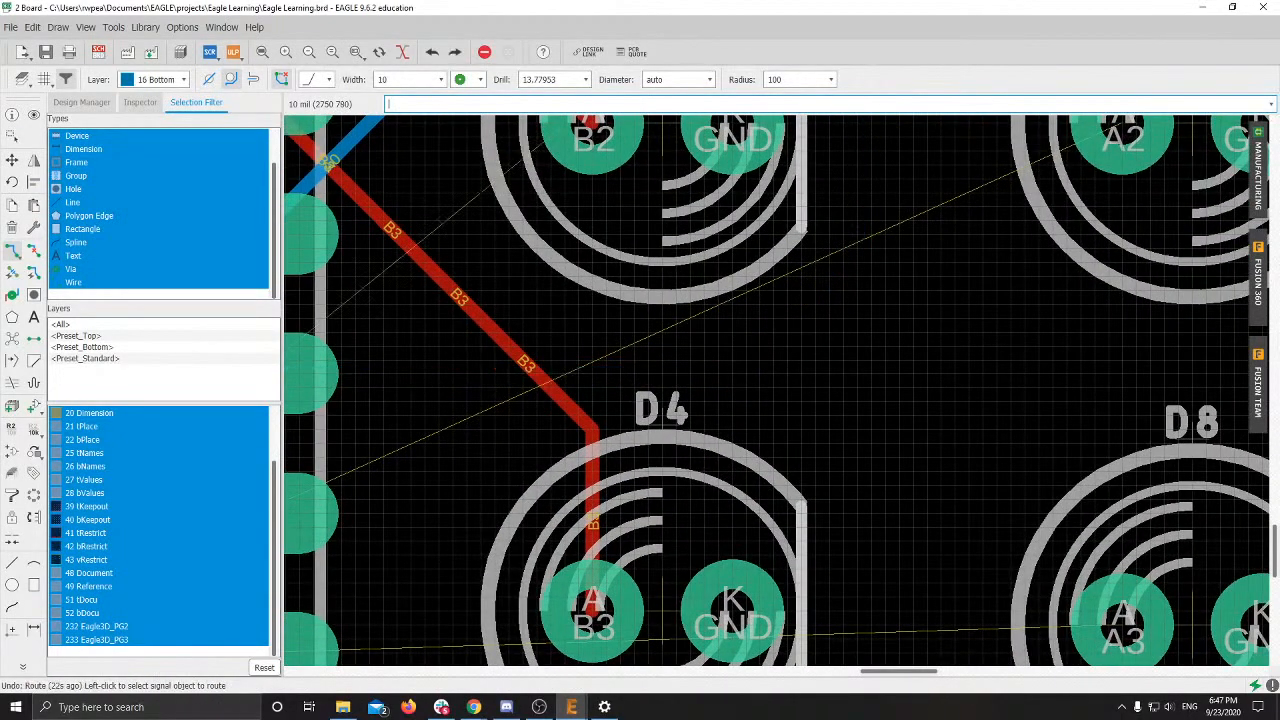
Step: Route signal A1 on the Bottom layer from S1 pin 3, stepping up close beneath D3 and passing between D3 and D7 to D6's anode
middle_drag(495, 369, 630, 389)
click(438, 410)
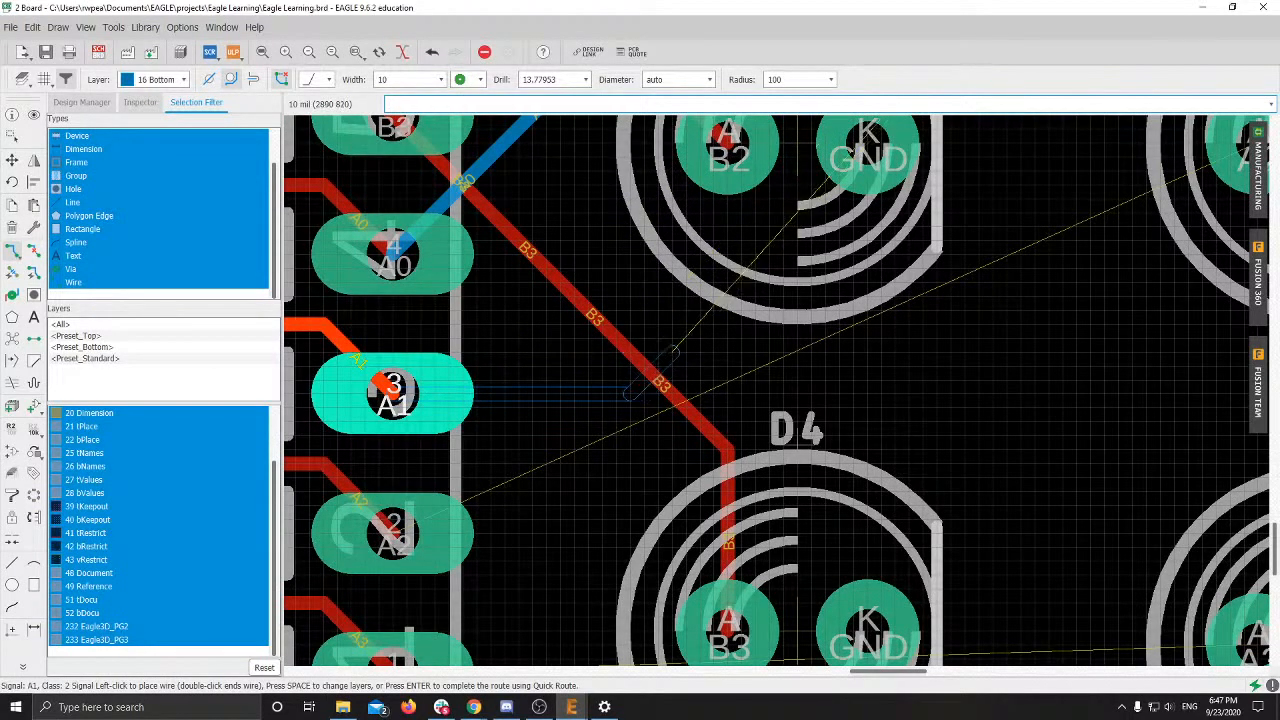
click(672, 352)
middle_drag(858, 350, 623, 583)
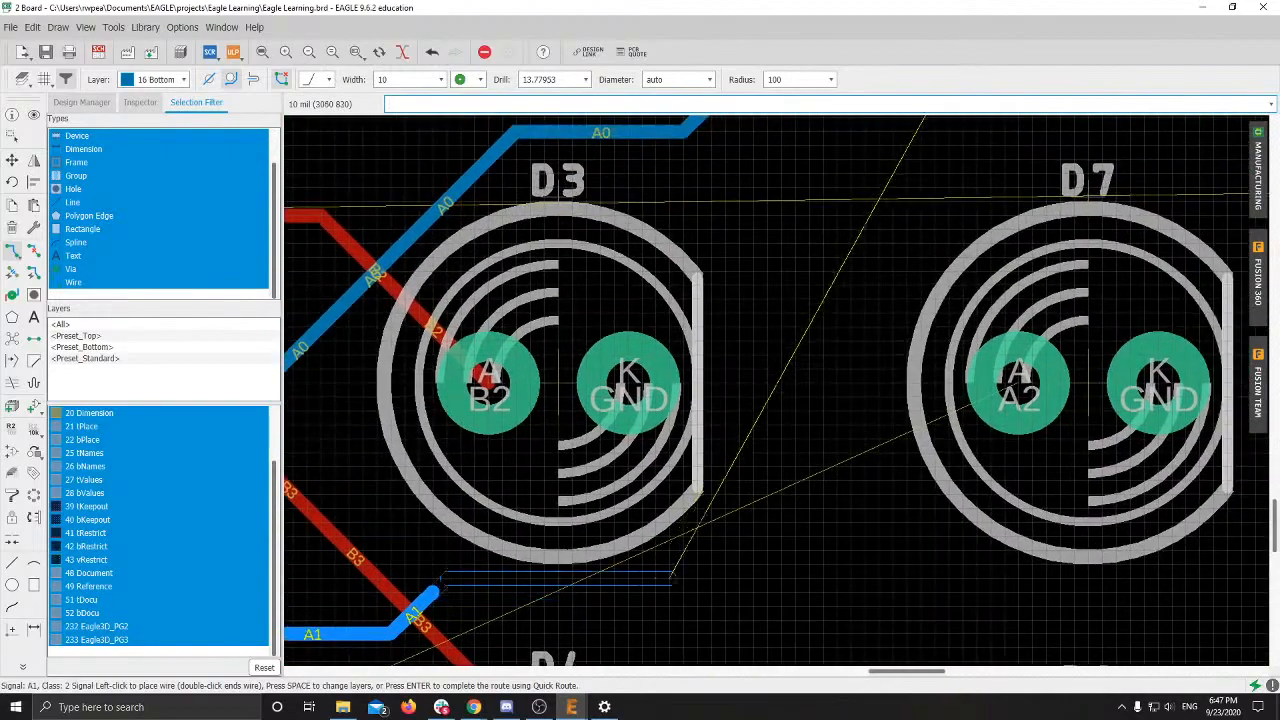
click(771, 578)
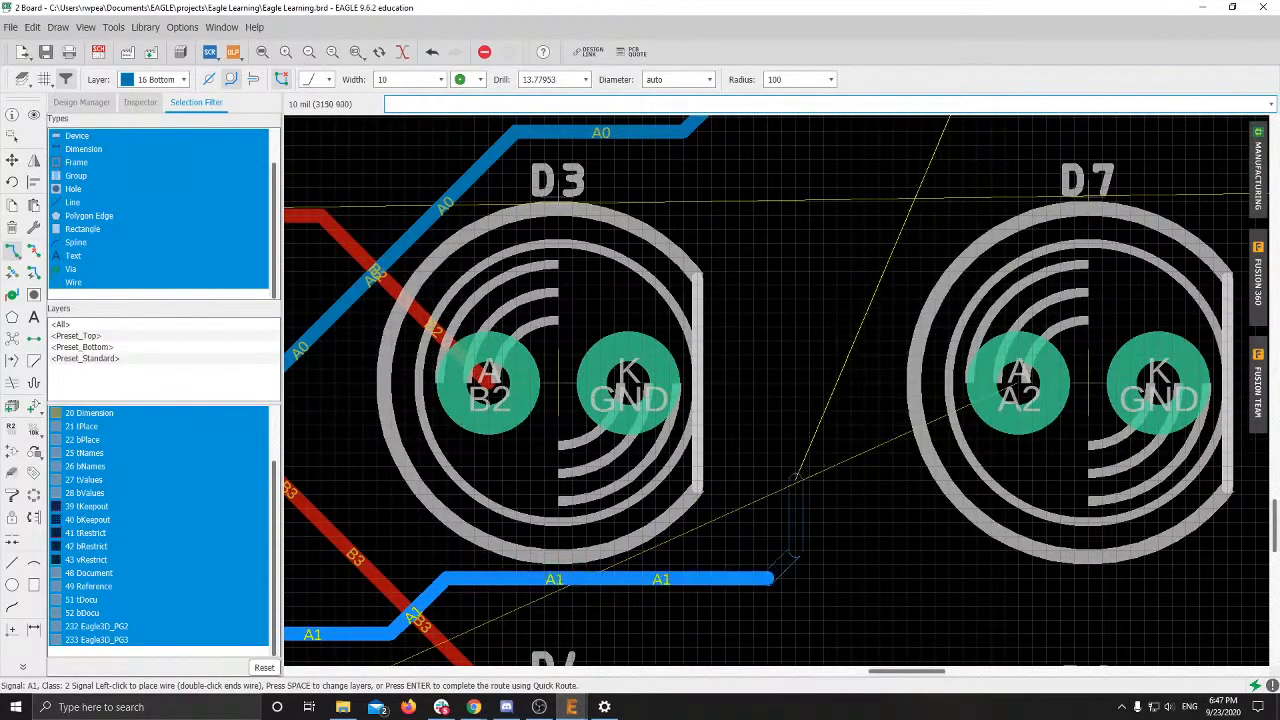
middle_drag(812, 396, 612, 656)
scroll(840, 190, down, 3)
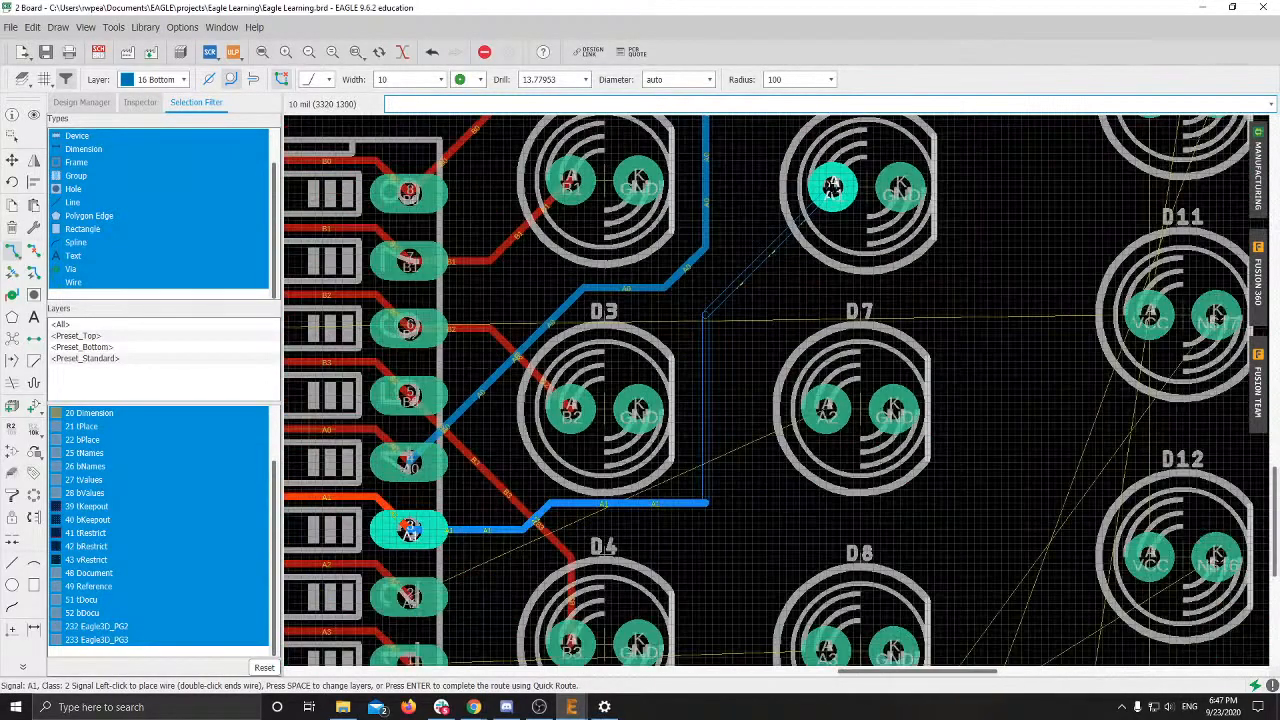
scroll(556, 519, up, 3)
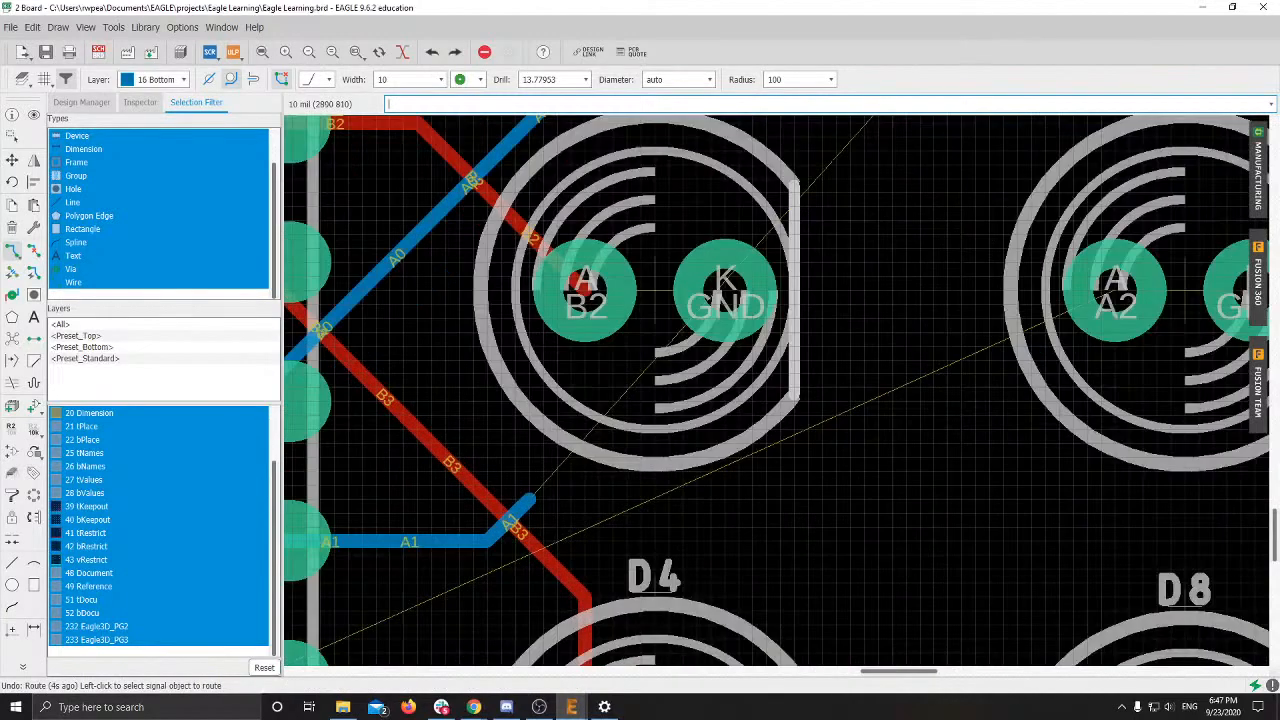
click(782, 487)
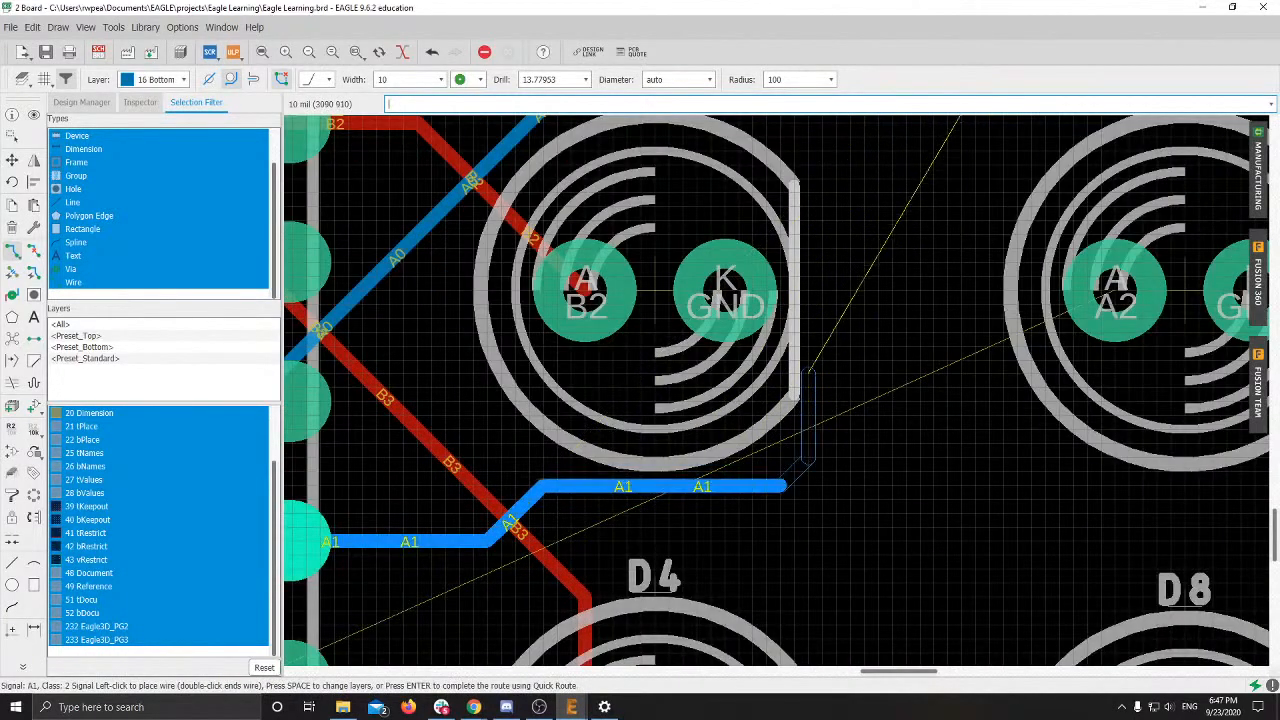
click(836, 360)
middle_drag(789, 393, 673, 580)
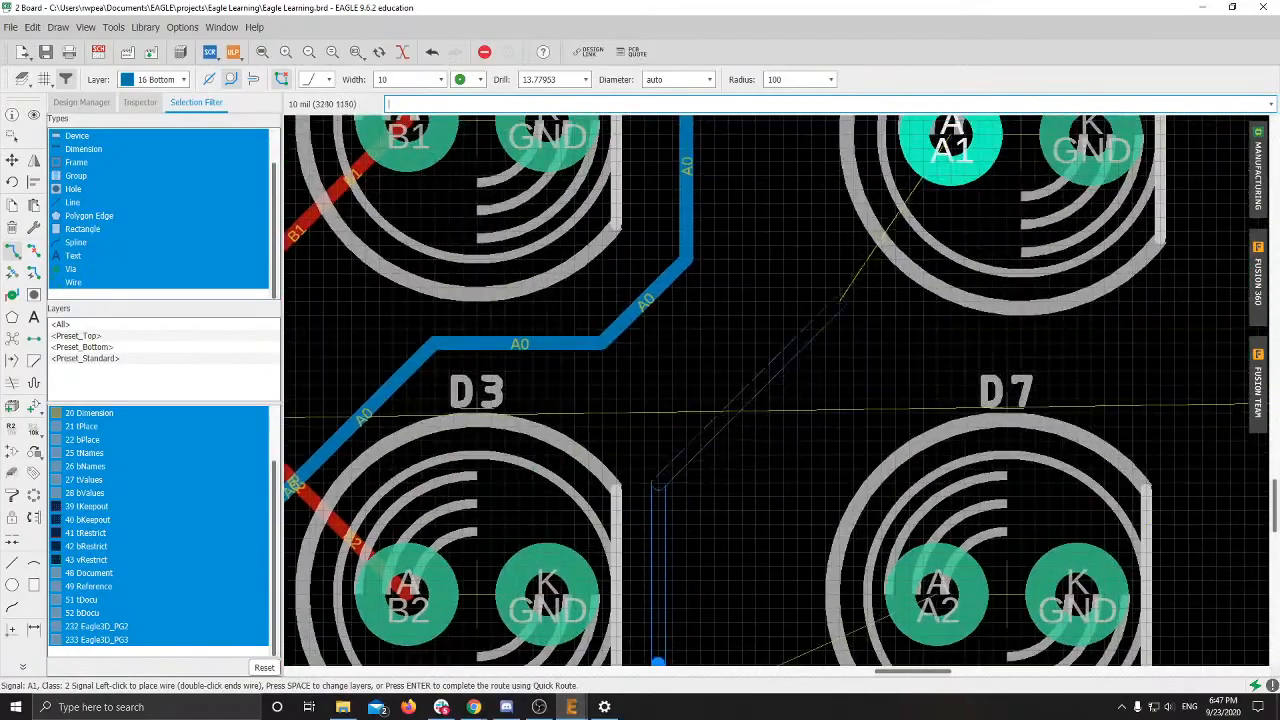
click(953, 136)
Step: Route signal A2 on the Bottom layer from S1 pin 2, between the A1 trace and D4, to D7's anode
scroll(756, 553, down, 5)
middle_drag(756, 553, 865, 254)
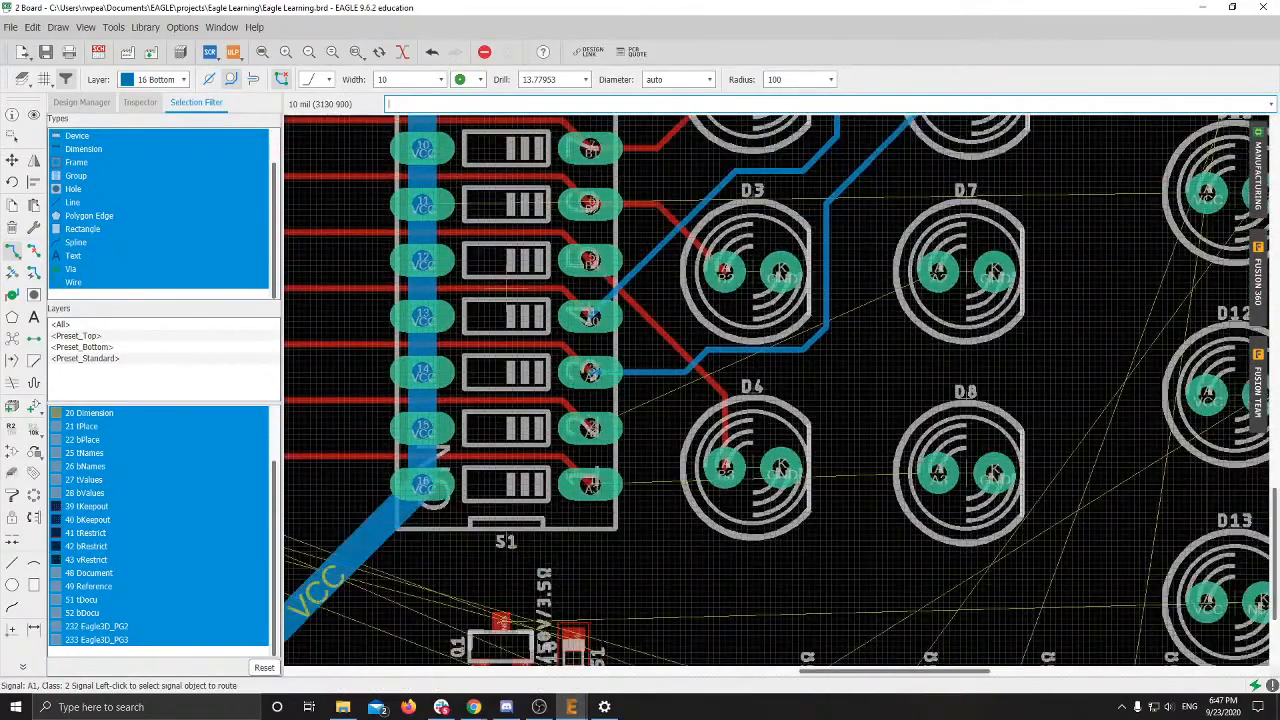
middle_drag(734, 454, 670, 370)
scroll(664, 372, up, 3)
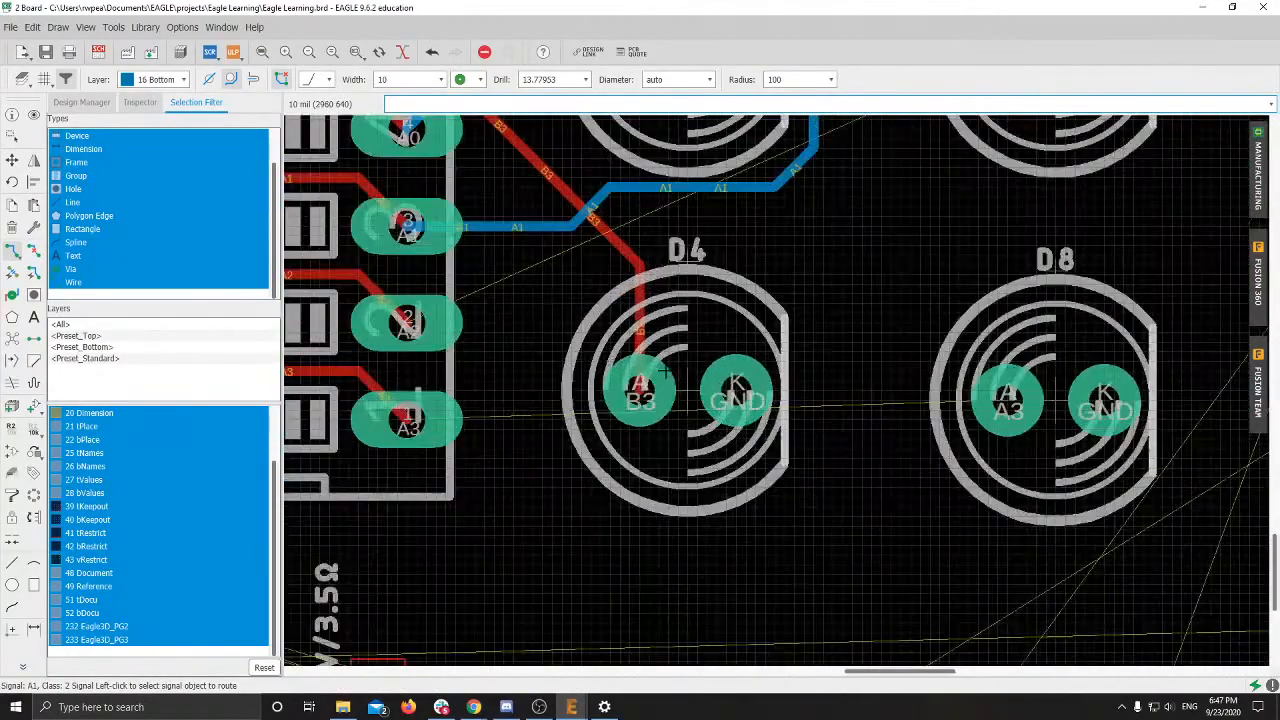
click(407, 322)
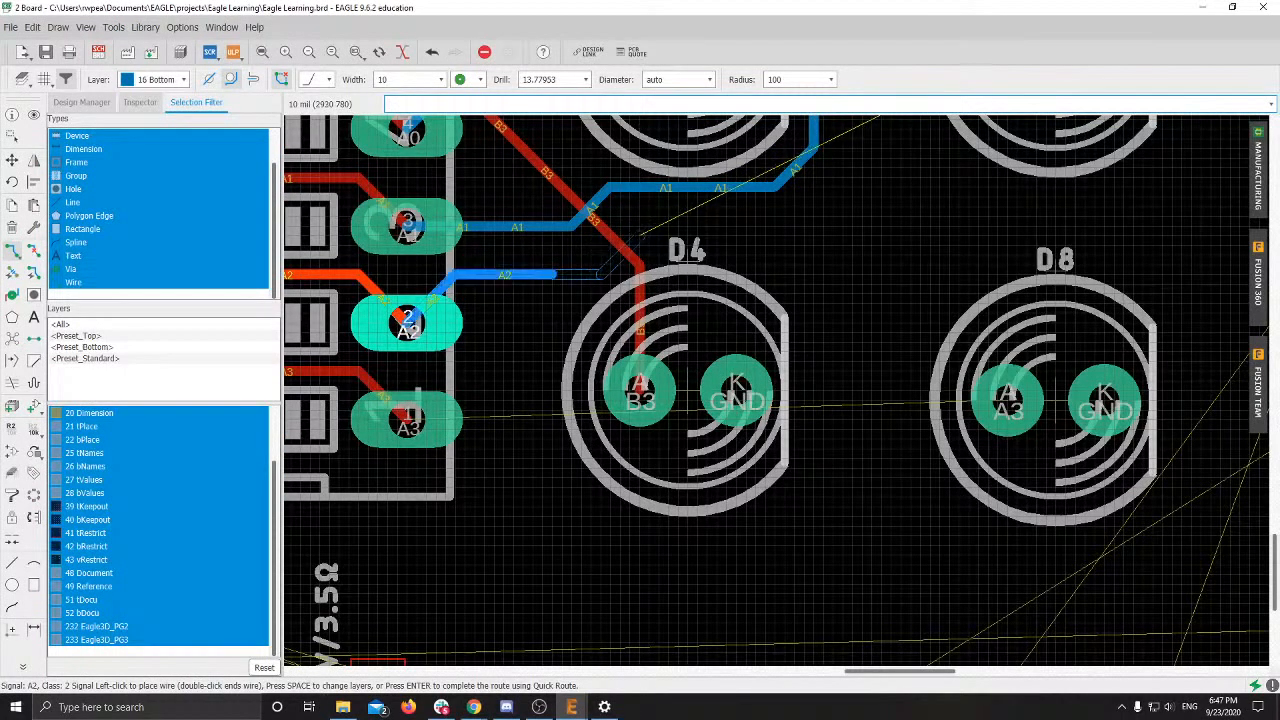
middle_drag(875, 217, 655, 372)
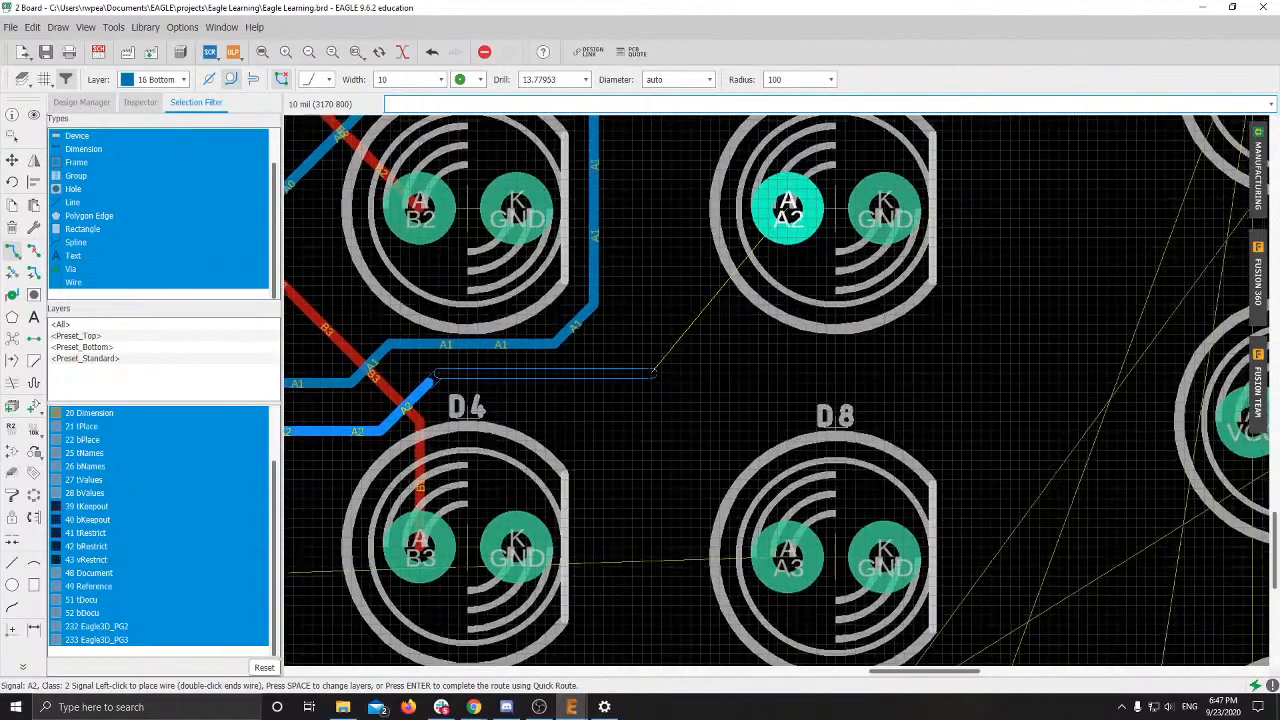
click(788, 212)
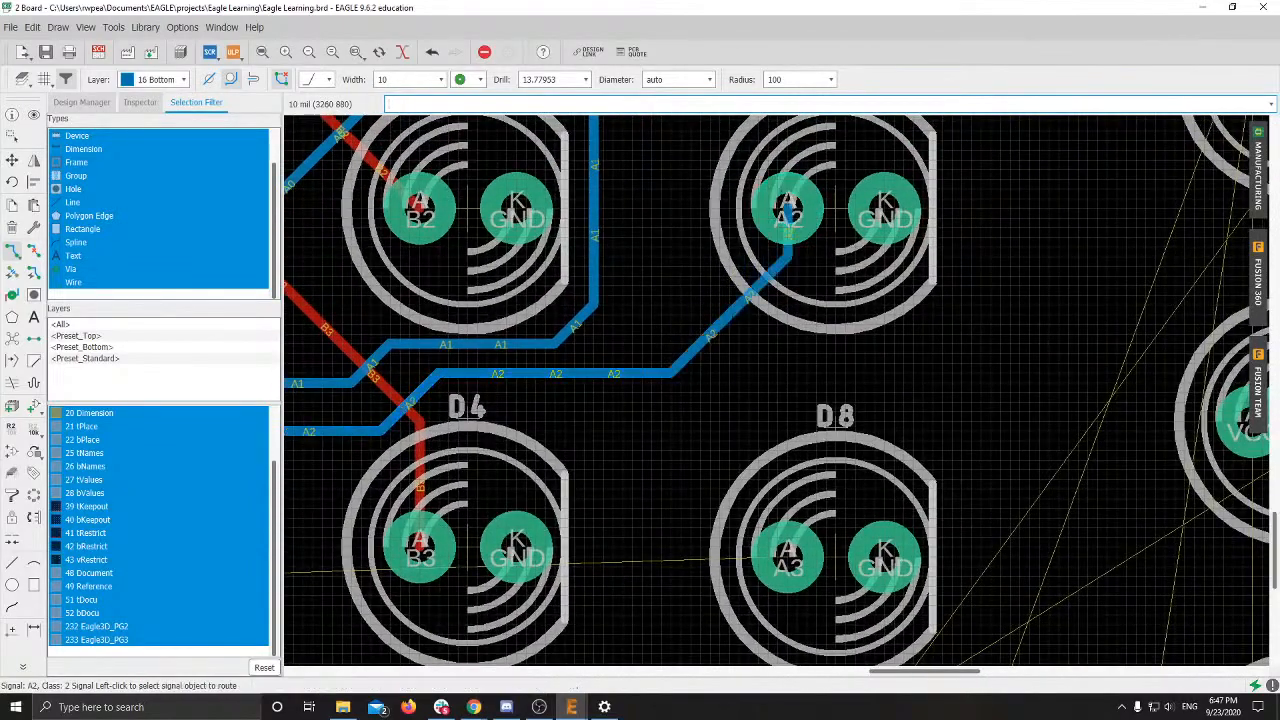
Step: Route signal A3 on the Bottom layer from S1 pin 1, passing just beneath D4, to D8's anode
scroll(760, 228, down, 5)
scroll(630, 367, up, 5)
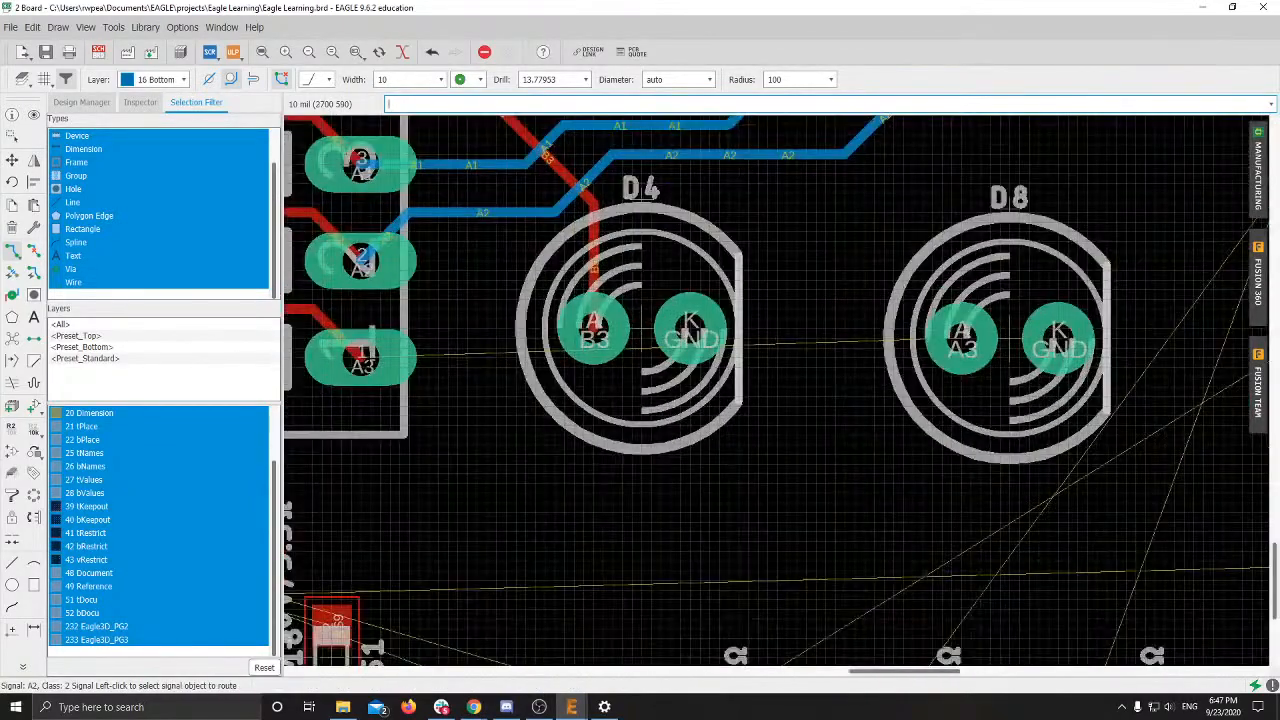
click(362, 358)
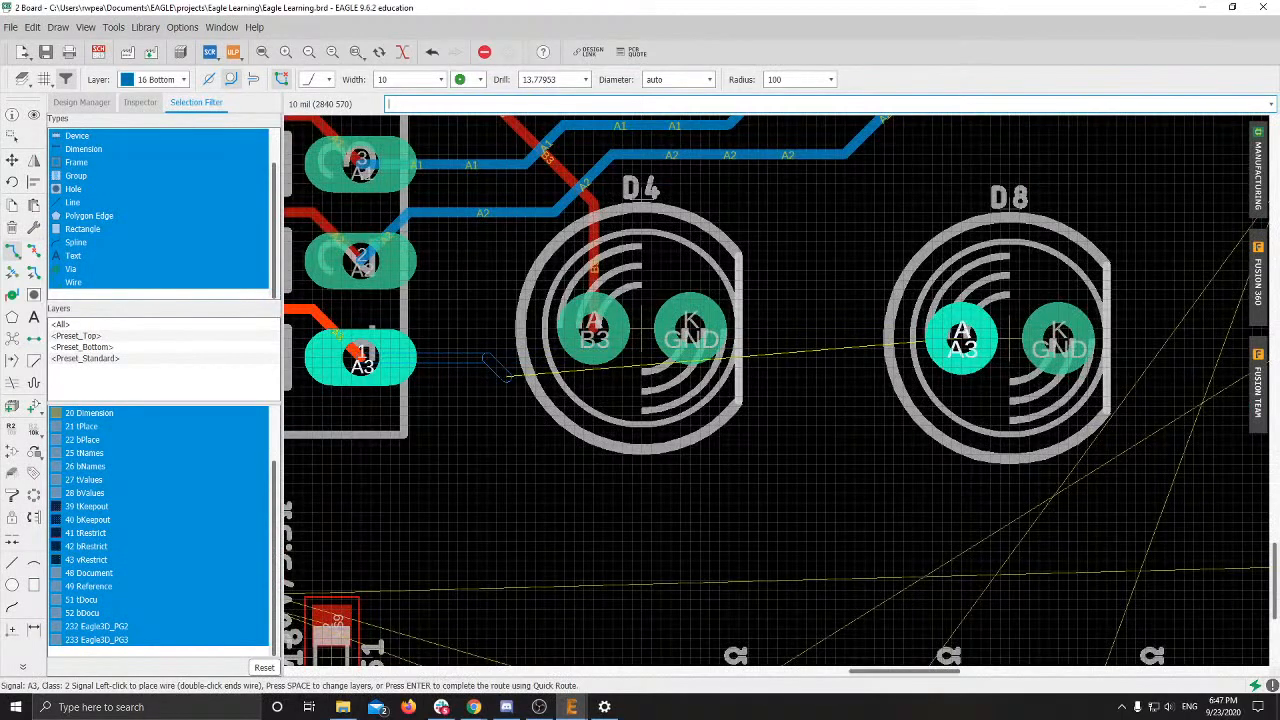
click(505, 376)
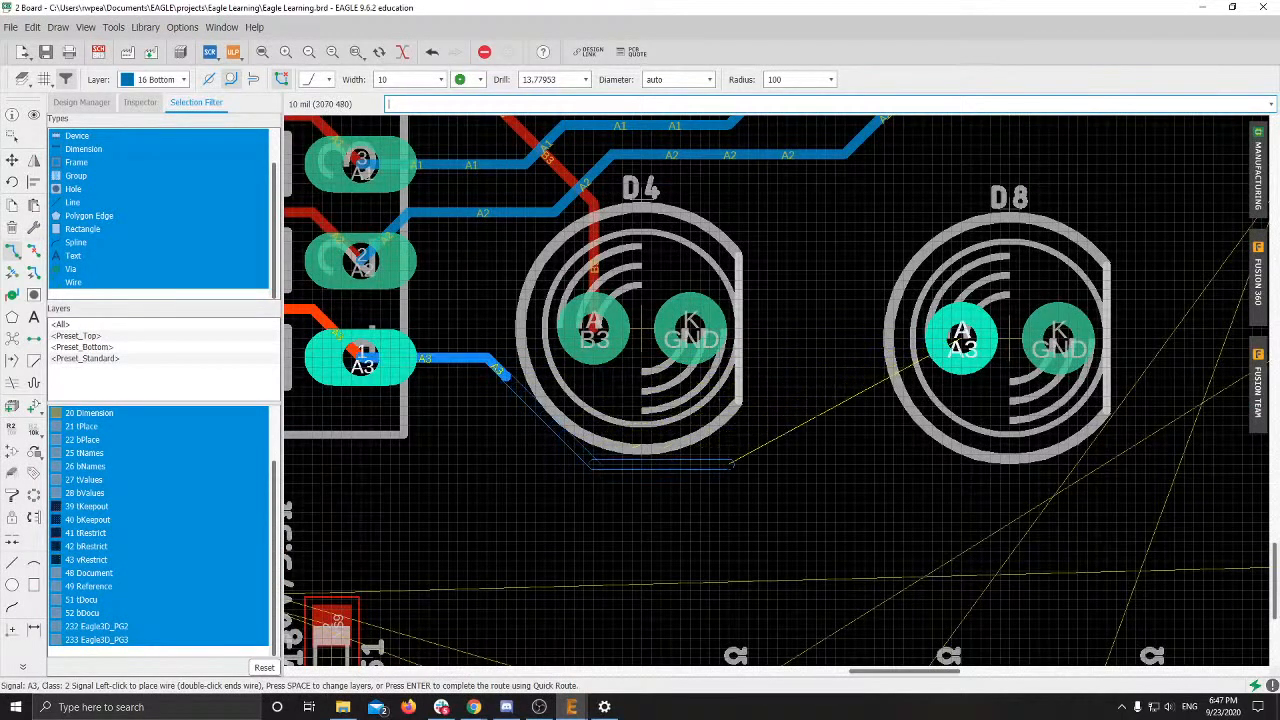
click(733, 463)
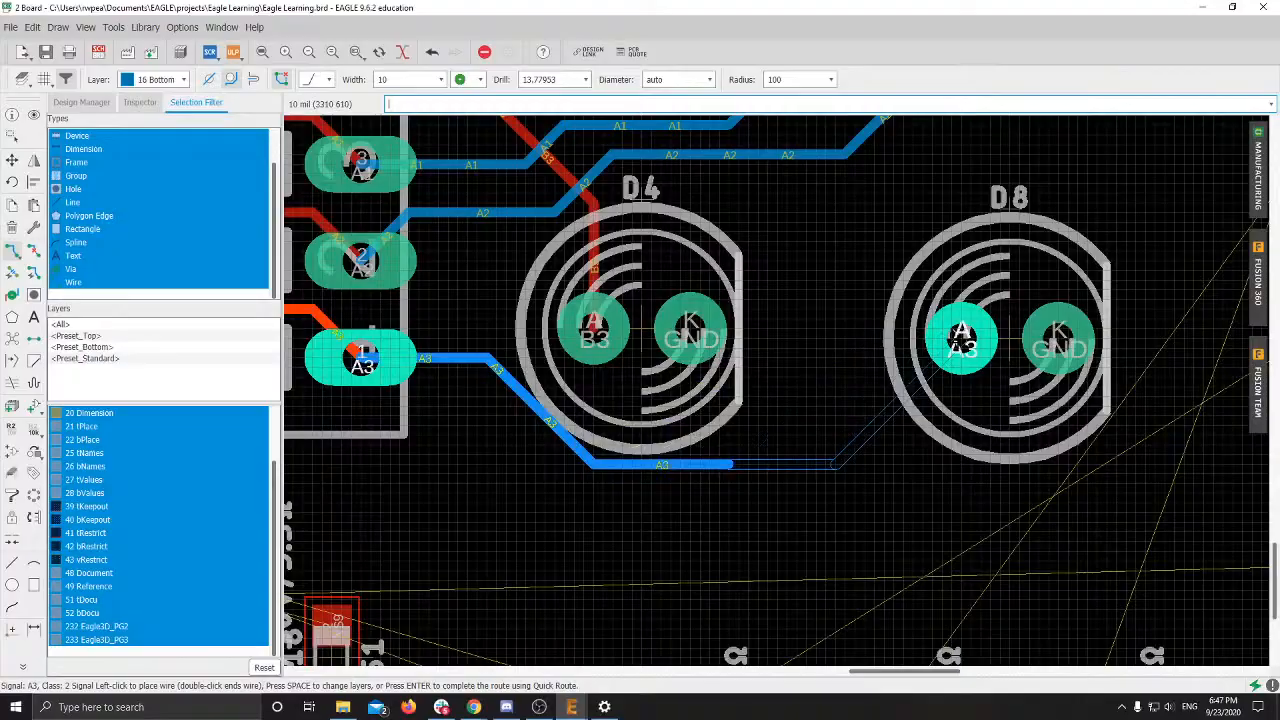
click(962, 340)
Step: Review the finished A-signal traces and the remaining unrouted connections across the board and around LEDs D9–D13
scroll(580, 455, down, 5)
middle_drag(905, 280, 757, 356)
scroll(715, 380, down, 1)
scroll(700, 370, up, 9)
middle_drag(476, 277, 648, 303)
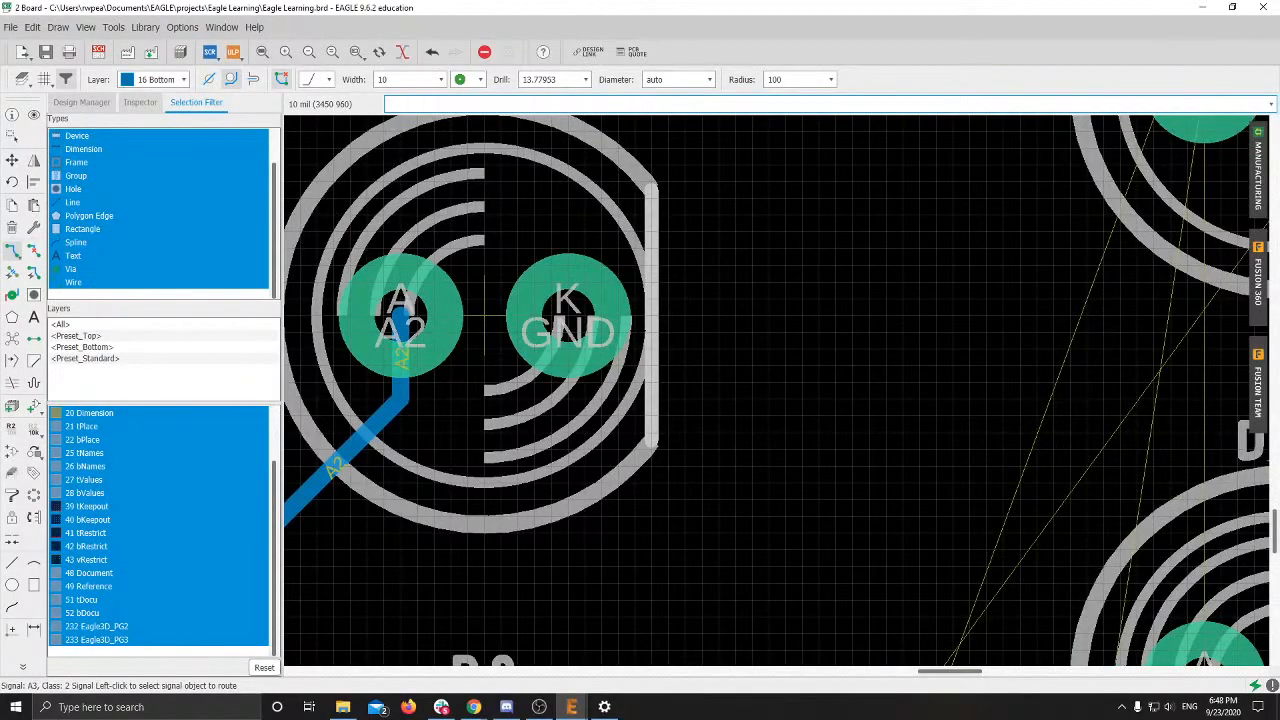
scroll(588, 325, down, 3)
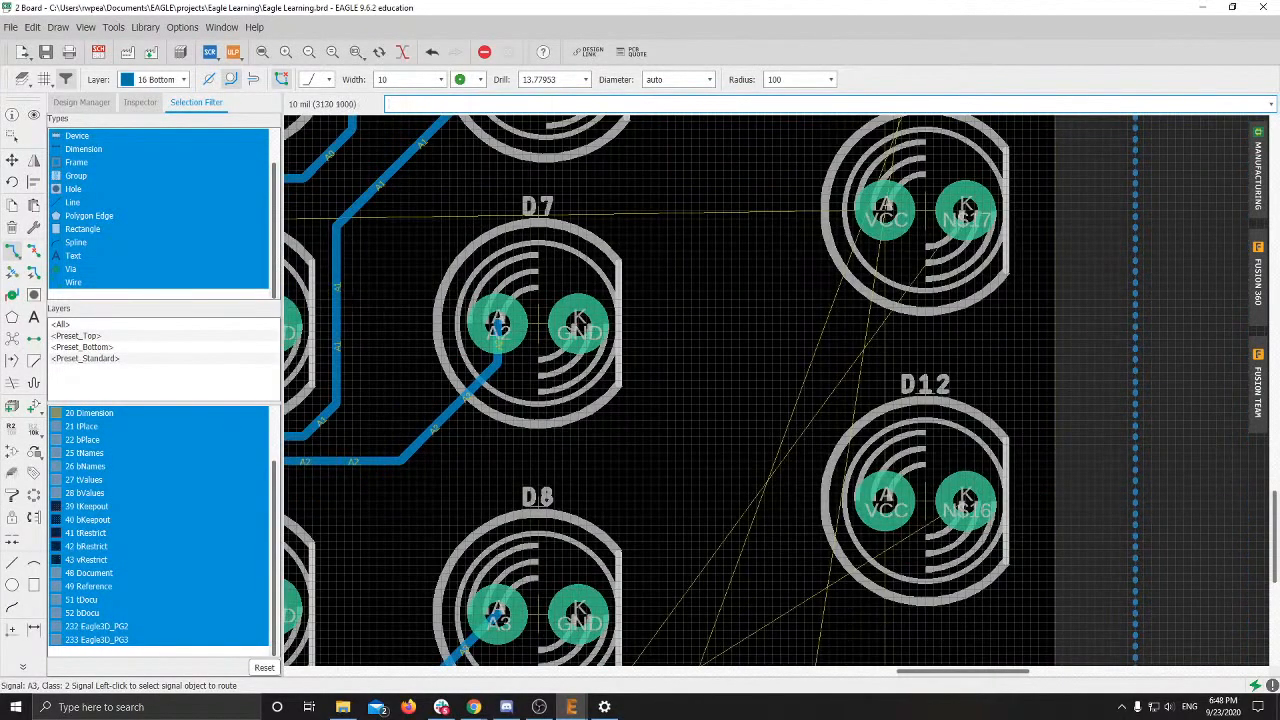
middle_drag(588, 325, 821, 335)
middle_drag(1117, 335, 913, 464)
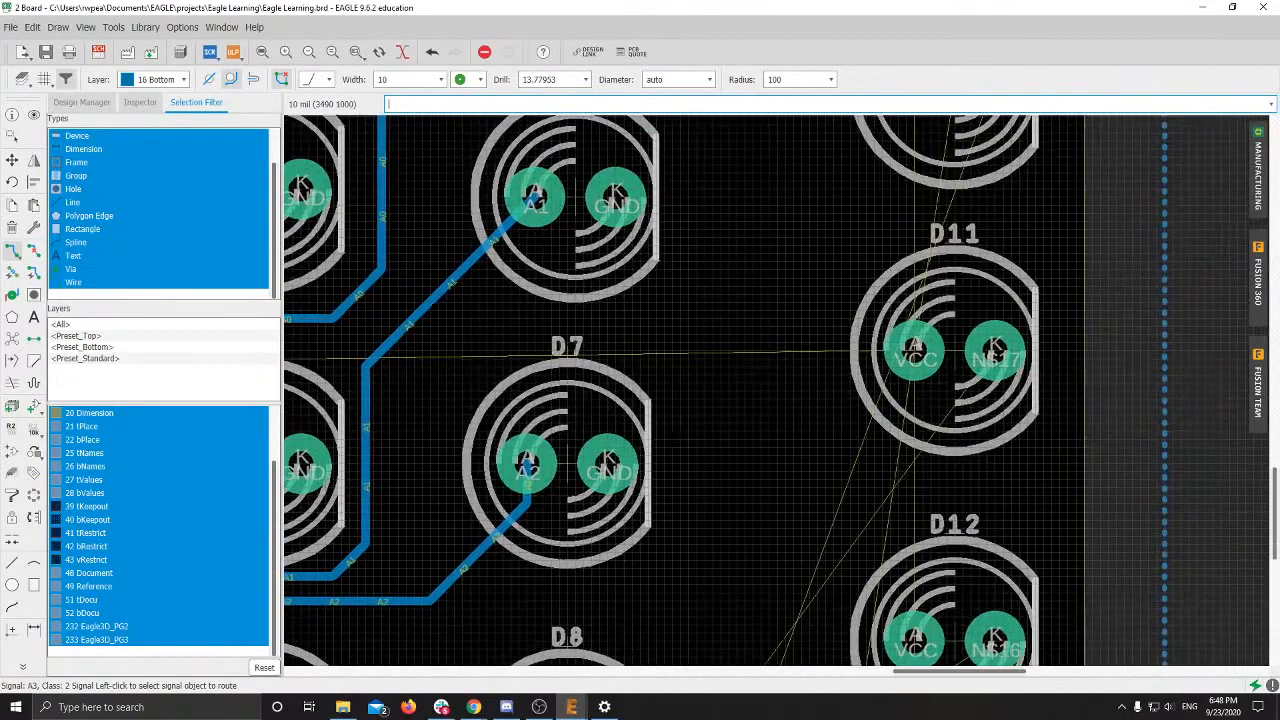
scroll(790, 285, down, 6)
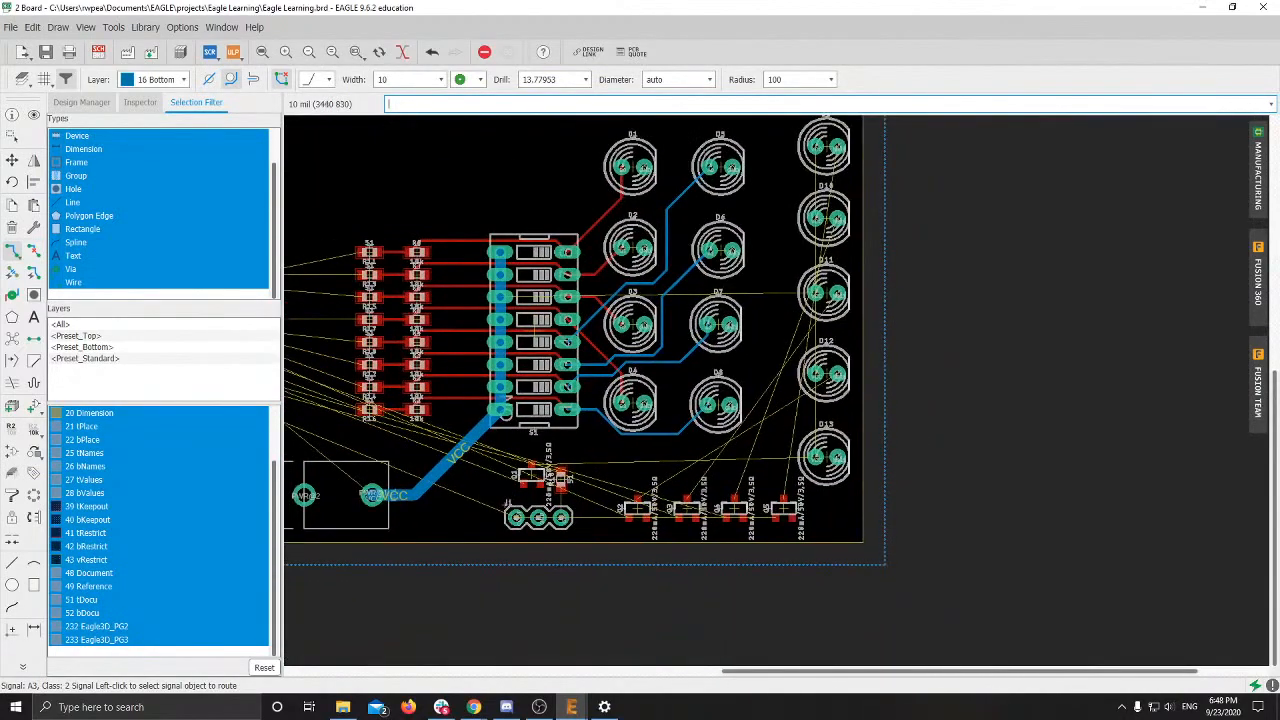
middle_drag(568, 387, 850, 379)
middle_drag(486, 379, 662, 386)
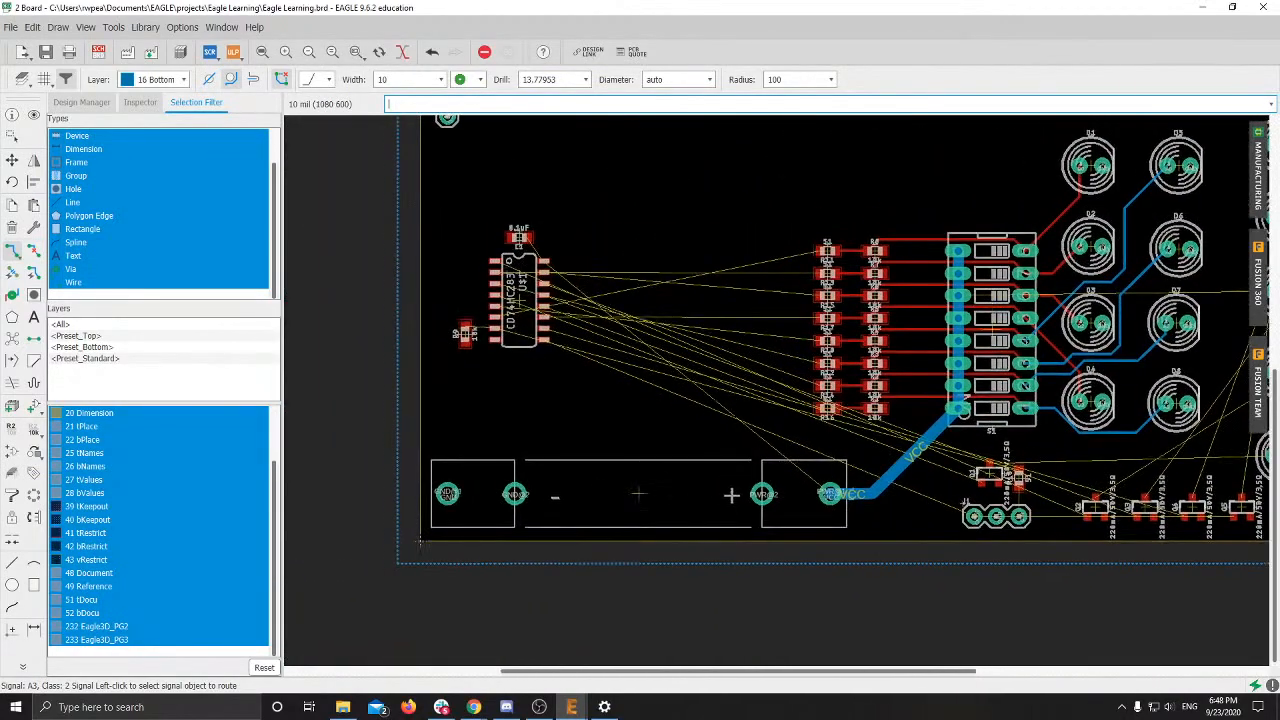
middle_drag(998, 318, 591, 383)
scroll(860, 268, up, 5)
middle_drag(886, 259, 608, 313)
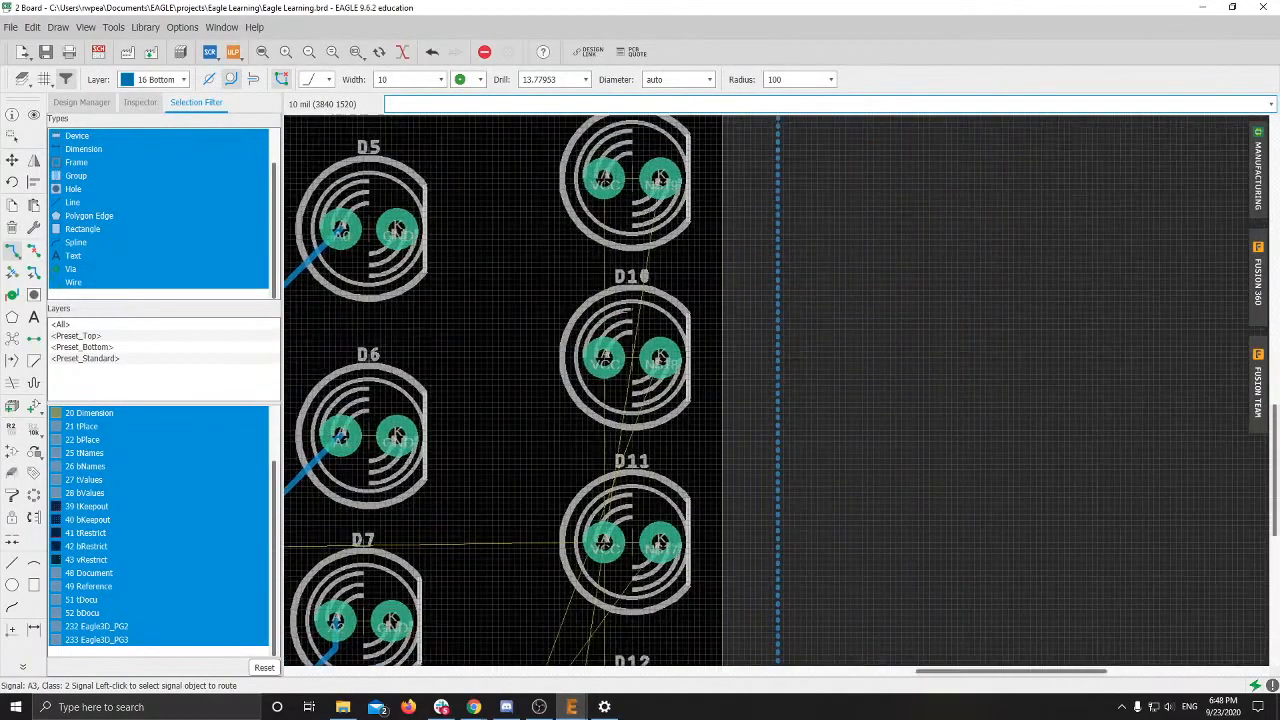
middle_drag(664, 652, 690, 405)
scroll(698, 425, down, 6)
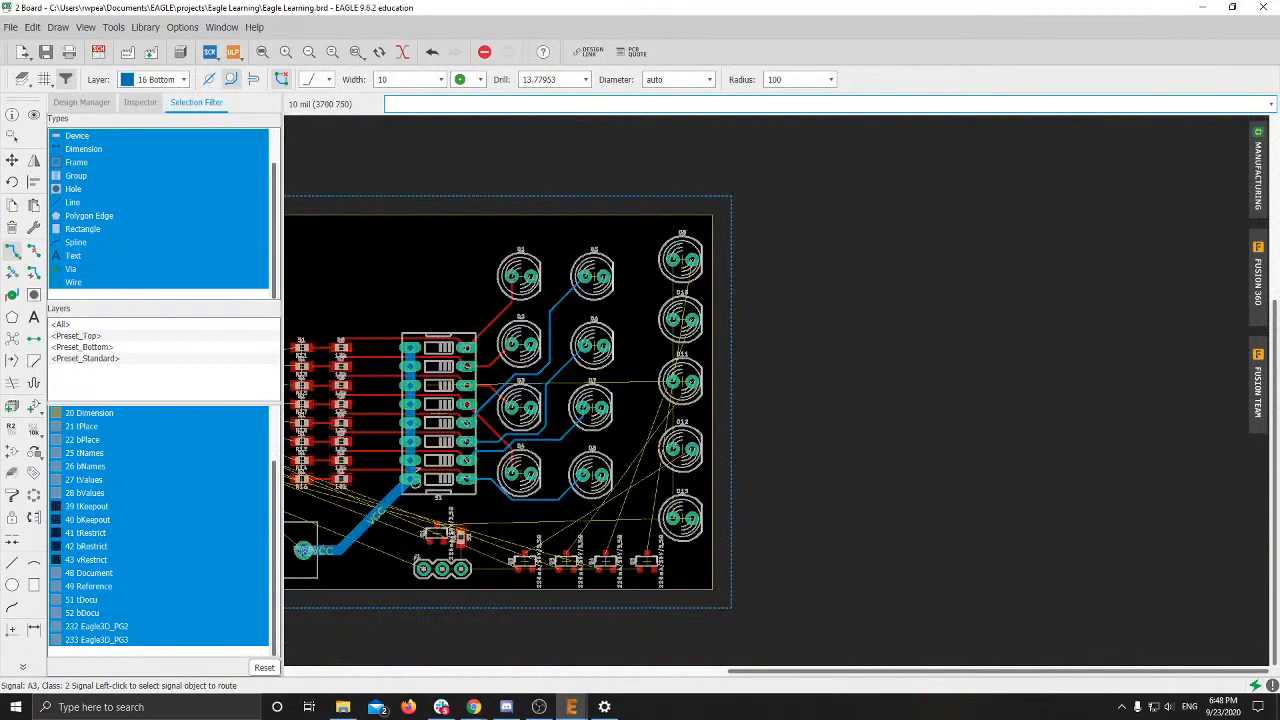
Step: Examine the unrouted connections between transistors Q2–Q5 and the LED column D9–D13
scroll(668, 446, up, 3)
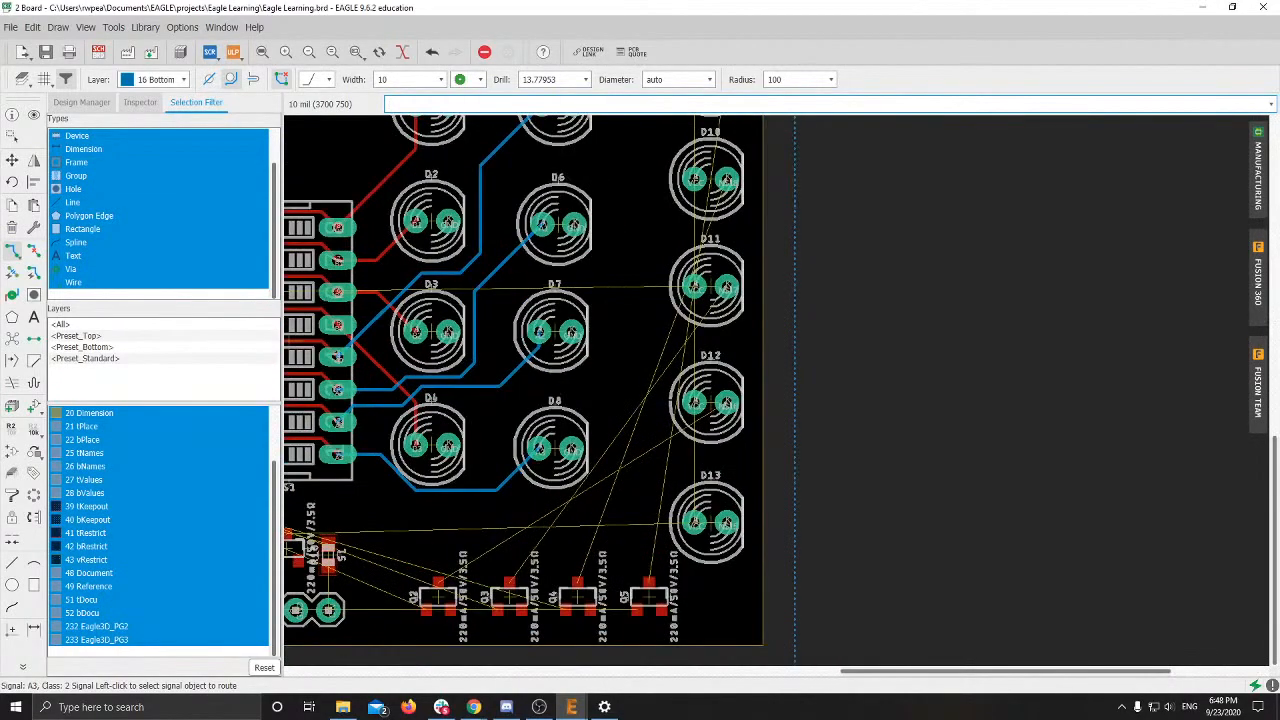
scroll(642, 614, up, 6)
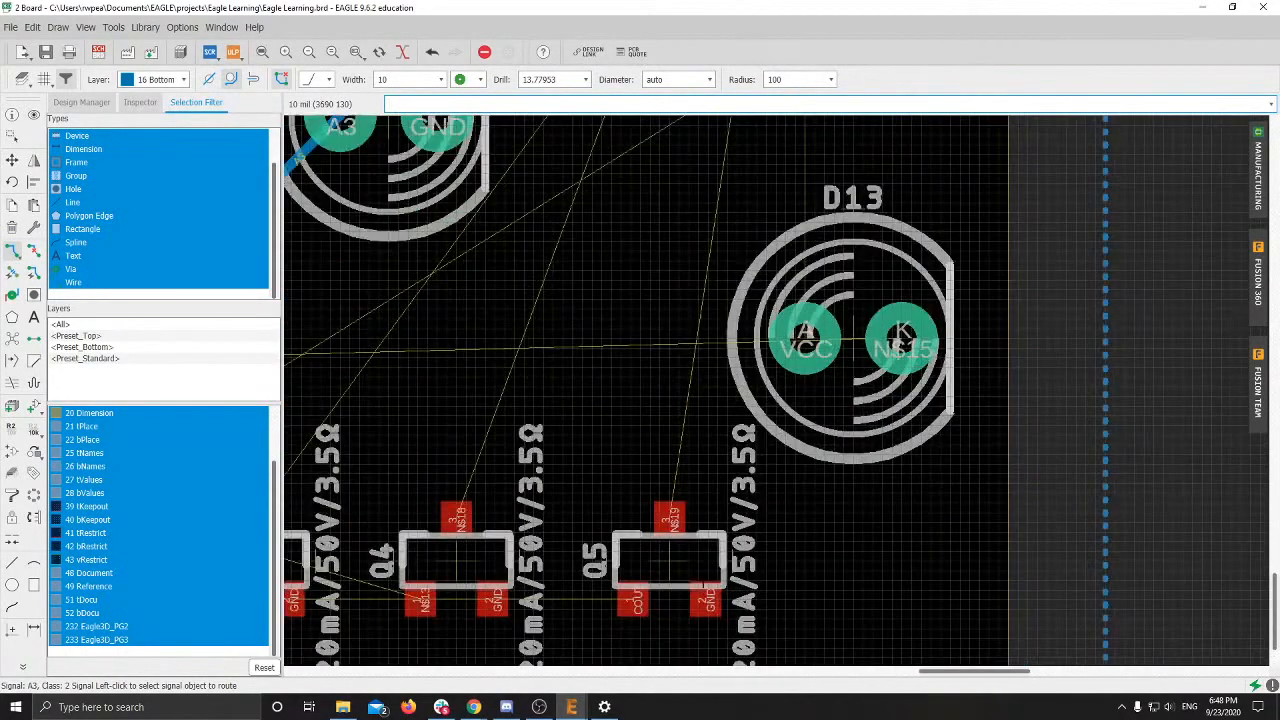
scroll(565, 555, down, 3)
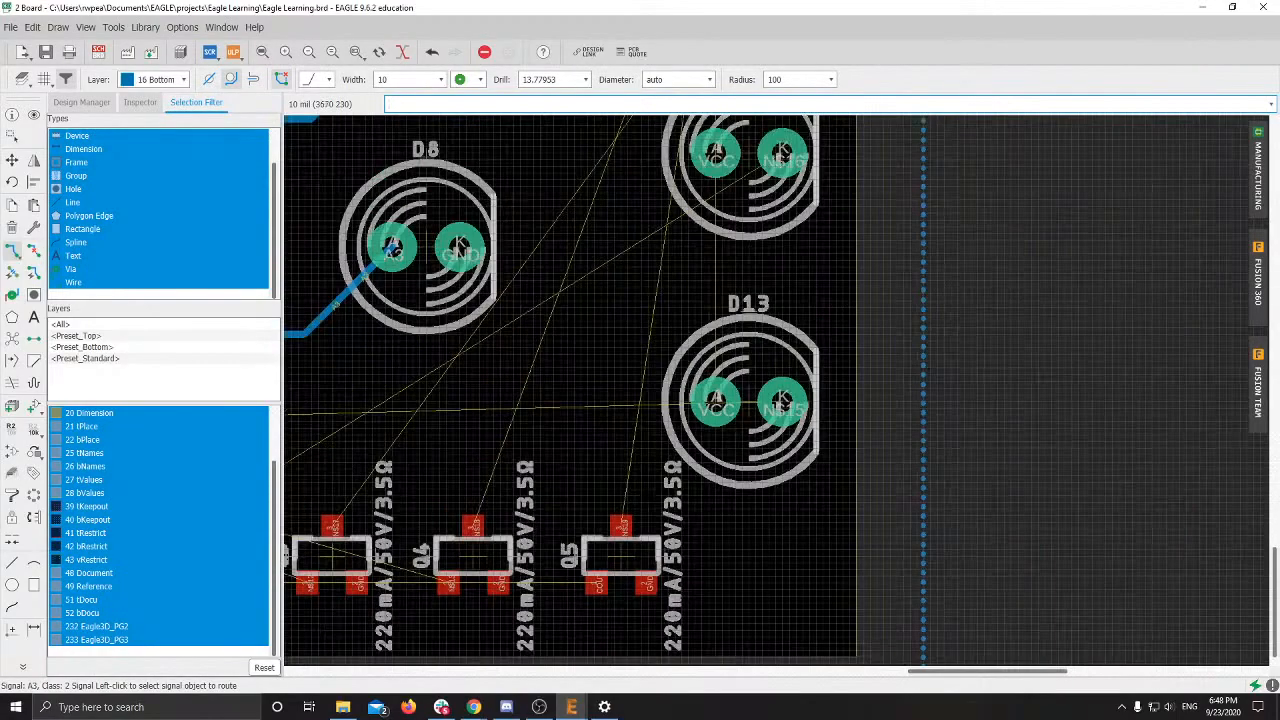
middle_drag(565, 555, 999, 455)
scroll(662, 394, down, 3)
middle_drag(662, 394, 801, 390)
scroll(602, 412, up, 2)
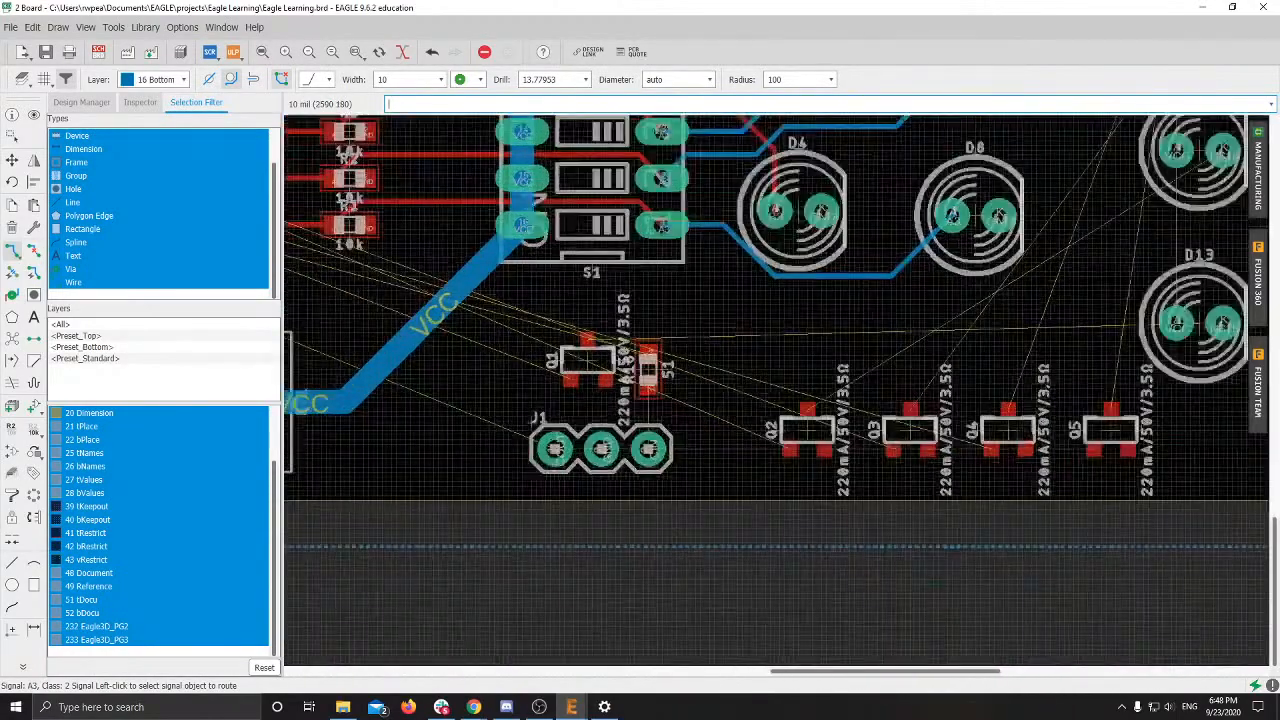
Step: Set the routing layer to 1 Top for the connections around adder chip U$1 and capacitor C1
middle_drag(602, 412, 911, 452)
middle_drag(503, 316, 862, 365)
scroll(383, 489, down, 4)
middle_drag(383, 489, 707, 457)
scroll(765, 398, up, 2)
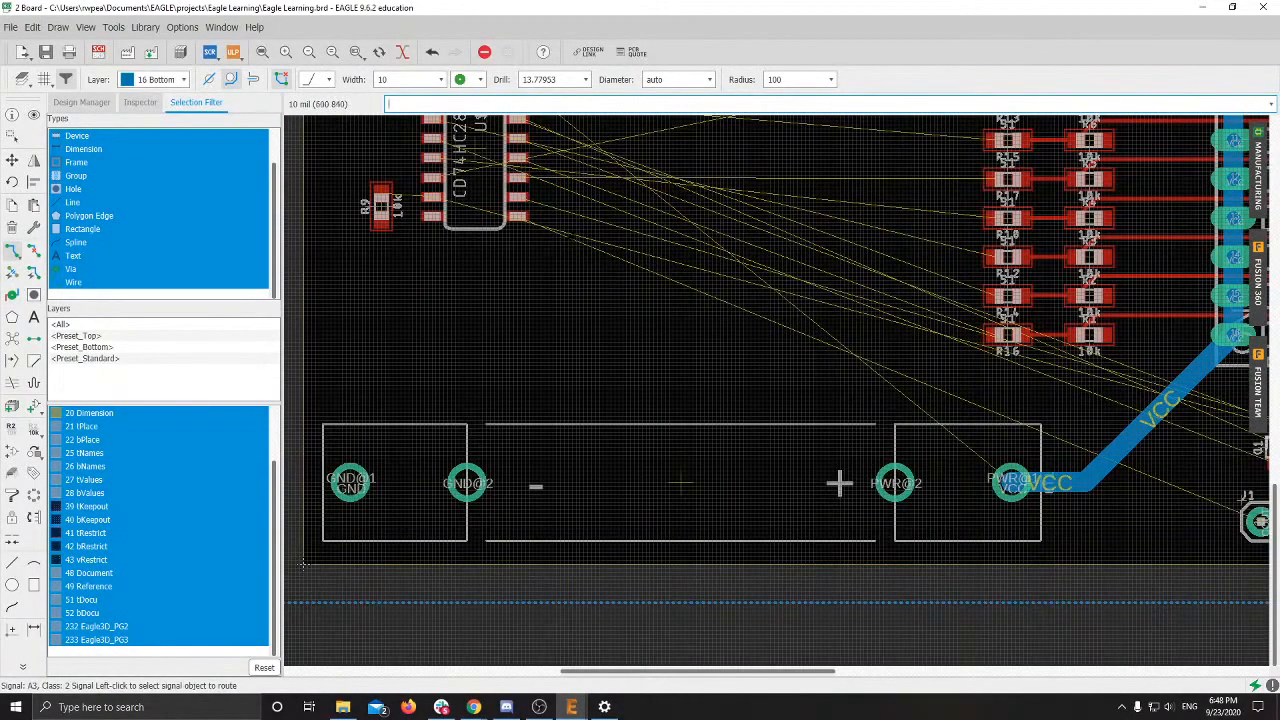
middle_drag(570, 237, 655, 485)
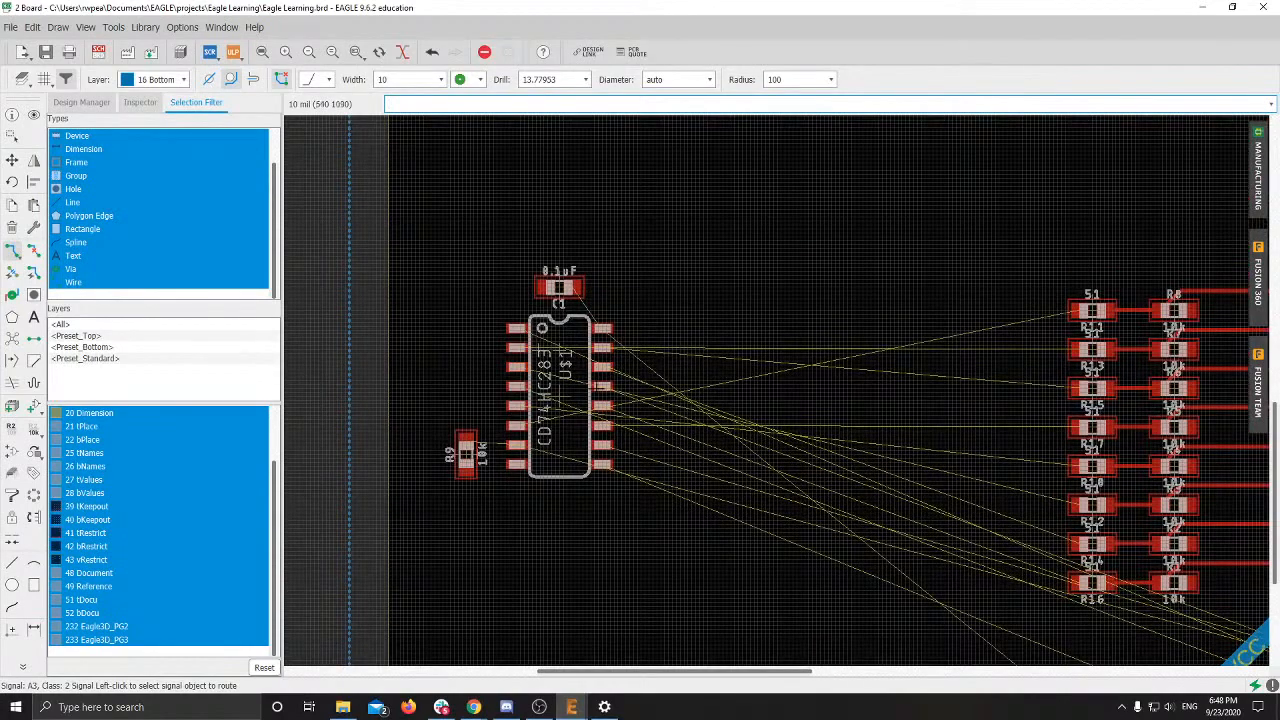
scroll(553, 327, up, 6)
scroll(590, 320, down, 3)
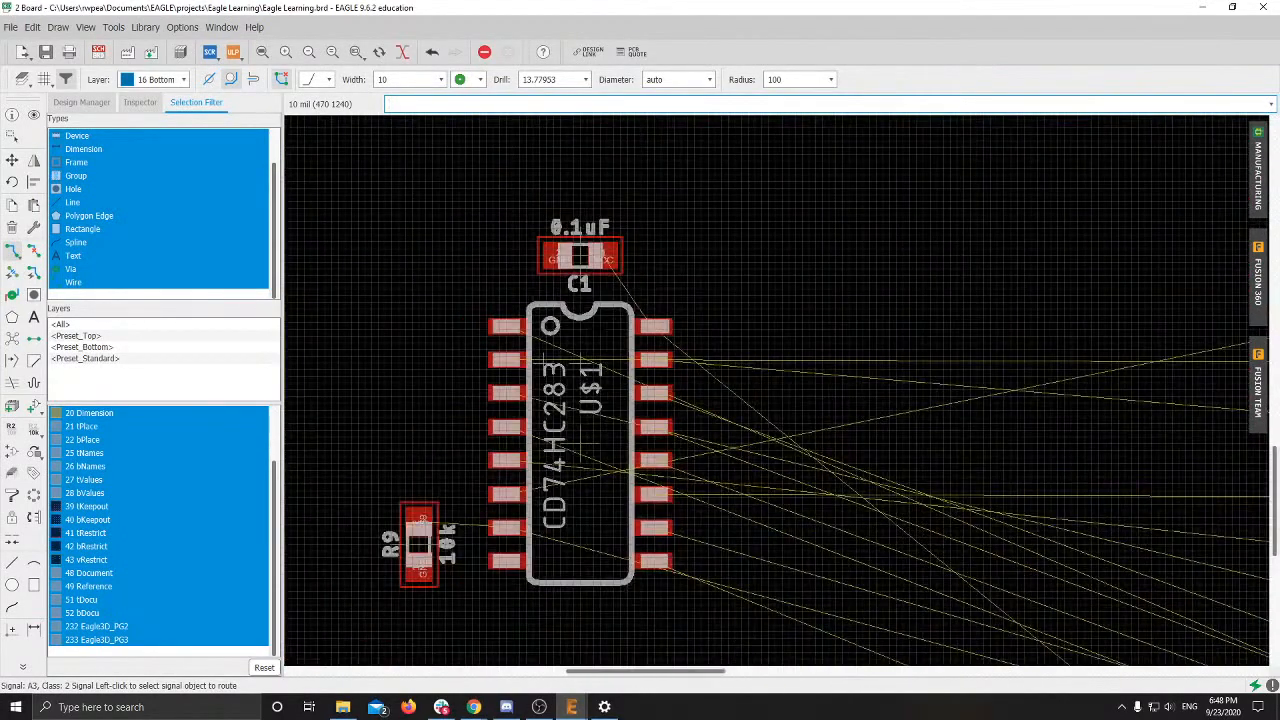
scroll(597, 344, up, 3)
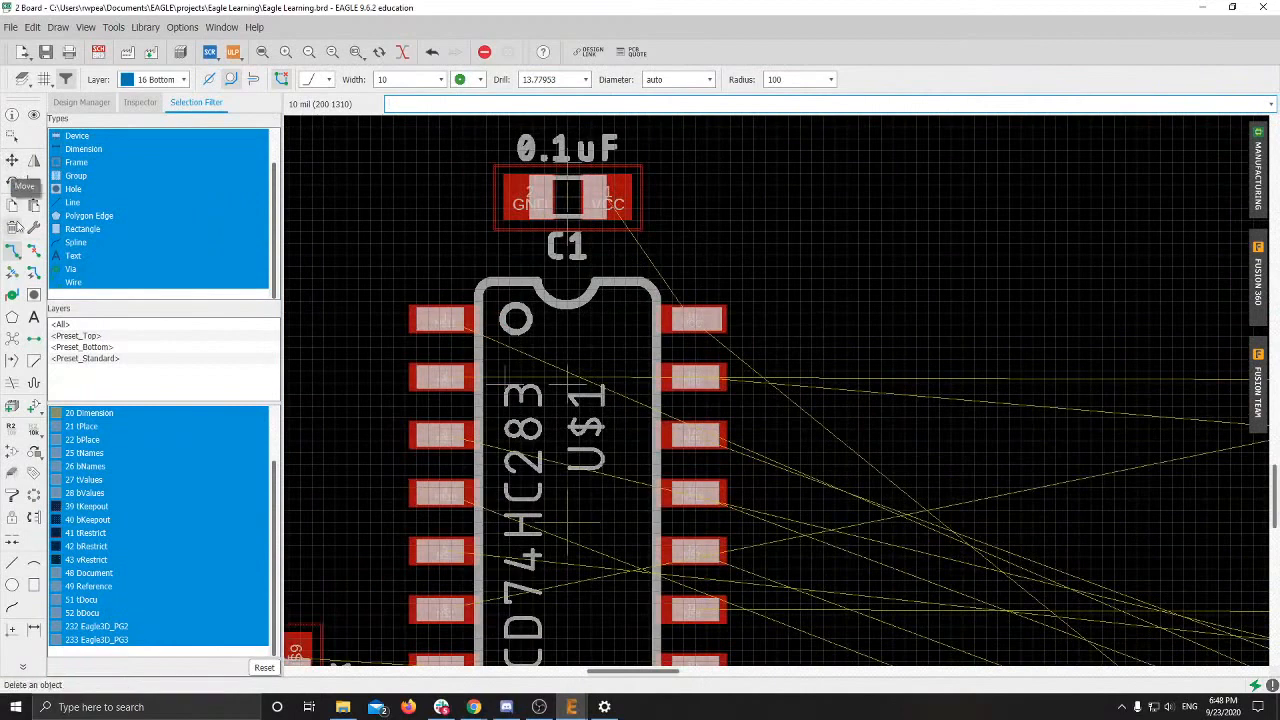
click(15, 253)
click(155, 79)
click(145, 92)
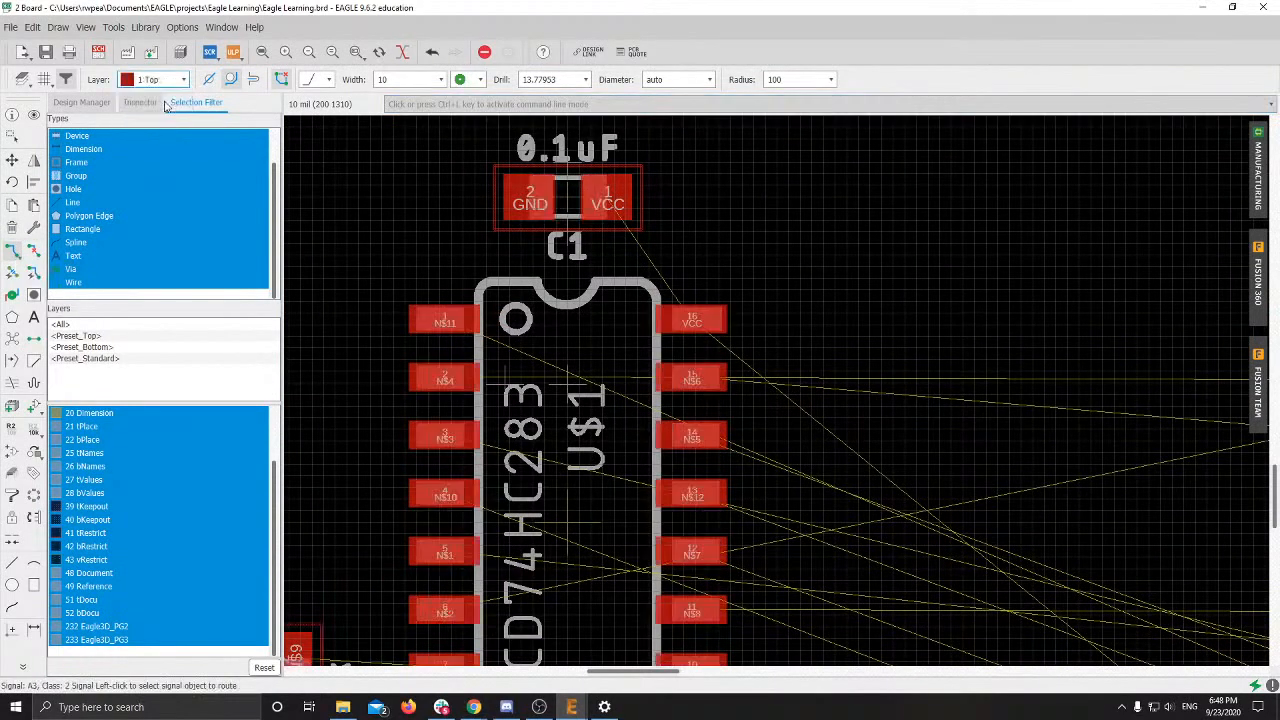
Step: Try routing VCC on the Top layer from C1 pin 1 to U$1 pin 16 with a 10 mil trace
middle_drag(566, 520, 468, 566)
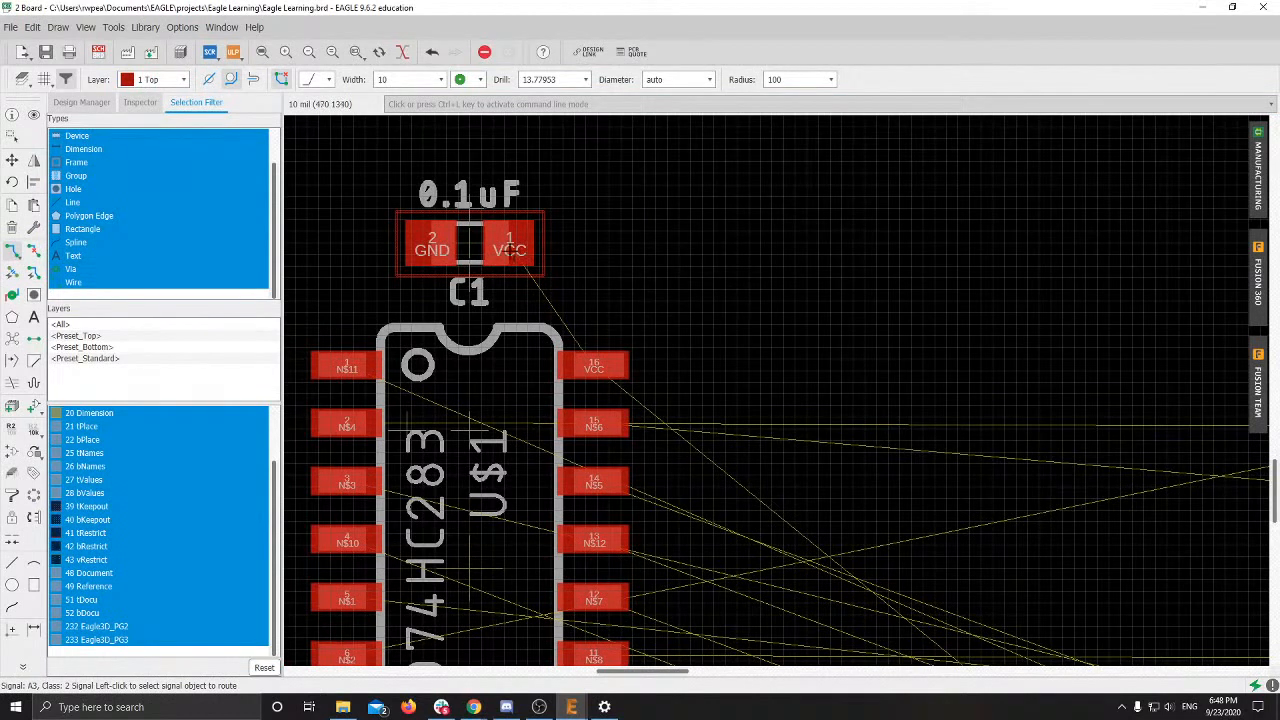
click(510, 249)
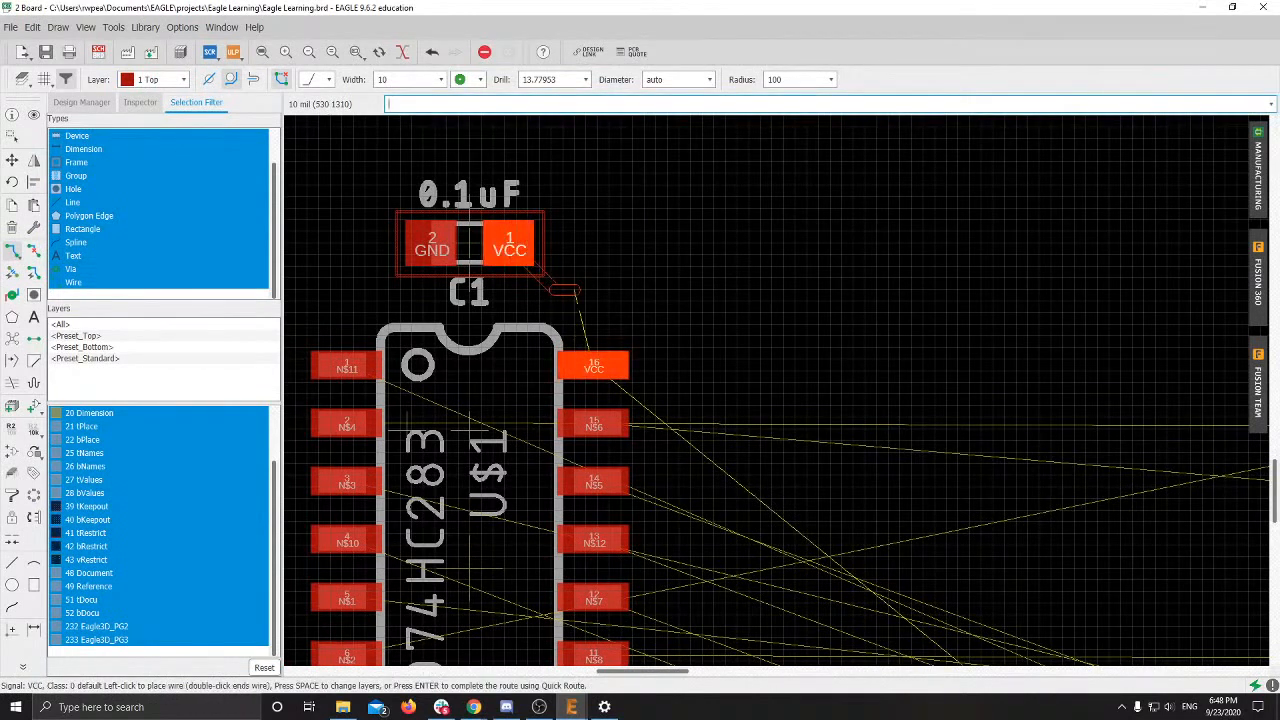
click(597, 369)
middle_drag(572, 370, 700, 373)
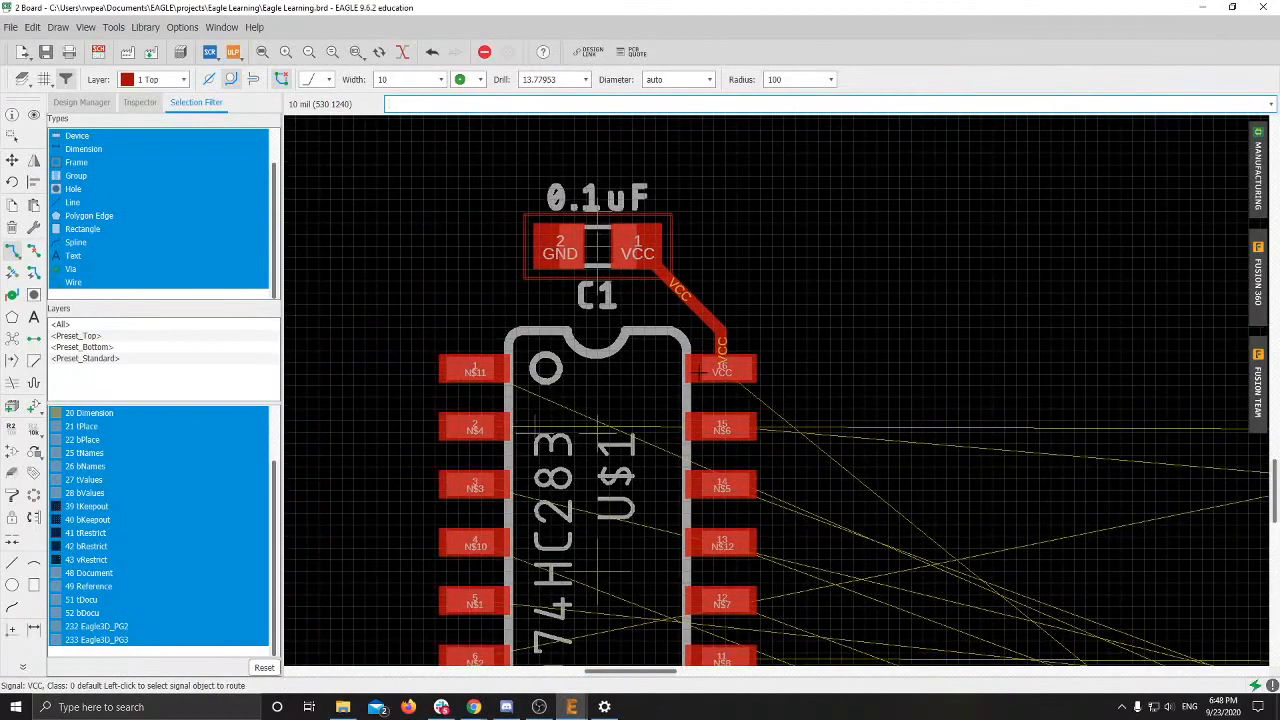
scroll(724, 364, up, 3)
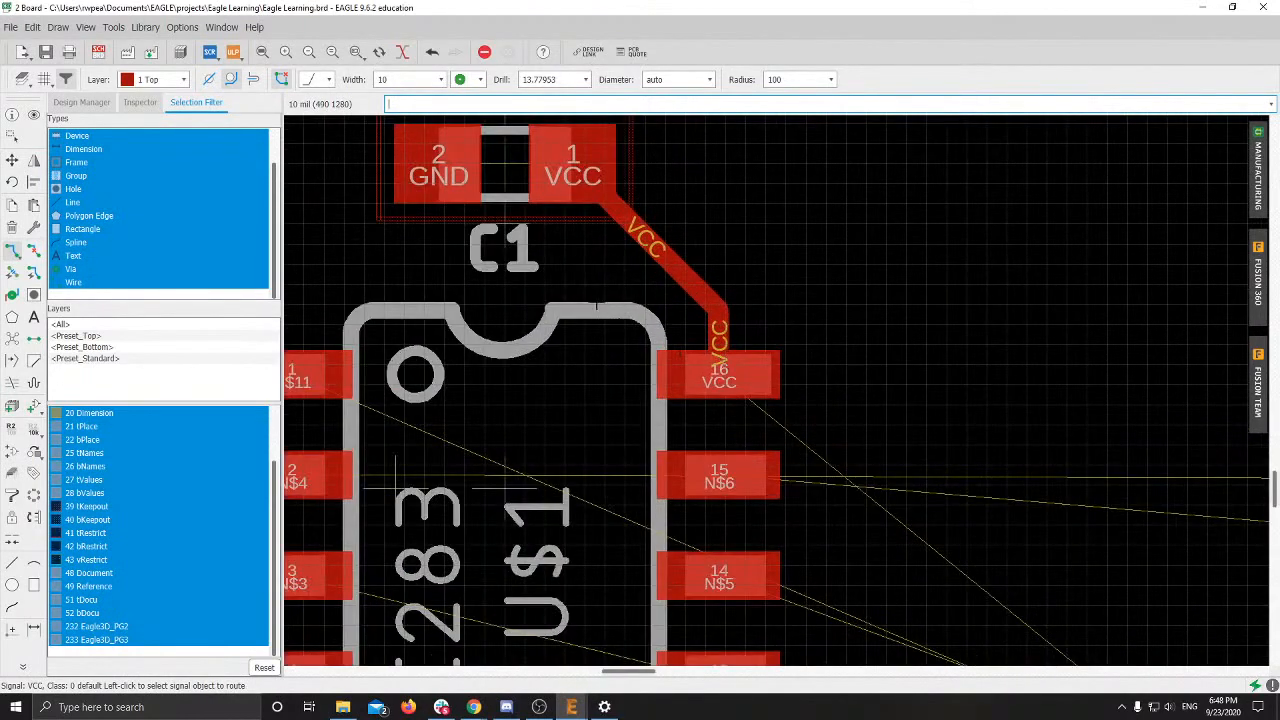
key(ctrl+z)
Step: Set the trace width to 20 and route VCC on the Top layer from C1 pin 1 to U$1 pin 16
click(416, 82)
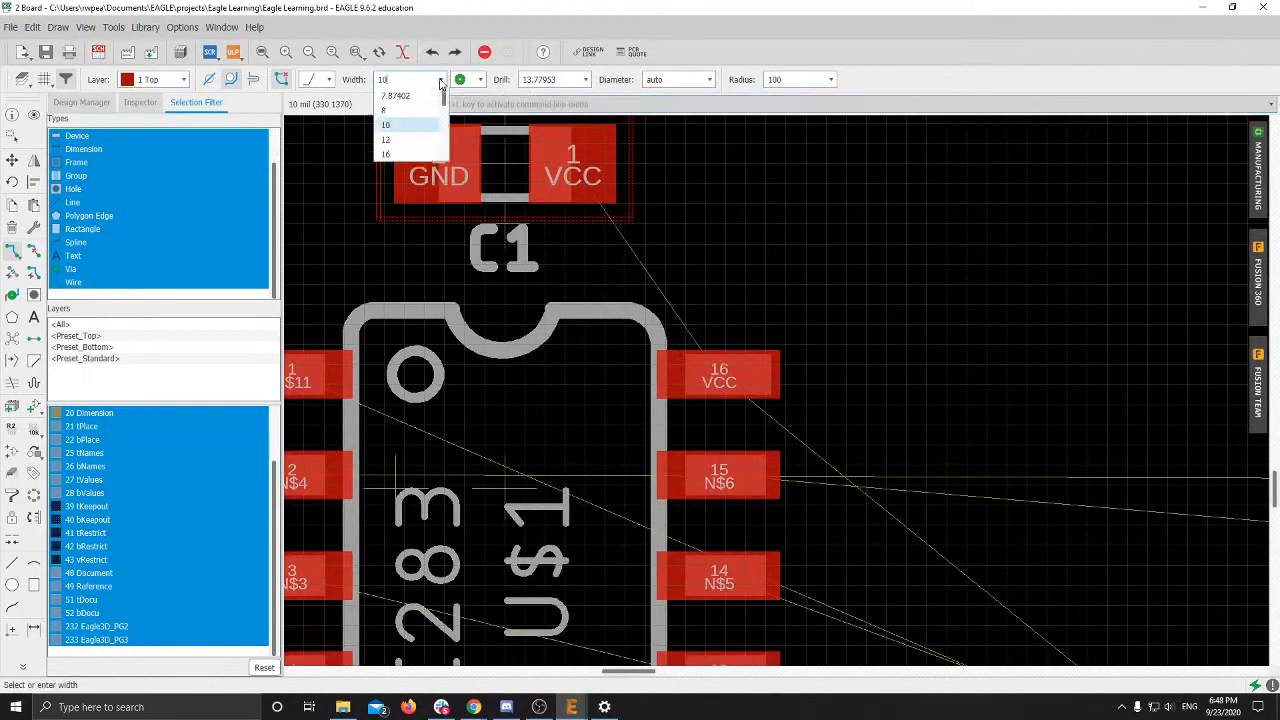
drag(416, 84, 371, 85)
text(20)
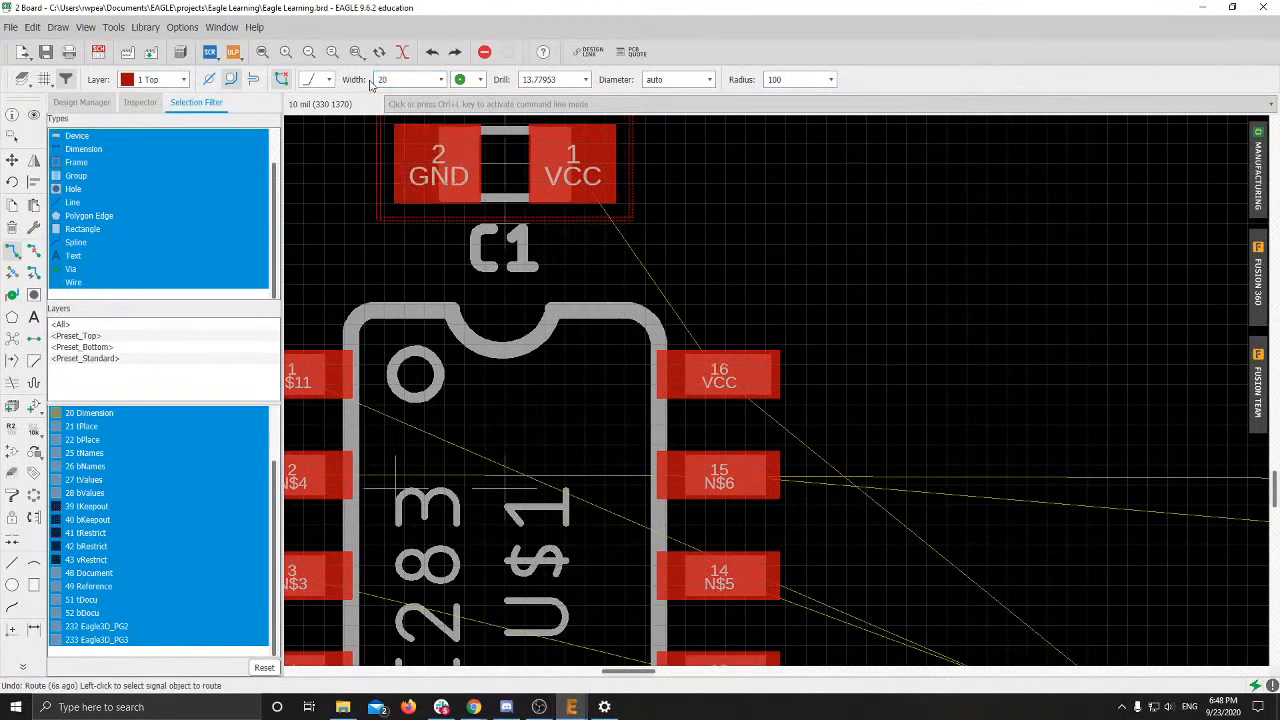
click(584, 176)
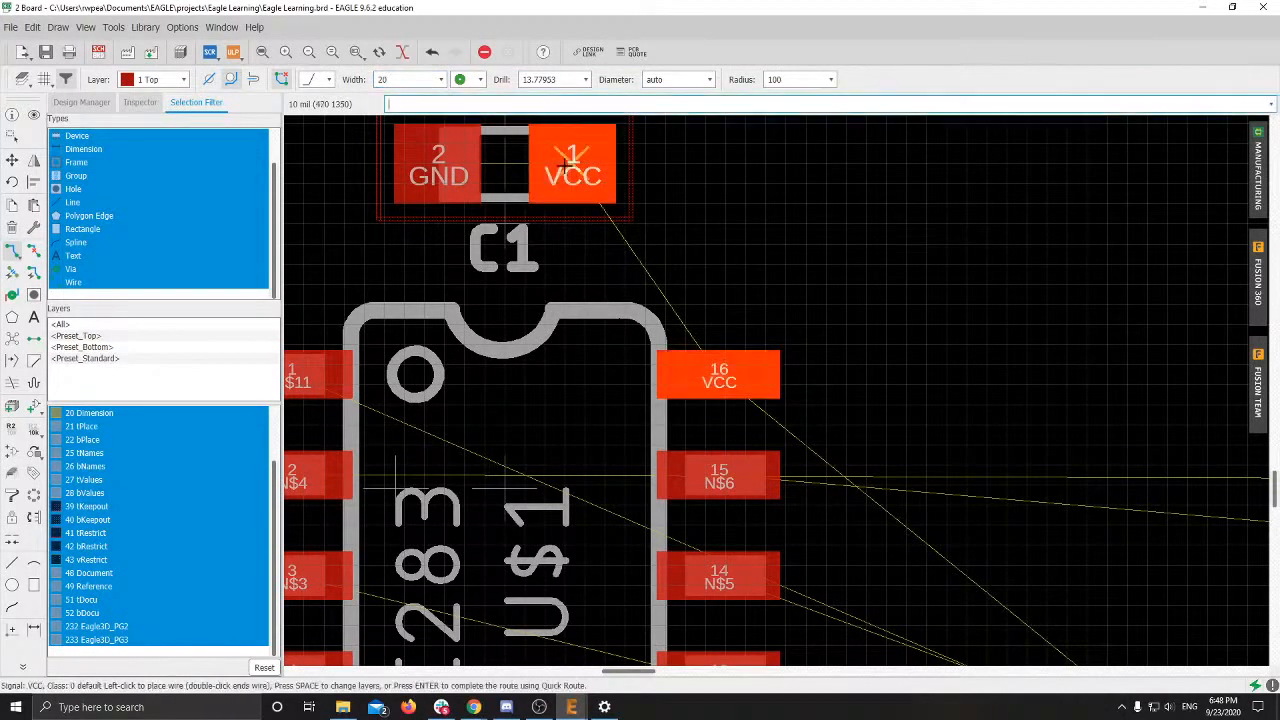
click(719, 378)
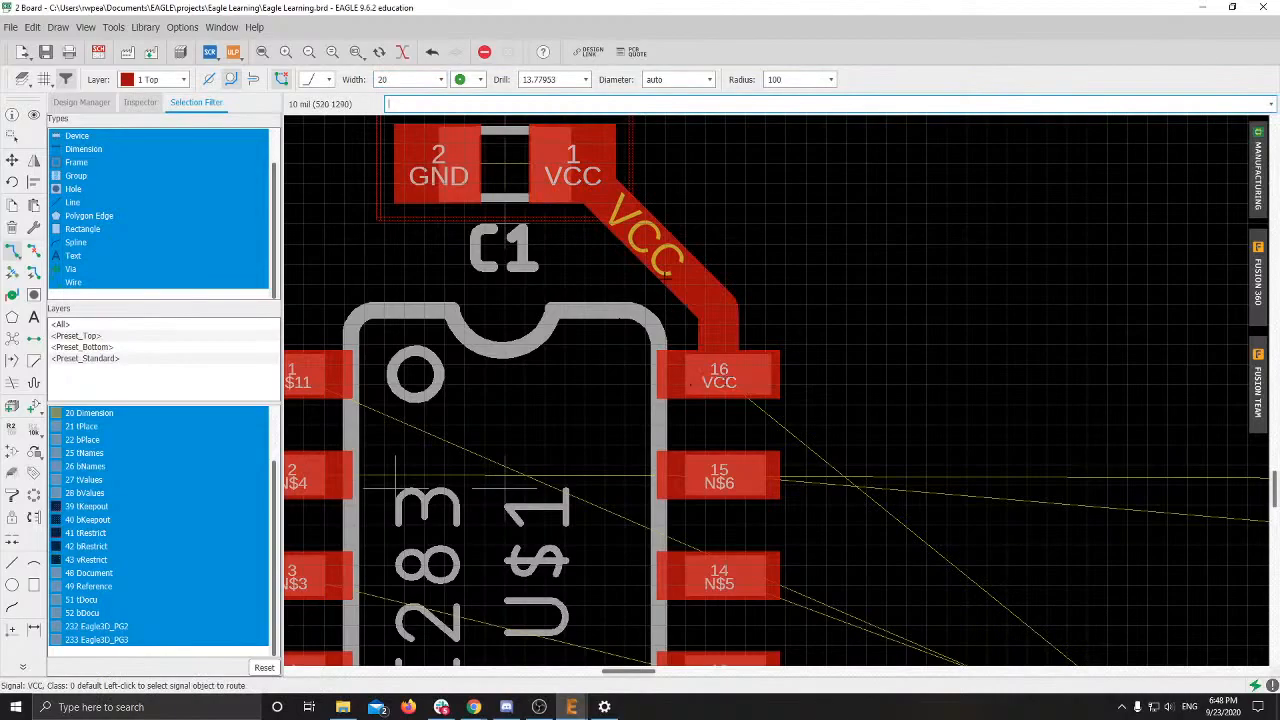
Step: Route VCC on the Top layer at width 20 from U$1 pin 16, out sideways and diagonally down to the battery holder's PWR@1 pad
scroll(719, 378, down, 5)
scroll(638, 221, up, 2)
middle_drag(720, 377, 515, 315)
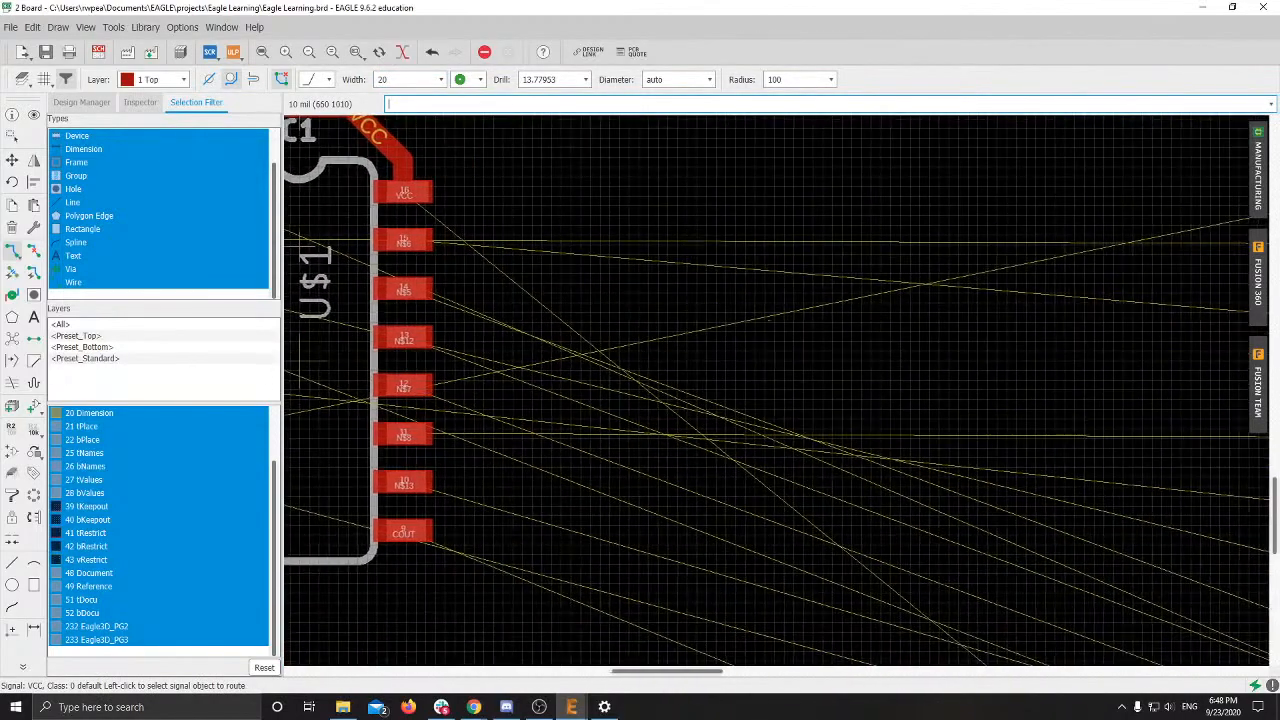
click(401, 191)
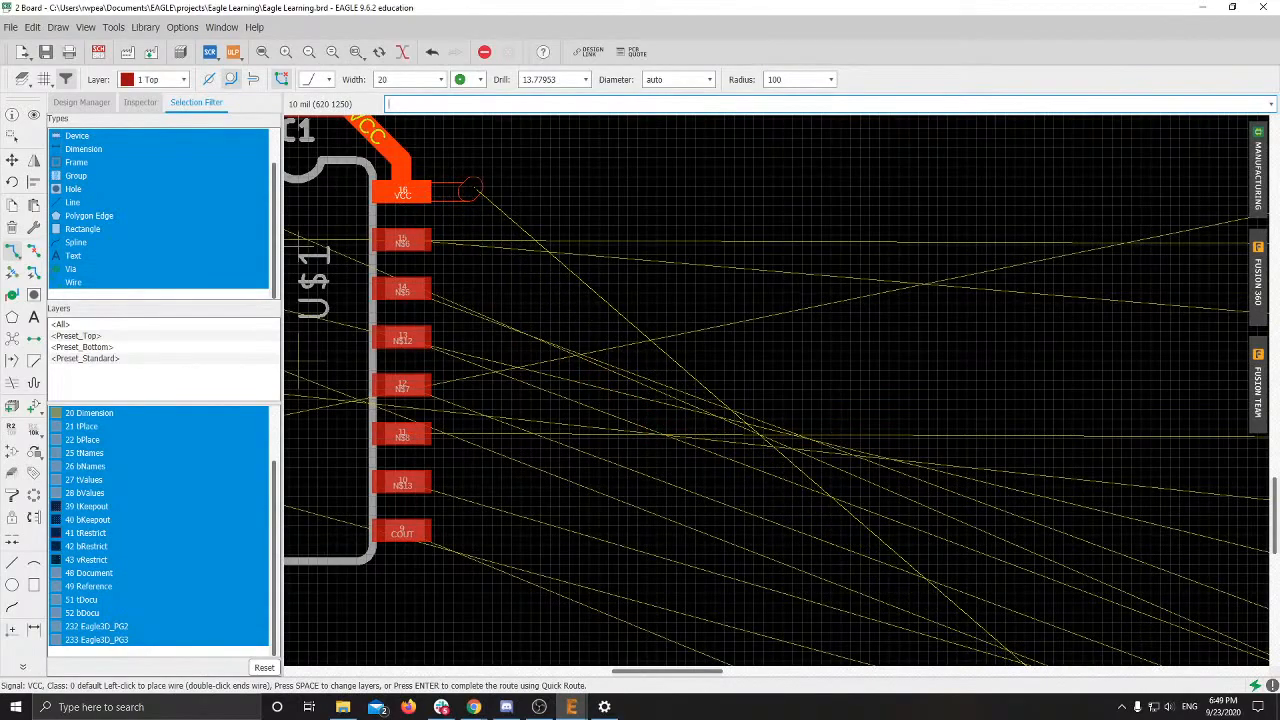
click(481, 194)
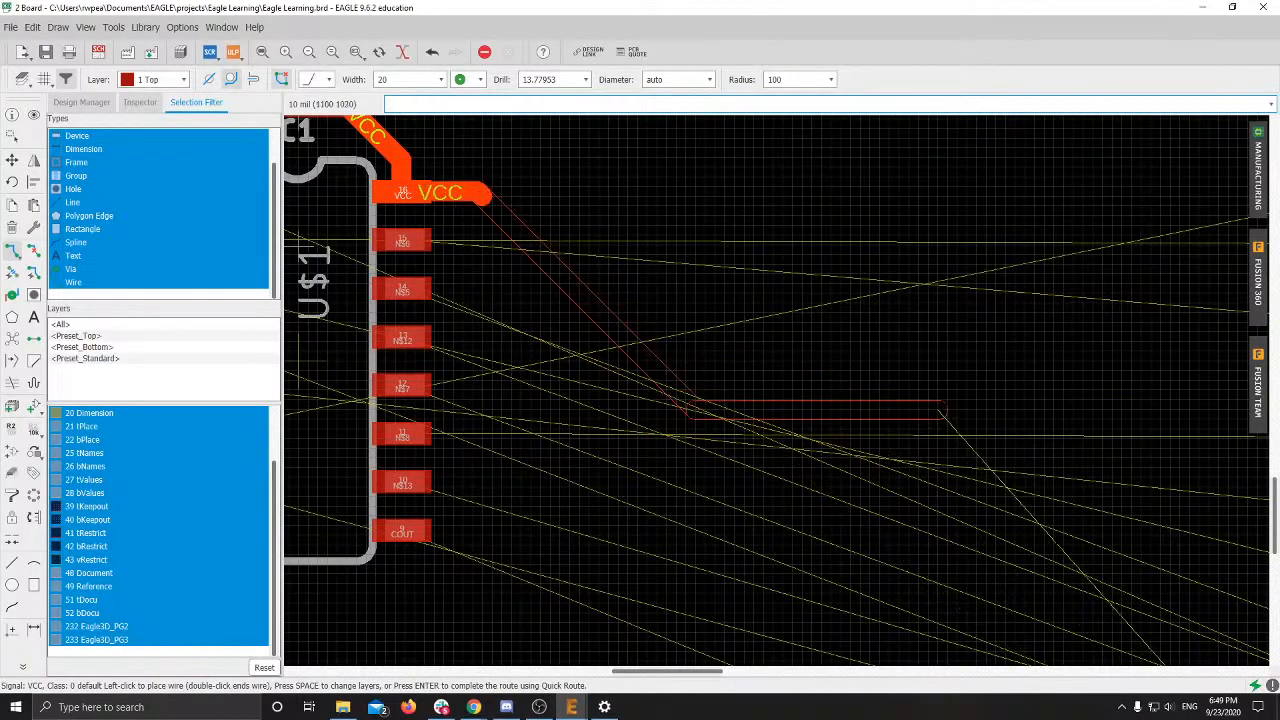
middle_drag(943, 409, 363, 63)
scroll(850, 534, down, 1)
middle_drag(858, 550, 617, 194)
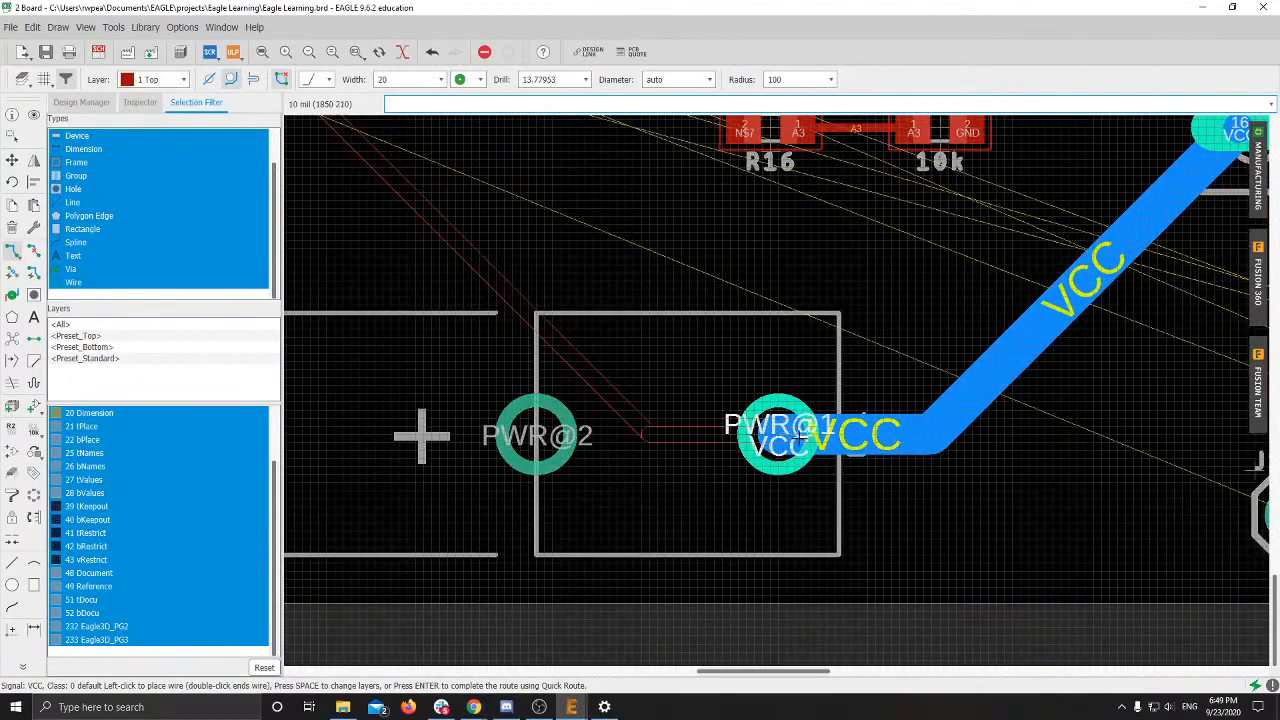
click(778, 430)
Step: Inspect the new VCC trace from the PWR@1 pad back to where it leaves U$1 pin 16
scroll(812, 461, down, 4)
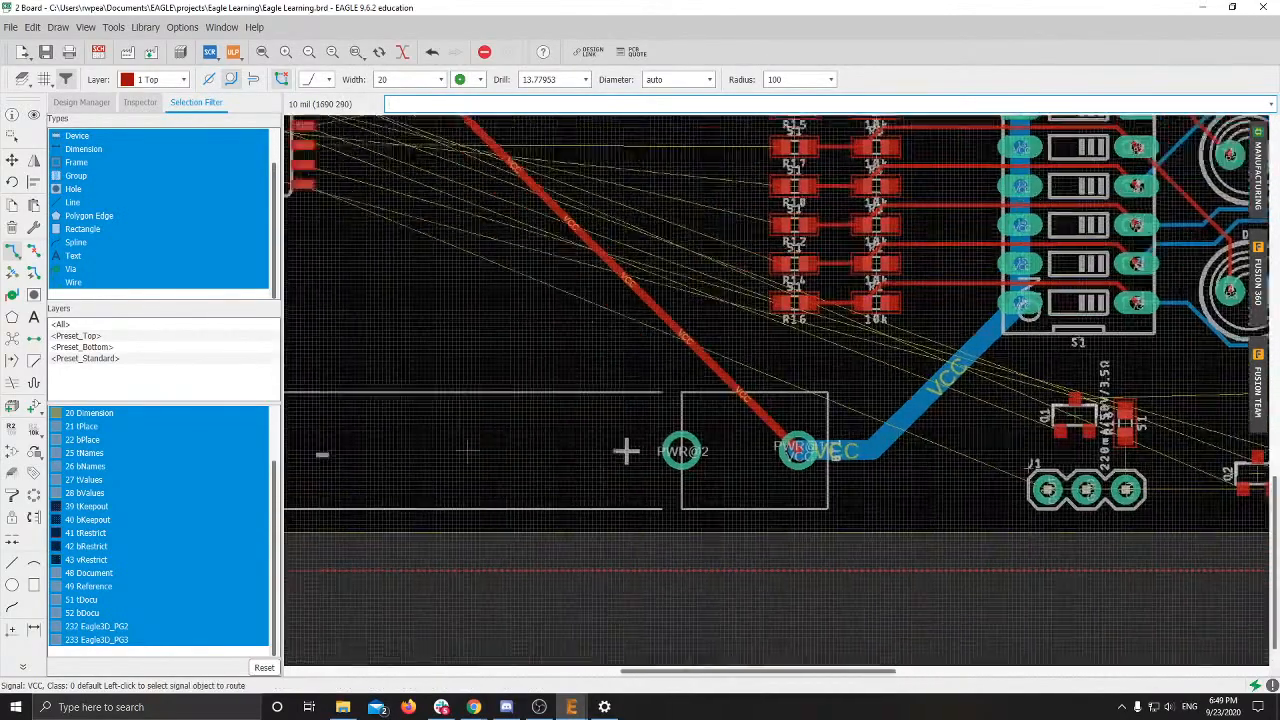
middle_drag(600, 310, 891, 484)
scroll(650, 300, up, 4)
middle_drag(546, 191, 548, 392)
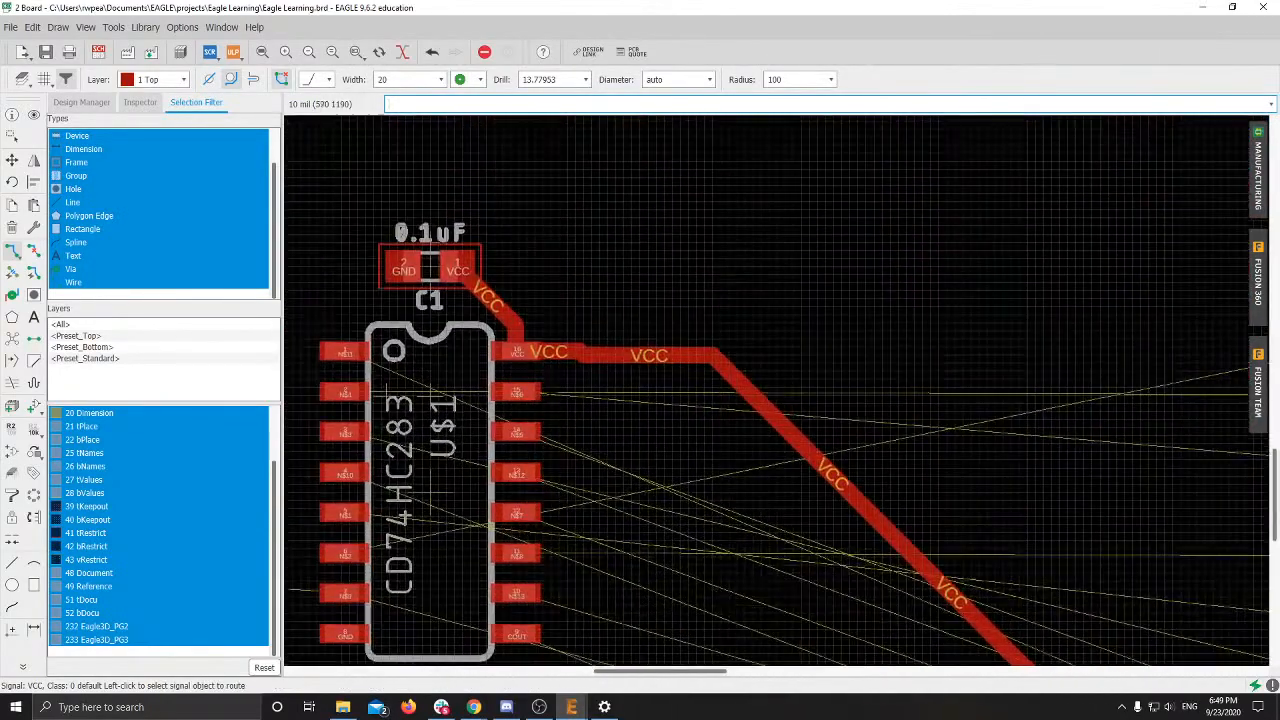
scroll(549, 394, up, 4)
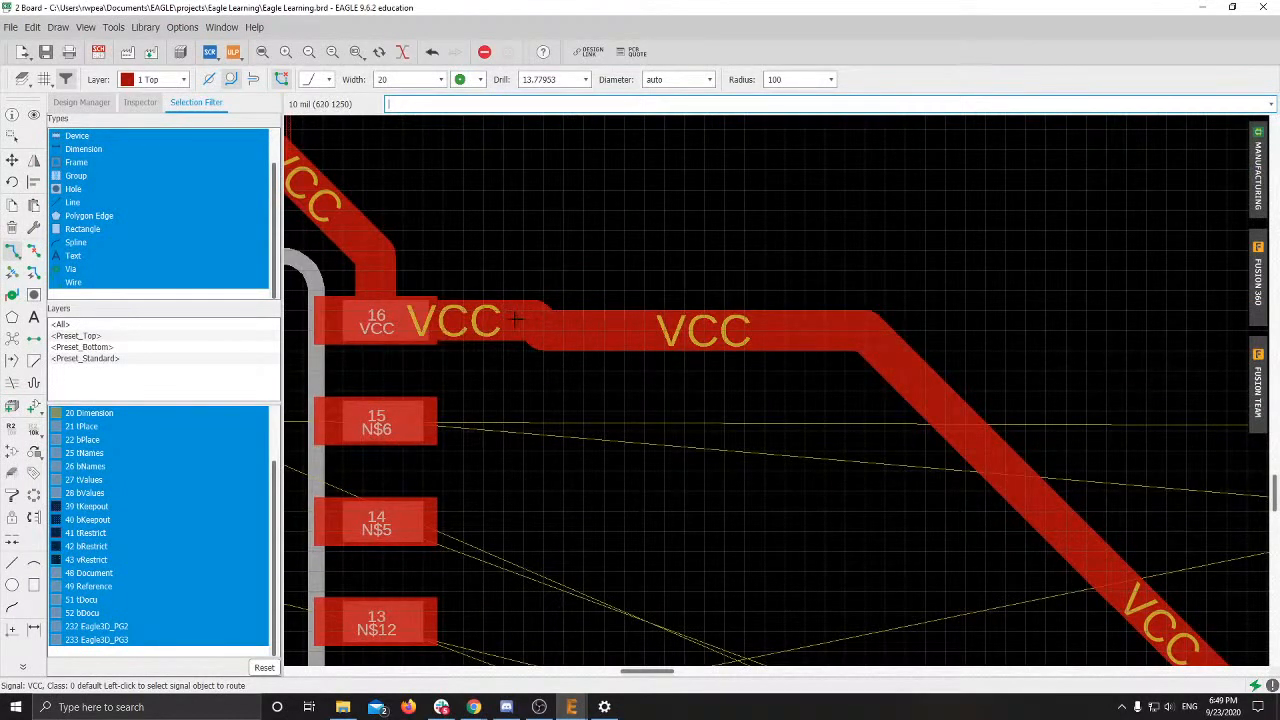
Step: Undo the last VCC trace and reroute it at width 20 on the Top layer from U$1 pin 16 to PWR@1, using the alternate 1 mil grid
key(ctrl+z)
key(ctrl+z)
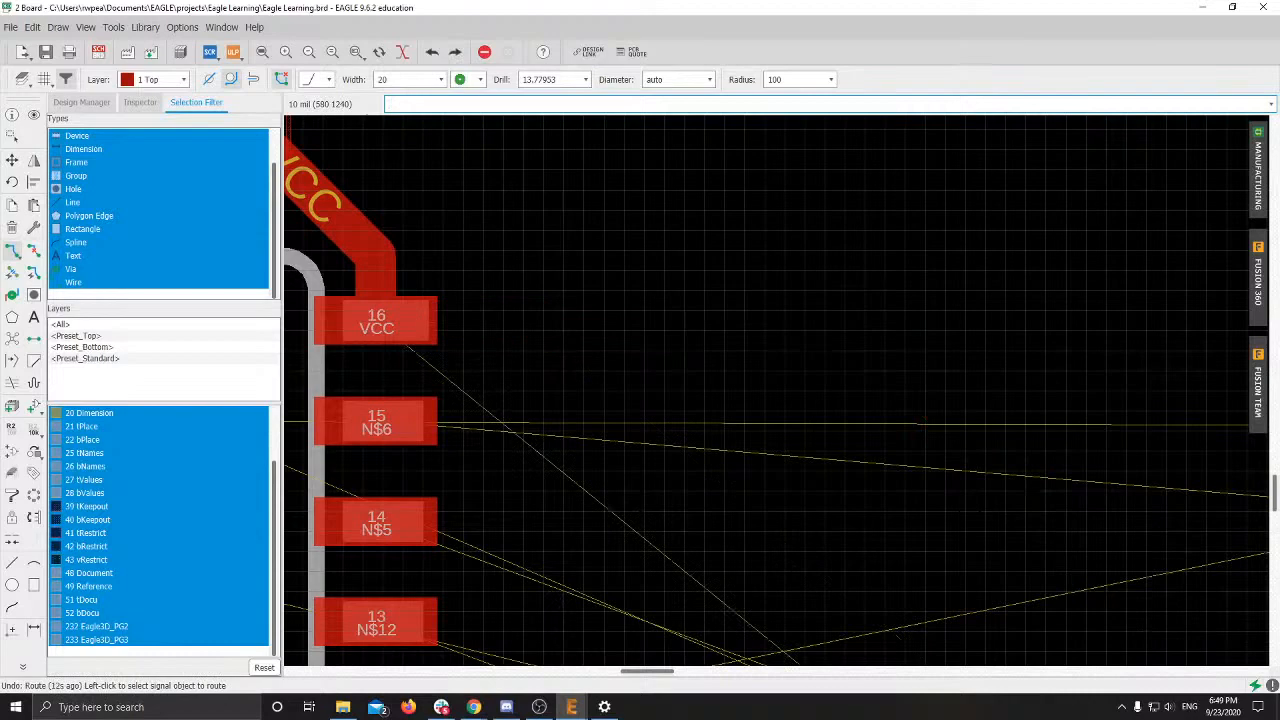
click(385, 320)
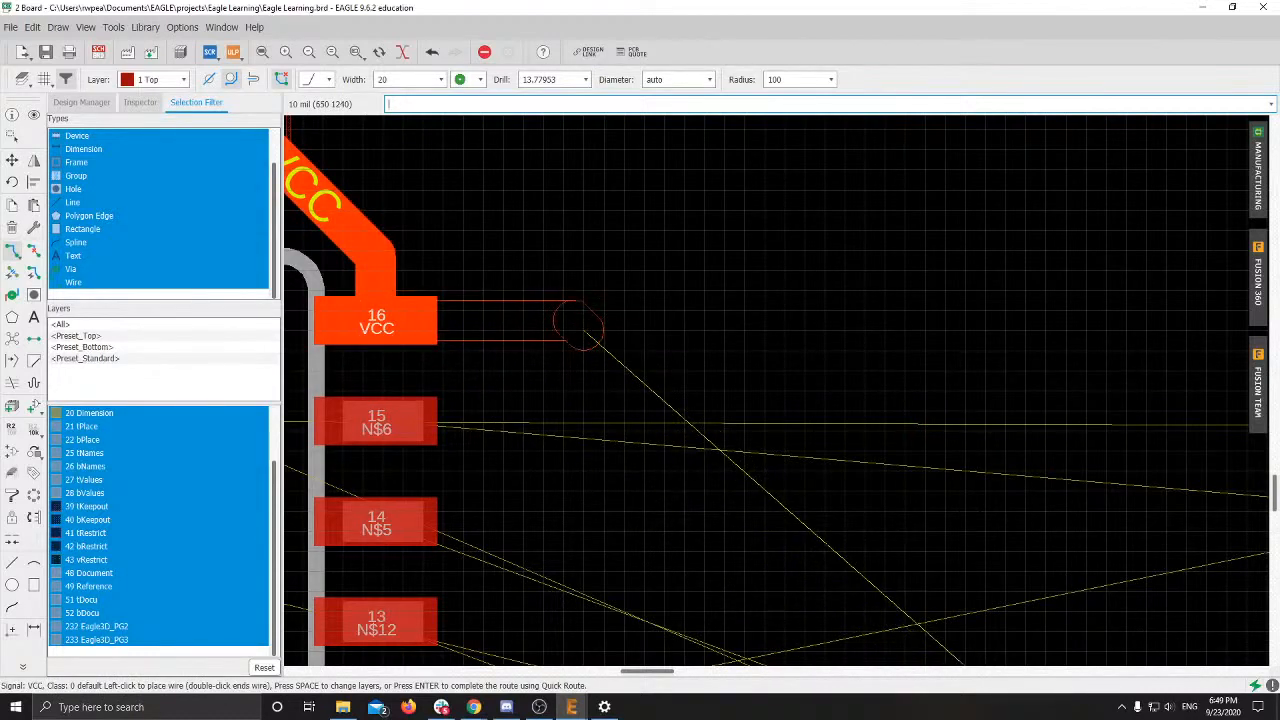
key(super)
key(Escape)
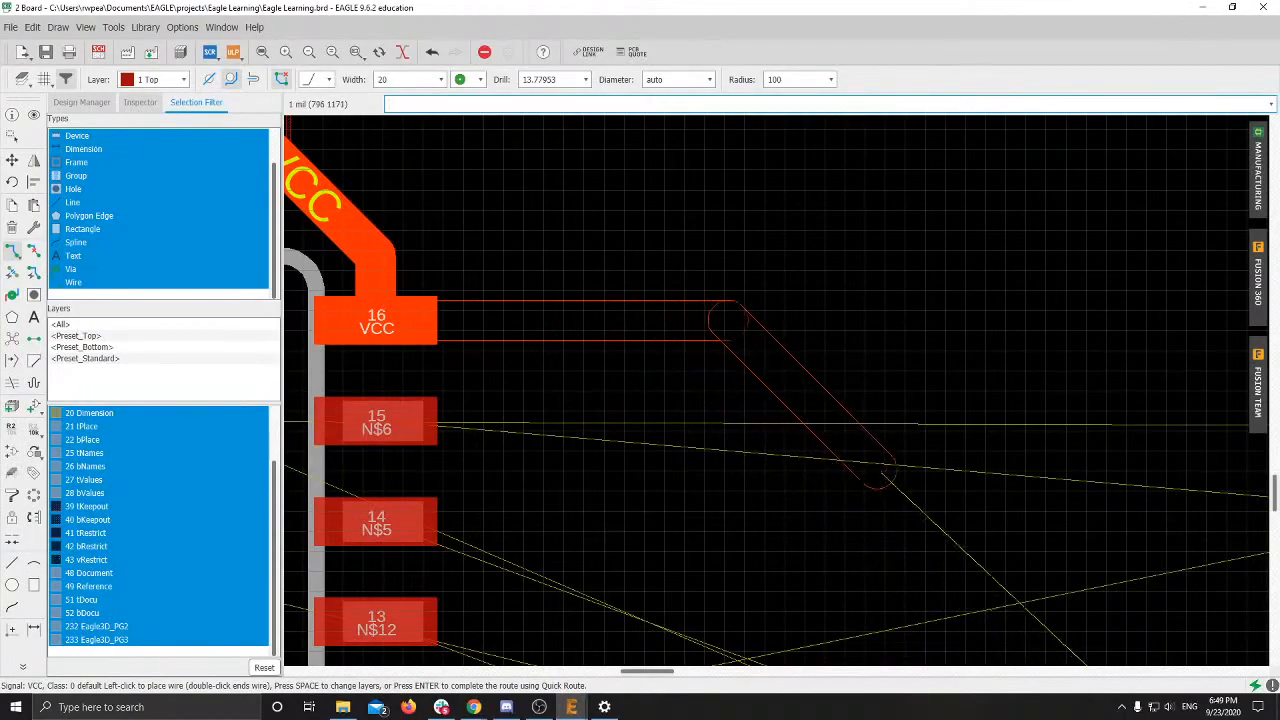
alt+middle_drag(886, 476, 636, 329)
alt+scroll(640, 331, down, 5)
alt+middle_drag(797, 424, 507, 167)
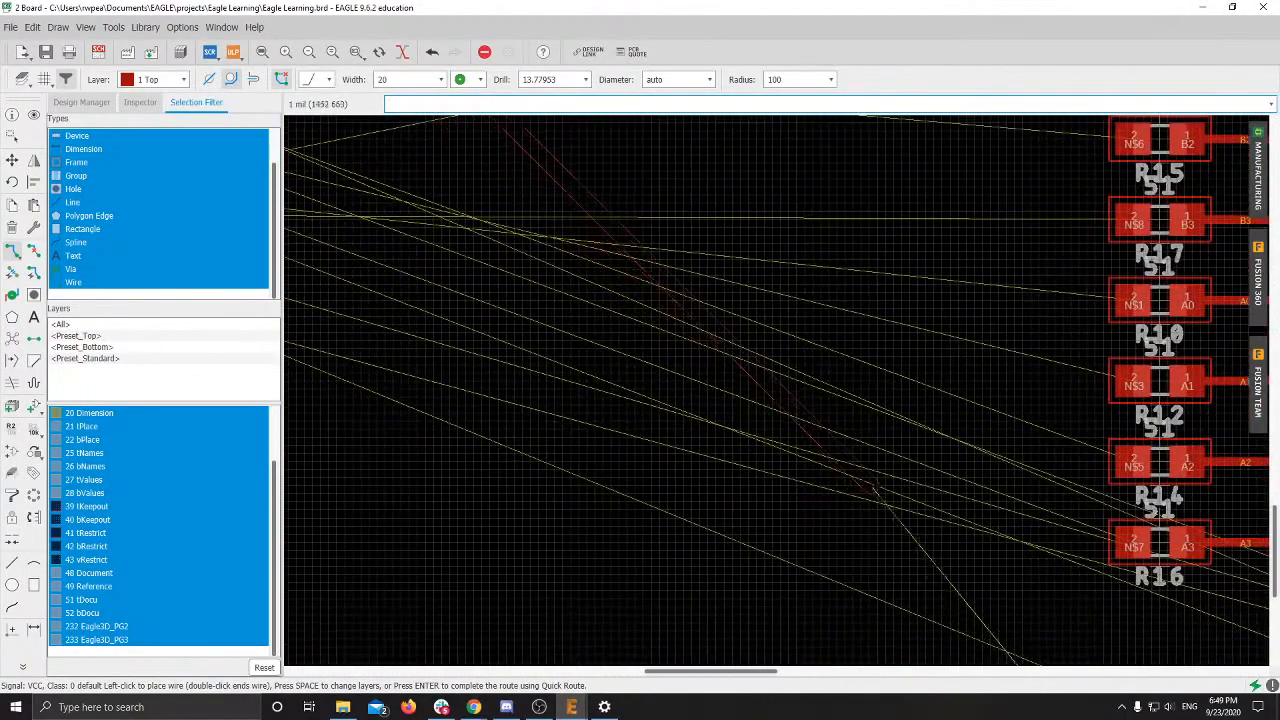
alt+middle_drag(868, 480, 620, 324)
alt+scroll(620, 324, down, 3)
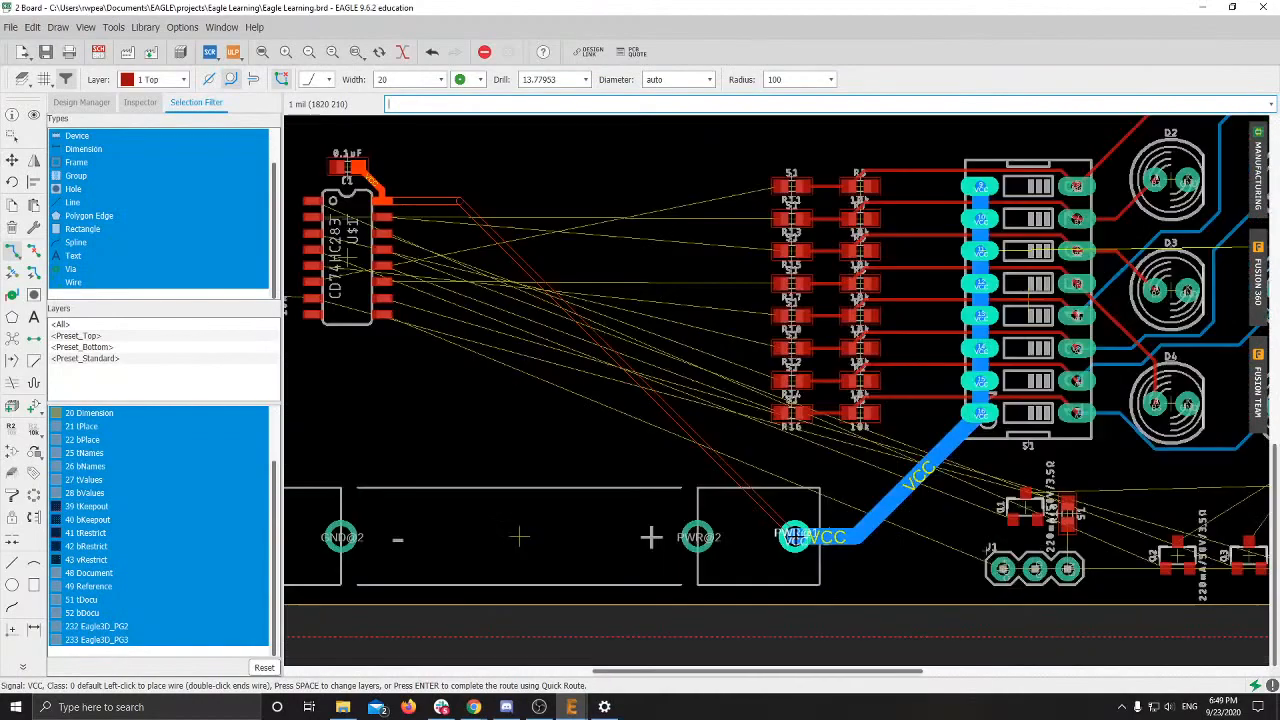
alt+scroll(793, 537, down, 2)
alt+click(795, 537)
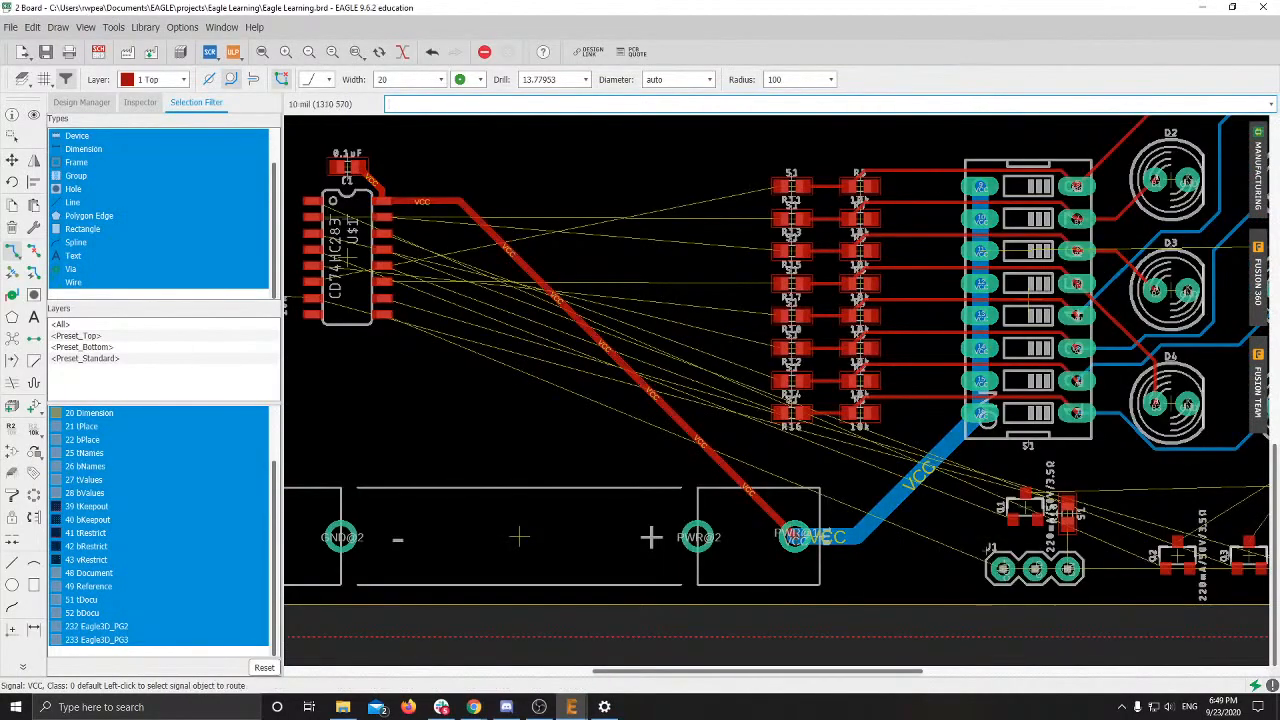
Step: Inspect where the new VCC trace leaves U$1 pin 16, and check the main and alternate grid sizes in the grid settings
middle_drag(398, 230, 644, 426)
scroll(644, 426, up, 3)
scroll(733, 392, up, 5)
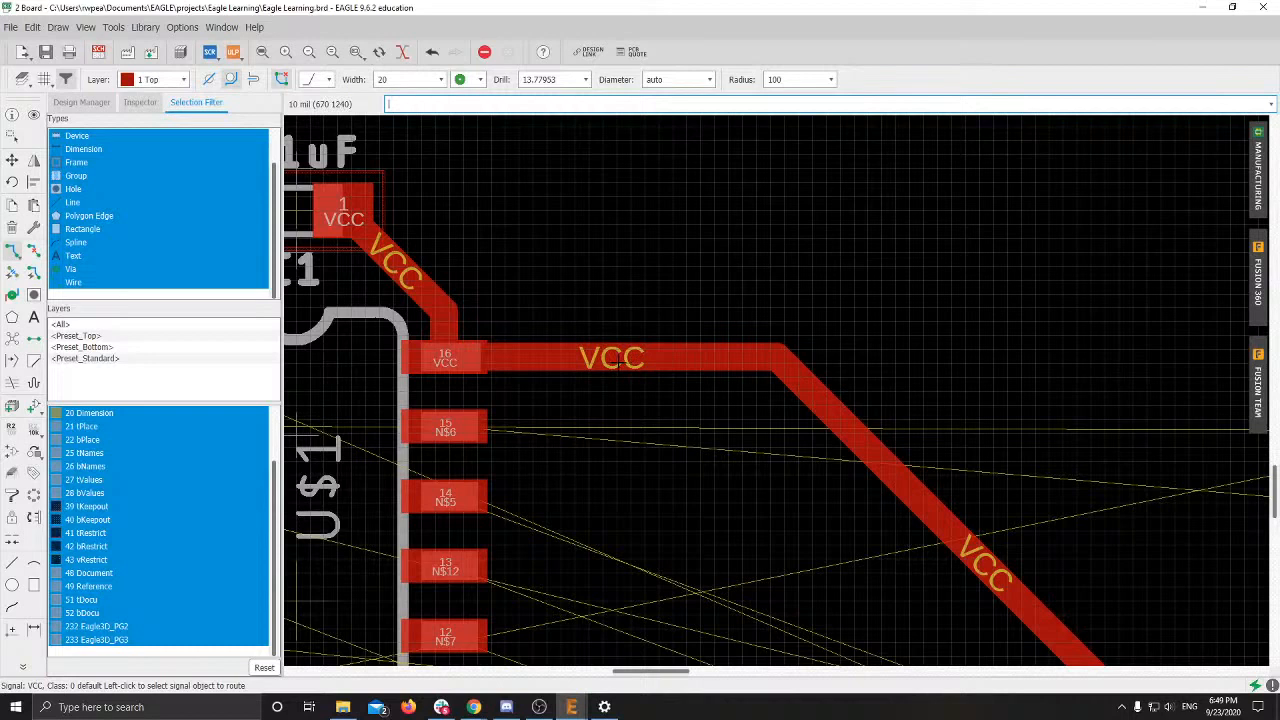
click(44, 80)
double_click(57, 125)
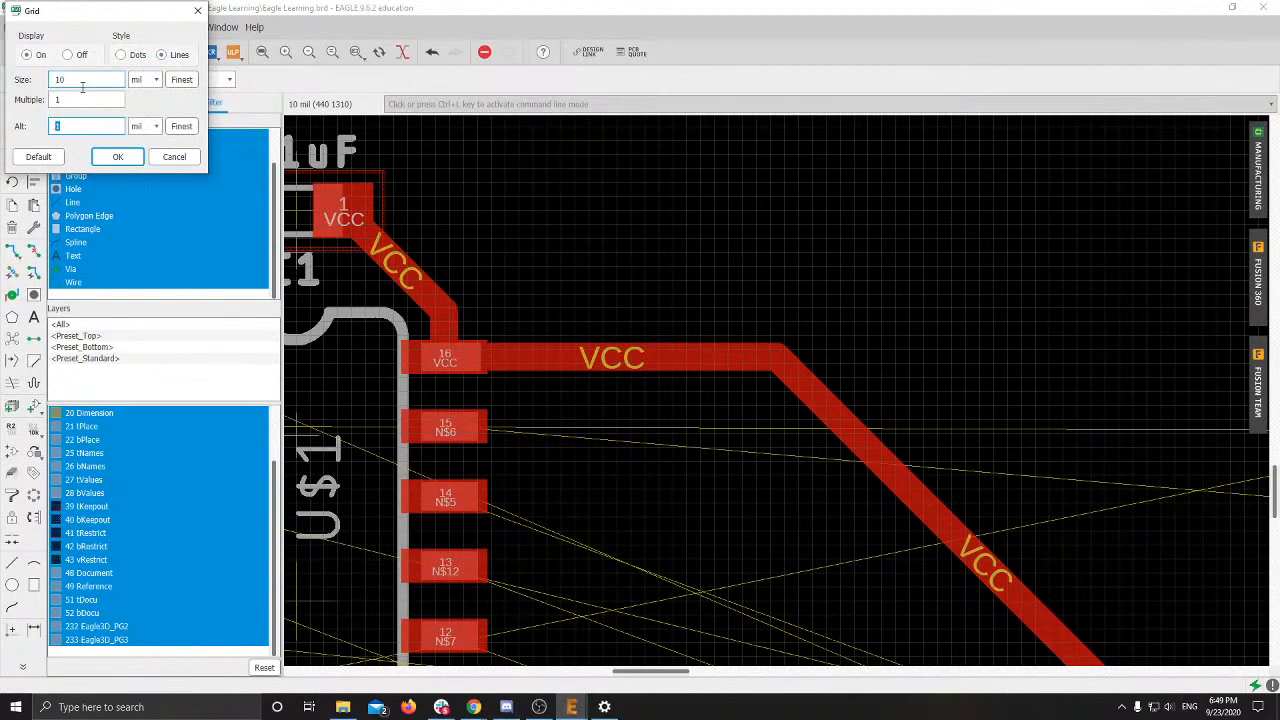
click(175, 158)
Step: Route N$9 at width 20 on the Top layer from U$1 pin 7 to pin 2 of resistor R9
scroll(760, 280, down, 5)
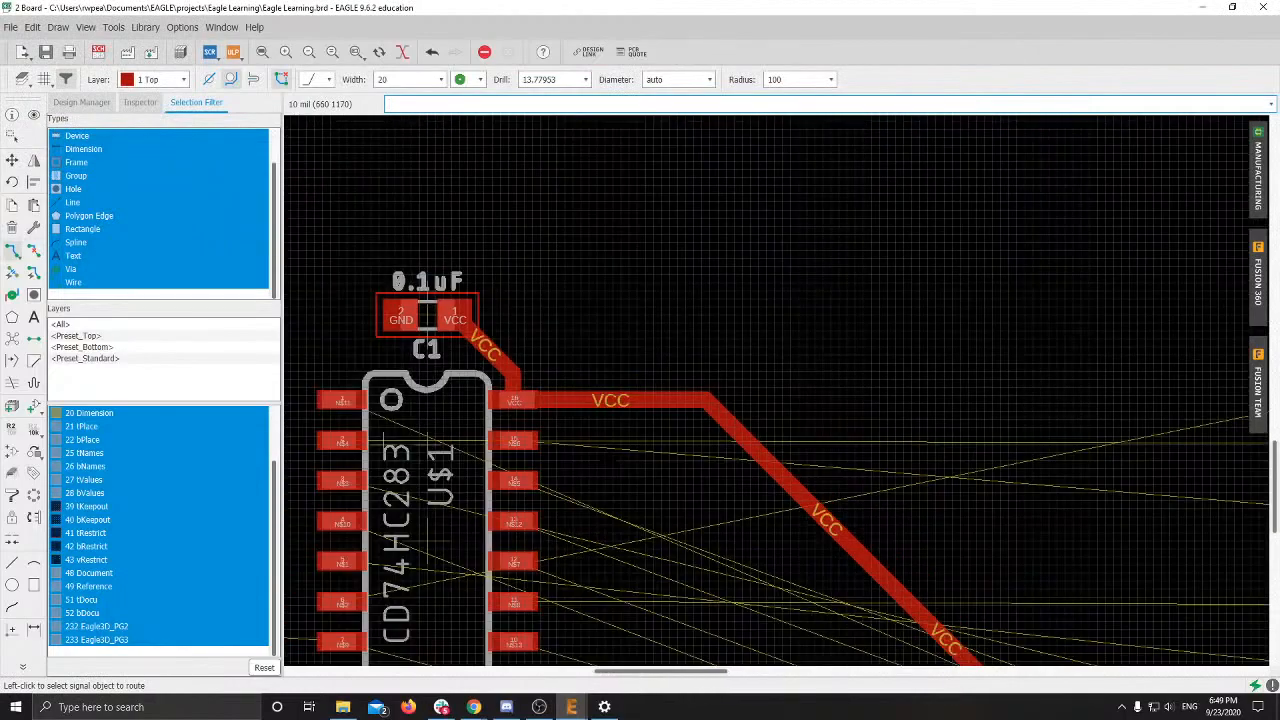
scroll(640, 400, up, 4)
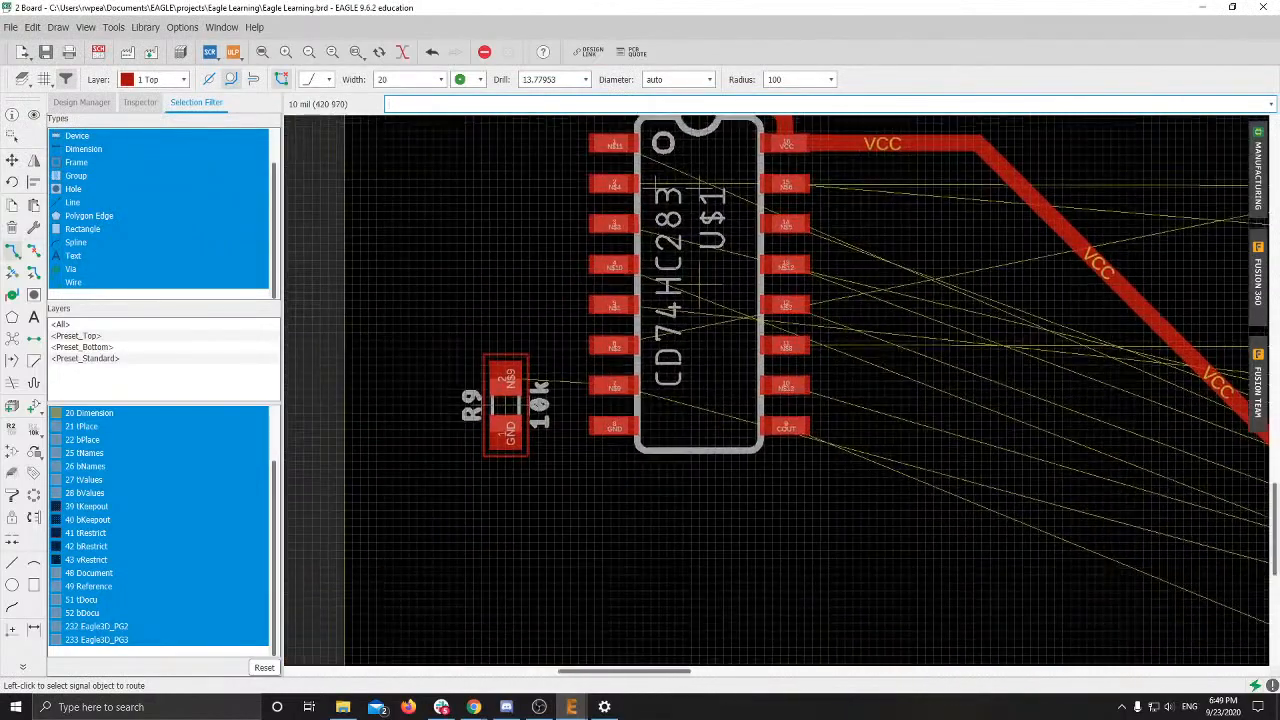
click(583, 400)
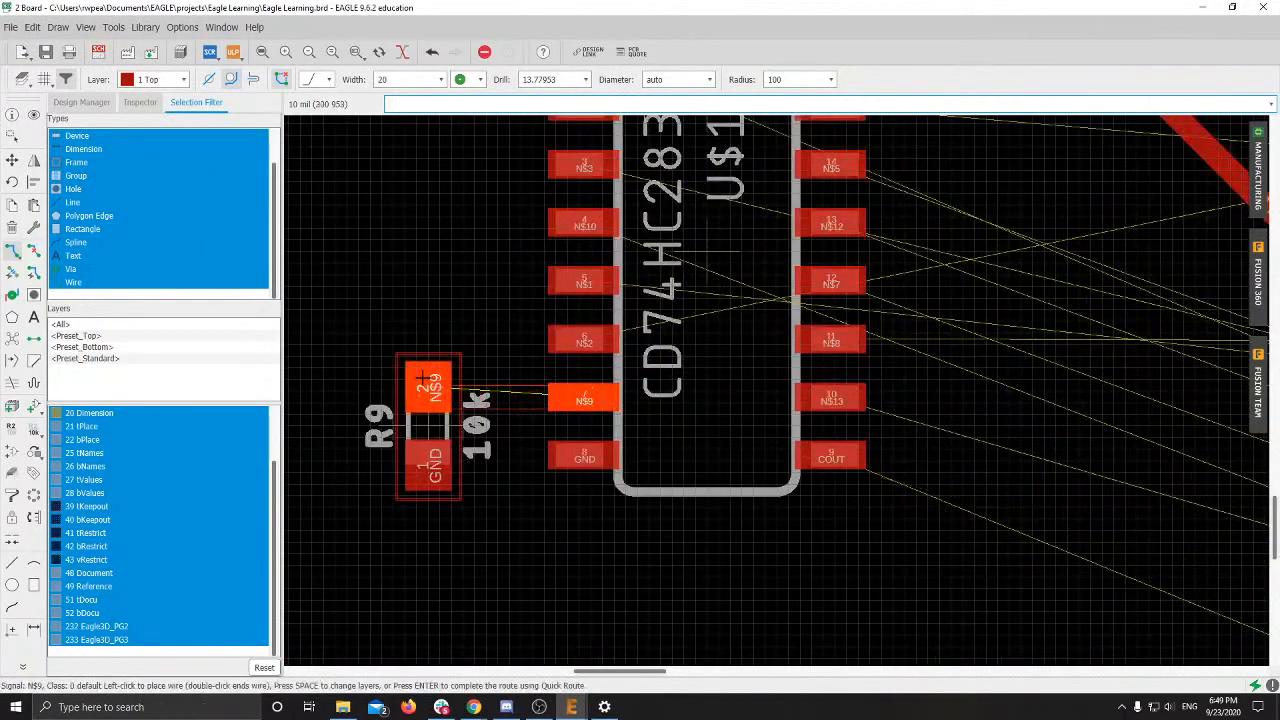
click(428, 386)
Step: Follow the unrouted connections near U$1 pin 15 across the VCC trace to resistors R11, R13, R15 and R17
middle_drag(600, 392, 530, 492)
scroll(552, 468, down, 3)
middle_drag(654, 385, 524, 357)
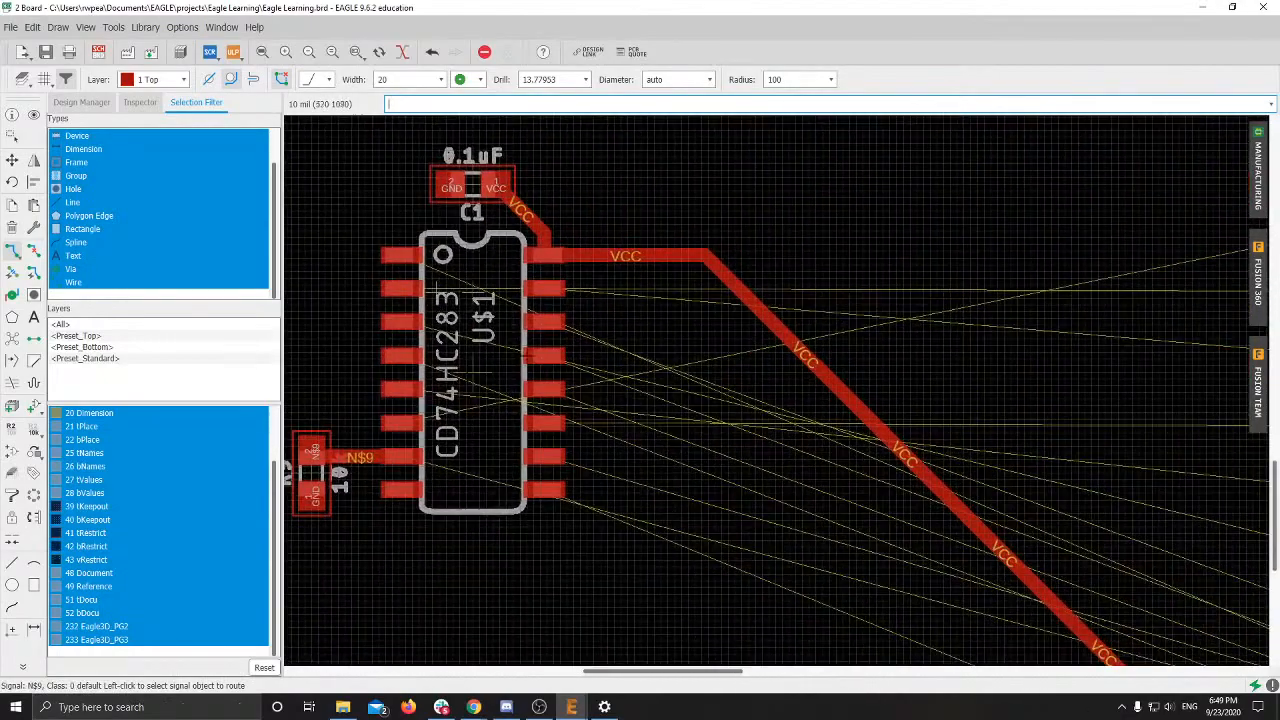
scroll(575, 315, up, 4)
middle_drag(638, 272, 530, 292)
middle_drag(388, 288, 370, 296)
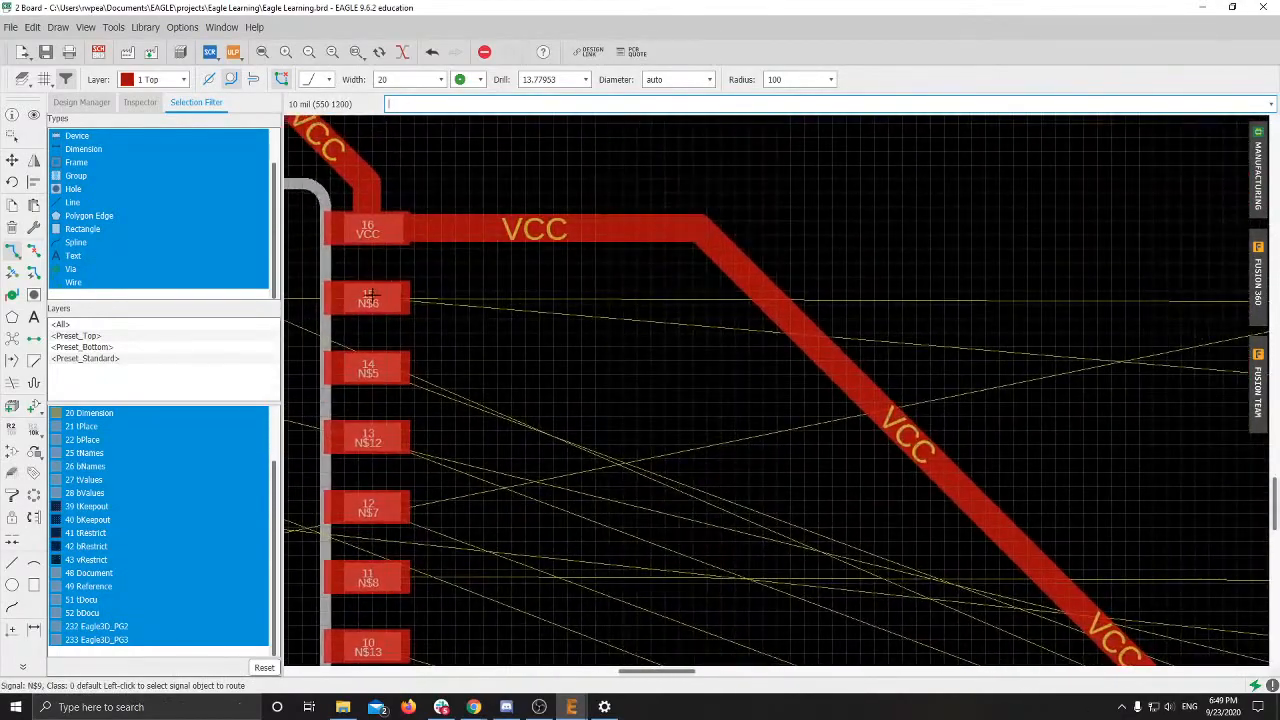
scroll(750, 344, down, 4)
middle_drag(603, 336, 406, 369)
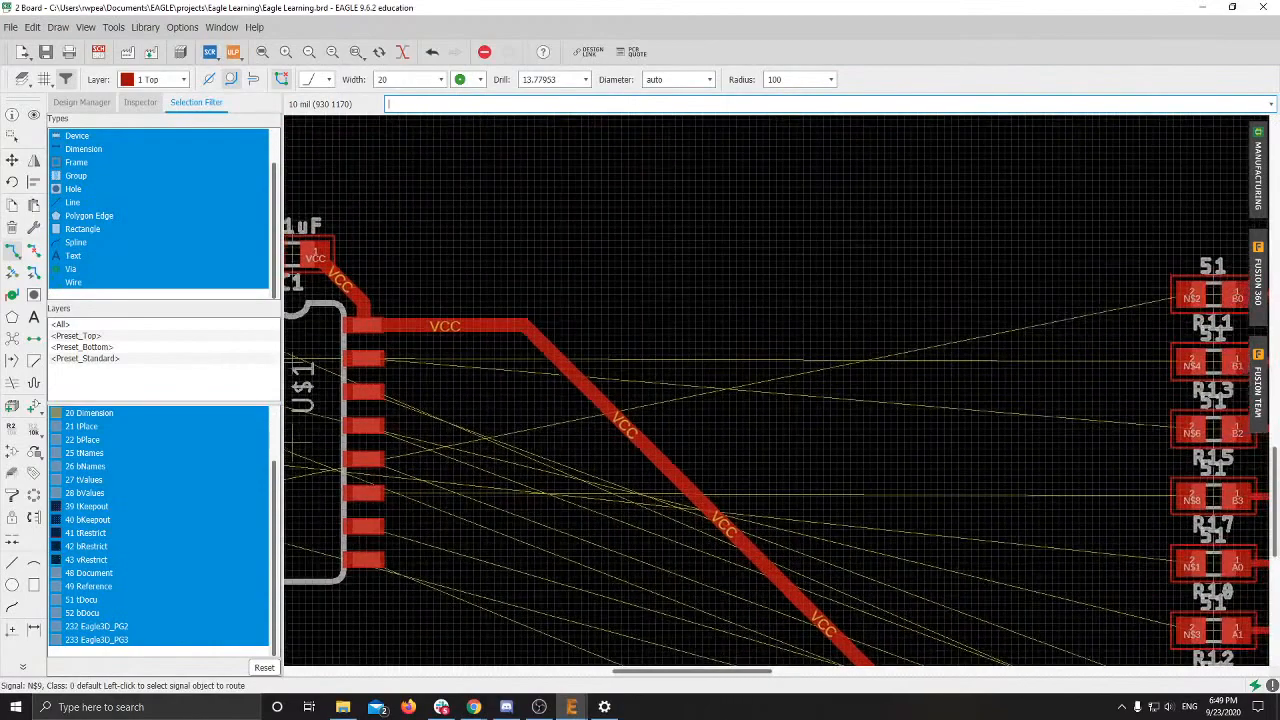
scroll(406, 369, up, 4)
scroll(326, 345, up, 3)
scroll(325, 341, up, 1)
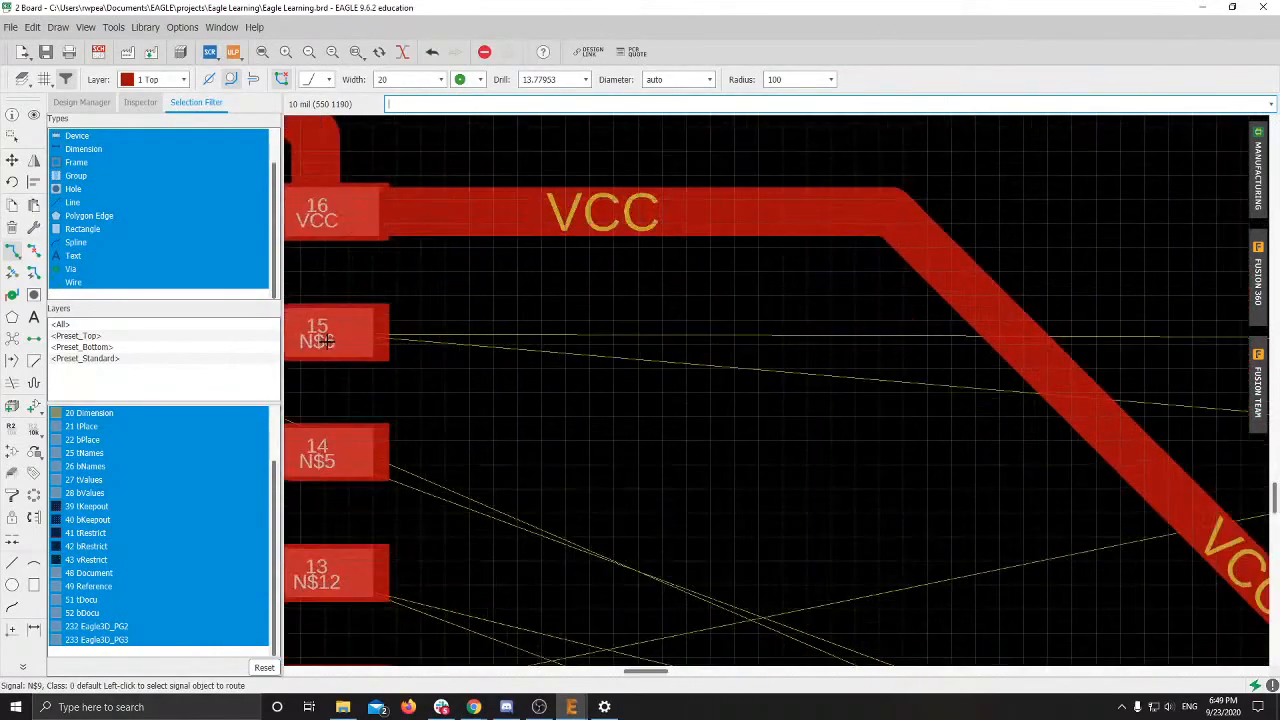
scroll(666, 341, down, 4)
middle_drag(890, 352, 364, 345)
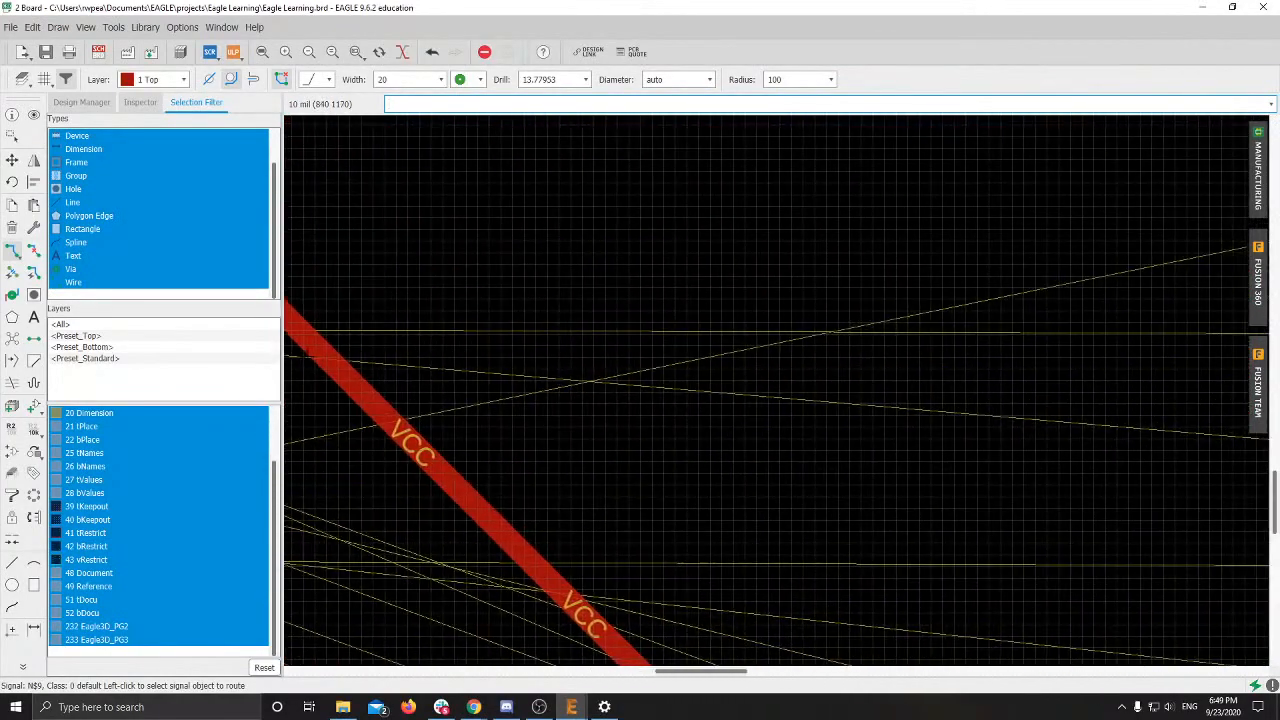
middle_drag(864, 380, 388, 372)
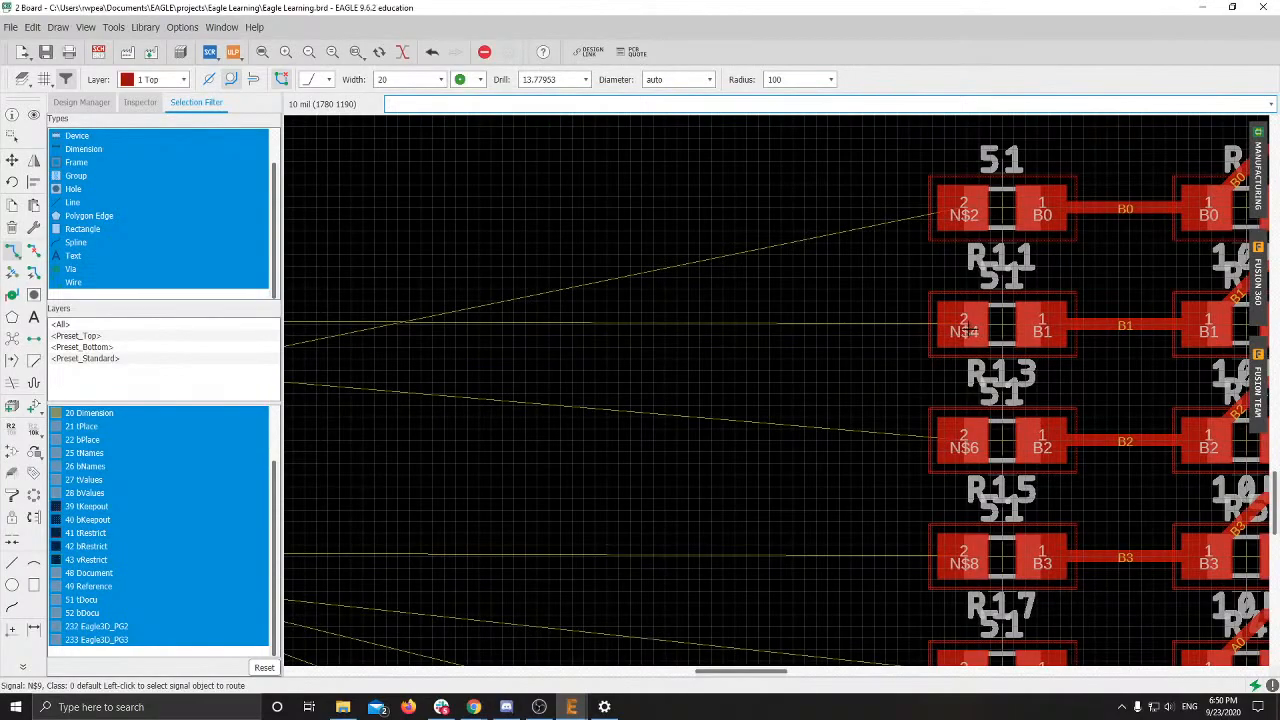
middle_drag(962, 332, 740, 340)
scroll(742, 345, up, 6)
scroll(742, 345, down, 8)
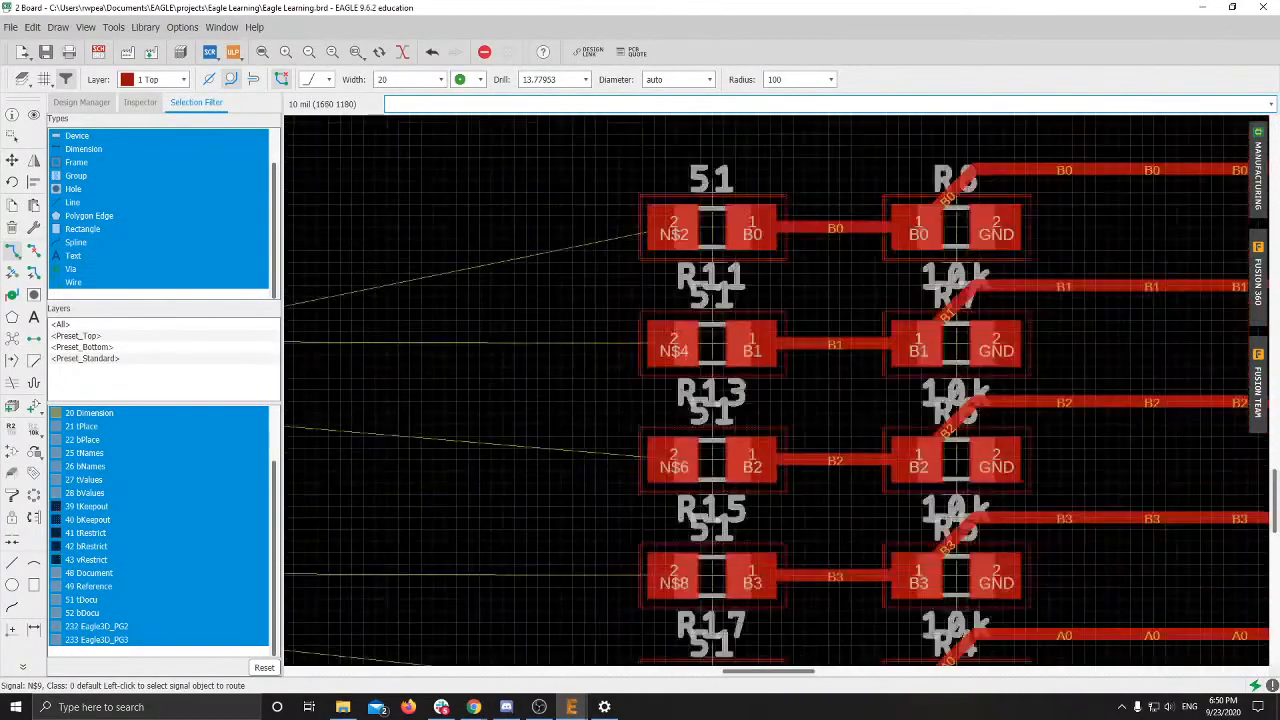
Step: Trace the N$4 airwire between resistor R13 and U$1 pin 2 and examine where it crosses the VCC trace
middle_drag(480, 350, 1050, 345)
middle_drag(652, 372, 1045, 384)
scroll(533, 342, up, 4)
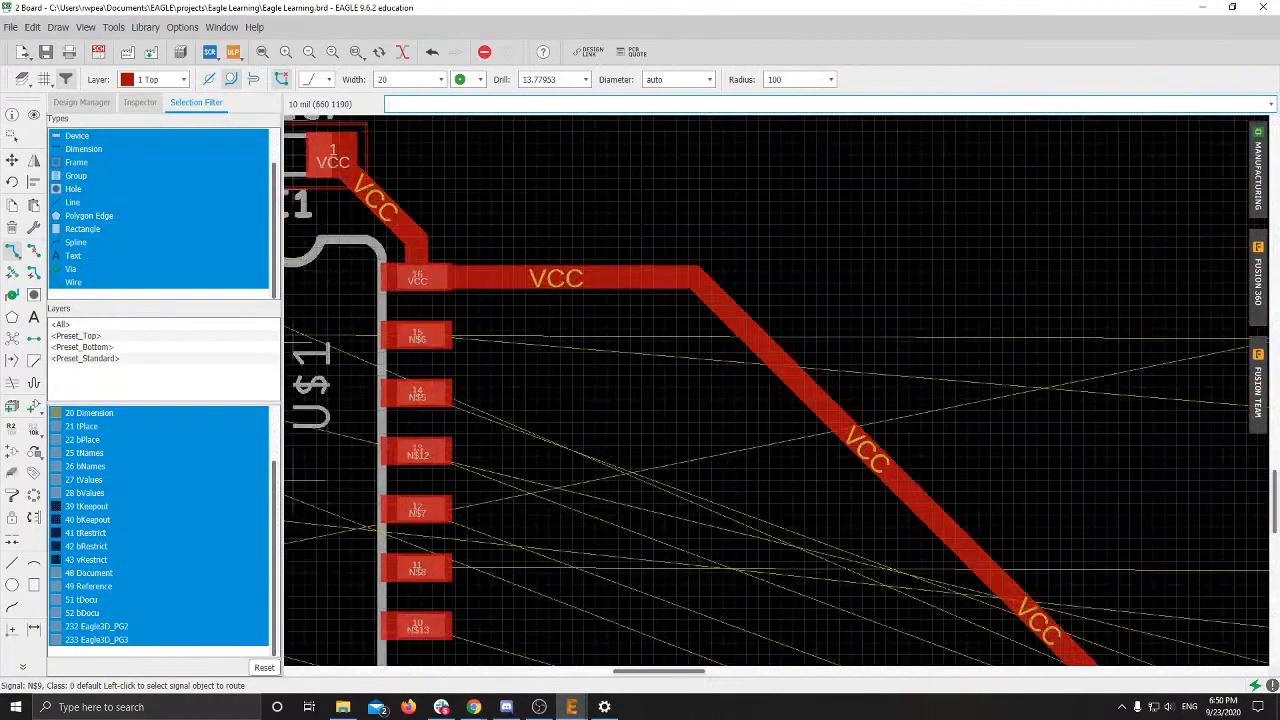
scroll(533, 342, down, 3)
middle_drag(533, 342, 1006, 347)
scroll(788, 346, up, 2)
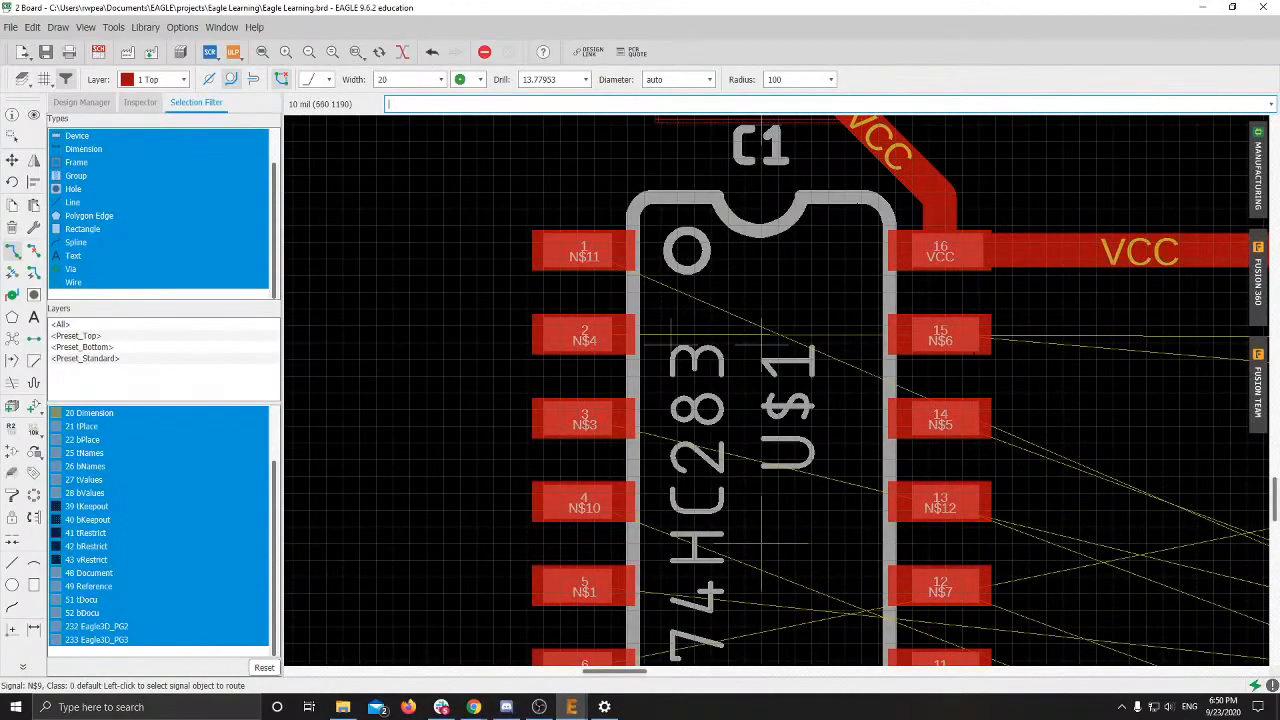
scroll(485, 348, down, 2)
middle_drag(613, 375, 327, 360)
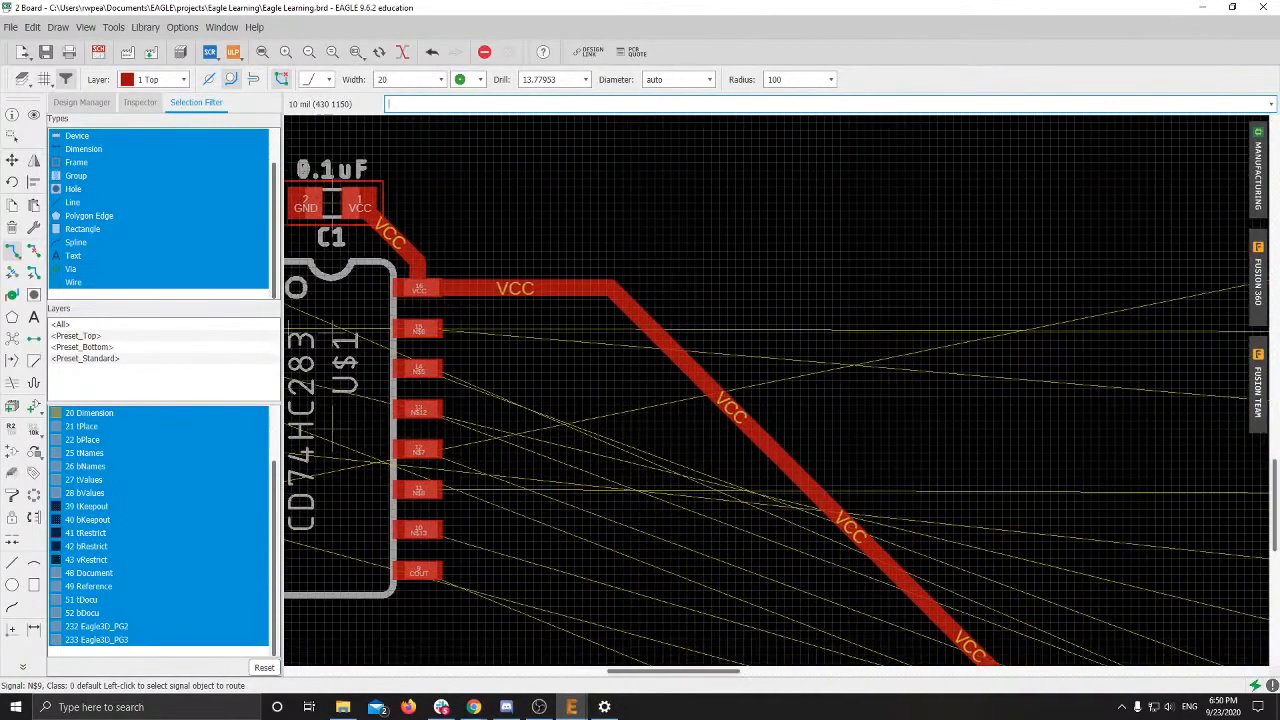
middle_drag(1068, 339, 666, 369)
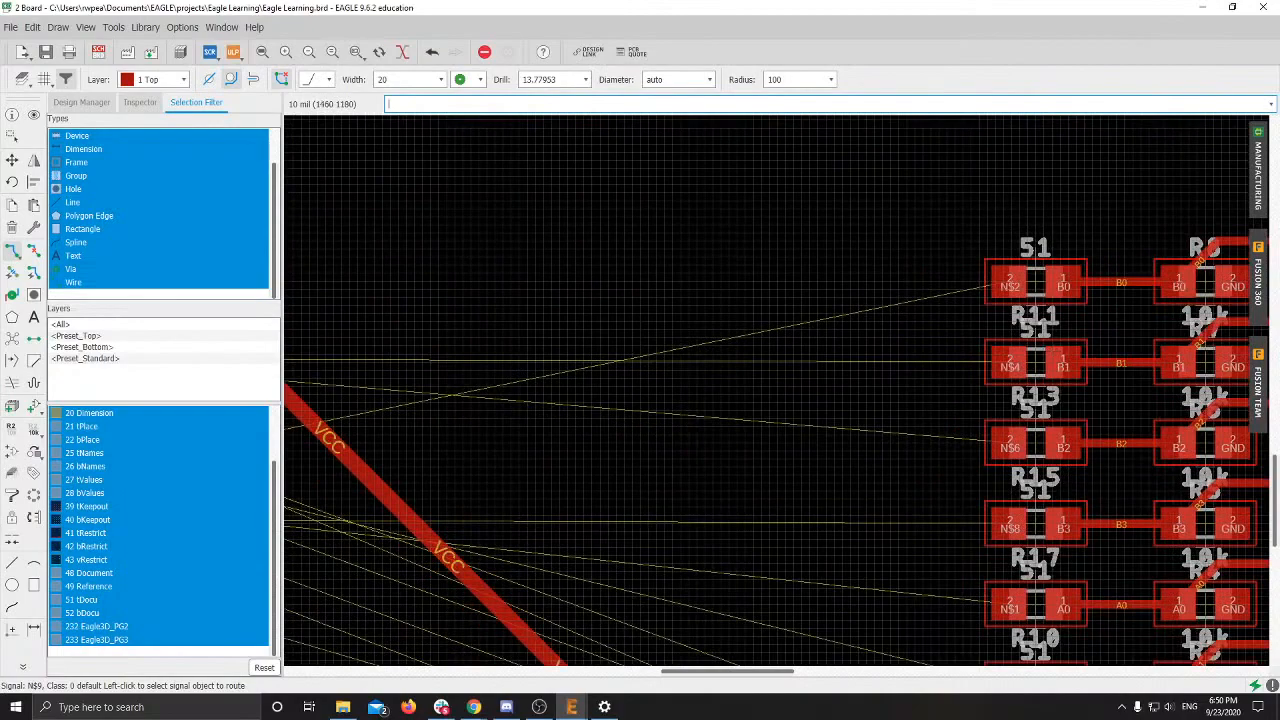
middle_drag(513, 370, 887, 365)
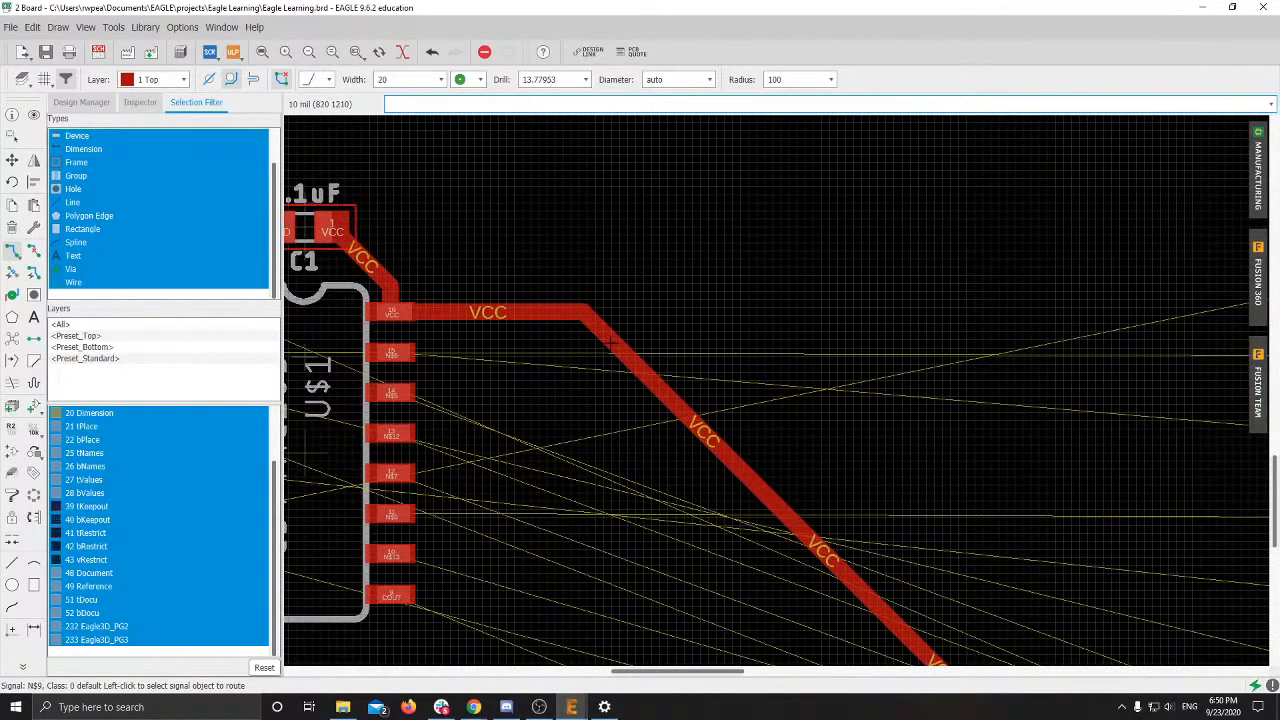
scroll(613, 345, down, 2)
middle_drag(526, 377, 784, 397)
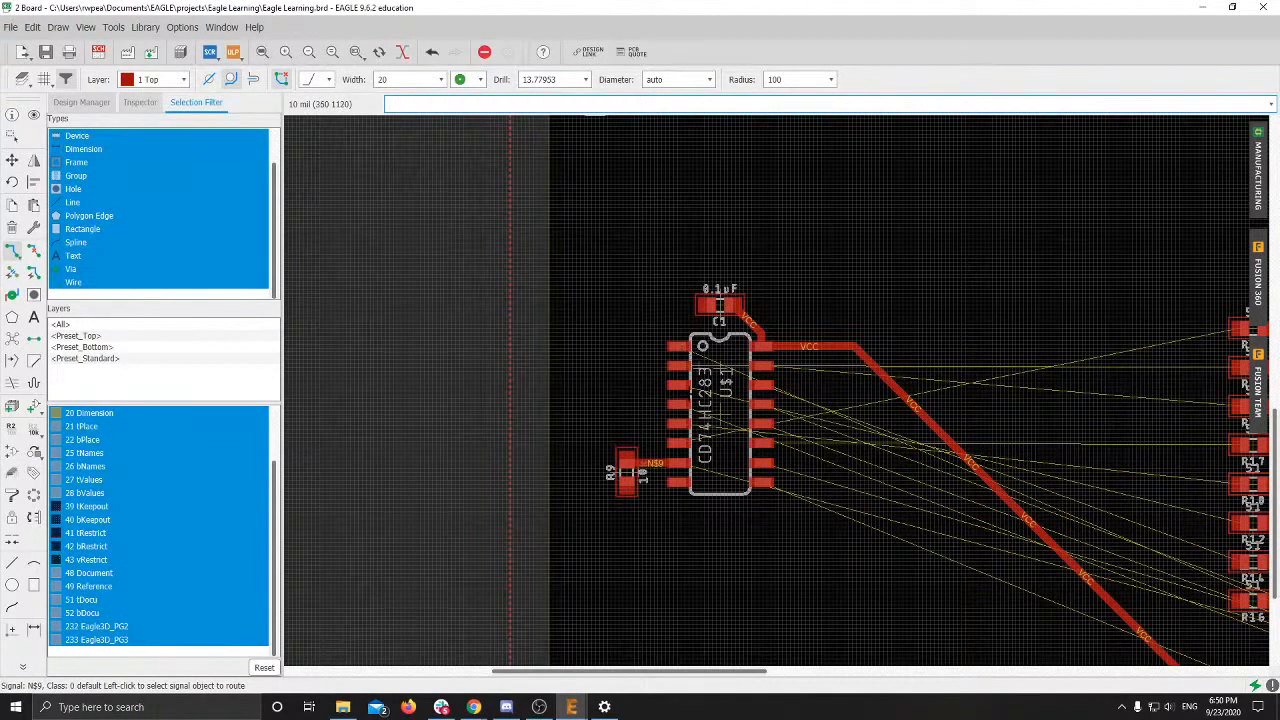
Step: Try routing N$4 at width 20 from U$1 pin 2 to a via under the chip, switching to the Bottom layer
scroll(690, 393, up, 3)
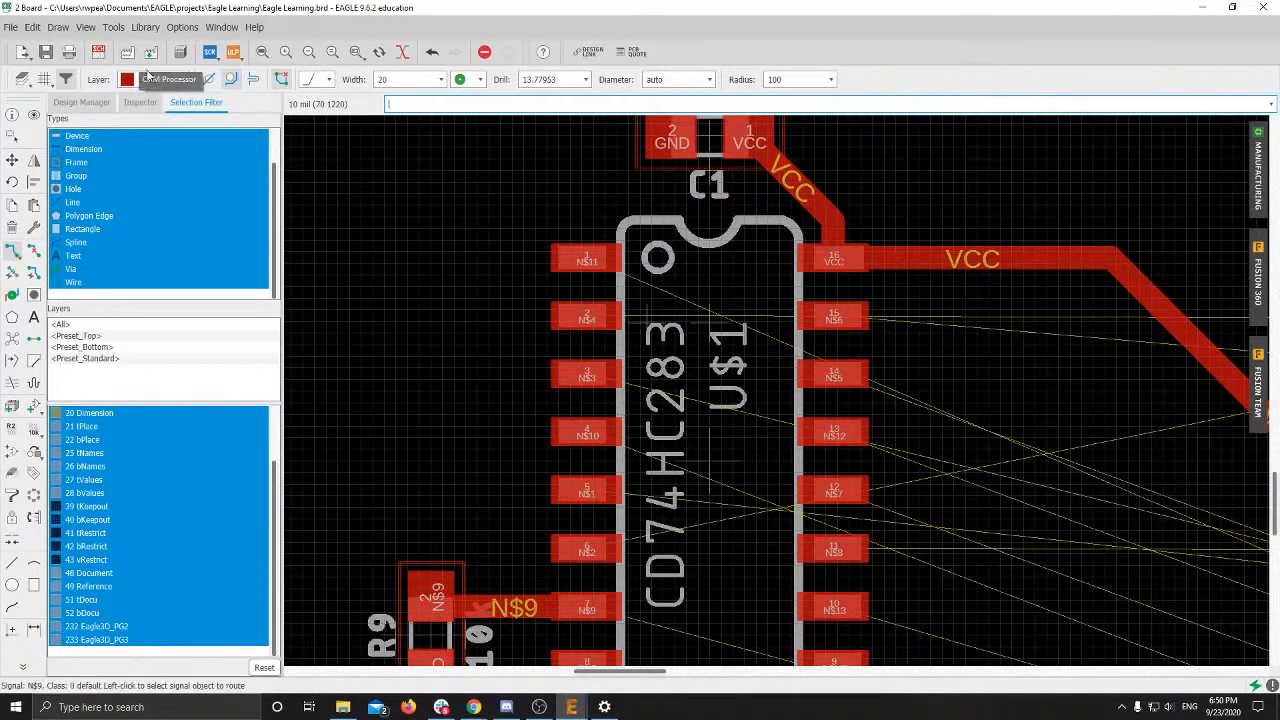
click(586, 316)
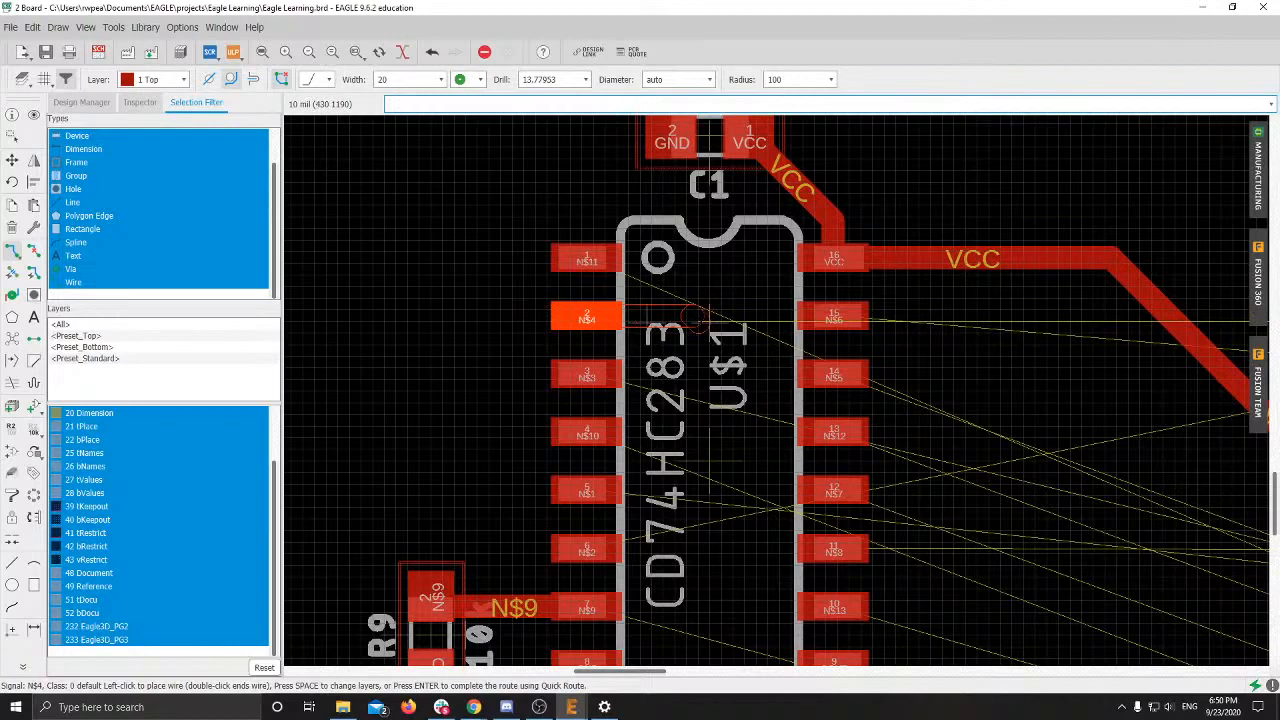
click(698, 320)
scroll(698, 321, up, 3)
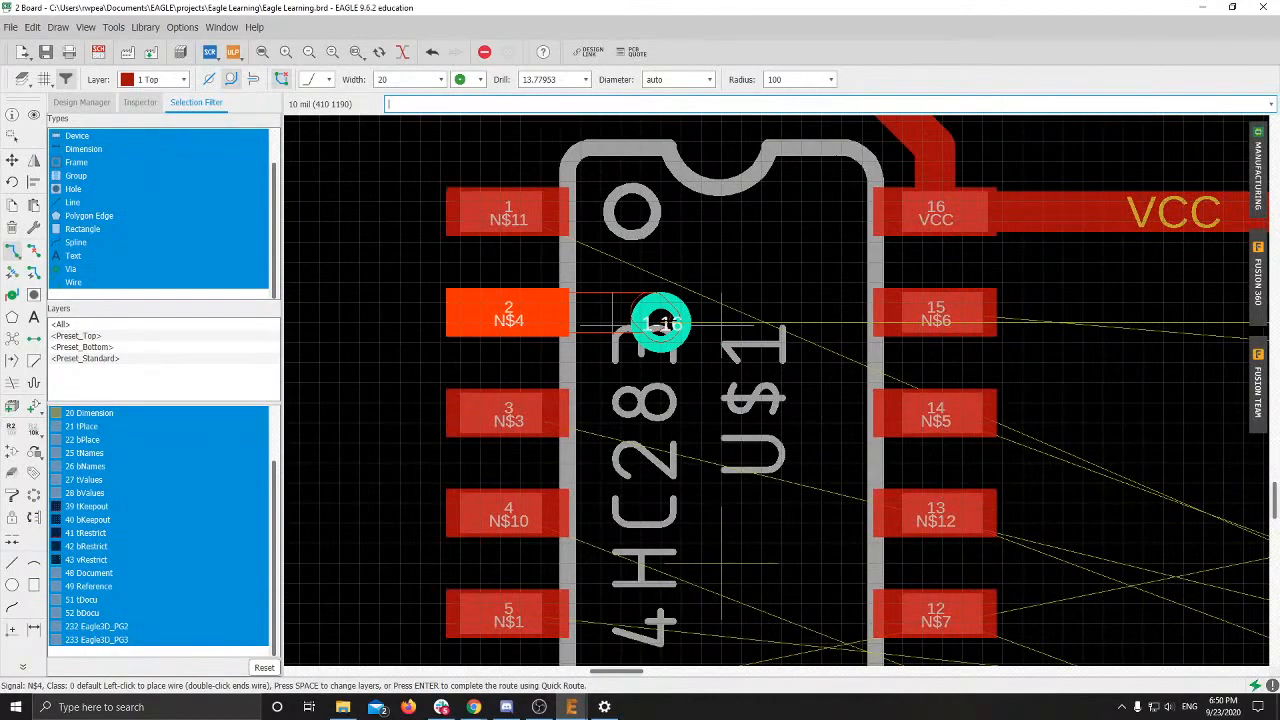
key(space)
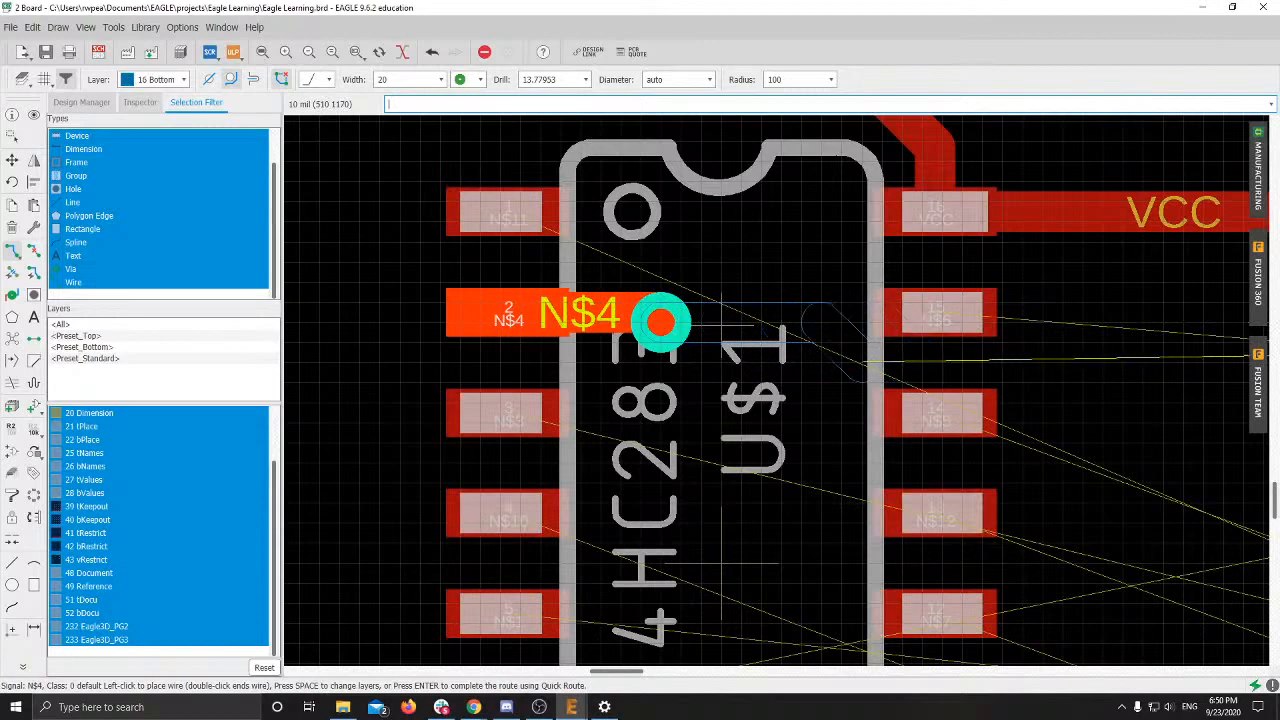
key(ctrl+z)
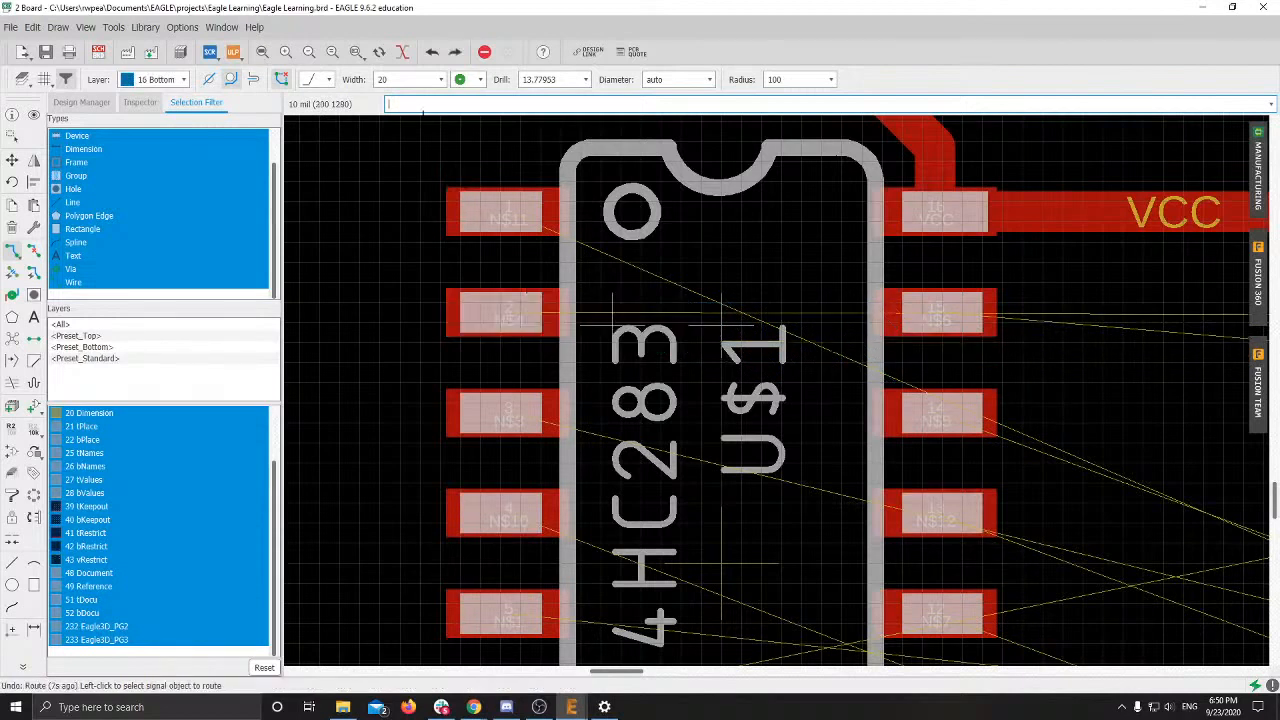
Step: Set the trace width to 10 and route N$4 from U$1 pin 2 to a via under the chip, switching to the Bottom layer
double_click(423, 80)
text(10)
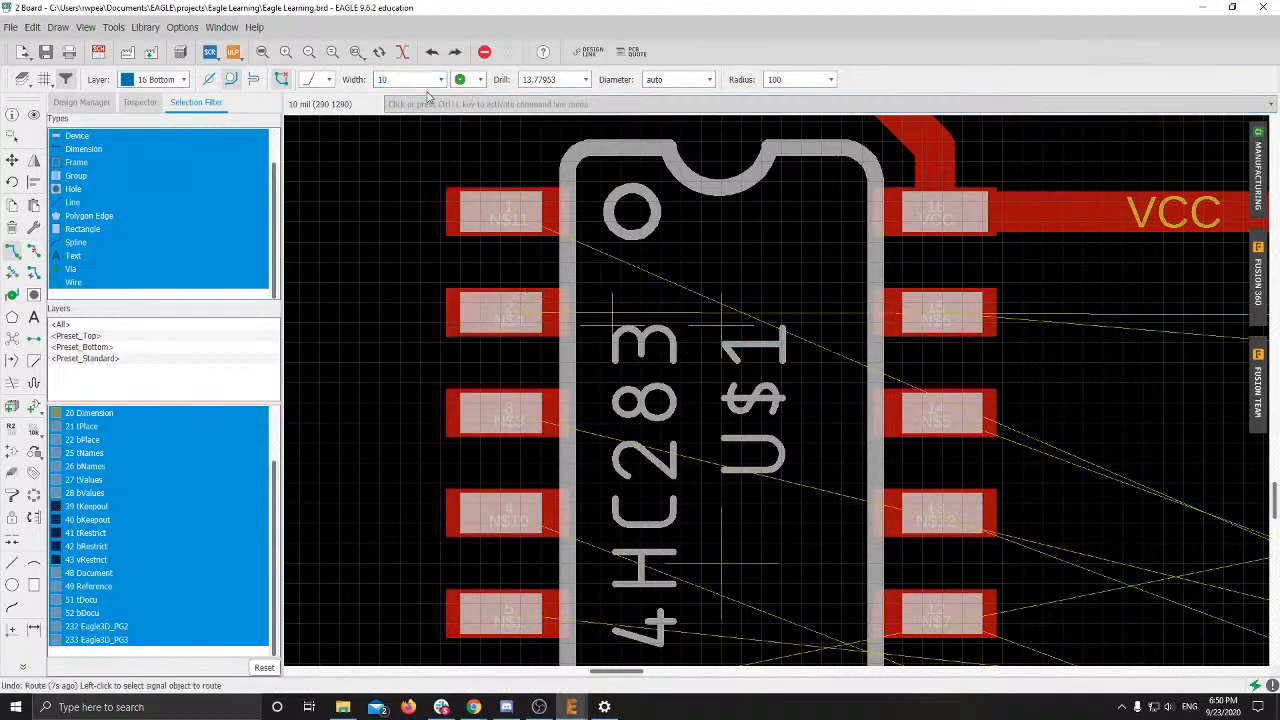
click(508, 315)
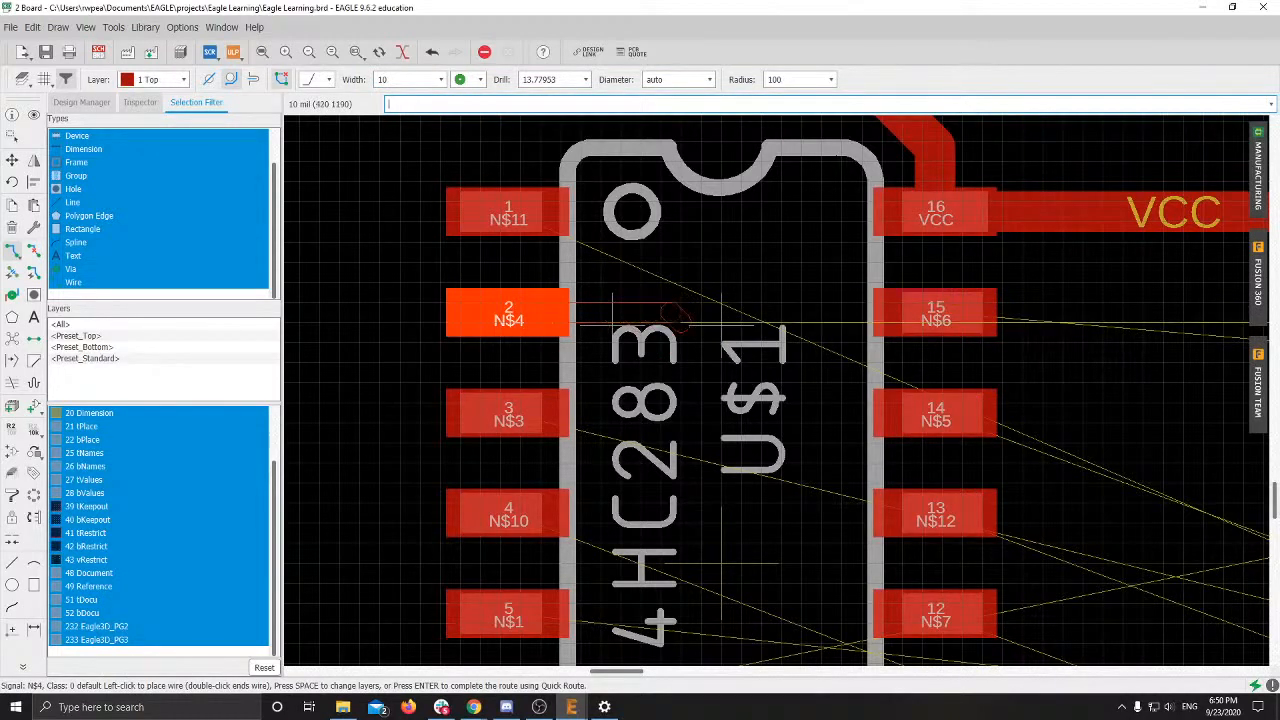
key(space)
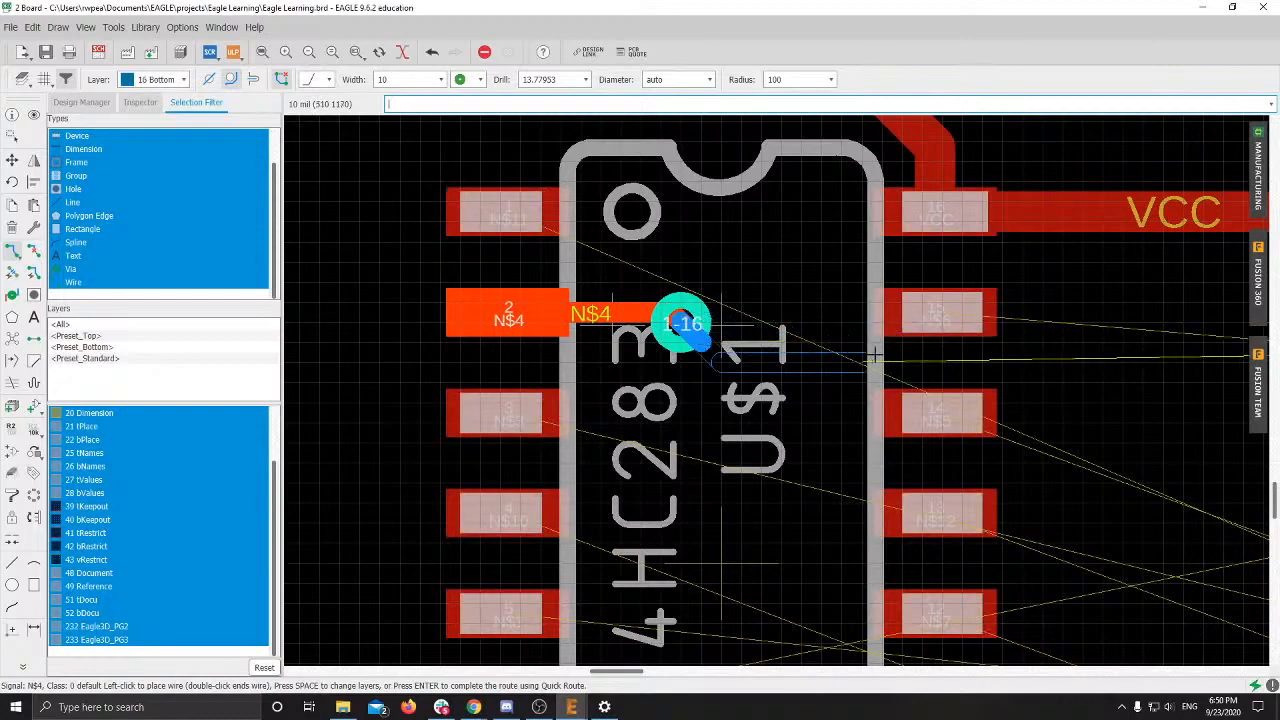
Step: Route N$4 on the Bottom layer under the VCC trace to a via just beyond it, and finish on Top at resistor R13
scroll(1042, 364, down, 3)
middle_drag(1043, 365, 475, 369)
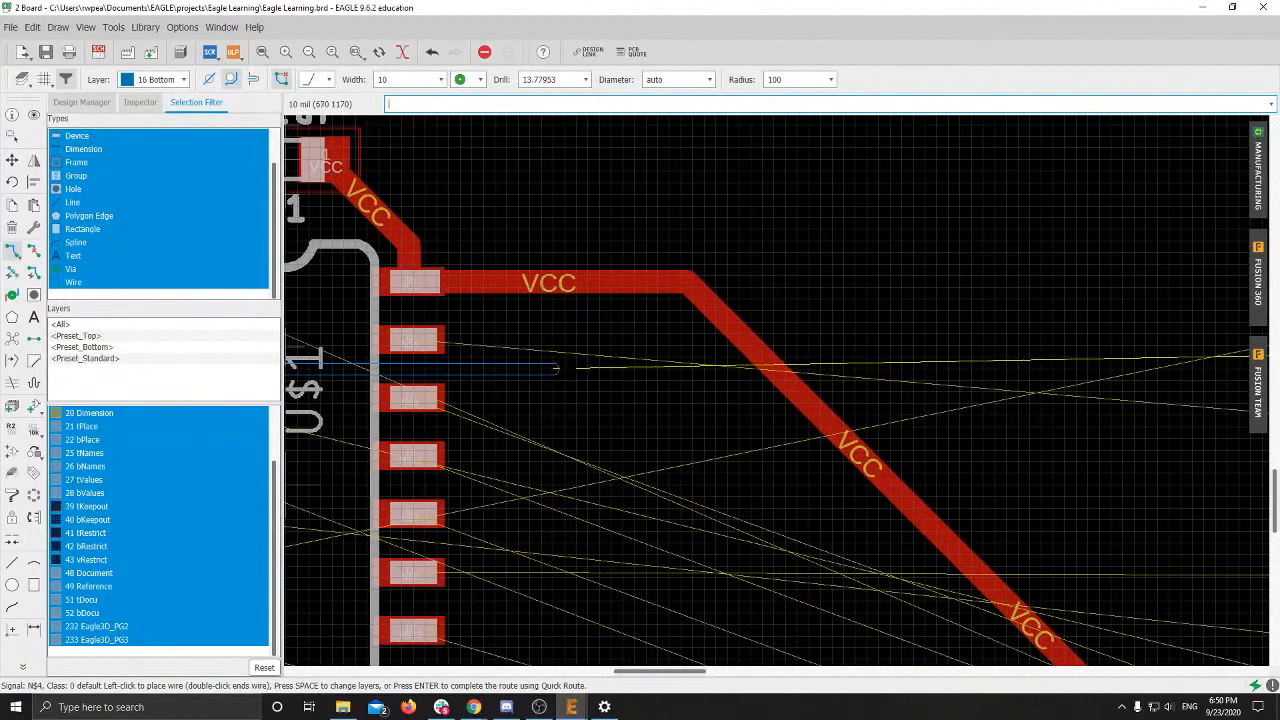
click(742, 369)
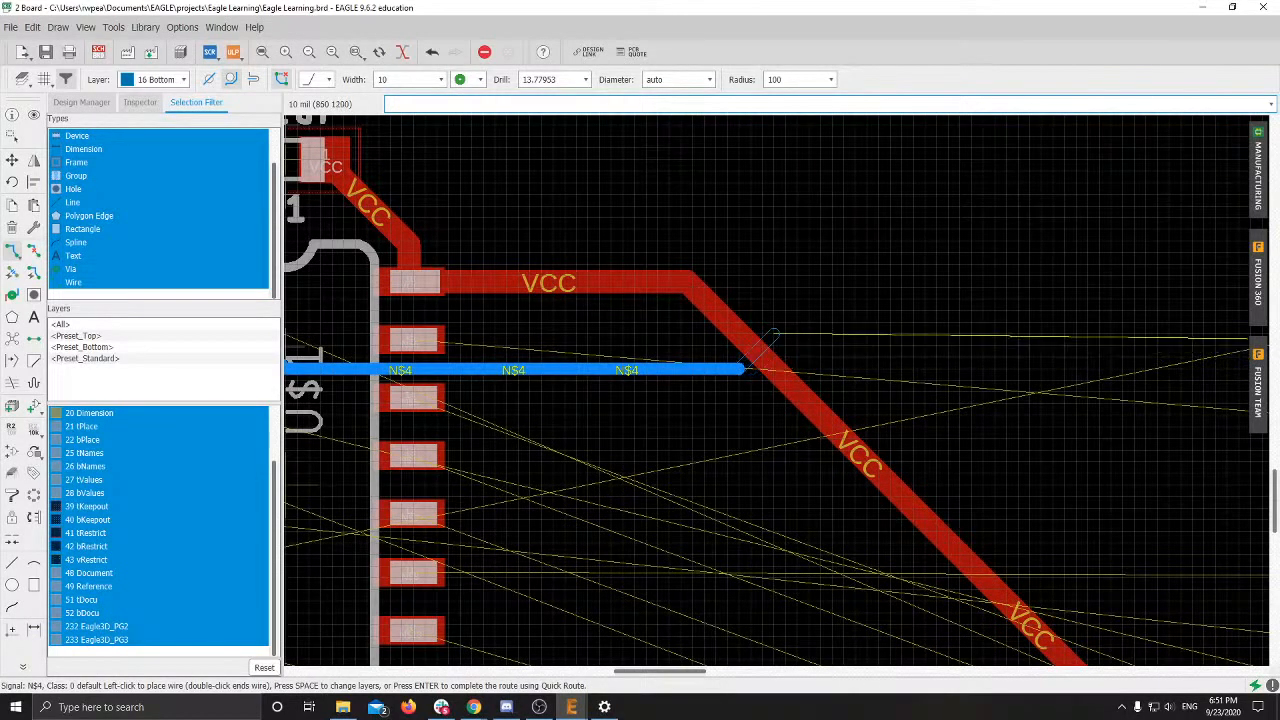
shift+scroll(735, 338, right, 5)
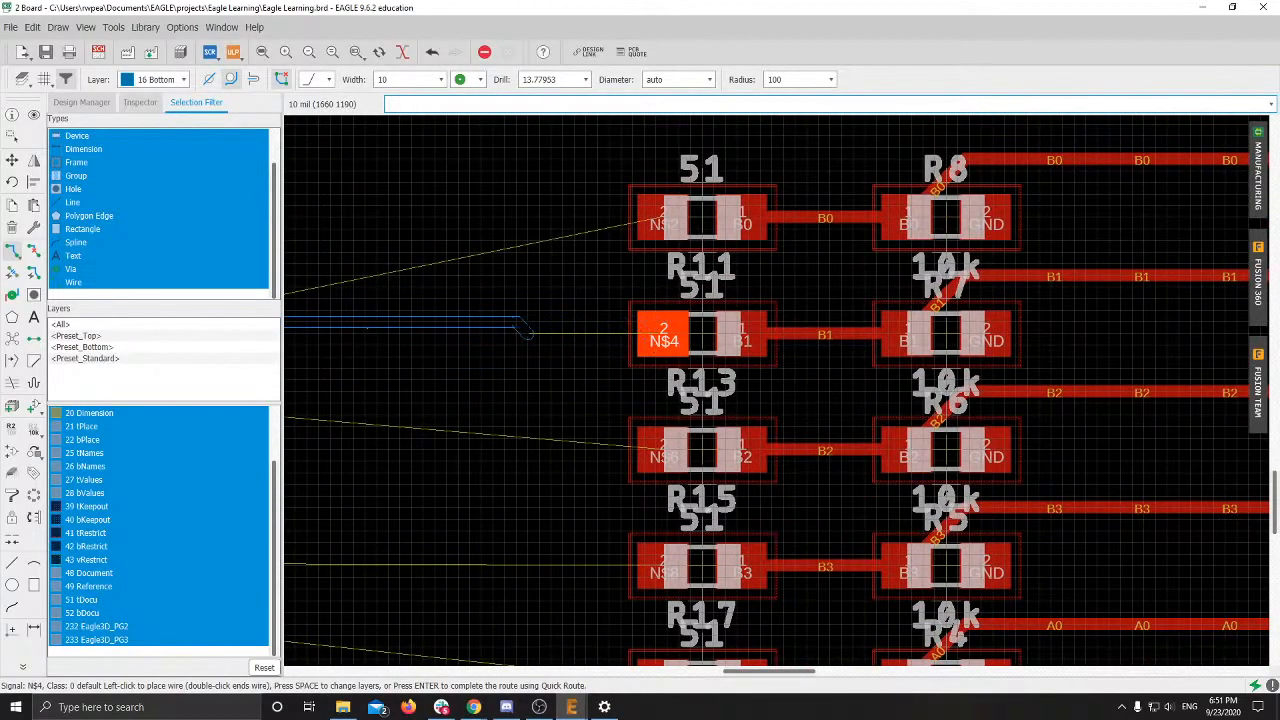
scroll(523, 332, down, 5)
shift+scroll(520, 345, left, 3)
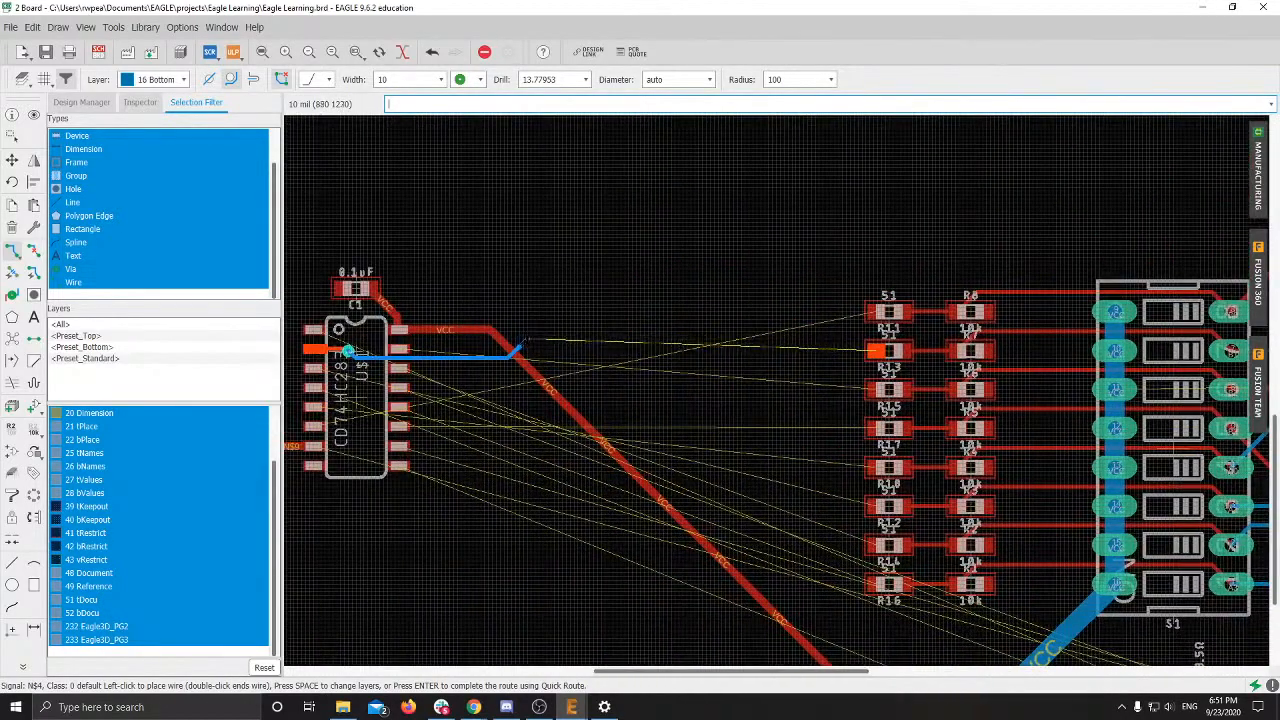
scroll(520, 345, up, 4)
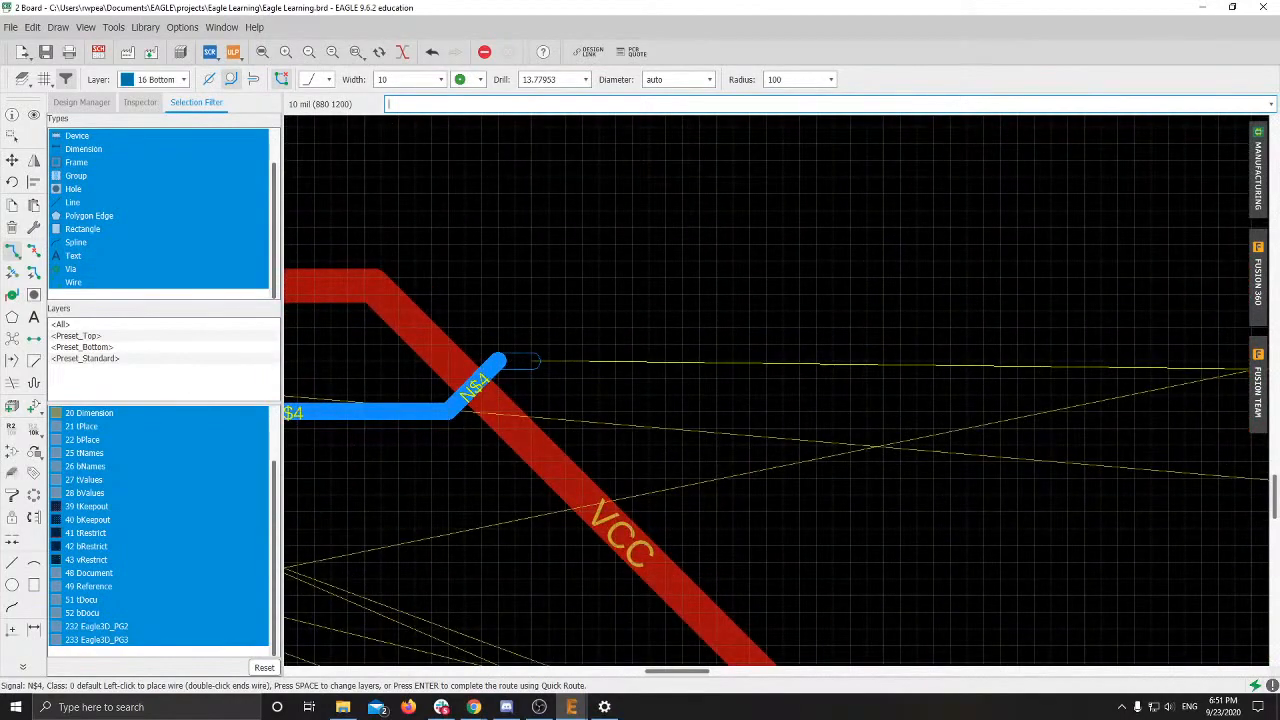
key(space)
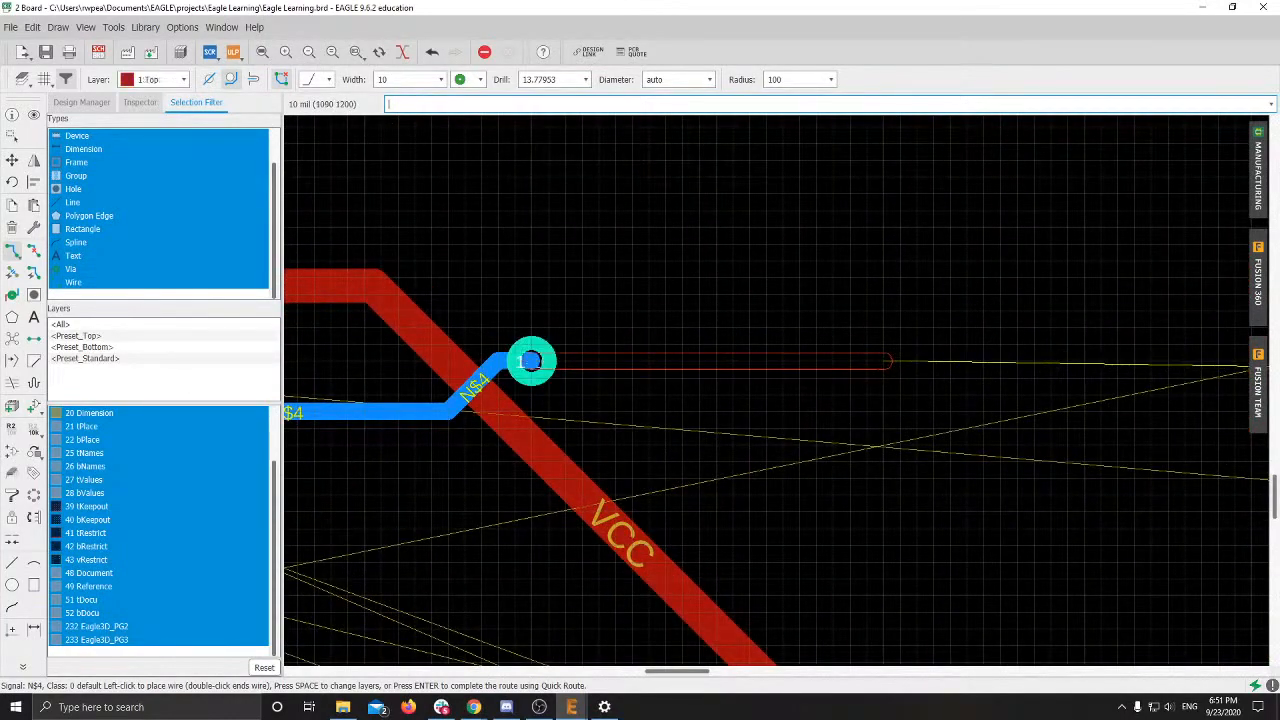
middle_drag(1088, 352, 246, 360)
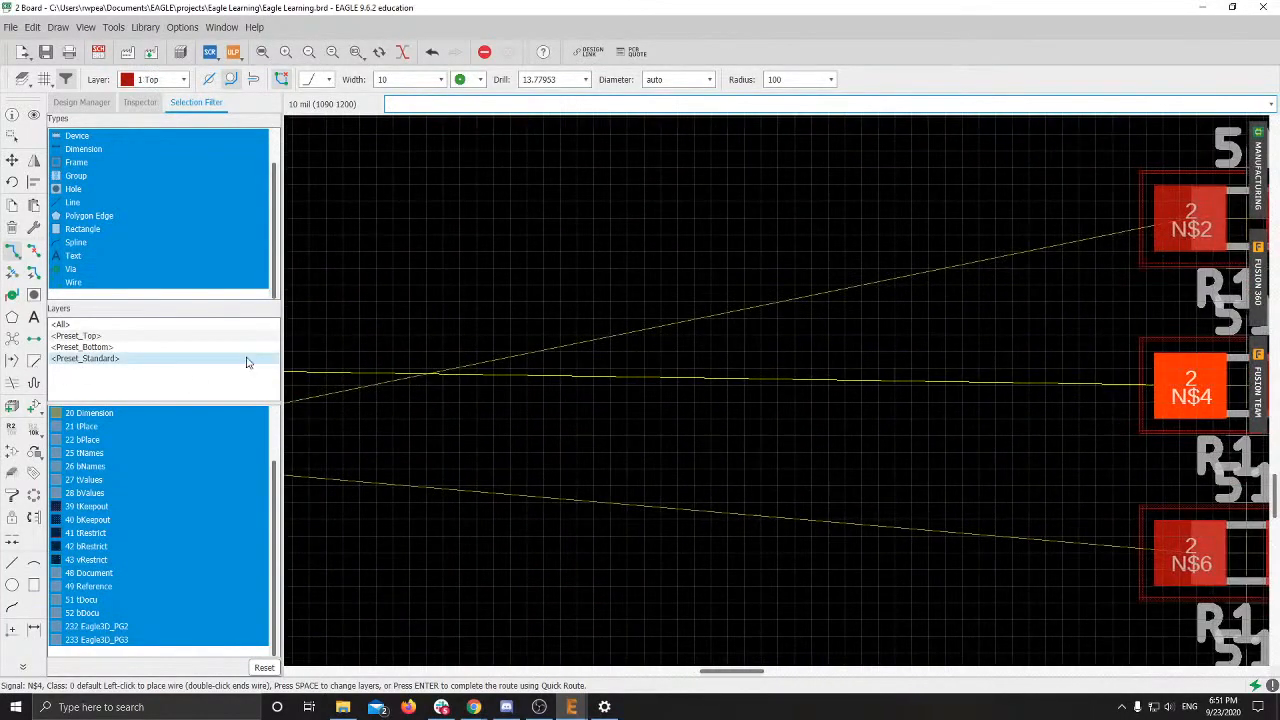
click(1198, 390)
Step: Route N$6 on the Top layer from U$1 pin 15 to a via before the VCC trace, switching to the Bottom layer
scroll(1050, 391, down, 5)
middle_drag(598, 416, 752, 416)
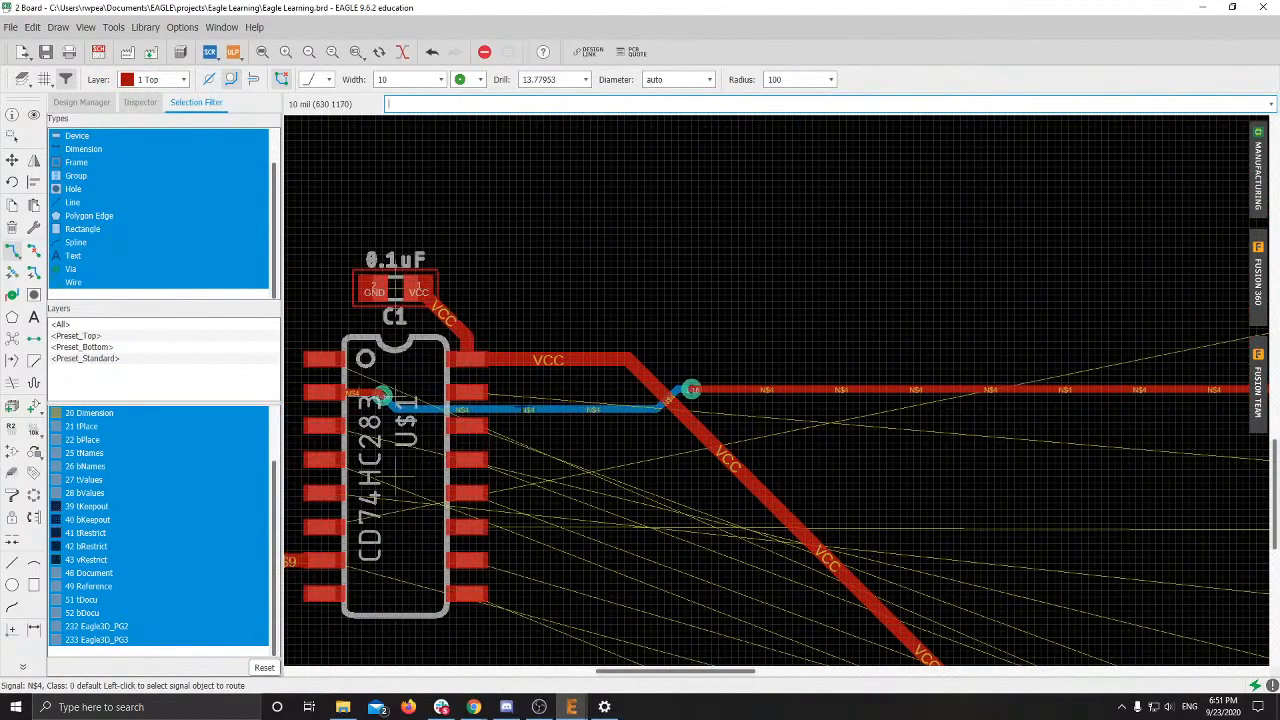
middle_drag(383, 395, 594, 349)
scroll(594, 349, up, 4)
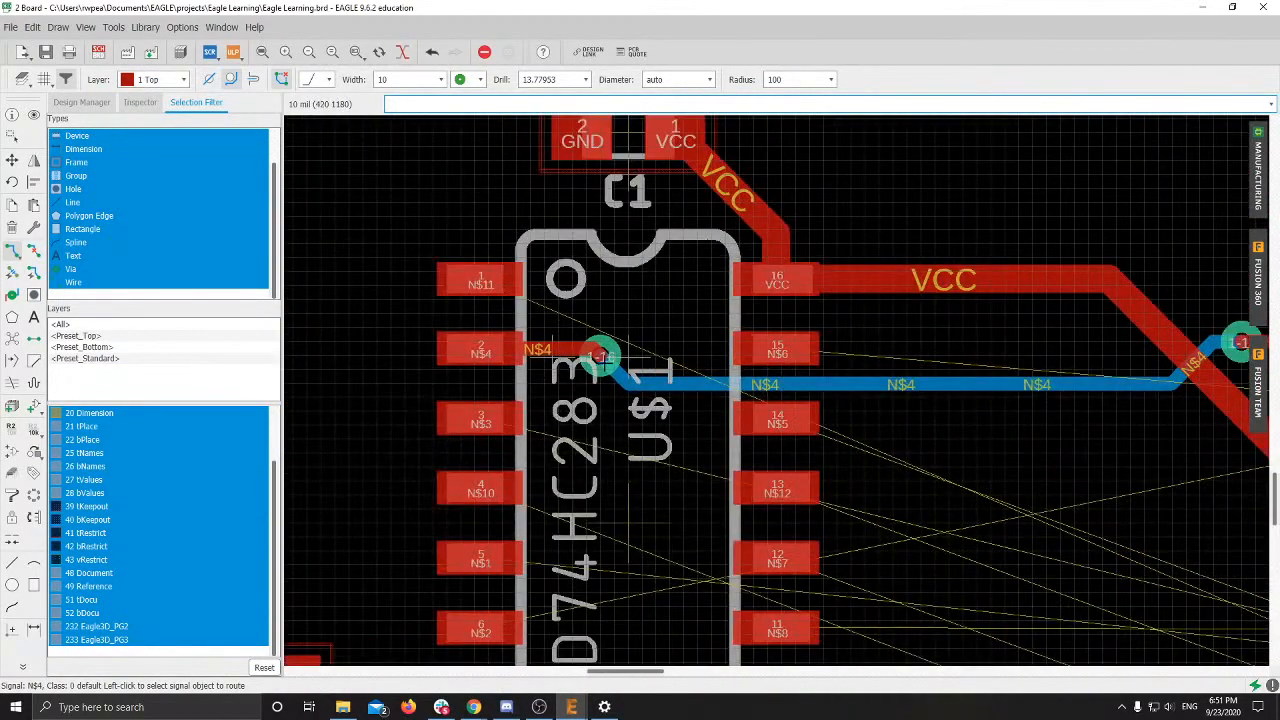
middle_drag(749, 352, 366, 352)
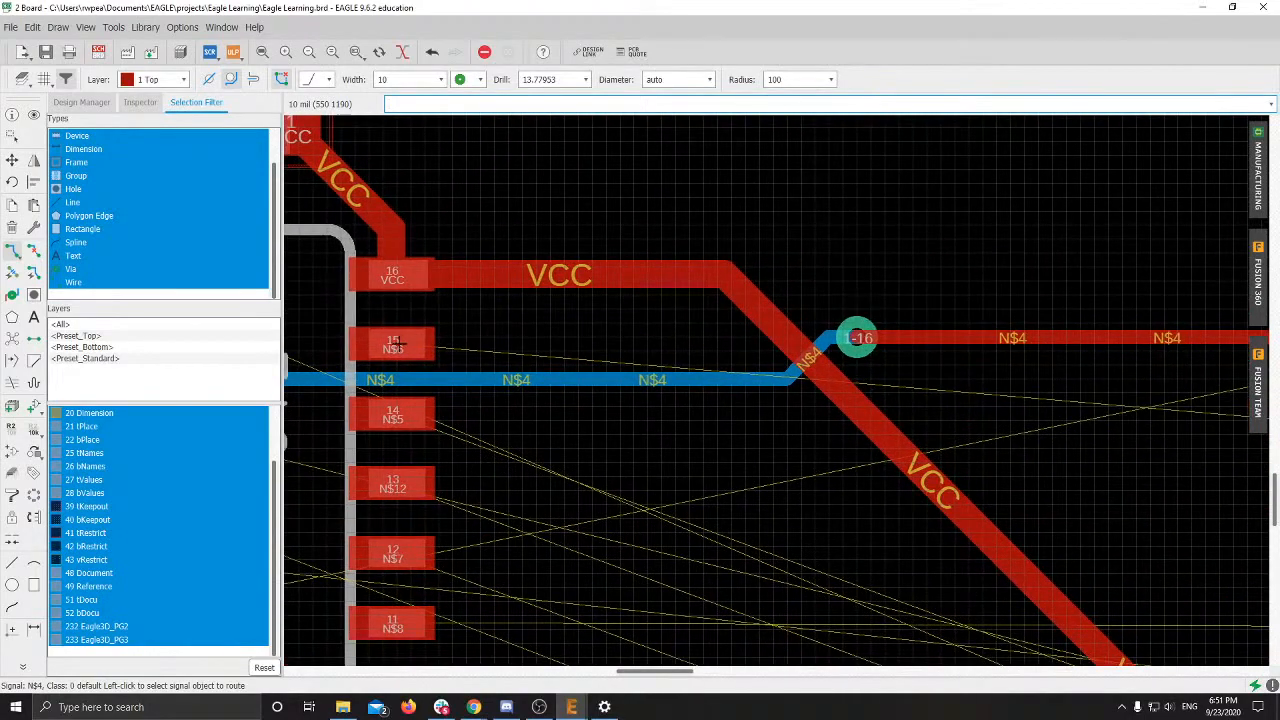
scroll(398, 343, up, 5)
click(410, 347)
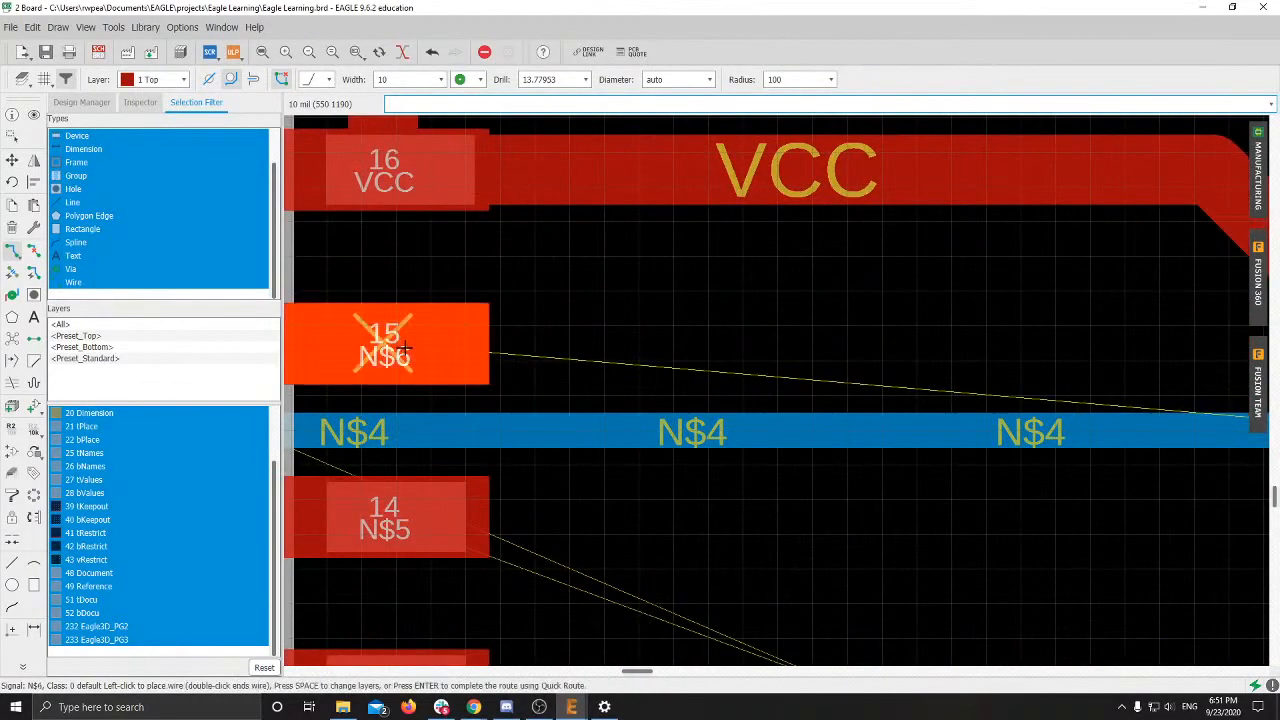
middle_drag(798, 321, 567, 331)
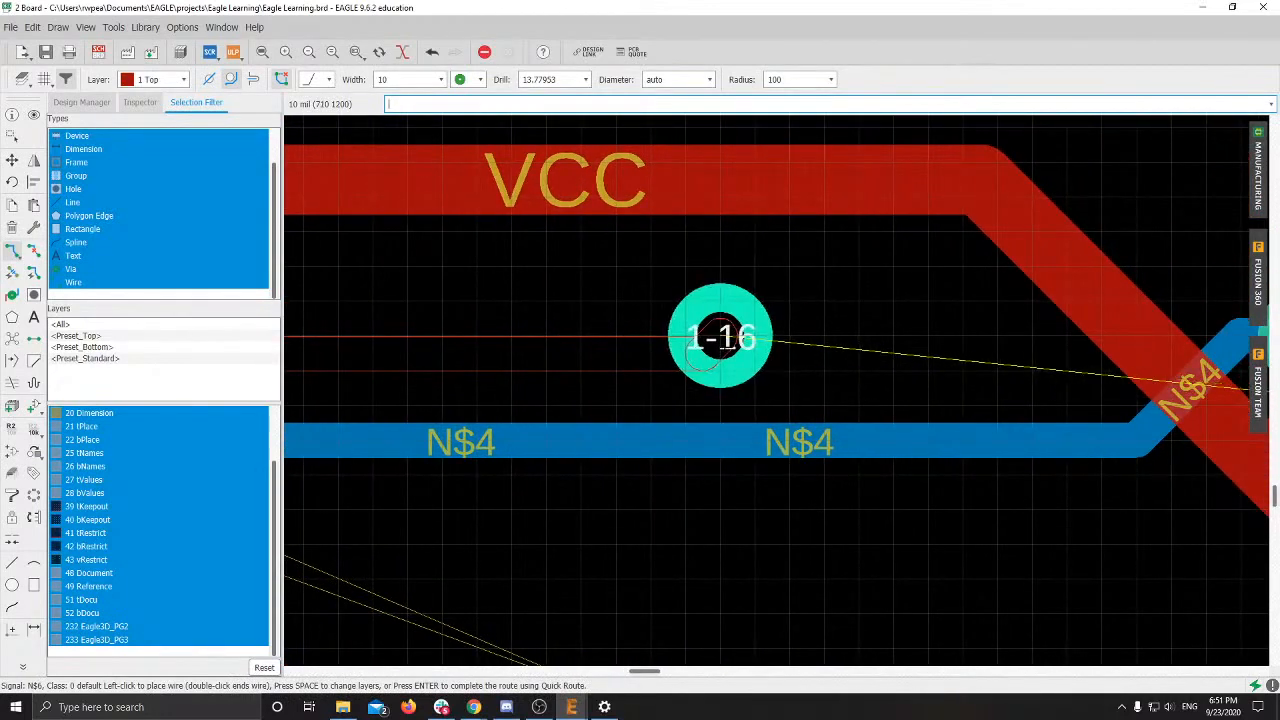
click(720, 338)
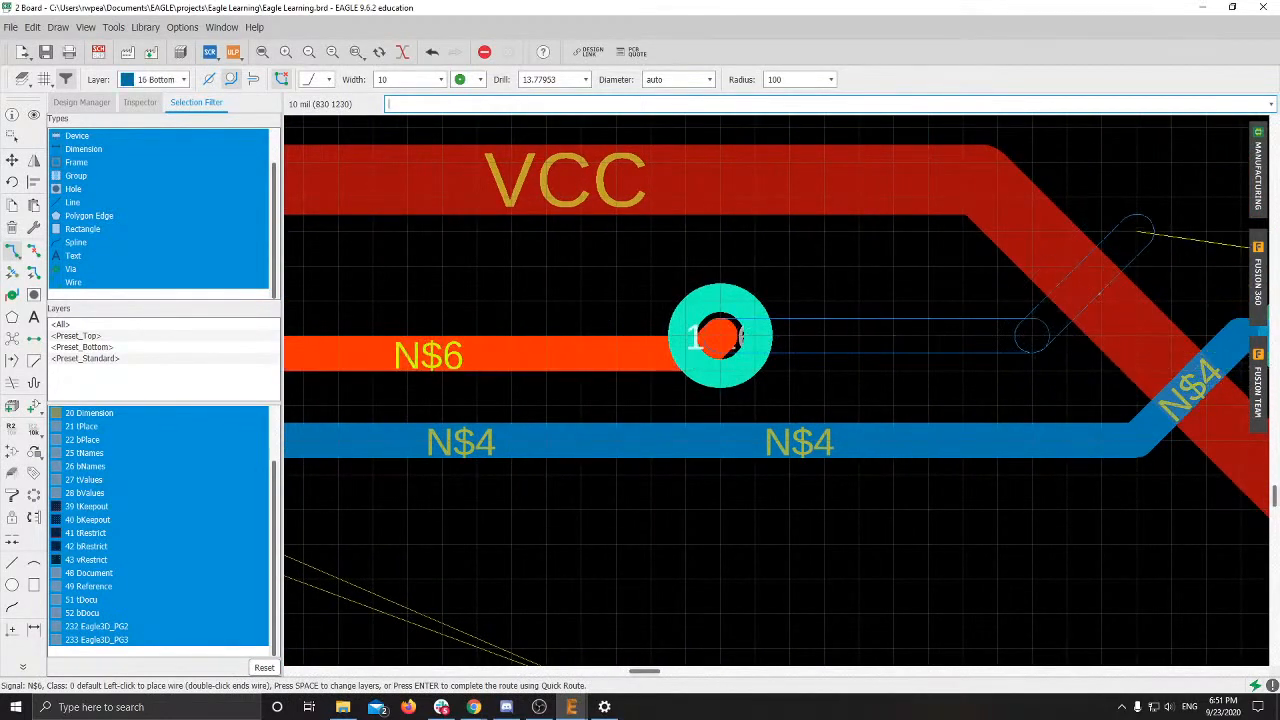
Step: Route N$6 on the Bottom layer from its via diagonally under the VCC trace, staying above the N$4 via
click(1148, 197)
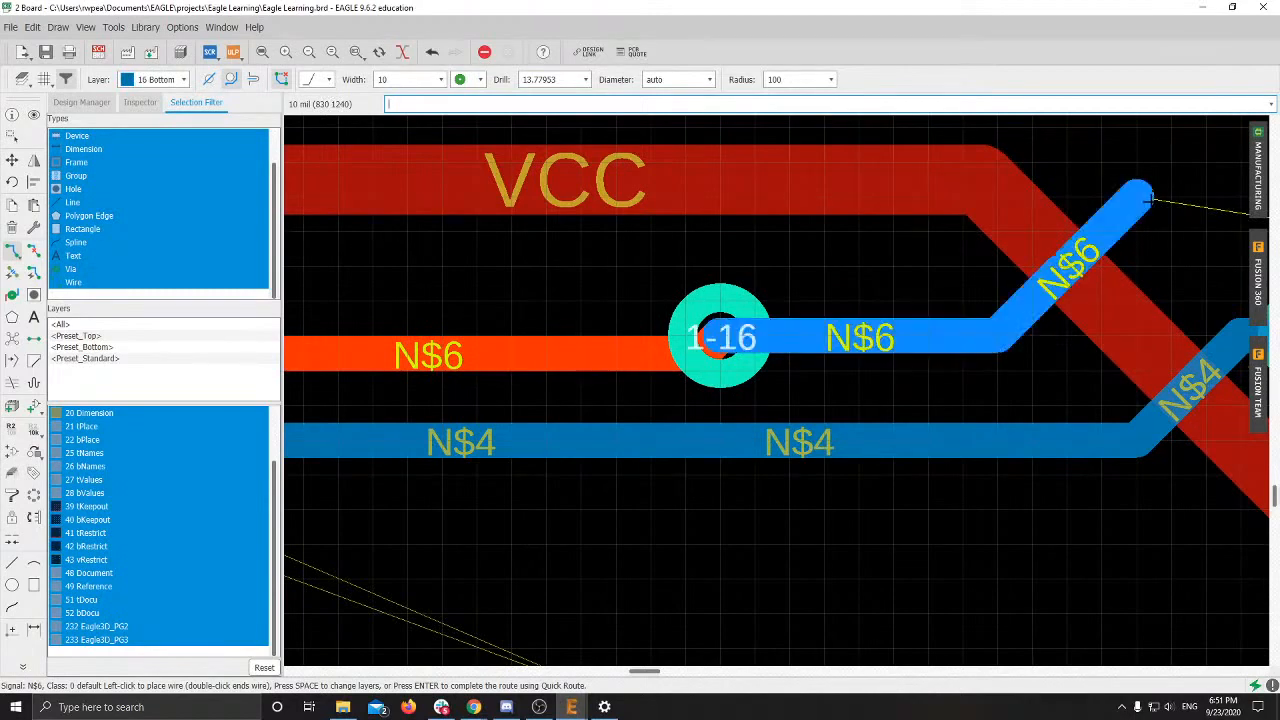
middle_drag(1148, 200, 604, 309)
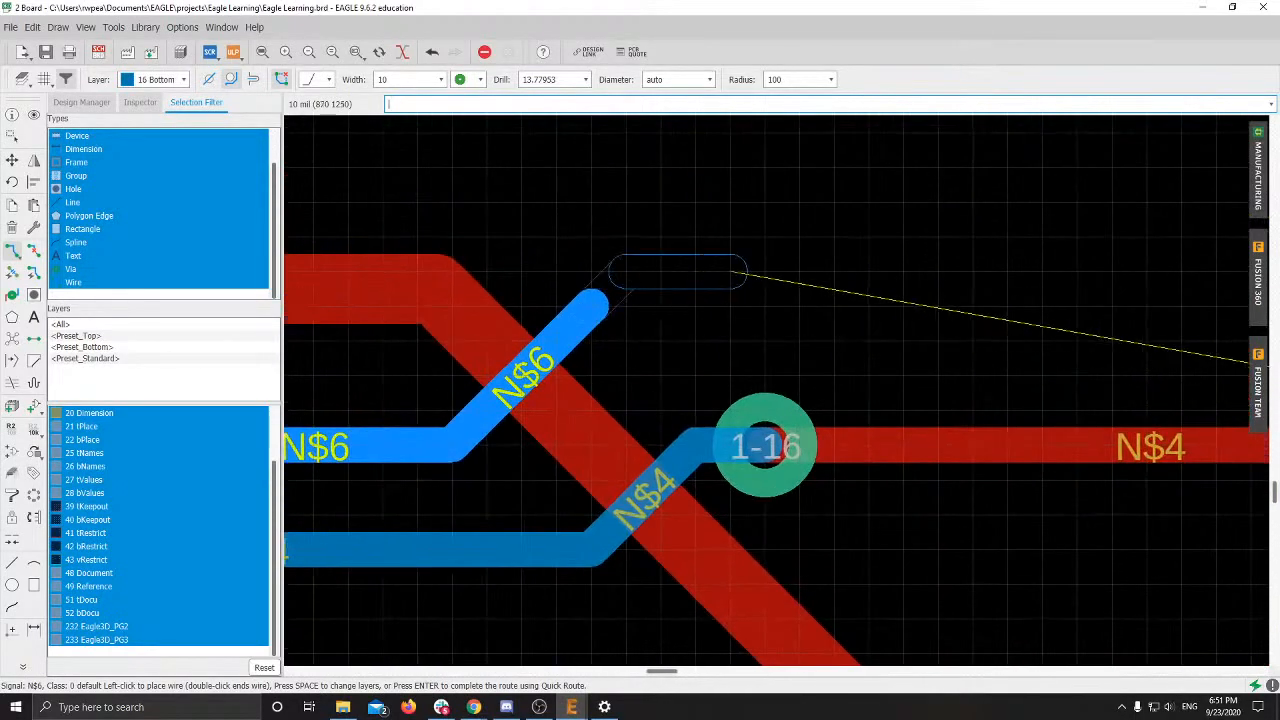
key(space)
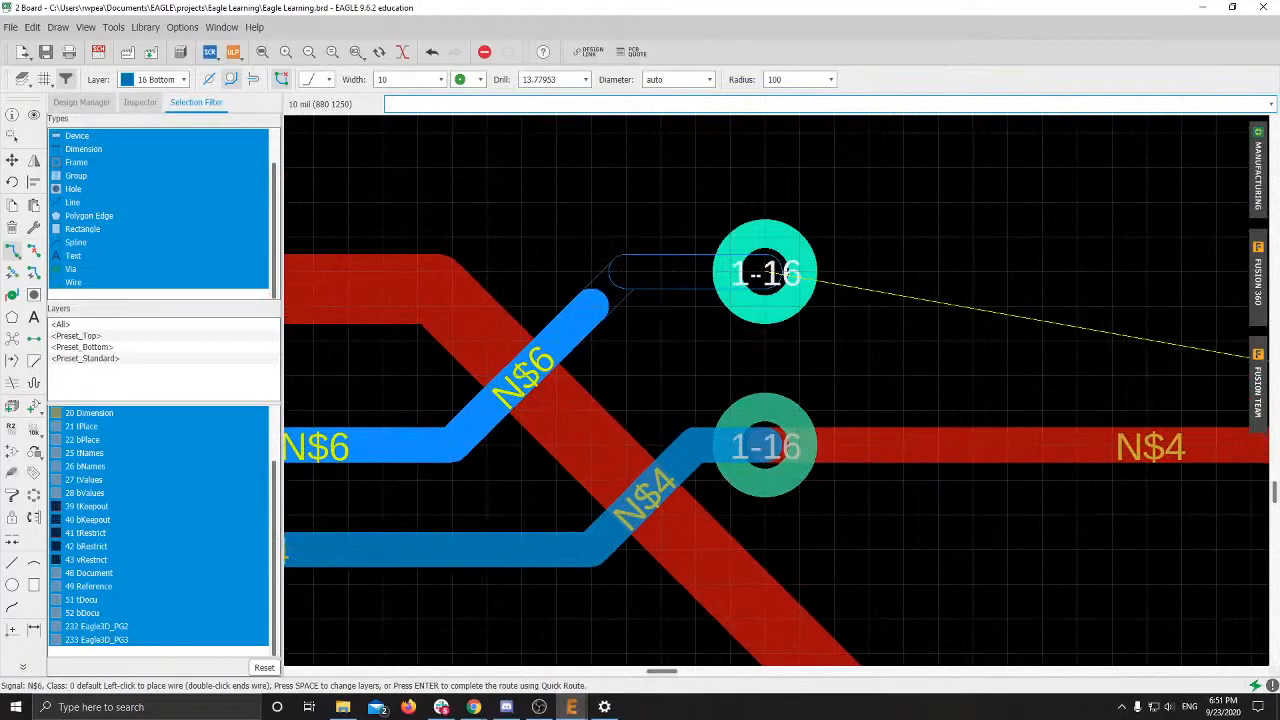
scroll(765, 272, down, 5)
middle_drag(765, 272, 438, 260)
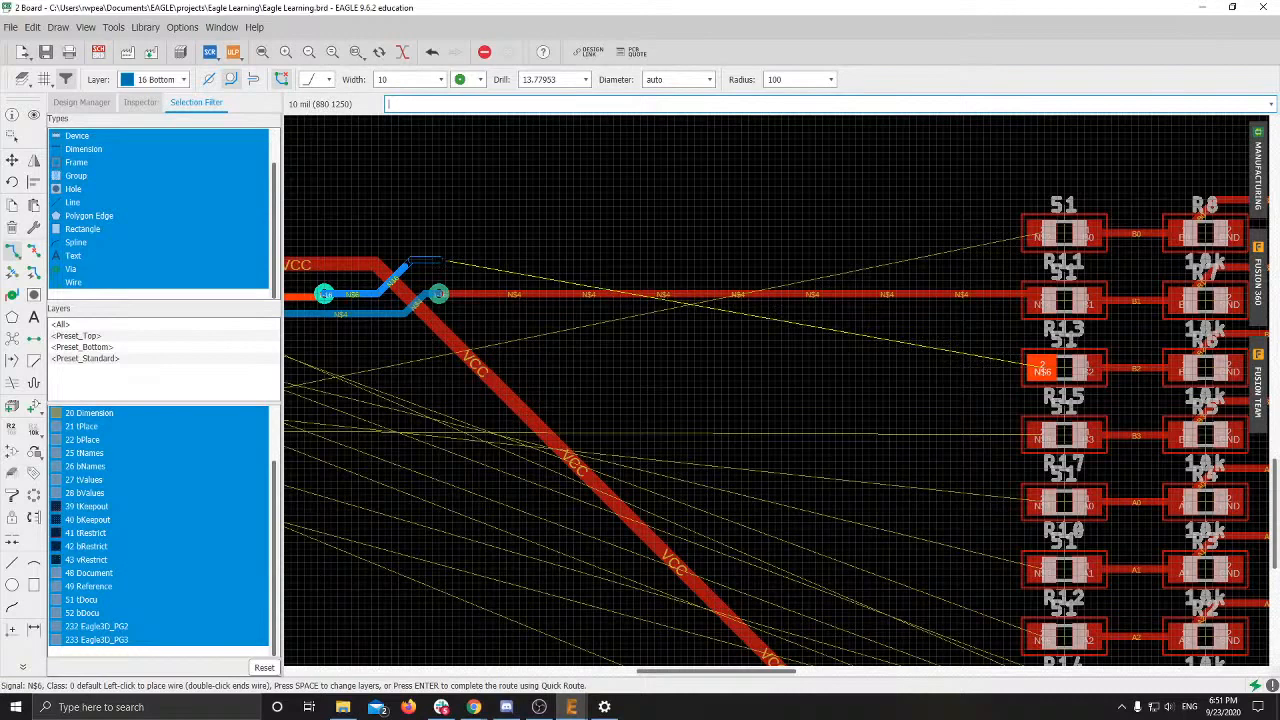
Step: Bring N$6 around the N$4 via and under the N$4 trace to a new via, and finish on the Top layer at resistor R15
click(468, 261)
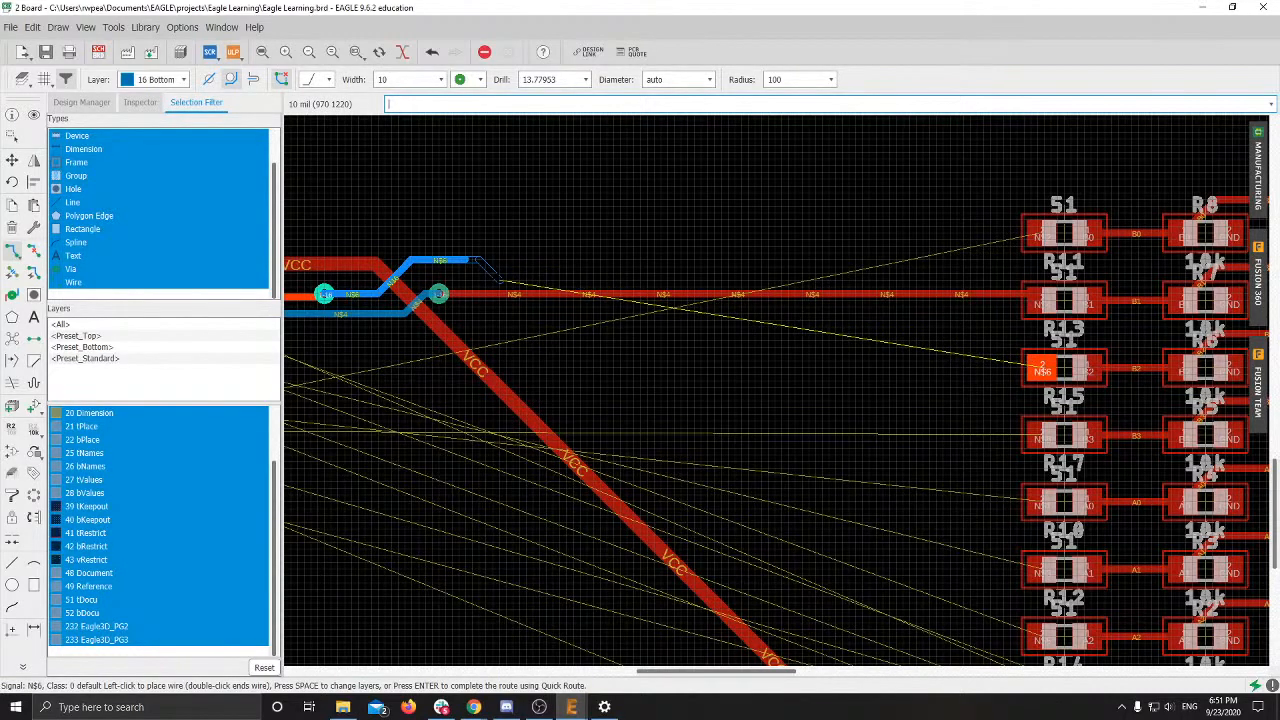
click(492, 268)
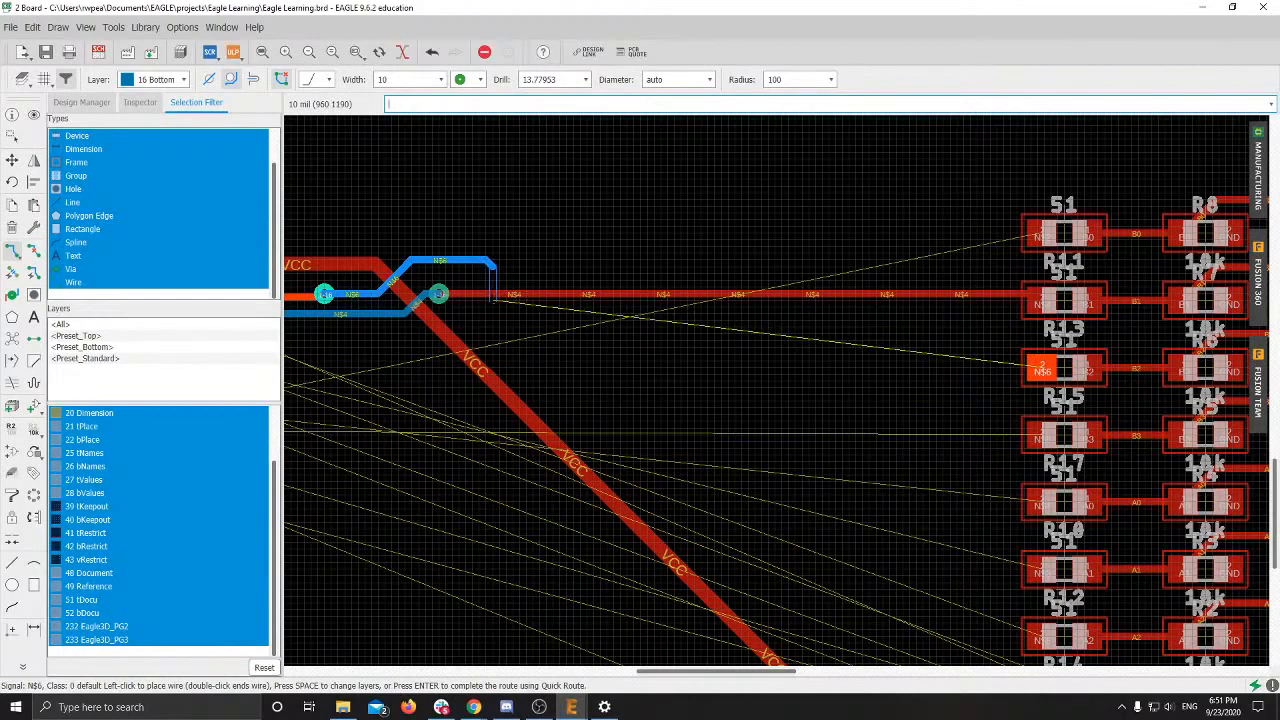
click(492, 299)
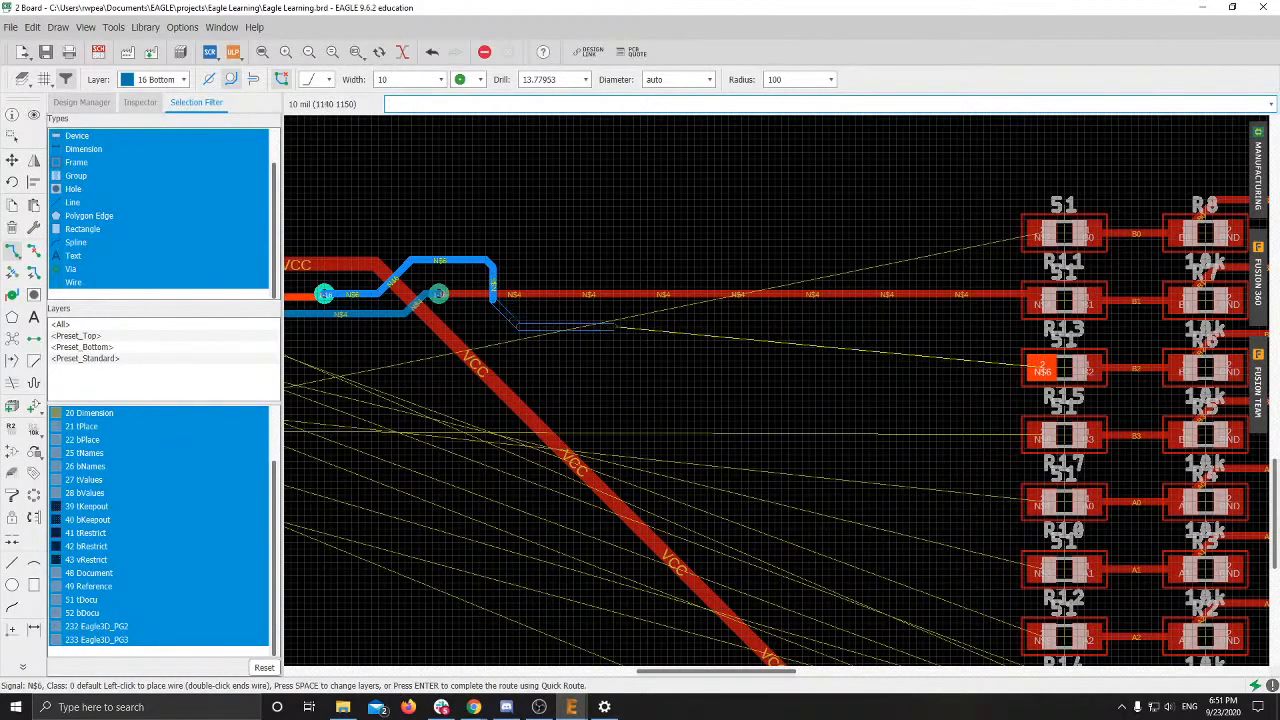
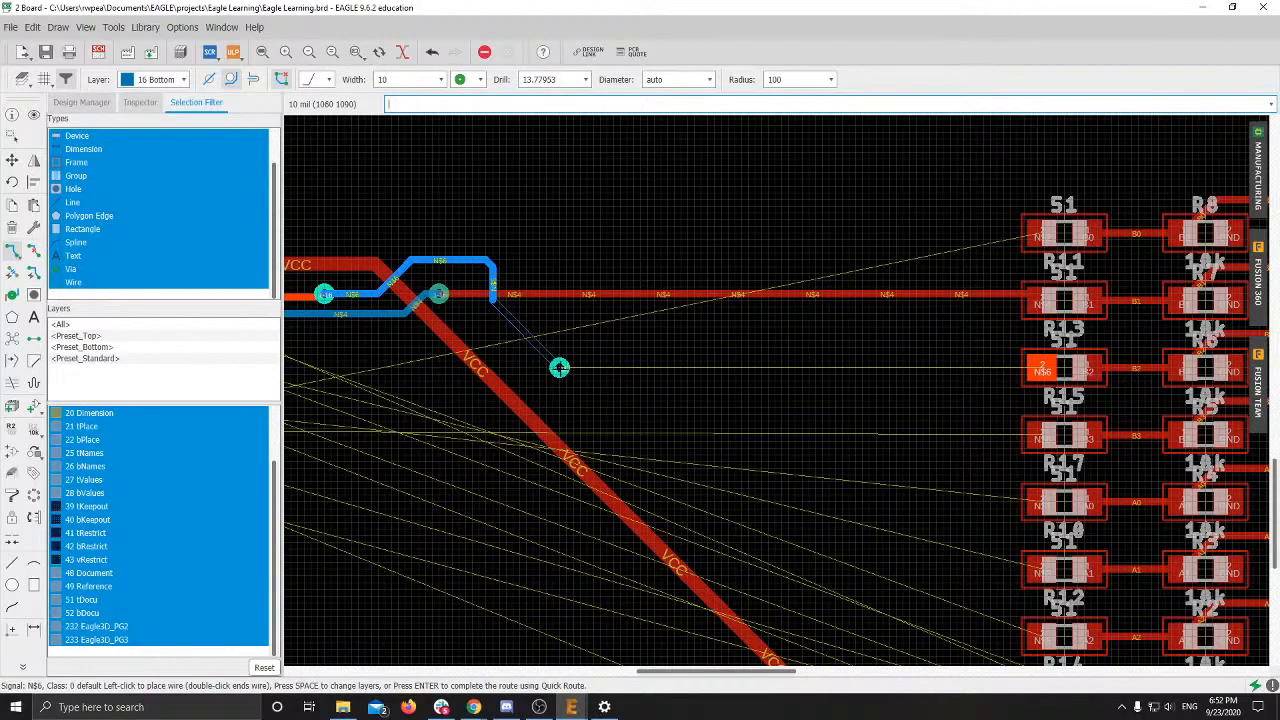
key(space)
click(1041, 366)
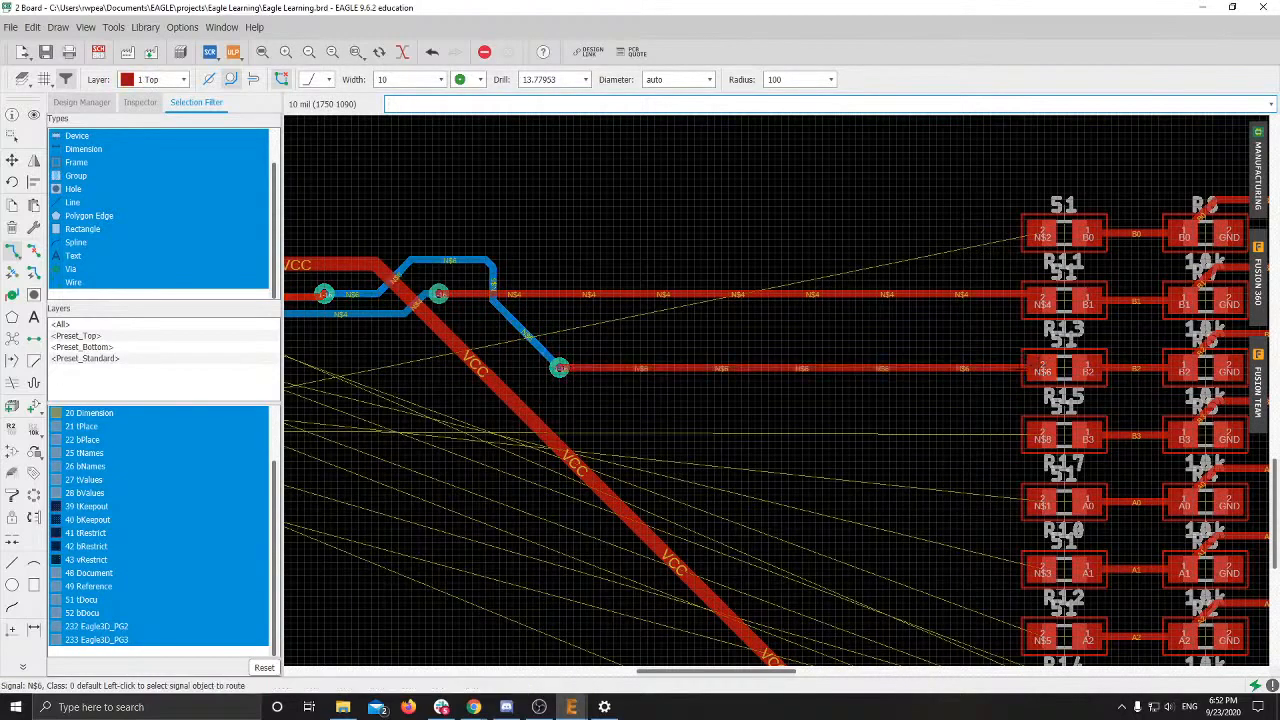
Step: Route N$2 at width 10 from U$1 pin 6 to a via under the chip, switching to the Bottom layer
scroll(714, 394, down, 2)
middle_drag(606, 375, 743, 366)
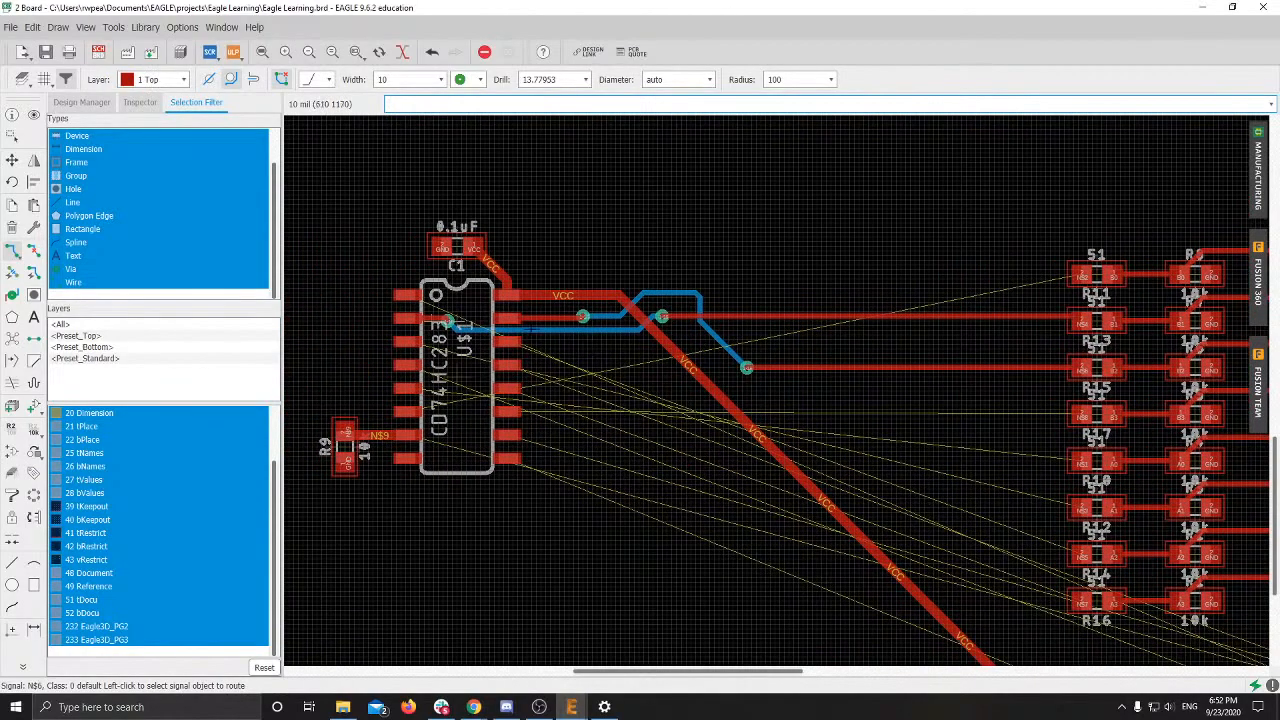
scroll(643, 338, up, 5)
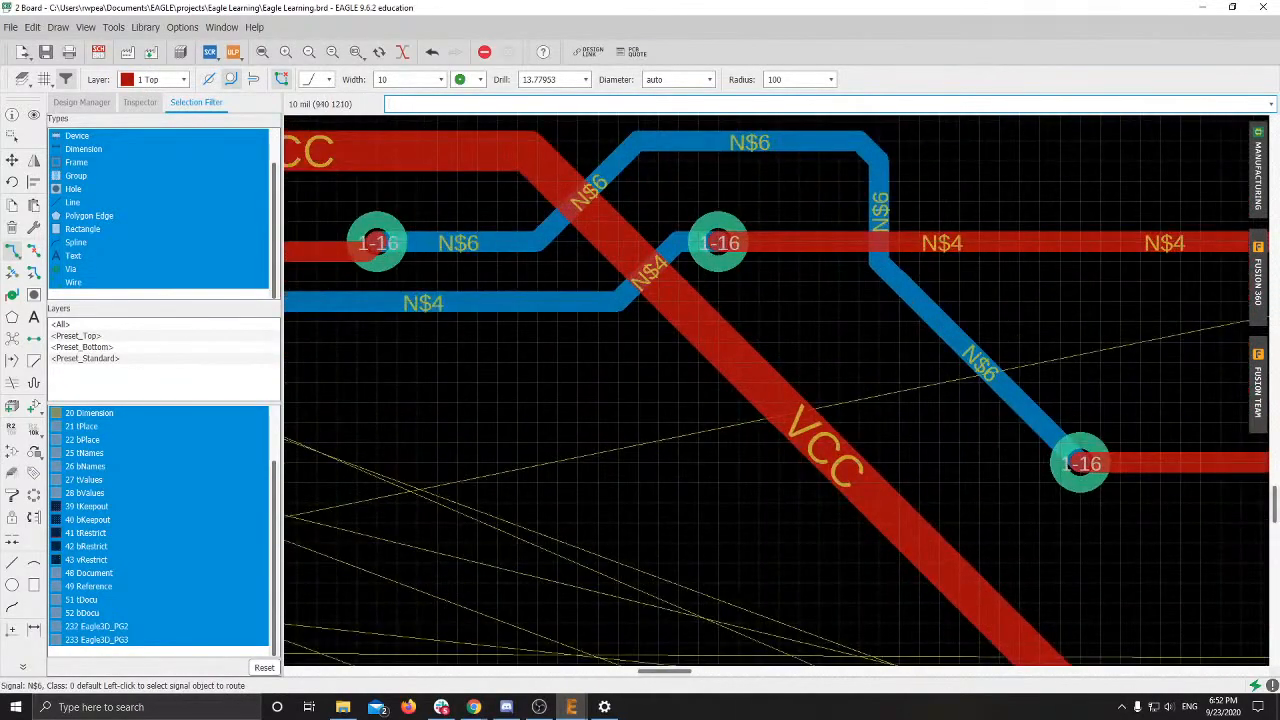
scroll(703, 333, down, 6)
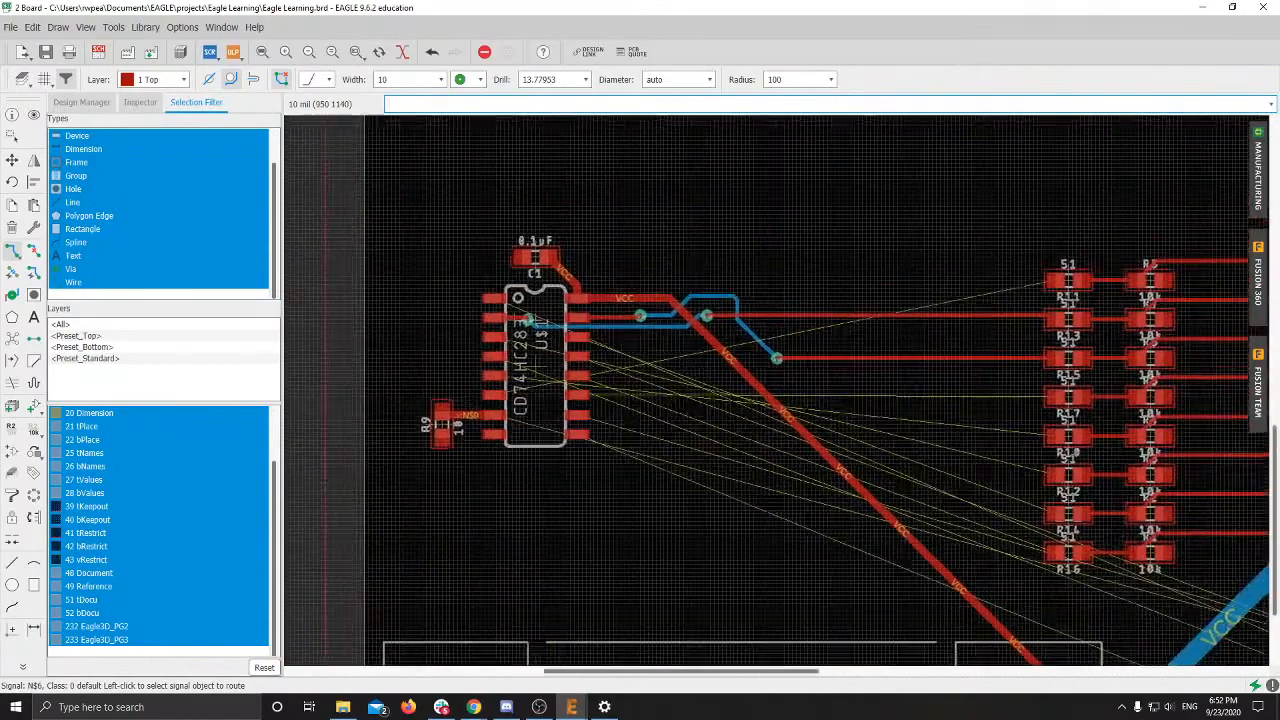
mouse_move(700, 333)
middle_down()
mouse_move(530, 353)
mouse_move(705, 323)
middle_up()
scroll(511, 384, up, 5)
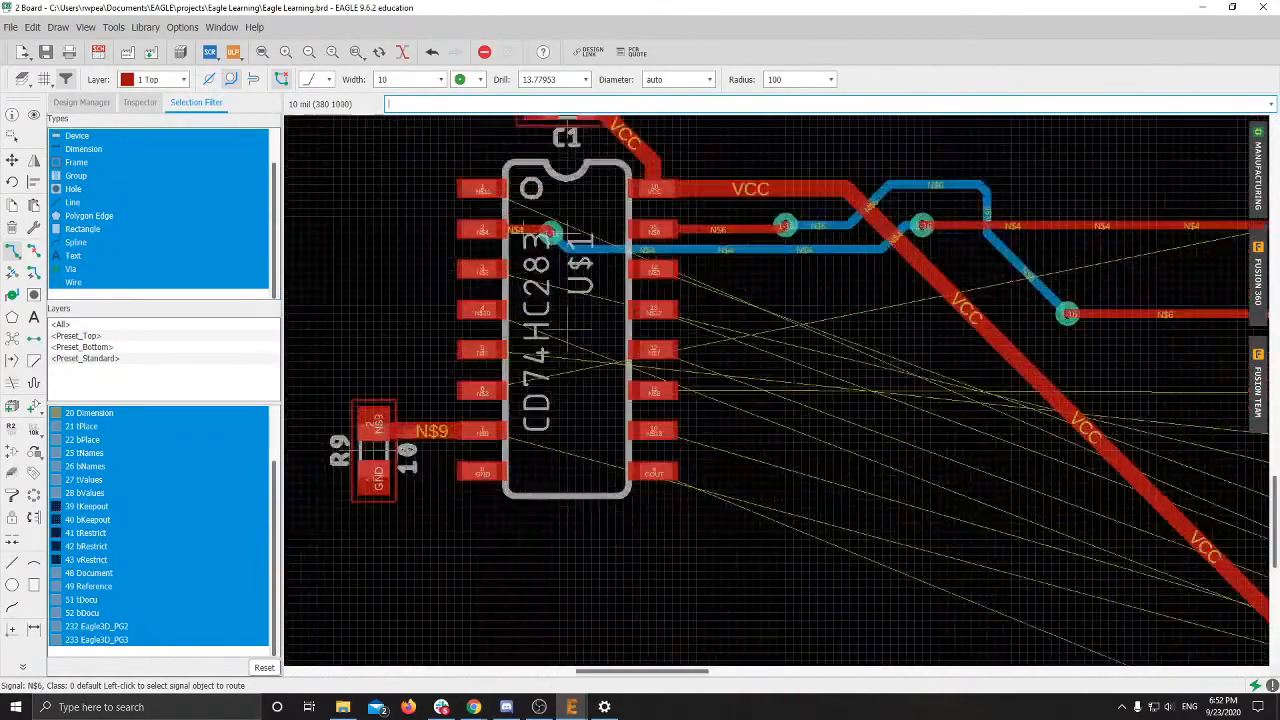
scroll(500, 396, down, 1)
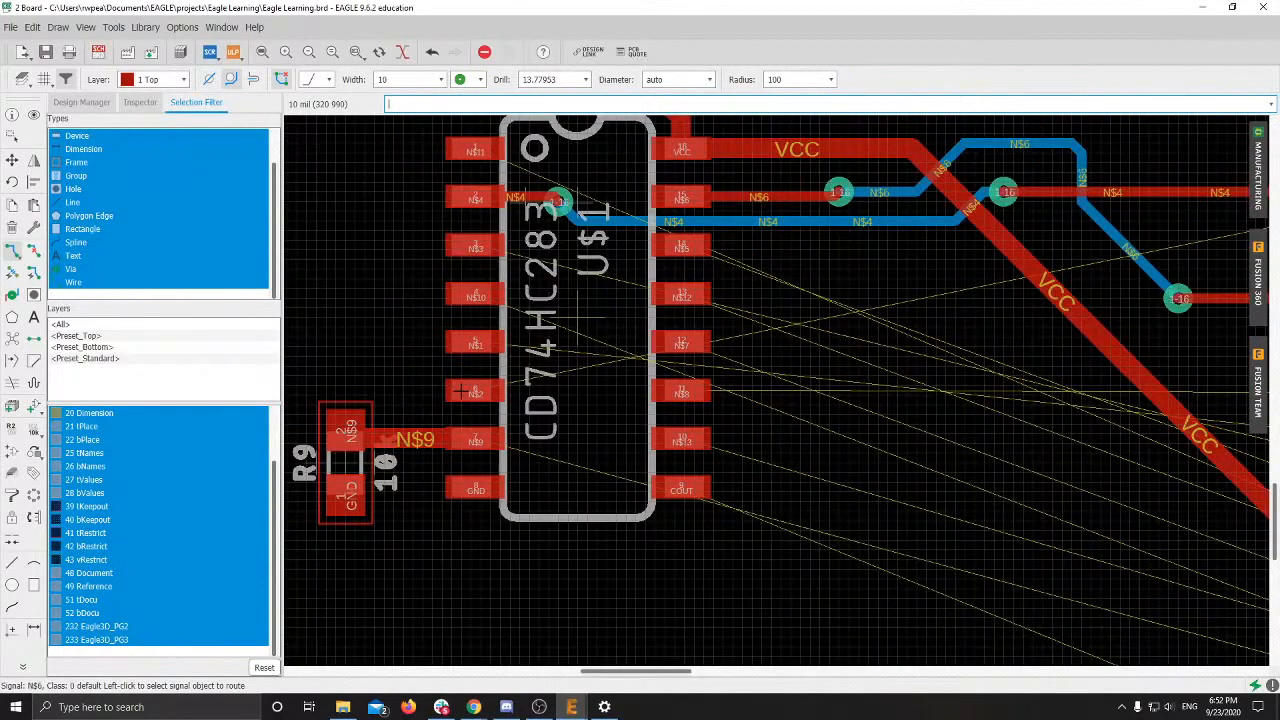
click(479, 393)
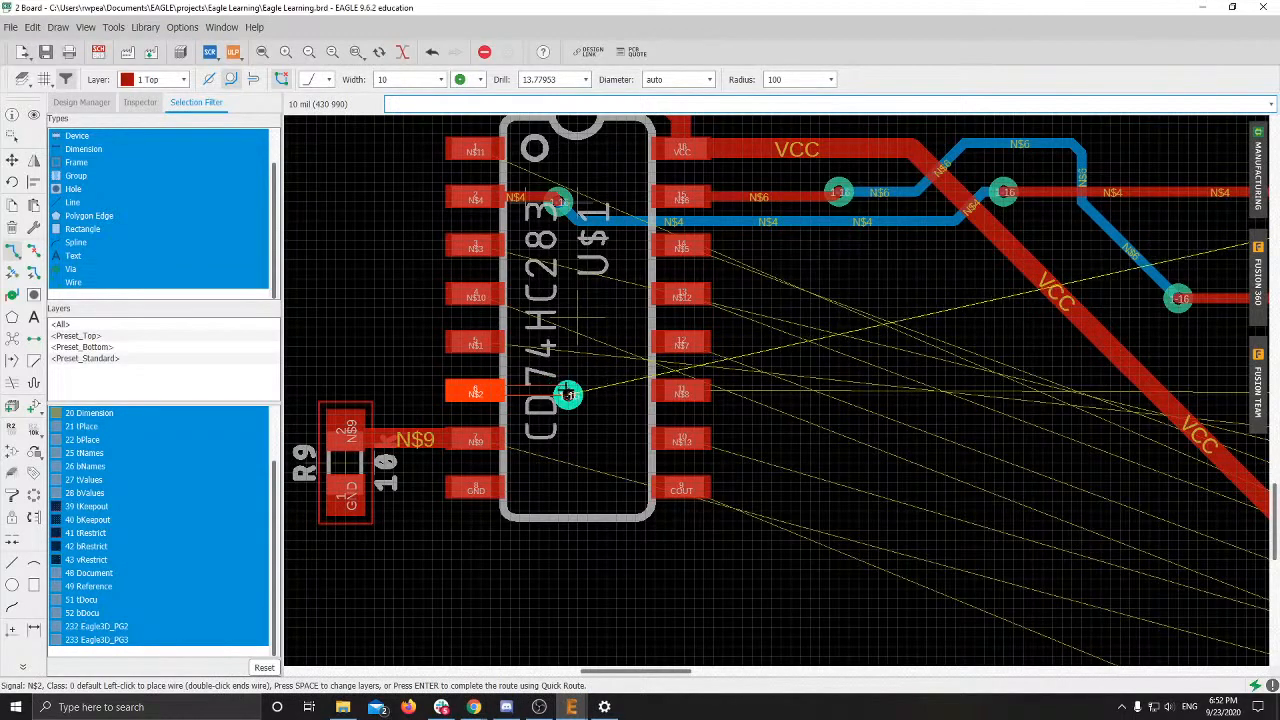
key(space)
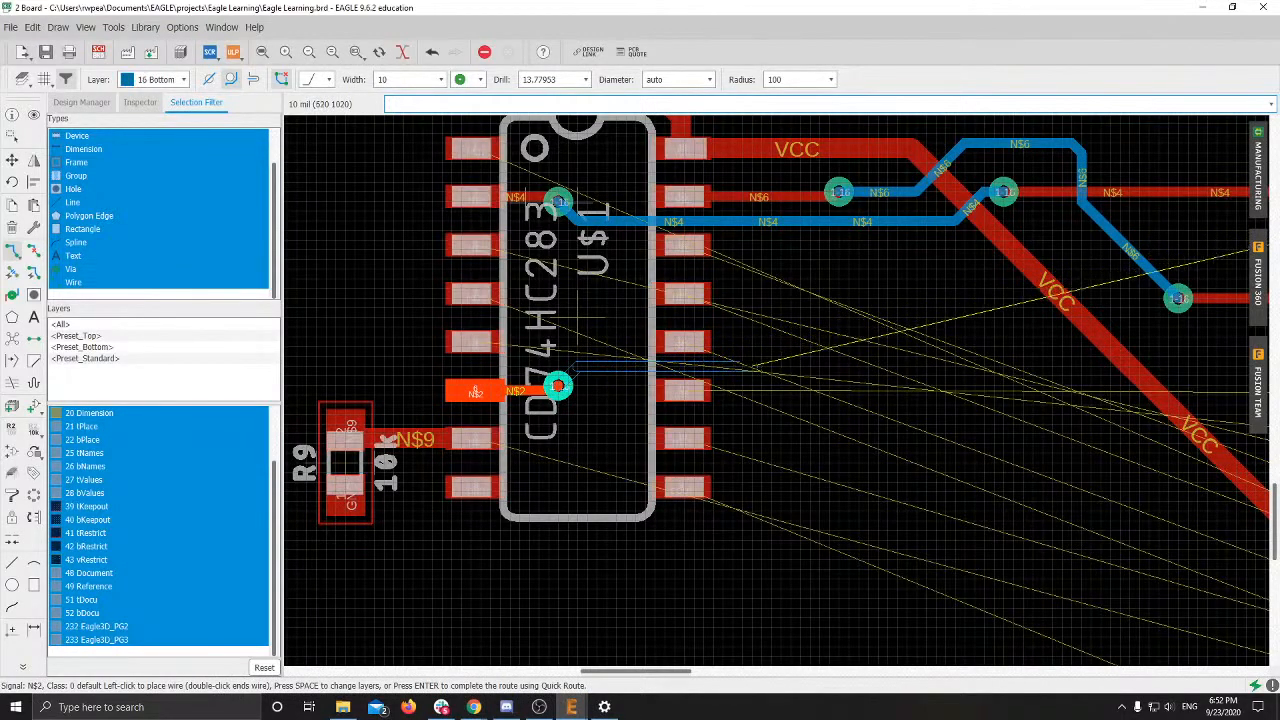
Step: Route N$2 on the Bottom layer out from under the chip and diagonally across the VCC trace
click(754, 366)
middle_drag(1045, 366, 640, 450)
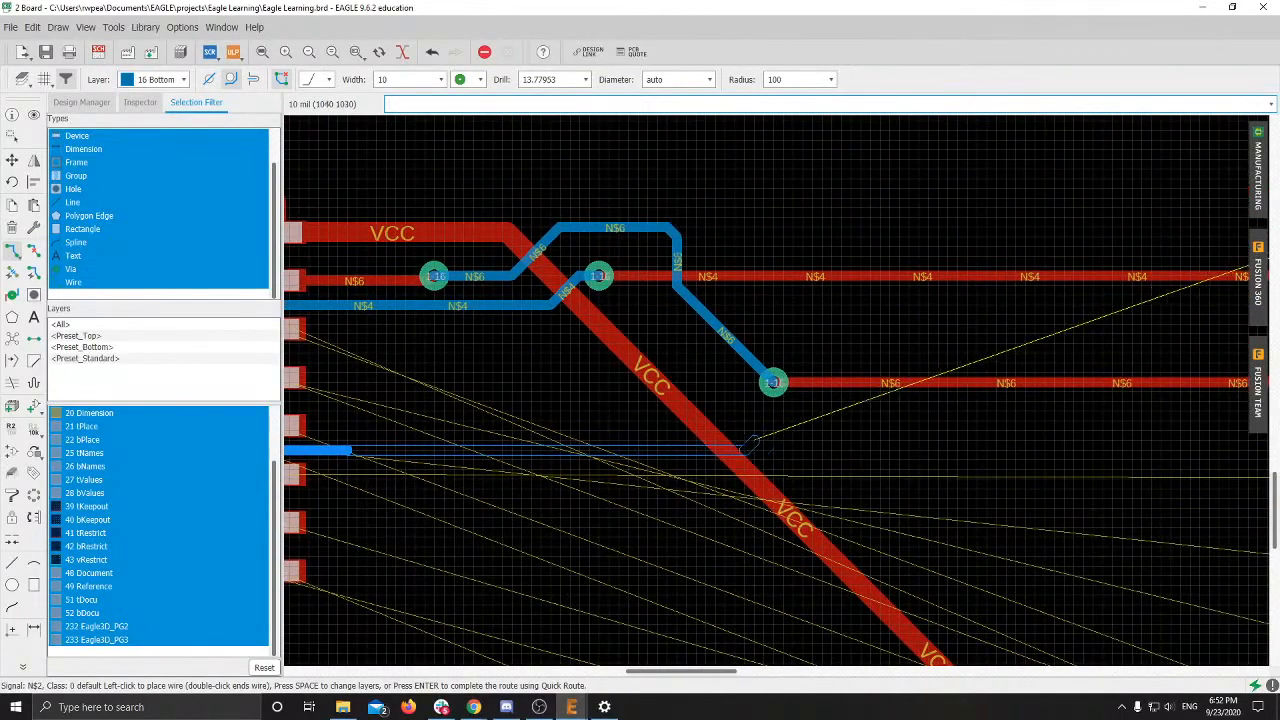
click(714, 421)
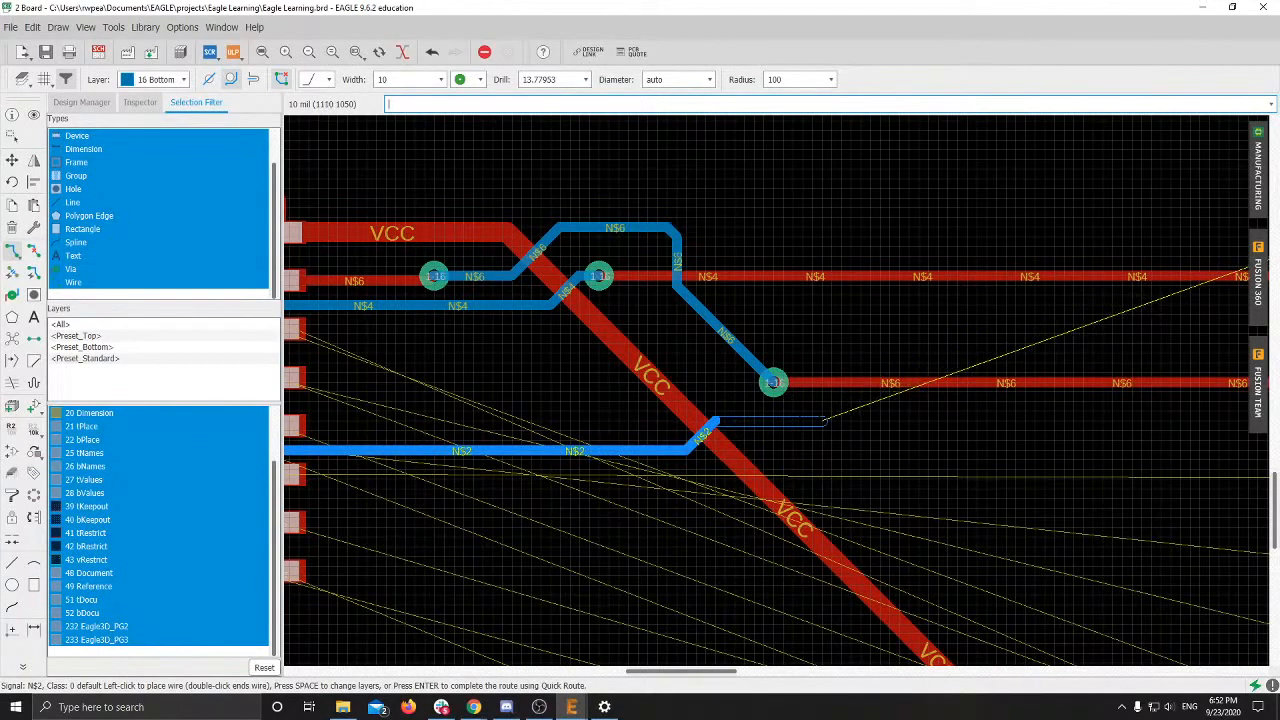
Step: Try extending N$2 to a via just beyond the N$6 via and switching to Top, and undo that segment
scroll(810, 414, up, 1)
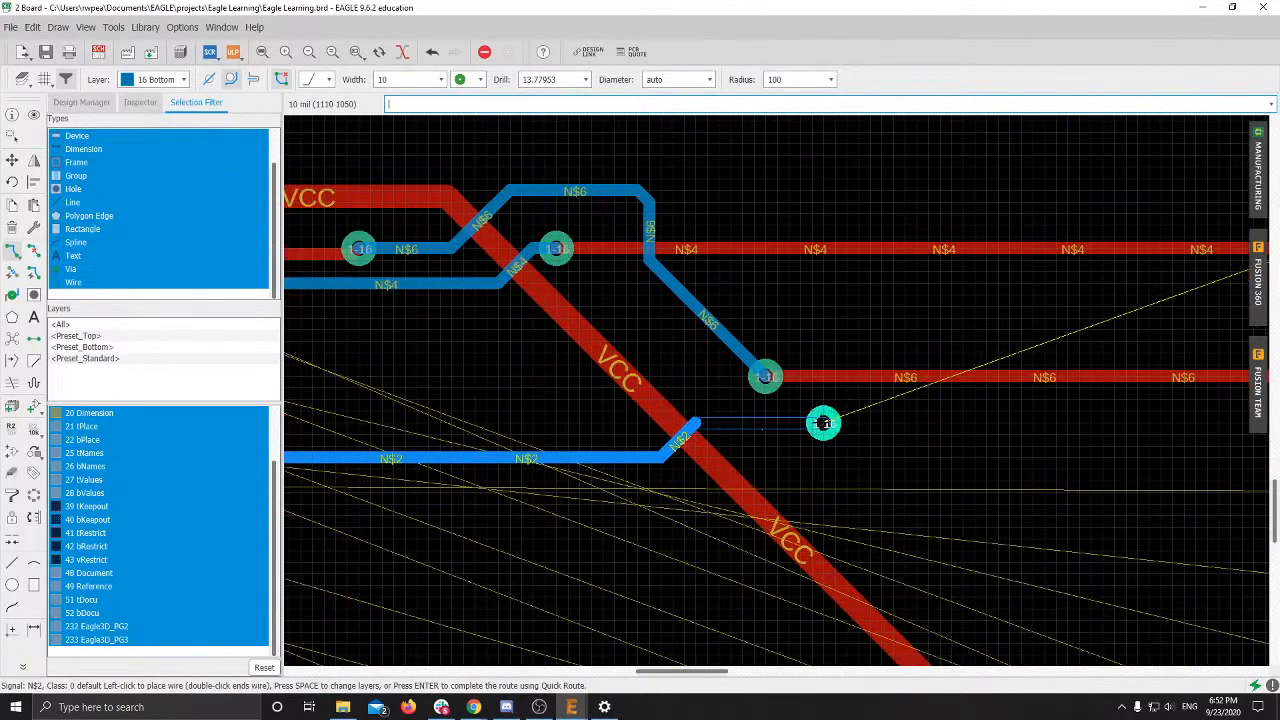
click(823, 423)
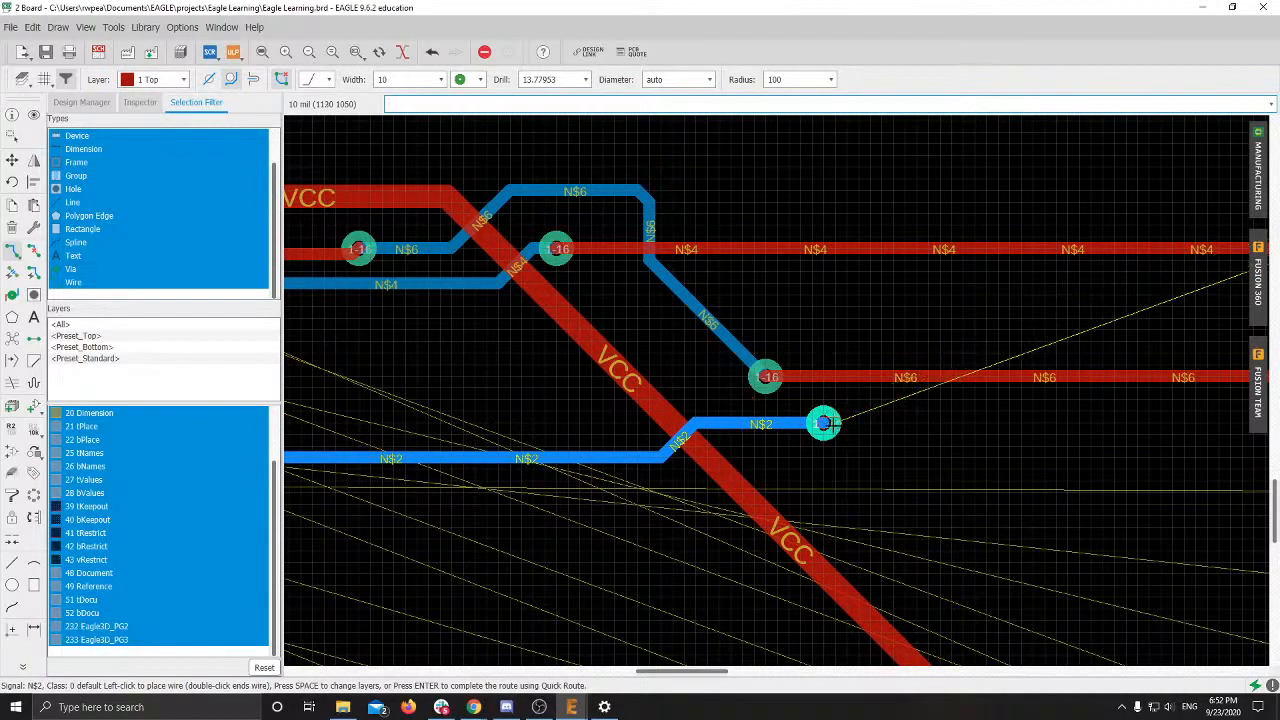
key(ctrl+z)
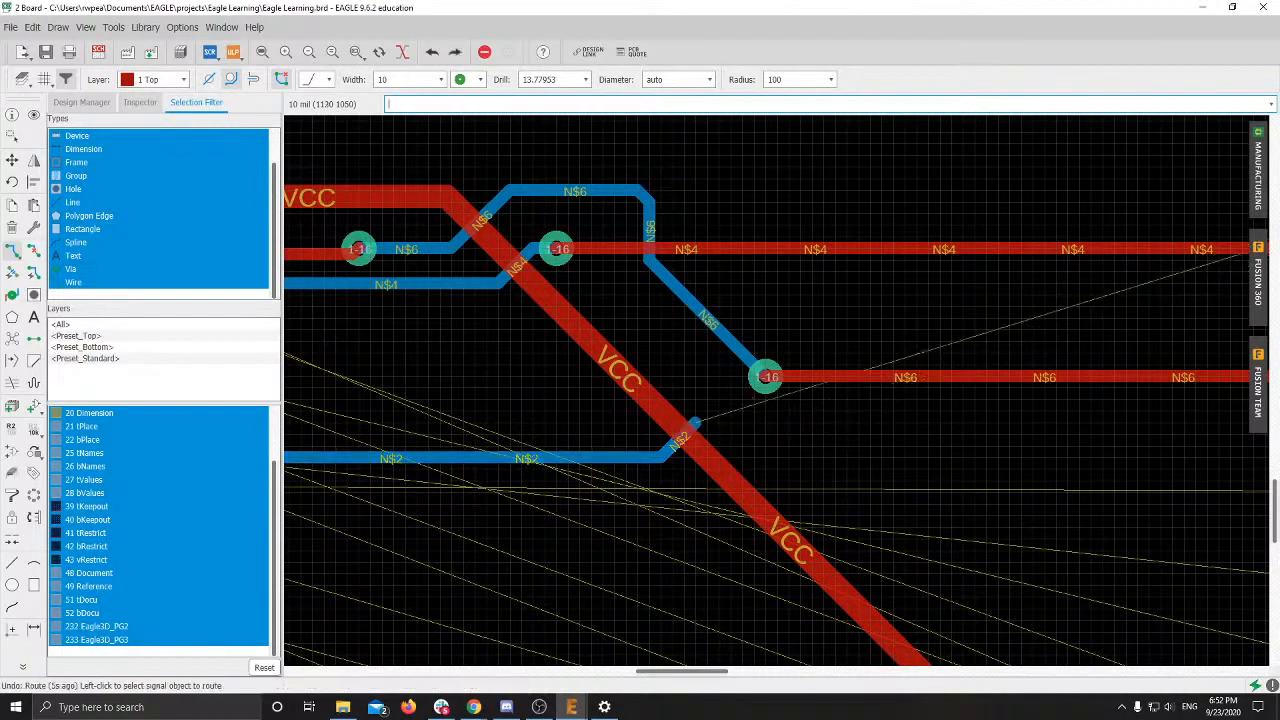
Step: Continue N$2 on the Bottom layer below the N$6 via, and cross the N$6 and N$4 traces perpendicularly
click(152, 79)
click(174, 112)
scroll(711, 403, up, 2)
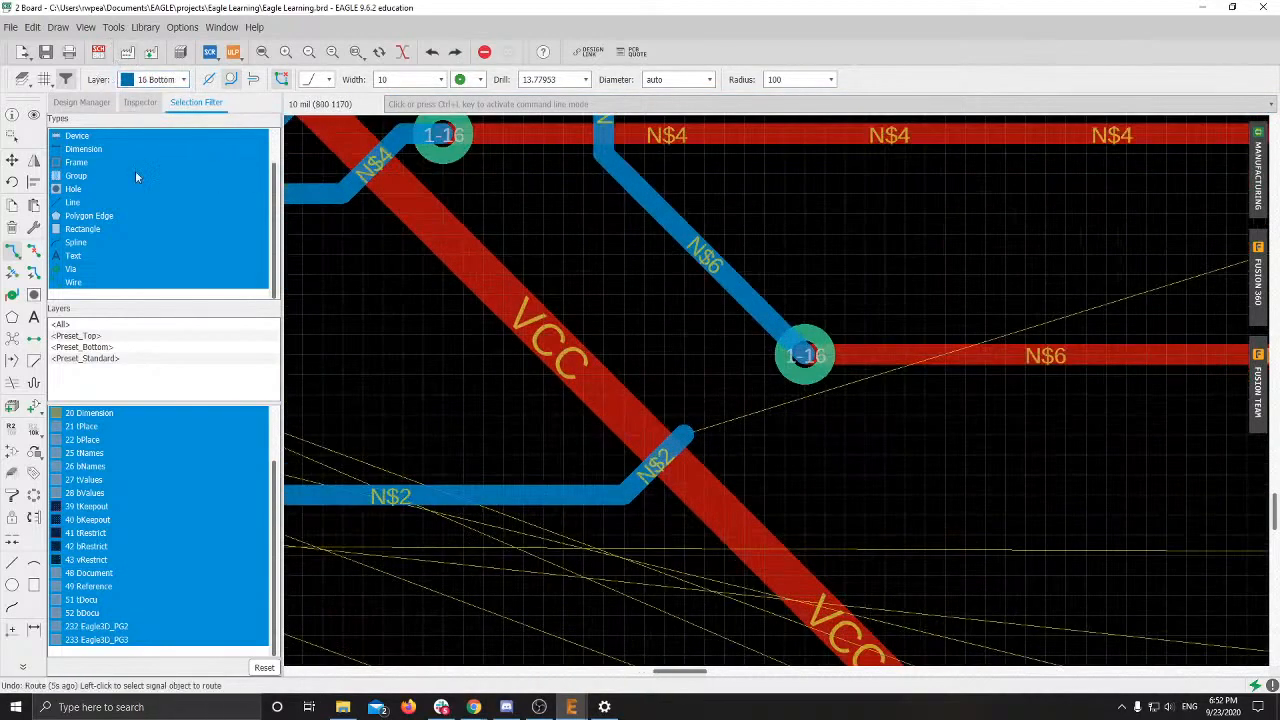
click(681, 435)
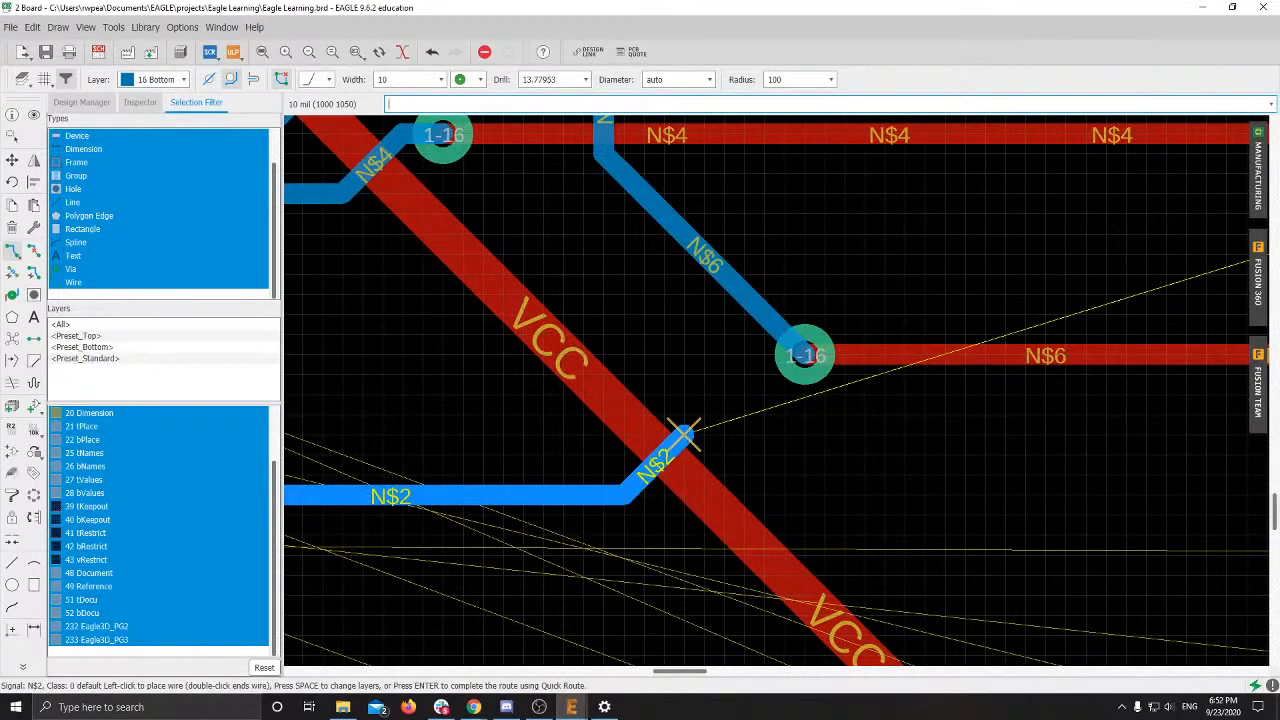
scroll(733, 449, down, 2)
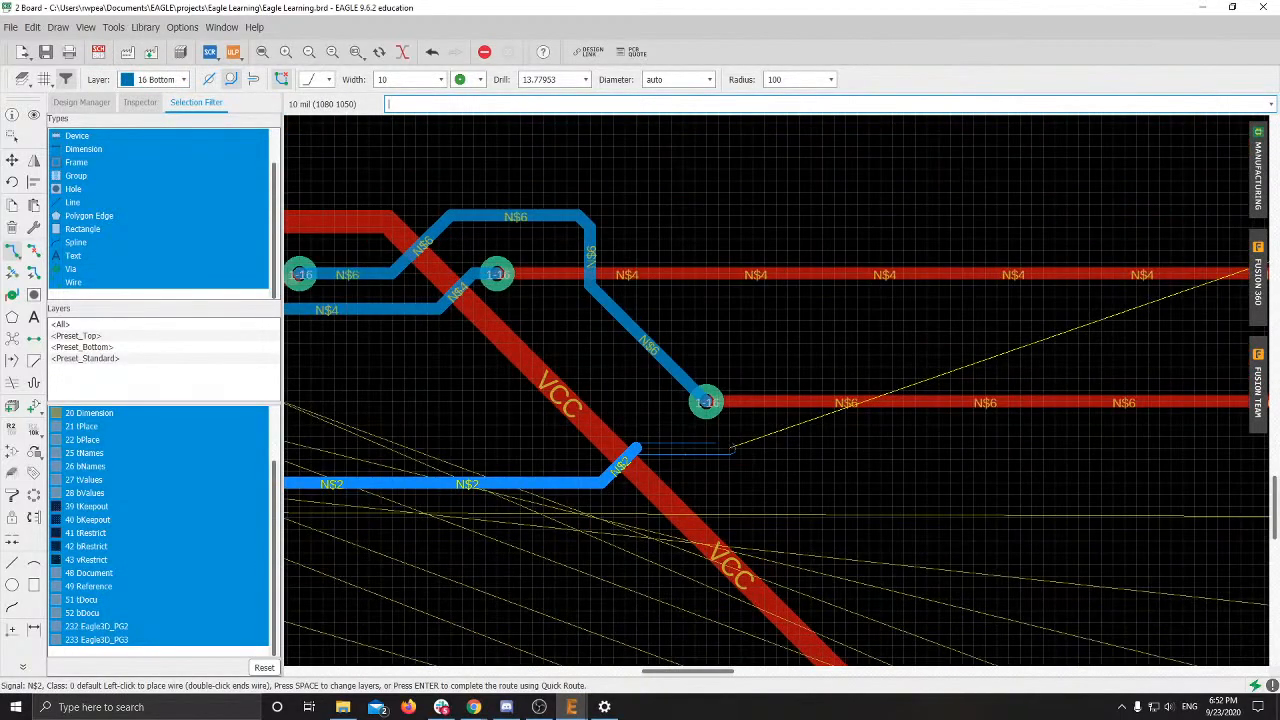
click(733, 449)
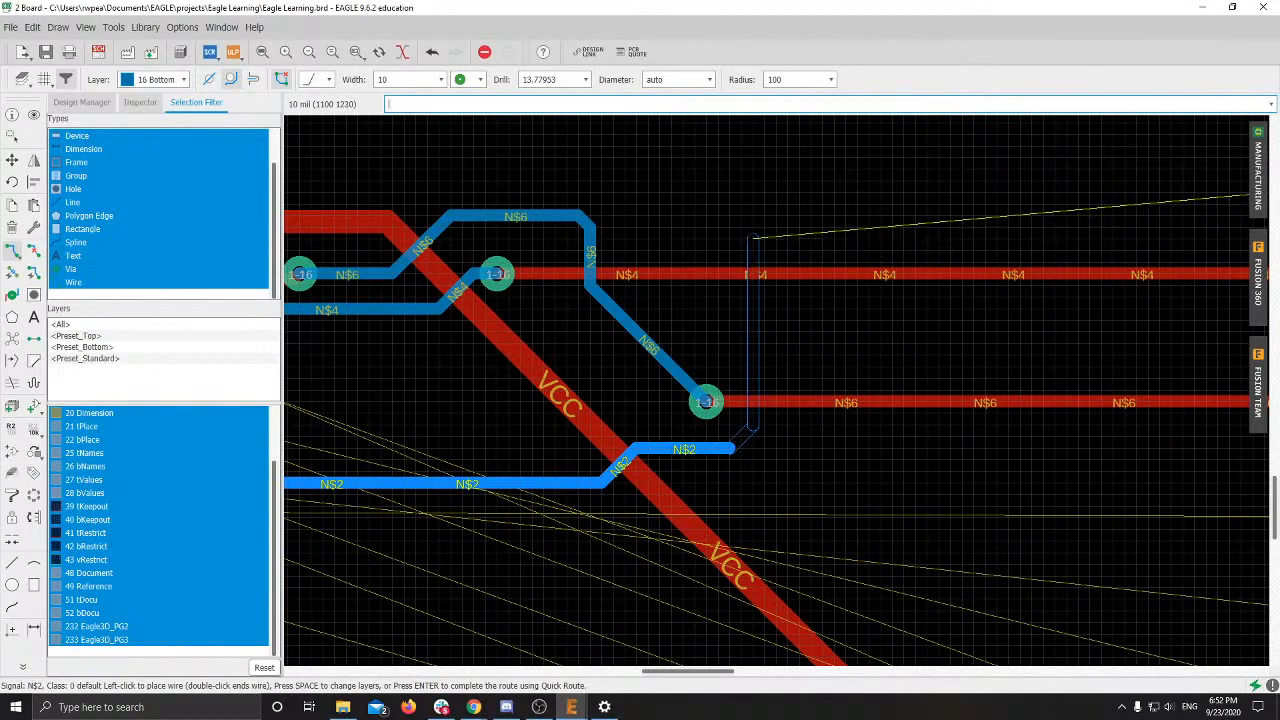
click(753, 238)
Step: Bring N$2 diagonally to a via level with resistor R11, switch to the Top layer, and finish at R11's N$2 pad
middle_drag(948, 202, 284, 213)
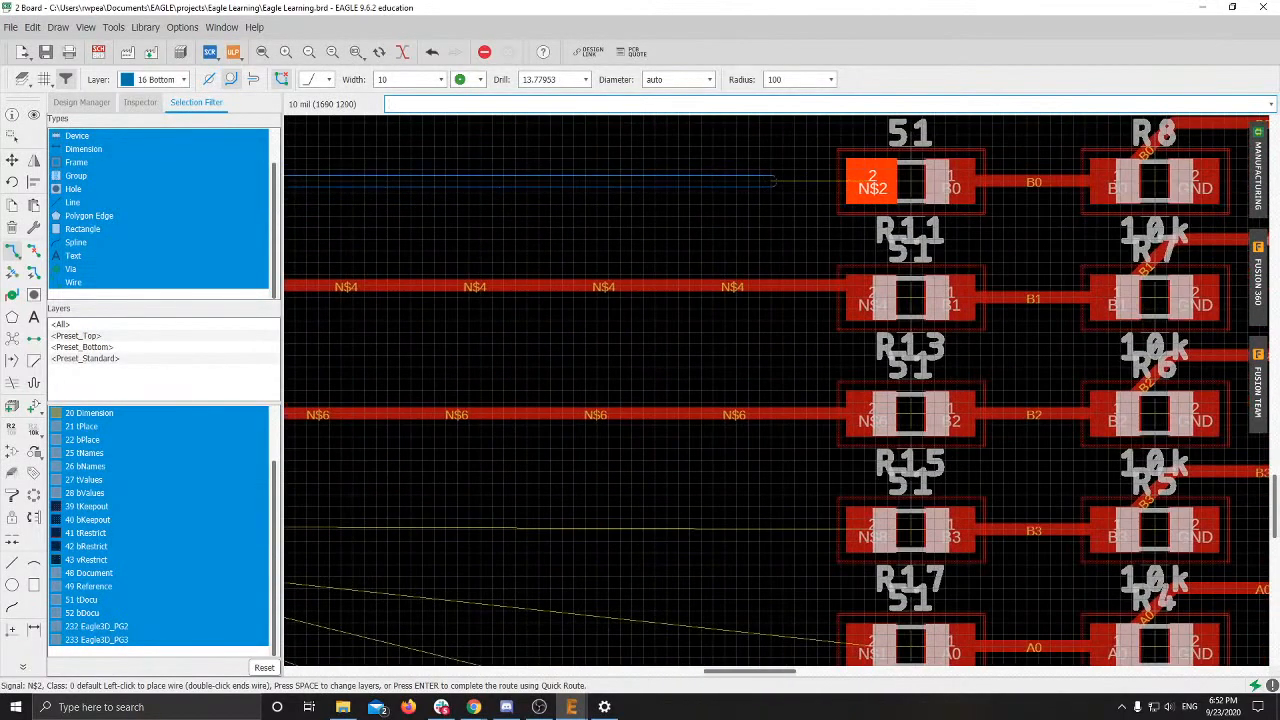
scroll(788, 181, down, 3)
scroll(634, 205, up, 3)
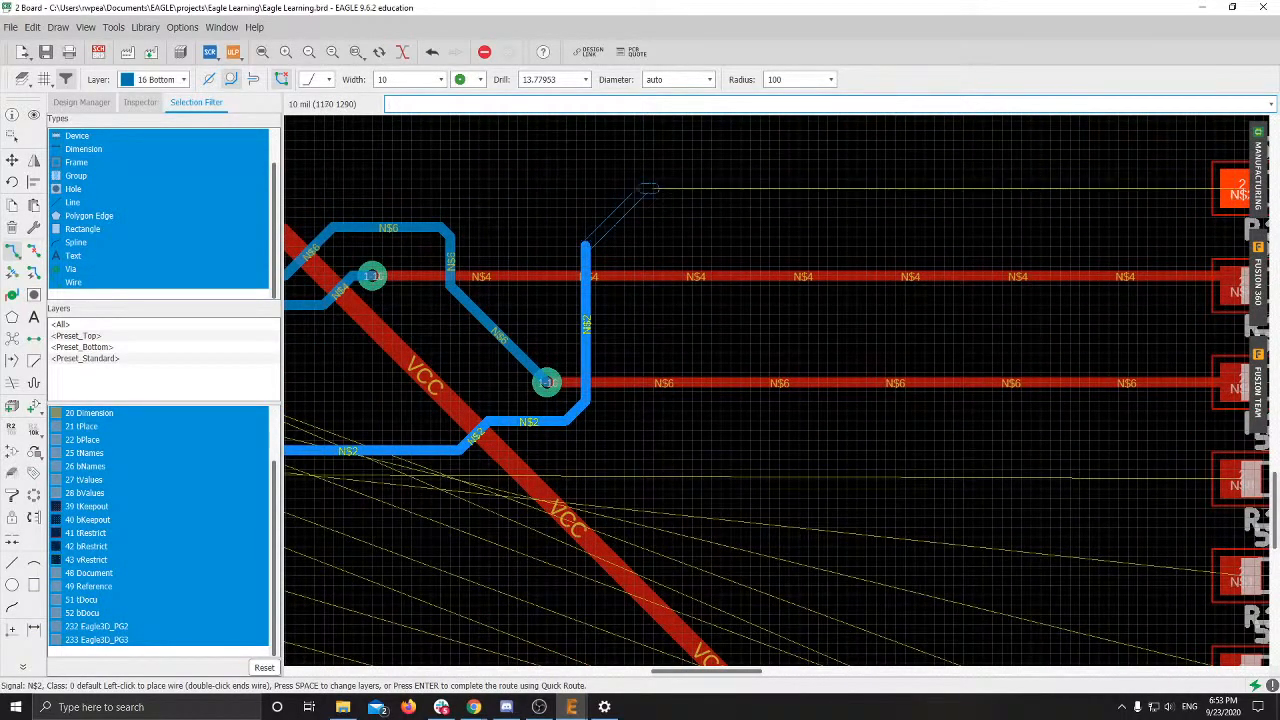
scroll(648, 188, up, 1)
click(648, 188)
middle_drag(1169, 190, 430, 212)
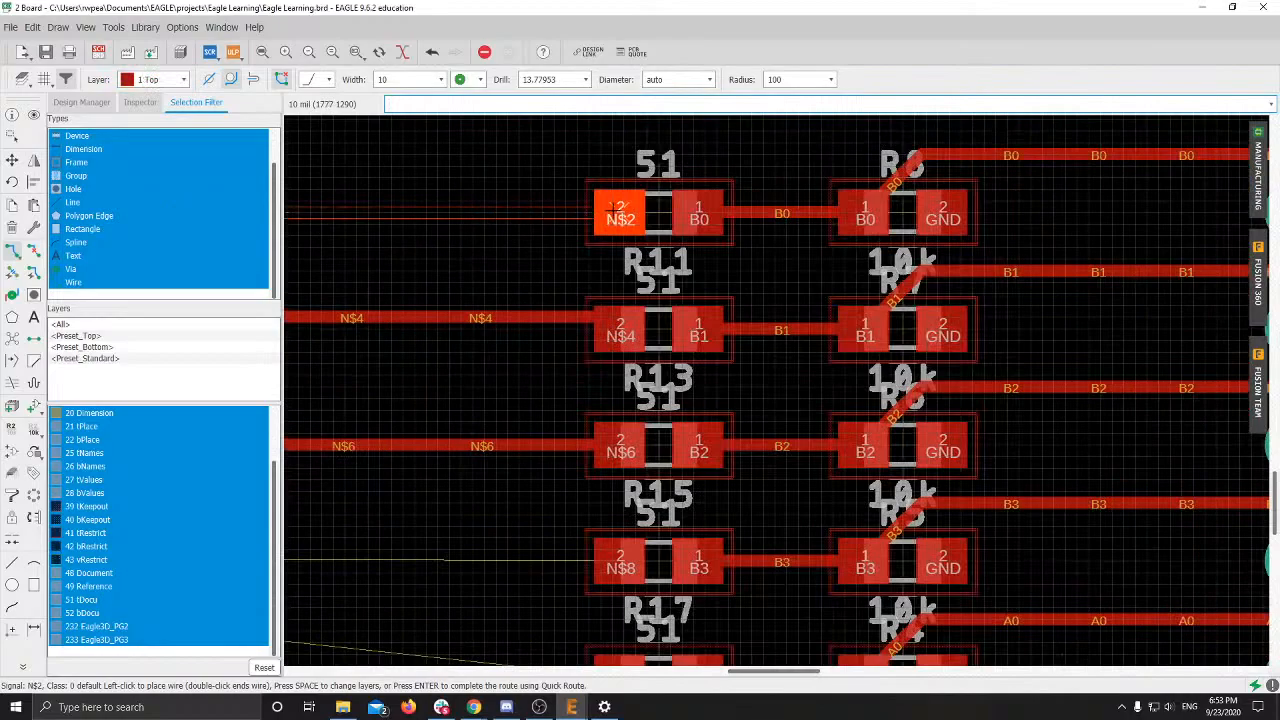
click(613, 210)
Step: Route N$5 on the Top layer from U$1 pin 14 across the N$2 trace to a via, switching to the Bottom layer
scroll(555, 303, down, 5)
middle_drag(553, 306, 920, 236)
middle_drag(410, 290, 647, 320)
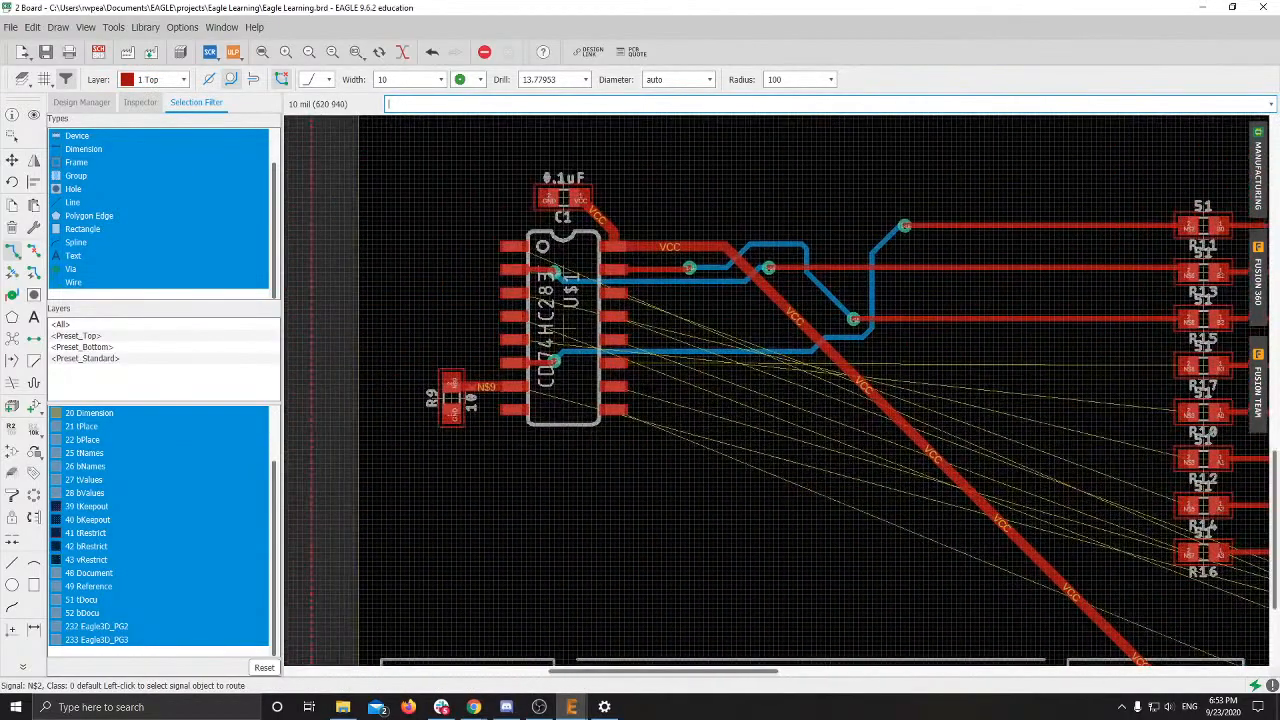
scroll(657, 367, up, 4)
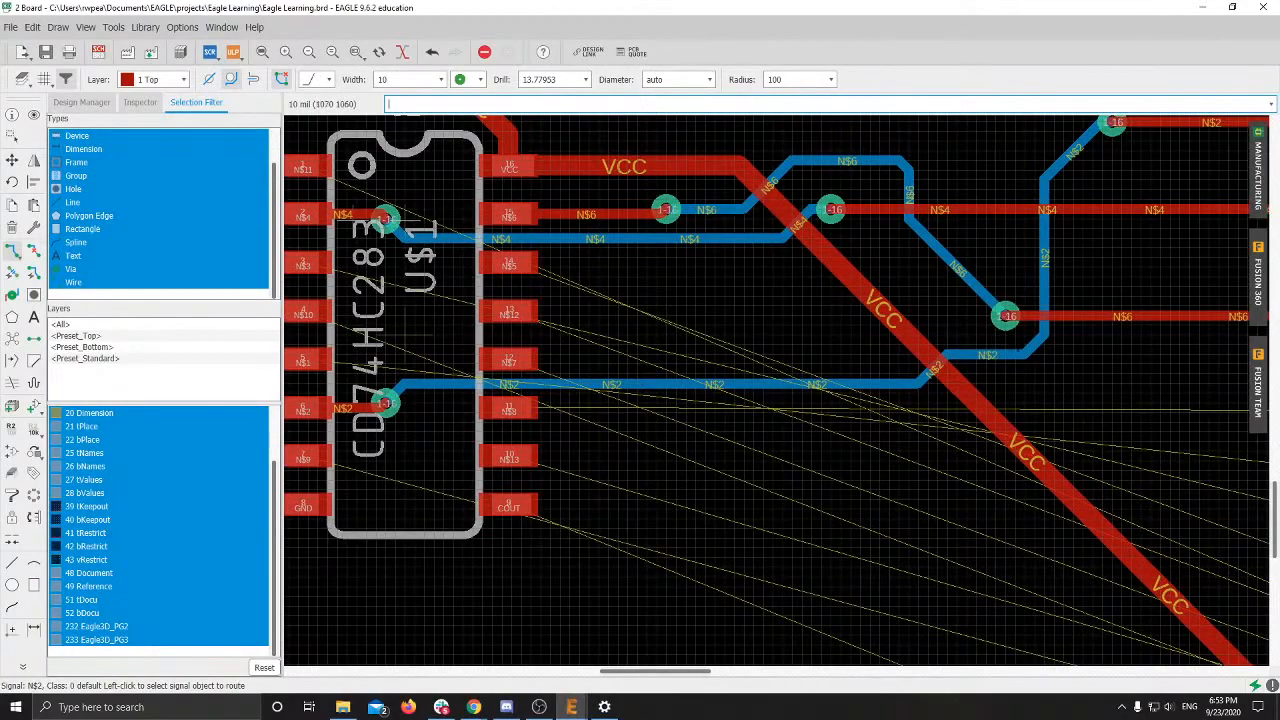
middle_drag(1018, 350, 890, 366)
scroll(394, 297, up, 1)
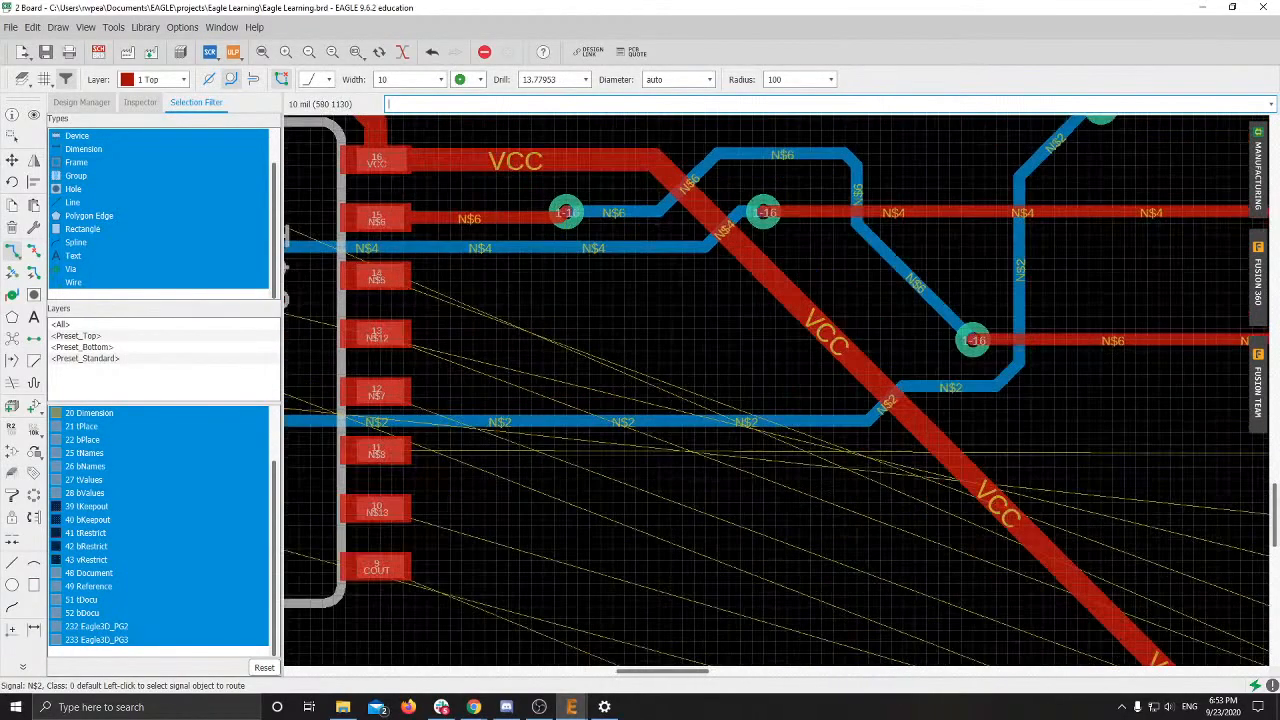
middle_drag(394, 297, 573, 368)
click(551, 341)
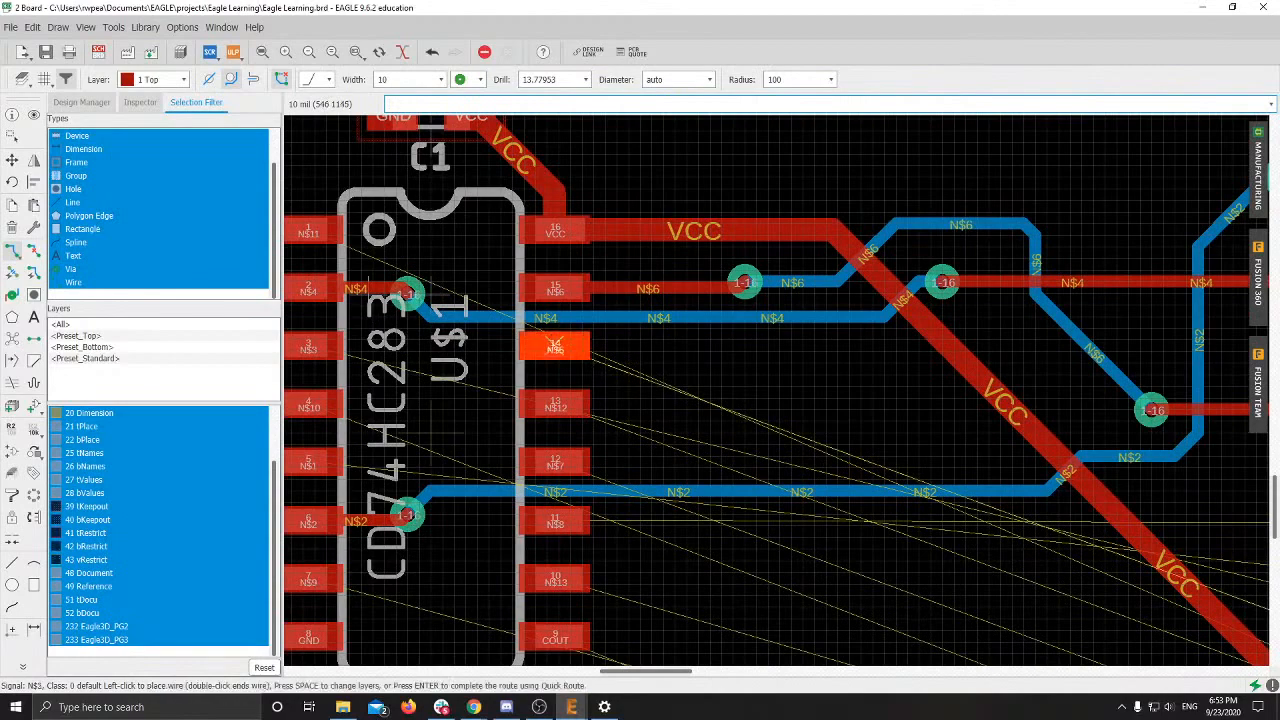
middle_drag(990, 505, 737, 477)
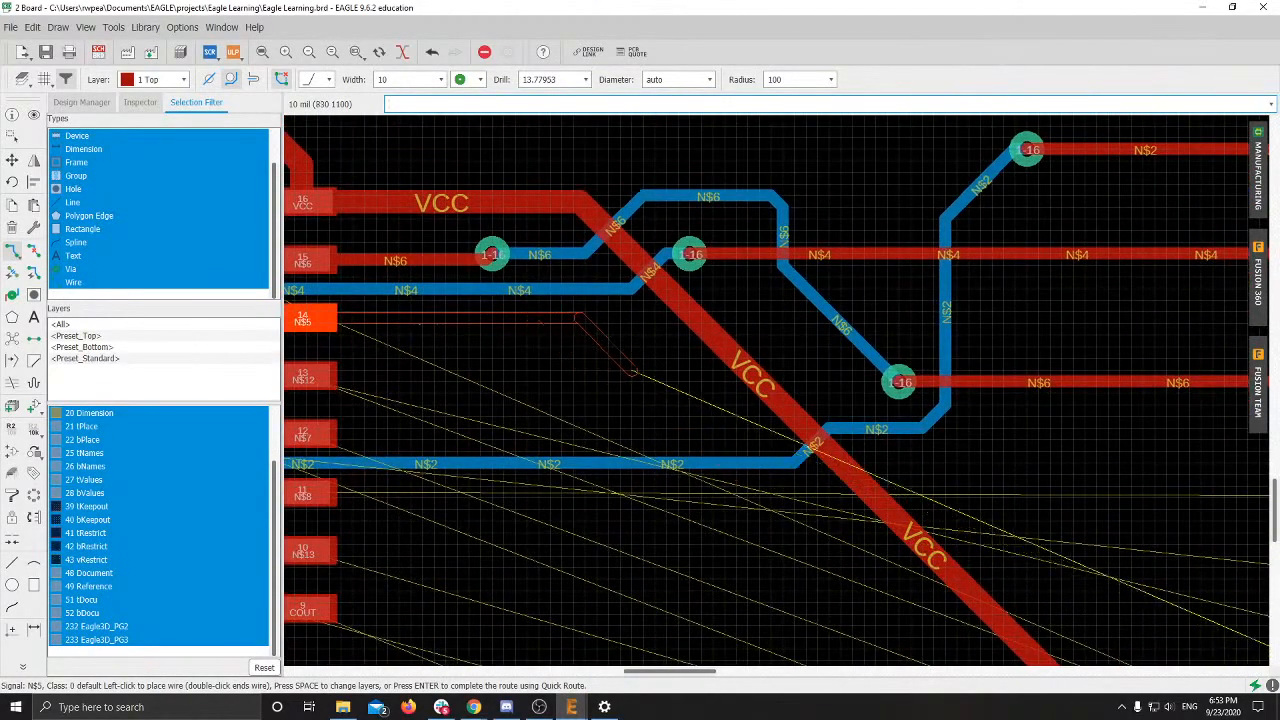
click(668, 430)
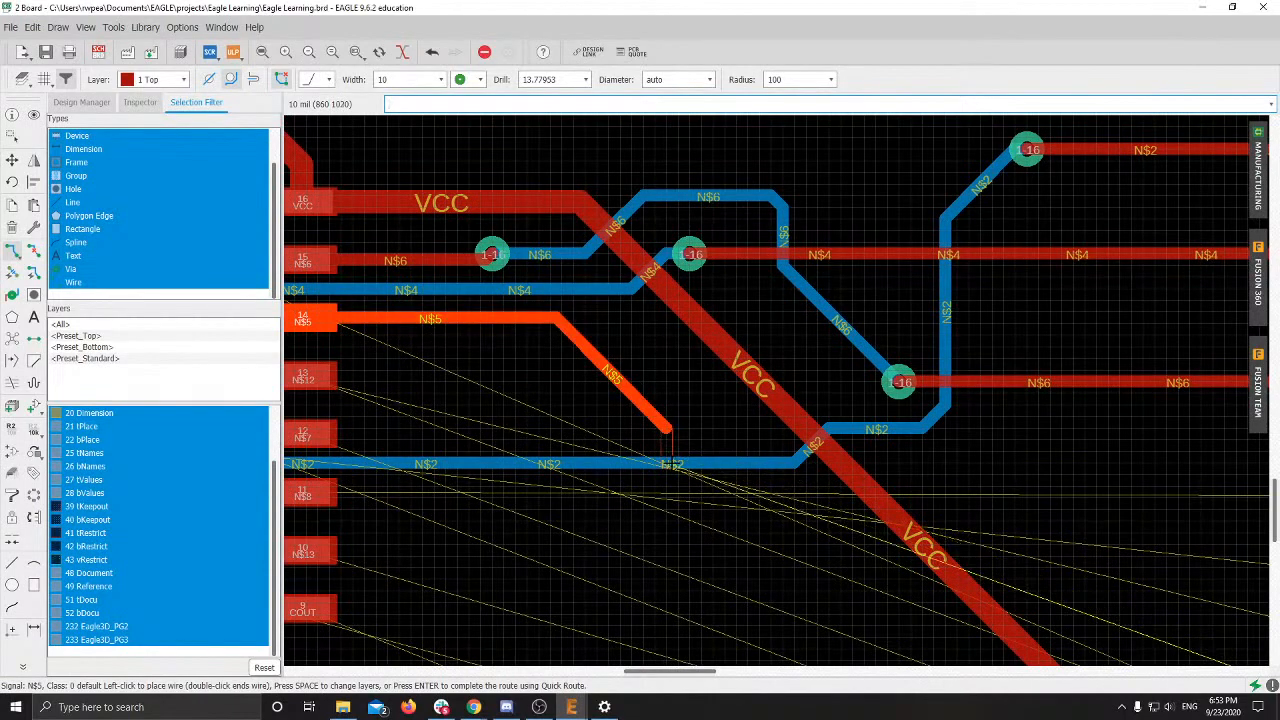
click(666, 490)
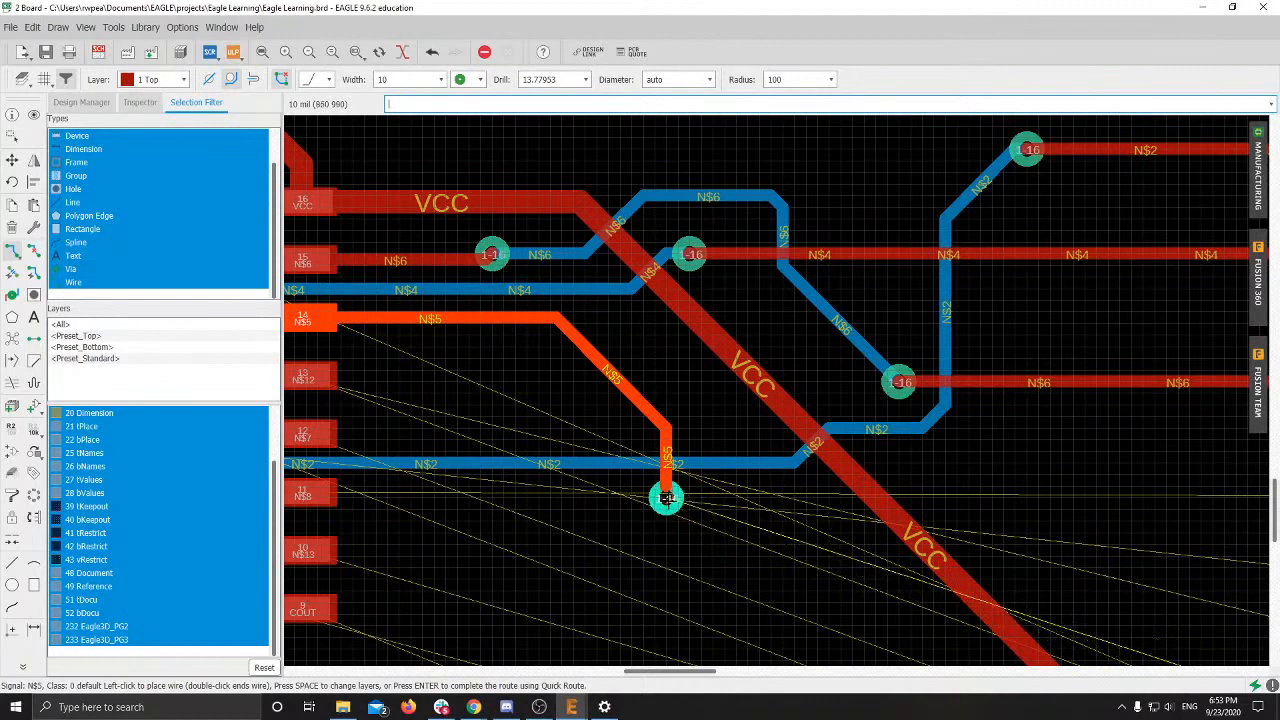
key(space)
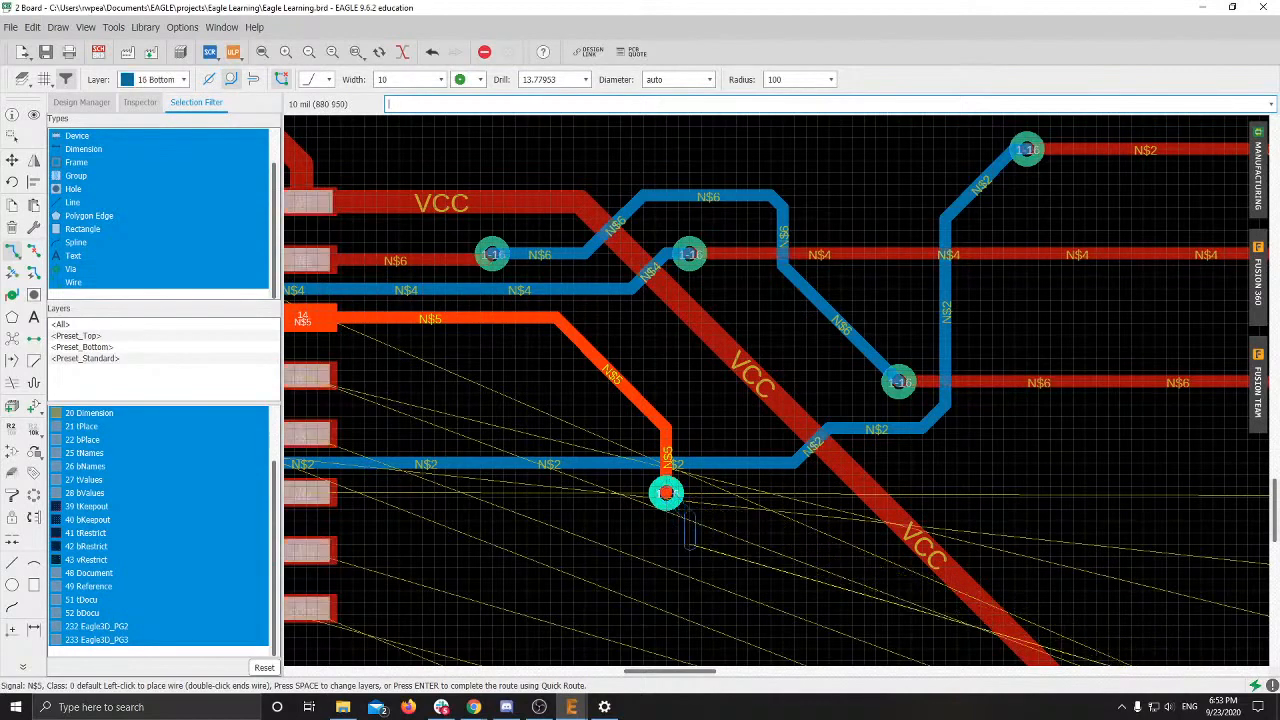
Step: Carry N$5 on the Bottom layer across the VCC trace to a via just beyond it, and finish on Top at resistor R14
click(845, 521)
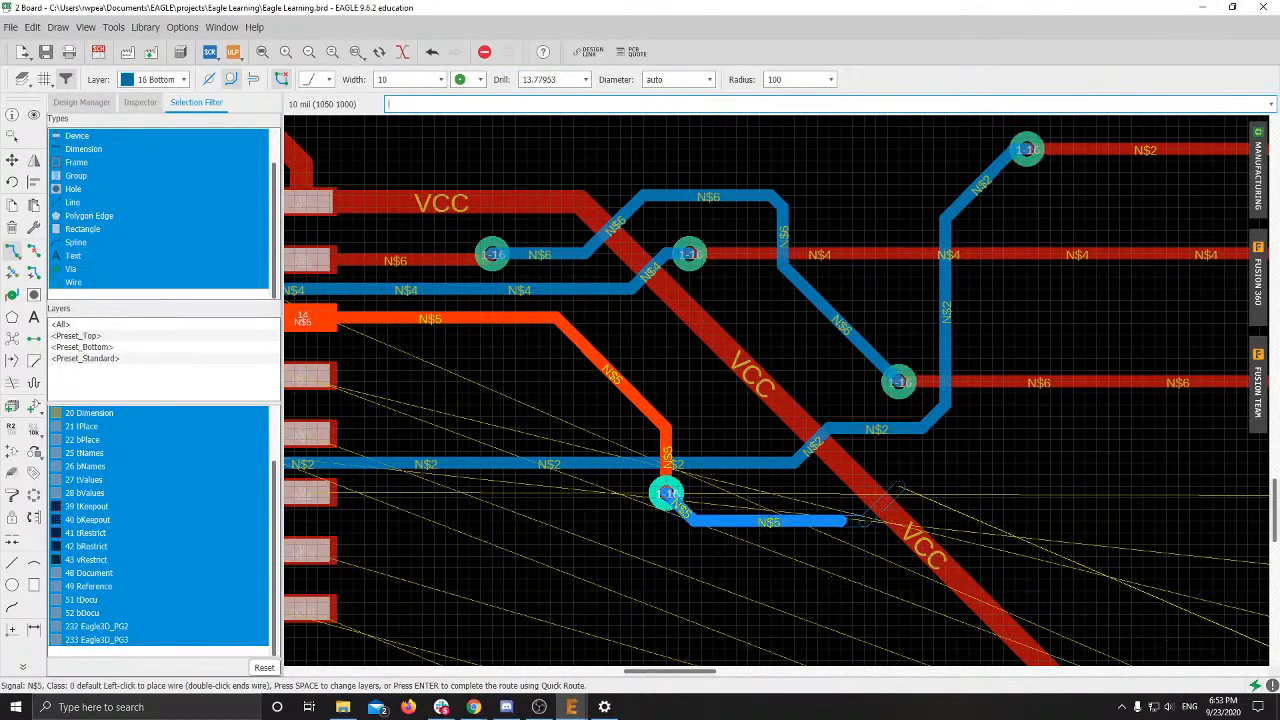
click(900, 486)
middle_drag(986, 487, 490, 337)
middle_drag(1018, 548, 1121, 510)
click(532, 297)
key(space)
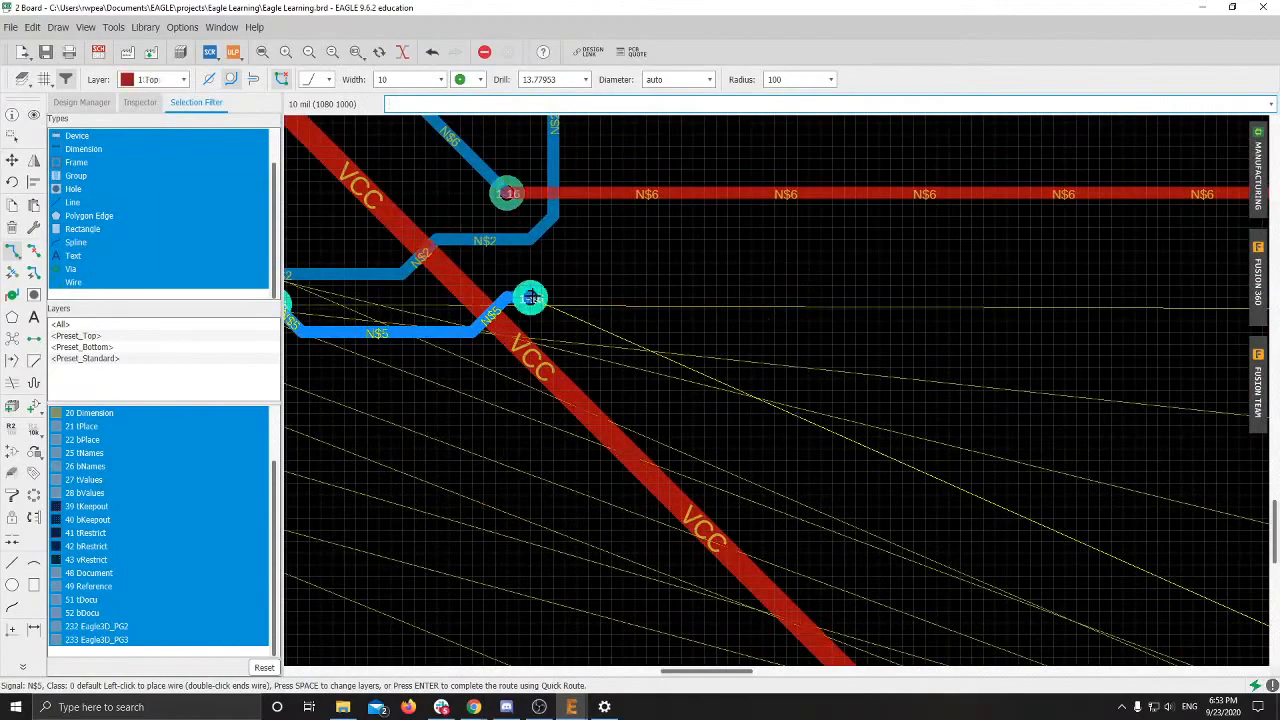
middle_drag(963, 463, 363, 272)
click(745, 478)
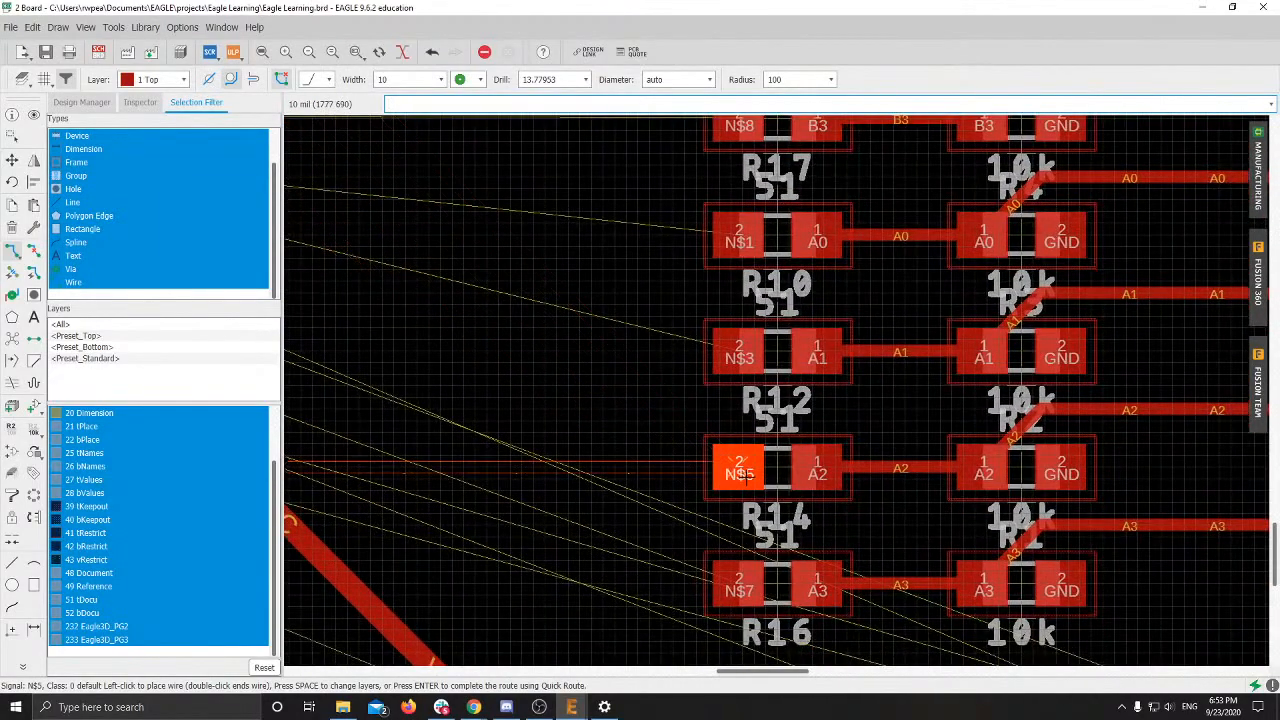
Step: Try routing N$12 from U$1 pin 13 across the N$2 trace to a via, continuing on the Bottom layer towards VCC
scroll(745, 477, down, 4)
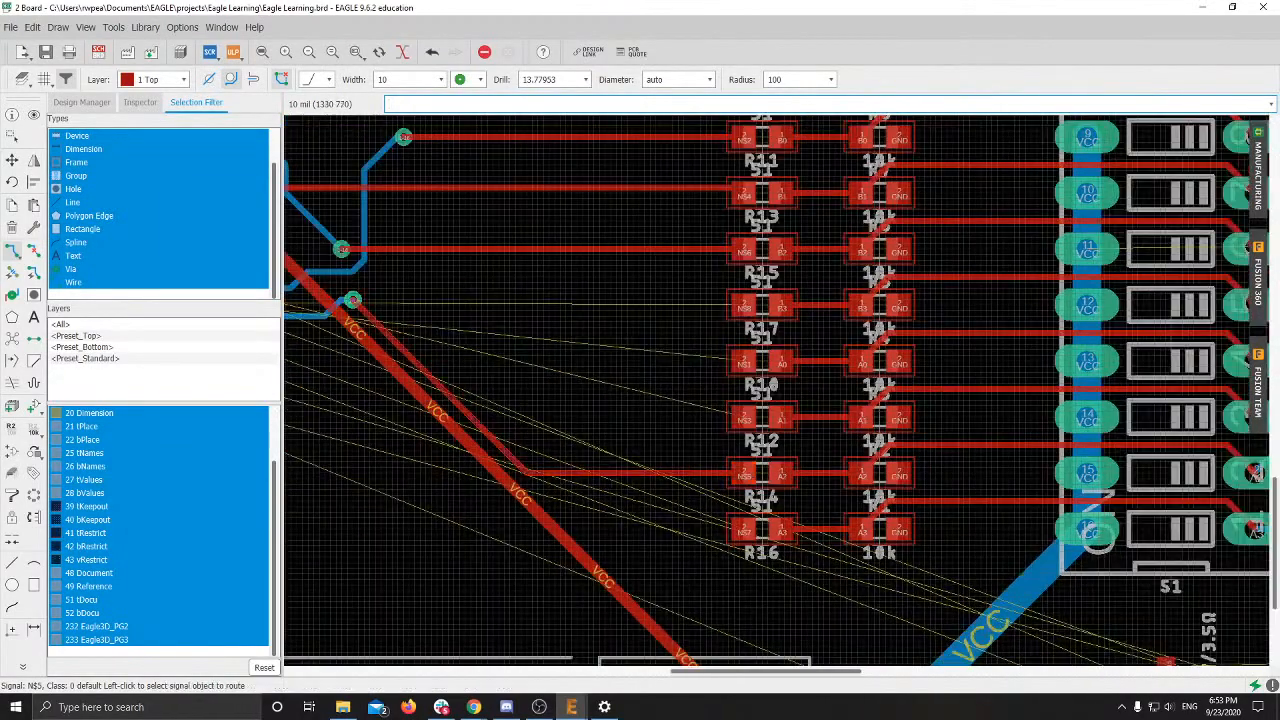
scroll(885, 397, down, 2)
scroll(408, 365, up, 4)
middle_drag(408, 365, 736, 400)
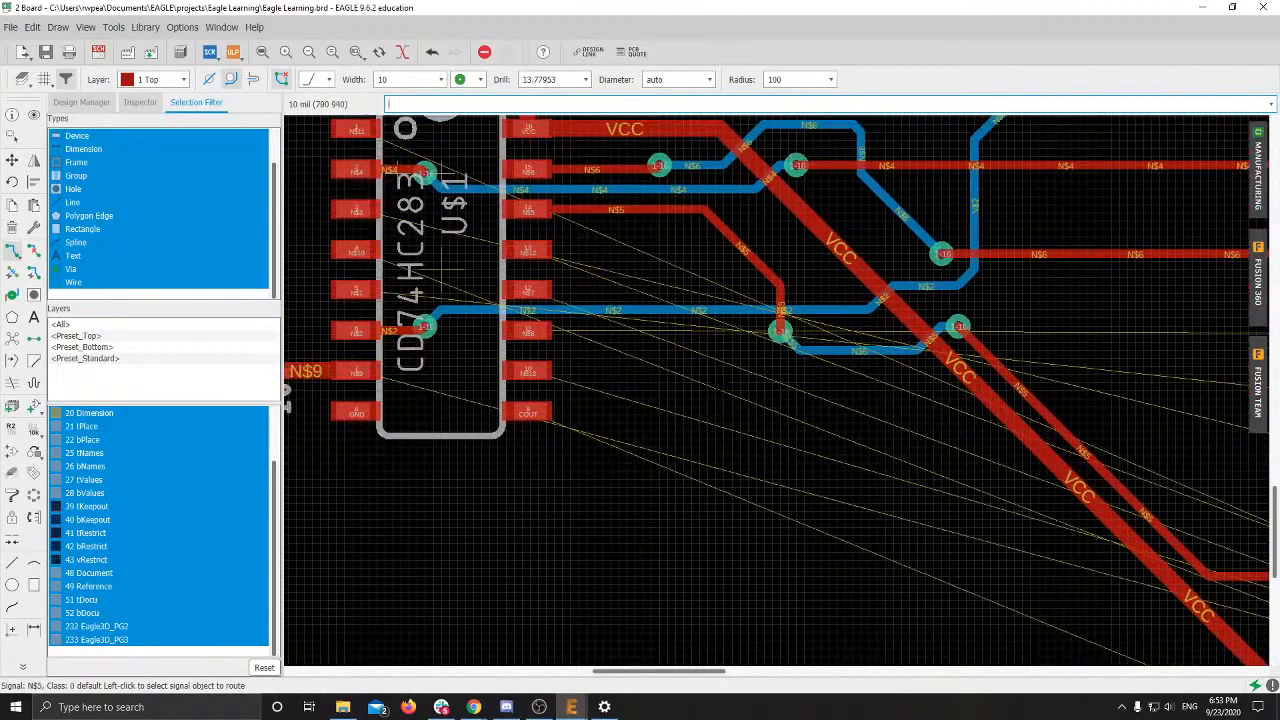
scroll(575, 358, up, 3)
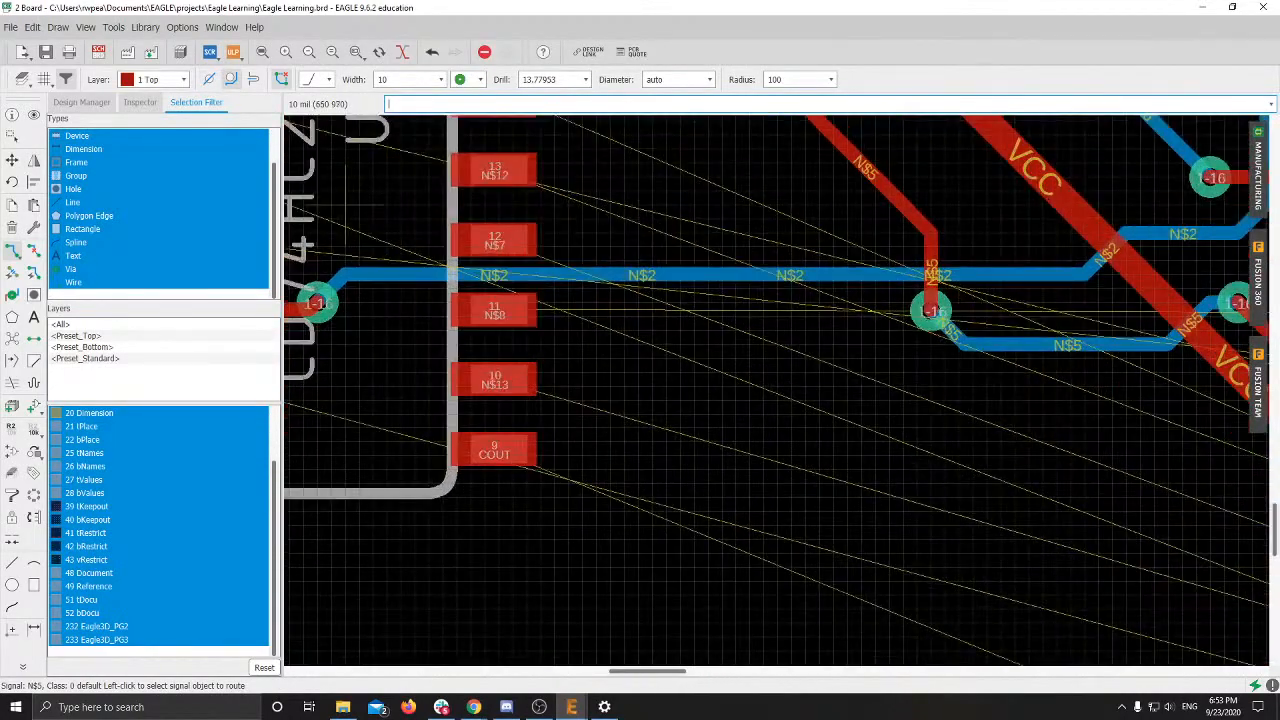
middle_drag(512, 166, 497, 267)
click(473, 273)
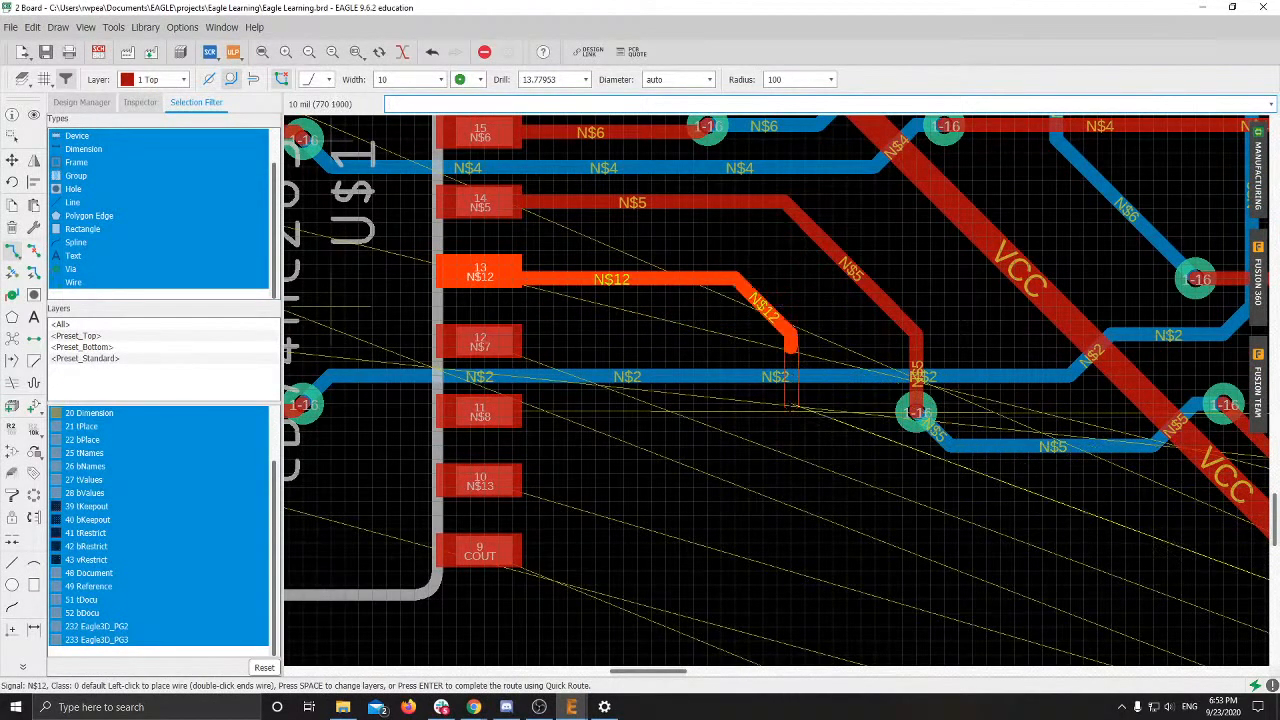
key(space)
click(791, 411)
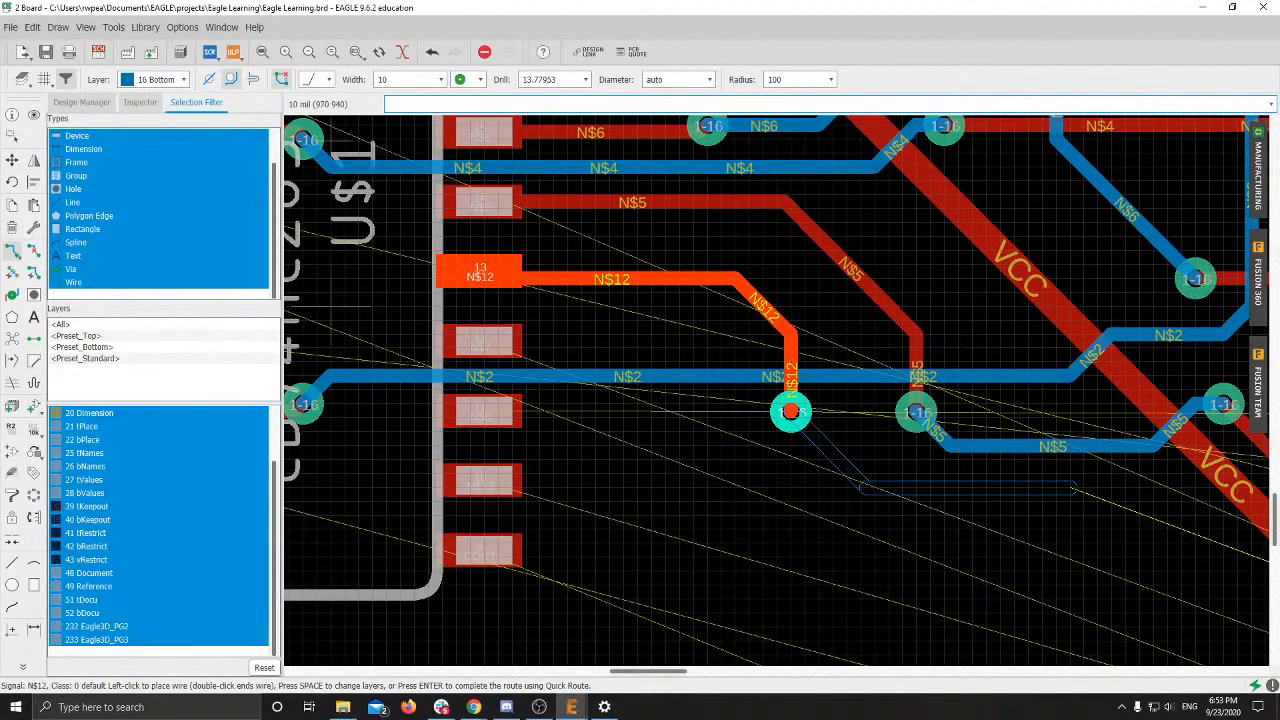
middle_drag(1085, 487, 600, 391)
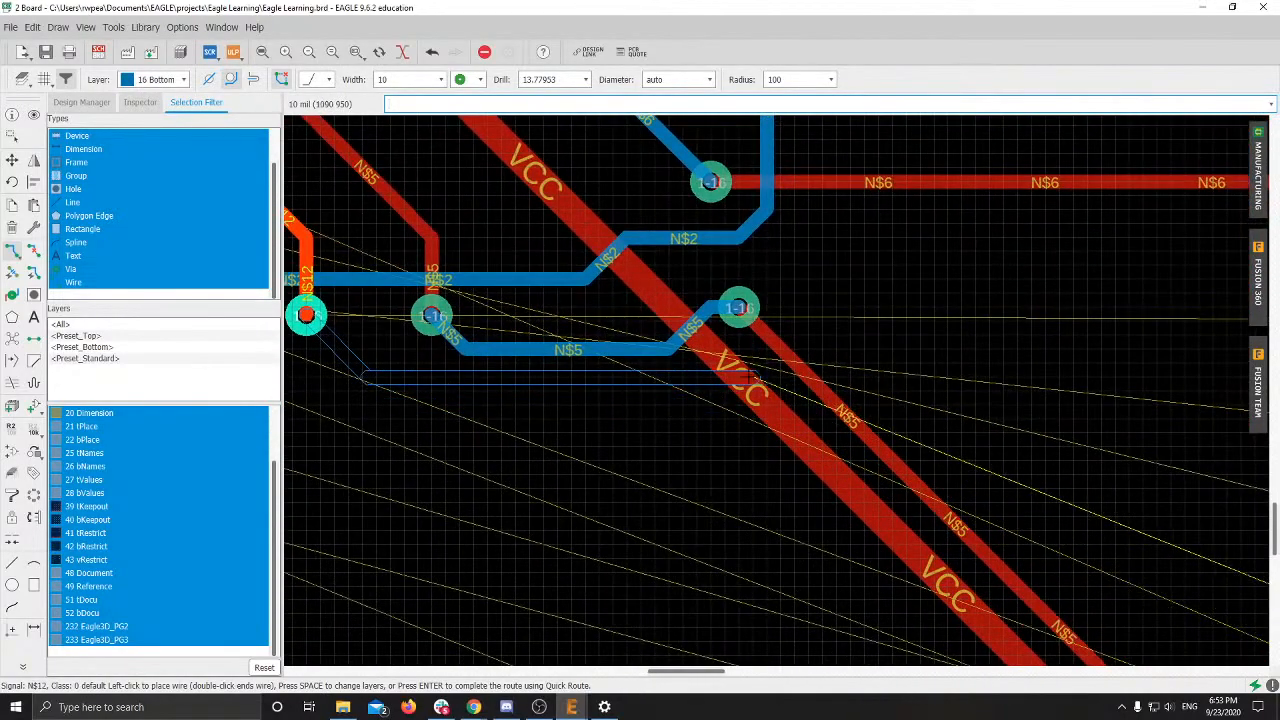
scroll(740, 378, down, 3)
scroll(740, 378, down, 1)
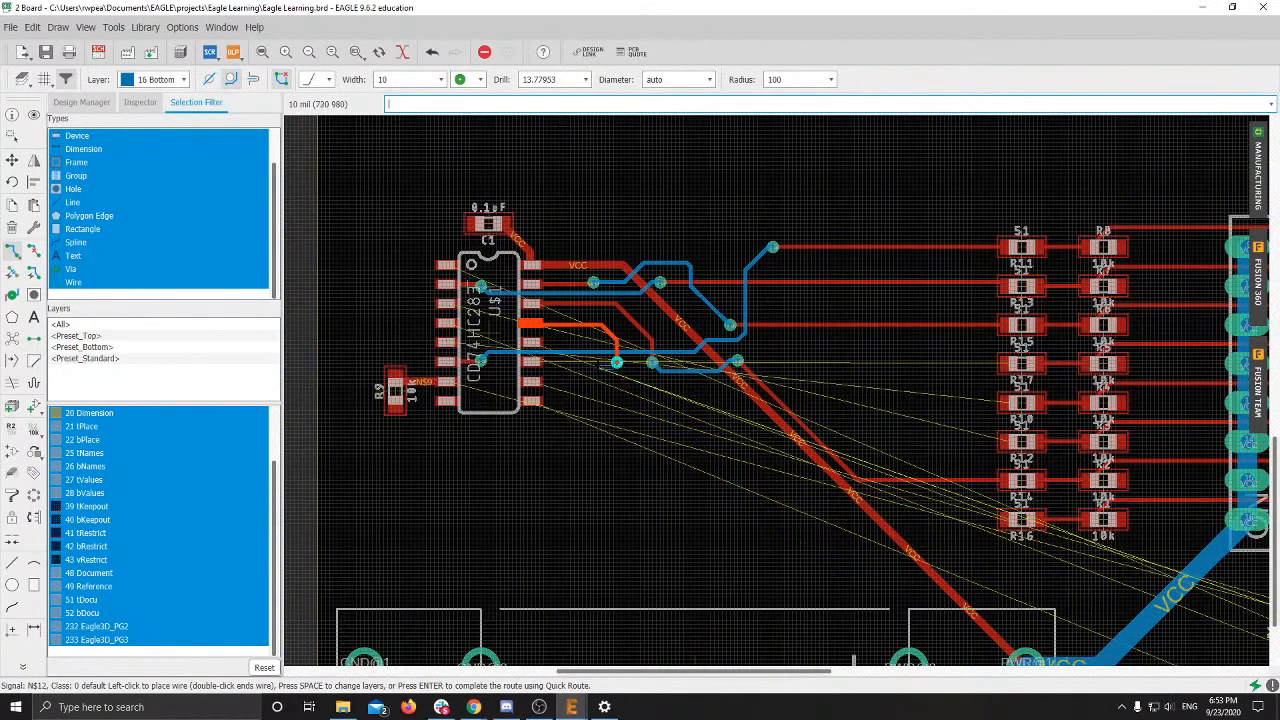
Step: Undo the N$12 route from U$1 pin 13, including its via
key(ctrl+z)
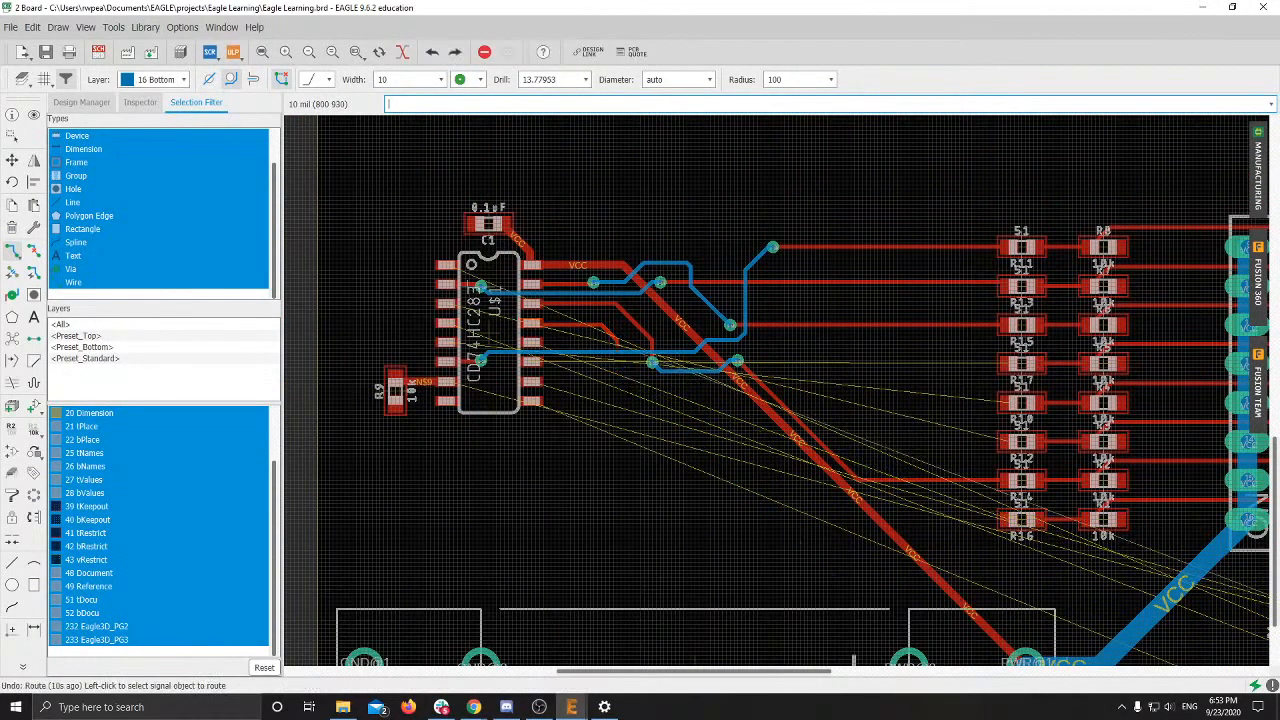
scroll(624, 386, up, 3)
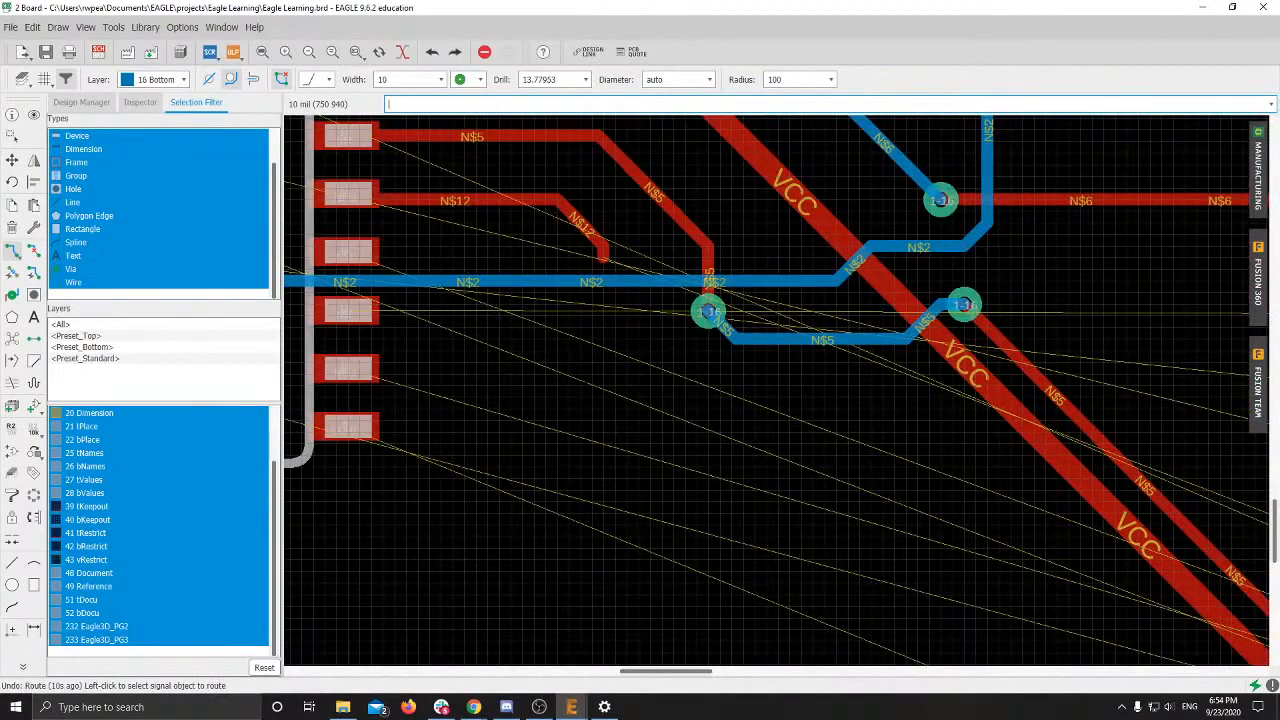
key(ctrl+z)
key(ctrl+z)
Step: Route N$8 on the Top layer from U$1 pin 11 below the N$5 trace to a via beside VCC, switching to Bottom
middle_drag(508, 363, 630, 419)
scroll(630, 419, up, 2)
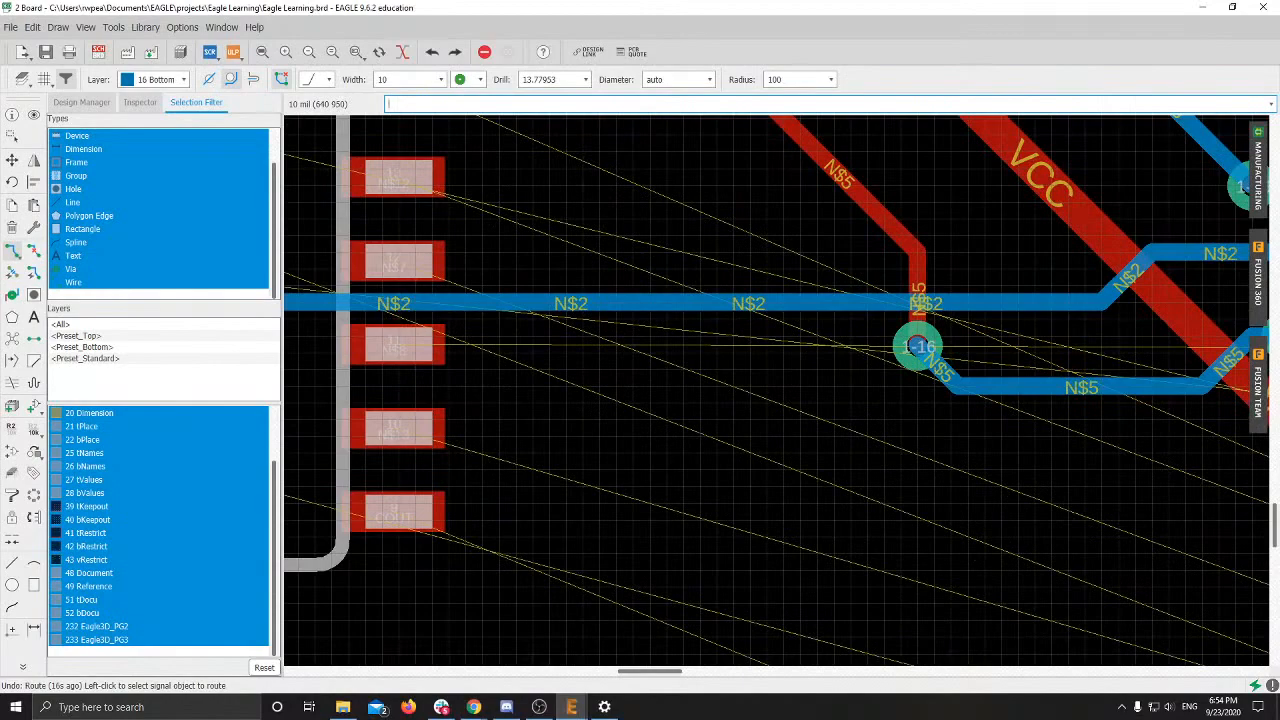
click(412, 344)
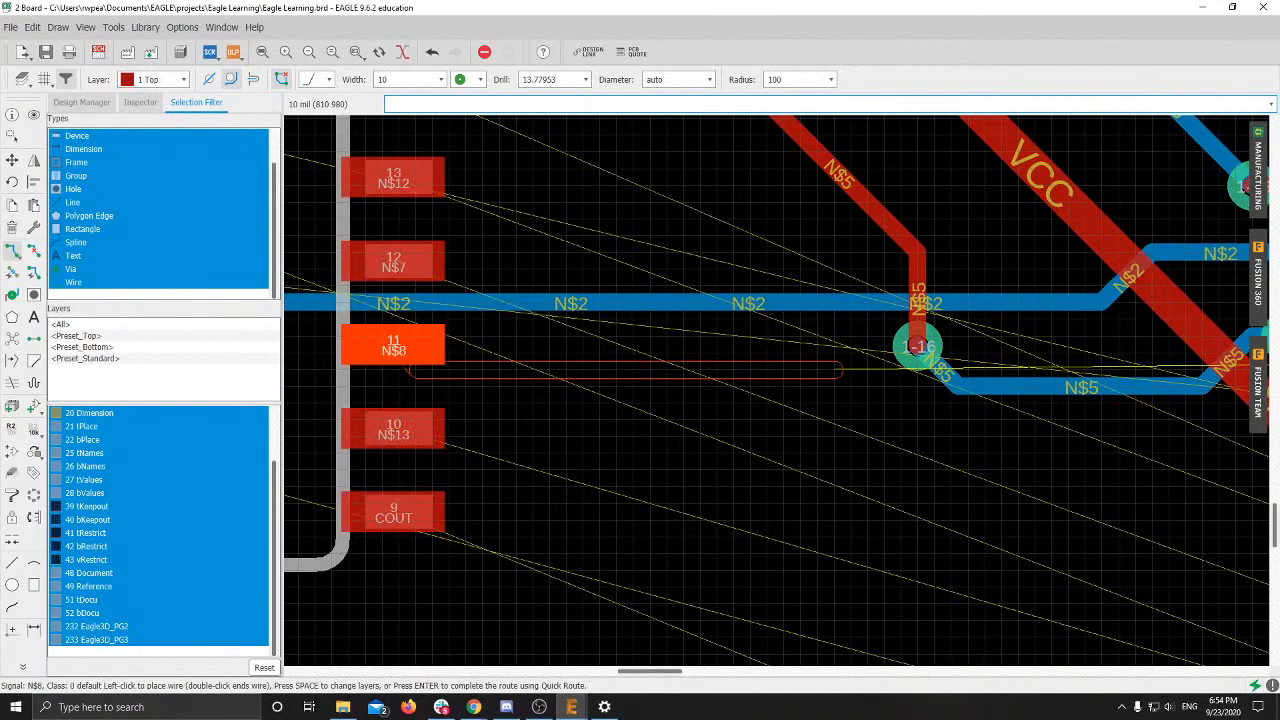
scroll(840, 370, down, 4)
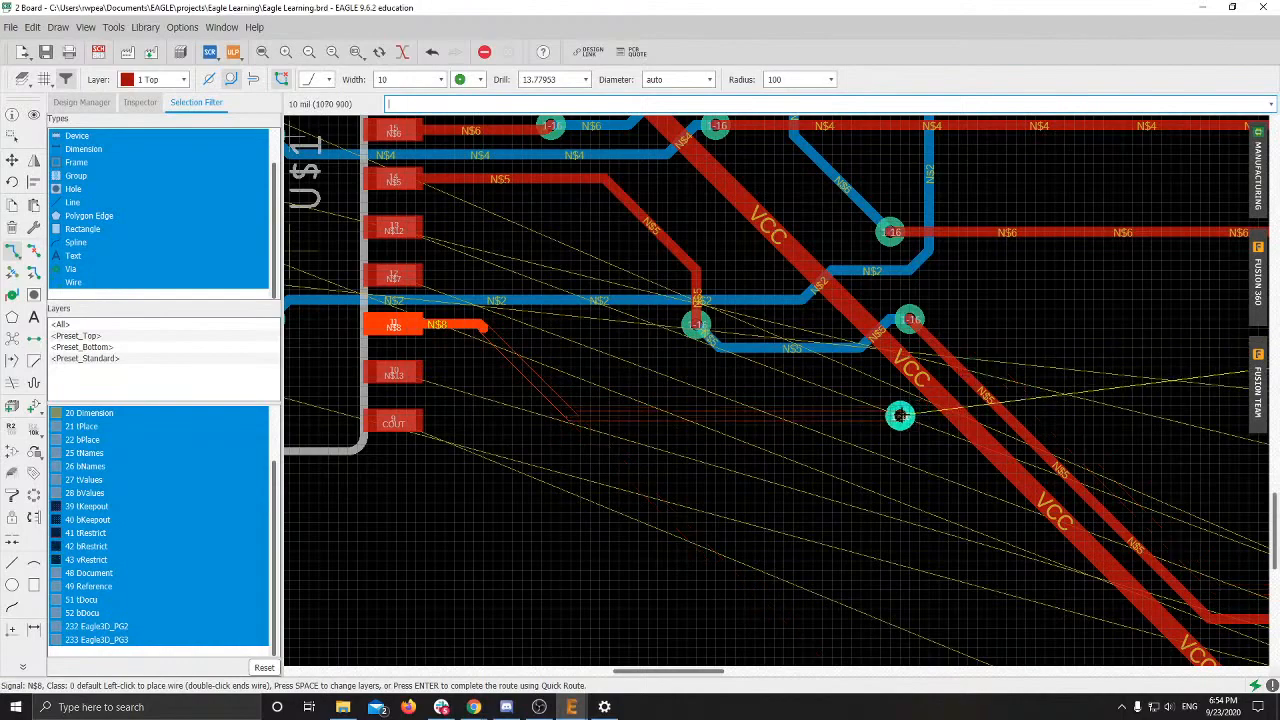
click(900, 415)
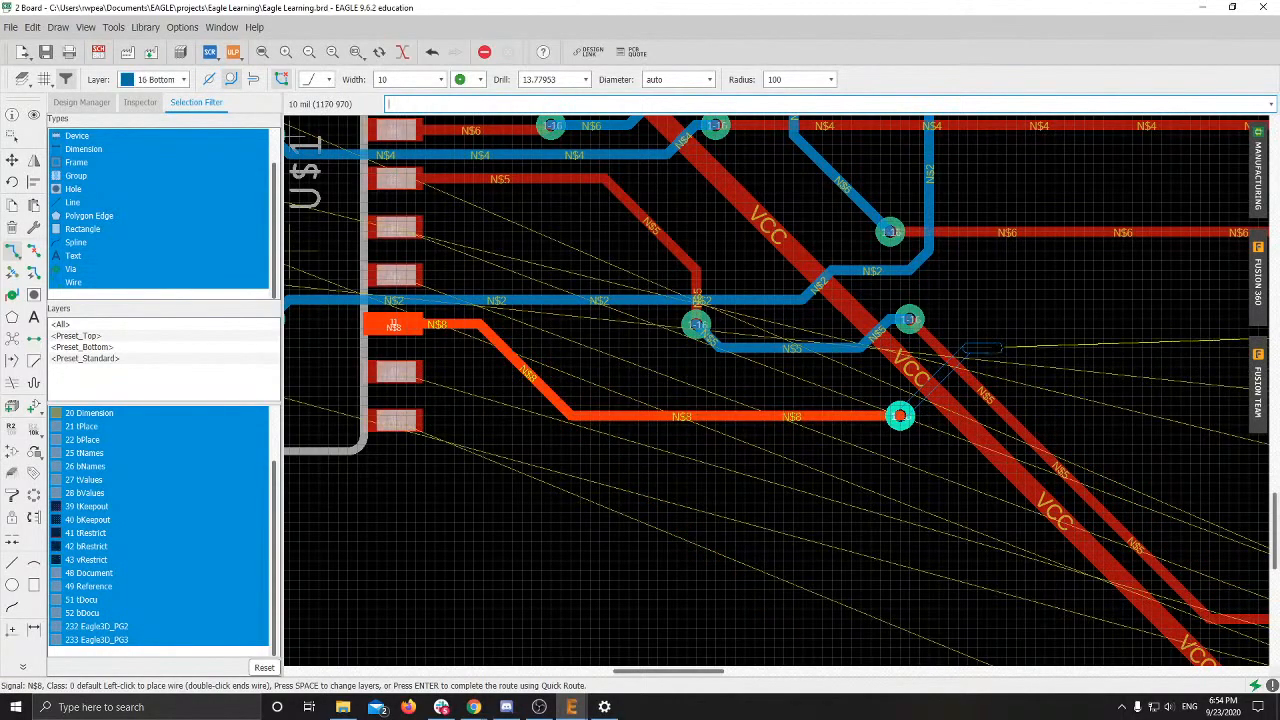
Step: Cross N$8 diagonally on the Bottom layer past the VCC and N$5 traces to a via, and finish on Top at resistor R17
middle_drag(990, 346, 576, 389)
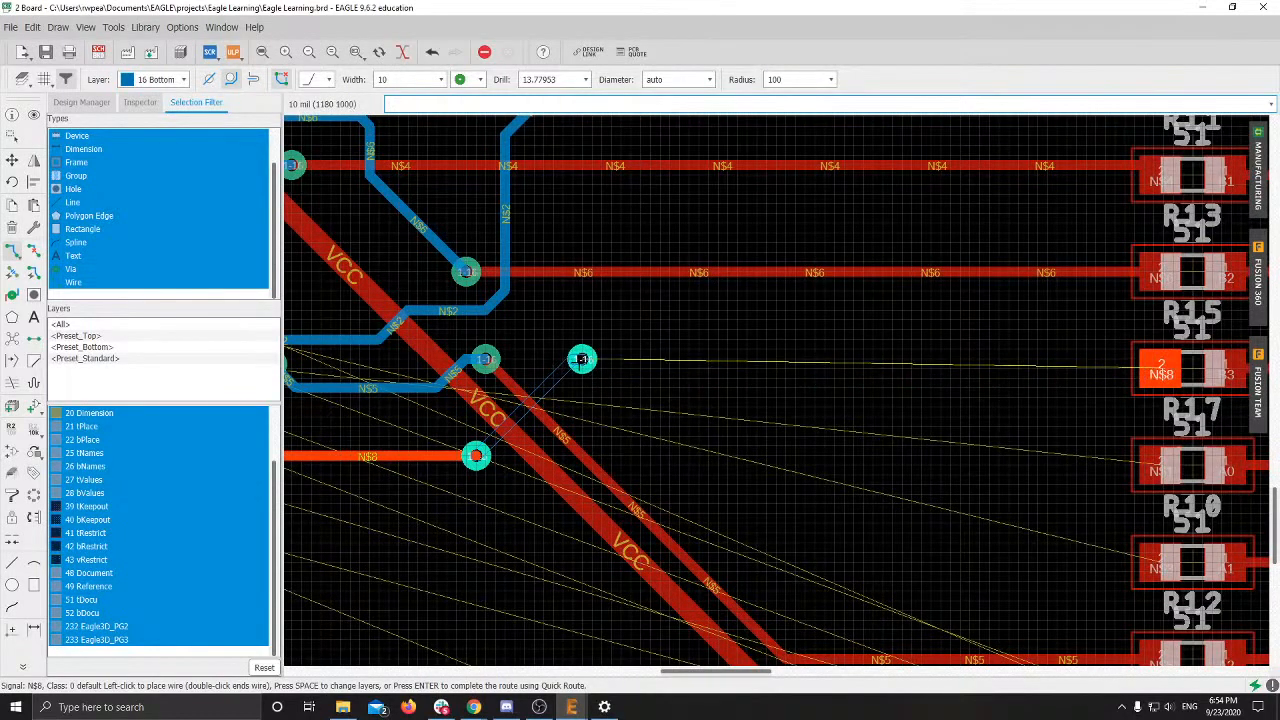
click(582, 368)
click(1161, 368)
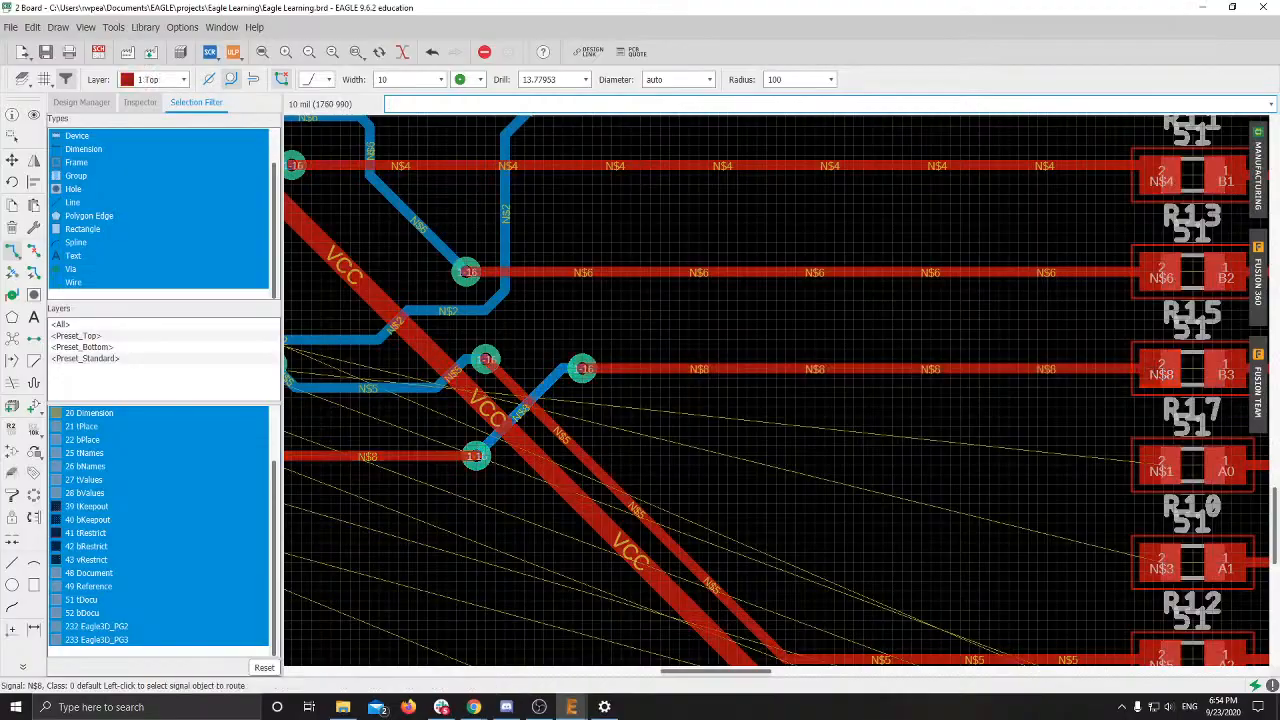
scroll(882, 422, down, 4)
scroll(480, 440, up, 6)
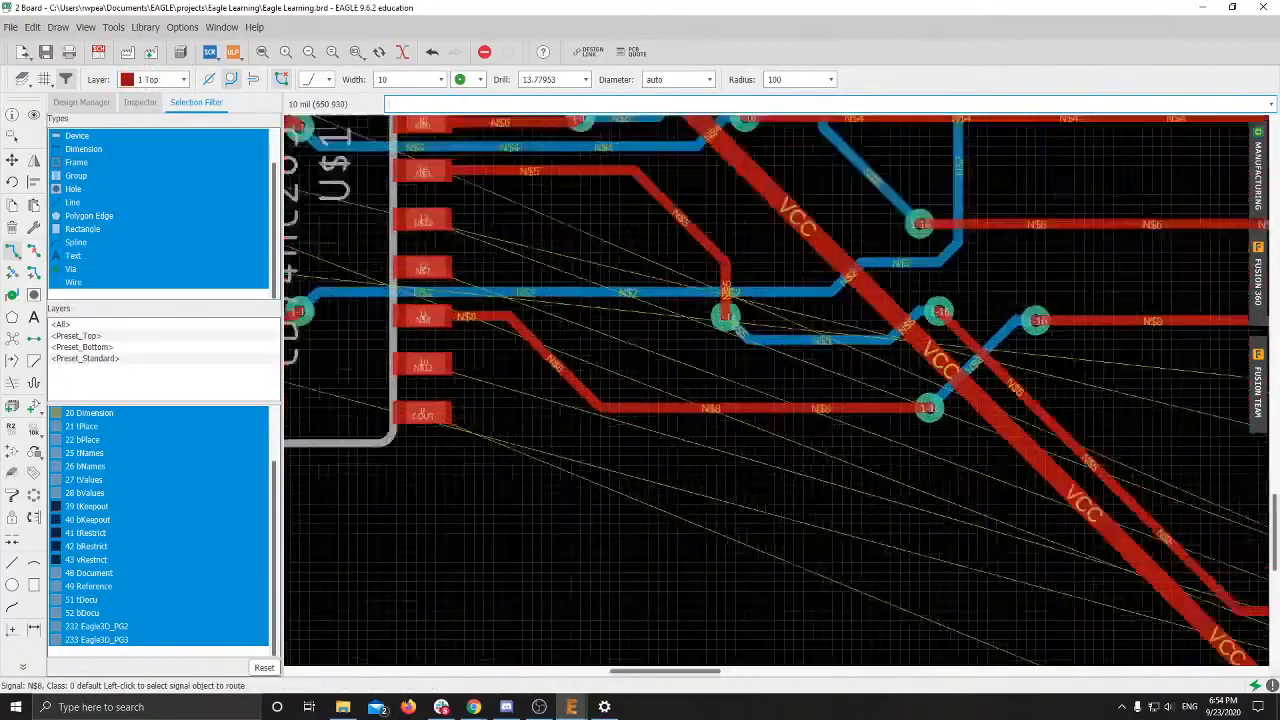
click(380, 357)
scroll(862, 484, down, 5)
middle_drag(1240, 640, 1025, 516)
scroll(845, 508, down, 2)
key(Escape)
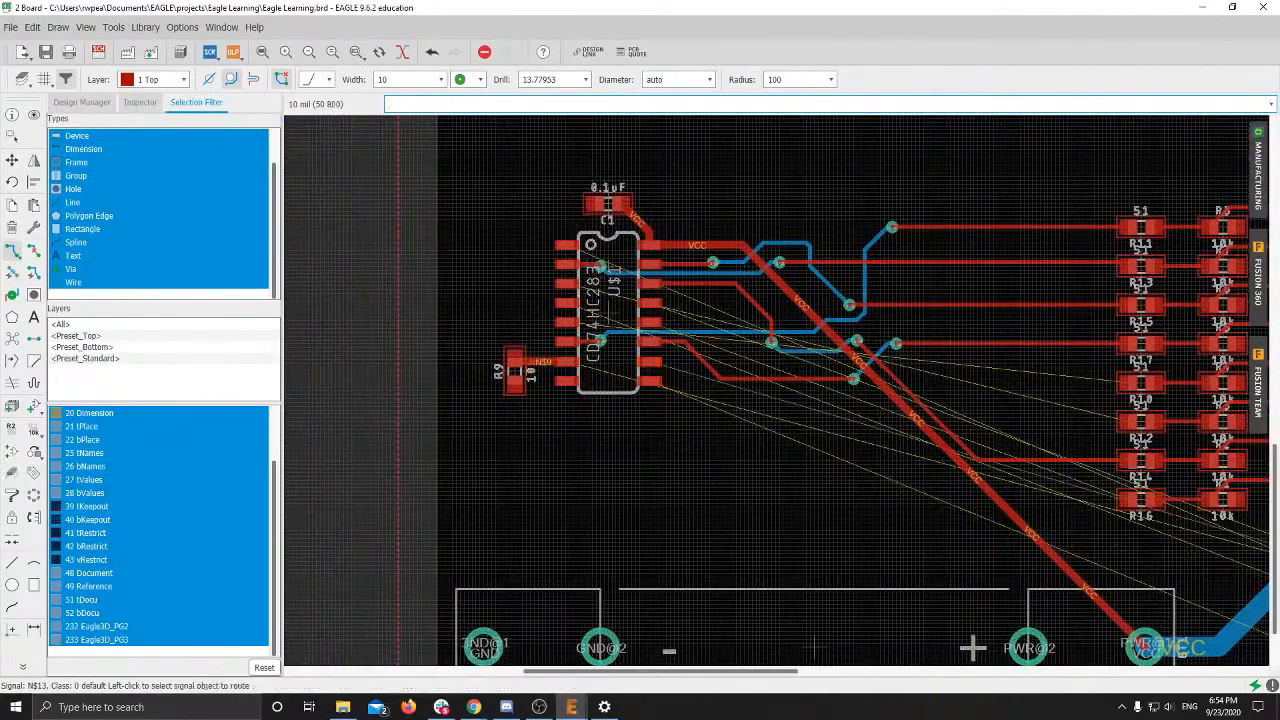
scroll(651, 389, up, 3)
scroll(647, 388, up, 1)
click(655, 368)
middle_drag(1165, 595, 502, 301)
key(Escape)
scroll(639, 237, down, 2)
middle_drag(639, 237, 590, 379)
middle_drag(380, 282, 711, 408)
scroll(401, 267, up, 2)
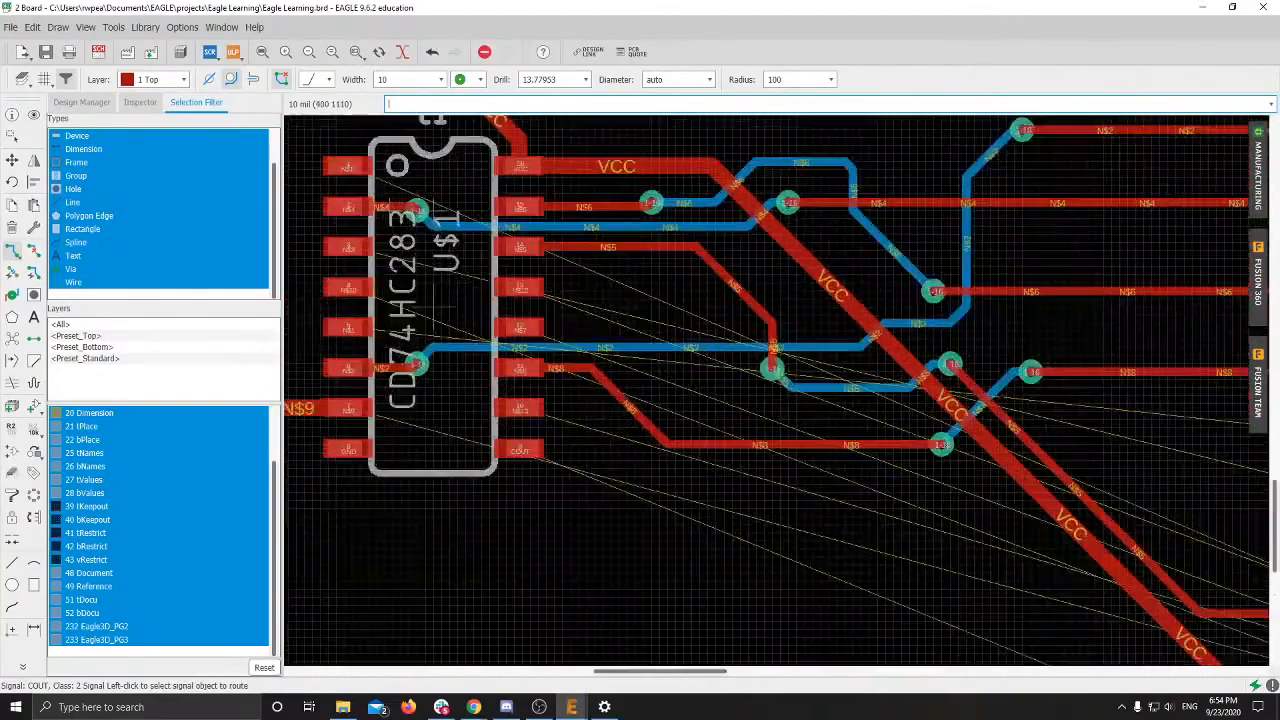
click(348, 167)
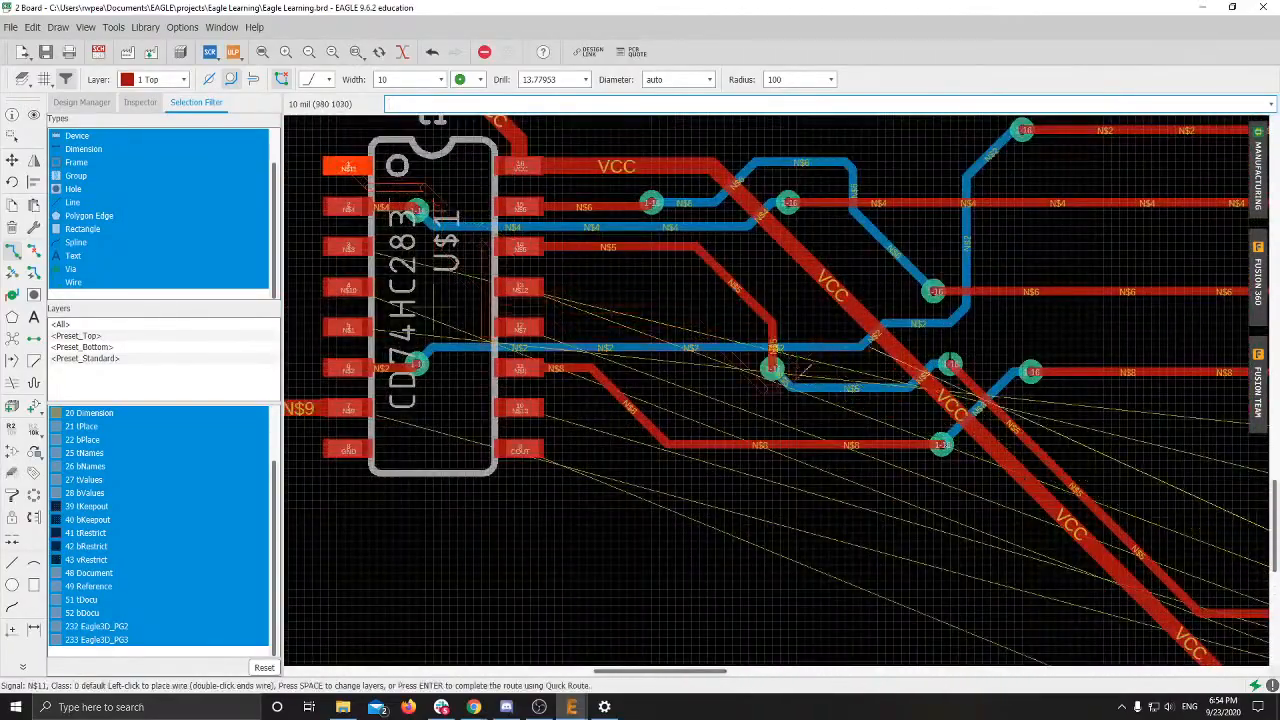
scroll(808, 369, down, 2)
scroll(516, 624, down, 2)
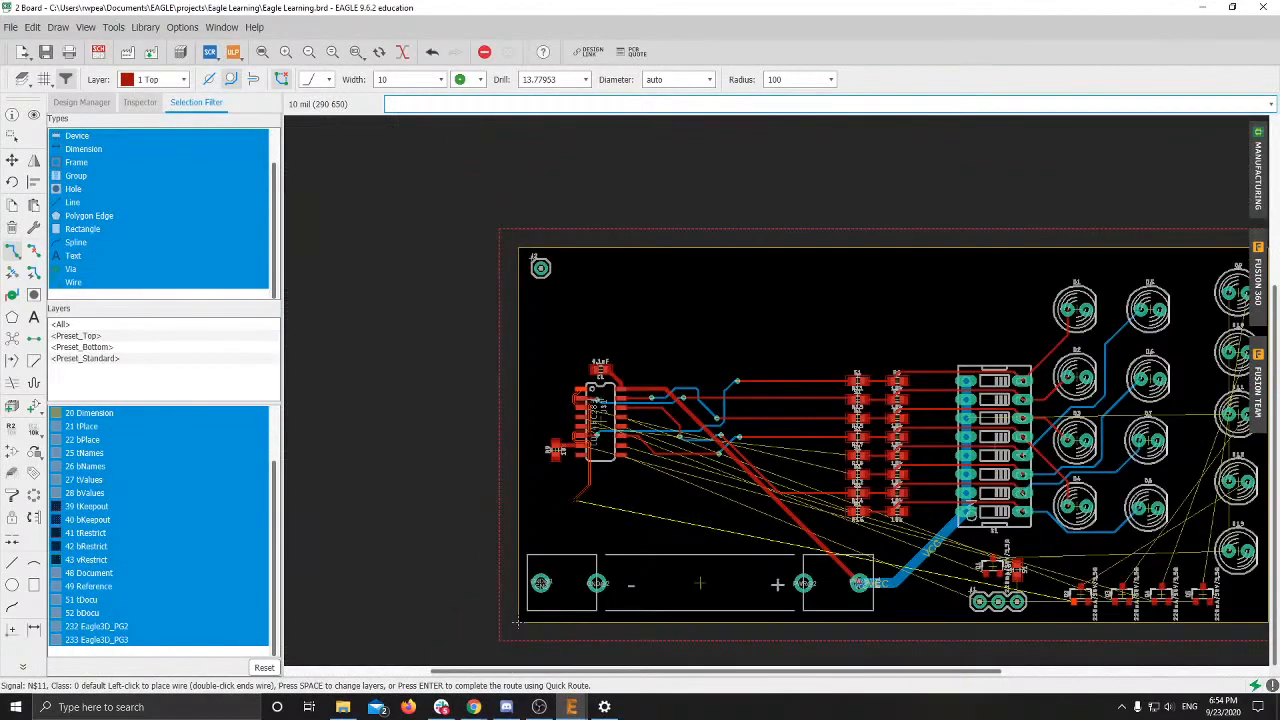
scroll(572, 500, up, 6)
key(Escape)
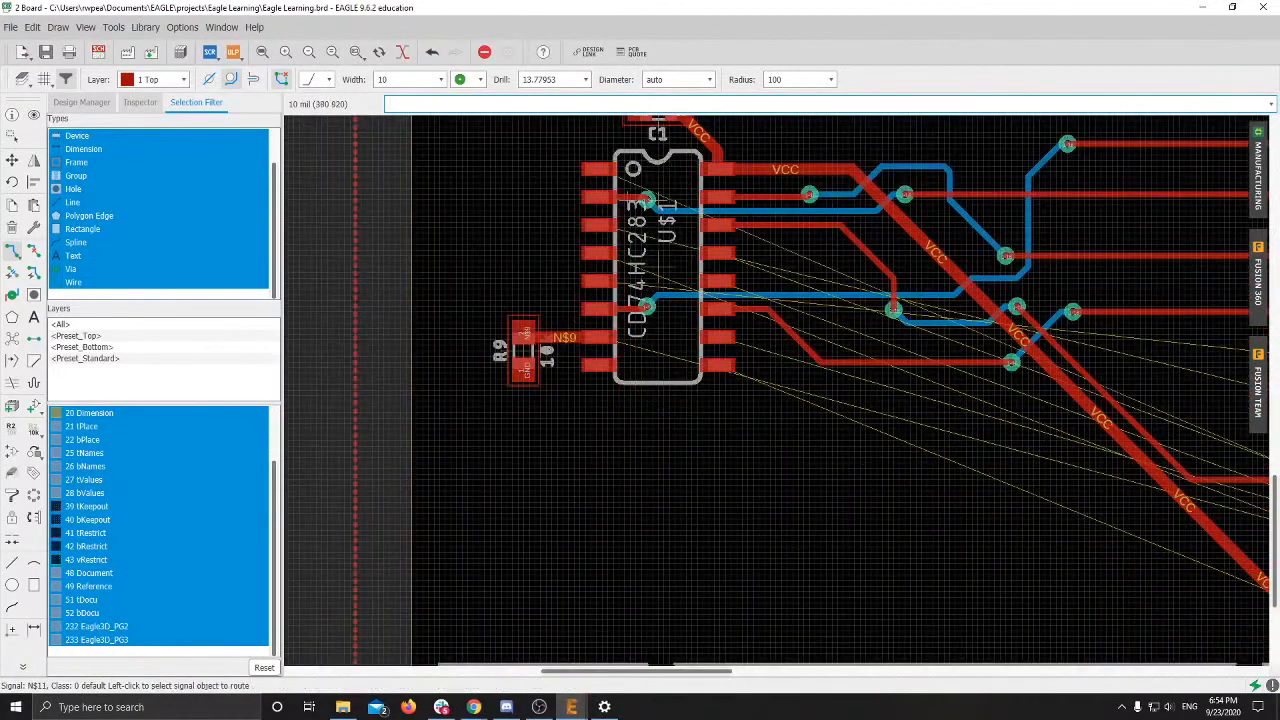
Step: Route N$3 on the Top layer from U$1 pin 3 to a via inside the chip outline, continuing on Bottom past the pads opposite
click(602, 226)
scroll(886, 348, down, 1)
middle_drag(882, 358, 480, 403)
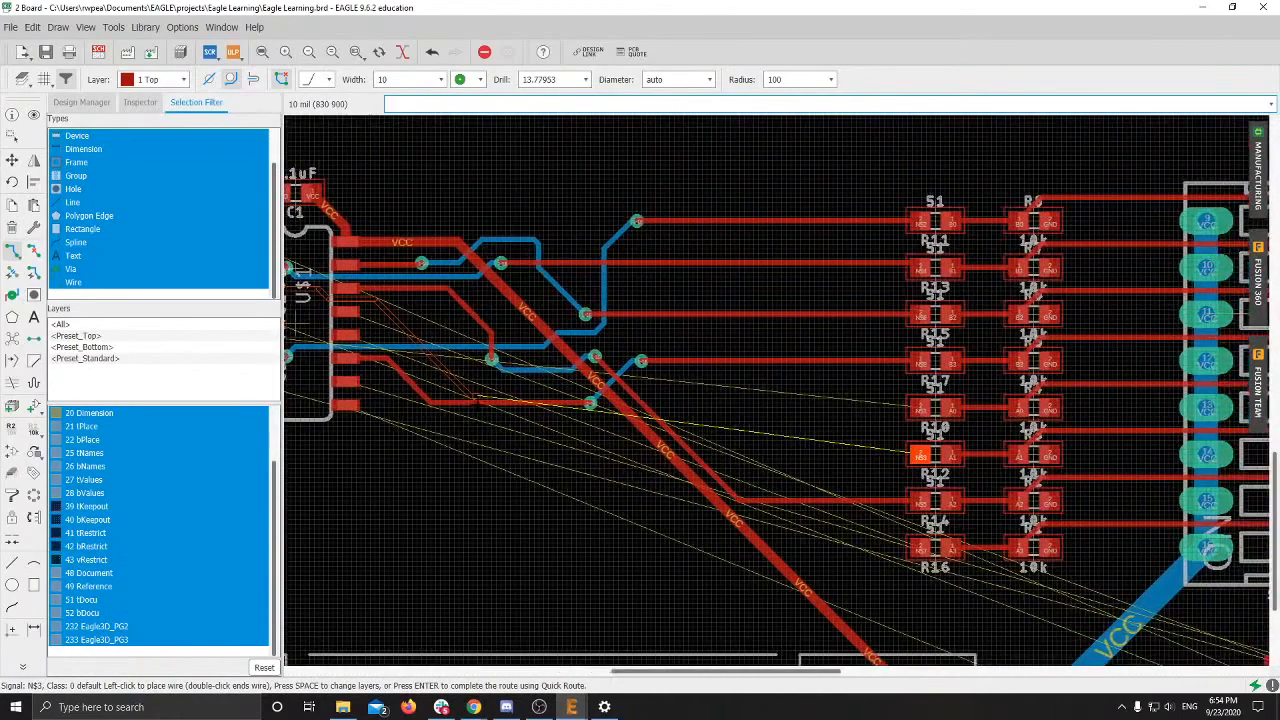
middle_drag(315, 311, 866, 435)
scroll(840, 430, up, 7)
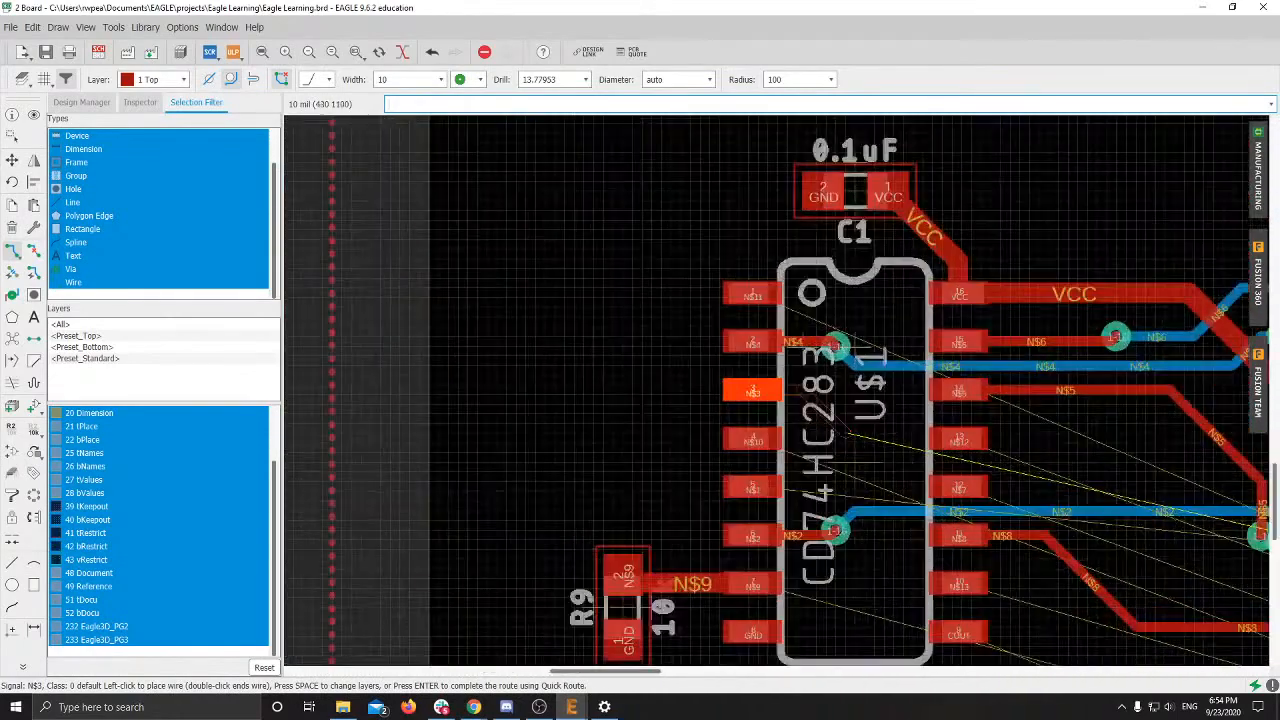
key(space)
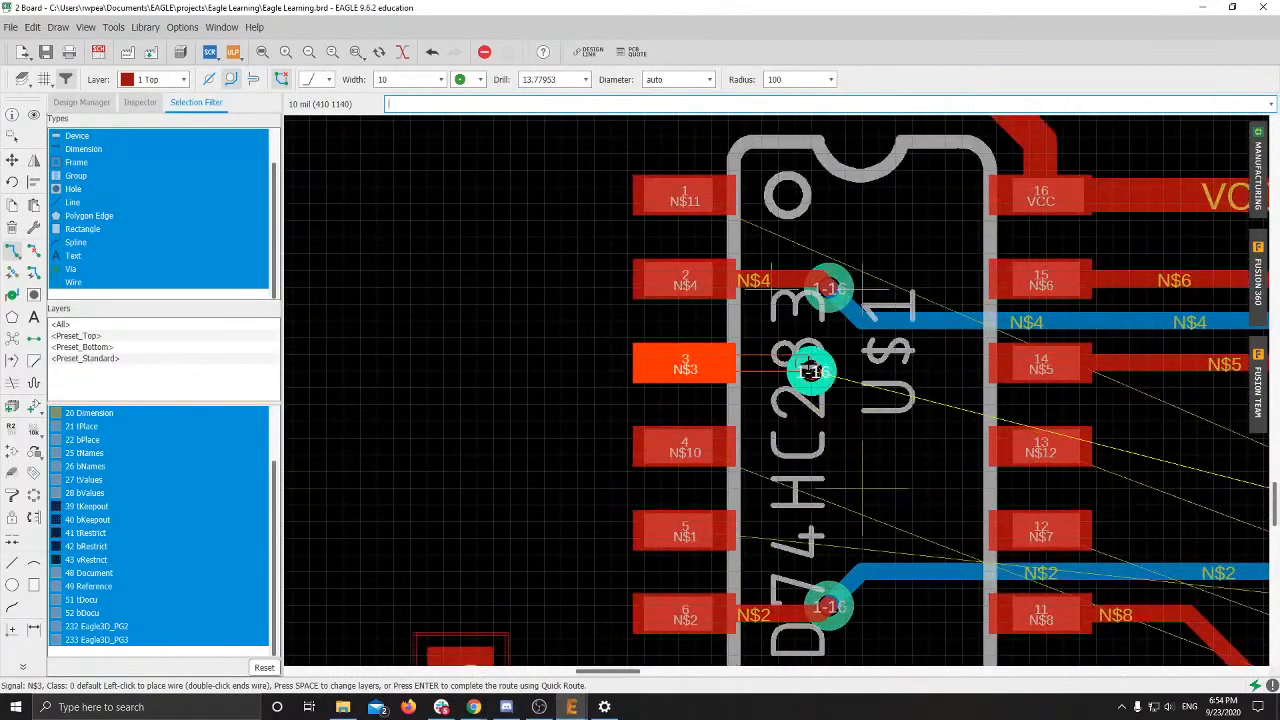
click(811, 371)
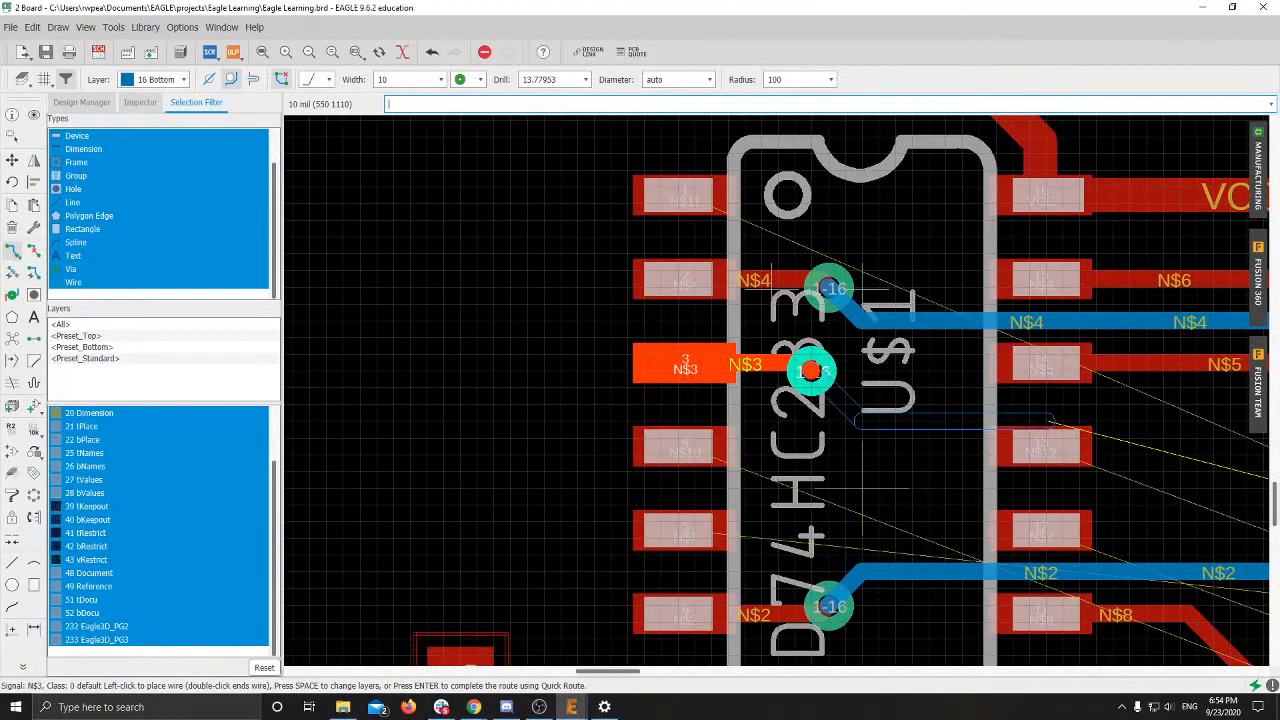
click(1086, 405)
Step: Try extending N$3 to a via beside the diagonal N$5 trace with a switch to Top, and undo that segment
middle_drag(1138, 407, 361, 330)
scroll(358, 334, down, 1)
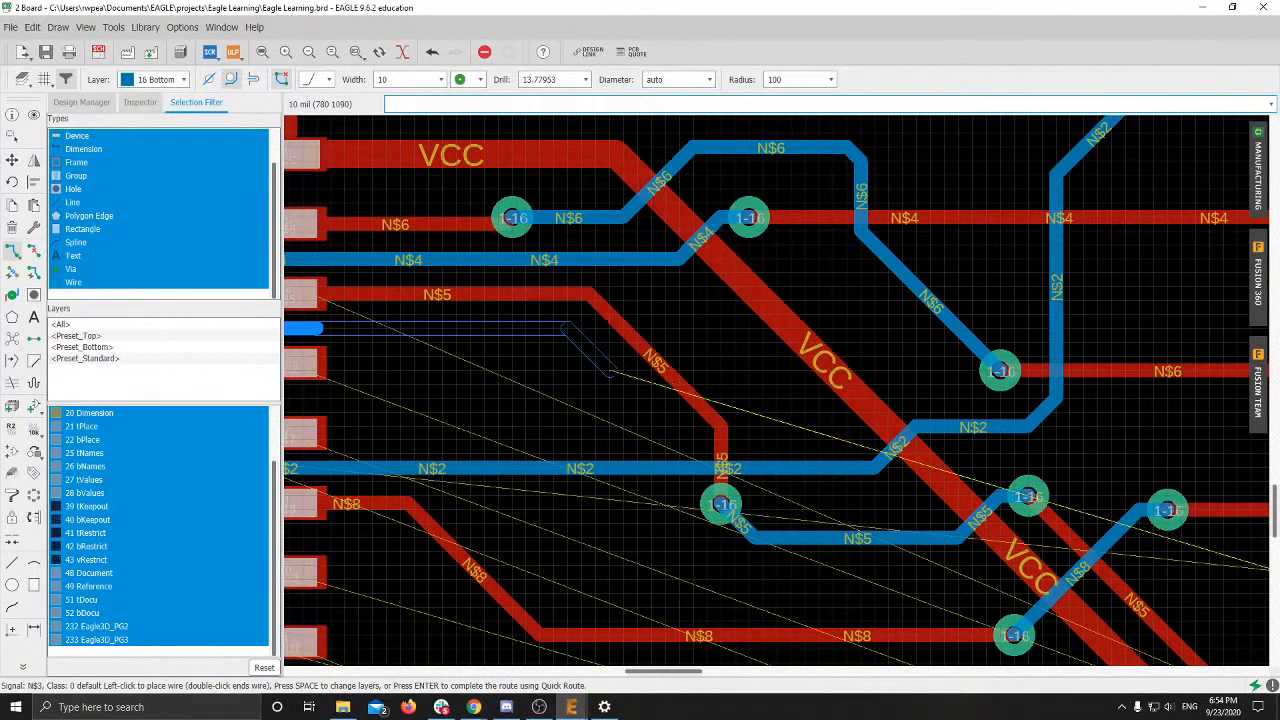
key(space)
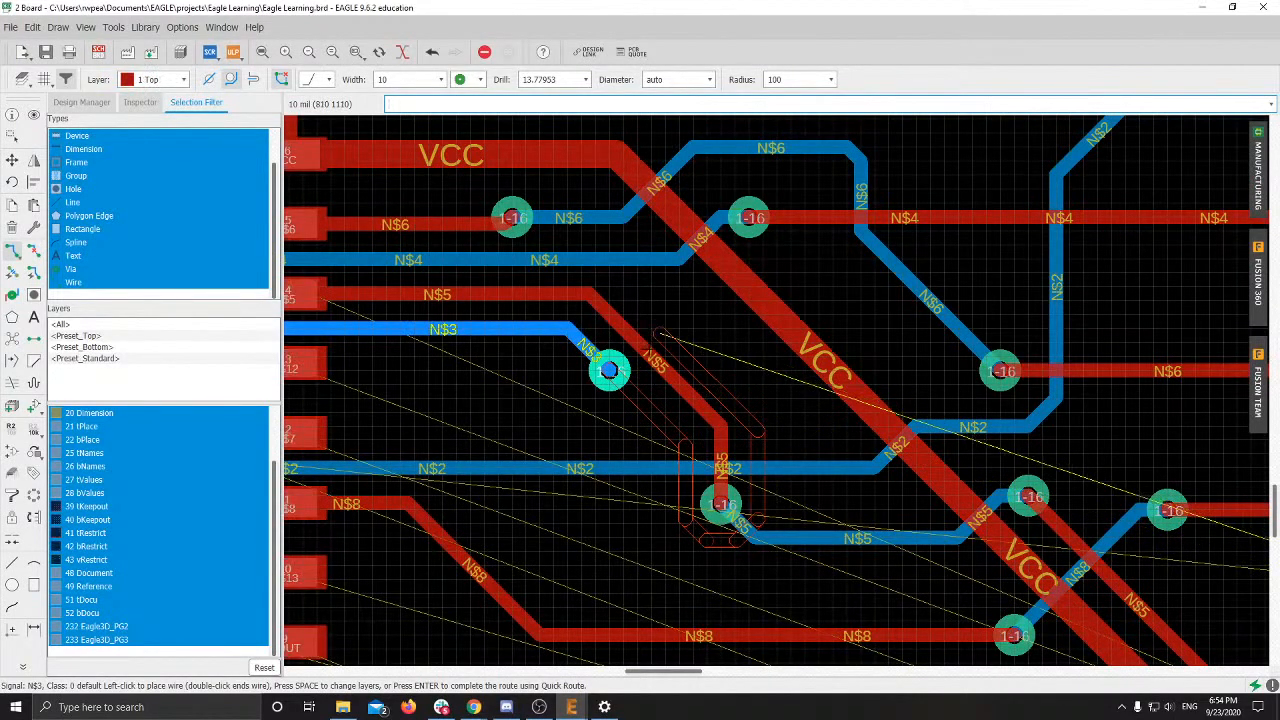
key(ctrl+z)
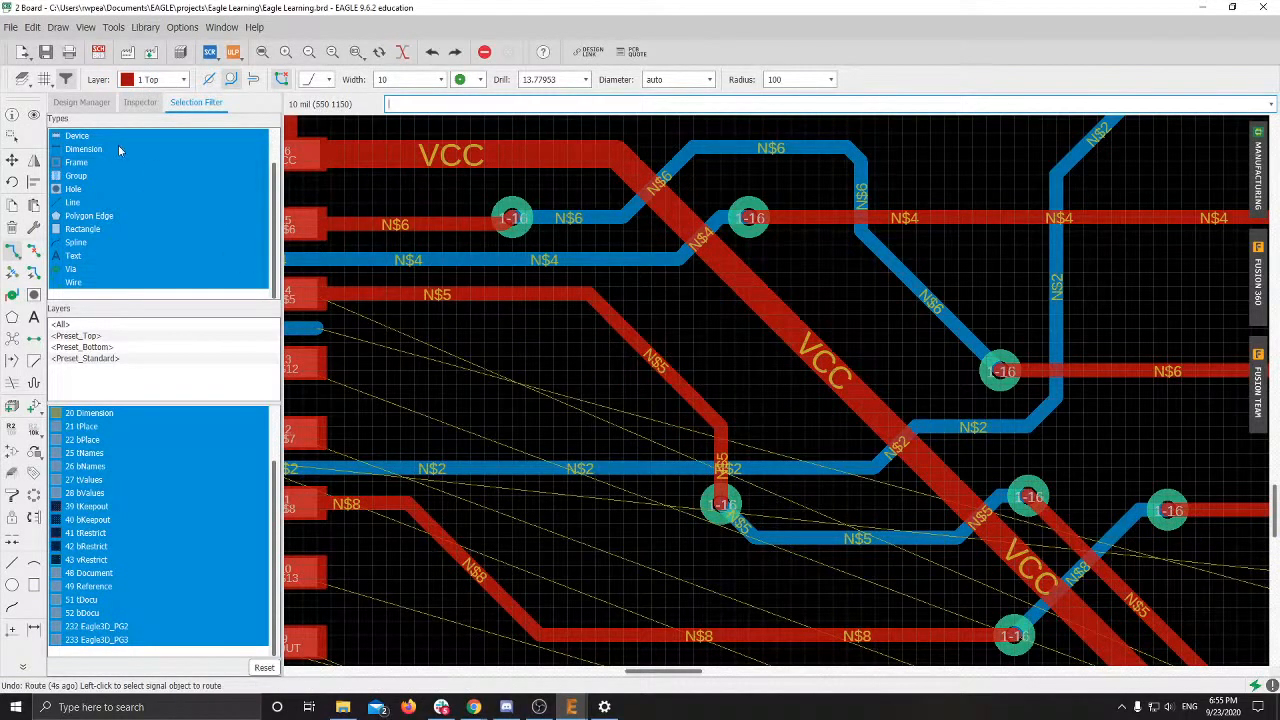
Step: Resume N$3 on the Bottom layer from its loose end and run it to a via before the N$5 trace, switching to Top
click(155, 79)
click(145, 108)
click(317, 328)
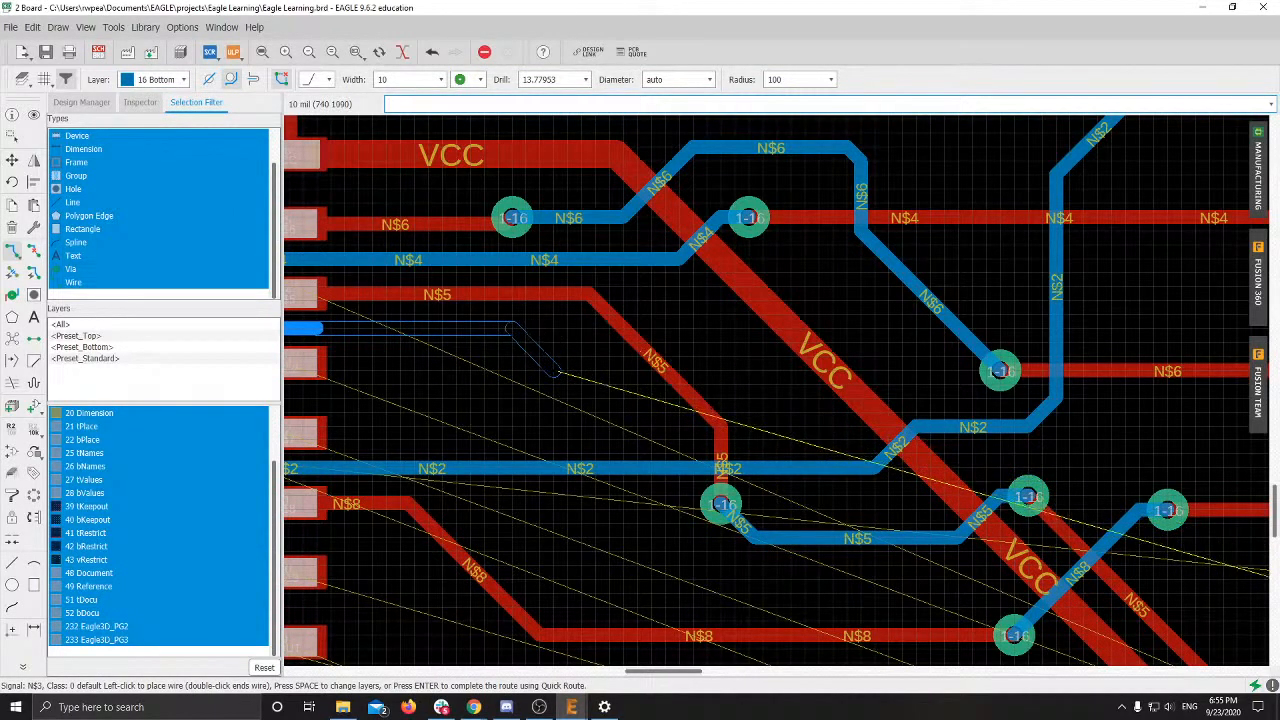
scroll(557, 373, down, 2)
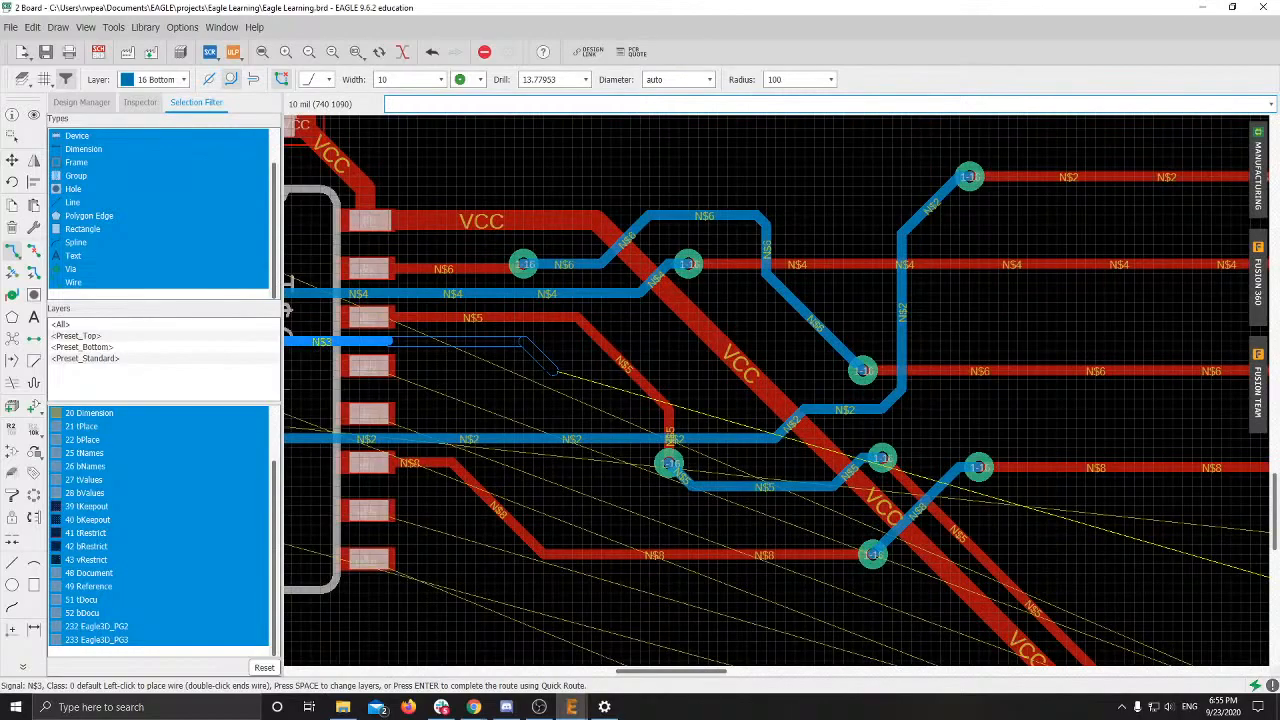
scroll(555, 371, down, 2)
middle_drag(555, 371, 627, 287)
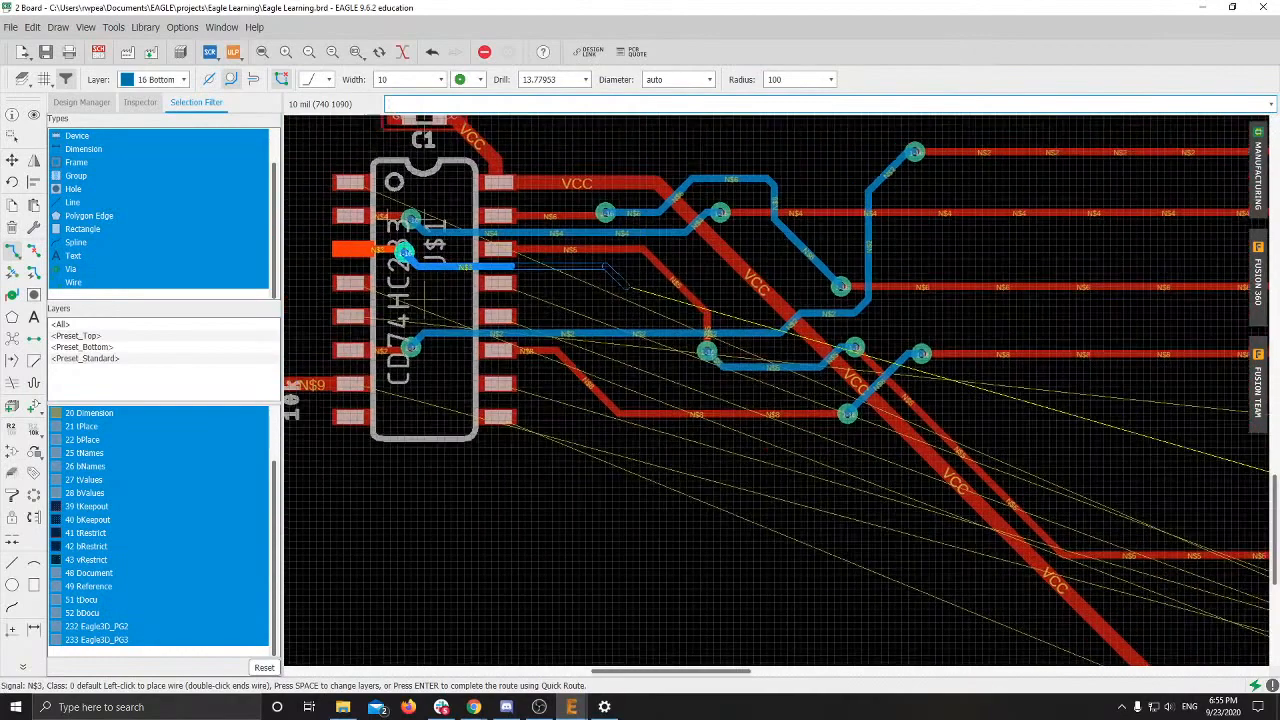
shift+click(627, 300)
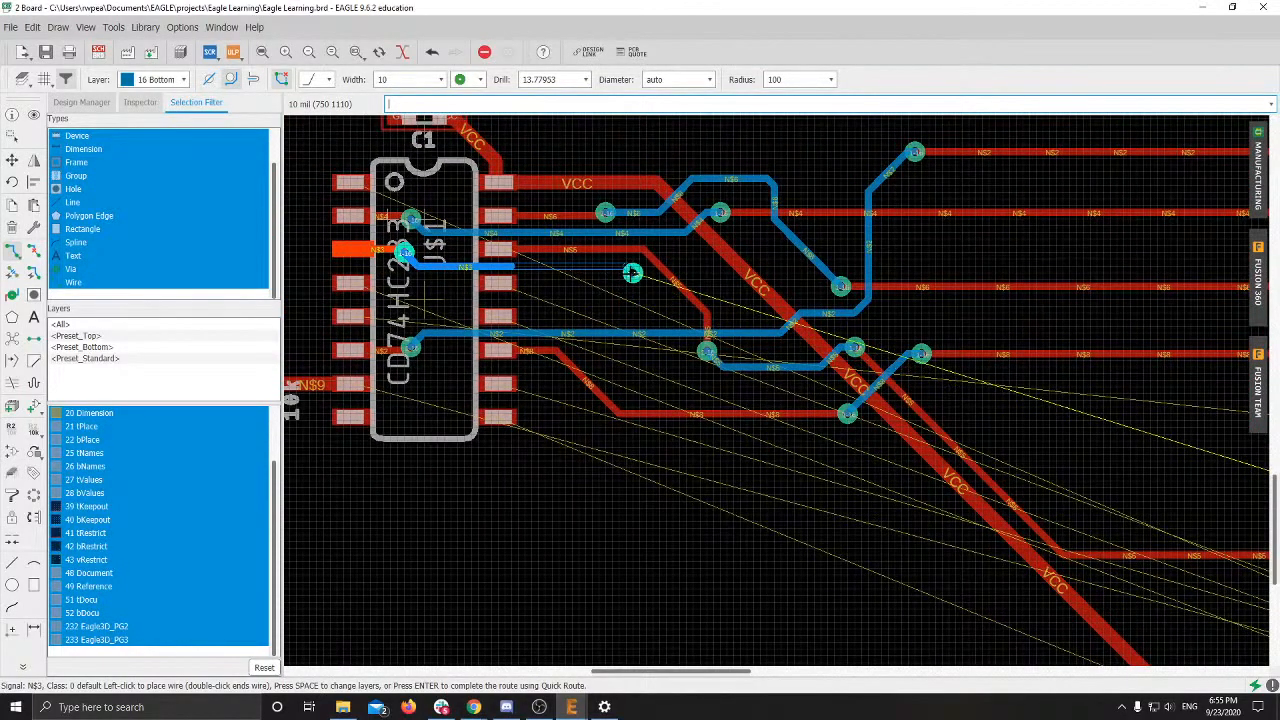
click(633, 273)
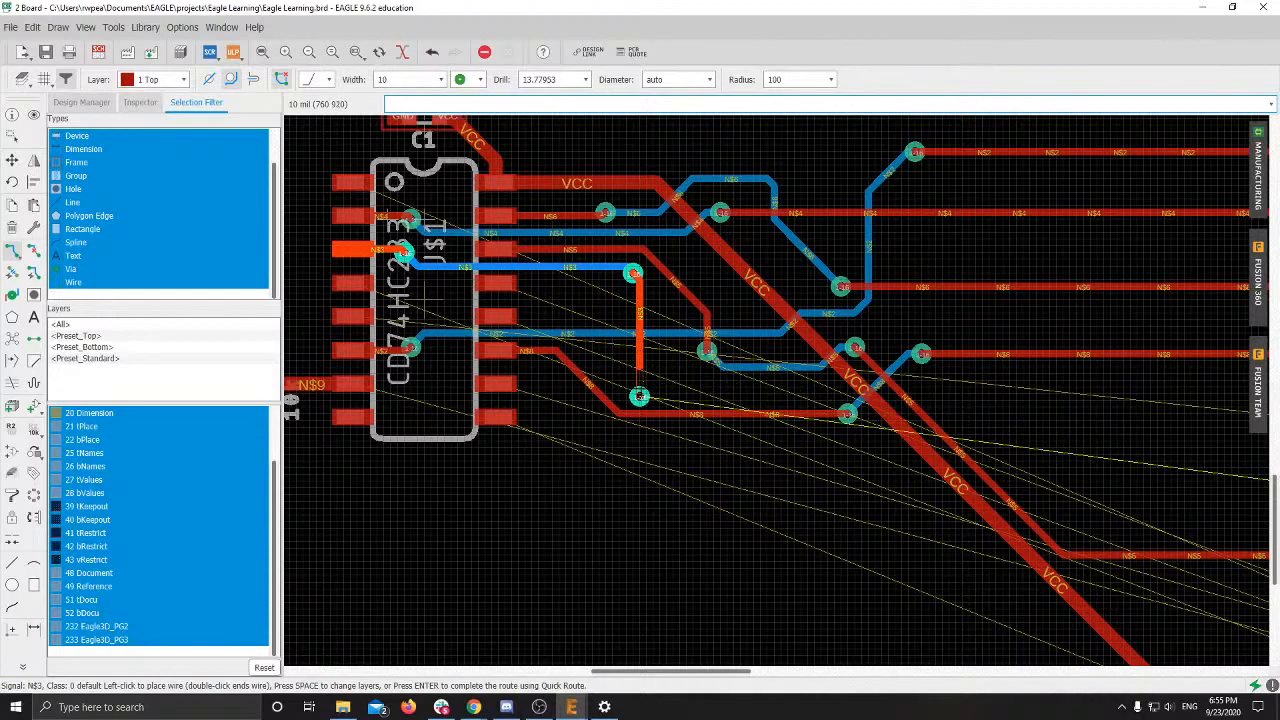
Step: Take N$3 on Top across N$2 to a via, on Bottom under N$8, VCC and N$5 to another via, and on Top to R12
key(space)
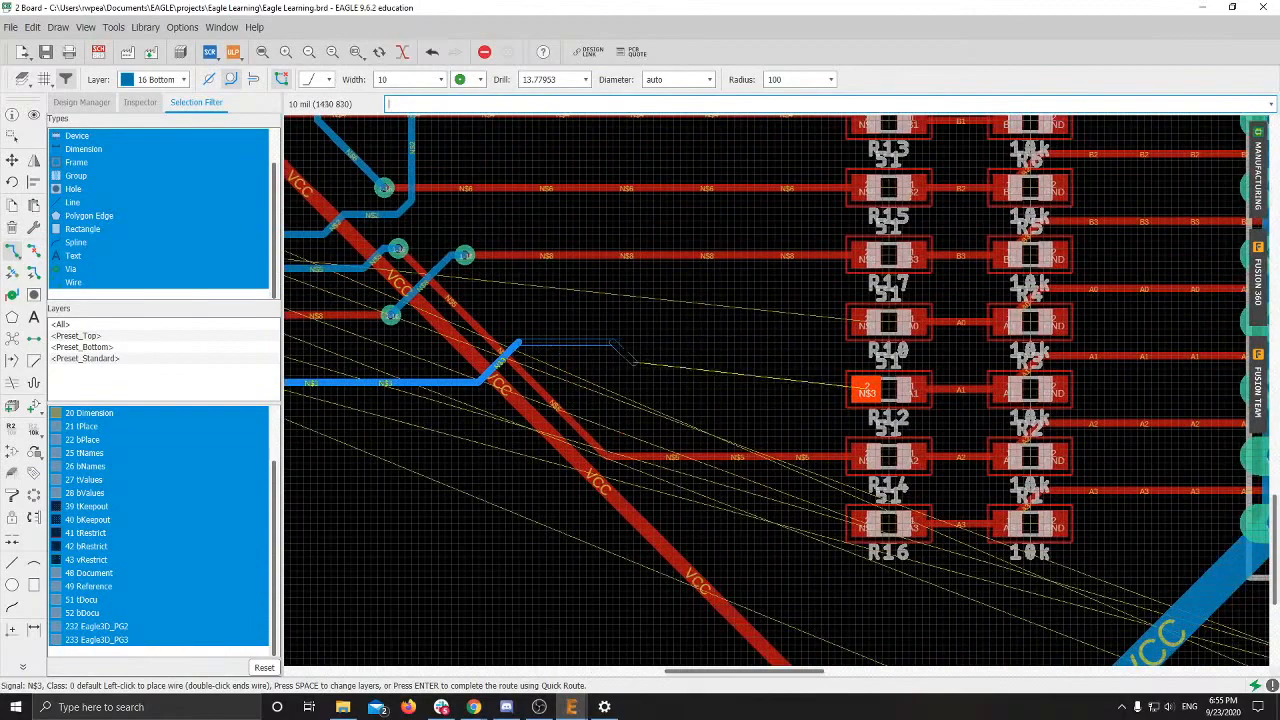
key(space)
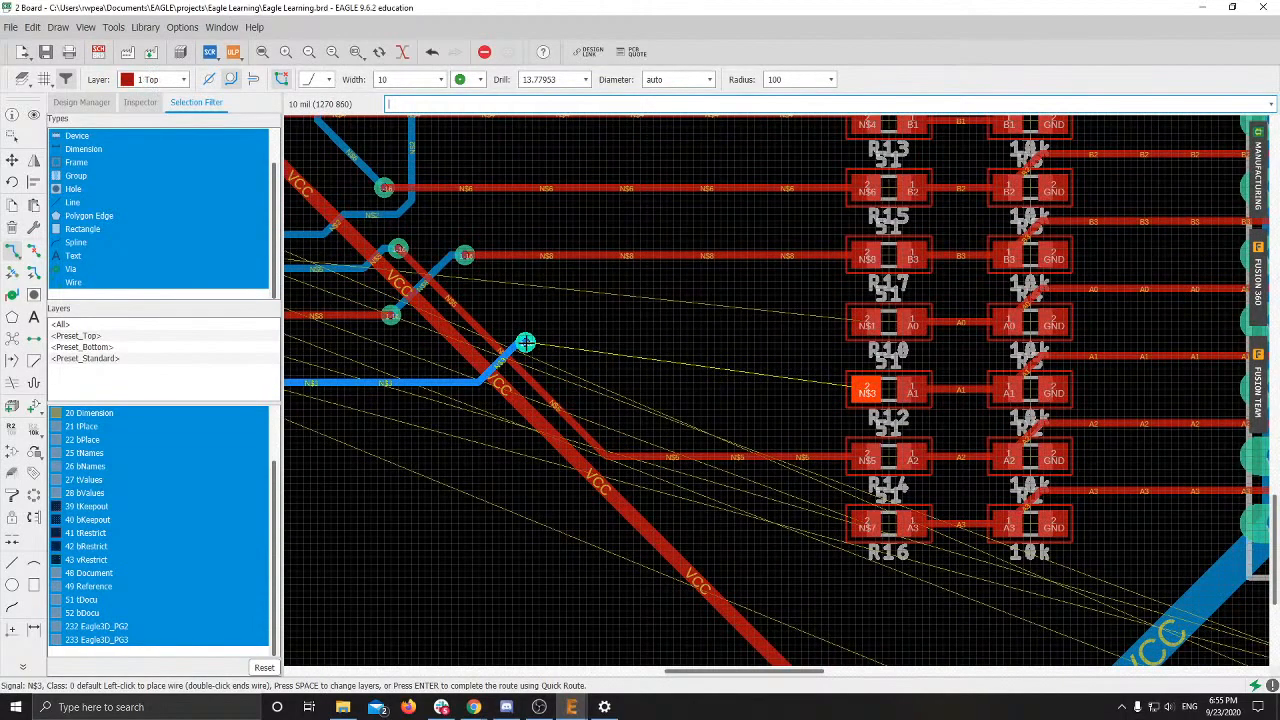
right_click(858, 388)
click(858, 388)
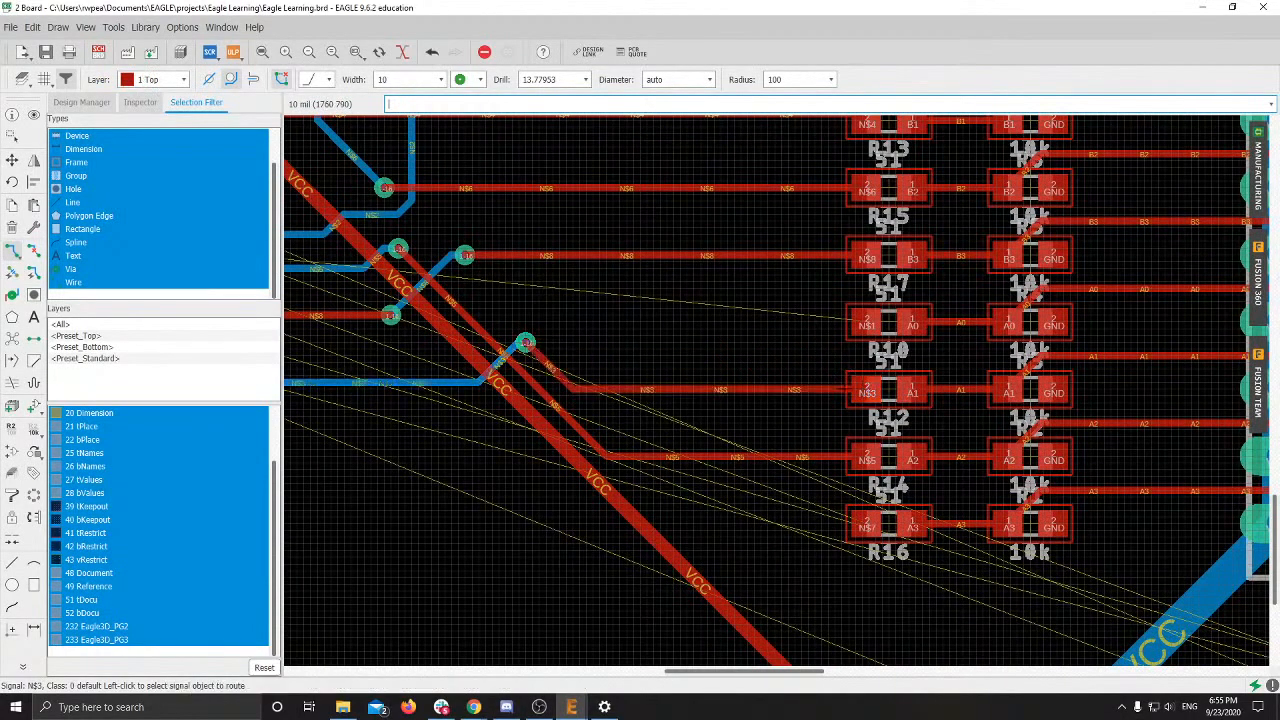
Step: Inspect the N$3 route at its VCC and N$5 crossing and along its vias near U$1
scroll(552, 377, down, 3)
scroll(552, 370, up, 4)
scroll(291, 397, up, 4)
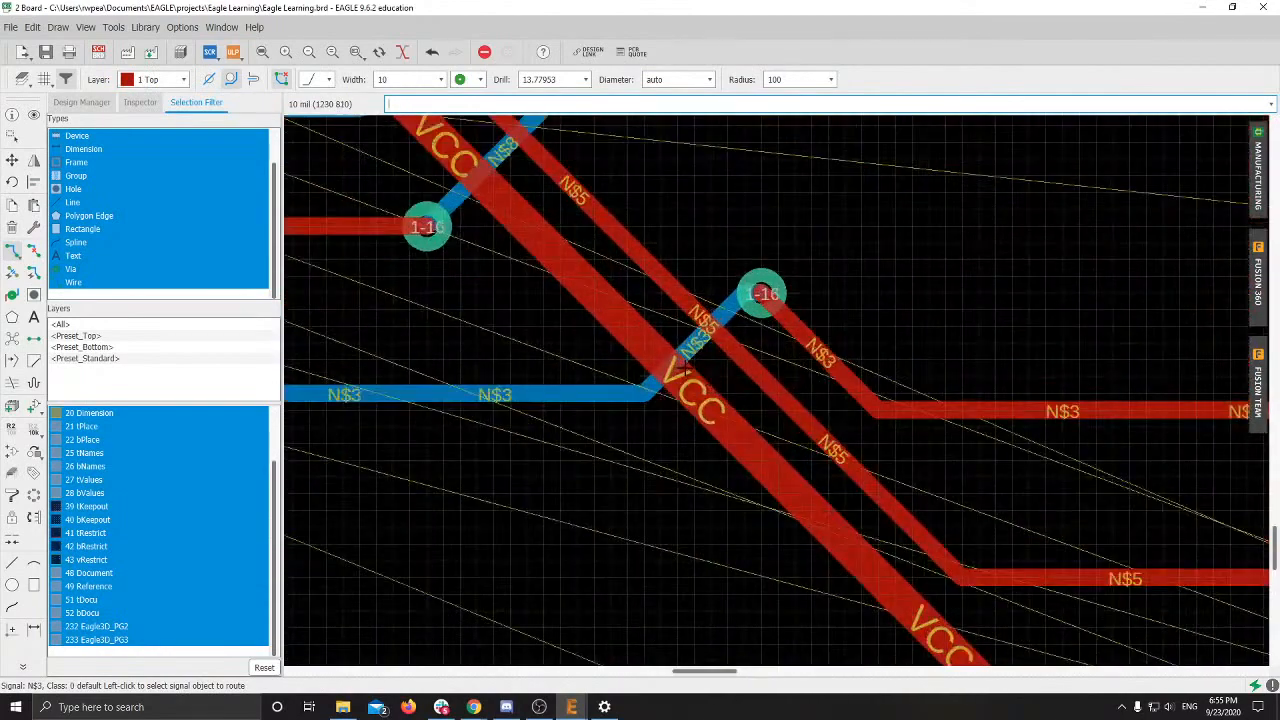
scroll(488, 289, down, 4)
middle_drag(612, 333, 968, 458)
middle_drag(427, 310, 500, 337)
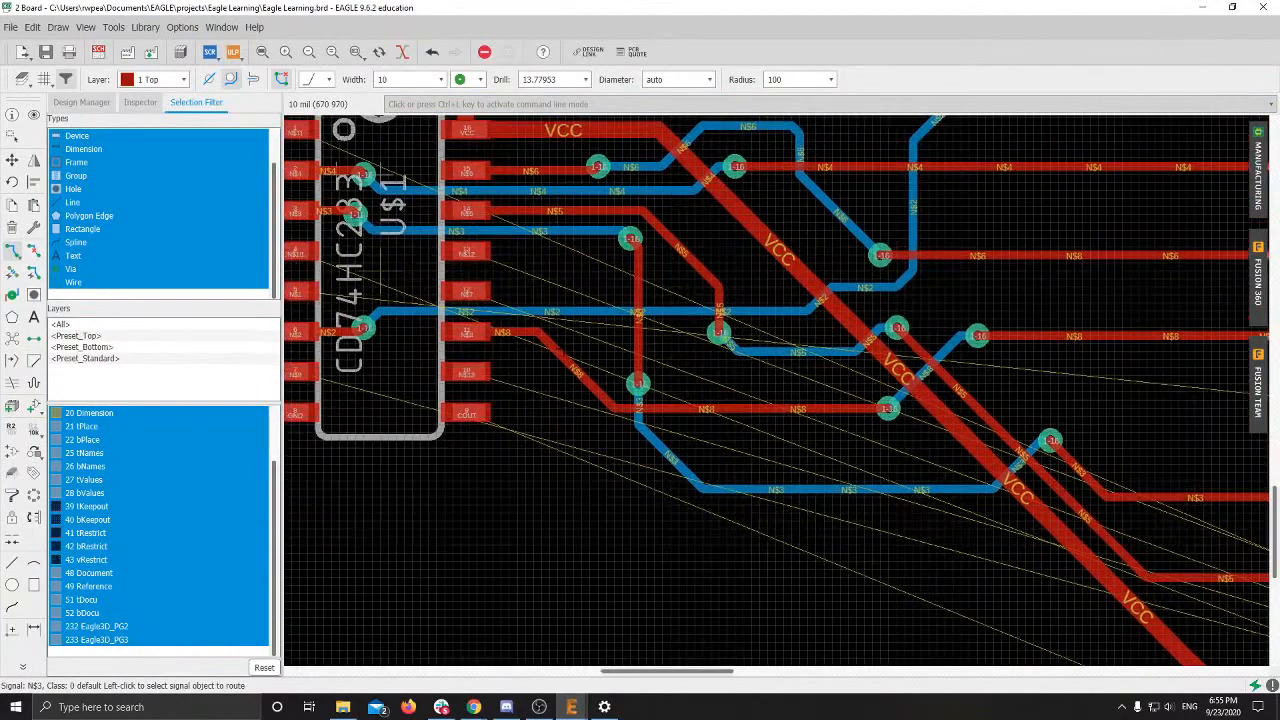
scroll(500, 337, up, 3)
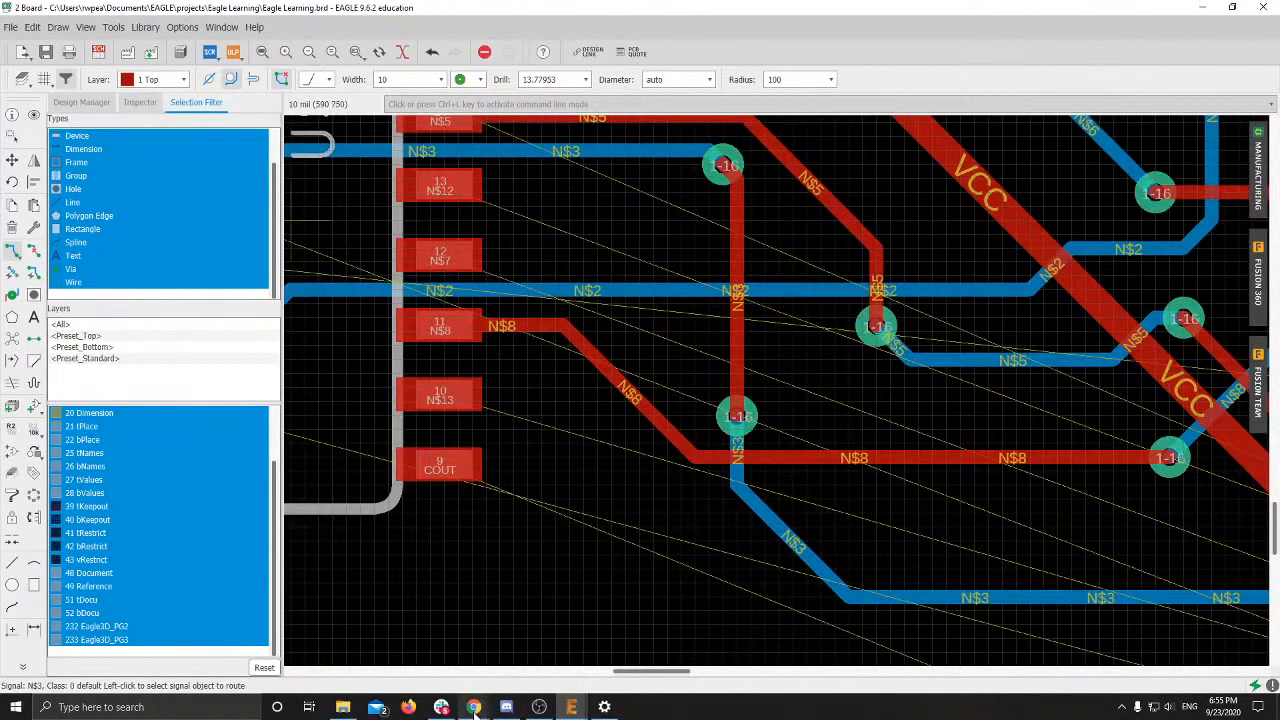
Step: Look over the whole board from U$1 to the LEDs and transistors, examining the finished traces and remaining airwires
scroll(591, 619, down, 5)
middle_drag(591, 619, 301, 561)
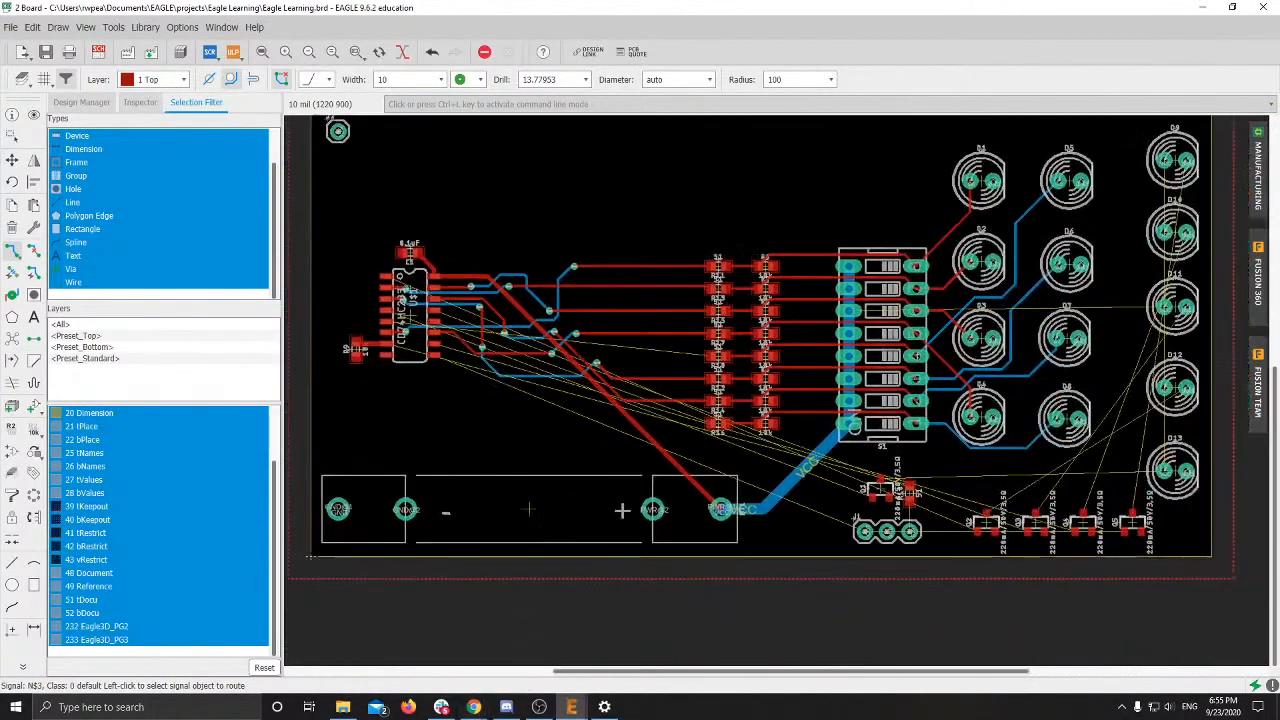
scroll(300, 547, up, 1)
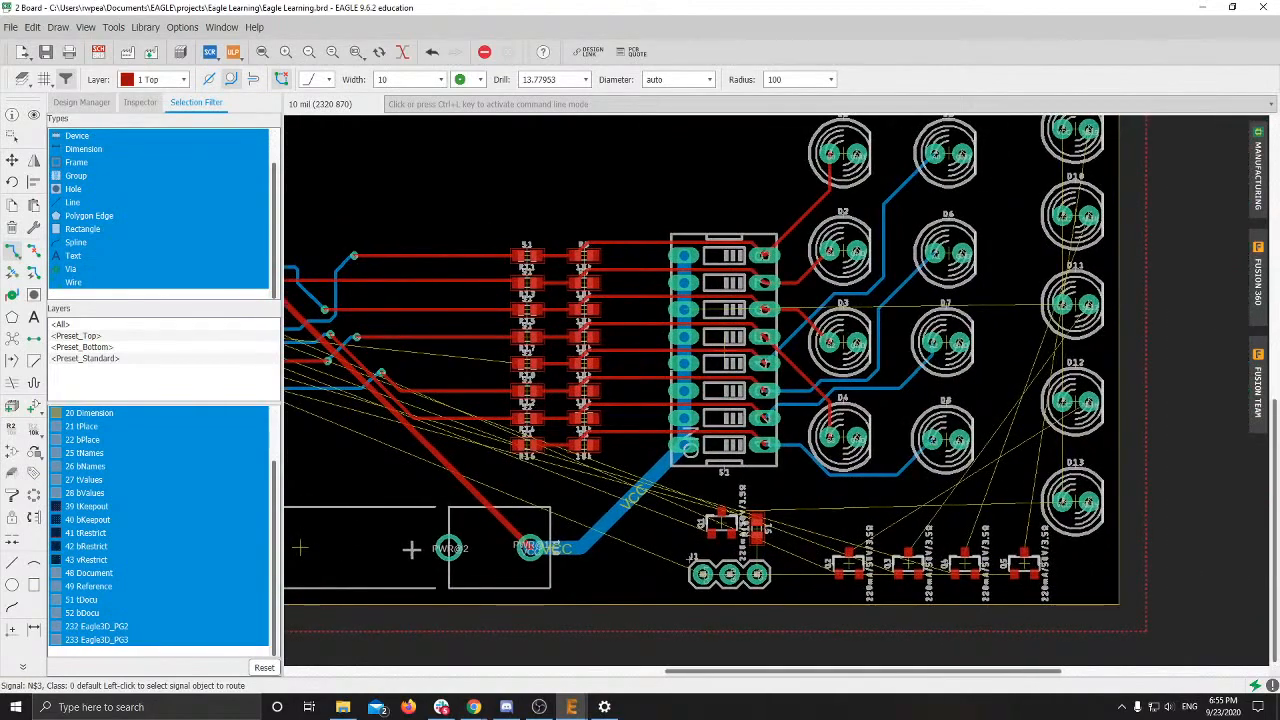
middle_drag(300, 547, 530, 617)
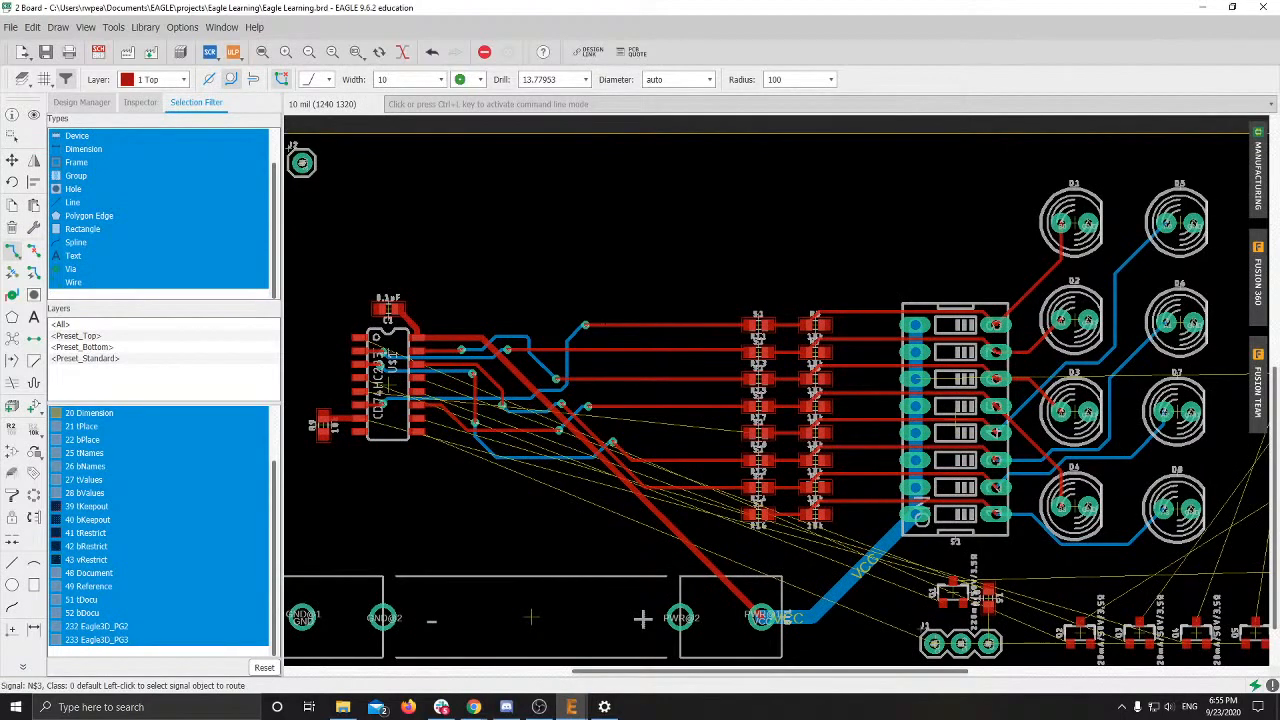
scroll(635, 364, down, 4)
middle_drag(640, 362, 431, 321)
scroll(617, 327, up, 12)
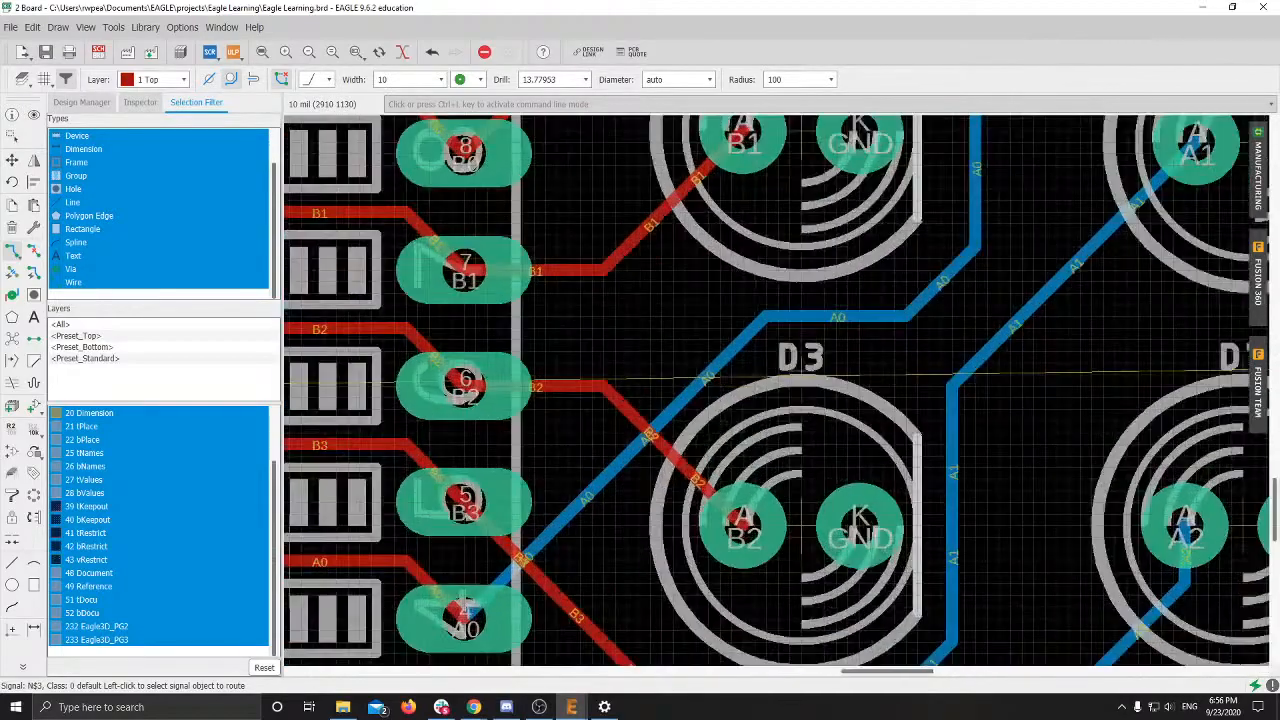
scroll(713, 344, down, 5)
middle_drag(720, 344, 605, 367)
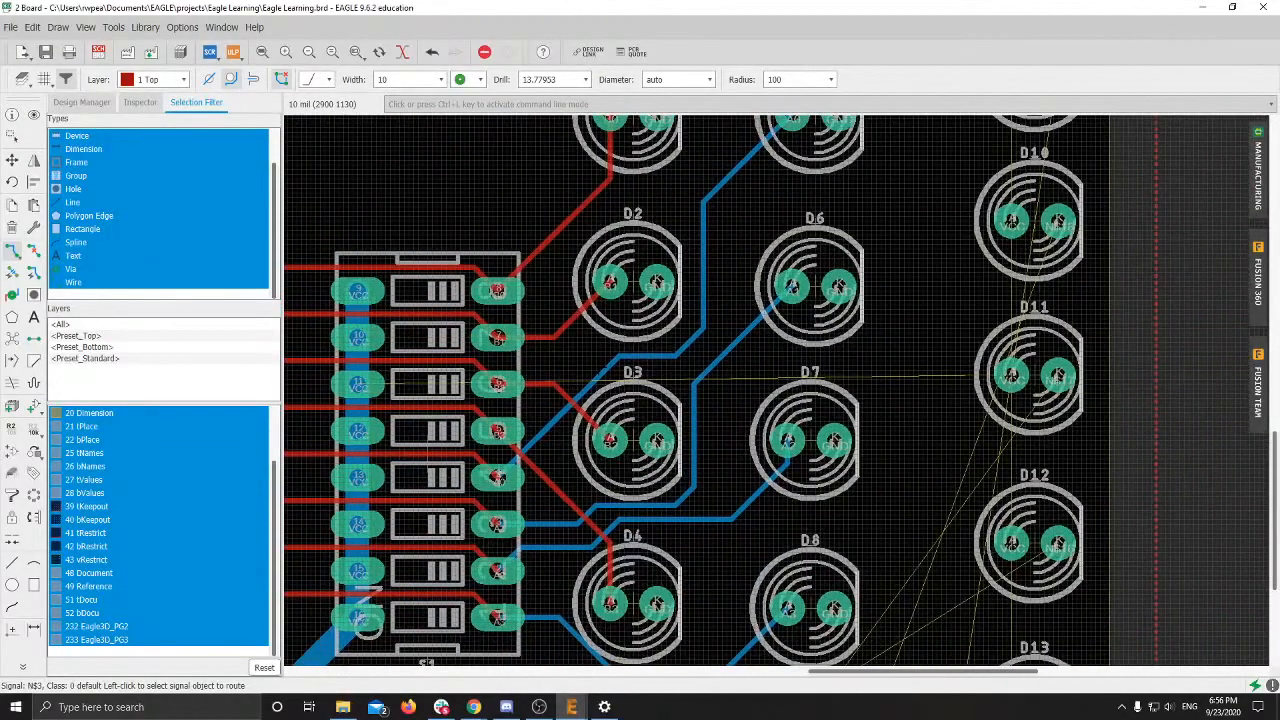
scroll(603, 366, down, 4)
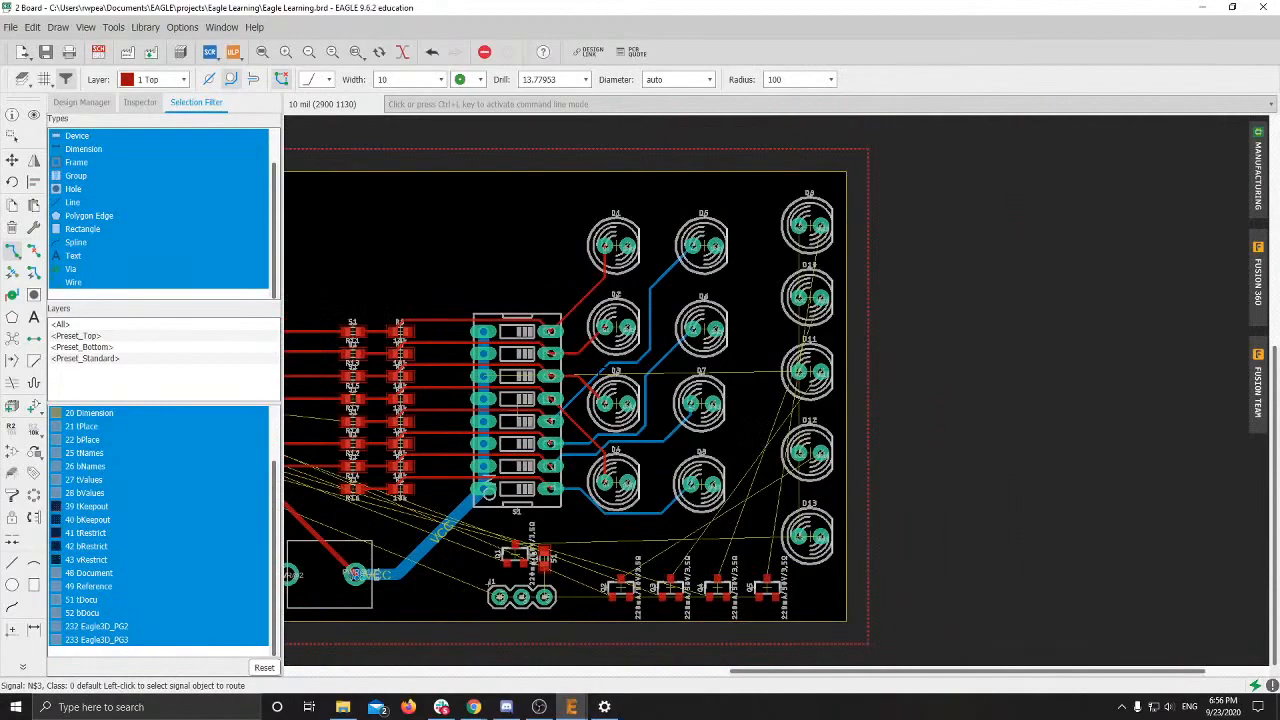
middle_drag(256, 575, 399, 512)
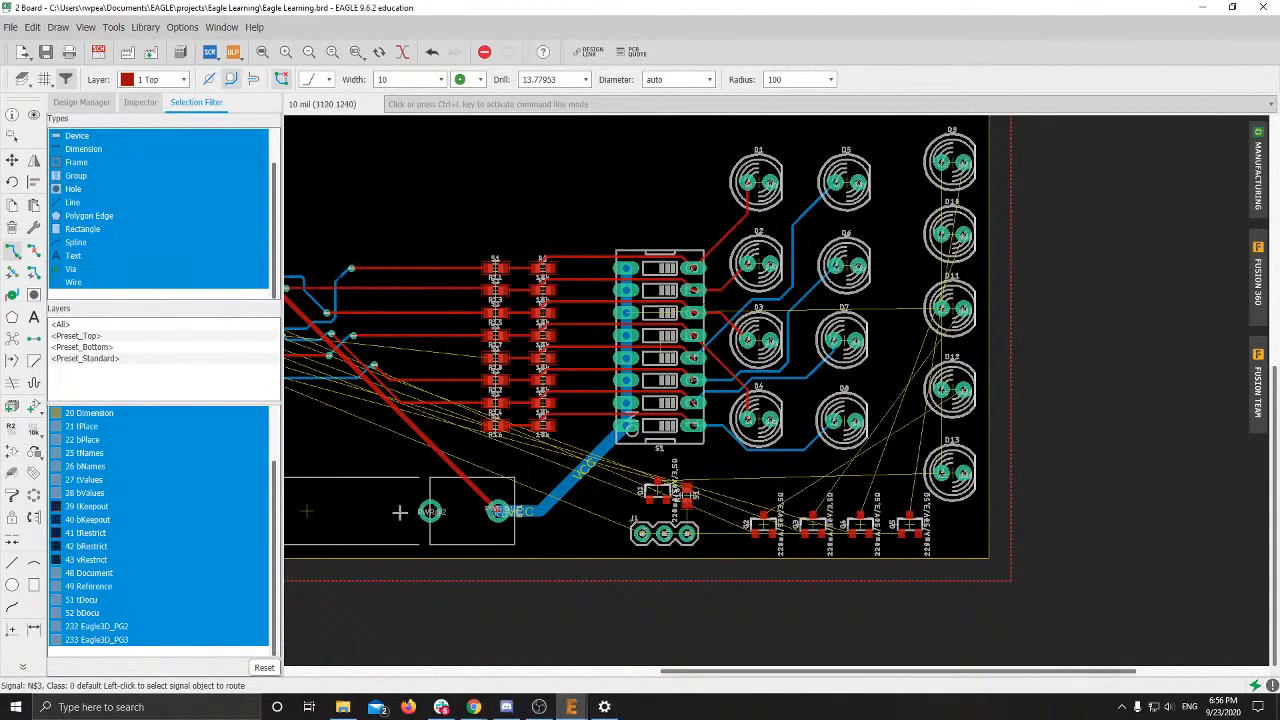
middle_drag(306, 511, 700, 588)
Step: Switch to the Copy of EAGLE TRAINING 2 presentation in Chrome and review slides 19 and 20 on signal crossings and the example layout
mouse_move(474, 707)
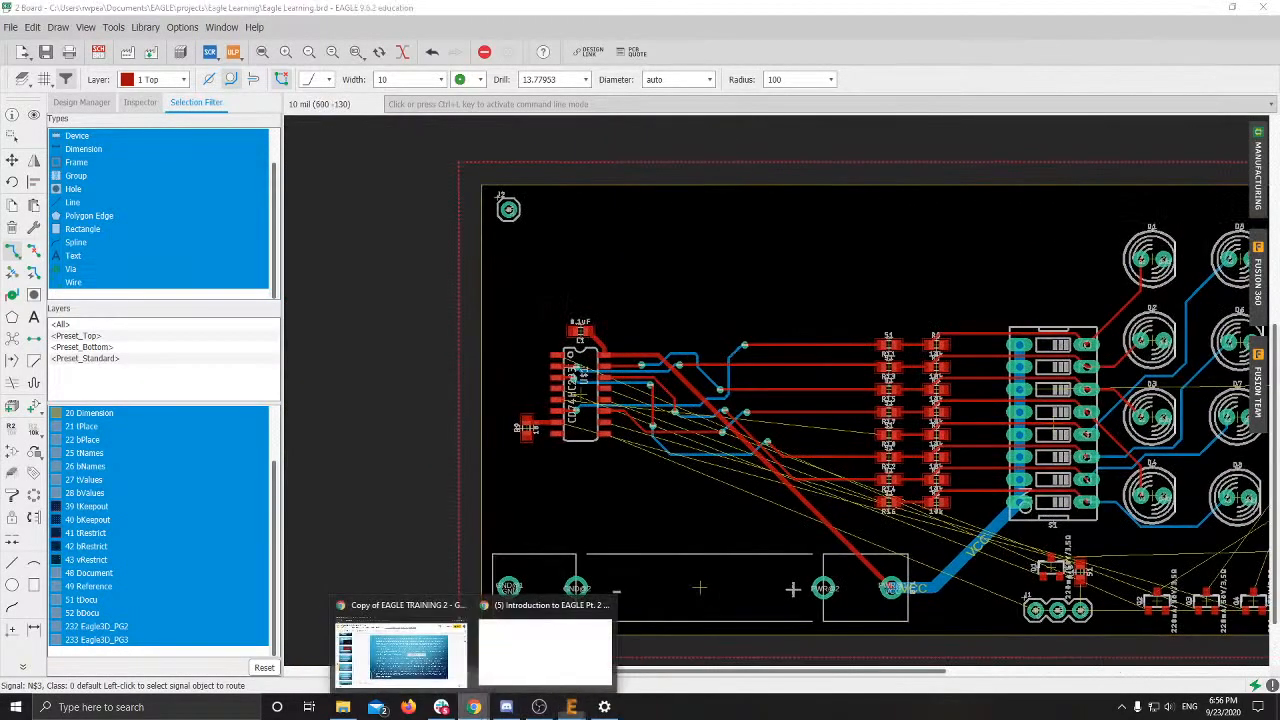
click(400, 648)
scroll(125, 473, down, 2)
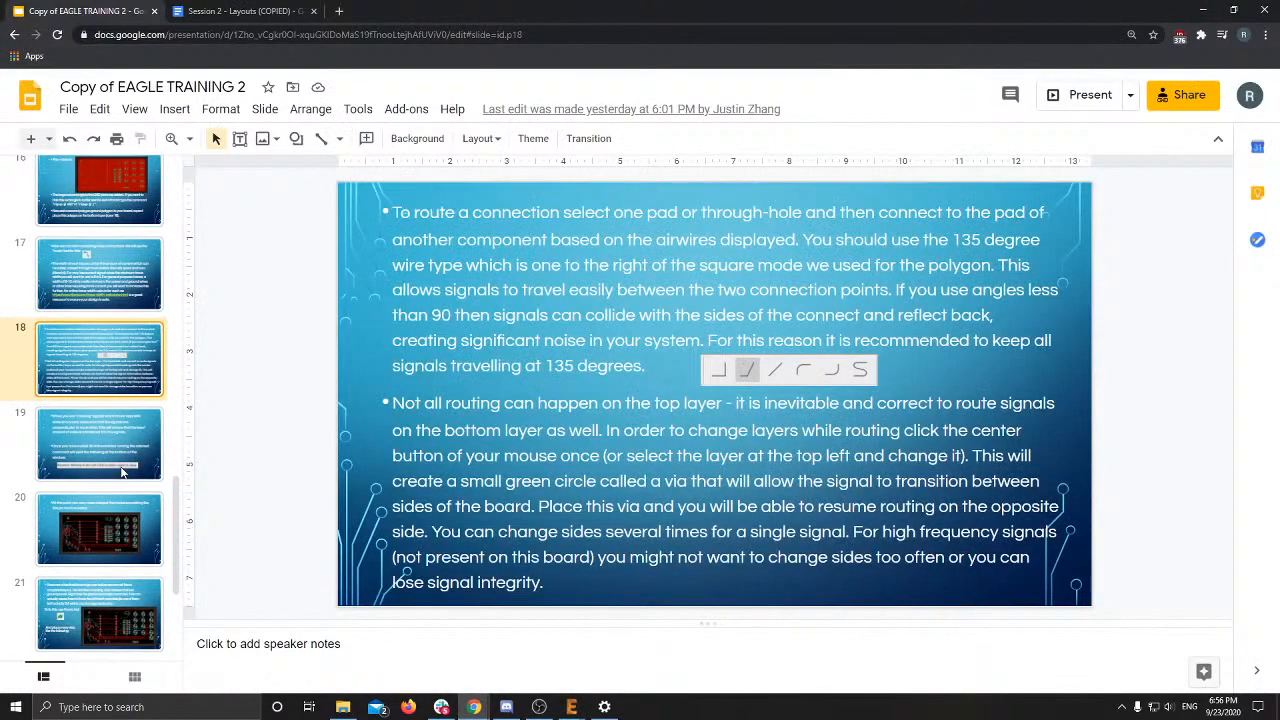
click(120, 470)
click(120, 543)
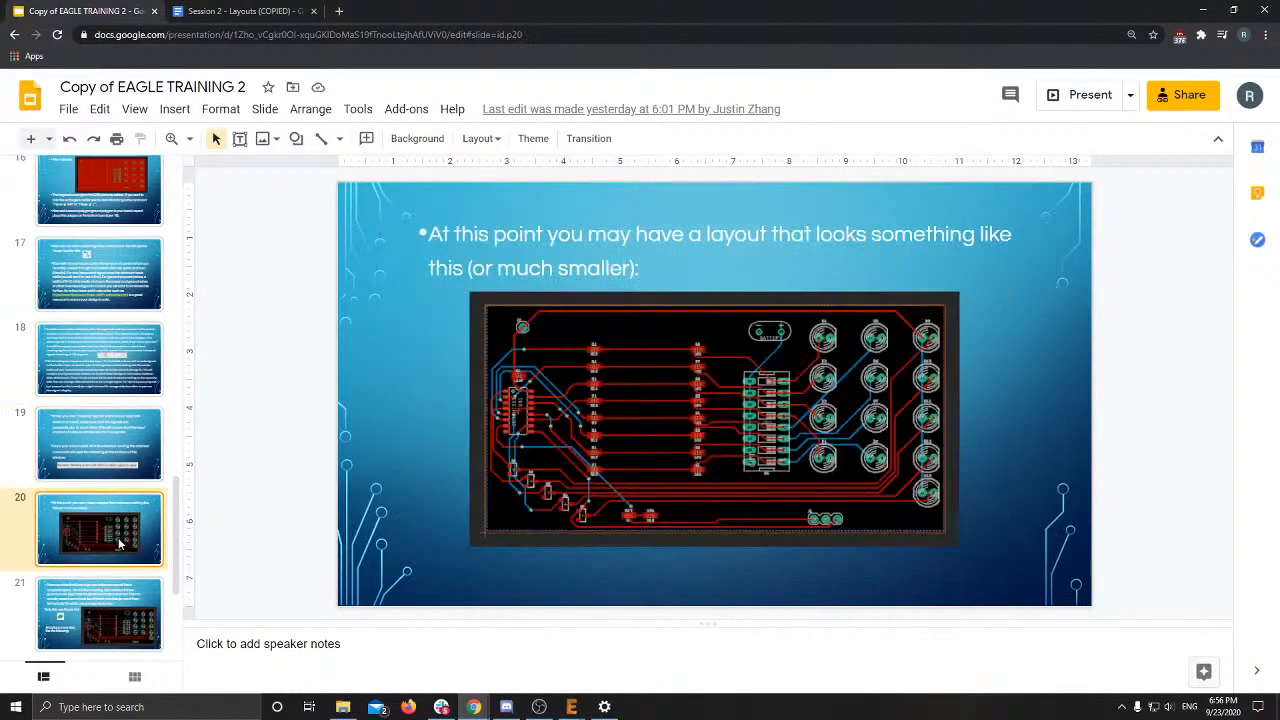
click(126, 451)
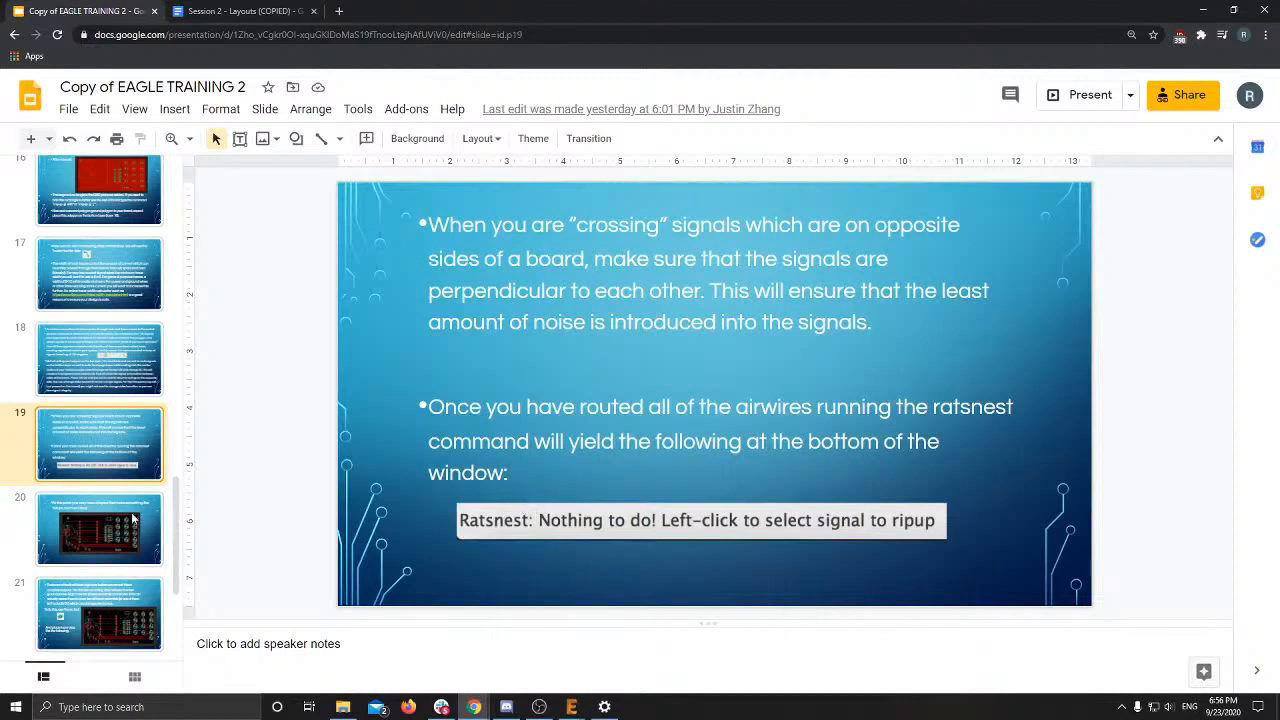
scroll(133, 518, down, 2)
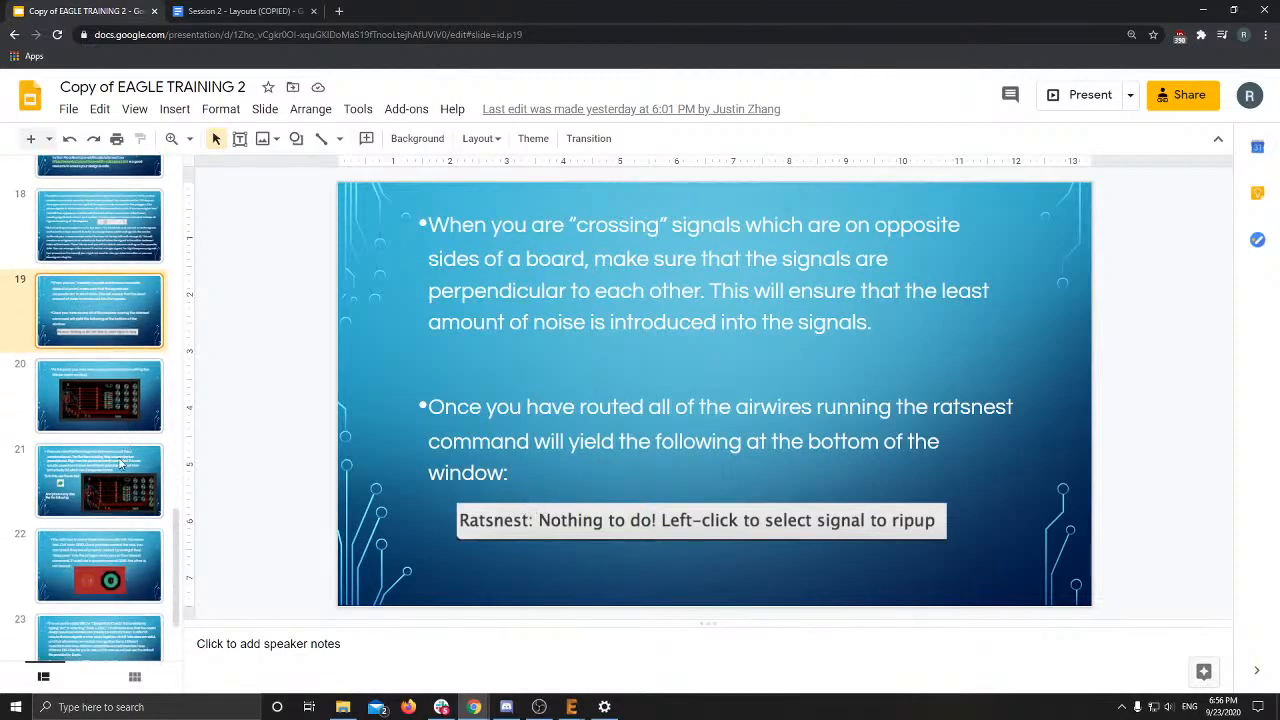
click(128, 401)
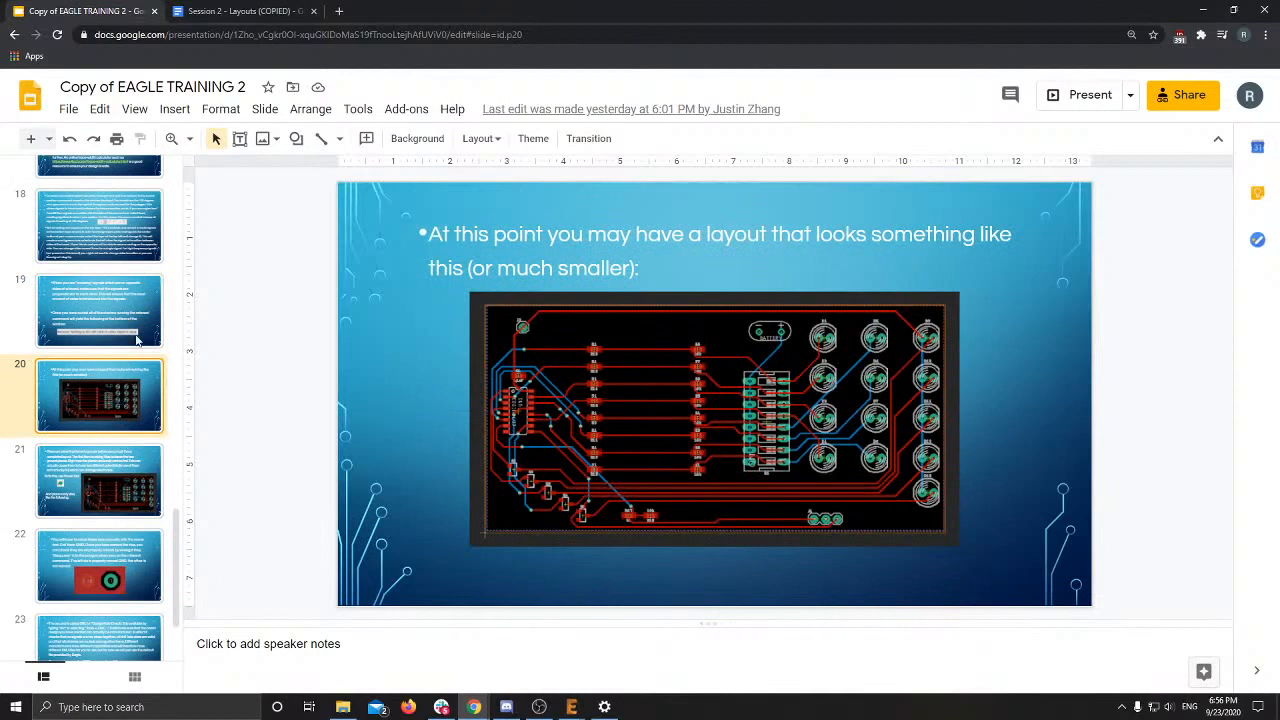
Step: Review slide 22 on manually naming vias GND, and switch back to the EAGLE board
click(111, 580)
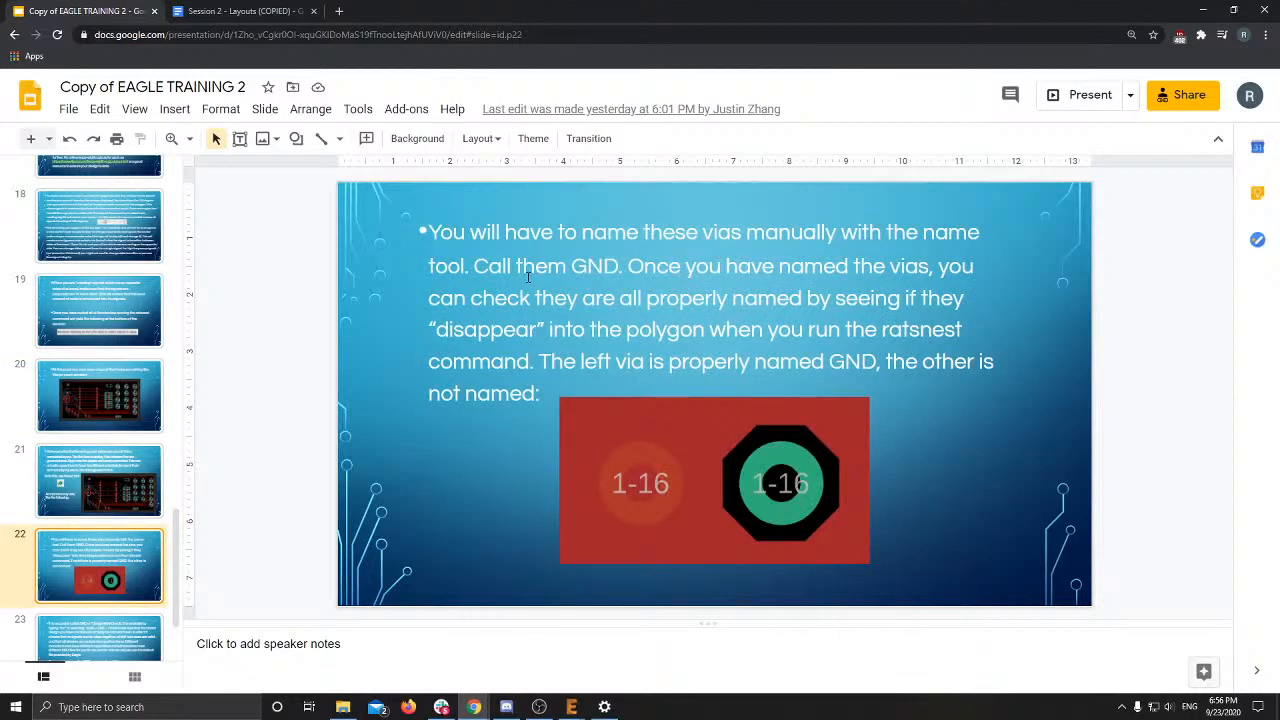
scroll(156, 458, down, 3)
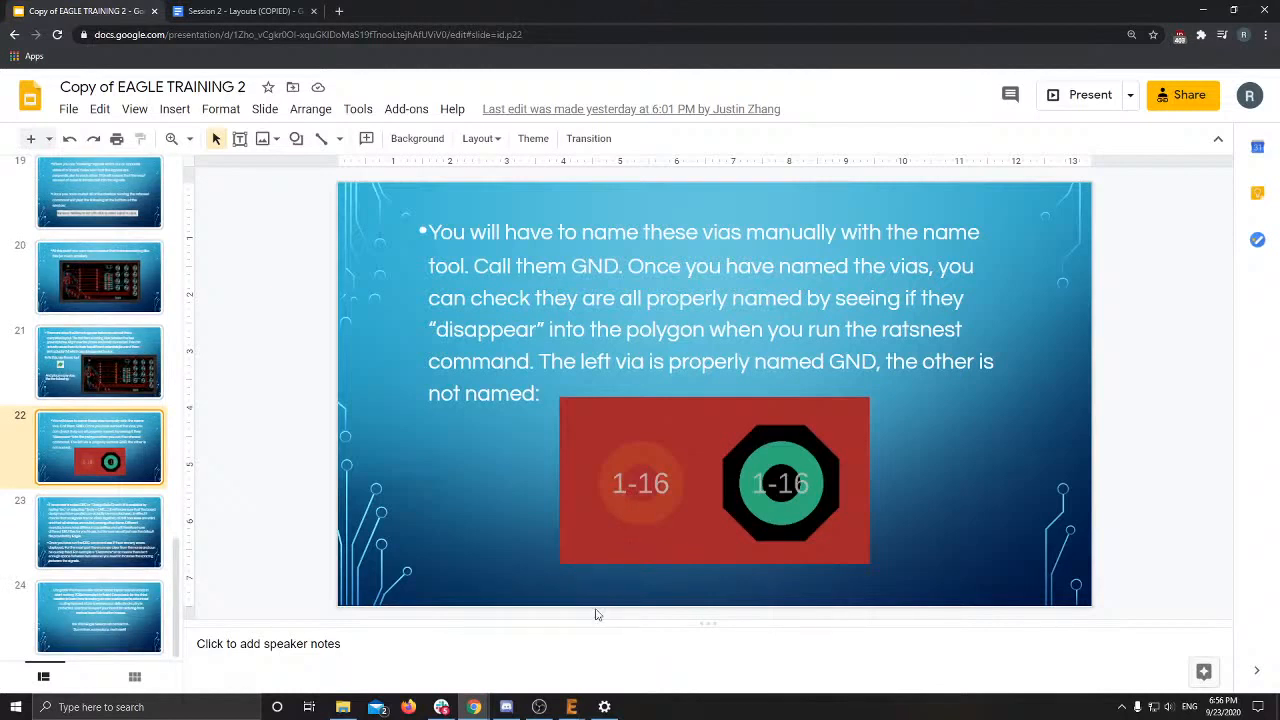
mouse_move(571, 707)
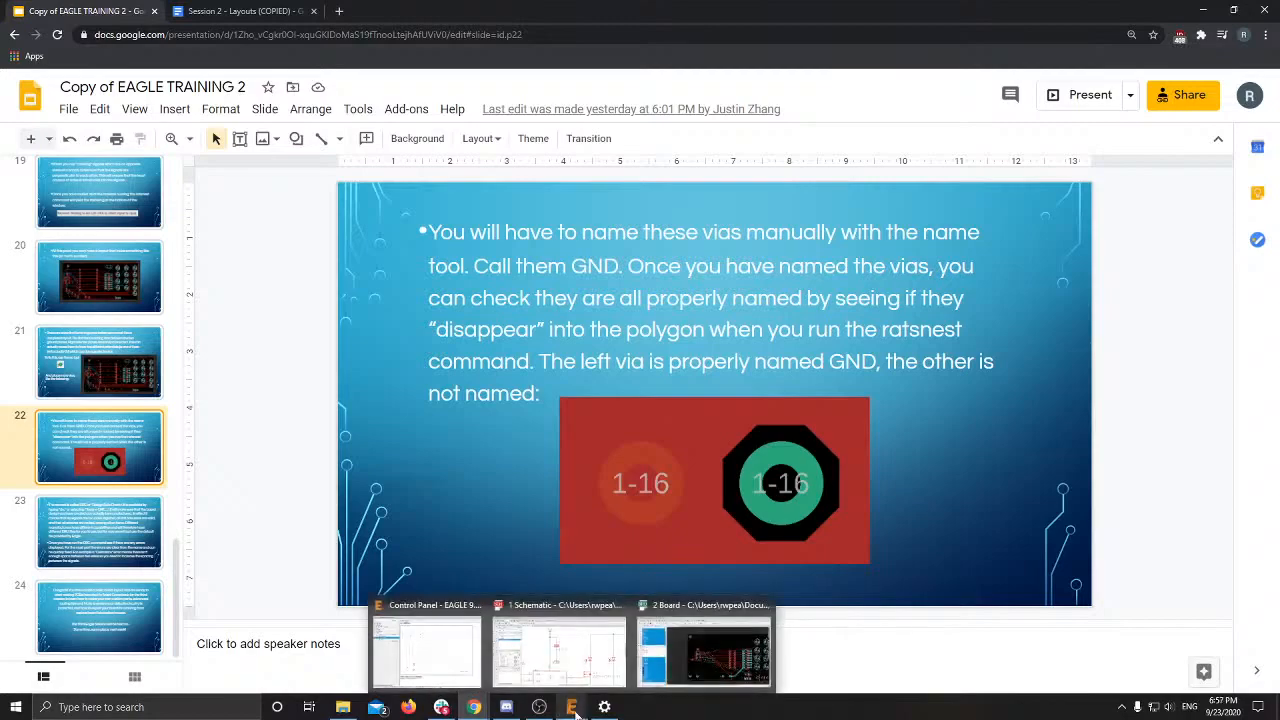
click(700, 660)
middle_drag(668, 476, 435, 431)
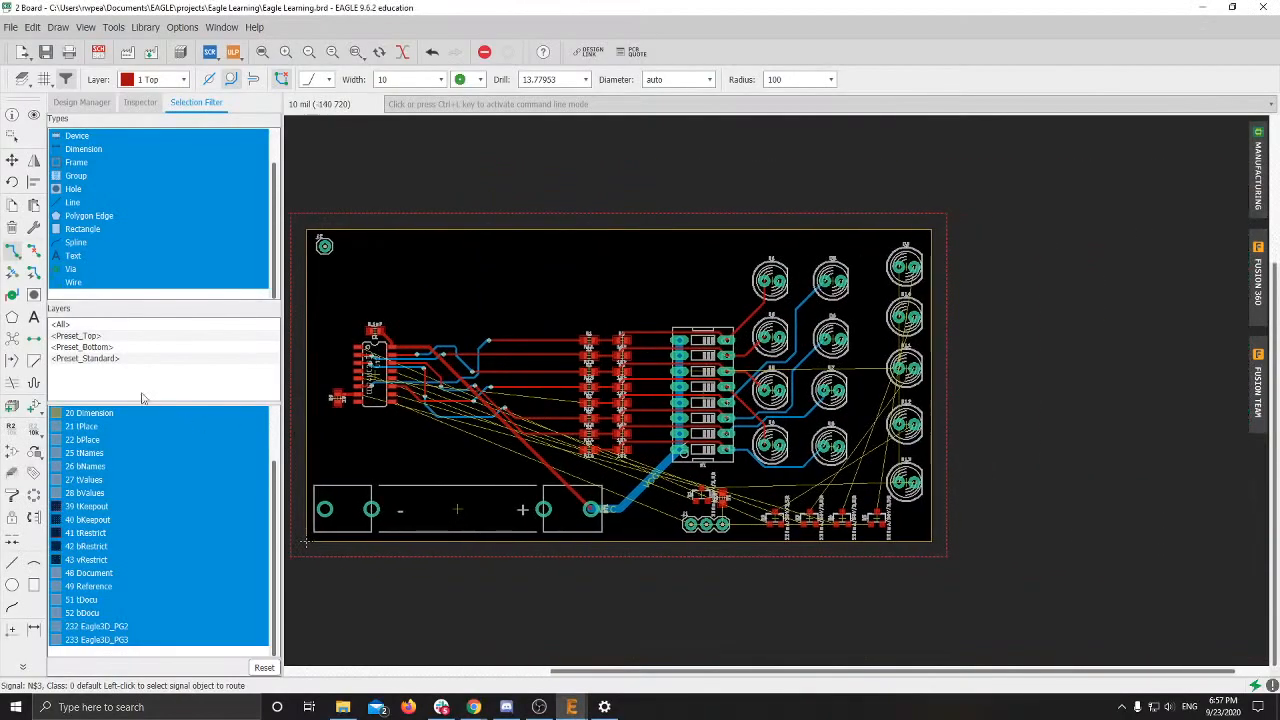
Step: Place a via in the empty area near the board's upper edge, between J2 and the resistors, at 600, 1880 mil
click(12, 294)
scroll(420, 303, up, 6)
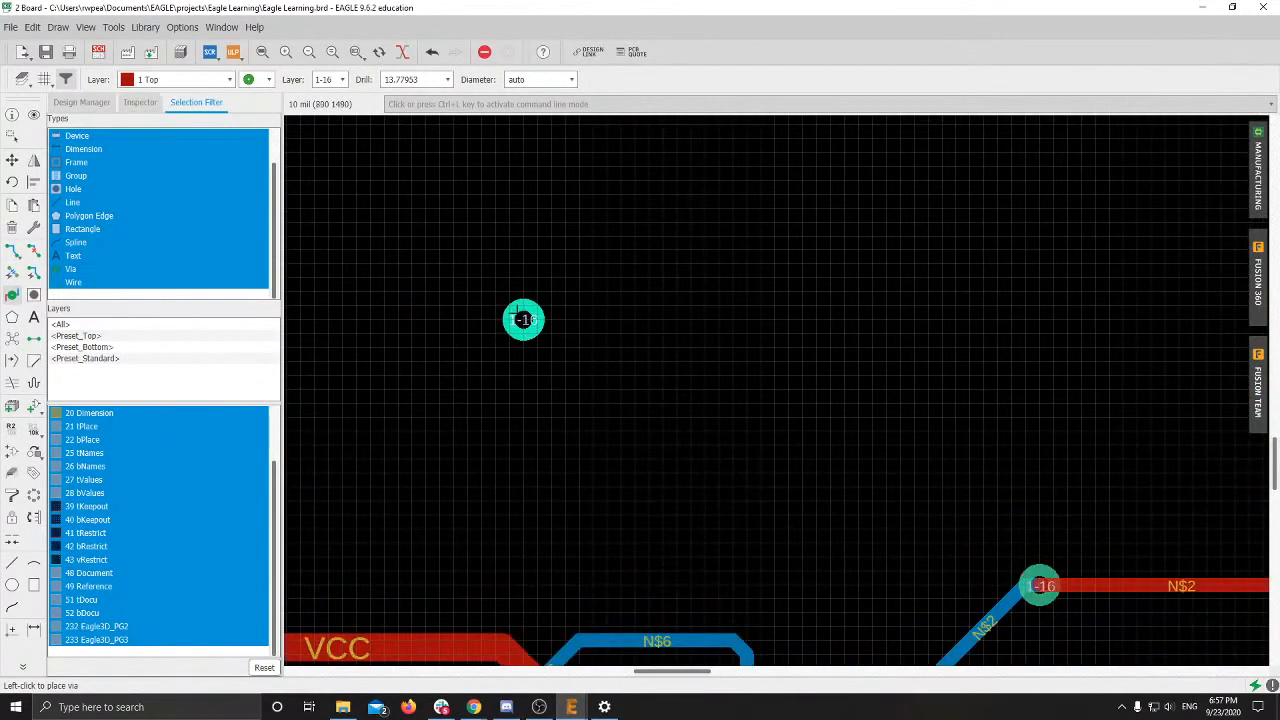
scroll(500, 314, down, 5)
scroll(466, 309, up, 4)
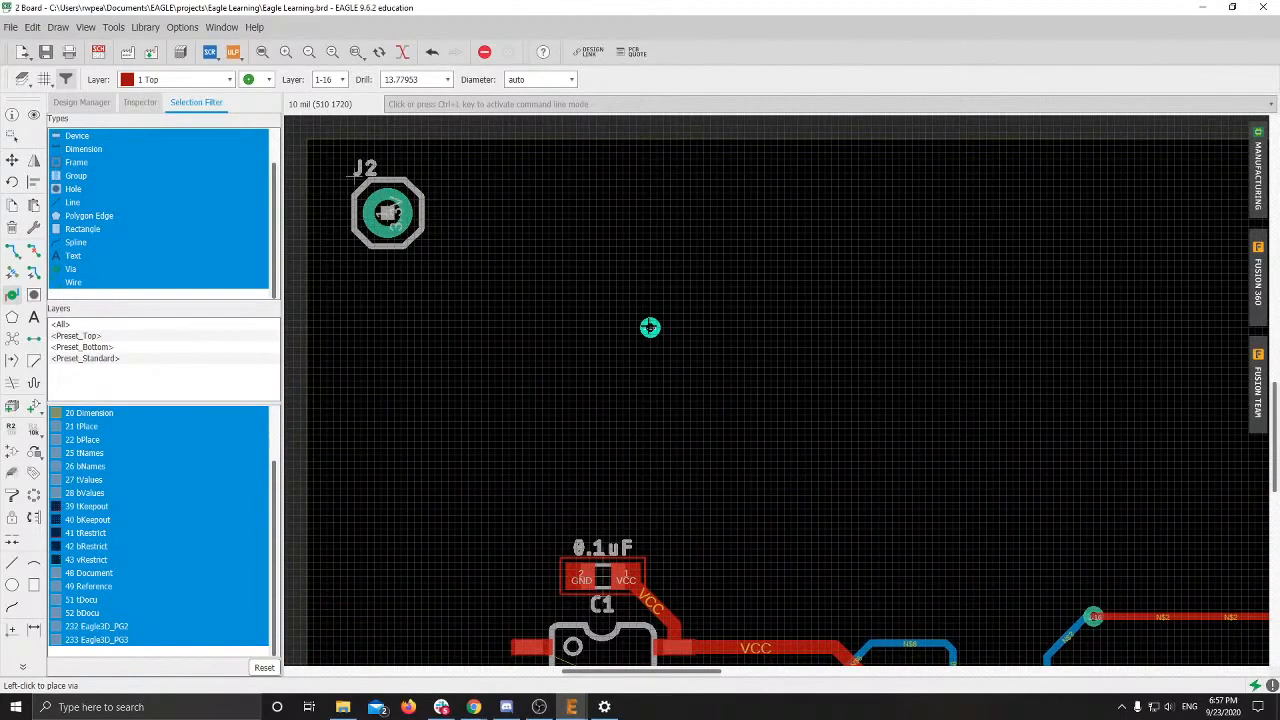
scroll(650, 477, down, 2)
scroll(580, 389, up, 3)
scroll(597, 388, down, 3)
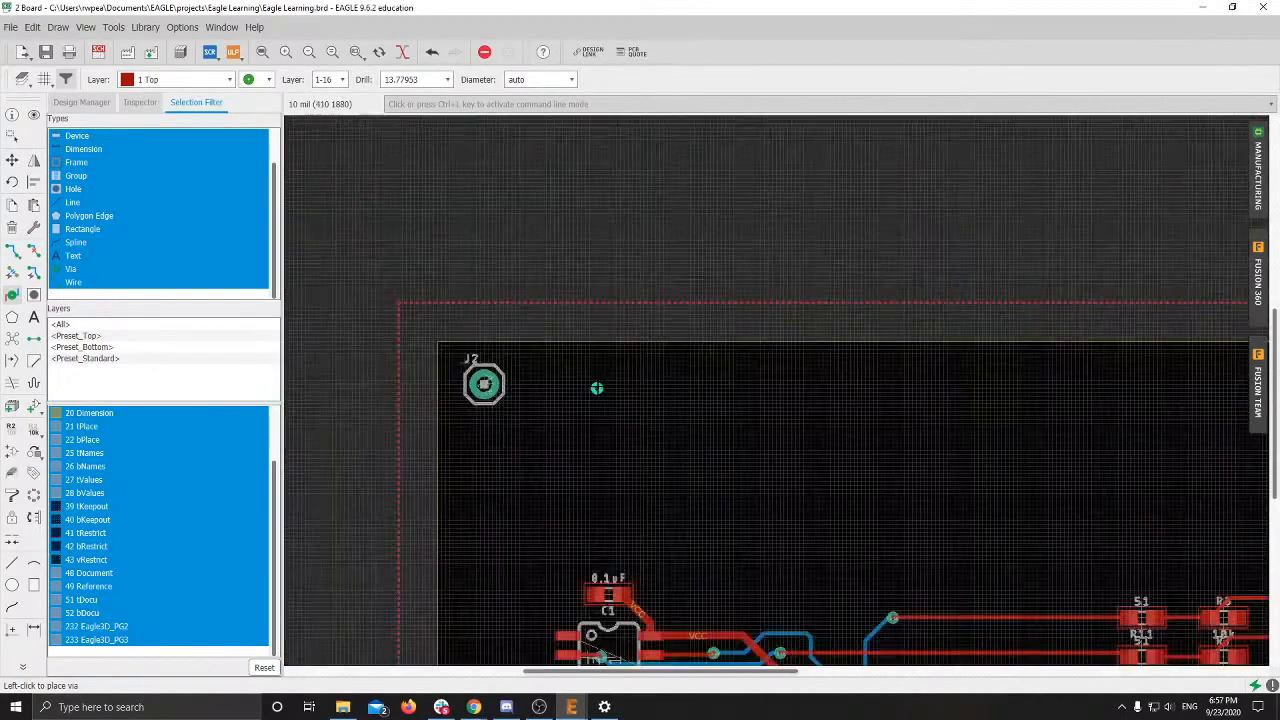
scroll(597, 388, down, 2)
scroll(709, 422, up, 4)
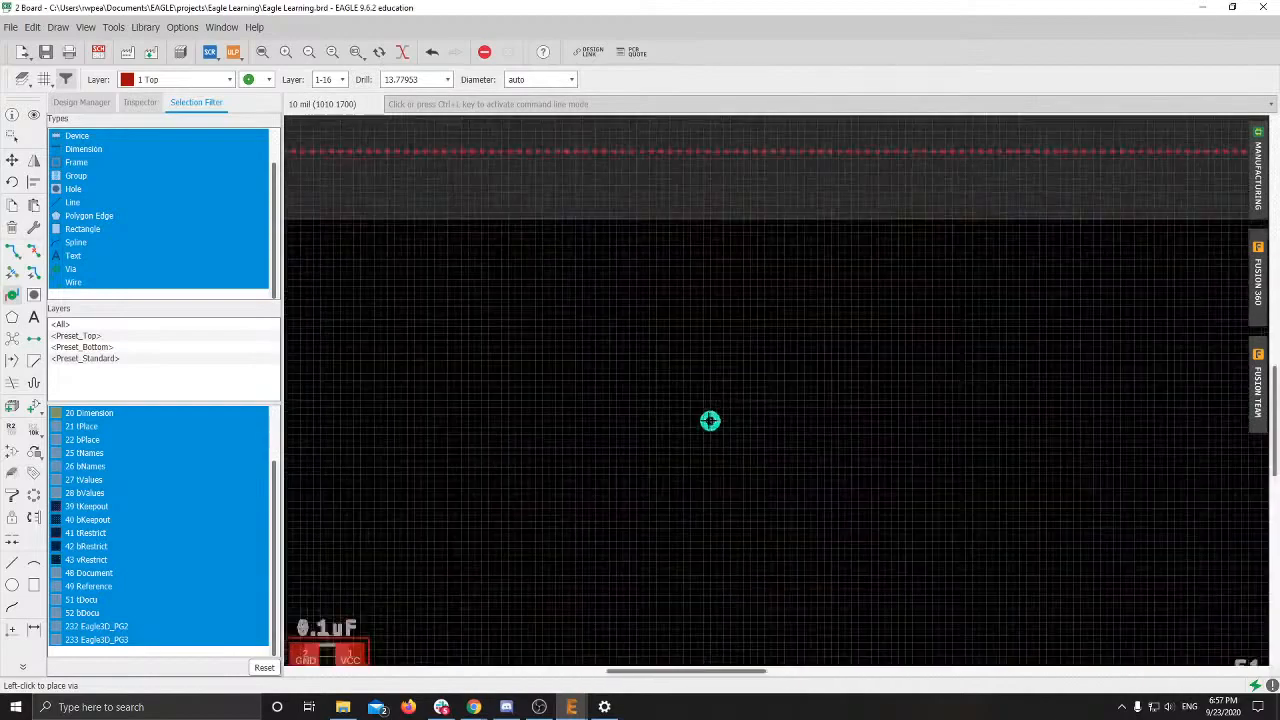
scroll(709, 420, down, 4)
scroll(709, 420, up, 4)
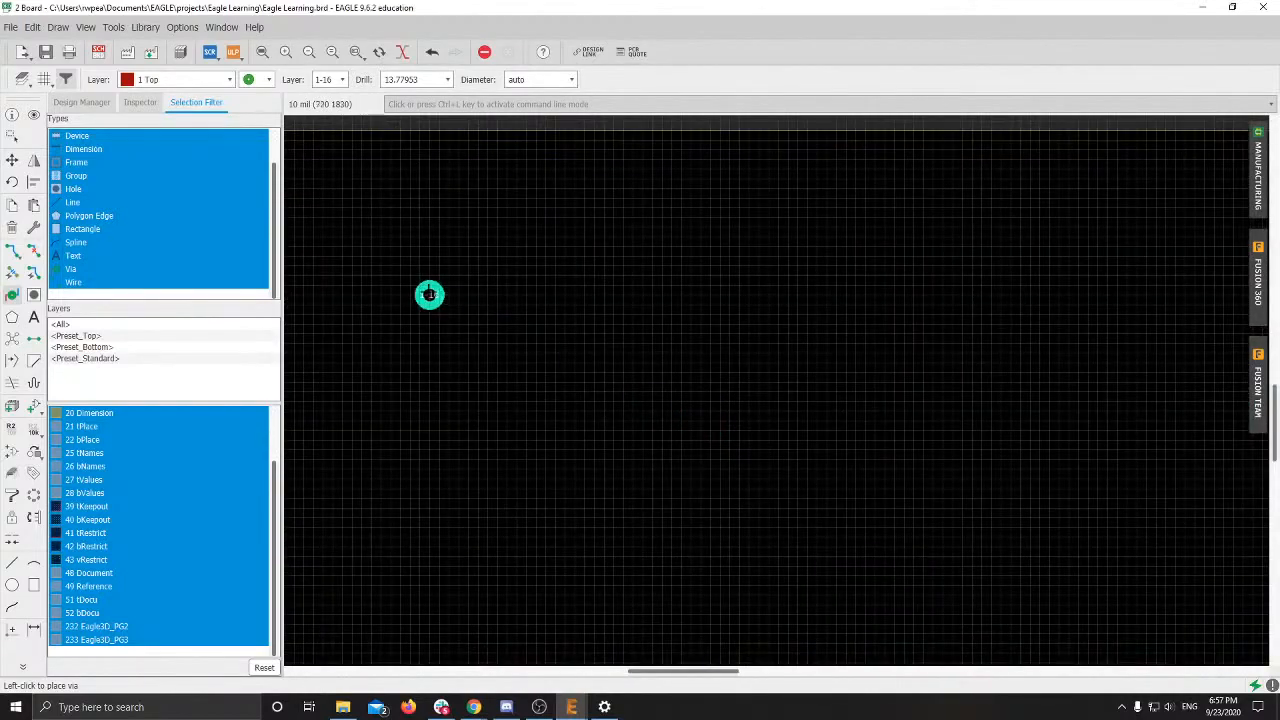
scroll(429, 294, down, 2)
click(611, 407)
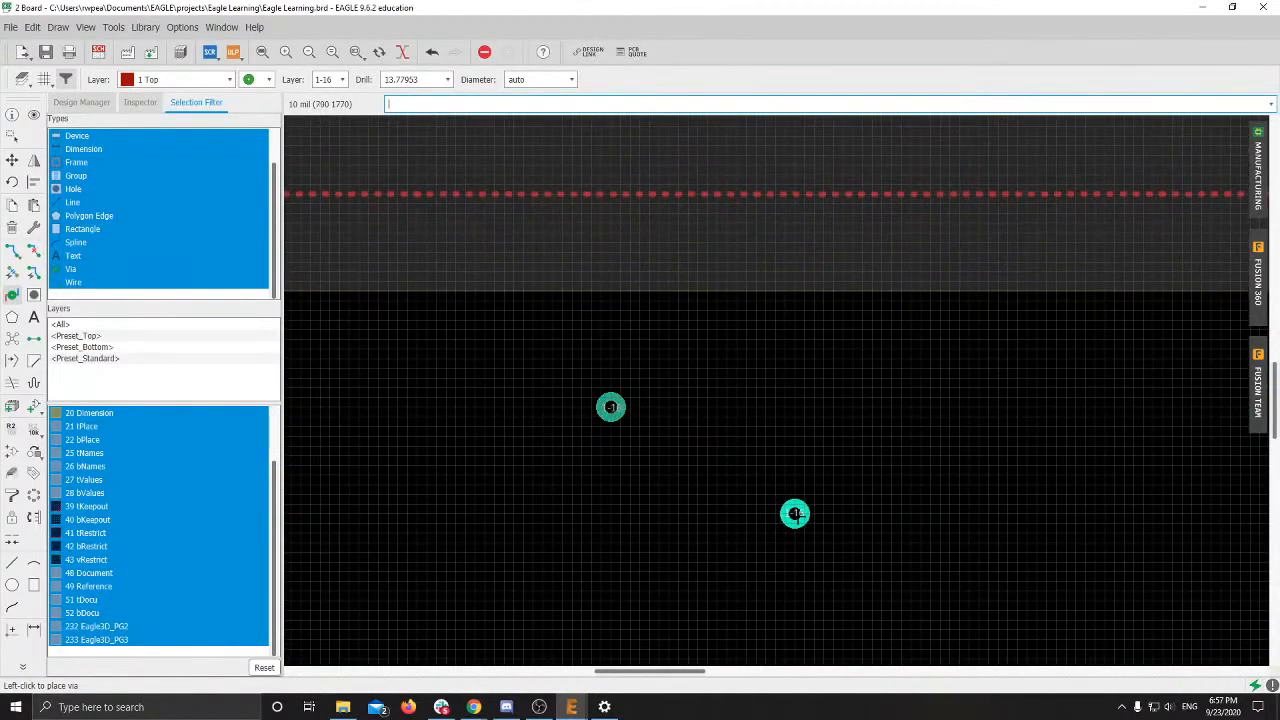
key(Escape)
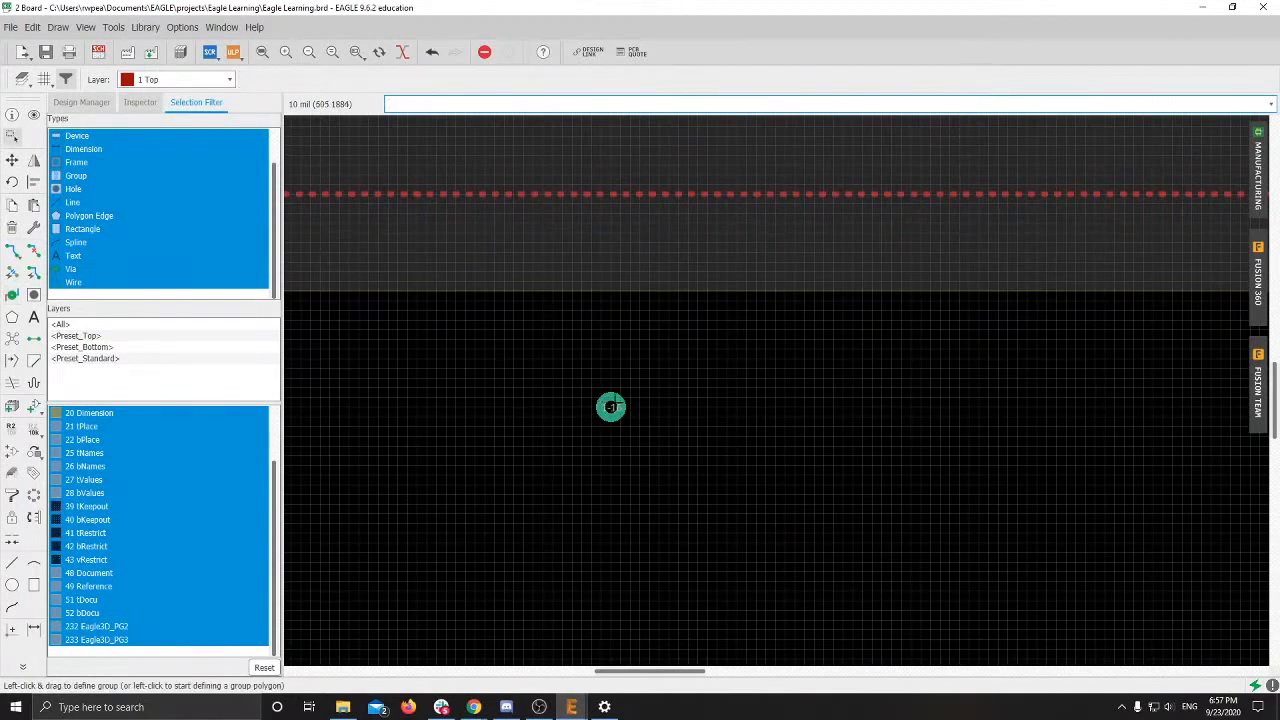
Step: Name the new via's signal GND and accept connecting it to the existing GND signal
right_click(611, 407)
click(634, 572)
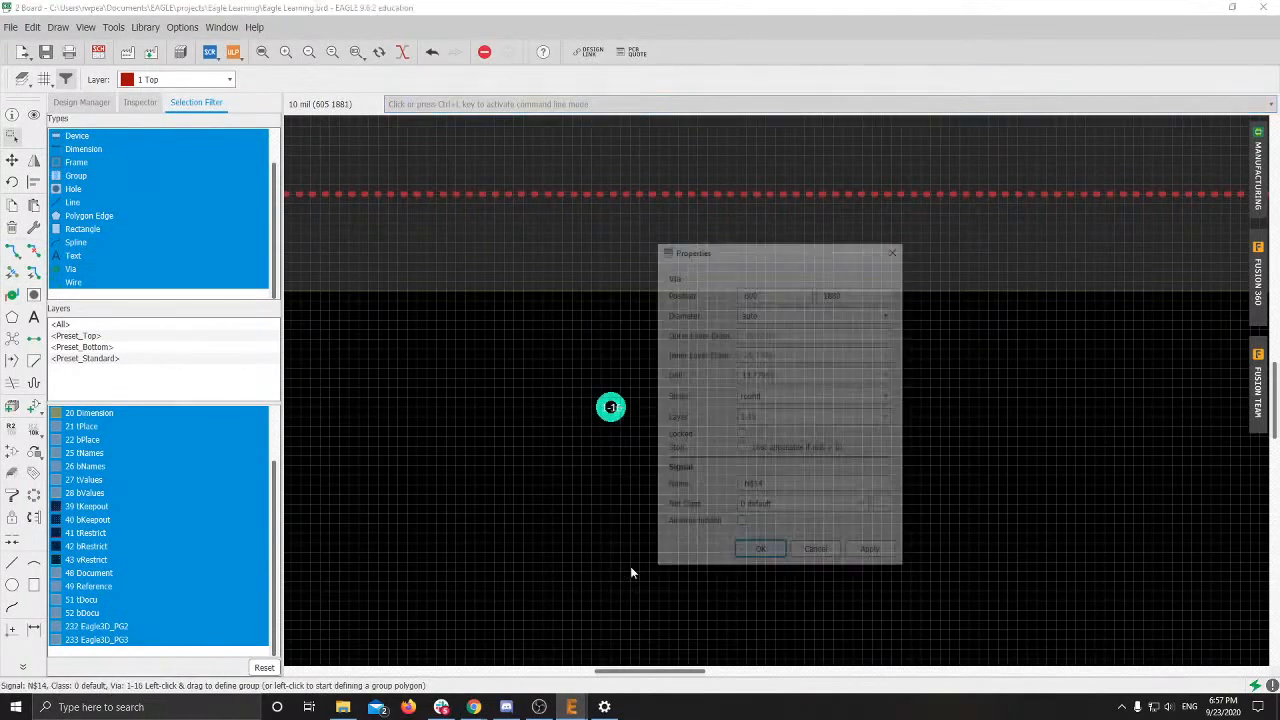
drag(752, 486, 773, 486)
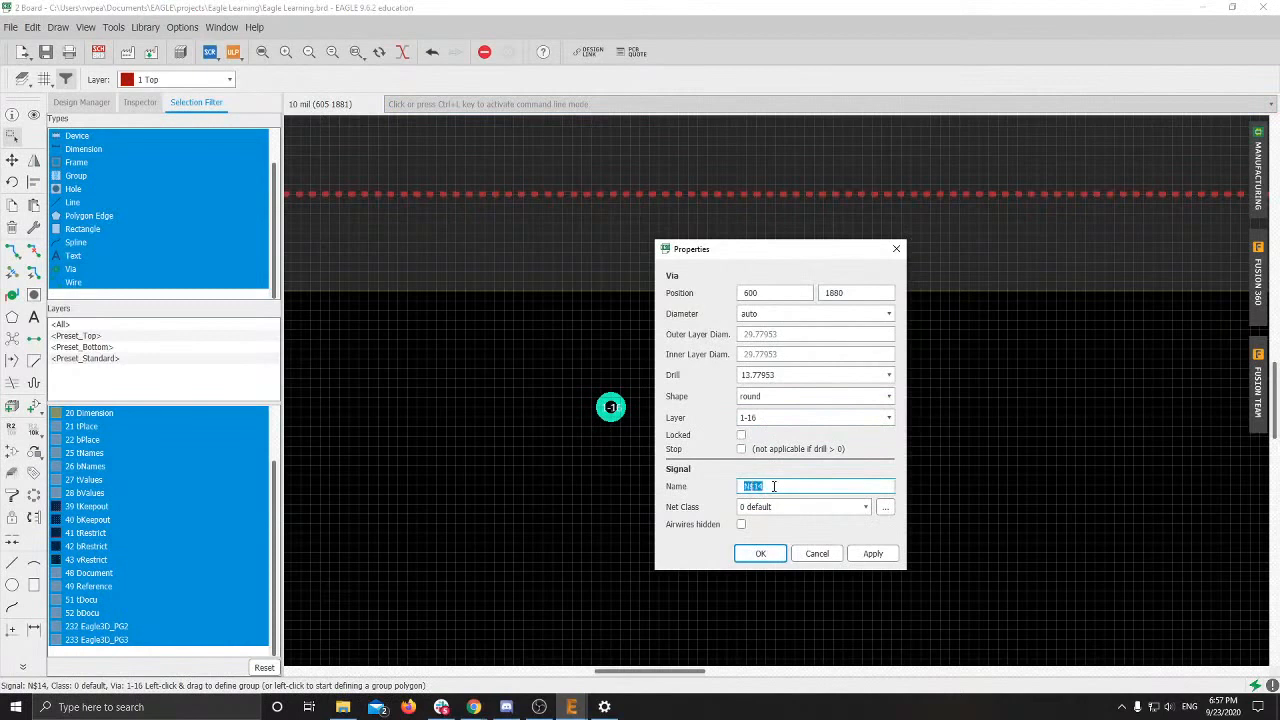
text(GND)
key(Return)
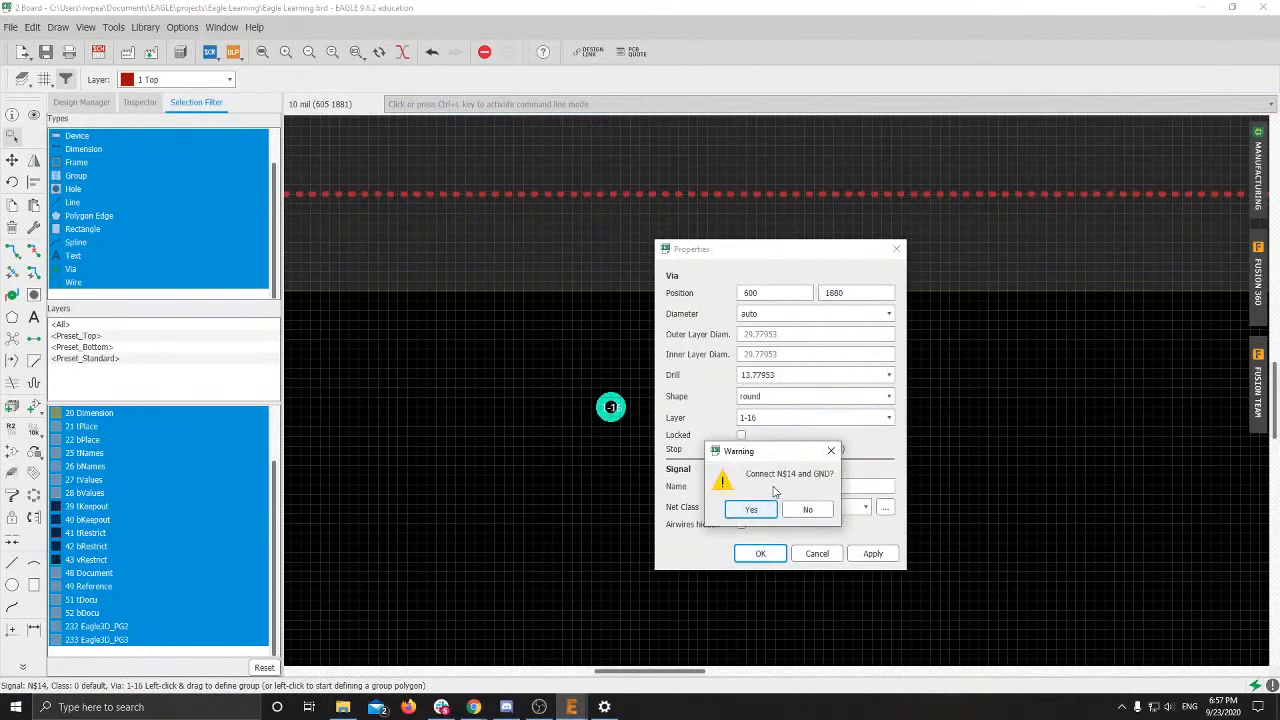
click(751, 509)
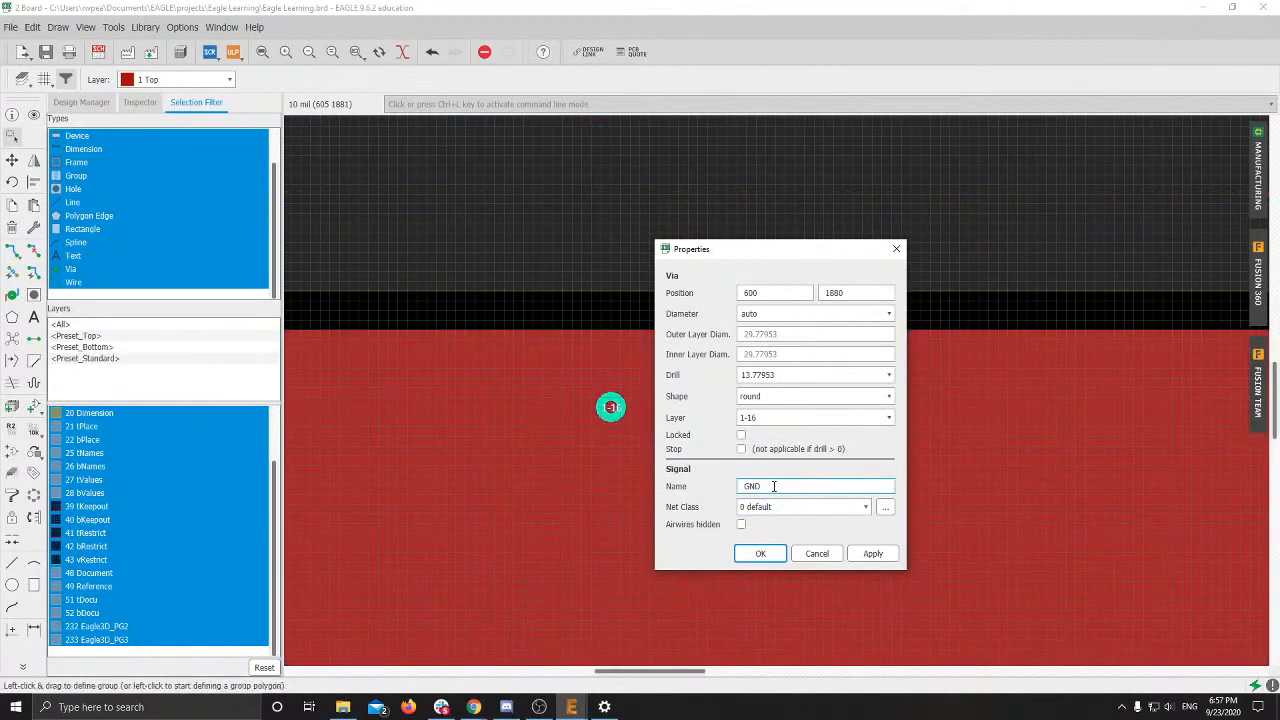
click(760, 553)
Step: Copy the GND via into the gap between the B0 resistor's GND pad and switch pin 9, at about 2190, 1290 mil
scroll(760, 546, up, 2)
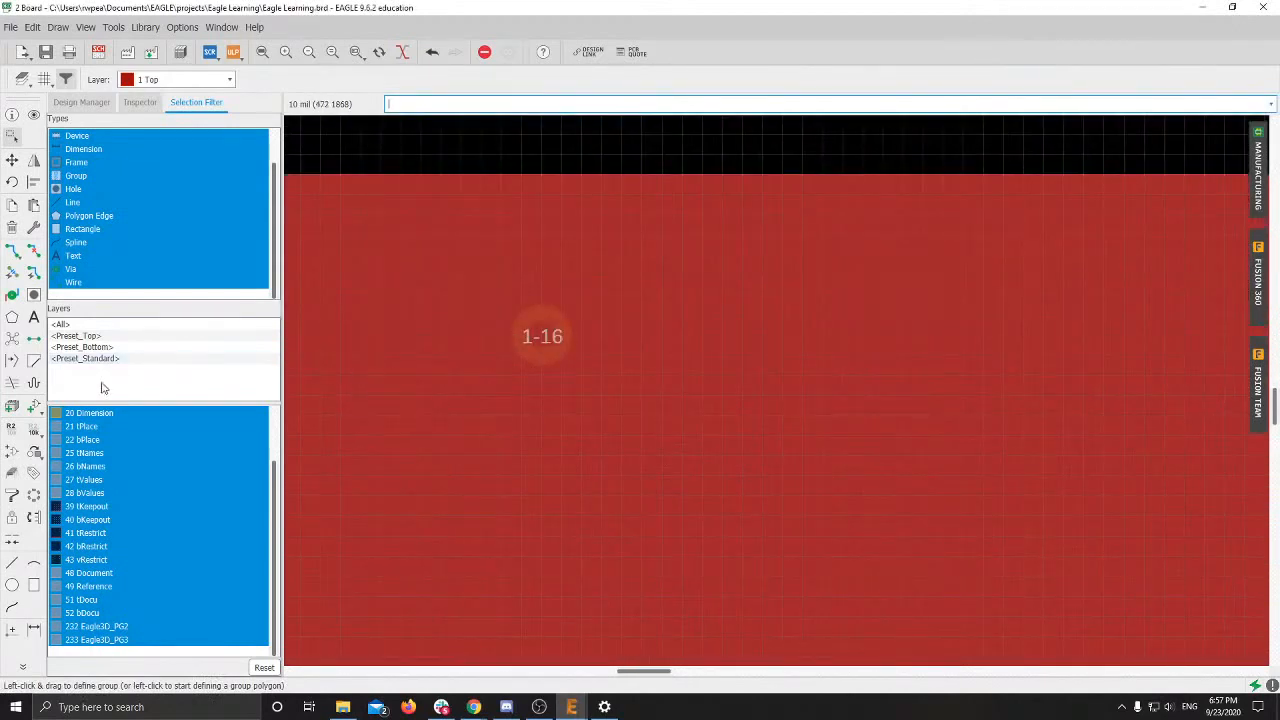
click(12, 160)
right_click(541, 344)
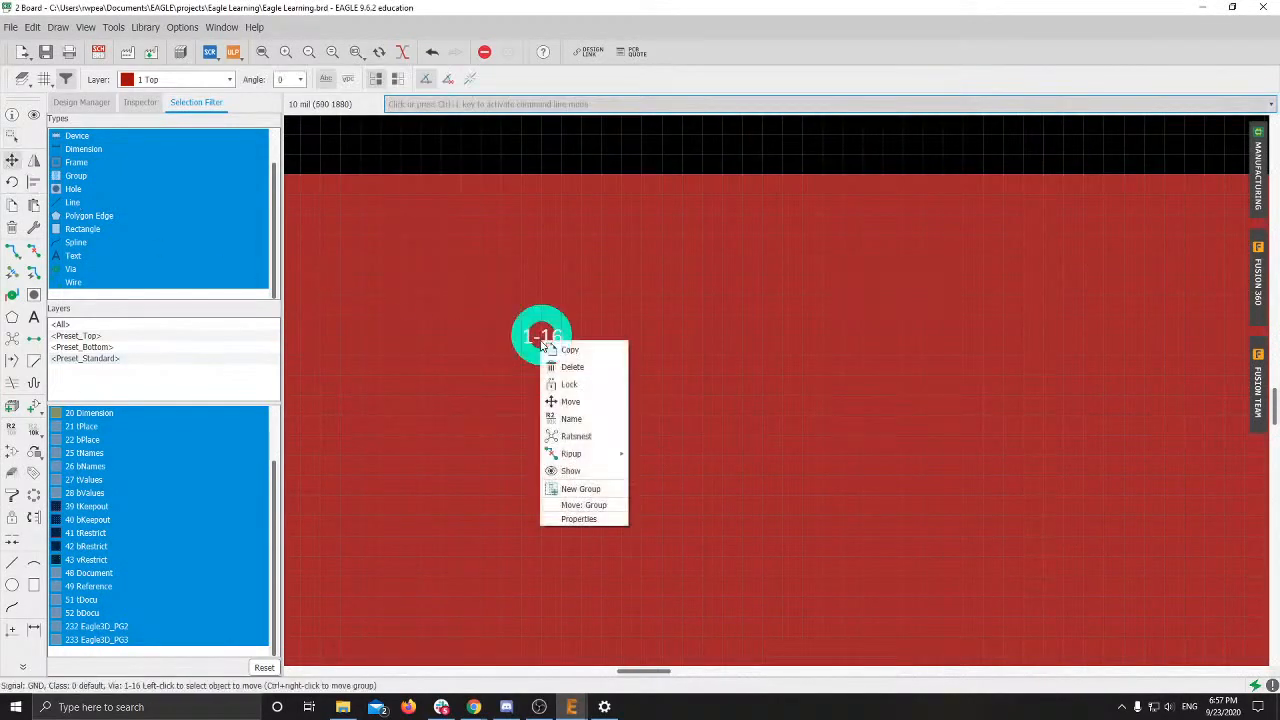
scroll(617, 397, down, 5)
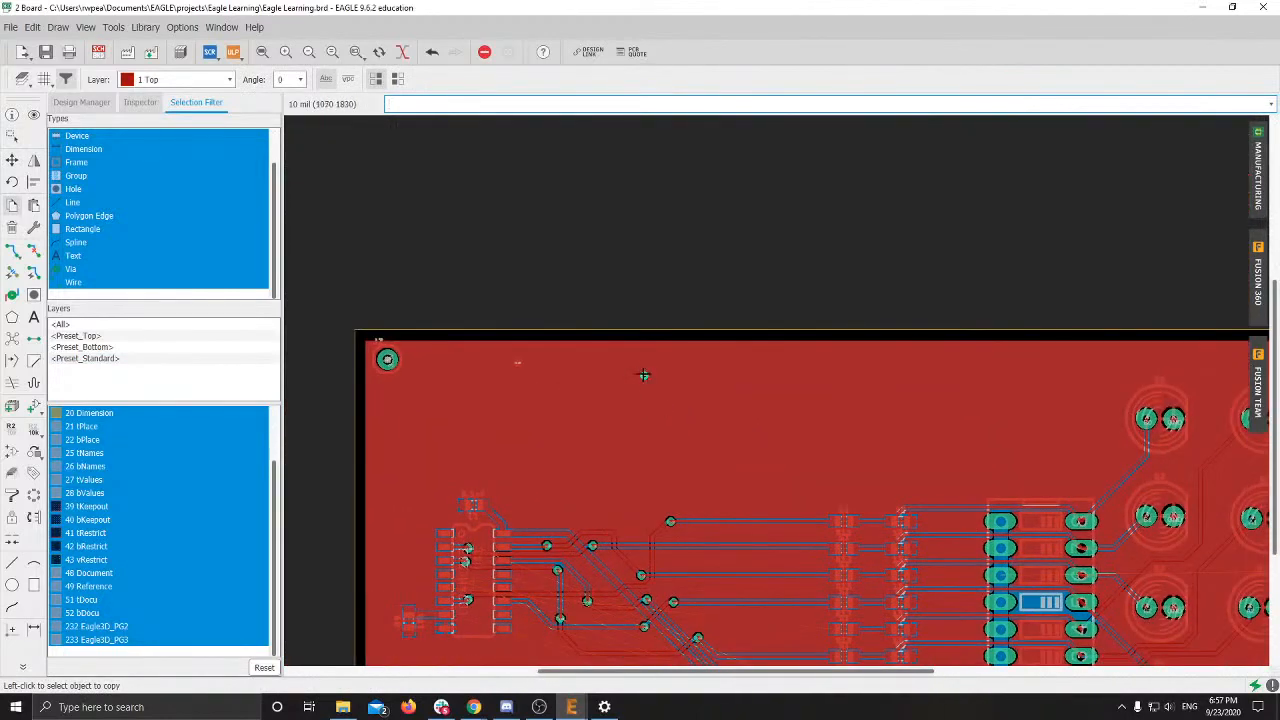
middle_drag(771, 428, 664, 321)
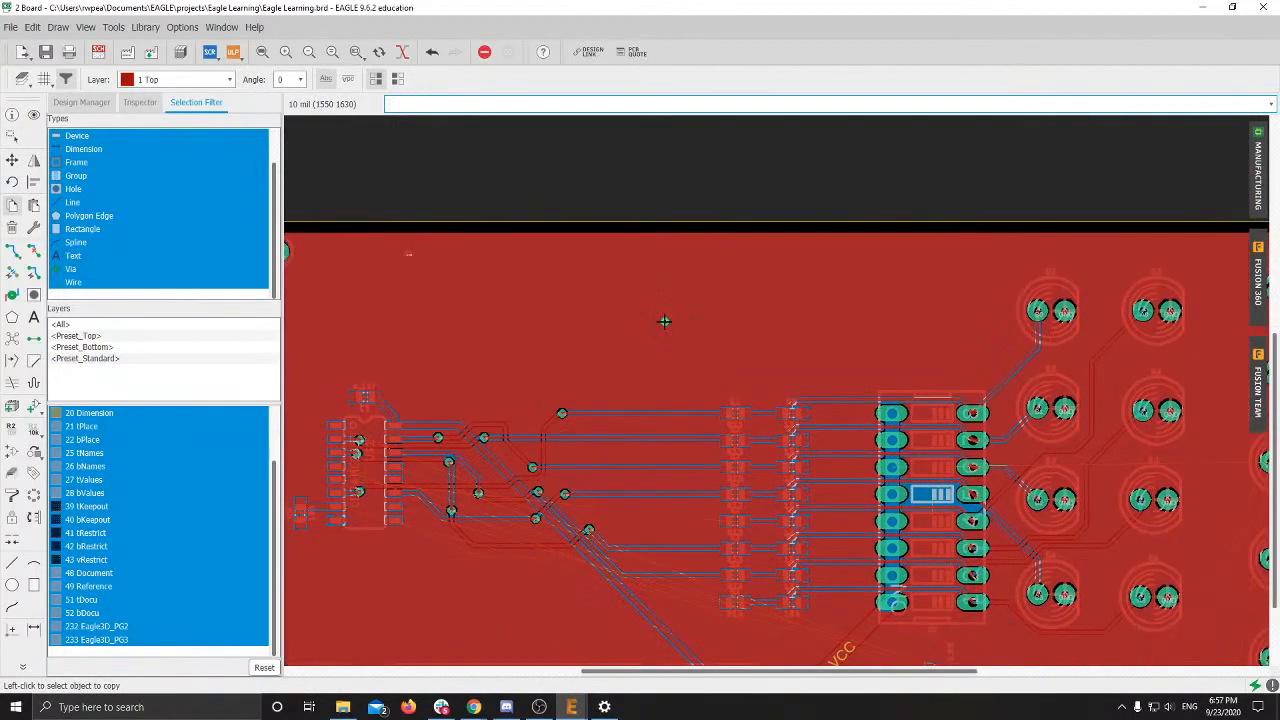
middle_drag(862, 380, 722, 353)
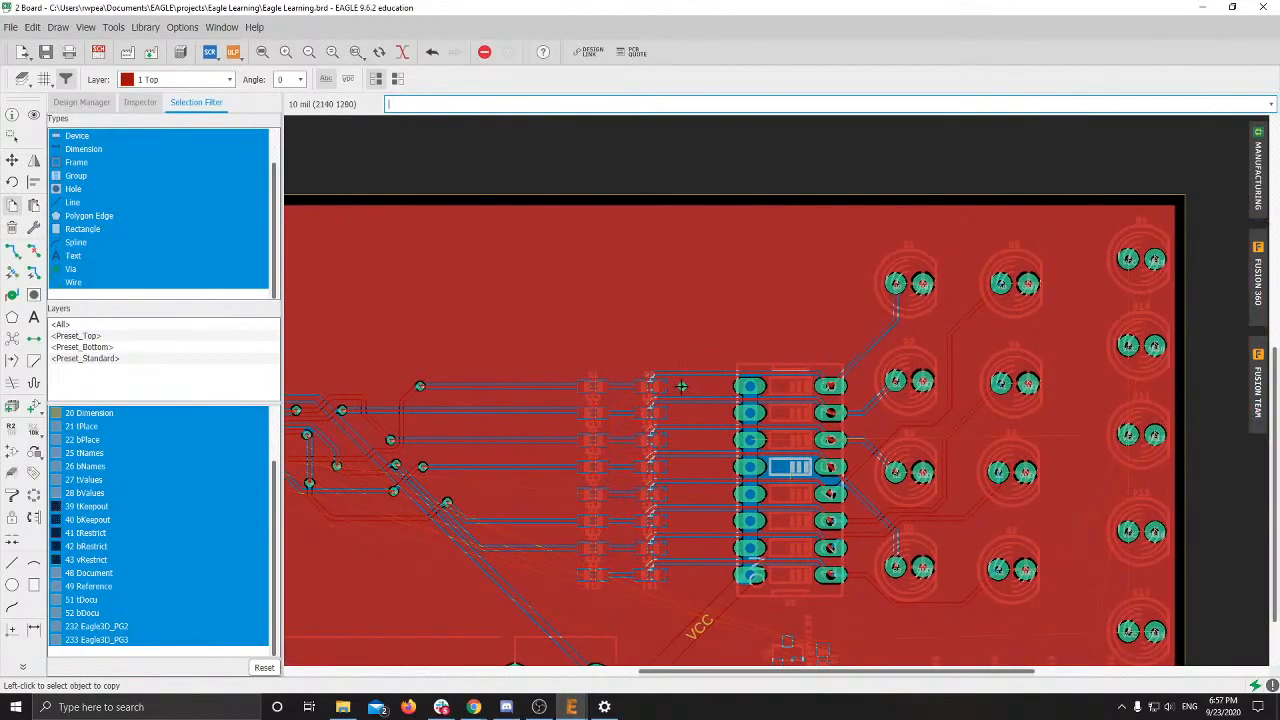
scroll(681, 386, up, 4)
scroll(685, 387, up, 3)
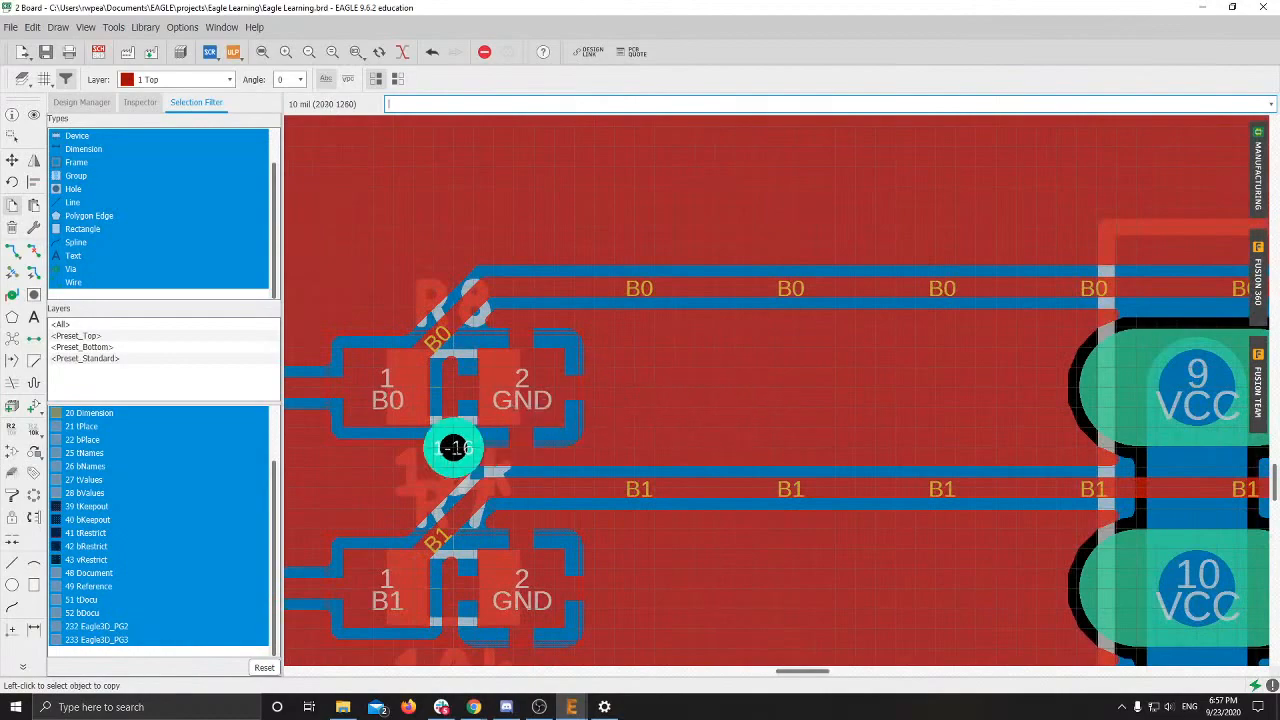
scroll(563, 400, down, 3)
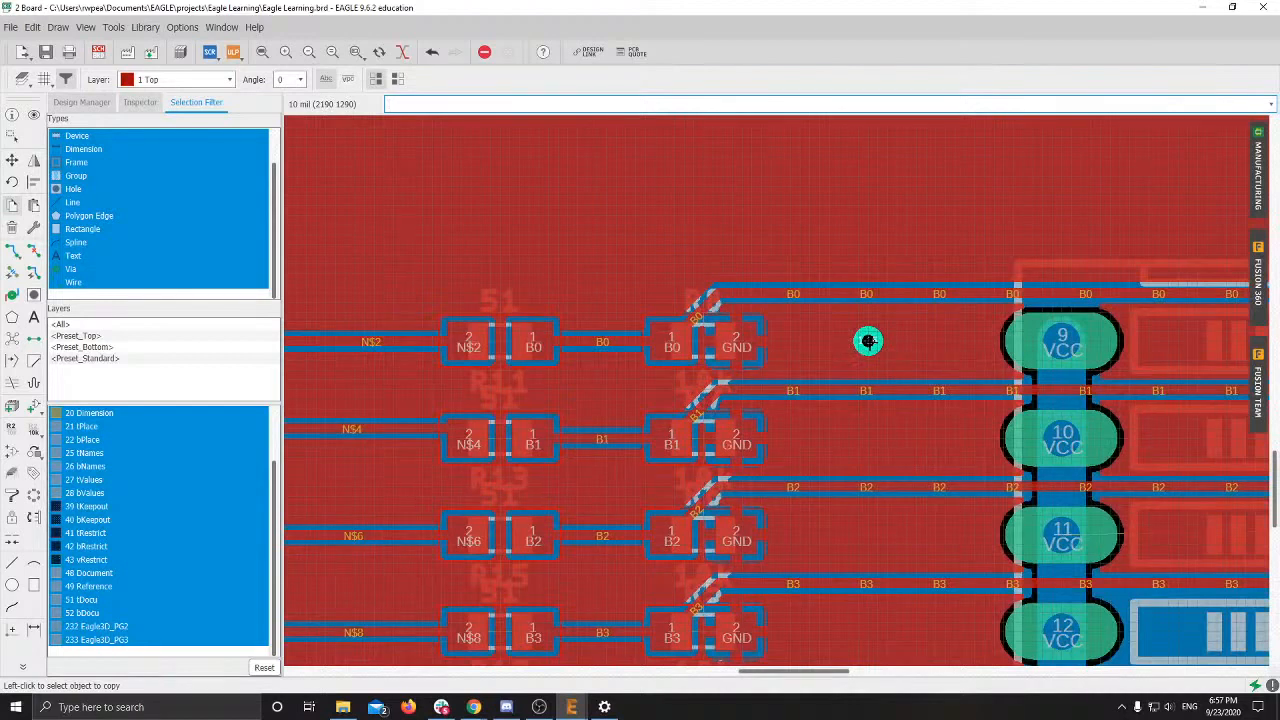
click(868, 341)
Step: Copy the GND via down the same column into the B1, B2 and B3 rows, beside switch pins 10, 11 and 12
right_click(870, 342)
click(890, 349)
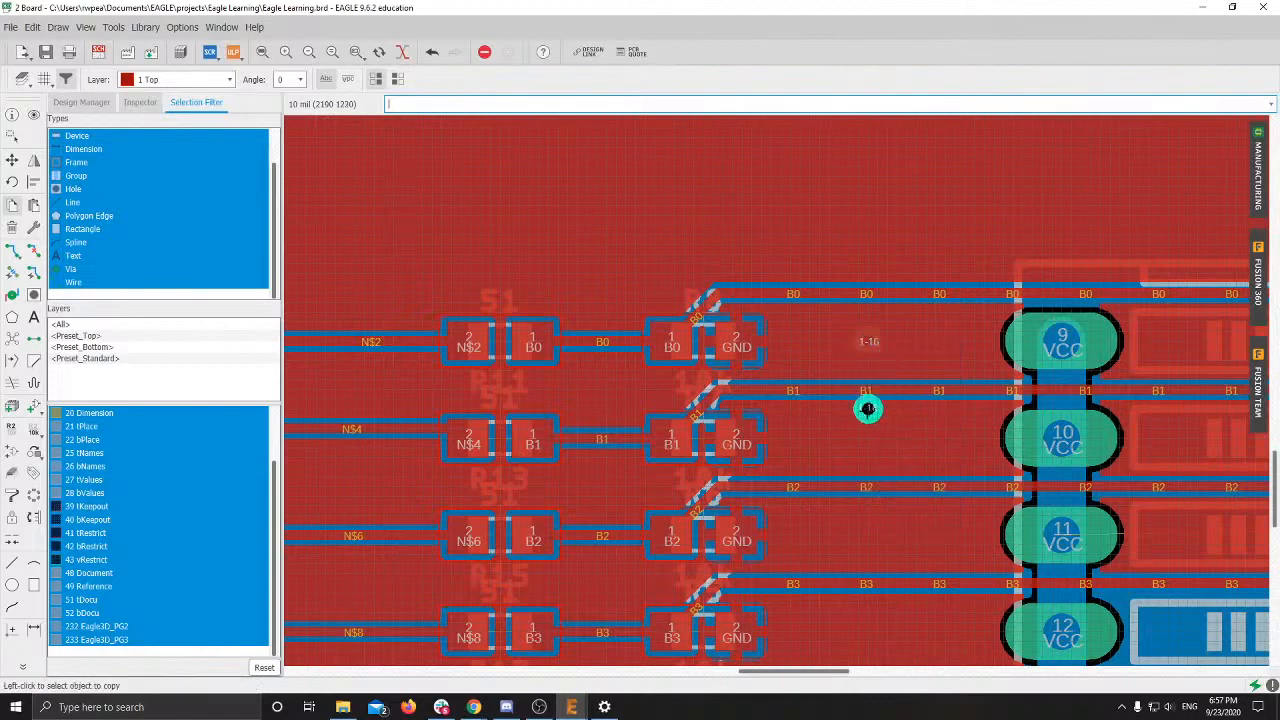
click(868, 437)
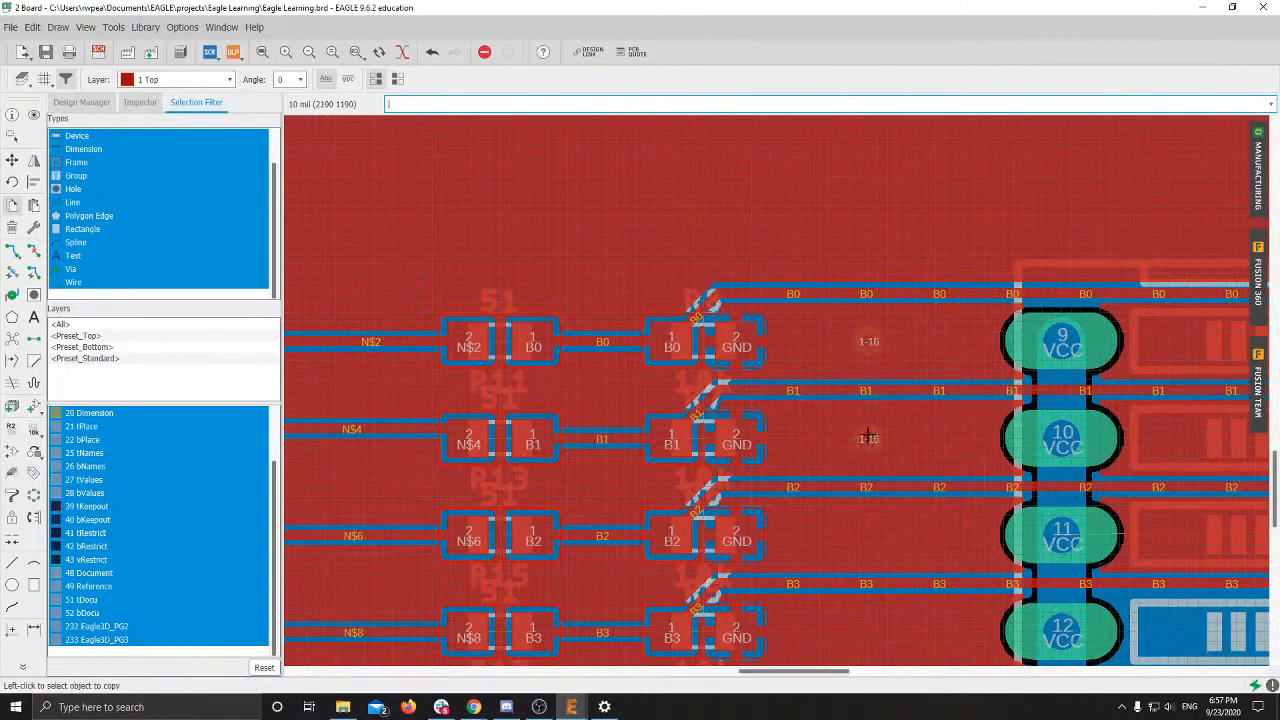
right_click(868, 437)
click(898, 444)
scroll(870, 490, down, 1)
middle_drag(872, 491, 775, 320)
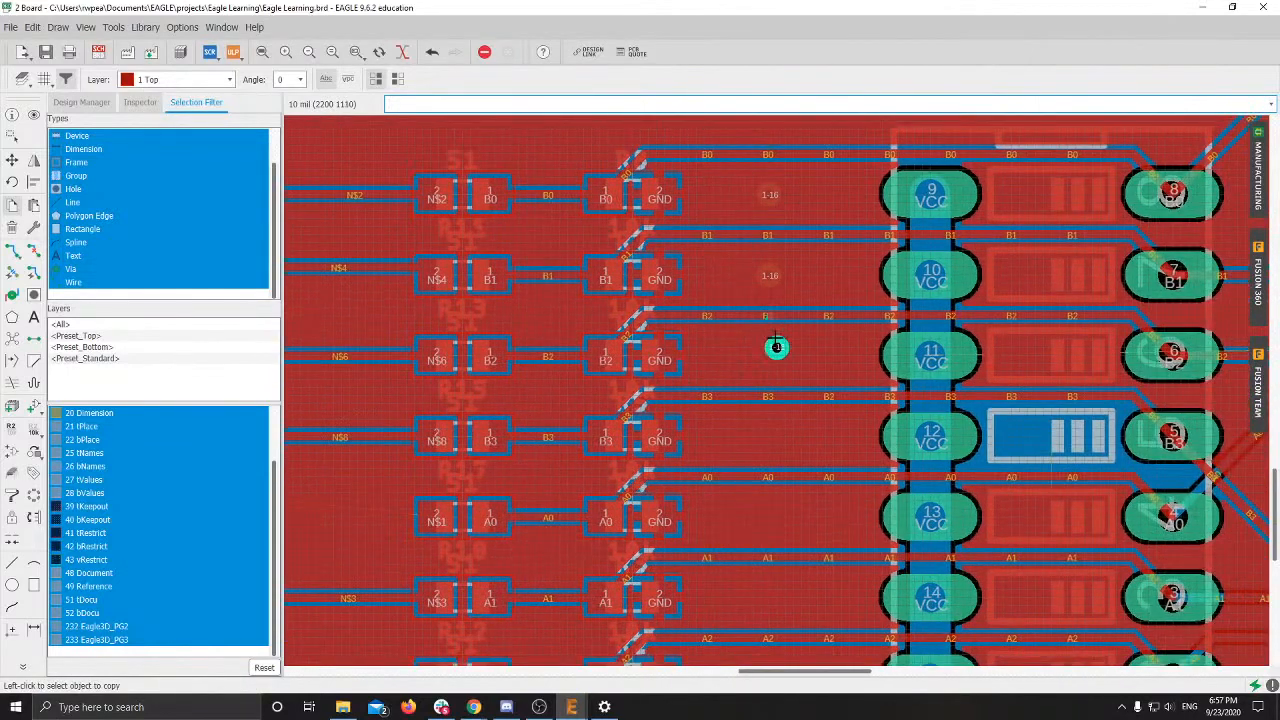
click(768, 355)
right_click(768, 355)
click(796, 362)
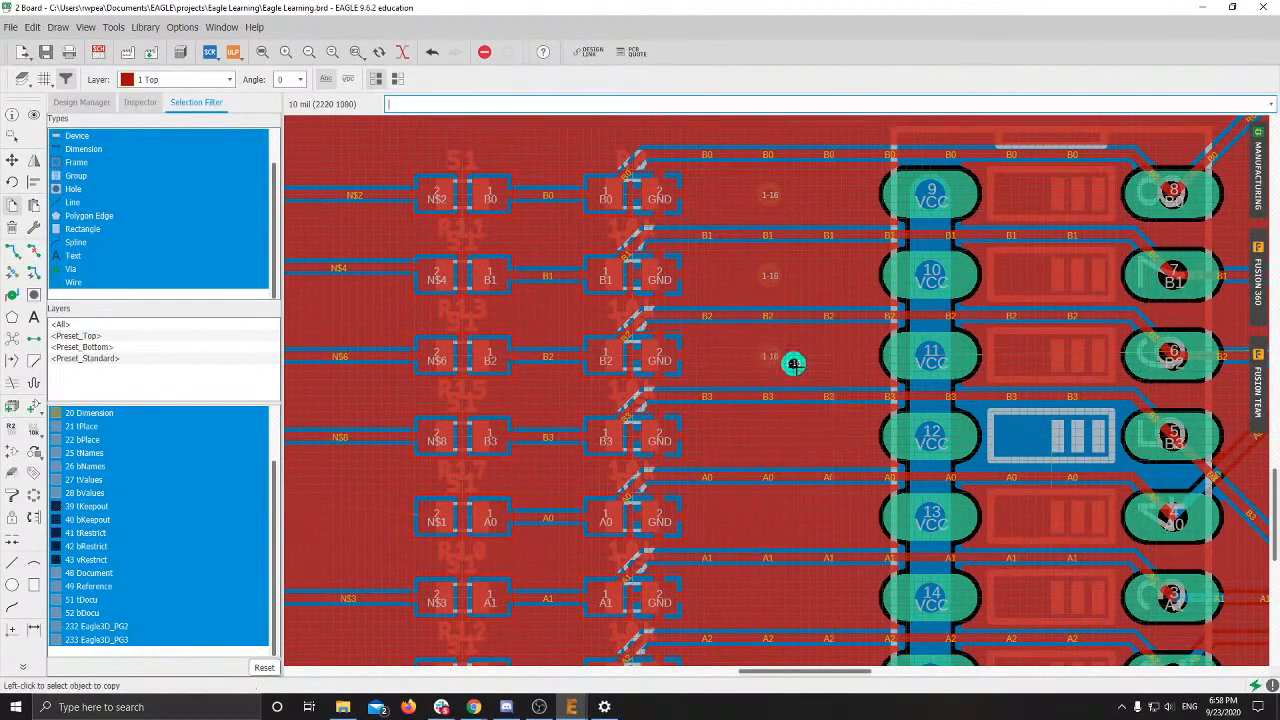
key(Escape)
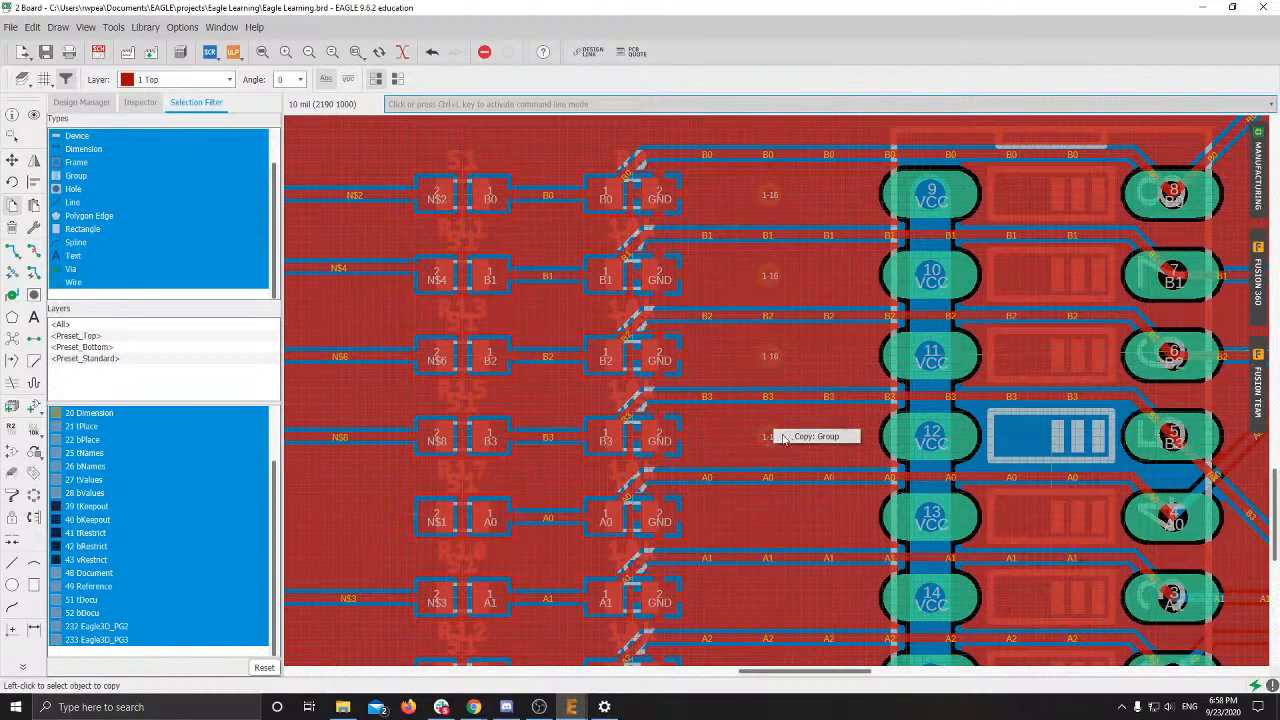
Step: Place an unnamed test via above the B0 trace and run ratsnest to see how the ground polygon treats it
click(14, 294)
middle_drag(731, 225, 689, 480)
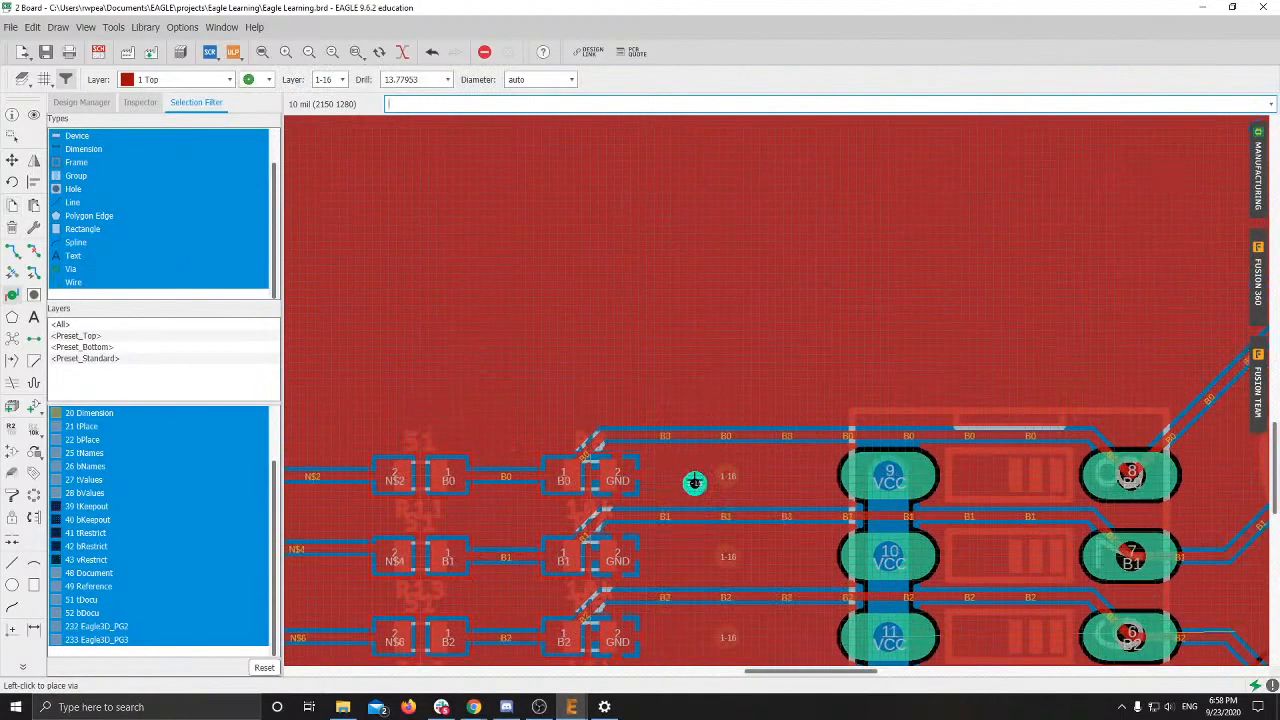
click(679, 288)
key(Escape)
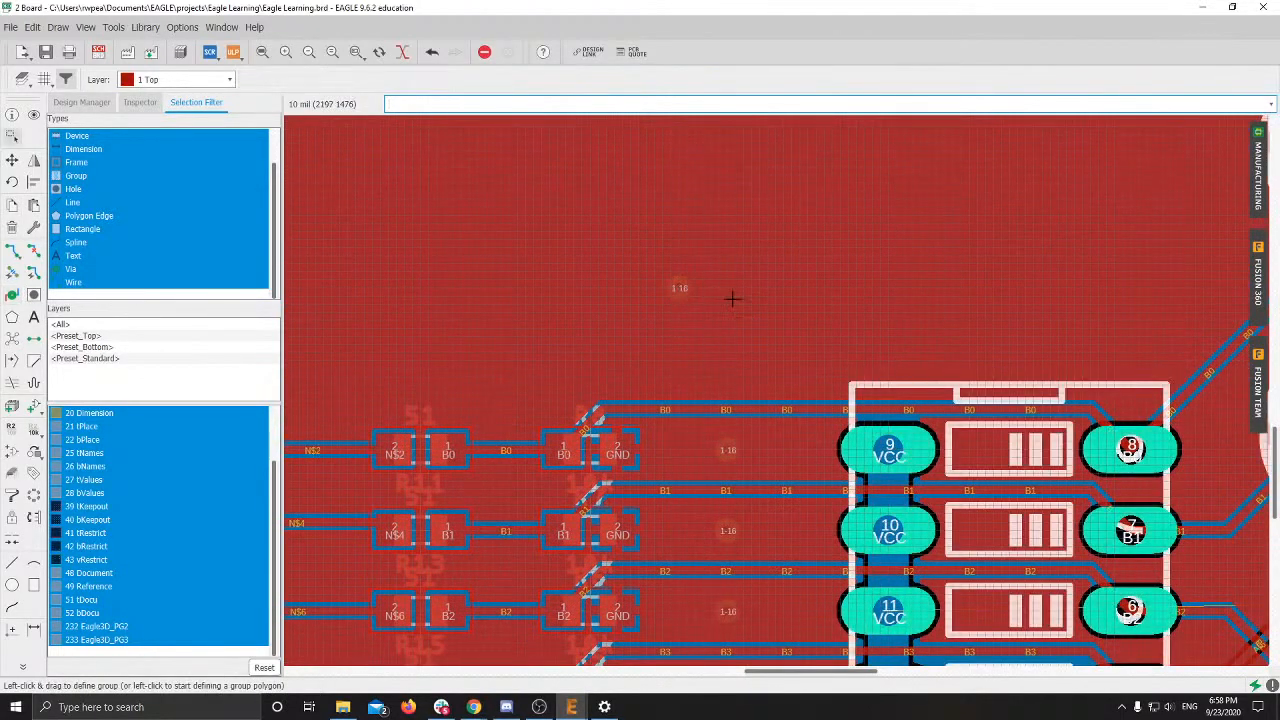
text(ratsnest)
key(Return)
scroll(683, 291, up, 8)
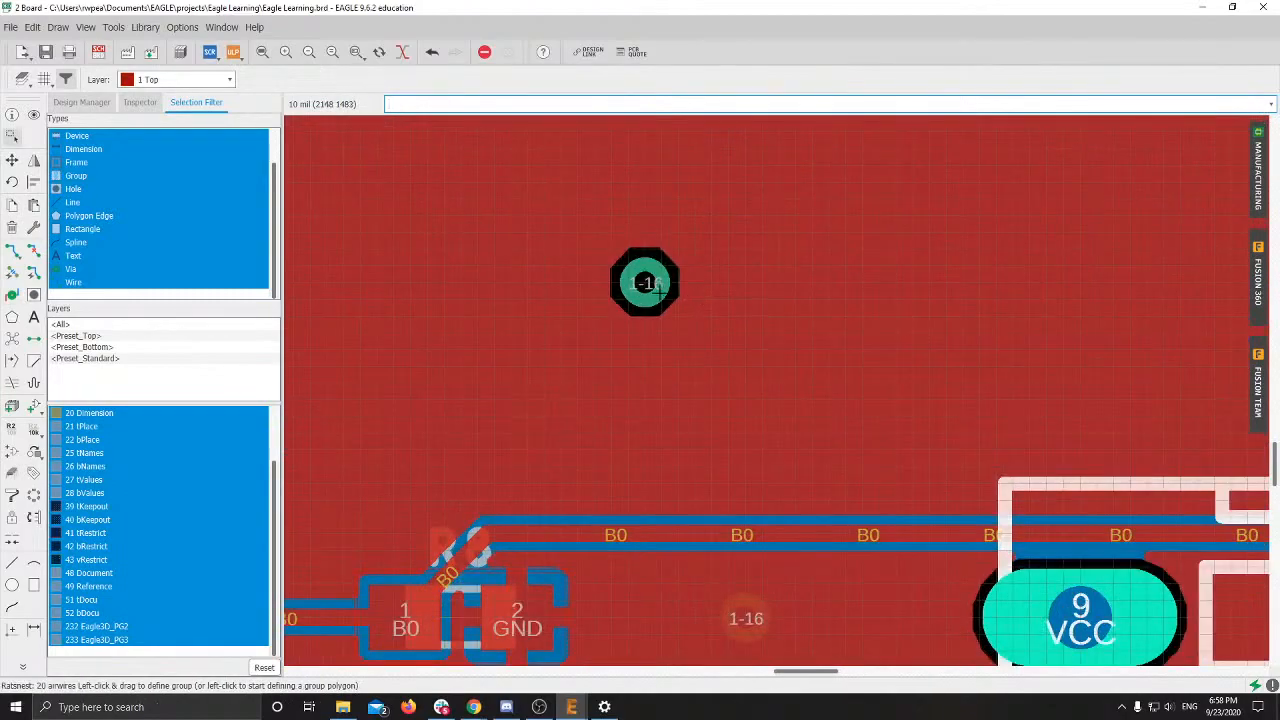
Step: Undo the ratsnest and the placement of the unnamed test via
scroll(637, 294, down, 8)
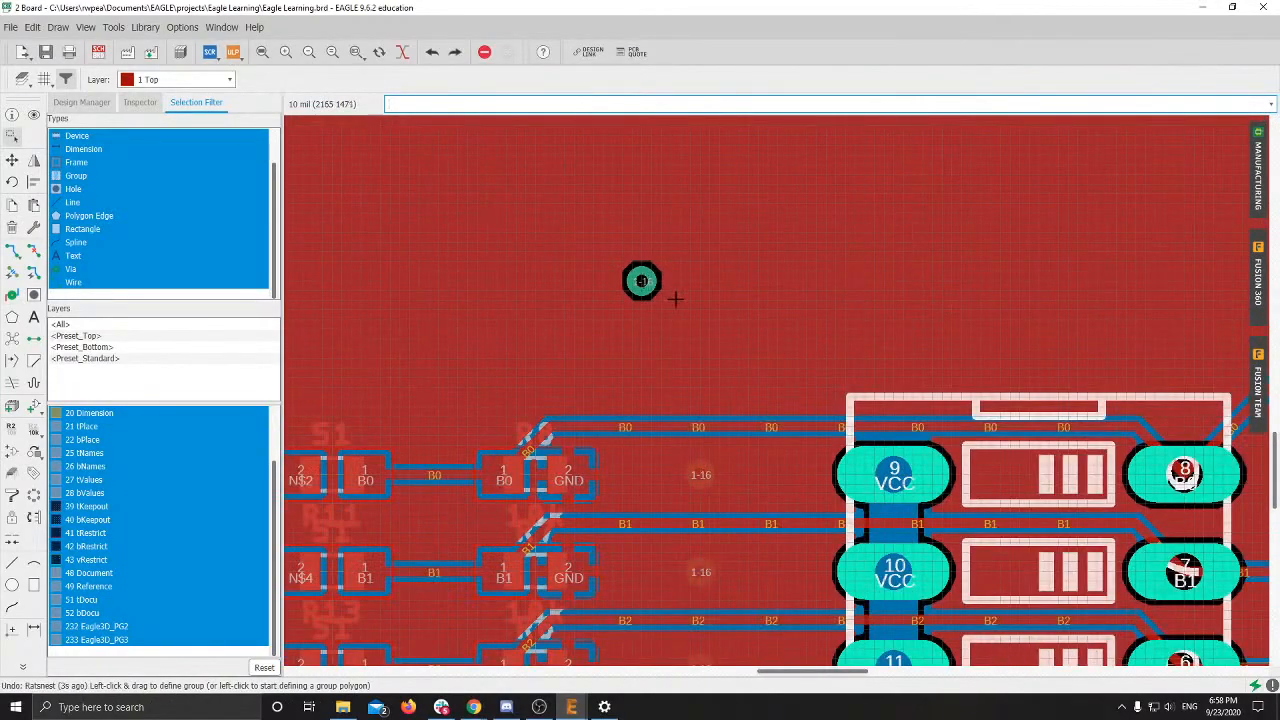
key(ctrl+z)
scroll(690, 303, down, 3)
Step: Copy the GND via down the same column into the A0 and A1 rows, beside switch pins 13 and 14
middle_drag(689, 306, 627, 111)
scroll(710, 492, up, 3)
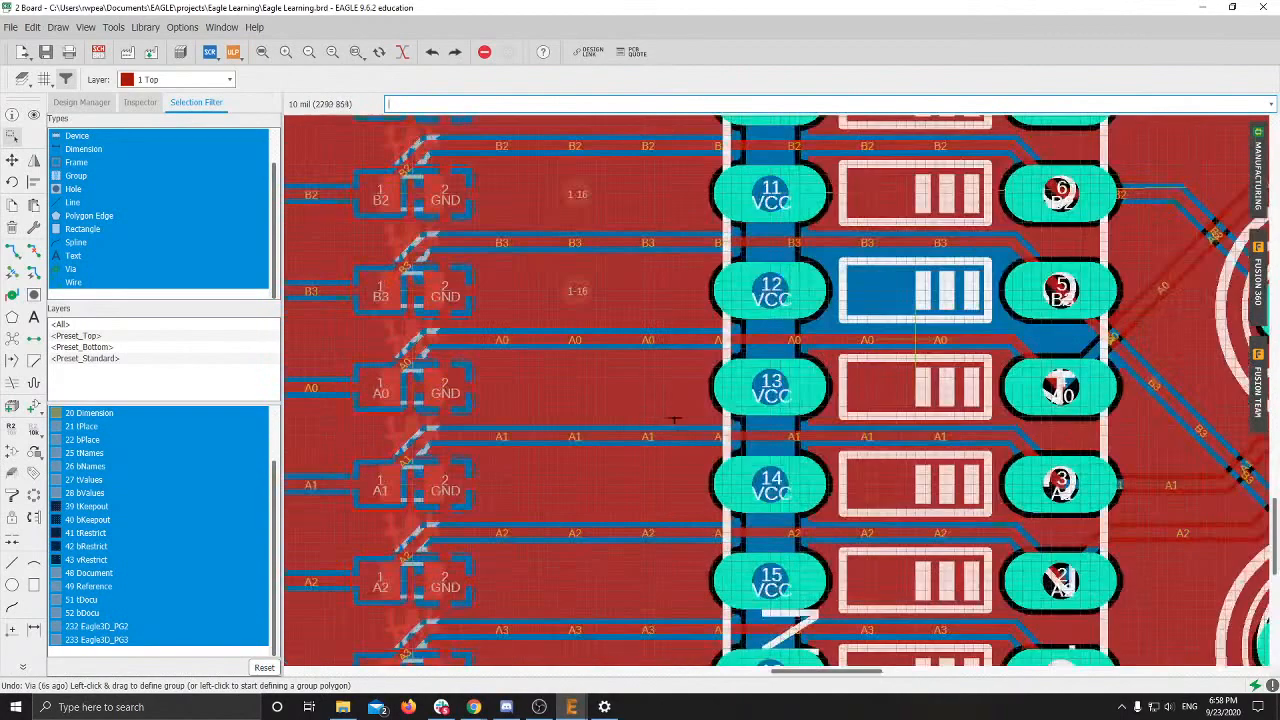
right_click(578, 290)
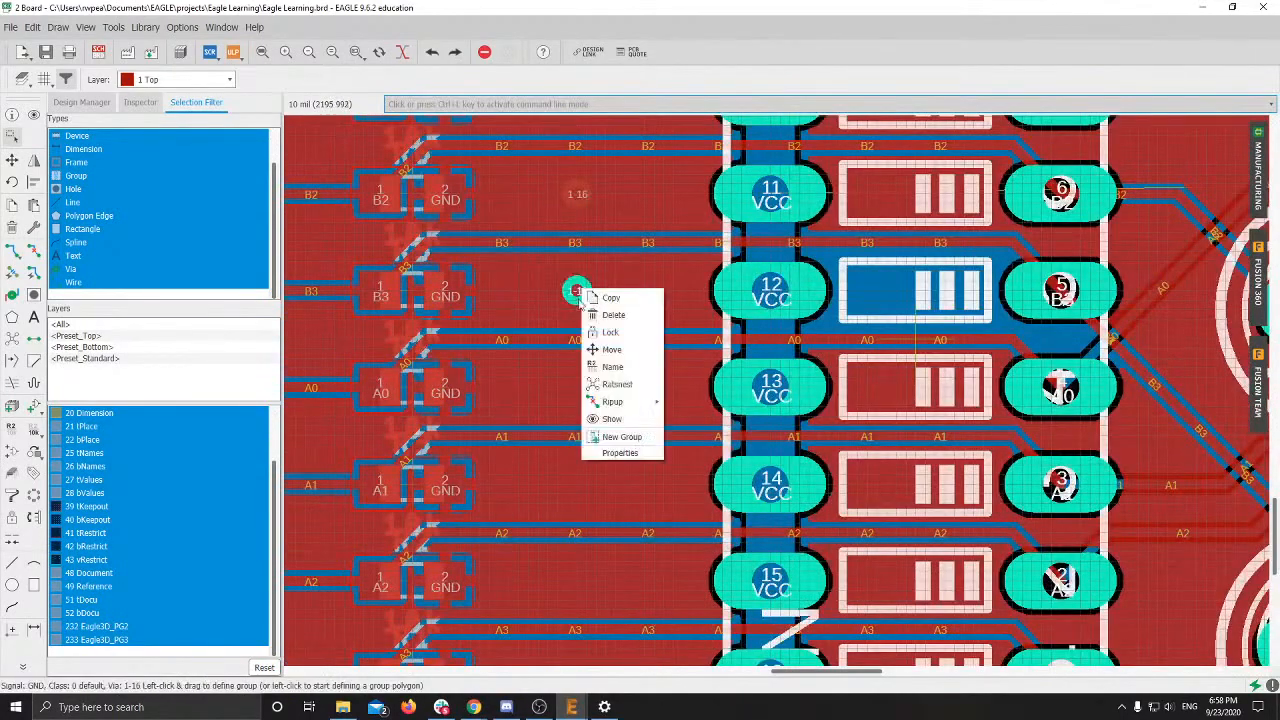
click(616, 449)
key(Escape)
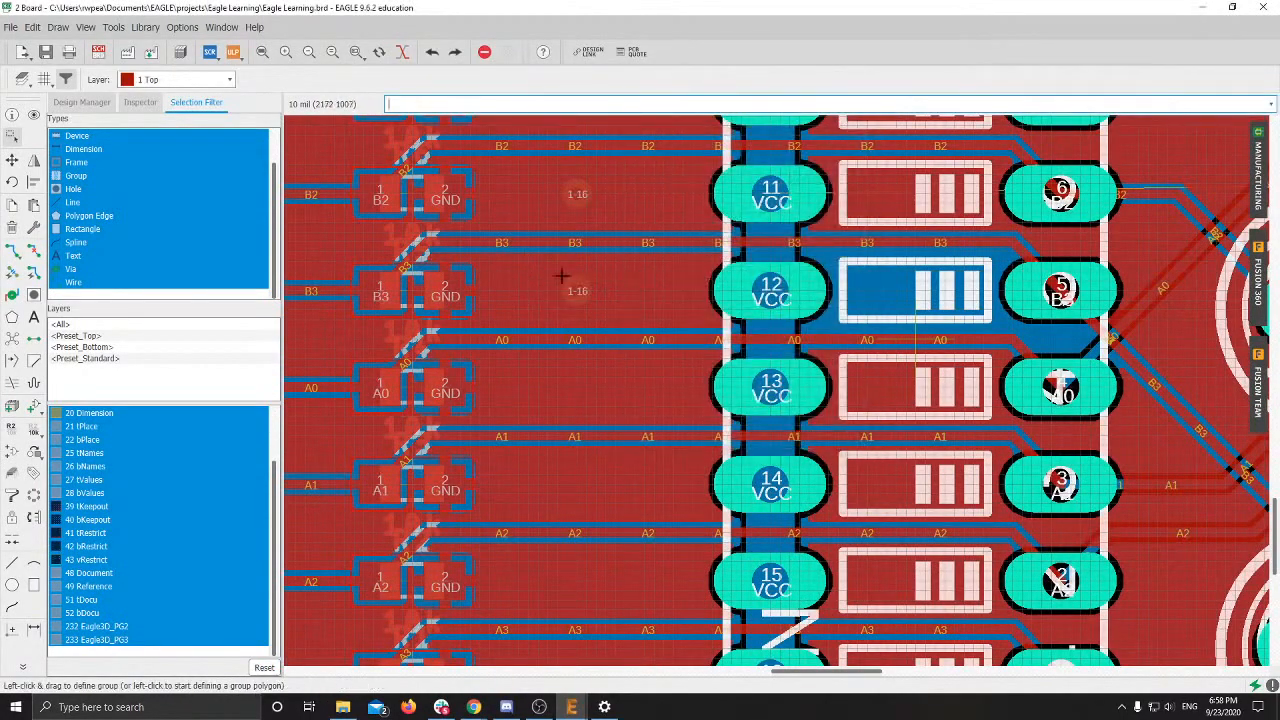
right_click(580, 290)
click(600, 294)
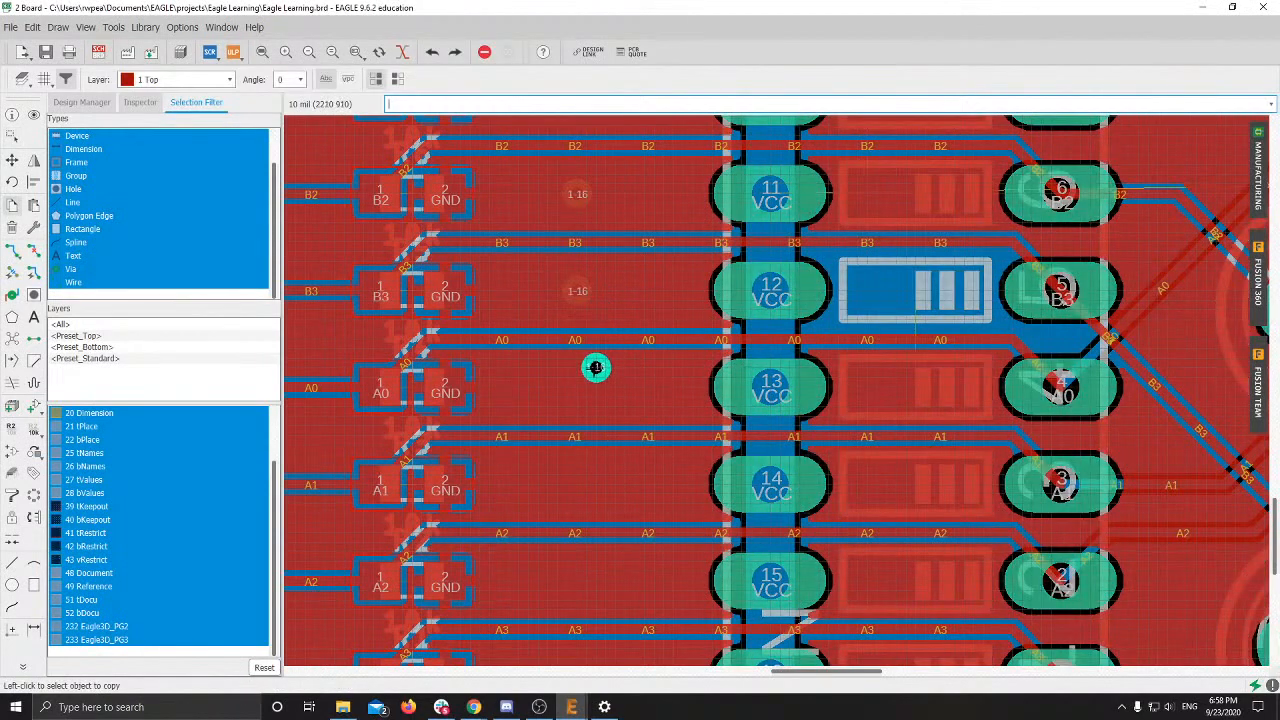
click(577, 386)
right_click(578, 388)
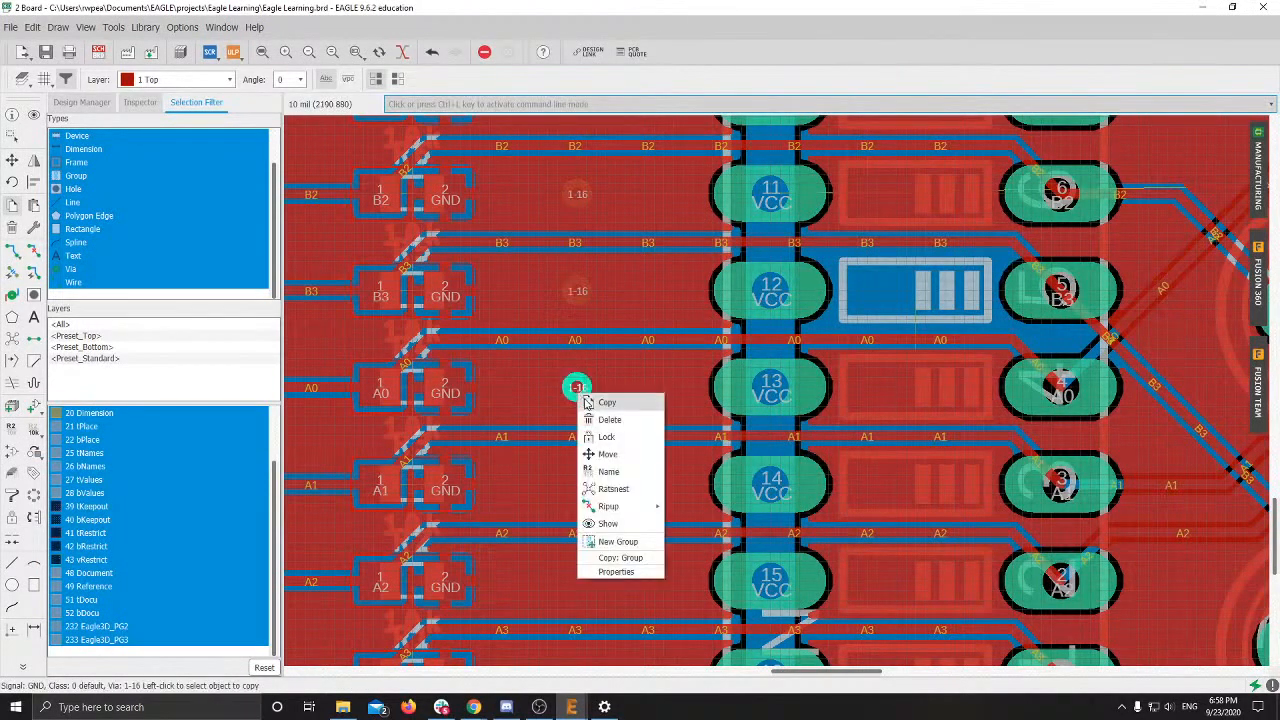
click(600, 402)
click(577, 485)
Step: Copy the GND via down the column into the A2 and A3 rows, beside switch pins 15 and 16
scroll(577, 485, up, 2)
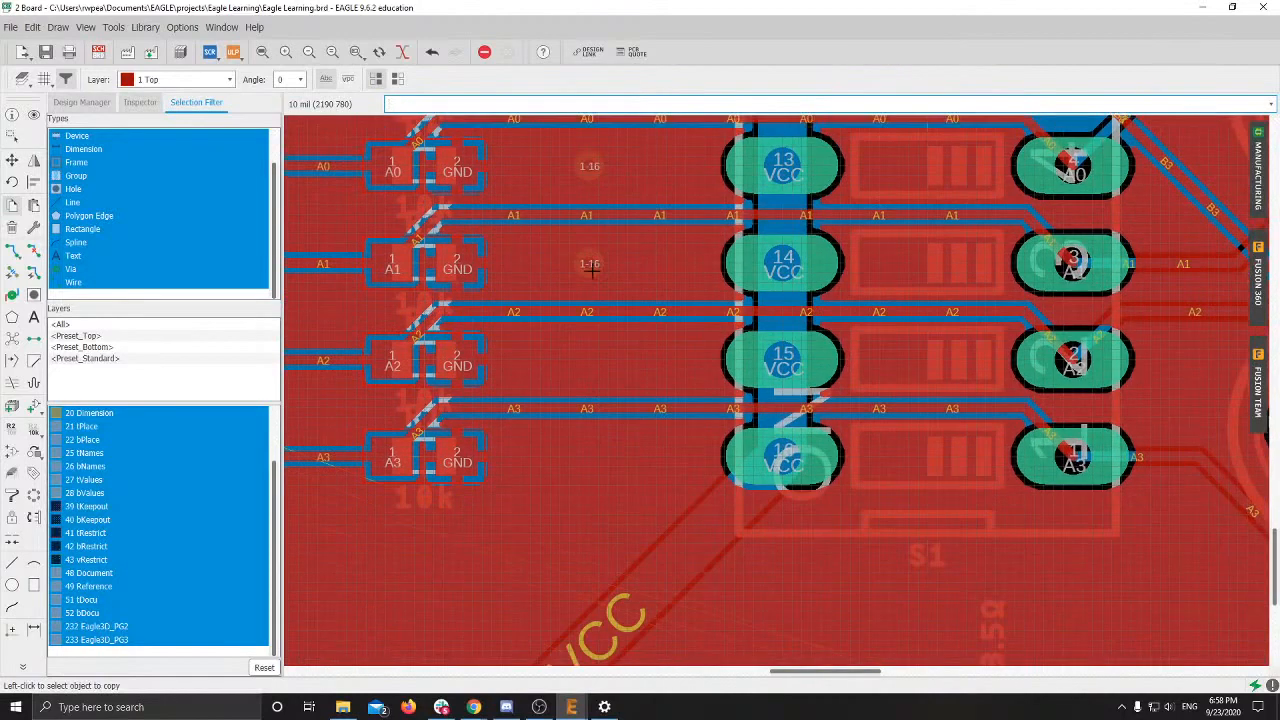
right_click(589, 263)
click(622, 275)
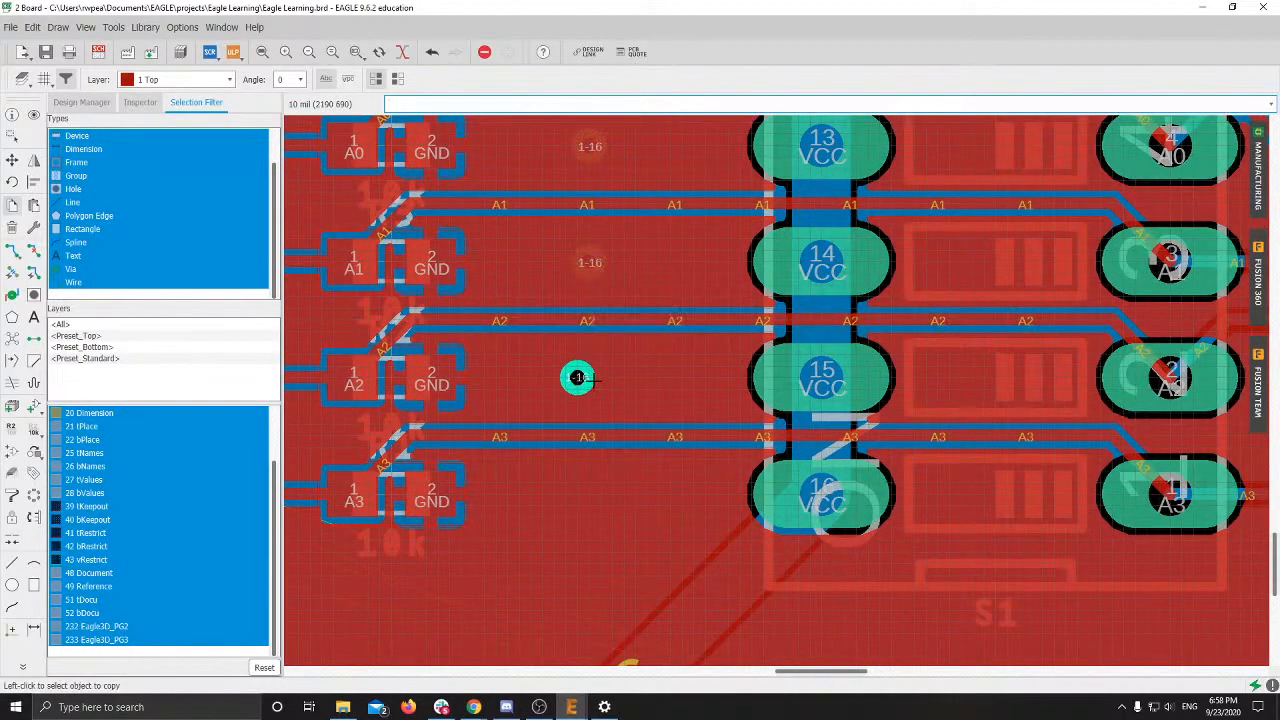
click(588, 377)
right_click(589, 378)
click(625, 391)
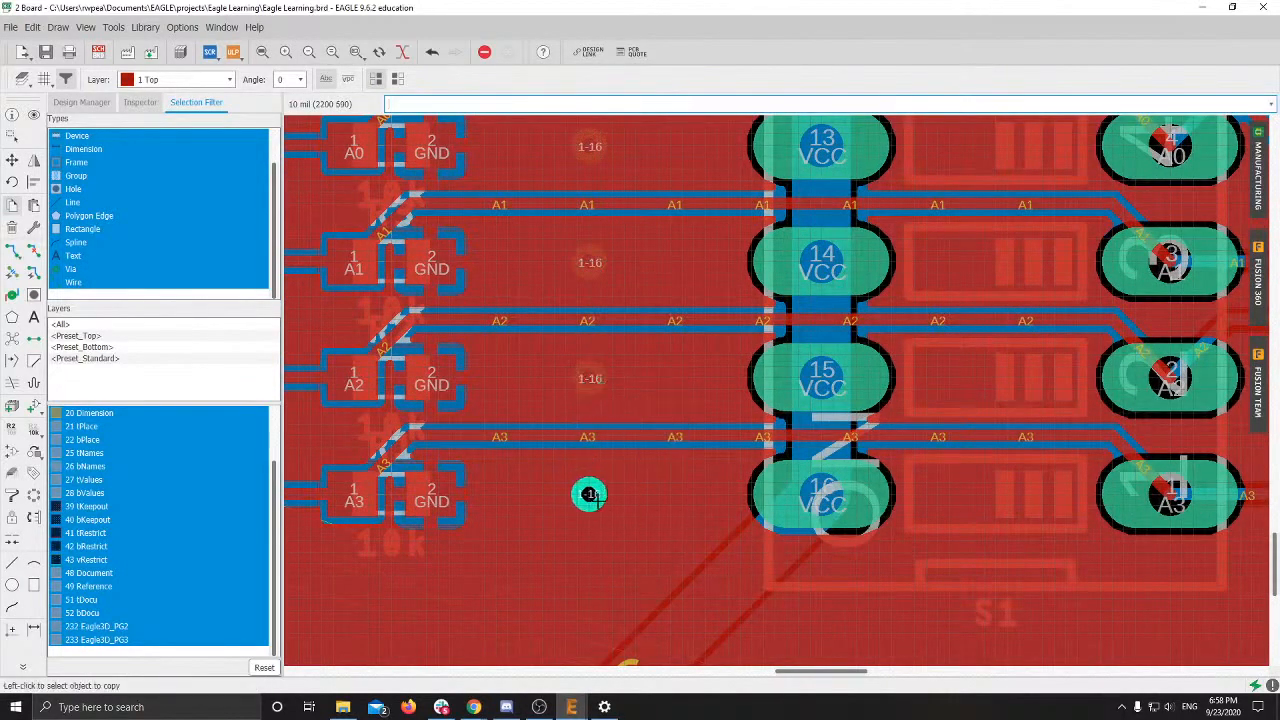
click(589, 506)
Step: Switch to the EAGLE TRAINING 2 slides in the browser and read slide 23 on the Design Rule Check
scroll(655, 437, down, 2)
scroll(655, 437, down, 3)
middle_drag(655, 437, 935, 485)
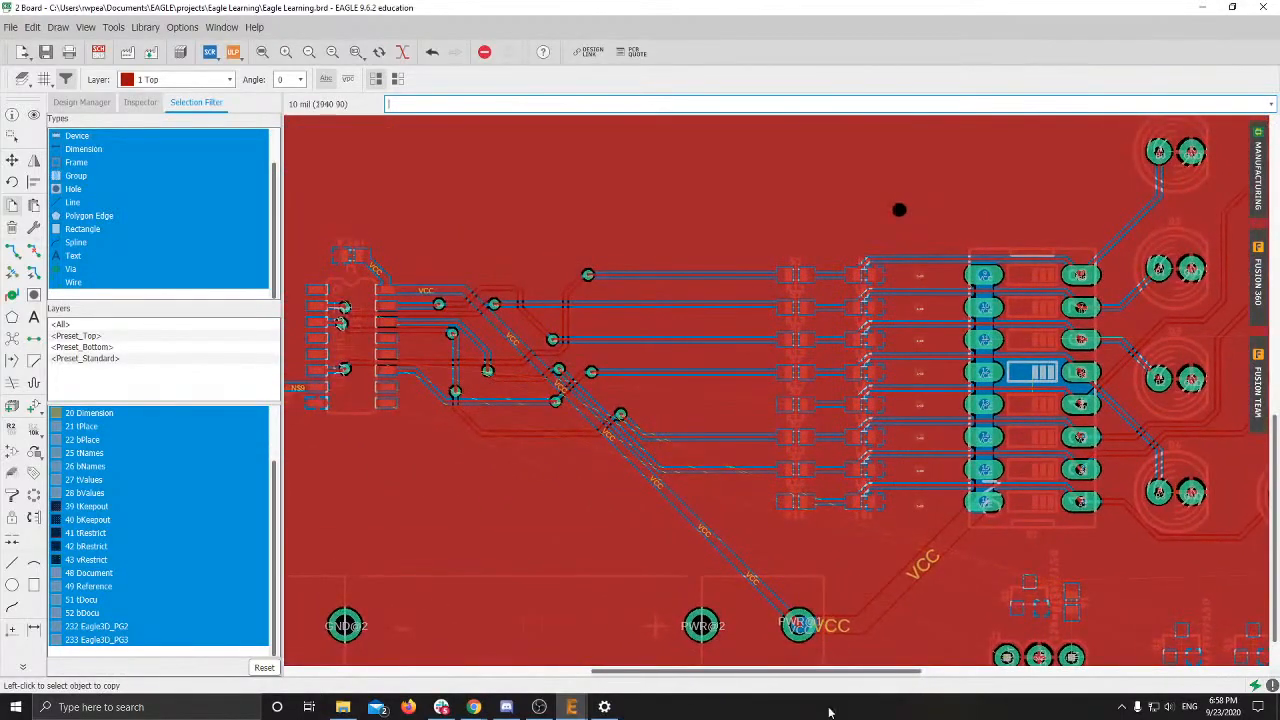
mouse_move(474, 707)
click(425, 690)
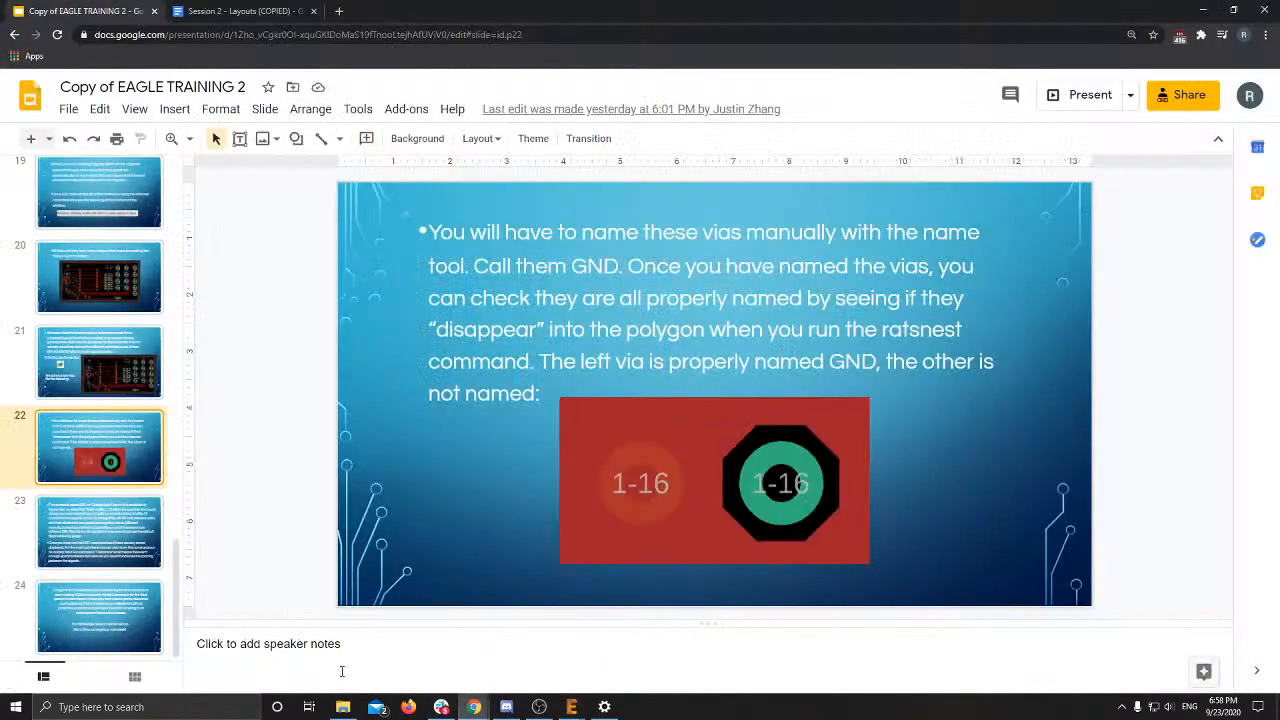
click(86, 555)
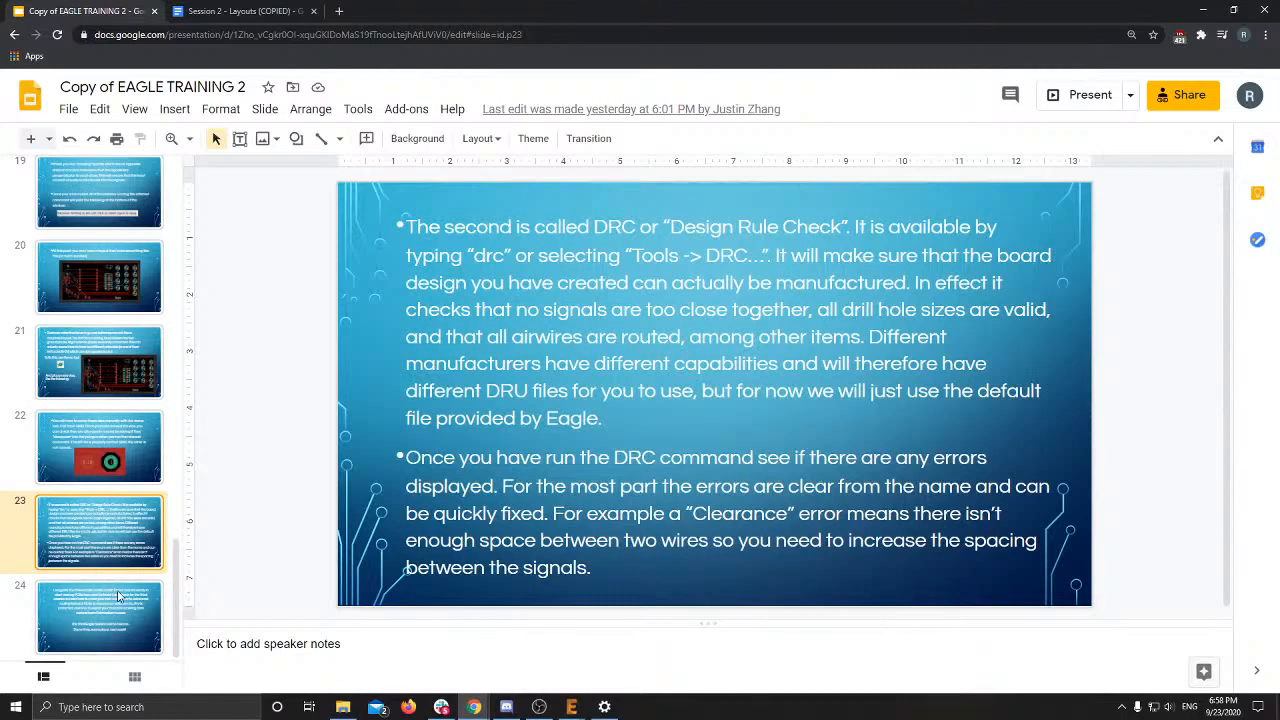
Step: Switch back to the EAGLE board, run ratsnest on the whole layout and briefly open the DRC settings
mouse_move(571, 707)
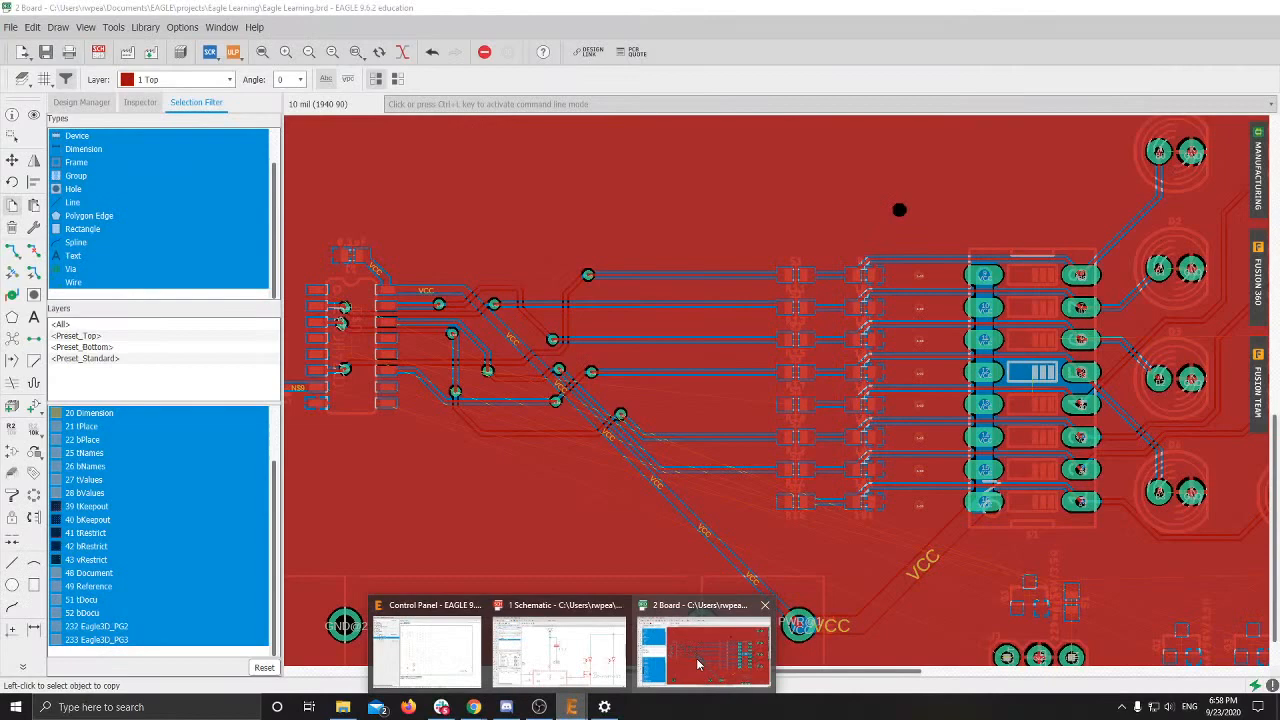
click(698, 664)
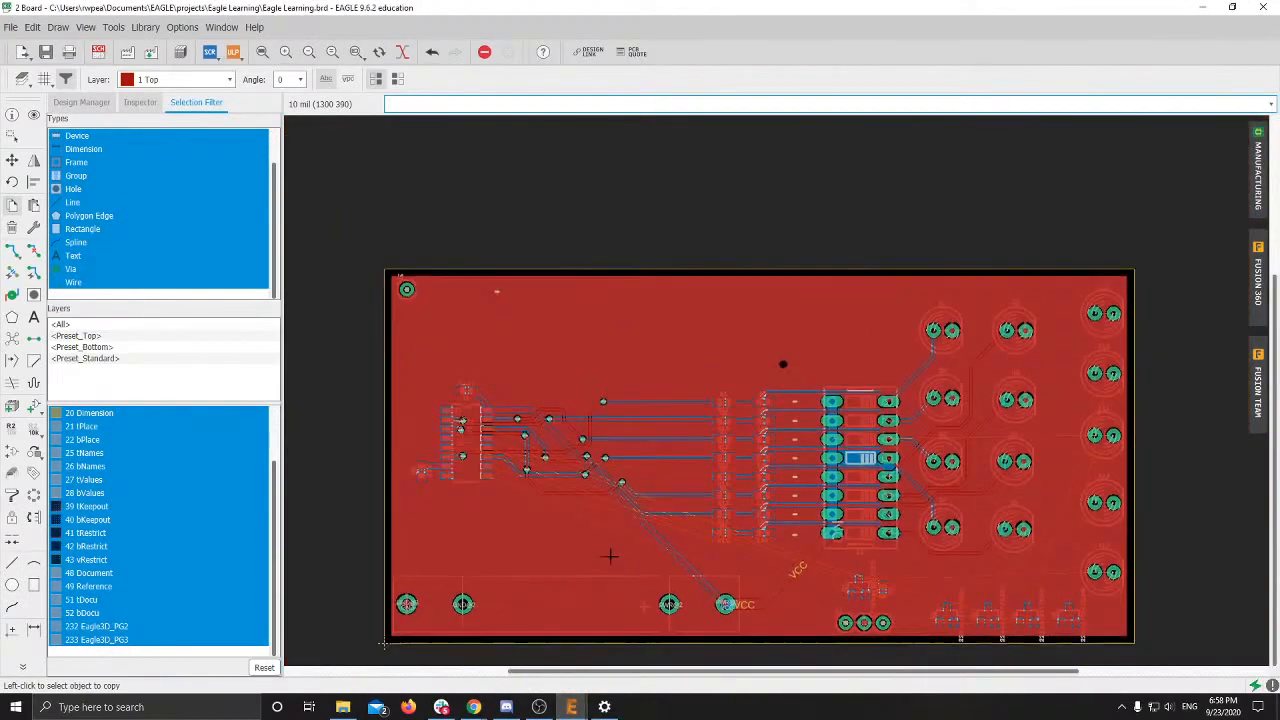
middle_drag(610, 557, 584, 475)
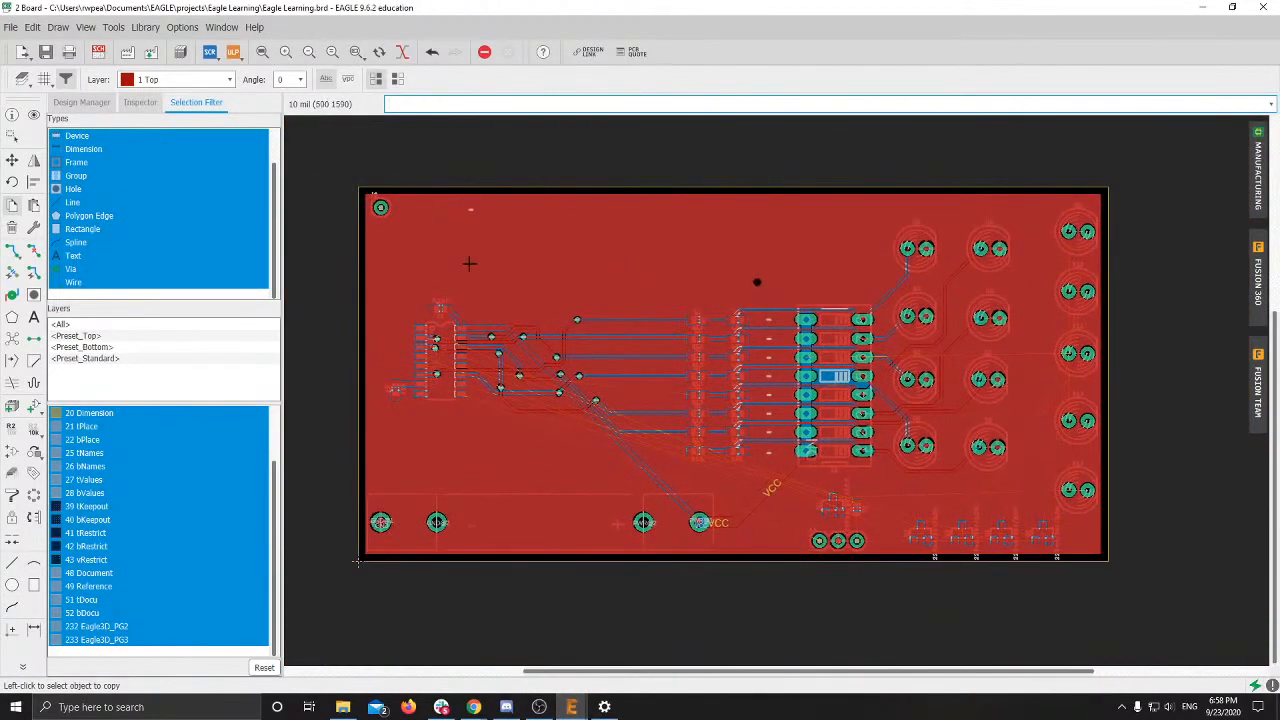
key(Up)
key(Return)
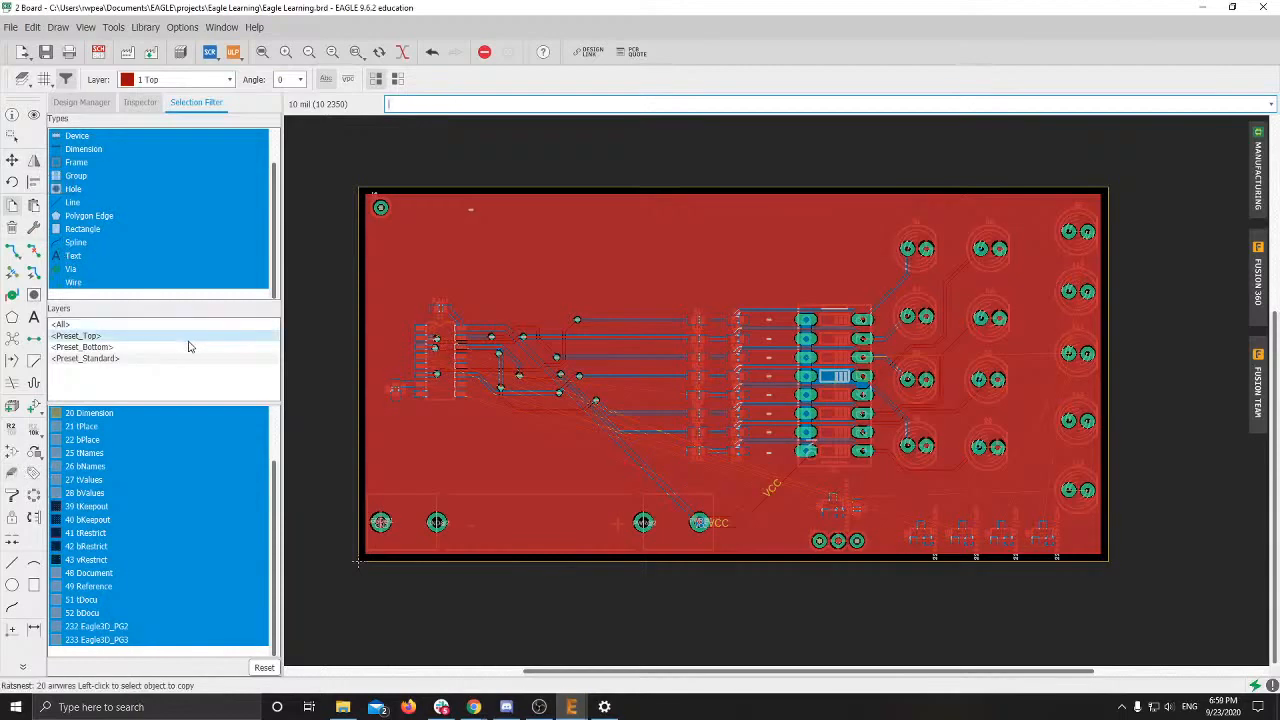
key(Return)
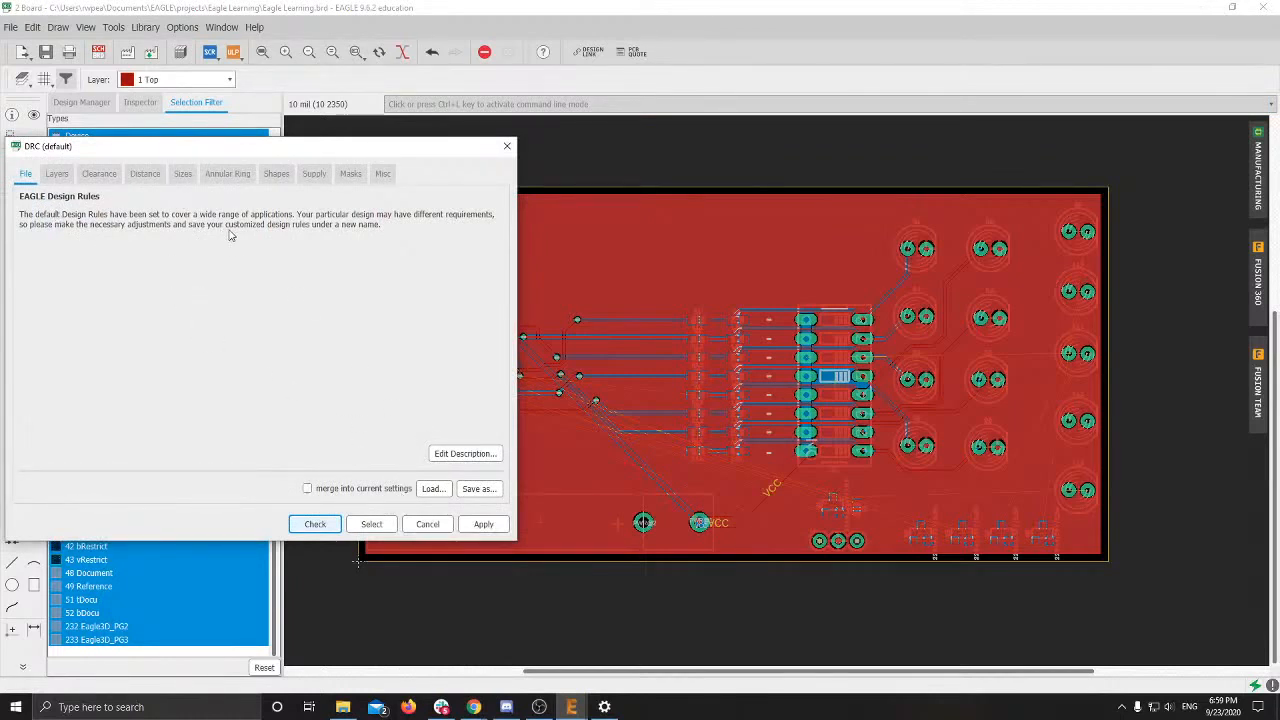
click(506, 146)
Step: Place a new via in the empty copper area above the N$ traces, at 1050, 1480 mil
scroll(625, 316, up, 6)
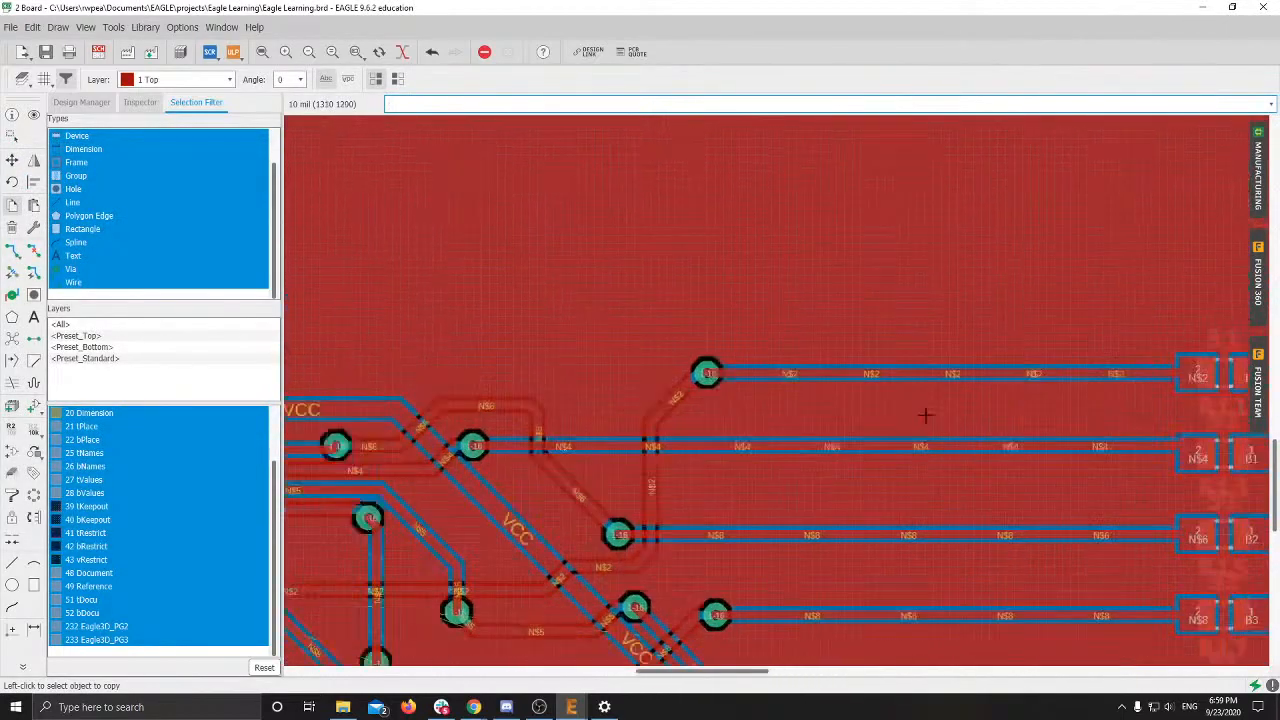
middle_drag(704, 231, 900, 366)
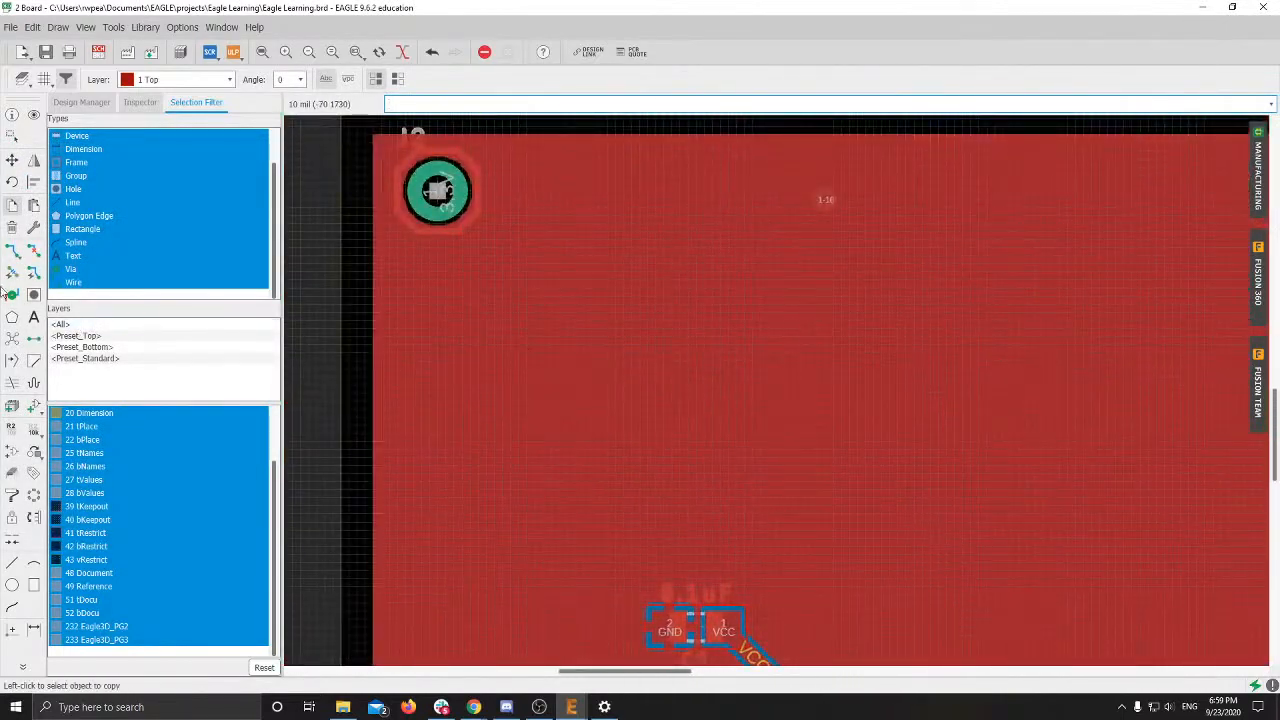
click(12, 296)
middle_drag(1075, 337, 720, 168)
click(837, 351)
key(Escape)
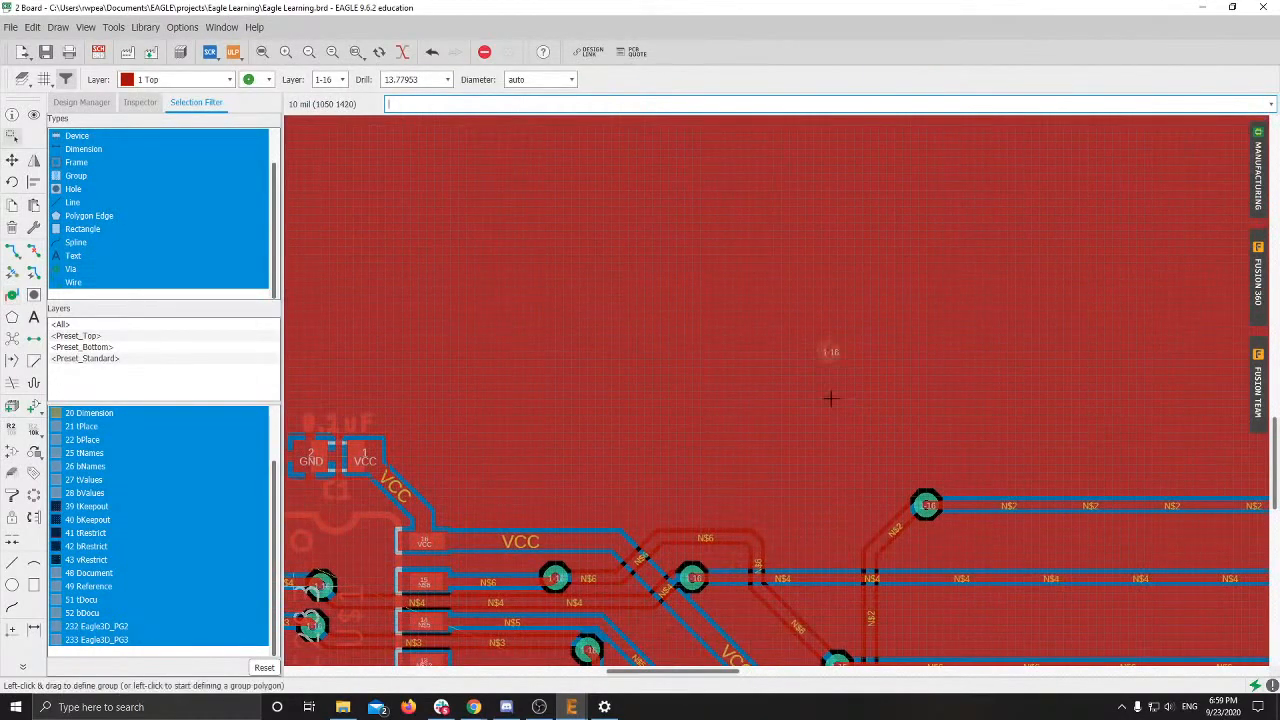
Step: Set the new via's signal name to GND in its properties, connecting it to the existing ground signal
scroll(847, 357, up, 2)
right_click(806, 343)
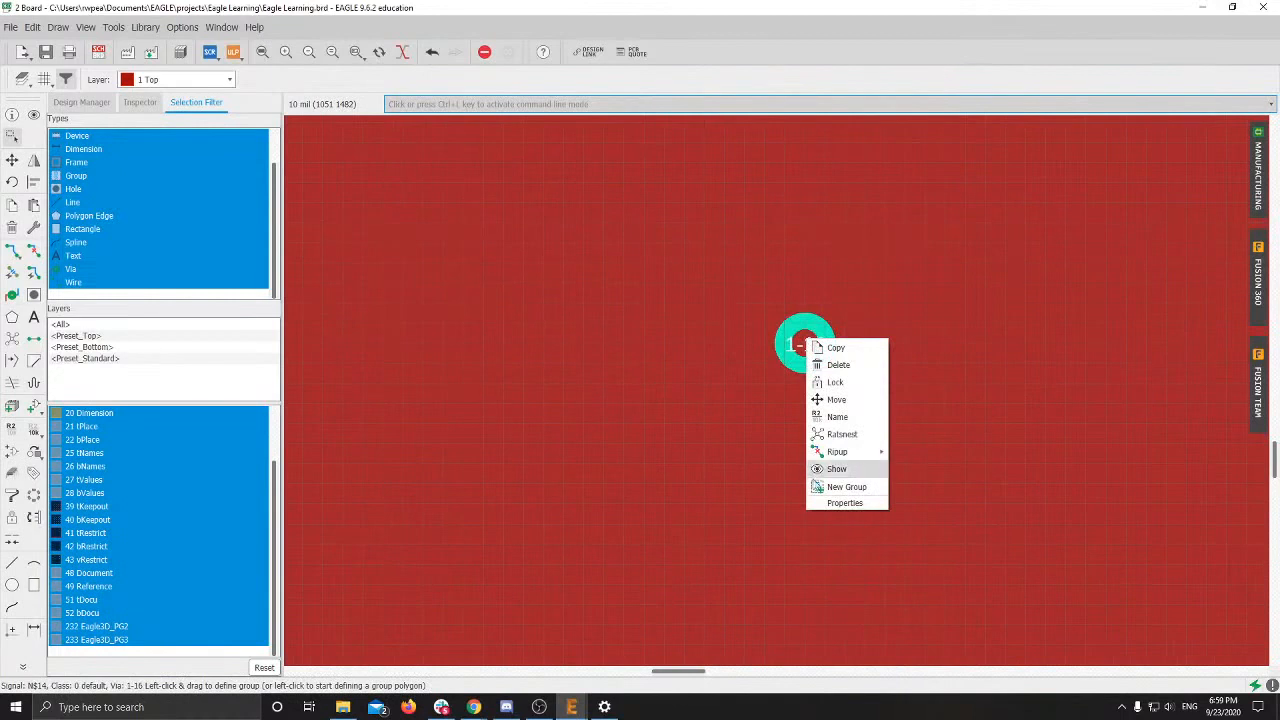
click(815, 505)
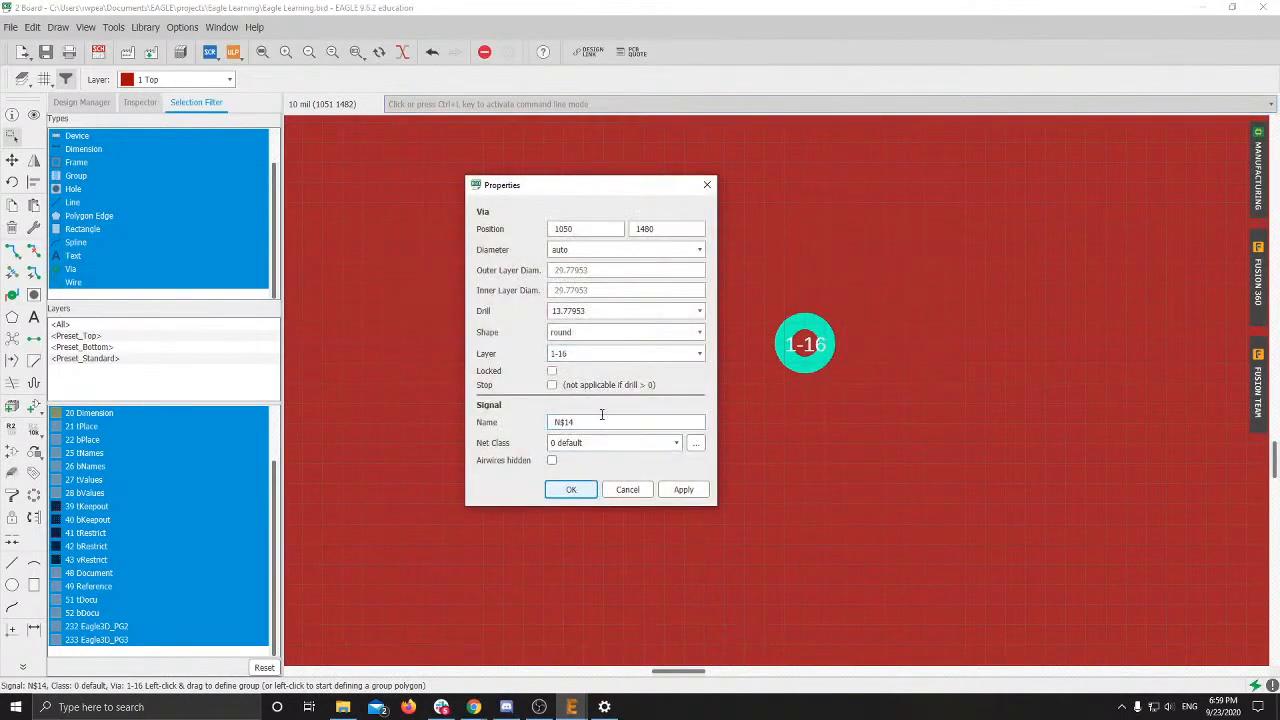
drag(600, 422, 534, 424)
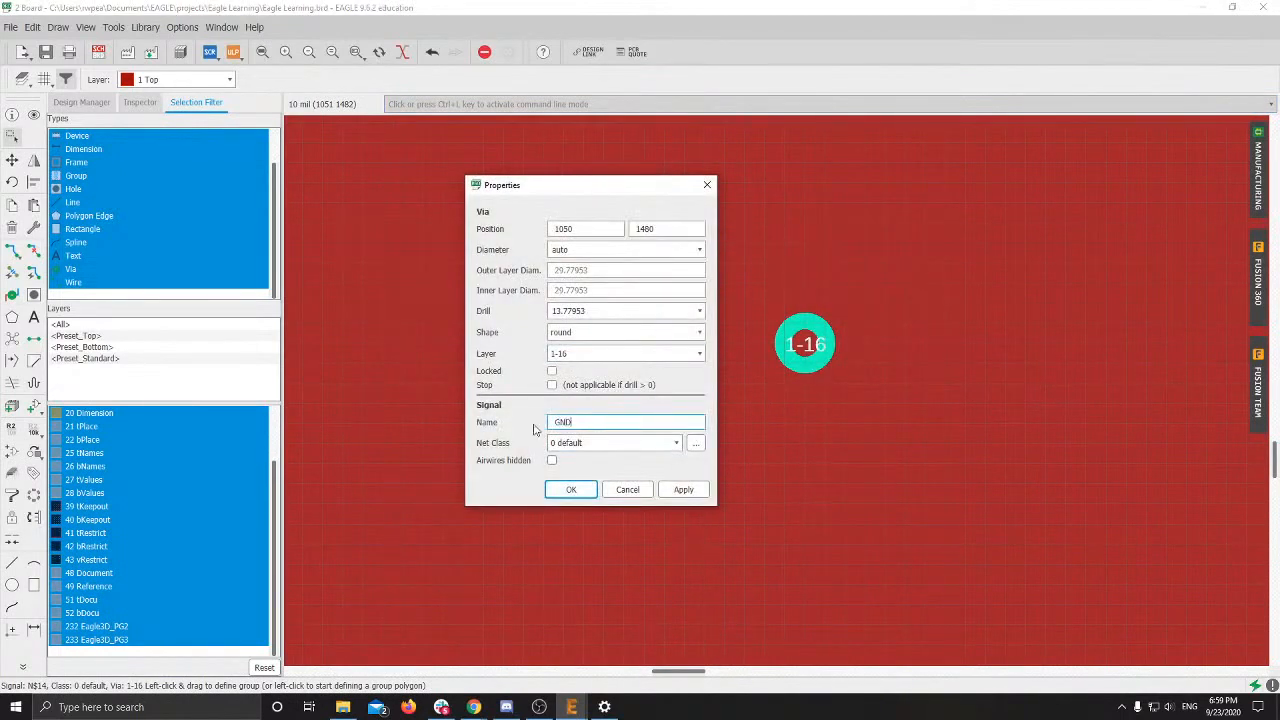
text(GND)
key(Return)
key(Return)
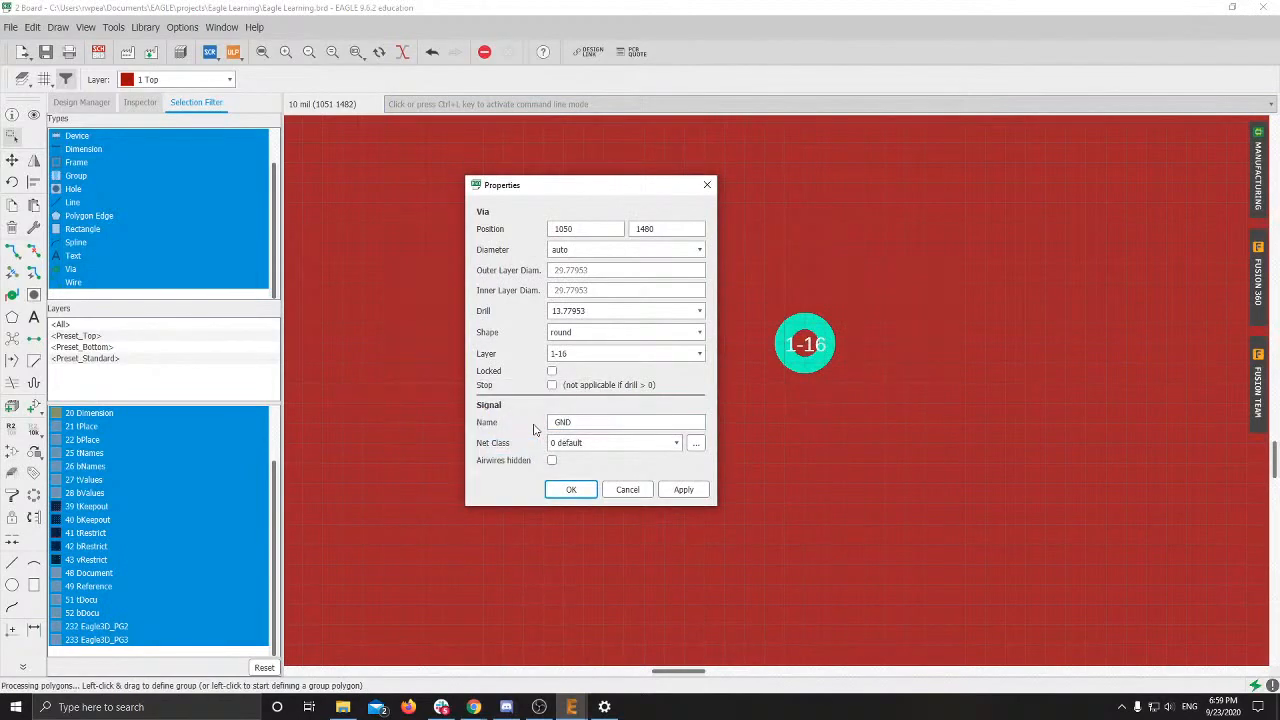
click(571, 489)
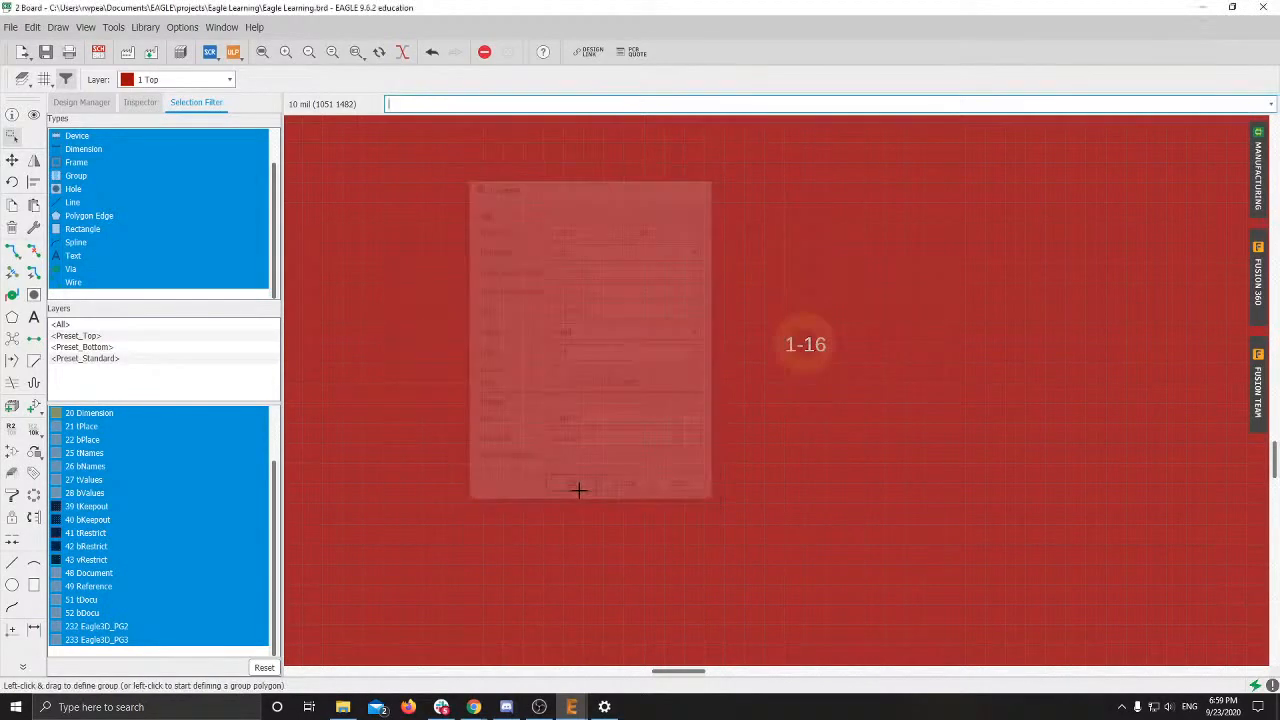
Step: Run the design rule check on the board with the default EAGLE design rules
scroll(790, 355, down, 5)
scroll(781, 361, down, 4)
middle_drag(900, 408, 727, 346)
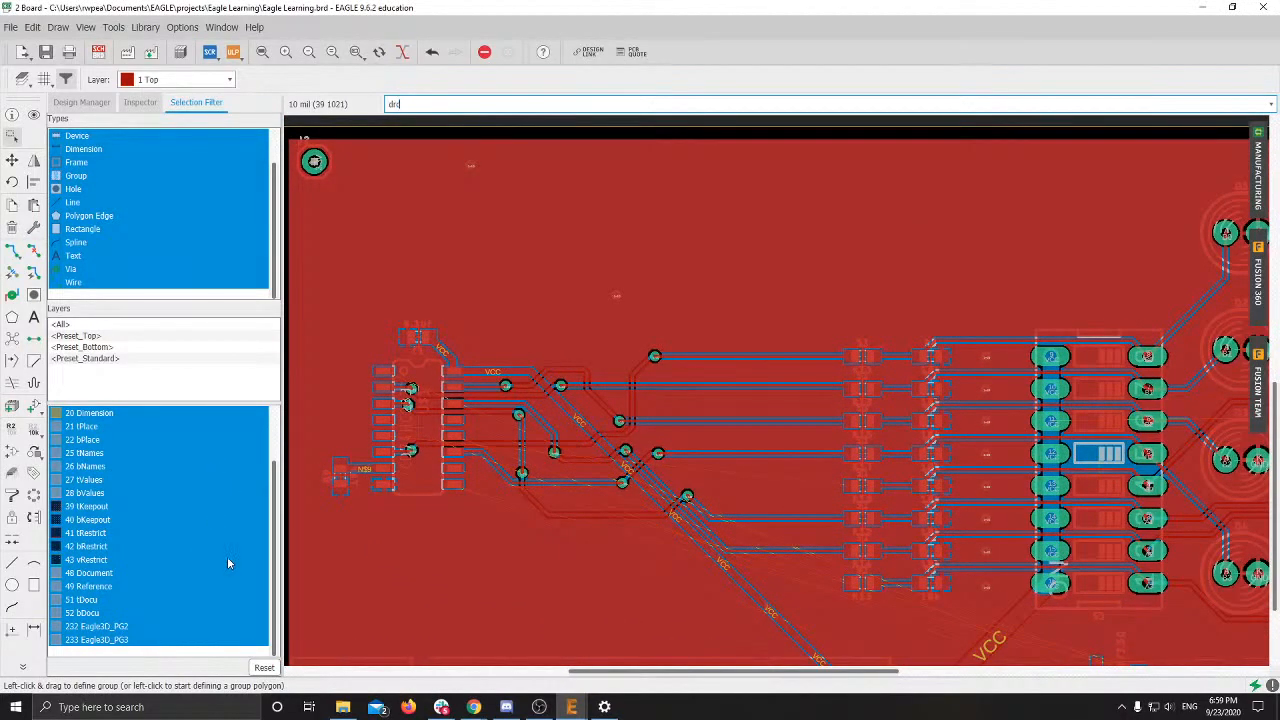
key(Return)
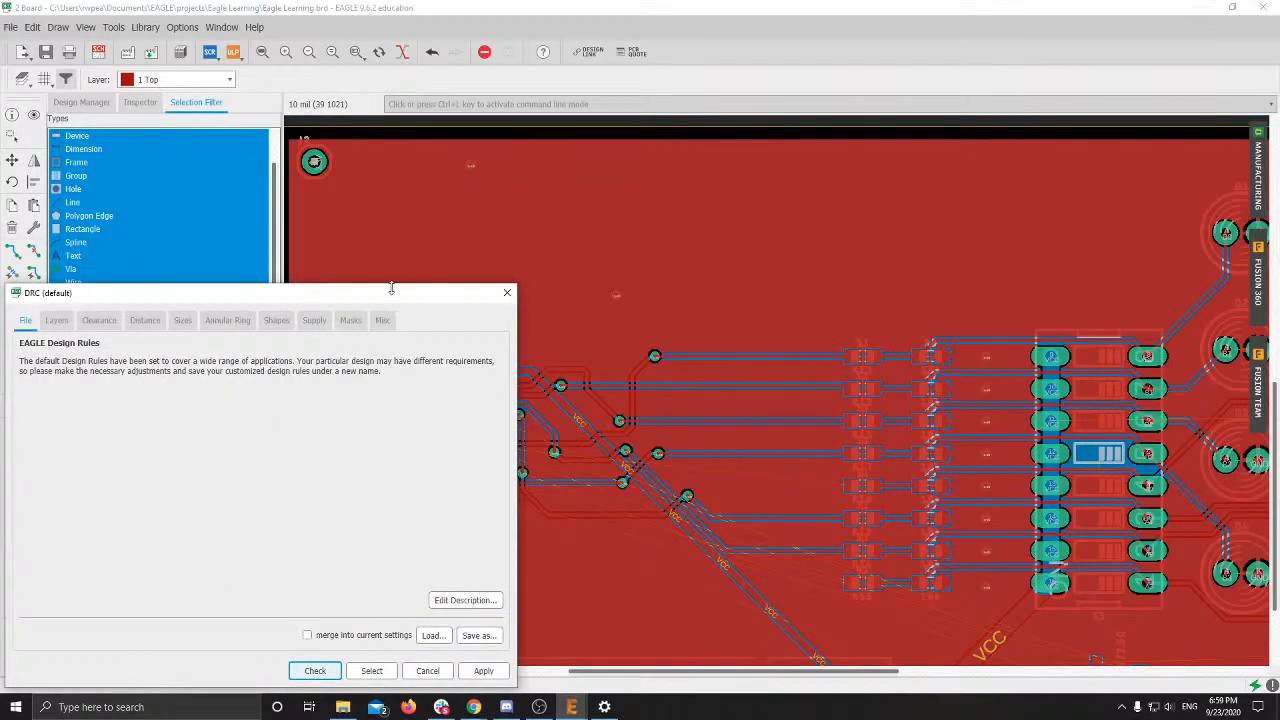
drag(392, 305, 505, 245)
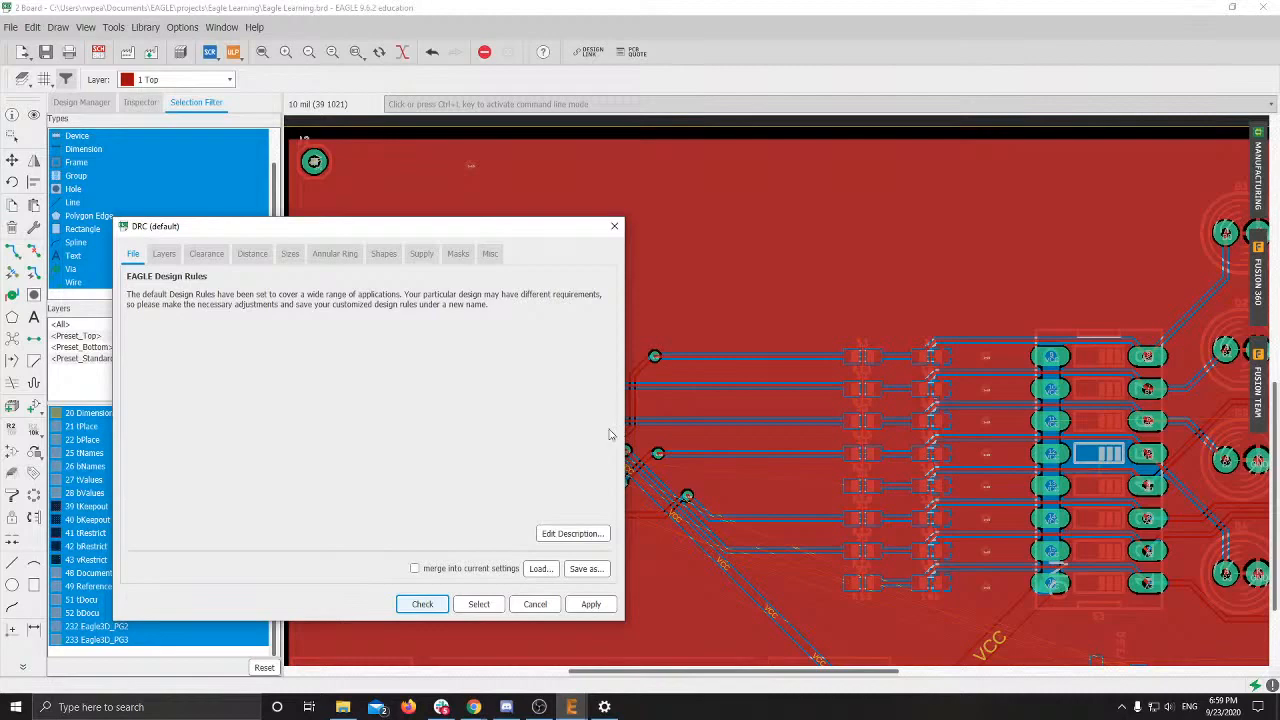
click(425, 604)
Step: Expand the Airwire errors in the DRC results and examine the first one between the VCC pads of D9 and D10
drag(1098, 409, 1032, 387)
click(980, 428)
click(964, 434)
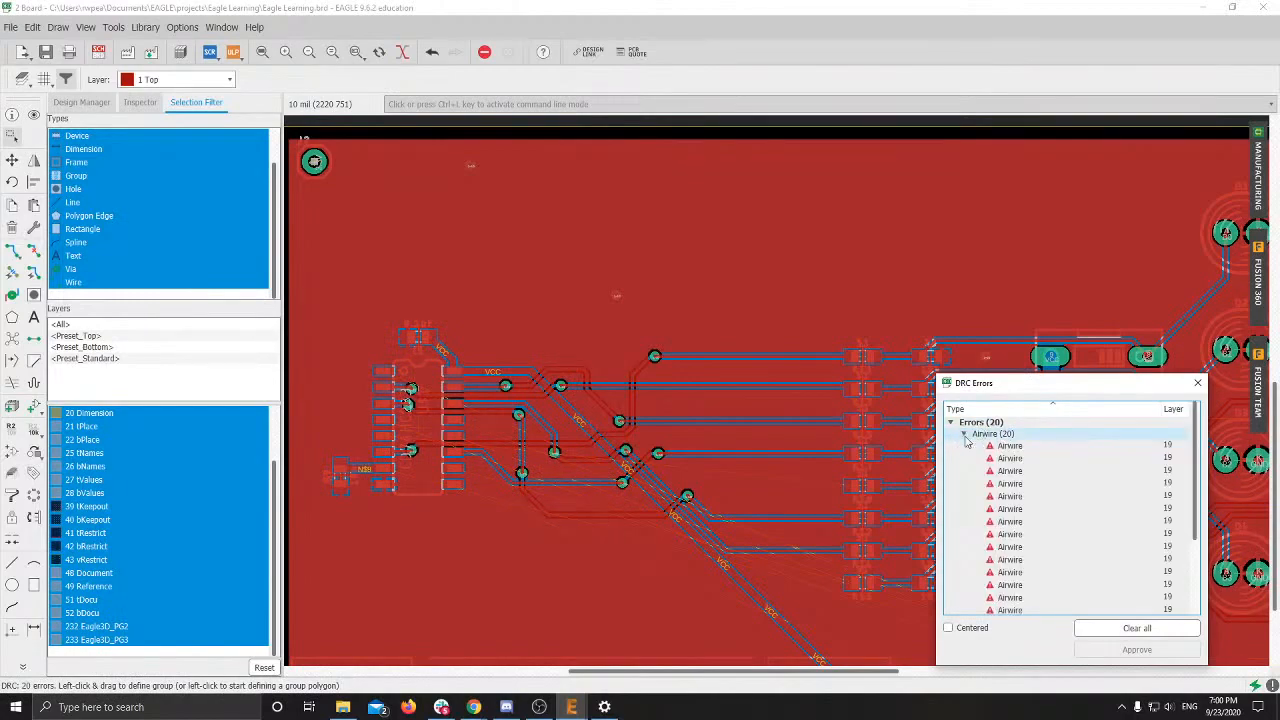
click(1008, 446)
scroll(926, 225, up, 6)
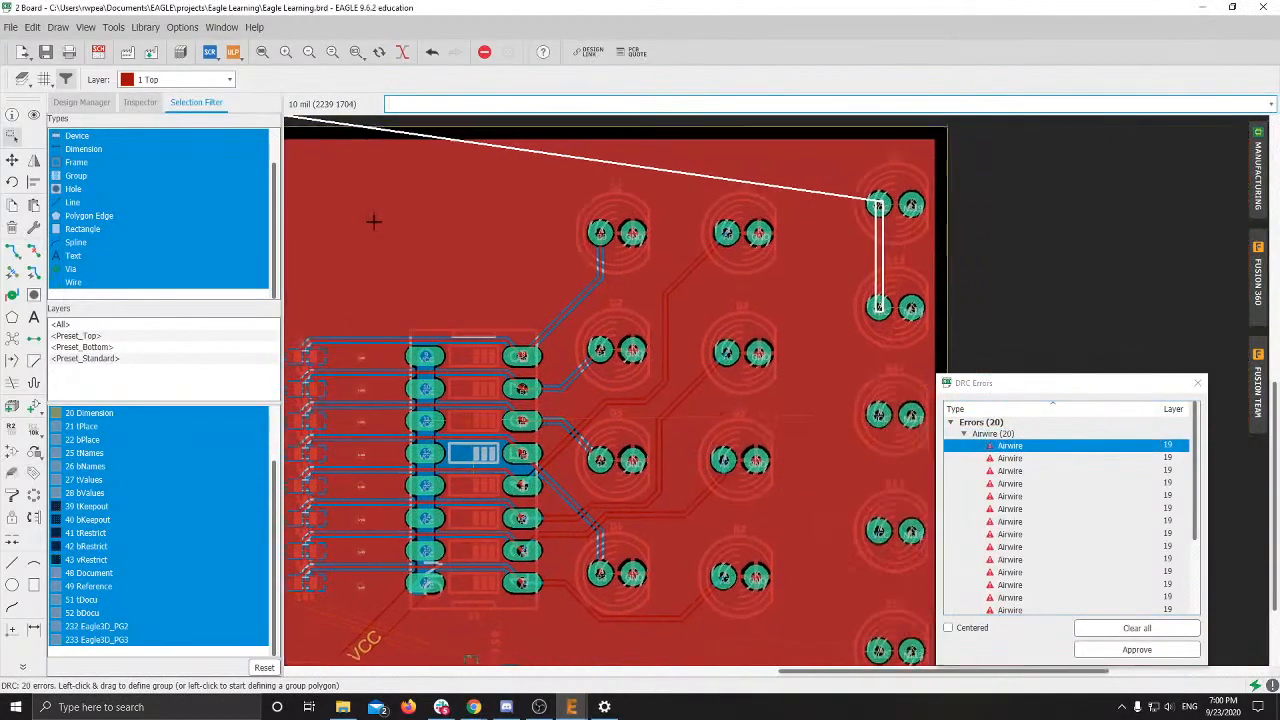
middle_drag(821, 210, 790, 337)
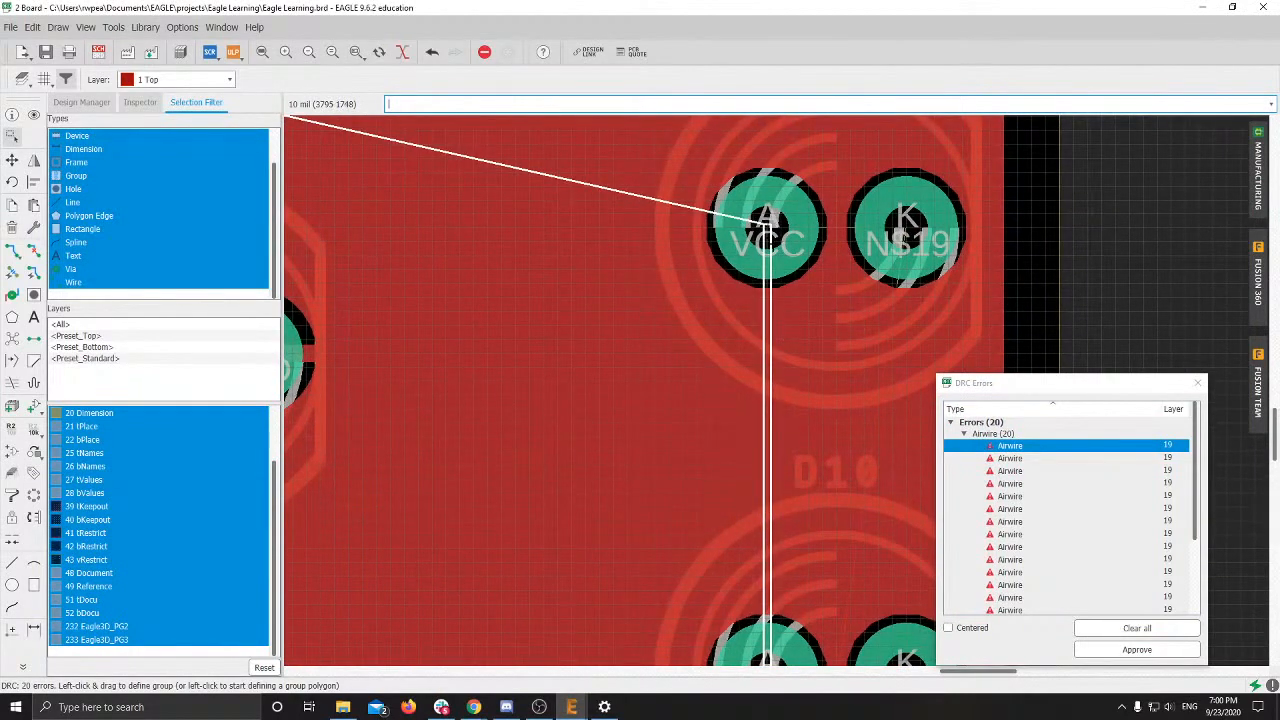
scroll(767, 376, down, 3)
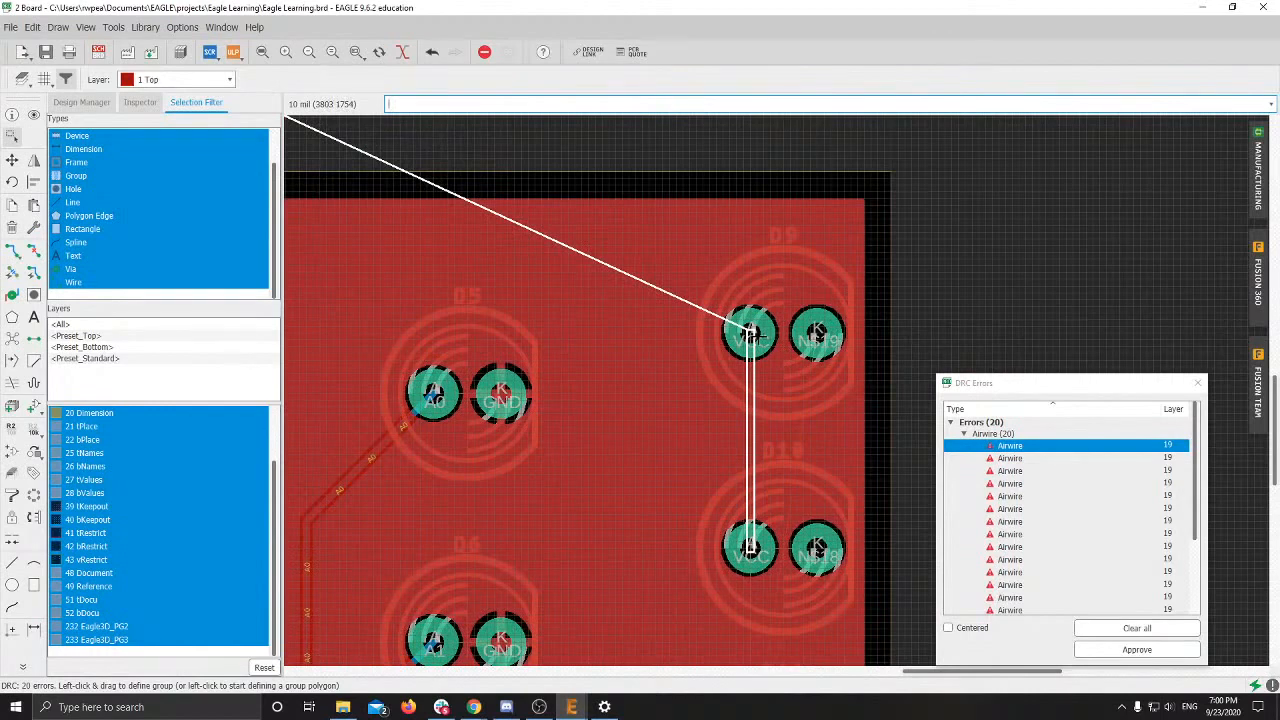
scroll(752, 334, down, 3)
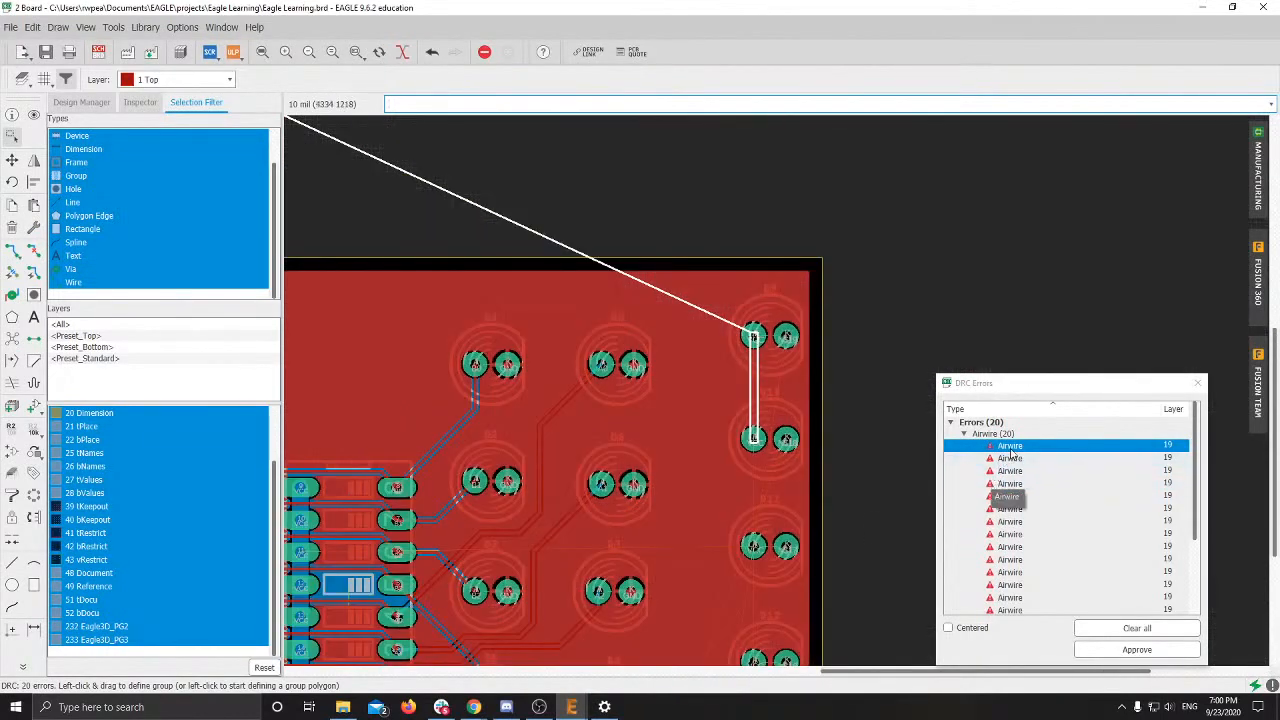
Step: Look through the list of Airwire errors and highlight the third one on the board
click(964, 434)
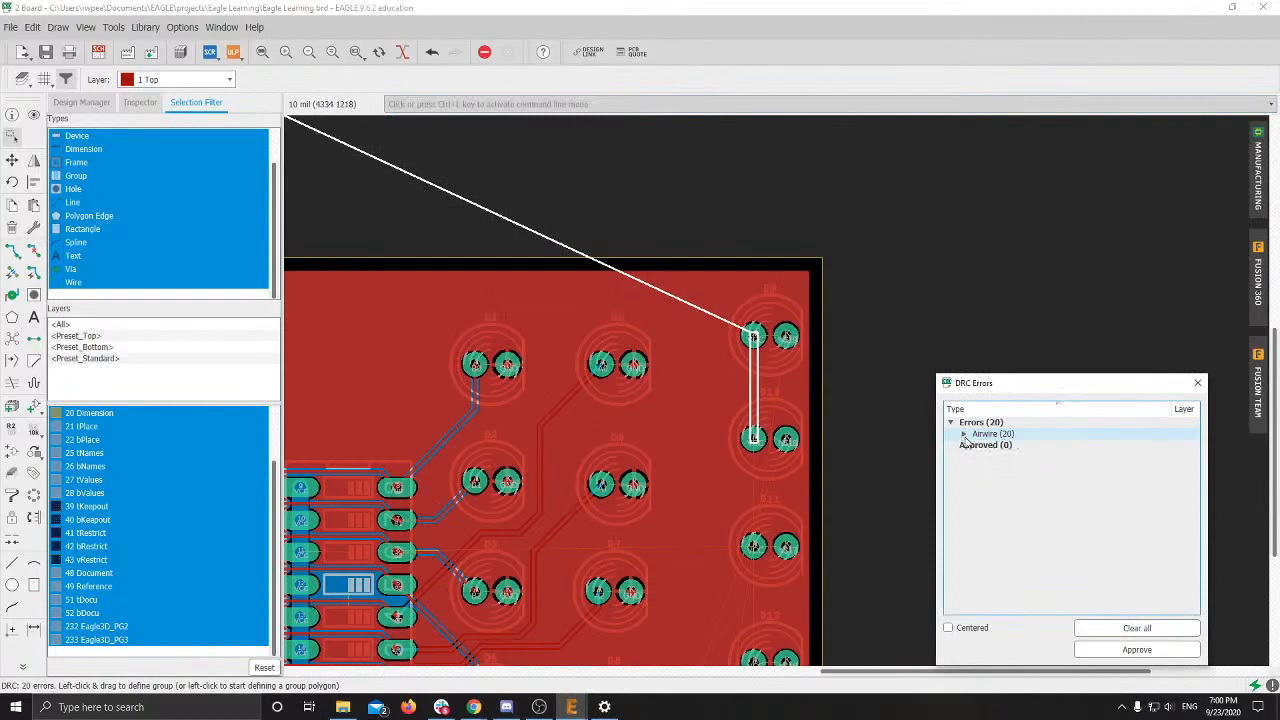
click(964, 434)
scroll(1000, 508, down, 3)
scroll(1000, 508, up, 3)
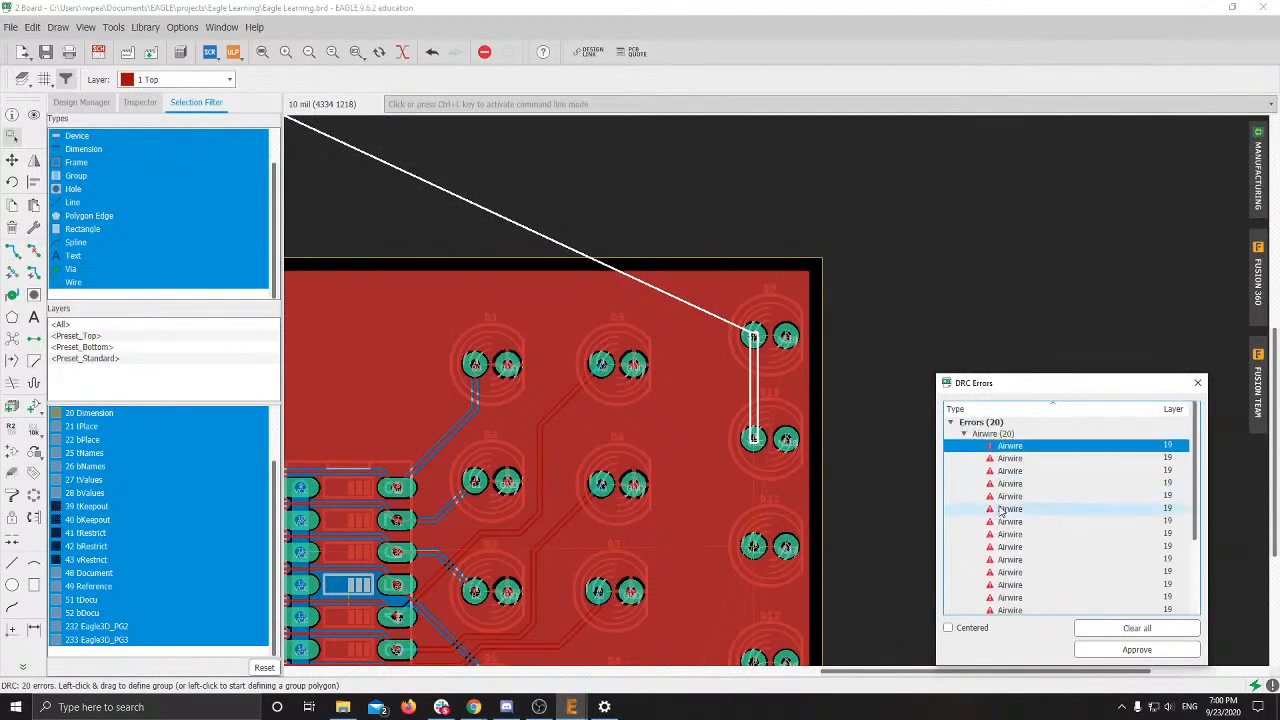
scroll(1000, 512, down, 1)
scroll(1003, 515, up, 1)
click(1012, 471)
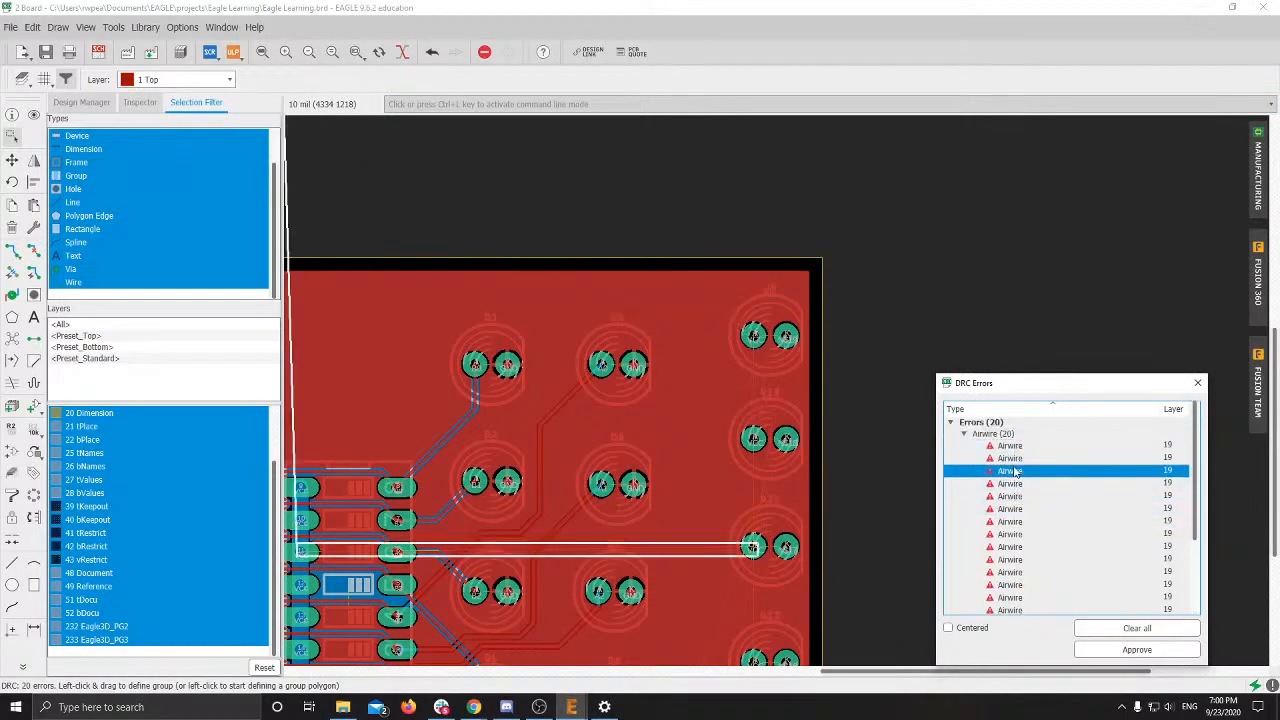
Step: Highlight several more Airwire errors on the board, working down the DRC results to the last entry
middle_drag(688, 541, 866, 463)
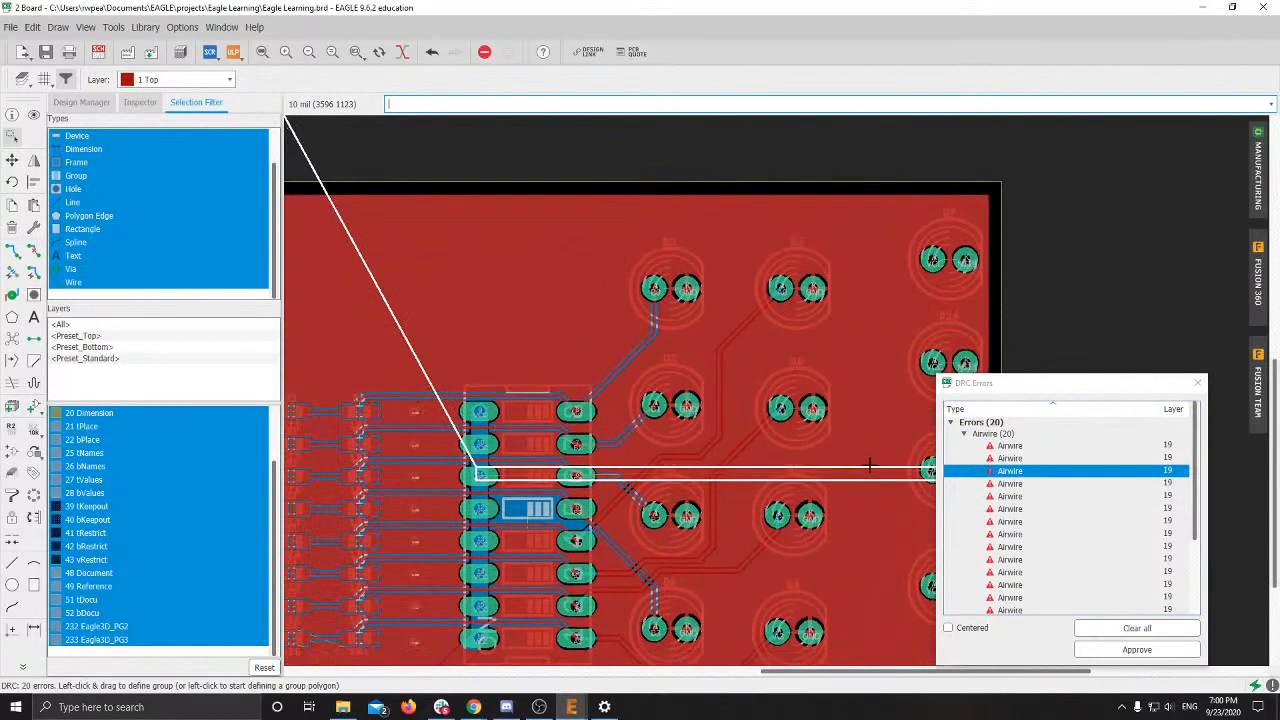
click(1060, 496)
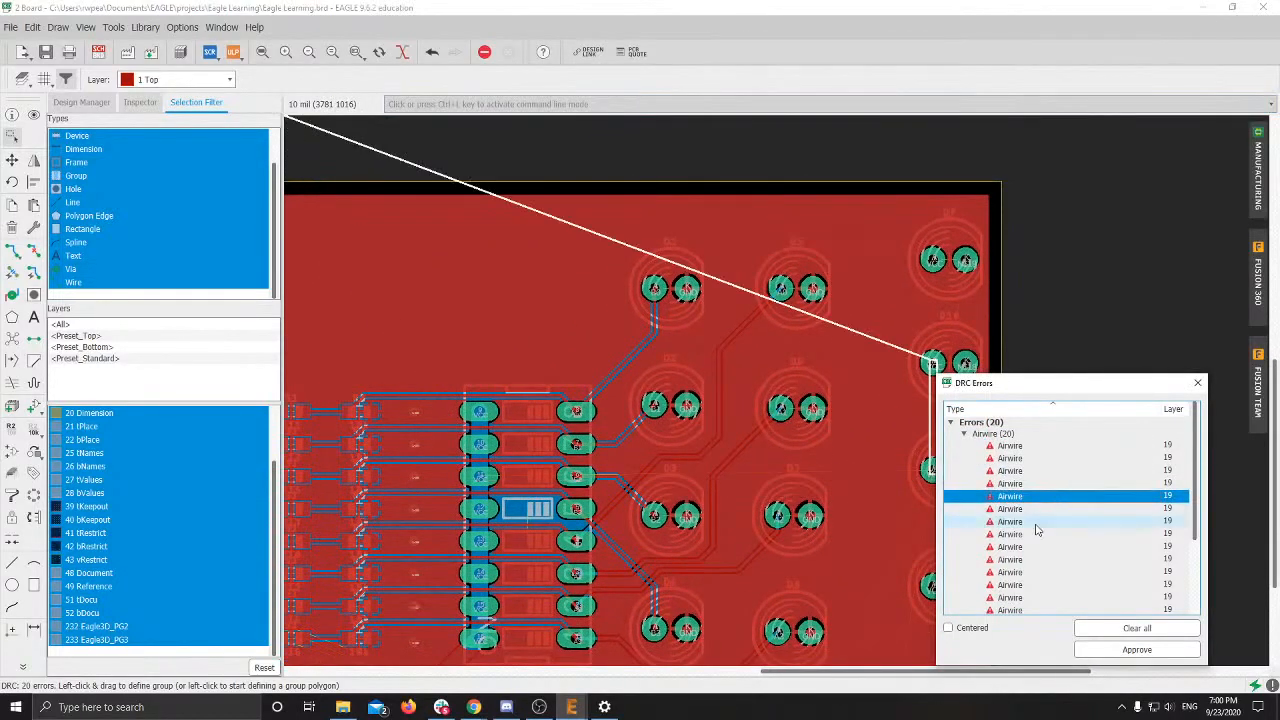
click(1035, 521)
click(1030, 572)
scroll(1030, 580, down, 3)
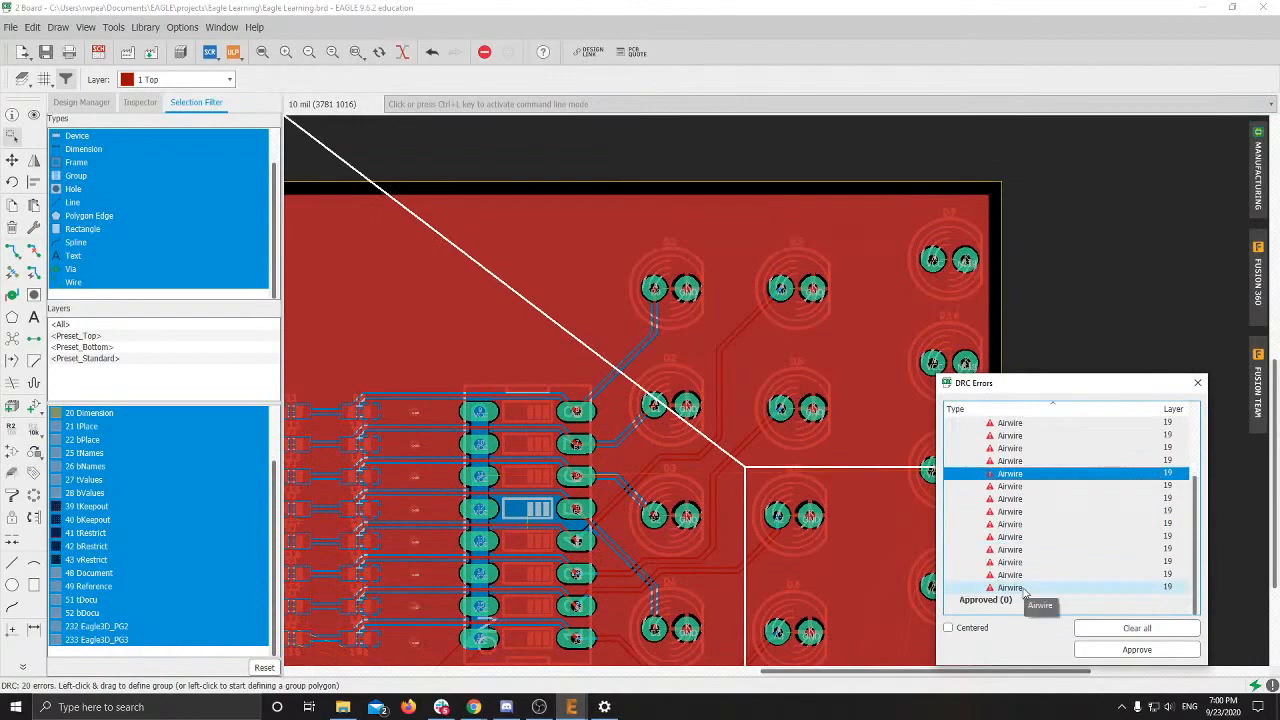
click(1024, 589)
Step: Examine the board around the B1 and B2 pads and close the DRC error list
scroll(666, 320, up, 3)
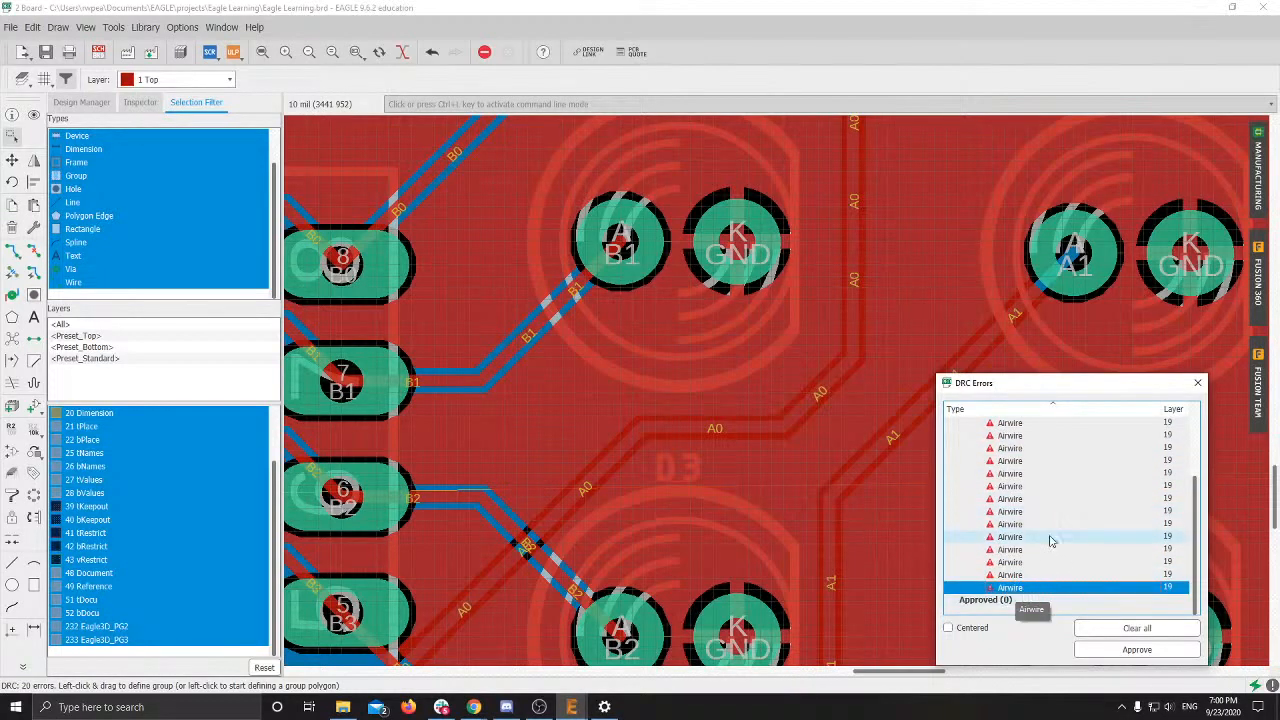
scroll(1049, 537, up, 3)
drag(1069, 389, 1015, 343)
scroll(985, 490, down, 3)
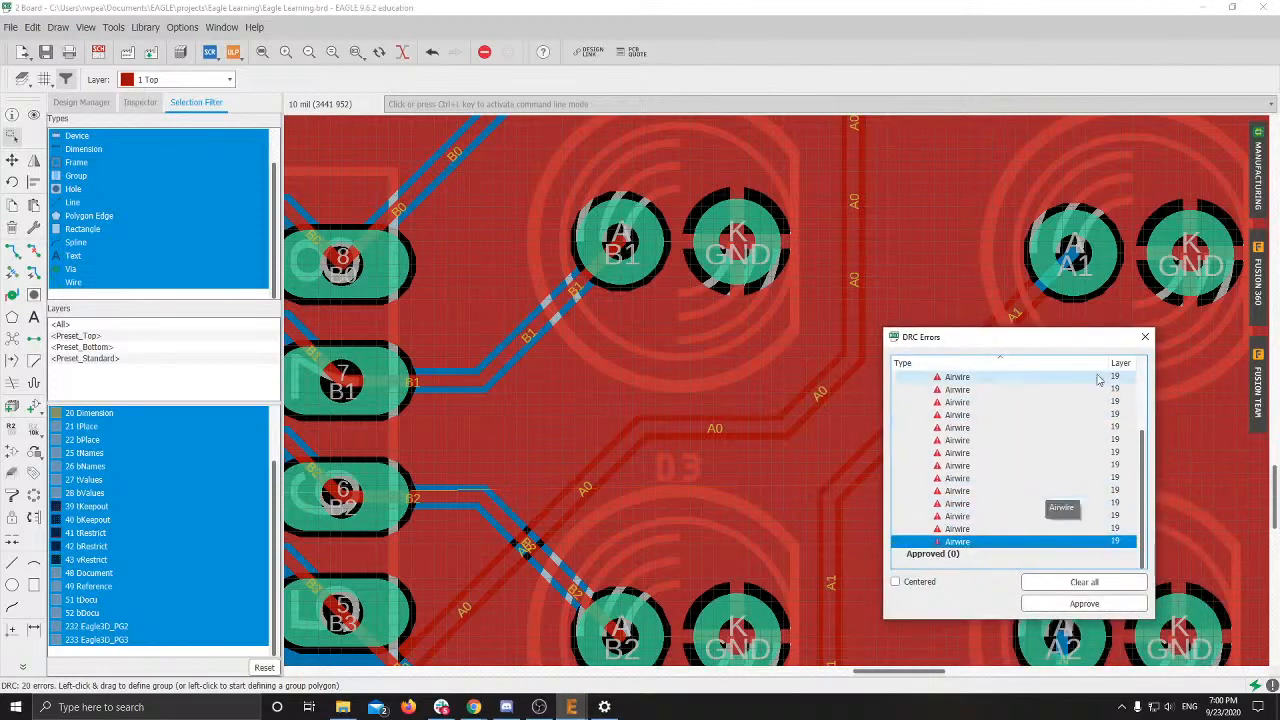
click(1145, 337)
scroll(1020, 344, down, 3)
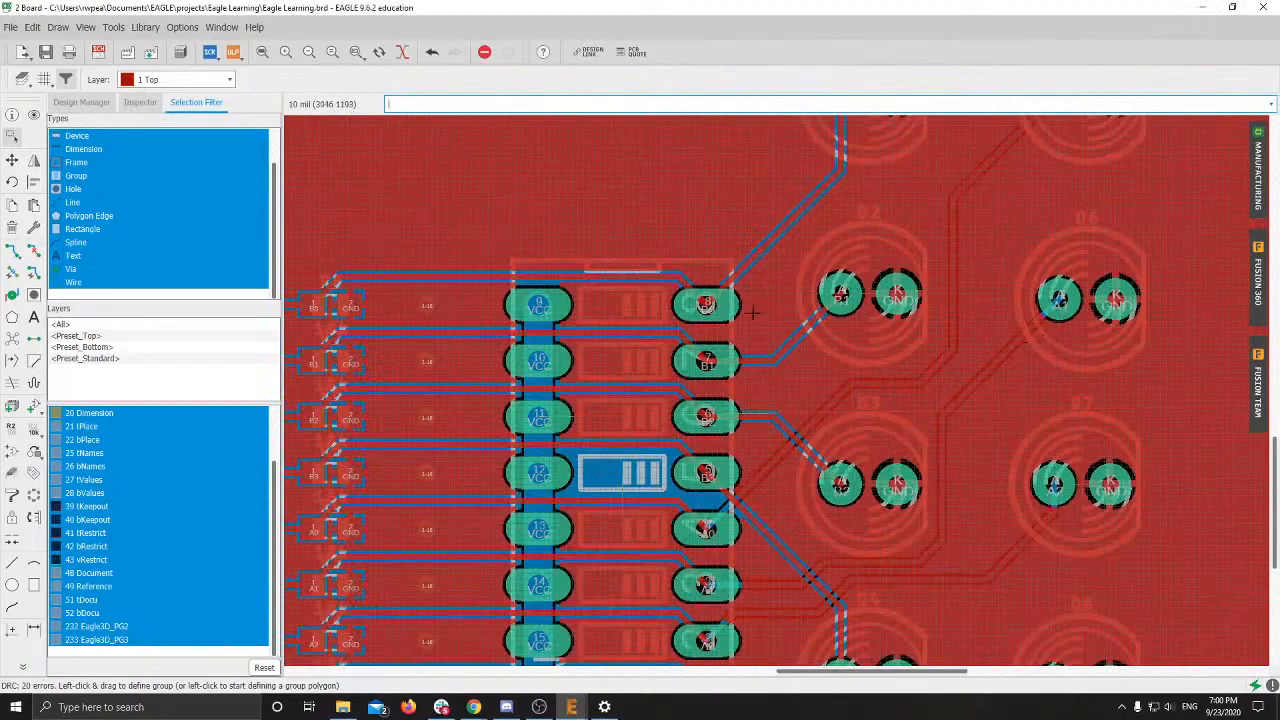
Step: Locate a stitching via in the ground pour and look at the actions available for it
scroll(716, 290, down, 2)
middle_drag(714, 311, 846, 334)
middle_drag(590, 297, 675, 306)
scroll(551, 219, up, 4)
scroll(551, 218, up, 3)
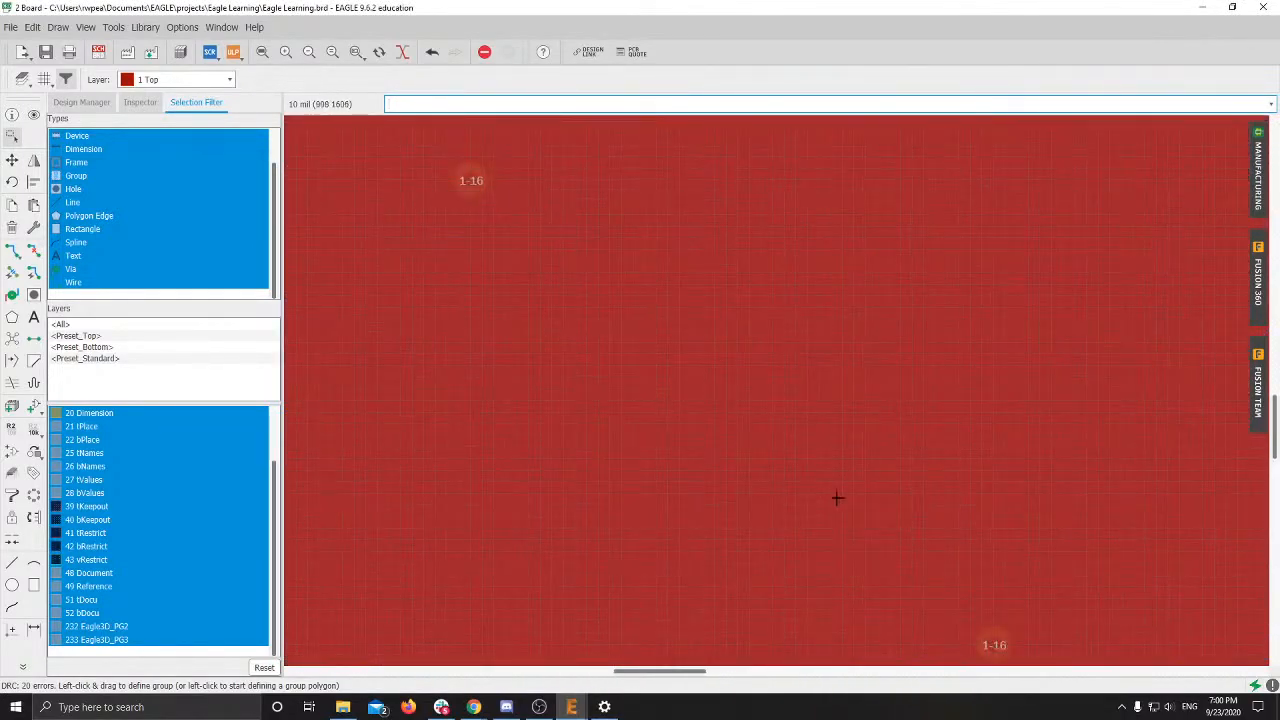
scroll(838, 498, up, 1)
middle_drag(820, 464, 662, 261)
scroll(948, 503, up, 3)
right_click(790, 443)
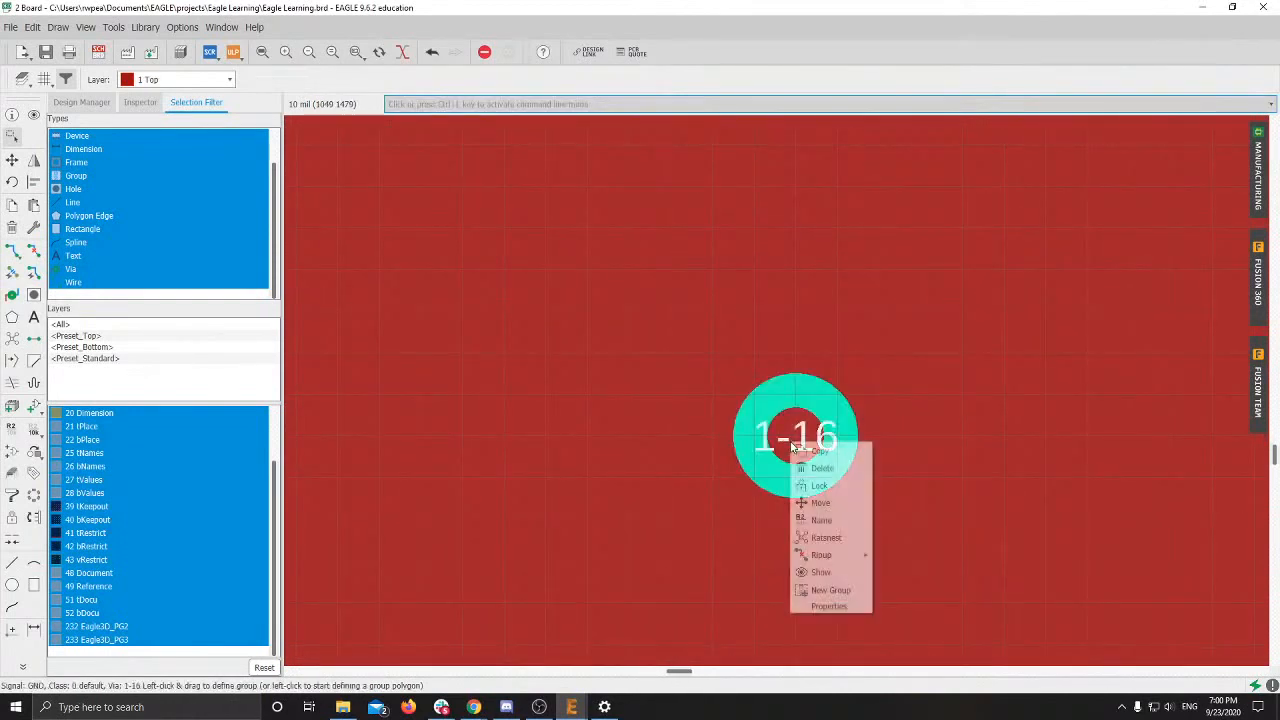
click(910, 425)
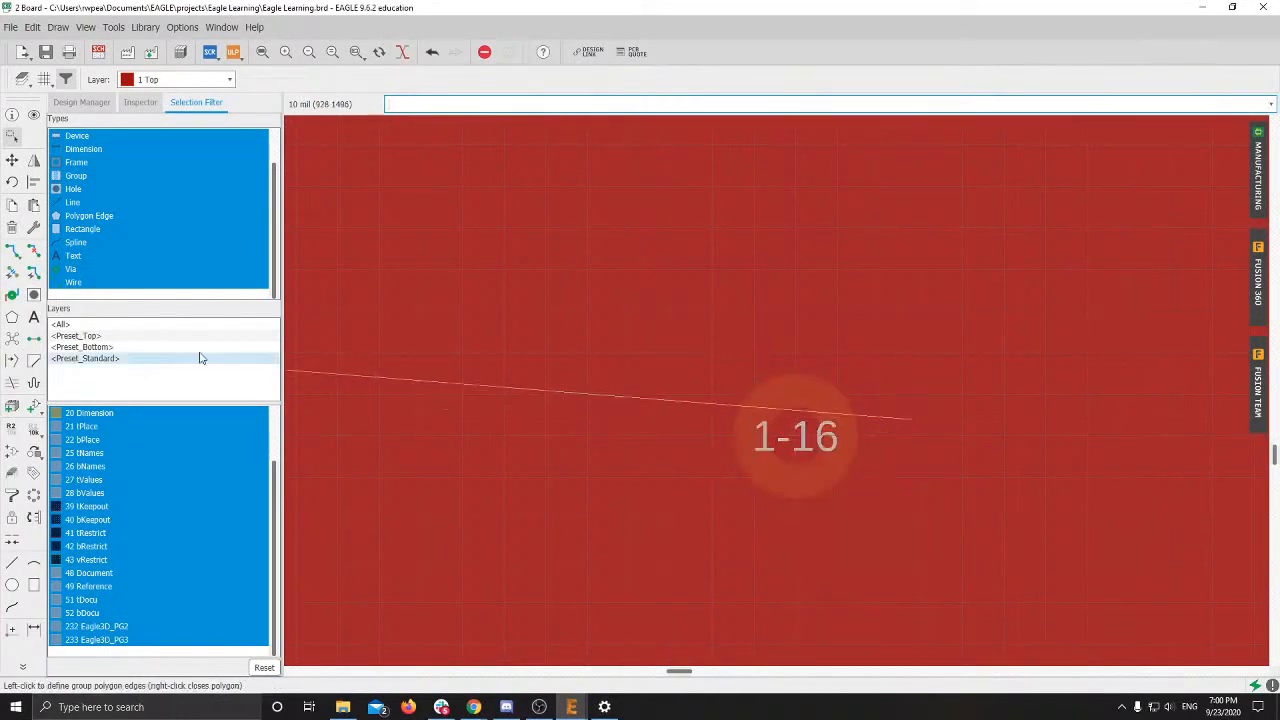
scroll(390, 265, down, 4)
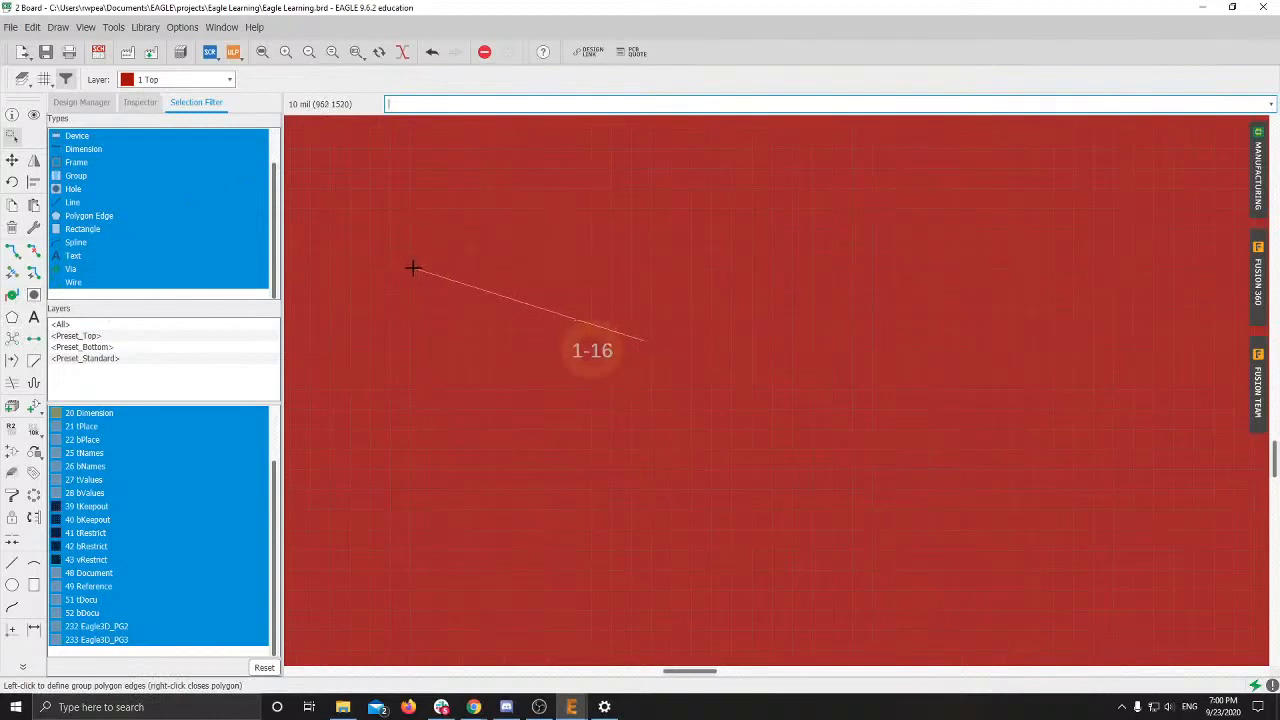
Step: Rip up the ground polygon pours with the command "ripup @ GND"
text(ripup @)
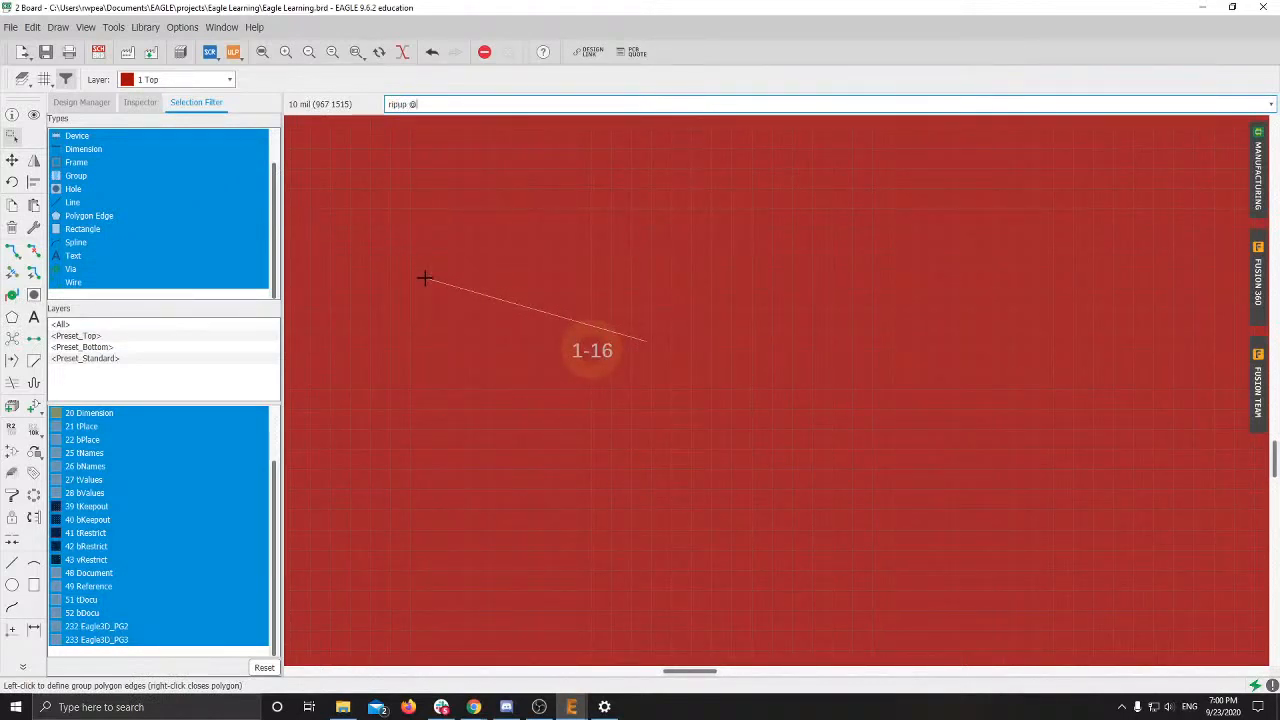
text( GND)
key(Return)
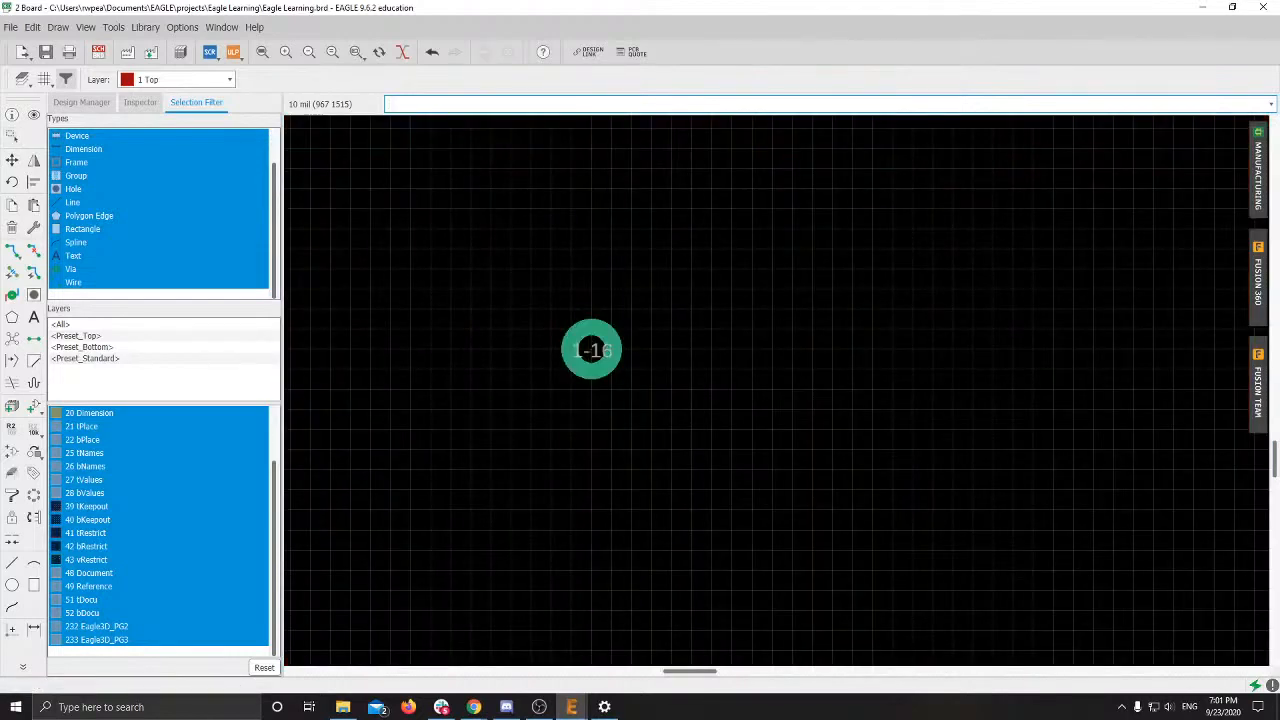
Step: Check the signal name of the exposed via using the Name command
scroll(507, 350, up, 5)
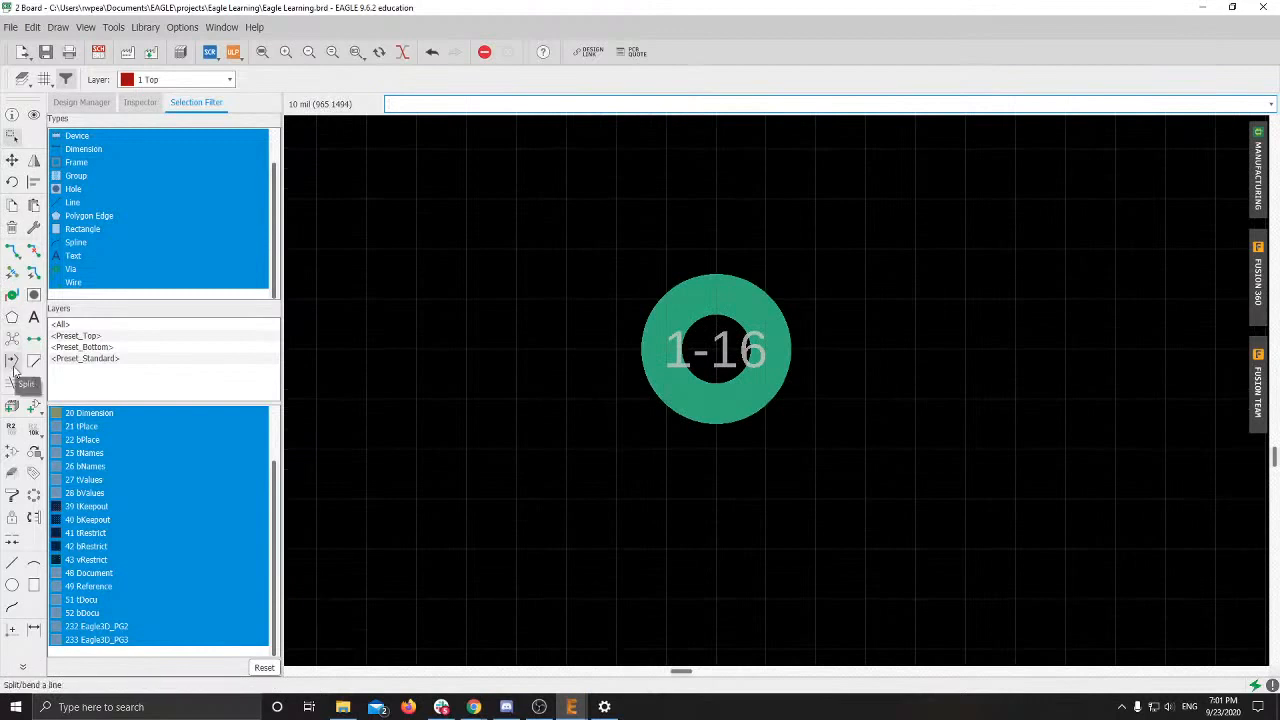
click(11, 428)
click(706, 357)
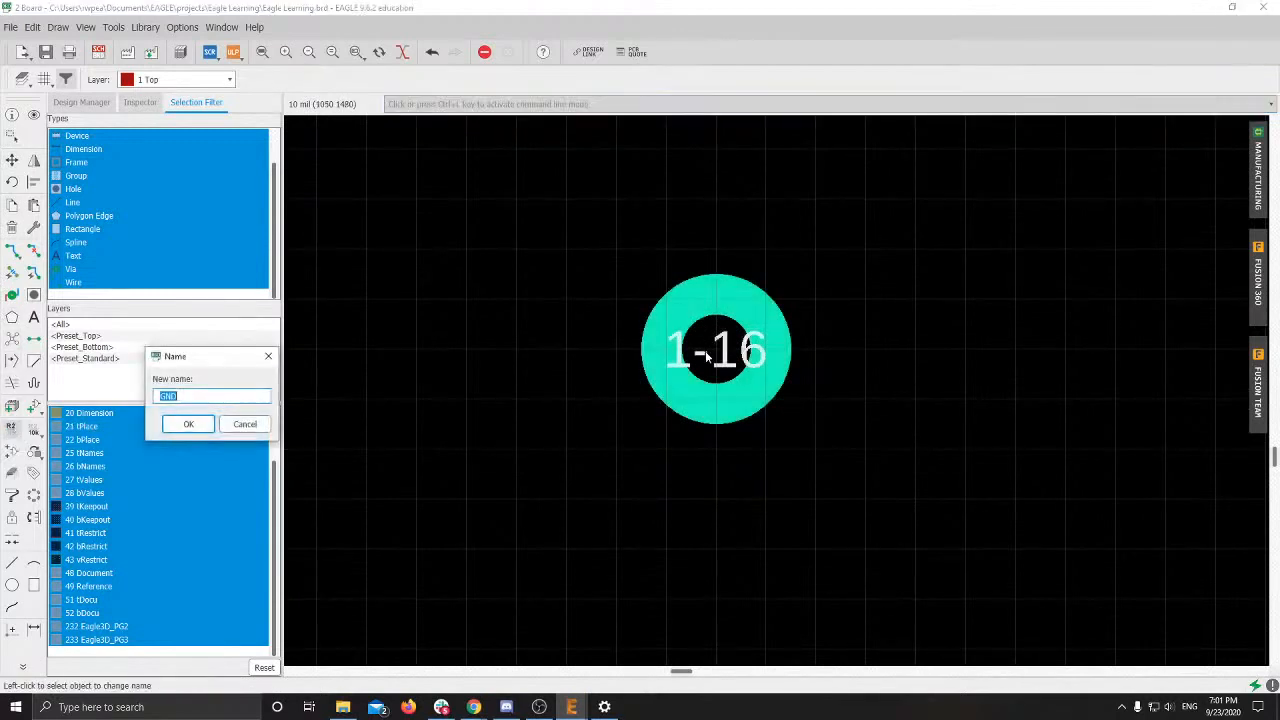
click(270, 358)
scroll(604, 401, down, 3)
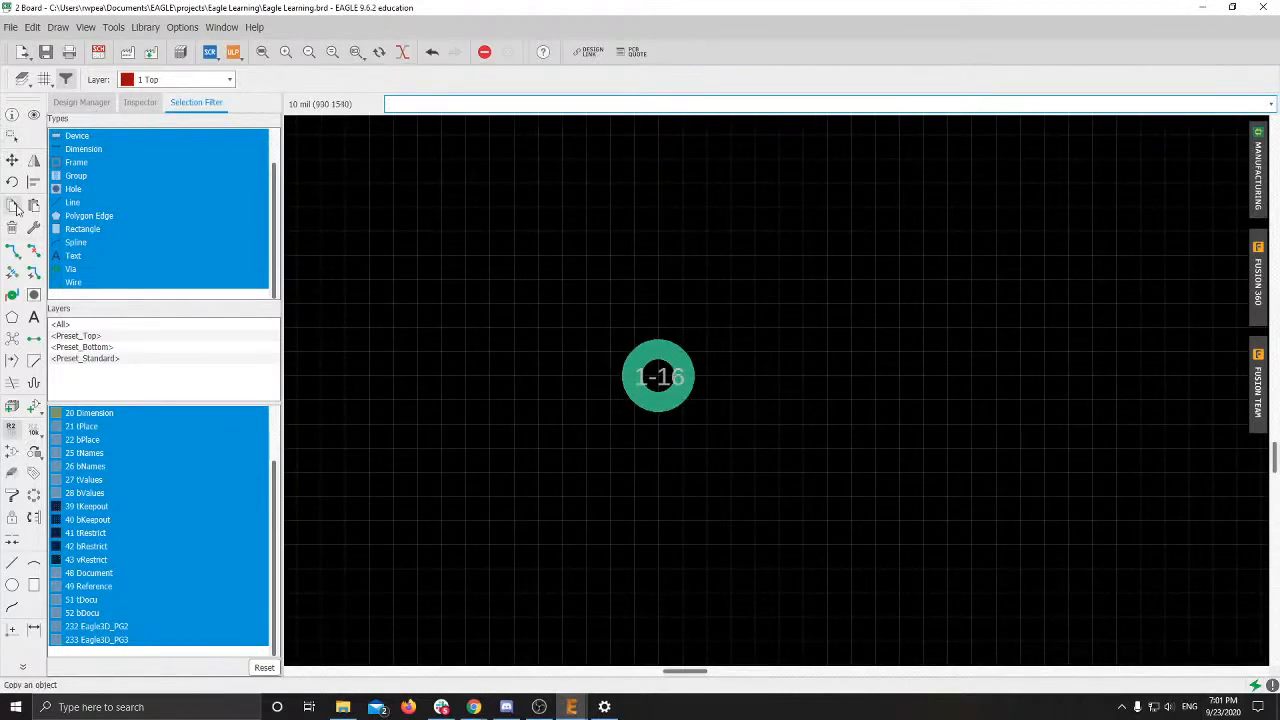
click(19, 257)
click(20, 258)
right_click(664, 371)
click(633, 459)
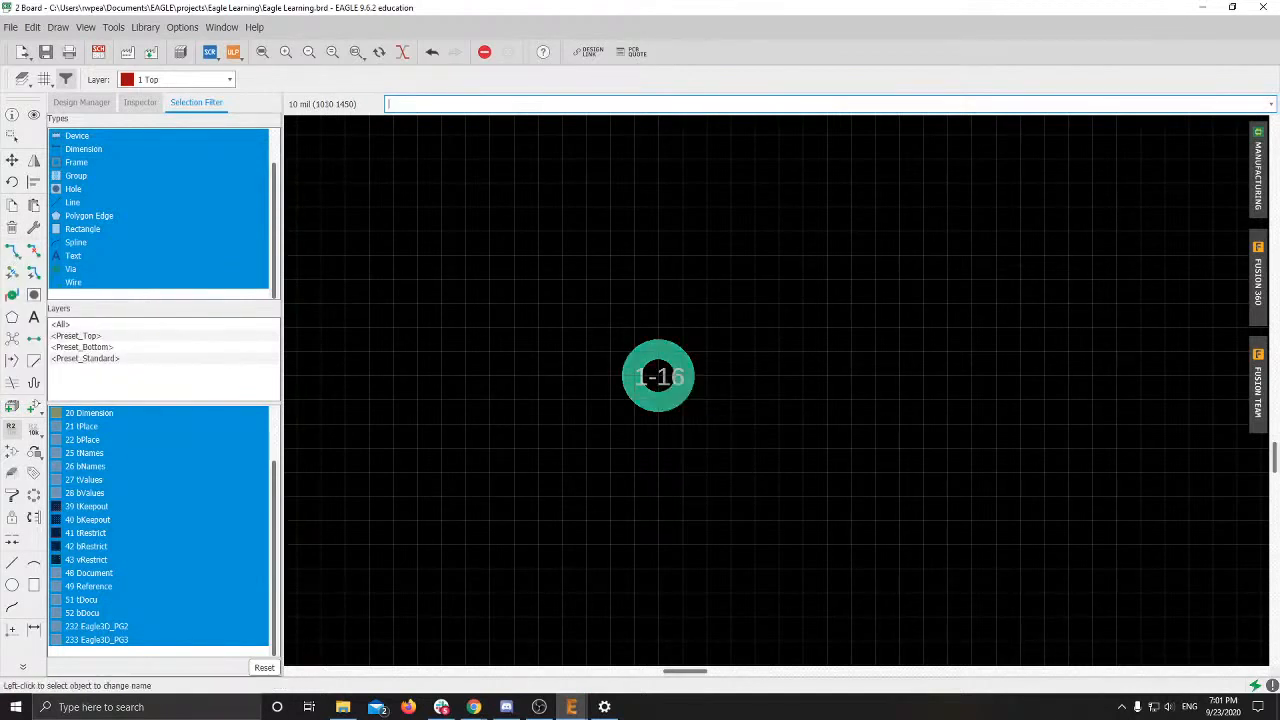
click(8, 256)
right_click(649, 375)
click(501, 382)
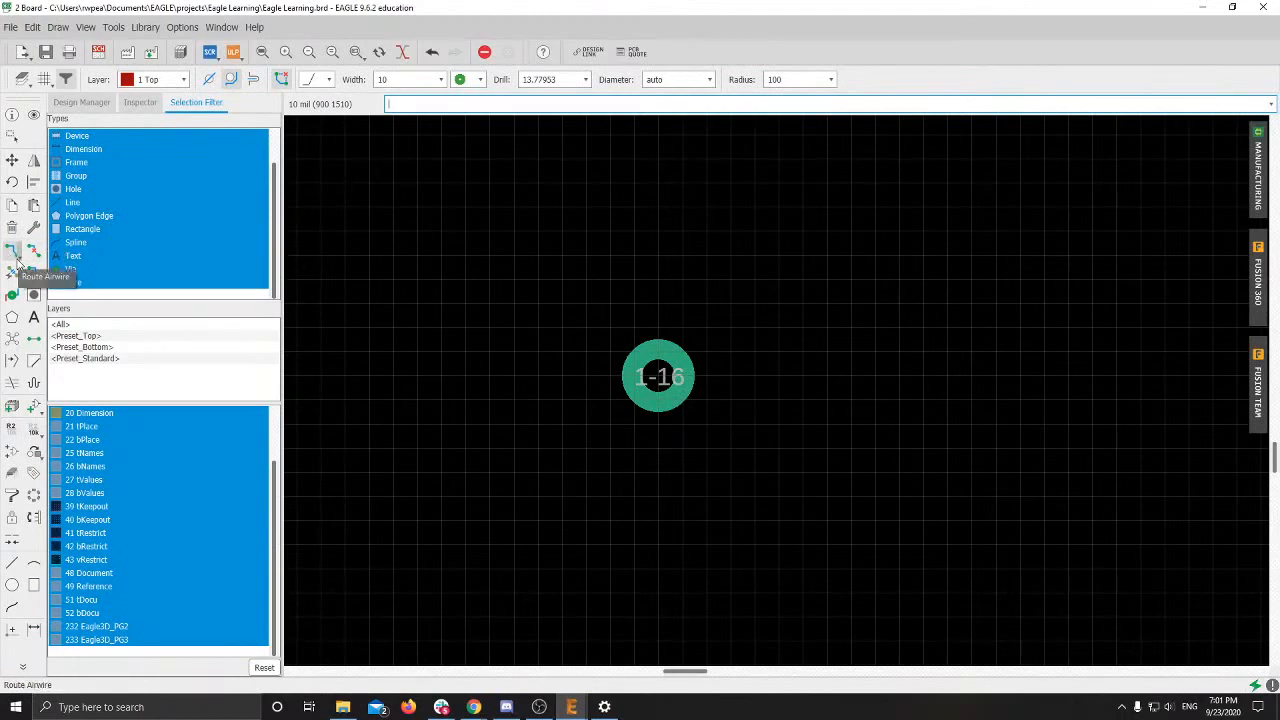
click(9, 161)
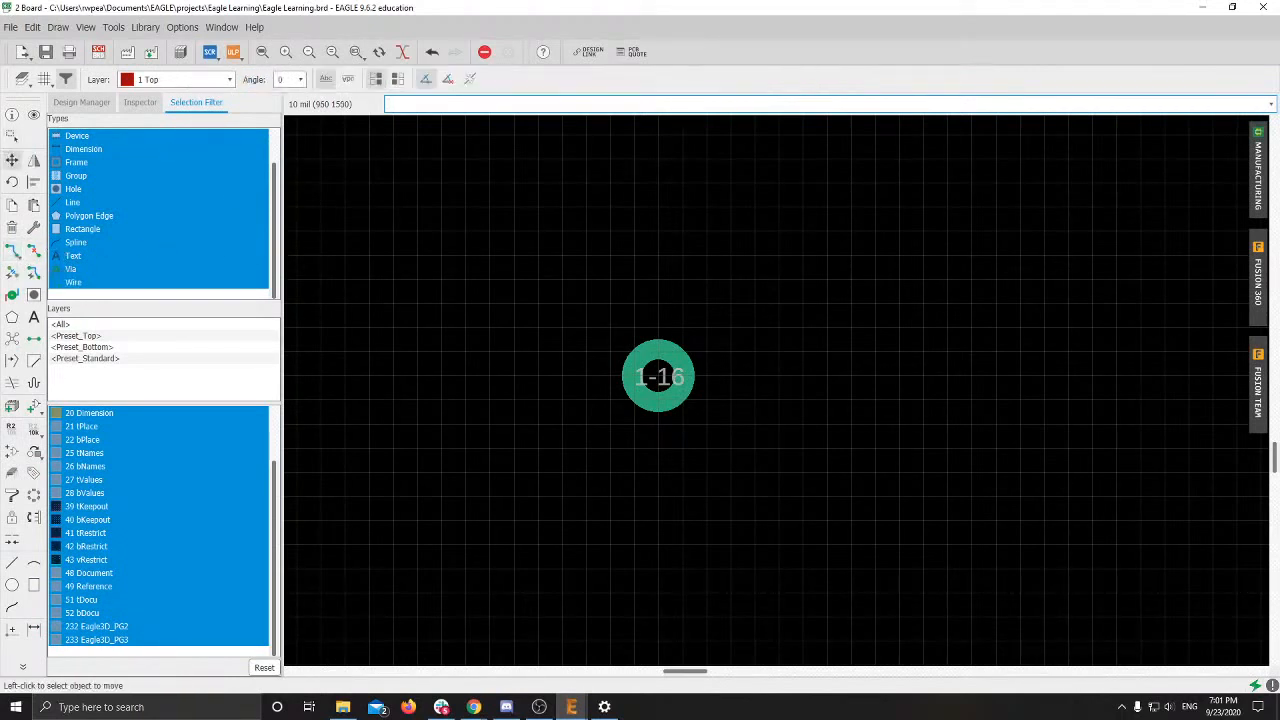
right_click(668, 384)
Step: Inspect the via's properties, including its signal assignment, with the Info tool
click(11, 114)
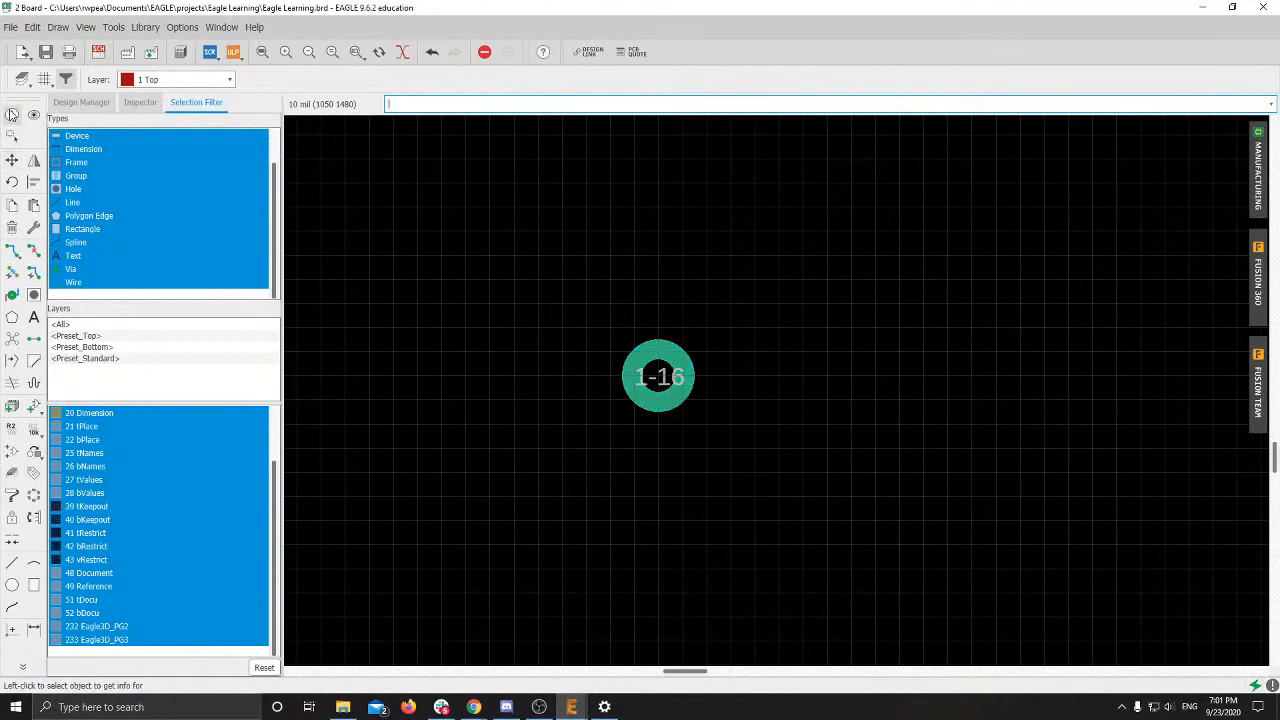
click(660, 378)
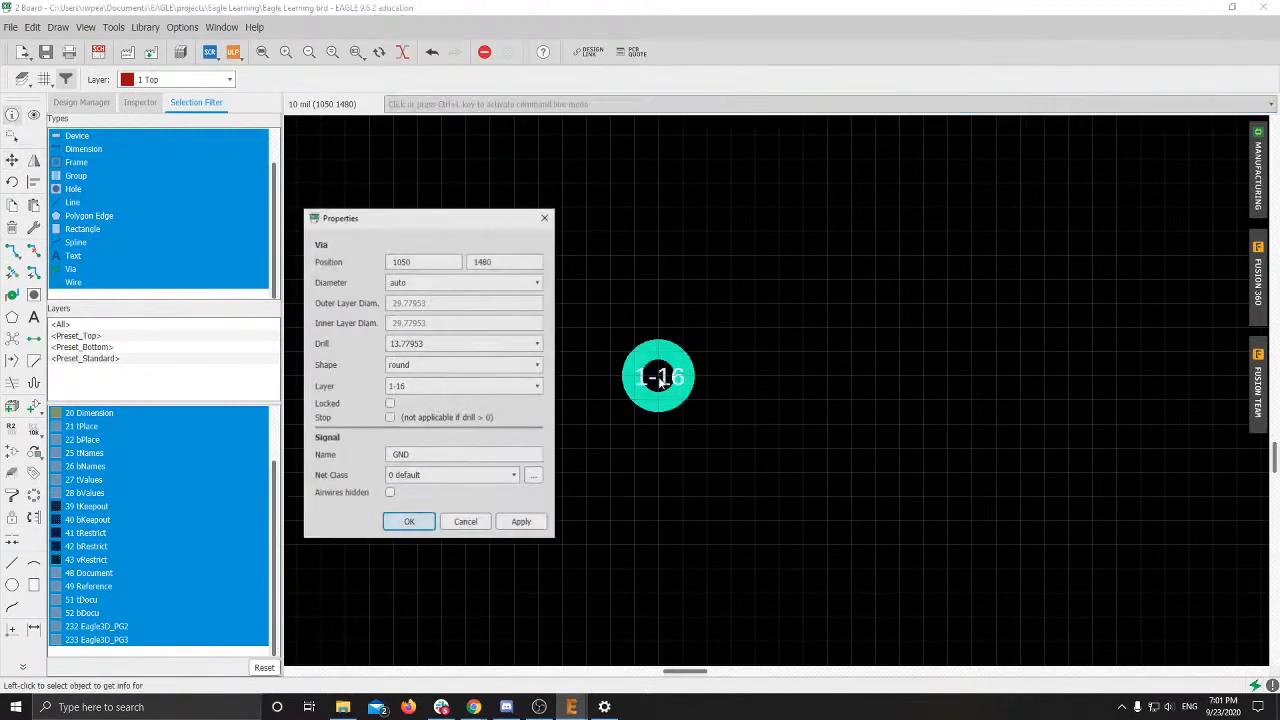
click(410, 522)
Step: Switch to the EAGLE training slides in Chrome
mouse_move(474, 707)
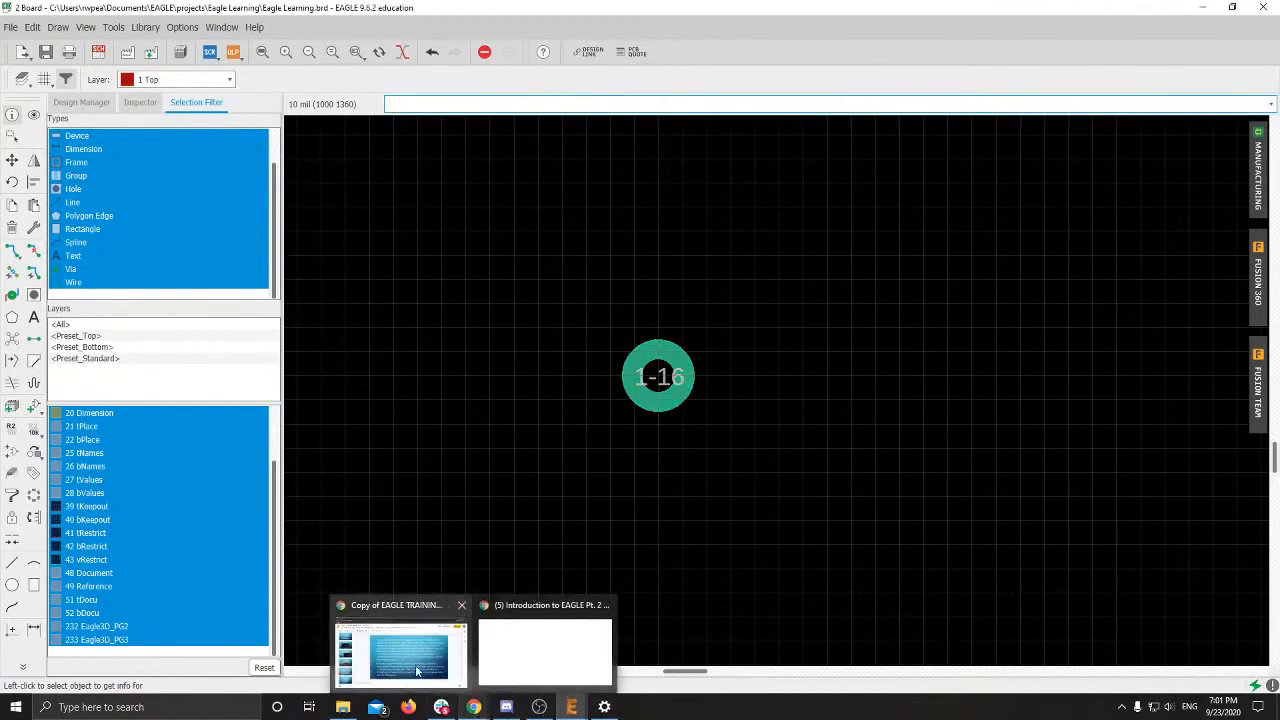